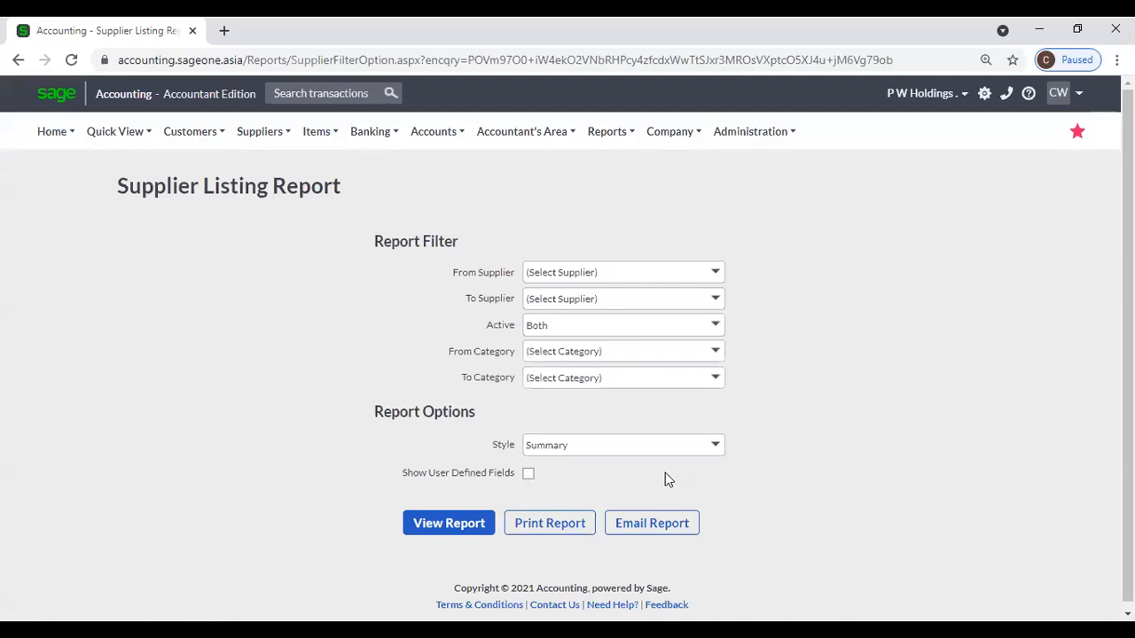
# Generate the Supplier Listing Report in Detailed style and scroll through its pages.
pyautogui.click(716, 447)
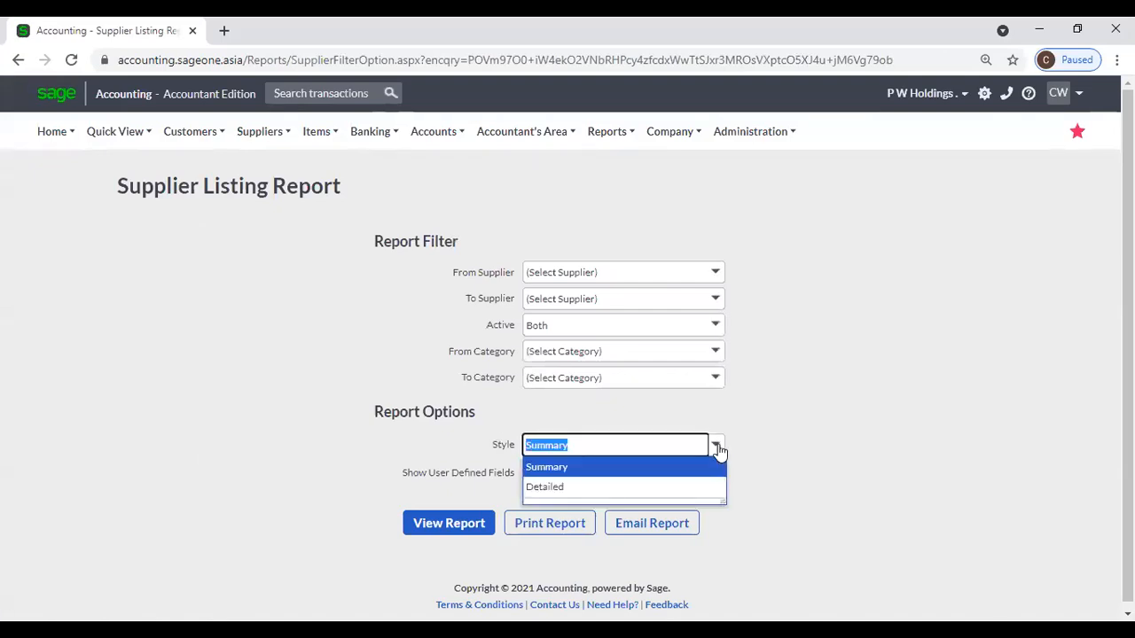
pyautogui.click(653, 487)
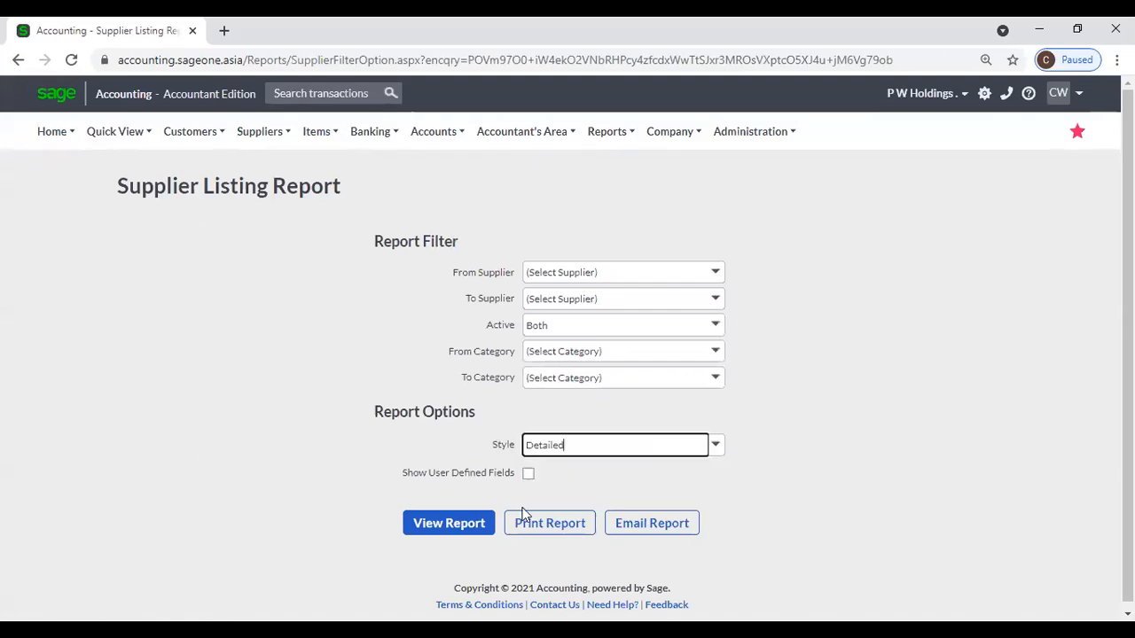
pyautogui.click(470, 524)
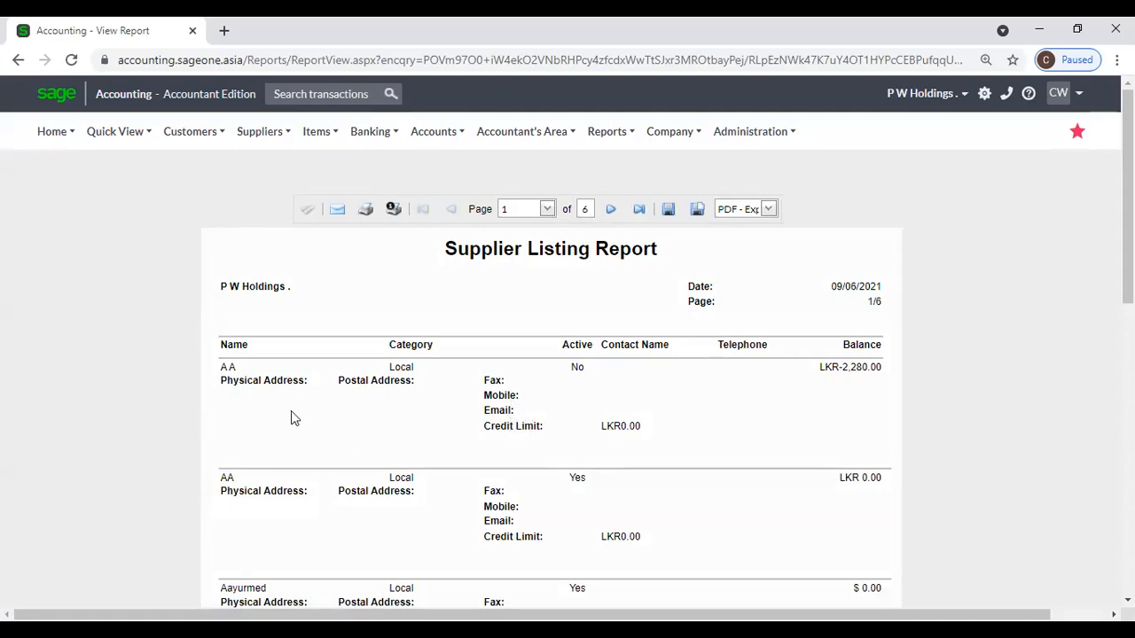
pyautogui.scroll(-3, 499, 448)
pyautogui.scroll(-3, 498, 448)
pyautogui.scroll(6, 496, 451)
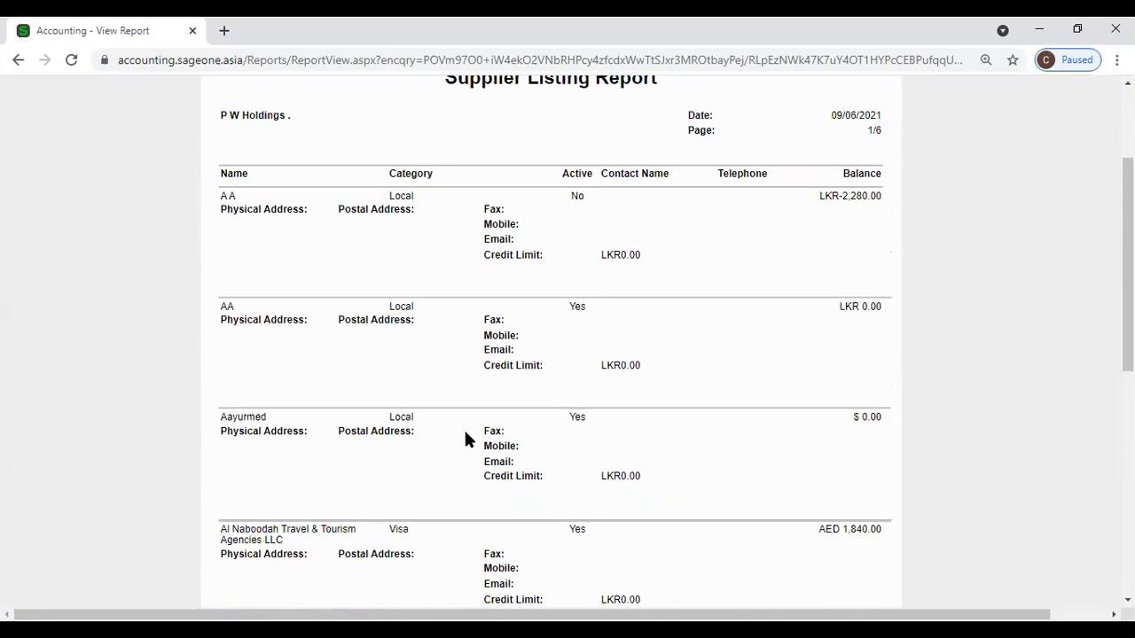
# Rerun List of Suppliers in Detailed style with Show User Defined Fields ticked, giving 11 pages.
pyautogui.click(258, 133)
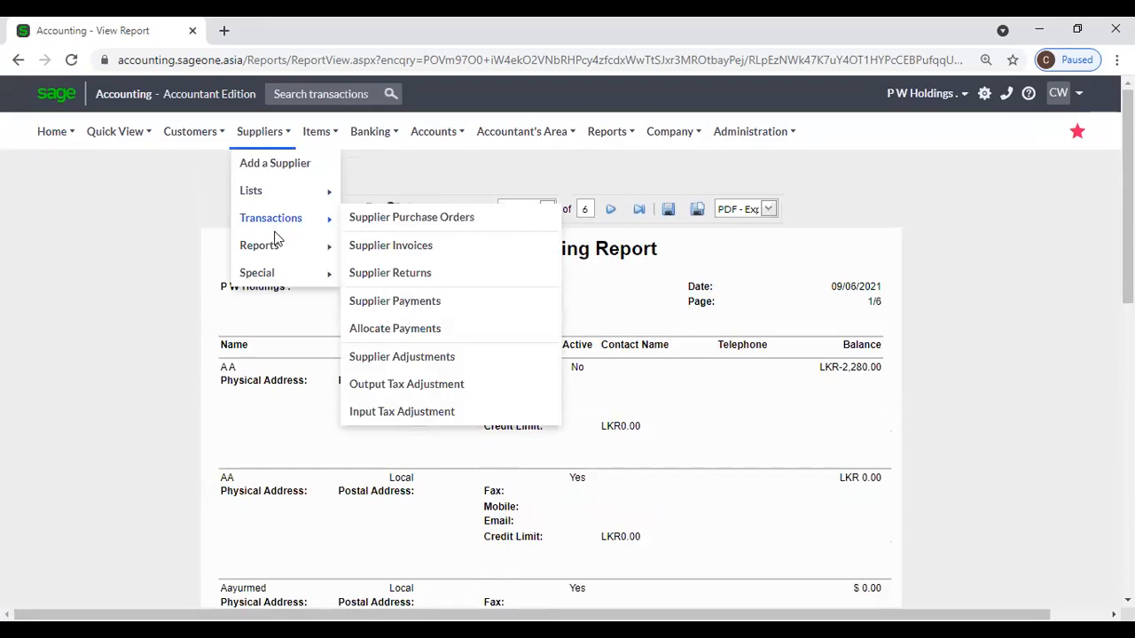
pyautogui.moveTo(274, 245)
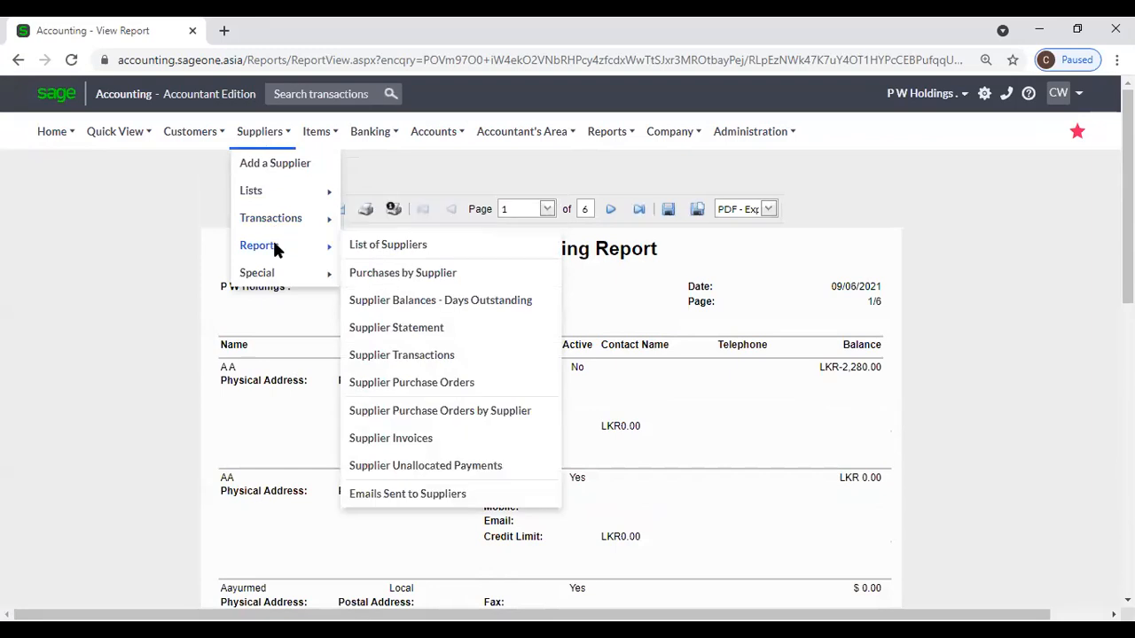
pyautogui.click(373, 246)
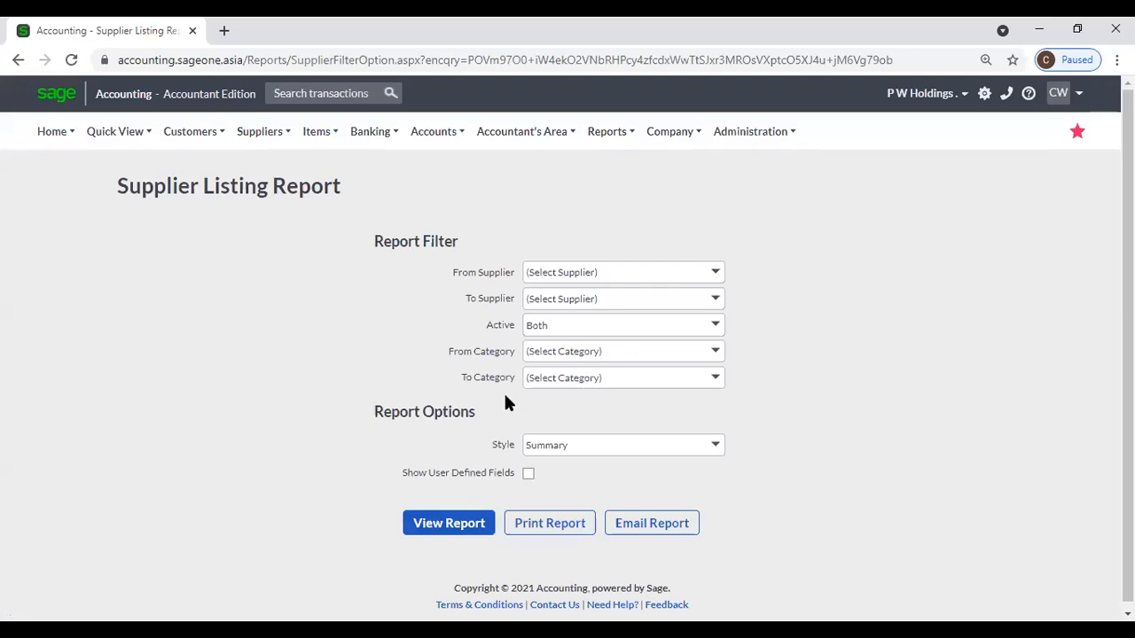
pyautogui.click(525, 477)
pyautogui.click(712, 456)
pyautogui.click(577, 486)
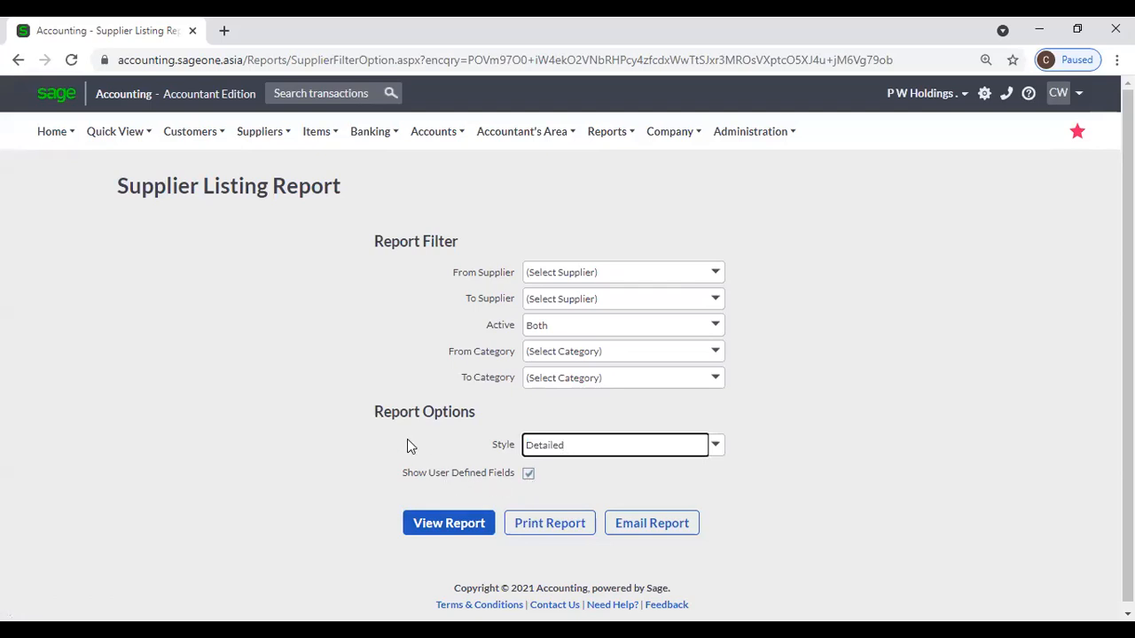
pyautogui.click(443, 523)
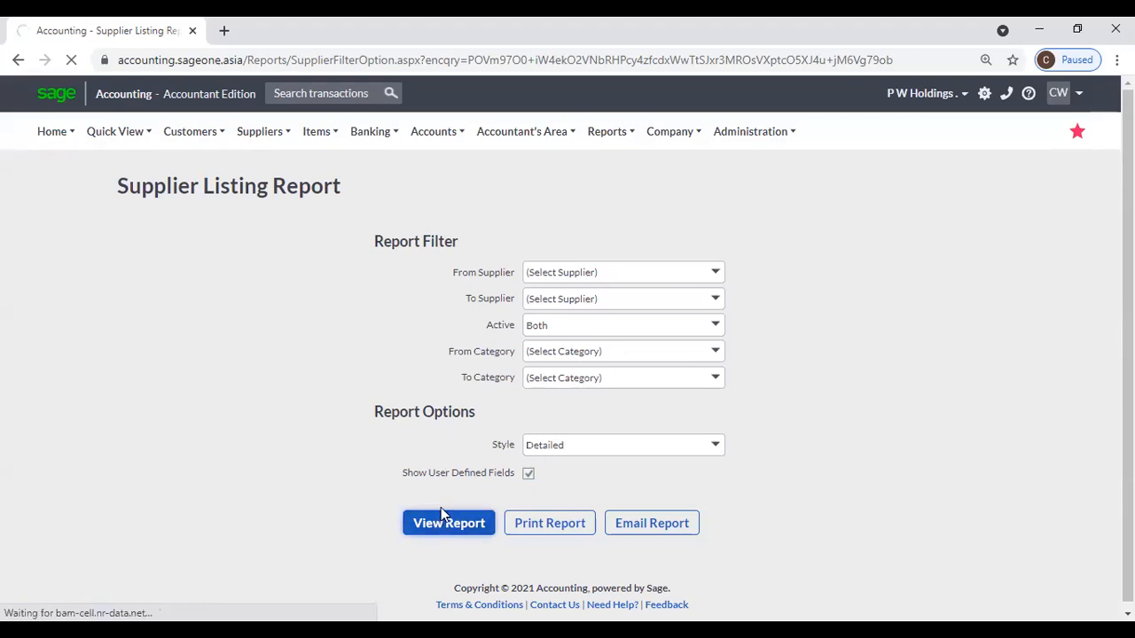
pyautogui.scroll(-1, 470, 501)
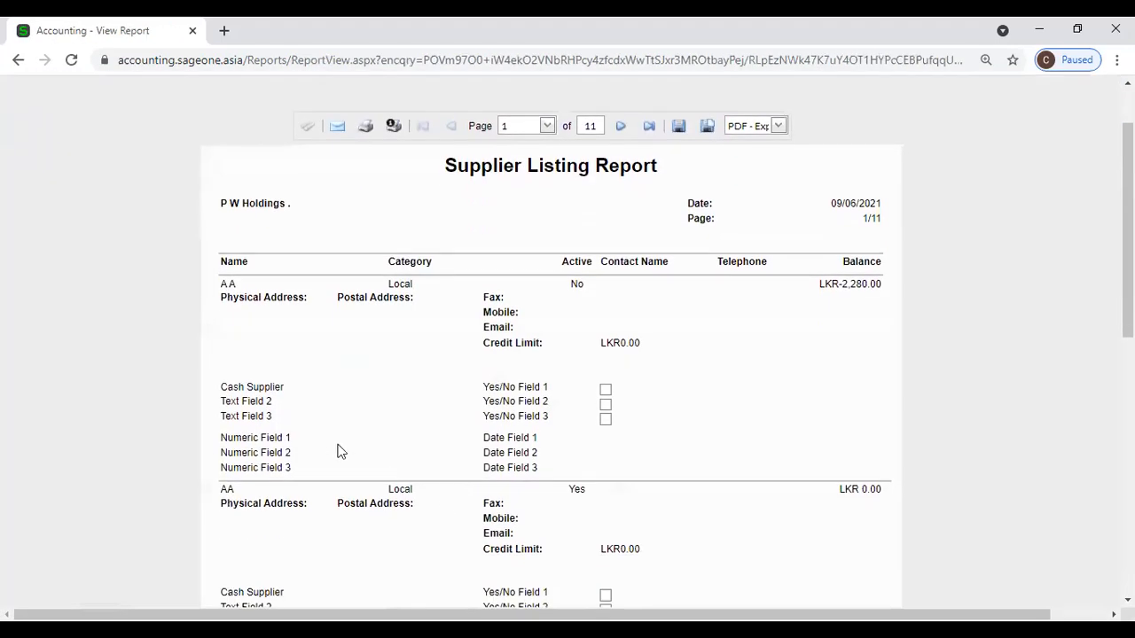
# Duplicate the report tab and view the Supplier user defined fields in Company Settings.
pyautogui.rightClick(116, 32)
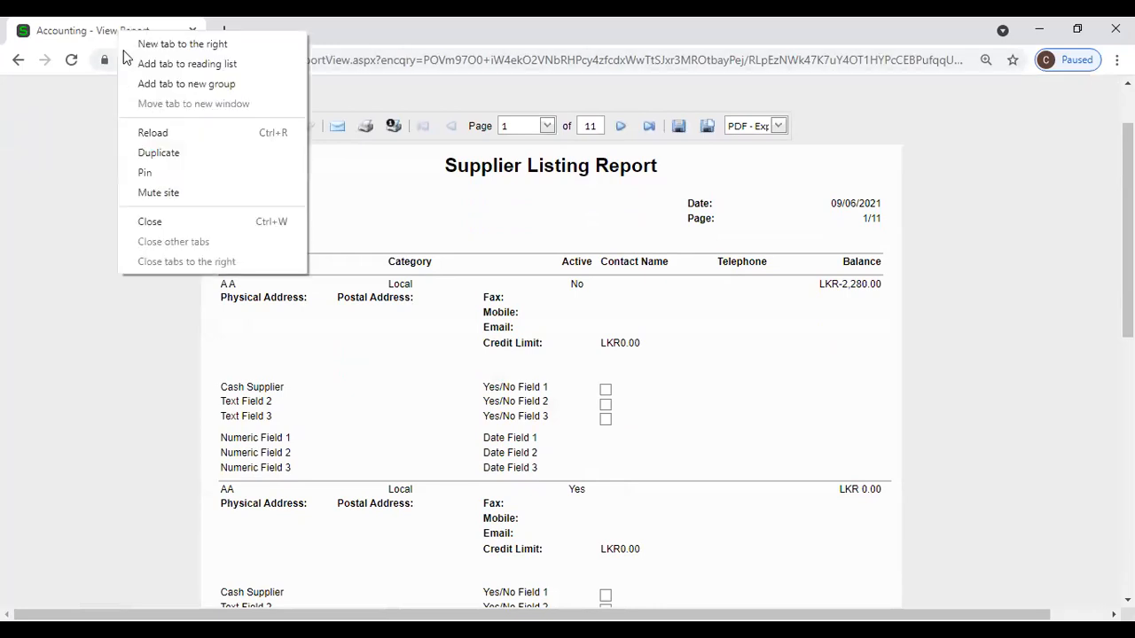
pyautogui.click(158, 145)
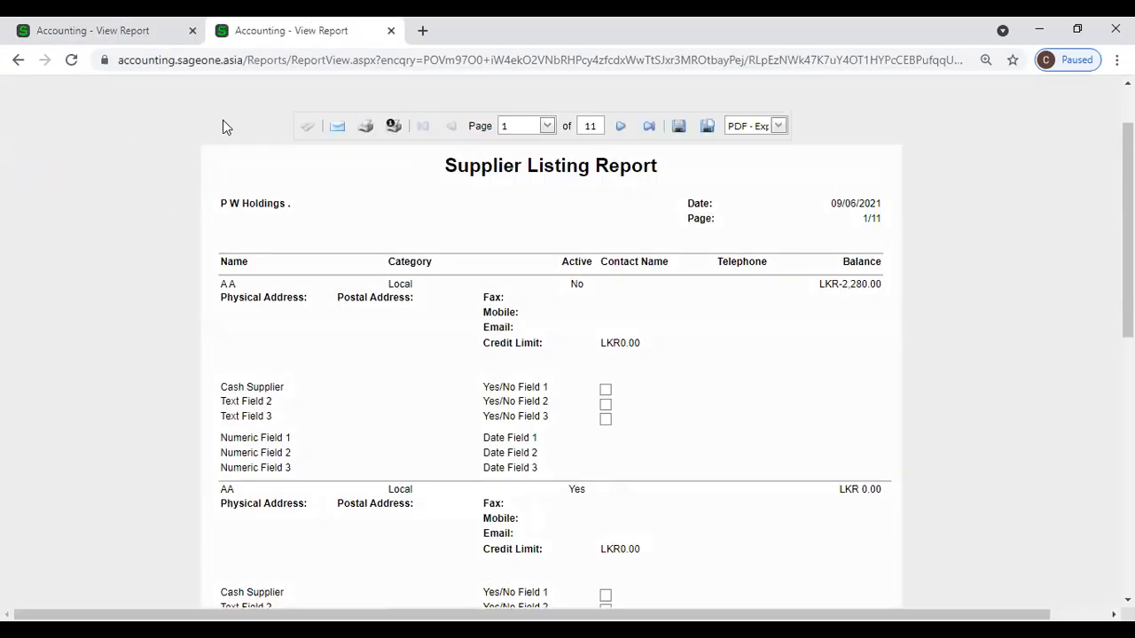
pyautogui.scroll(1, 222, 120)
pyautogui.click(667, 133)
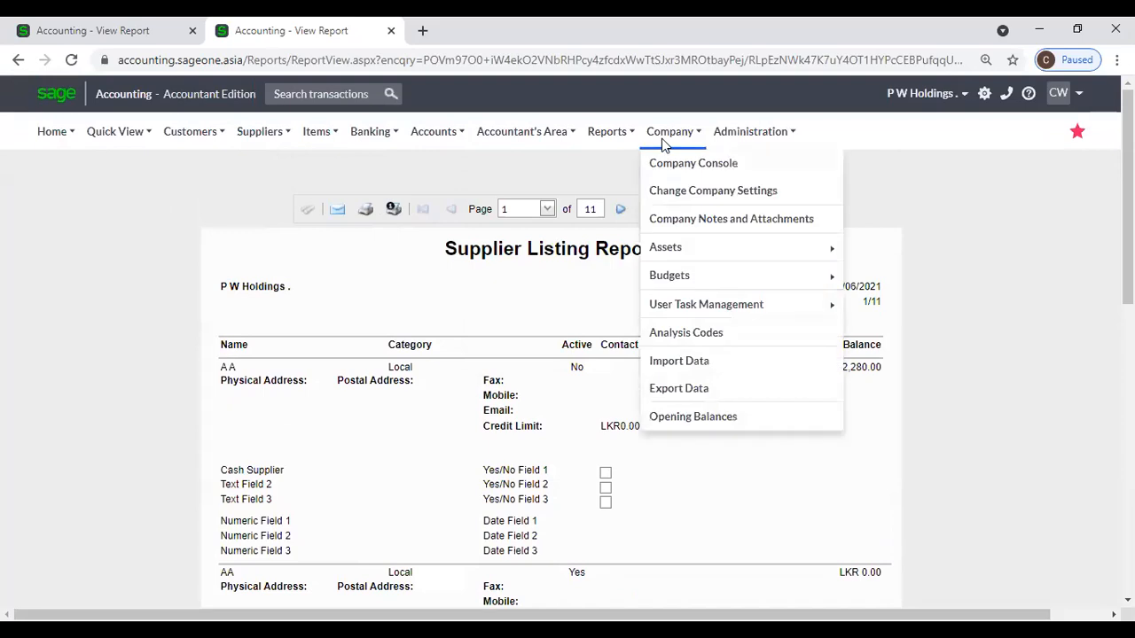
pyautogui.click(676, 195)
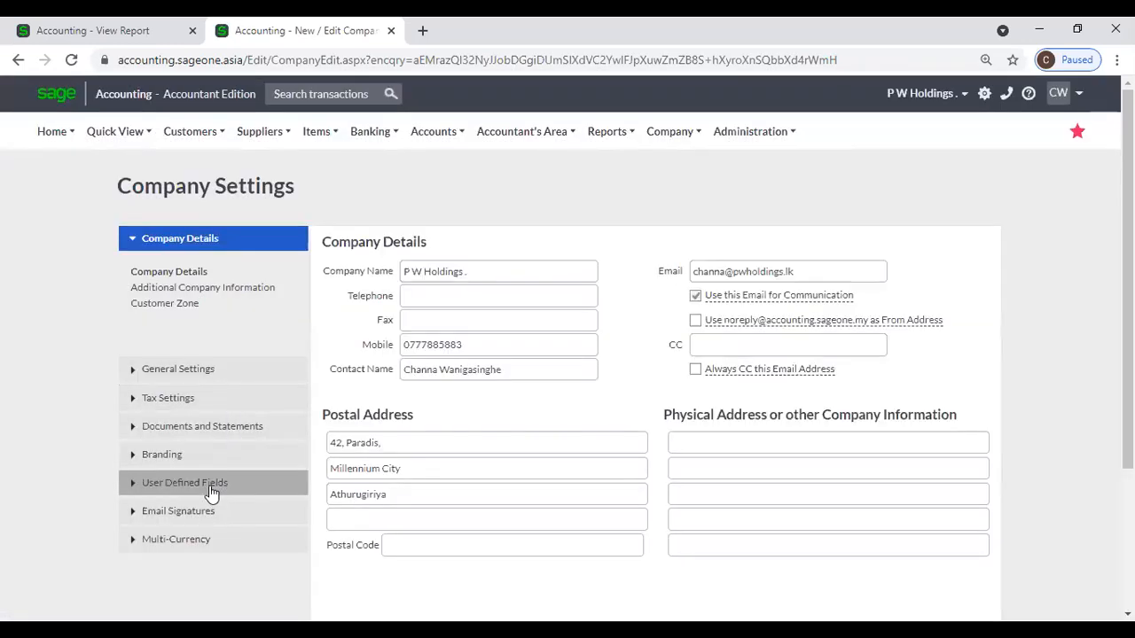
pyautogui.click(211, 487)
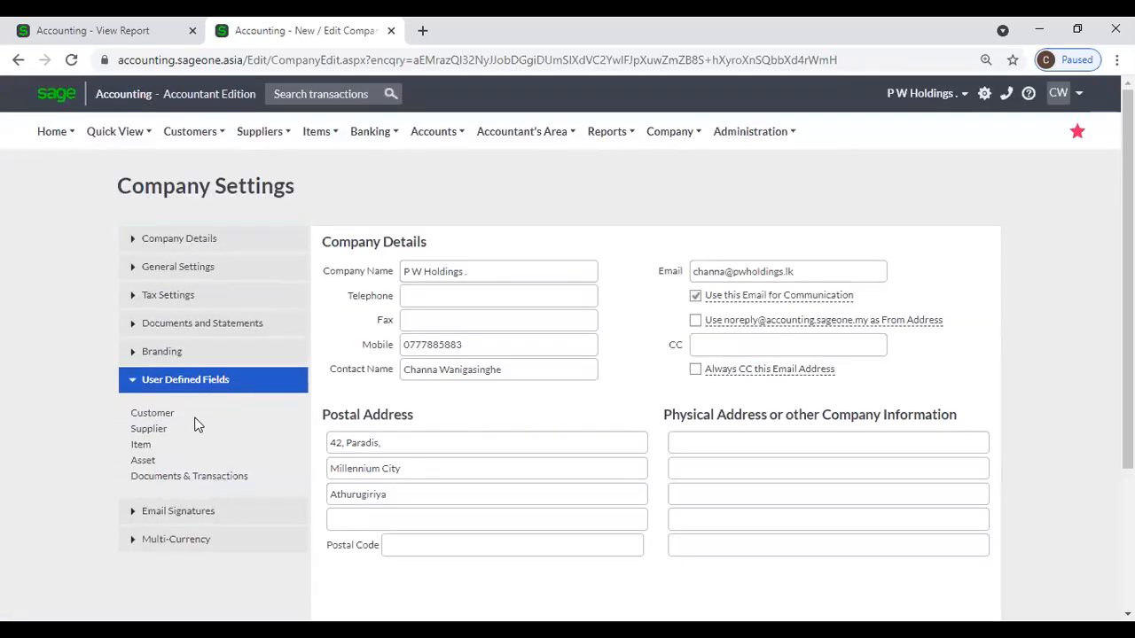
pyautogui.click(160, 430)
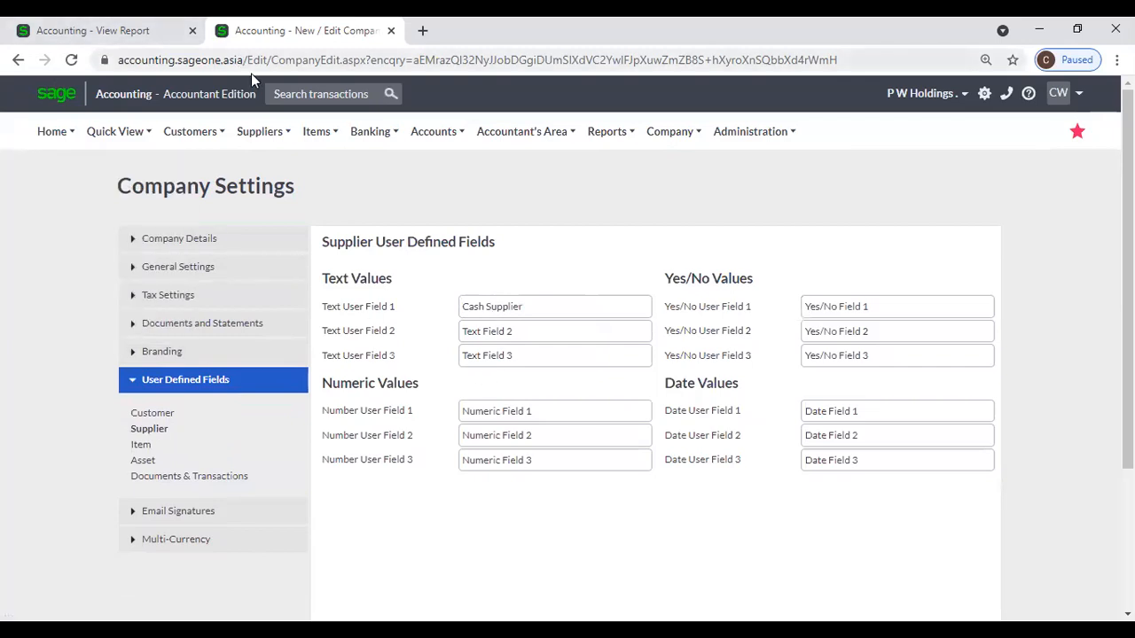
# Start a new supplier, view its User Defined Fields tab, then return to the report tab.
pyautogui.click(257, 133)
pyautogui.click(255, 167)
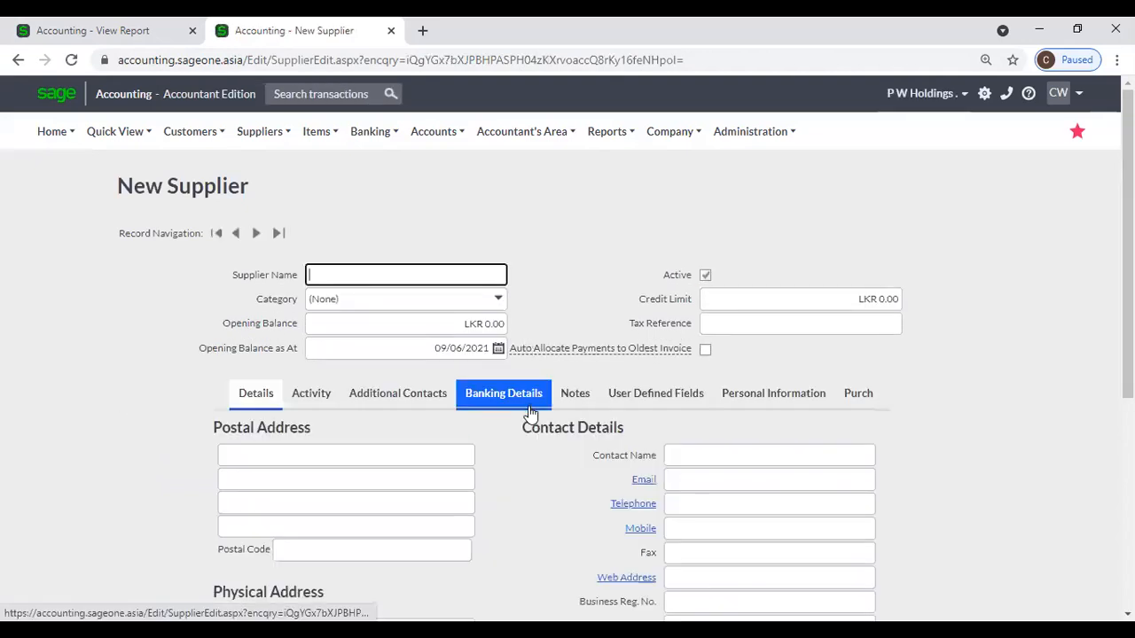
pyautogui.click(679, 401)
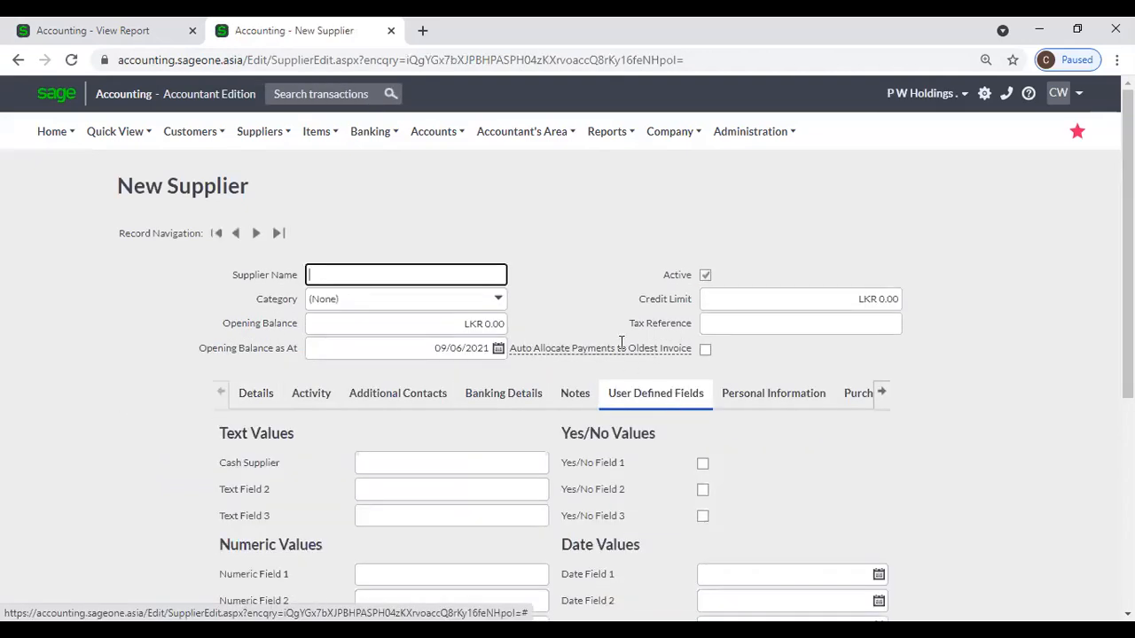
pyautogui.scroll(-2, 547, 369)
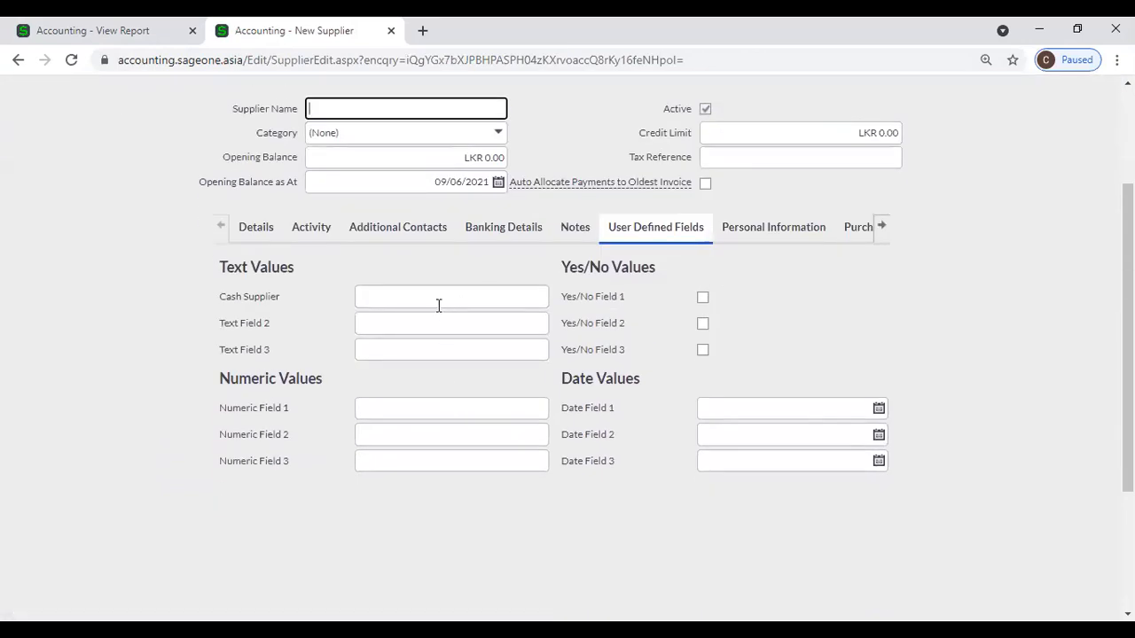
pyautogui.click(108, 32)
pyautogui.click(253, 135)
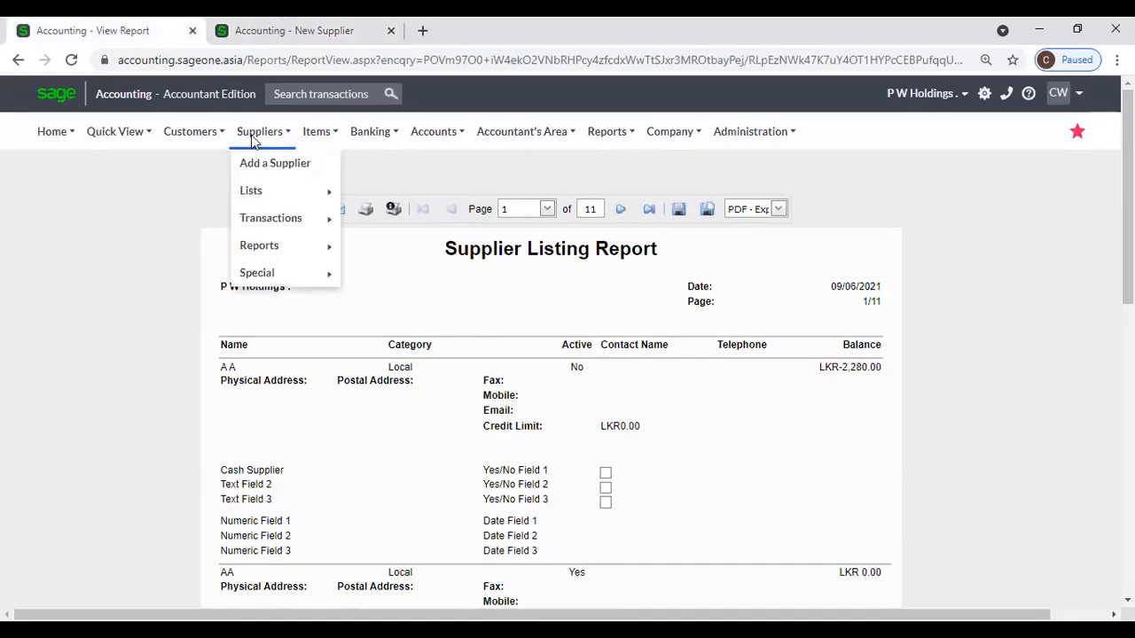
# Run List of Suppliers filtered to the Computer category, then go back from the no-data page.
pyautogui.moveTo(275, 250)
pyautogui.click(362, 251)
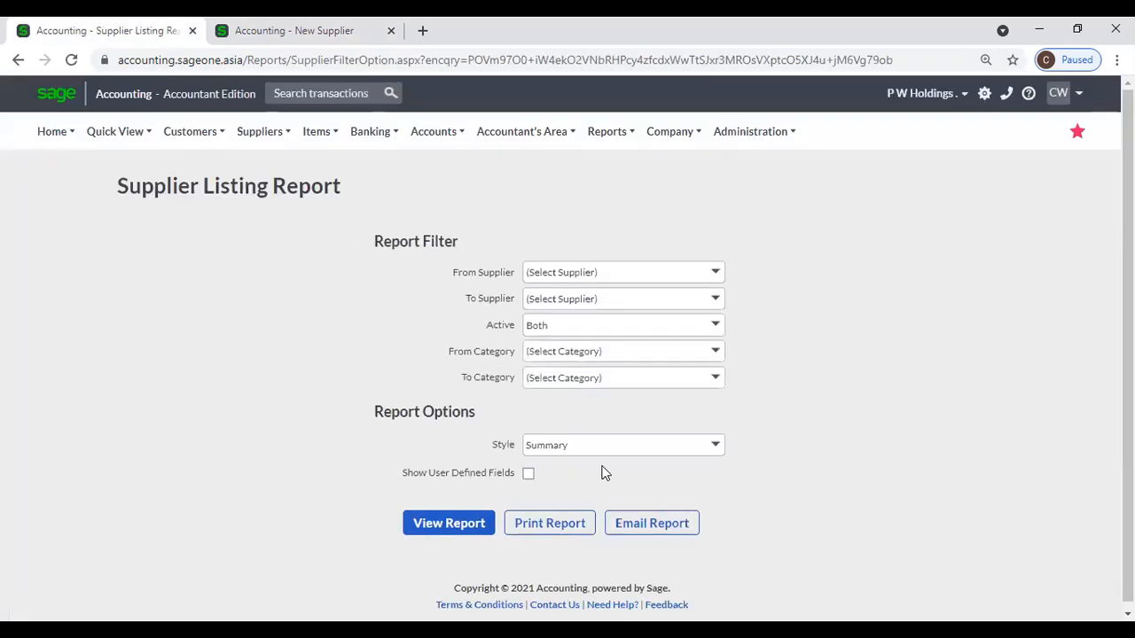
pyautogui.click(715, 353)
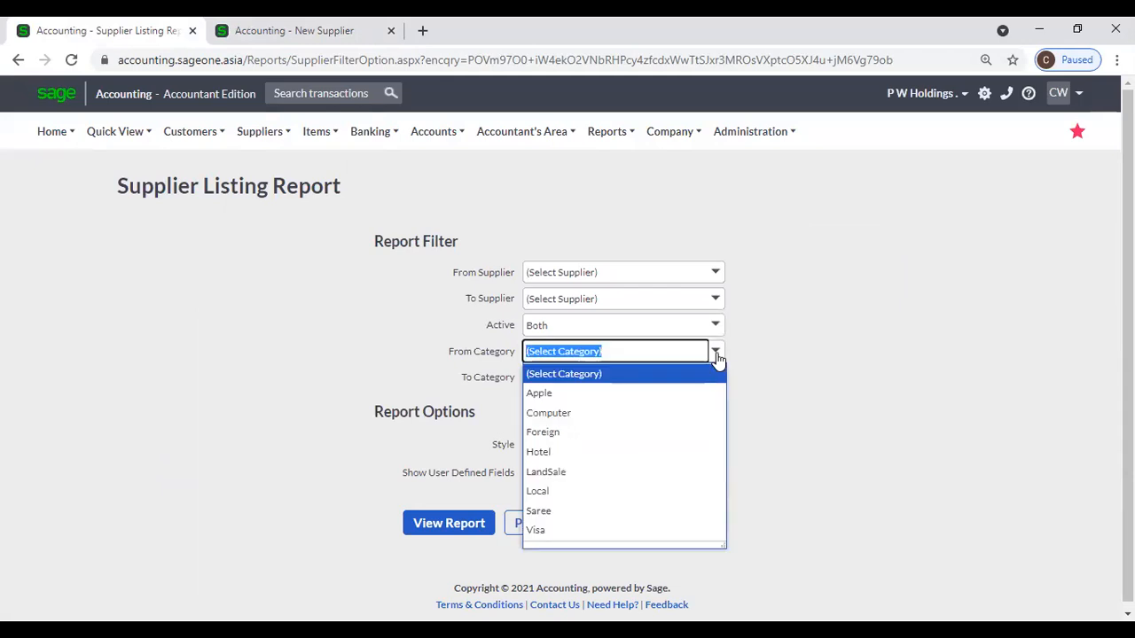
pyautogui.click(694, 412)
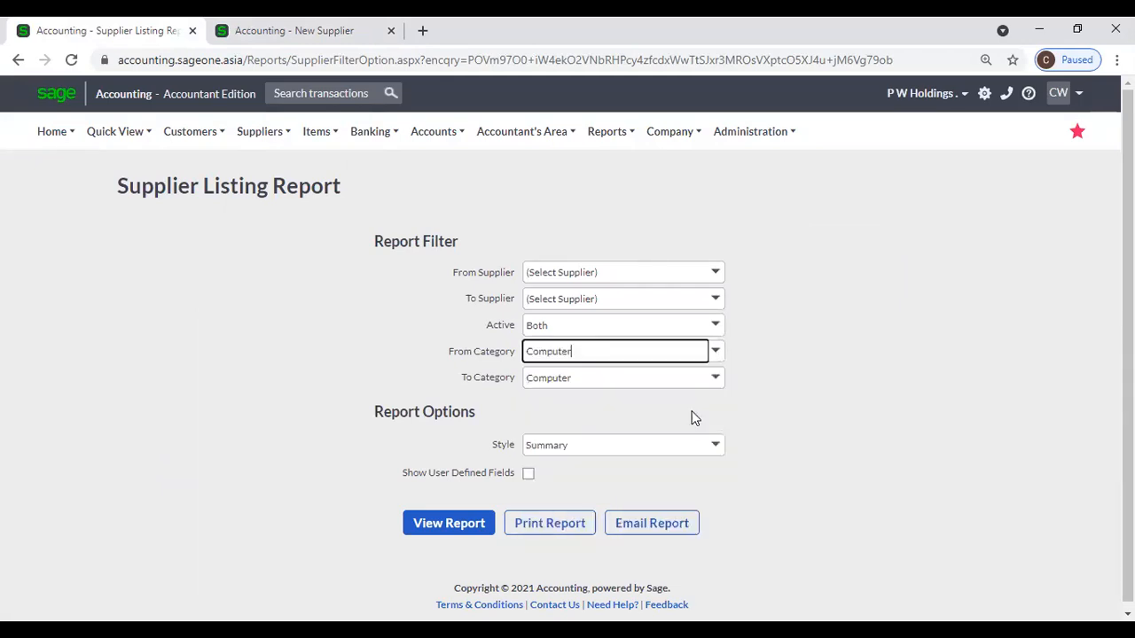
pyautogui.click(482, 526)
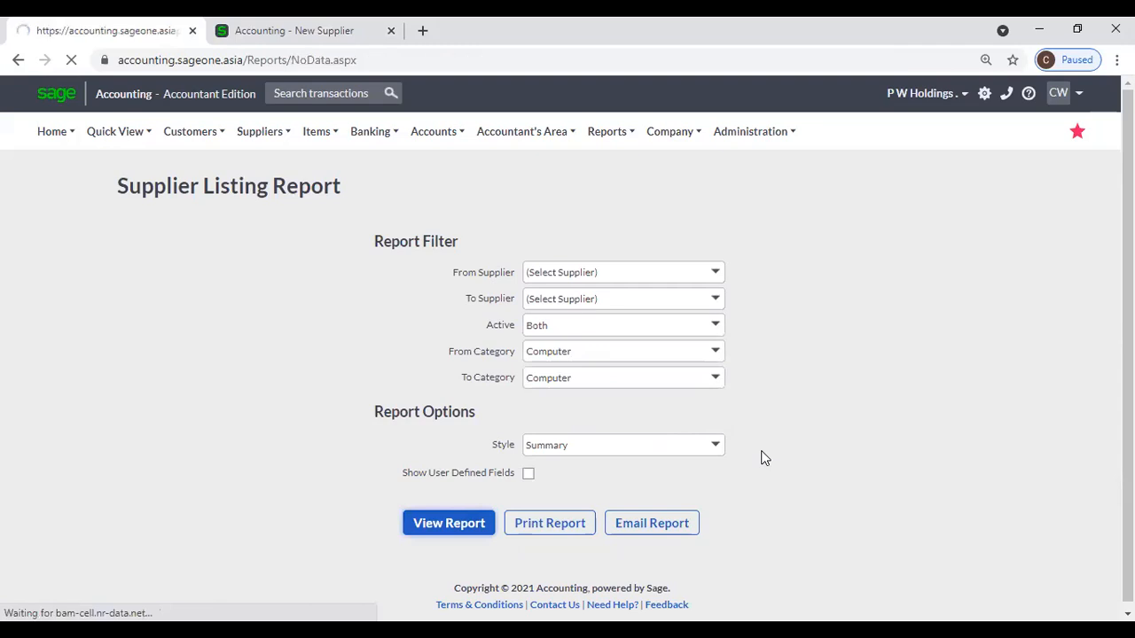
pyautogui.click(455, 370)
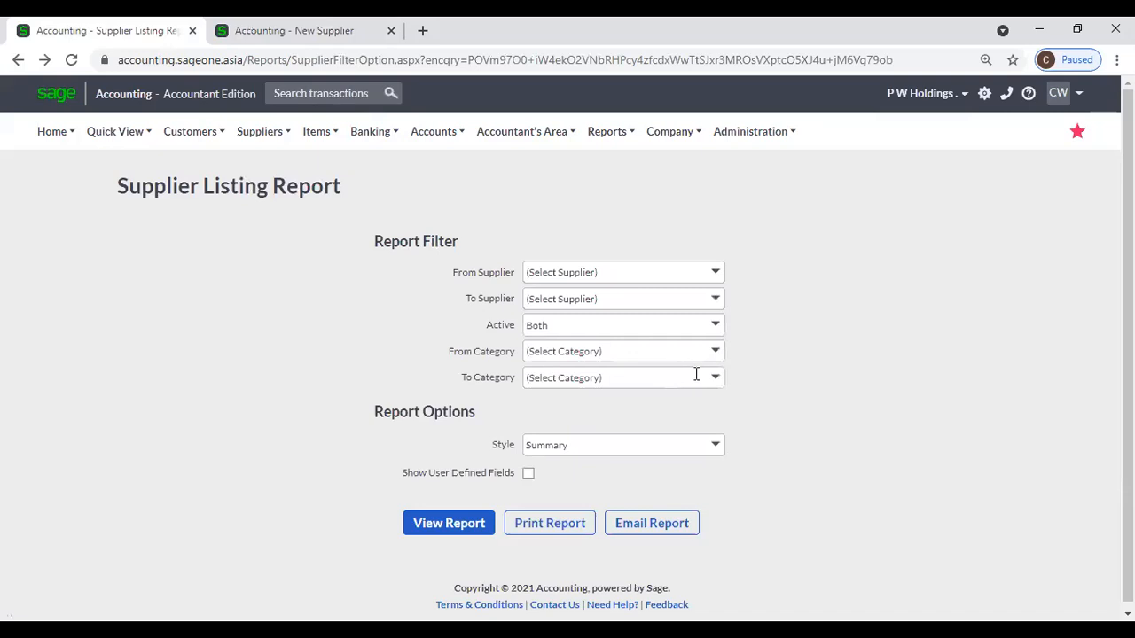
# Run the Supplier Listing Report for the Foreign category, keeping PDF as the export format.
pyautogui.click(712, 359)
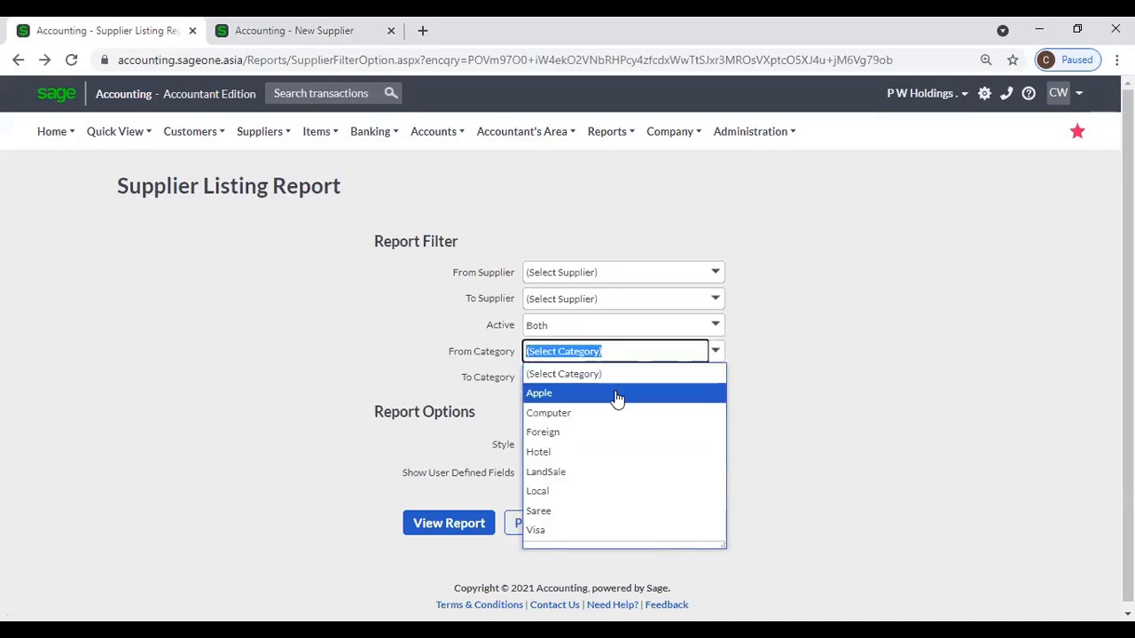
pyautogui.click(605, 433)
pyautogui.click(476, 525)
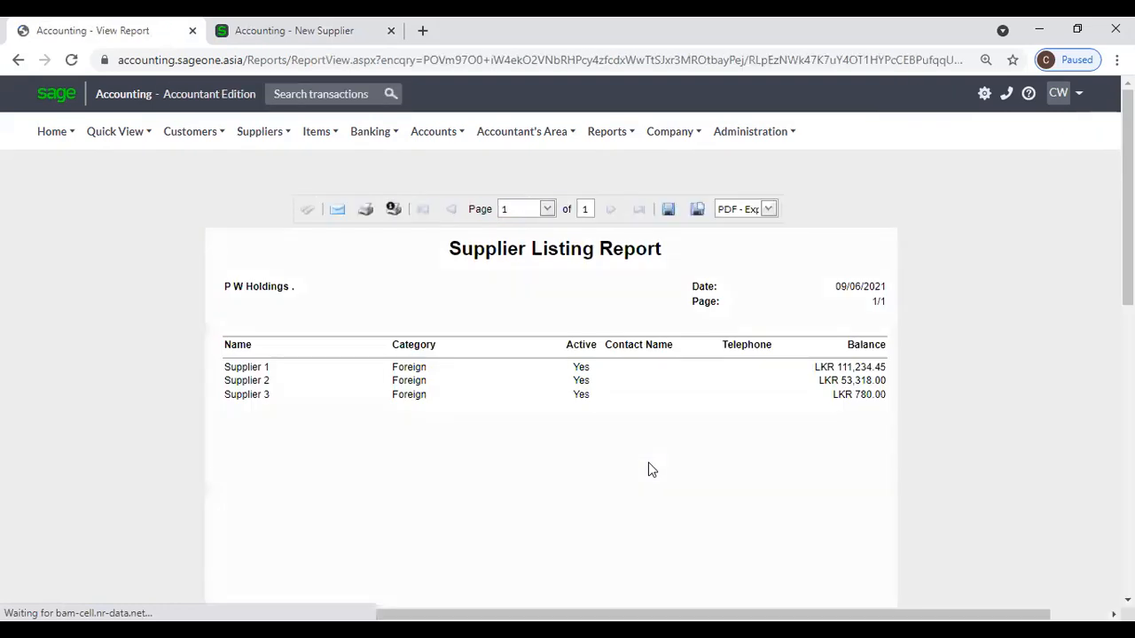
pyautogui.scroll(-5, 658, 477)
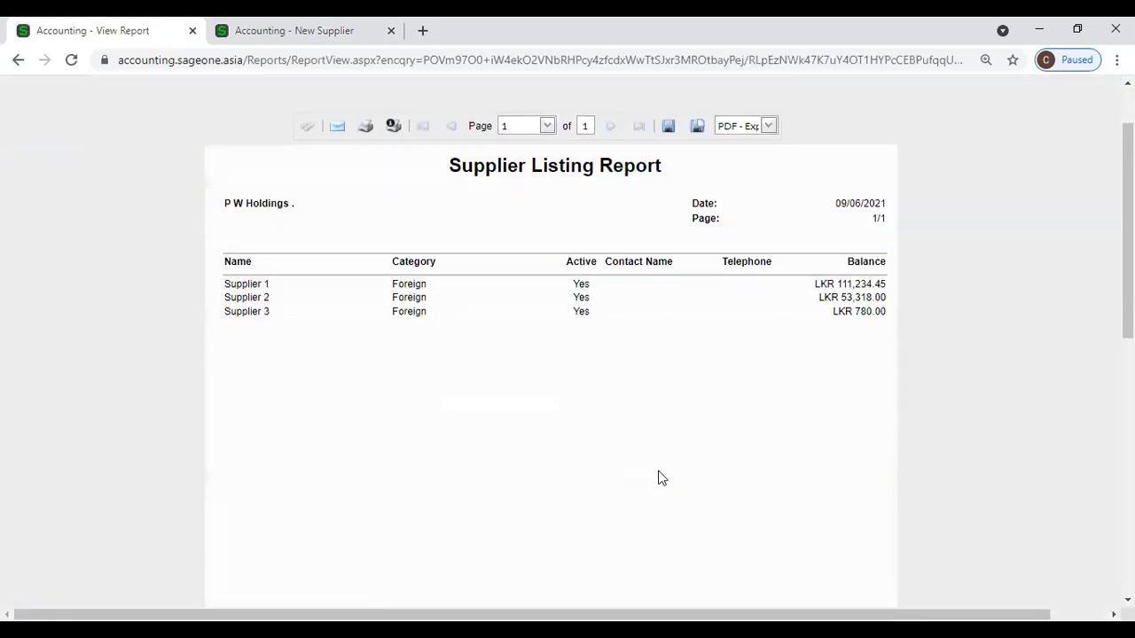
pyautogui.scroll(5, 651, 456)
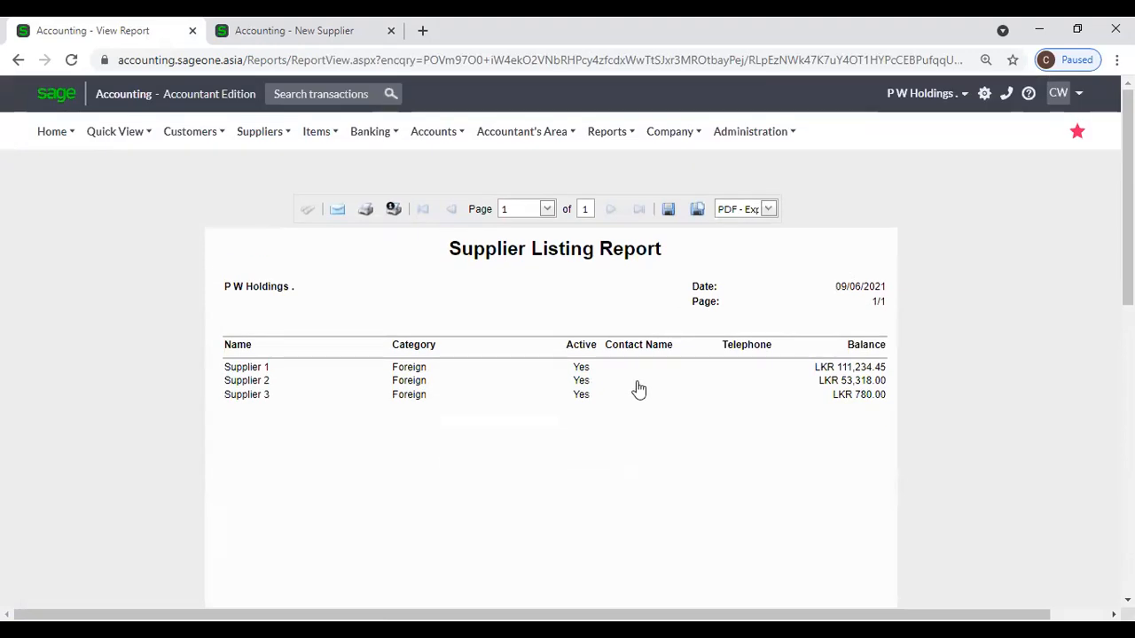
pyautogui.click(769, 211)
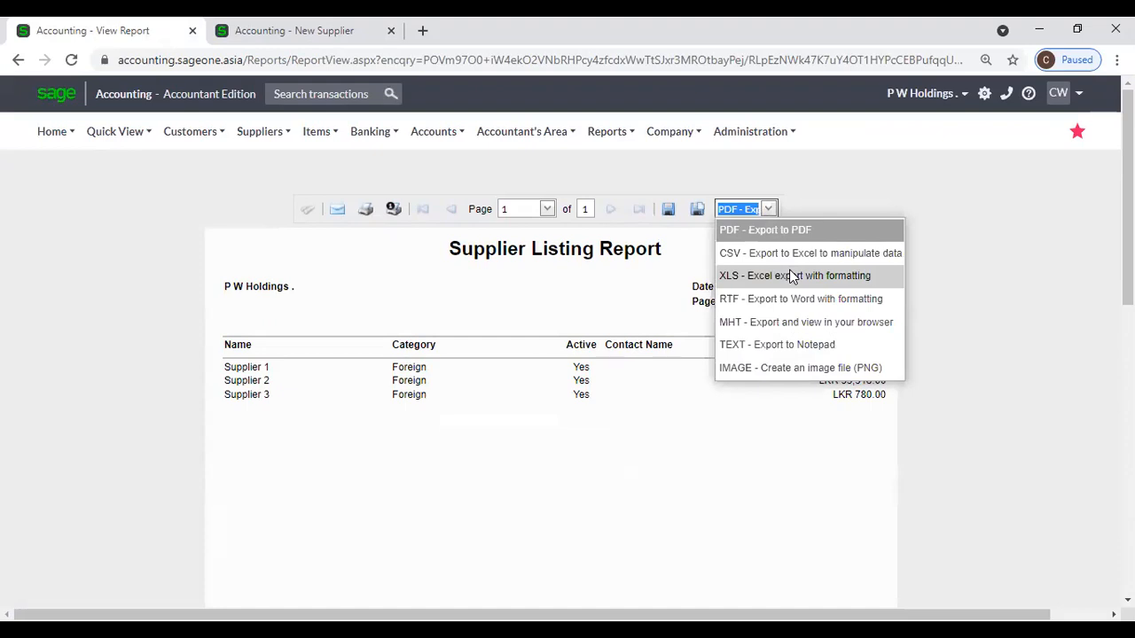
pyautogui.click(815, 209)
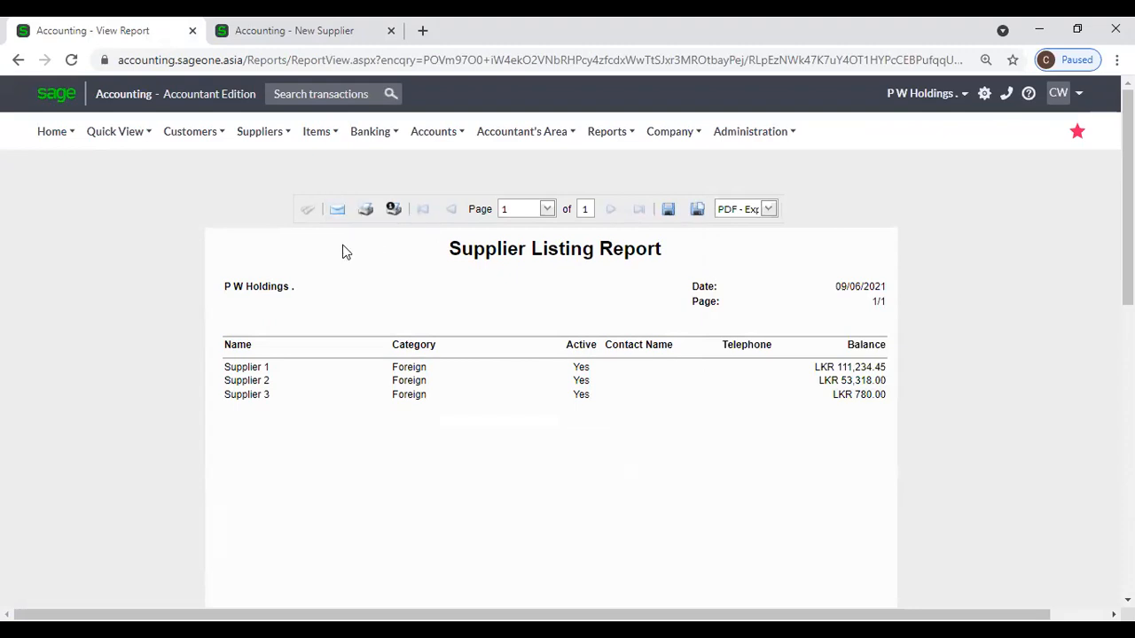
pyautogui.click(259, 146)
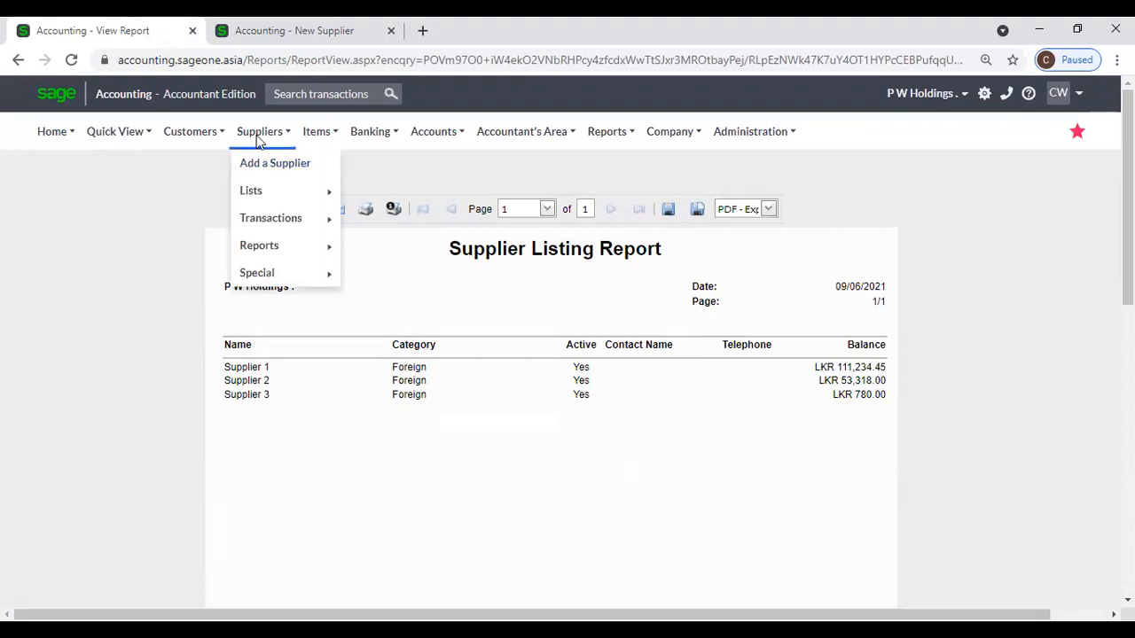
pyautogui.moveTo(266, 249)
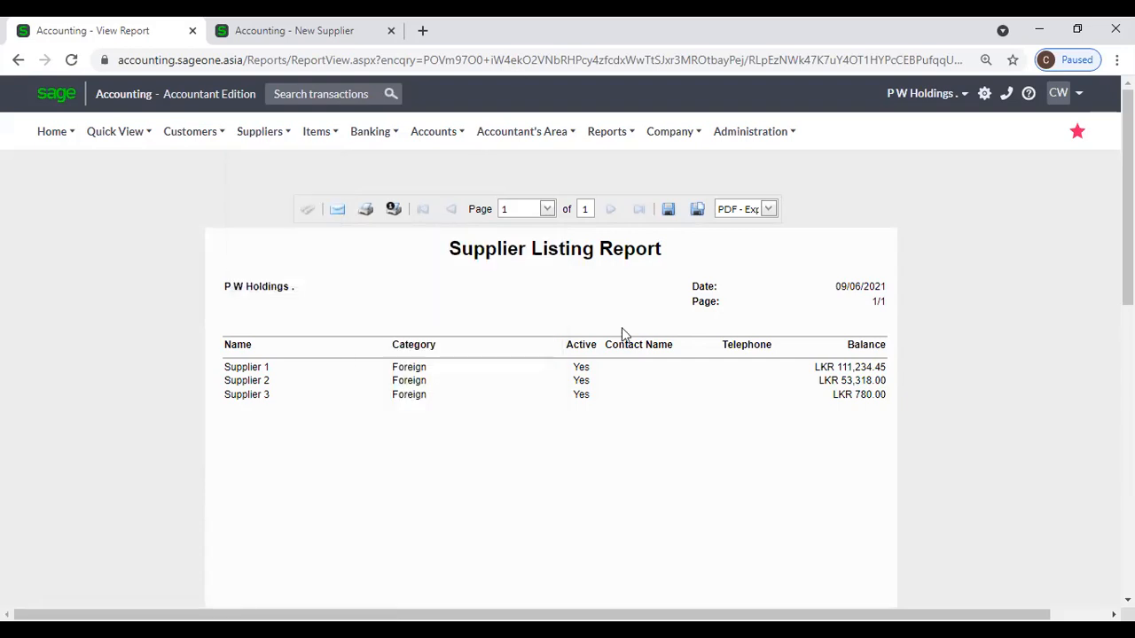
pyautogui.scroll(-5, 622, 334)
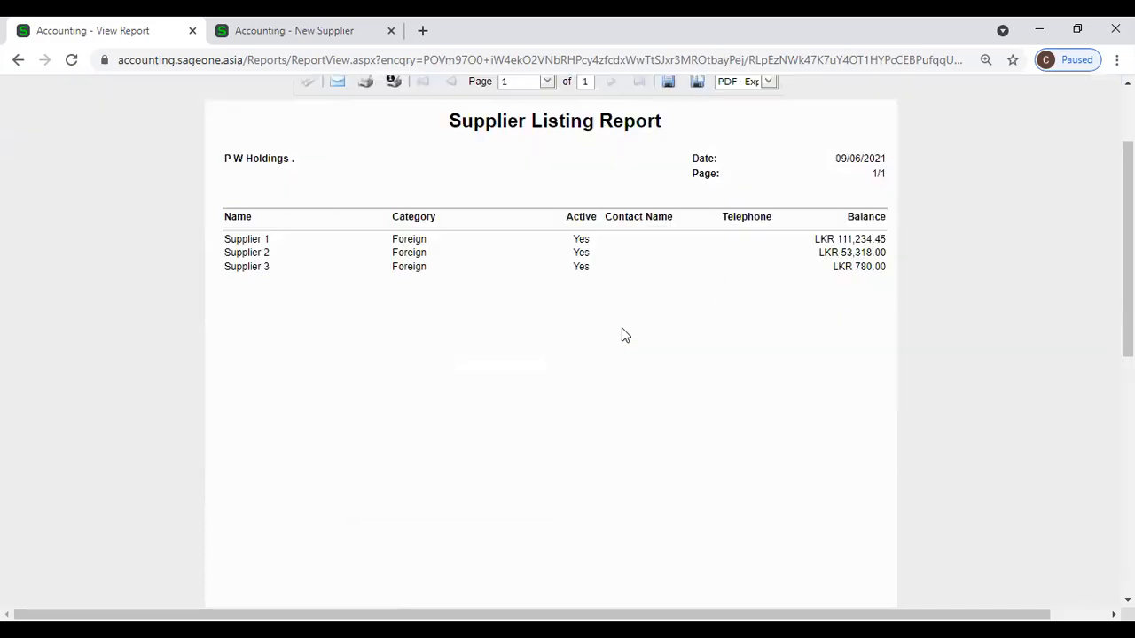
pyautogui.scroll(5, 233, 304)
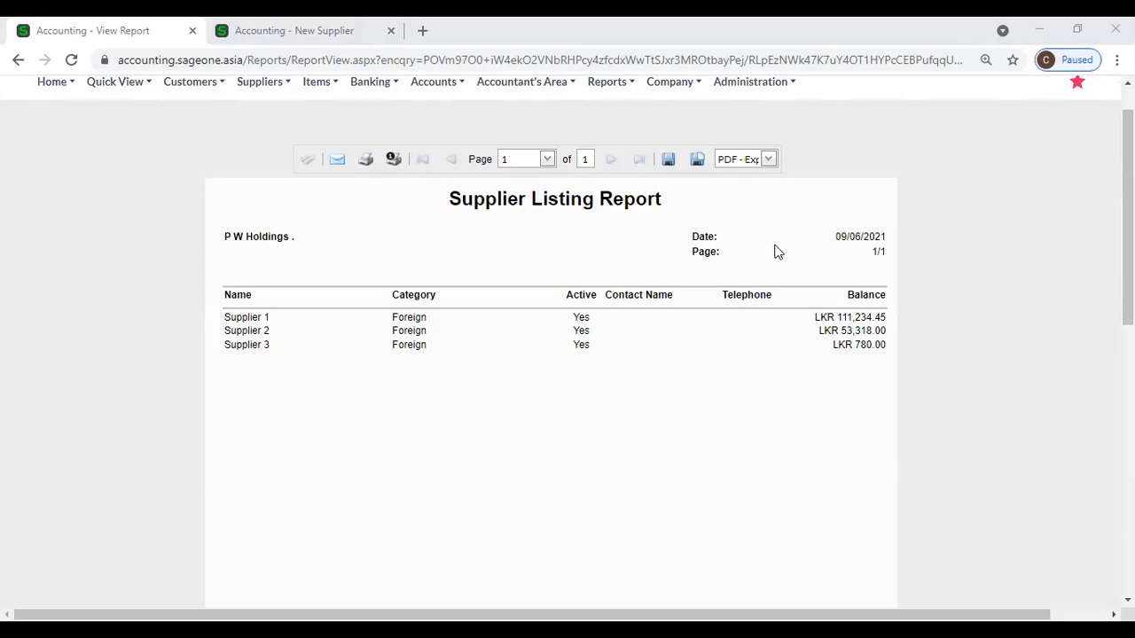
pyautogui.scroll(1, 776, 245)
pyautogui.moveTo(263, 144)
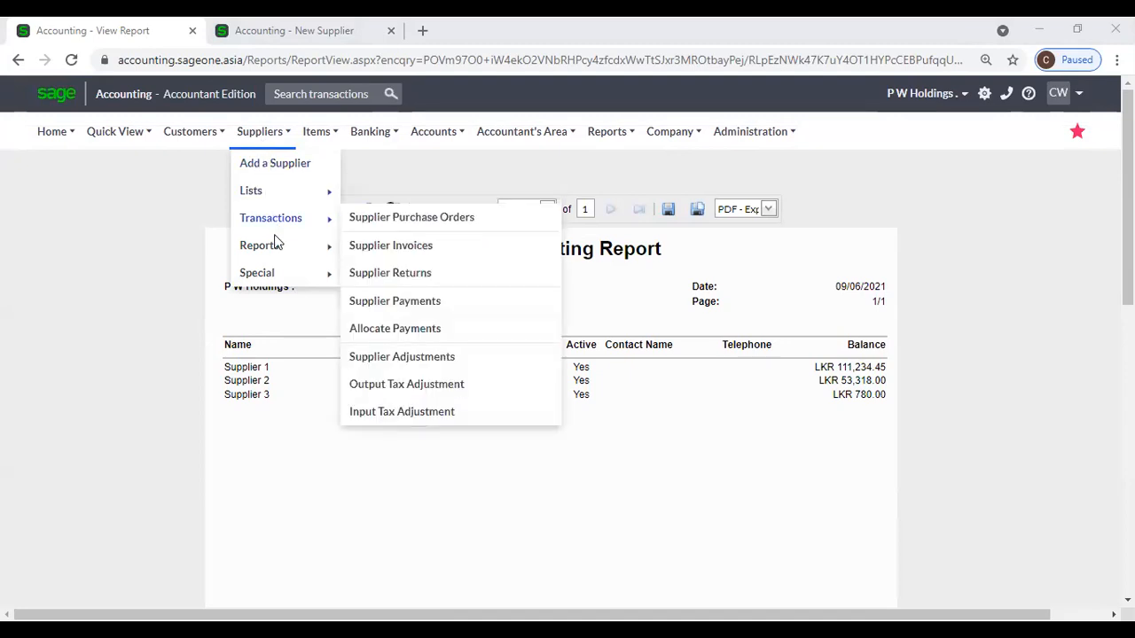
pyautogui.moveTo(275, 249)
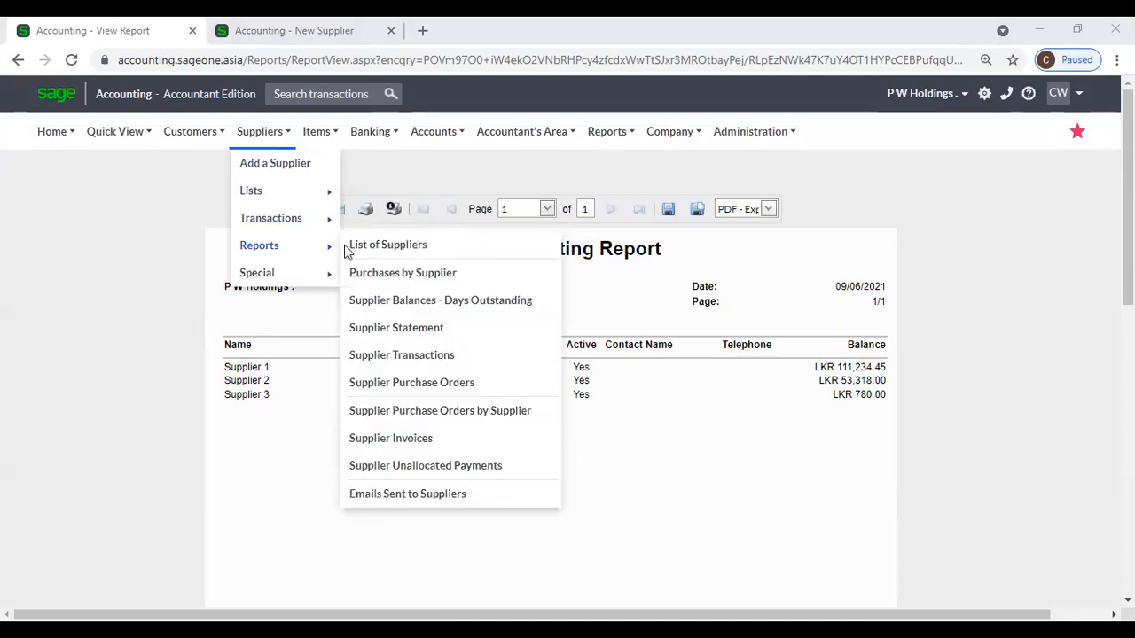
# Close the New Supplier tab and bring up the Suppliers Reports submenu.
pyautogui.click(391, 30)
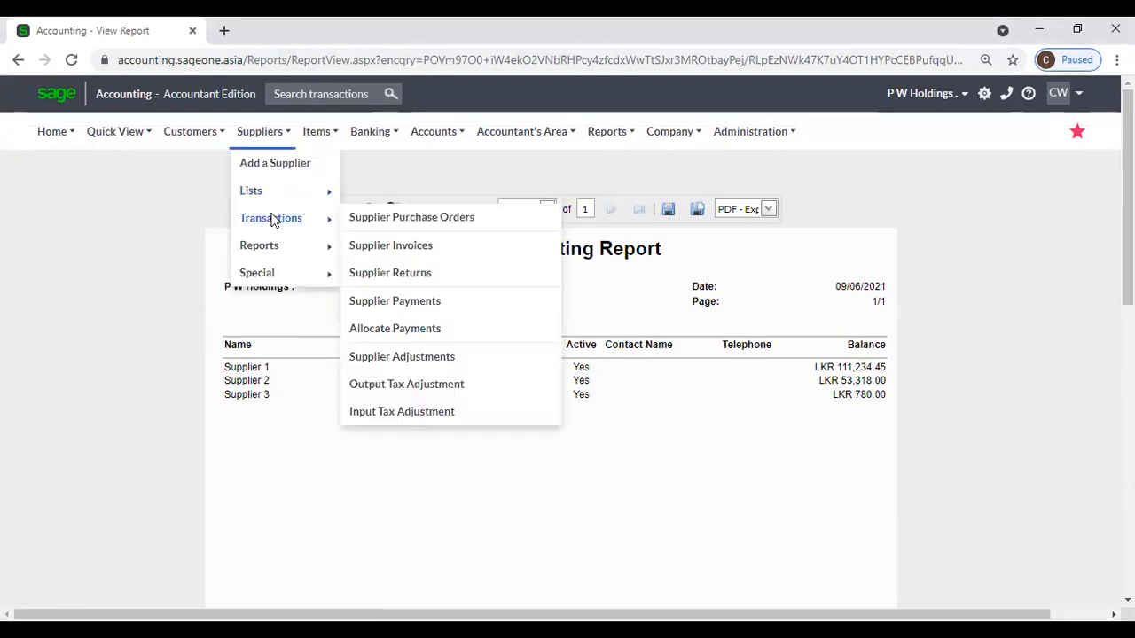
pyautogui.moveTo(309, 244)
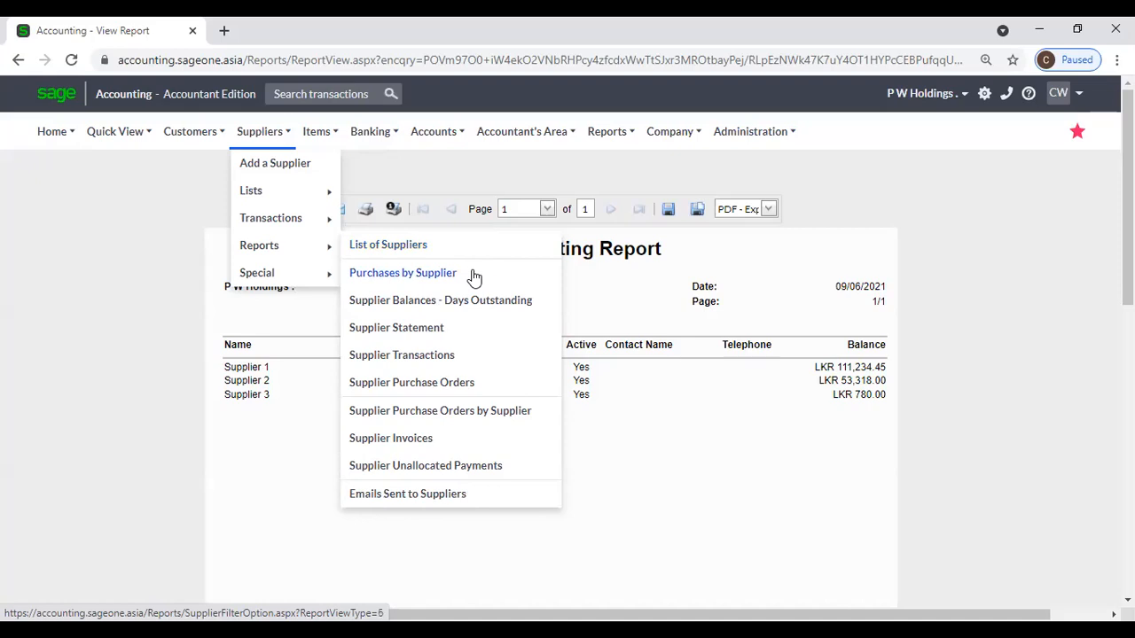
# Open Purchases by Supplier options and review the supplier, active and category filters unchanged.
pyautogui.click(474, 277)
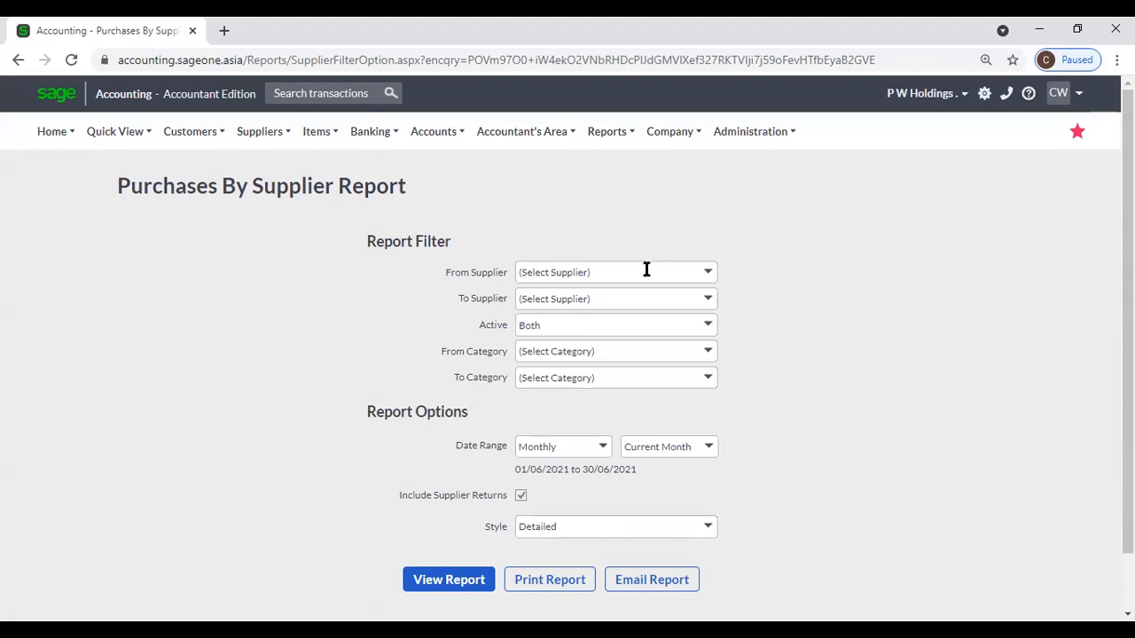
pyautogui.click(713, 276)
pyautogui.click(798, 272)
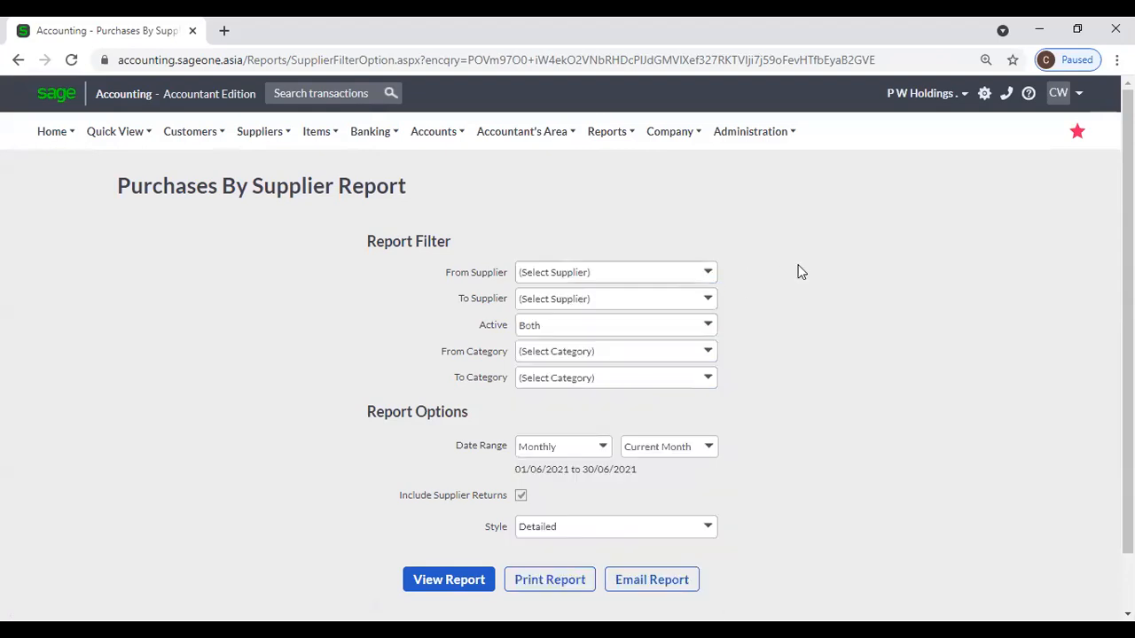
pyautogui.click(710, 325)
pyautogui.click(768, 319)
pyautogui.click(710, 351)
pyautogui.click(791, 334)
pyautogui.scroll(-2, 833, 409)
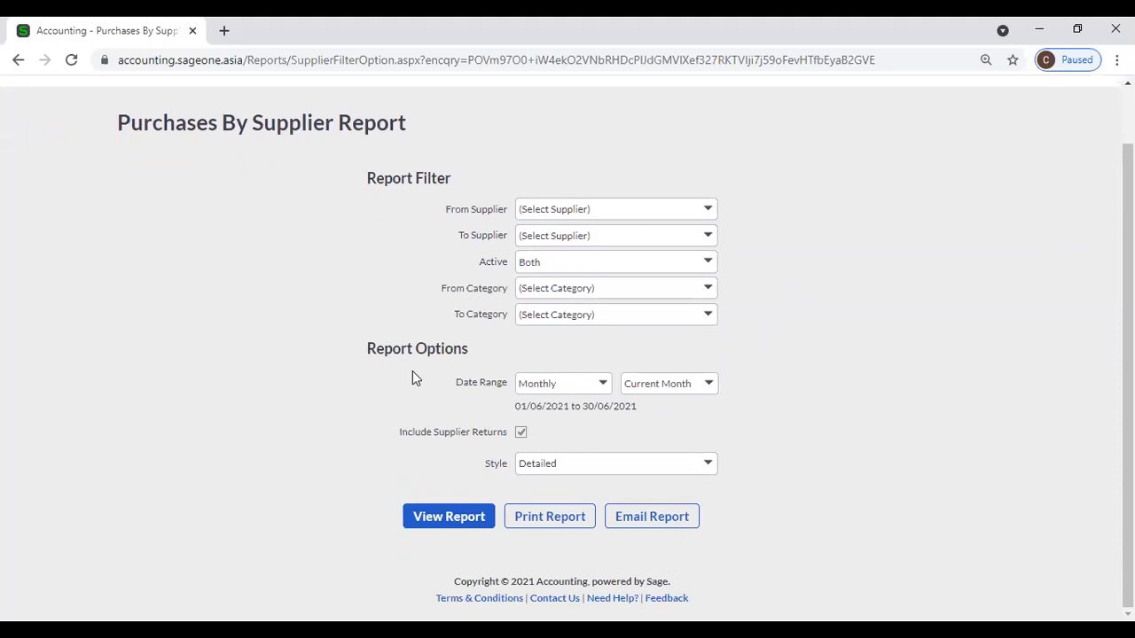
# Try Custom Dates with From 01/06/2021, then switch the date range to All.
pyautogui.click(601, 387)
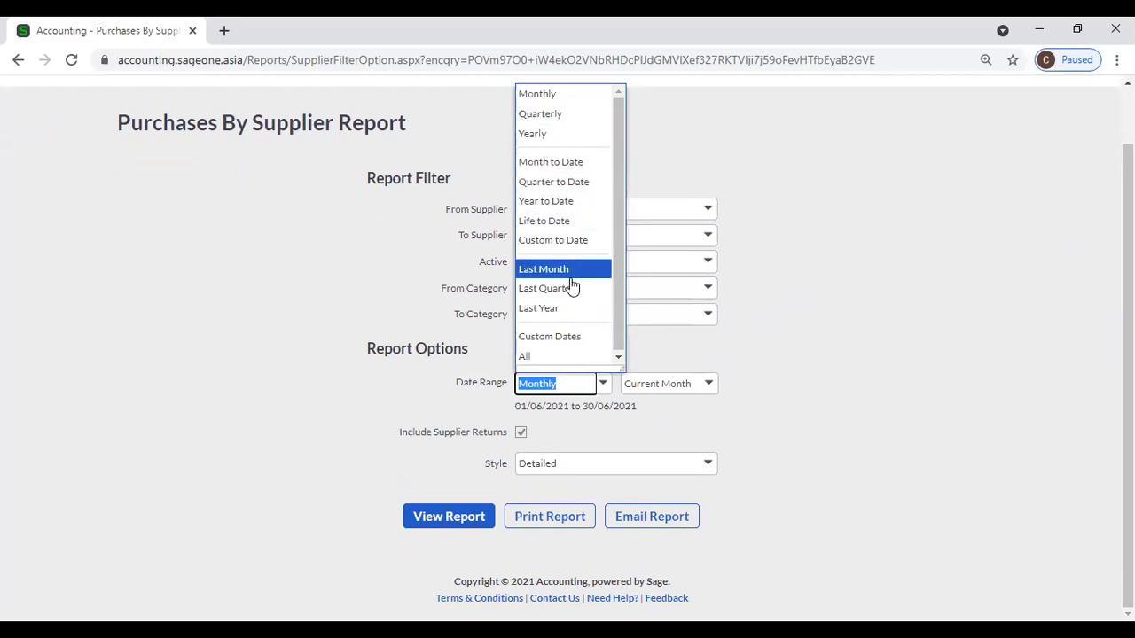
pyautogui.click(574, 345)
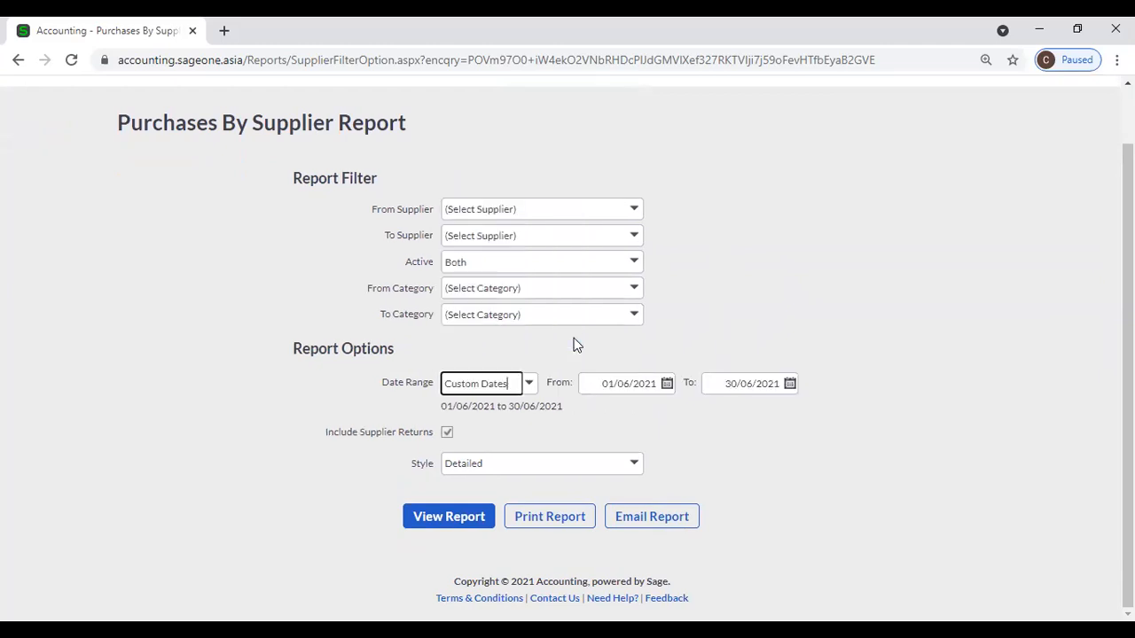
pyautogui.click(670, 387)
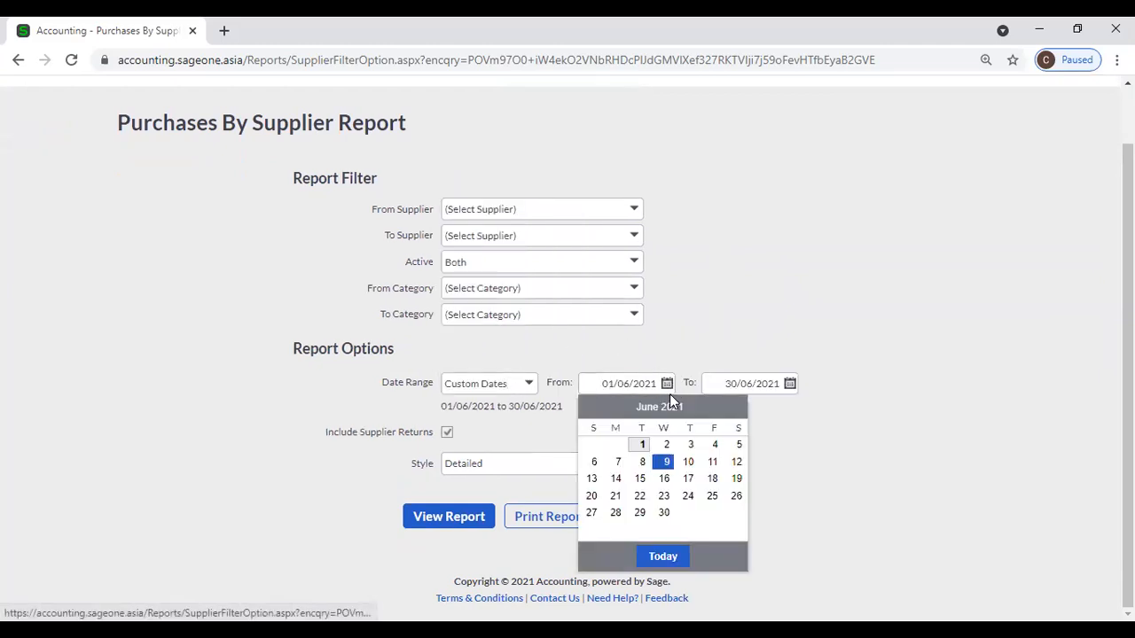
pyautogui.click(641, 444)
pyautogui.click(529, 383)
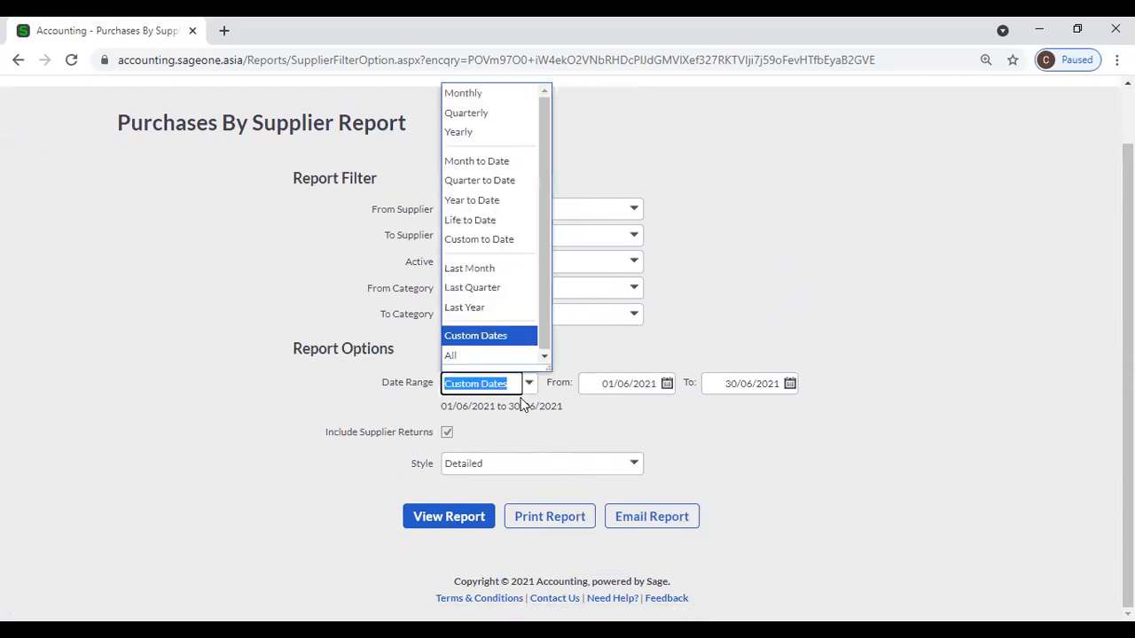
pyautogui.click(479, 354)
pyautogui.scroll(1, 728, 329)
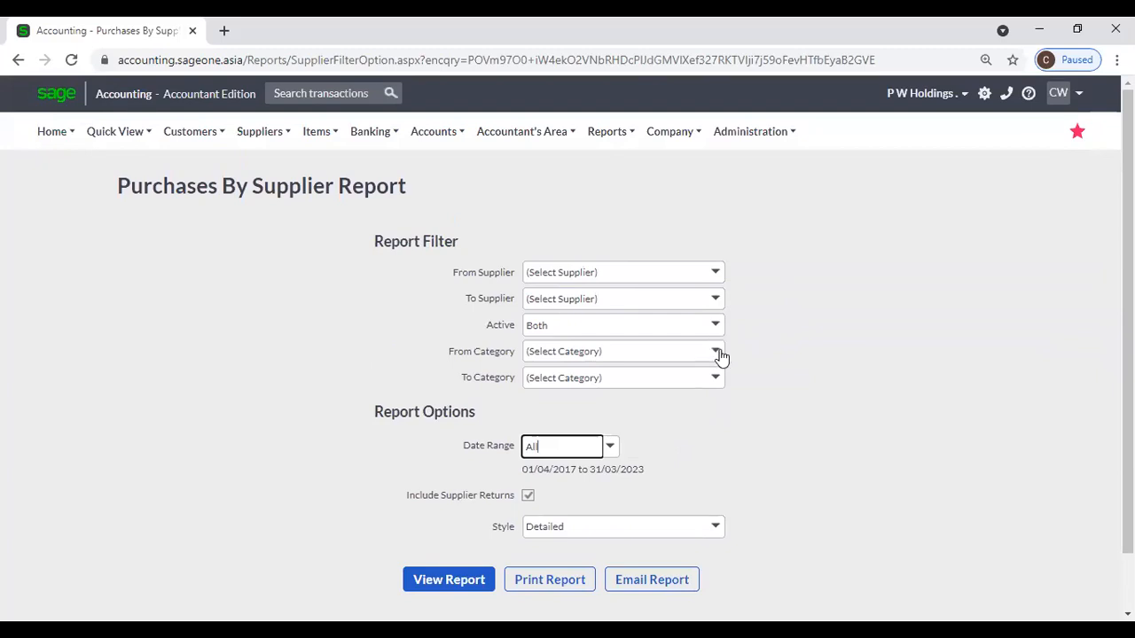
pyautogui.scroll(-1, 719, 358)
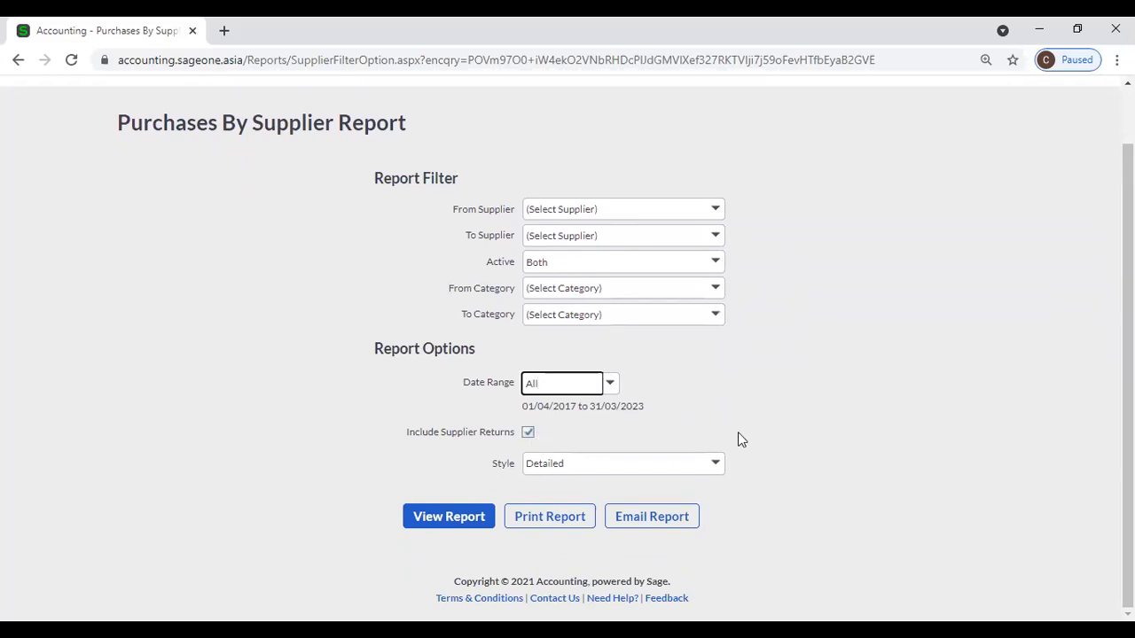
# Keep the Detailed style and set the date range to Yearly, 01/04/2021 to 31/03/2022.
pyautogui.click(715, 465)
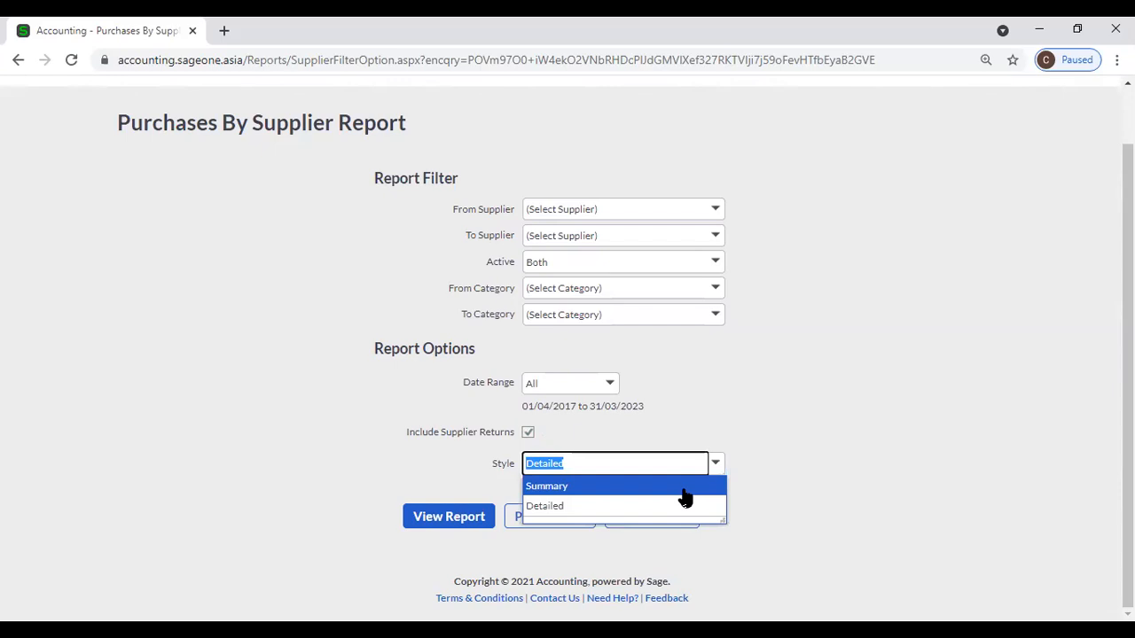
pyautogui.click(754, 387)
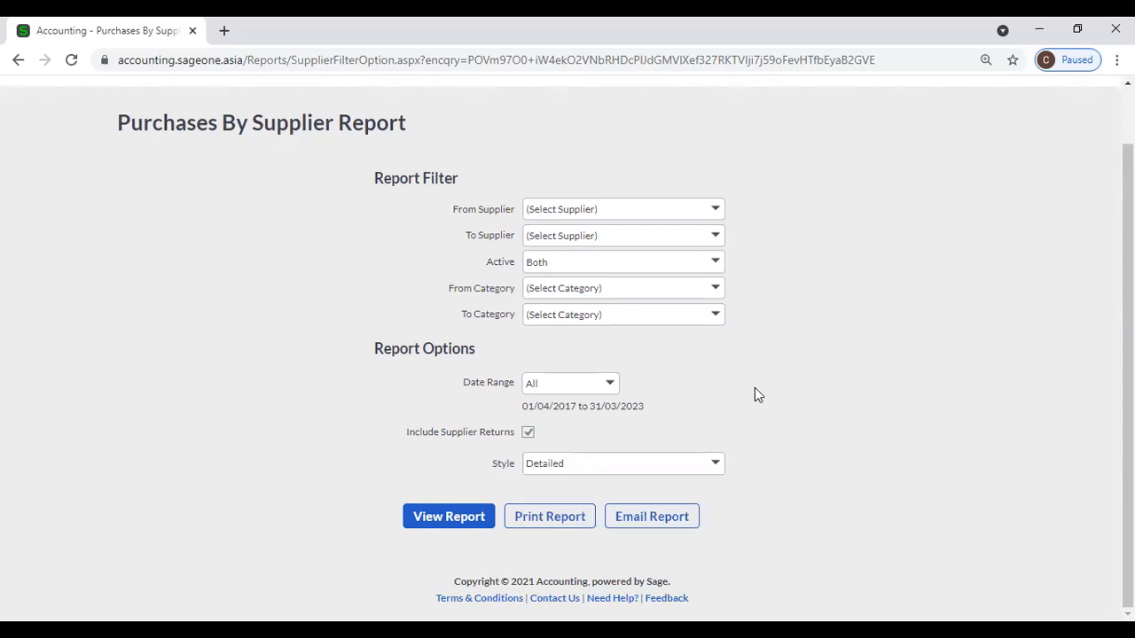
pyautogui.click(610, 387)
pyautogui.click(611, 135)
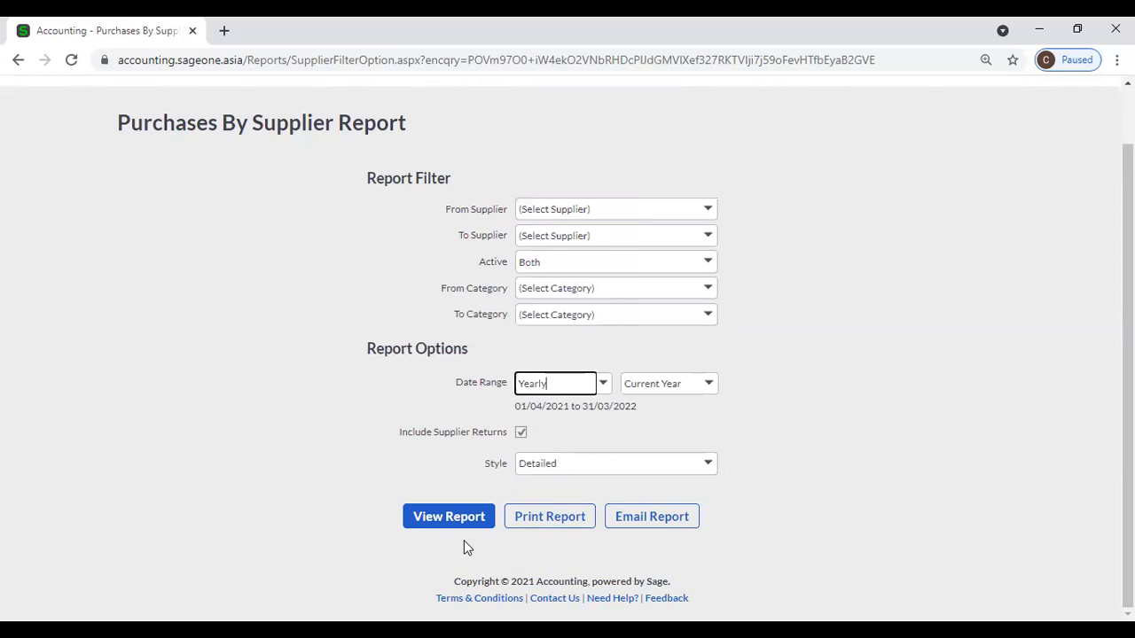
# Generate the 2-page detailed Purchases By Supplier report and scroll through its supplier line items.
pyautogui.click(451, 516)
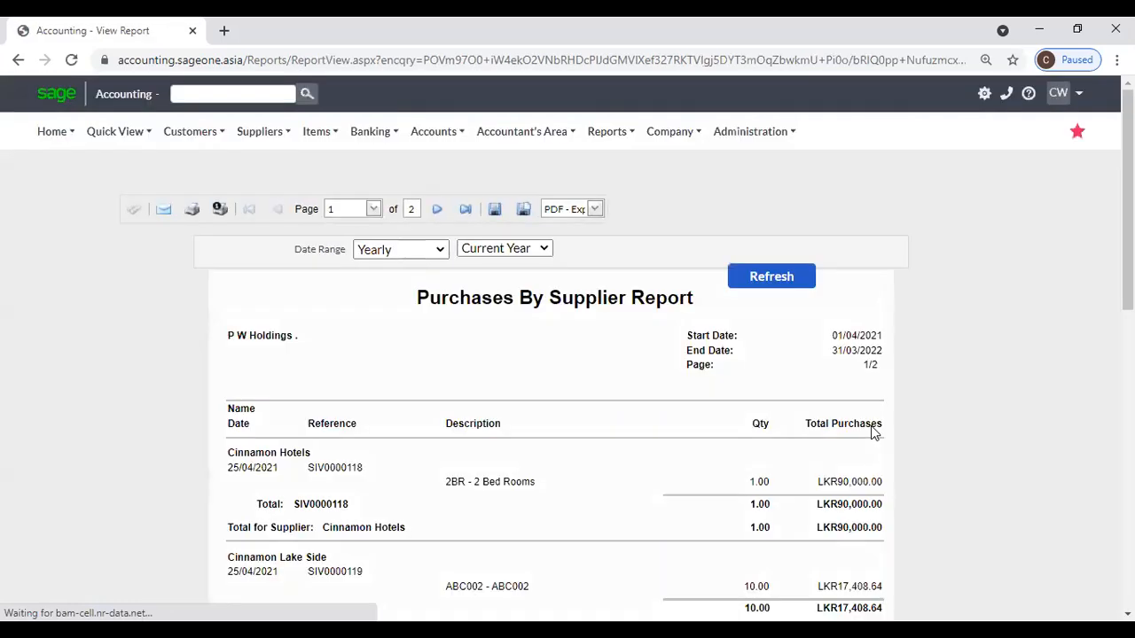
pyautogui.scroll(-1, 871, 425)
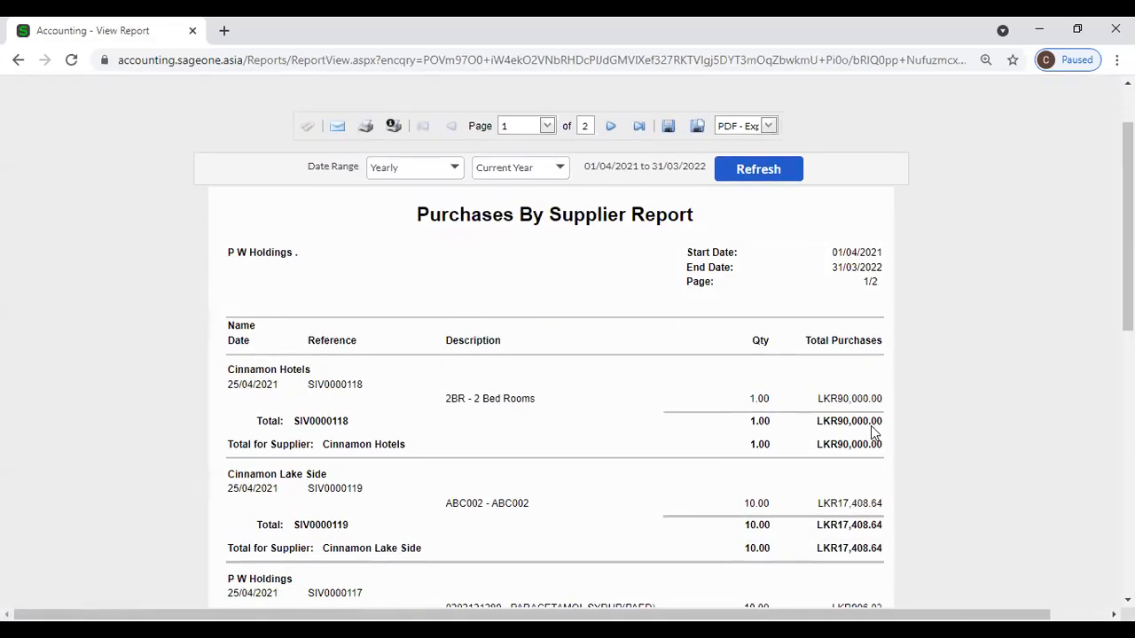
pyautogui.scroll(-3, 870, 432)
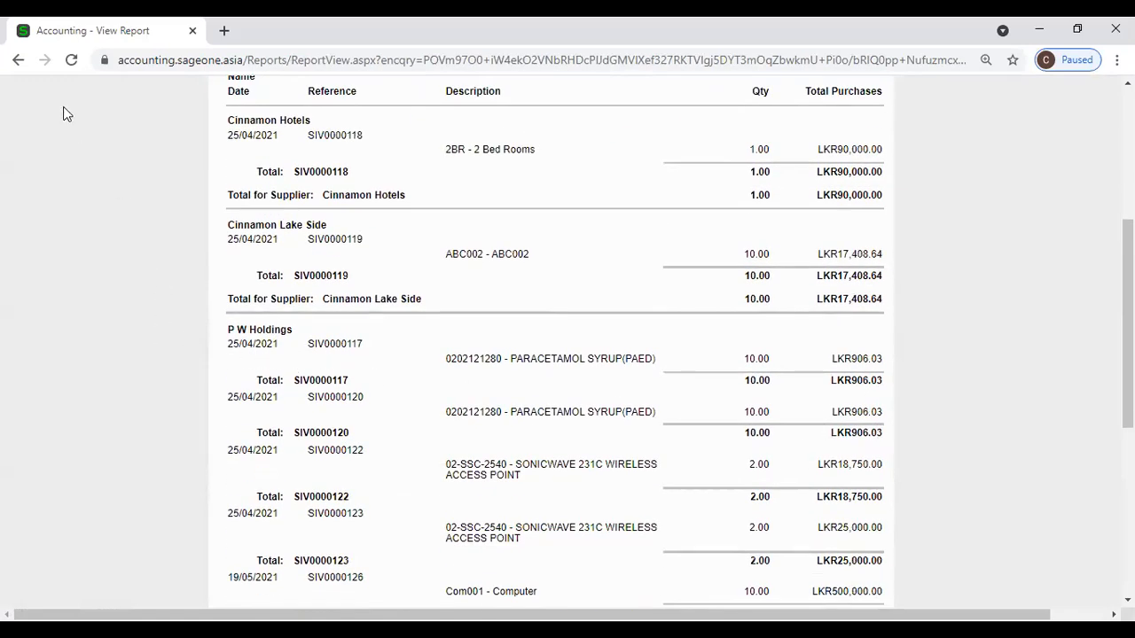
pyautogui.rightClick(73, 30)
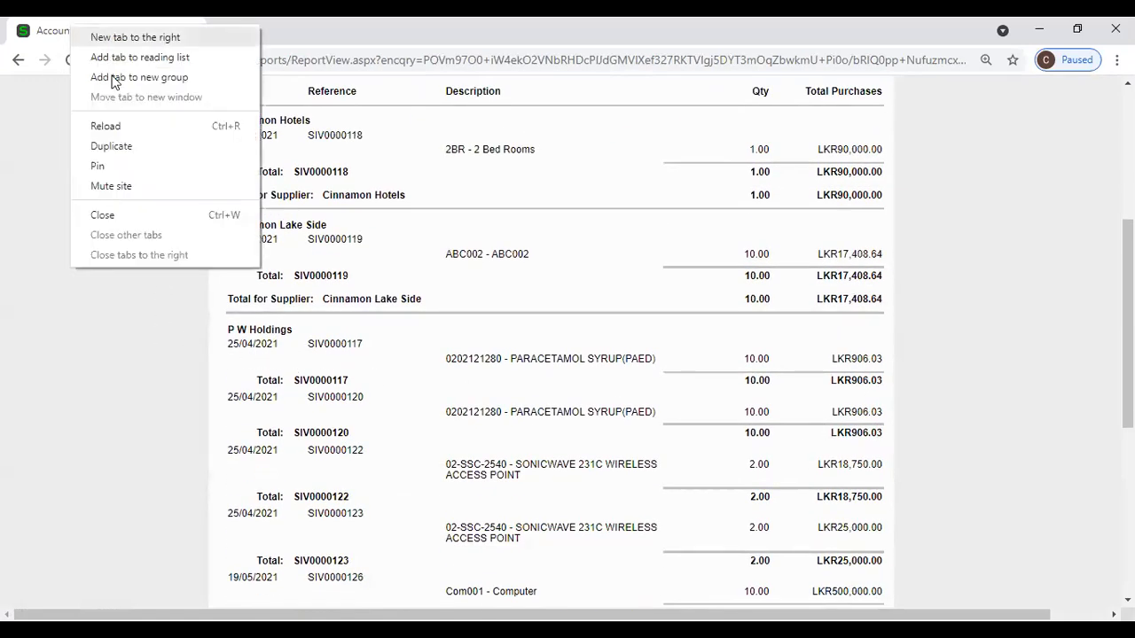
# In a duplicated tab, run Purchases by Supplier with a Yearly range and Summary style.
pyautogui.click(116, 146)
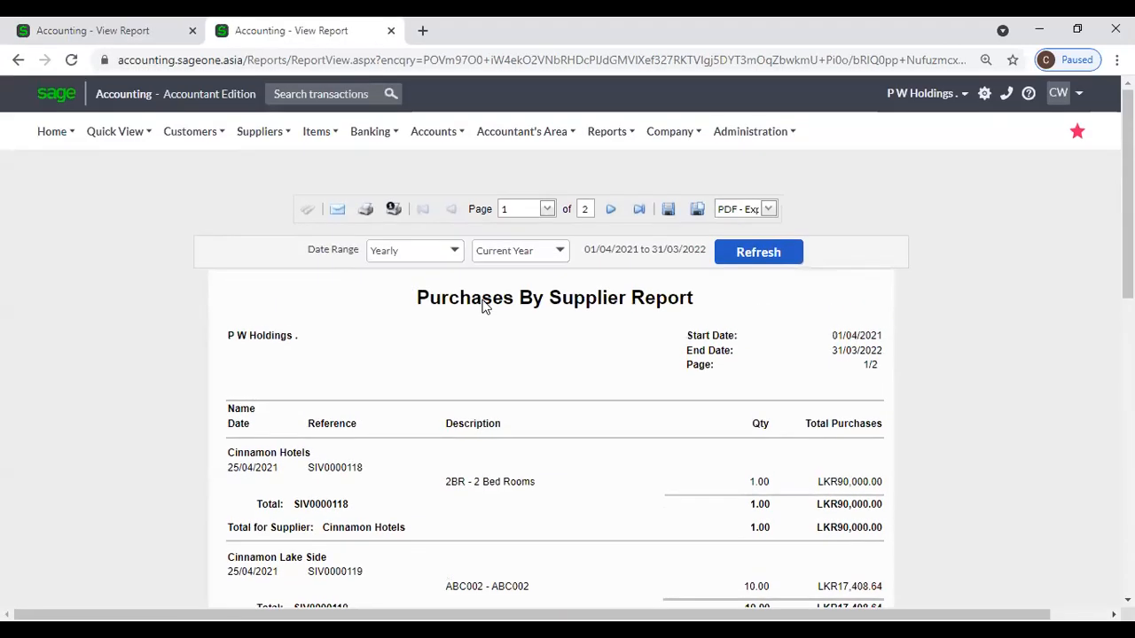
pyautogui.moveTo(261, 135)
pyautogui.moveTo(268, 242)
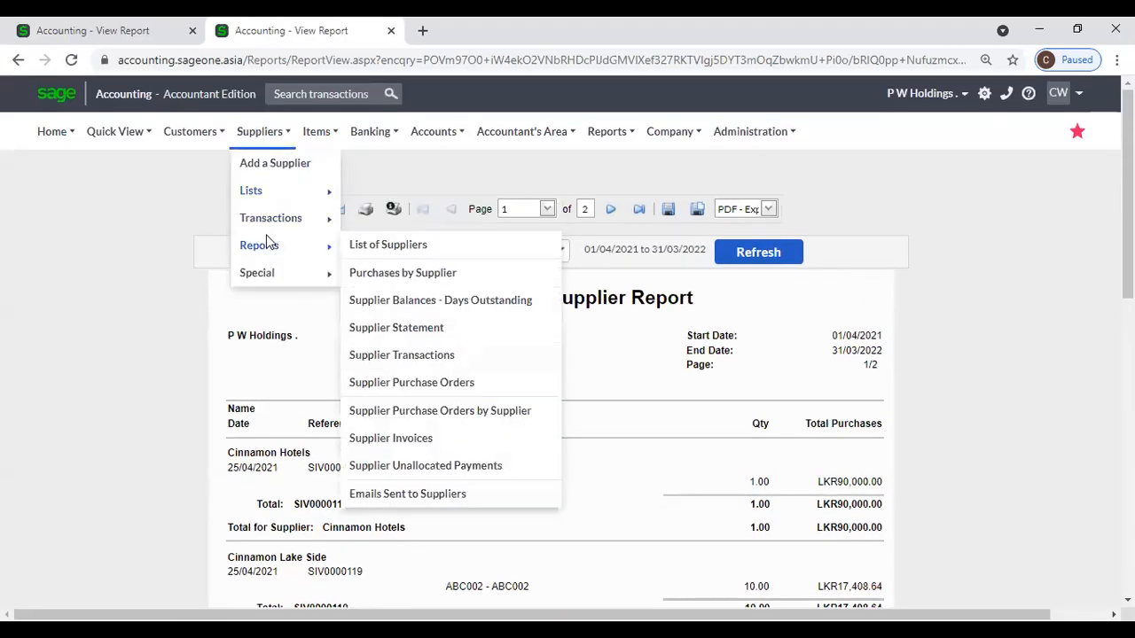
pyautogui.click(405, 273)
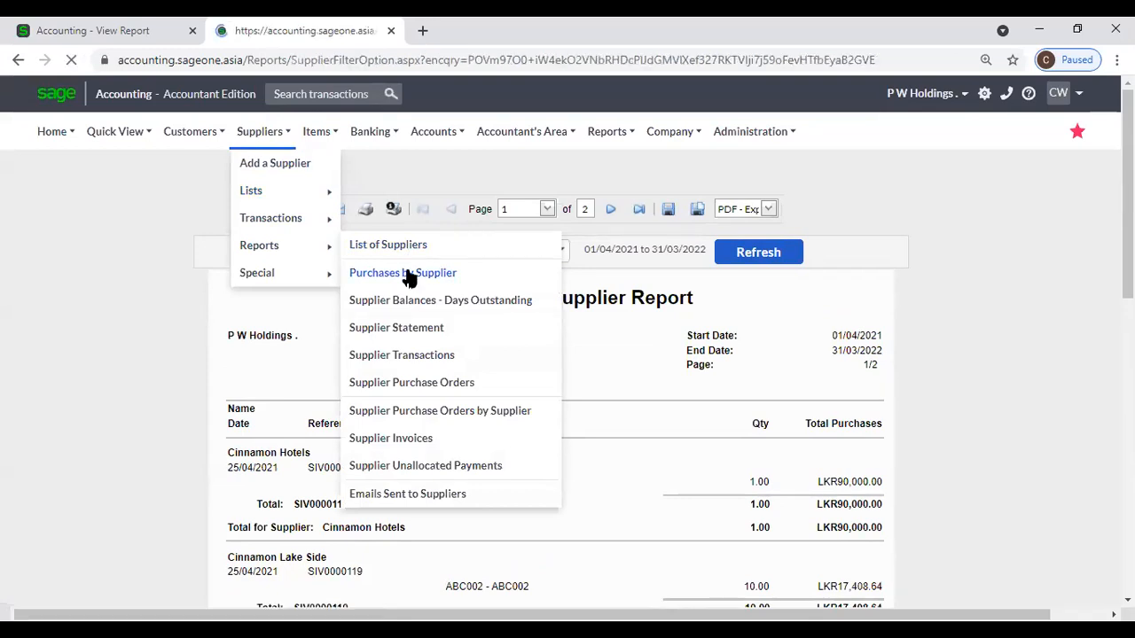
pyautogui.scroll(-1, 567, 443)
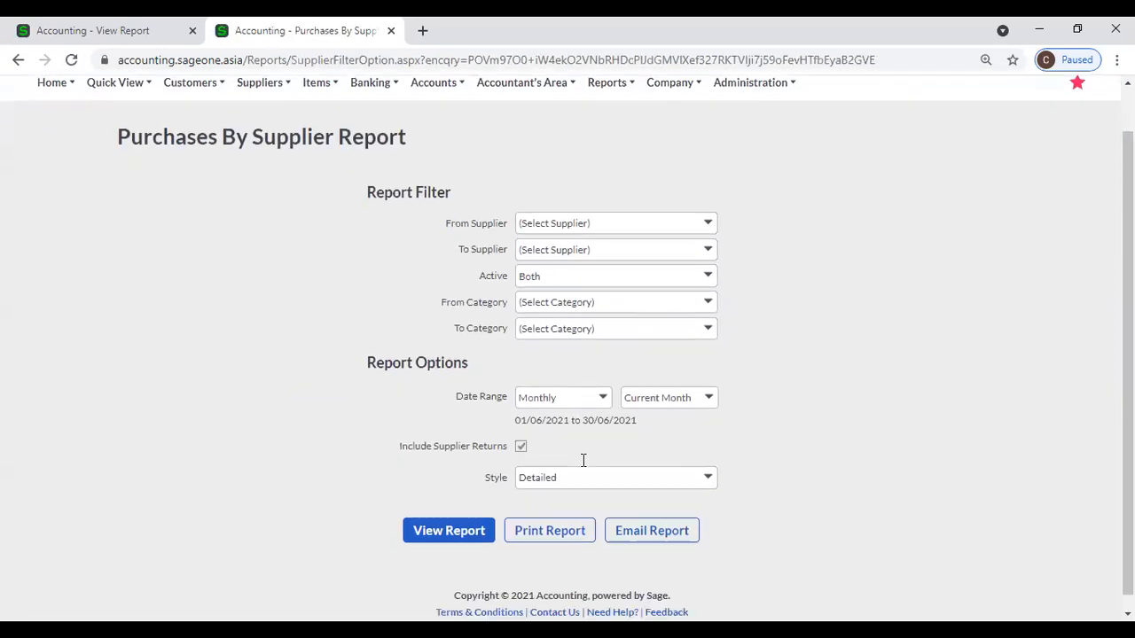
pyautogui.click(601, 384)
pyautogui.click(552, 132)
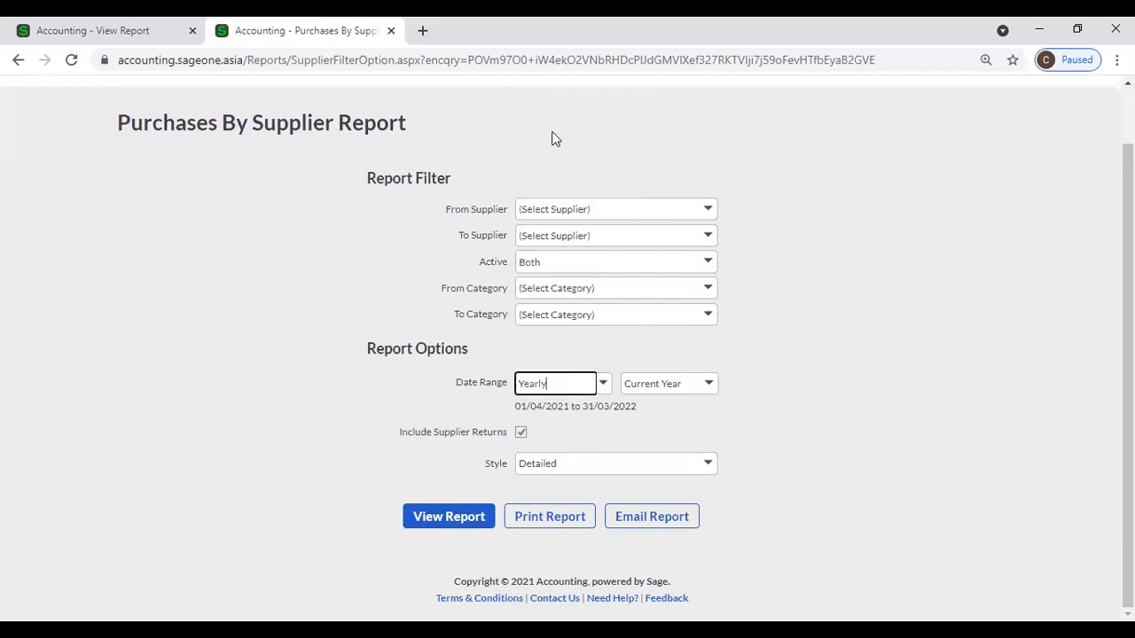
pyautogui.click(705, 470)
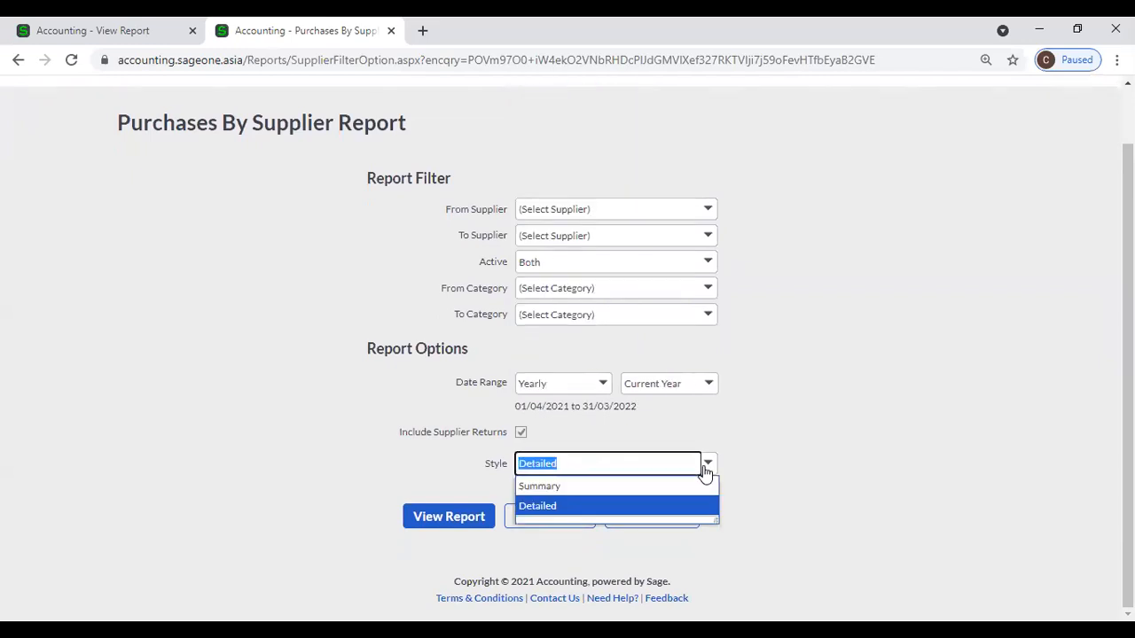
pyautogui.click(615, 494)
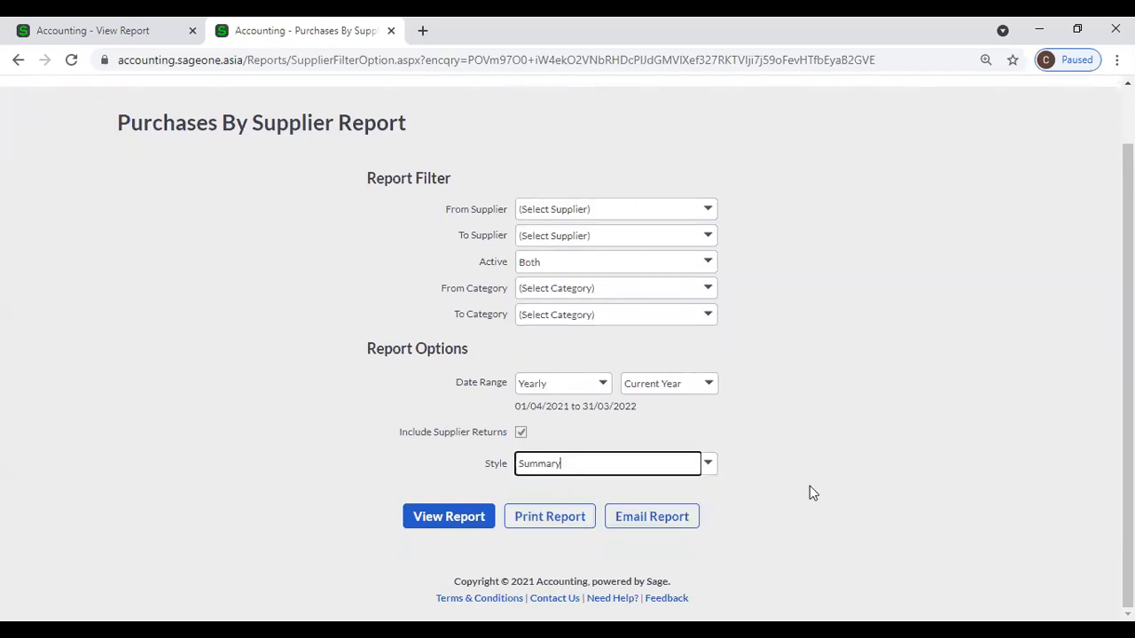
pyautogui.click(437, 522)
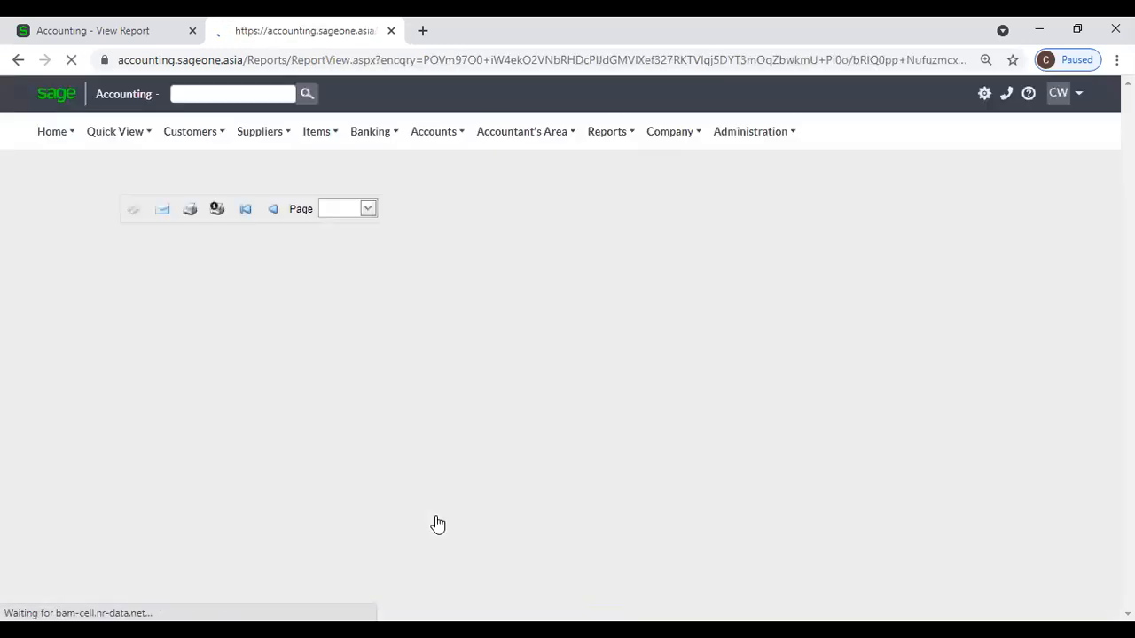
pyautogui.scroll(-2, 550, 464)
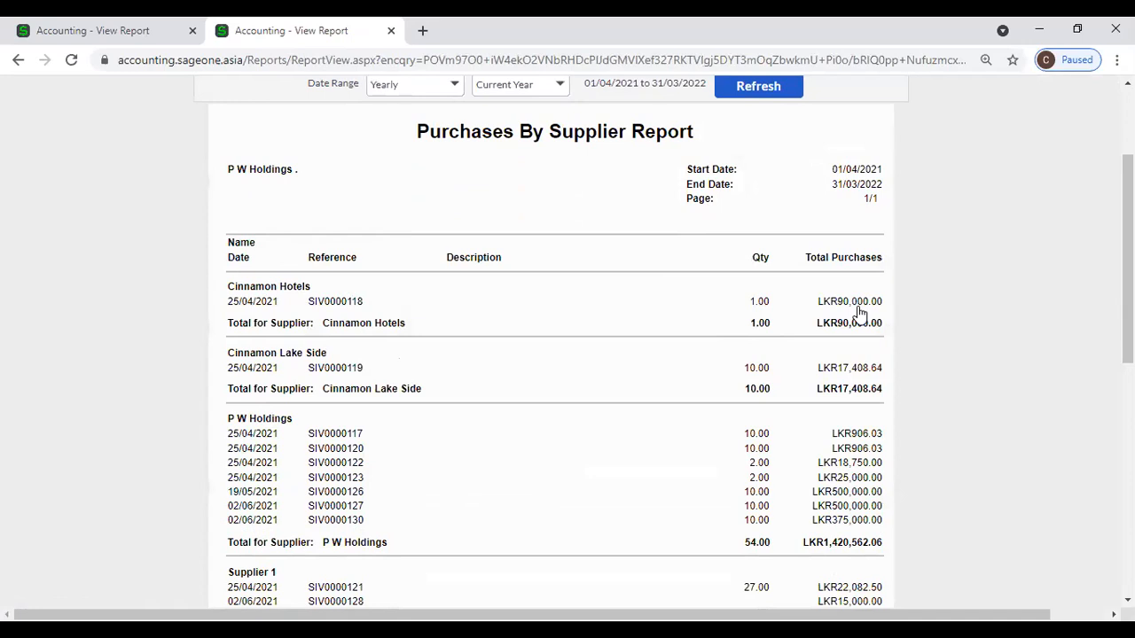
pyautogui.scroll(-1, 455, 494)
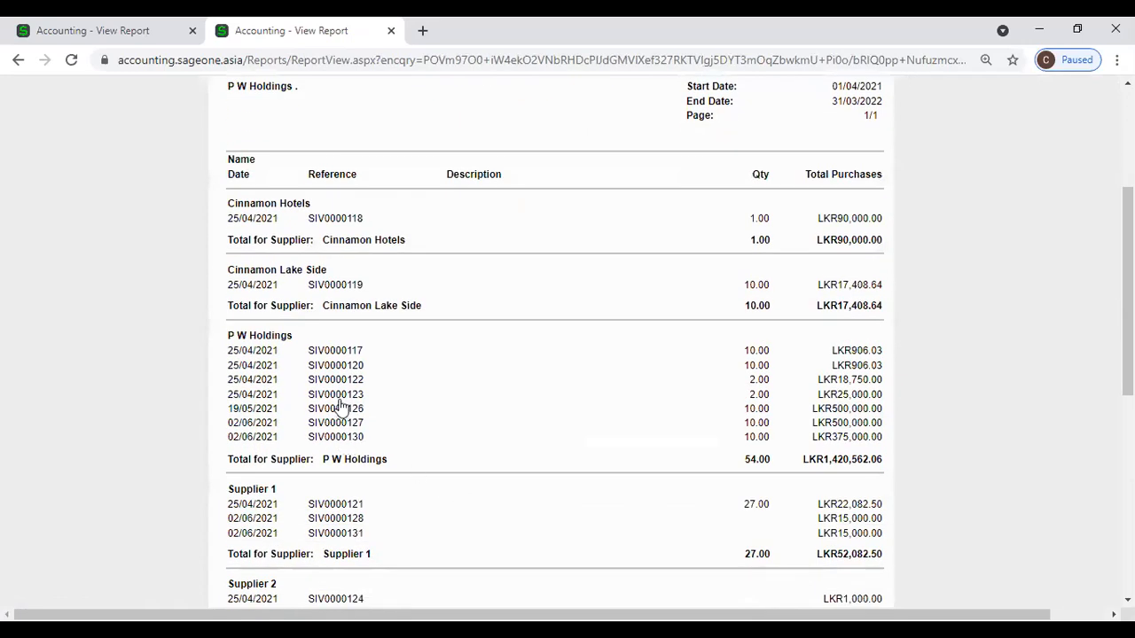
pyautogui.click(40, 27)
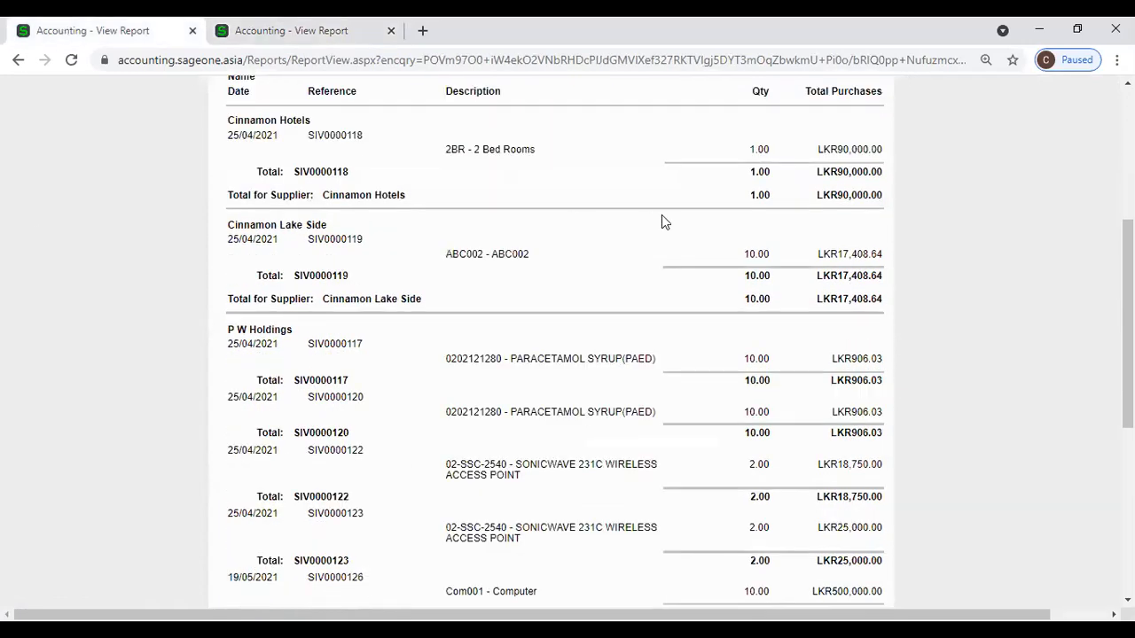
pyautogui.scroll(1, 644, 224)
pyautogui.scroll(-3, 644, 223)
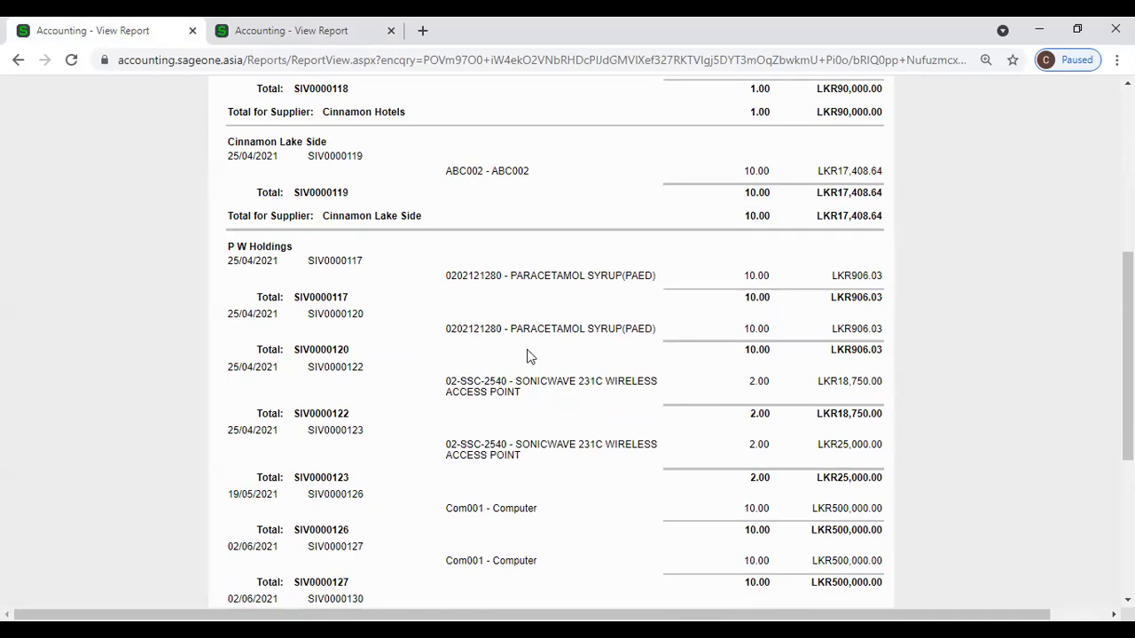
pyautogui.click(285, 36)
pyautogui.scroll(-2, 329, 374)
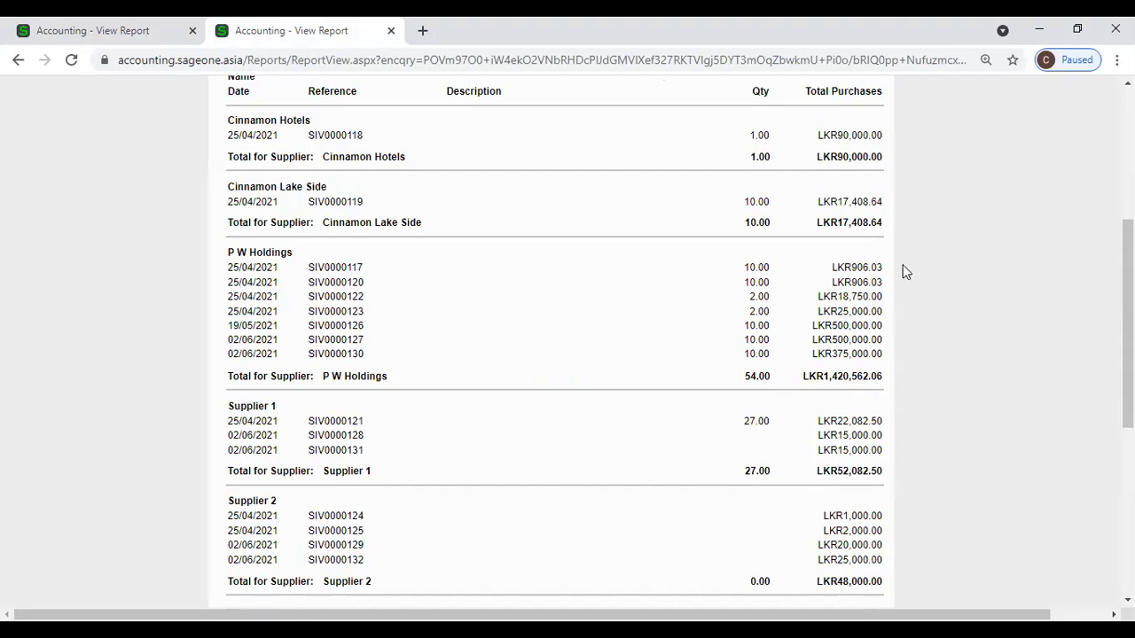
pyautogui.click(131, 32)
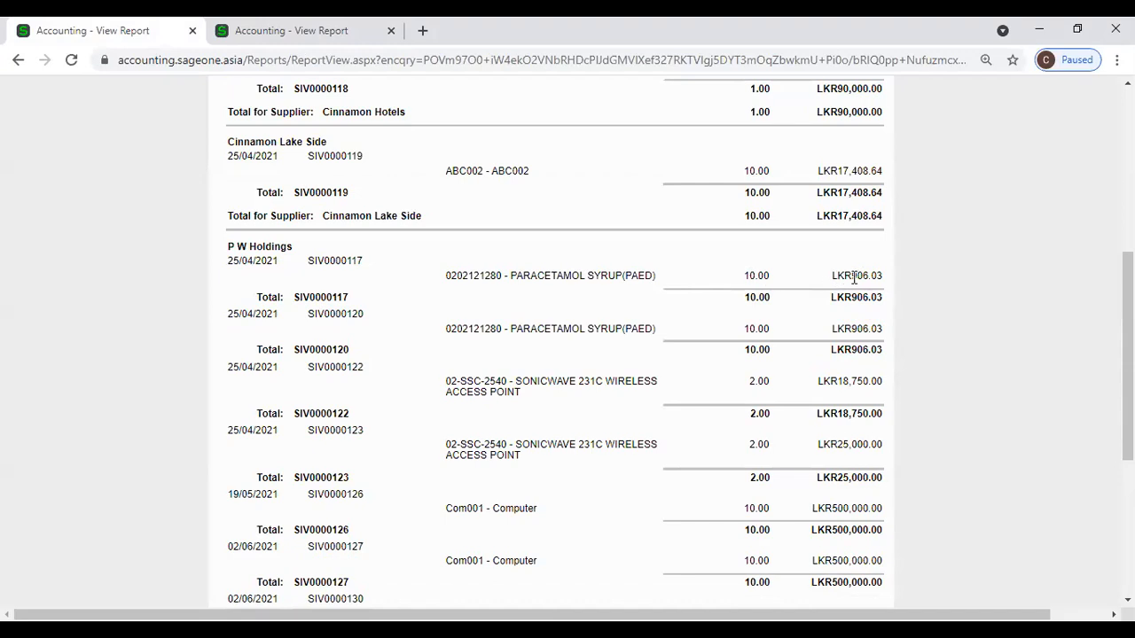
pyautogui.scroll(-1, 842, 280)
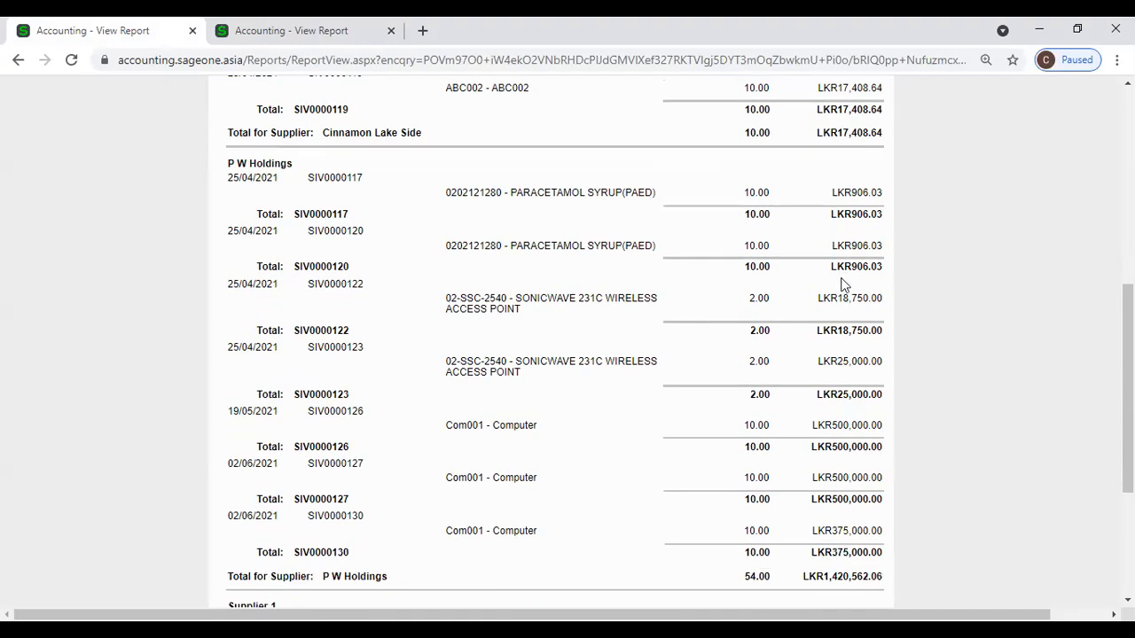
pyautogui.scroll(-2, 842, 280)
pyautogui.scroll(-1, 842, 279)
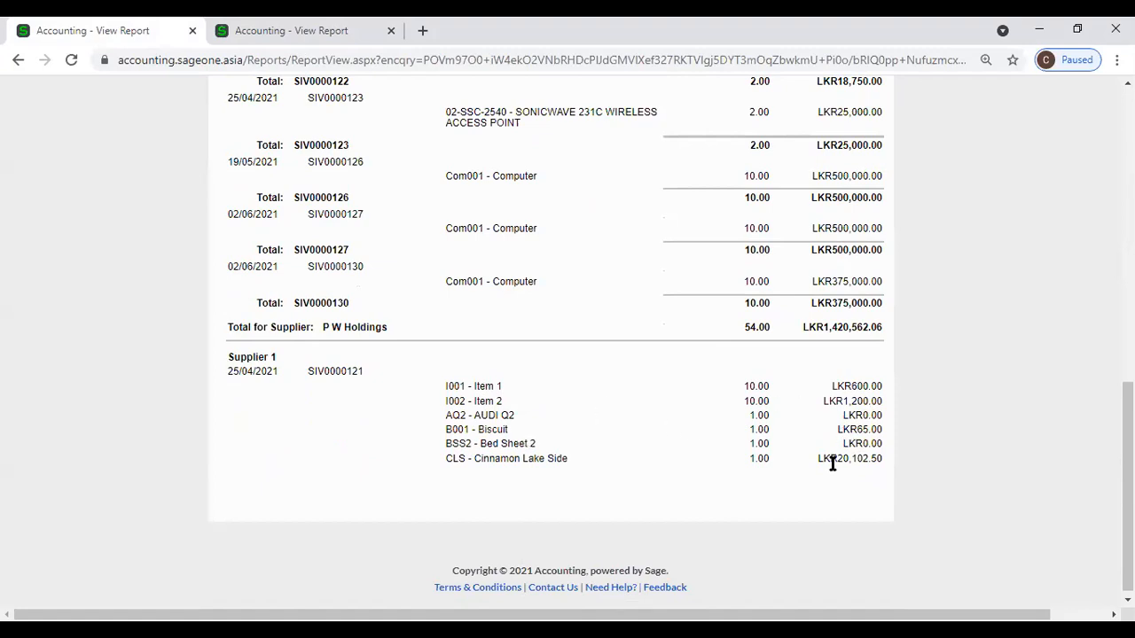
pyautogui.click(269, 36)
pyautogui.scroll(-2, 349, 400)
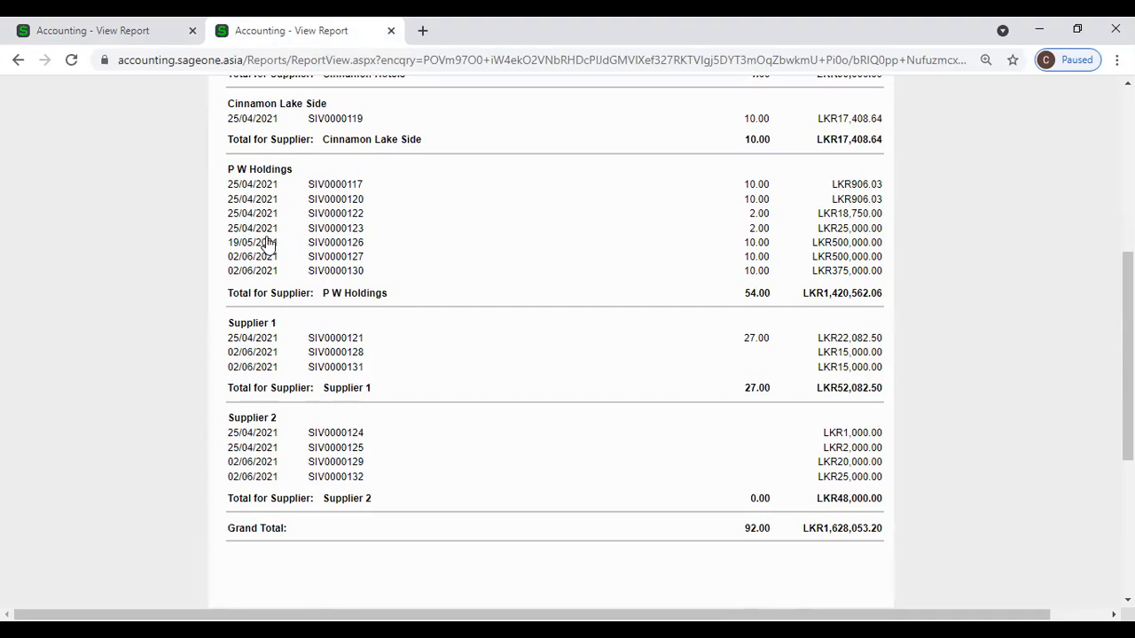
pyautogui.click(130, 34)
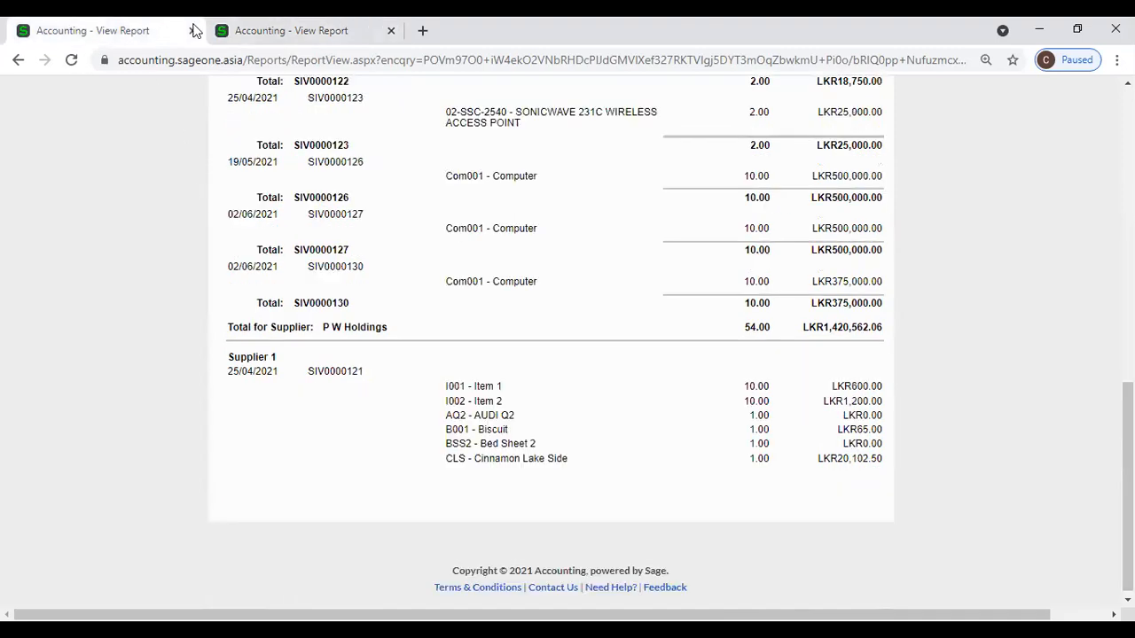
pyautogui.click(284, 31)
pyautogui.scroll(-2, 523, 382)
pyautogui.scroll(5, 523, 382)
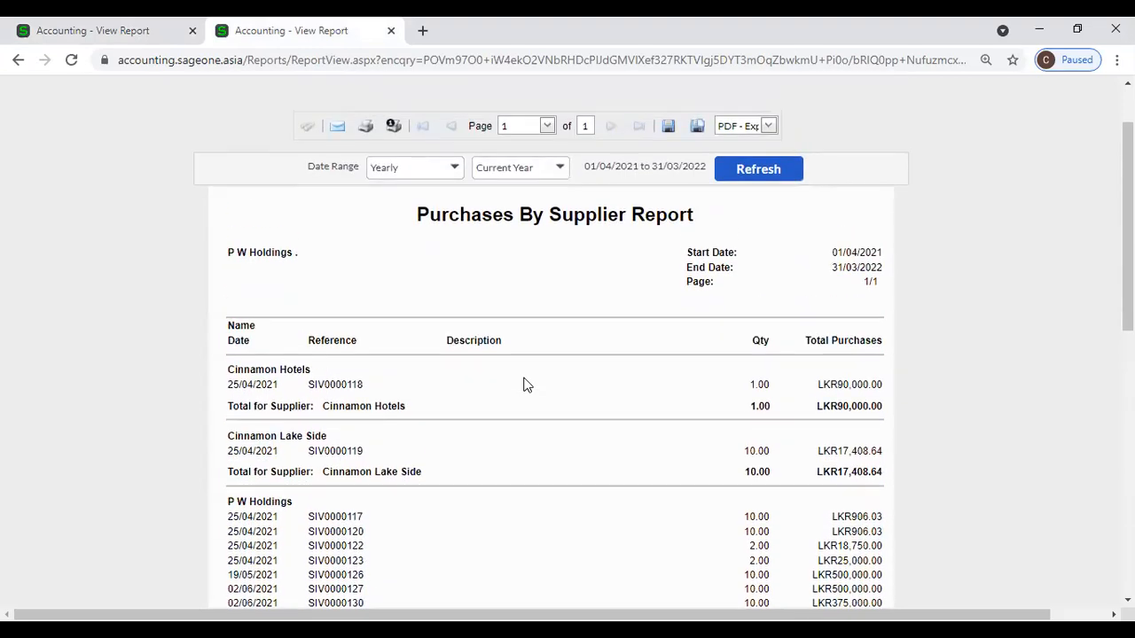
# Set the date range to All and refresh, covering 01/04/2017 to 31/03/2023 over 6 pages.
pyautogui.click(454, 169)
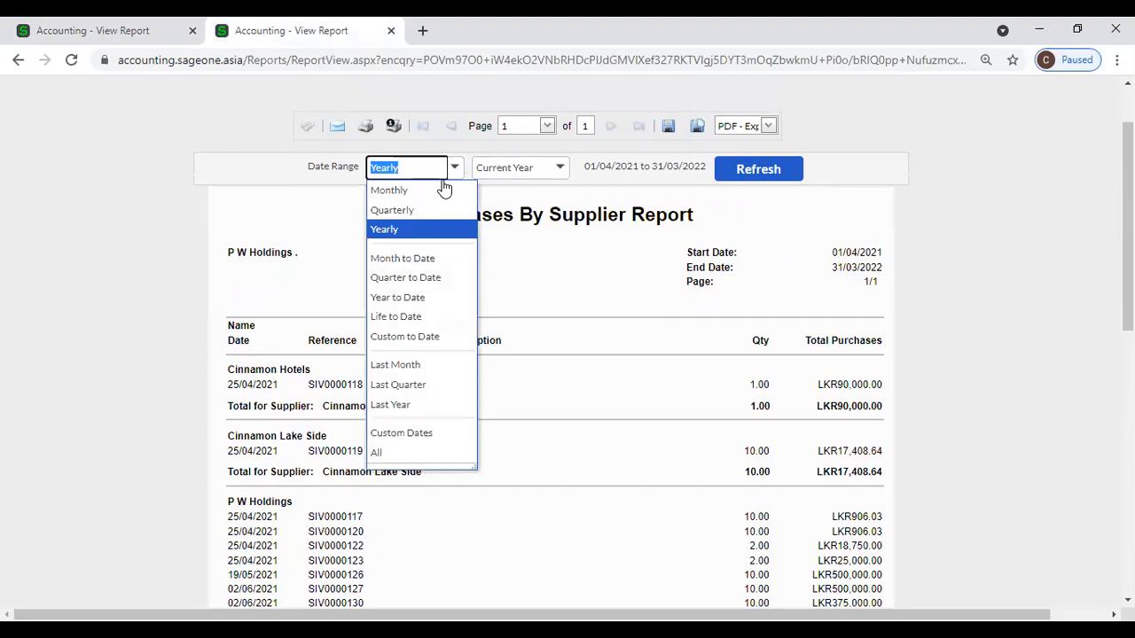
pyautogui.click(377, 452)
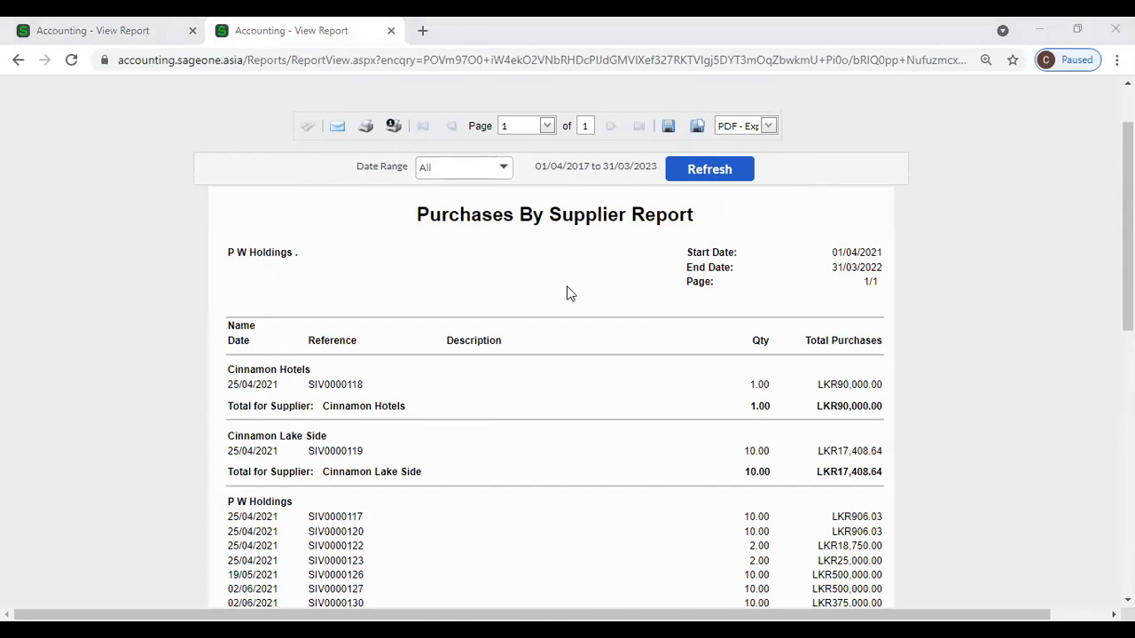
pyautogui.scroll(-2, 565, 302)
pyautogui.scroll(2, 564, 301)
pyautogui.click(721, 182)
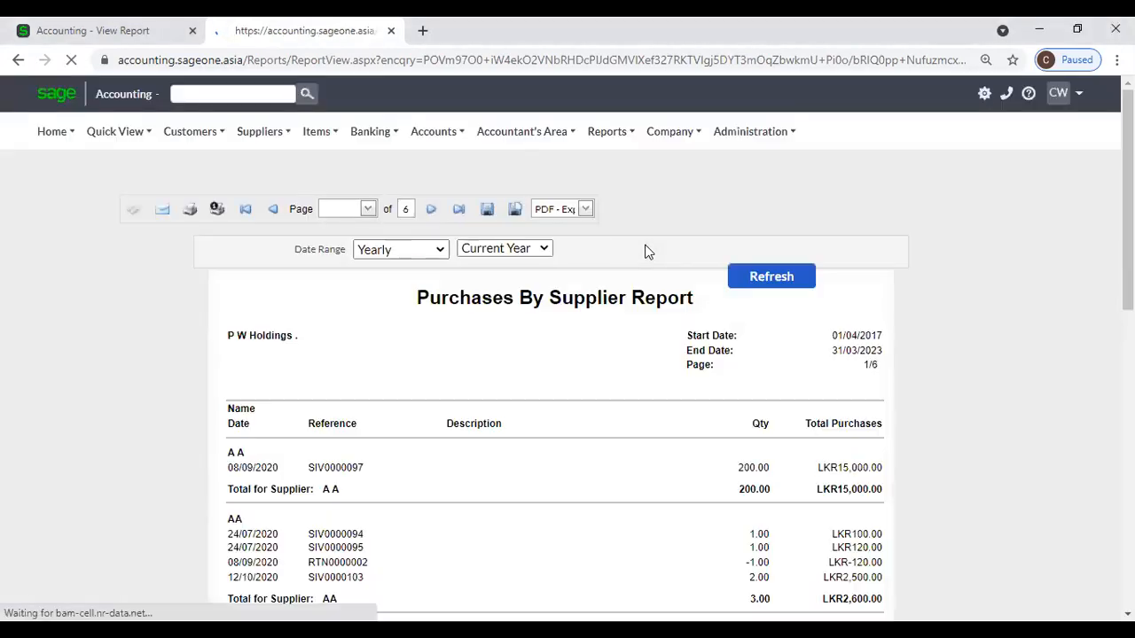
pyautogui.scroll(-1, 645, 252)
pyautogui.scroll(-1, 646, 252)
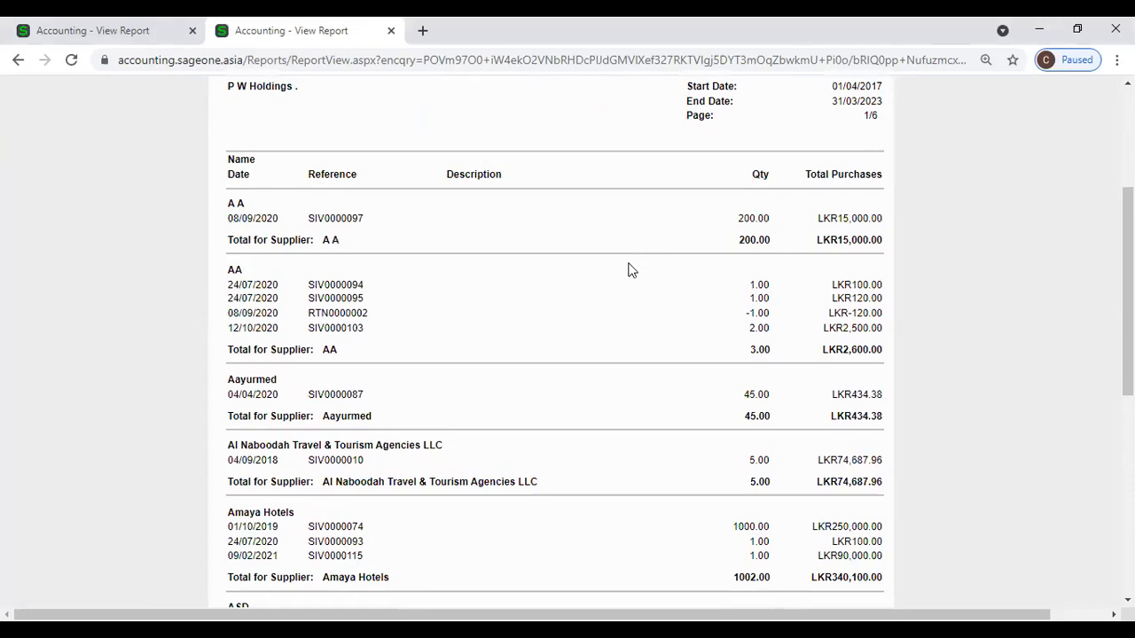
# Open the Purchases by Supplier report options from Suppliers > Reports in the first tab.
pyautogui.scroll(1, 486, 260)
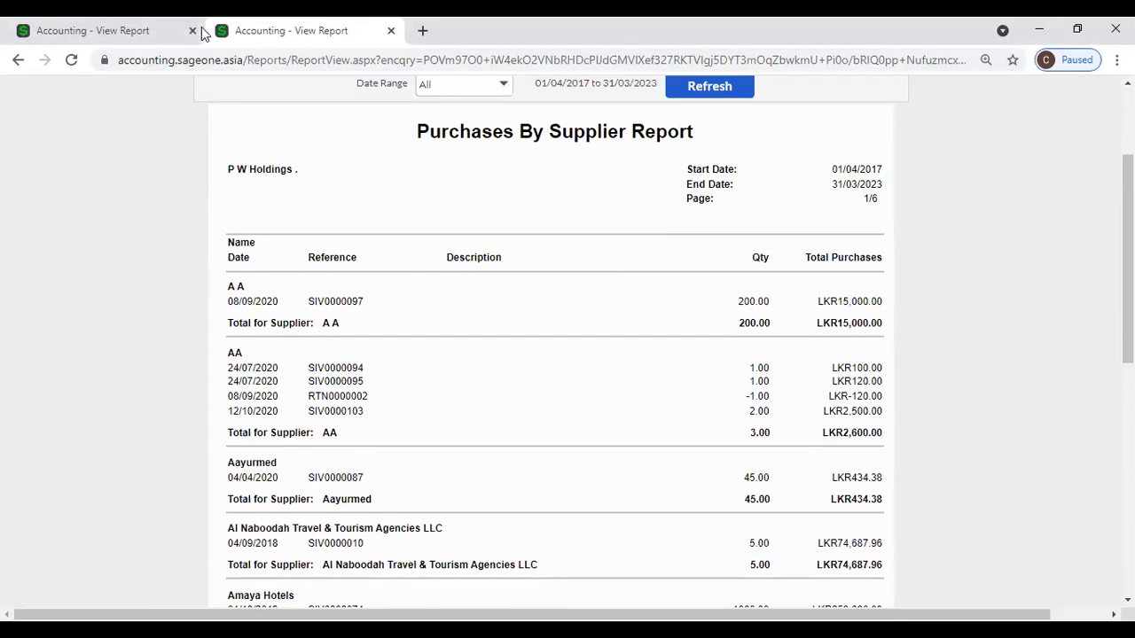
pyautogui.click(133, 30)
pyautogui.scroll(15, 343, 282)
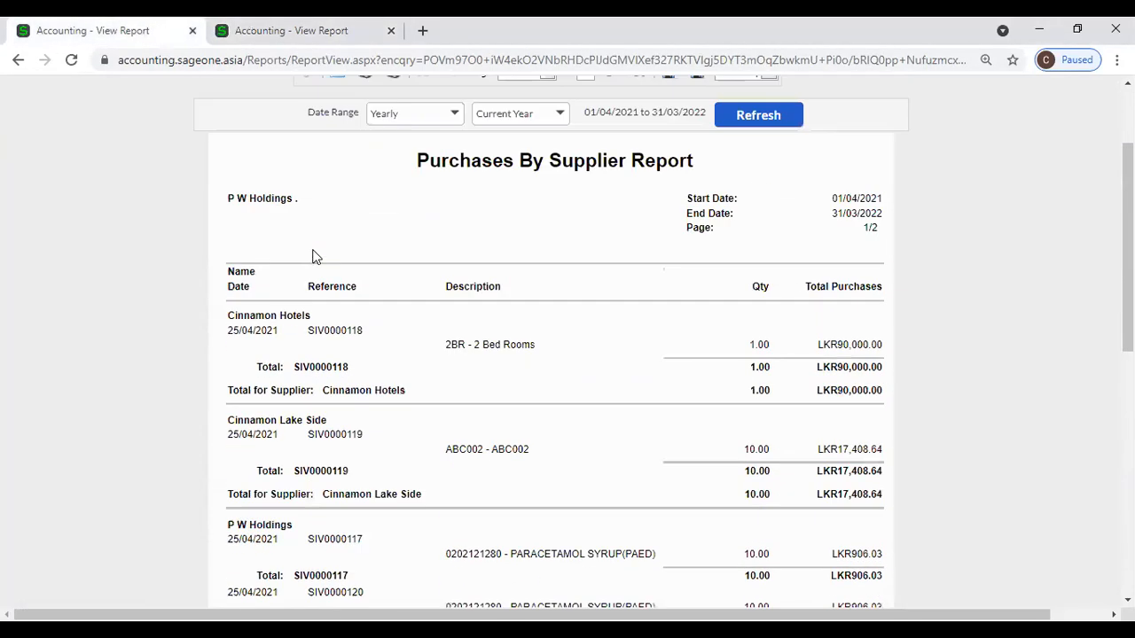
pyautogui.click(259, 131)
pyautogui.moveTo(265, 249)
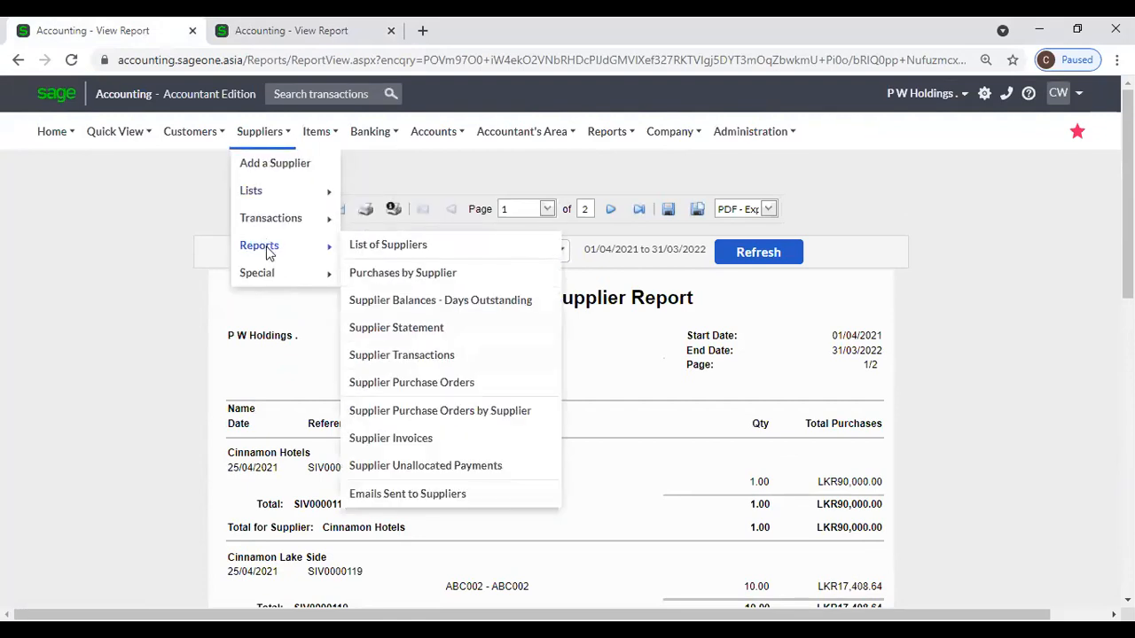
pyautogui.click(400, 274)
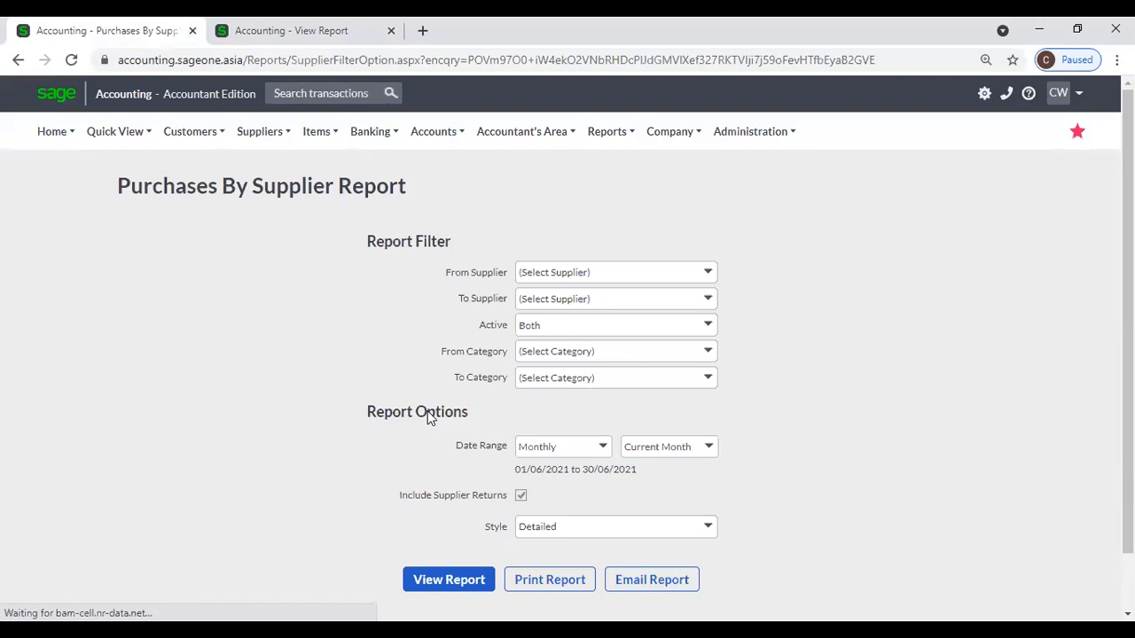
pyautogui.click(520, 498)
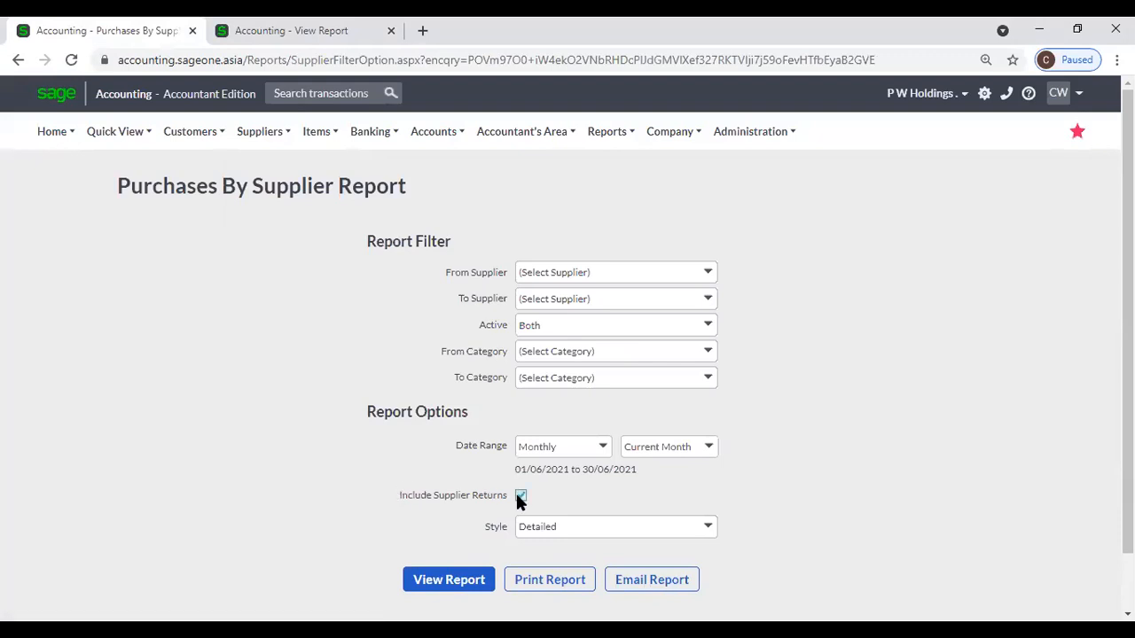
# Switch between the report filter options and the all-dates Purchases By Supplier report.
pyautogui.click(209, 24)
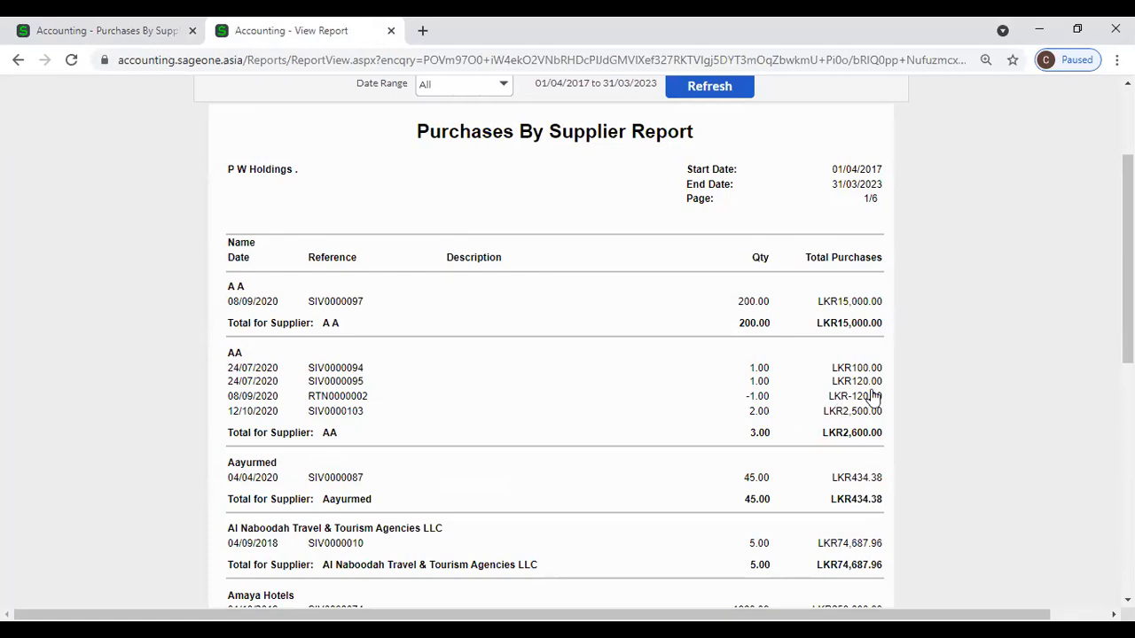
pyautogui.scroll(-2, 873, 396)
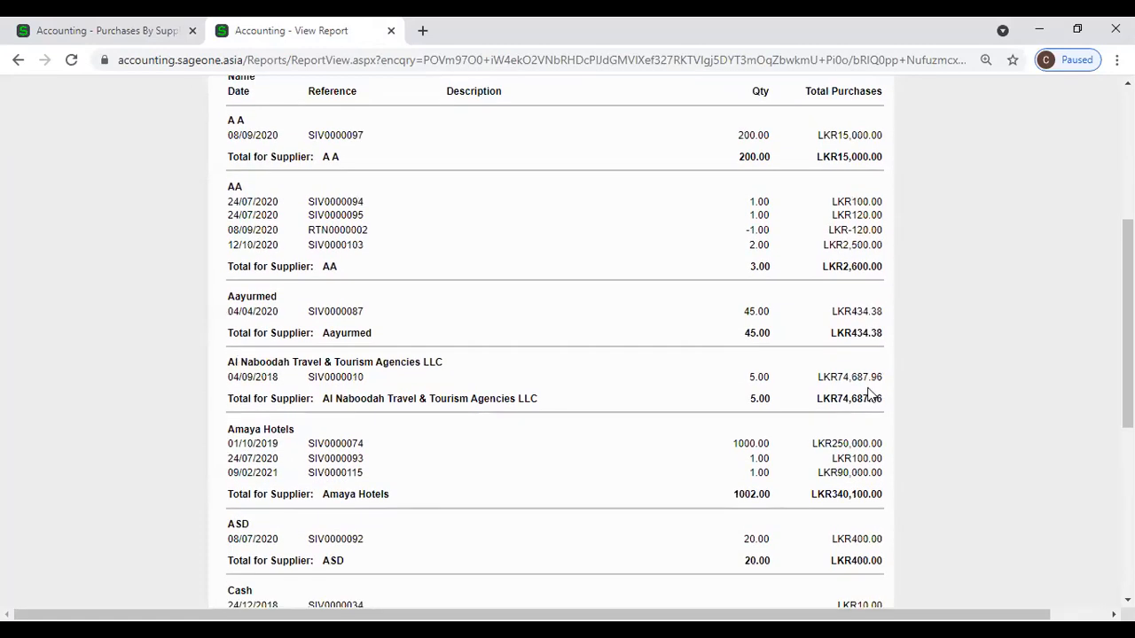
pyautogui.click(73, 31)
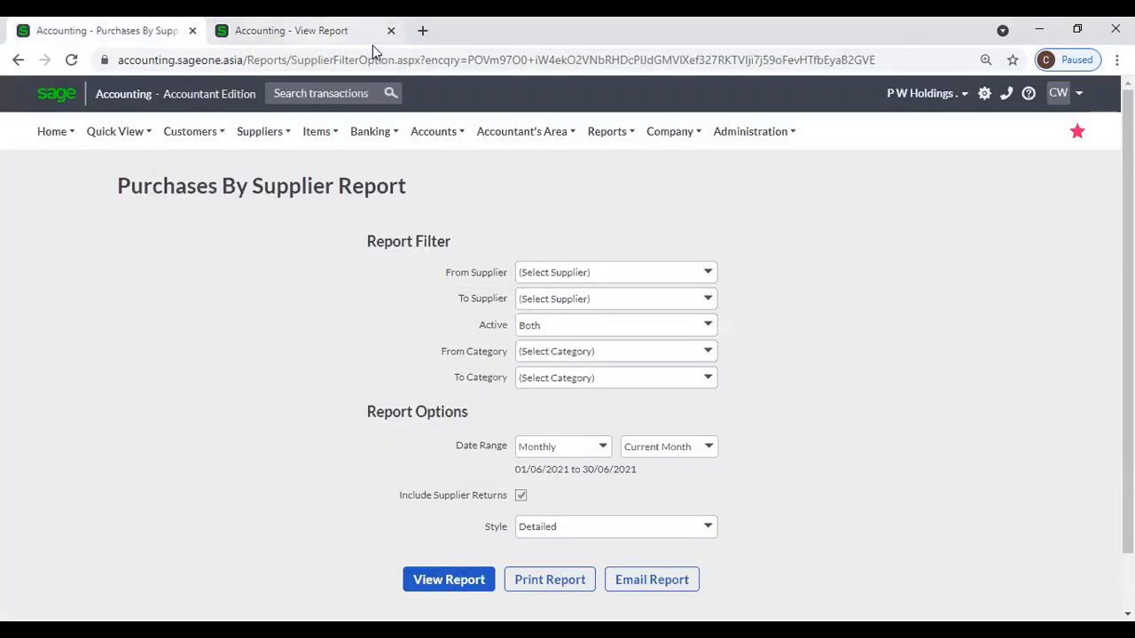
pyautogui.click(370, 37)
pyautogui.scroll(4, 301, 171)
# Bring up the Suppliers > Reports list showing Supplier Balances – Days Outstanding.
pyautogui.moveTo(257, 155)
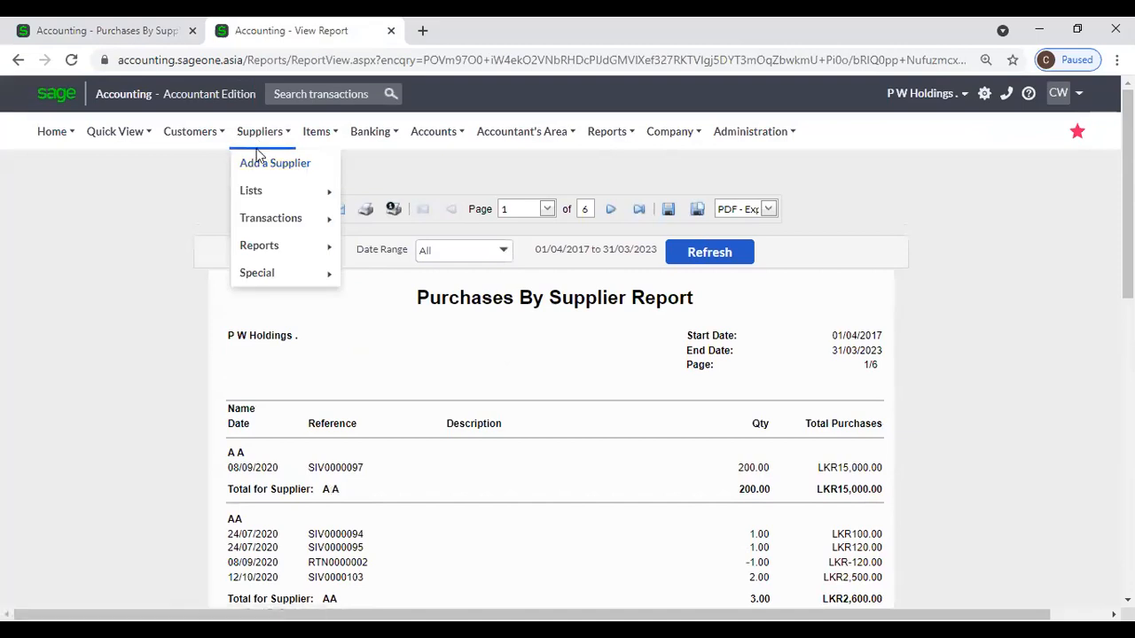
pyautogui.moveTo(274, 227)
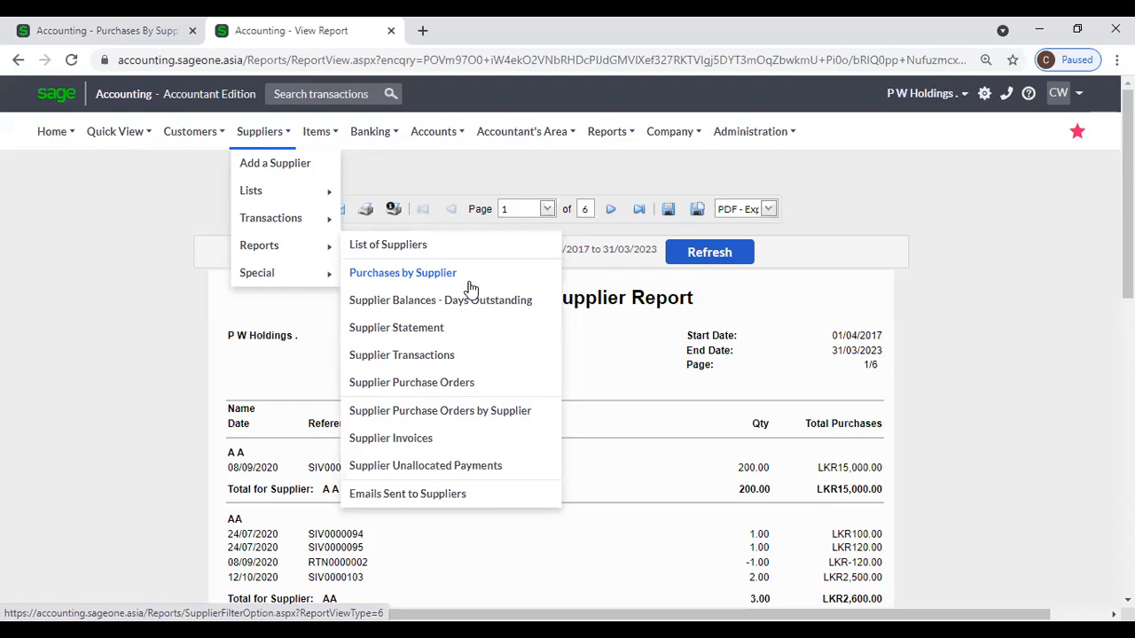
pyautogui.scroll(-1, 988, 488)
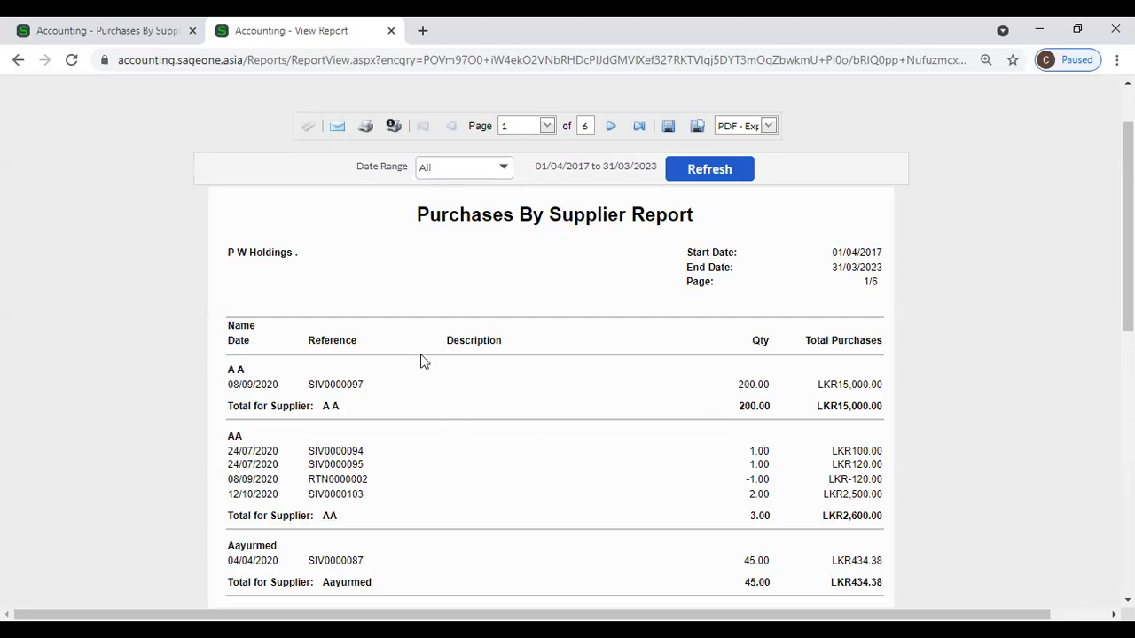
pyautogui.scroll(1, 382, 249)
pyautogui.click(271, 135)
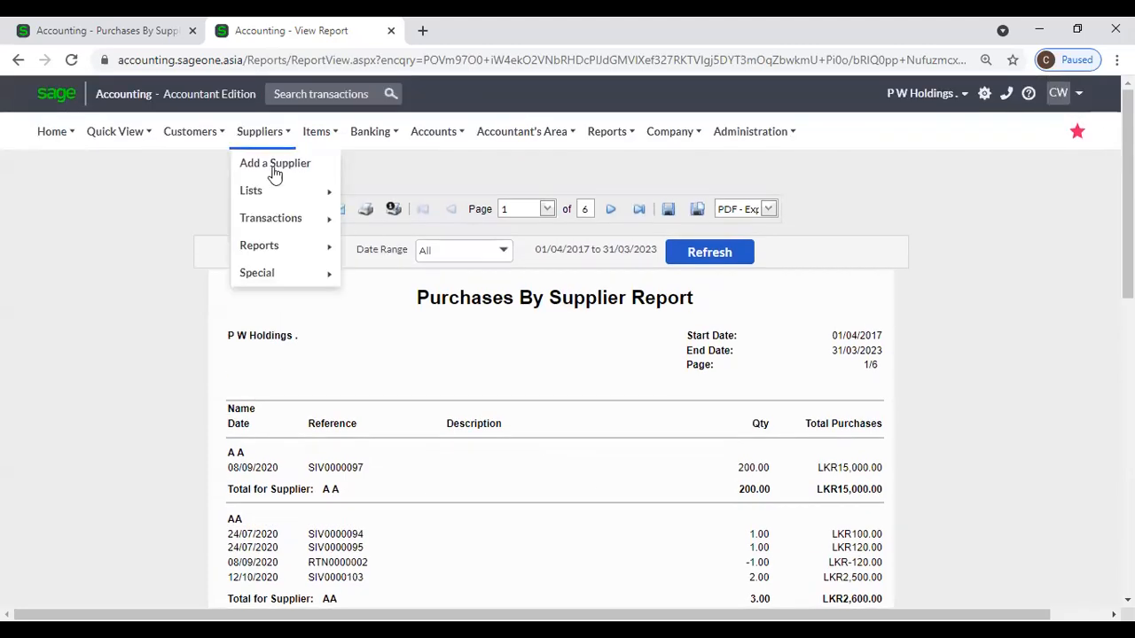
pyautogui.moveTo(293, 248)
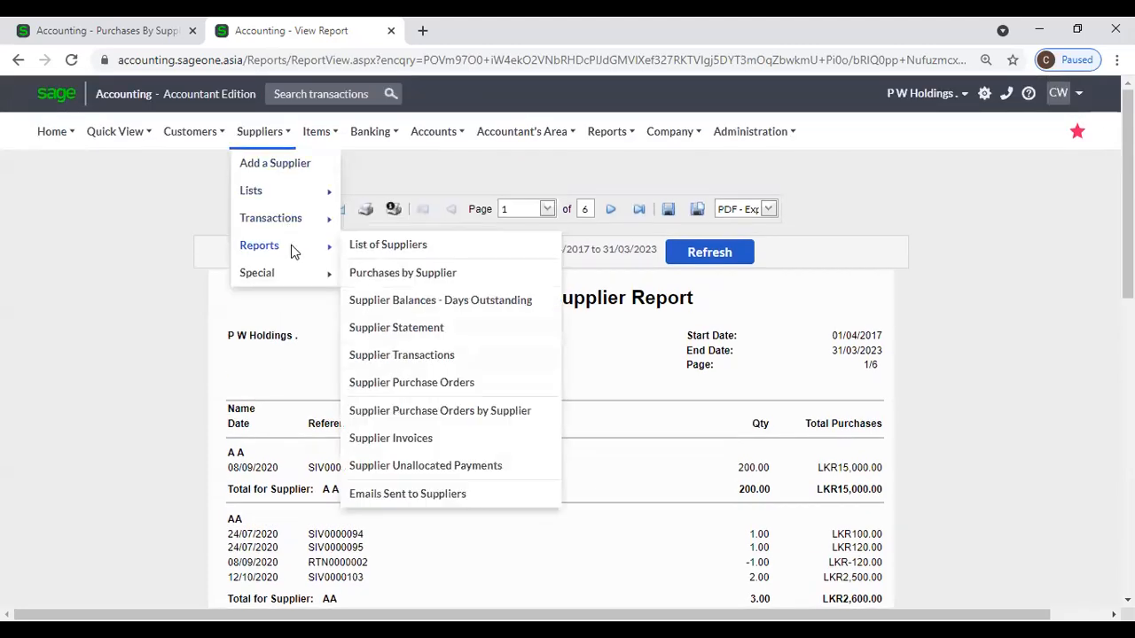
# Open the Supplier Balances – Days Outstanding report and keep its run date at 09/06/2021.
pyautogui.click(428, 309)
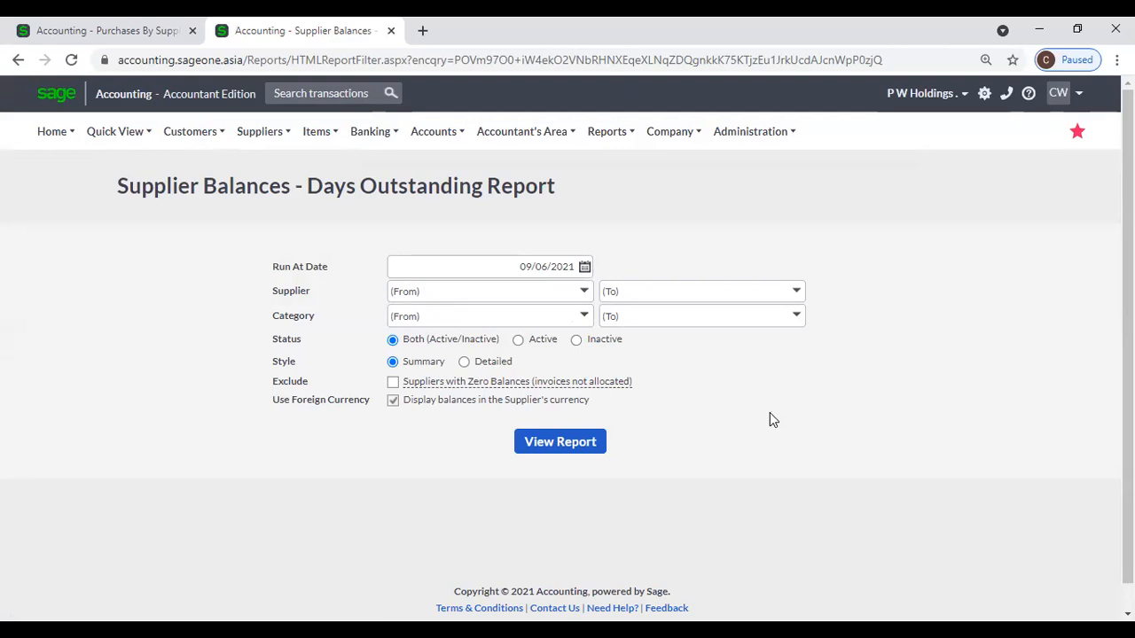
pyautogui.click(584, 270)
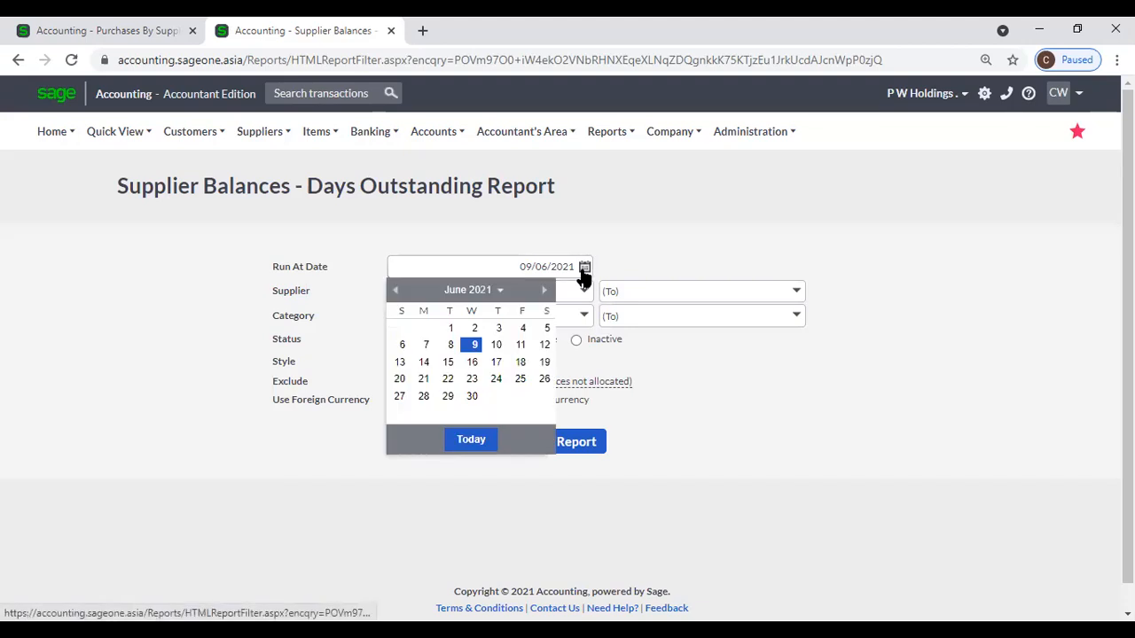
pyautogui.click(637, 239)
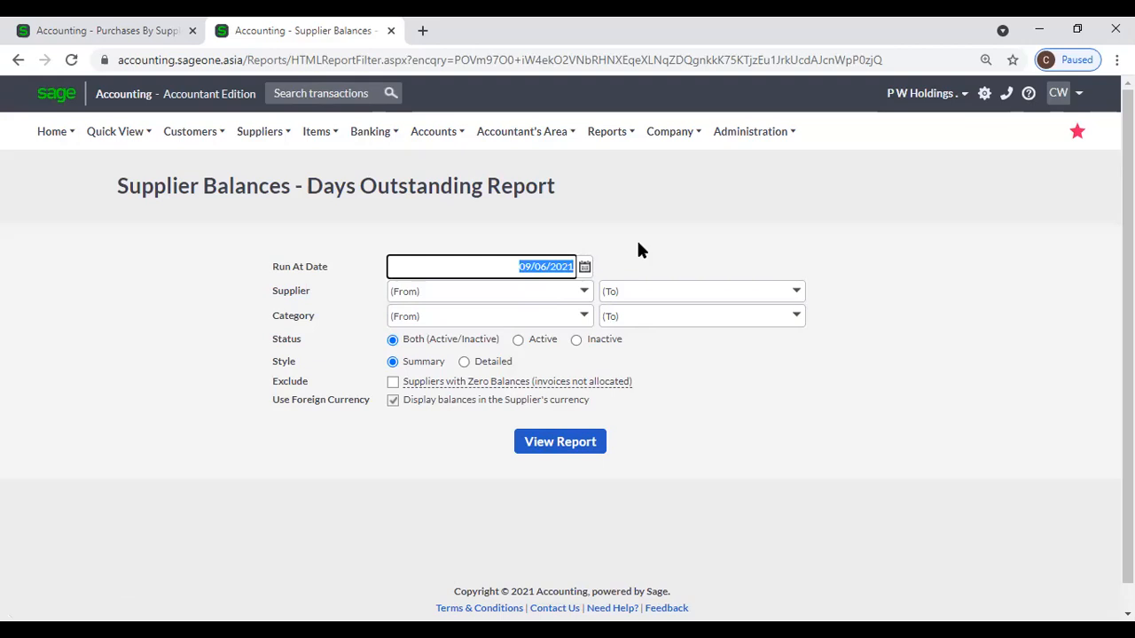
pyautogui.click(586, 269)
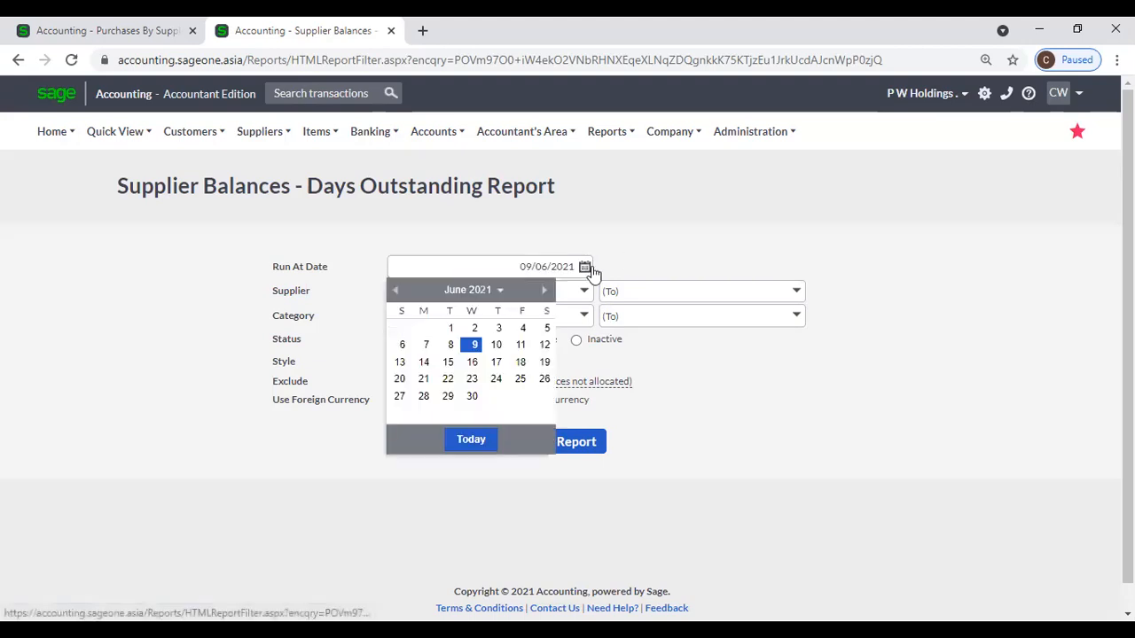
pyautogui.click(396, 292)
pyautogui.click(396, 291)
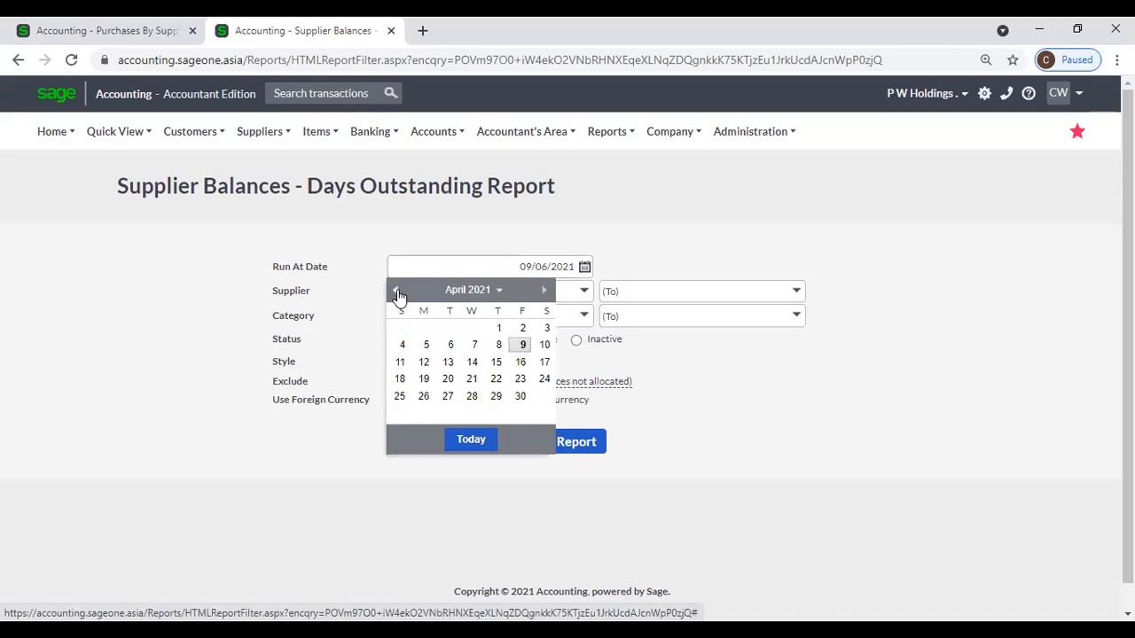
pyautogui.click(623, 233)
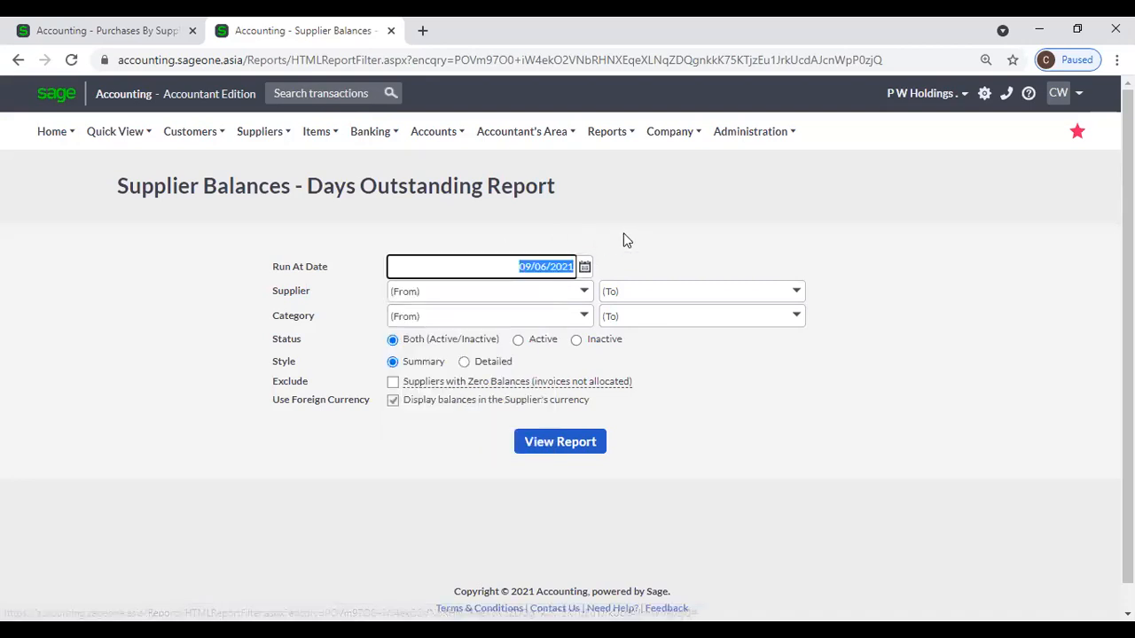
# Check the Supplier and Category dropdowns, leaving both at (From)/(To).
pyautogui.click(586, 293)
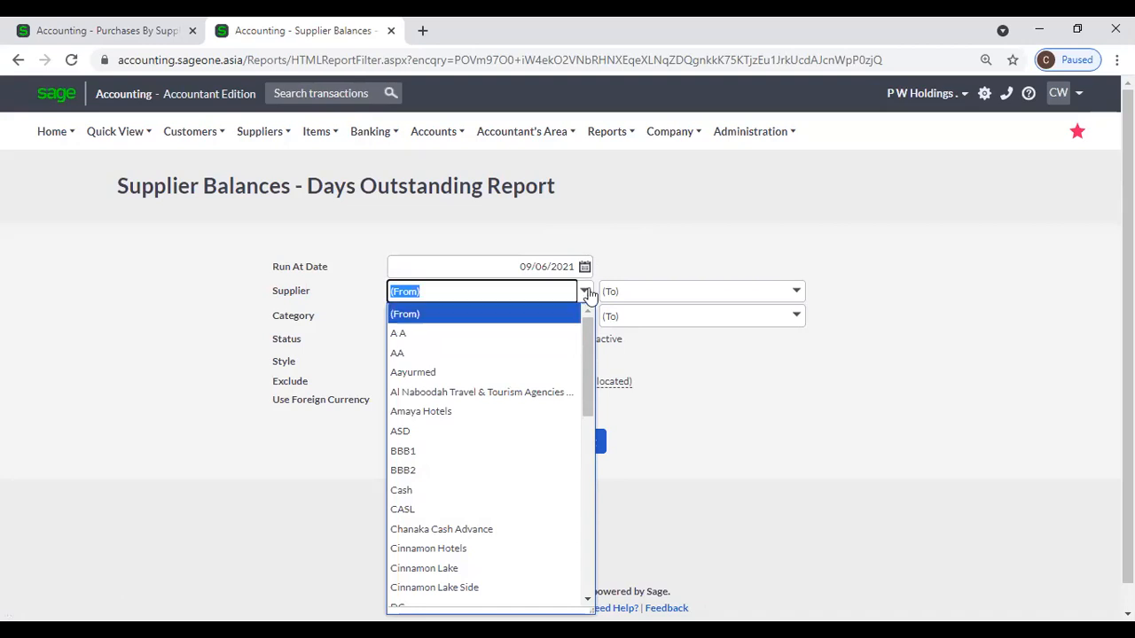
pyautogui.click(632, 237)
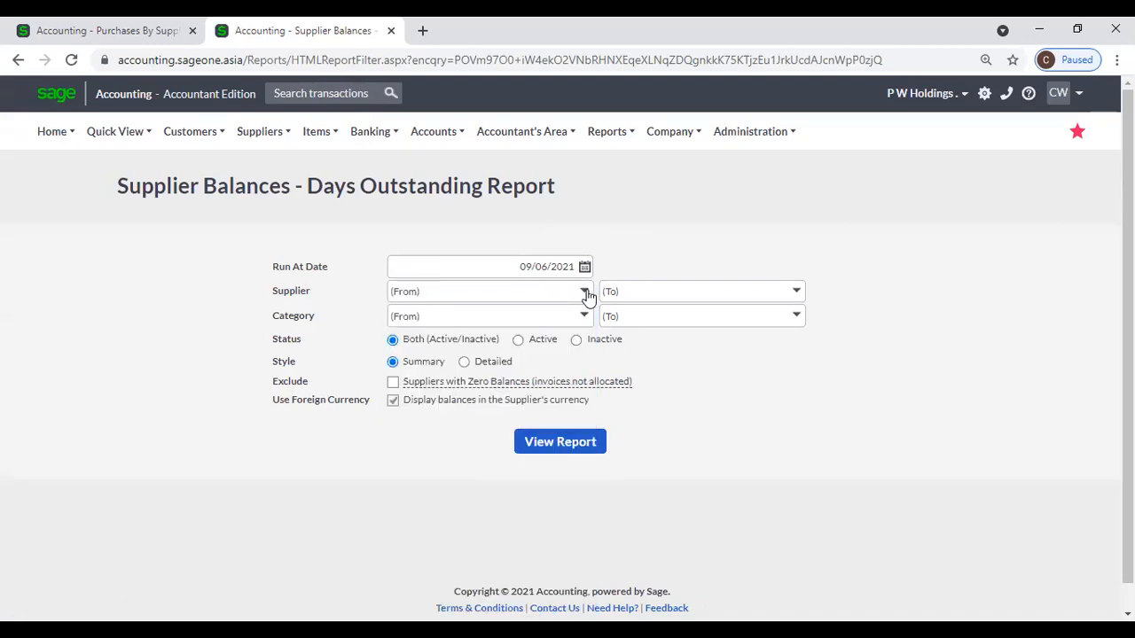
pyautogui.scroll(-1, 625, 228)
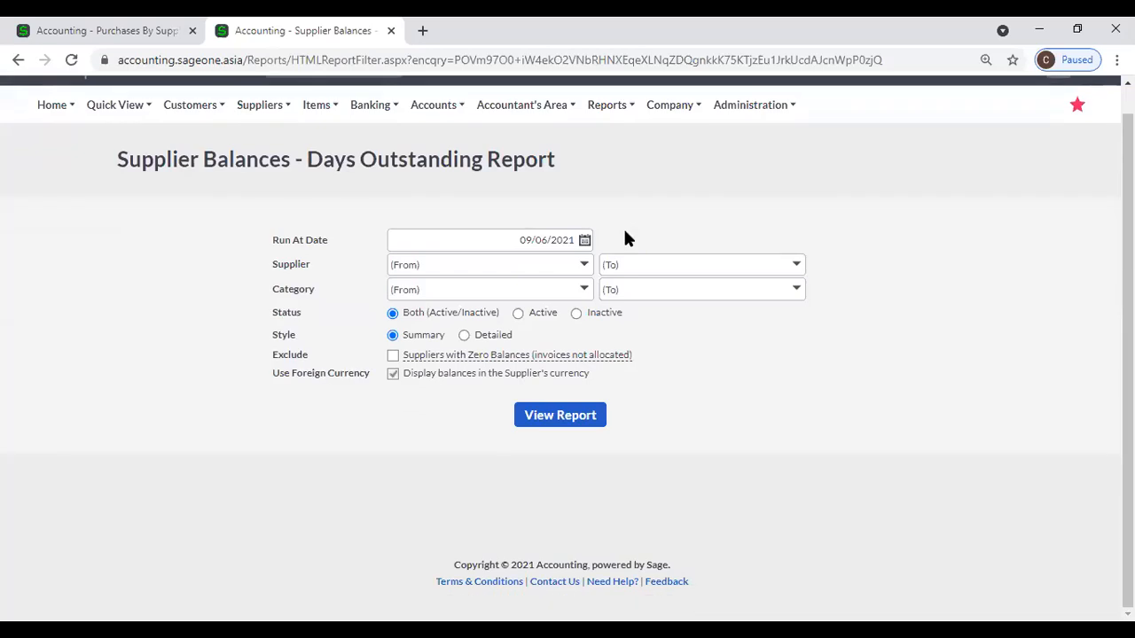
pyautogui.click(582, 297)
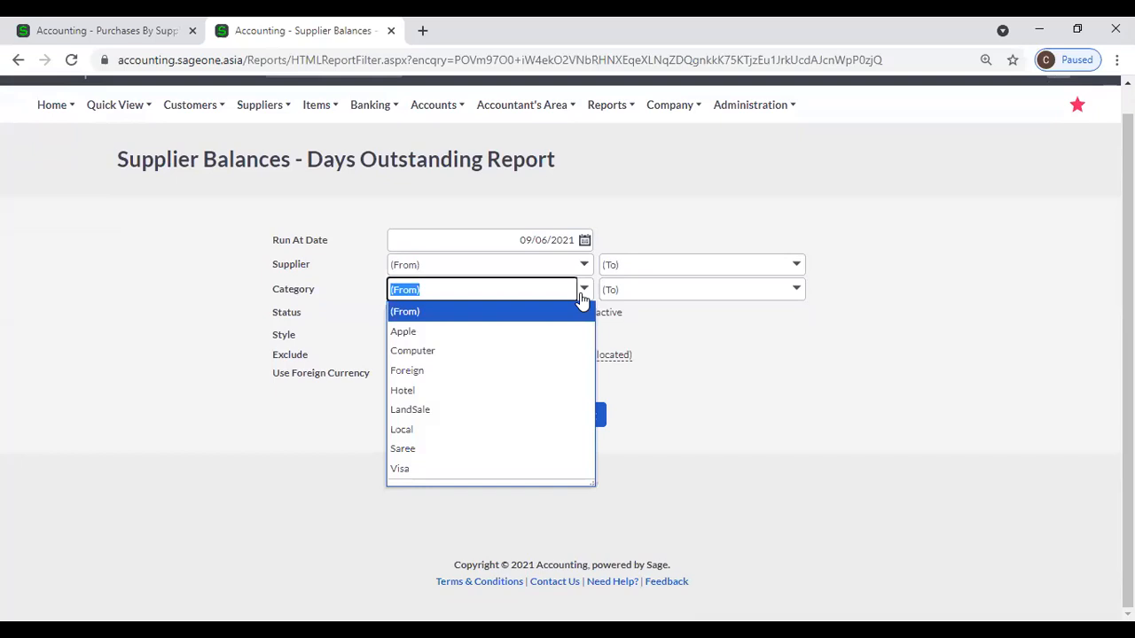
pyautogui.click(654, 219)
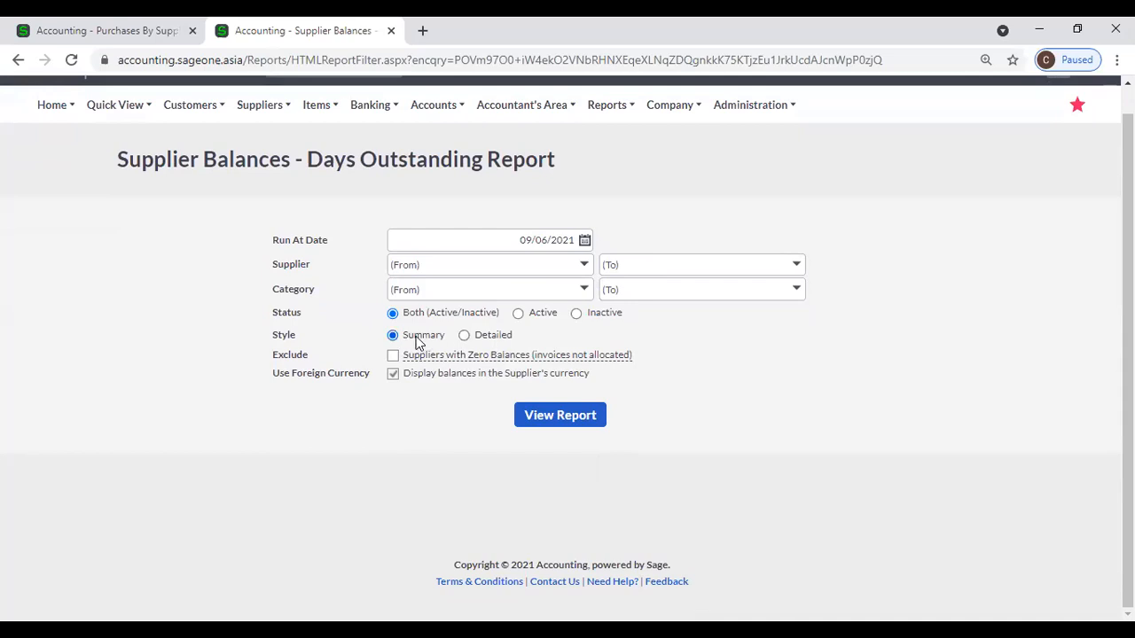
# View the summary ageing report, scroll through its balances, then return to the Purchases By Supplier tab.
pyautogui.click(548, 416)
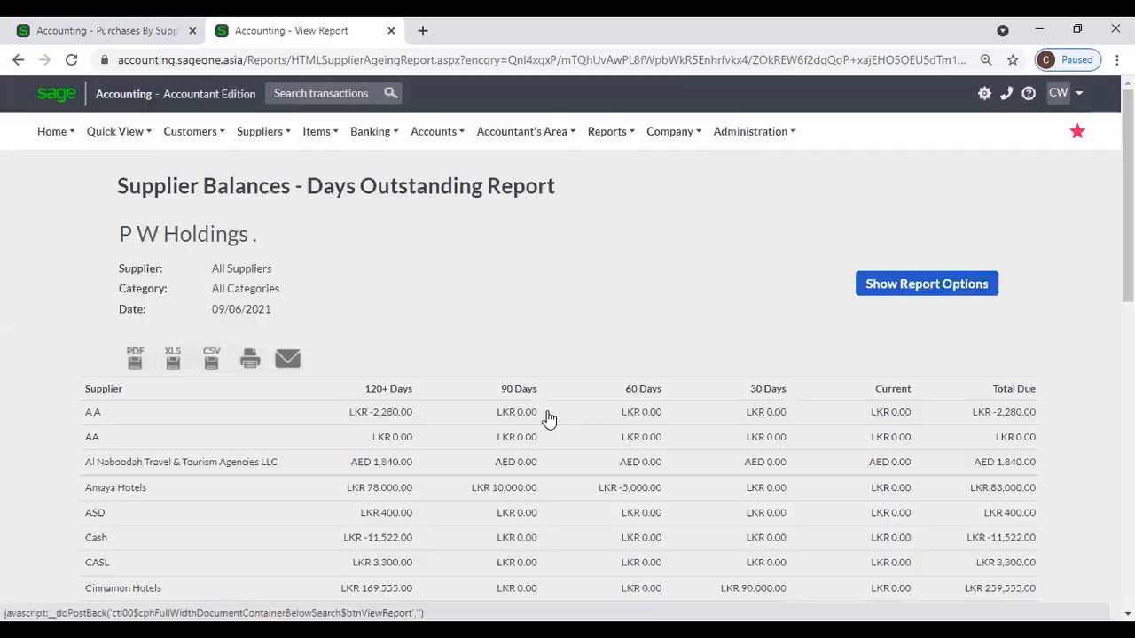
pyautogui.scroll(-1, 548, 417)
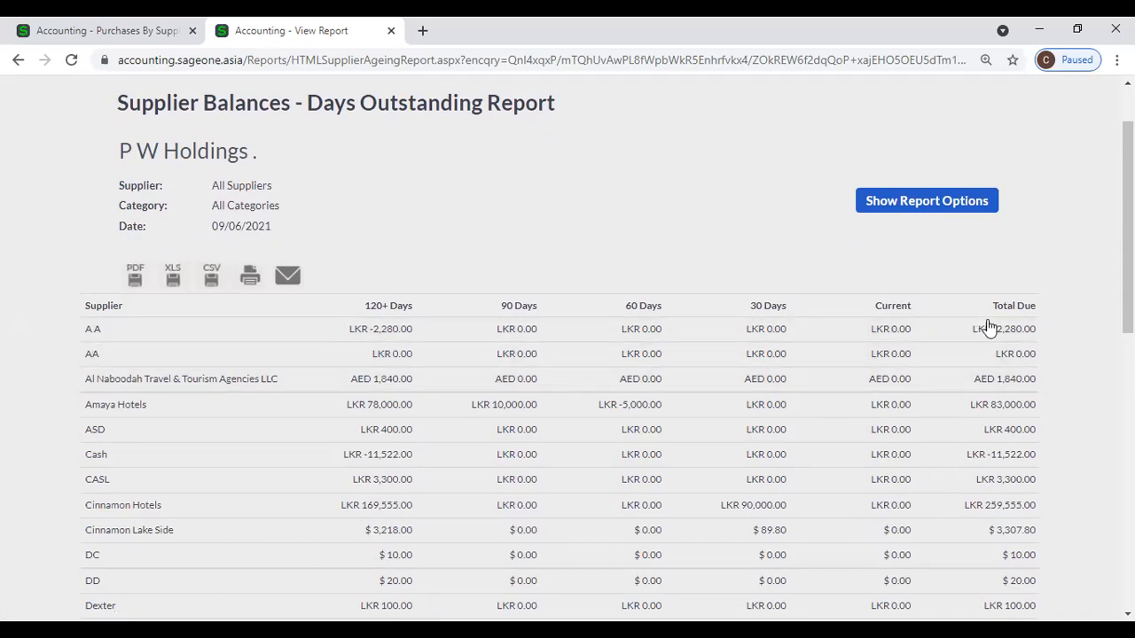
pyautogui.scroll(-8, 989, 447)
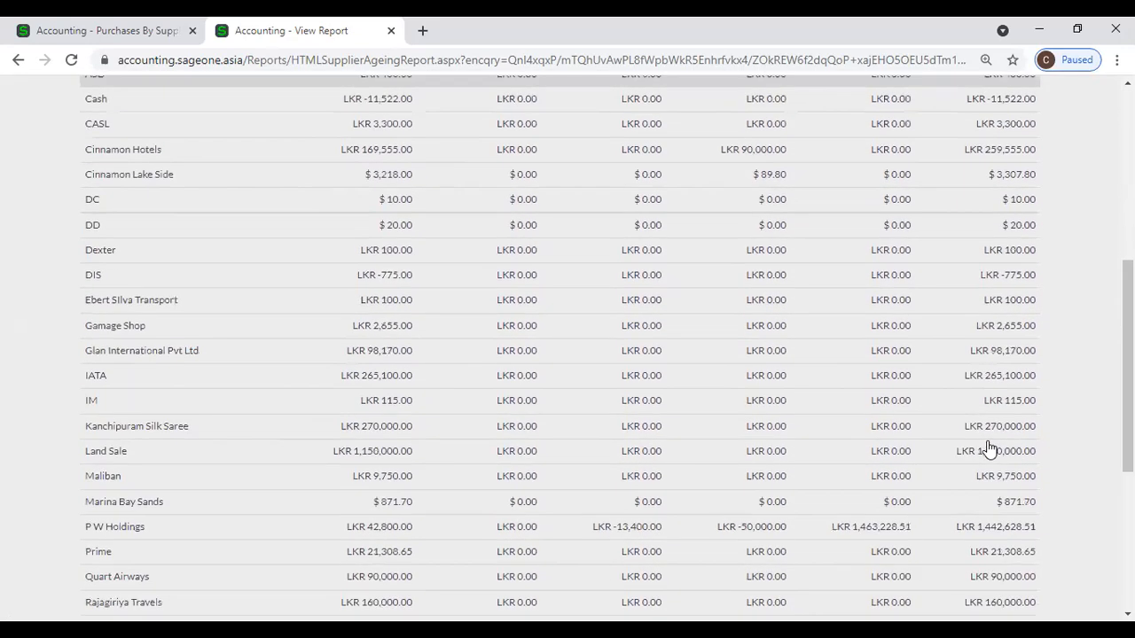
pyautogui.scroll(6, 988, 448)
pyautogui.scroll(3, 989, 448)
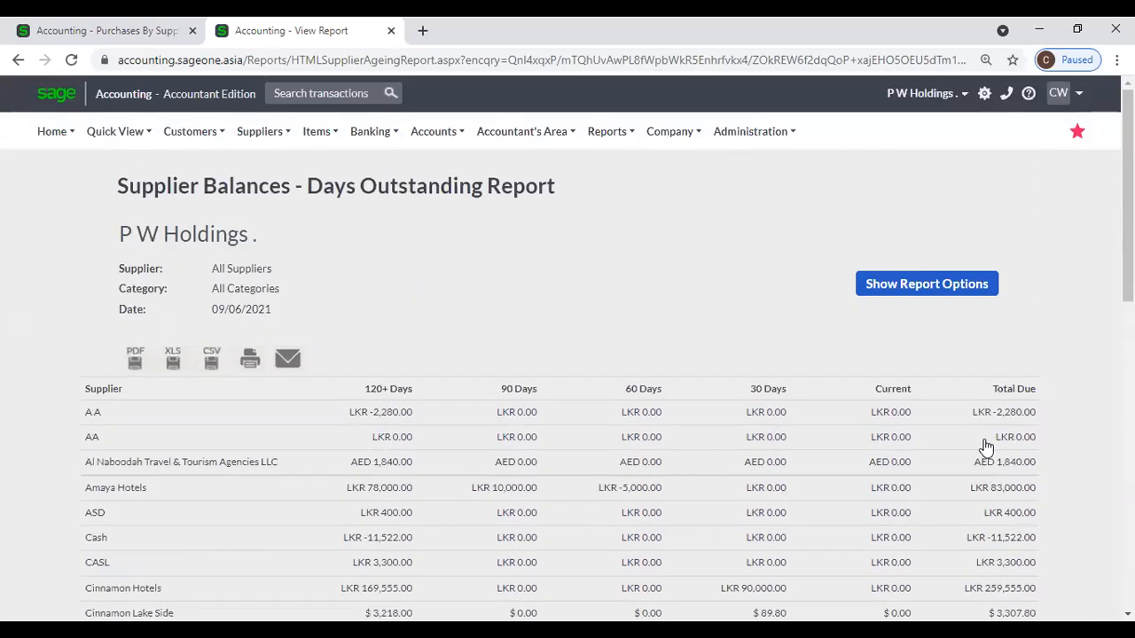
pyautogui.click(38, 37)
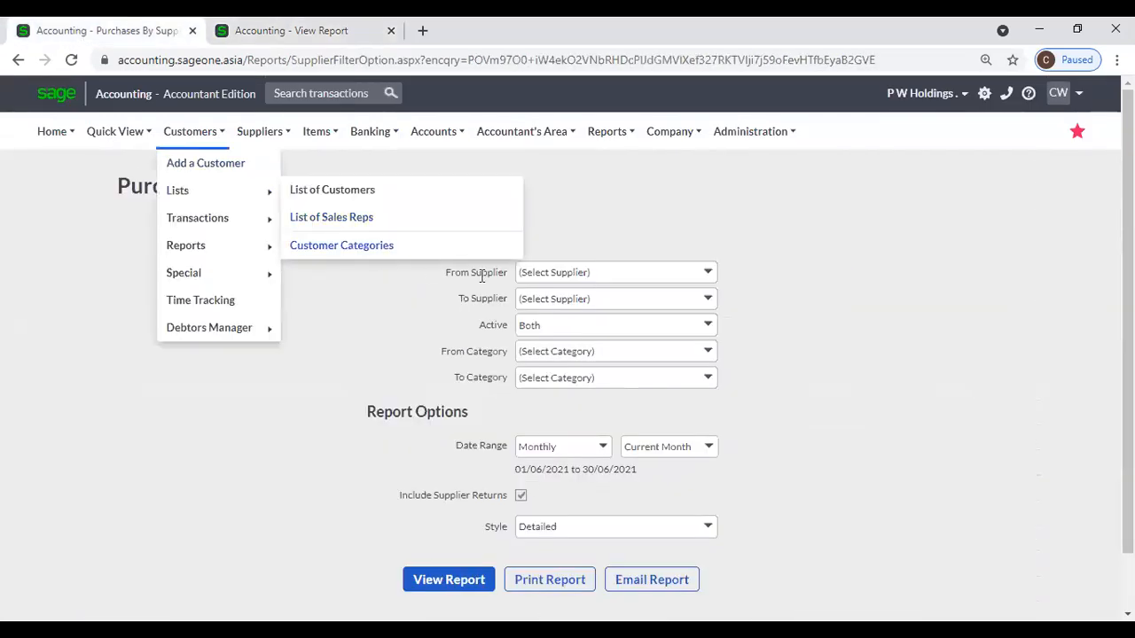
# Run the Days Outstanding report in Detailed style and compare it with the summary tab.
pyautogui.moveTo(262, 148)
pyautogui.moveTo(270, 251)
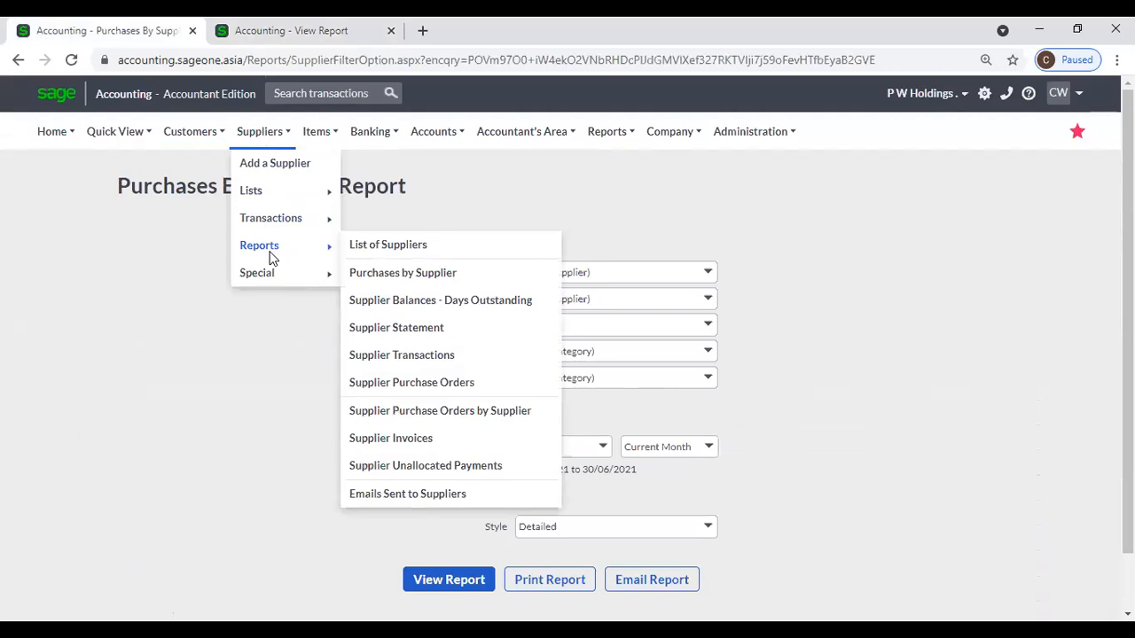
pyautogui.click(417, 302)
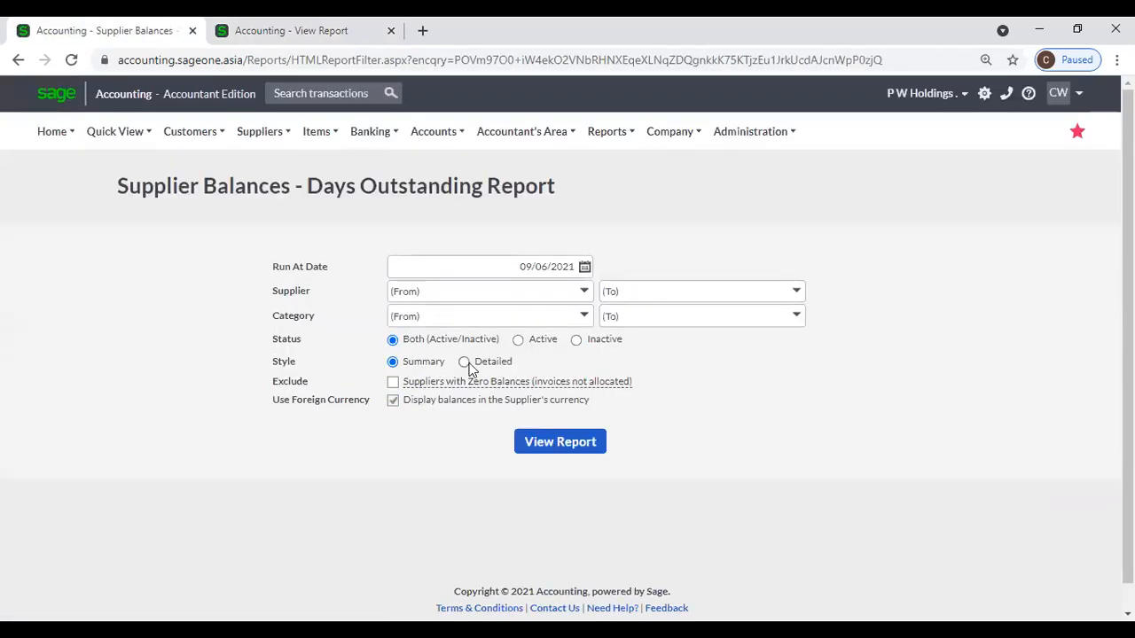
pyautogui.click(547, 444)
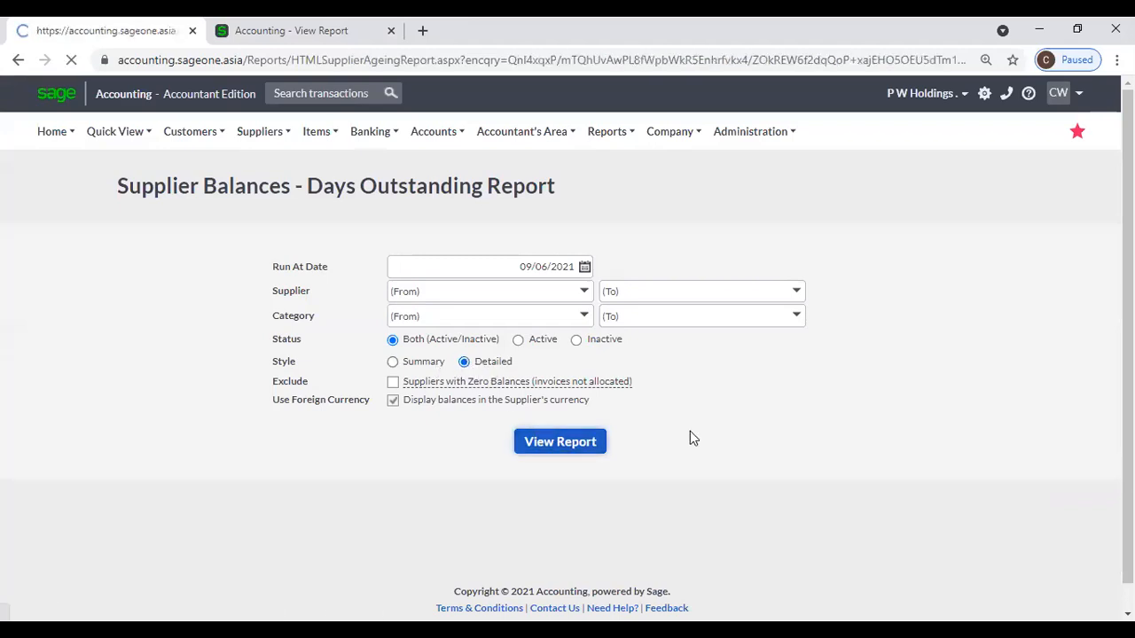
pyautogui.scroll(-2, 421, 383)
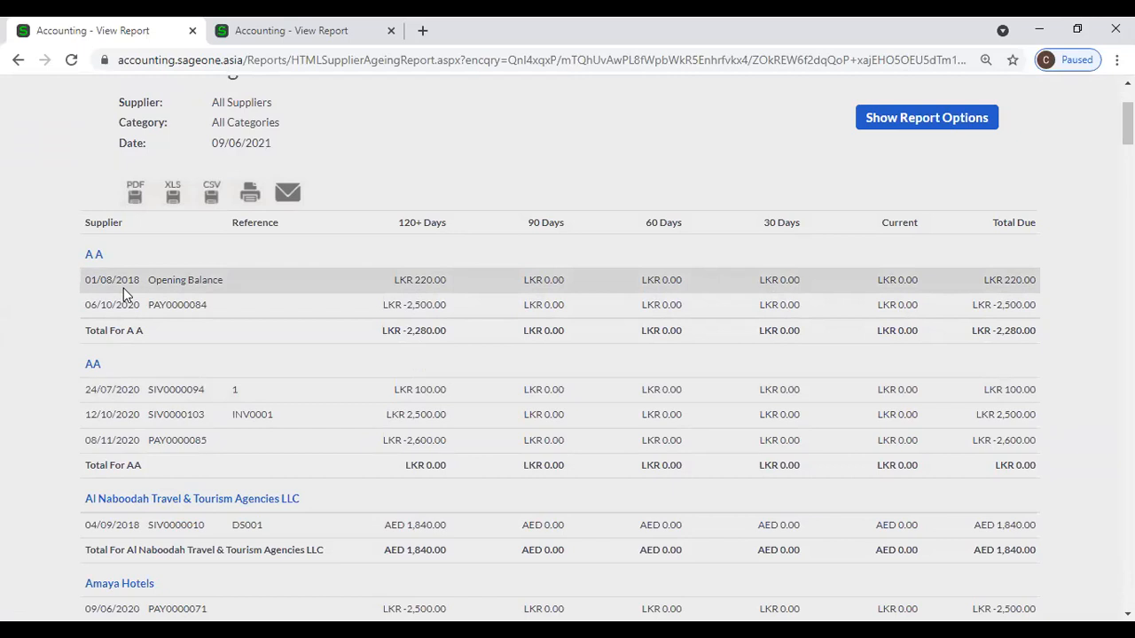
pyautogui.click(205, 23)
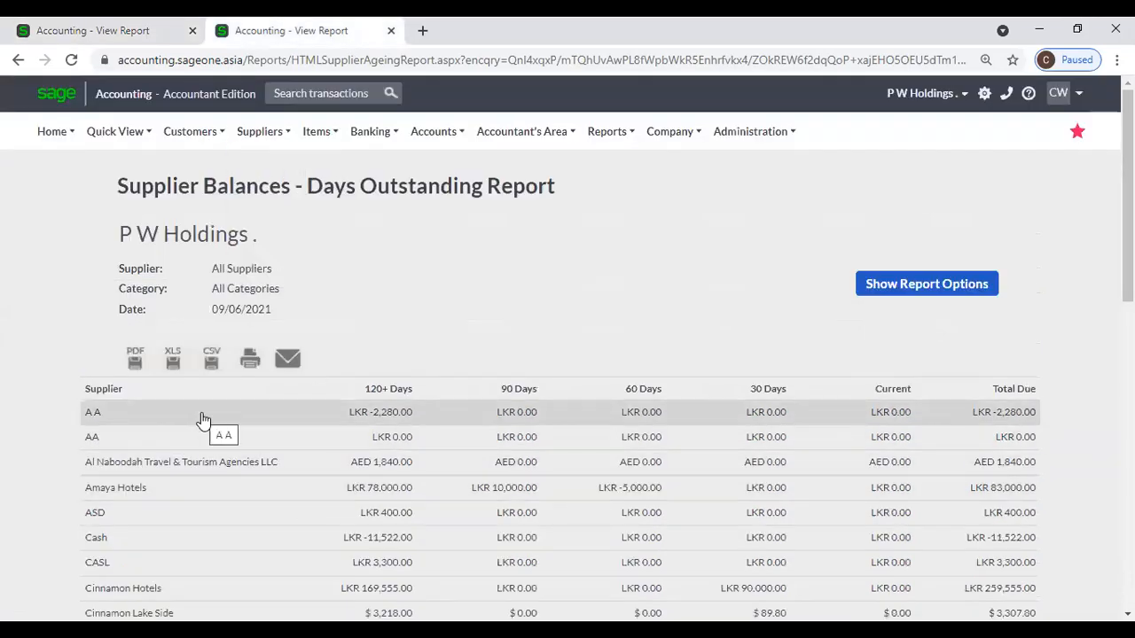
pyautogui.click(69, 32)
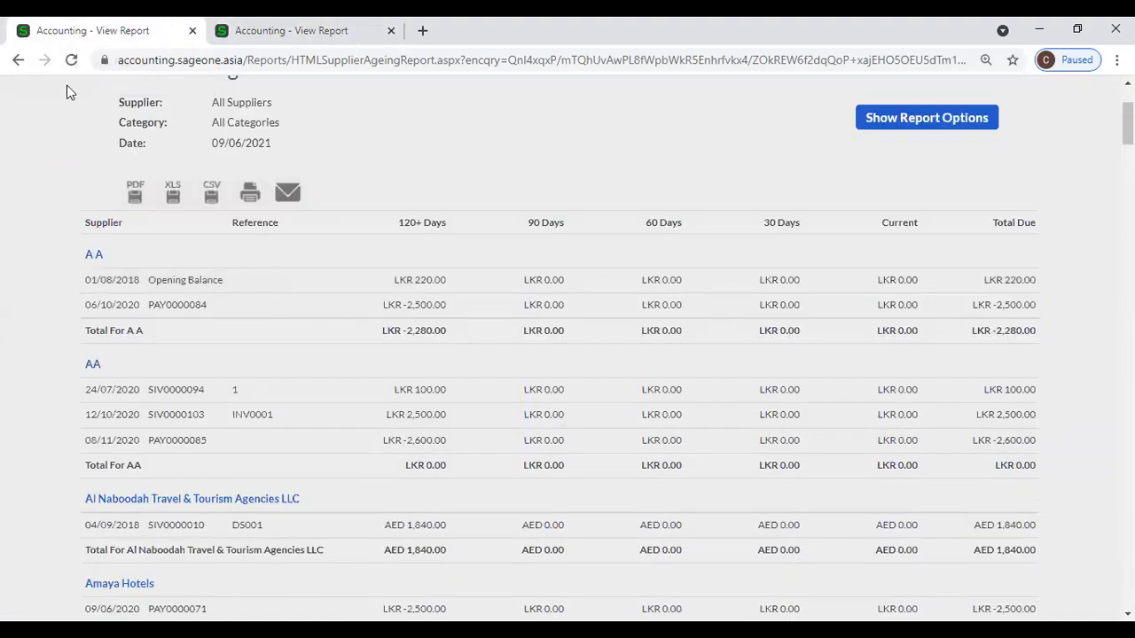
# Show the report options above the detailed Days Outstanding report.
pyautogui.click(907, 124)
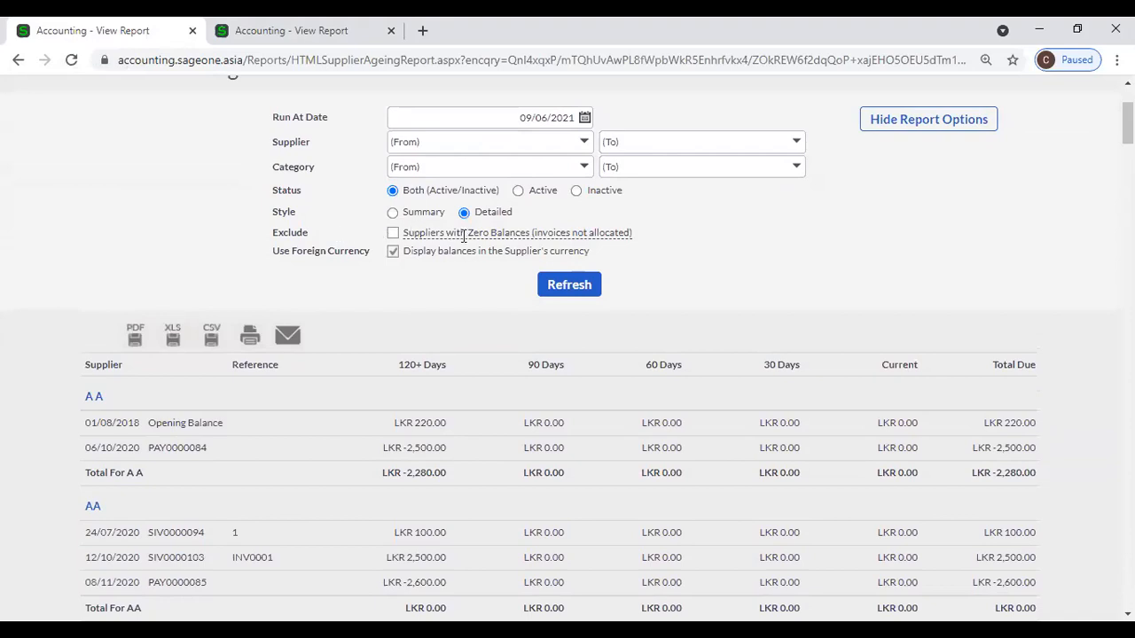
pyautogui.scroll(-2, 691, 266)
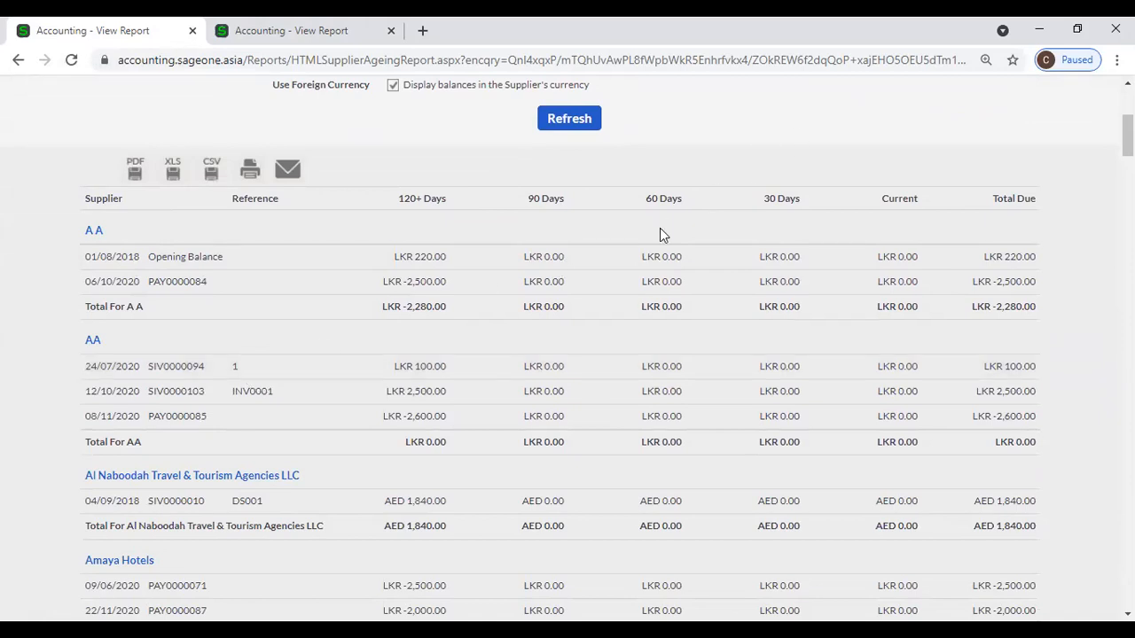
pyautogui.scroll(2, 660, 229)
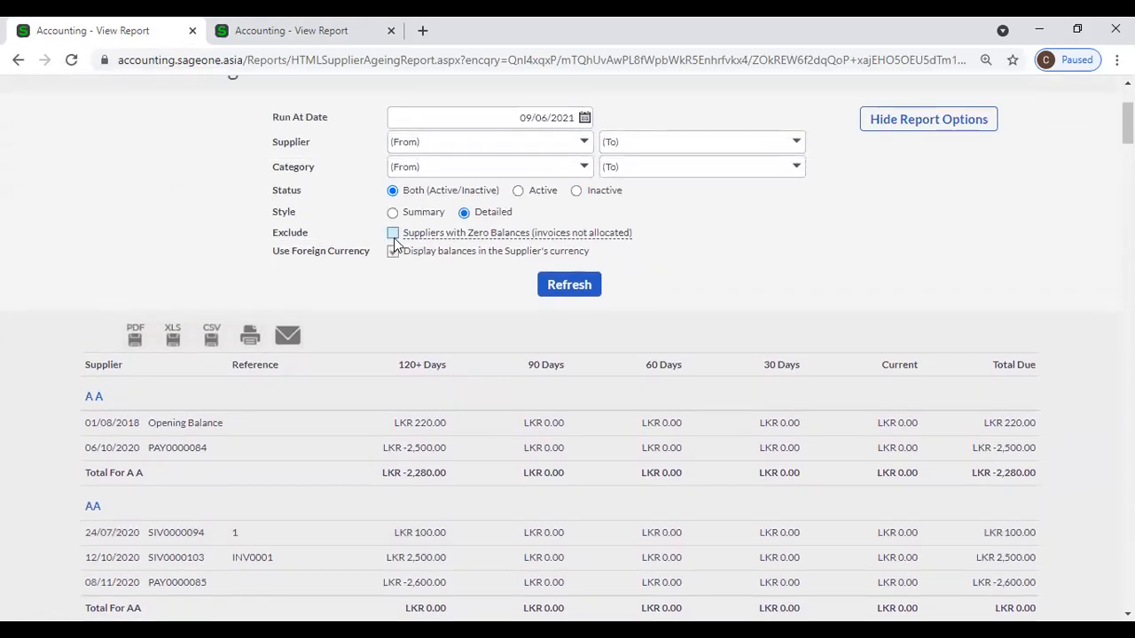
# Scroll through every supplier's transactions to the end of the detailed report and back up.
pyautogui.scroll(-2, 648, 239)
pyautogui.scroll(-10, 648, 245)
pyautogui.scroll(-15, 648, 245)
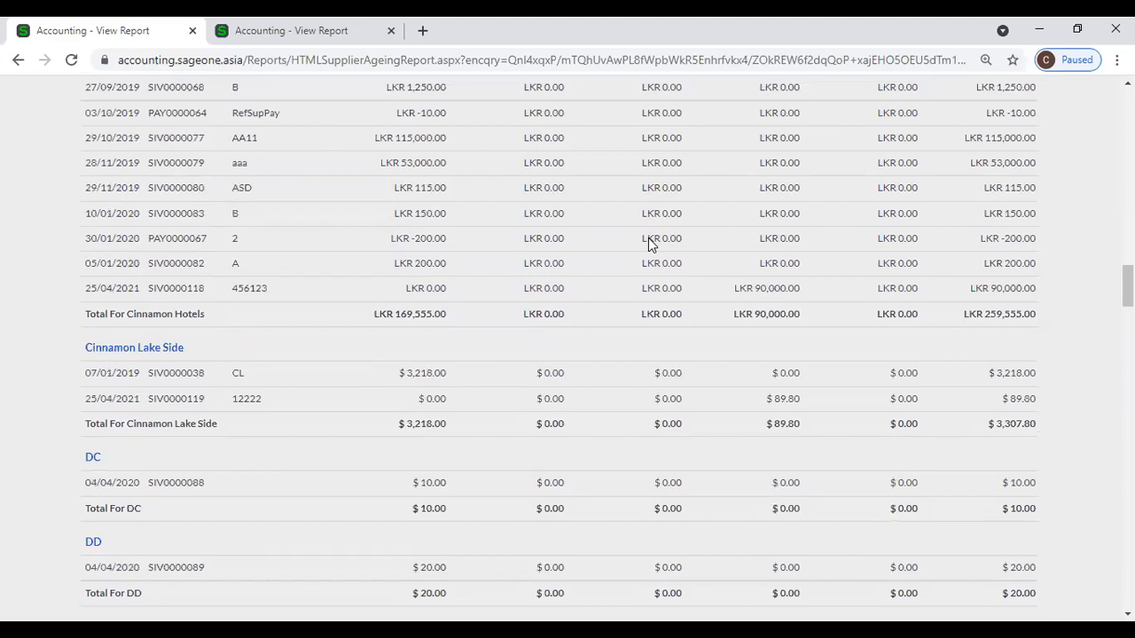
pyautogui.scroll(-3, 648, 238)
pyautogui.scroll(-7, 648, 238)
pyautogui.scroll(-7, 648, 238)
pyautogui.scroll(-14, 648, 237)
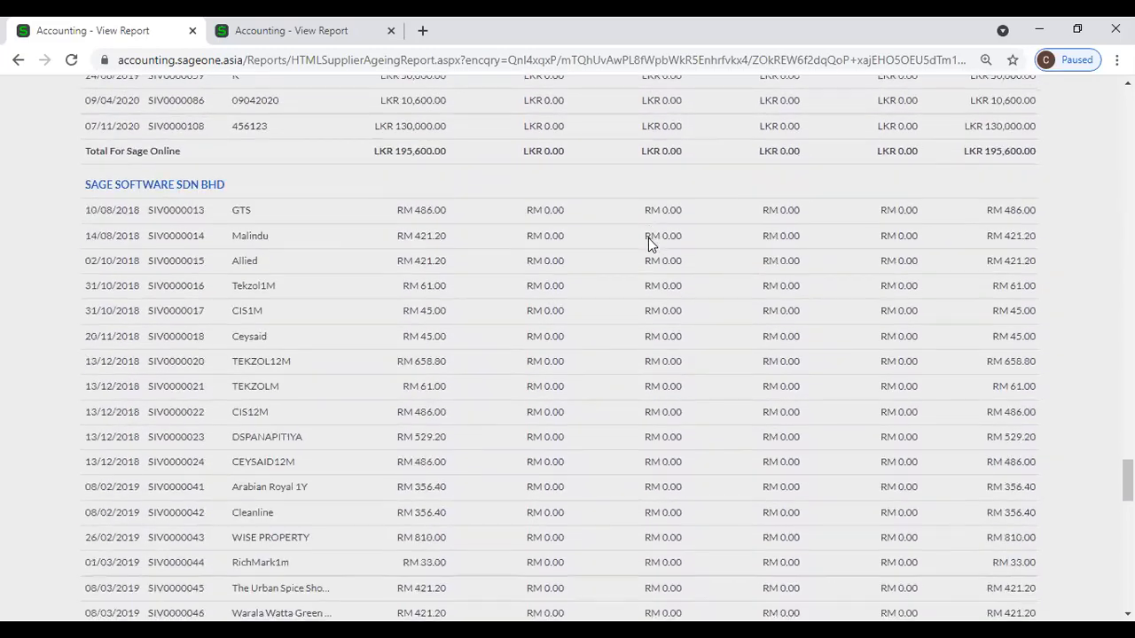
pyautogui.scroll(-9, 648, 238)
pyautogui.scroll(-6, 648, 237)
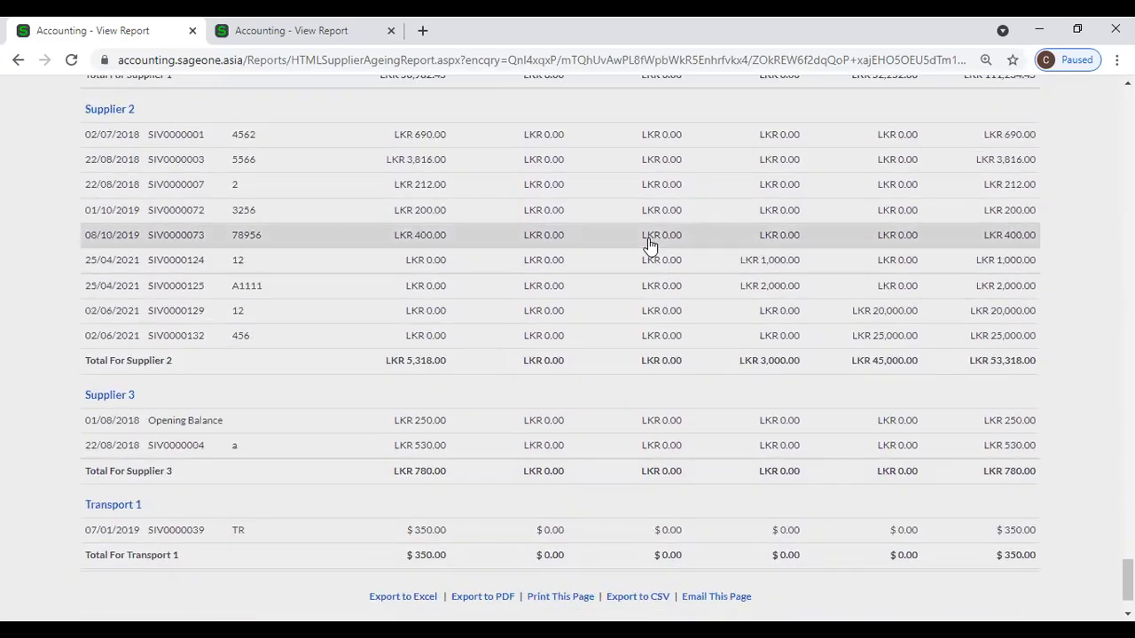
pyautogui.scroll(-1, 648, 244)
pyautogui.scroll(4, 734, 304)
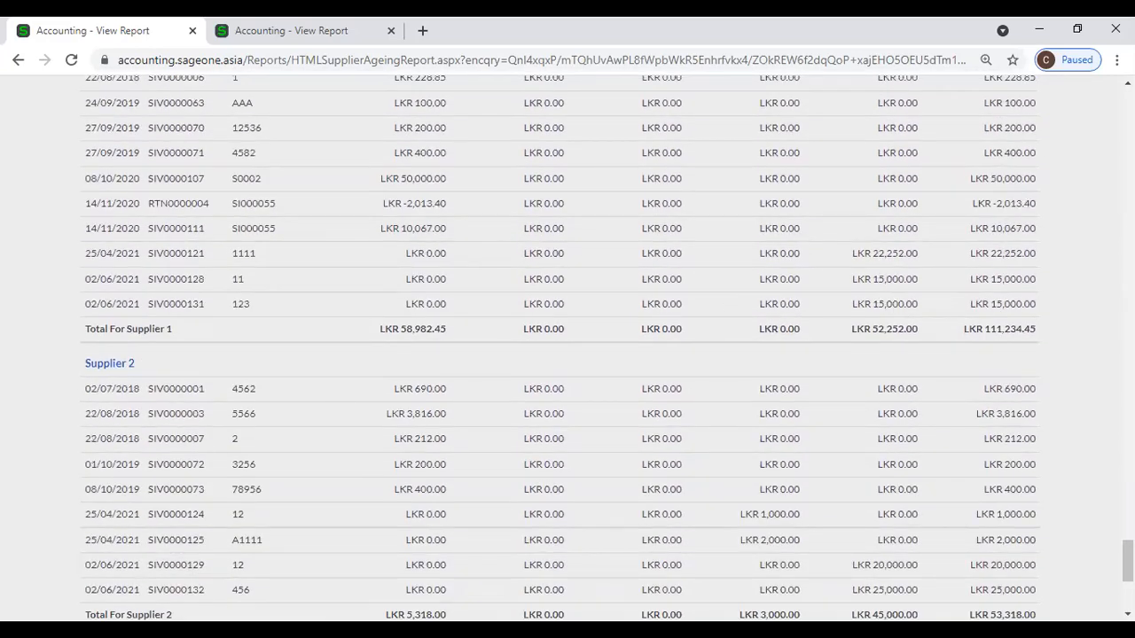
pyautogui.moveTo(1128, 561); pyautogui.dragTo(1128, 108)
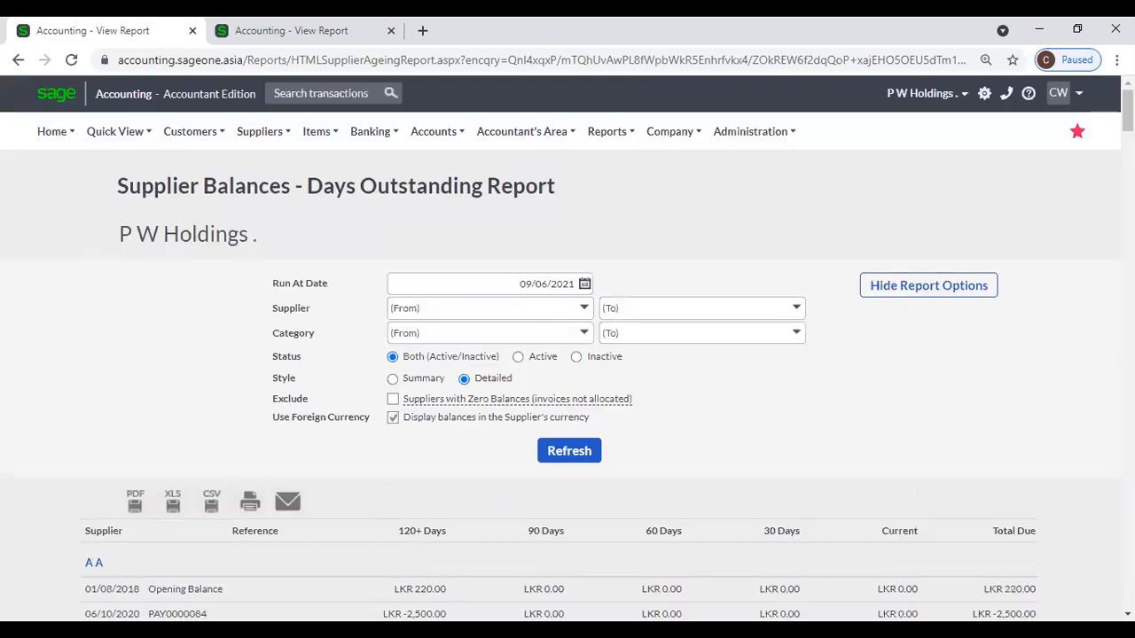
pyautogui.scroll(-3, 788, 418)
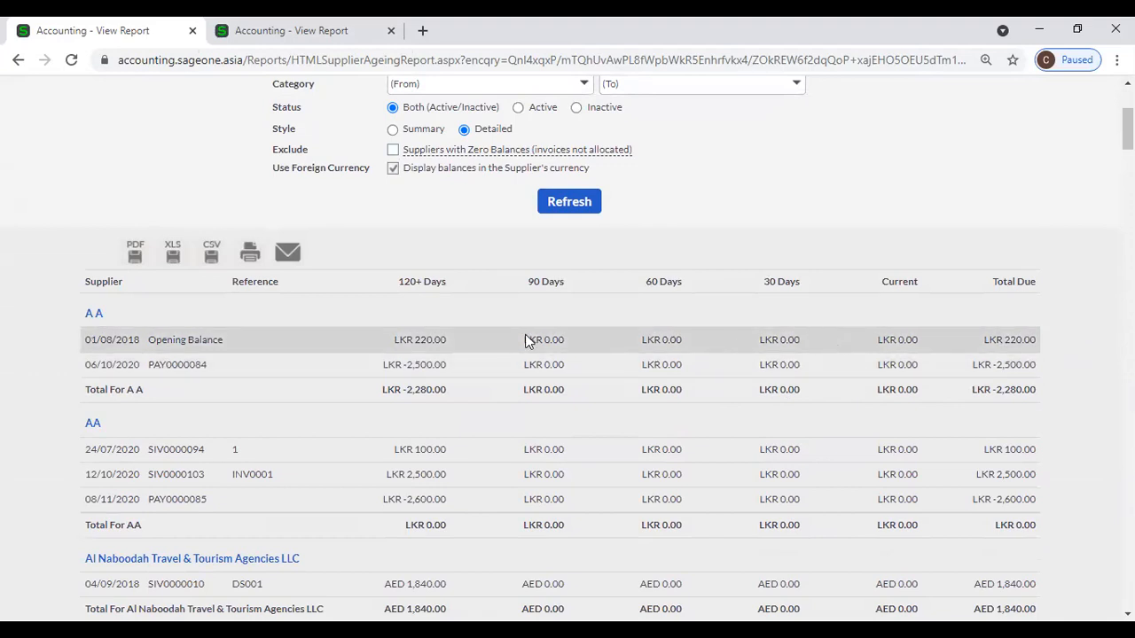
pyautogui.scroll(3, 405, 330)
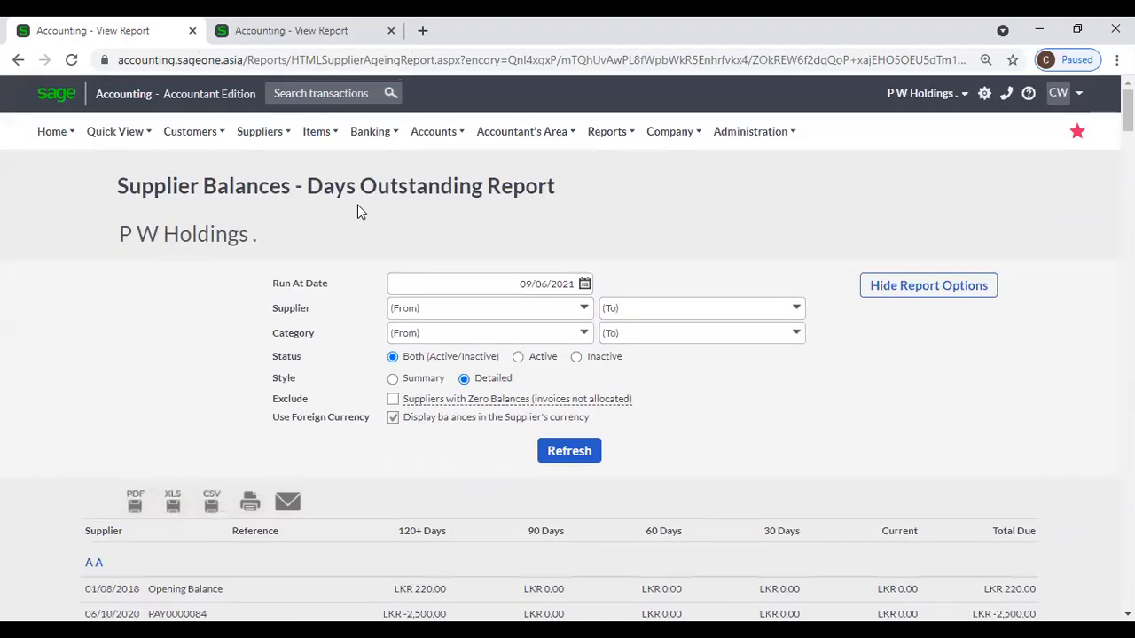
pyautogui.rightClick(153, 25)
# Duplicate the report tab, pick supplier A A in Adjust Supplier Opening Balances, and return to the report.
pyautogui.click(208, 140)
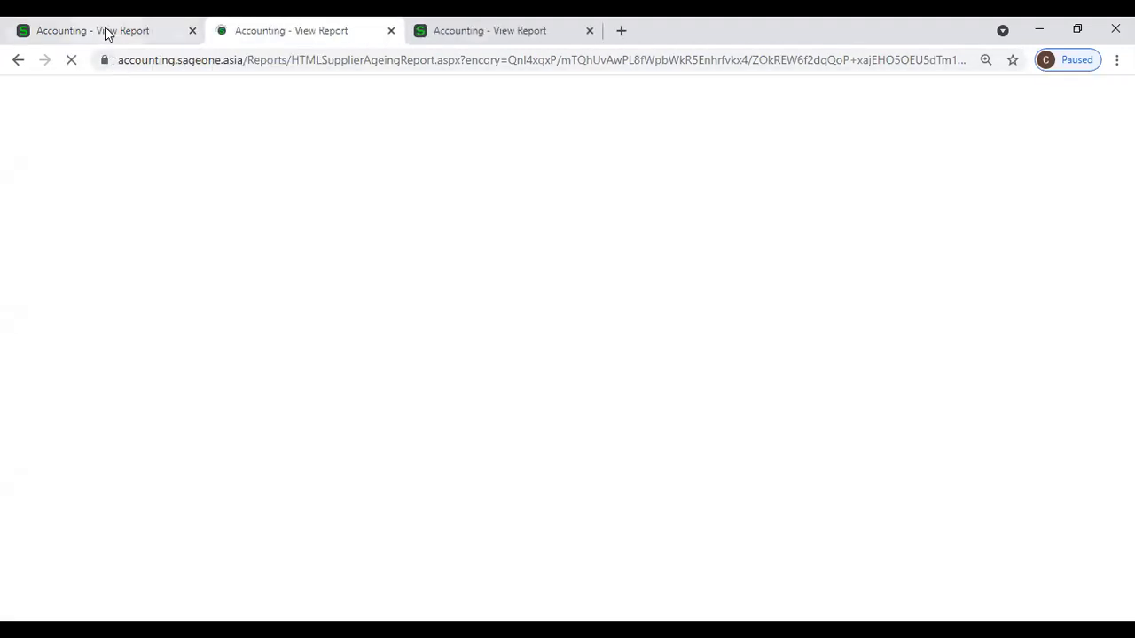
pyautogui.moveTo(270, 227)
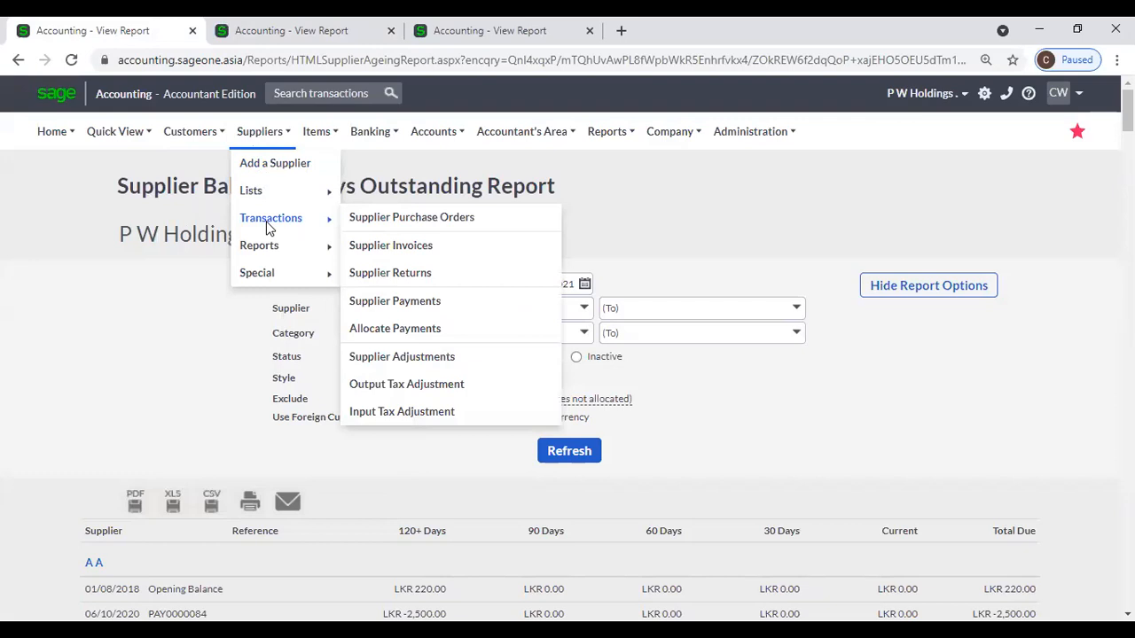
pyautogui.moveTo(288, 261)
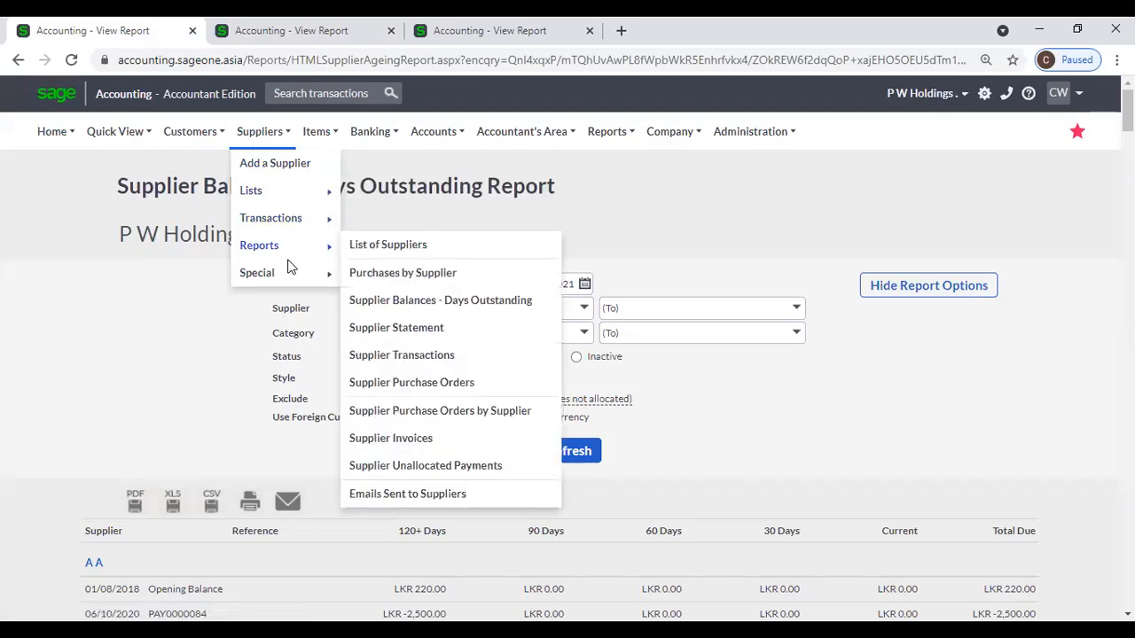
pyautogui.click(393, 275)
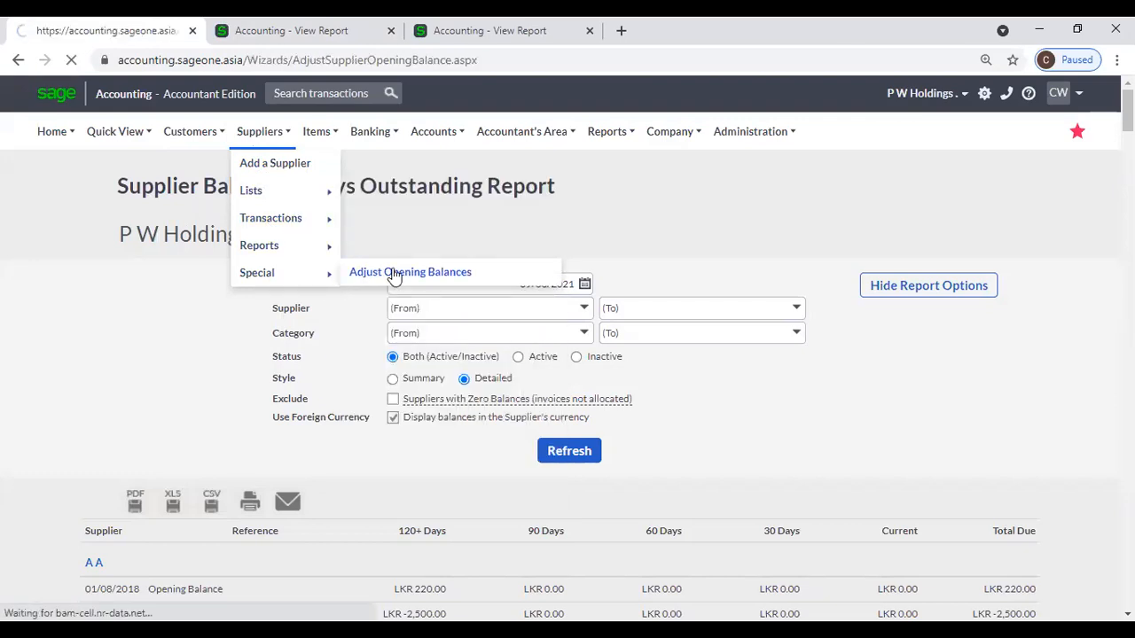
pyautogui.hotkey('ctrl', 'a')
pyautogui.write('A')
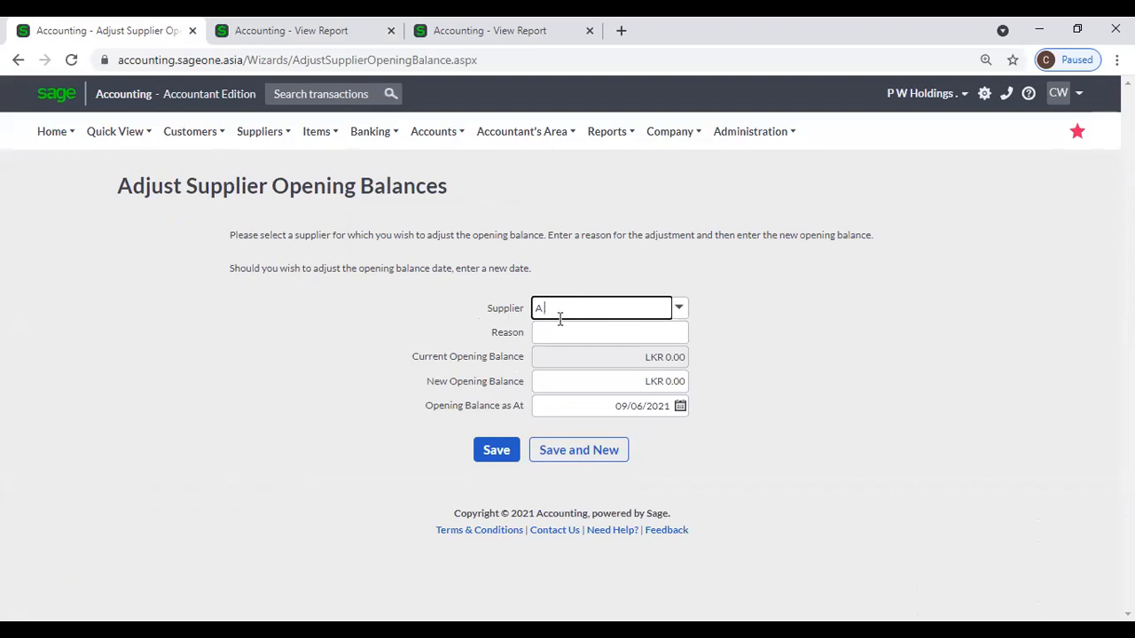
pyautogui.press('BackSpace')
pyautogui.click(560, 332)
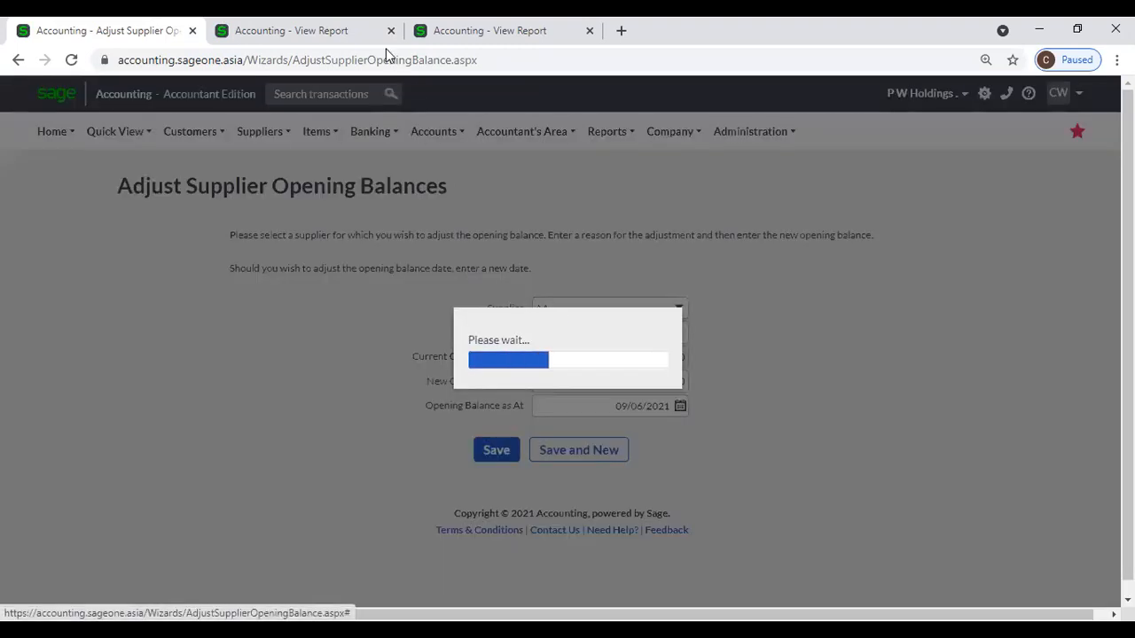
pyautogui.click(377, 34)
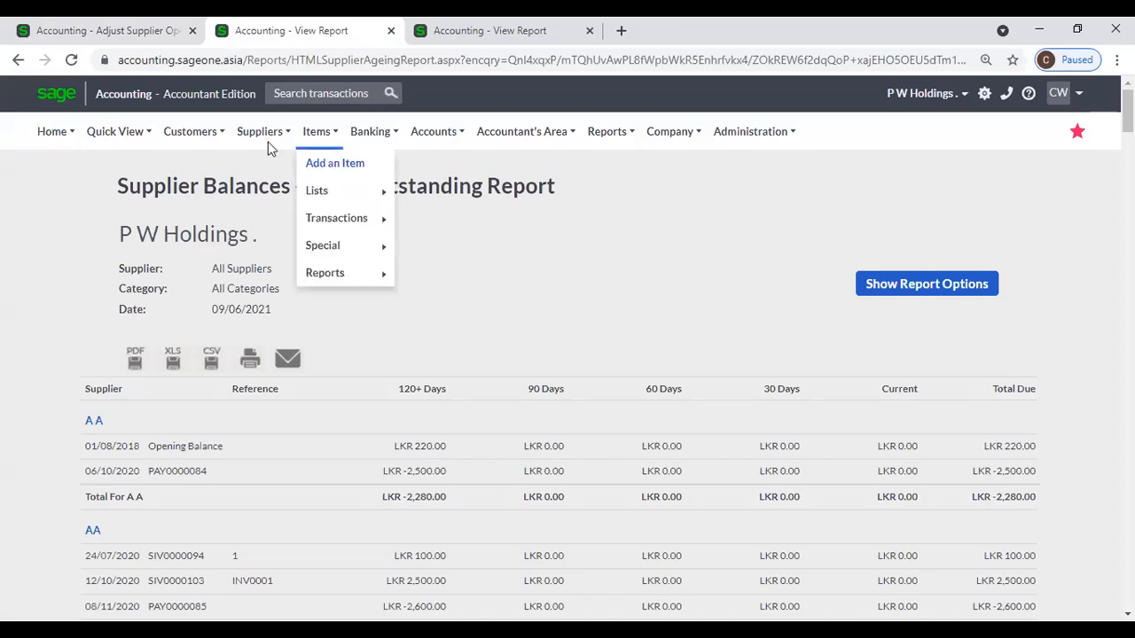
# Tick Active on supplier A A's record from the List of Suppliers and save it.
pyautogui.moveTo(263, 132)
pyautogui.moveTo(266, 199)
pyautogui.click(390, 201)
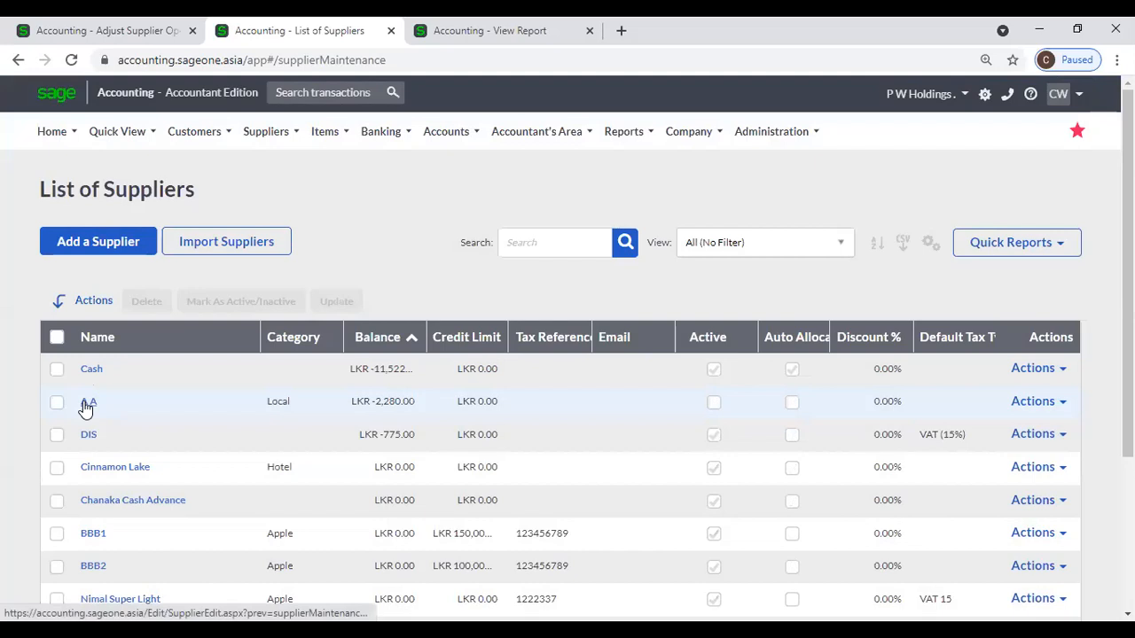
pyautogui.click(93, 406)
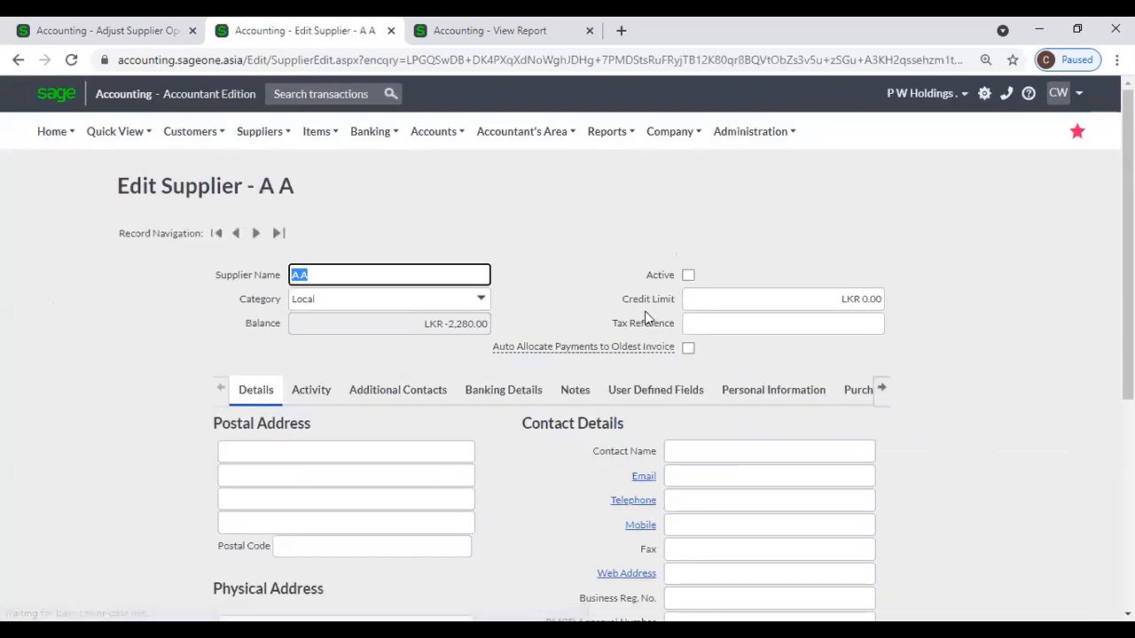
pyautogui.click(689, 275)
pyautogui.scroll(-5, 517, 491)
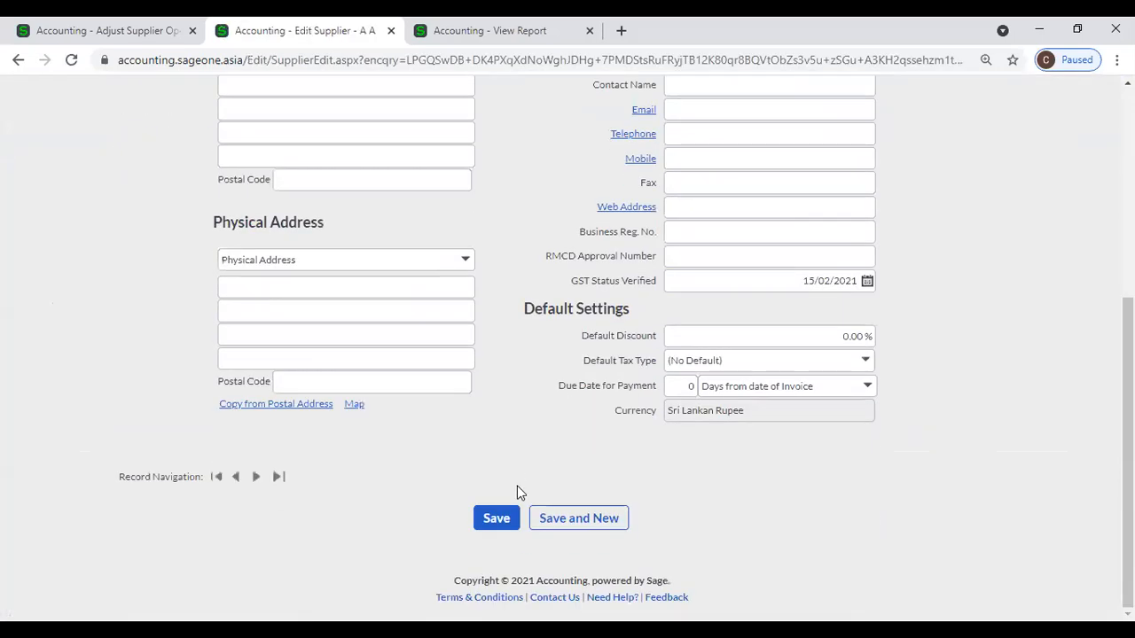
pyautogui.click(498, 518)
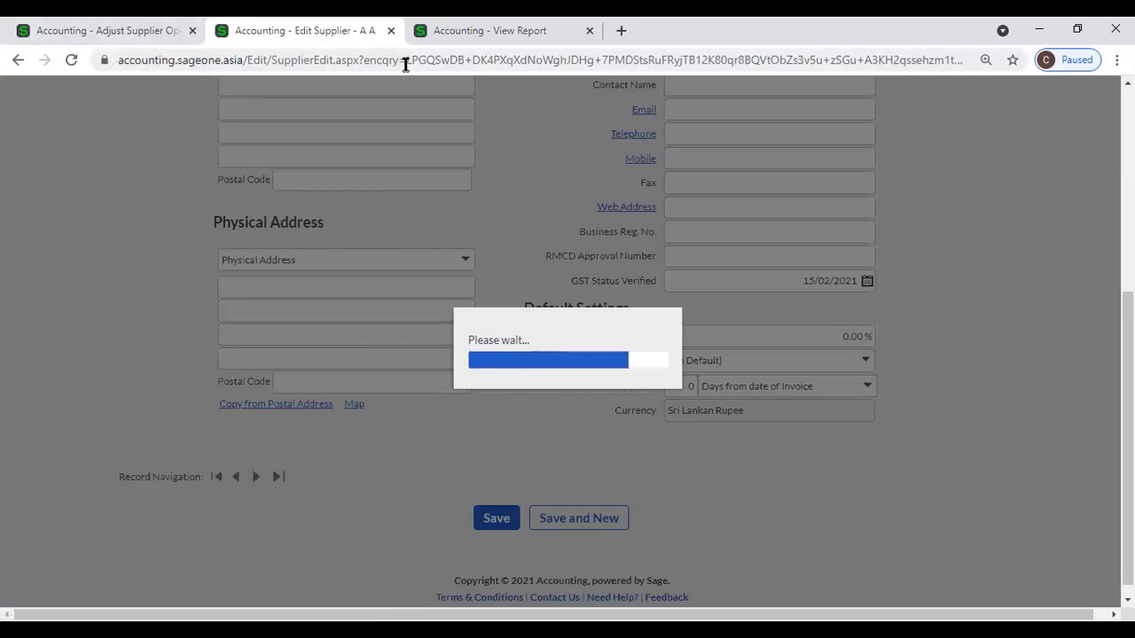
pyautogui.hotkey('ctrl', 'Tab')
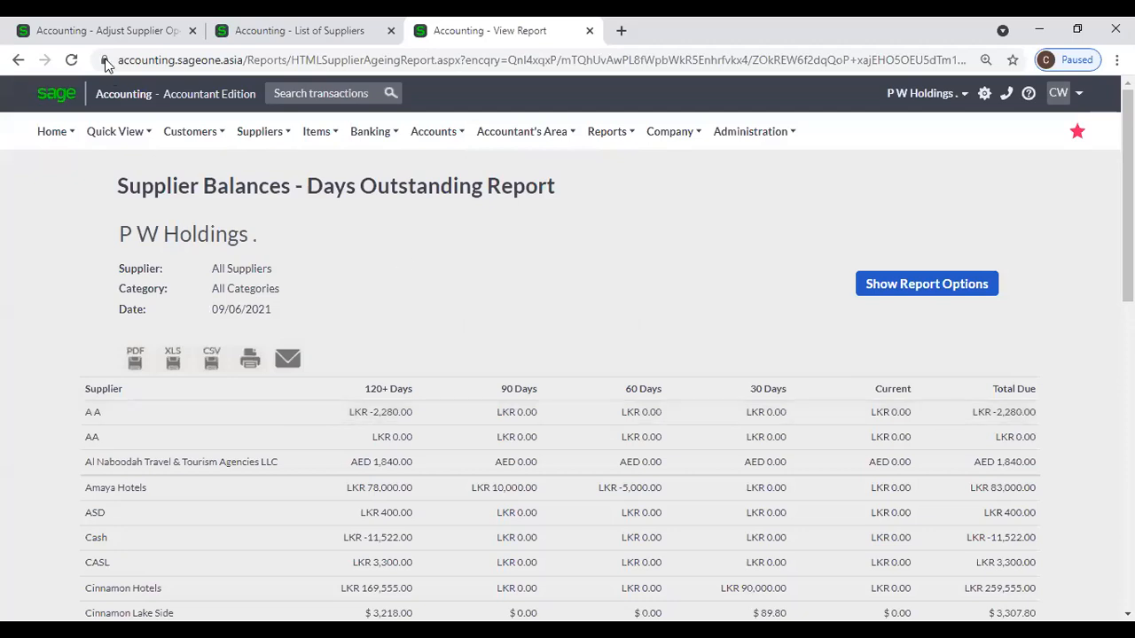
# Rerun the Supplier Balances – Days Outstanding report in the first tab, then view the supplier list.
pyautogui.click(94, 30)
pyautogui.click(256, 132)
pyautogui.moveTo(259, 227)
pyautogui.moveTo(263, 245)
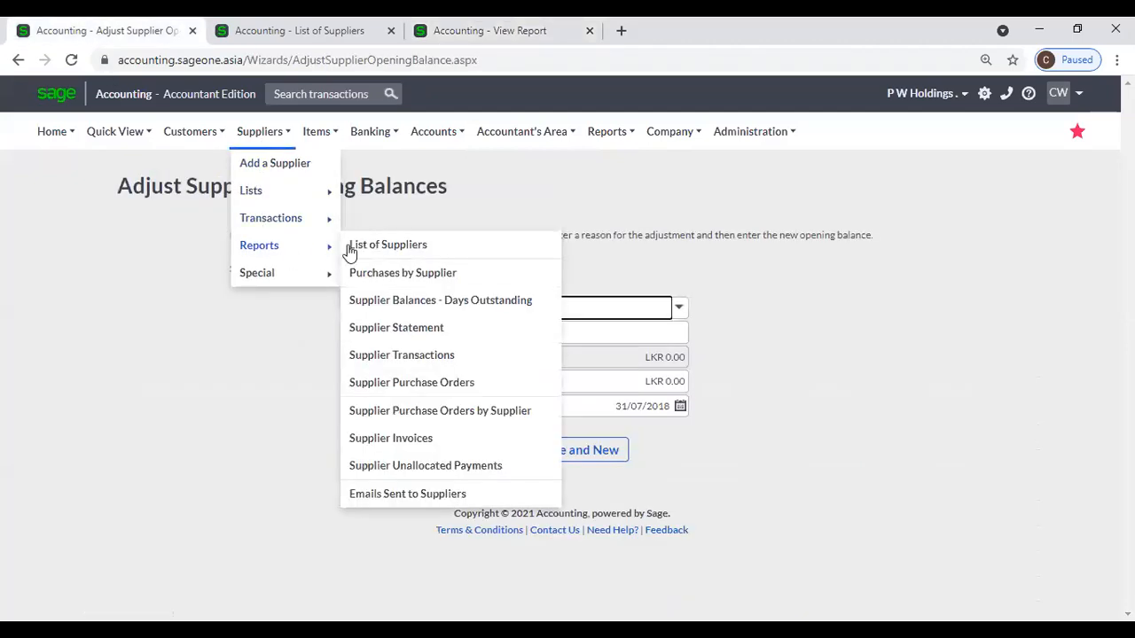
pyautogui.click(377, 302)
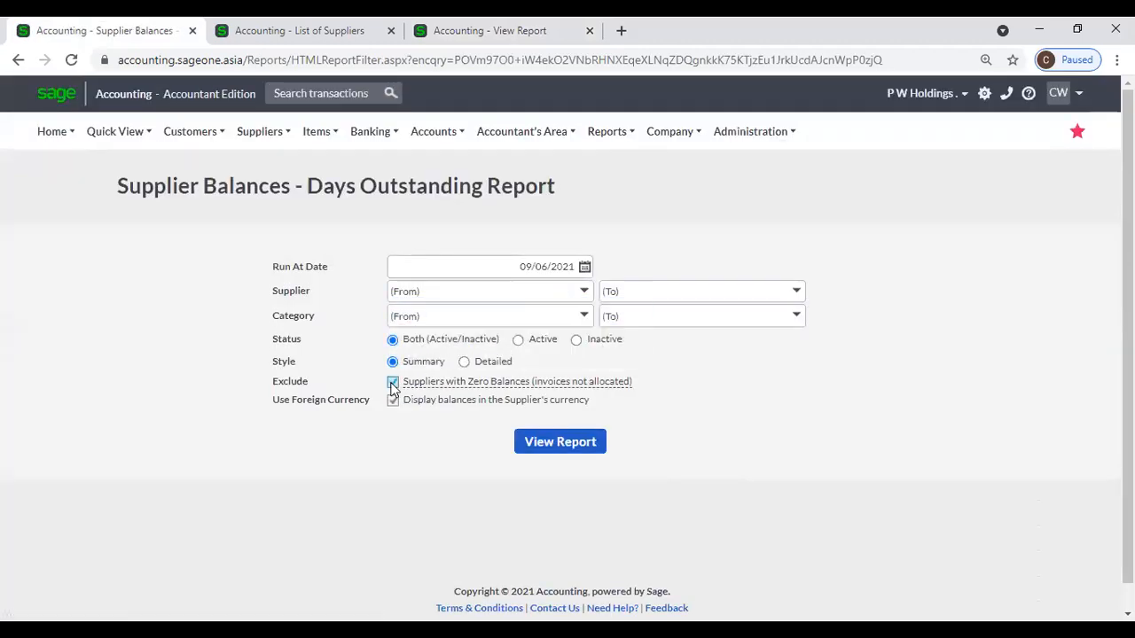
pyautogui.click(523, 448)
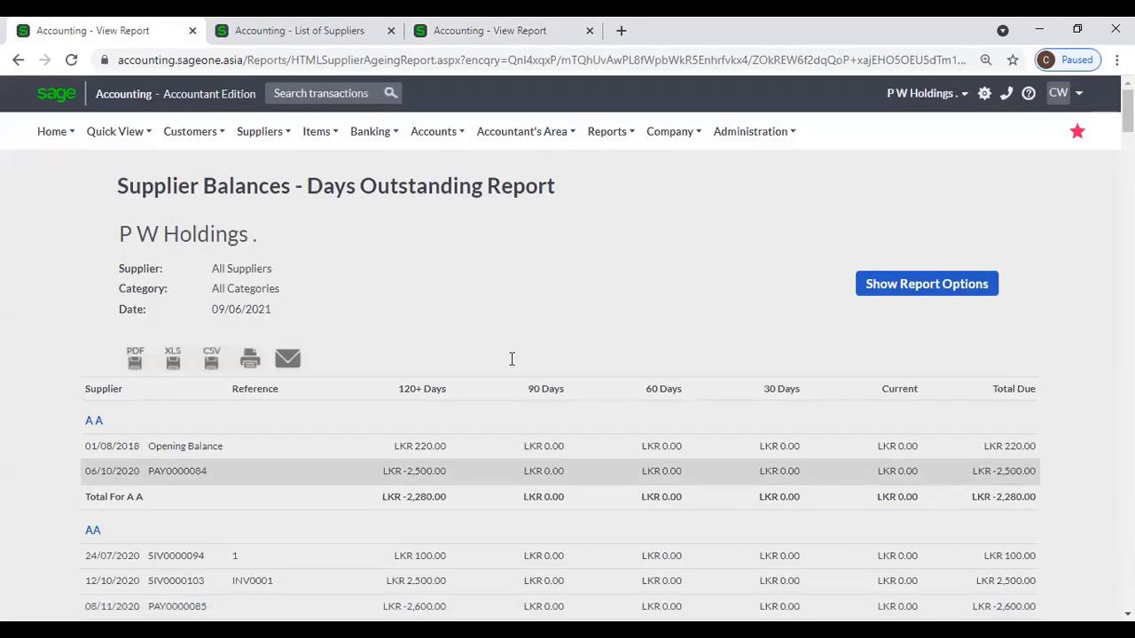
pyautogui.click(296, 39)
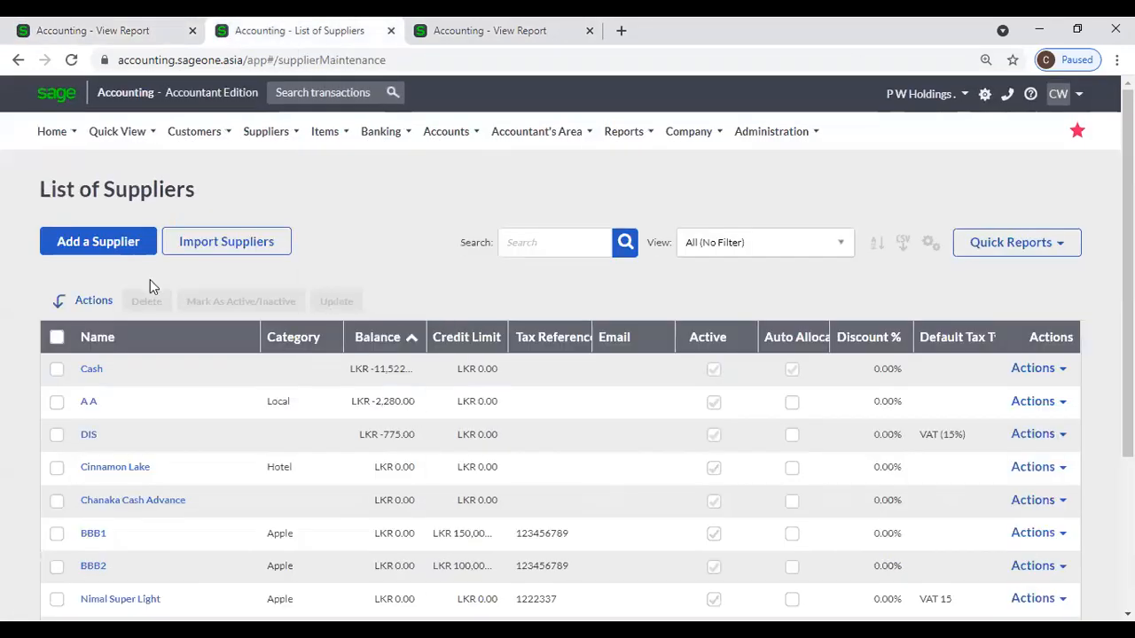
# Open Adjust Supplier Opening Balances and select supplier A A.
pyautogui.moveTo(248, 136)
pyautogui.moveTo(266, 283)
pyautogui.click(407, 293)
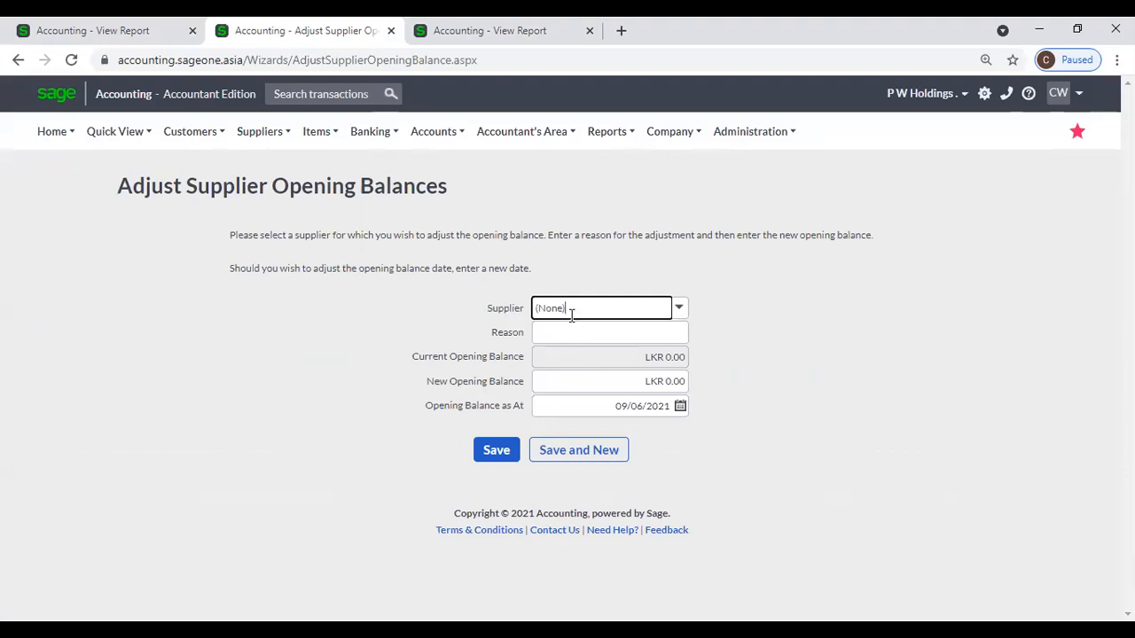
pyautogui.click(572, 310)
pyautogui.write('A A')
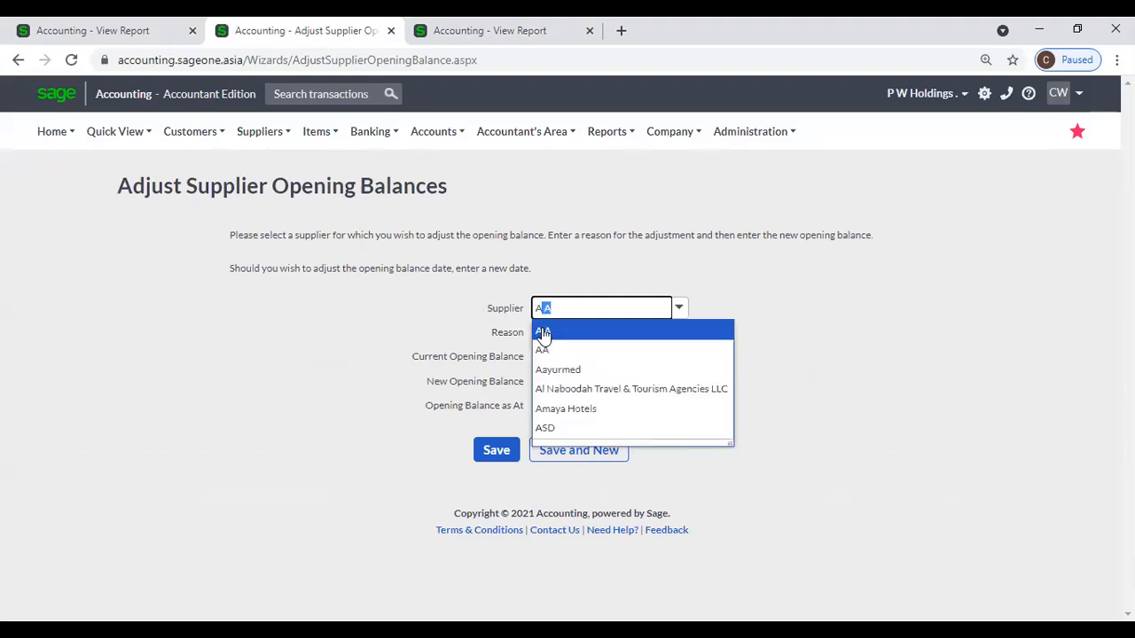
pyautogui.click(542, 335)
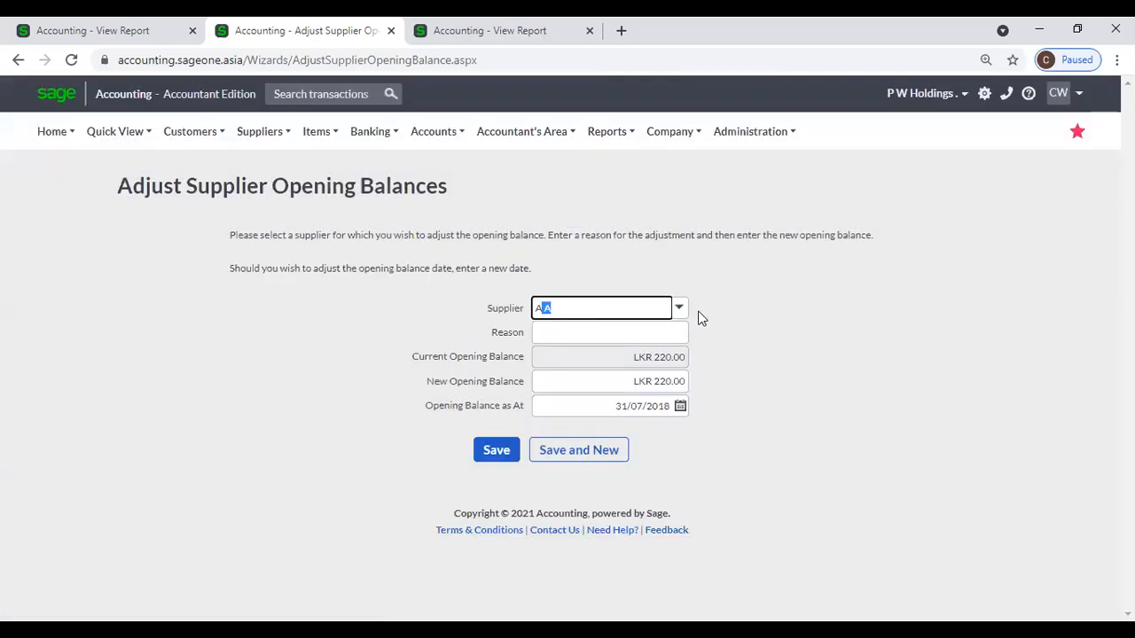
pyautogui.click(711, 319)
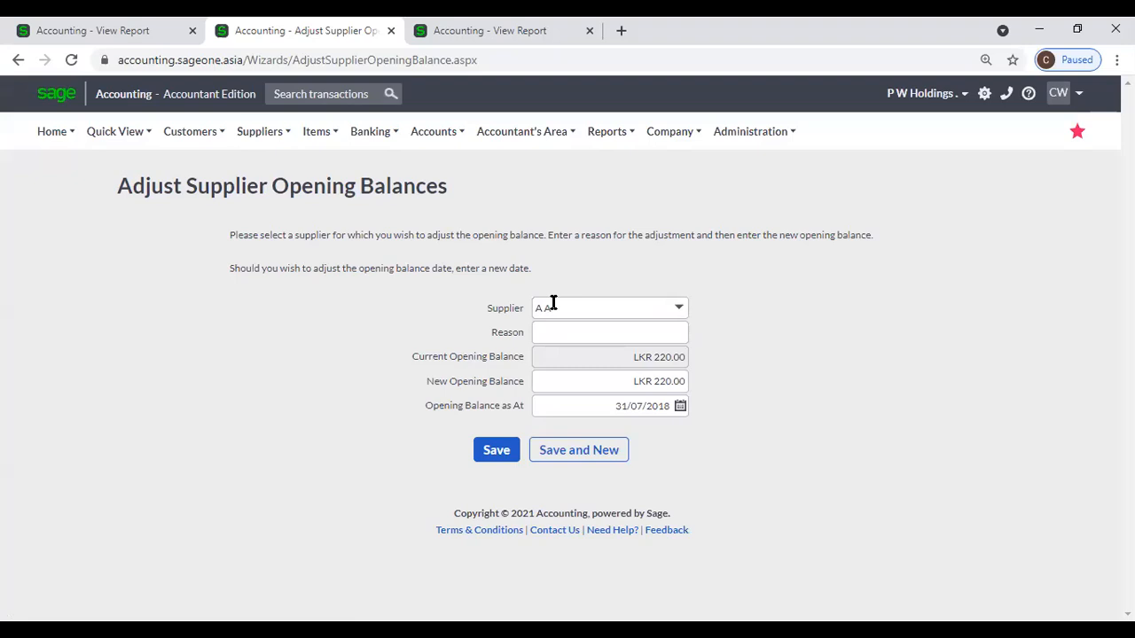
# Enter 2,500 as the new opening balance with reason 'OPB Change' and save.
pyautogui.click(635, 387)
pyautogui.write('2,5')
pyautogui.write('00')
pyautogui.press('Tab')
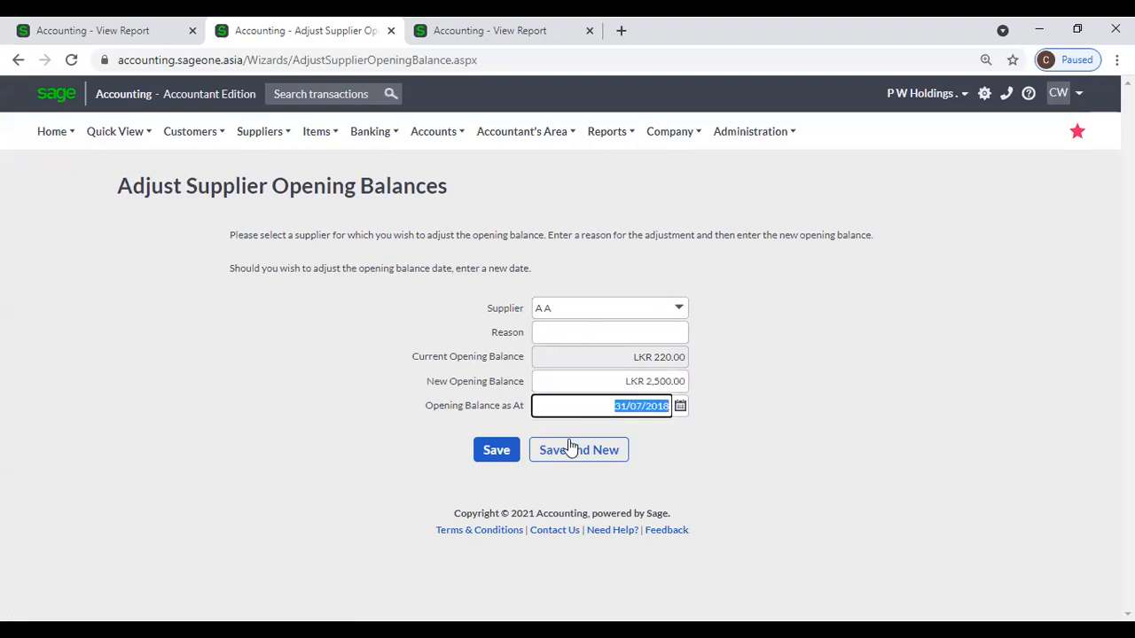
pyautogui.click(507, 453)
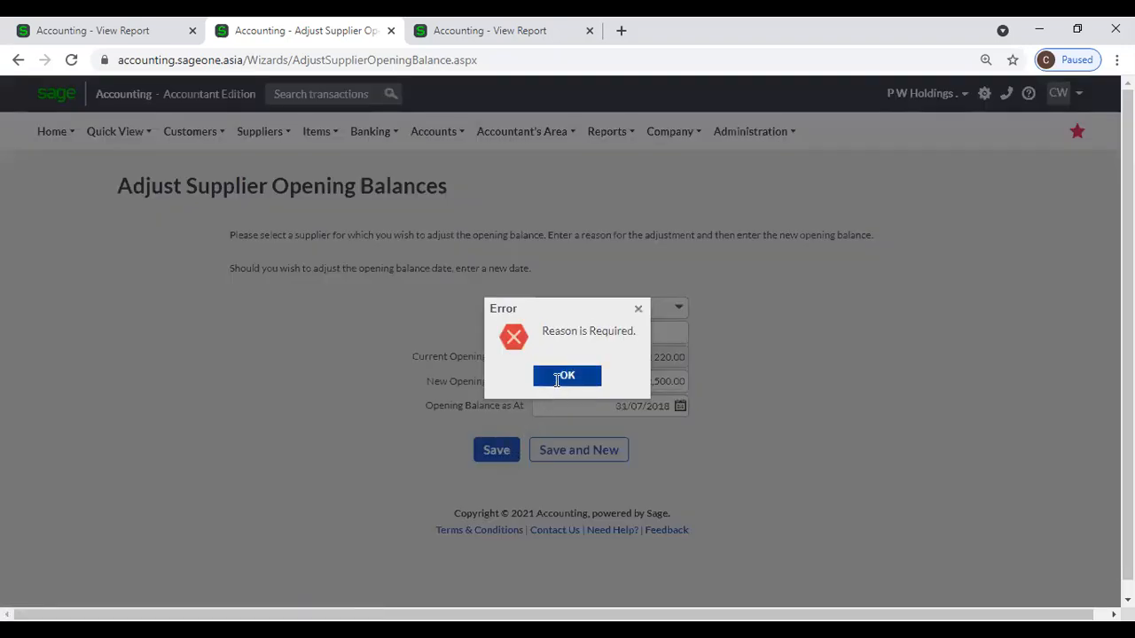
pyautogui.click(557, 378)
pyautogui.click(575, 328)
pyautogui.click(571, 367)
pyautogui.click(496, 451)
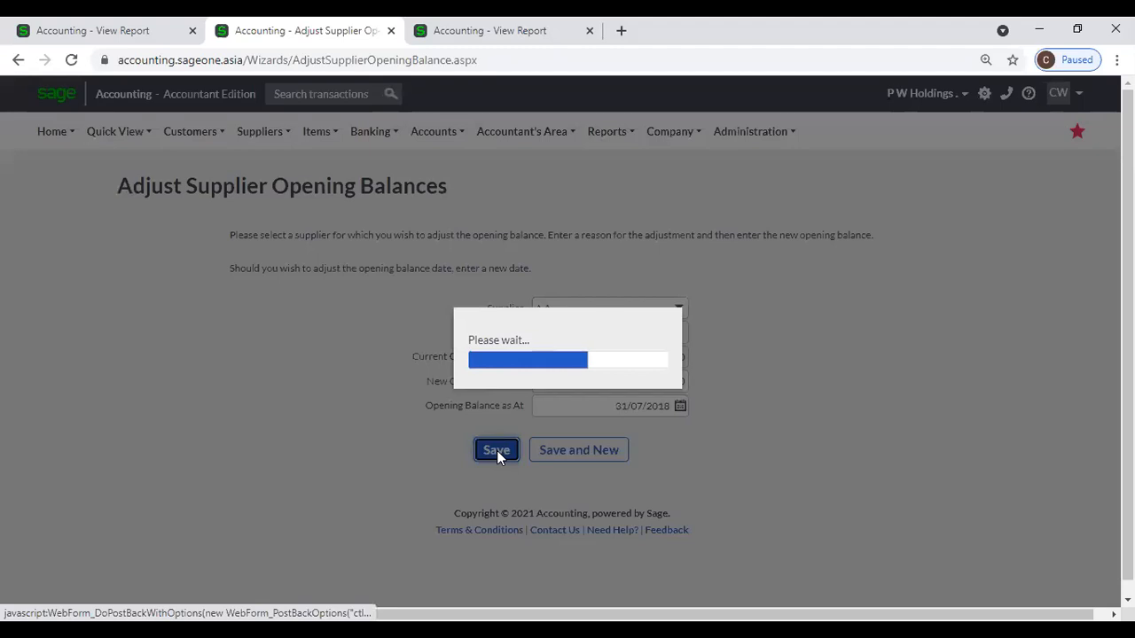
# Reload the first View Report tab so A A's LKR 2,500.00 opening balance nets to zero, then show report options.
pyautogui.click(85, 32)
pyautogui.click(71, 61)
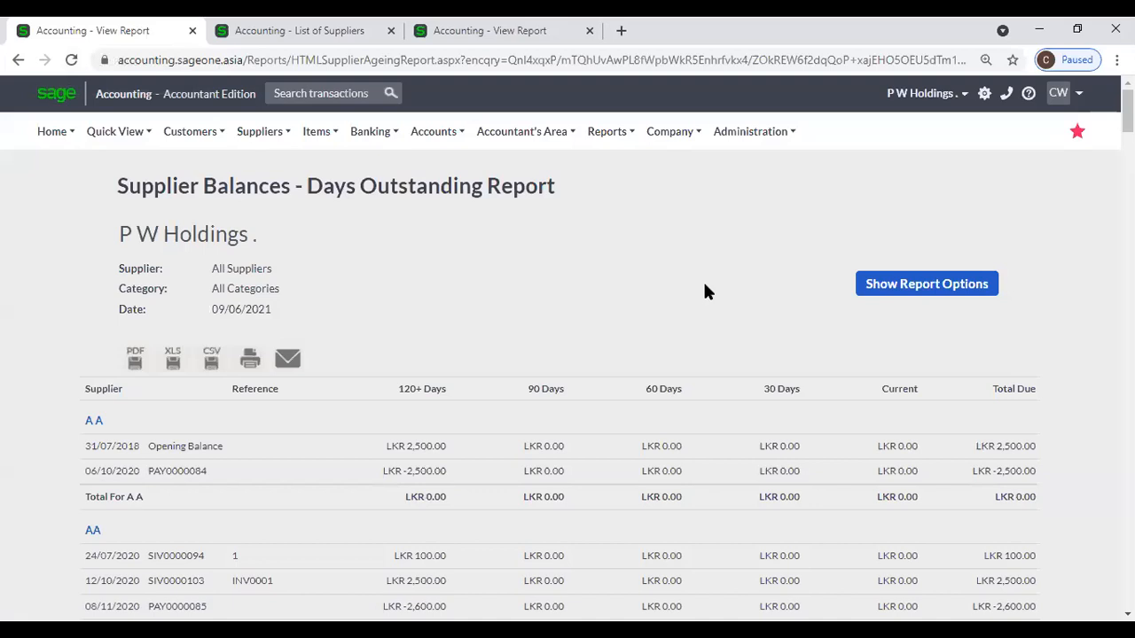
pyautogui.scroll(-1, 707, 289)
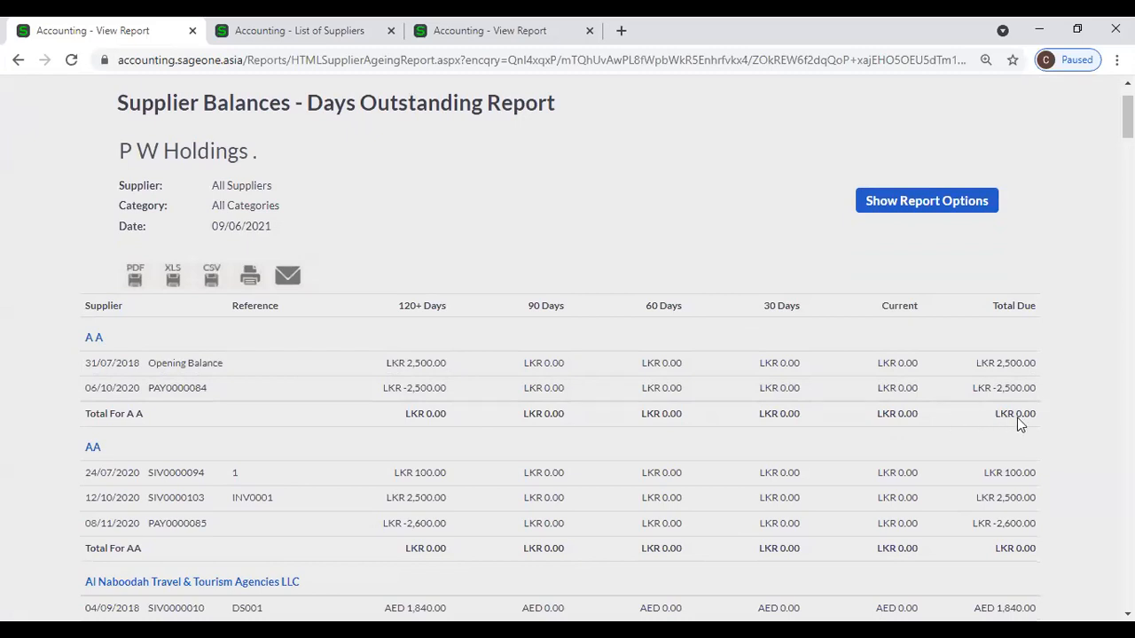
pyautogui.click(889, 213)
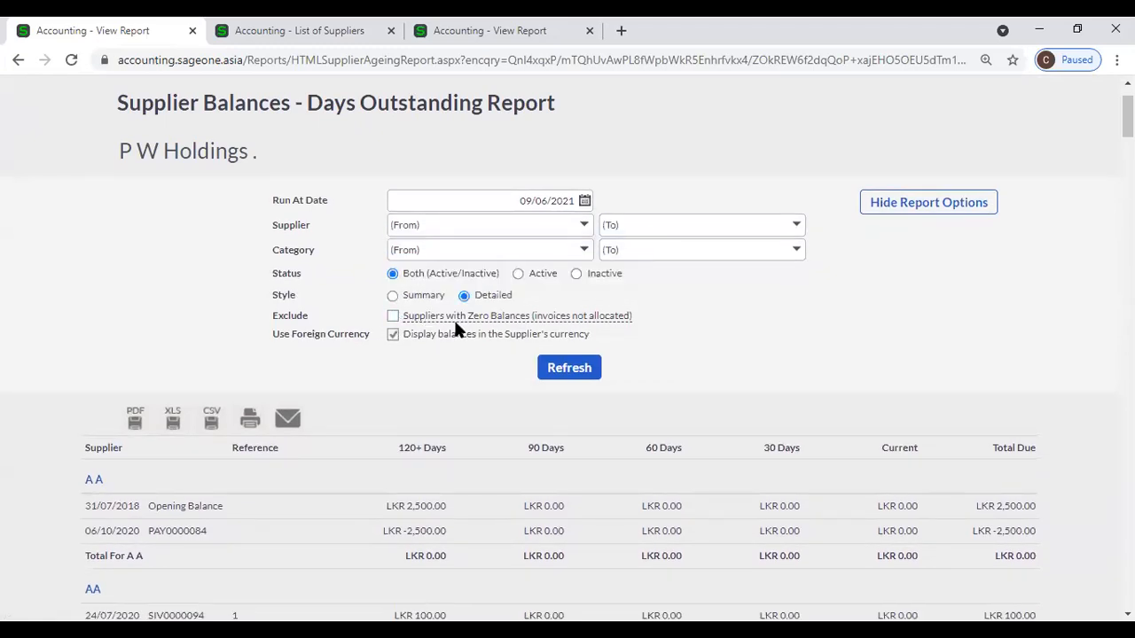
# Rerun the report with 'Exclude Suppliers with Zero Balances' ticked.
pyautogui.moveTo(498, 328)
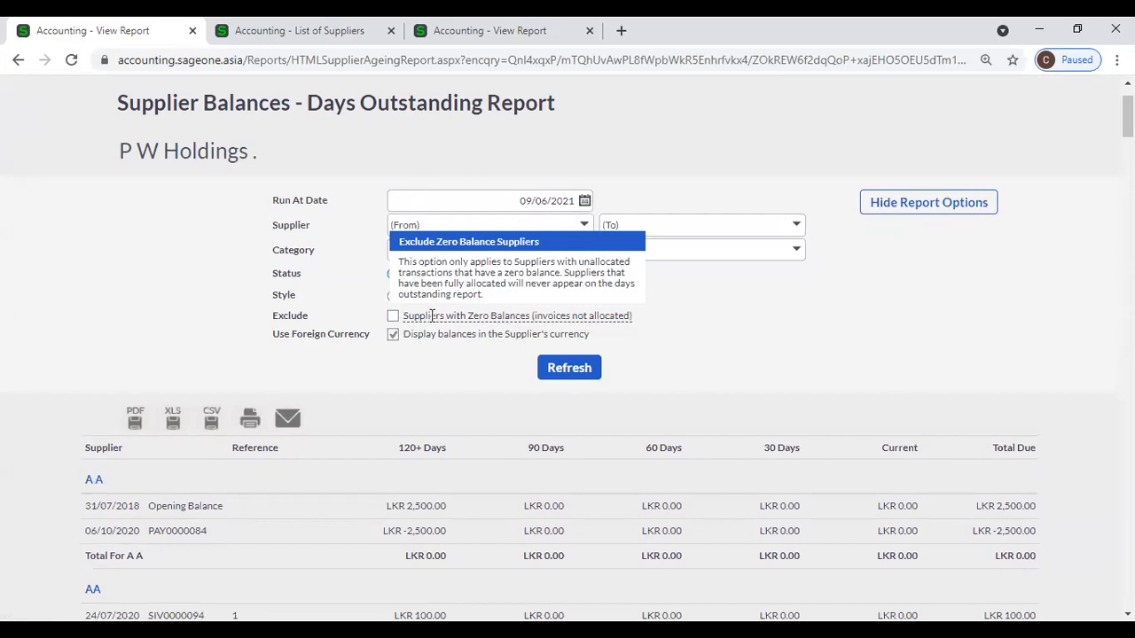
pyautogui.click(393, 316)
pyautogui.click(572, 368)
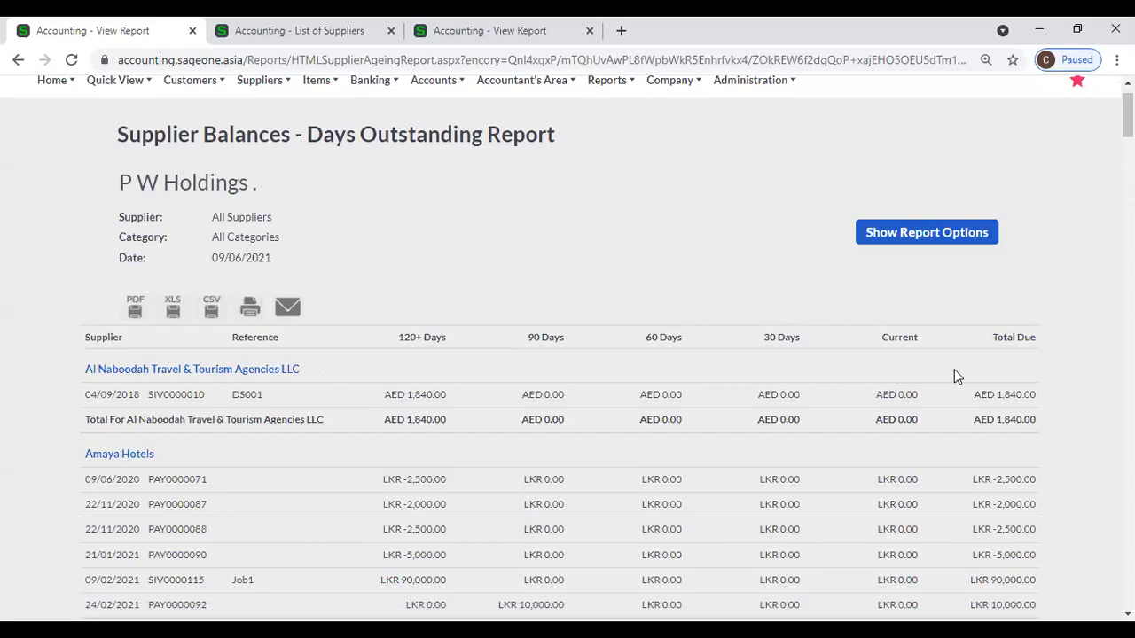
pyautogui.click(897, 237)
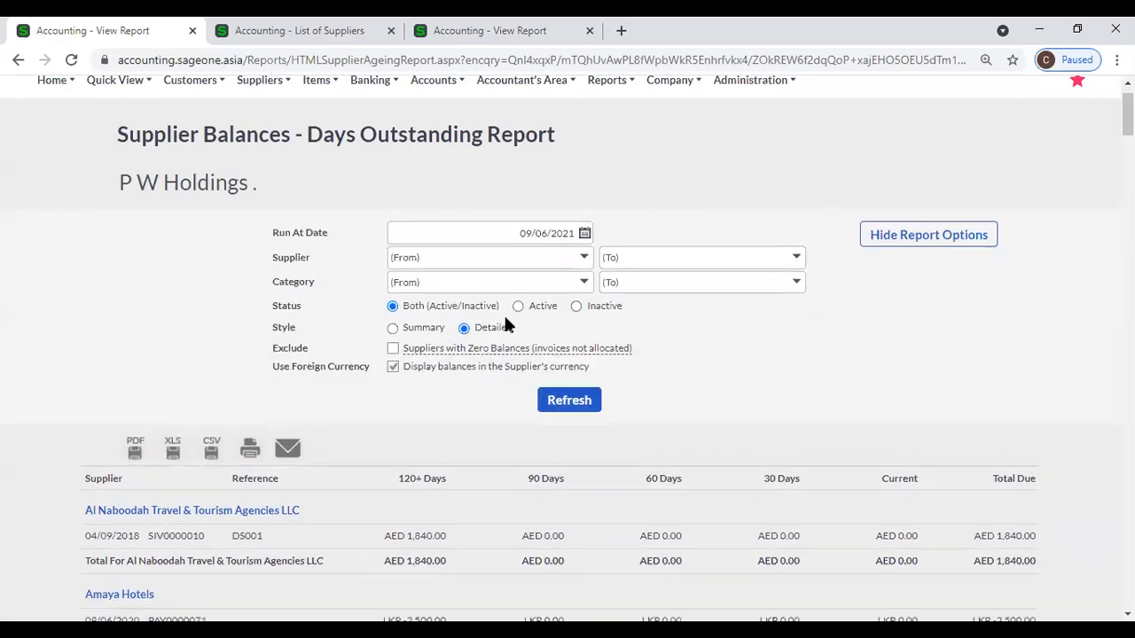
pyautogui.click(392, 347)
pyautogui.click(549, 405)
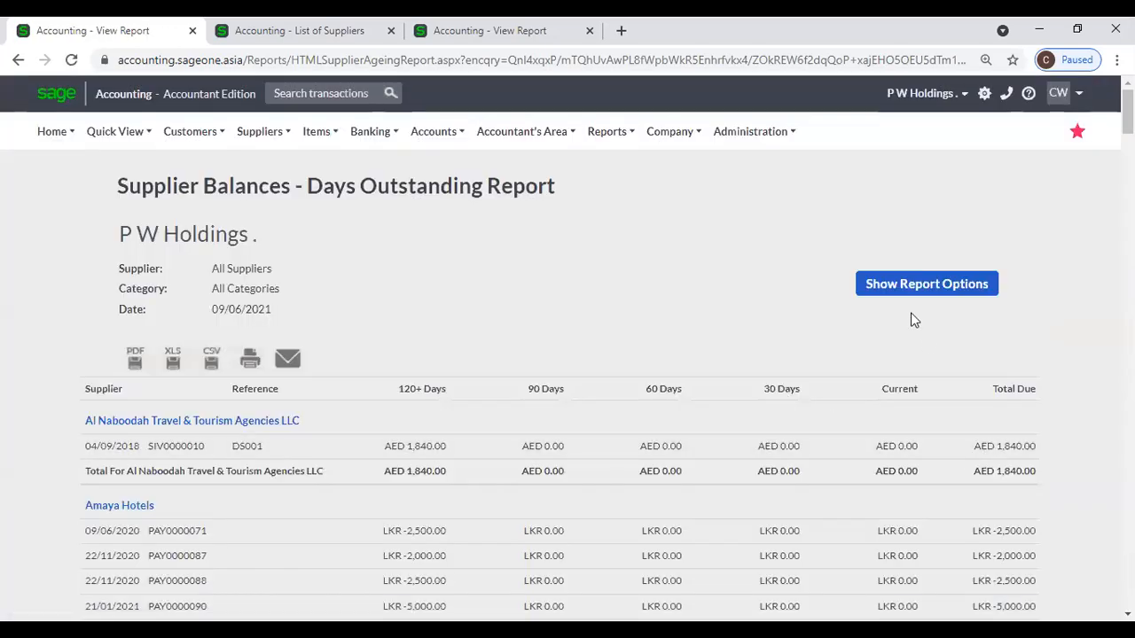
# Untick the zero-balance exclusion and refresh so AA's invoices and PAY0000085 reappear.
pyautogui.click(899, 288)
pyautogui.click(393, 399)
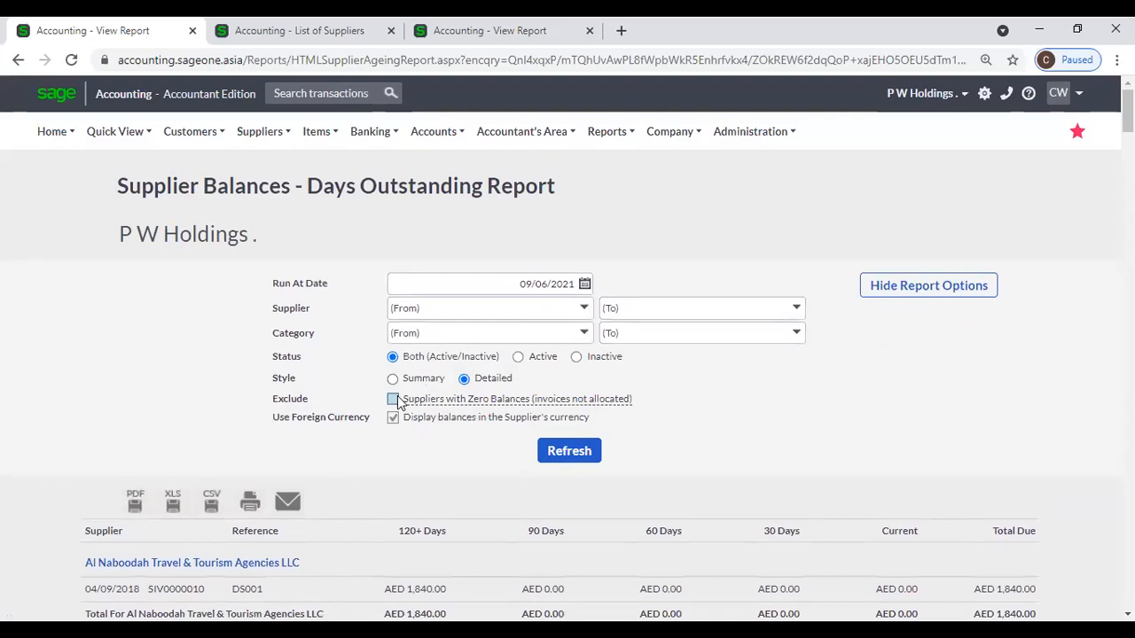
pyautogui.click(394, 400)
pyautogui.click(582, 456)
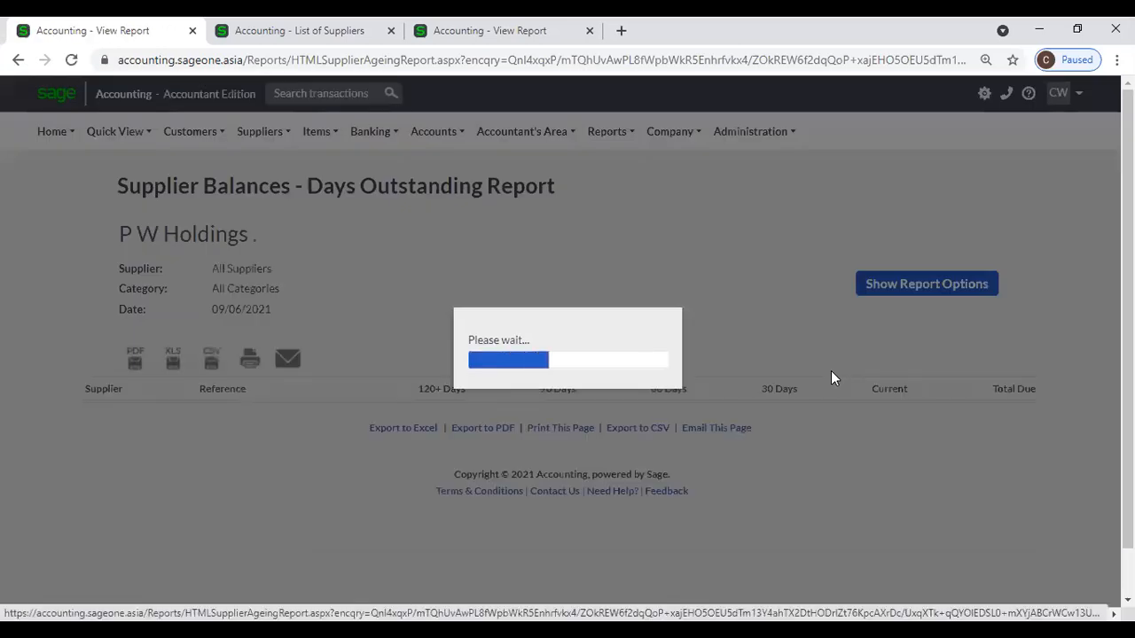
pyautogui.scroll(-2, 831, 371)
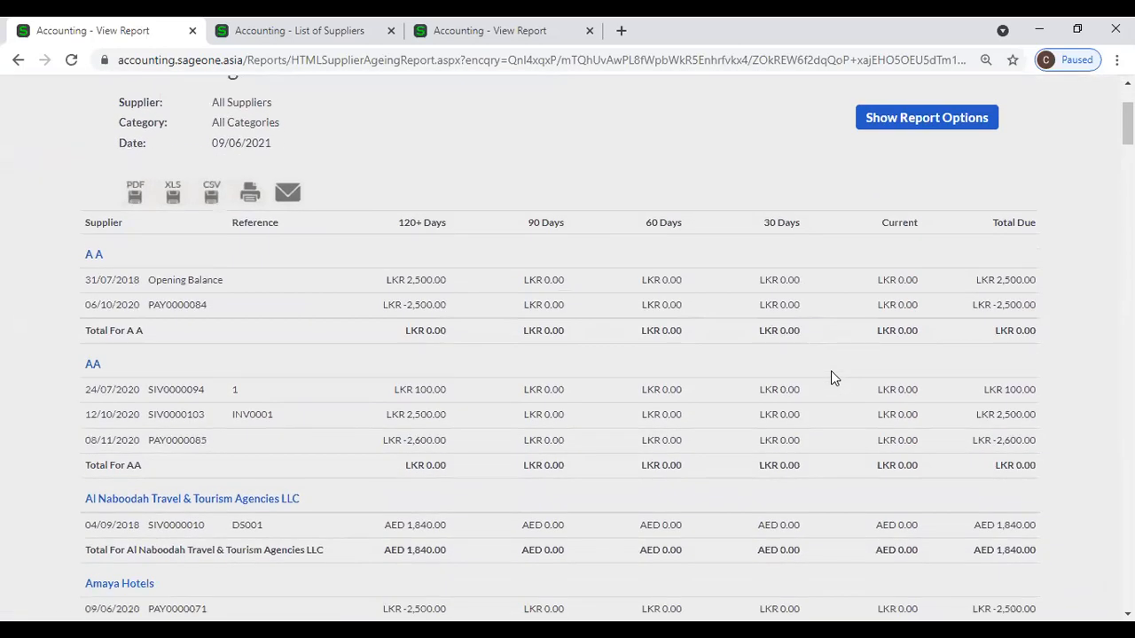
pyautogui.scroll(2, 831, 370)
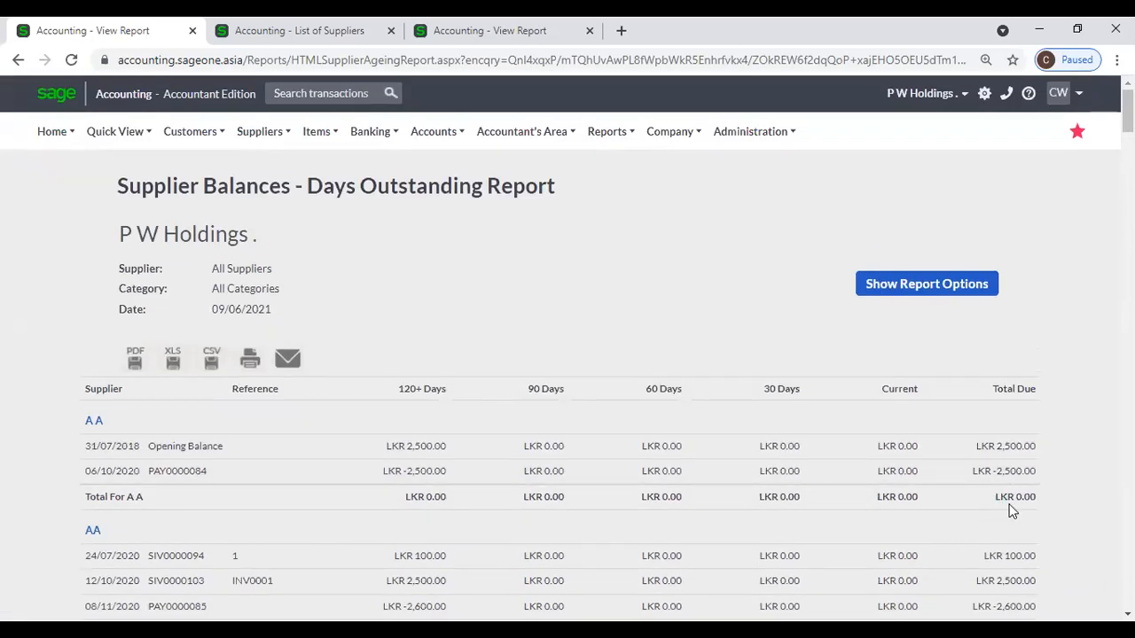
pyautogui.scroll(-2, 1012, 504)
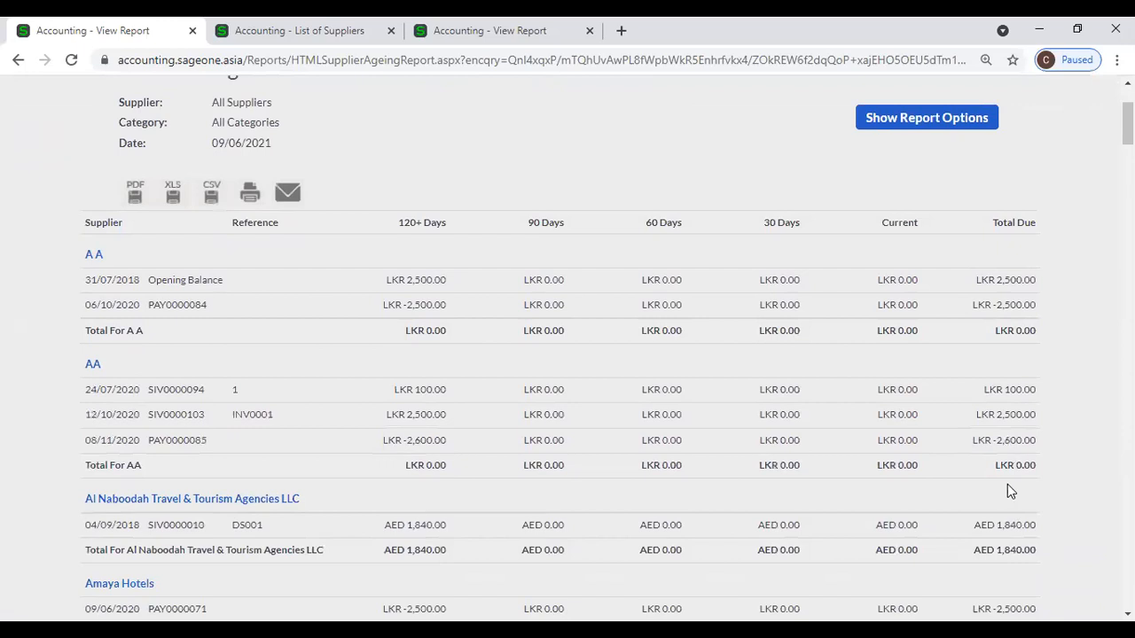
pyautogui.click(891, 124)
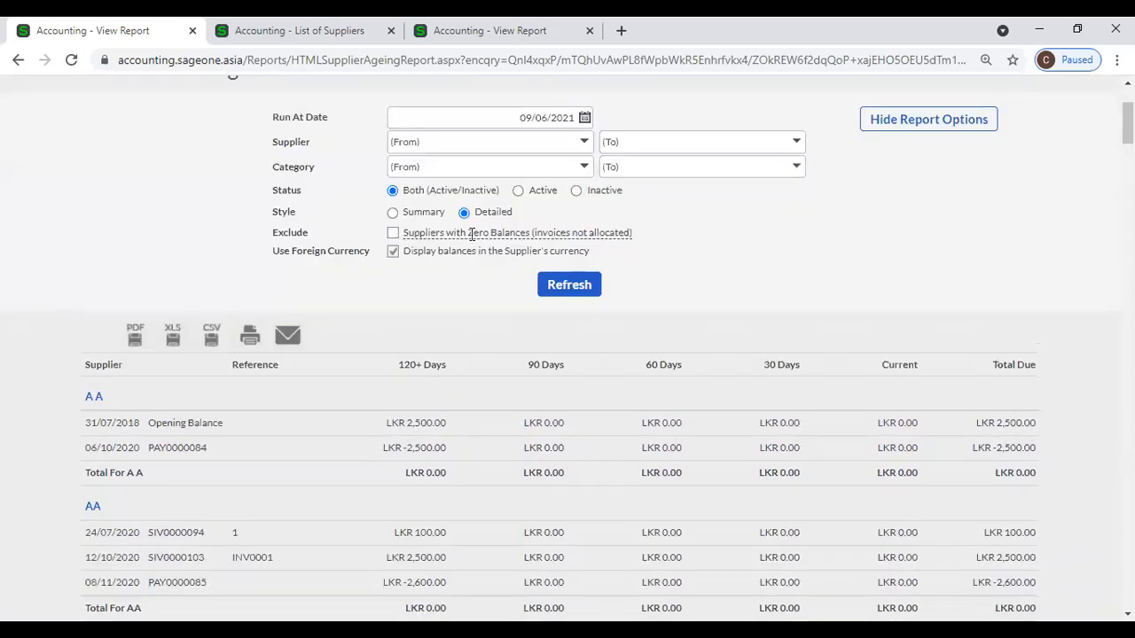
pyautogui.moveTo(551, 238)
pyautogui.scroll(-1, 674, 285)
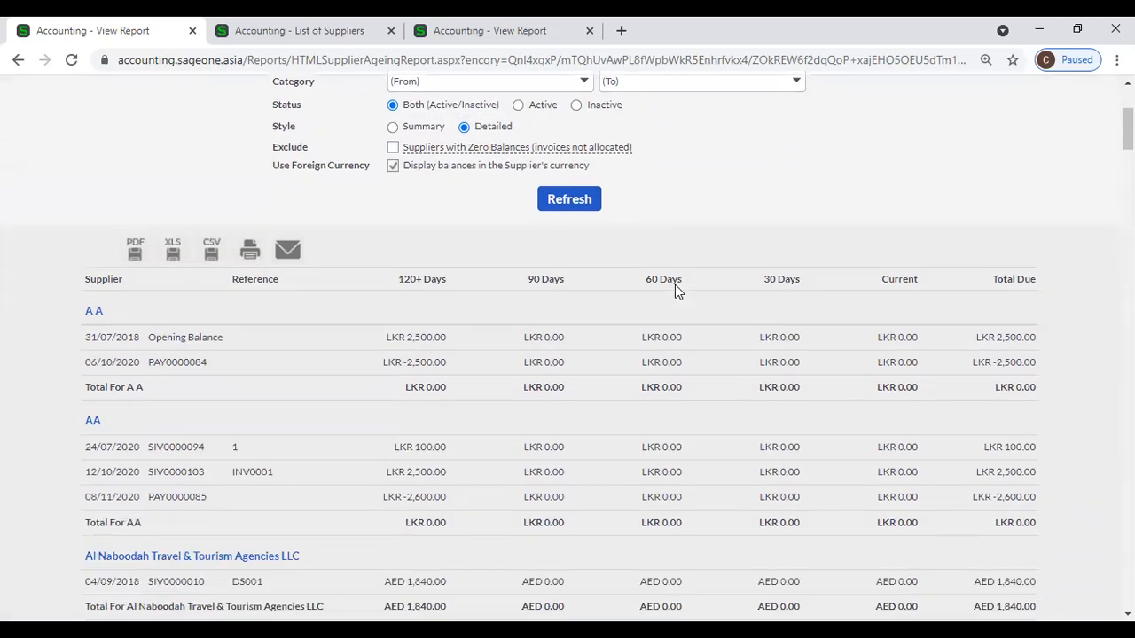
pyautogui.scroll(-2, 675, 285)
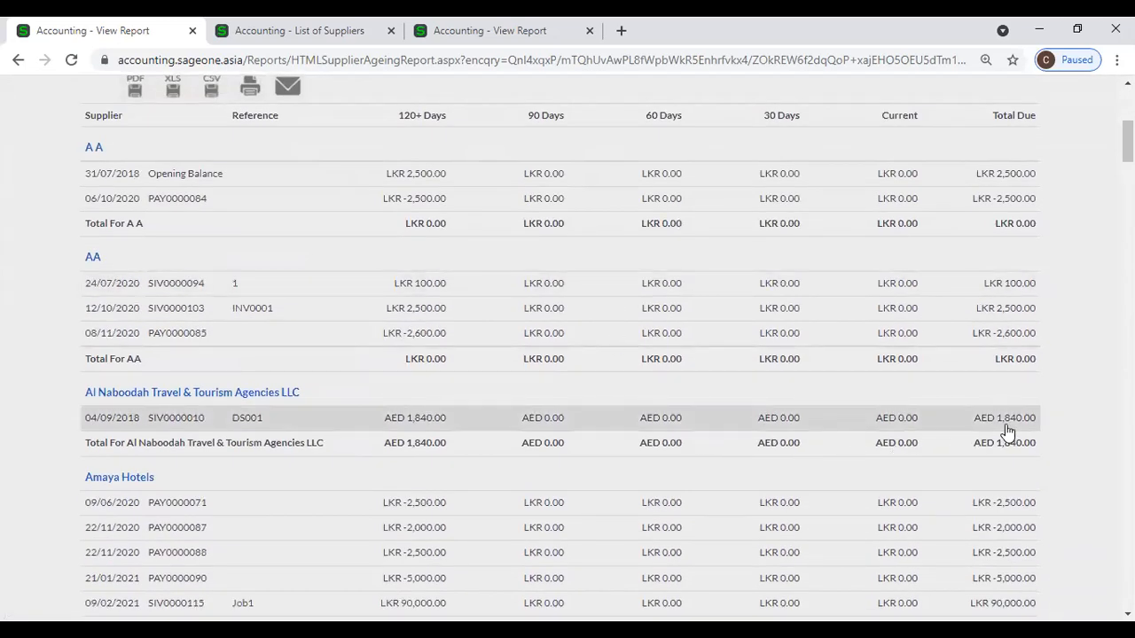
pyautogui.scroll(1, 945, 368)
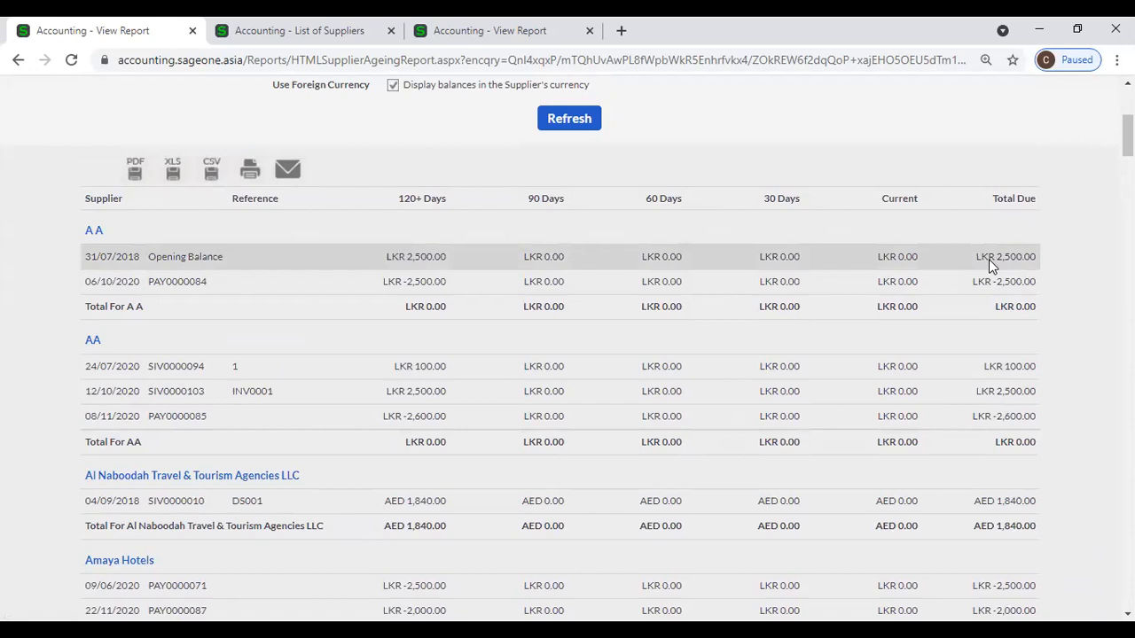
pyautogui.scroll(-2, 994, 351)
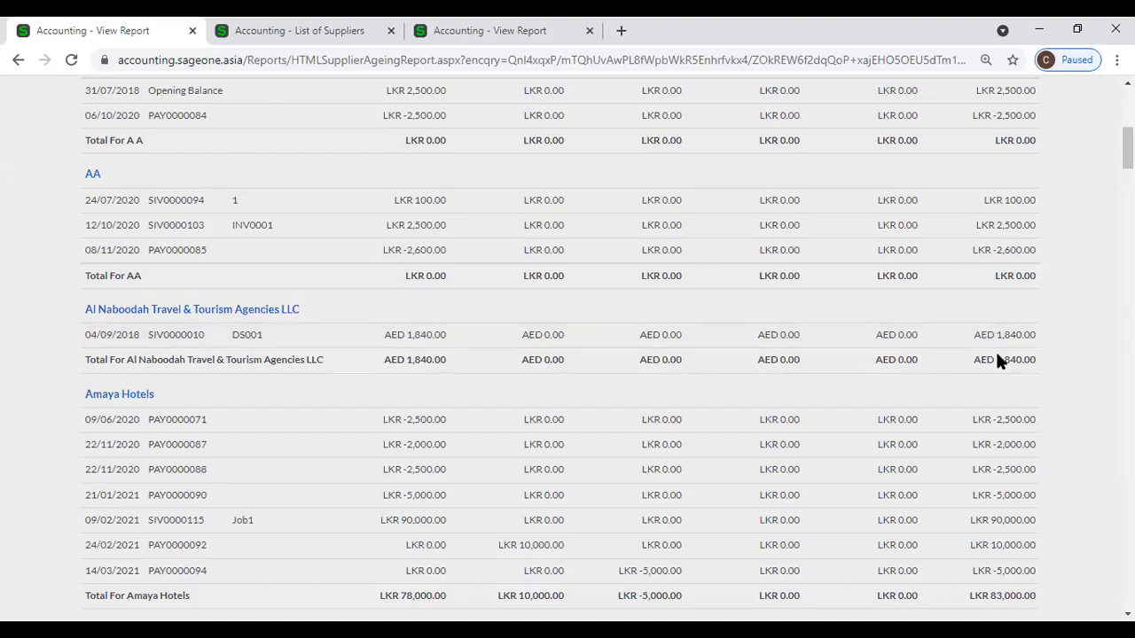
pyautogui.scroll(-1, 996, 360)
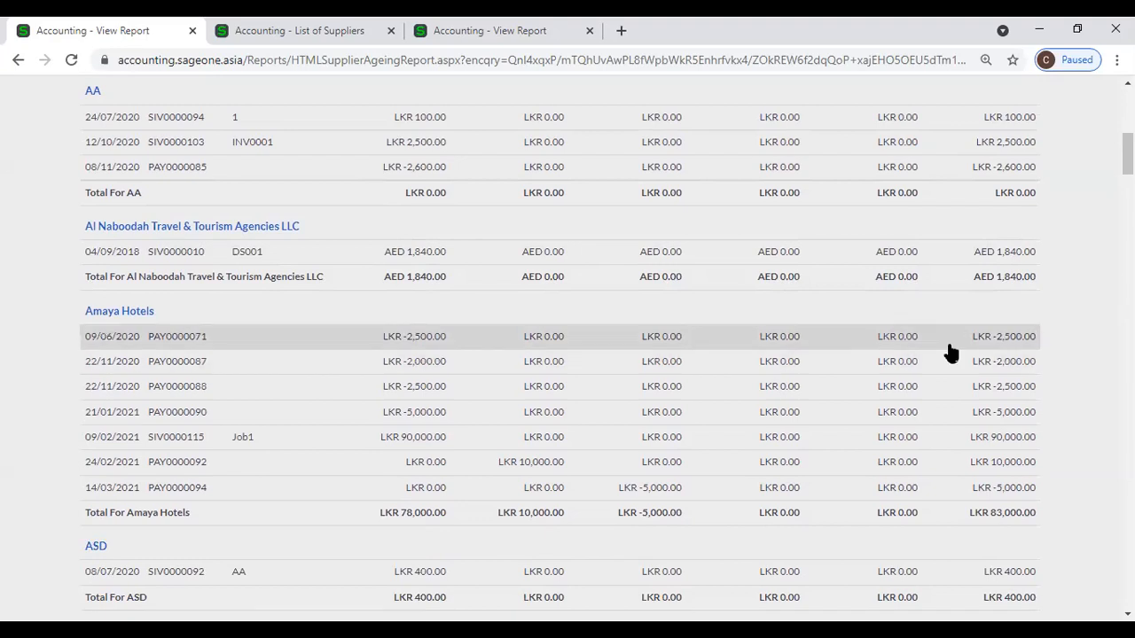
pyautogui.scroll(-7, 950, 353)
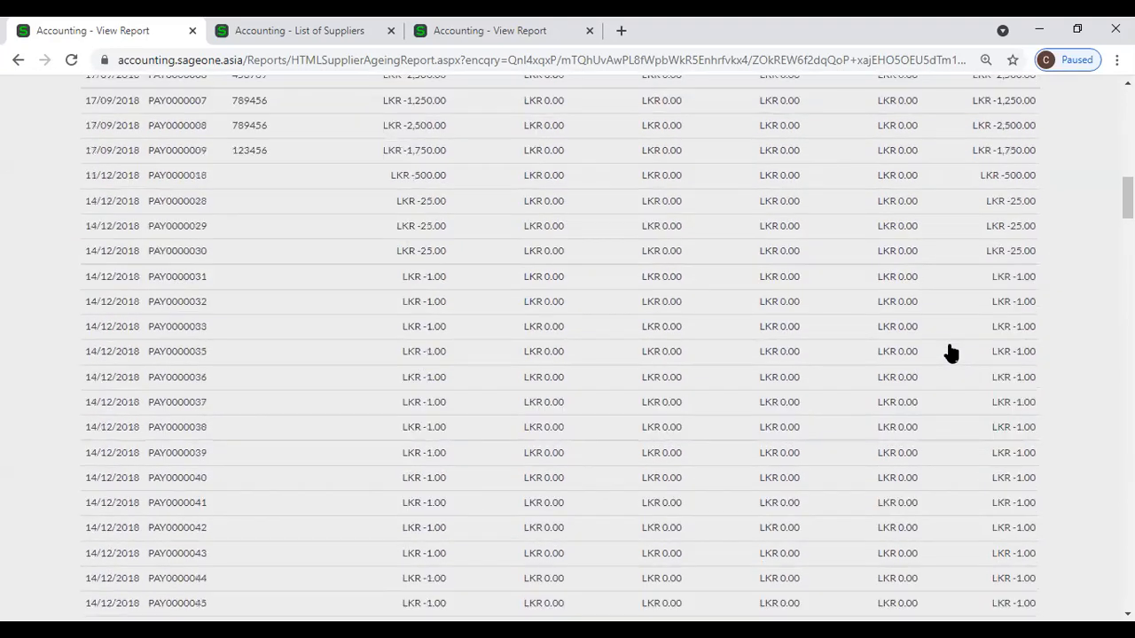
pyautogui.scroll(-8, 951, 353)
pyautogui.scroll(-5, 951, 353)
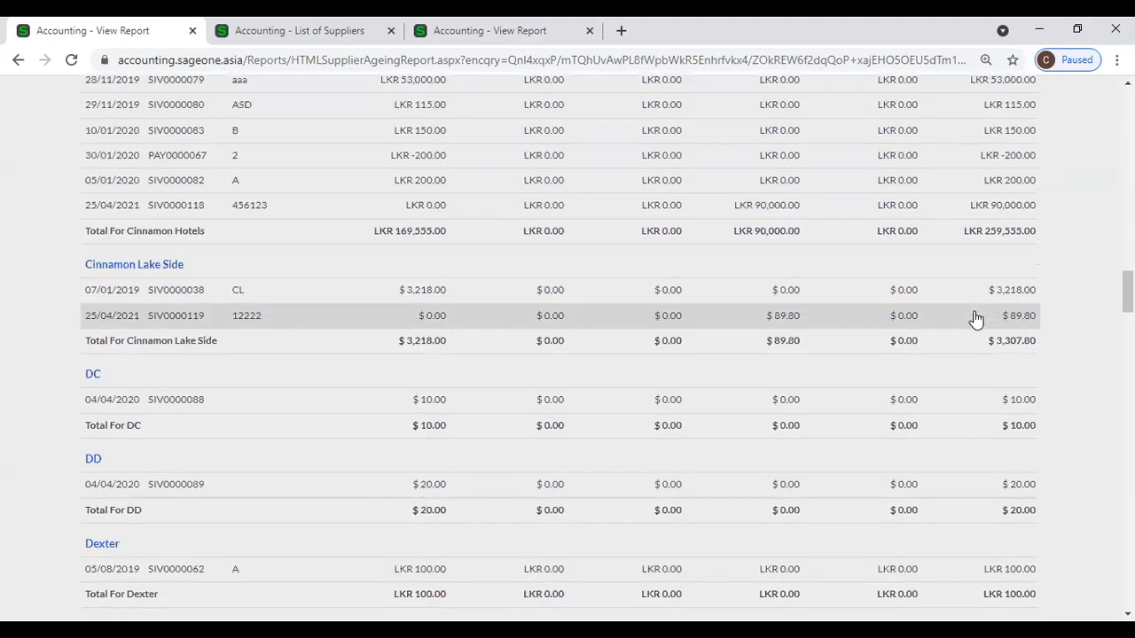
pyautogui.scroll(4, 495, 335)
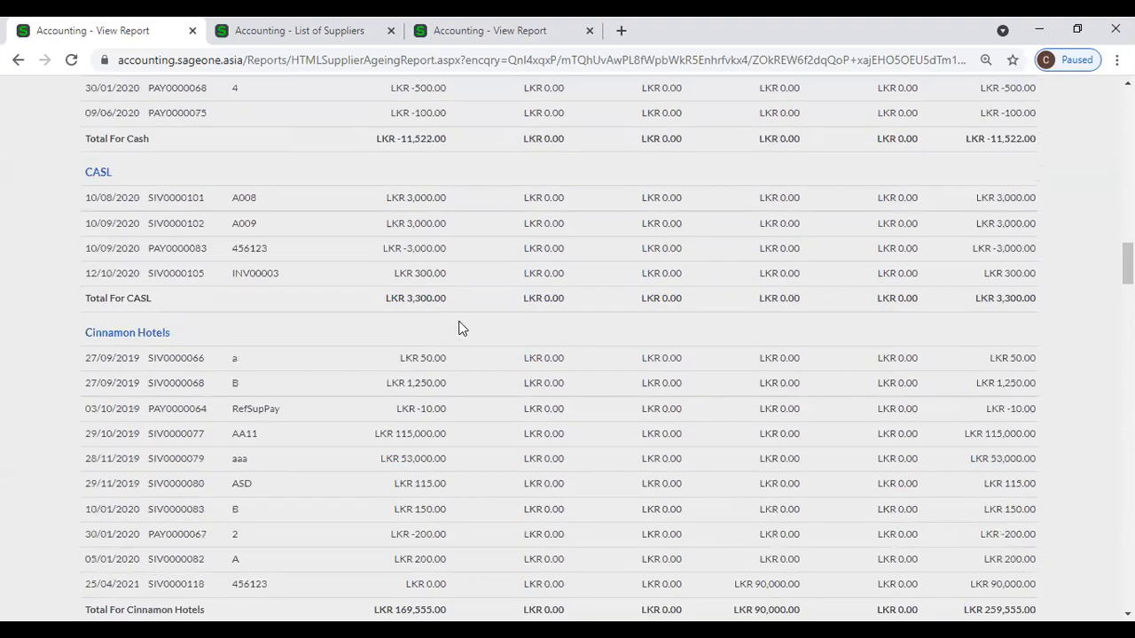
pyautogui.scroll(15, 457, 326)
pyautogui.scroll(6, 454, 328)
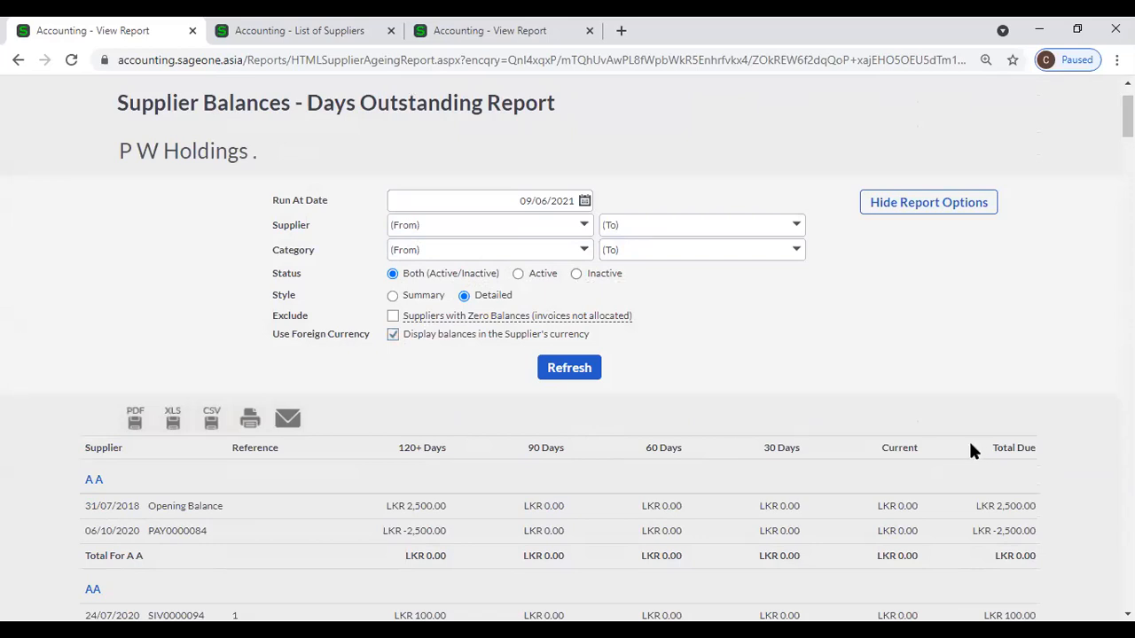
# Turn off 'Display balances in the Supplier's currency' and refresh, giving a Grand Total of LKR 6,583,846.77.
pyautogui.click(393, 336)
pyautogui.moveTo(1126, 117); pyautogui.dragTo(1127, 588)
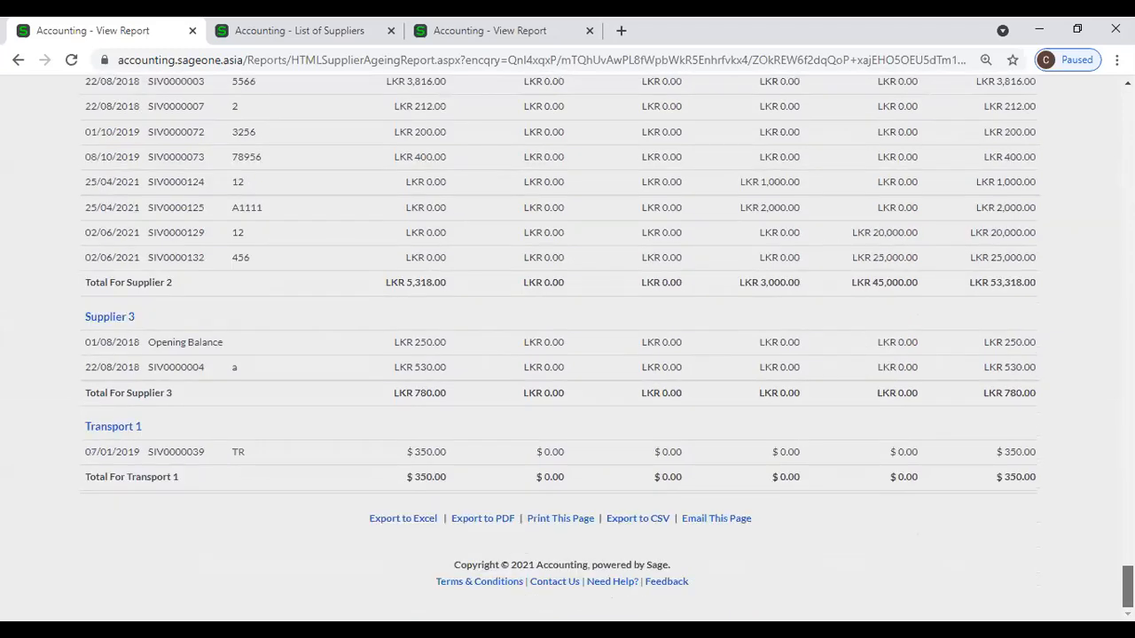
pyautogui.moveTo(1127, 589); pyautogui.dragTo(1127, 263)
pyautogui.click(393, 290)
pyautogui.click(571, 325)
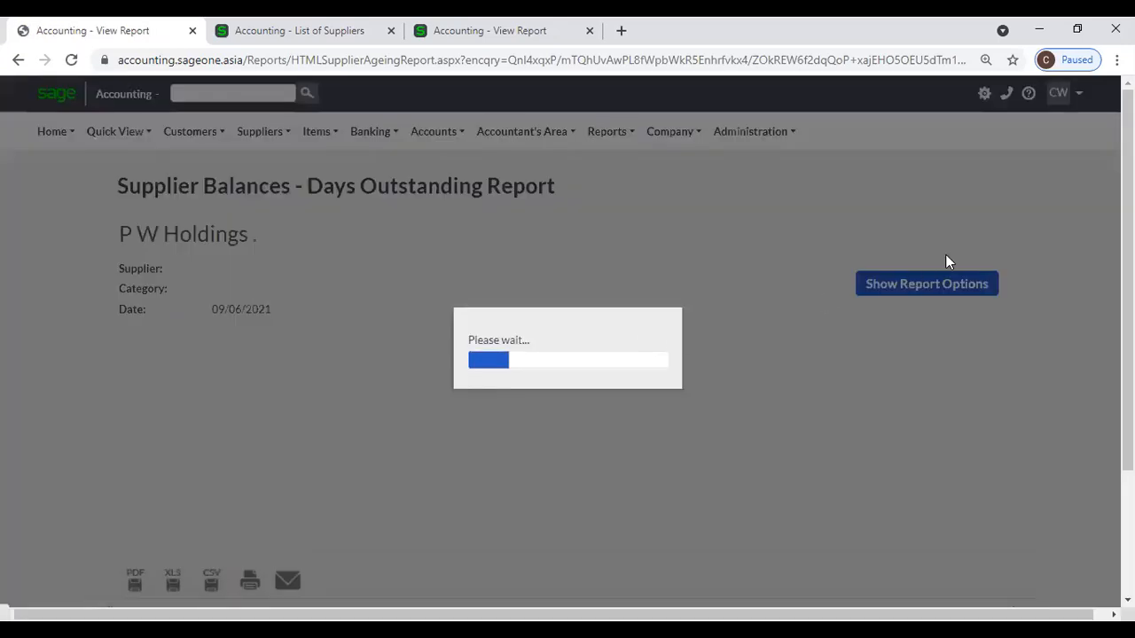
pyautogui.scroll(-2, 942, 271)
pyautogui.scroll(-3, 568, 355)
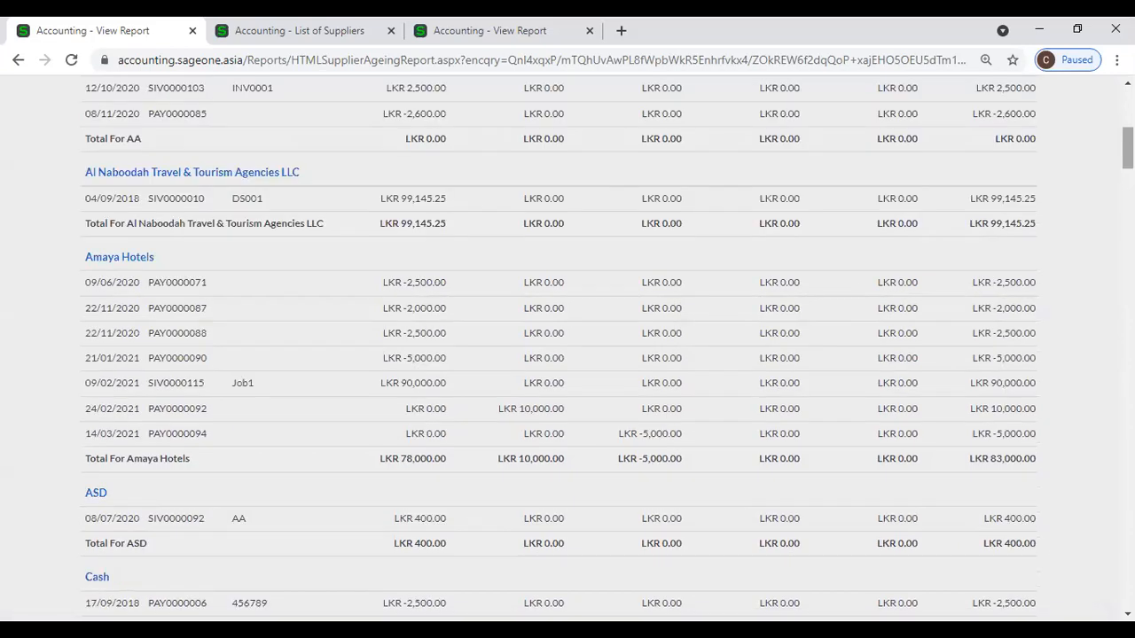
pyautogui.moveTo(1127, 148); pyautogui.dragTo(1127, 587)
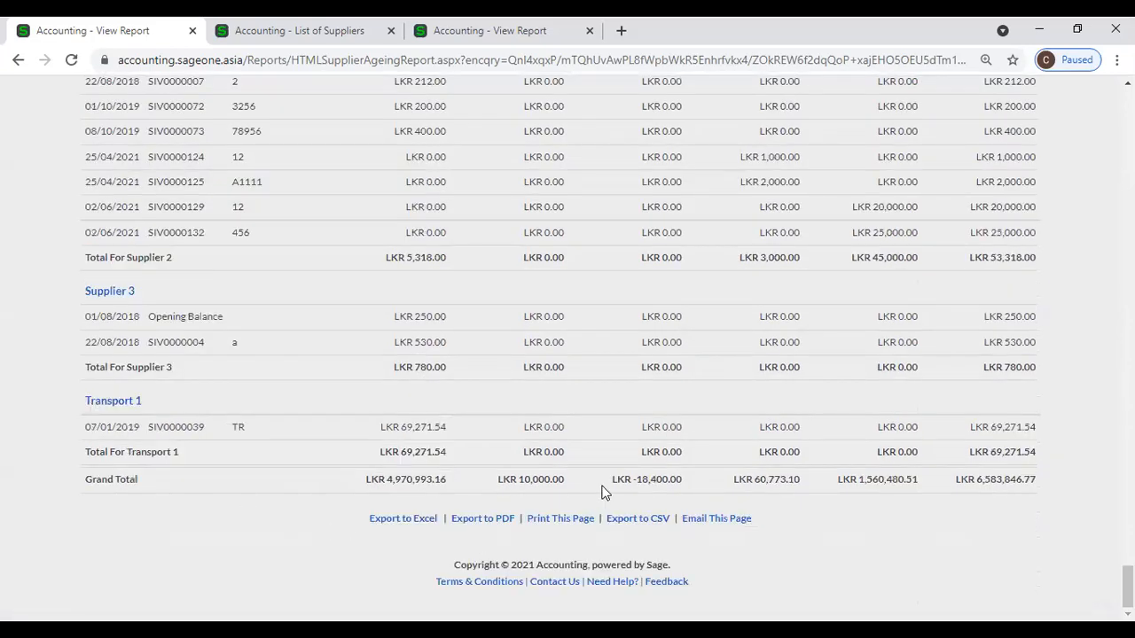
pyautogui.moveTo(1127, 587); pyautogui.dragTo(1127, 108)
pyautogui.click(893, 293)
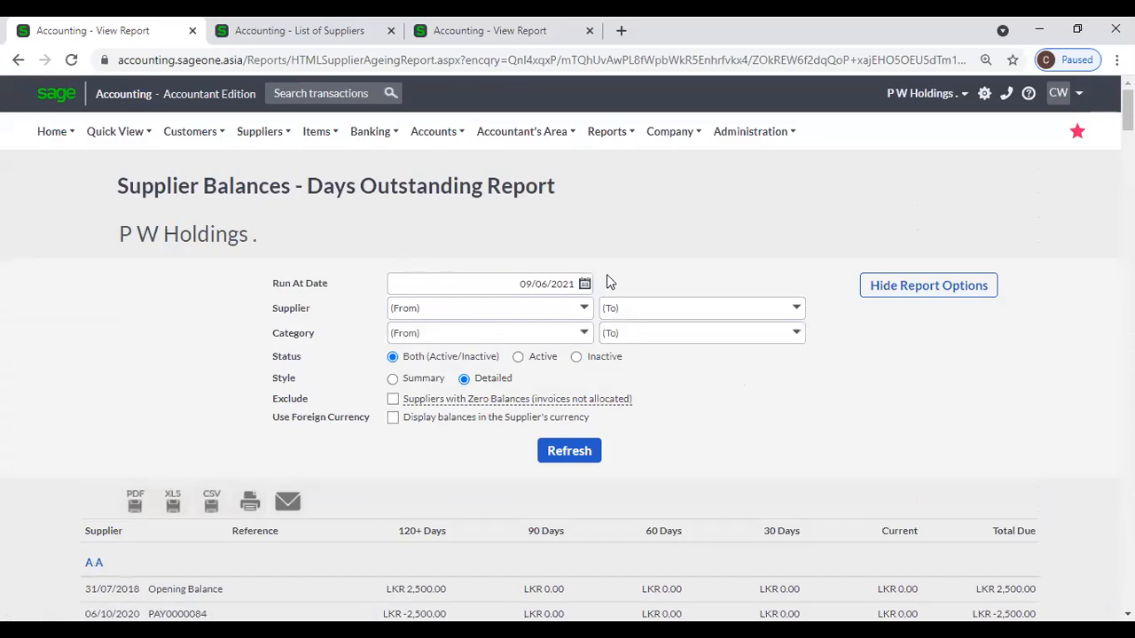
pyautogui.click(585, 284)
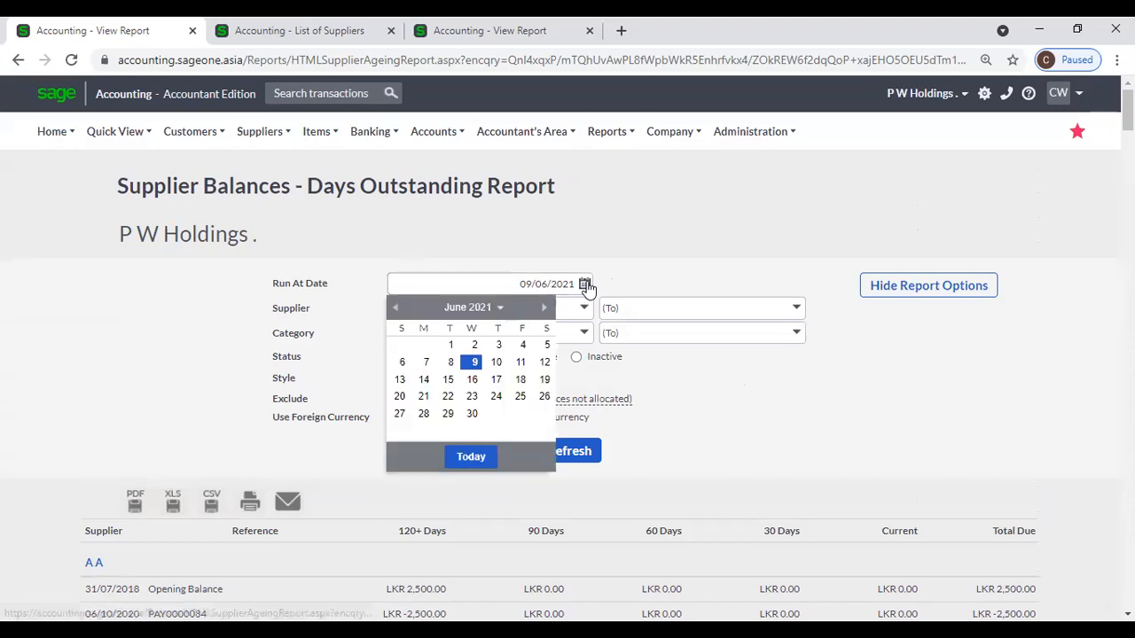
pyautogui.click(476, 245)
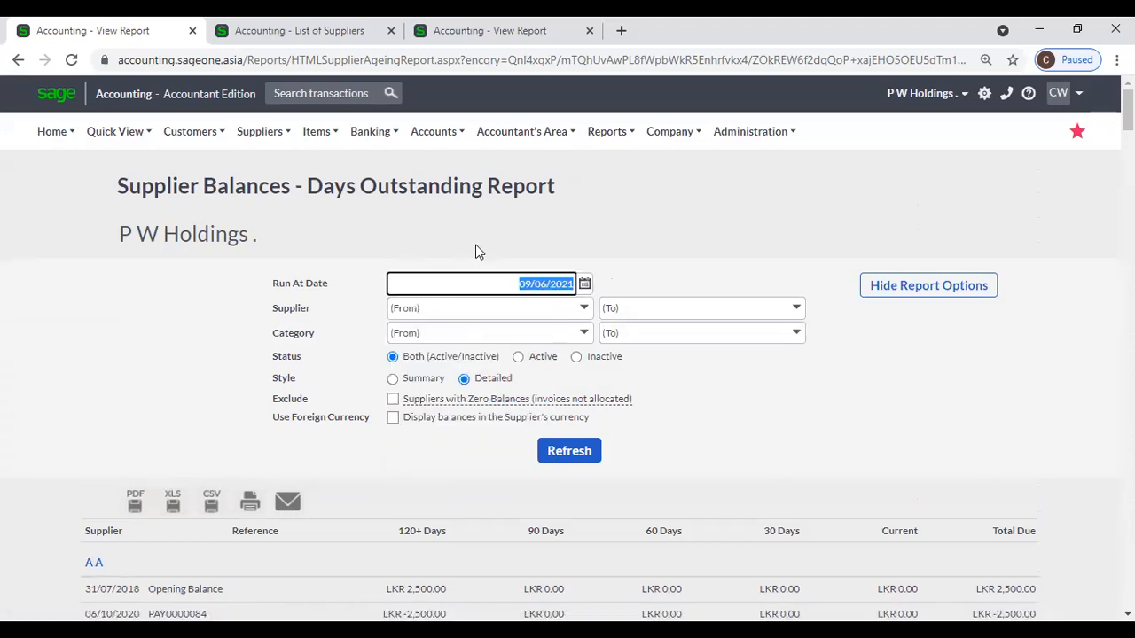
pyautogui.click(585, 310)
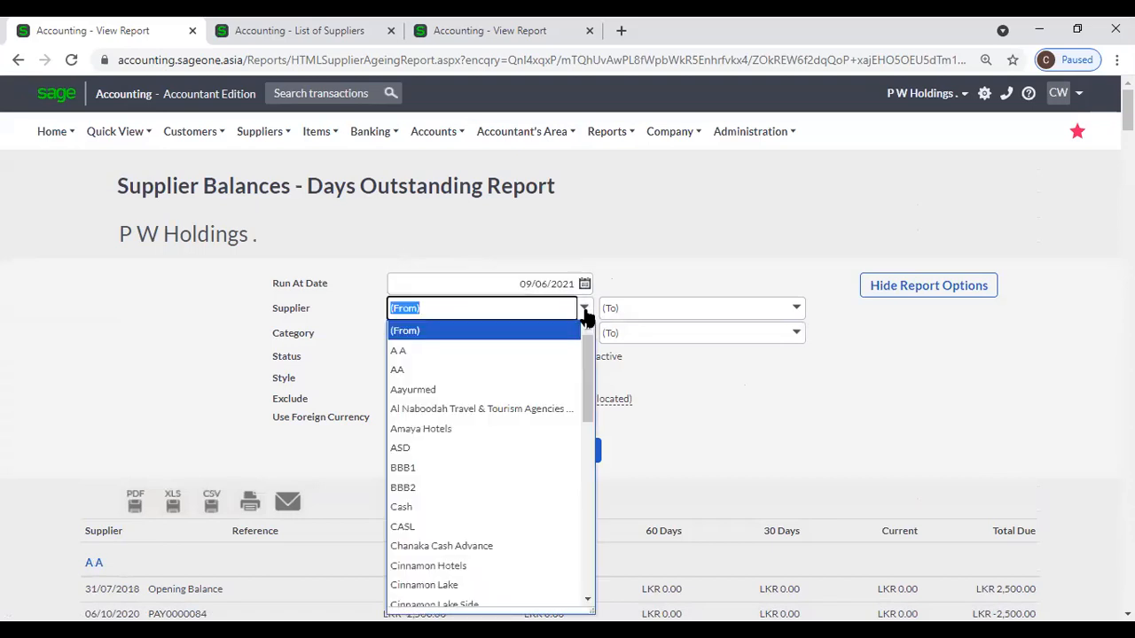
pyautogui.click(641, 271)
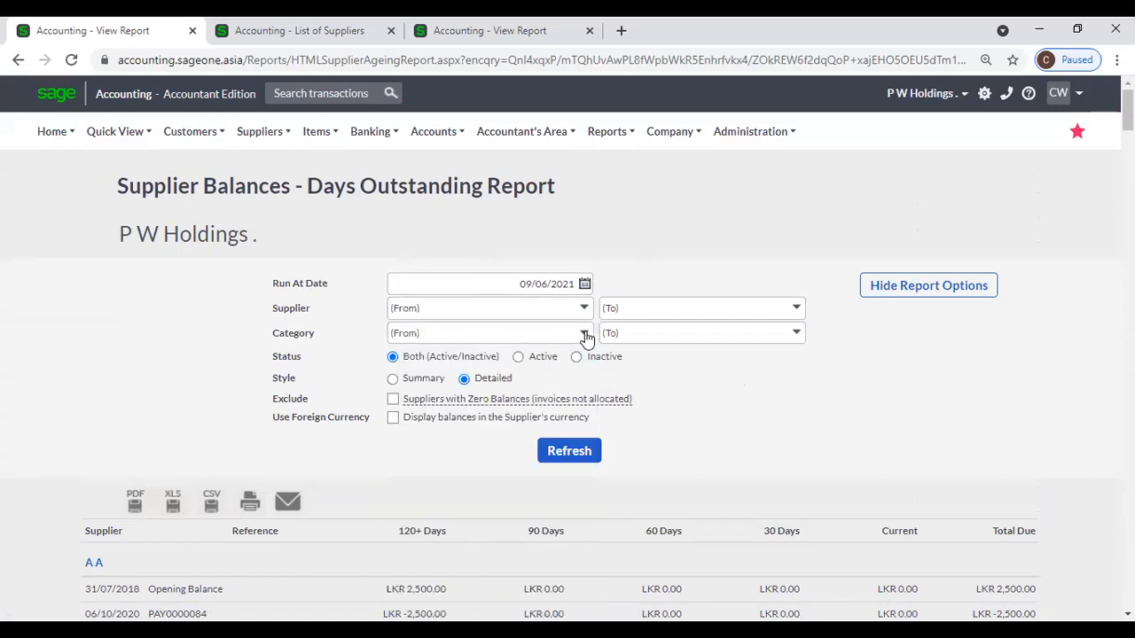
pyautogui.click(583, 334)
pyautogui.click(637, 257)
# Close the List of Suppliers tab and return to the detailed report on the first View Report tab.
pyautogui.click(252, 30)
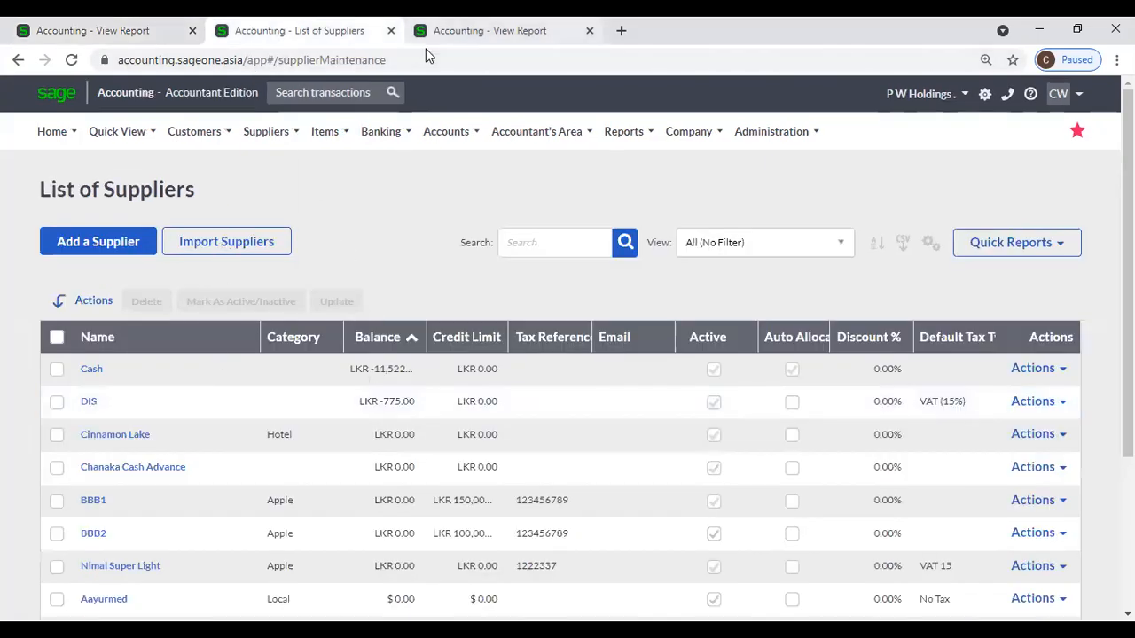
pyautogui.click(391, 30)
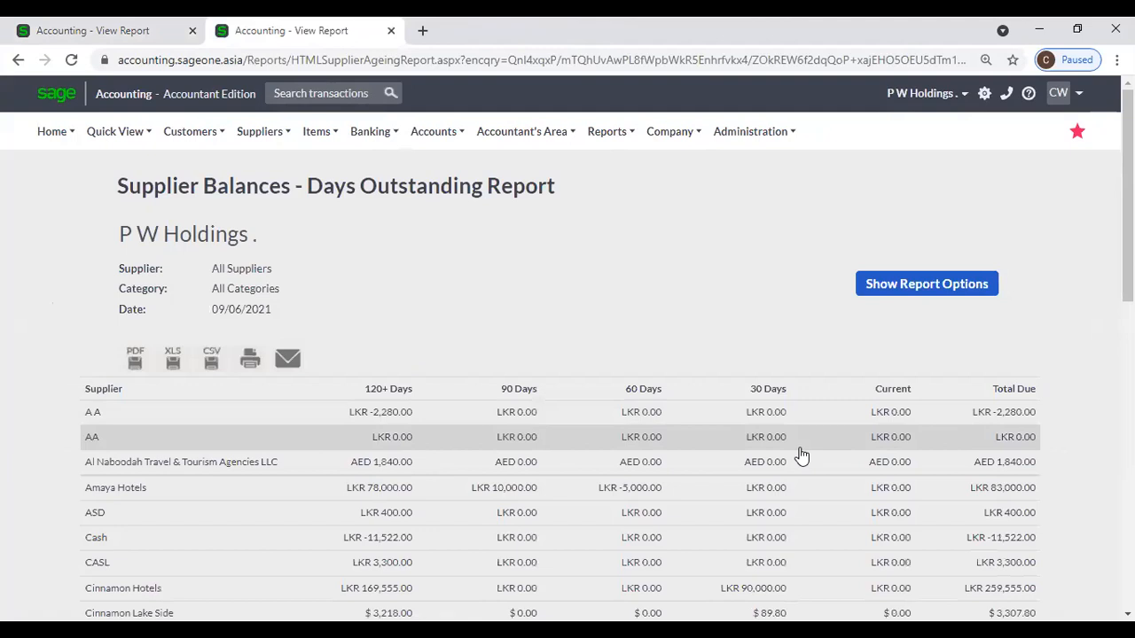
pyautogui.click(128, 30)
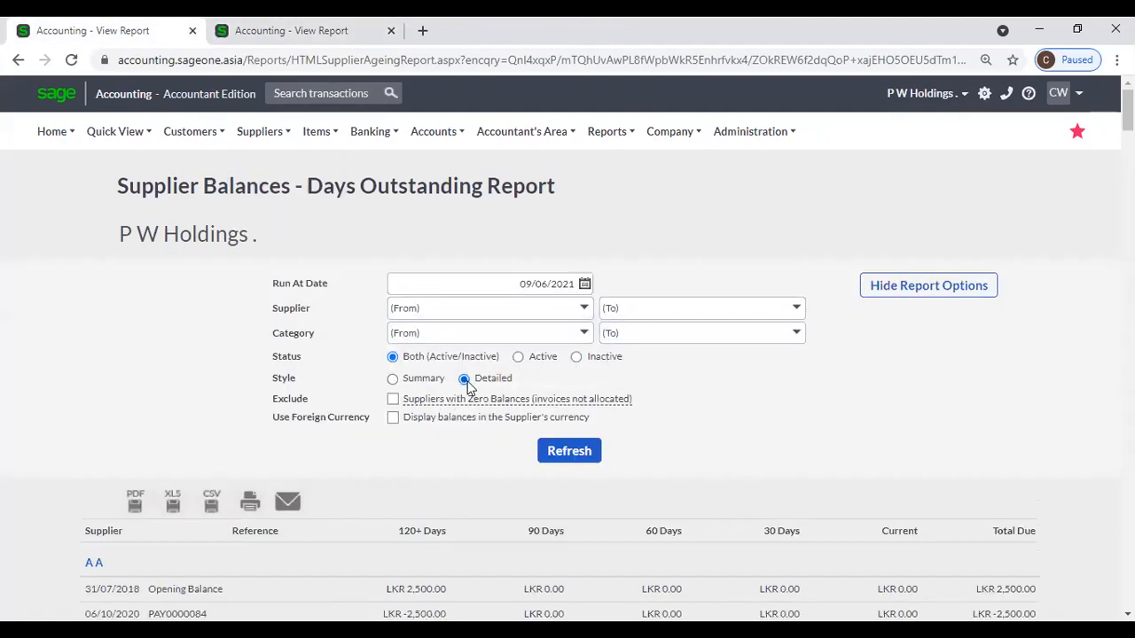
pyautogui.scroll(-1, 472, 481)
pyautogui.scroll(-1, 473, 478)
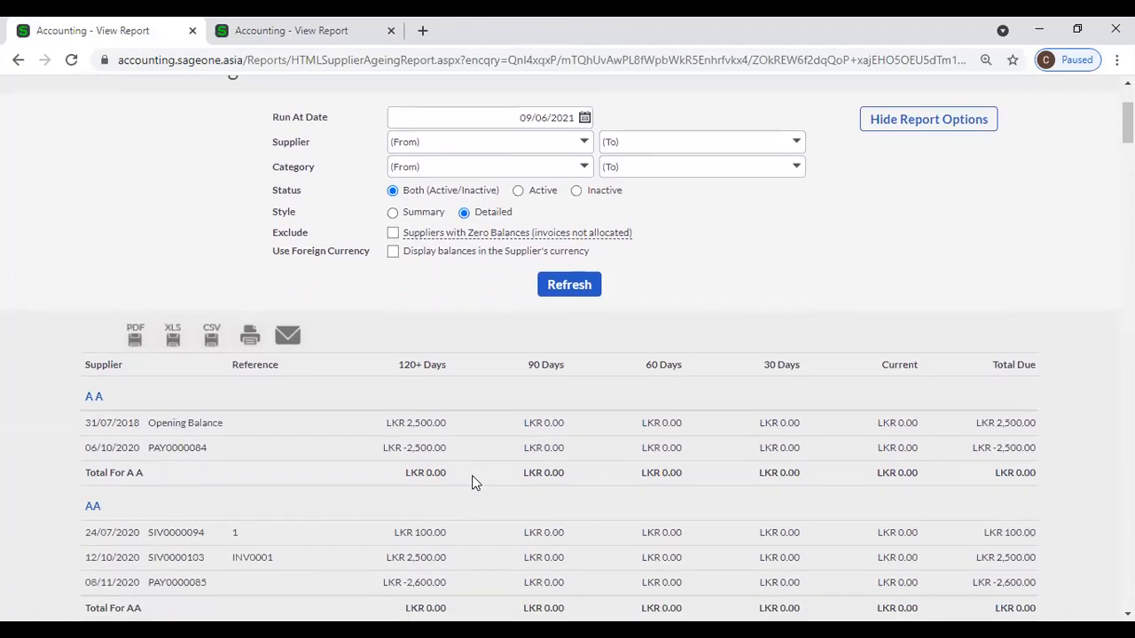
pyautogui.scroll(1, 472, 482)
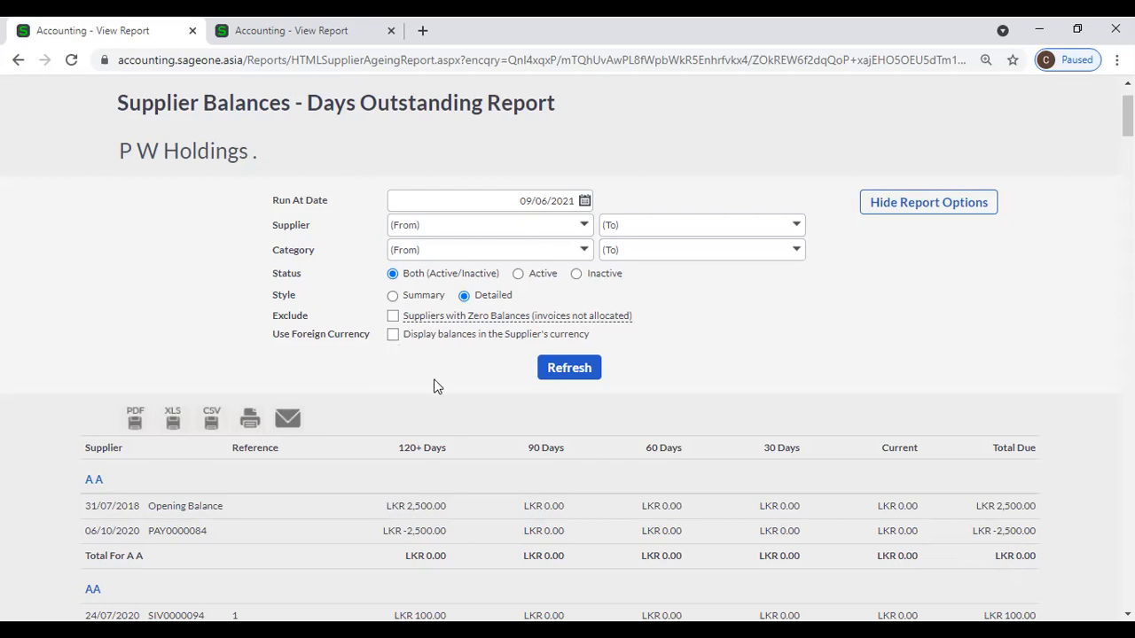
# Scroll through the detailed report to check Transport 1's LKR 69,271.54 and the LKR 6,583,846.77 Grand Total.
pyautogui.scroll(-2, 859, 452)
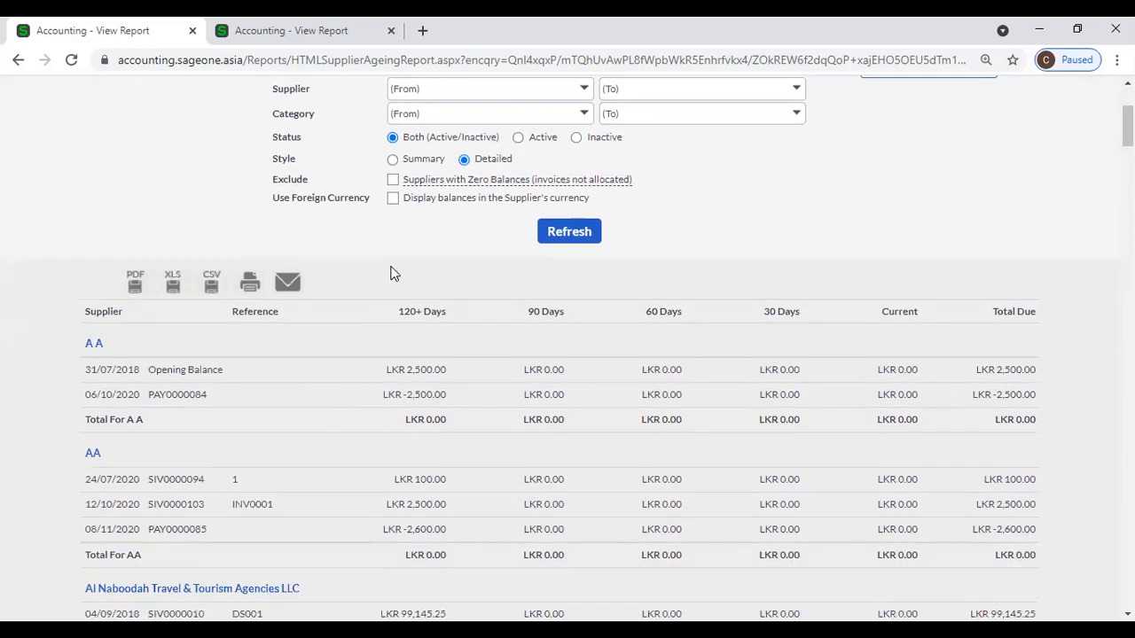
pyautogui.scroll(1, 393, 269)
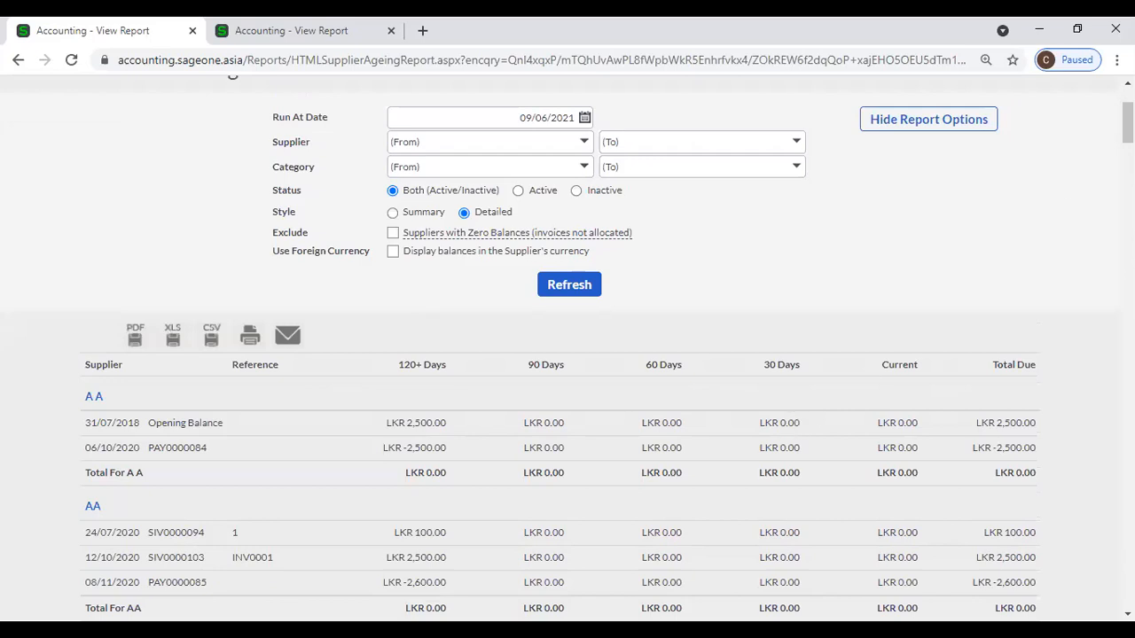
pyautogui.moveTo(1128, 122); pyautogui.dragTo(1128, 291)
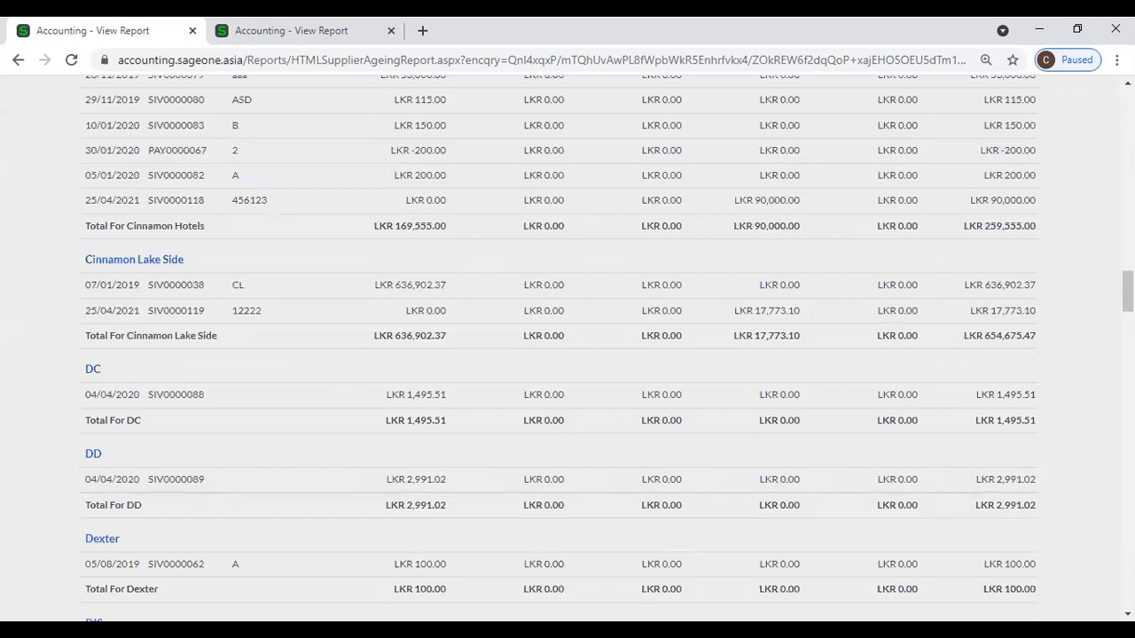
pyautogui.scroll(20, 542, 341)
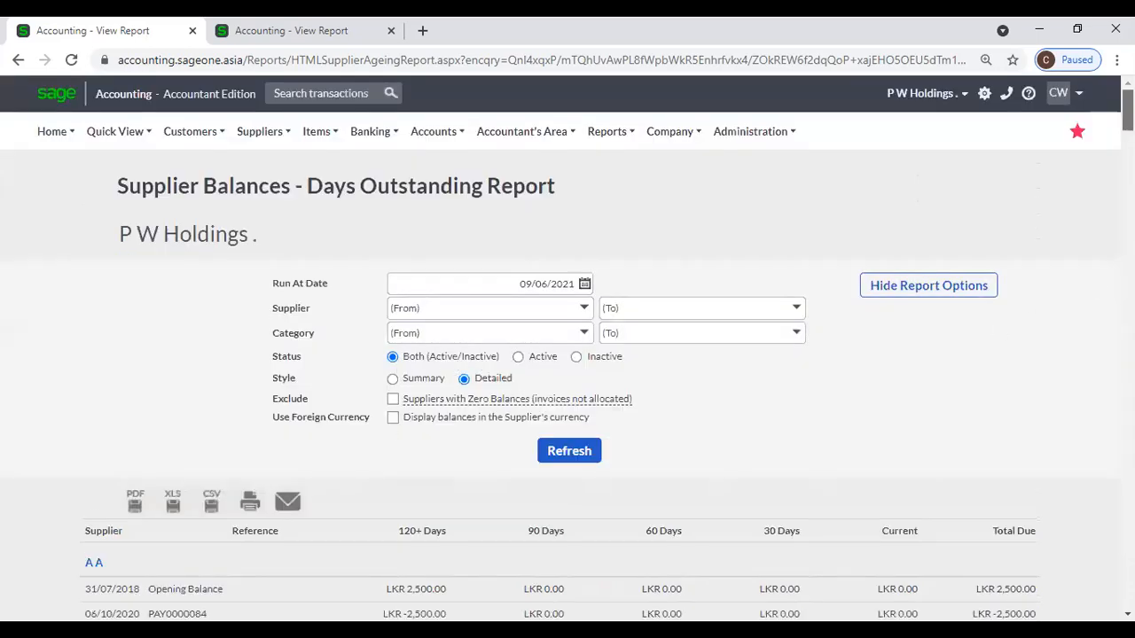
pyautogui.moveTo(1127, 110); pyautogui.dragTo(1127, 587)
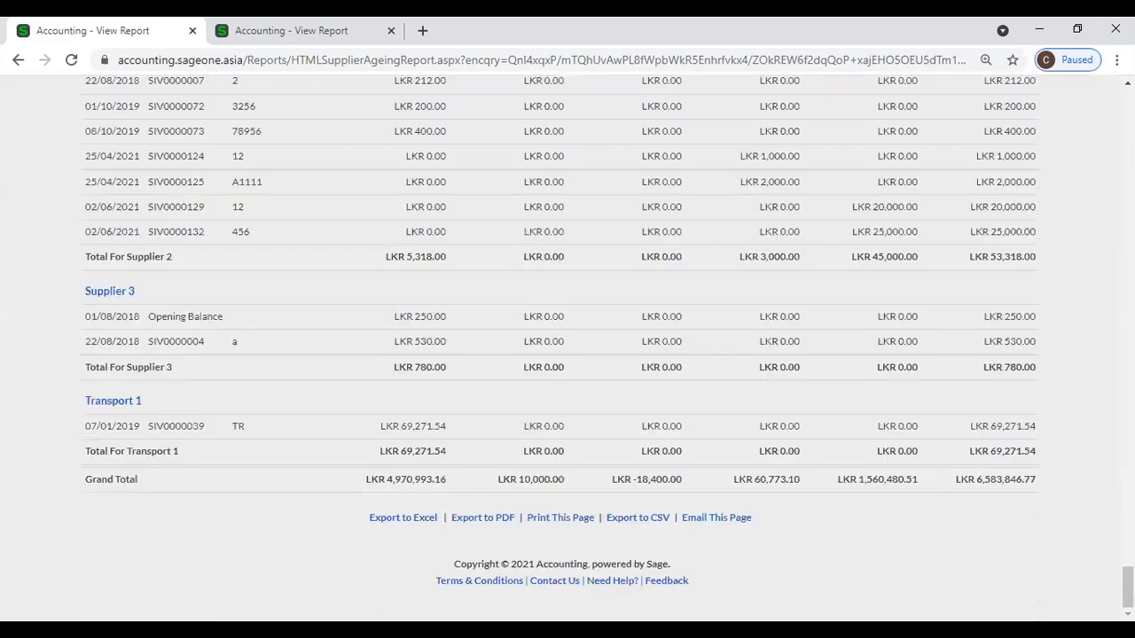
pyautogui.moveTo(1128, 587); pyautogui.dragTo(1127, 129)
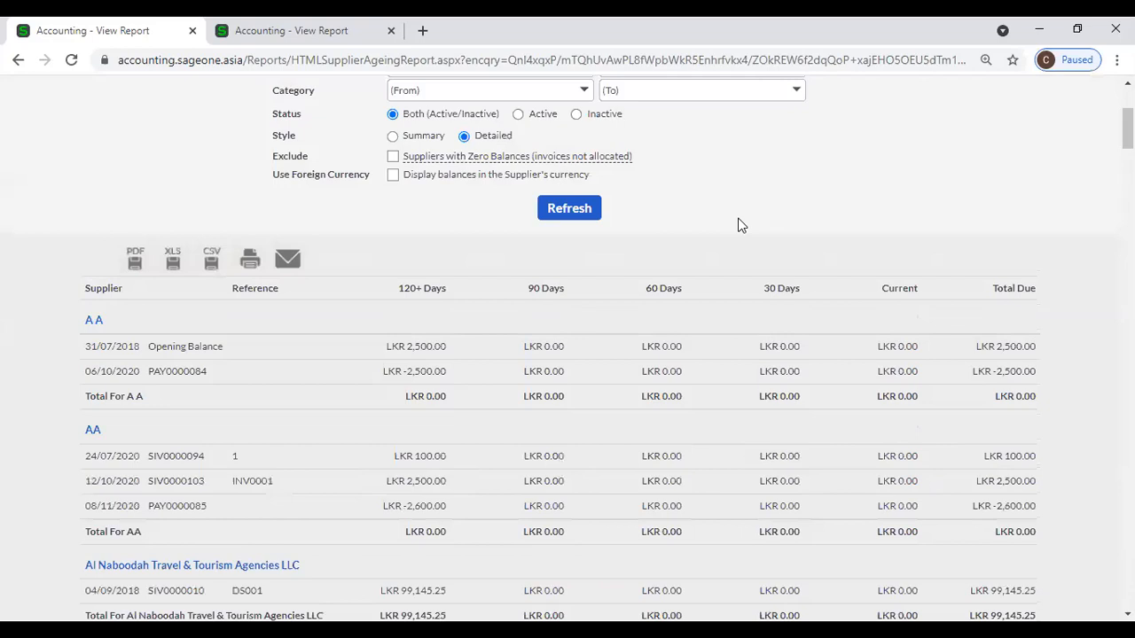
pyautogui.scroll(2, 727, 240)
pyautogui.scroll(1, 285, 148)
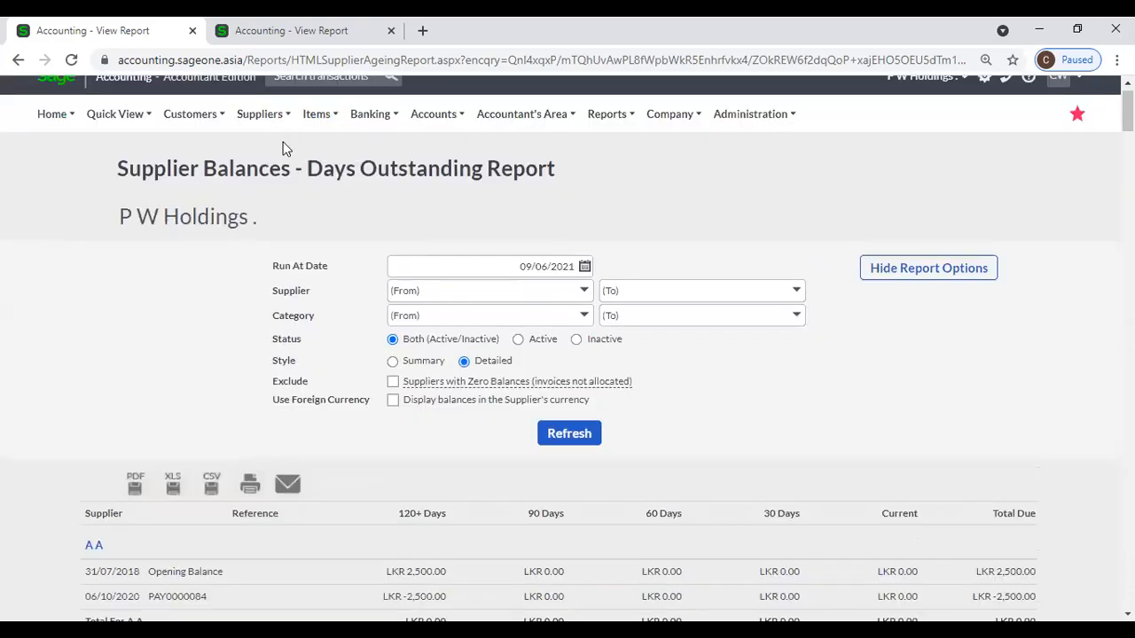
# Bring up the Suppliers reports list from the top navigation menu.
pyautogui.click(261, 131)
pyautogui.moveTo(259, 245)
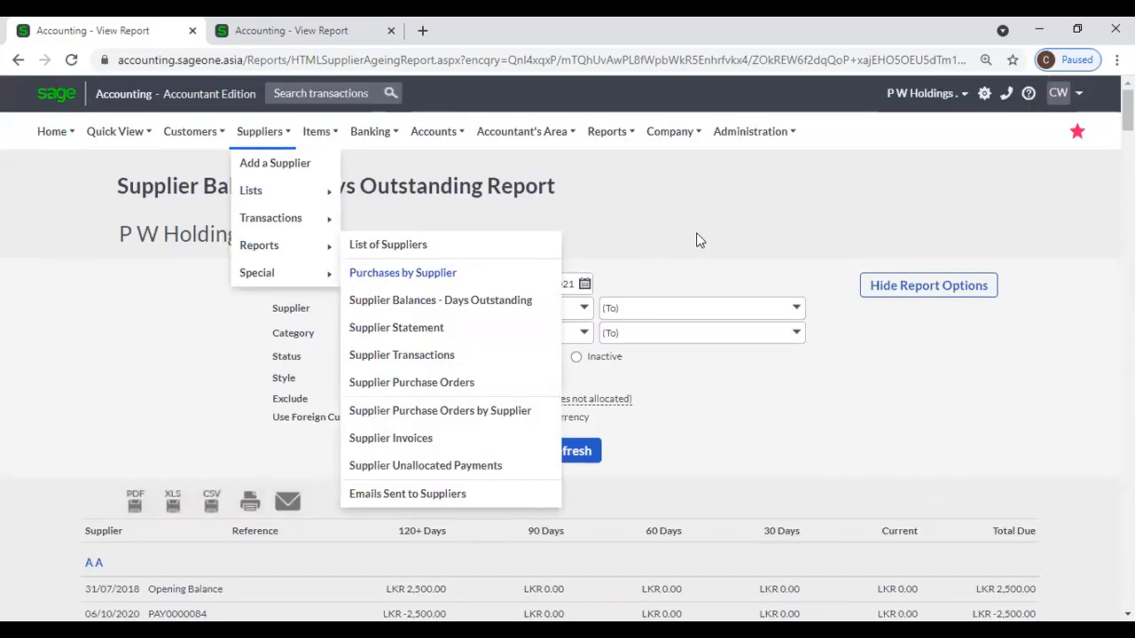
pyautogui.moveTo(255, 142)
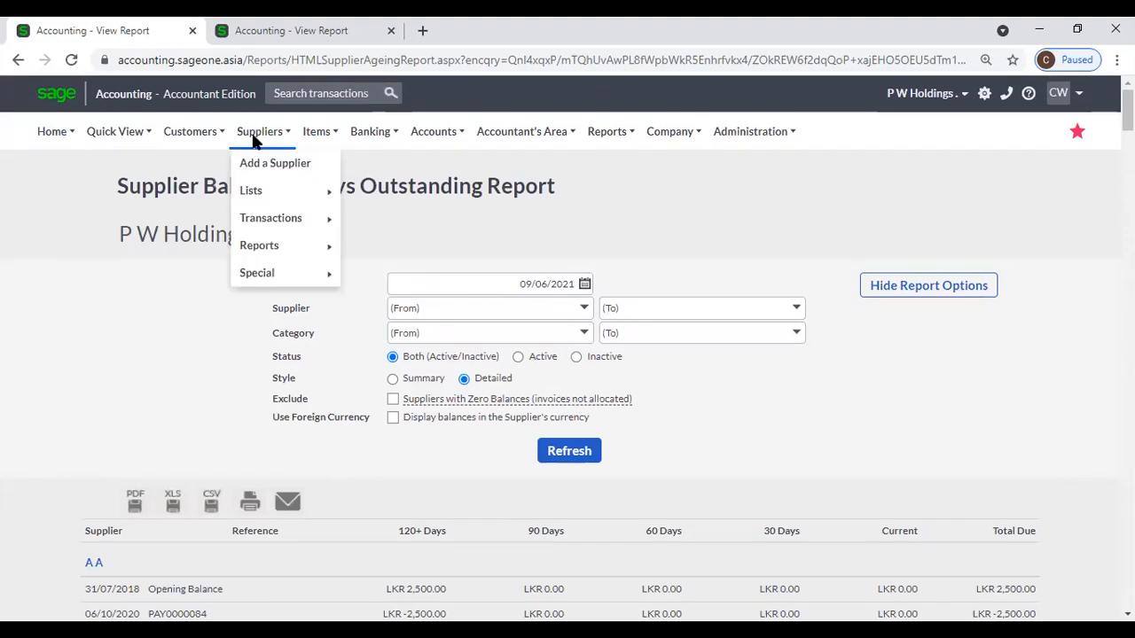
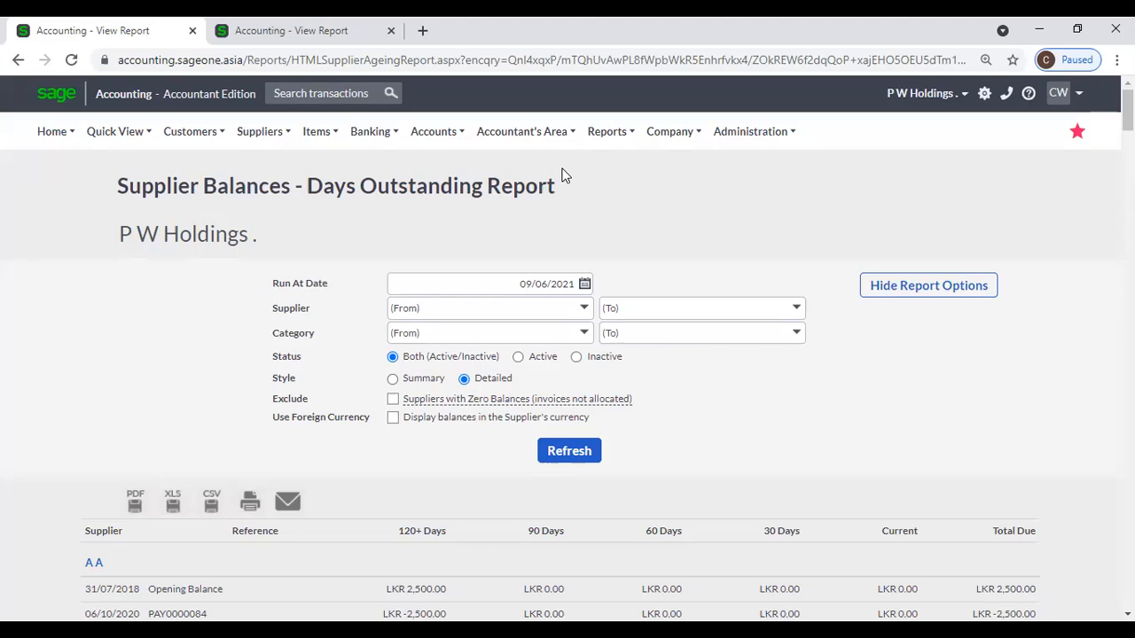
# Close the second report tab and open the Supplier Statement report filters.
pyautogui.click(390, 30)
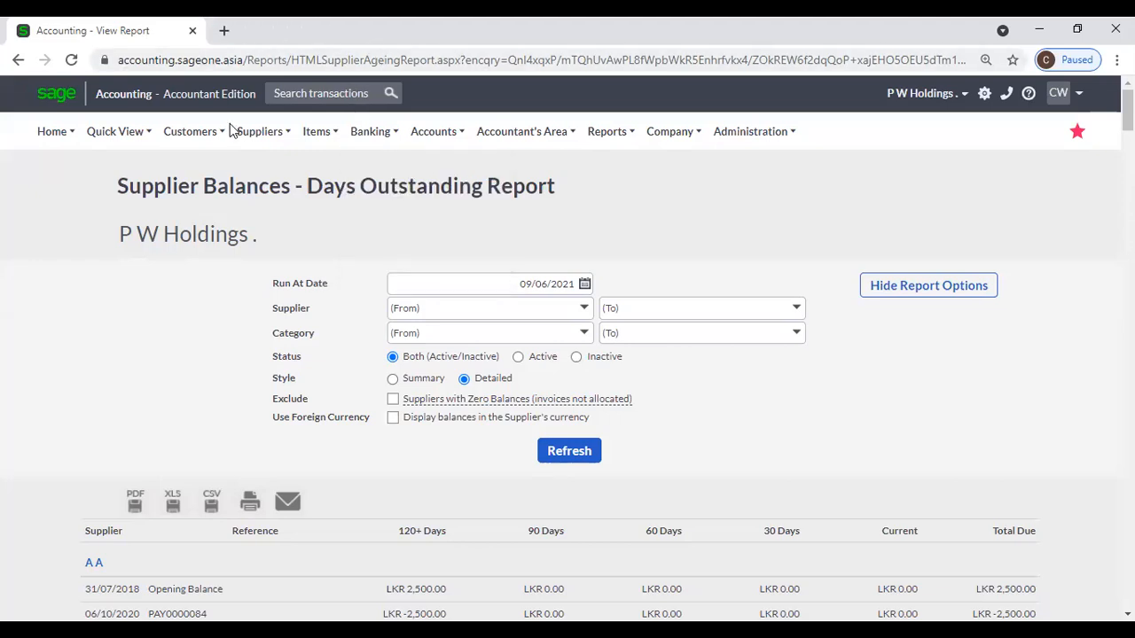
pyautogui.click(259, 131)
pyautogui.moveTo(290, 248)
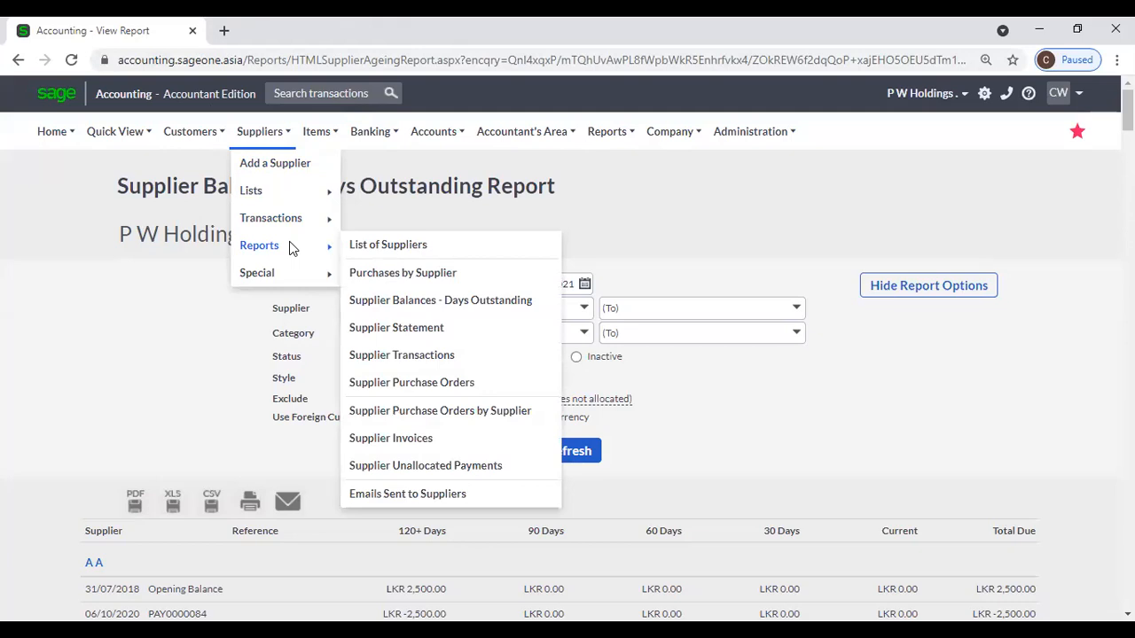
pyautogui.click(417, 328)
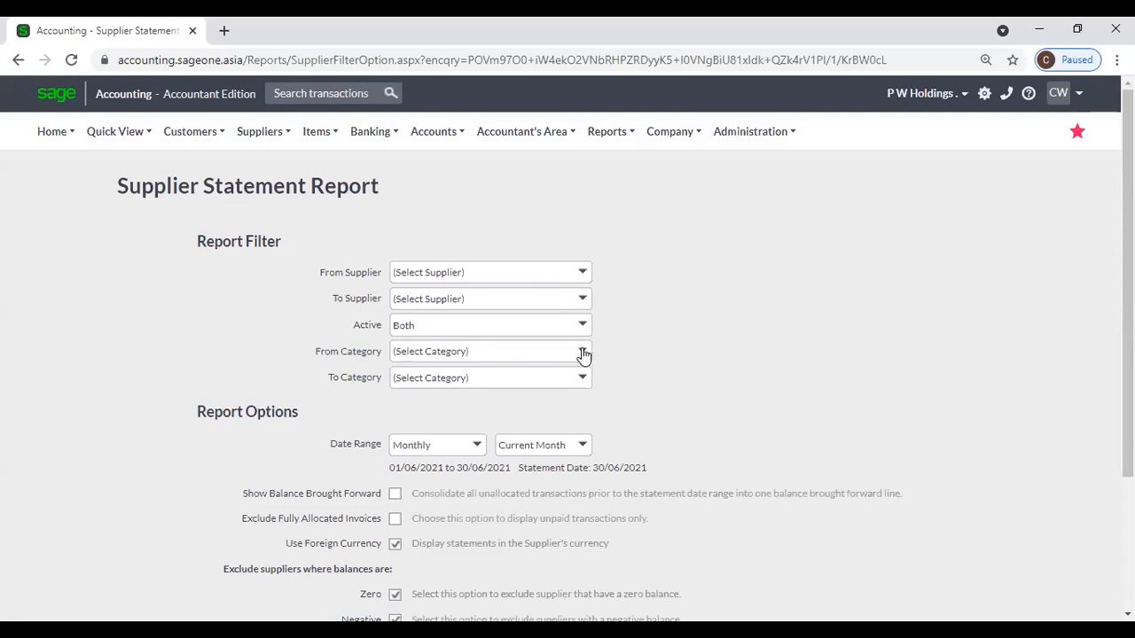
# Run the Supplier Statement for Yearly, Current Year (01/04/2021 to 31/03/2022).
pyautogui.scroll(-2, 596, 346)
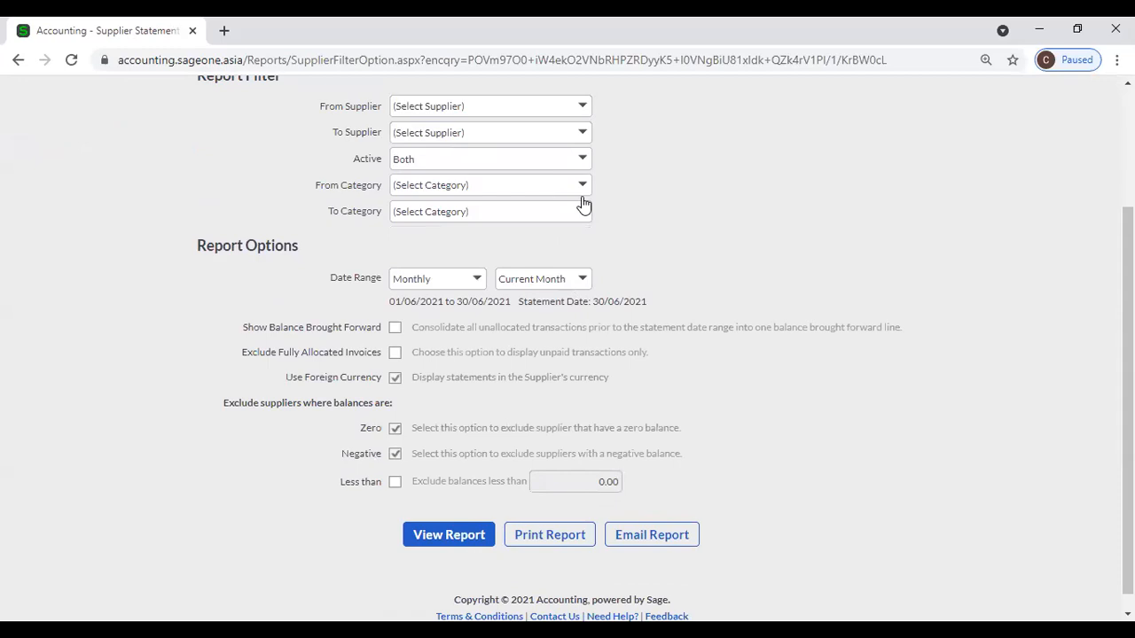
pyautogui.scroll(1, 628, 239)
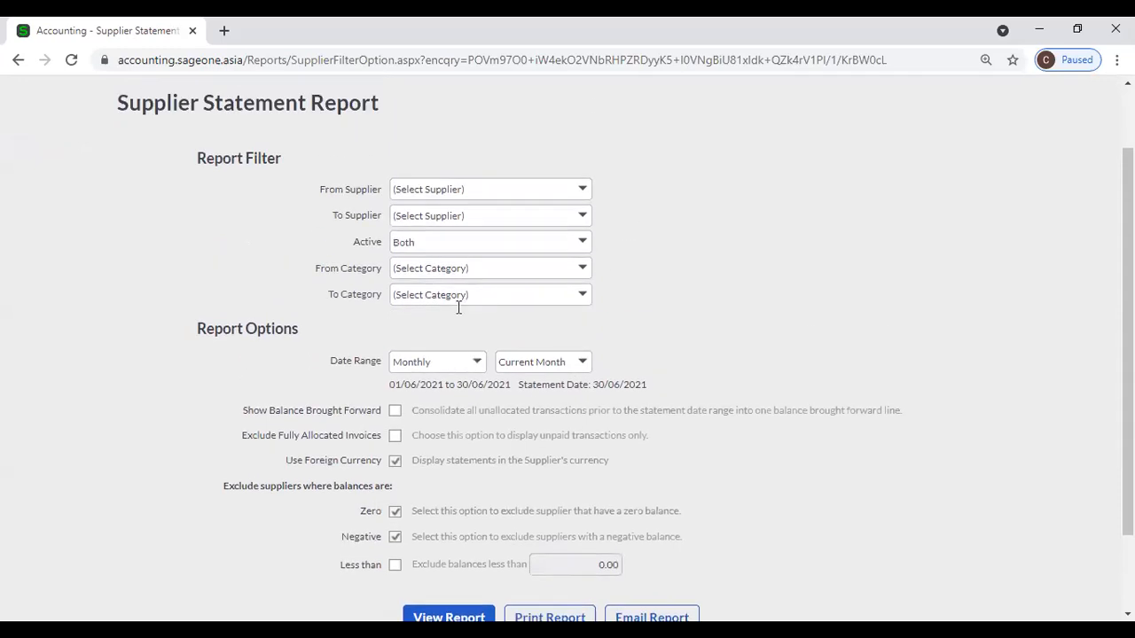
pyautogui.click(479, 363)
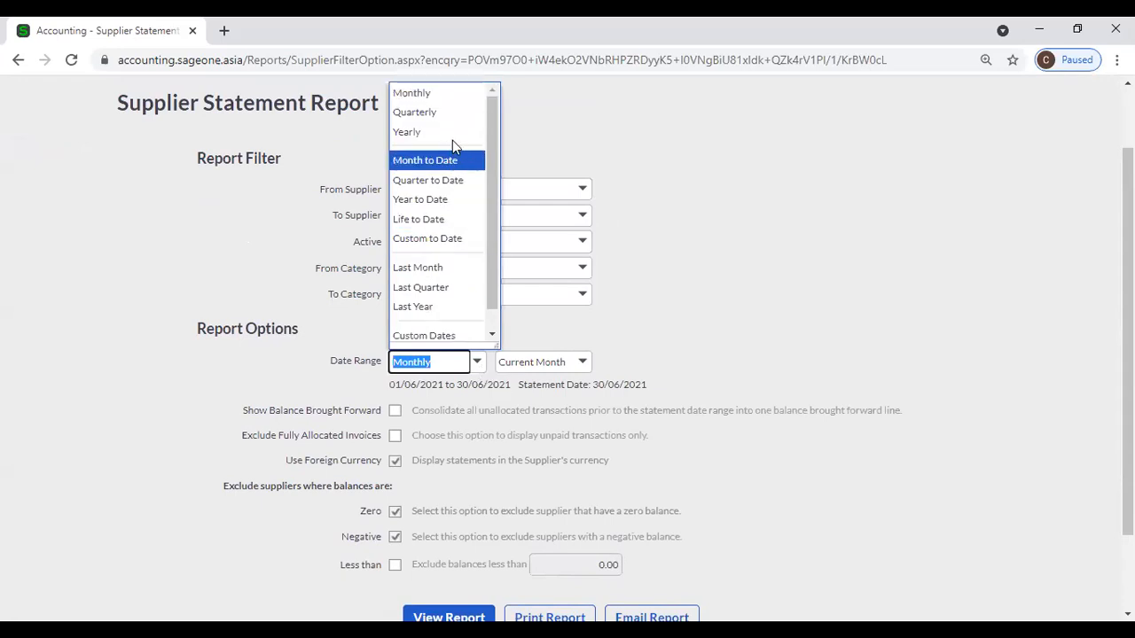
pyautogui.click(728, 254)
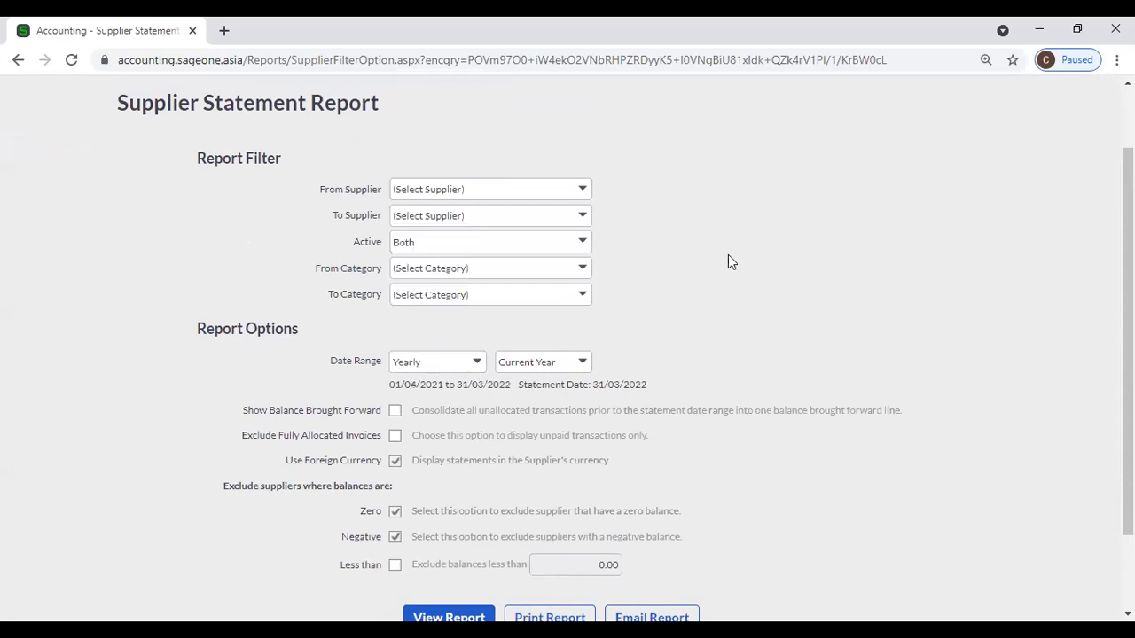
pyautogui.scroll(-2, 683, 293)
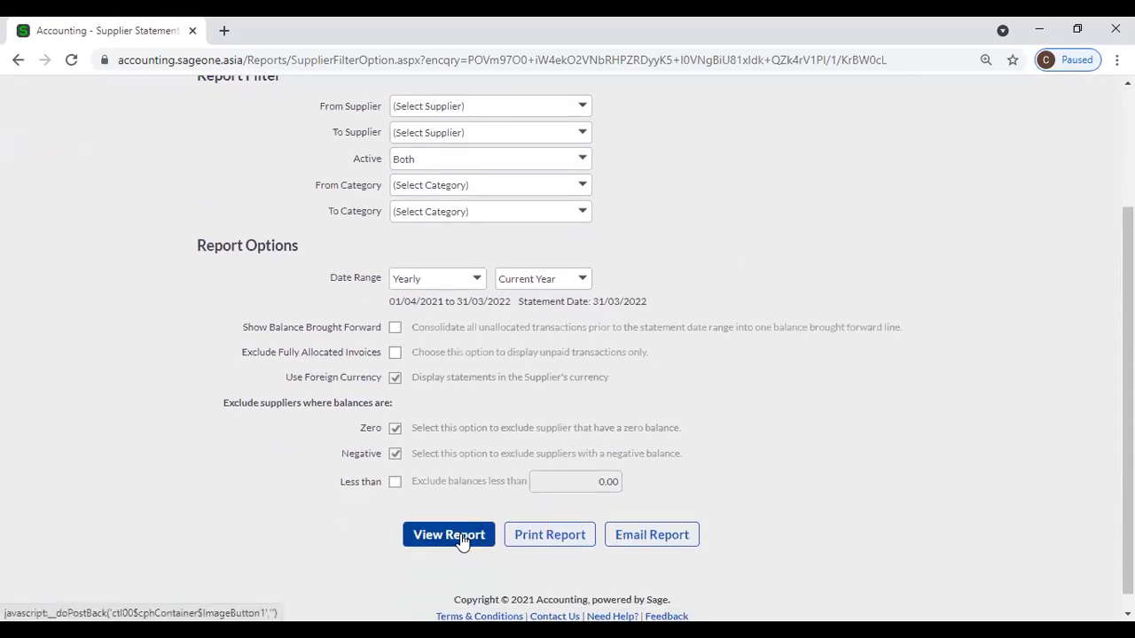
pyautogui.click(462, 543)
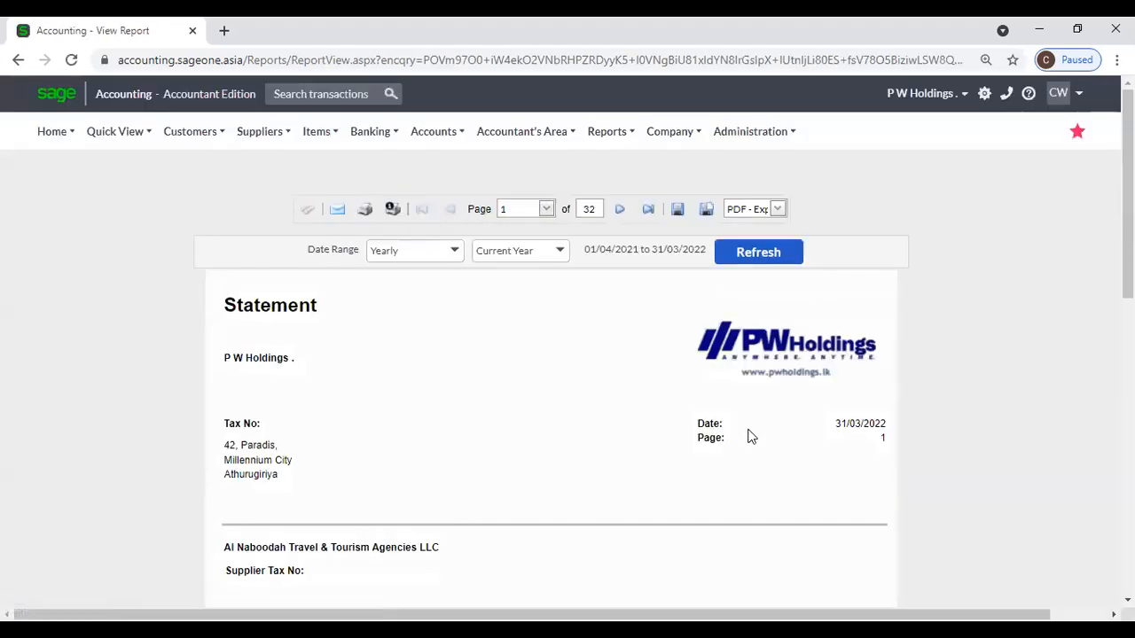
# Scroll through the statement, checking the AED 1,840.00 invoice sitting in the 120+ Days bucket.
pyautogui.scroll(-2, 748, 436)
pyautogui.scroll(1, 743, 436)
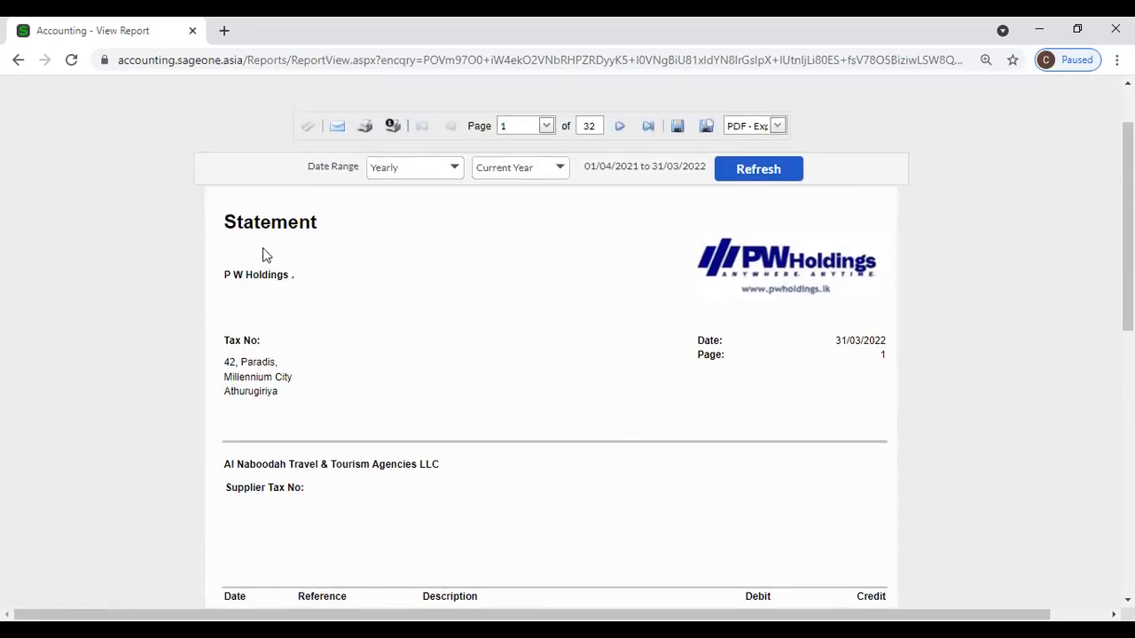
pyautogui.scroll(-1, 259, 399)
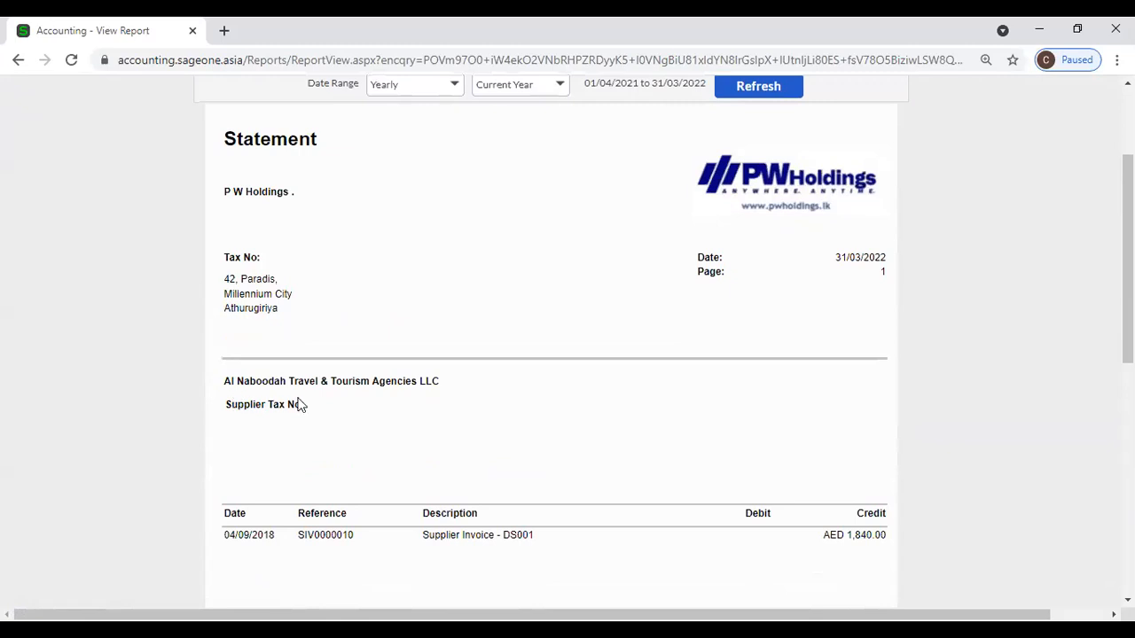
pyautogui.scroll(-2, 368, 416)
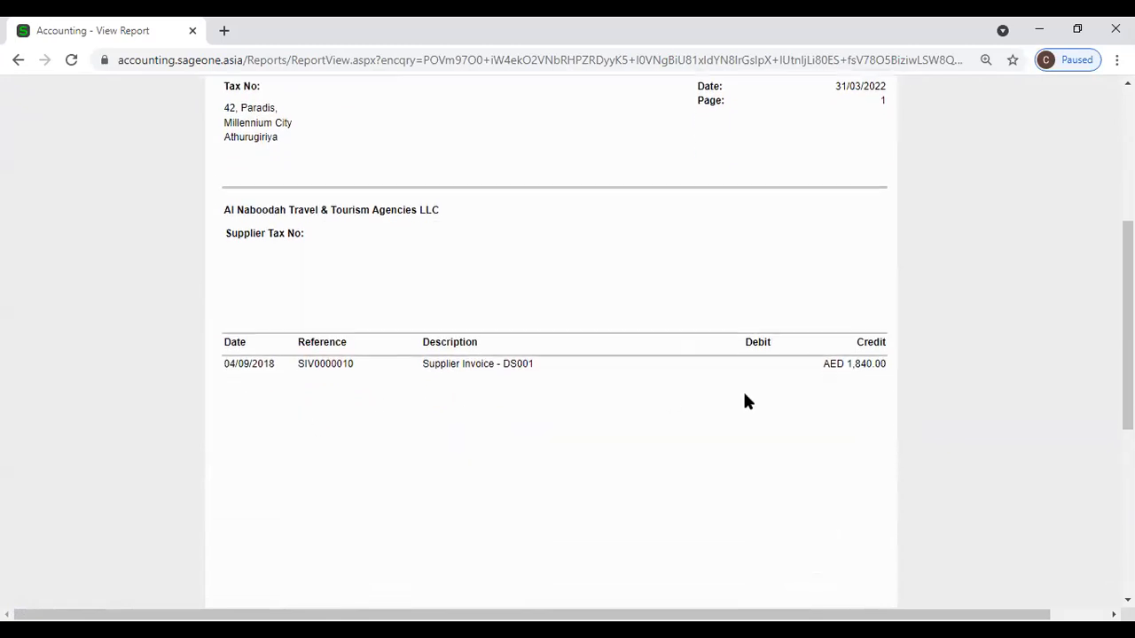
pyautogui.scroll(-5, 744, 396)
pyautogui.scroll(6, 745, 396)
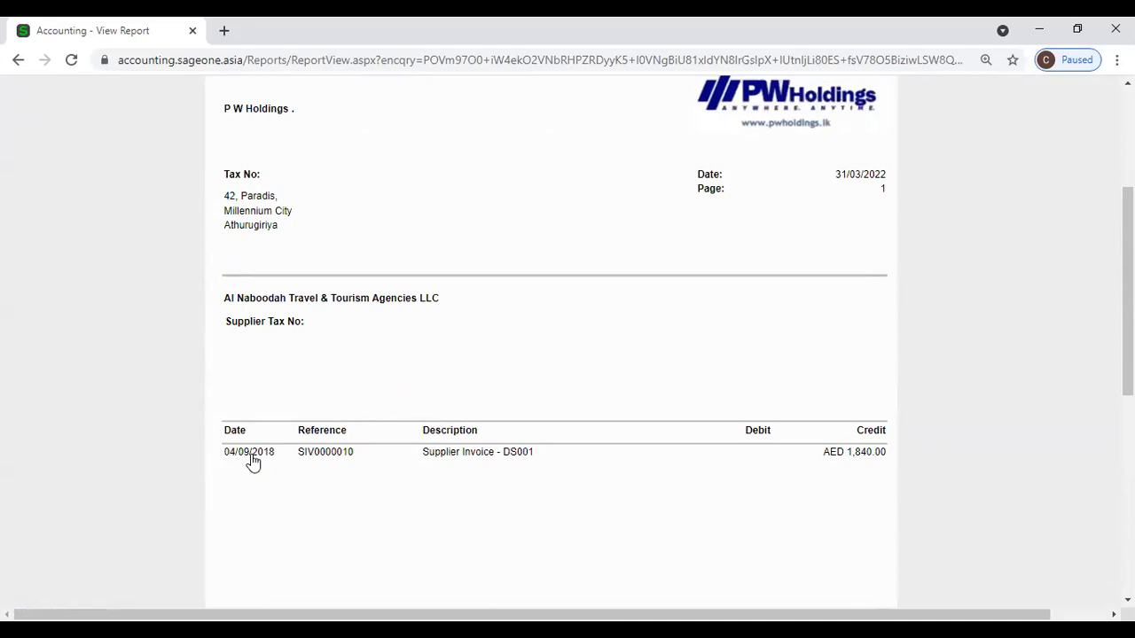
pyautogui.scroll(1, 251, 461)
pyautogui.scroll(-2, 251, 461)
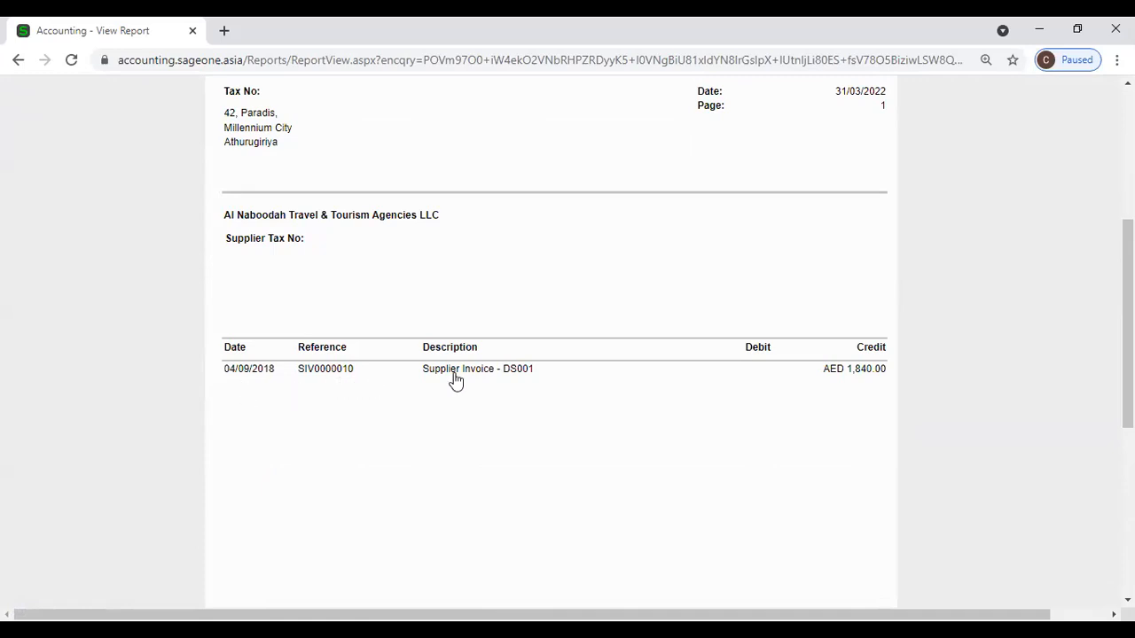
pyautogui.scroll(-5, 866, 370)
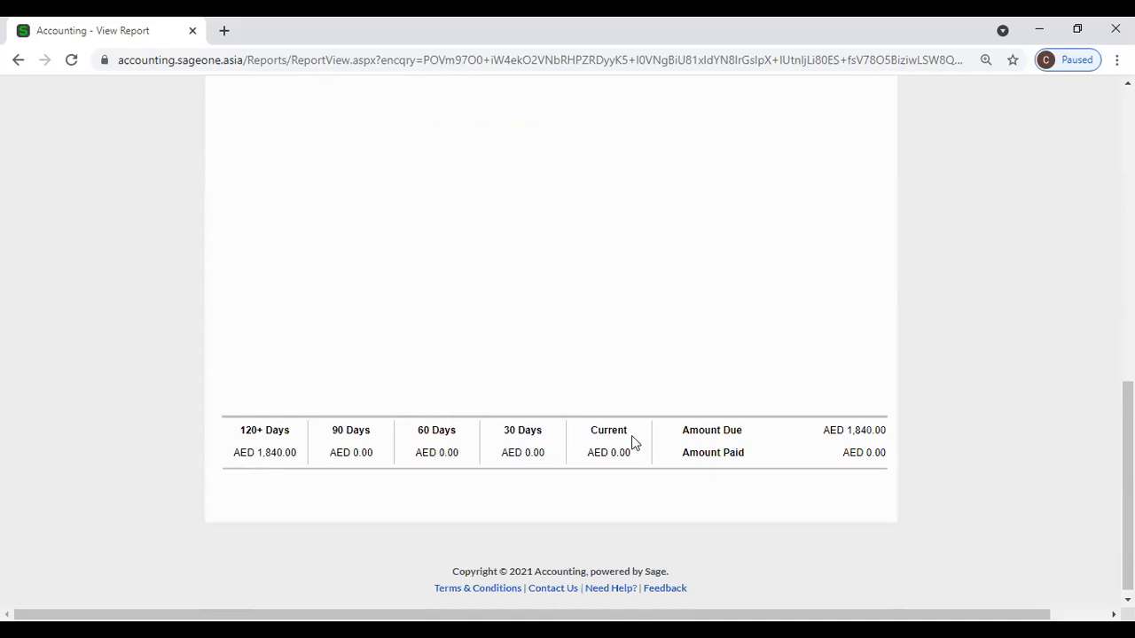
pyautogui.scroll(10, 671, 400)
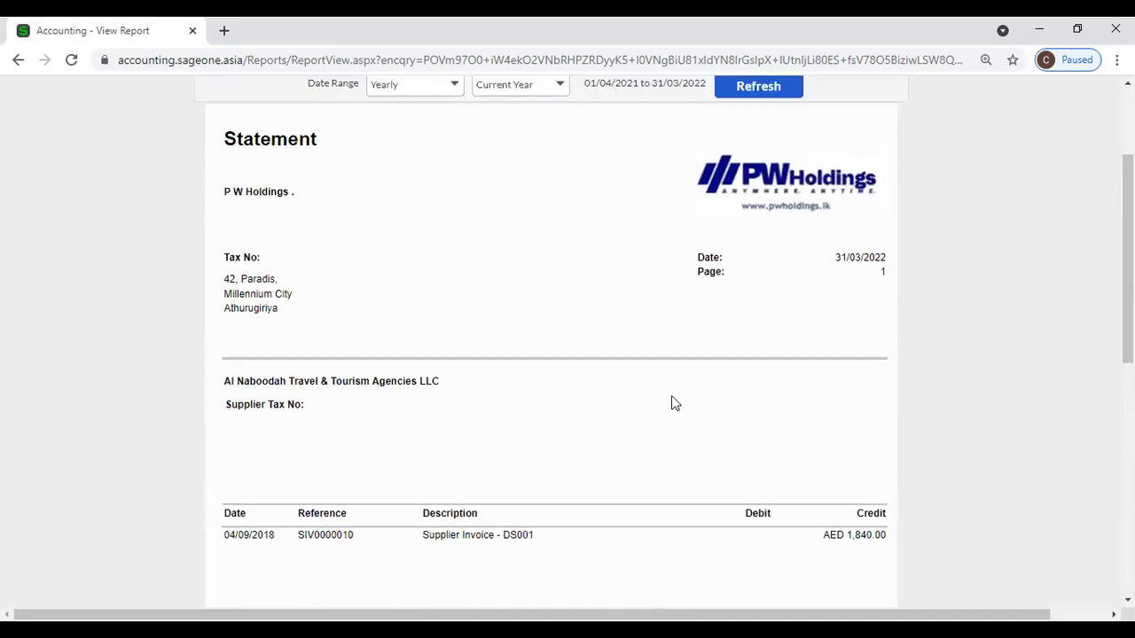
pyautogui.click(260, 131)
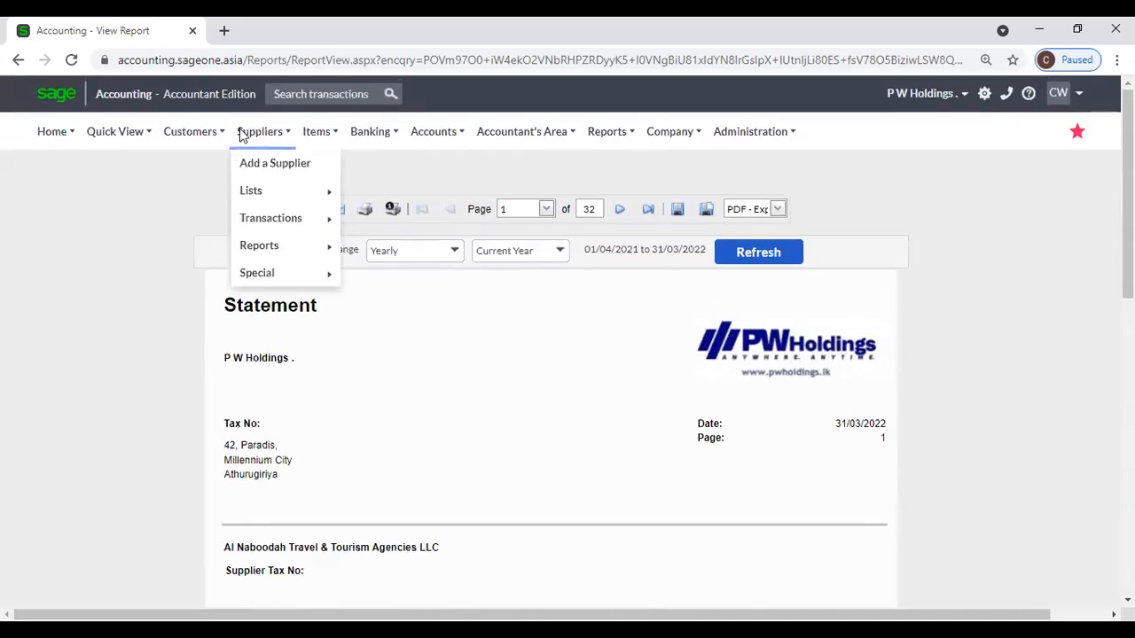
# Reopen the Supplier Statement filters and set the date range to Yearly.
pyautogui.moveTo(261, 220)
pyautogui.moveTo(265, 251)
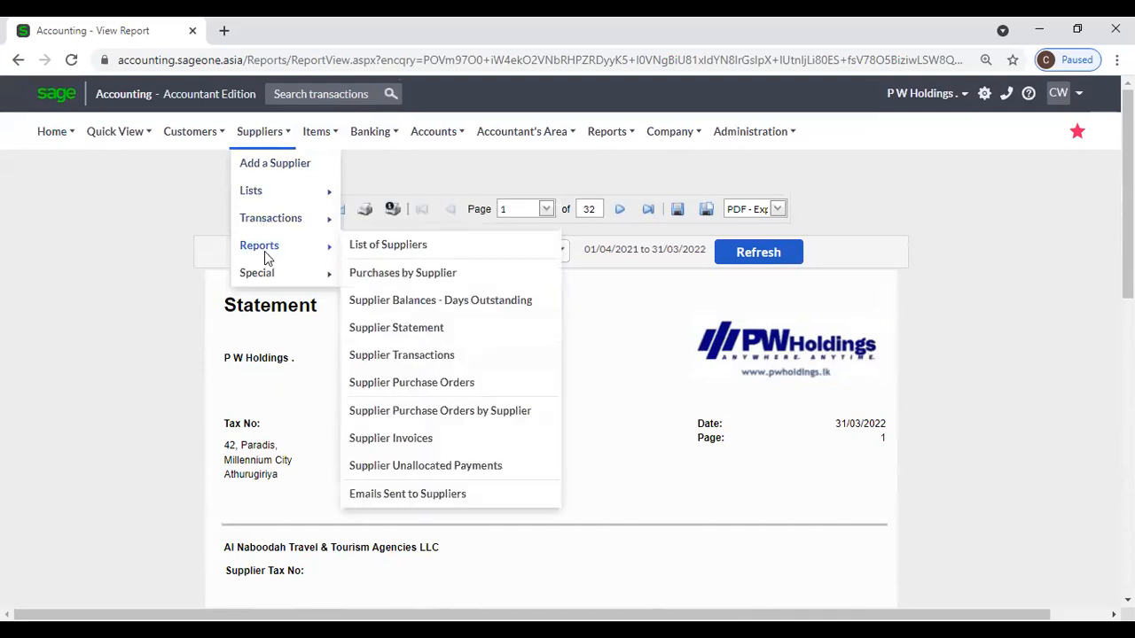
pyautogui.click(390, 328)
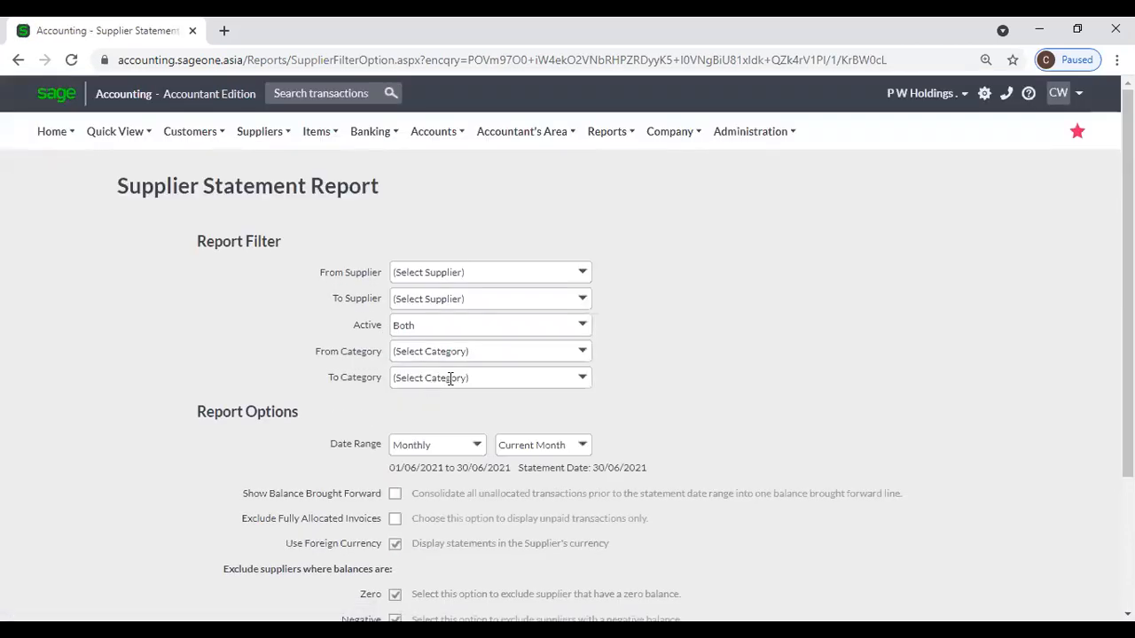
pyautogui.click(469, 446)
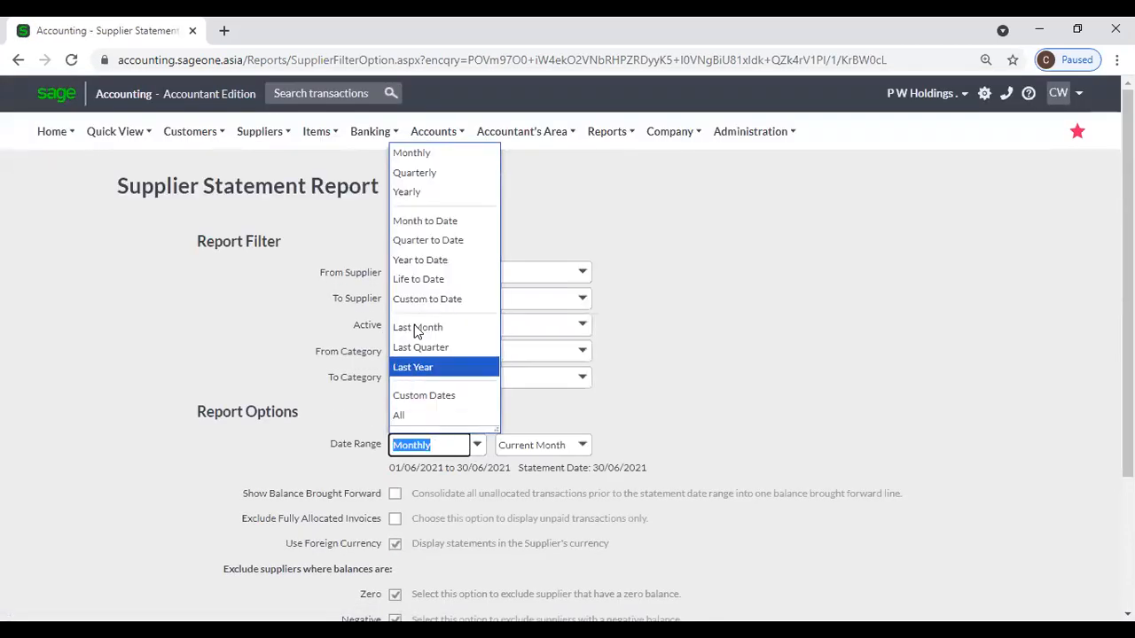
pyautogui.click(415, 193)
# Choose P W Holdings as the From Supplier and run the current-year statement.
pyautogui.click(590, 271)
pyautogui.write('p')
pyautogui.click(580, 290)
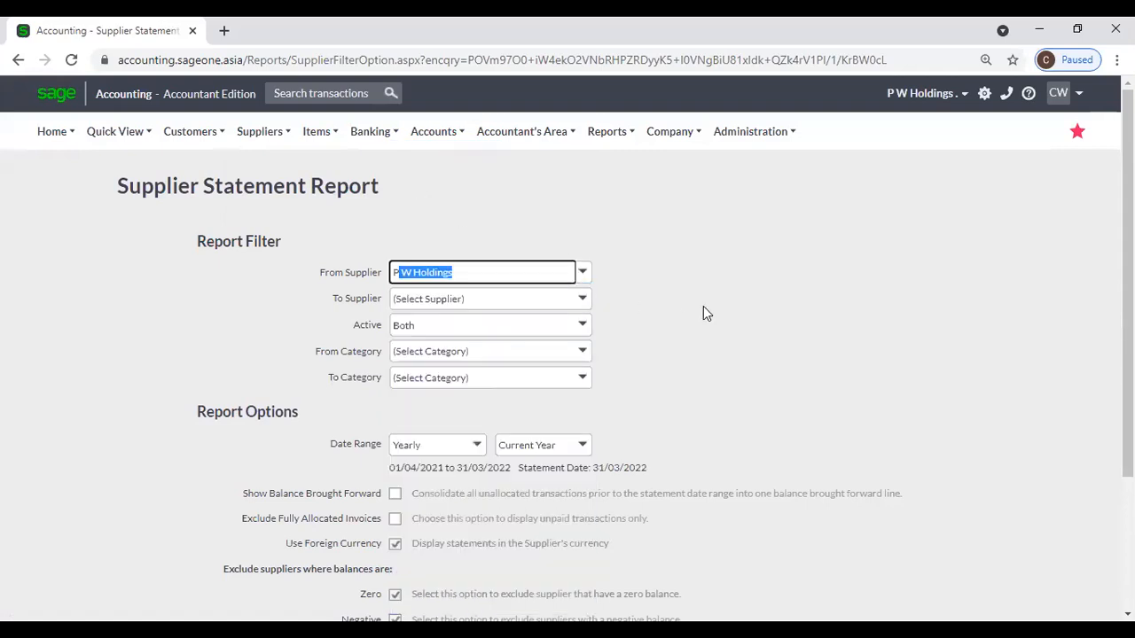
pyautogui.click(700, 309)
pyautogui.scroll(-1, 700, 310)
pyautogui.scroll(-2, 700, 313)
pyautogui.click(450, 516)
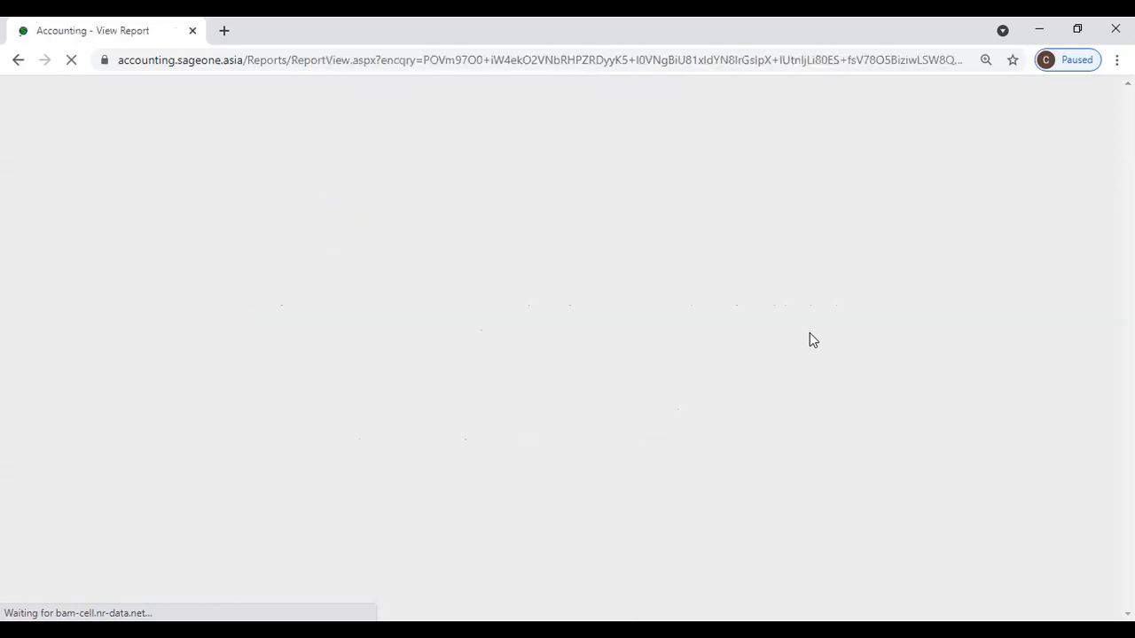
pyautogui.scroll(-2, 809, 334)
pyautogui.scroll(-7, 811, 339)
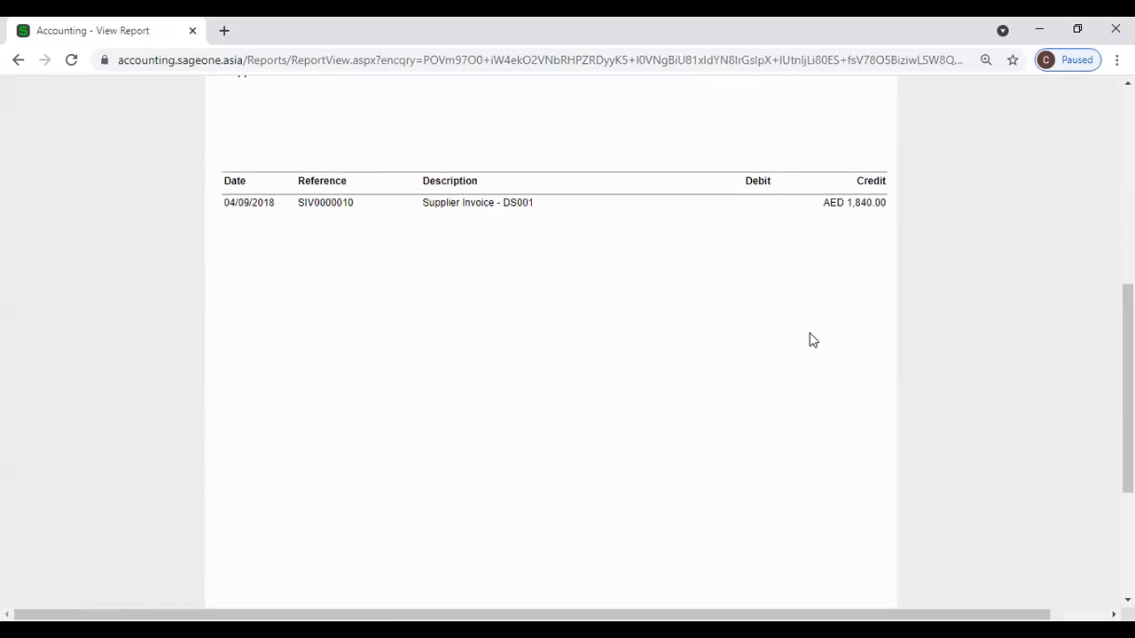
pyautogui.scroll(10, 810, 339)
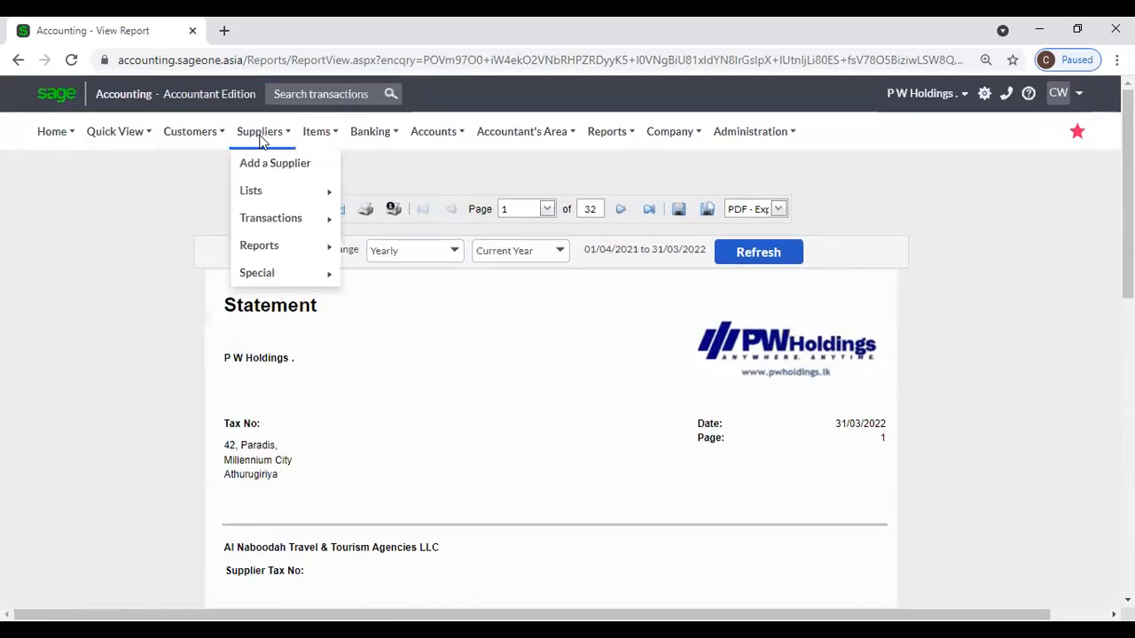
pyautogui.click(621, 210)
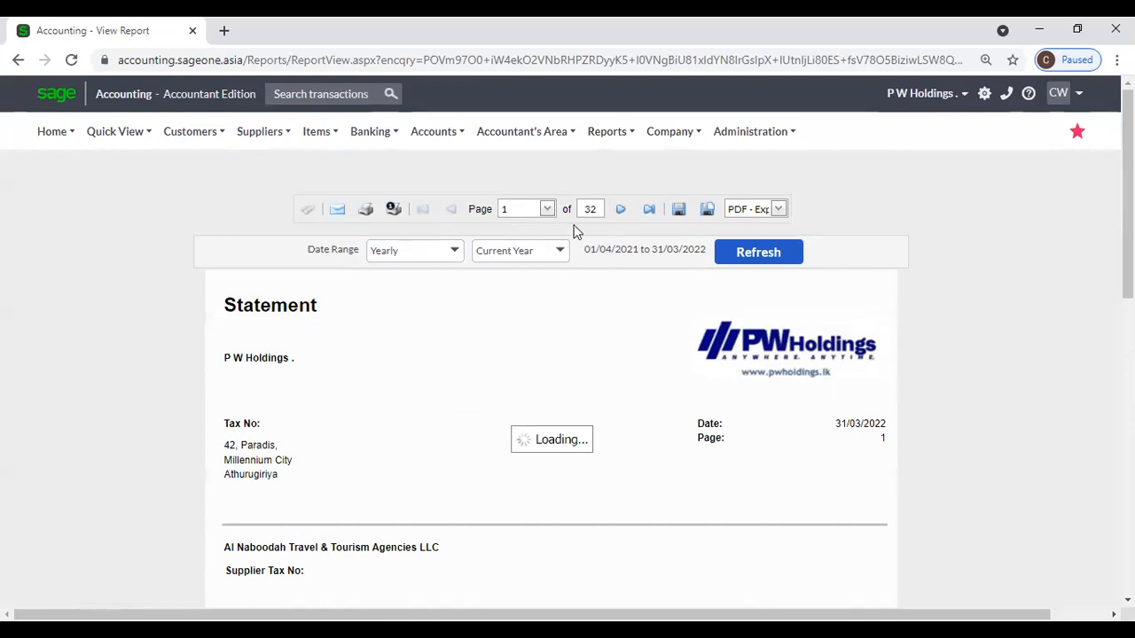
pyautogui.scroll(-2, 372, 468)
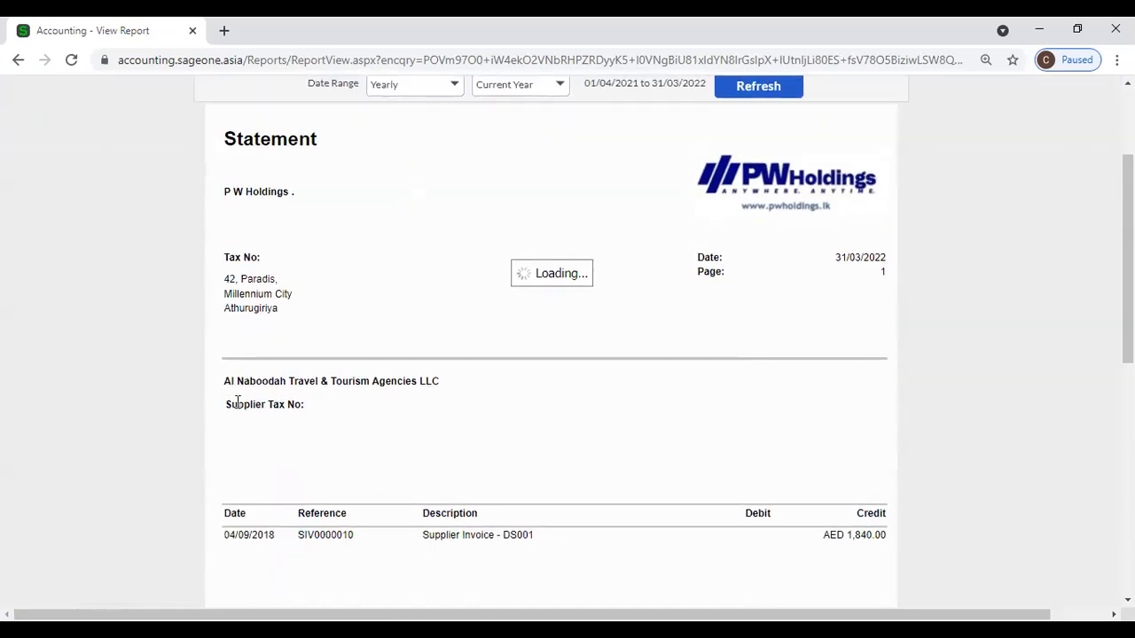
pyautogui.scroll(2, 435, 398)
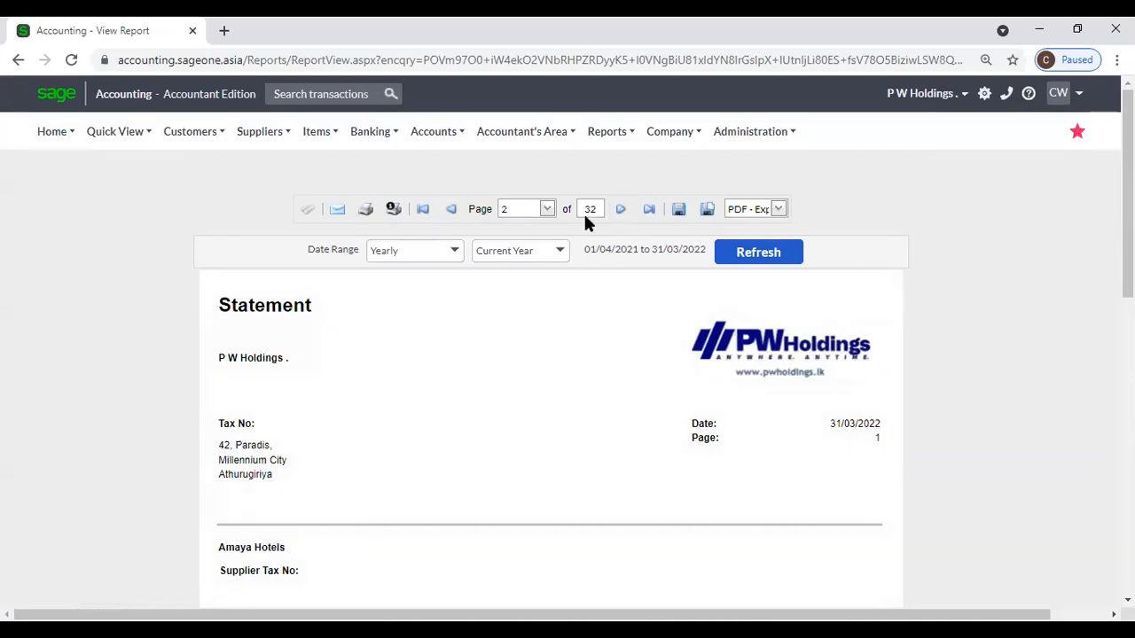
pyautogui.scroll(-4, 542, 350)
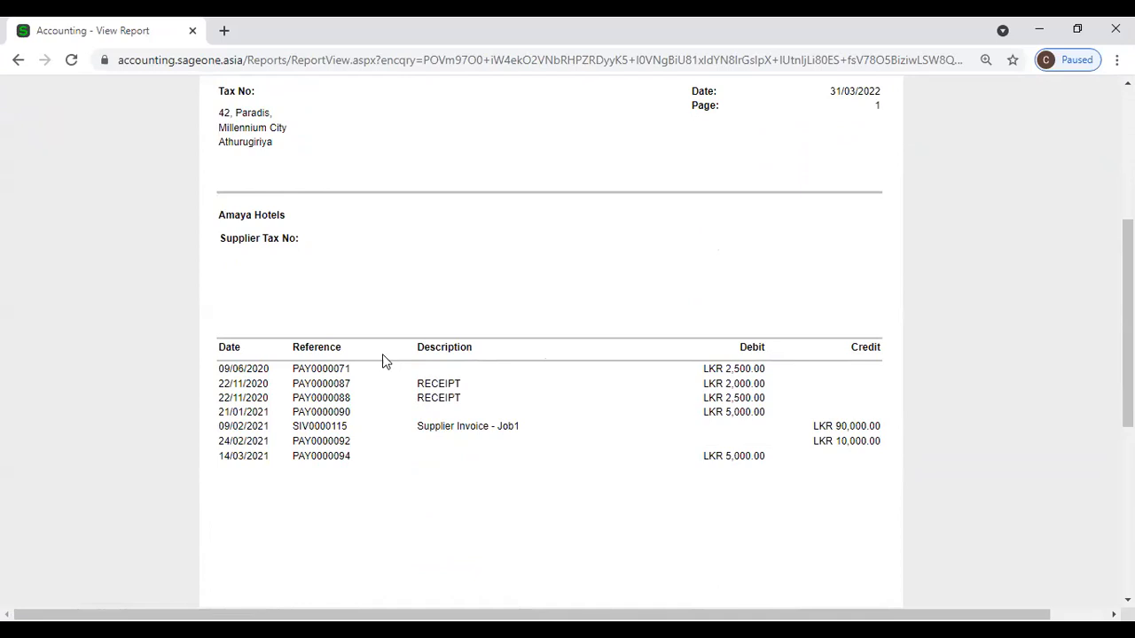
pyautogui.scroll(-2, 384, 360)
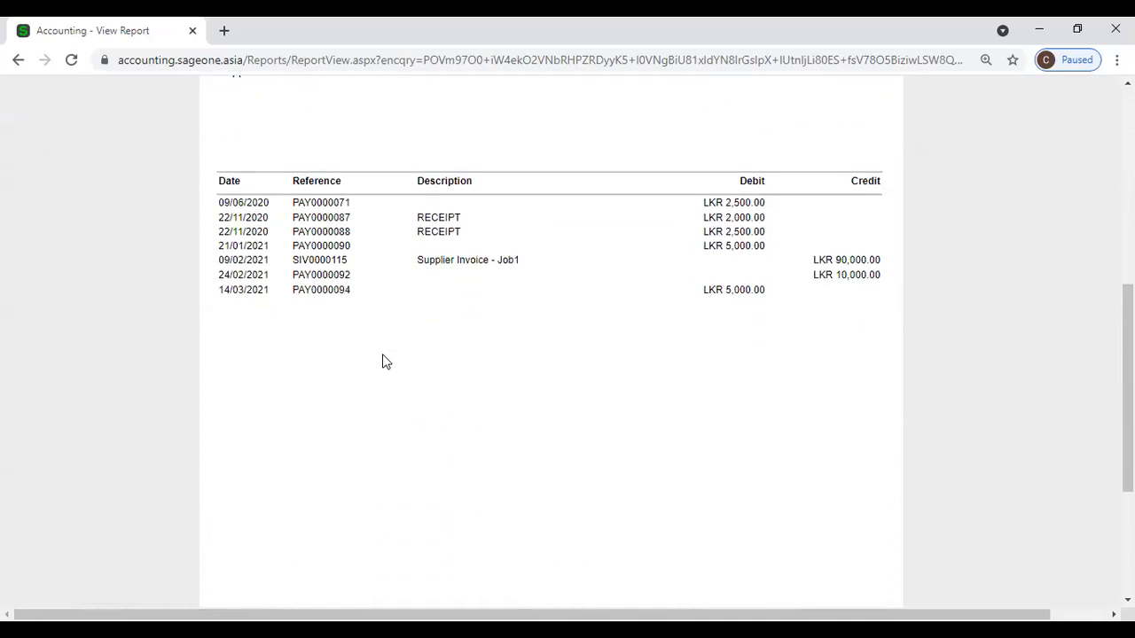
pyautogui.scroll(1, 339, 335)
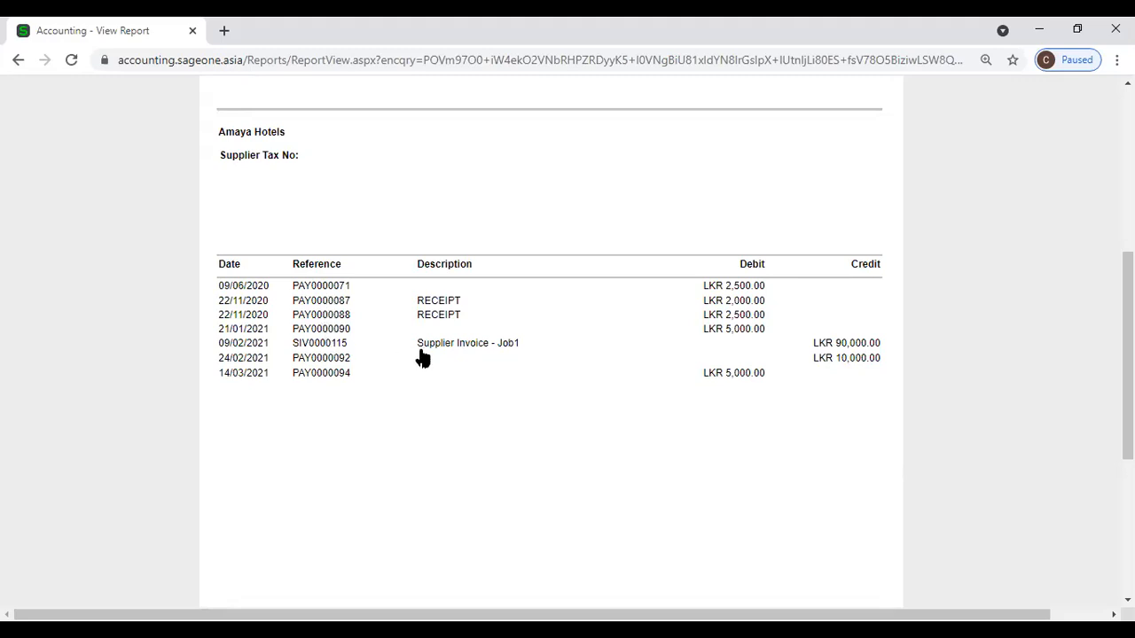
pyautogui.scroll(2, 443, 363)
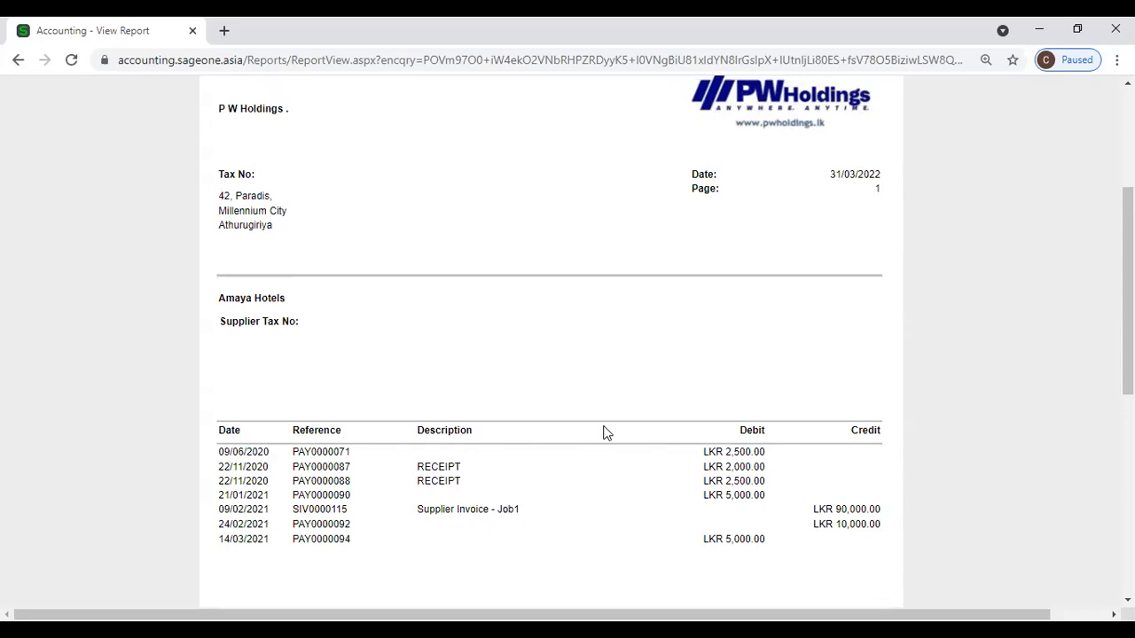
pyautogui.scroll(-5, 606, 433)
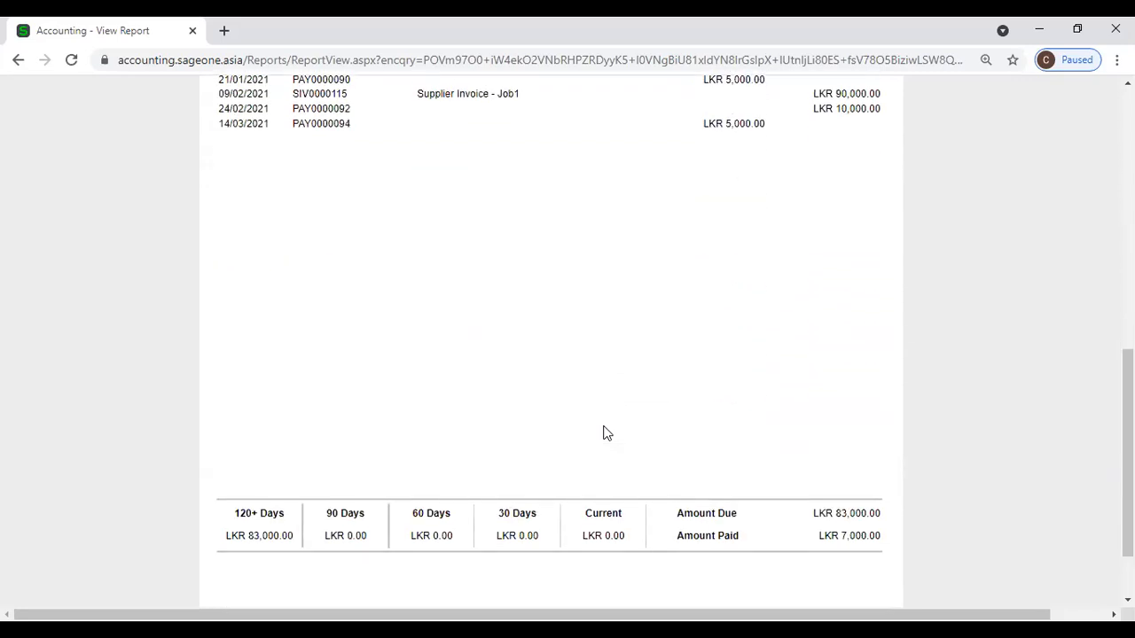
pyautogui.scroll(-1, 606, 433)
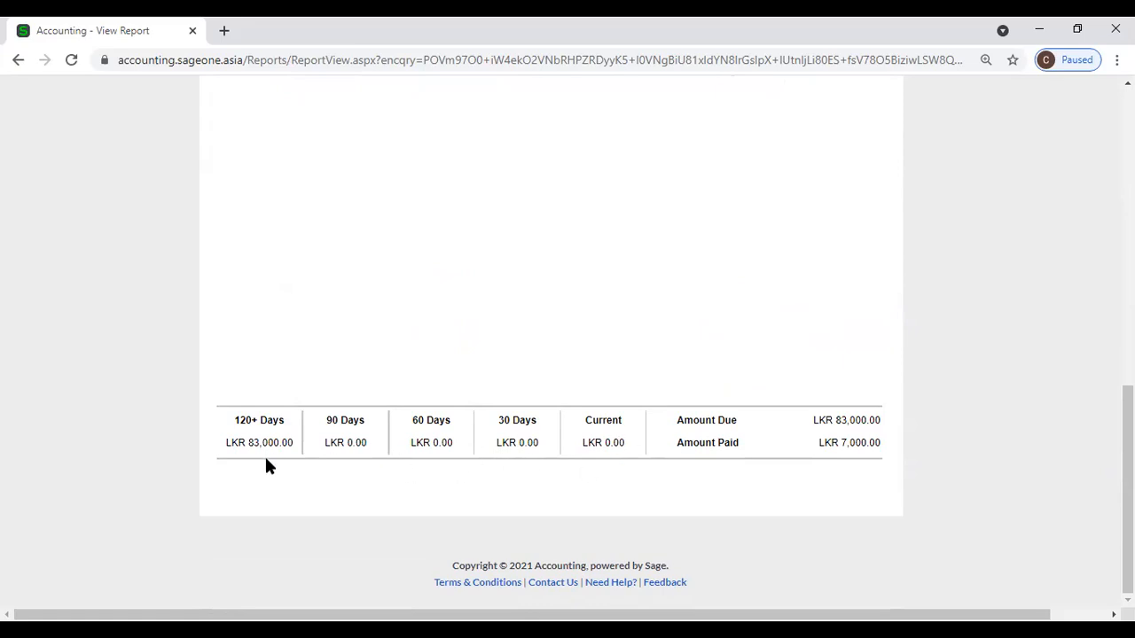
pyautogui.scroll(4, 346, 467)
pyautogui.scroll(3, 345, 473)
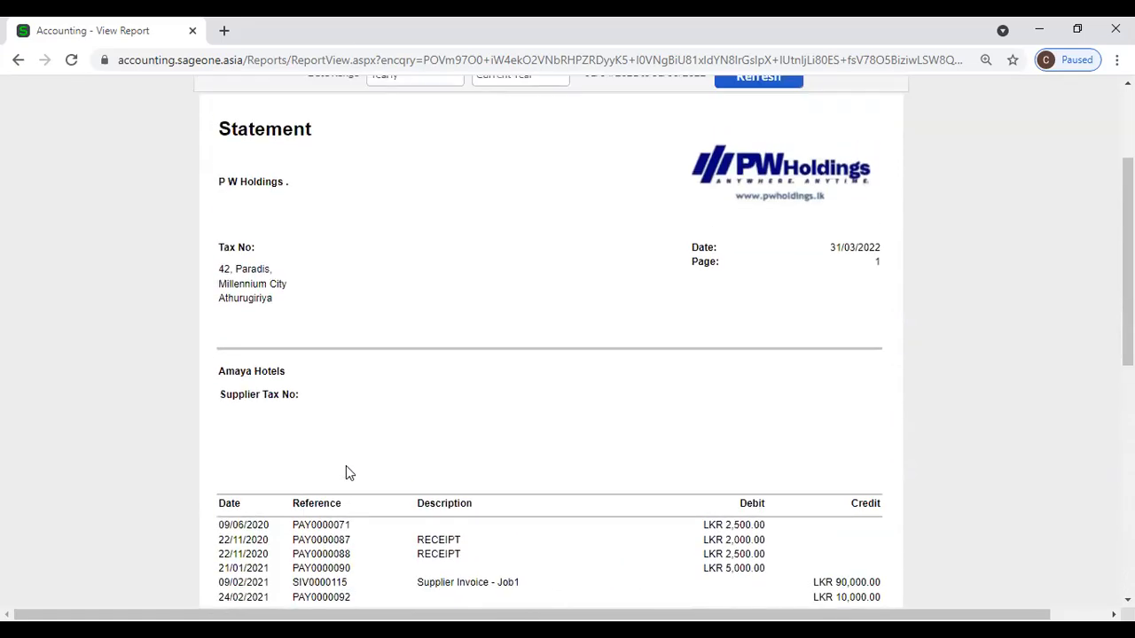
pyautogui.scroll(2, 346, 472)
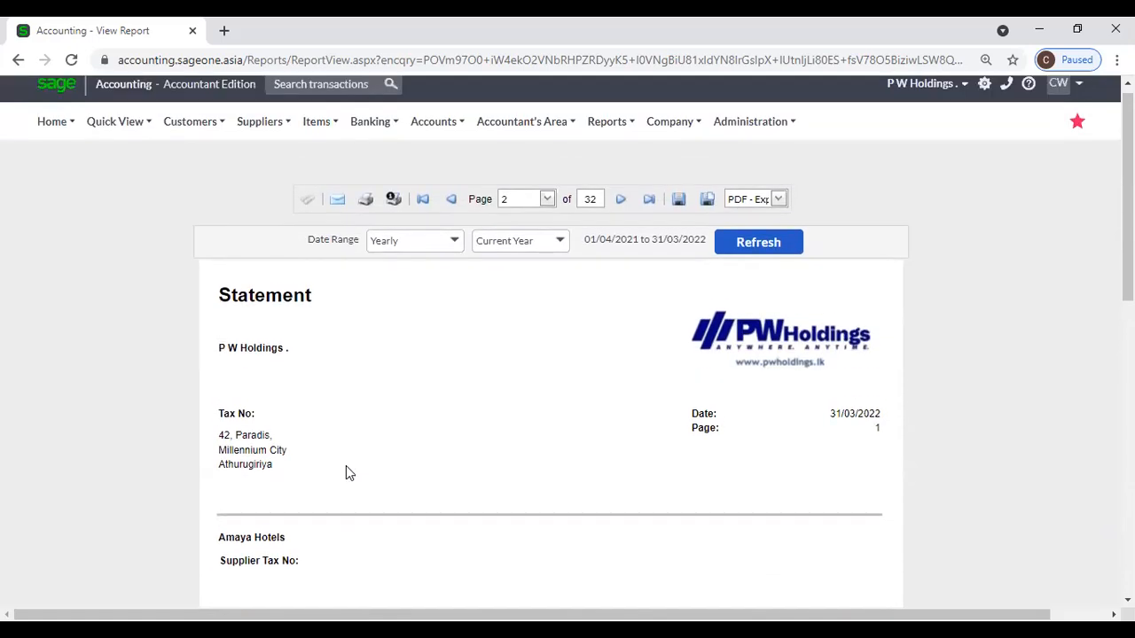
pyautogui.scroll(1, 346, 473)
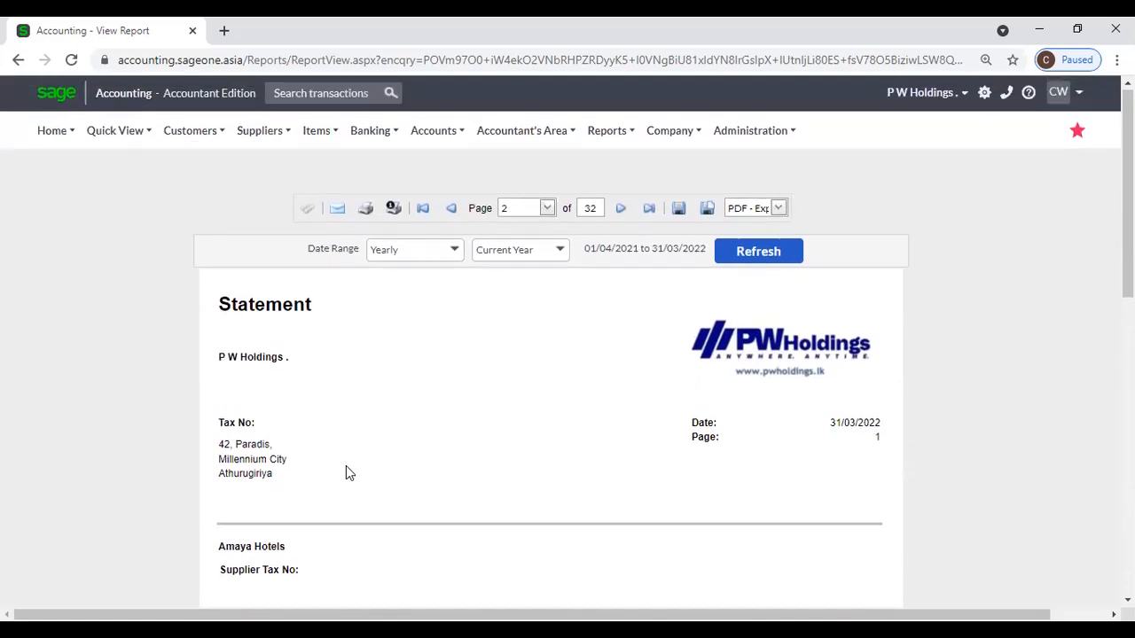
# Reopen the Supplier Statement filters with a supplier range from A A to Amaya Hotels.
pyautogui.moveTo(239, 144)
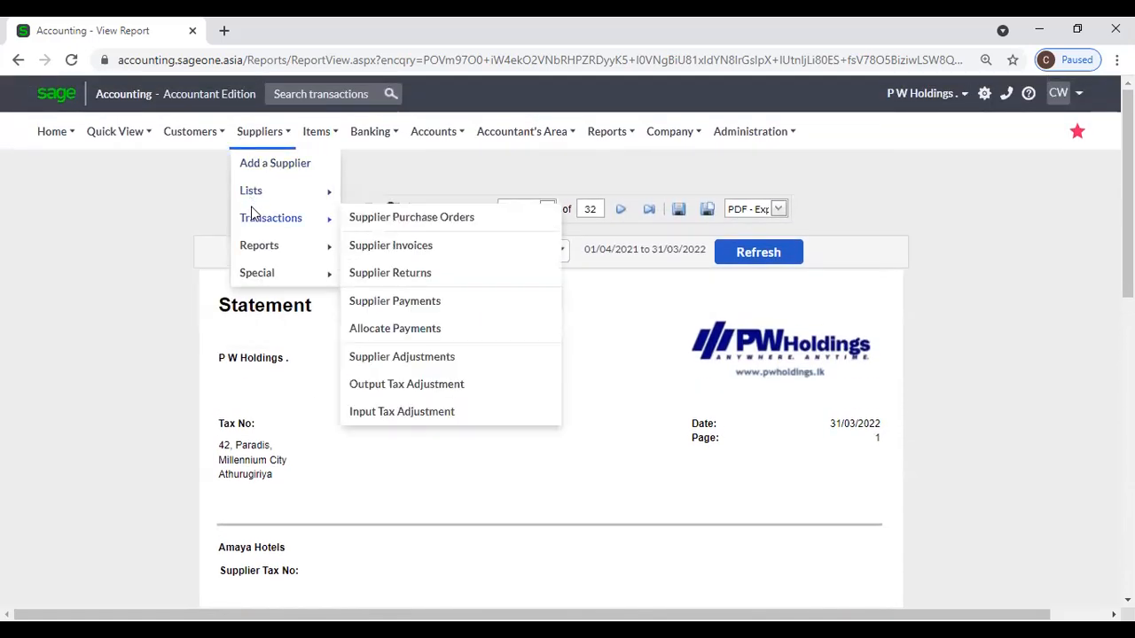
pyautogui.moveTo(306, 259)
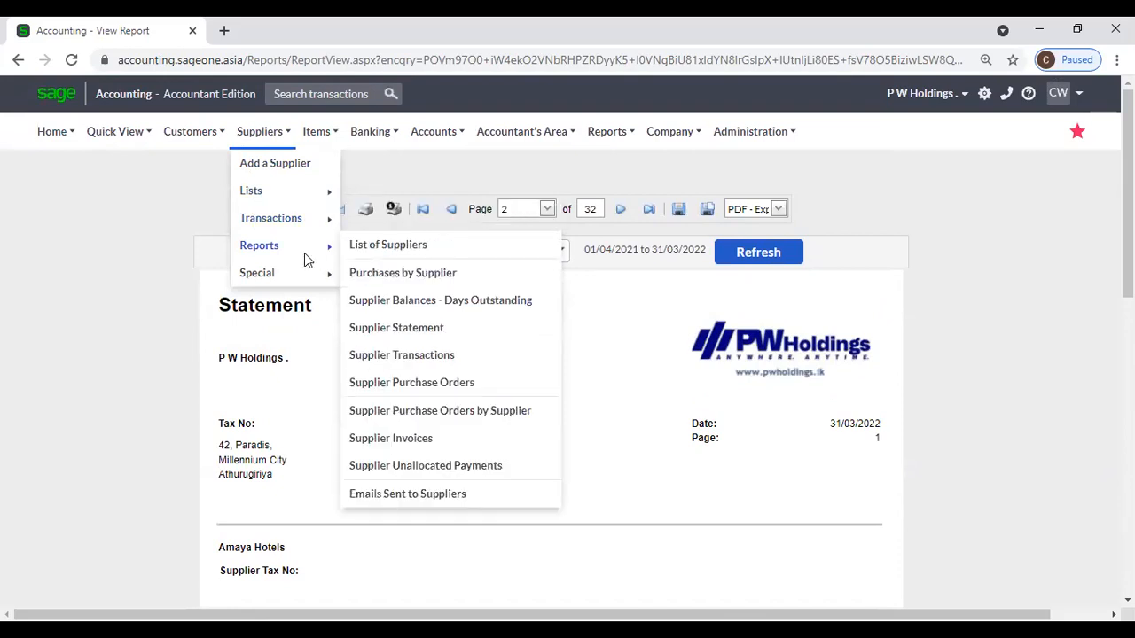
pyautogui.click(384, 334)
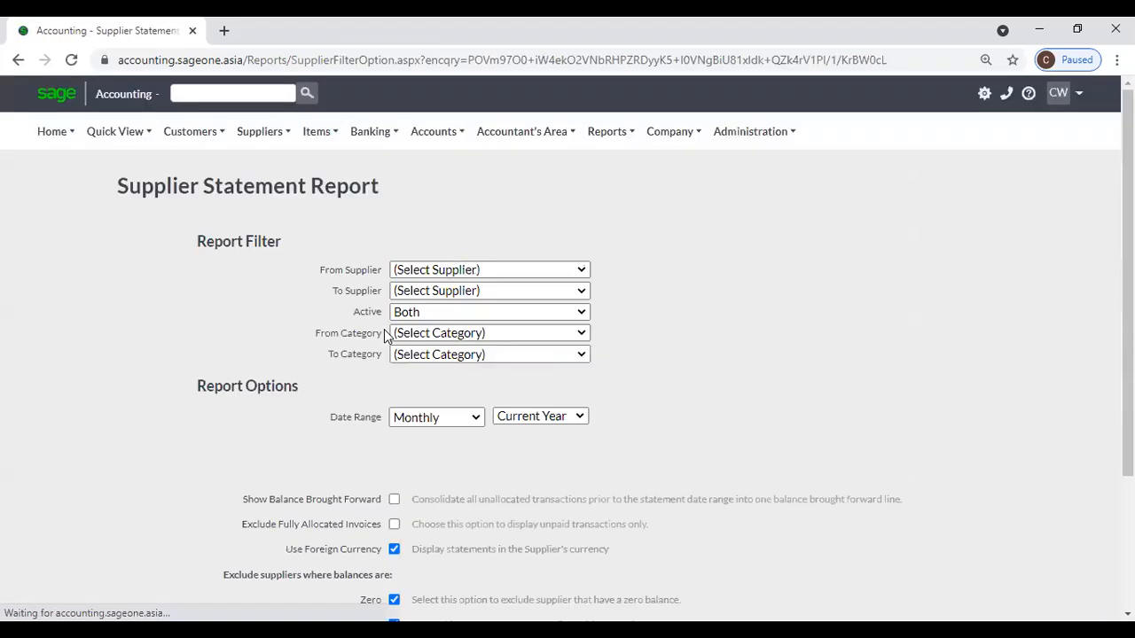
pyautogui.click(582, 274)
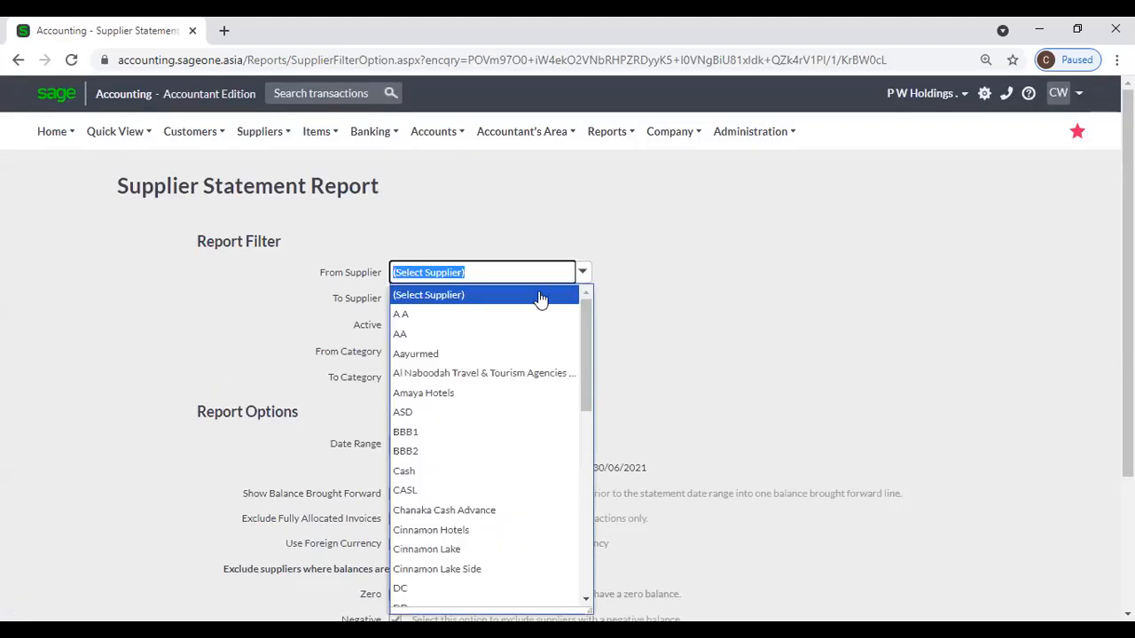
pyautogui.click(521, 314)
pyautogui.click(582, 302)
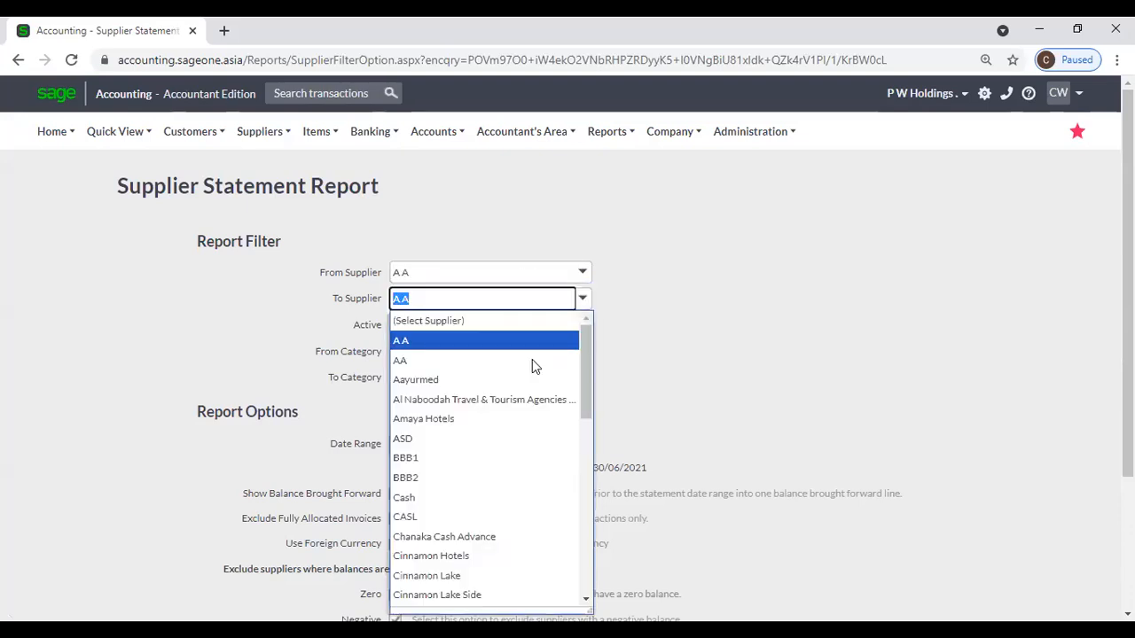
pyautogui.click(471, 420)
# Set the period to Yearly, tick Show Balance Brought Forward, and view the report.
pyautogui.scroll(-3, 727, 380)
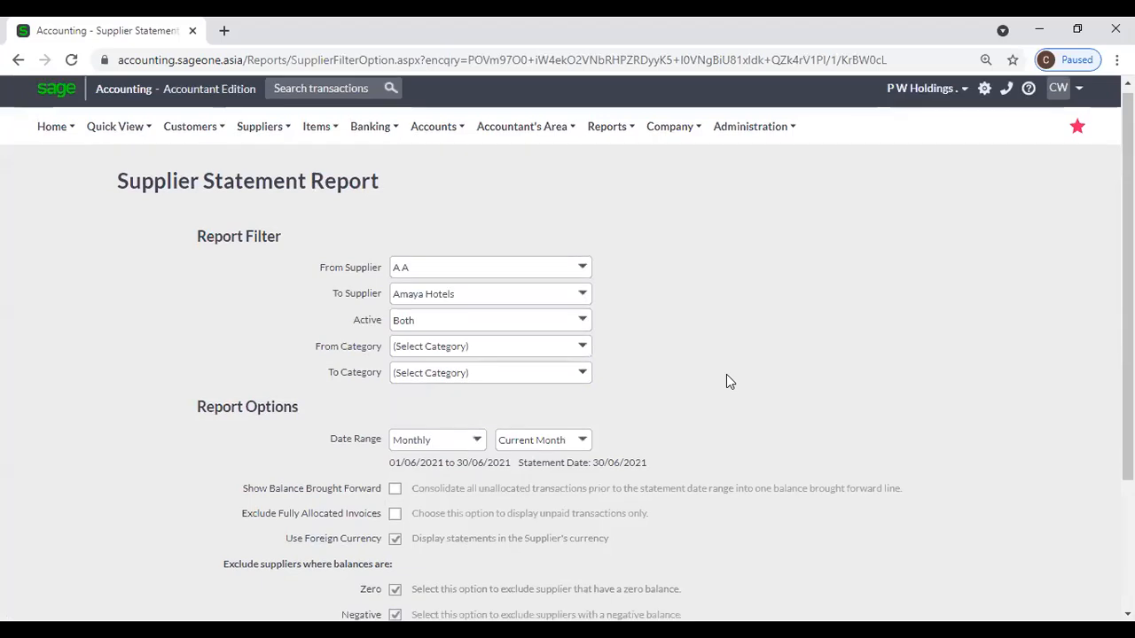
pyautogui.click(476, 280)
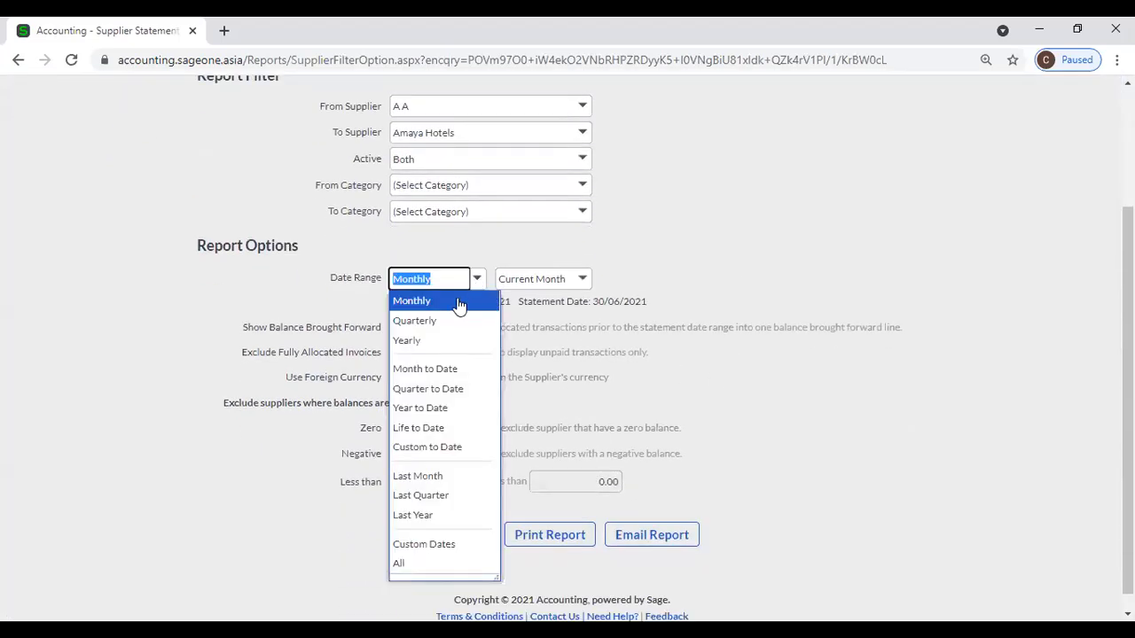
pyautogui.click(442, 344)
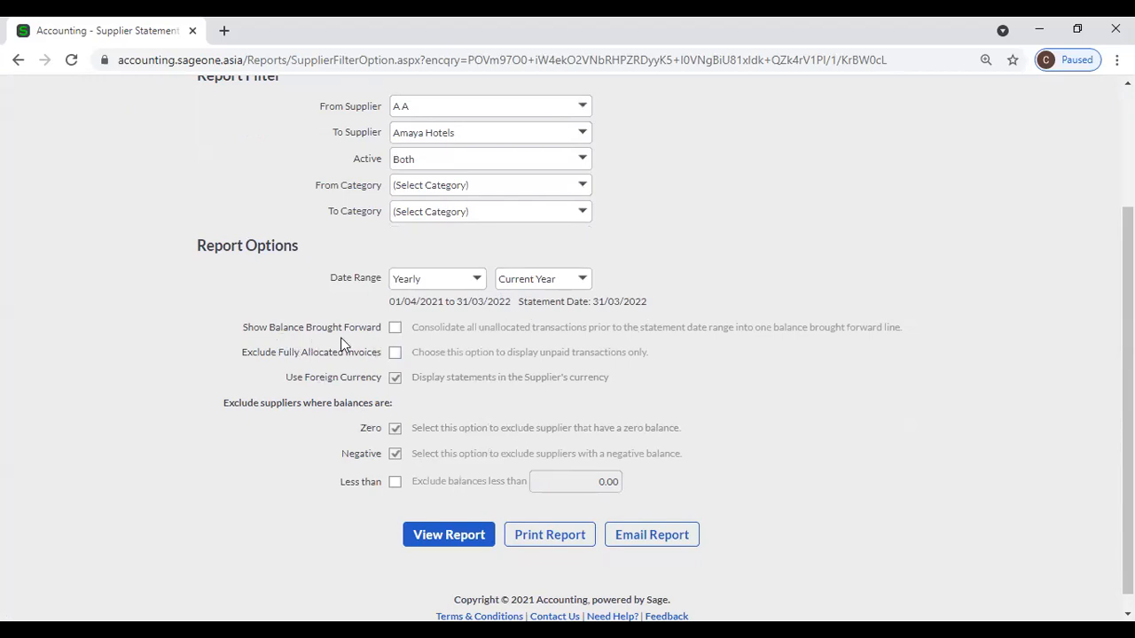
pyautogui.click(395, 328)
pyautogui.click(446, 538)
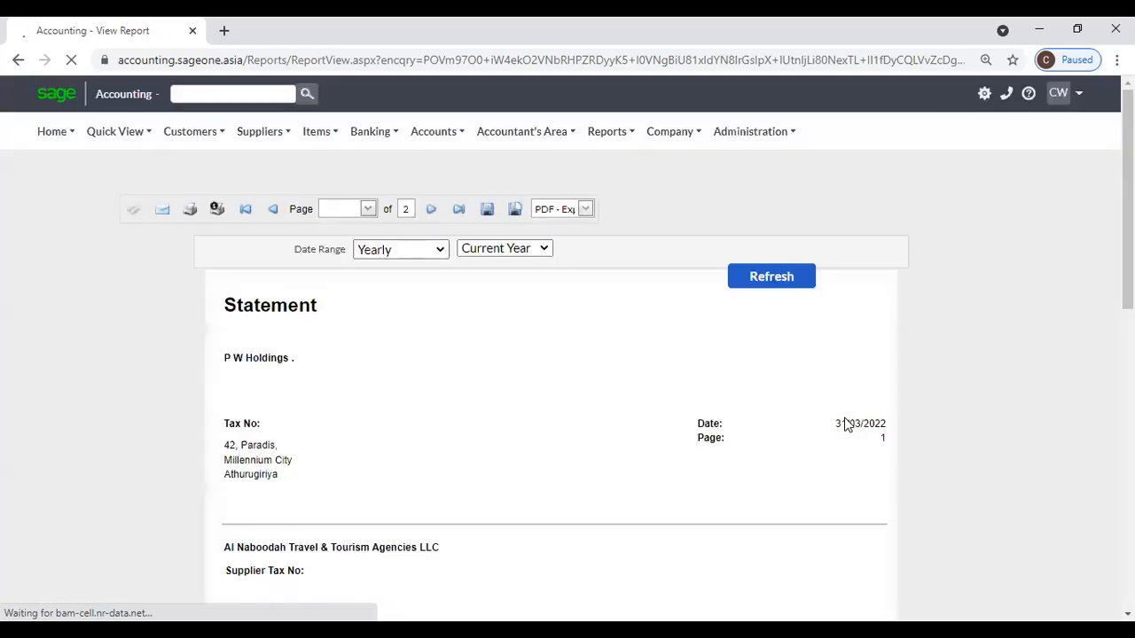
# Scroll the two-page statement, checking Al Naboodah's AED 1,840.00 credit brought forward at 01/04/2021.
pyautogui.scroll(-3, 844, 422)
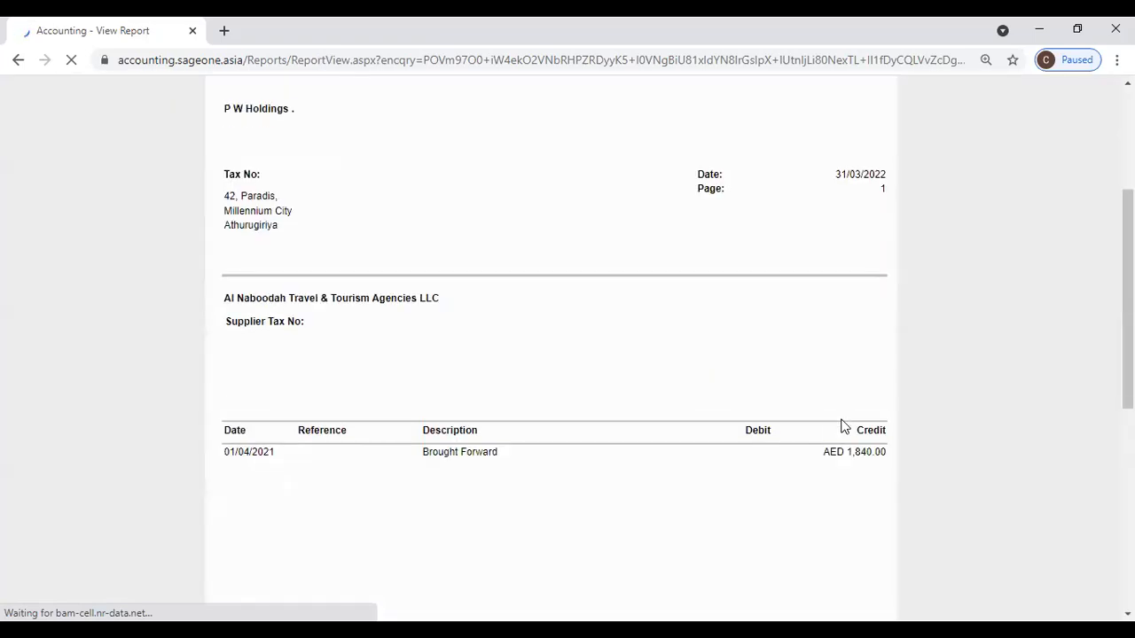
pyautogui.scroll(2, 471, 455)
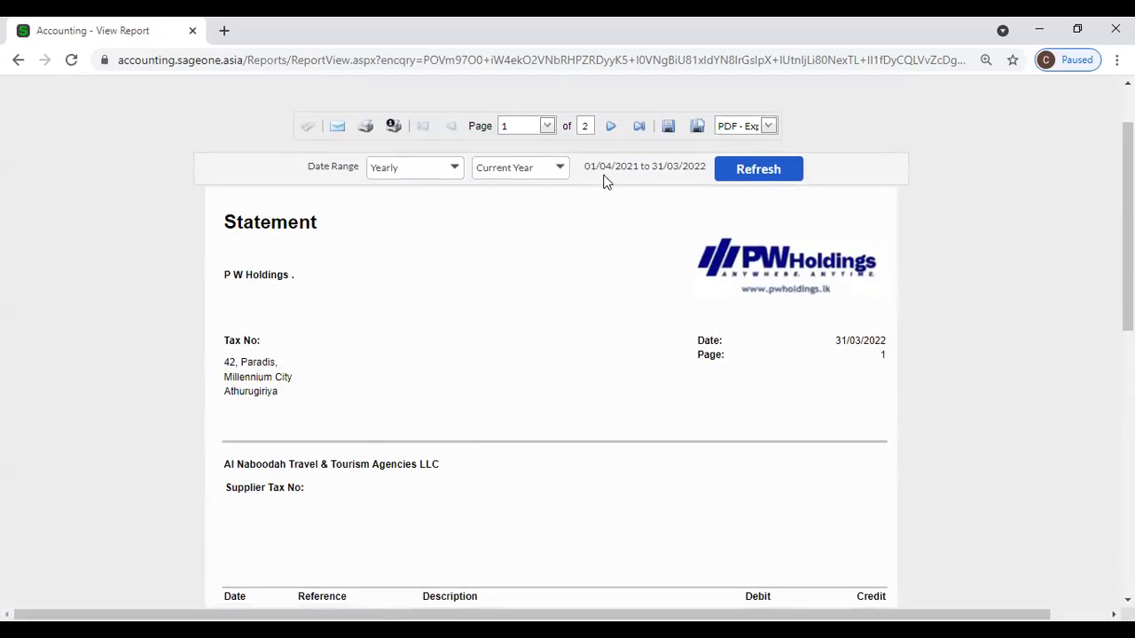
pyautogui.scroll(-4, 576, 416)
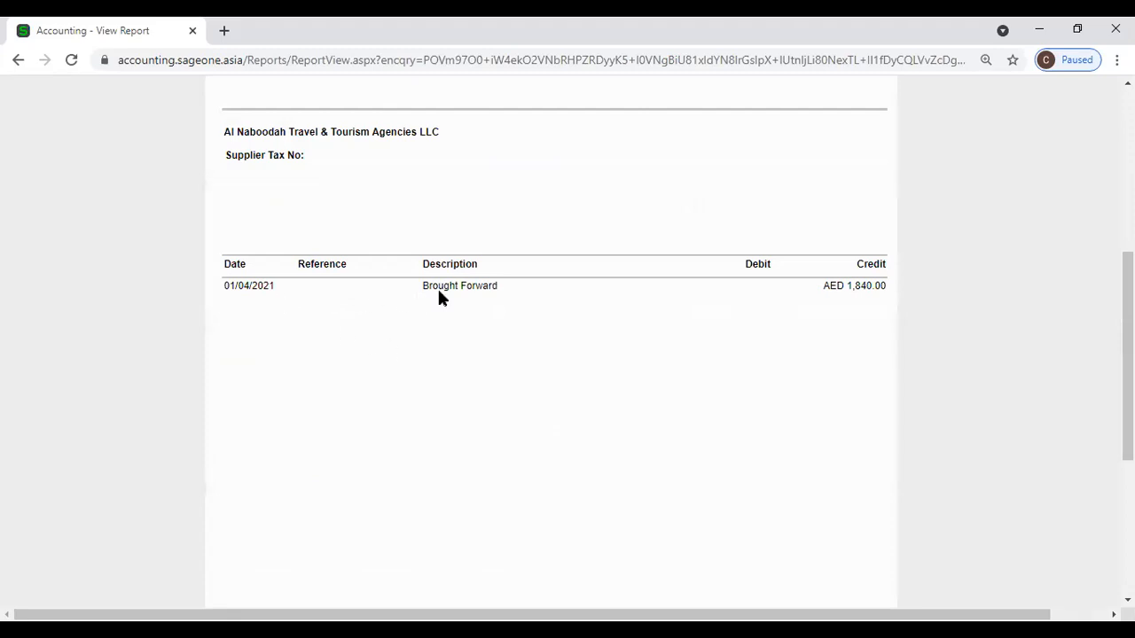
pyautogui.scroll(1, 634, 373)
pyautogui.scroll(5, 635, 374)
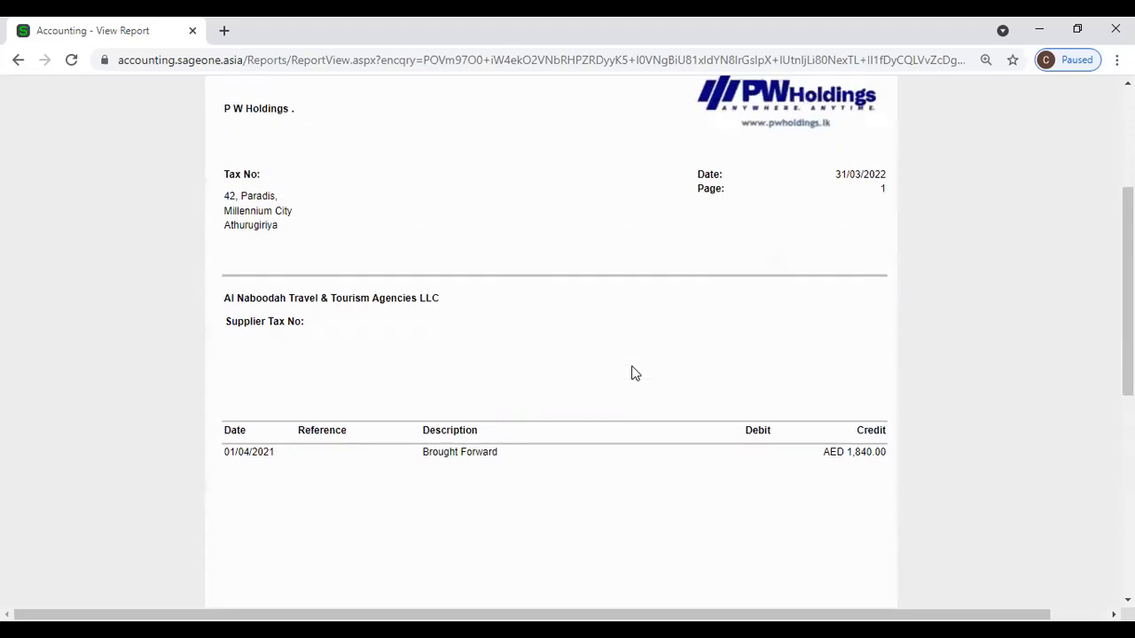
pyautogui.click(257, 133)
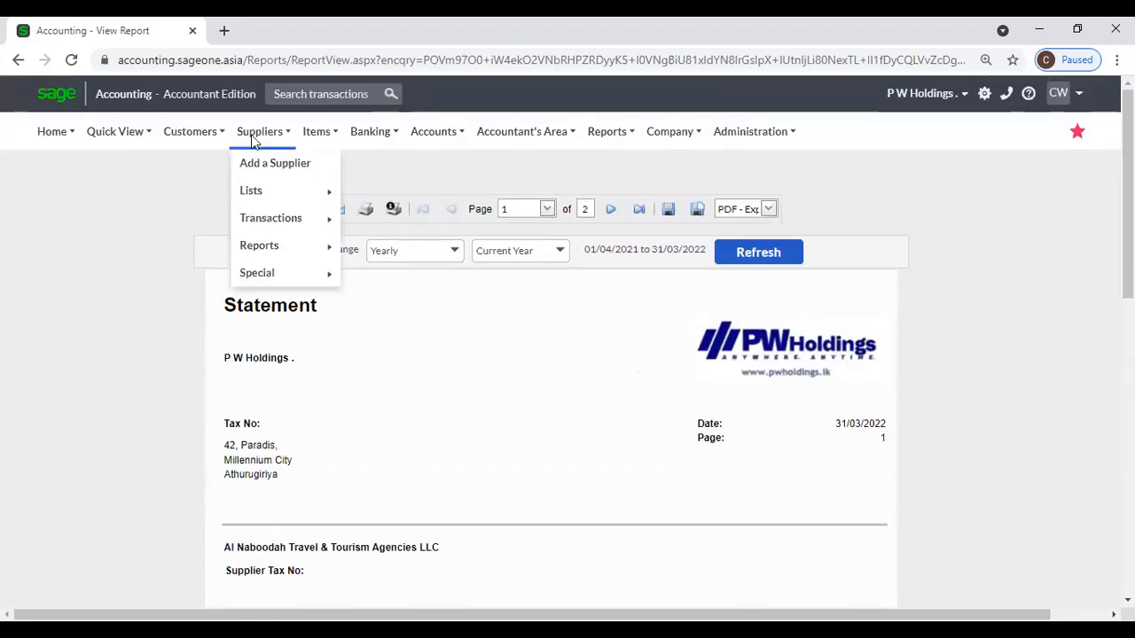
# Reopen the Supplier Statement filters, back at Monthly, Current Month, and scroll to Report Options.
pyautogui.moveTo(256, 248)
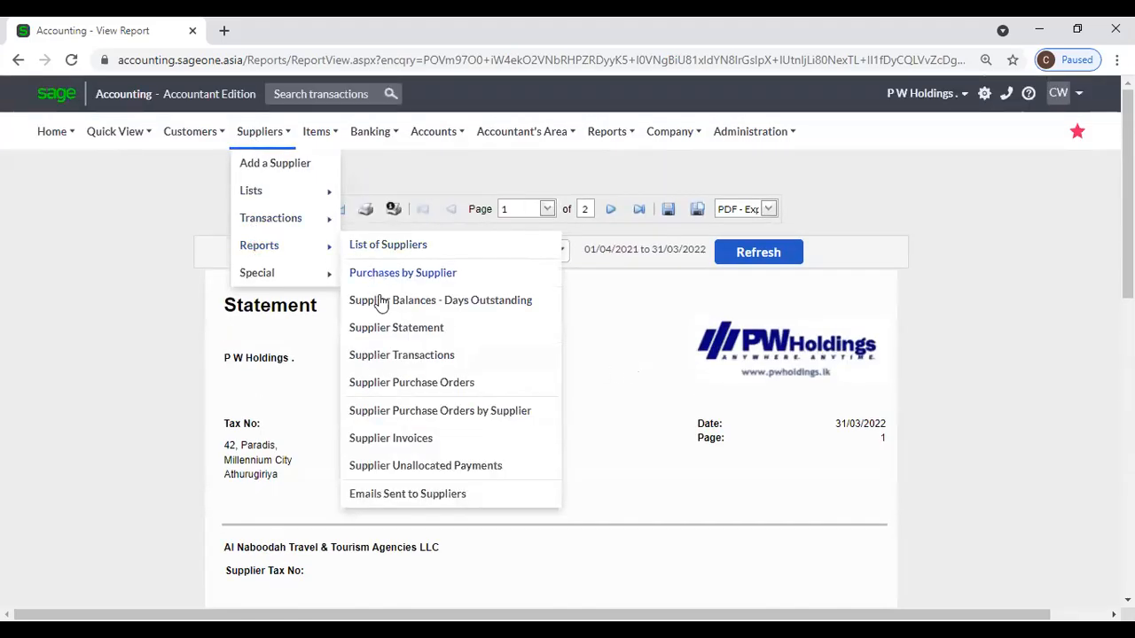
pyautogui.click(381, 327)
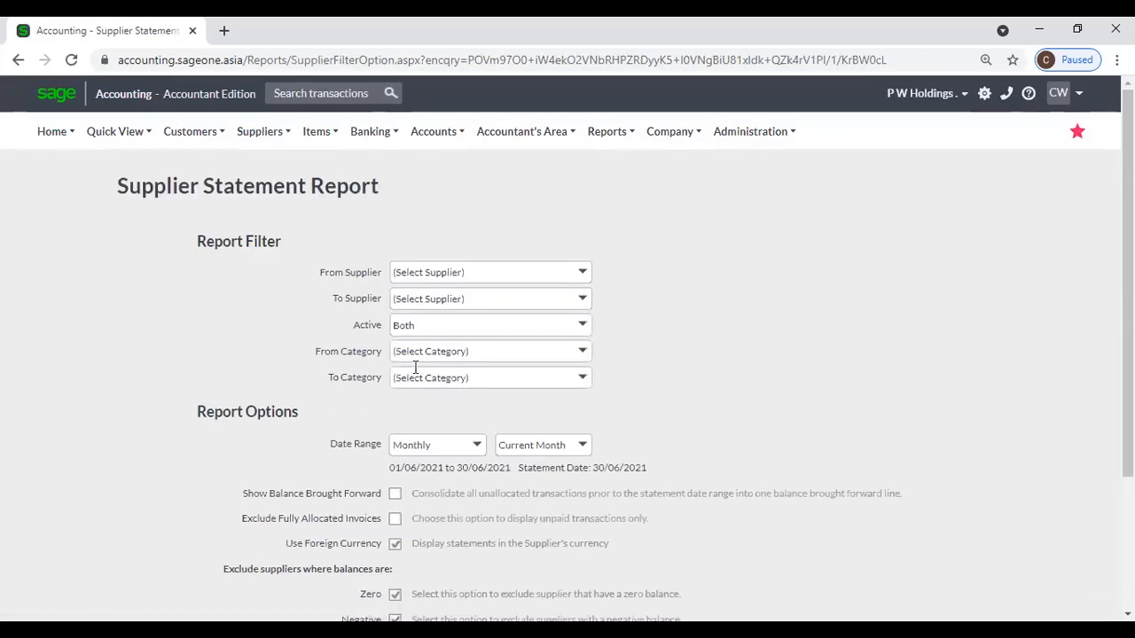
pyautogui.scroll(-1, 417, 365)
pyautogui.scroll(-2, 452, 363)
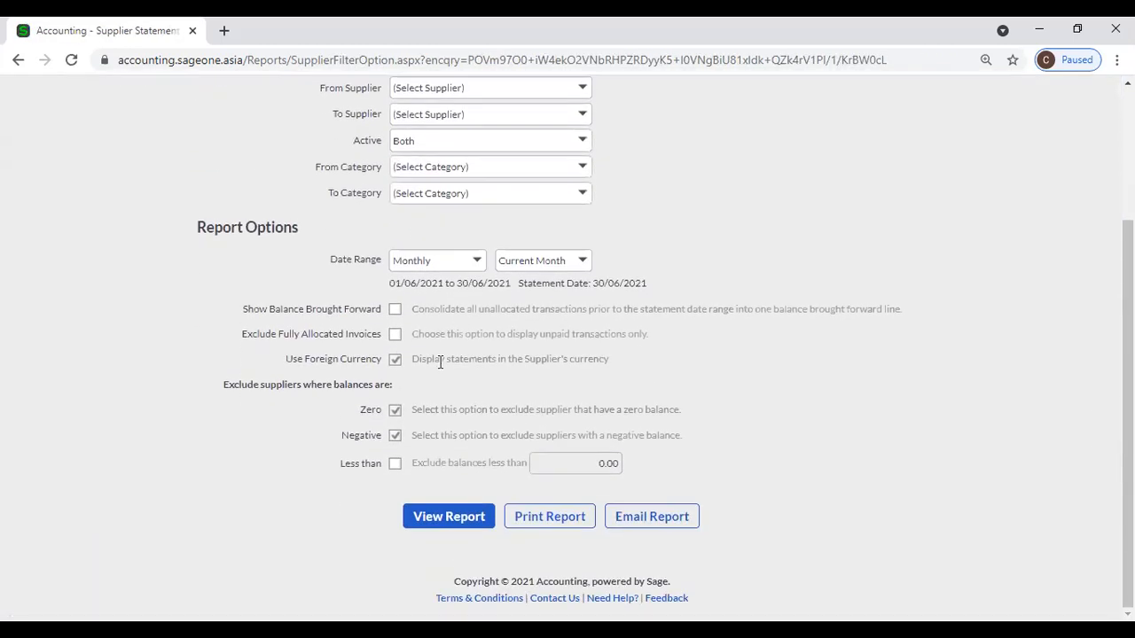
# Exclude suppliers with balances less than 2,500.00, leaving fully allocated invoices included.
pyautogui.click(395, 337)
pyautogui.click(395, 337)
pyautogui.click(396, 464)
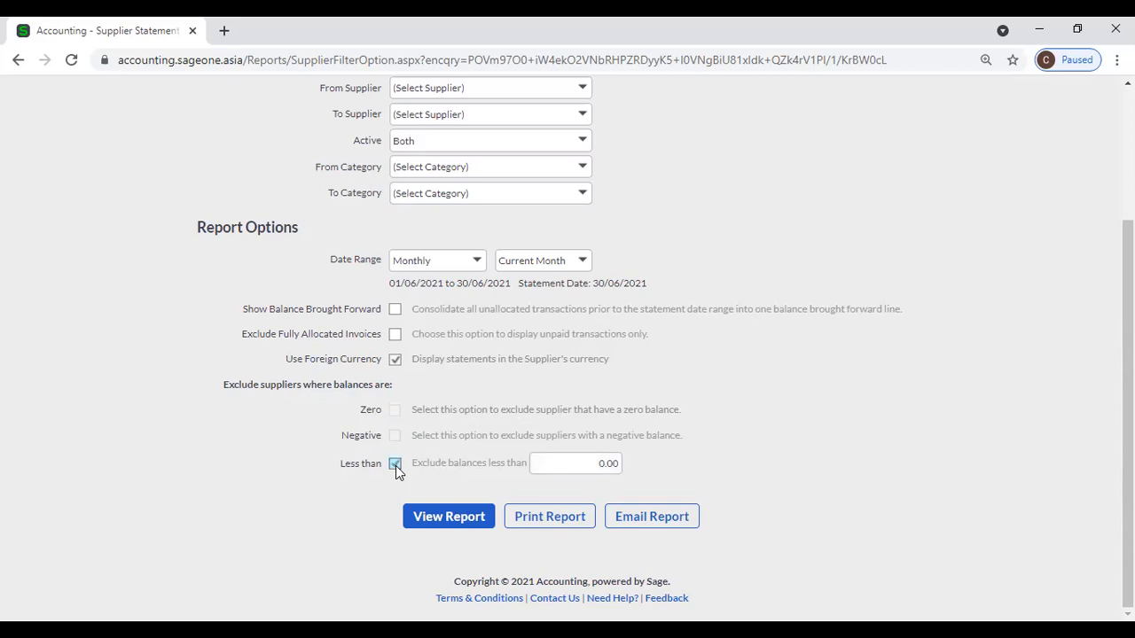
pyautogui.click(569, 462)
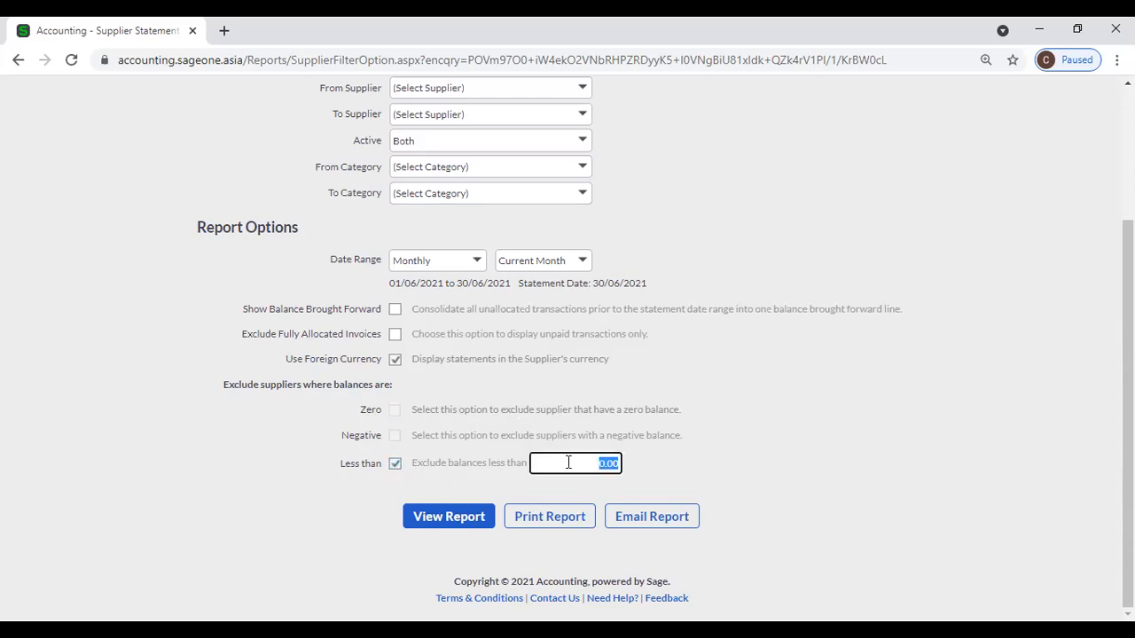
pyautogui.write('2500')
pyautogui.press('BackSpace')
pyautogui.click(847, 448)
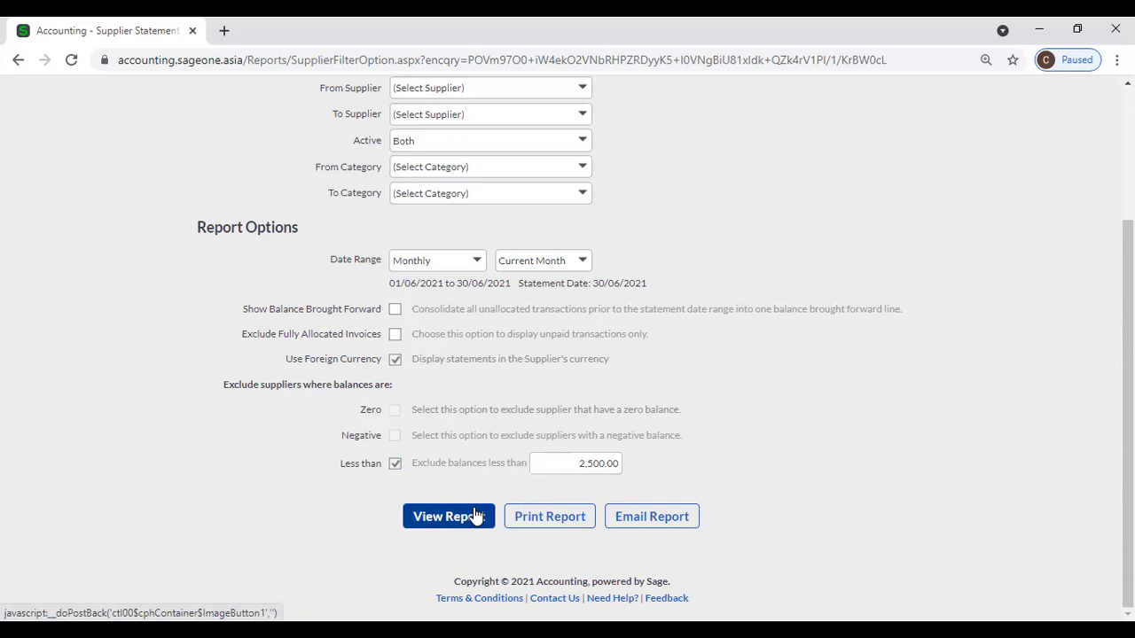
# Duplicate the Supplier Statement tab and open the List of Suppliers in it.
pyautogui.rightClick(178, 33)
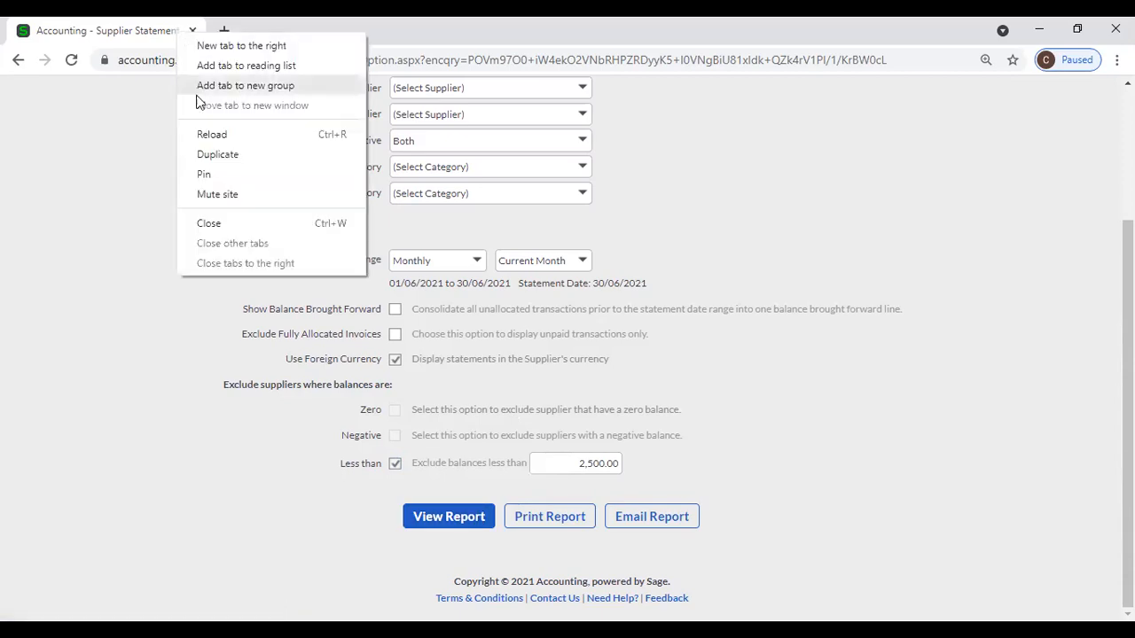
pyautogui.click(214, 155)
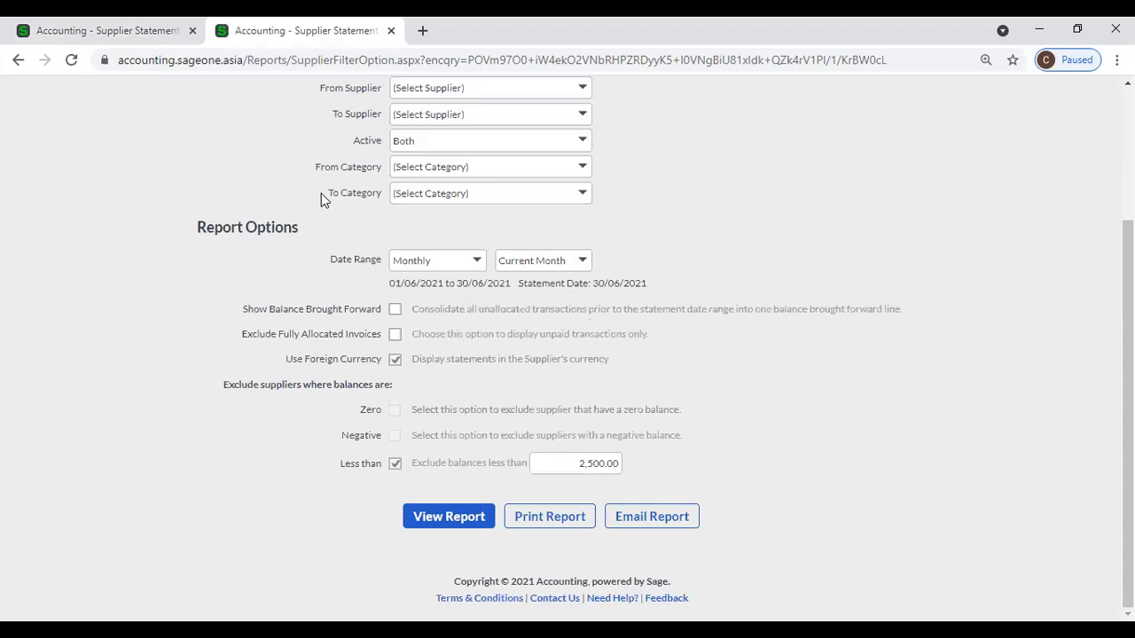
pyautogui.scroll(2, 321, 193)
pyautogui.click(258, 131)
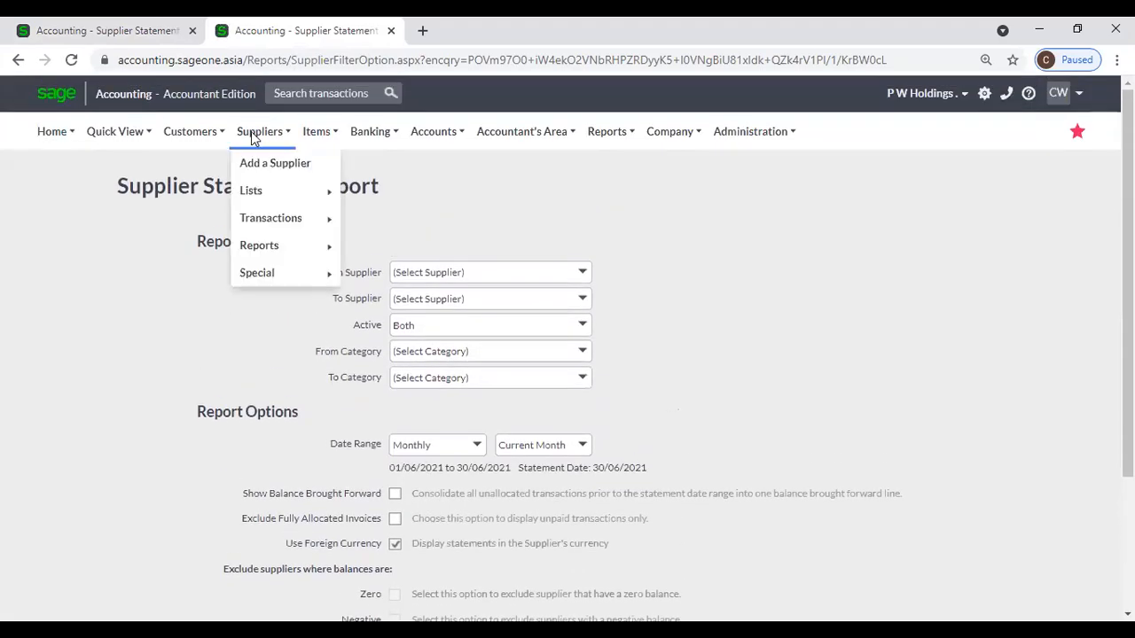
pyautogui.moveTo(263, 202)
pyautogui.click(424, 204)
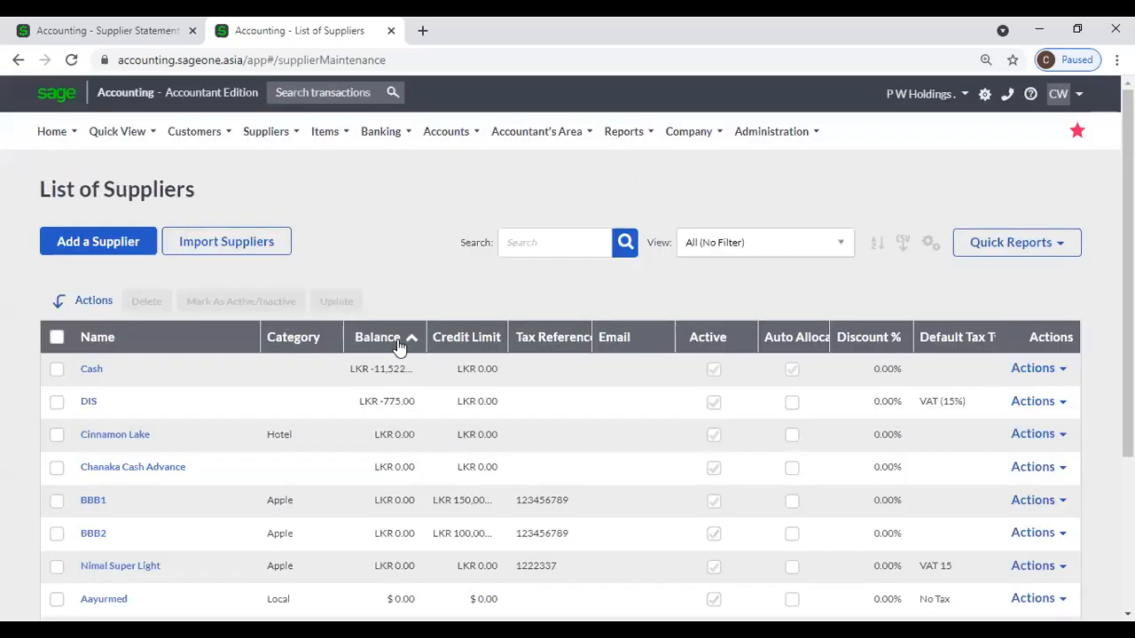
# Sort the supplier list by Balance, lowest first, and return to the Supplier Statement tab.
pyautogui.click(397, 346)
pyautogui.click(397, 339)
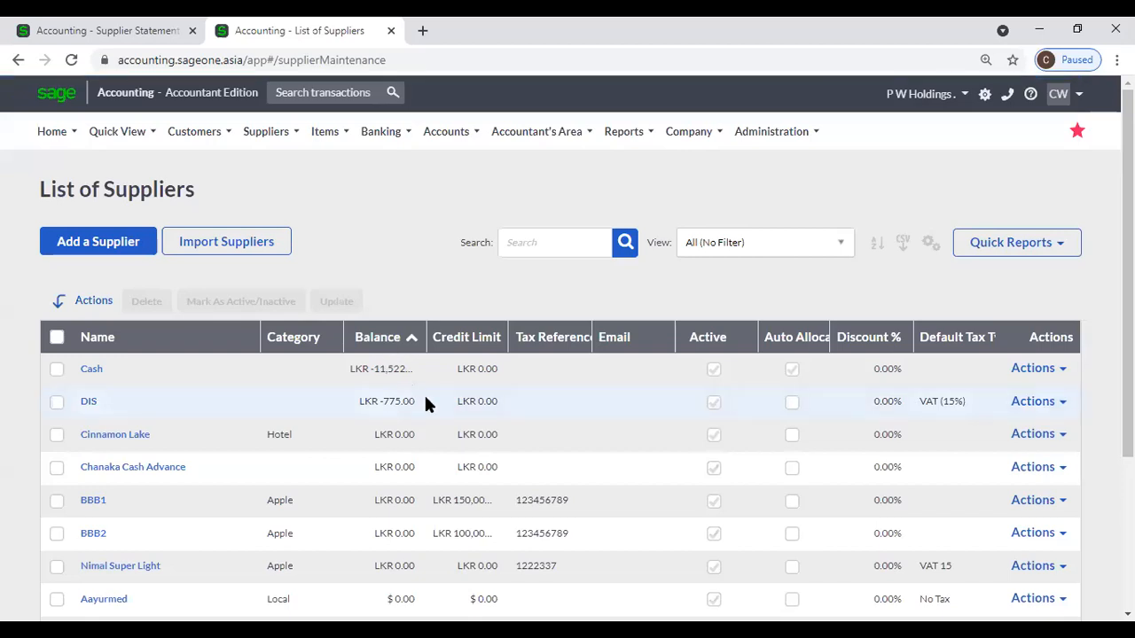
pyautogui.click(147, 34)
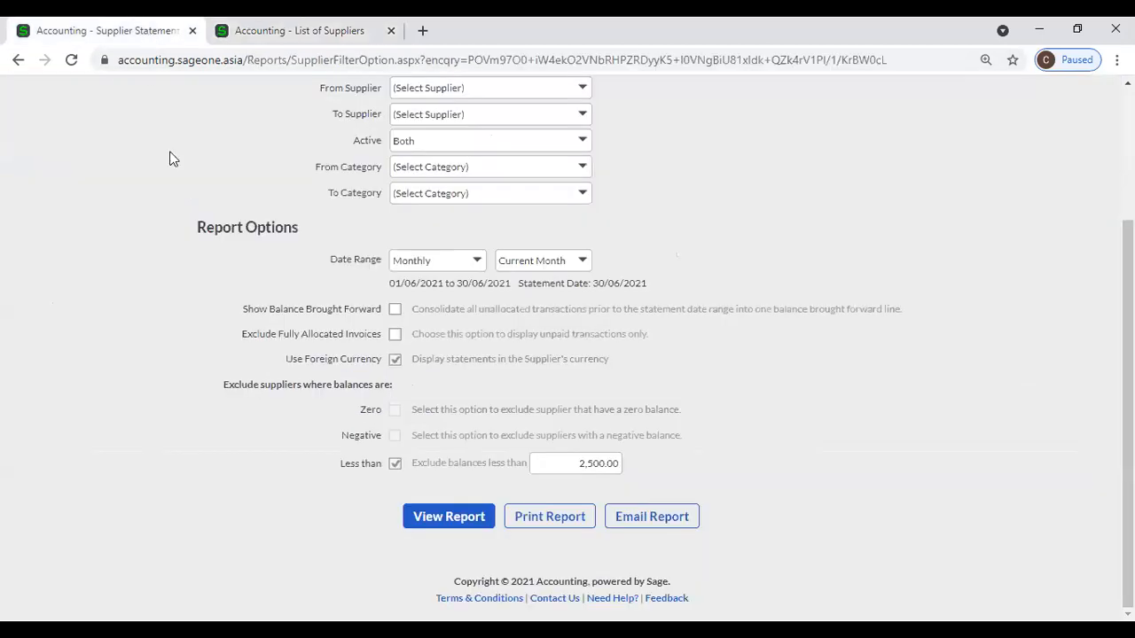
# Replace the below-2,500.00 exclusion with zero and negative balance exclusions and view the statement.
pyautogui.scroll(2, 645, 301)
pyautogui.scroll(-2, 633, 347)
pyautogui.click(395, 464)
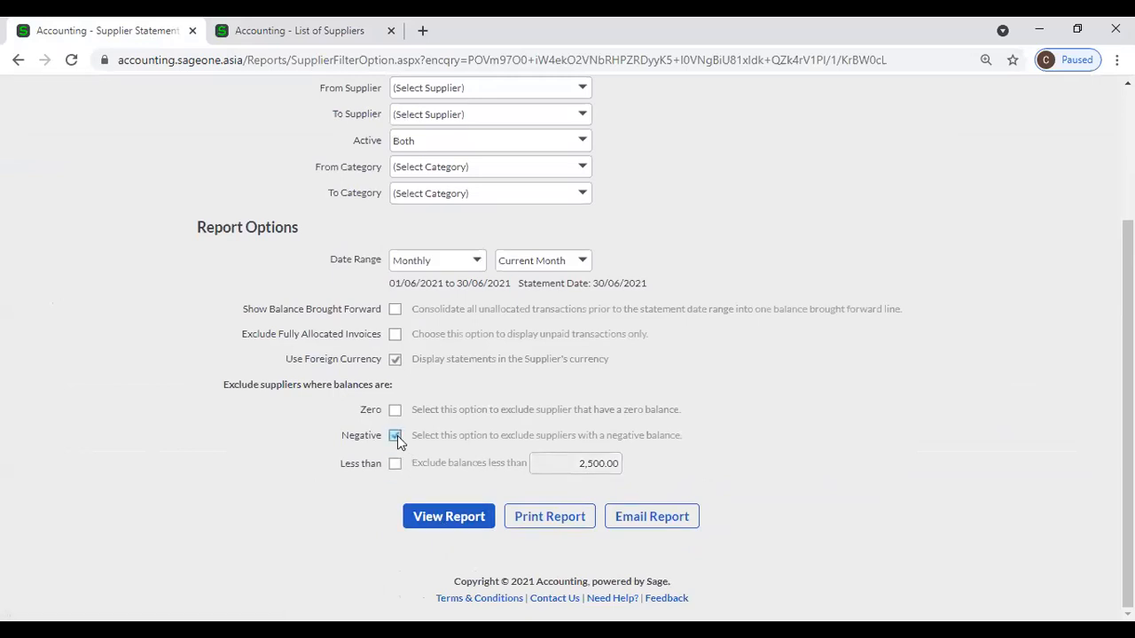
pyautogui.click(395, 411)
pyautogui.click(395, 464)
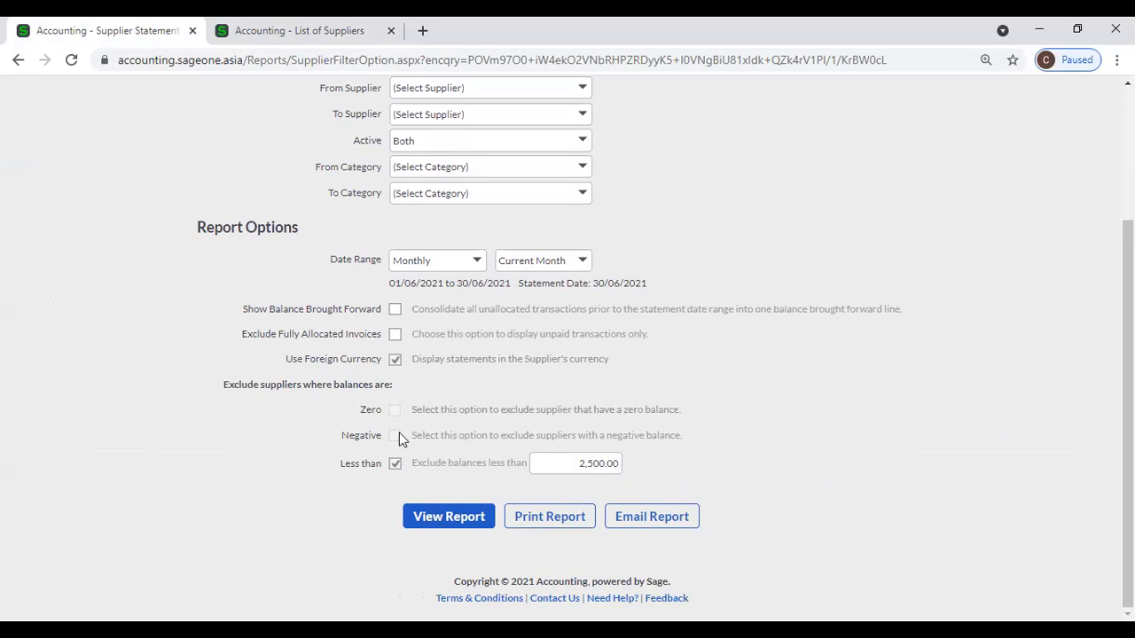
pyautogui.click(395, 464)
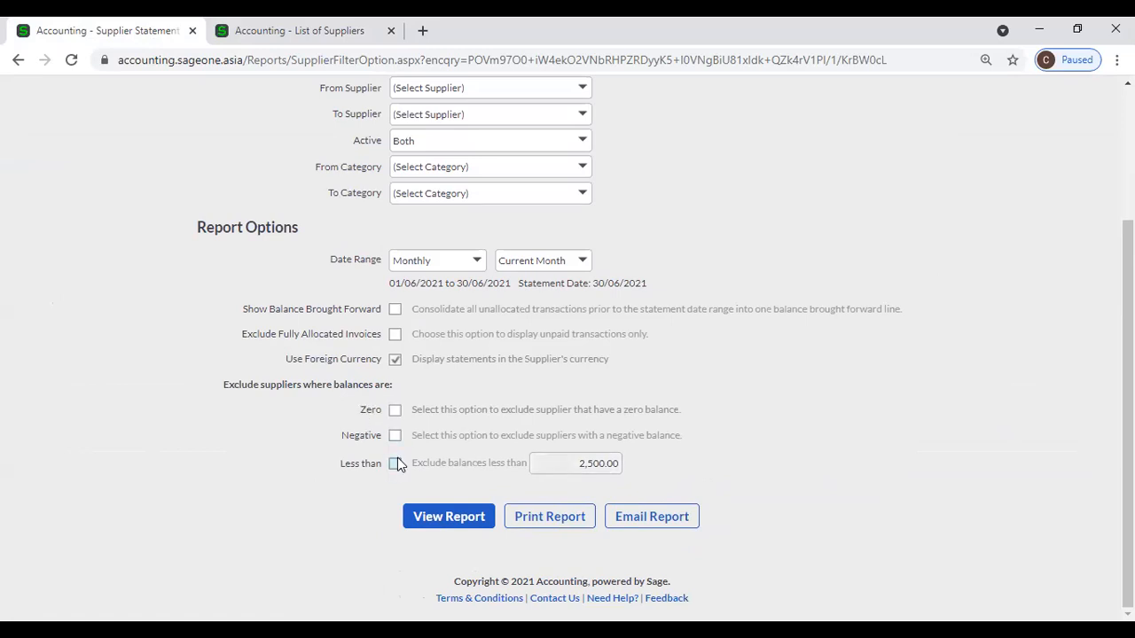
pyautogui.click(396, 463)
pyautogui.click(395, 463)
pyautogui.click(395, 409)
pyautogui.click(394, 436)
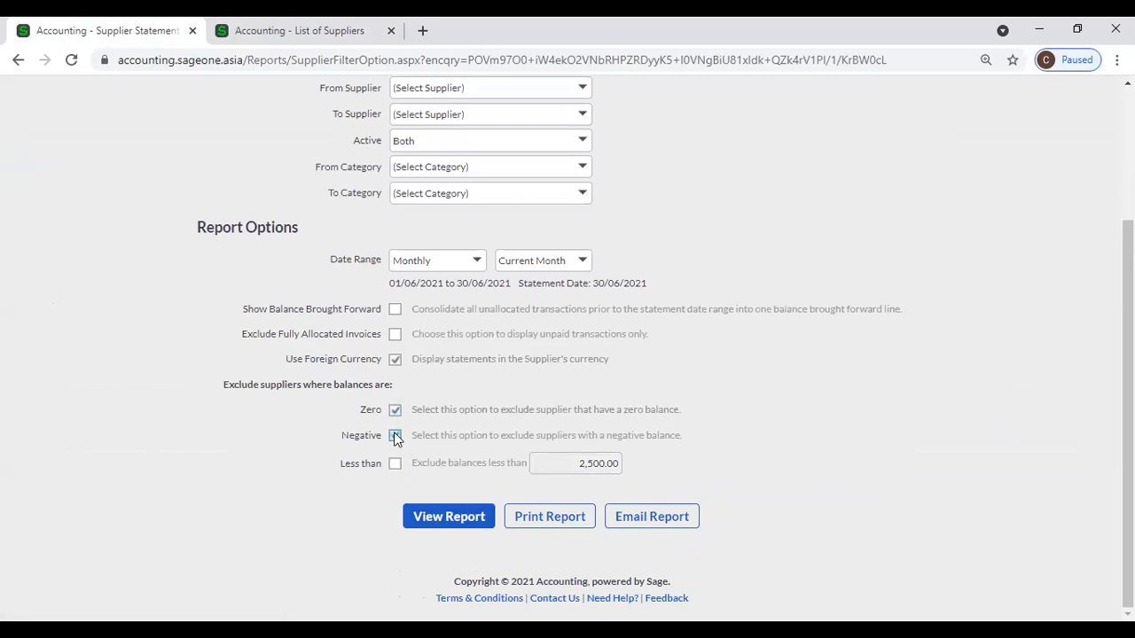
pyautogui.click(448, 516)
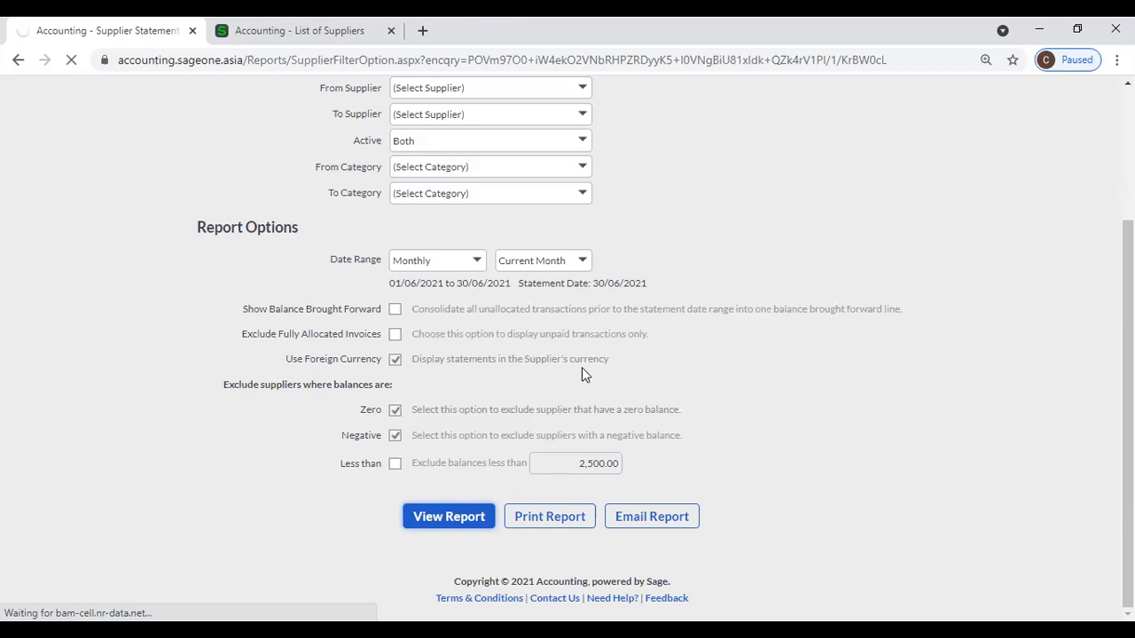
# Review the statement's first page for Al Naboodah Travel, then advance to page 2.
pyautogui.scroll(1, 582, 368)
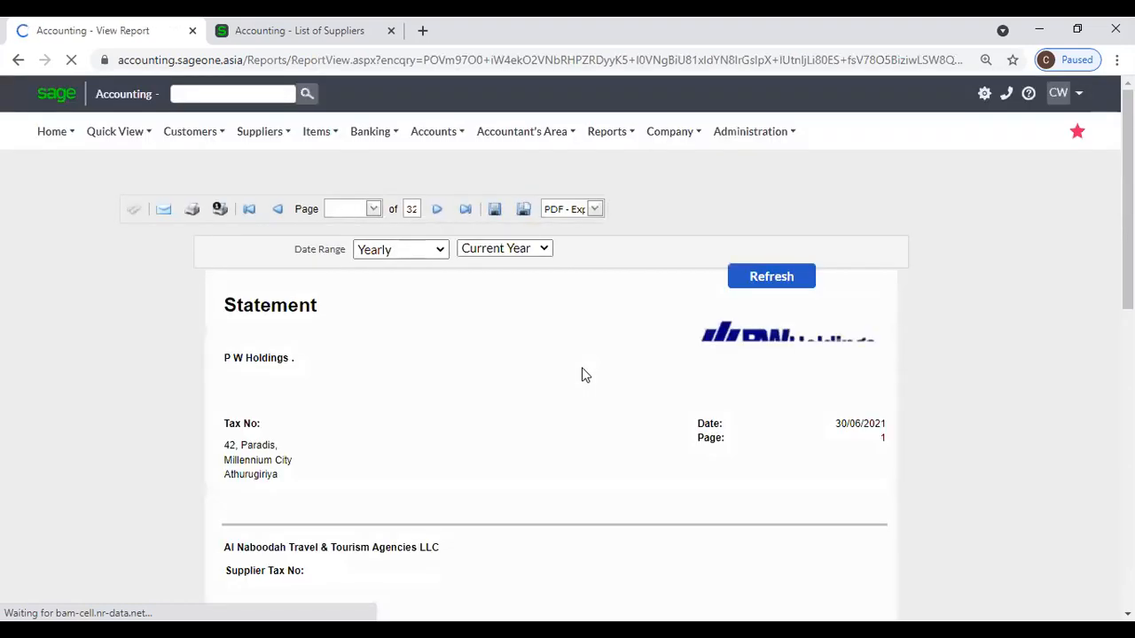
pyautogui.scroll(-1, 583, 367)
pyautogui.scroll(-2, 583, 367)
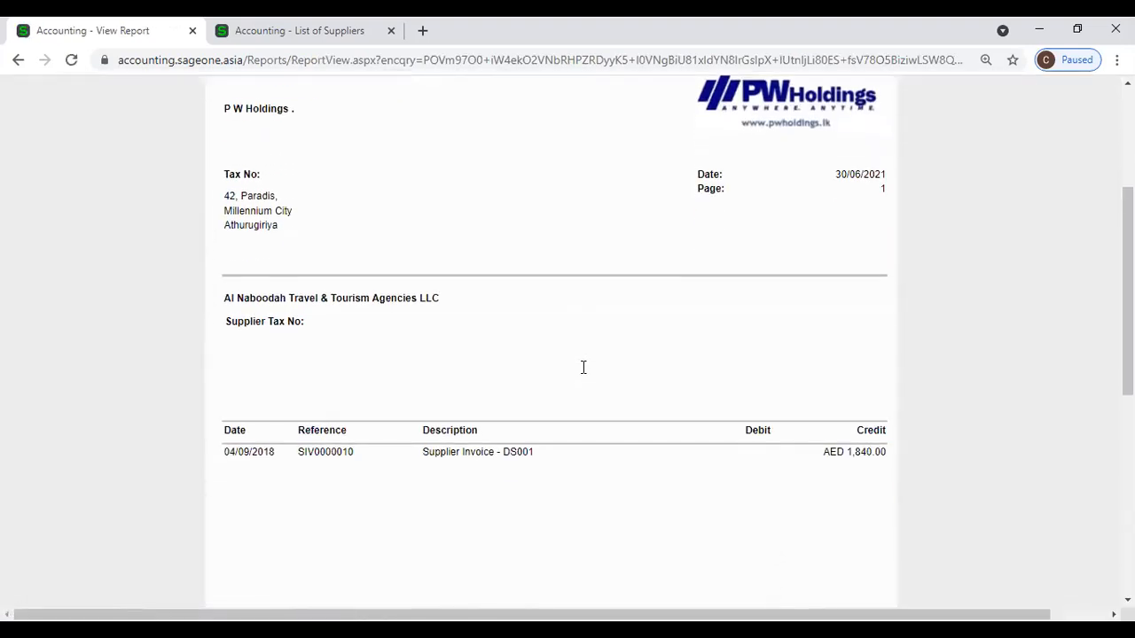
pyautogui.scroll(2, 727, 239)
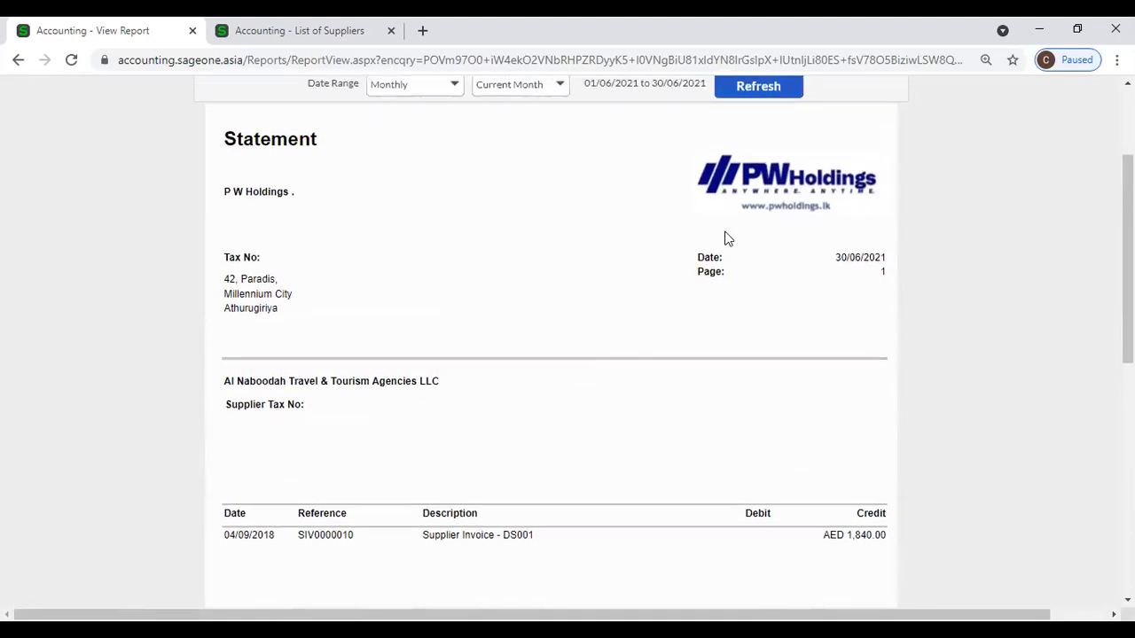
pyautogui.click(623, 128)
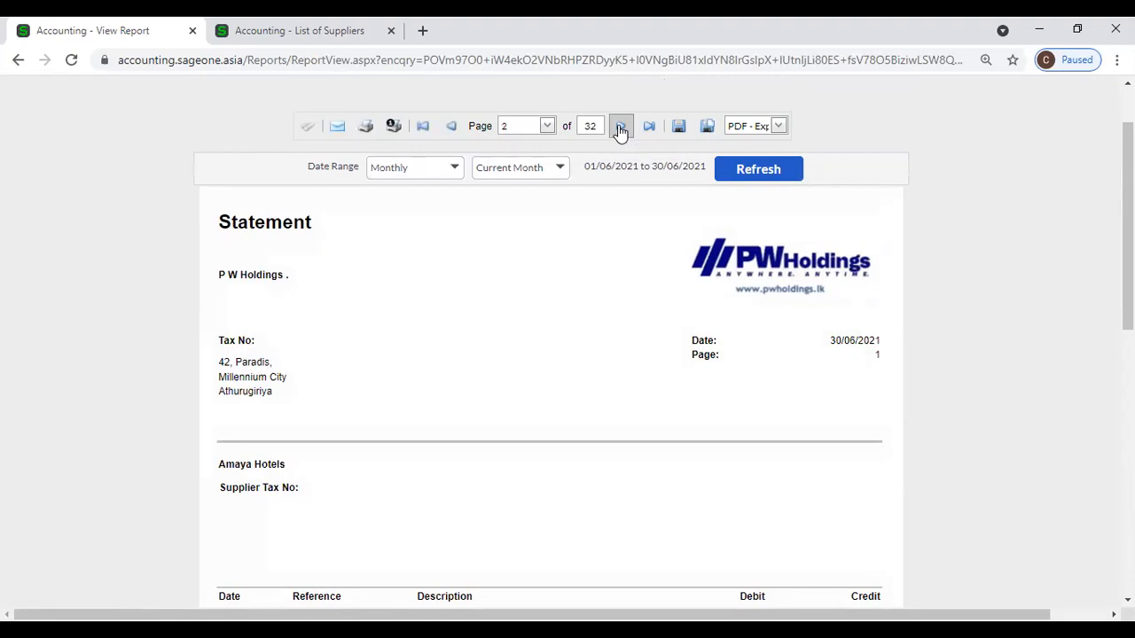
# Review page 2 for Amaya Hotels, then advance to page 3 showing supplier ASD.
pyautogui.scroll(-3, 612, 266)
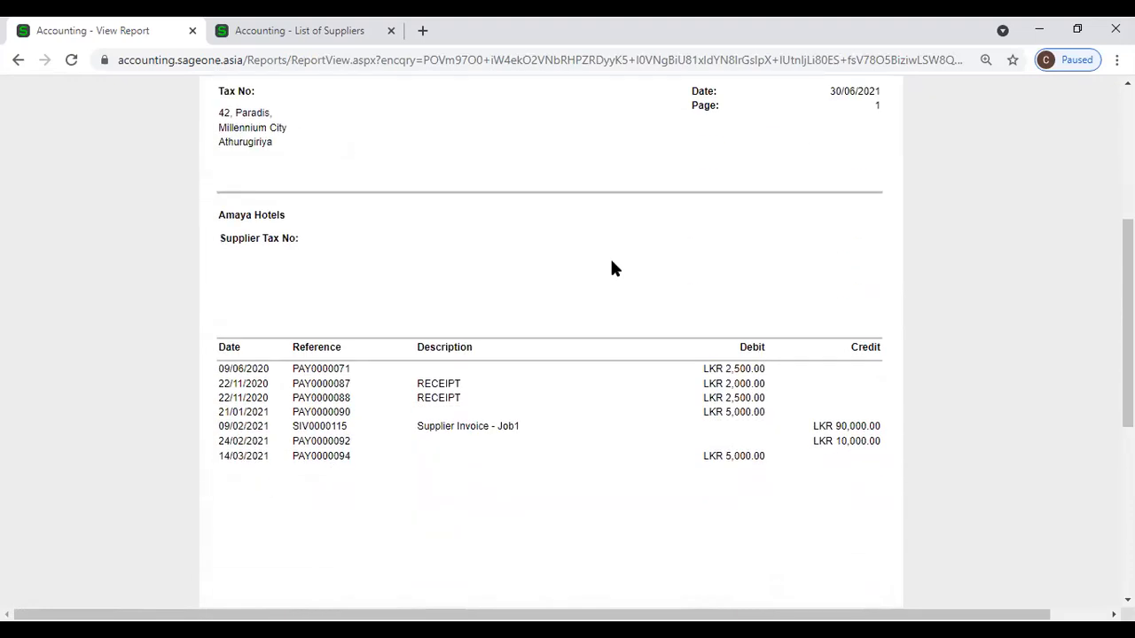
pyautogui.scroll(-4, 611, 266)
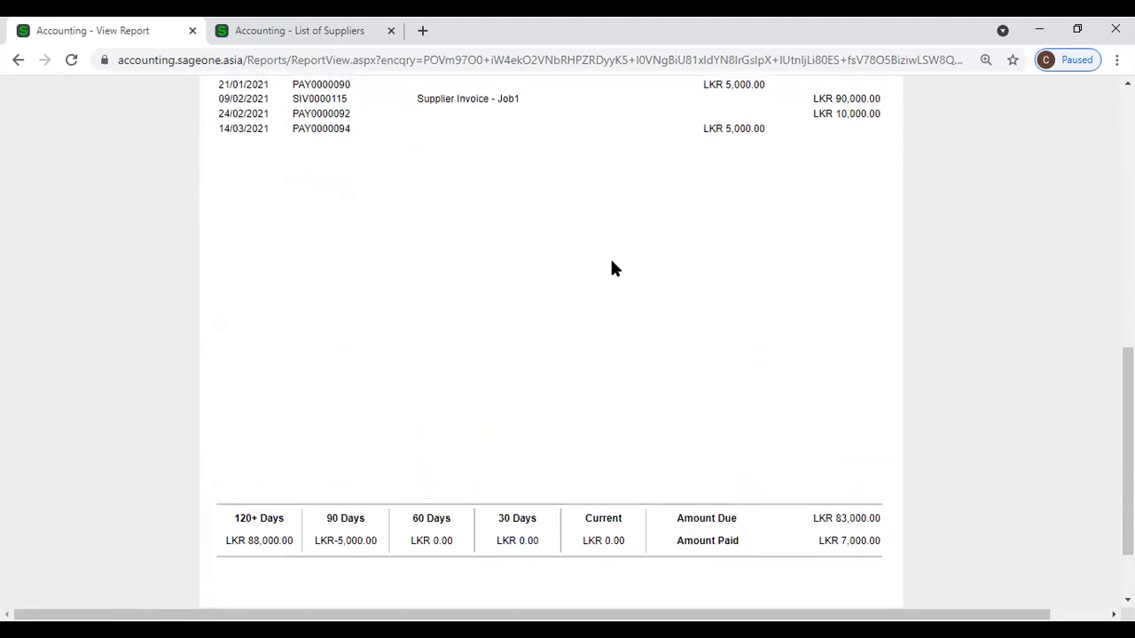
pyautogui.scroll(7, 612, 266)
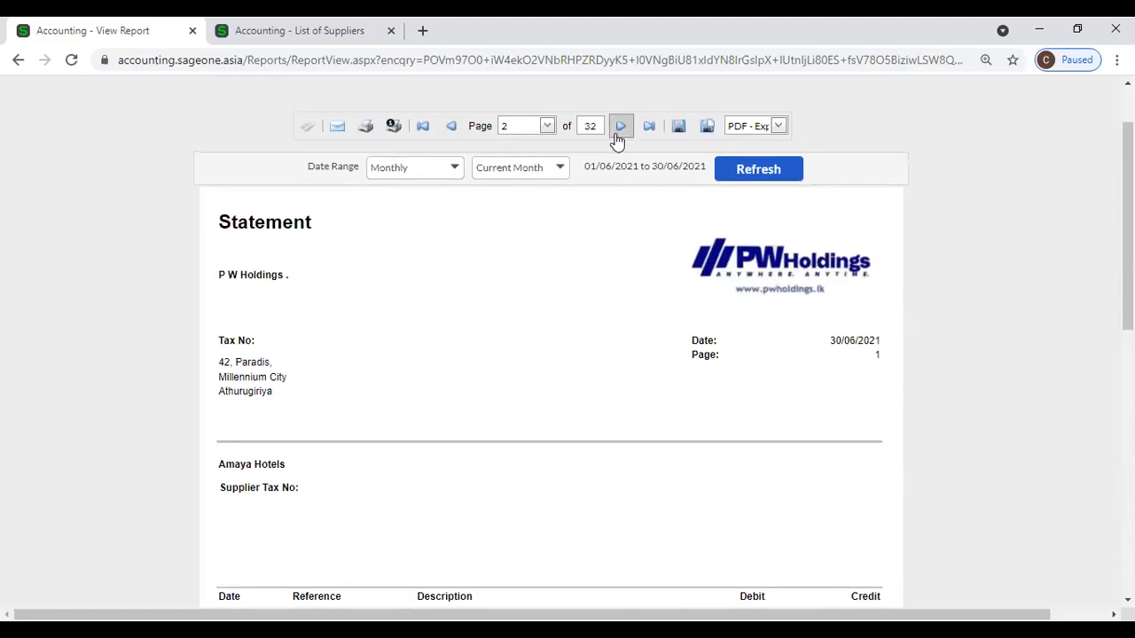
pyautogui.click(621, 126)
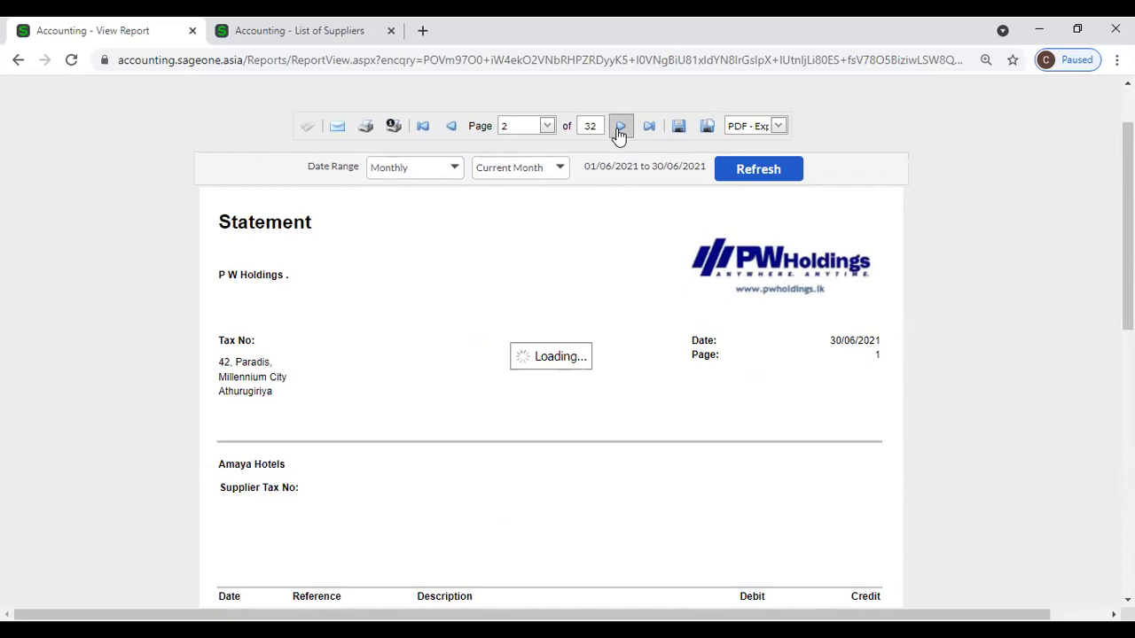
pyautogui.click(620, 129)
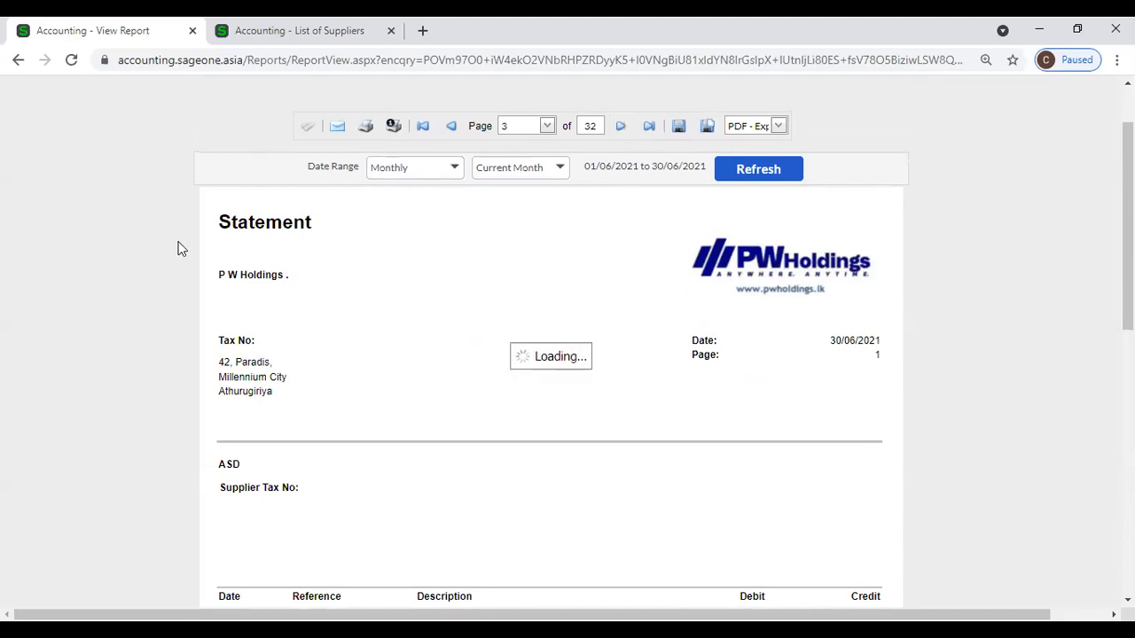
# Run the Supplier Statement with From Supplier A A and To Supplier CASL.
pyautogui.moveTo(248, 146)
pyautogui.moveTo(260, 251)
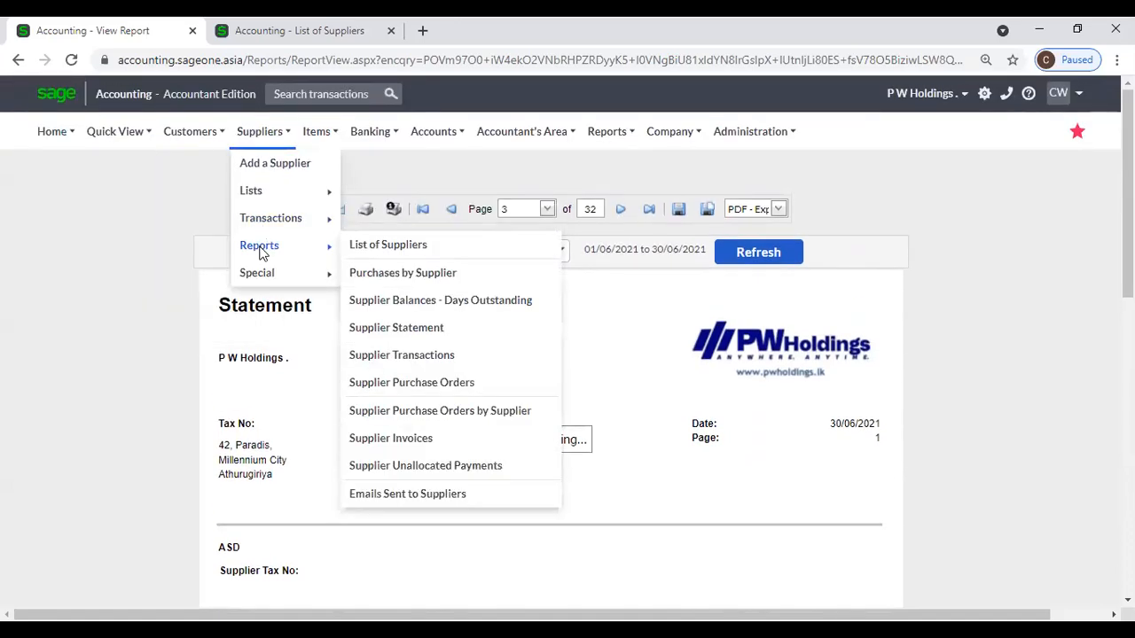
pyautogui.click(403, 332)
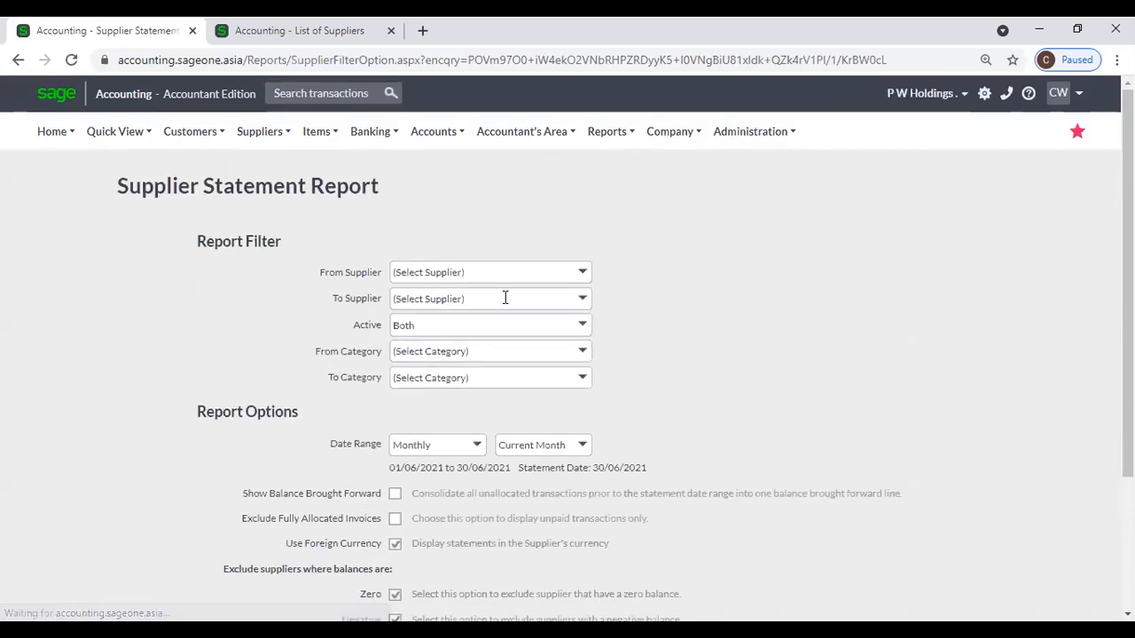
pyautogui.click(581, 274)
pyautogui.click(479, 317)
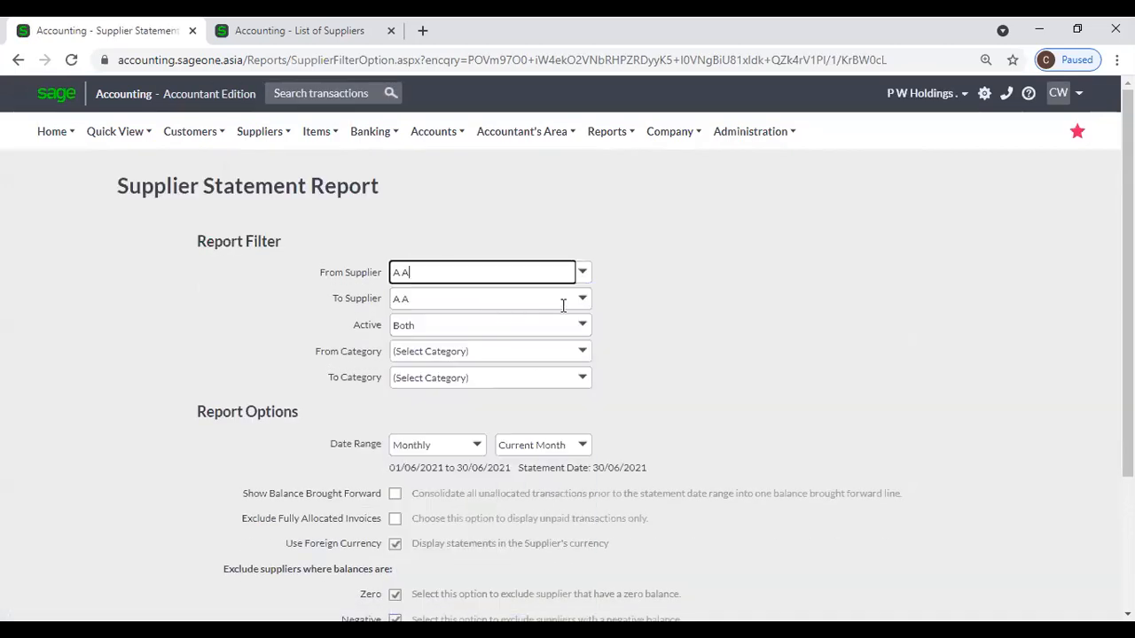
pyautogui.click(581, 299)
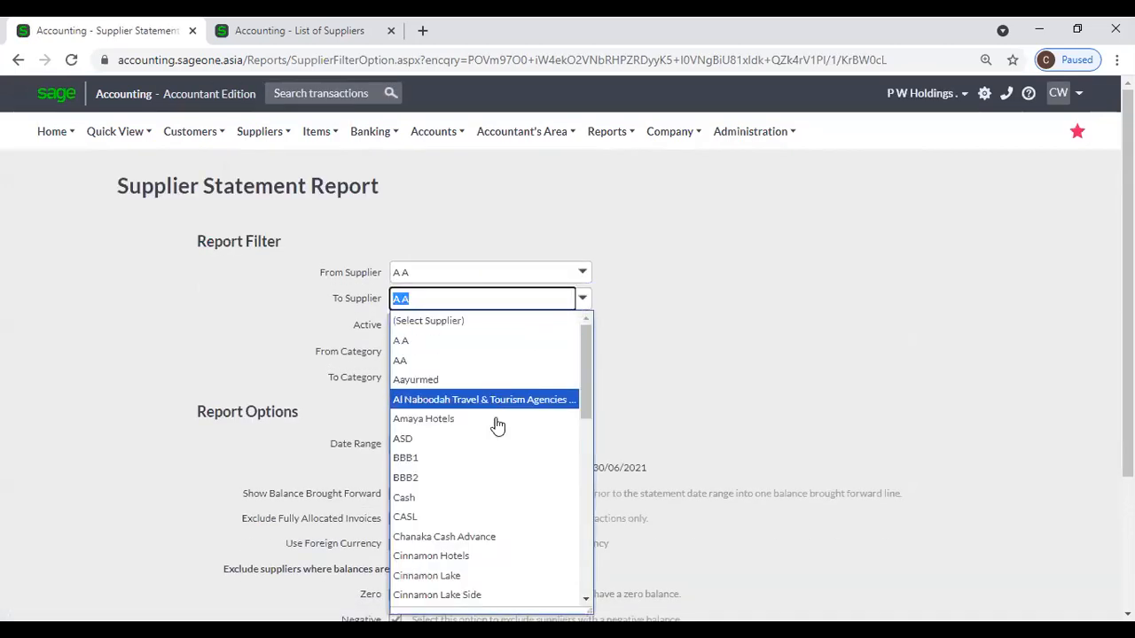
pyautogui.click(479, 517)
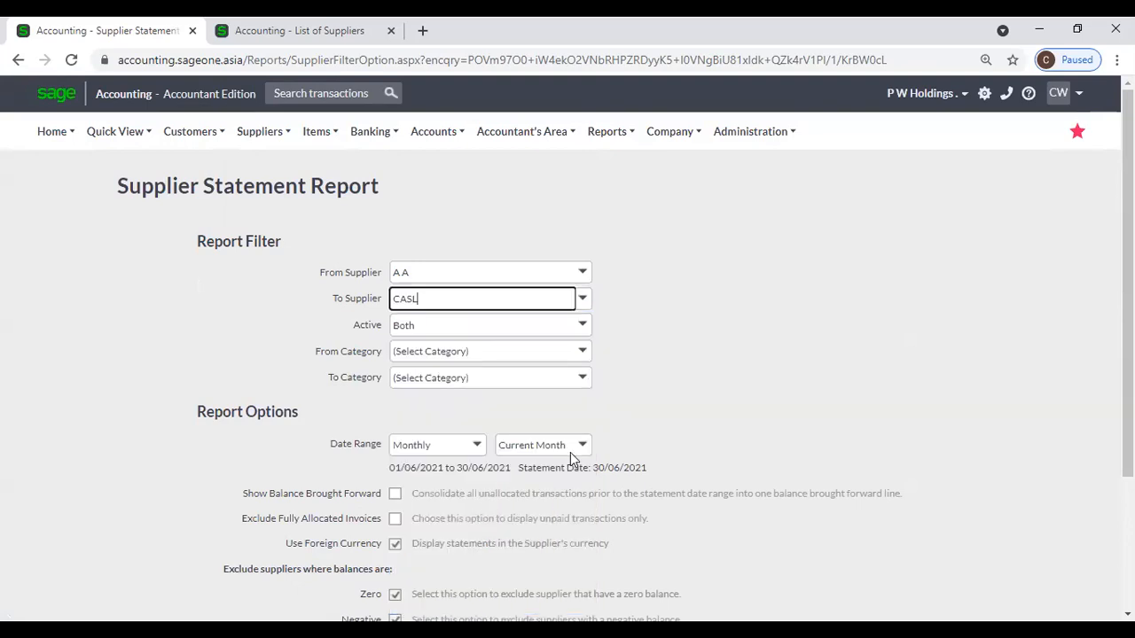
pyautogui.scroll(-2, 686, 391)
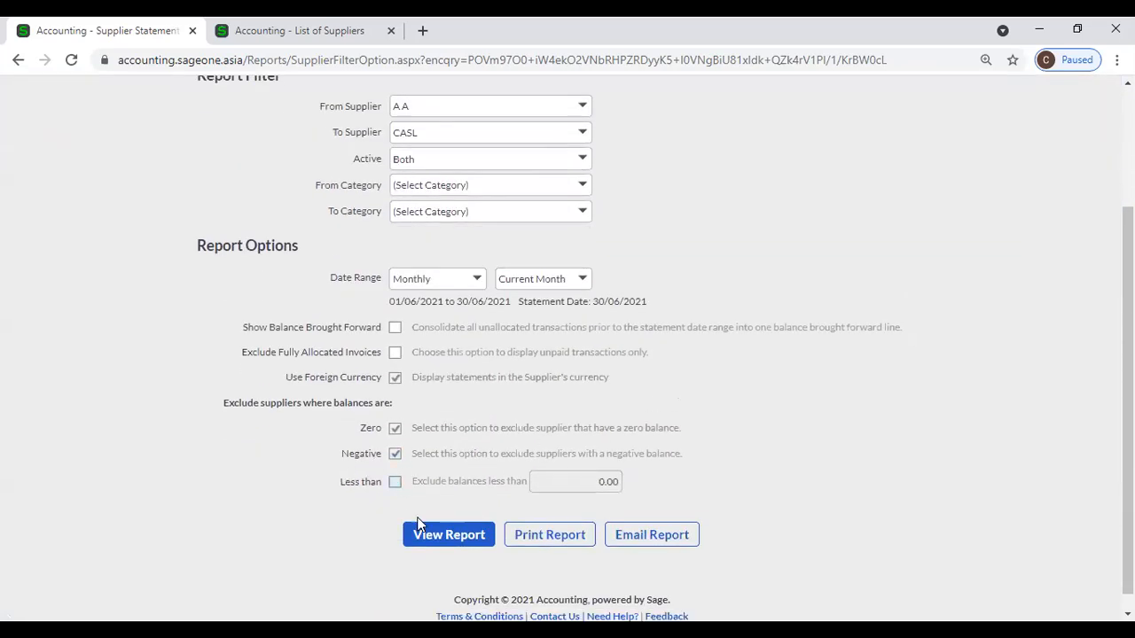
pyautogui.click(426, 538)
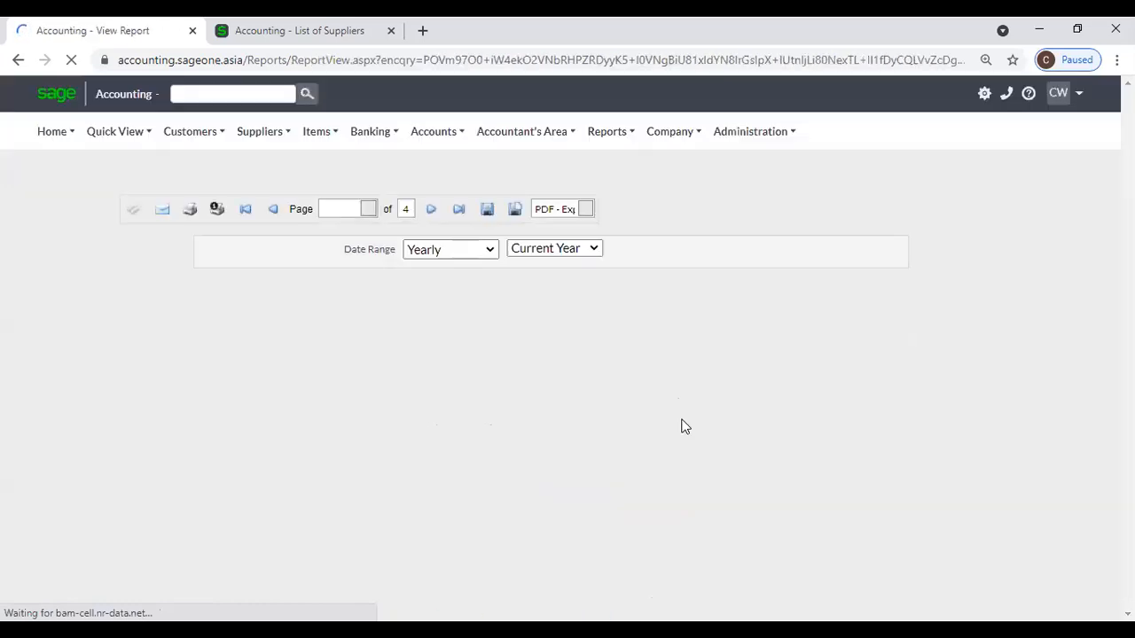
# Jump to the last page (CASL) of the 4-page statement, then go back to page 3, ASD.
pyautogui.scroll(-3, 682, 425)
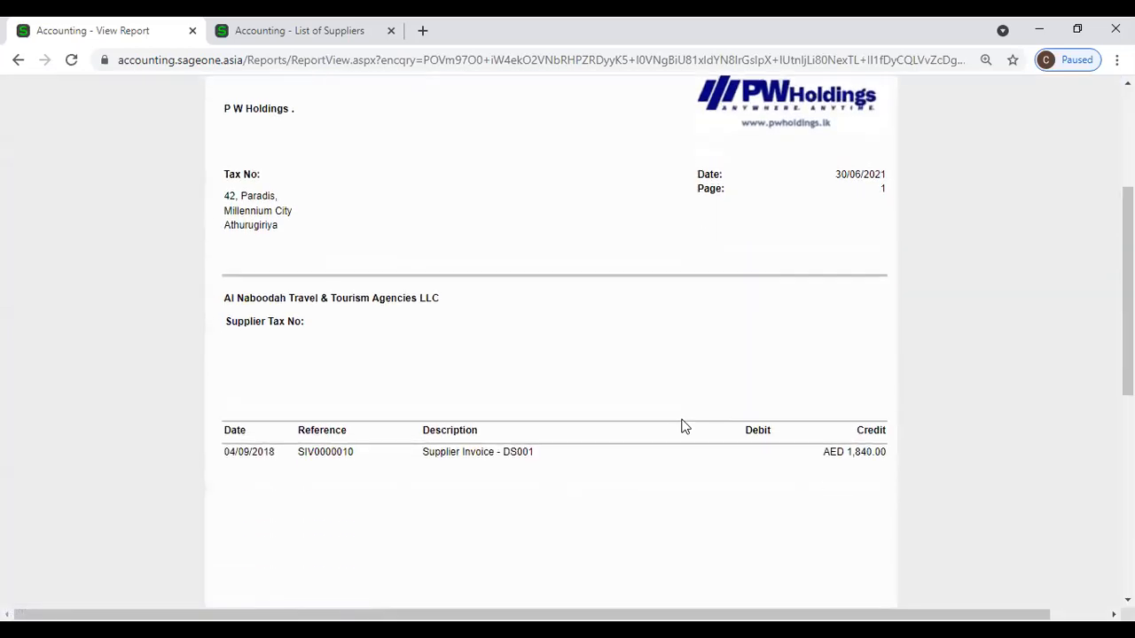
pyautogui.scroll(2, 543, 399)
pyautogui.click(639, 129)
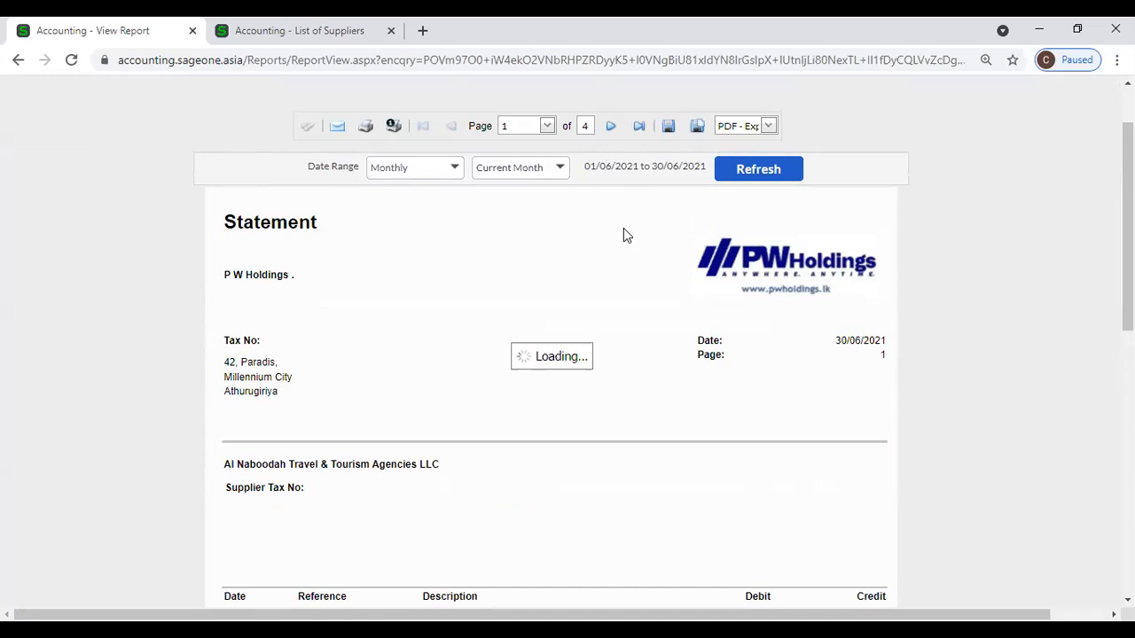
pyautogui.scroll(-1, 624, 234)
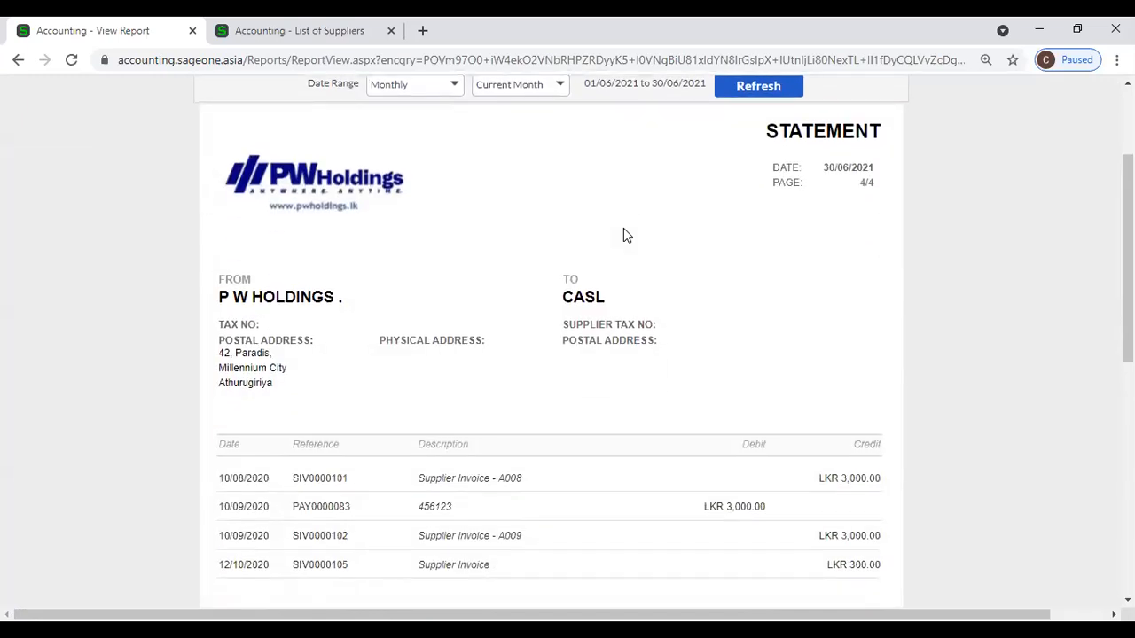
pyautogui.scroll(1, 603, 310)
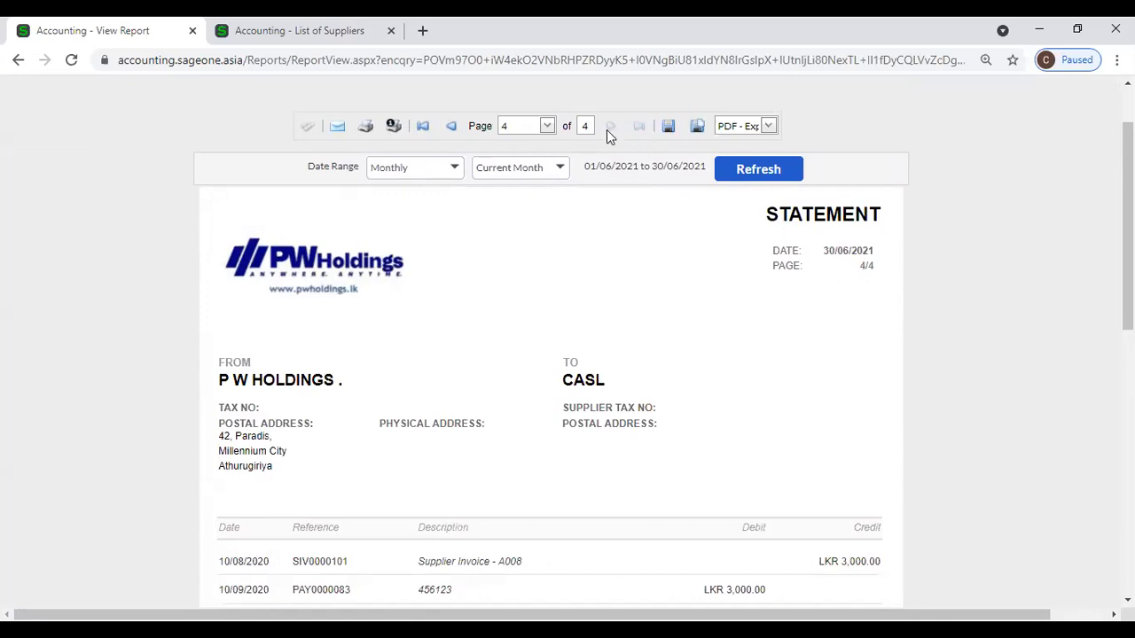
pyautogui.click(451, 126)
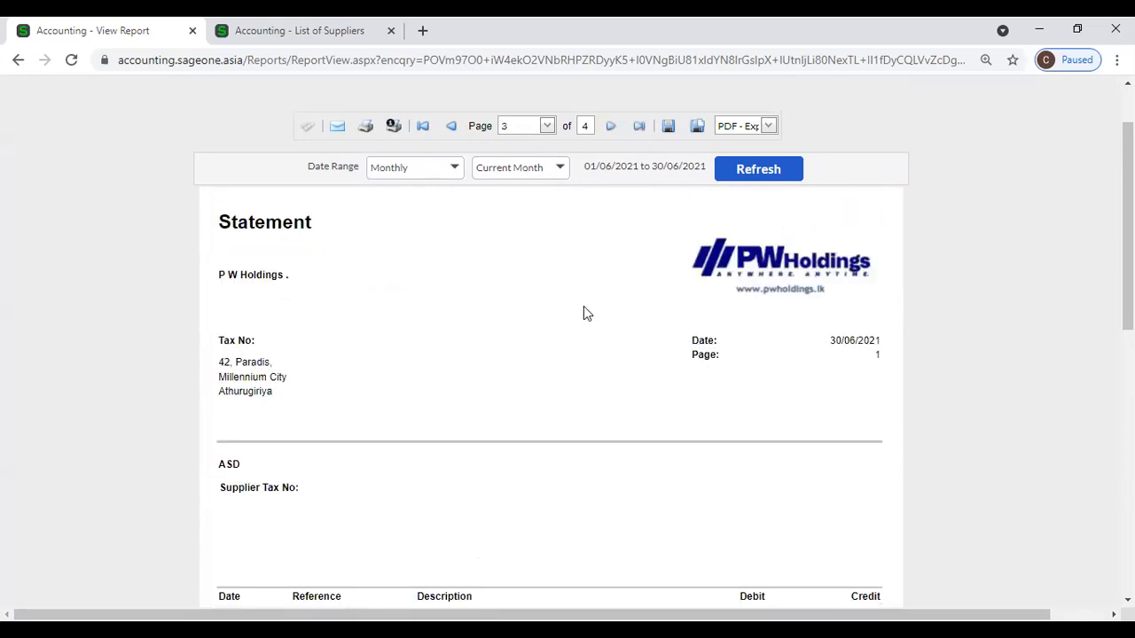
# Sort suppliers ascending by Name so A A through CASL lead, then return to the report tab.
pyautogui.click(341, 32)
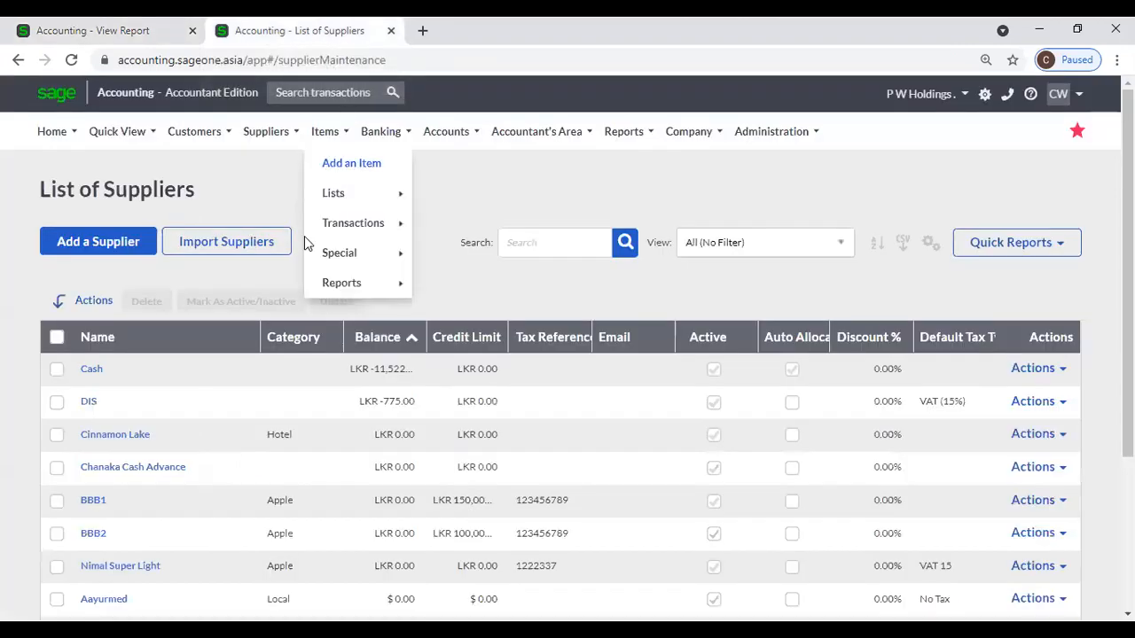
pyautogui.click(159, 342)
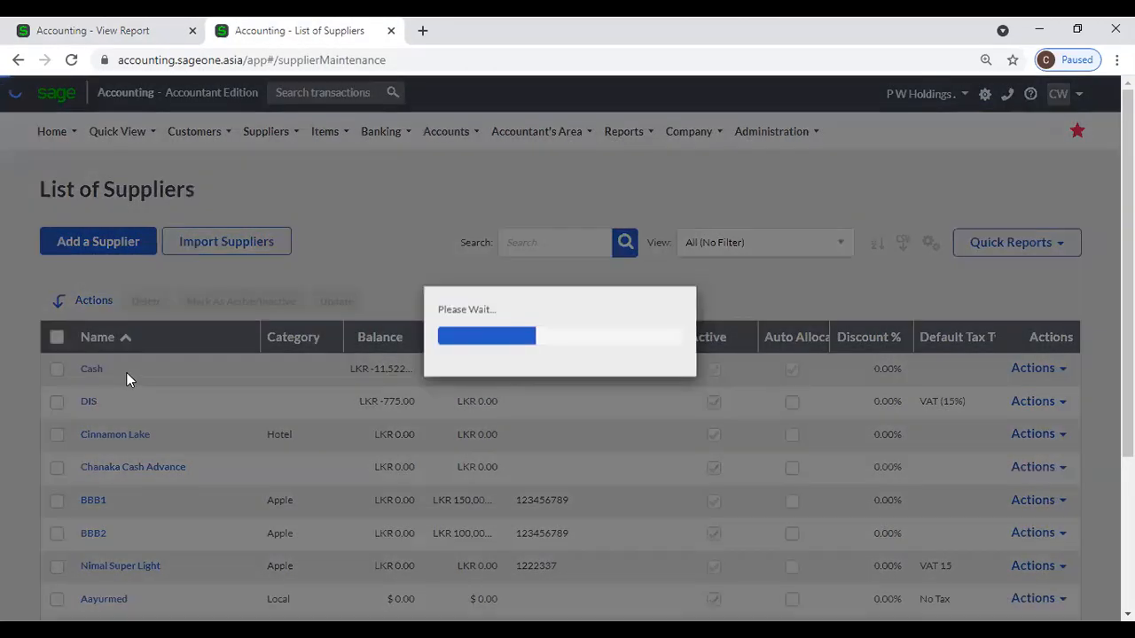
pyautogui.scroll(-3, 131, 534)
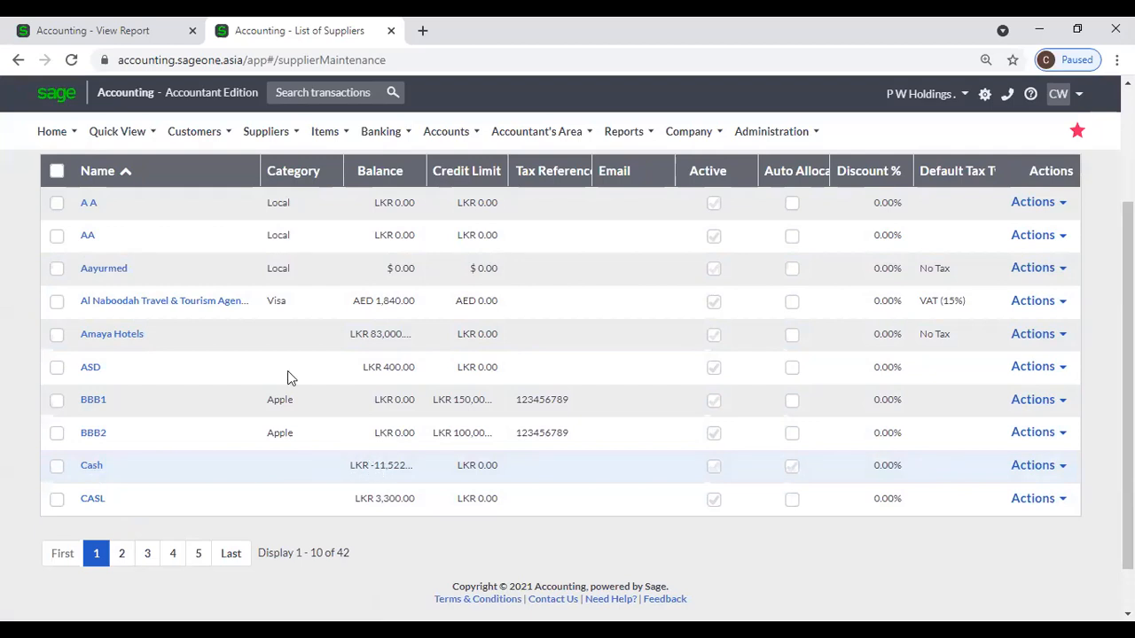
pyautogui.click(98, 27)
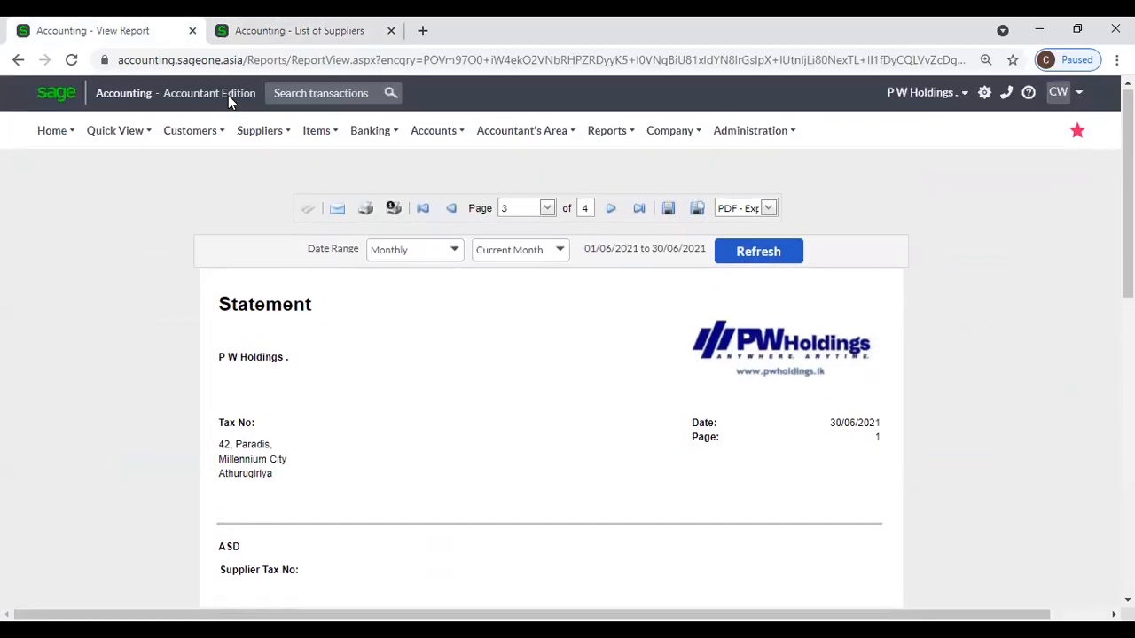
# Duplicate the statement report tab and open Supplier Statement options in the original tab.
pyautogui.rightClick(118, 26)
pyautogui.click(158, 144)
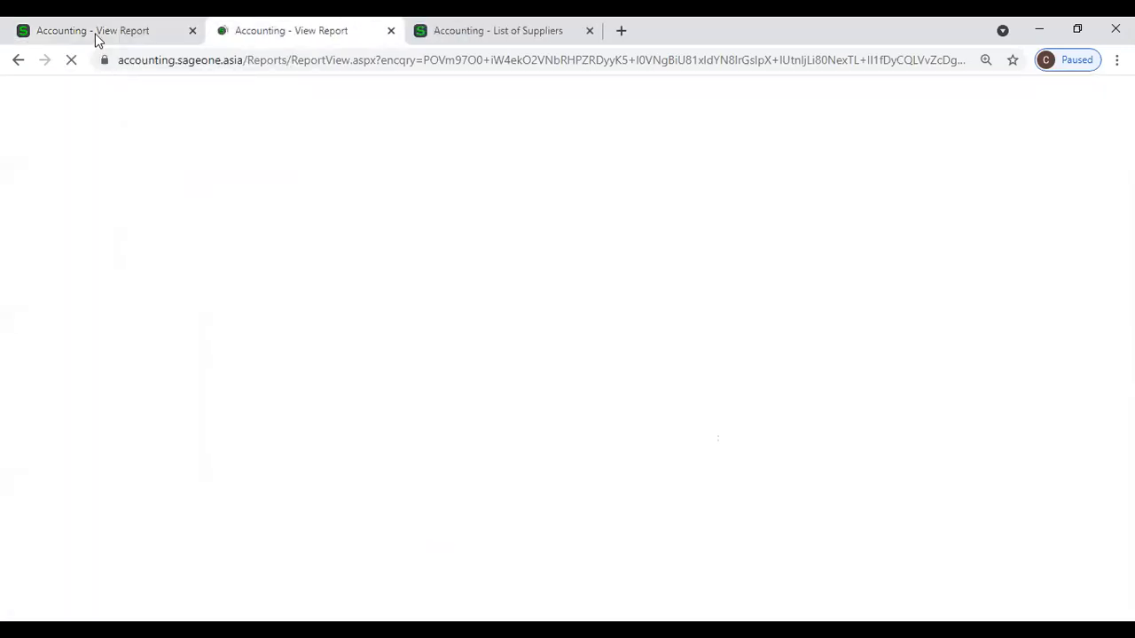
pyautogui.click(95, 34)
pyautogui.moveTo(259, 133)
pyautogui.moveTo(259, 246)
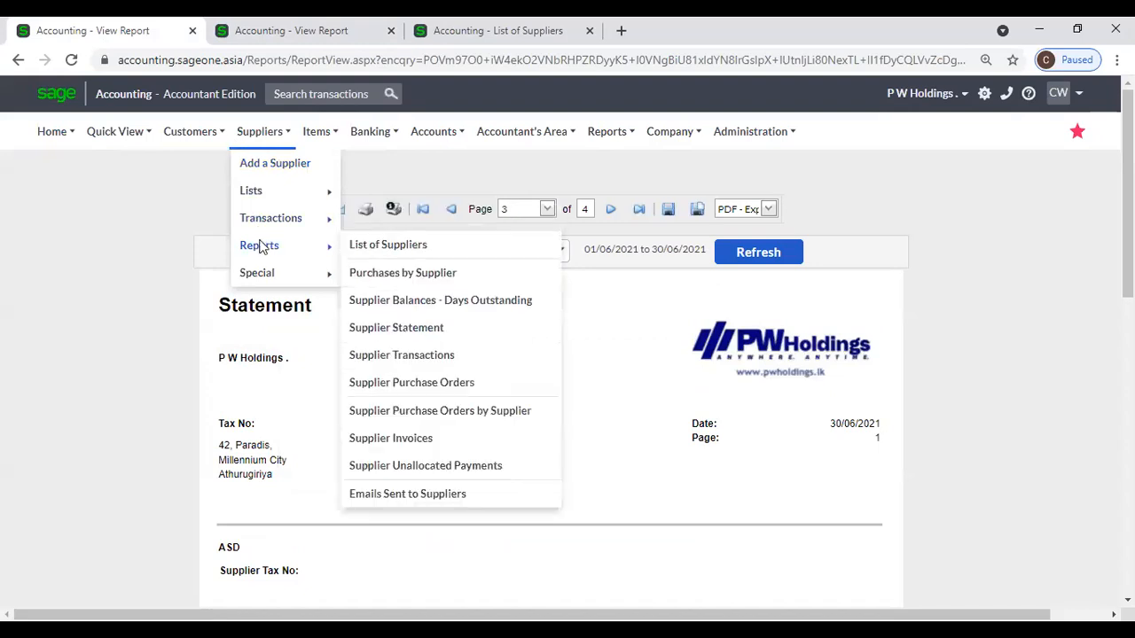
pyautogui.click(413, 329)
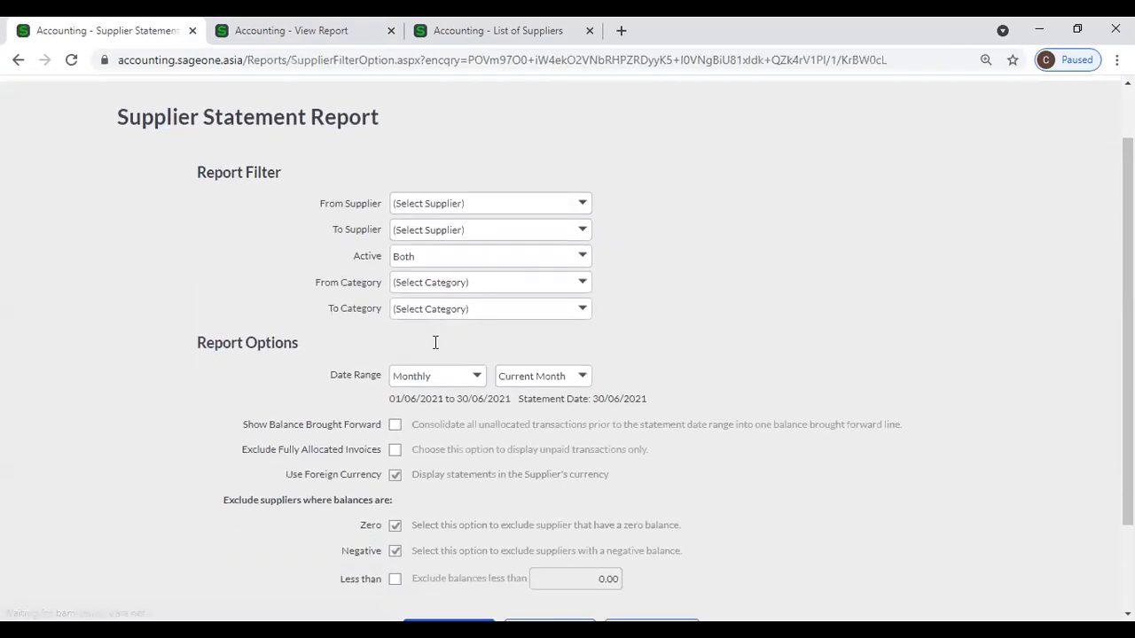
pyautogui.scroll(-2, 401, 434)
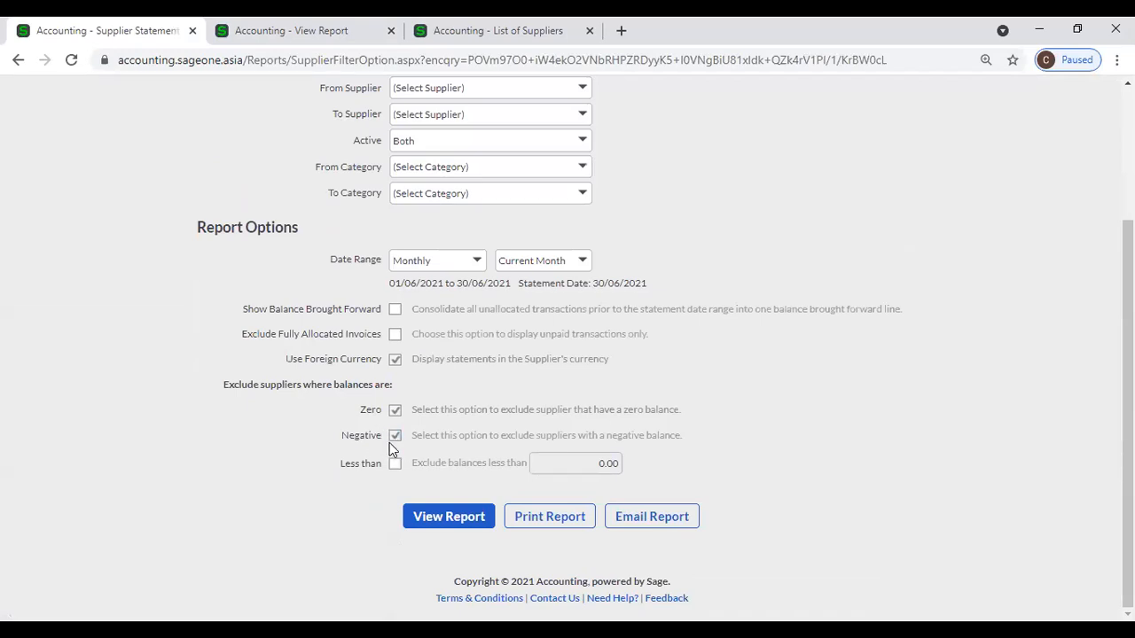
# Page the duplicated statement forward to page 2, Amaya Hotels, then go back to List of Suppliers.
pyautogui.click(276, 44)
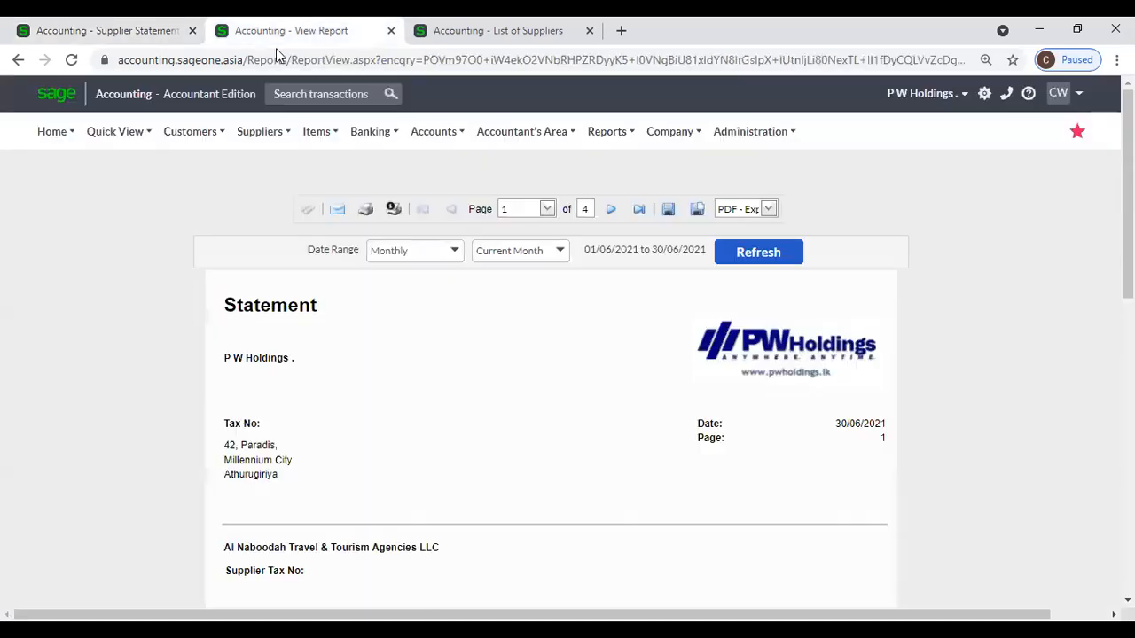
pyautogui.scroll(-2, 416, 359)
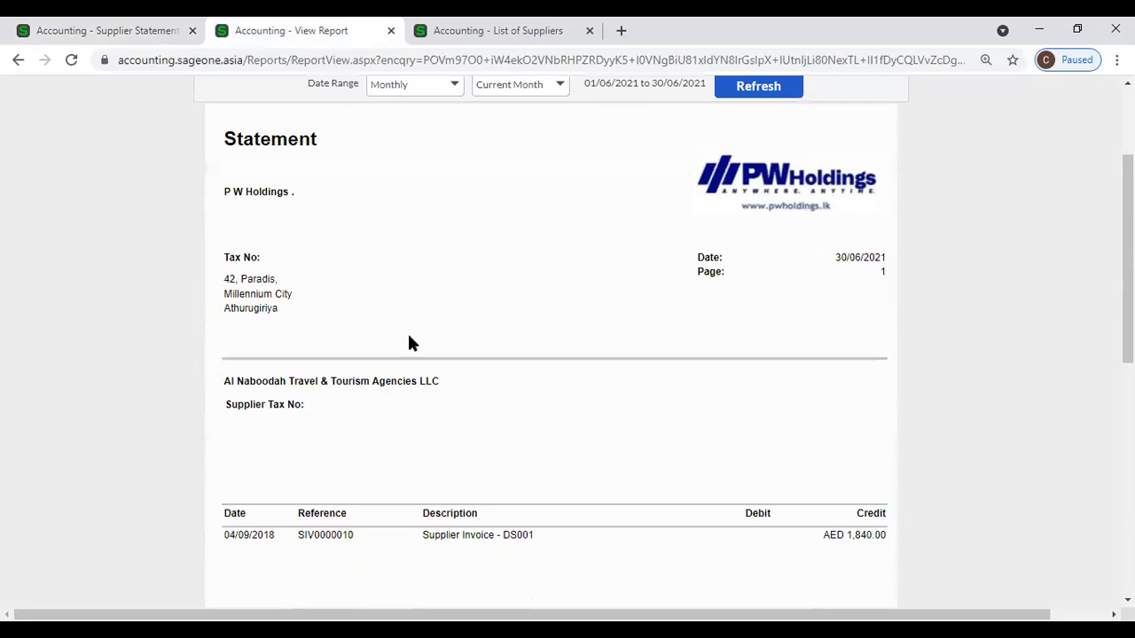
pyautogui.scroll(1, 409, 343)
pyautogui.click(612, 126)
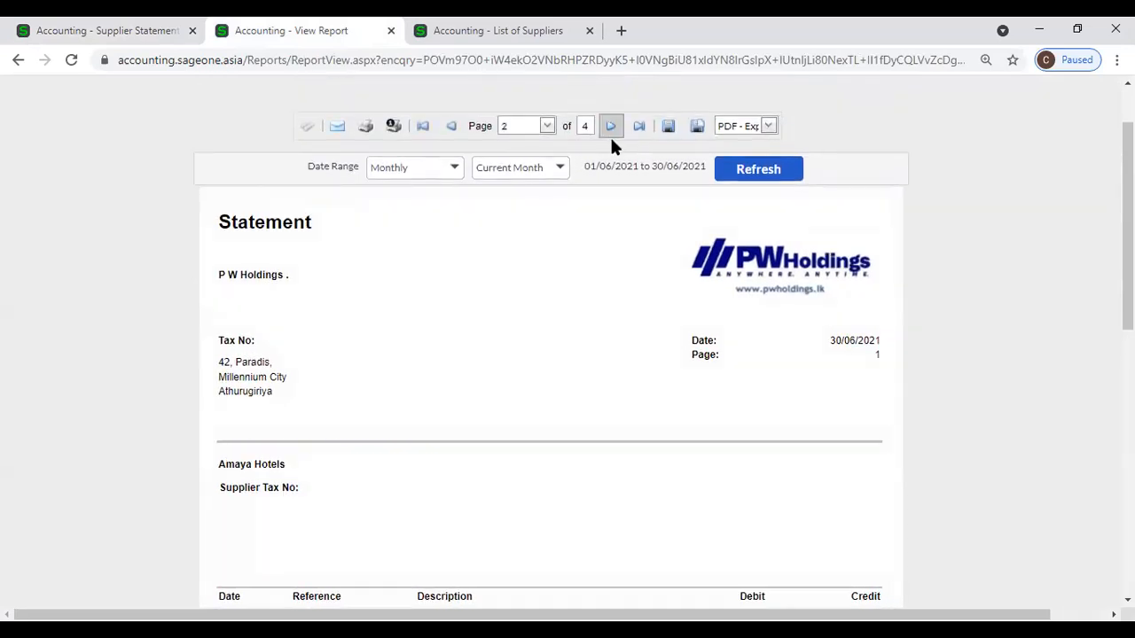
pyautogui.scroll(-2, 610, 141)
pyautogui.scroll(-1, 609, 149)
pyautogui.scroll(3, 610, 147)
pyautogui.click(434, 41)
pyautogui.scroll(1, 447, 410)
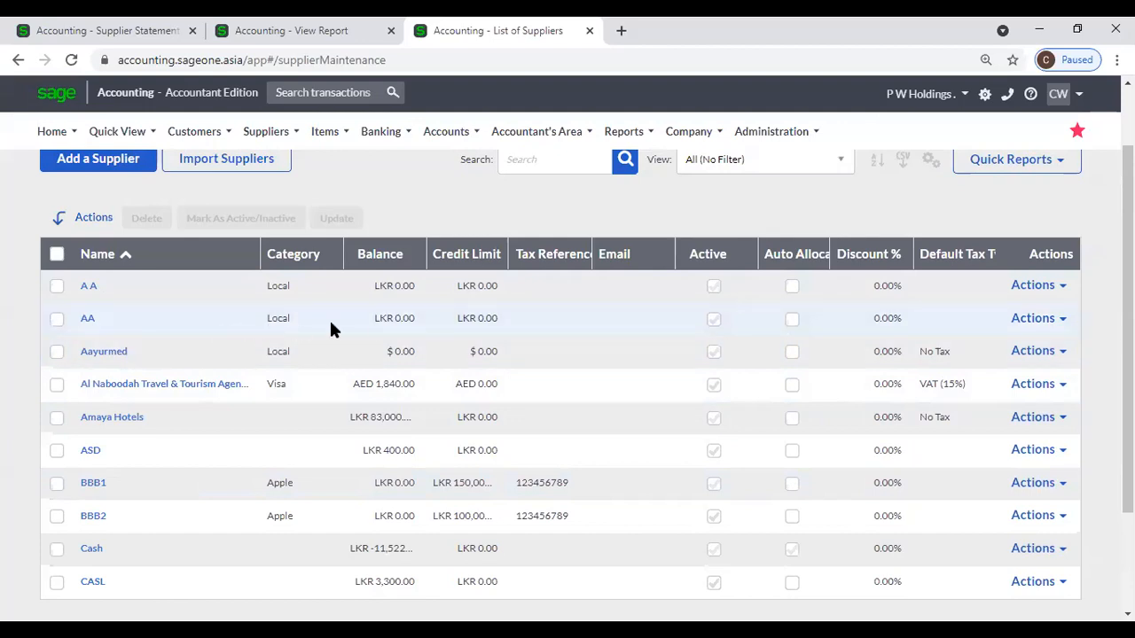
# Tick Al Naboodah, Amaya Hotels, ASD and CASL in the supplier list.
pyautogui.scroll(-2, 426, 335)
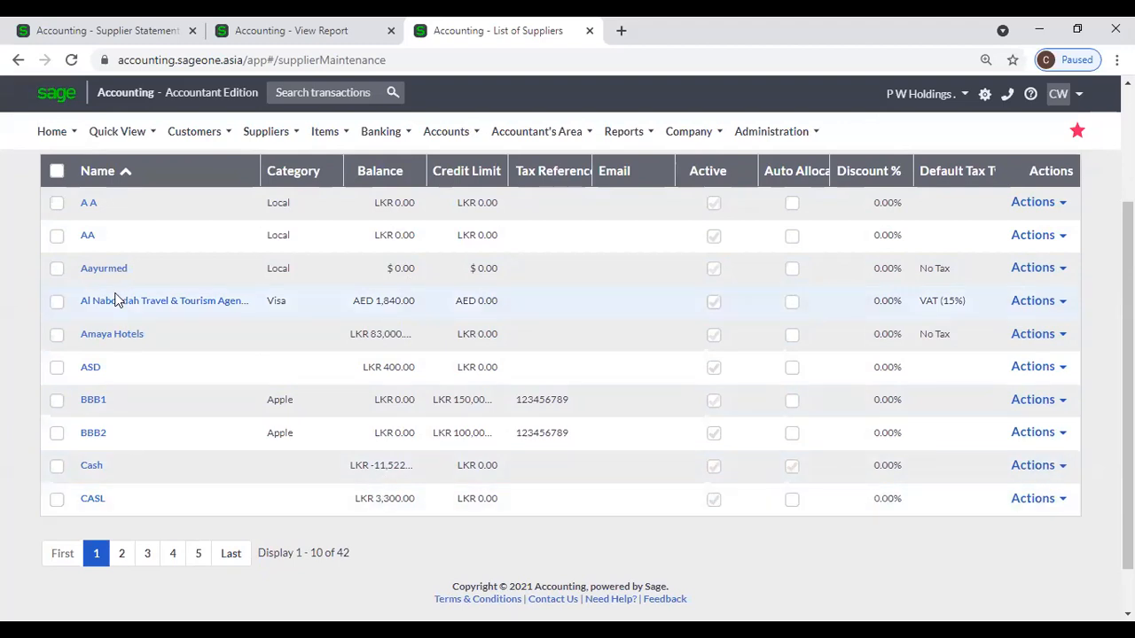
pyautogui.click(56, 301)
pyautogui.click(57, 333)
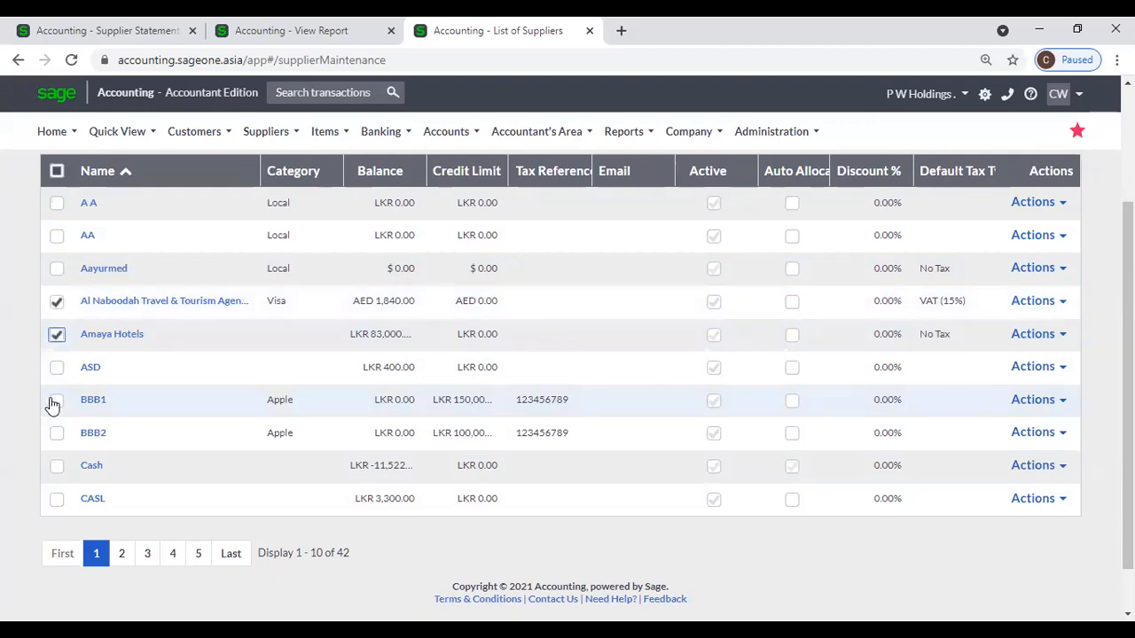
pyautogui.click(57, 367)
pyautogui.click(57, 498)
# Check the Amaya Hotels statement, then settle on the Supplier Statement options tab.
pyautogui.click(226, 38)
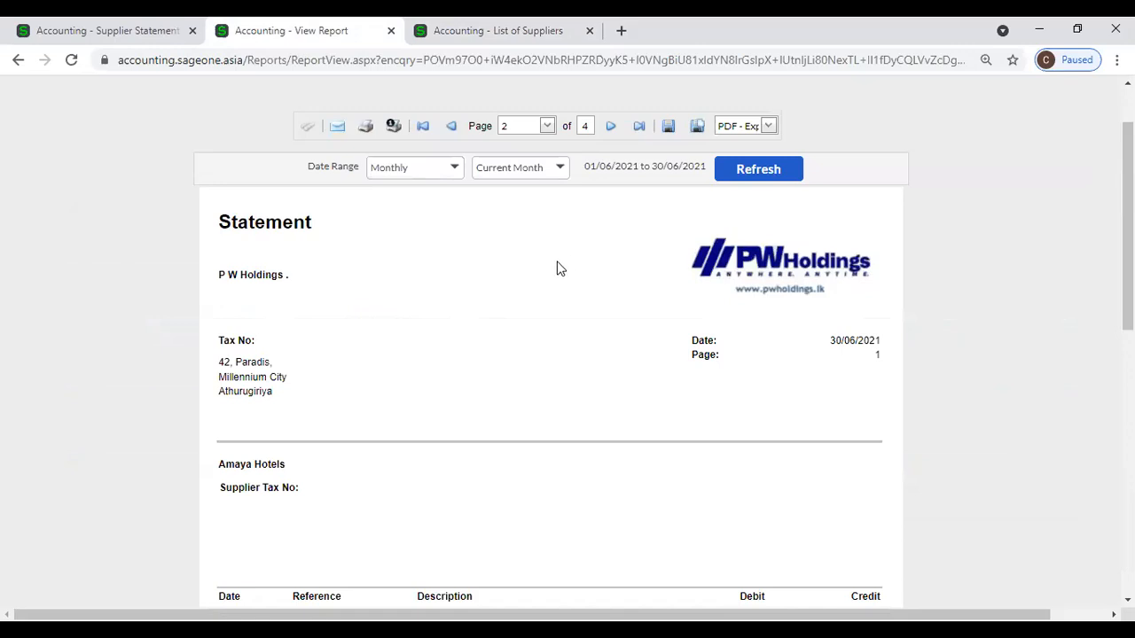
pyautogui.scroll(-4, 554, 264)
pyautogui.scroll(3, 547, 258)
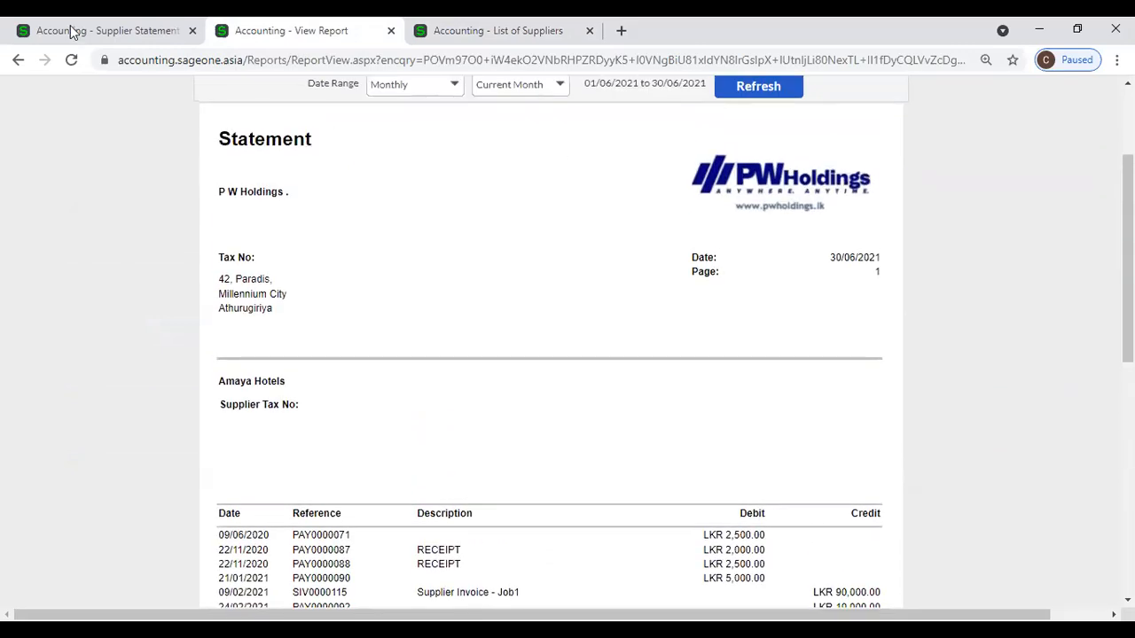
pyautogui.click(74, 31)
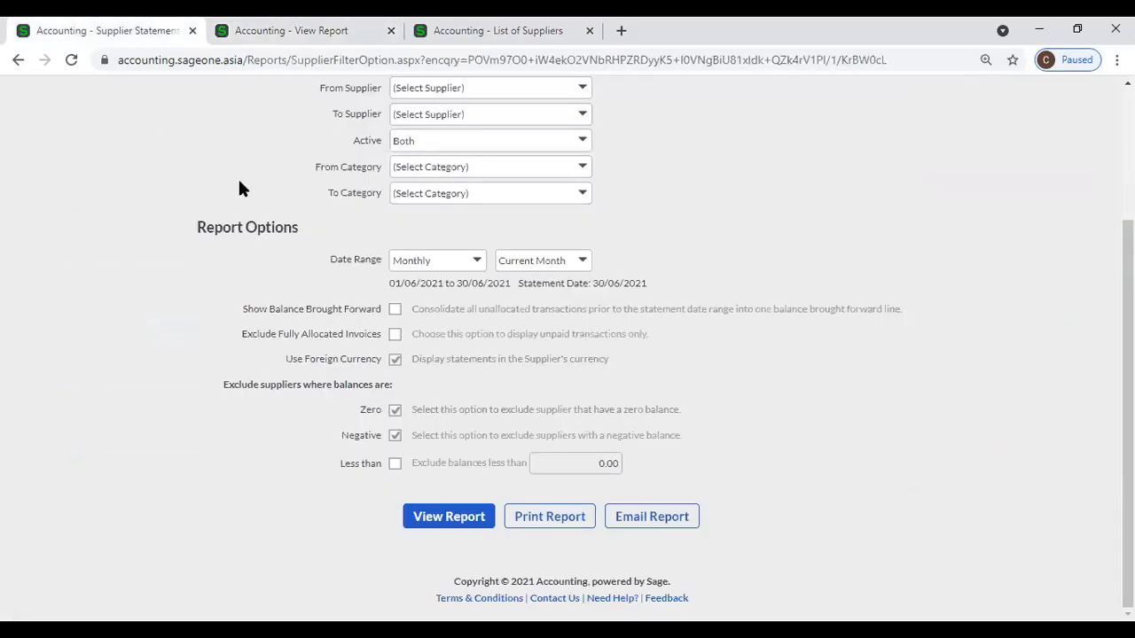
pyautogui.click(403, 45)
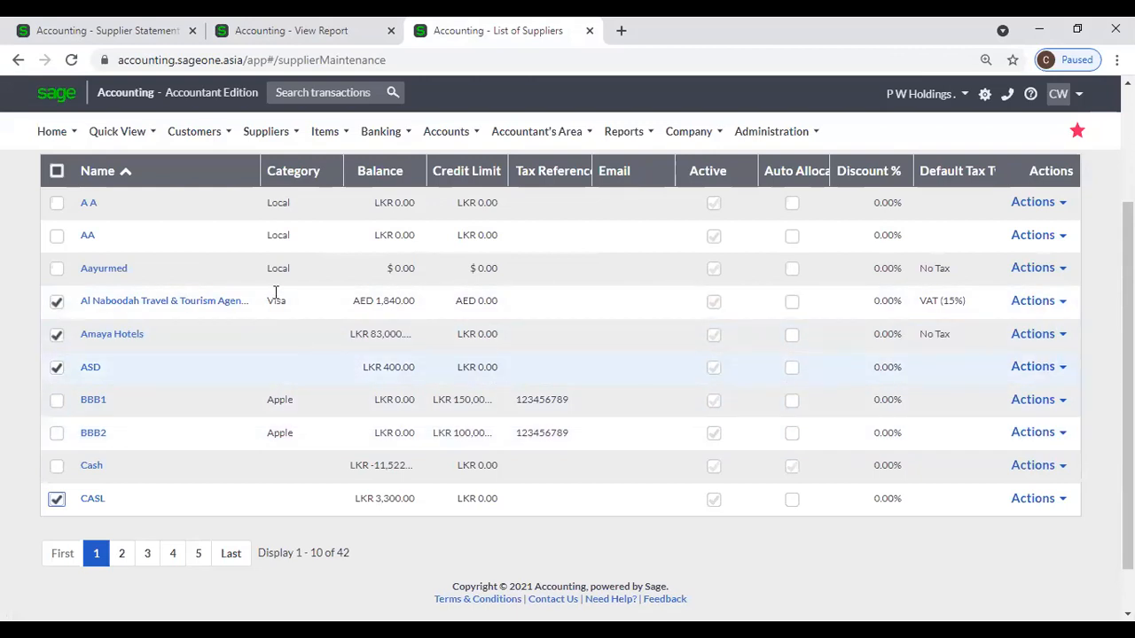
pyautogui.click(112, 26)
pyautogui.scroll(-1, 329, 375)
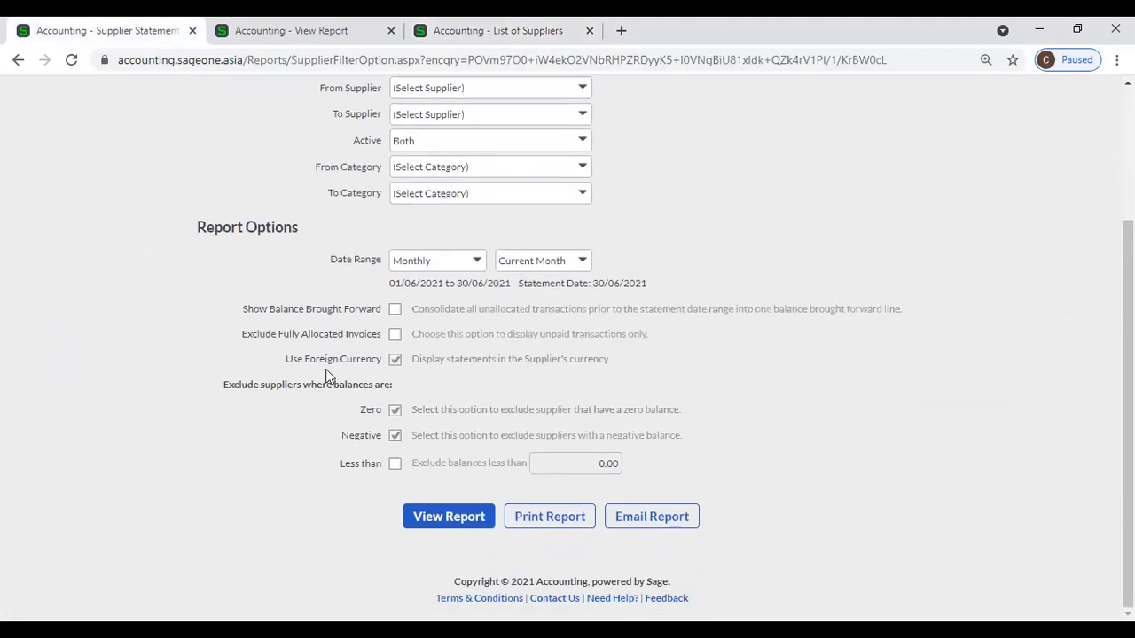
# Tick 'Less than' 5,000.00, set suppliers A A to CASL, and view the report.
pyautogui.click(395, 463)
pyautogui.click(592, 464)
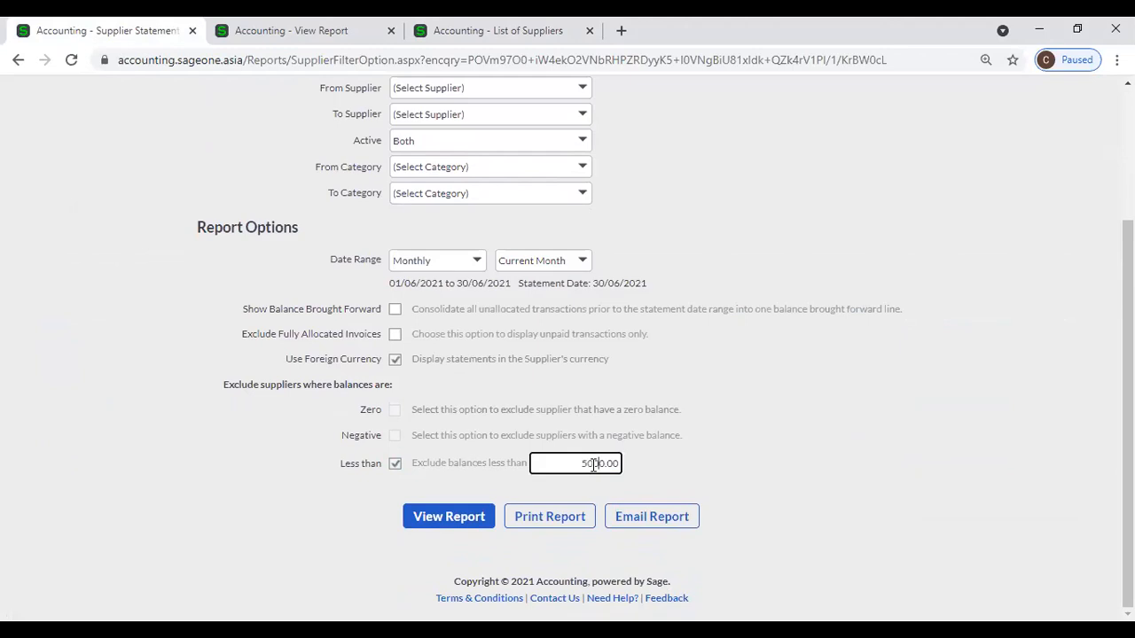
pyautogui.scroll(1, 572, 197)
pyautogui.click(583, 171)
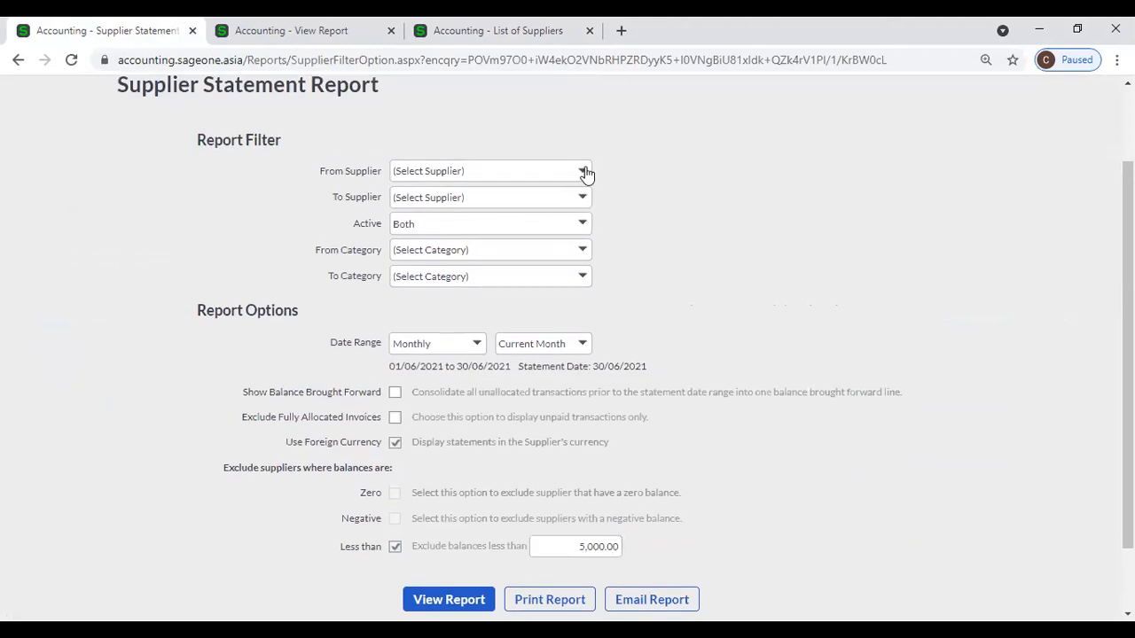
pyautogui.click(491, 214)
pyautogui.click(583, 199)
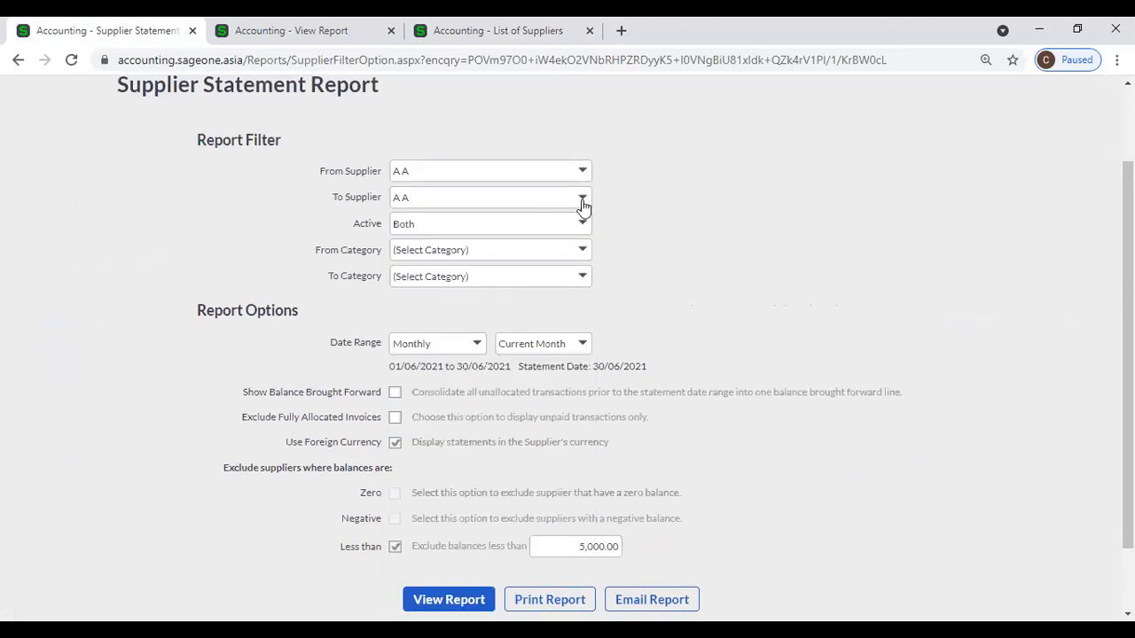
pyautogui.click(450, 416)
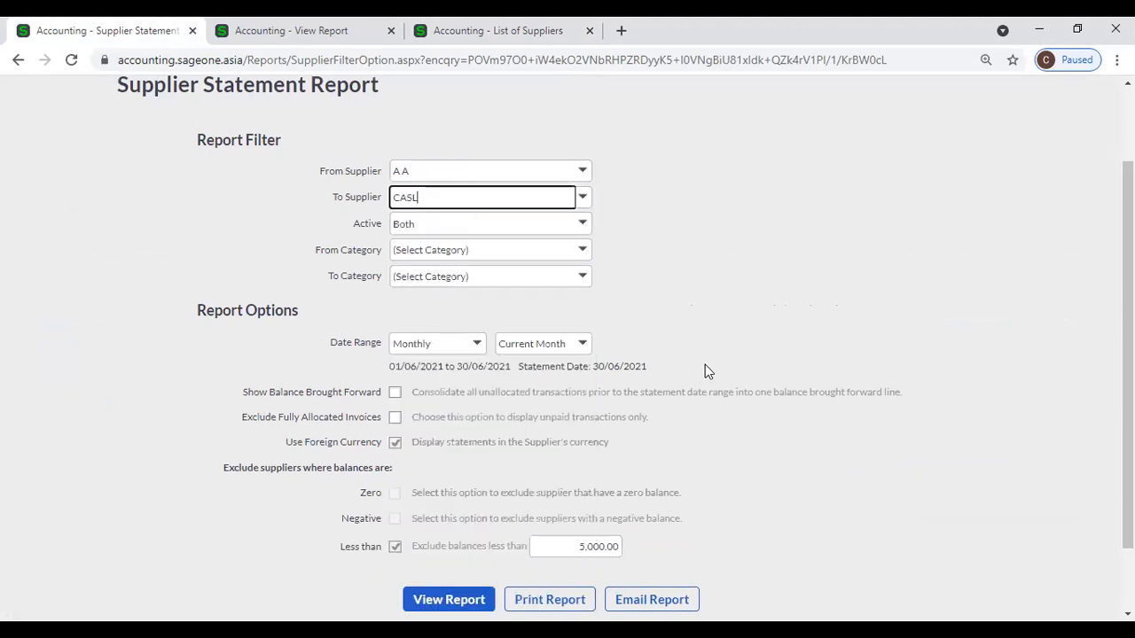
pyautogui.scroll(-1, 705, 370)
pyautogui.click(450, 519)
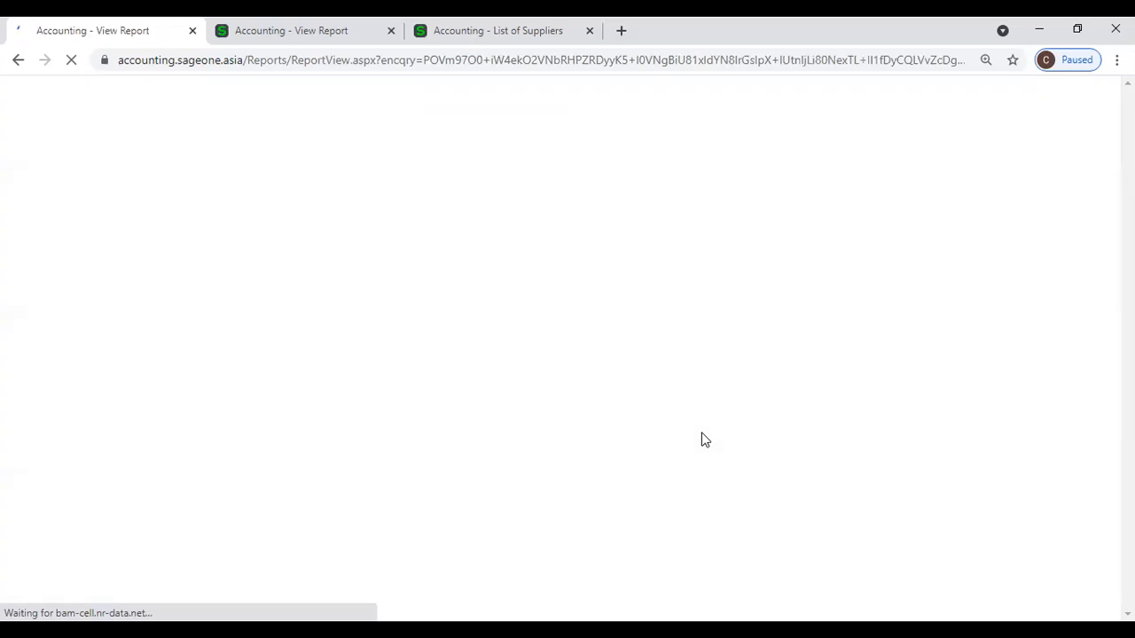
# Review Amaya Hotels' statement and ageing totals, LKR 83,000.00 due, then return to List of Suppliers.
pyautogui.scroll(-4, 575, 390)
pyautogui.scroll(3, 576, 390)
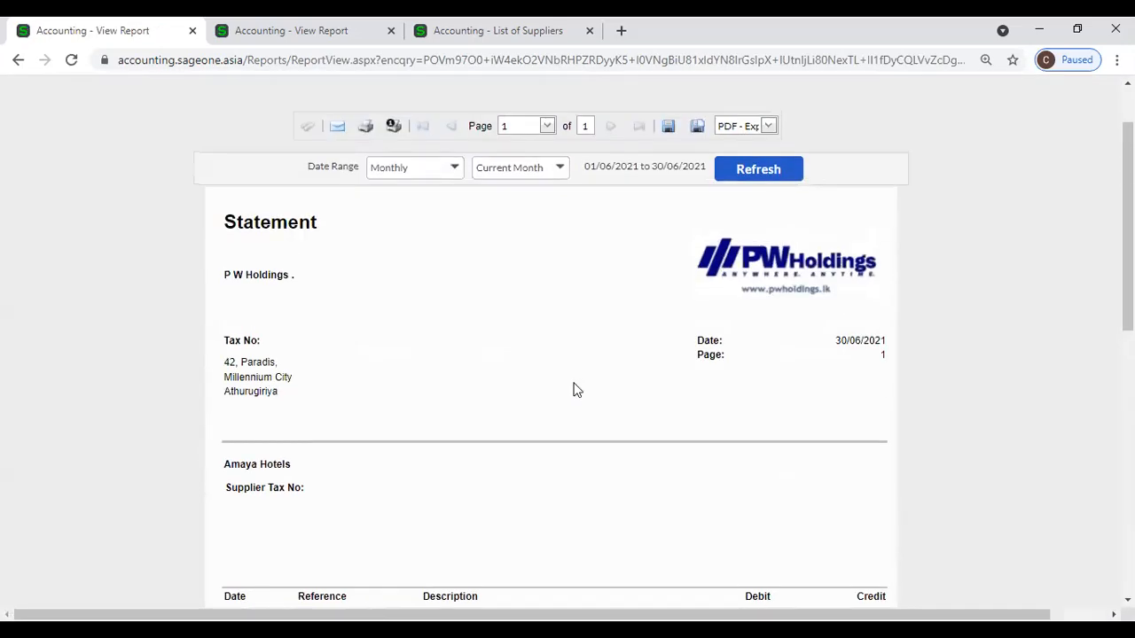
pyautogui.scroll(-5, 570, 385)
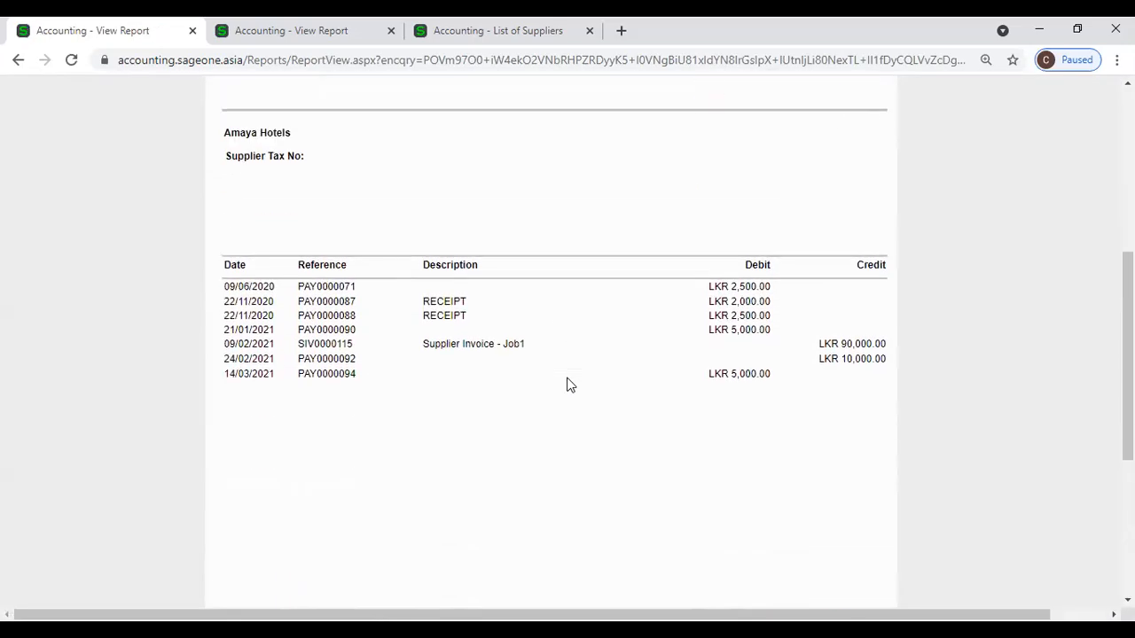
pyautogui.scroll(-1, 568, 385)
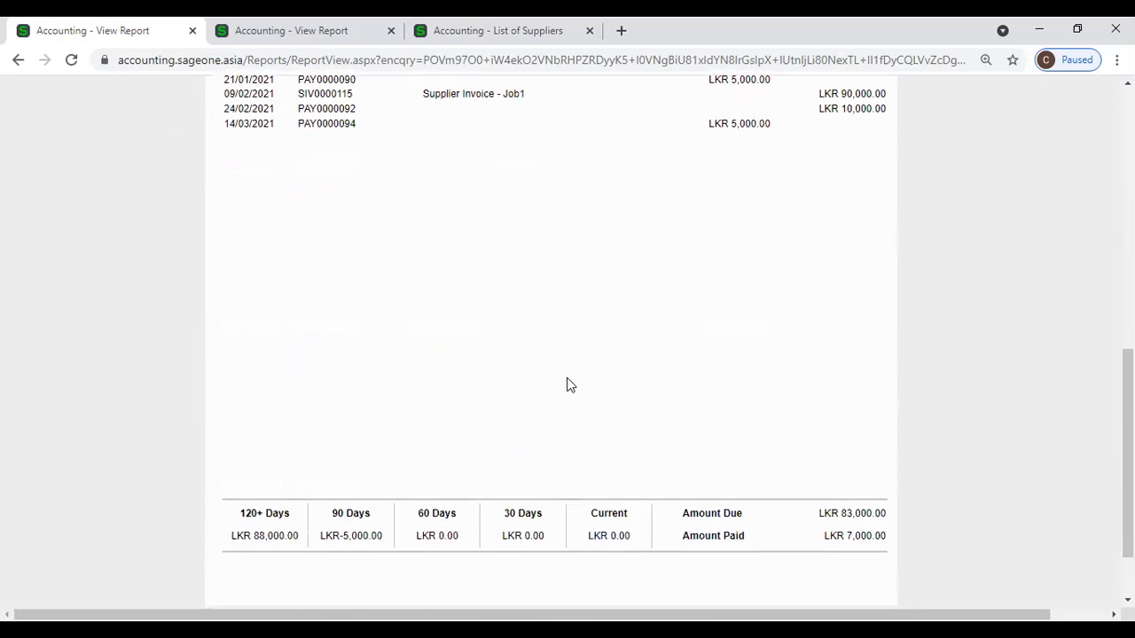
pyautogui.scroll(4, 569, 384)
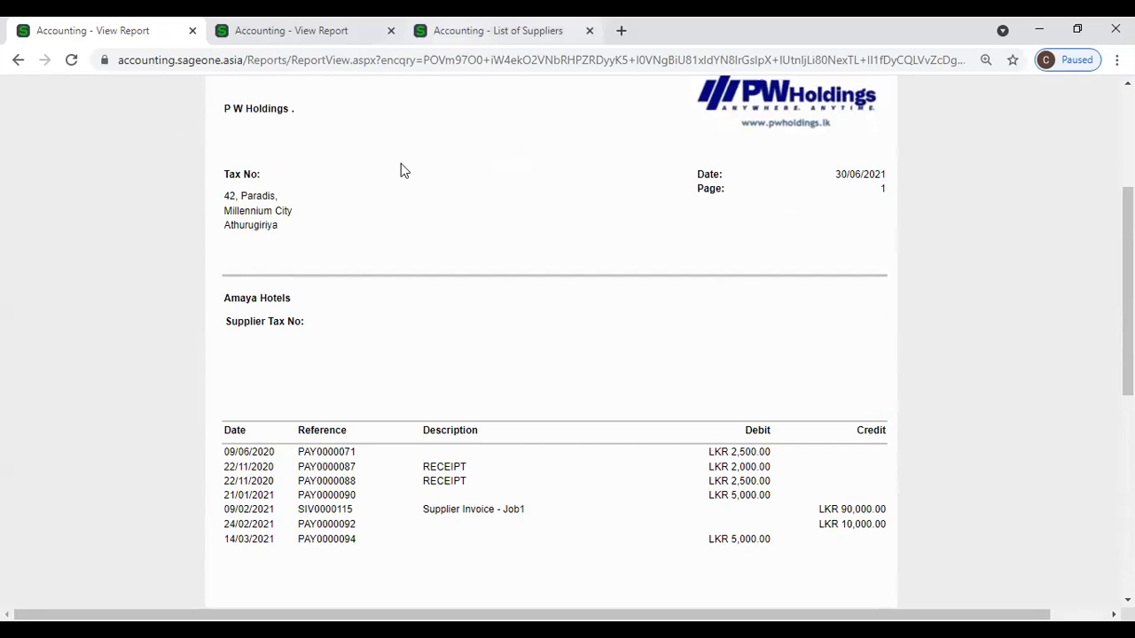
pyautogui.click(486, 31)
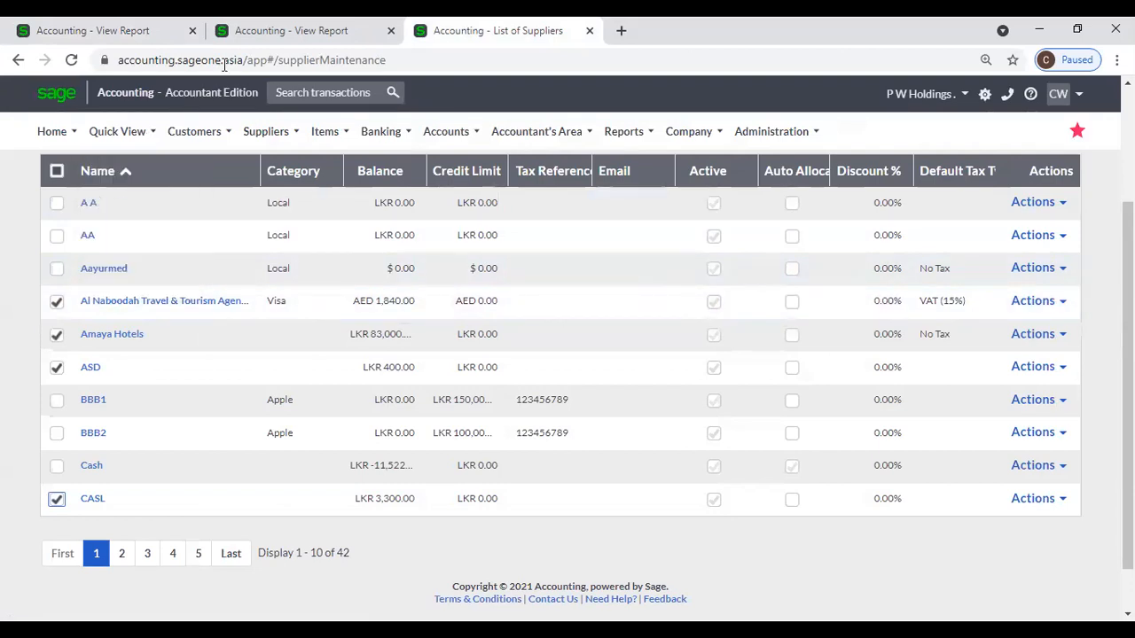
# Open the Supplier Statement filters via Suppliers > Reports.
pyautogui.click(129, 29)
pyautogui.scroll(2, 261, 283)
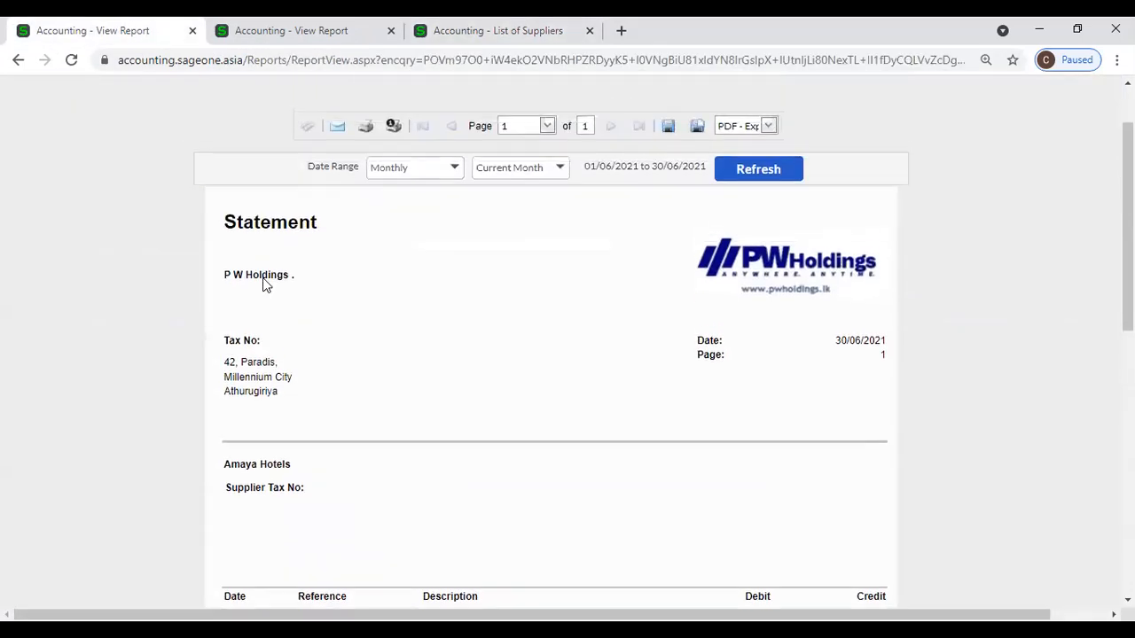
pyautogui.scroll(1, 340, 281)
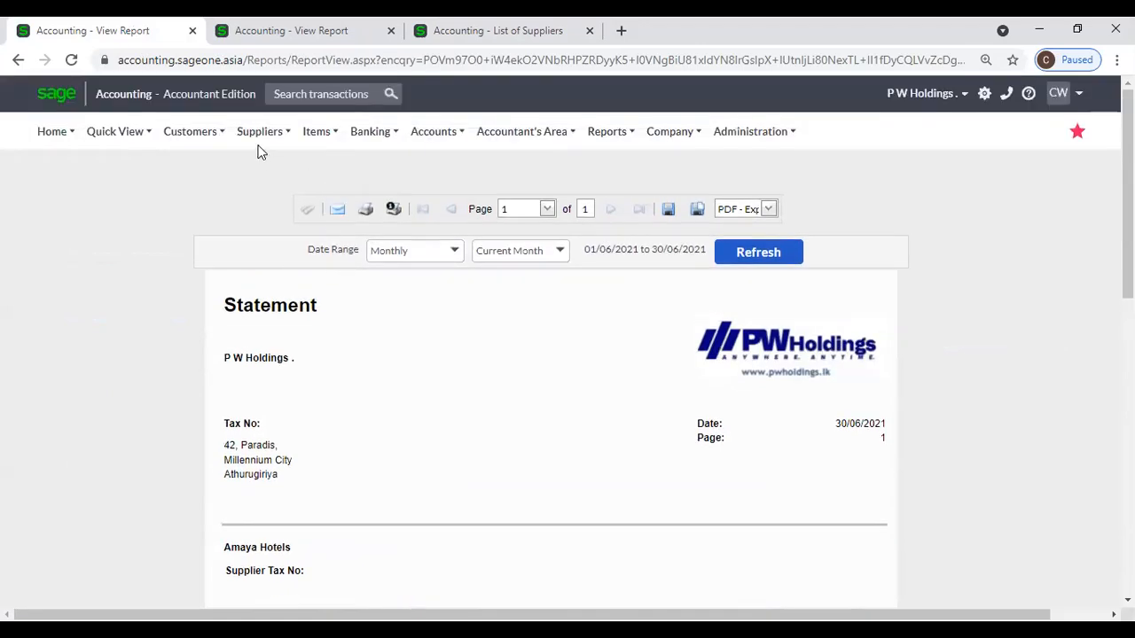
pyautogui.moveTo(261, 137)
pyautogui.moveTo(265, 226)
pyautogui.moveTo(265, 248)
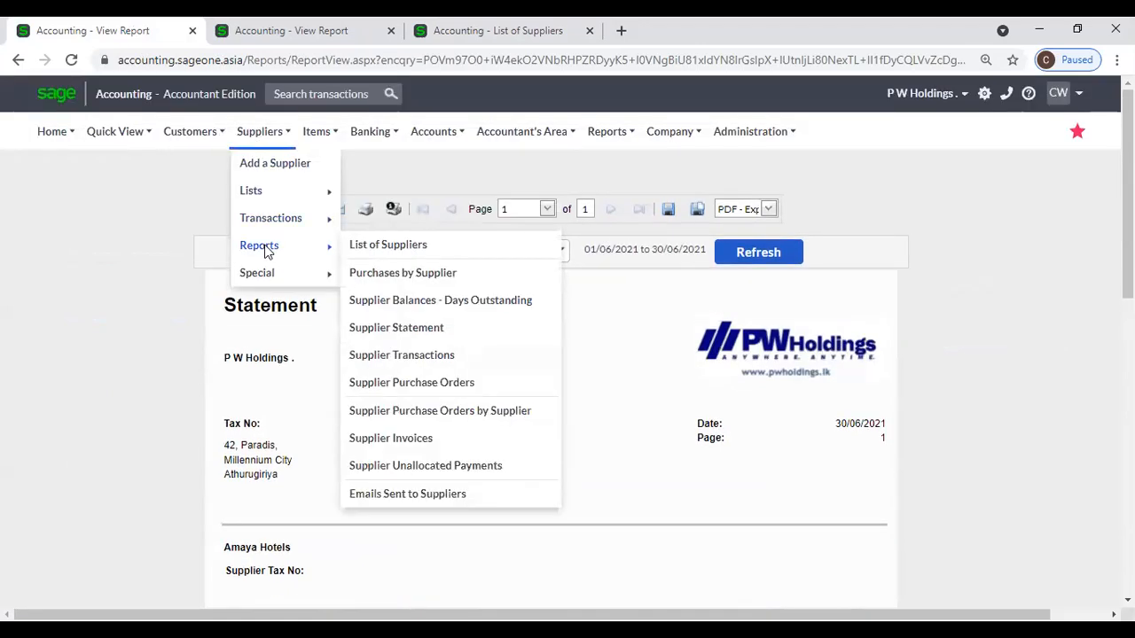
pyautogui.click(411, 324)
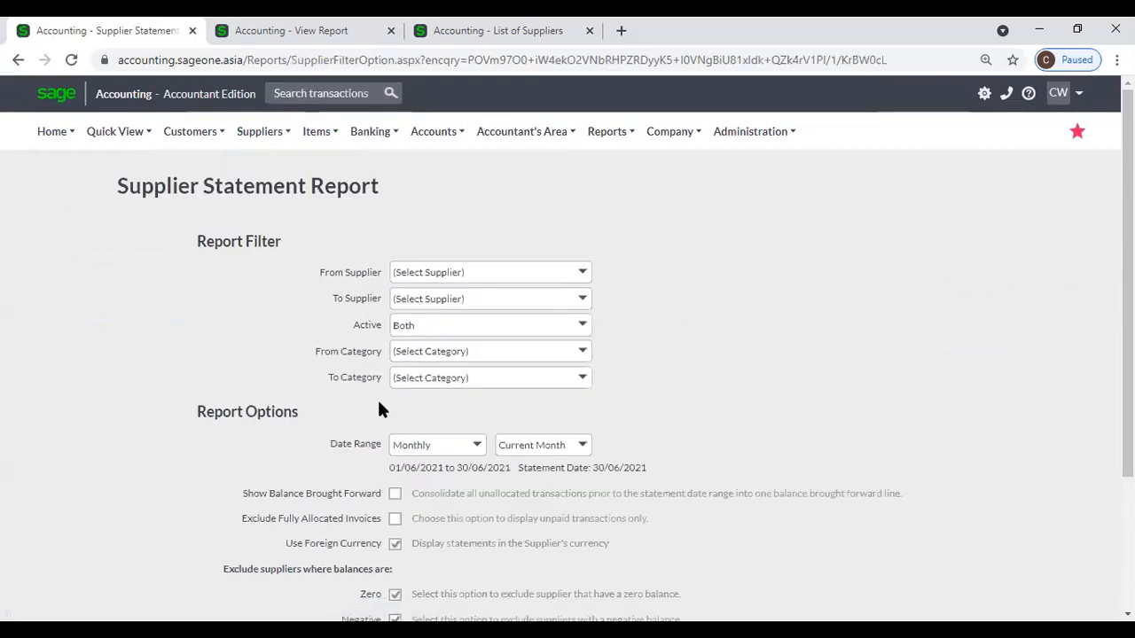
pyautogui.scroll(-2, 377, 397)
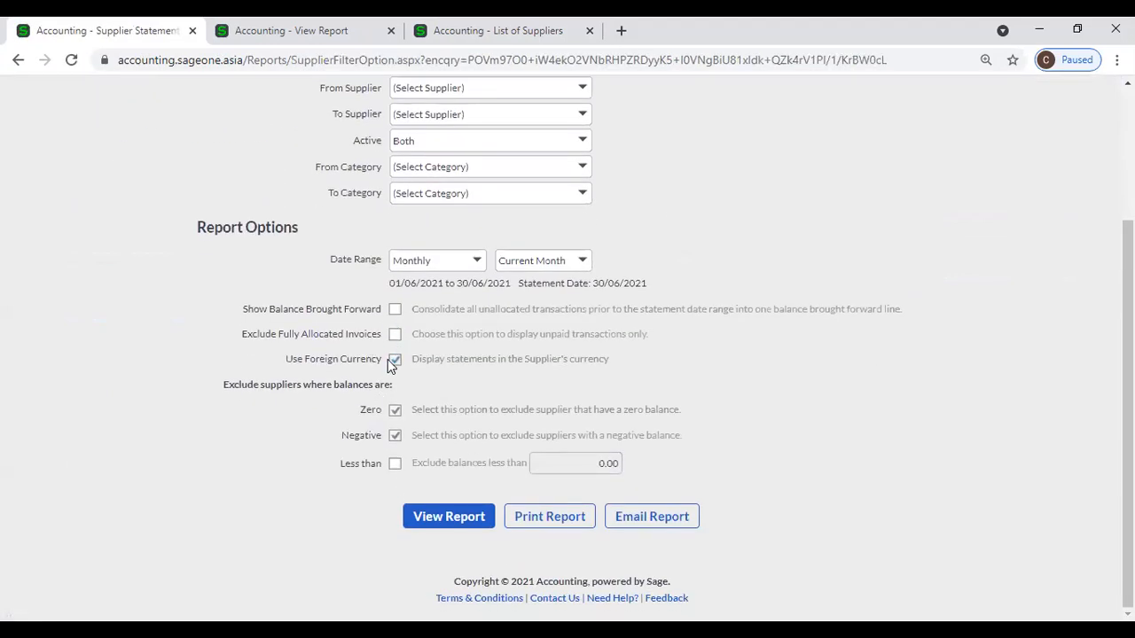
# Untick Use Foreign Currency, exclude balances less than 5,000.00, and view the report.
pyautogui.click(395, 360)
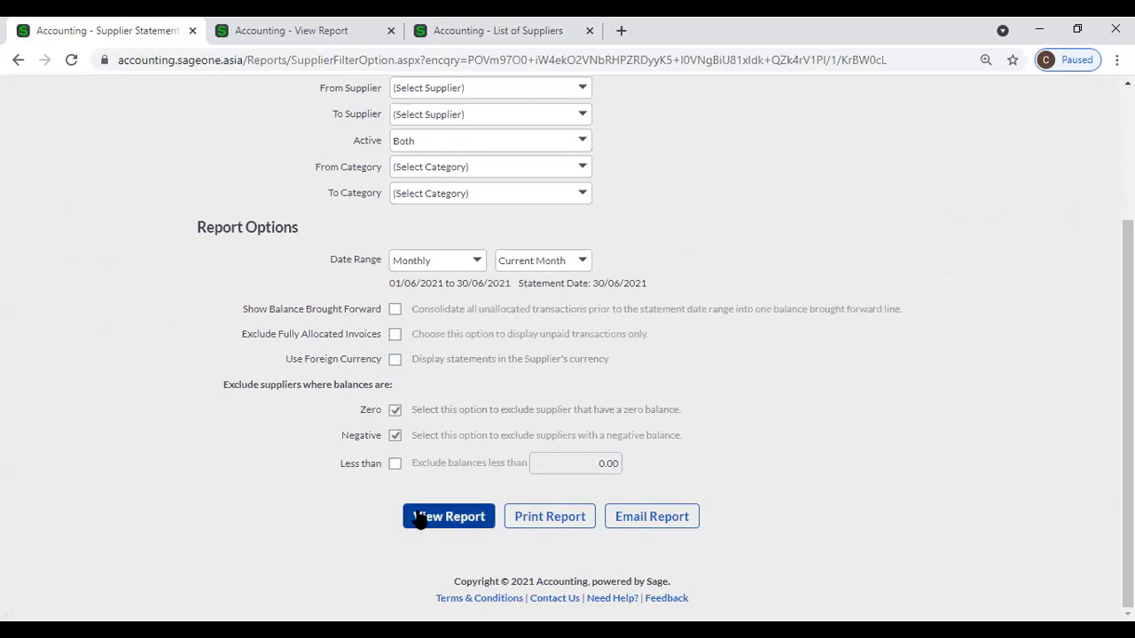
pyautogui.click(395, 463)
pyautogui.click(550, 465)
pyautogui.click(551, 465)
pyautogui.write('500')
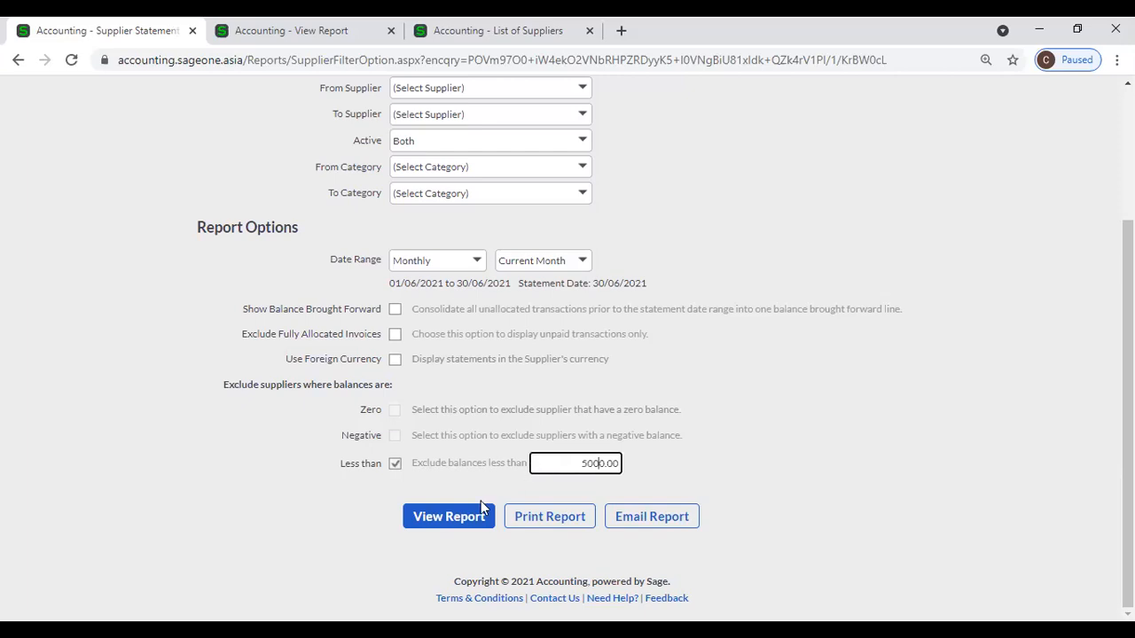
pyautogui.click(446, 517)
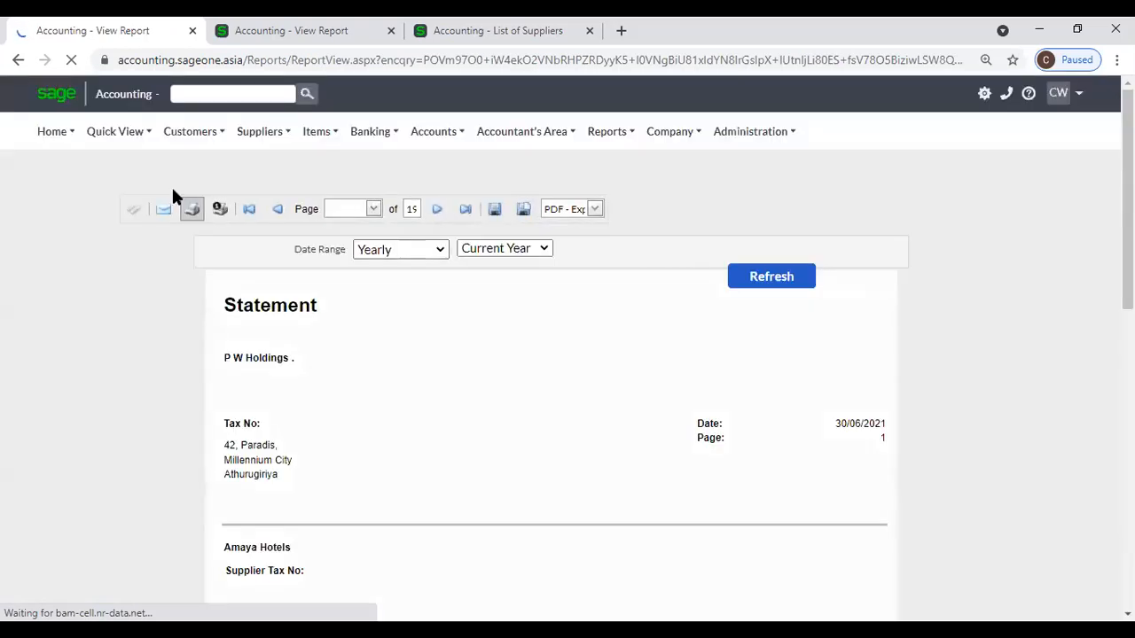
# Reopen the Supplier Statement filters and set the supplier range from A A to CASL.
pyautogui.moveTo(262, 131)
pyautogui.moveTo(284, 244)
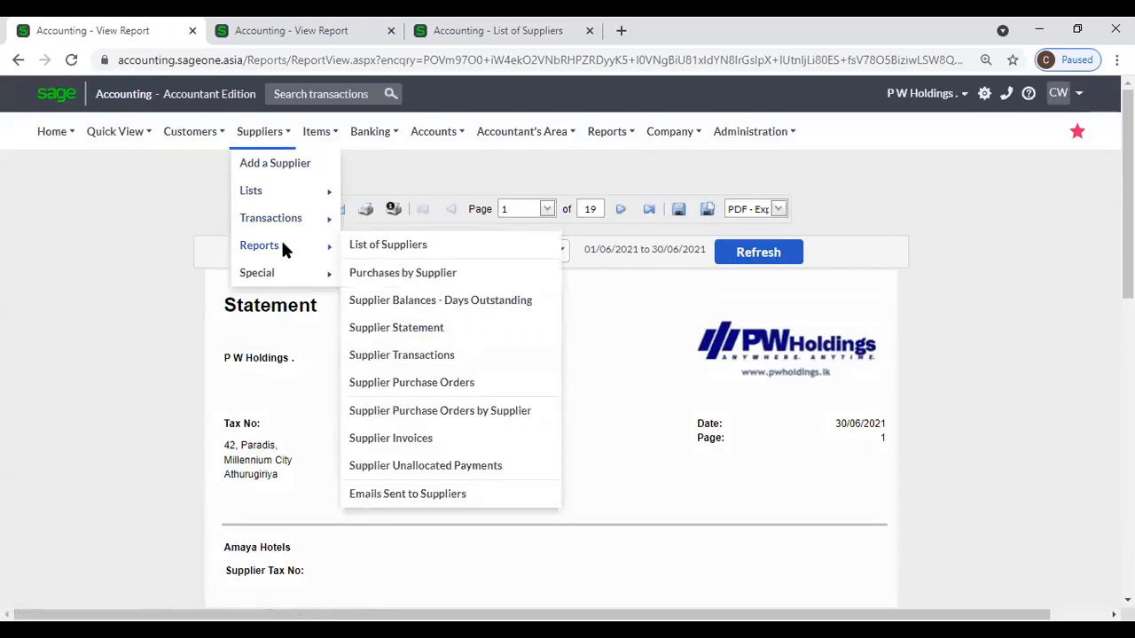
pyautogui.click(408, 330)
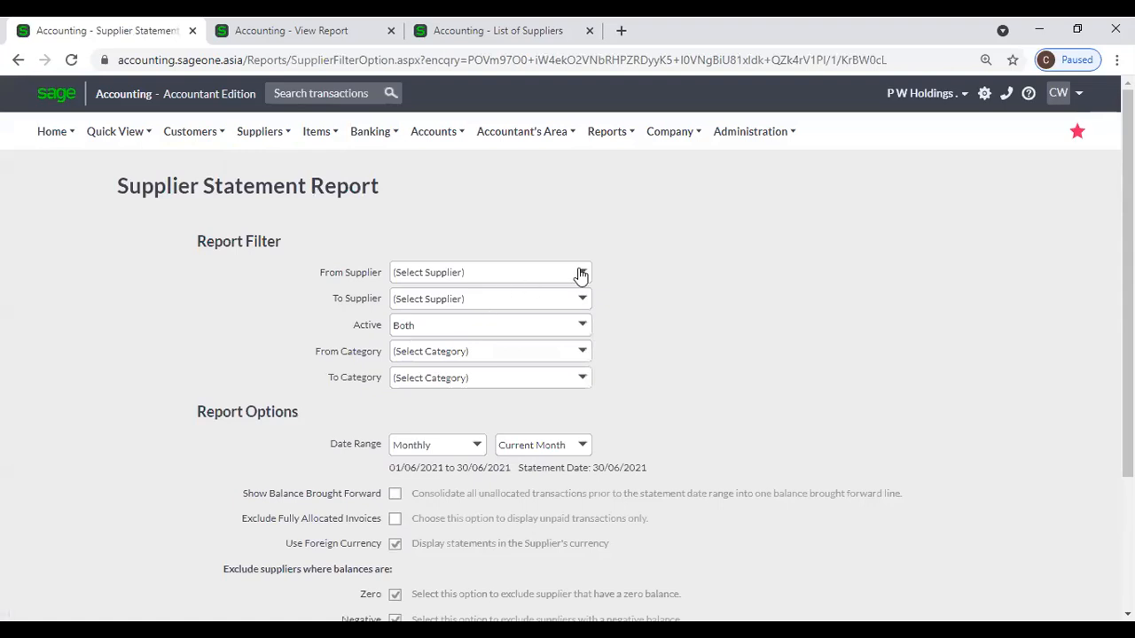
pyautogui.click(581, 274)
pyautogui.click(479, 316)
pyautogui.click(582, 300)
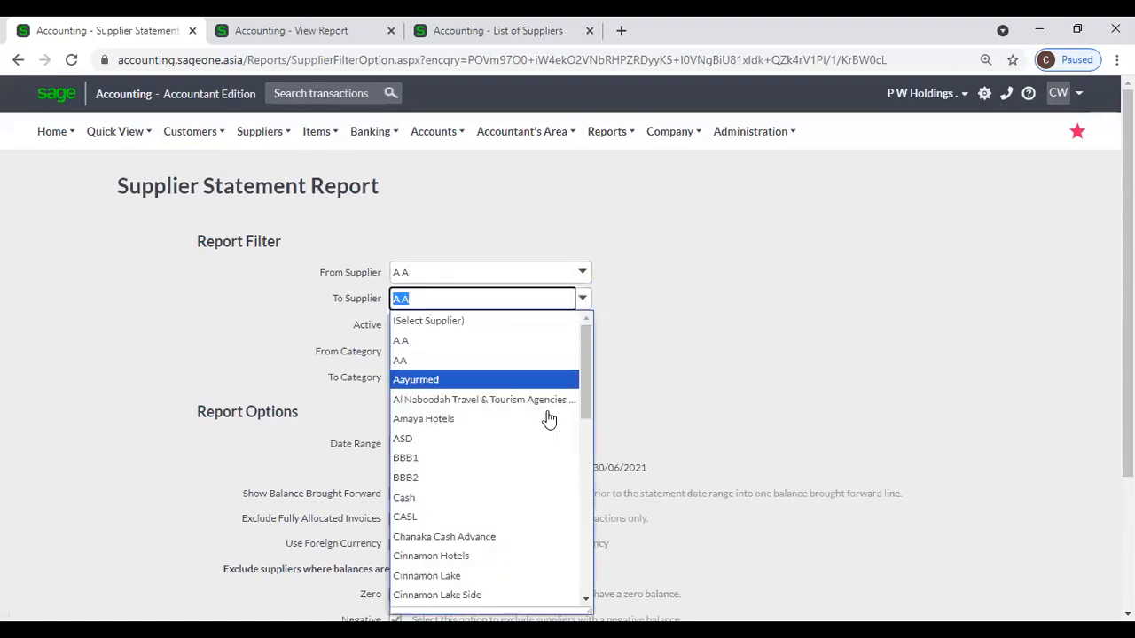
pyautogui.click(505, 517)
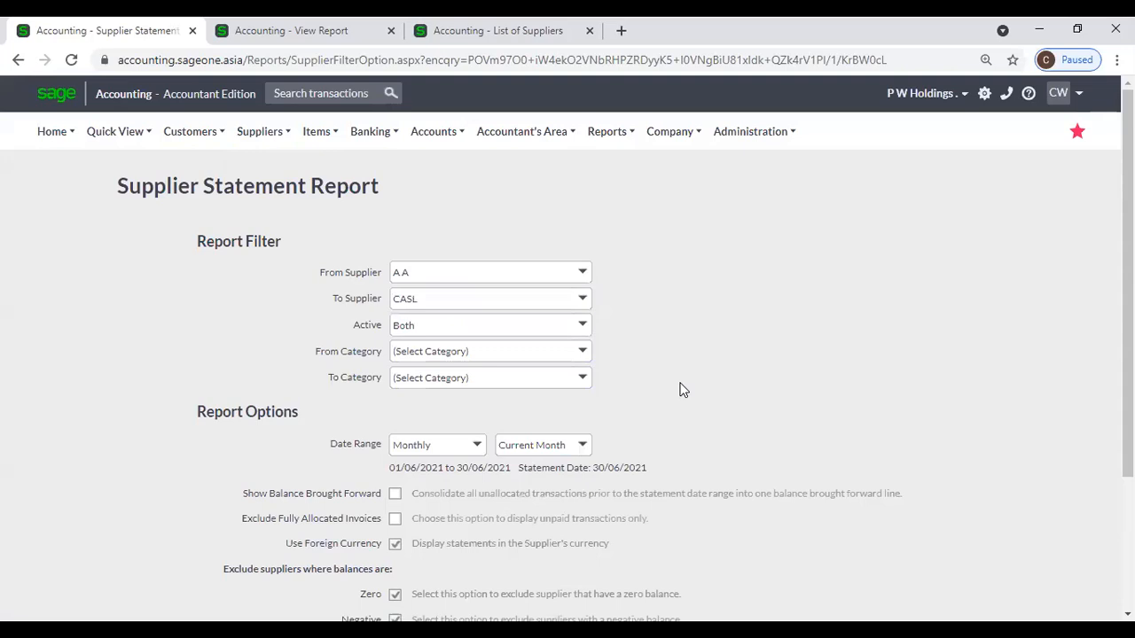
# Switch to home currency, exclude balances under 5,000.00, and view the report.
pyautogui.scroll(-2, 603, 396)
pyautogui.click(394, 360)
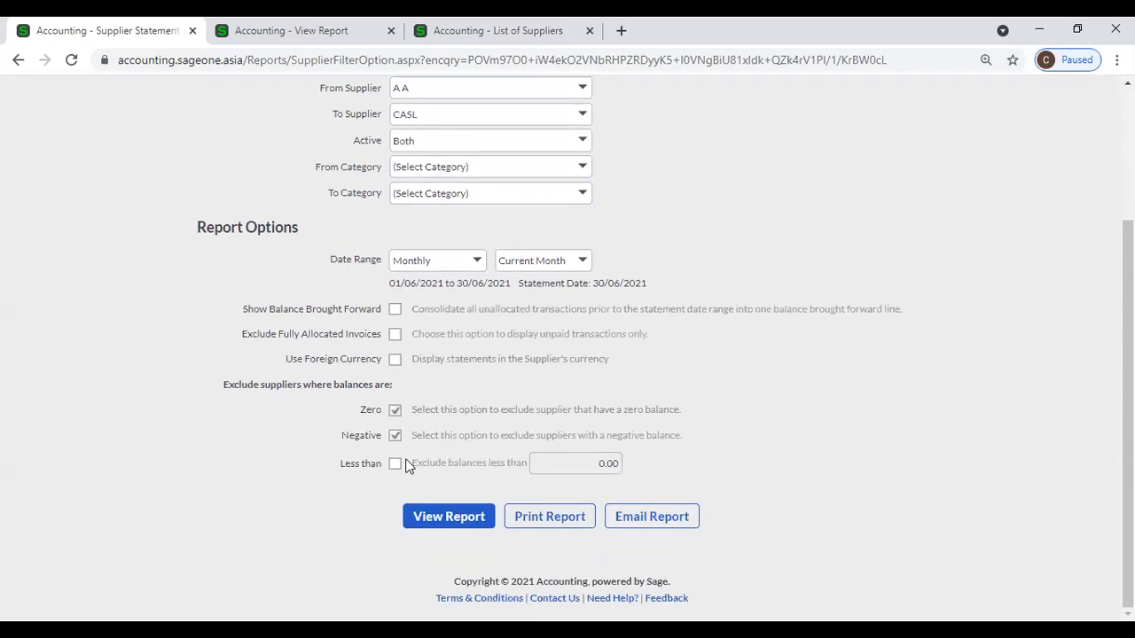
pyautogui.click(394, 463)
pyautogui.click(586, 463)
pyautogui.write('500')
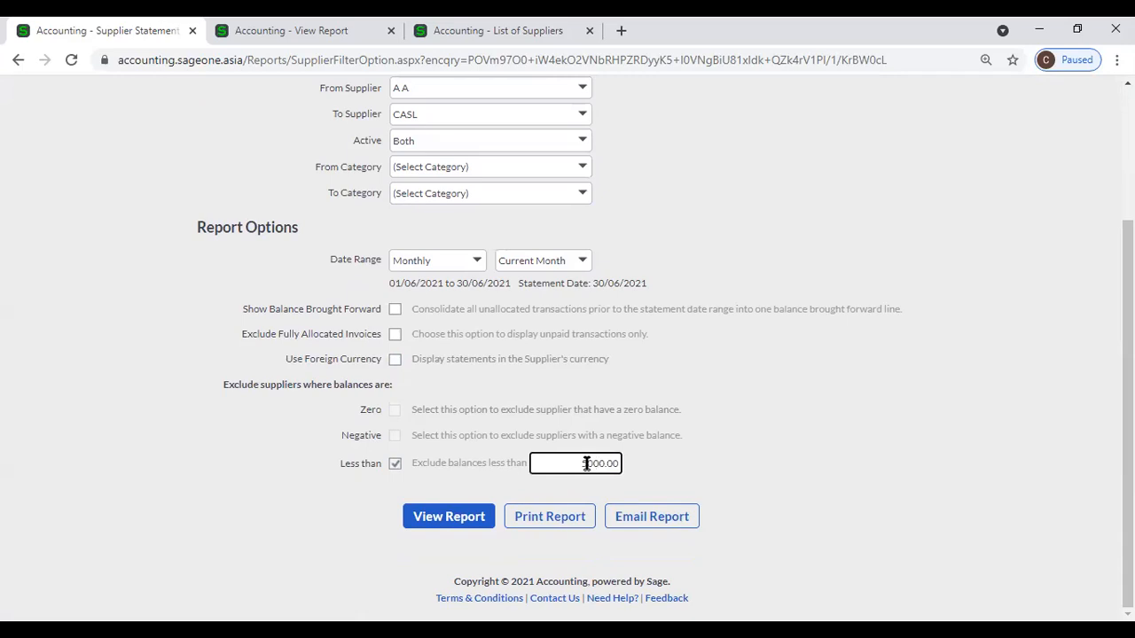
pyautogui.click(456, 523)
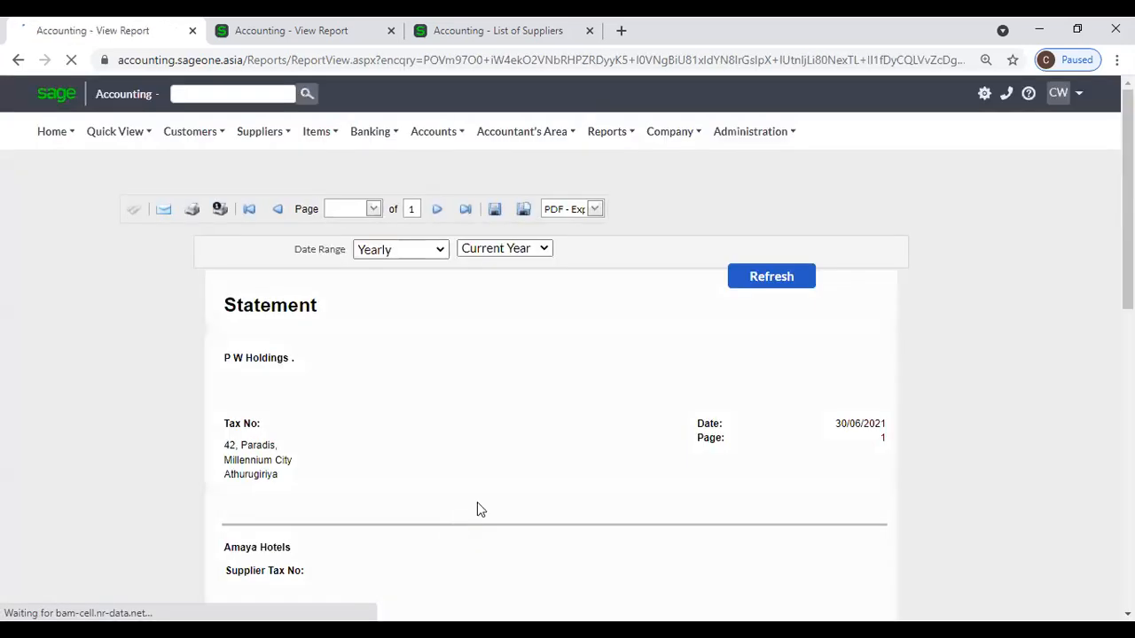
pyautogui.scroll(-2, 548, 419)
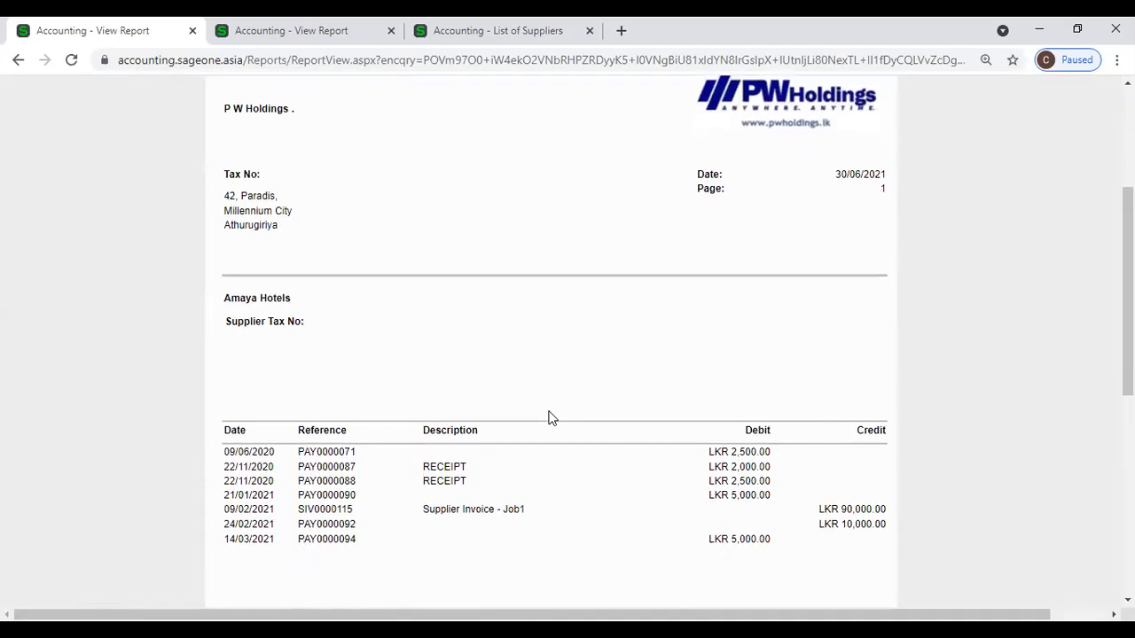
pyautogui.scroll(-5, 548, 418)
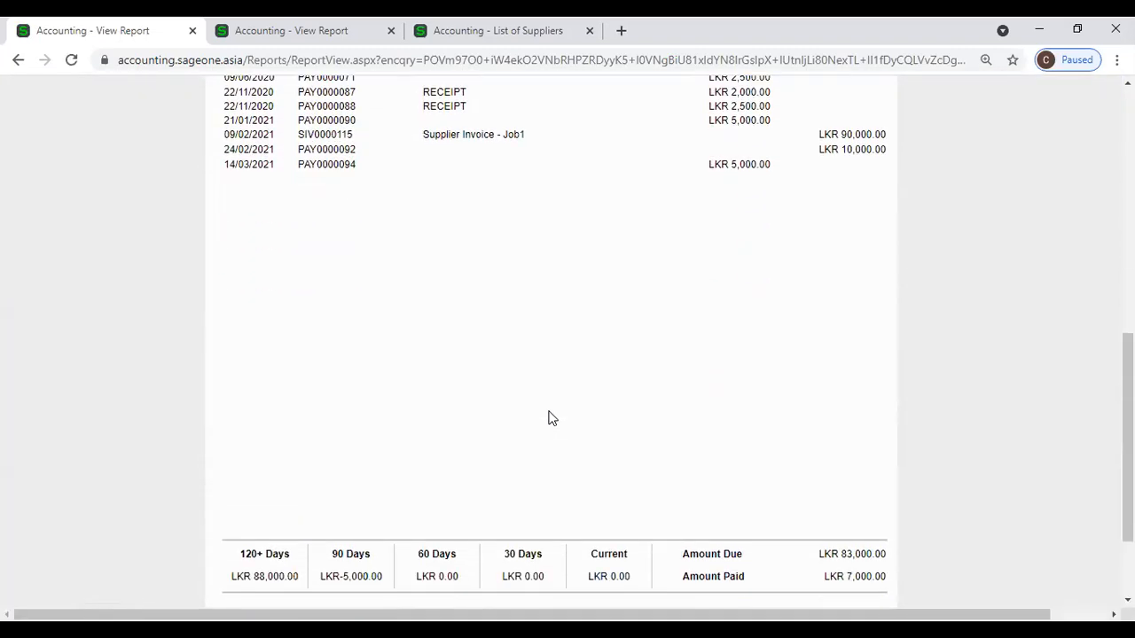
pyautogui.scroll(7, 547, 418)
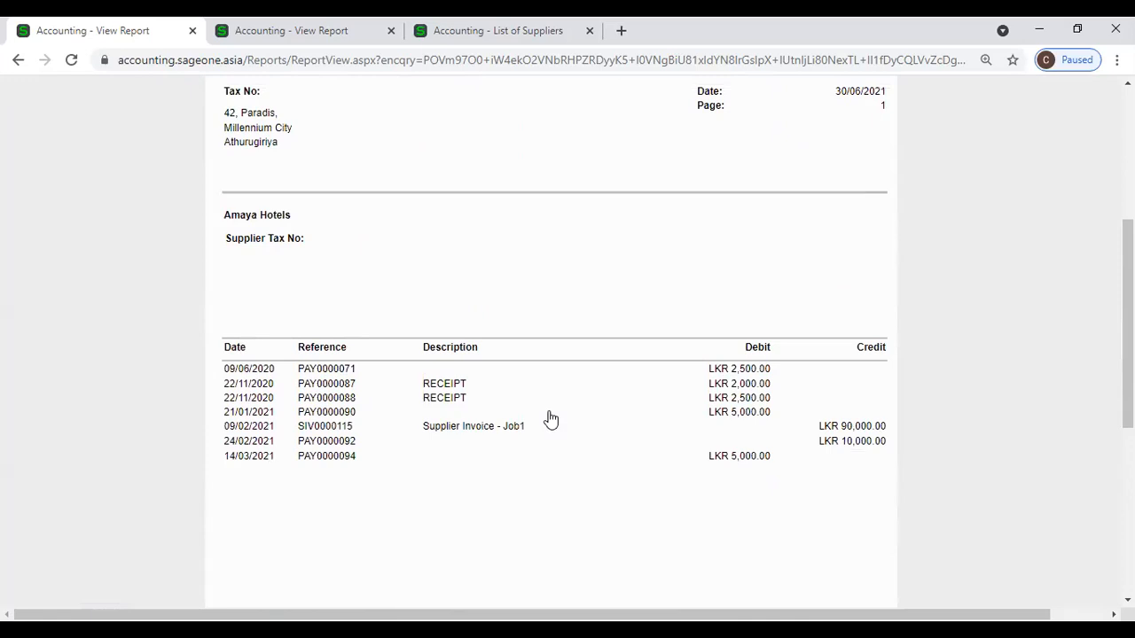
pyautogui.scroll(1, 551, 420)
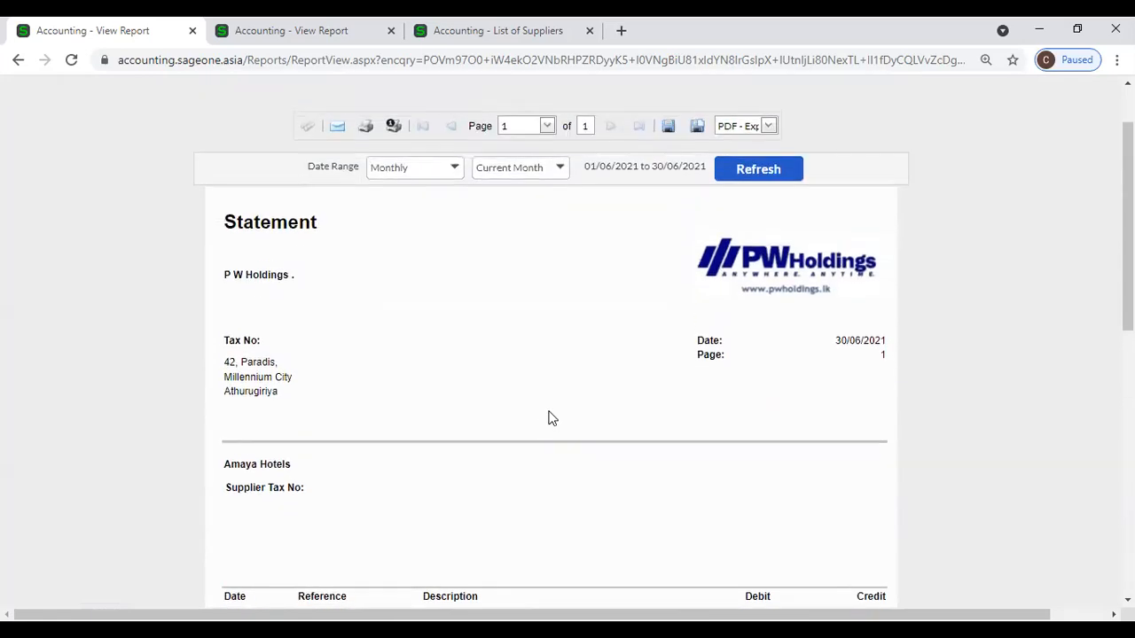
pyautogui.click(304, 41)
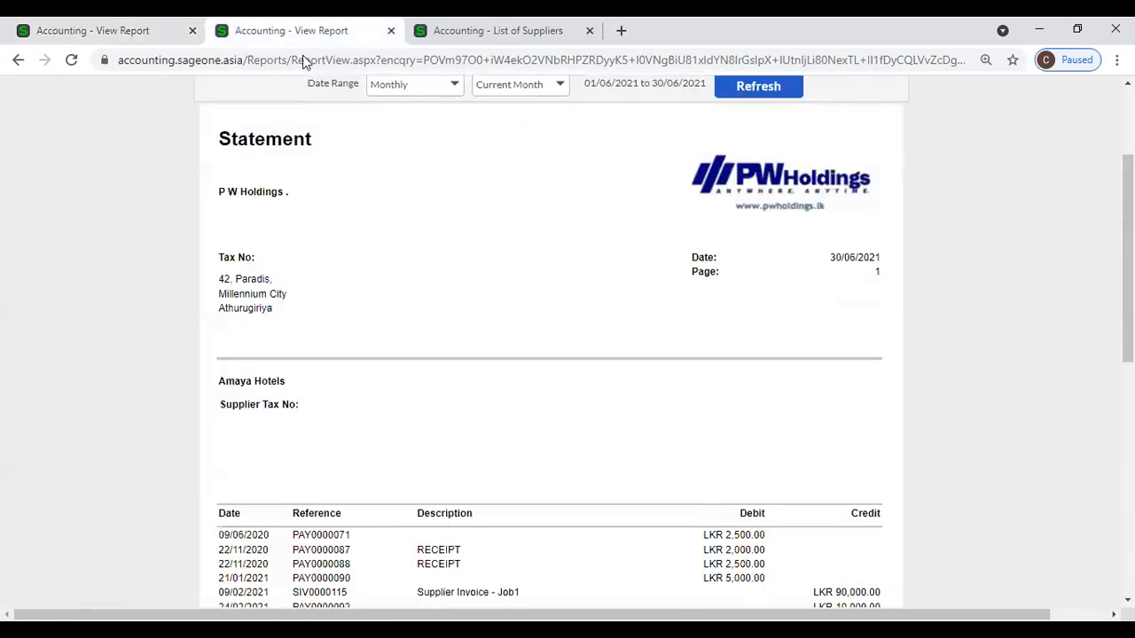
pyautogui.click(78, 39)
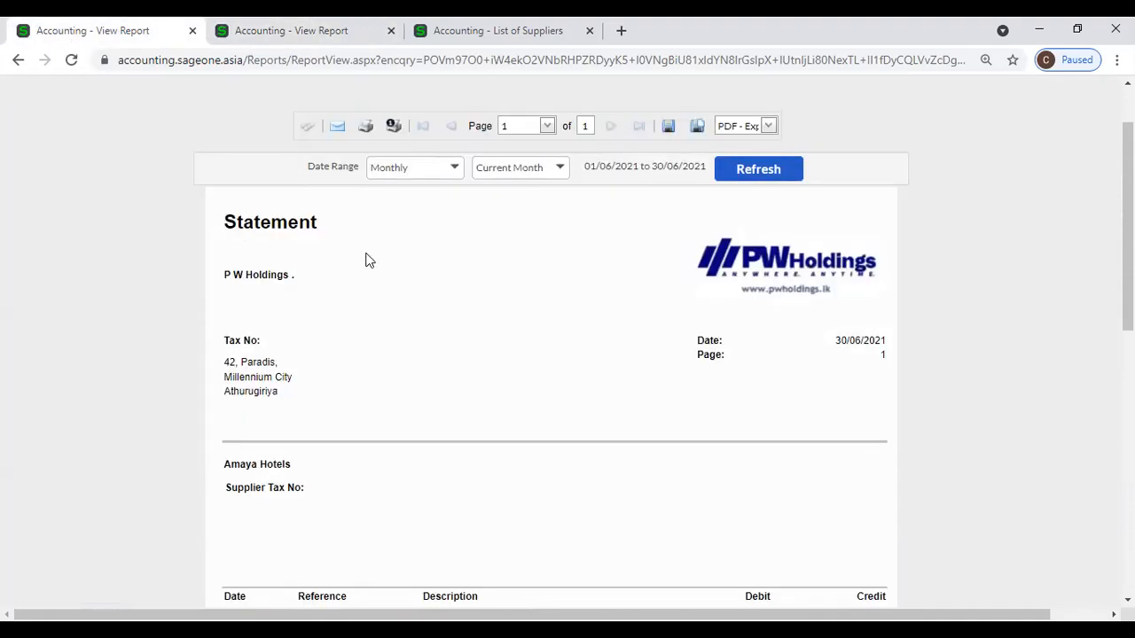
pyautogui.scroll(1, 363, 257)
pyautogui.moveTo(261, 132)
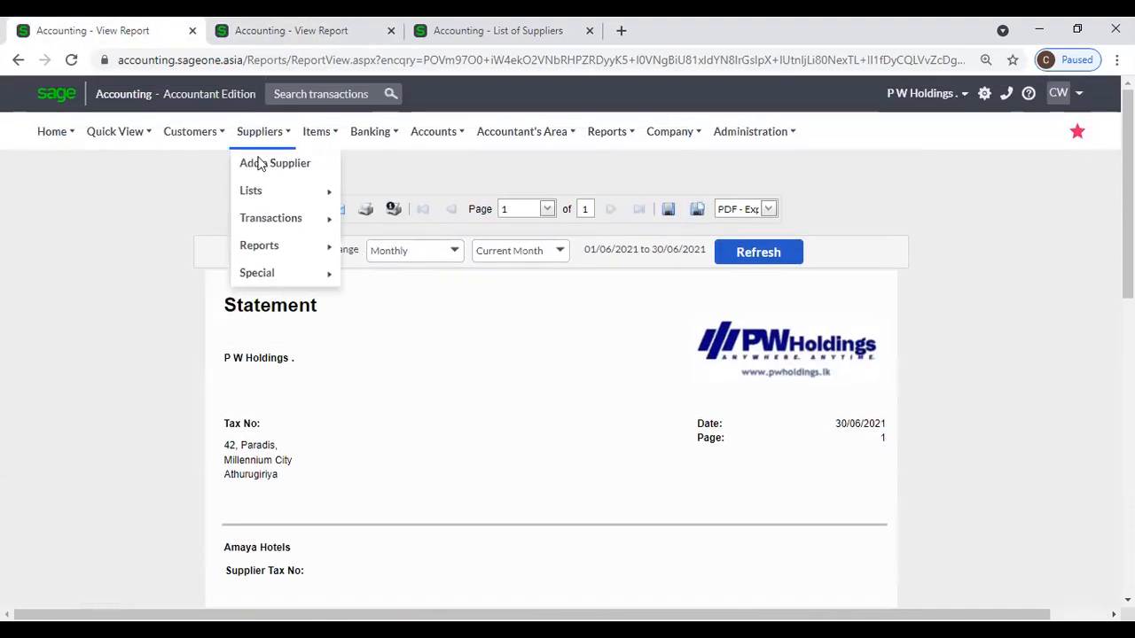
# Reopen the Supplier Statement filters, showing Monthly, Current Month and supplier currency, and compare with the earlier report.
pyautogui.moveTo(274, 246)
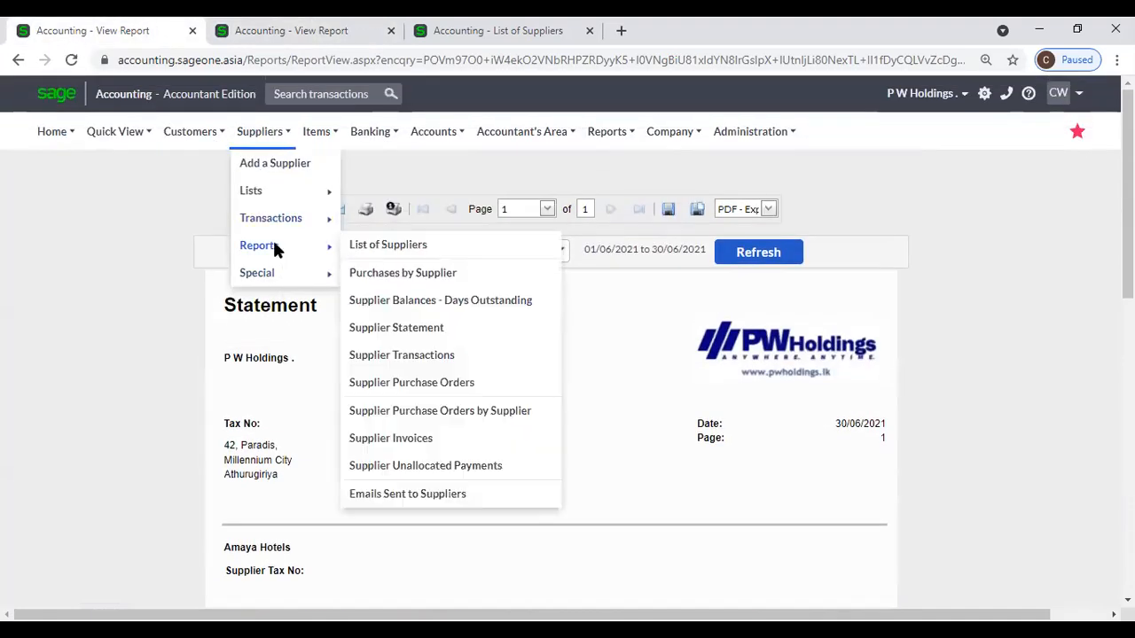
pyautogui.click(407, 330)
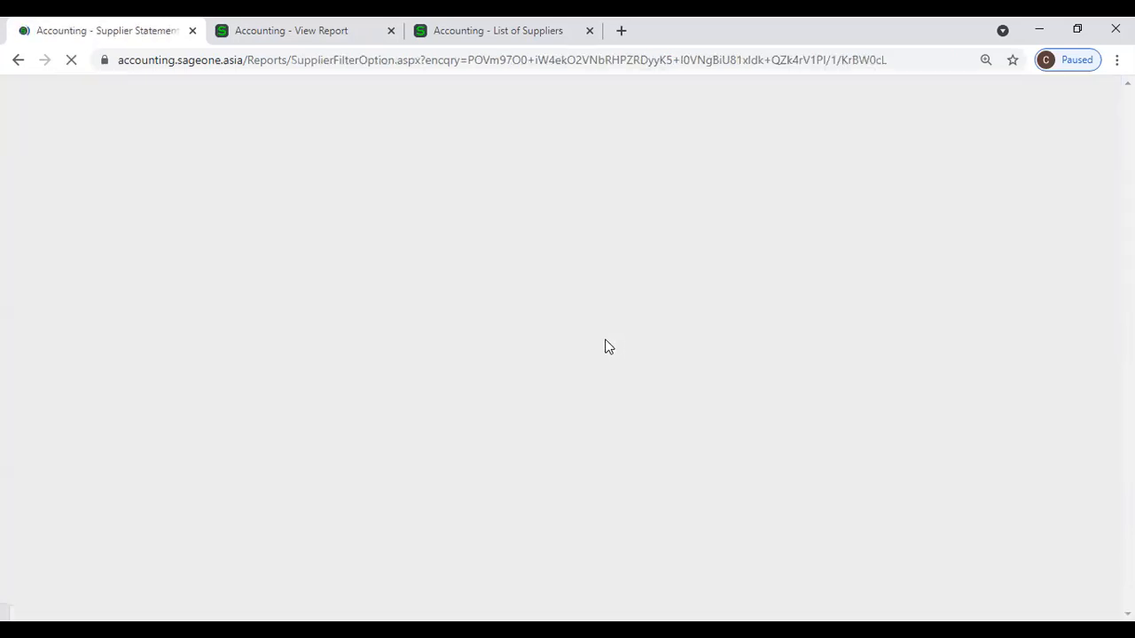
pyautogui.scroll(-3, 608, 346)
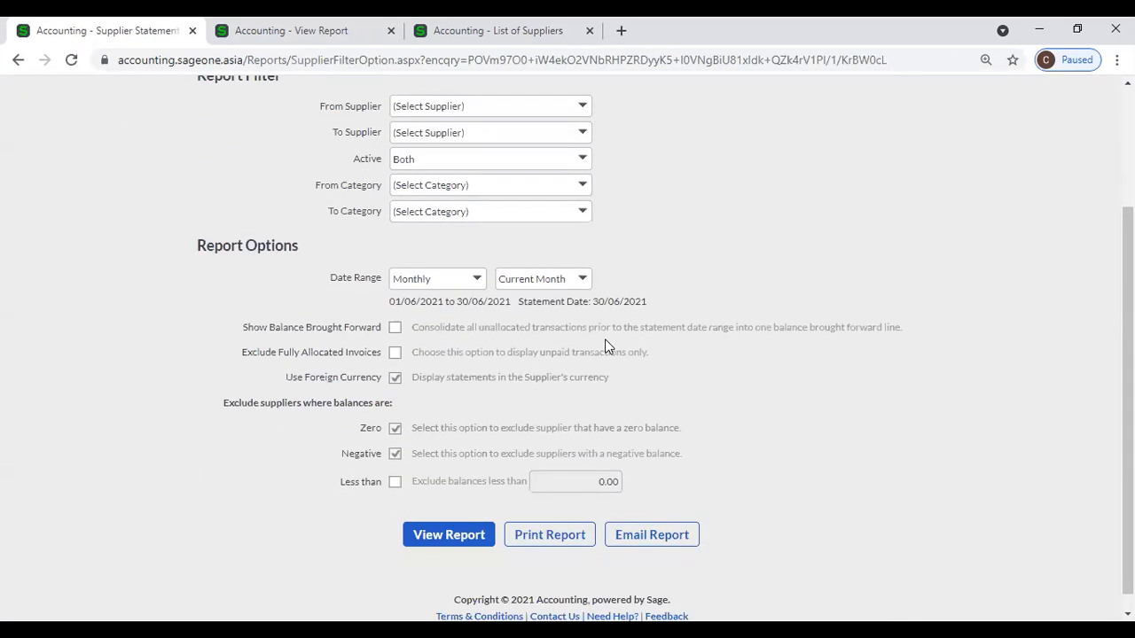
pyautogui.scroll(1, 590, 366)
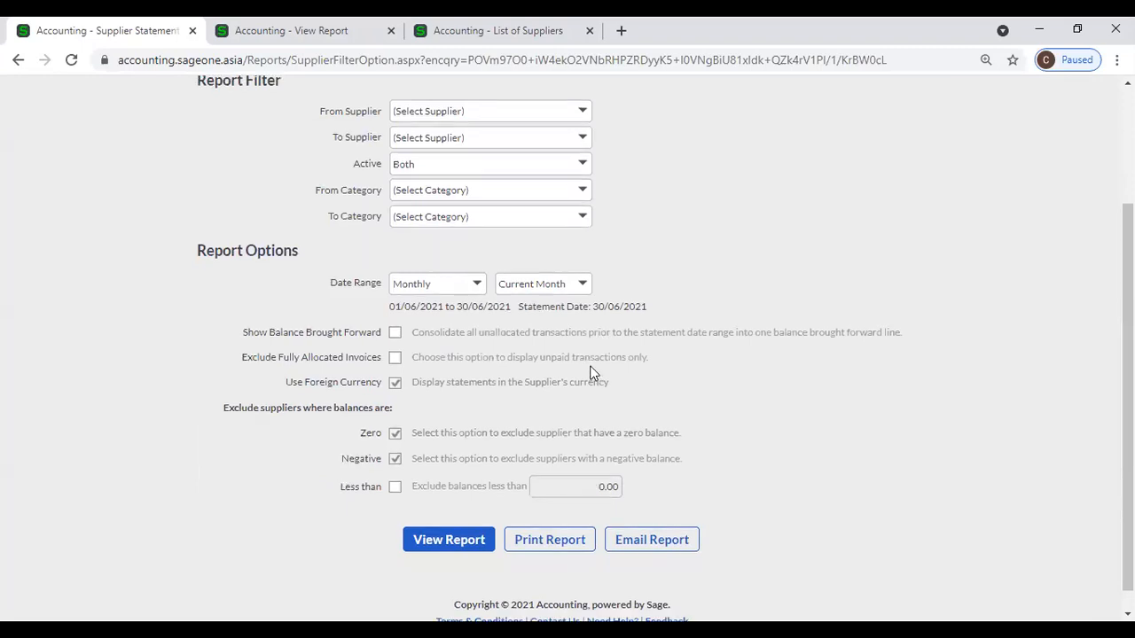
pyautogui.scroll(3, 591, 368)
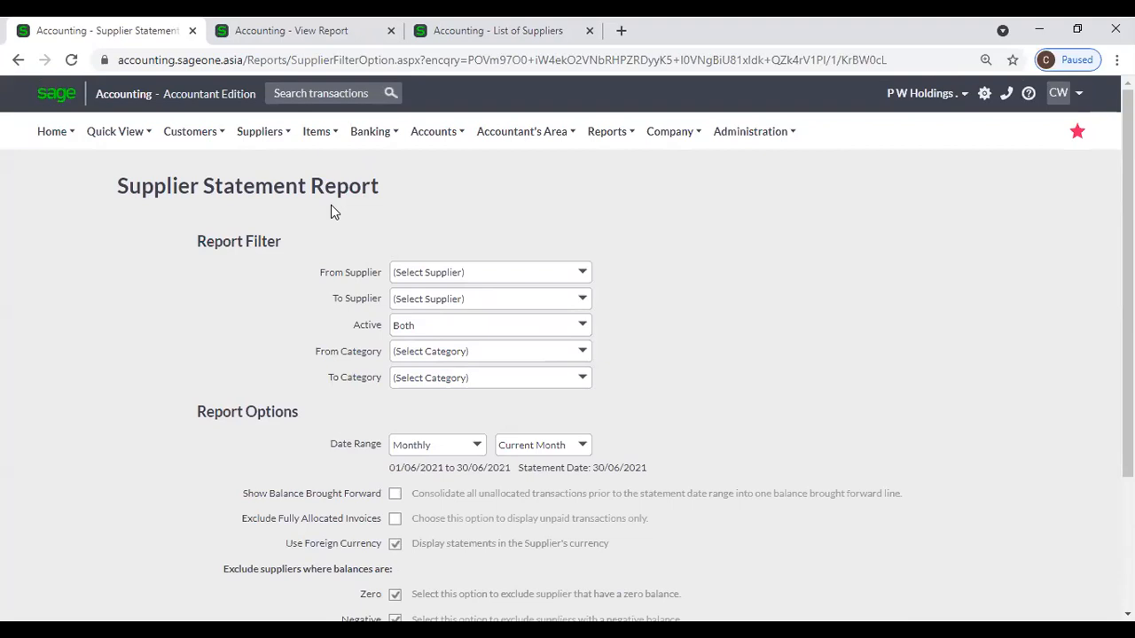
pyautogui.scroll(-1, 331, 205)
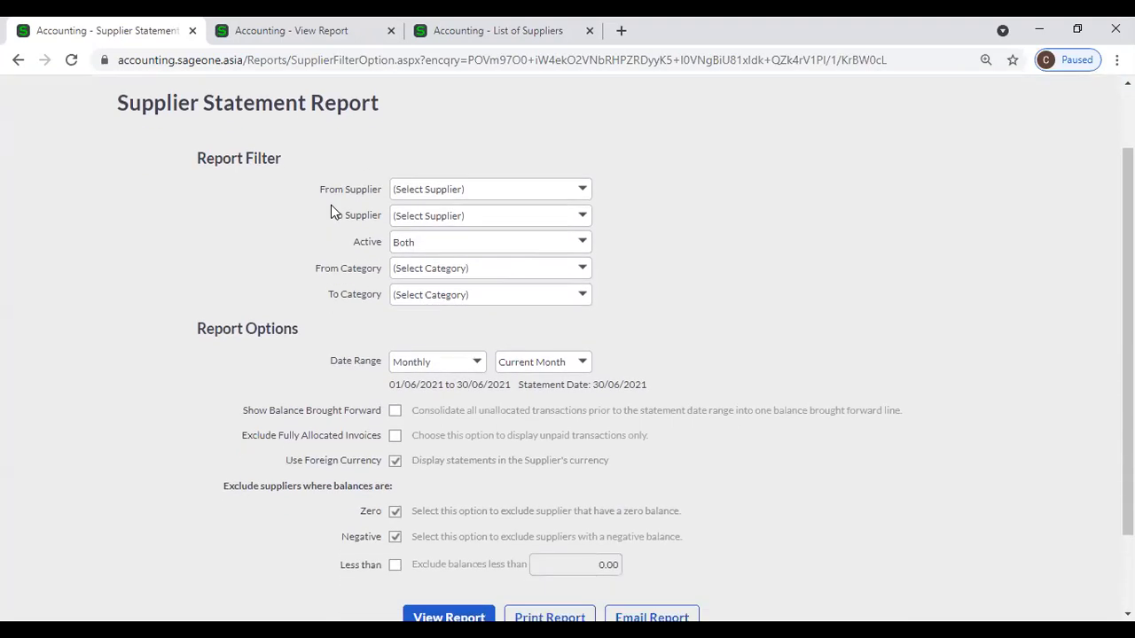
pyautogui.click(274, 42)
pyautogui.click(182, 32)
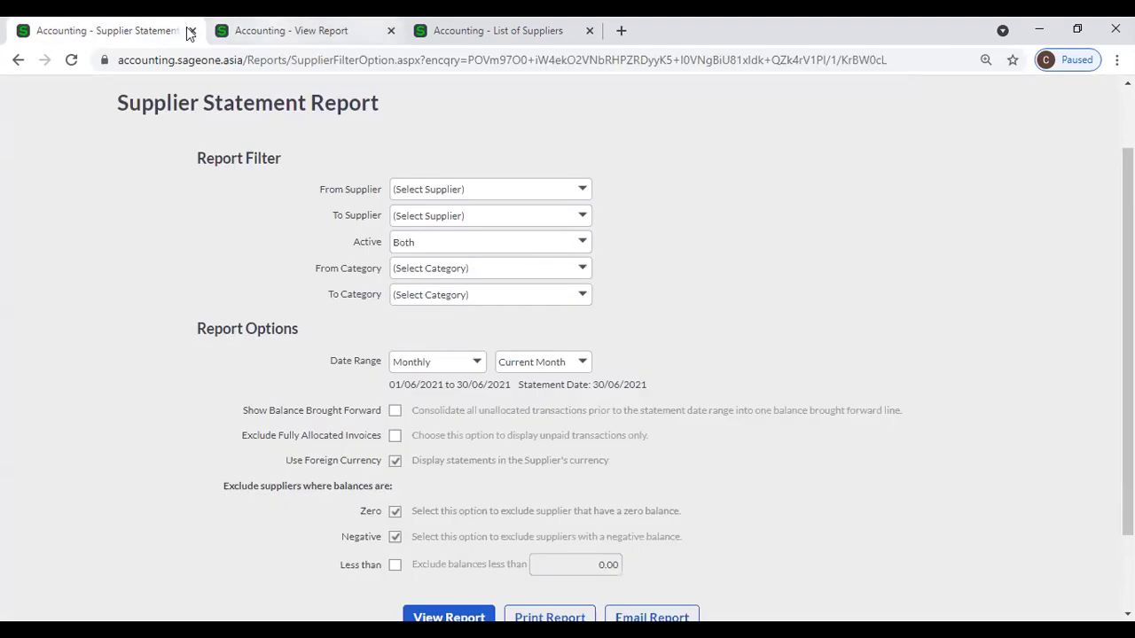
pyautogui.scroll(1, 198, 165)
pyautogui.moveTo(255, 140)
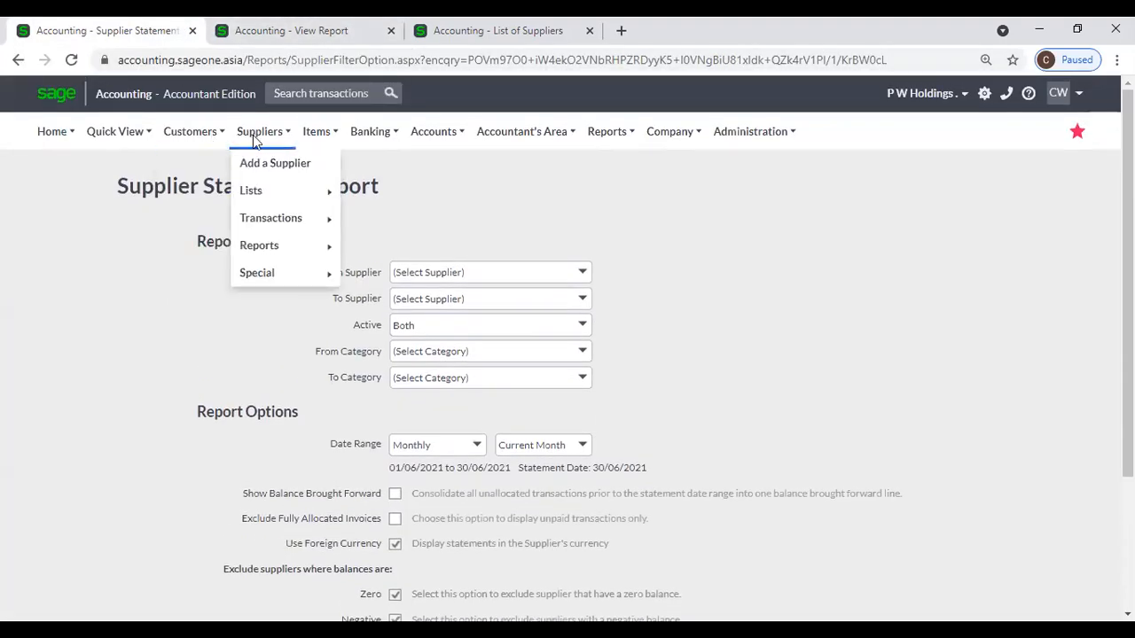
pyautogui.moveTo(259, 245)
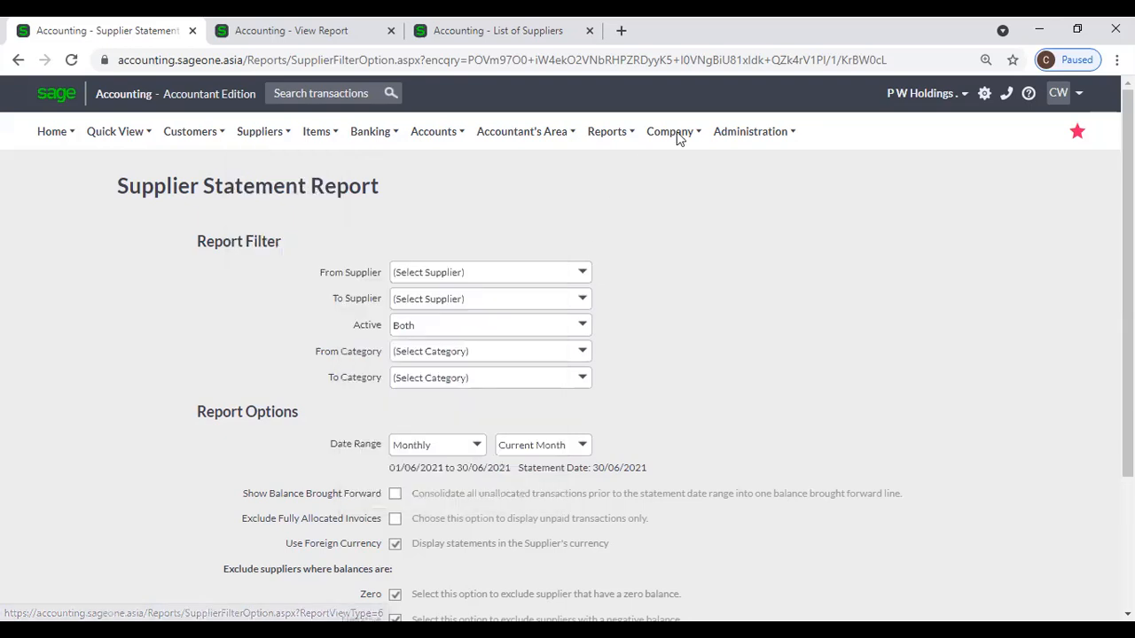
# Review Document Descriptions, Supplier Document Messages and Statement Messages in Company Settings, then close it.
pyautogui.moveTo(679, 137)
pyautogui.click(693, 197)
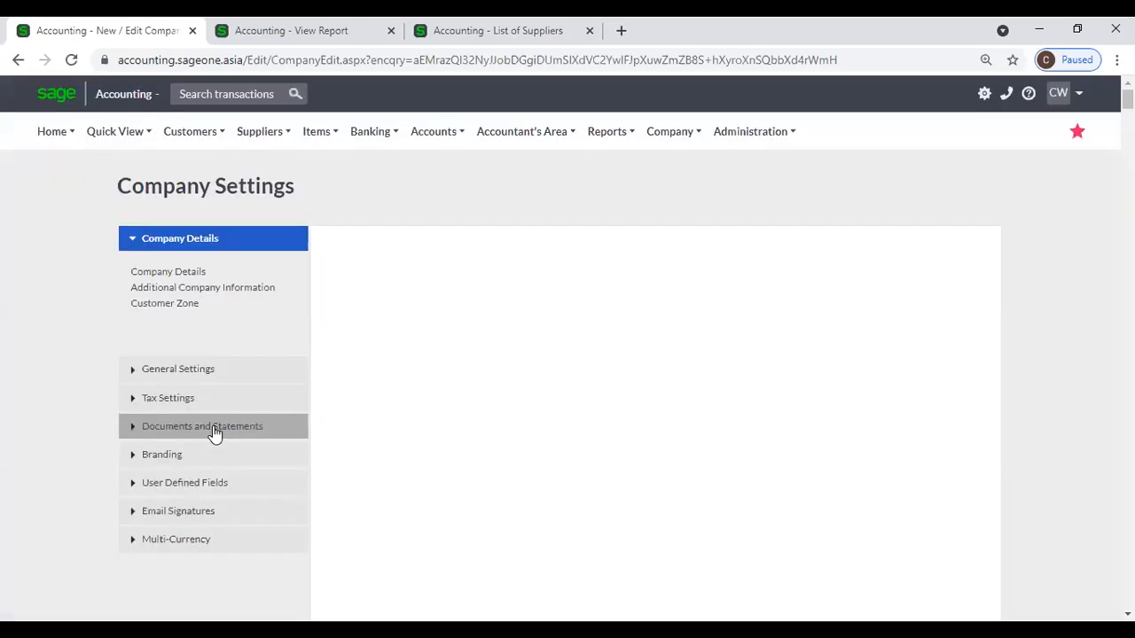
pyautogui.click(212, 426)
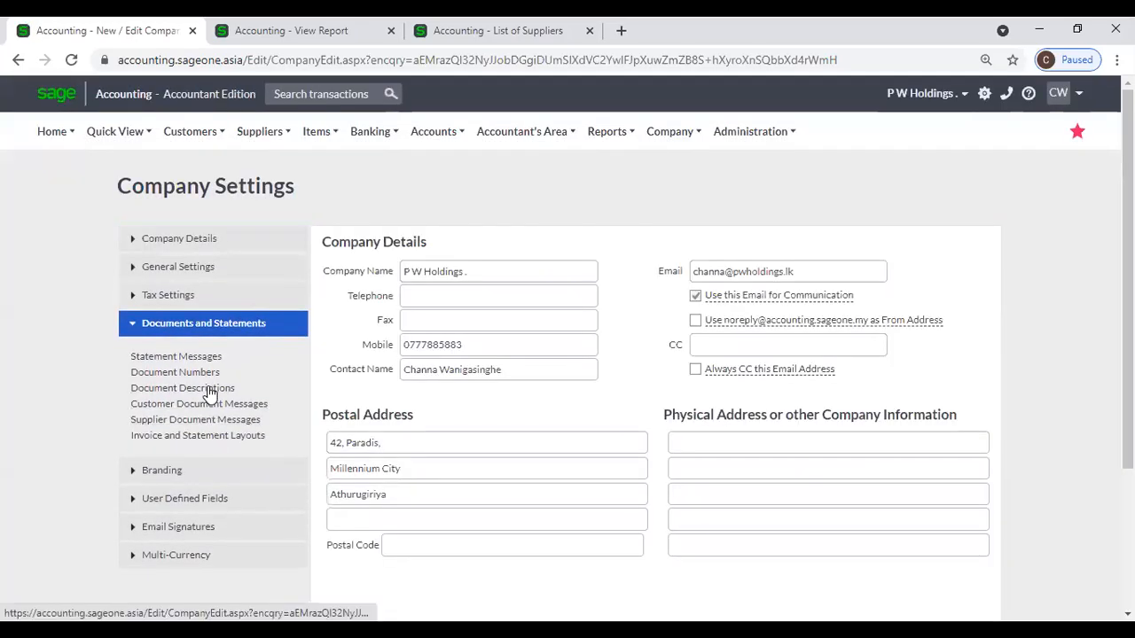
pyautogui.click(207, 390)
pyautogui.click(211, 421)
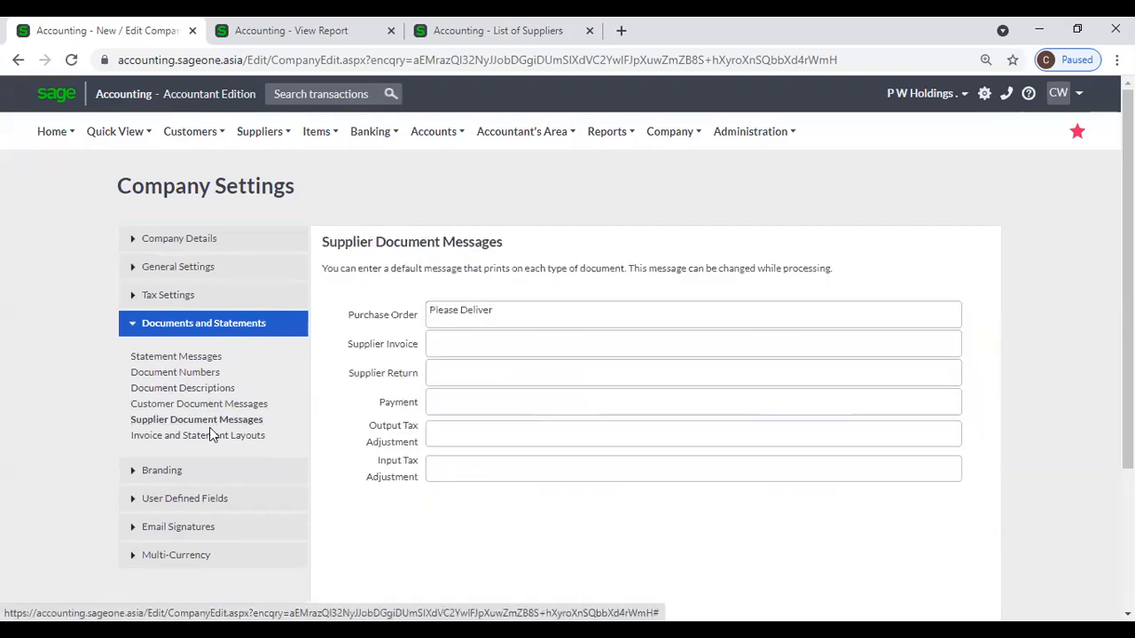
pyautogui.click(205, 359)
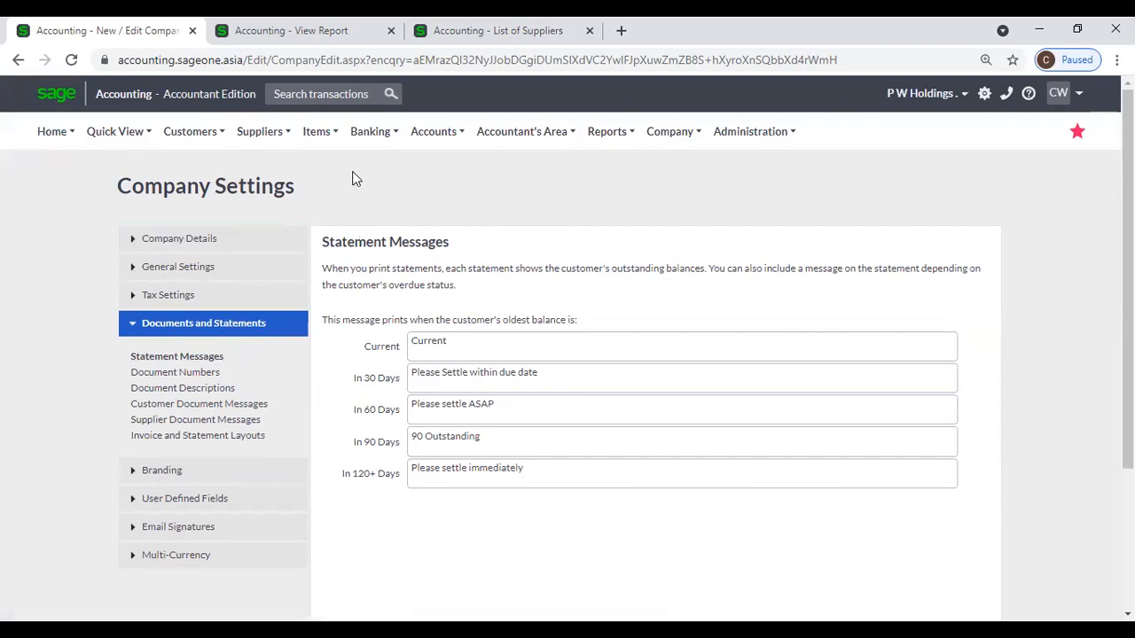
pyautogui.click(190, 30)
# Scroll the Amaya Hotels statement for June 2021 and show the Suppliers > Reports submenu.
pyautogui.scroll(-7, 156, 142)
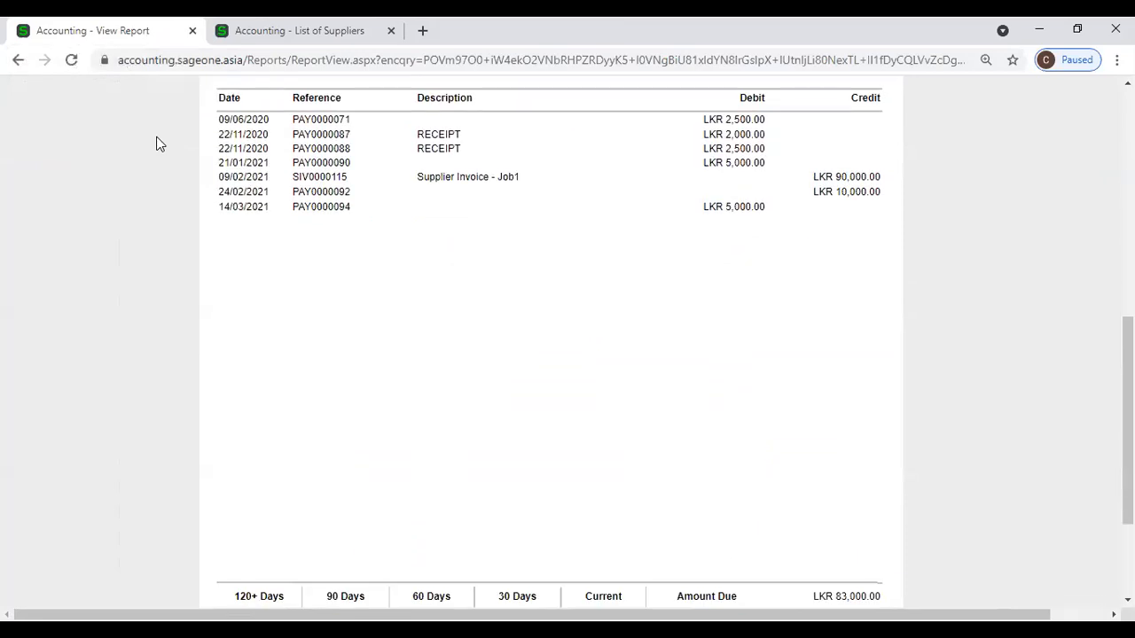
pyautogui.scroll(10, 156, 147)
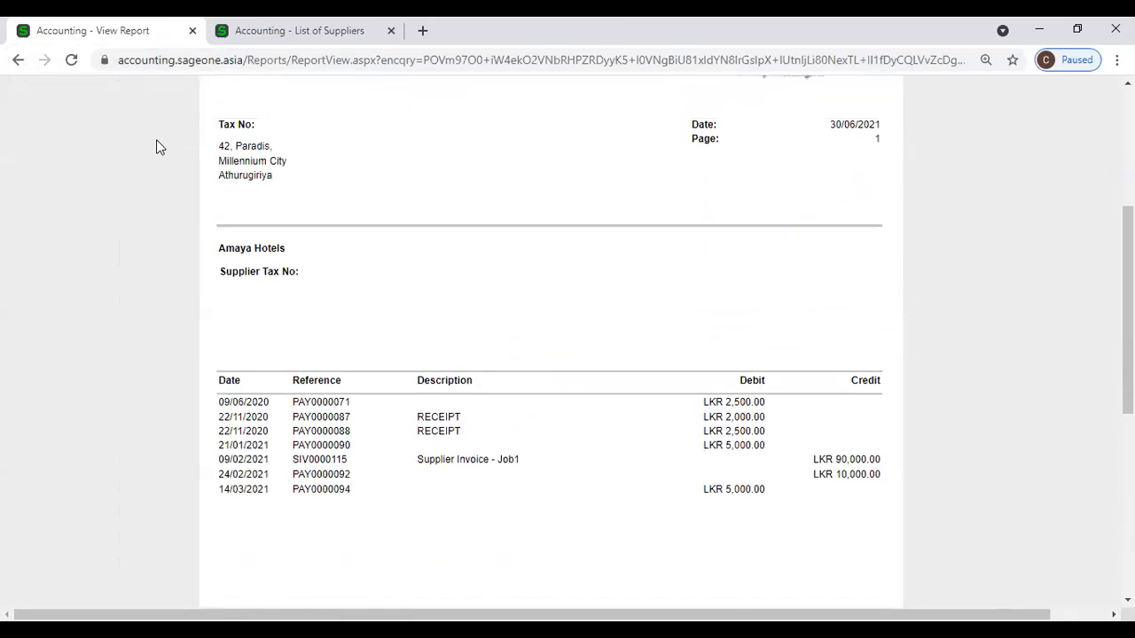
pyautogui.scroll(1, 157, 154)
pyautogui.moveTo(253, 129)
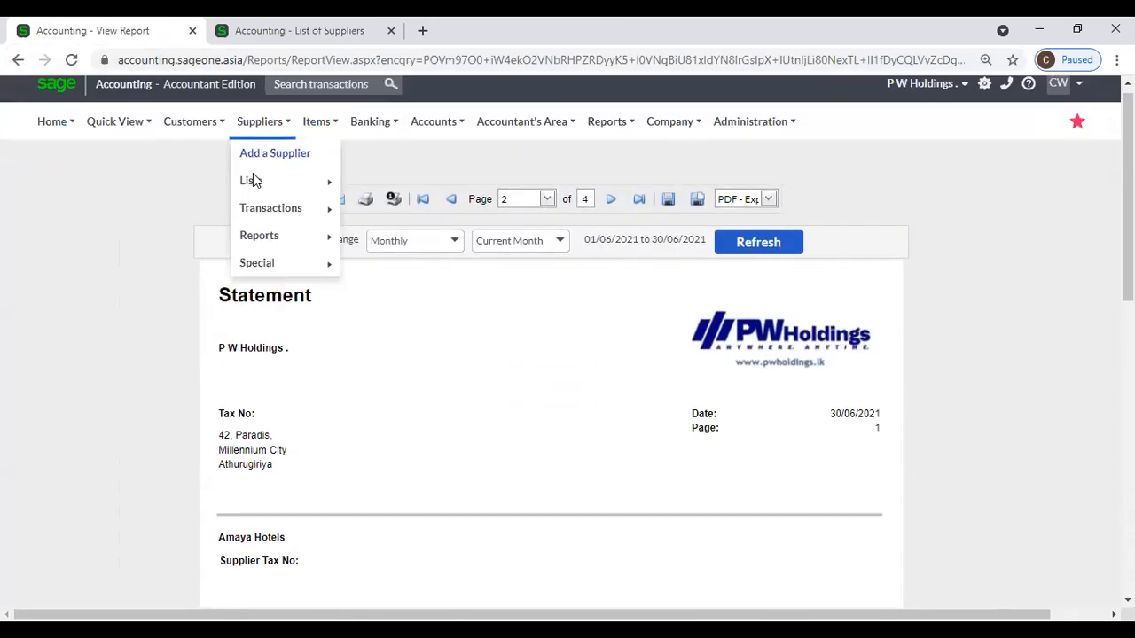
pyautogui.moveTo(261, 237)
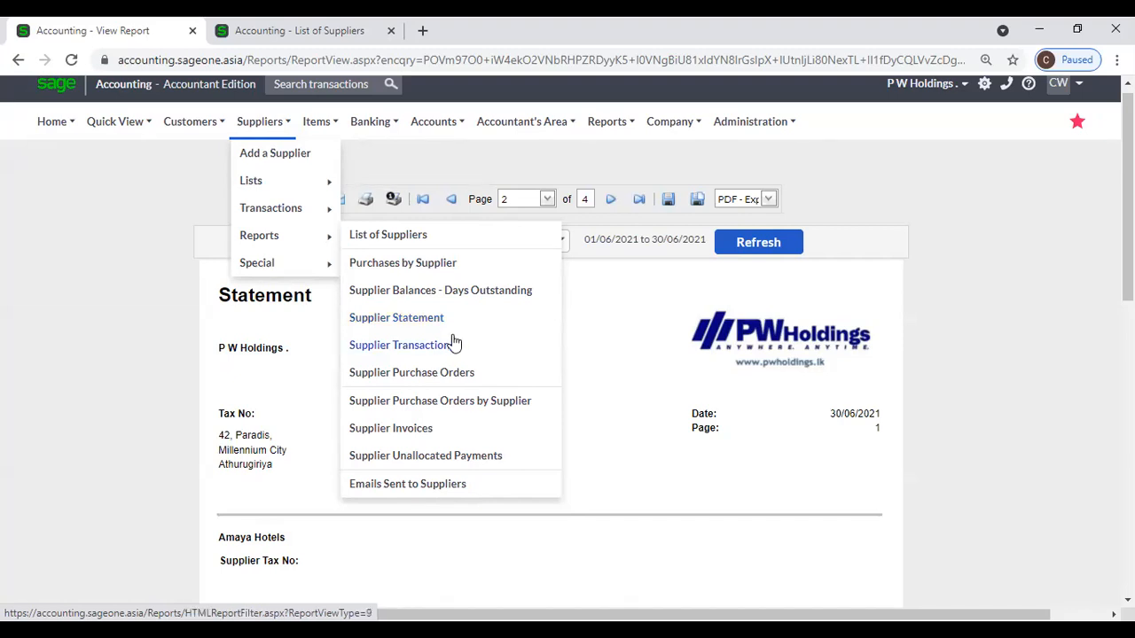
# Open the Supplier Transactions report options and check the Transaction Type list without changing it.
pyautogui.click(455, 353)
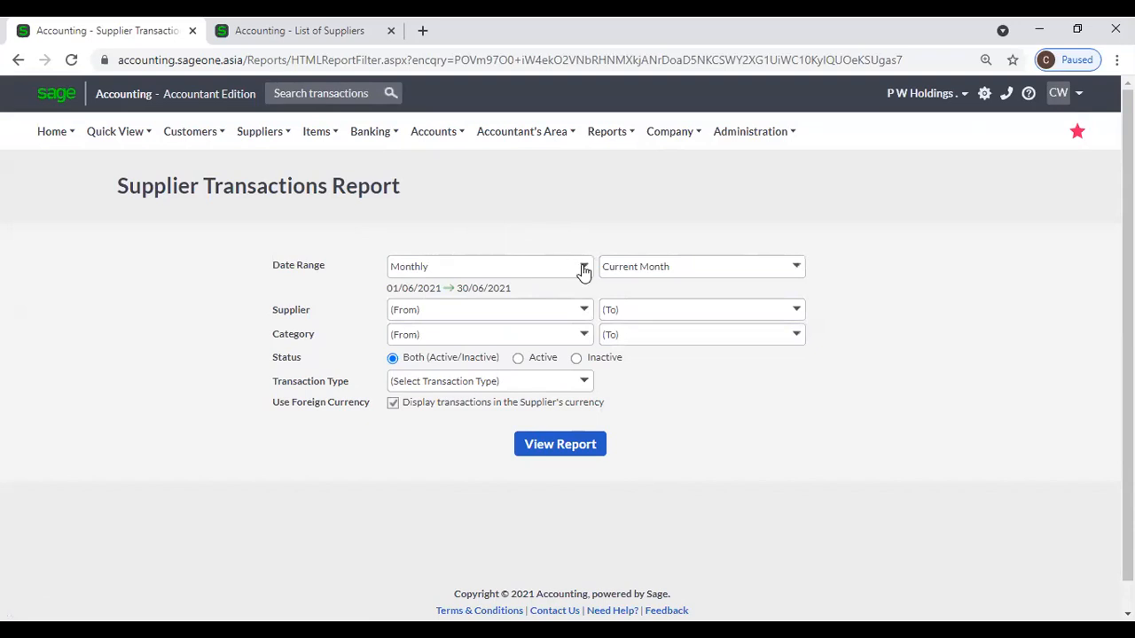
pyautogui.click(590, 383)
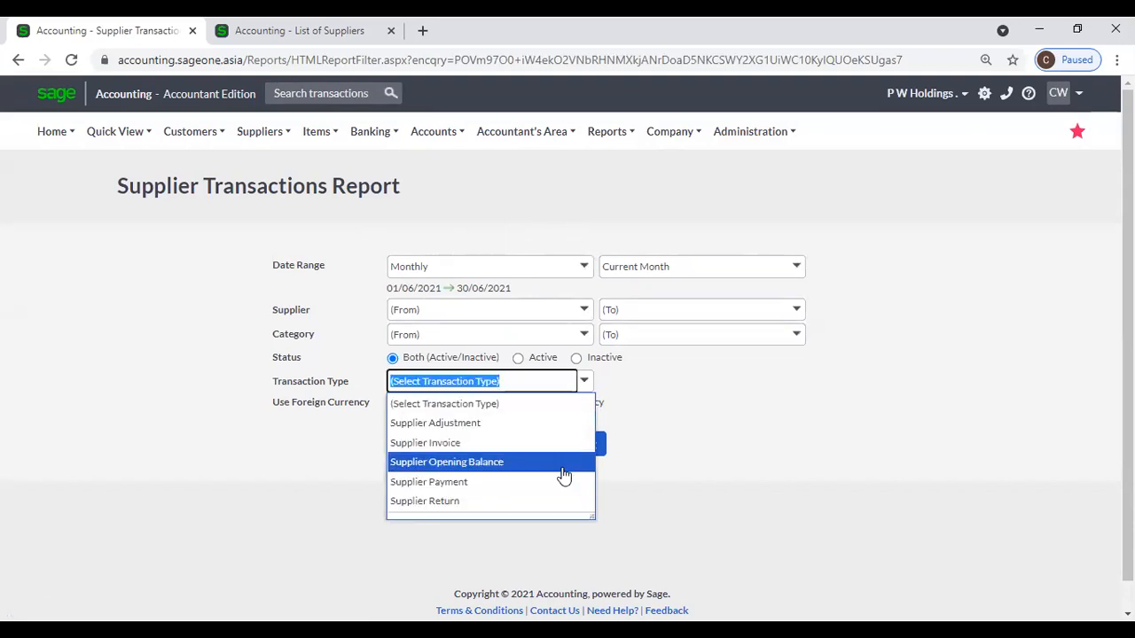
pyautogui.click(682, 406)
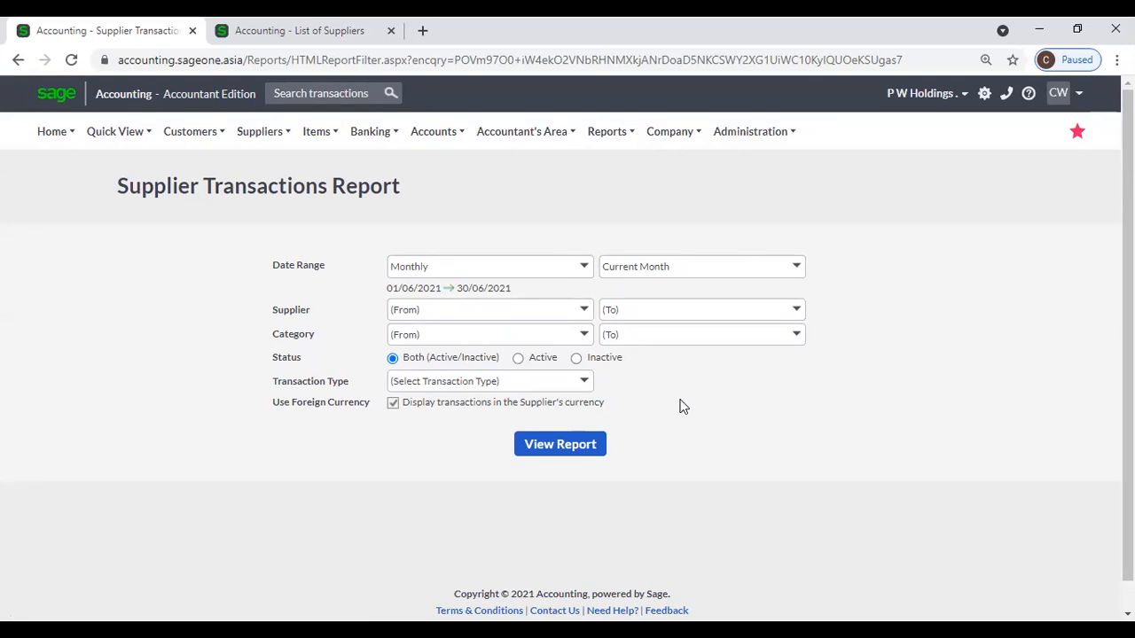
# Set the Supplier Transactions date range to Yearly, 01/04/2021 to 31/03/2022.
pyautogui.click(259, 131)
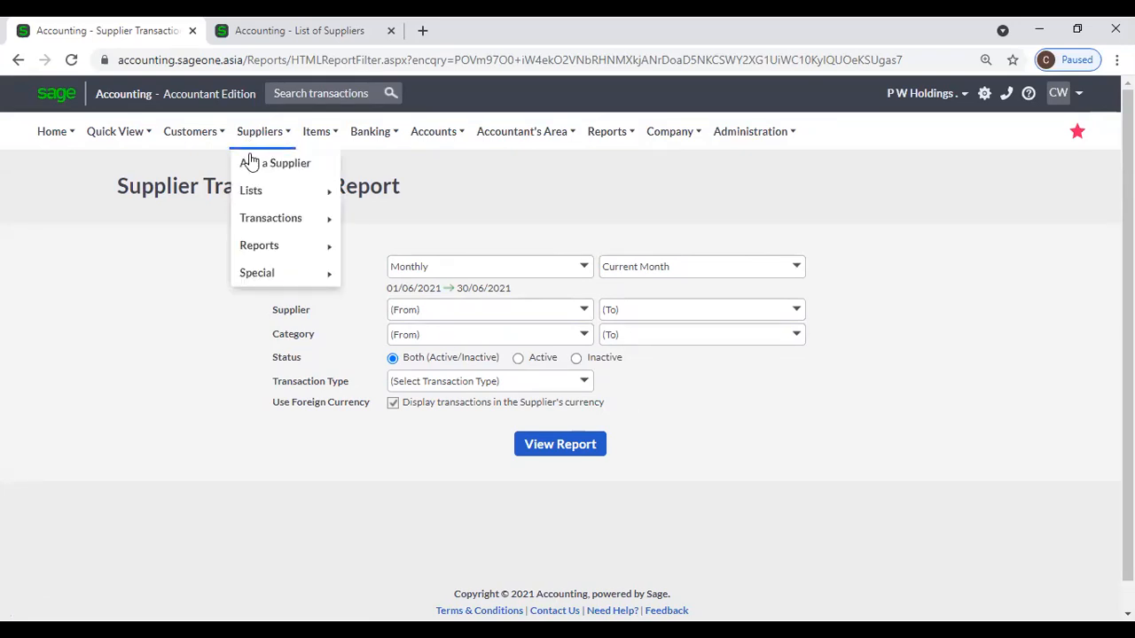
pyautogui.moveTo(266, 247)
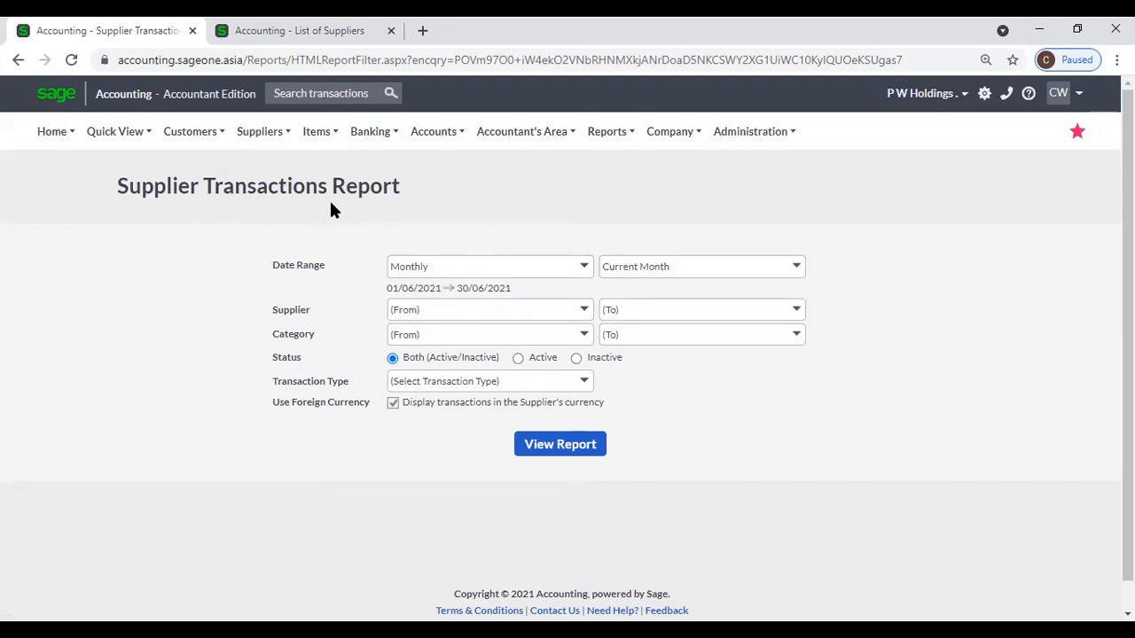
pyautogui.click(588, 271)
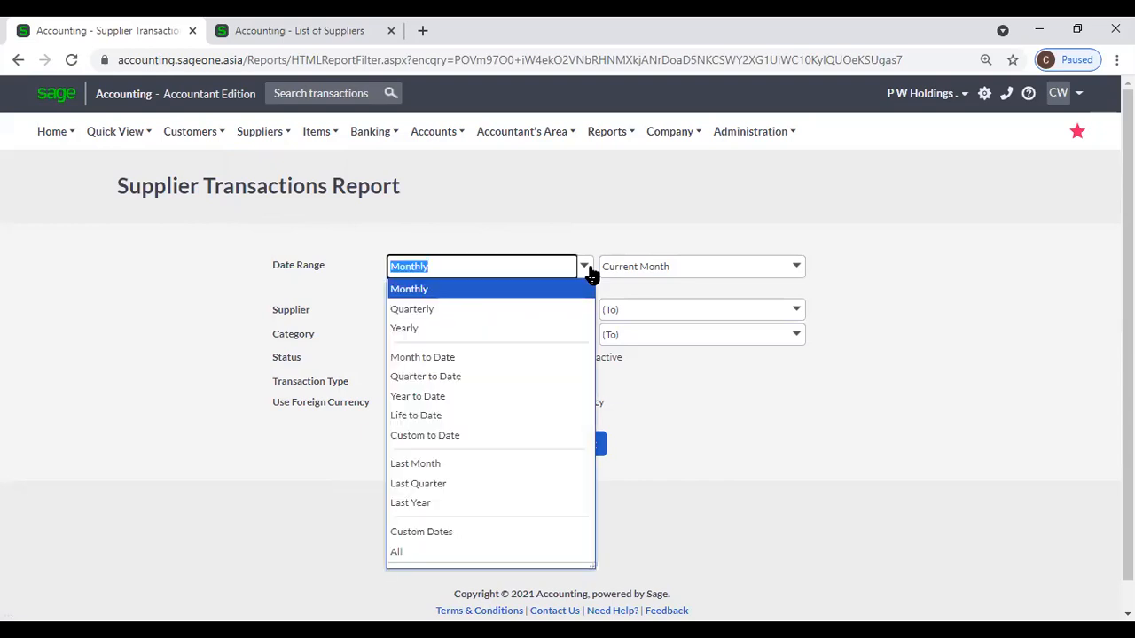
pyautogui.click(553, 326)
pyautogui.click(557, 204)
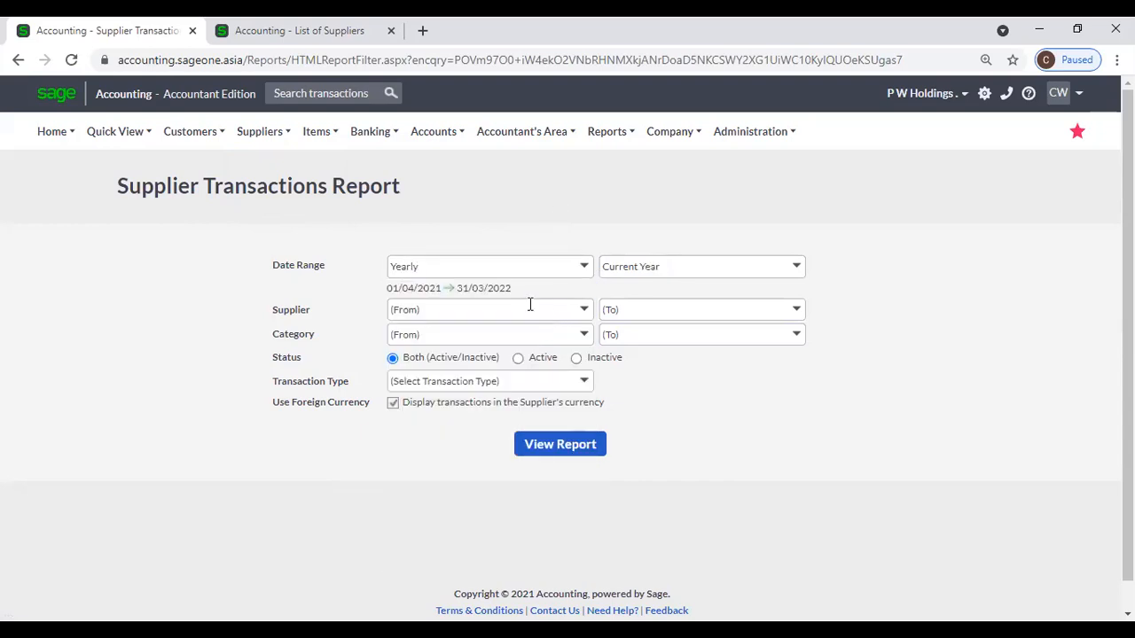
# Check the Supplier, Category and Transaction Type lists unchanged, and tick 'Display transactions in the Supplier's currency'.
pyautogui.click(585, 312)
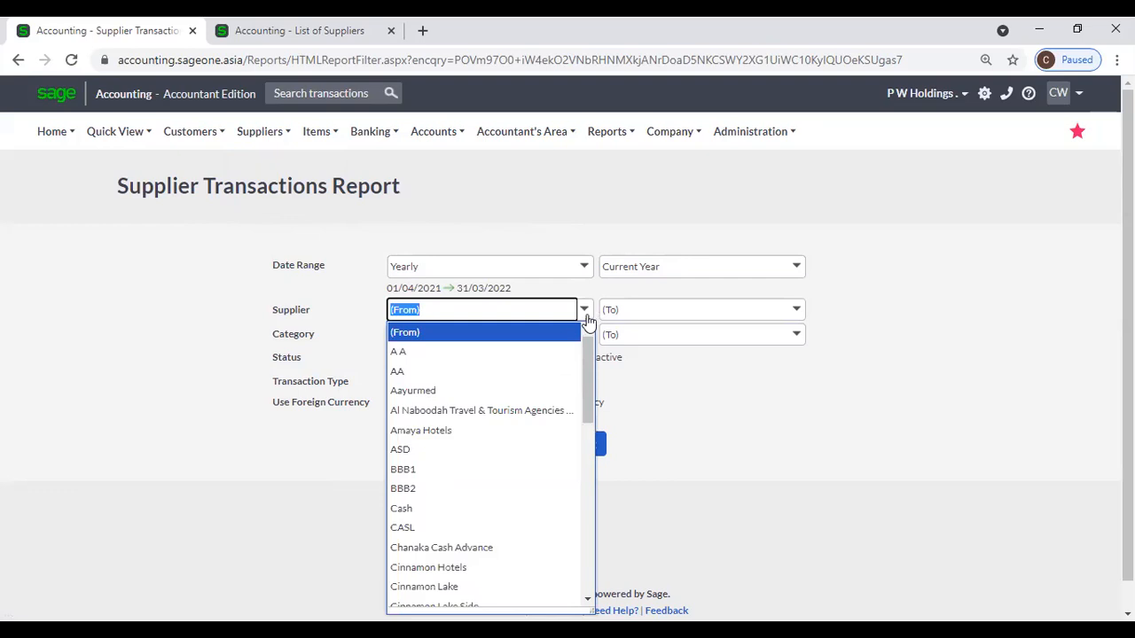
pyautogui.click(571, 199)
pyautogui.click(583, 335)
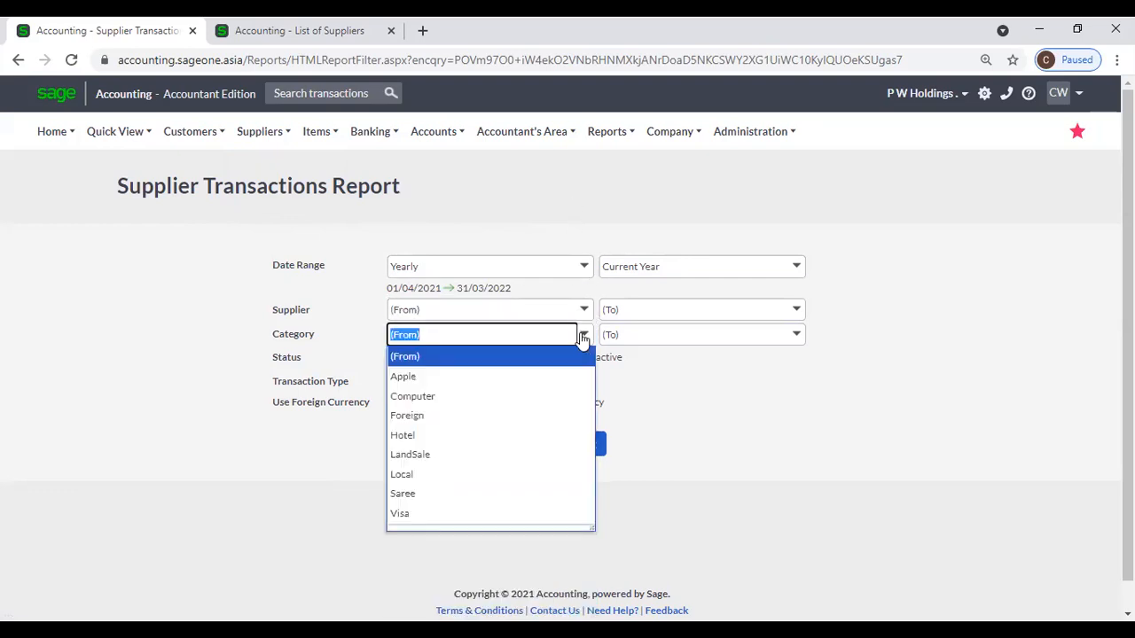
pyautogui.click(559, 201)
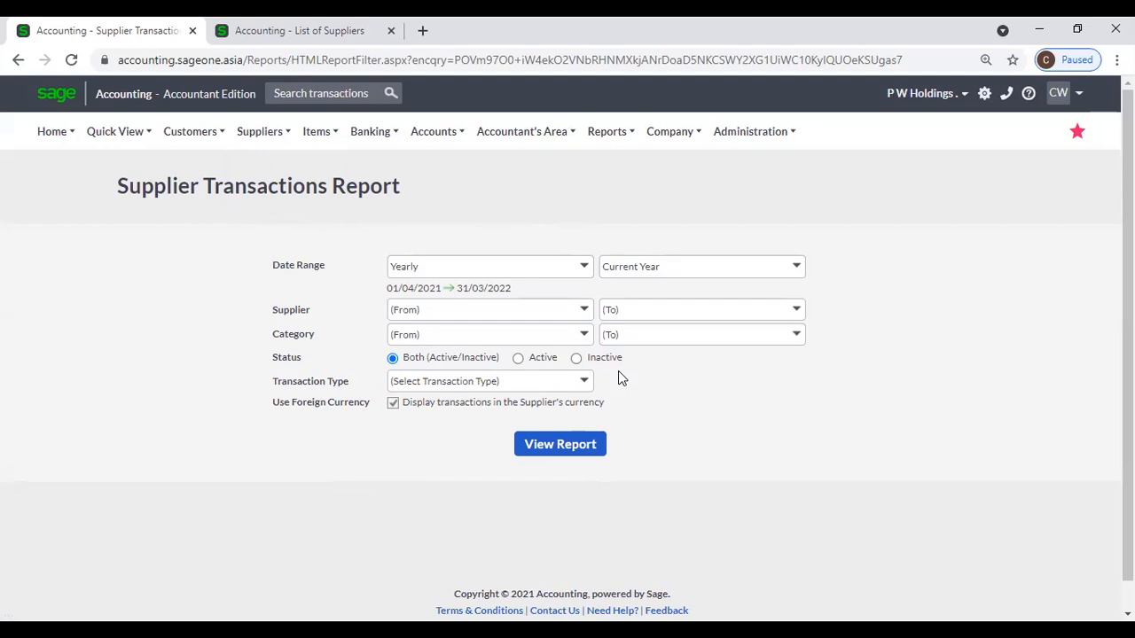
pyautogui.click(581, 383)
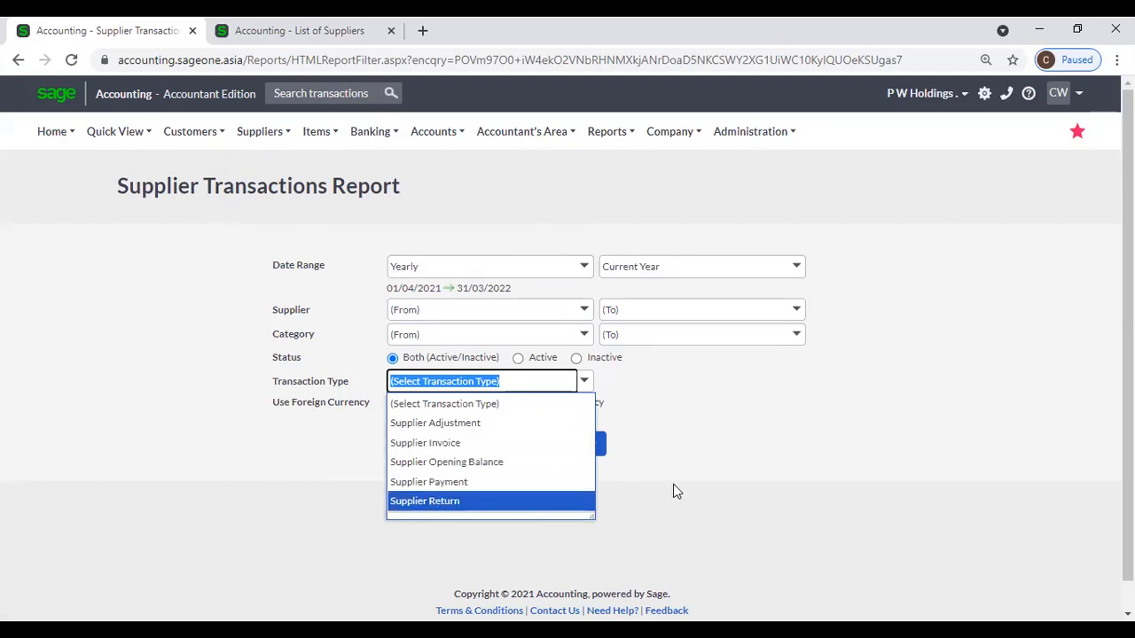
pyautogui.click(745, 459)
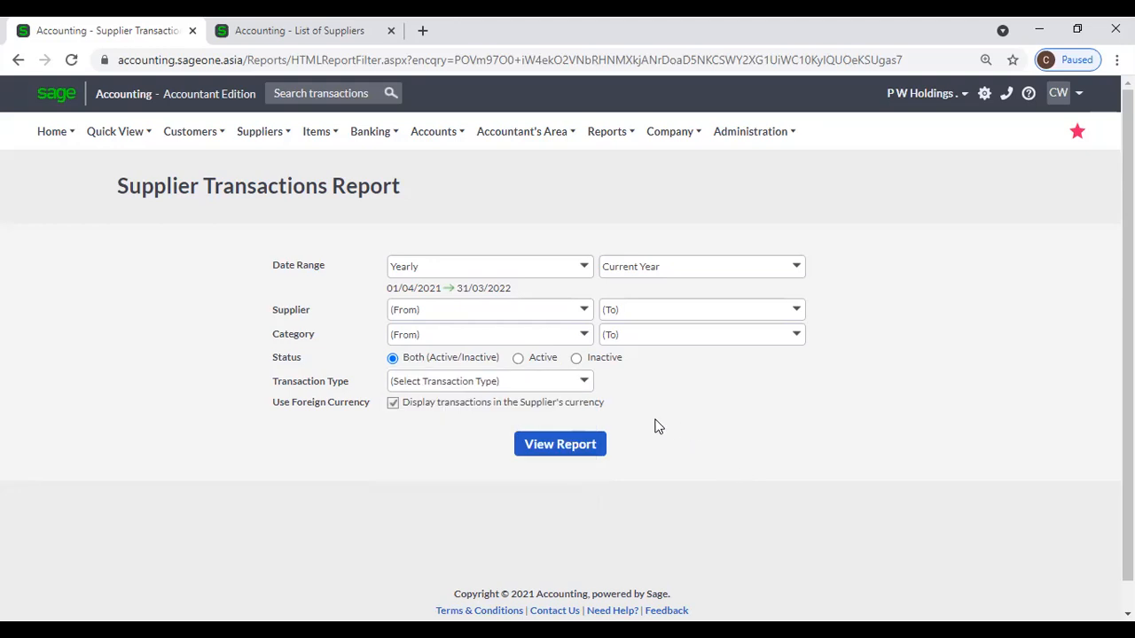
pyautogui.click(584, 380)
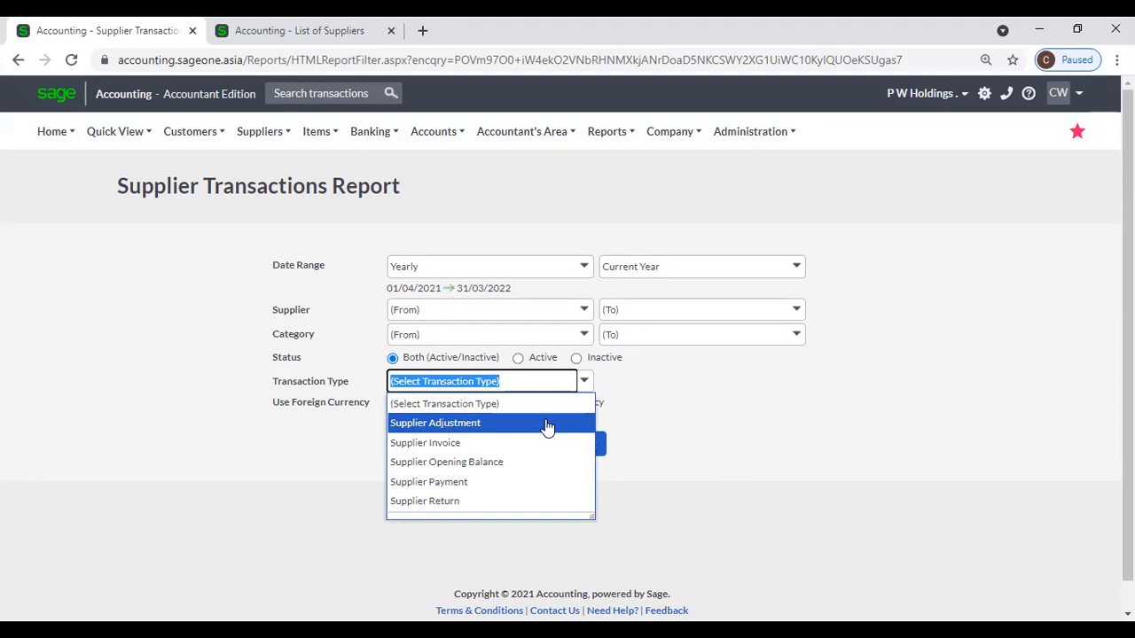
pyautogui.click(678, 415)
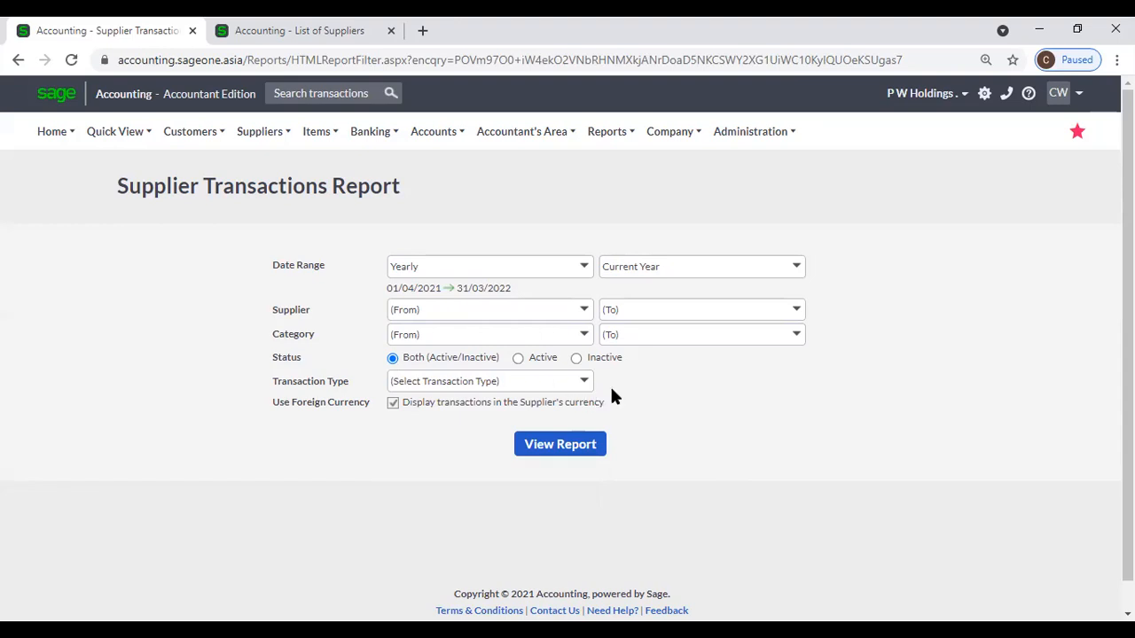
pyautogui.scroll(-1, 612, 392)
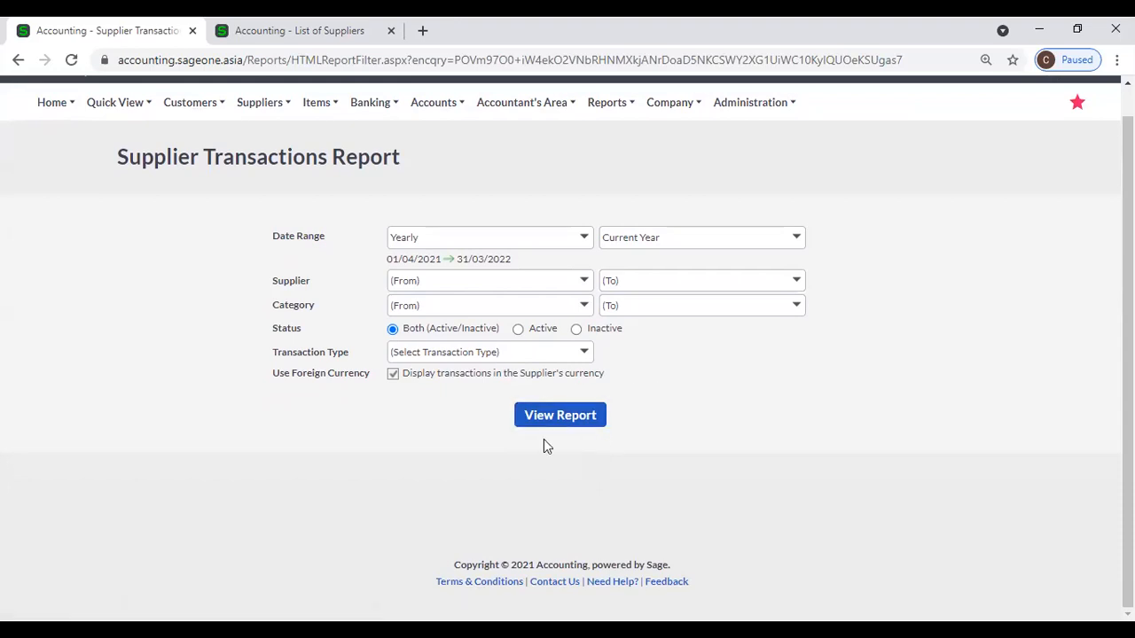
pyautogui.click(395, 379)
# Run the yearly Supplier Transactions report and scroll through each supplier's invoices, payments and balances.
pyautogui.click(558, 417)
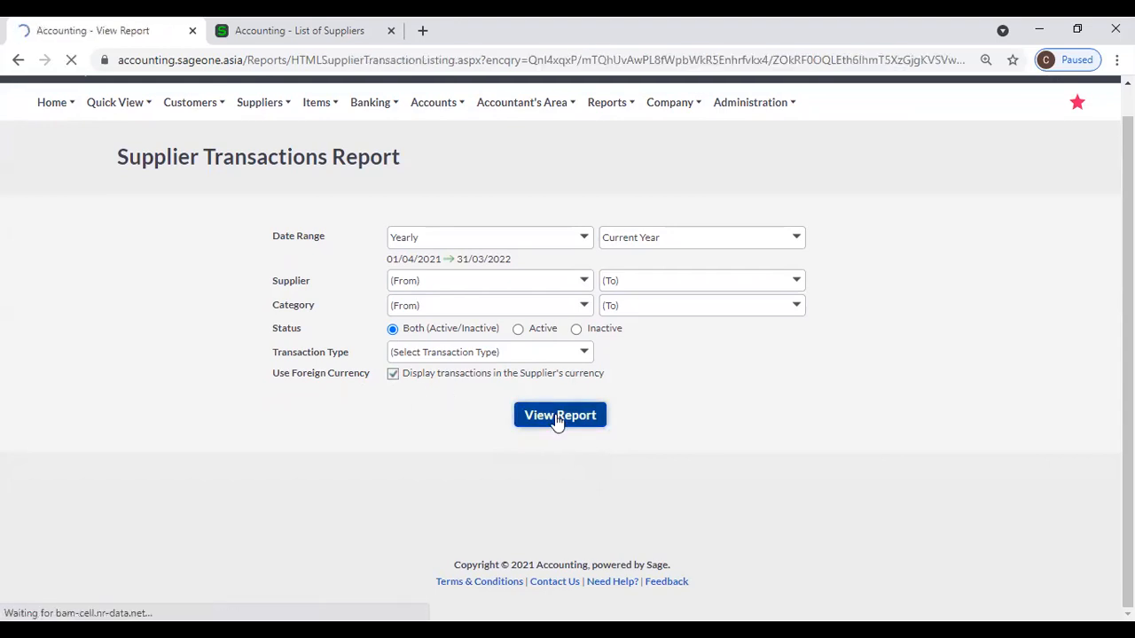
pyautogui.scroll(-2, 557, 422)
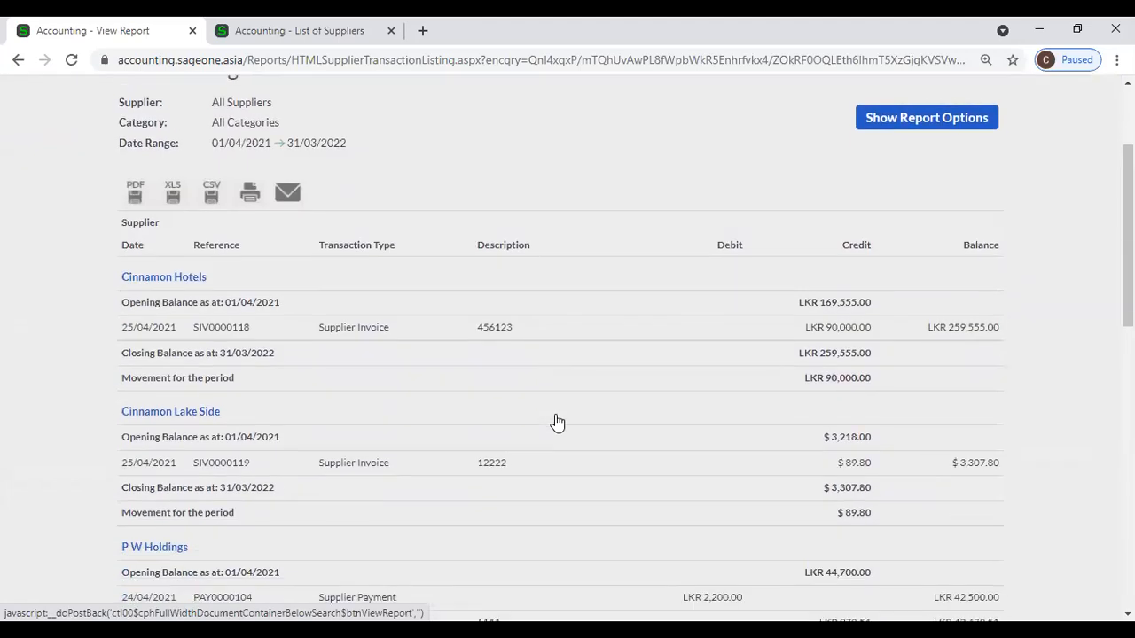
pyautogui.scroll(1, 555, 419)
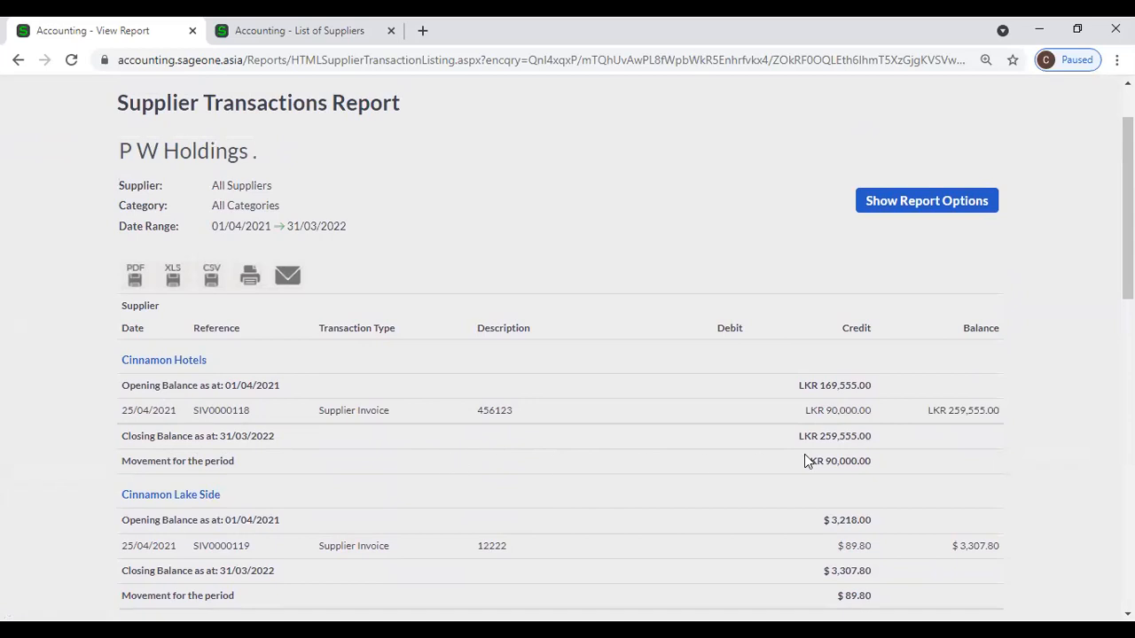
pyautogui.scroll(-2, 718, 423)
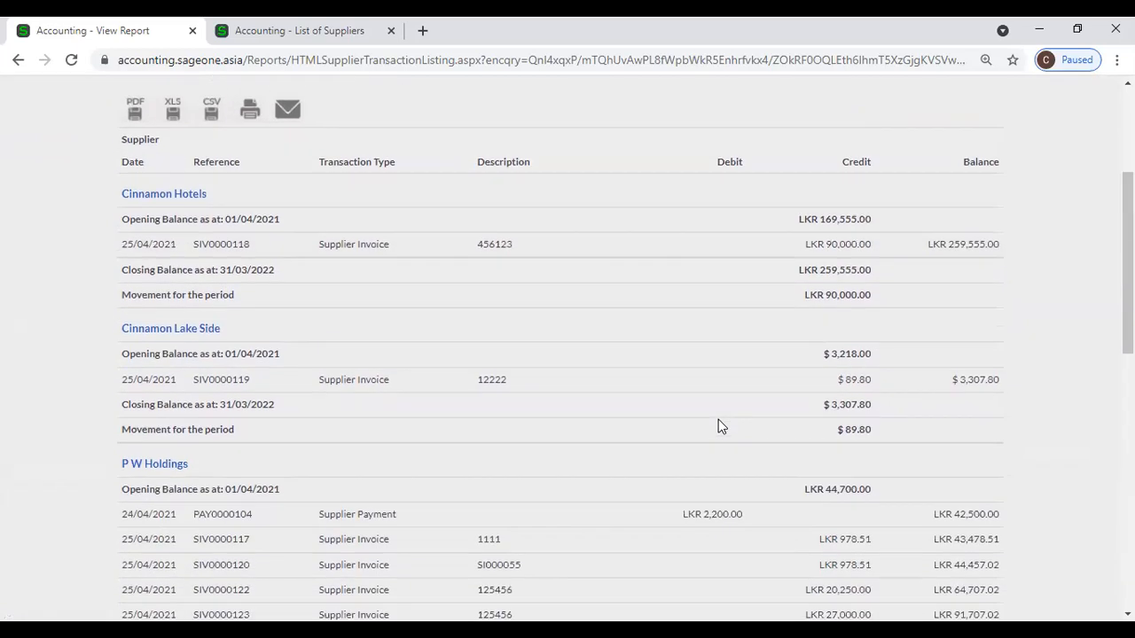
pyautogui.scroll(-3, 718, 425)
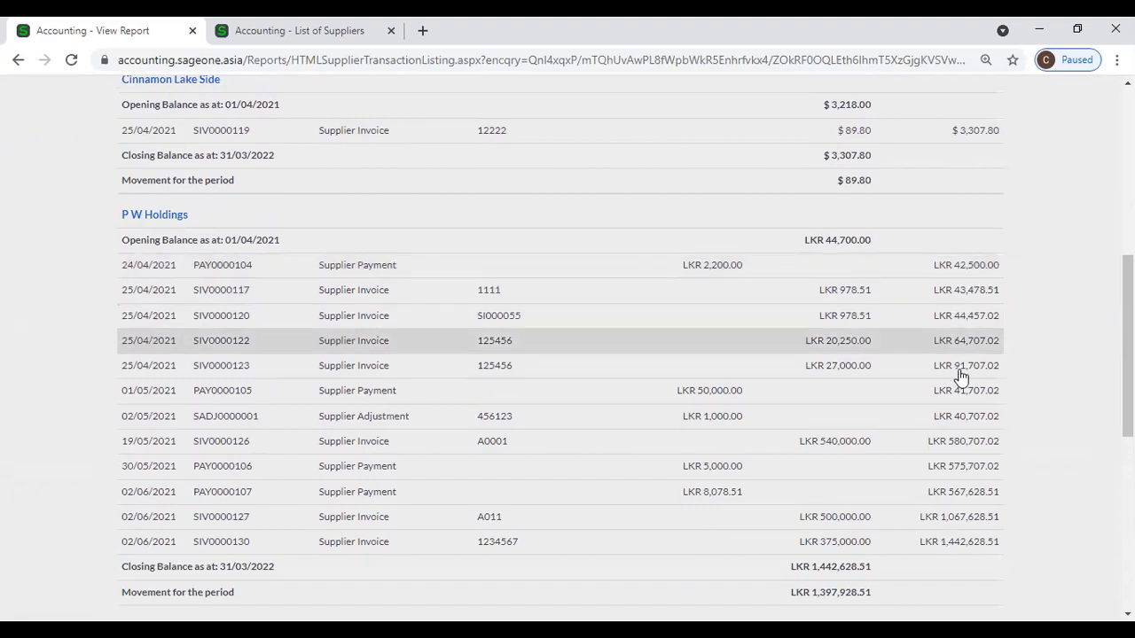
pyautogui.scroll(-1, 967, 457)
pyautogui.scroll(5, 581, 408)
pyautogui.scroll(1, 581, 408)
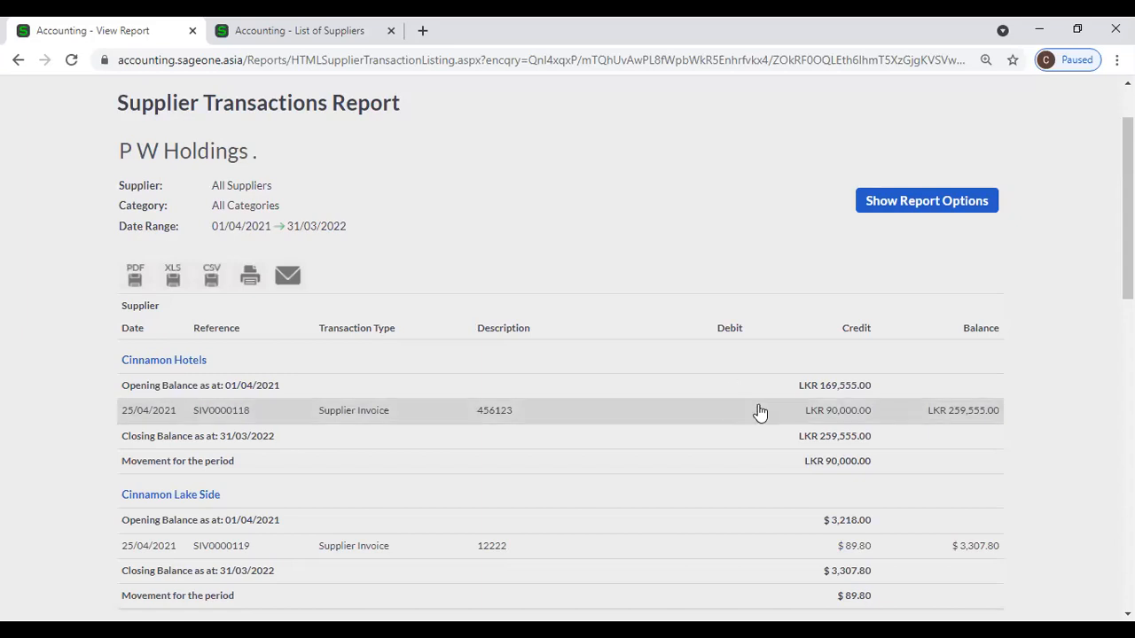
pyautogui.scroll(-2, 969, 382)
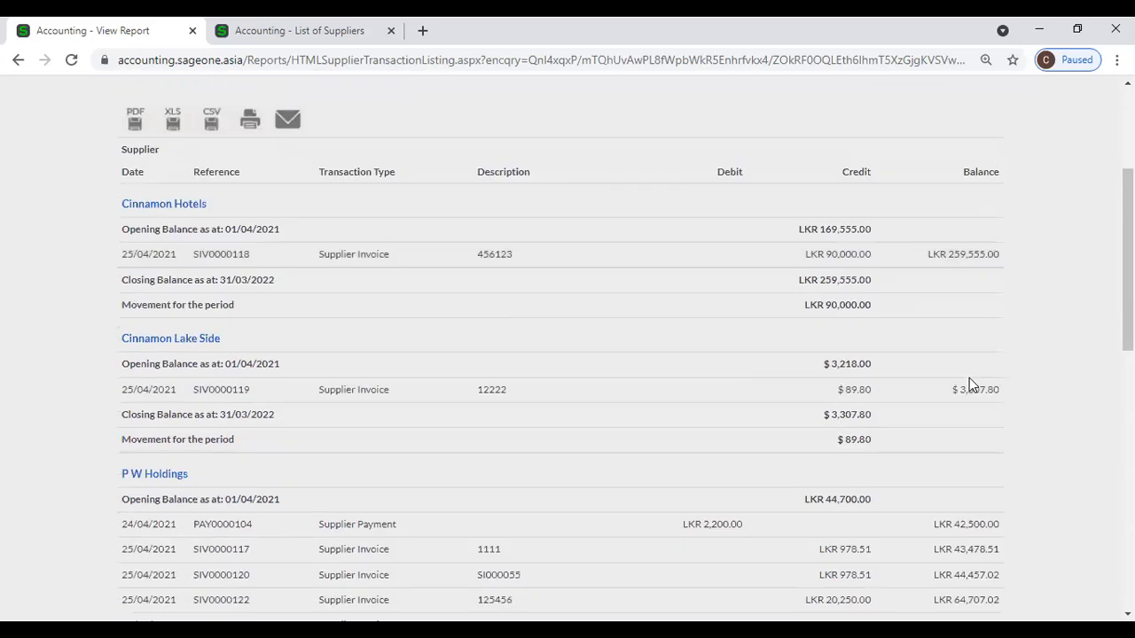
pyautogui.scroll(-10, 969, 382)
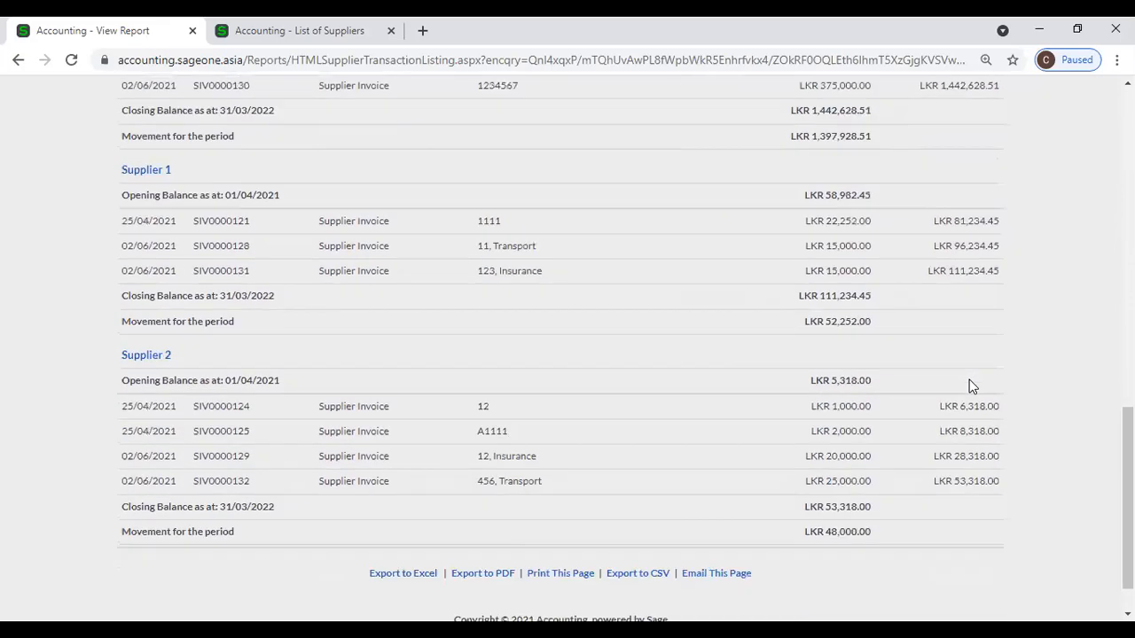
pyautogui.scroll(-1, 969, 386)
pyautogui.scroll(12, 876, 470)
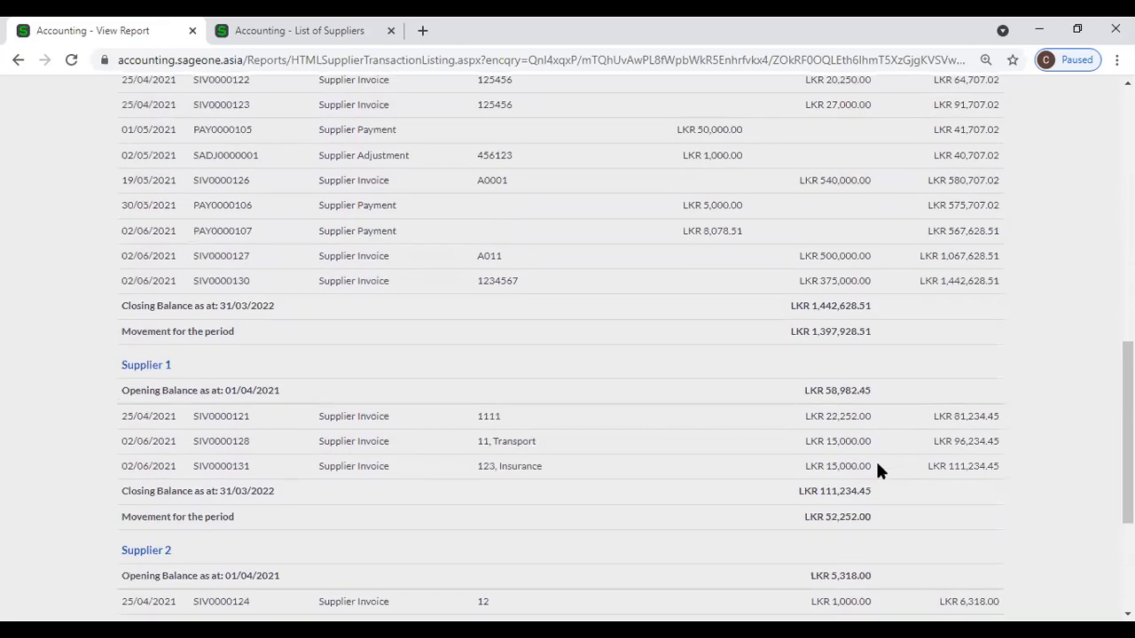
# Untick 'Display transactions in the Supplier's currency' in the report options.
pyautogui.click(913, 285)
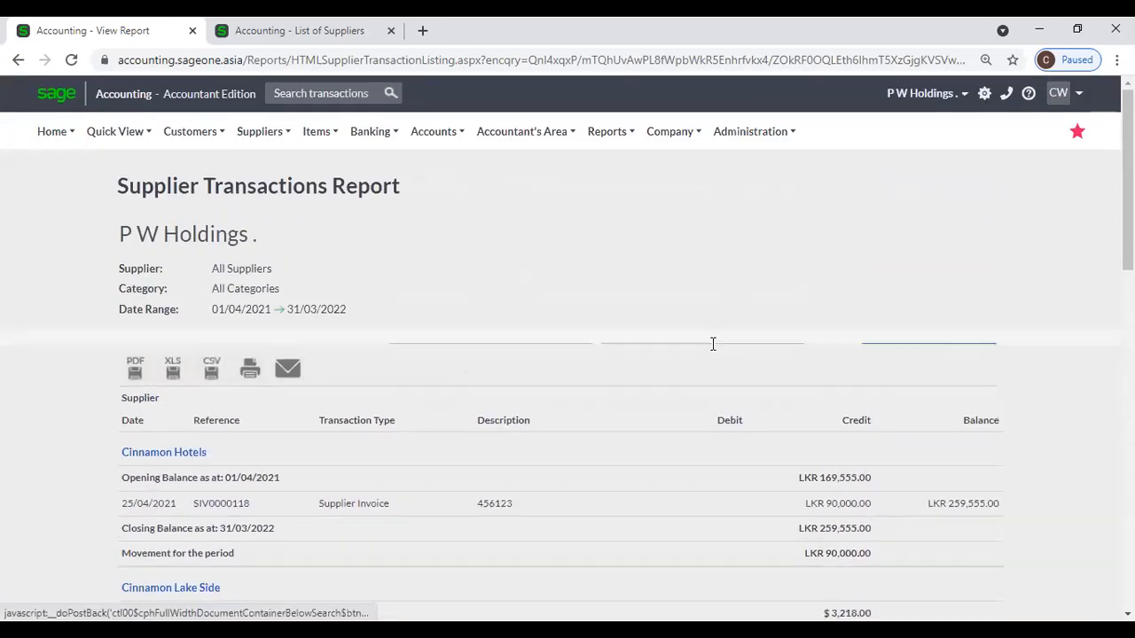
pyautogui.click(393, 421)
pyautogui.click(393, 421)
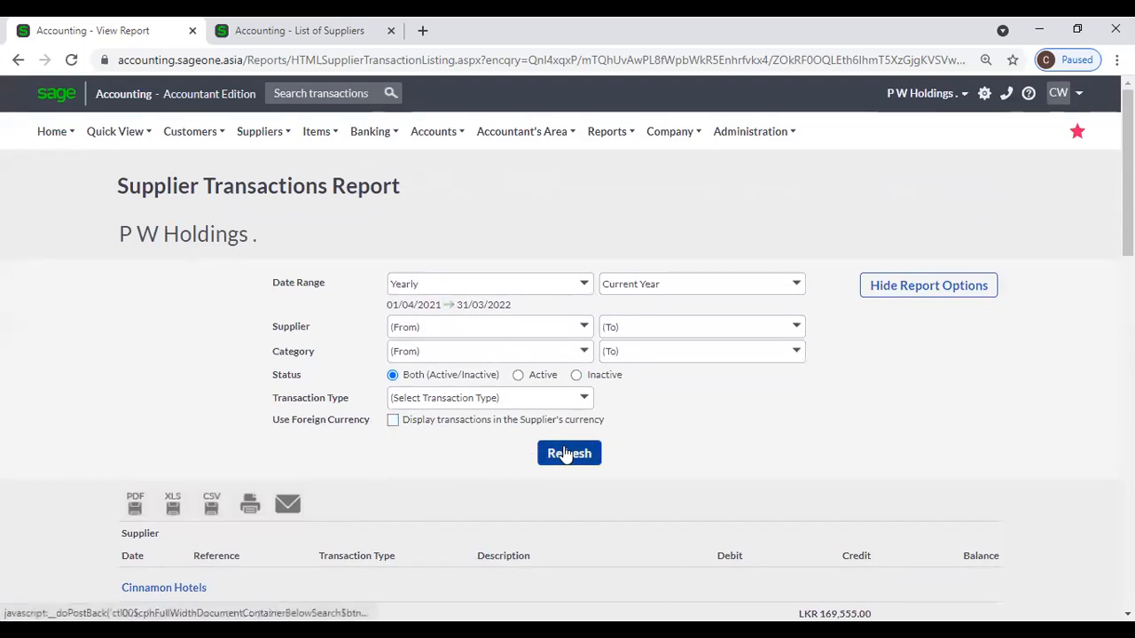
pyautogui.scroll(-5, 750, 420)
pyautogui.scroll(4, 748, 422)
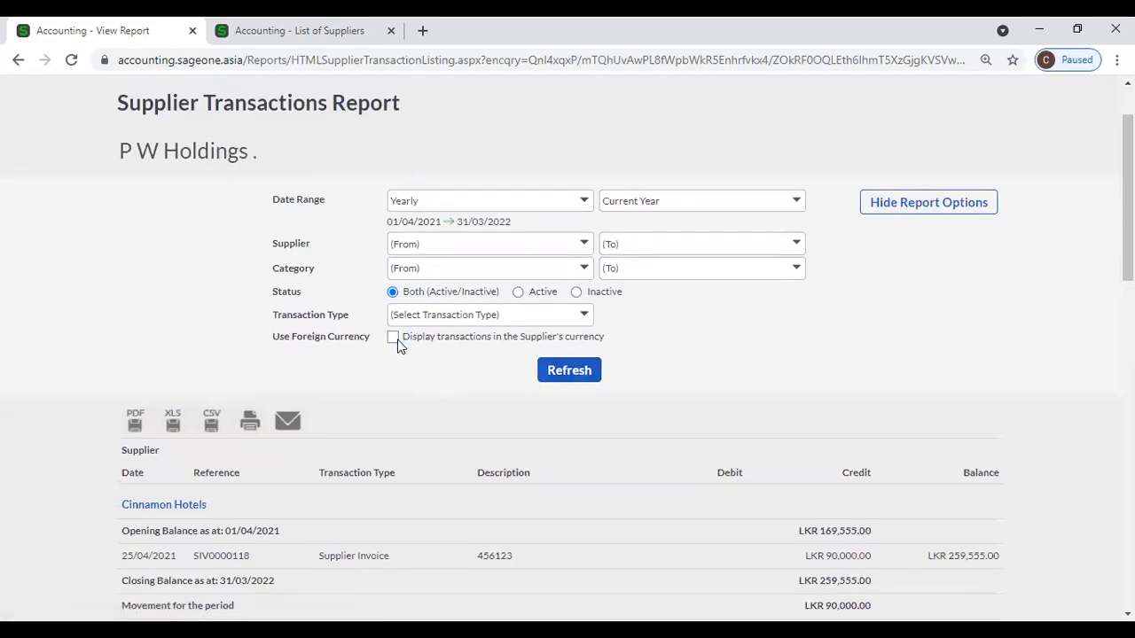
pyautogui.scroll(-3, 646, 490)
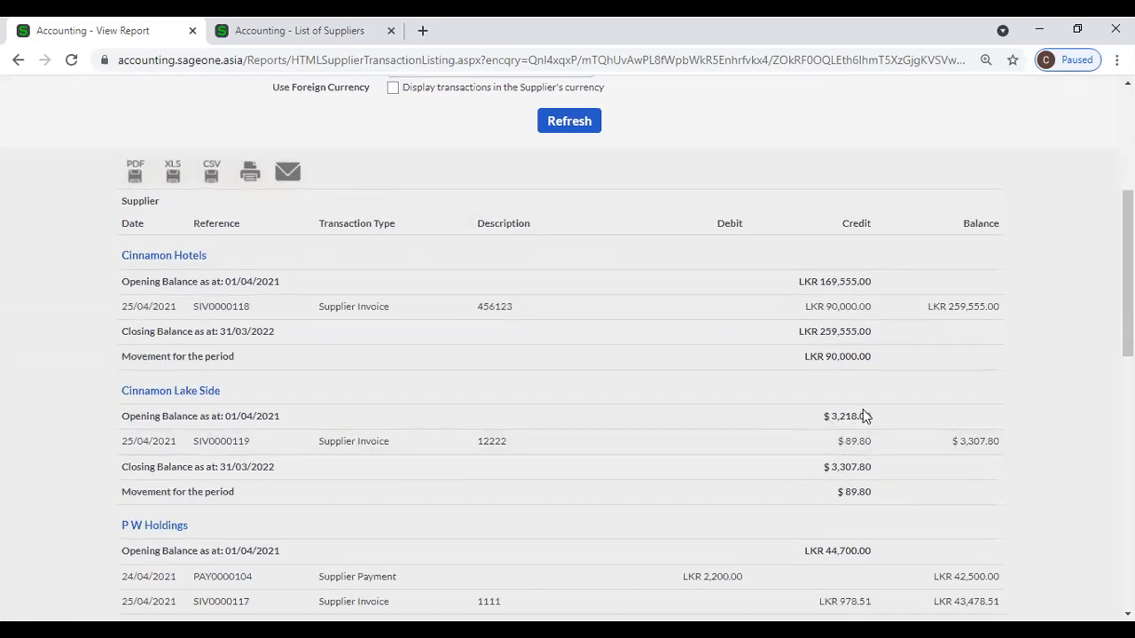
pyautogui.scroll(-1, 861, 424)
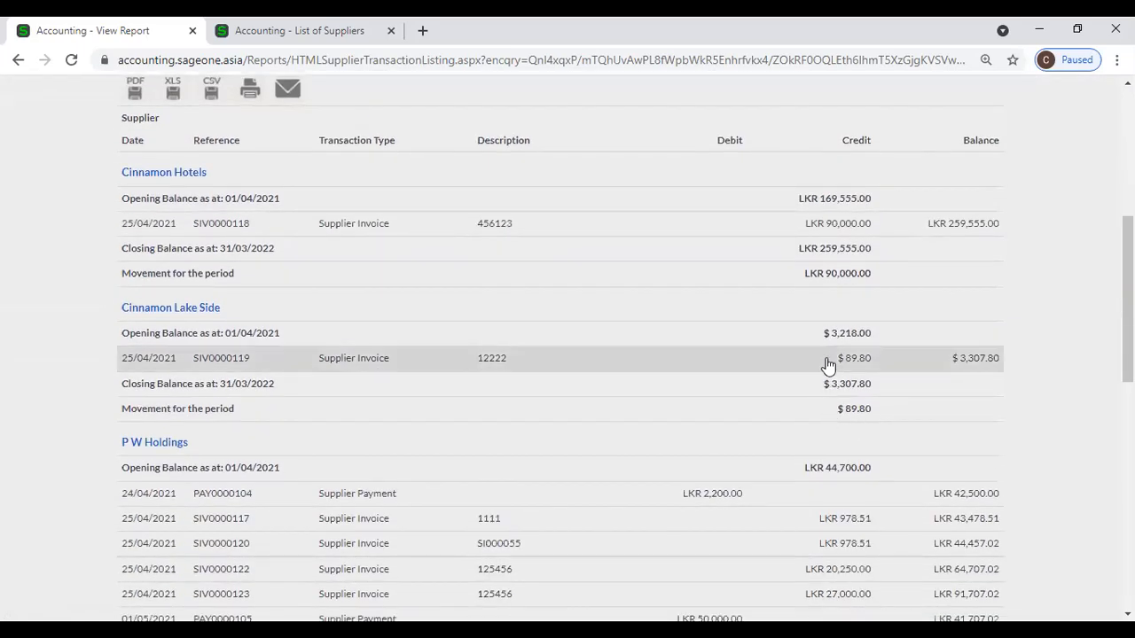
pyautogui.scroll(-5, 824, 370)
pyautogui.scroll(10, 825, 371)
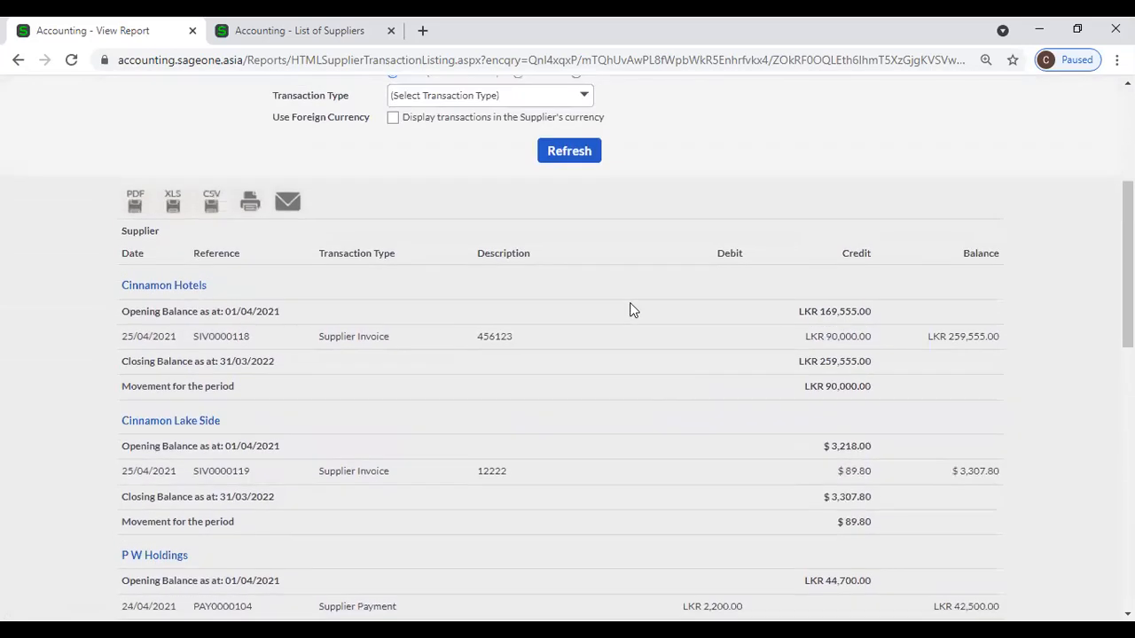
# Refresh the report and review Cinnamon Lake Side in LKR, closing at LKR 654,675.43.
pyautogui.click(568, 204)
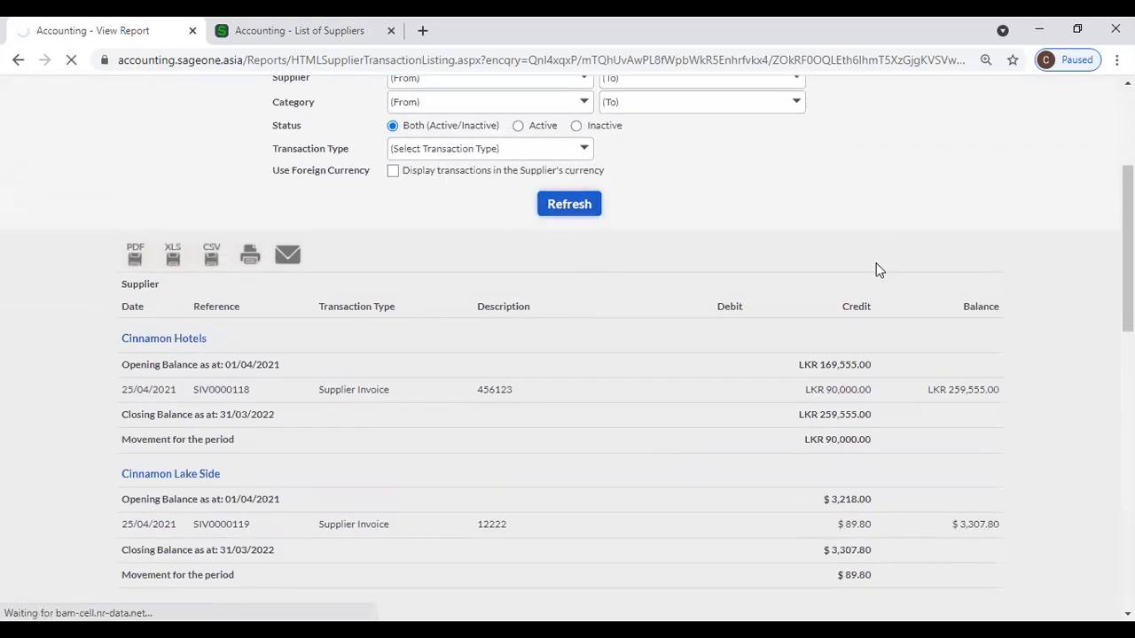
pyautogui.scroll(-15, 871, 271)
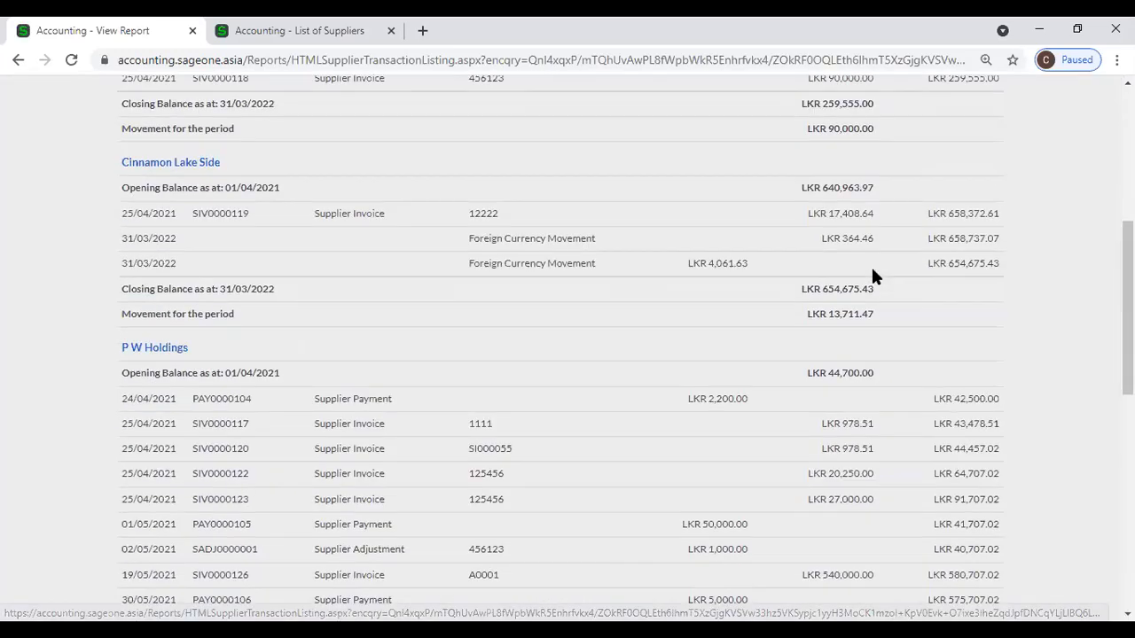
pyautogui.scroll(-2, 937, 522)
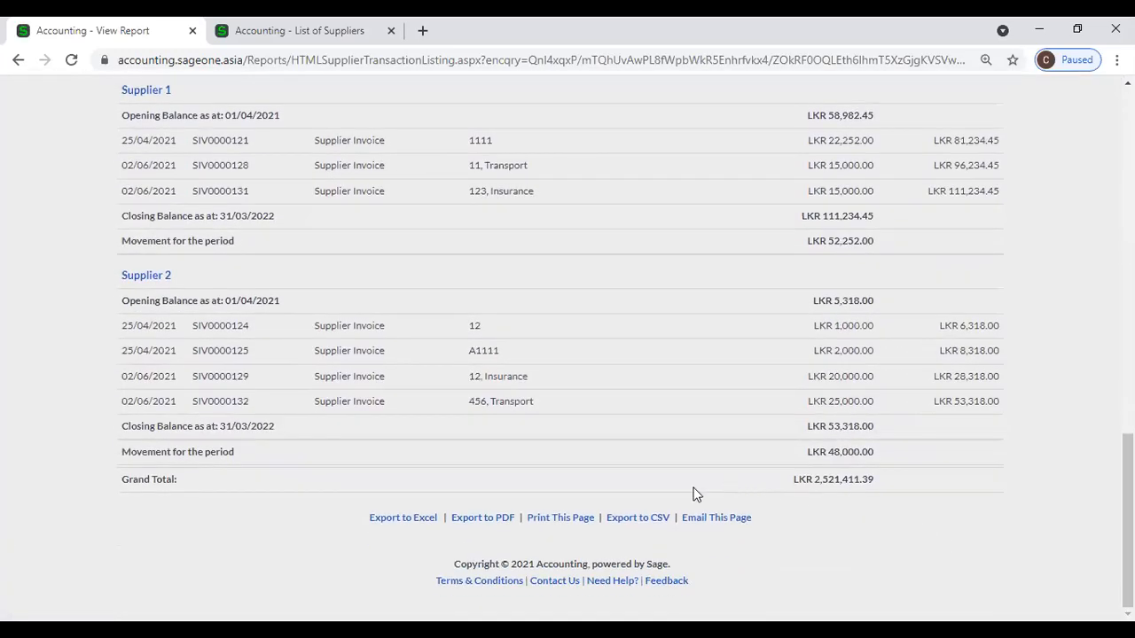
pyautogui.scroll(15, 588, 478)
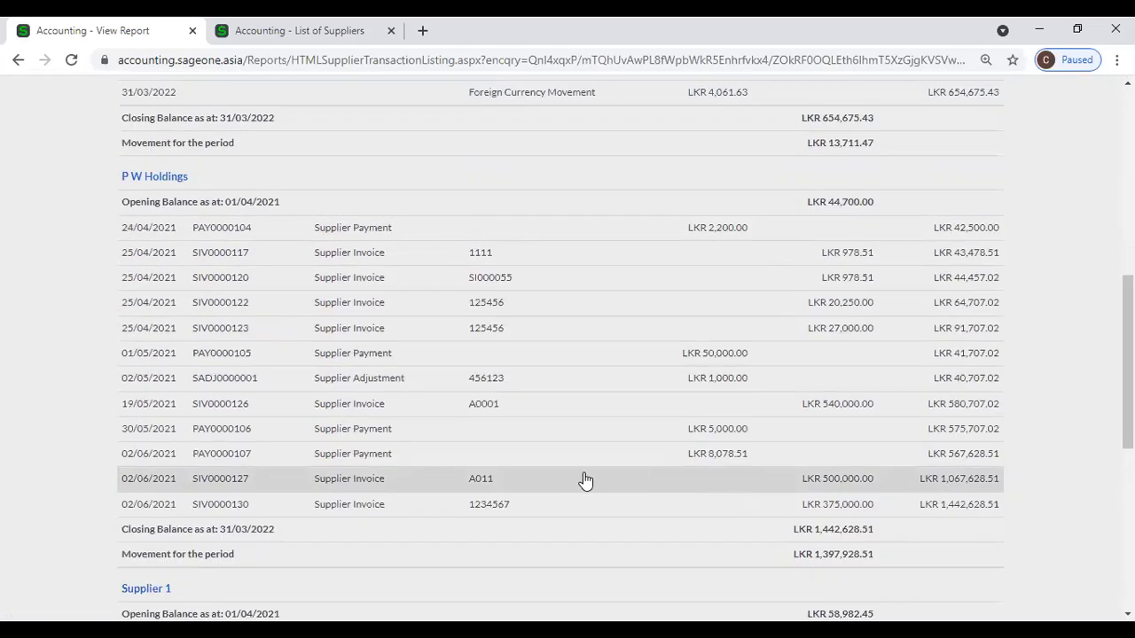
# Refresh the report filtered to Supplier Return transactions.
pyautogui.click(986, 285)
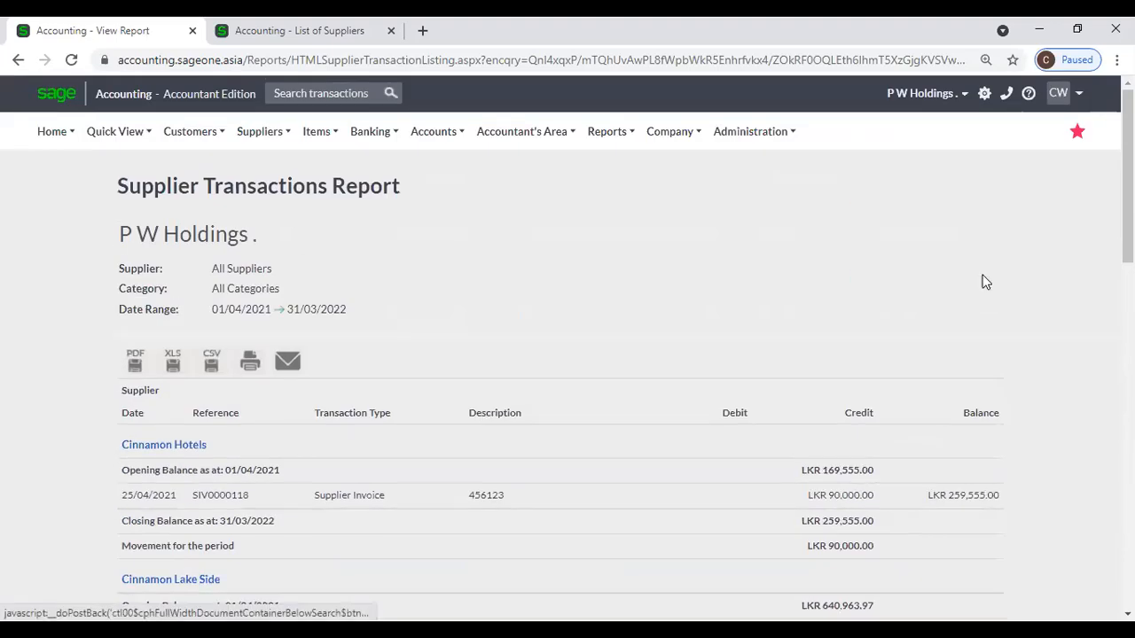
pyautogui.click(585, 399)
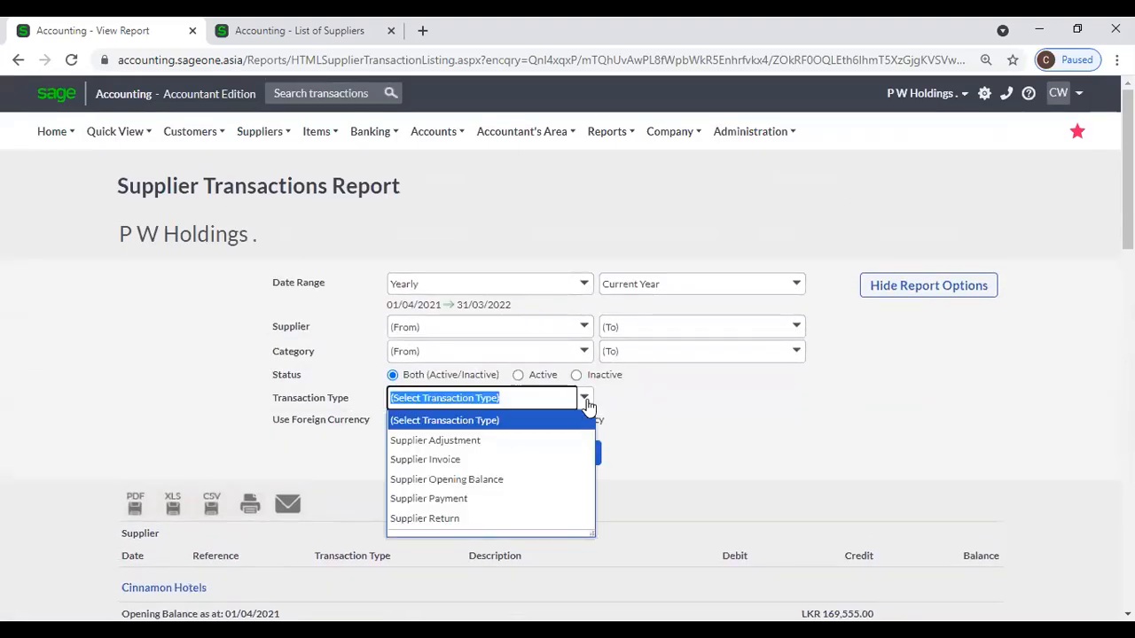
pyautogui.click(485, 519)
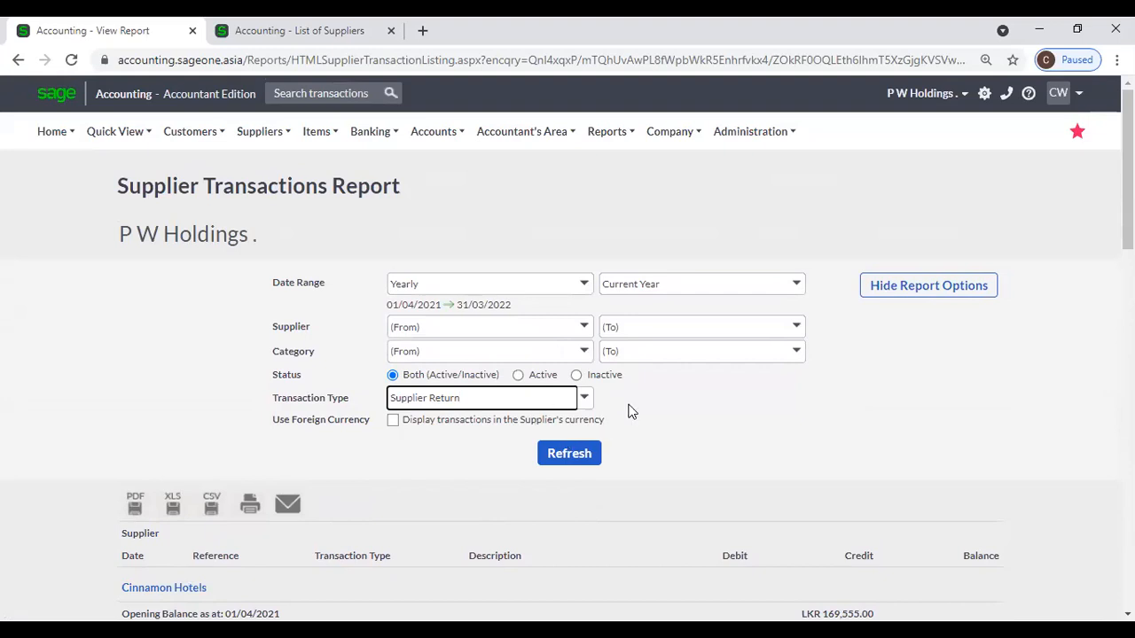
pyautogui.click(595, 468)
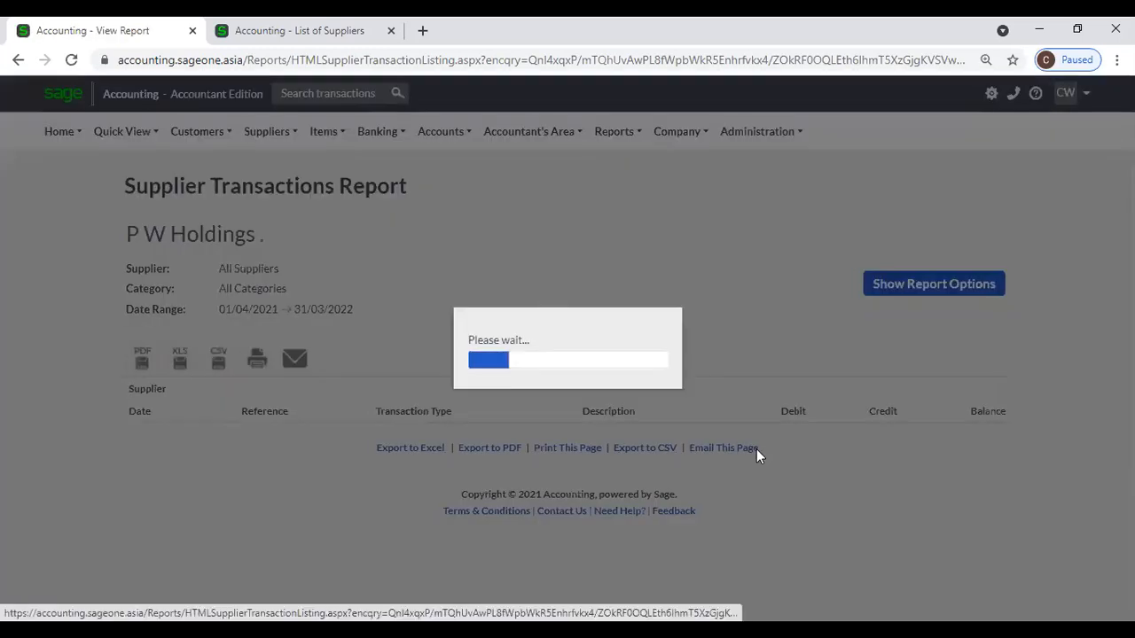
# Refresh the report filtered to Supplier Payment transactions and scroll through it.
pyautogui.click(869, 284)
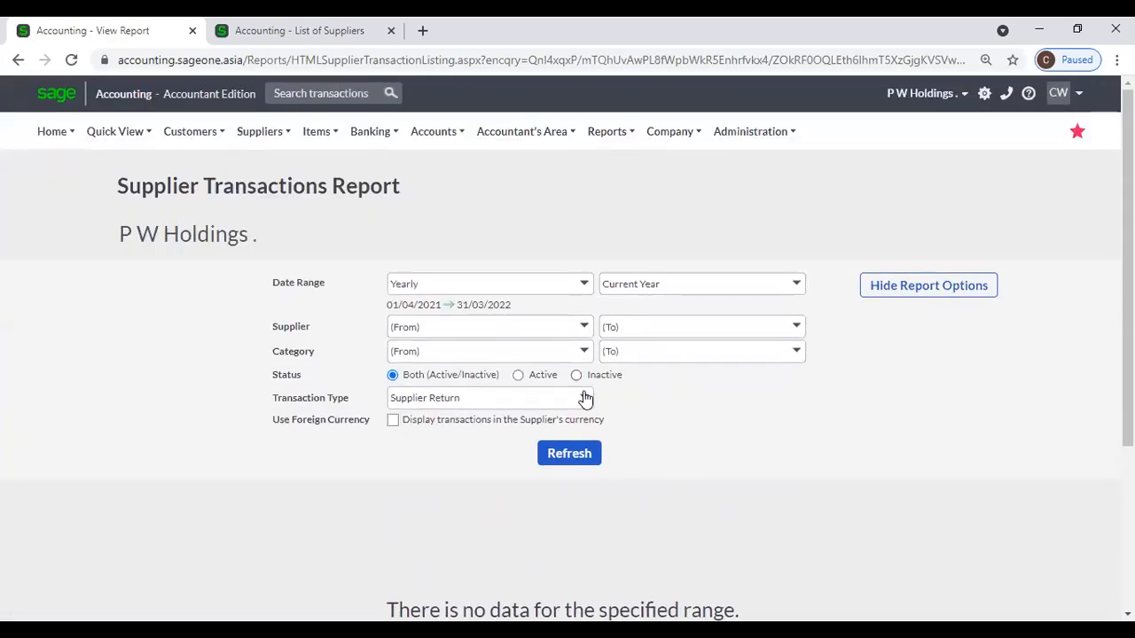
pyautogui.click(582, 398)
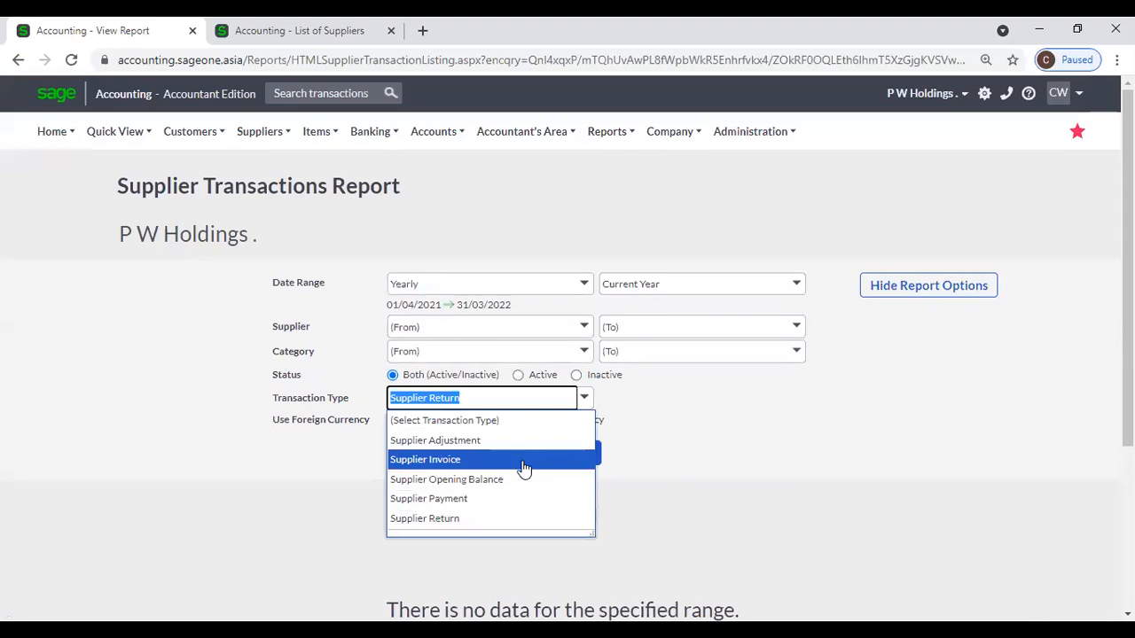
pyautogui.click(505, 500)
pyautogui.click(557, 456)
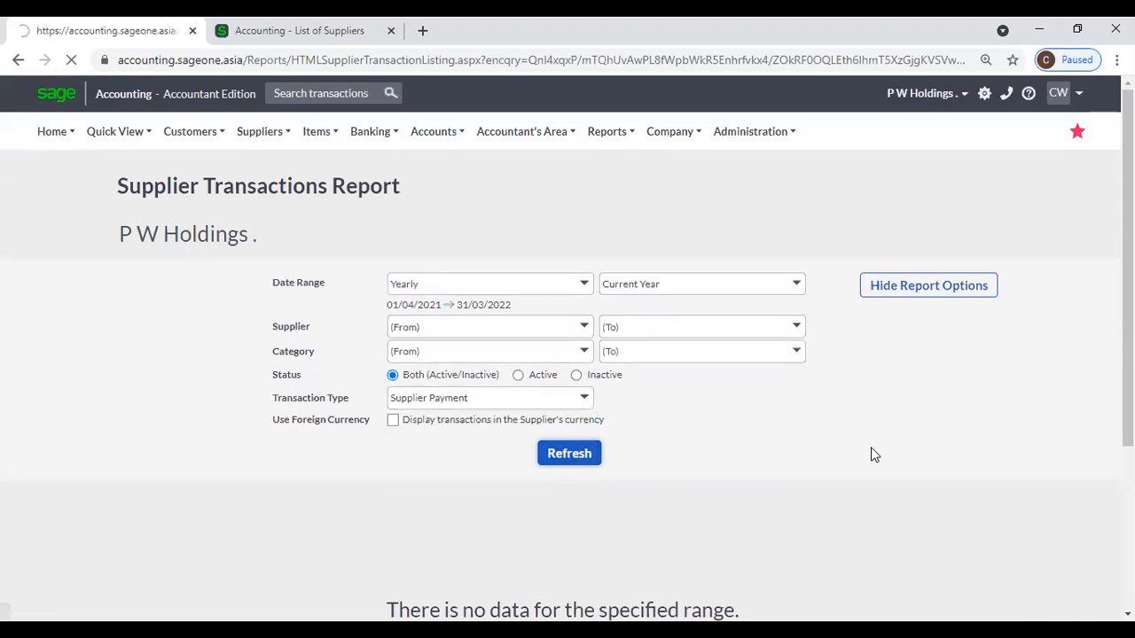
pyautogui.scroll(-3, 871, 454)
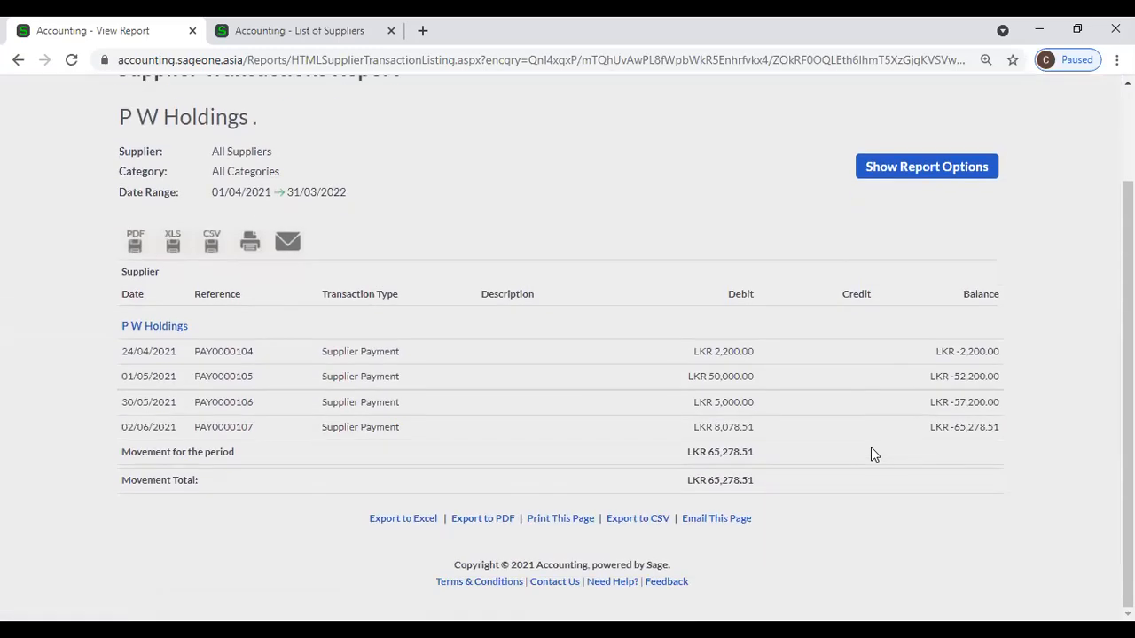
pyautogui.scroll(3, 871, 446)
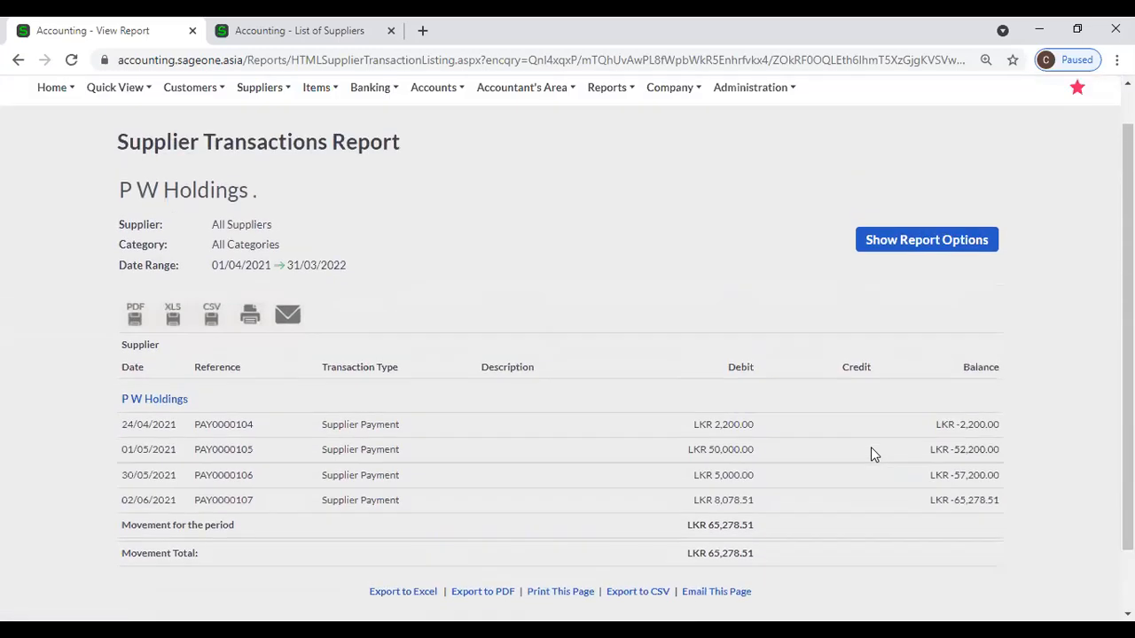
# Rerun the report for all dates with Supplier Return only, totalling LKR 21,563.40.
pyautogui.click(874, 292)
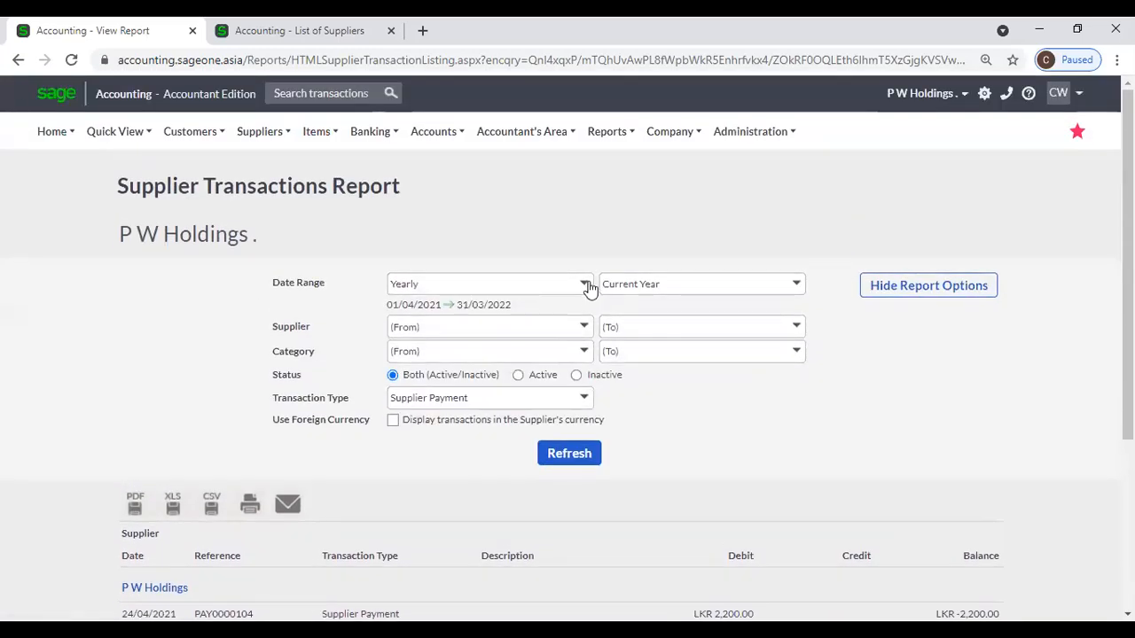
pyautogui.click(584, 285)
pyautogui.click(432, 571)
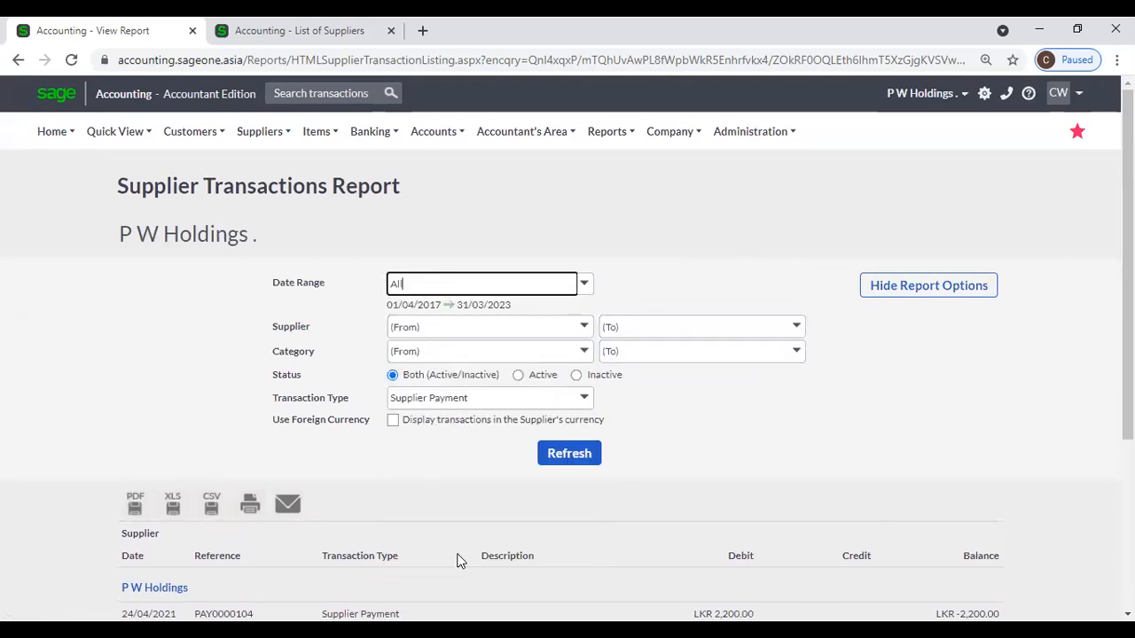
pyautogui.click(584, 399)
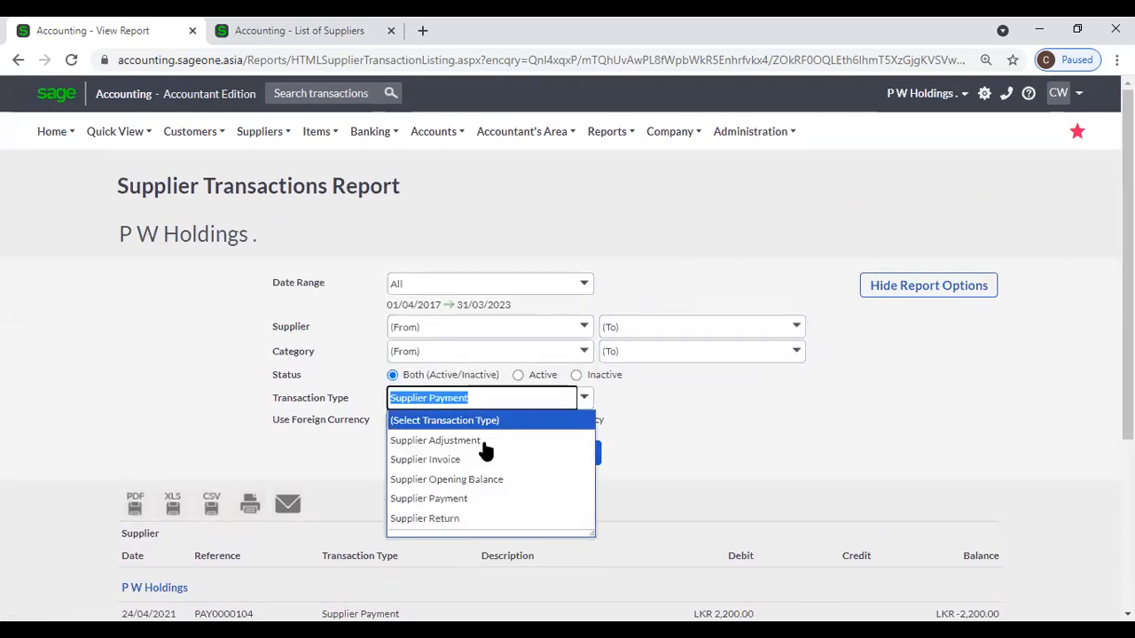
pyautogui.click(458, 520)
pyautogui.click(569, 453)
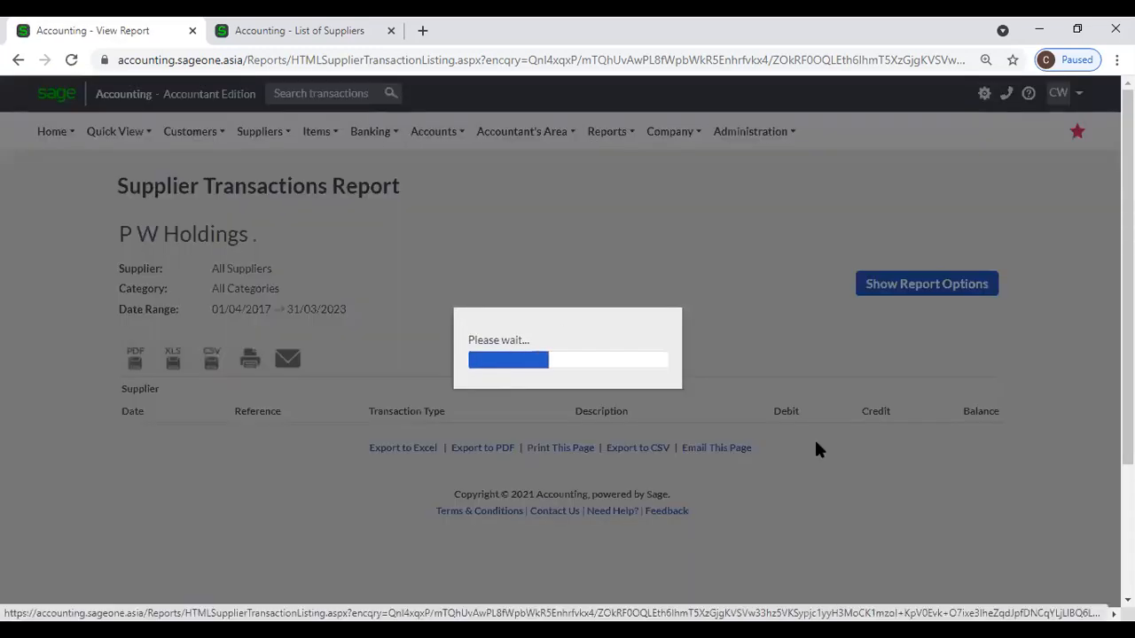
pyautogui.scroll(-3, 816, 444)
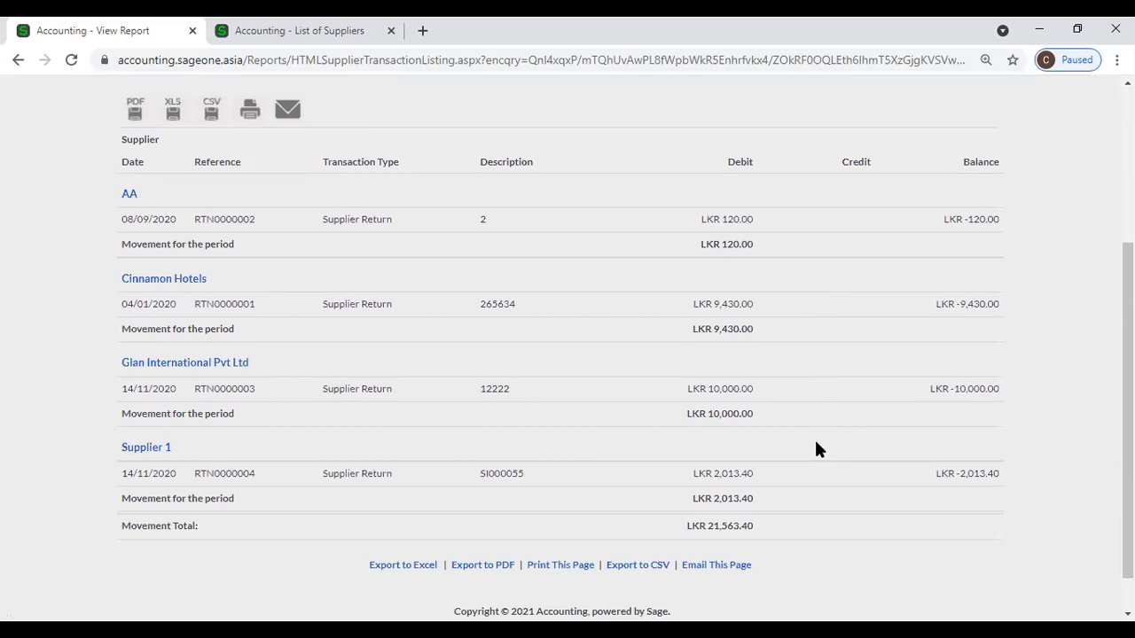
pyautogui.scroll(3, 816, 449)
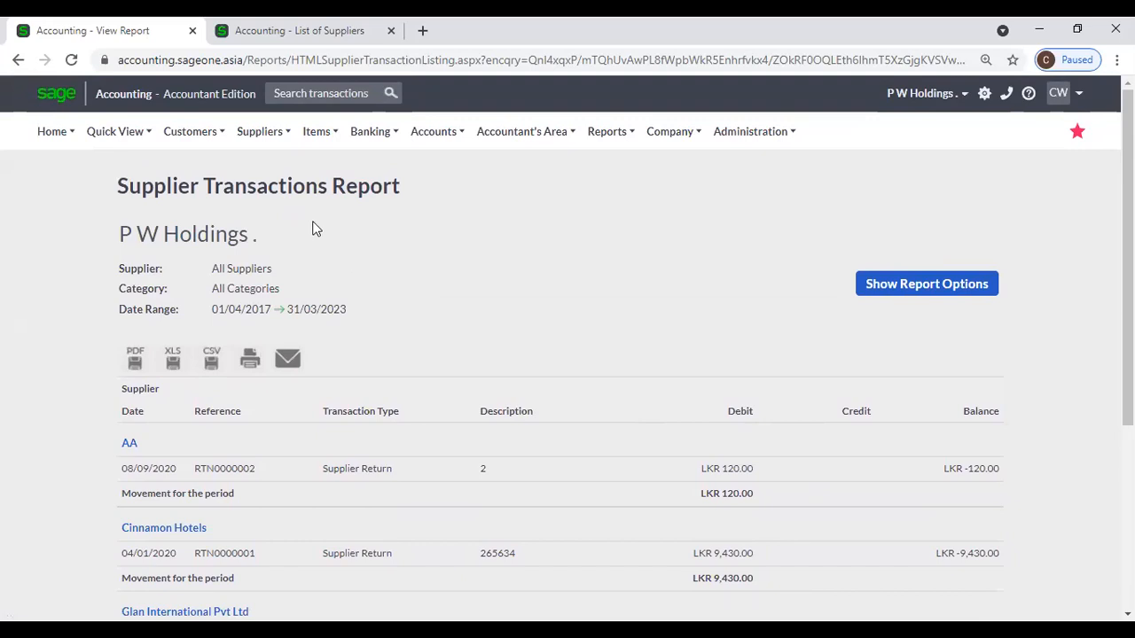
# Show the Suppliers > Reports submenu with the available supplier reports.
pyautogui.moveTo(247, 151)
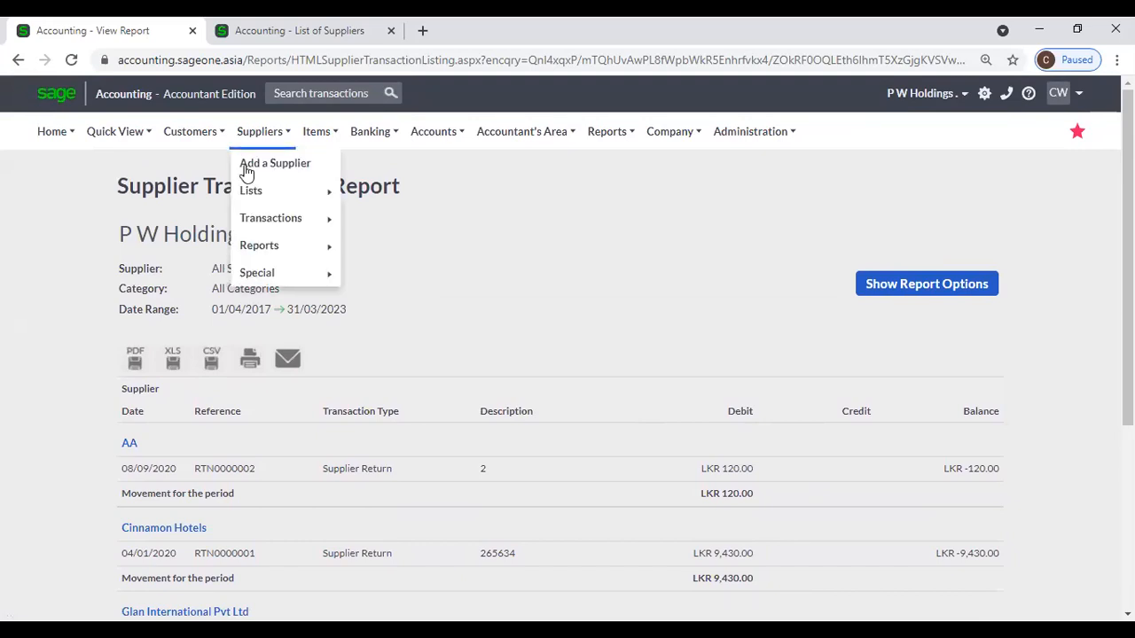
pyautogui.moveTo(266, 246)
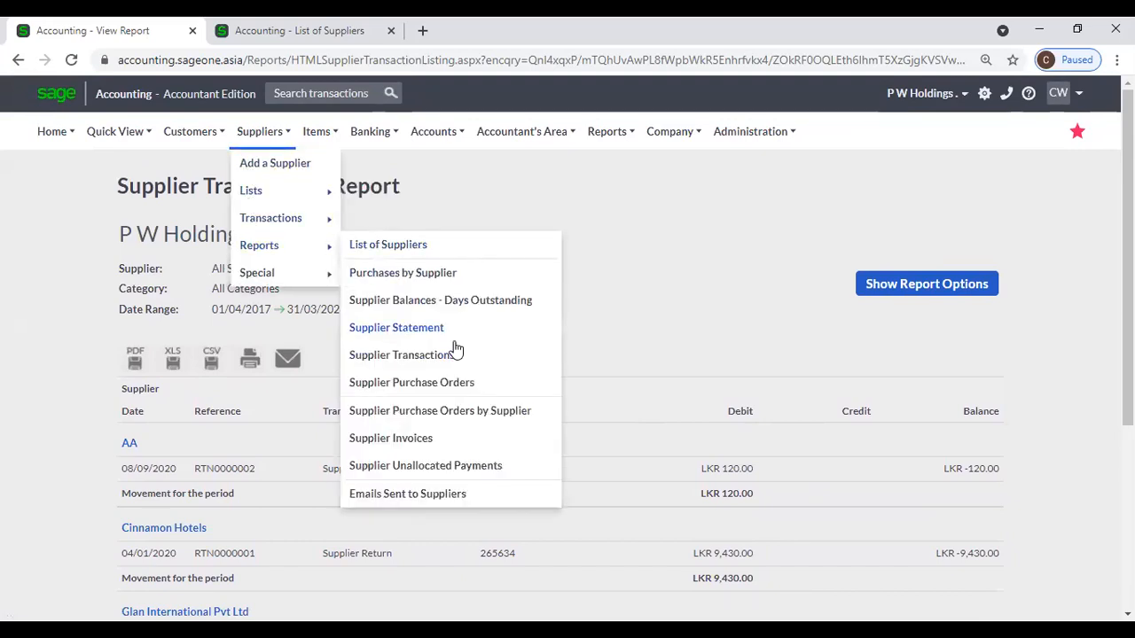
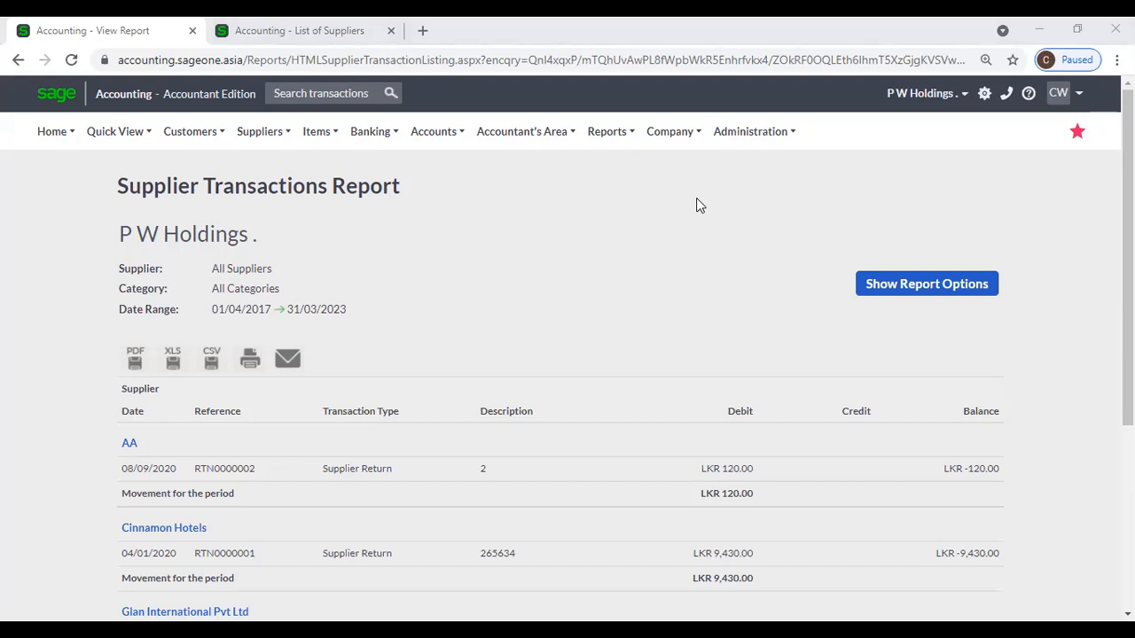
# Scroll through the all-dates Supplier Returns transactions report, then show the Suppliers > Reports submenu.
pyautogui.scroll(-1, 684, 182)
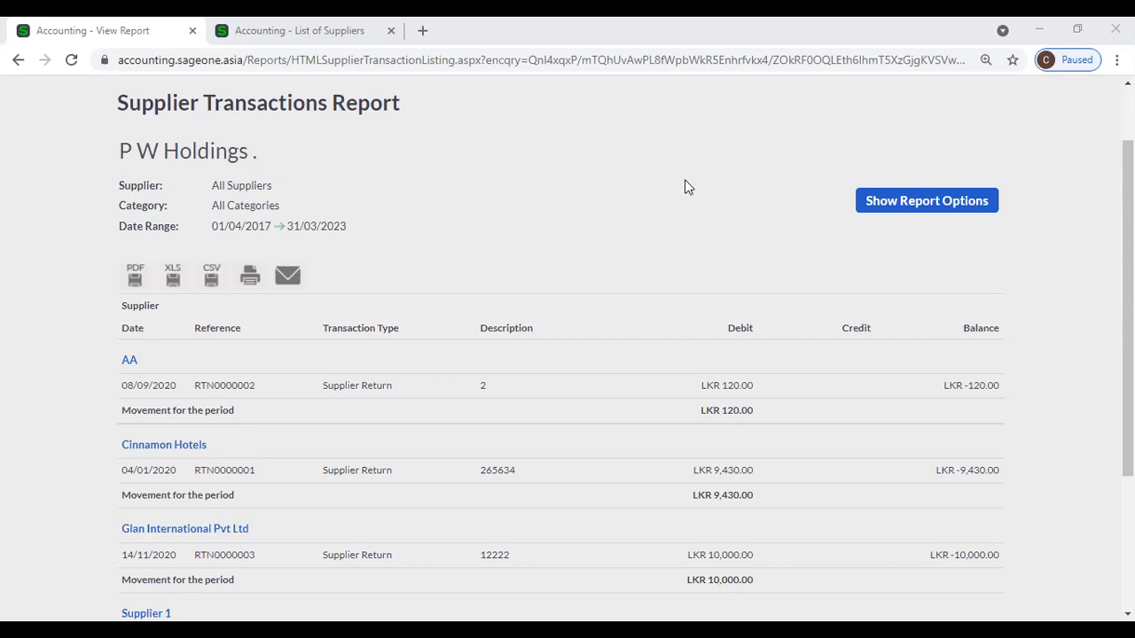
pyautogui.scroll(1, 685, 181)
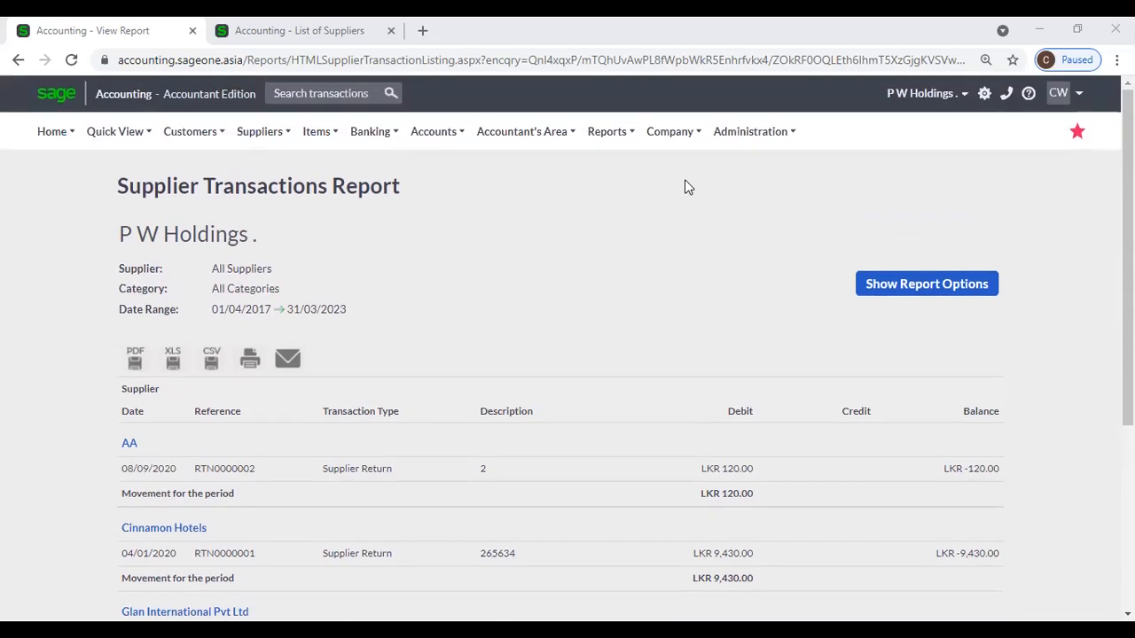
pyautogui.moveTo(266, 136)
pyautogui.moveTo(274, 245)
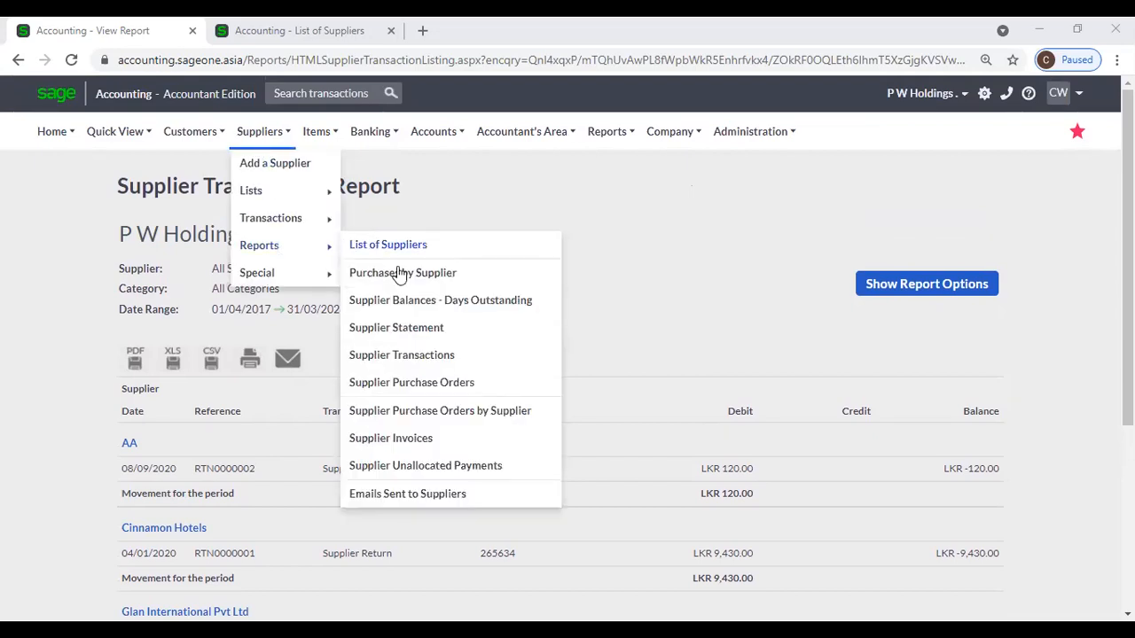
# Open the Supplier Purchase Orders report settings and inspect its Supplier, Category and Document Status choices unchanged.
pyautogui.click(462, 387)
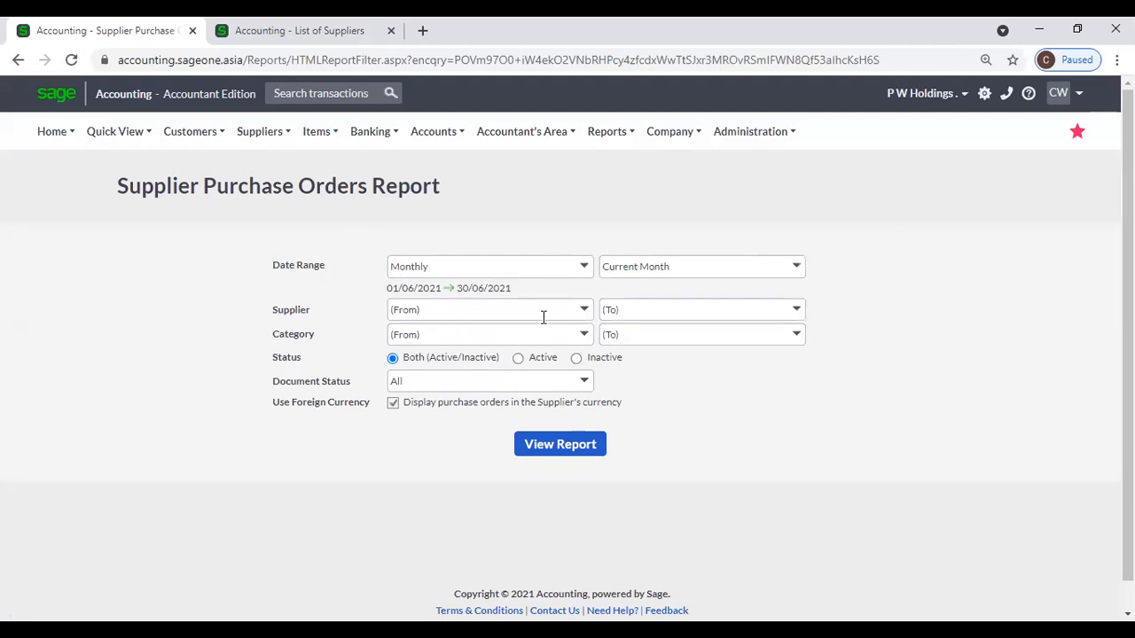
pyautogui.click(582, 310)
pyautogui.click(558, 226)
pyautogui.click(583, 336)
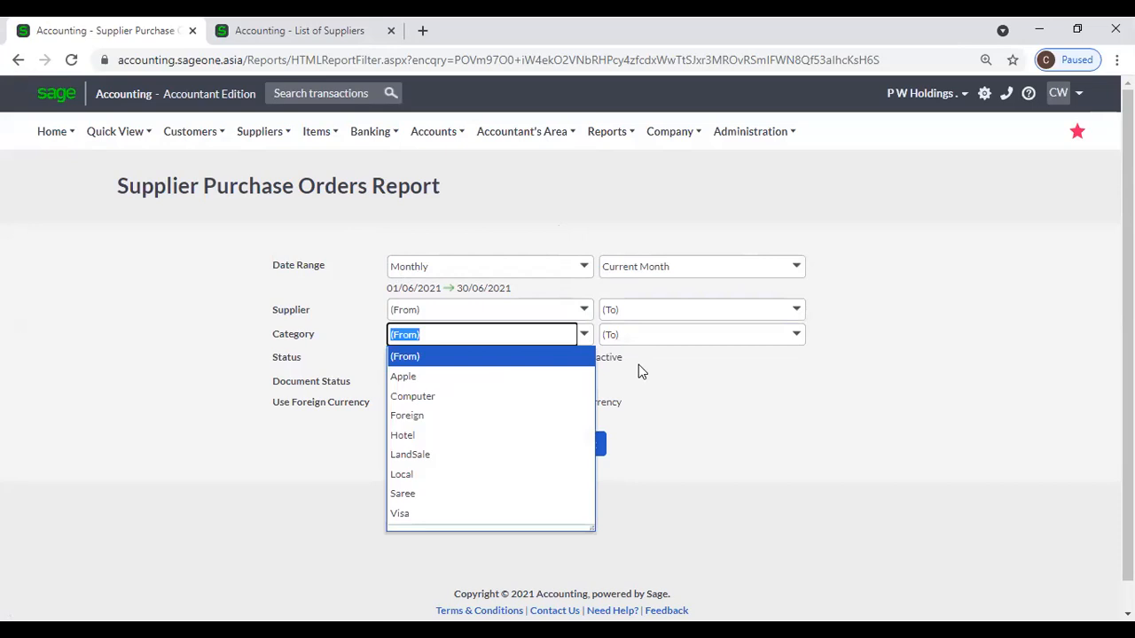
pyautogui.click(705, 374)
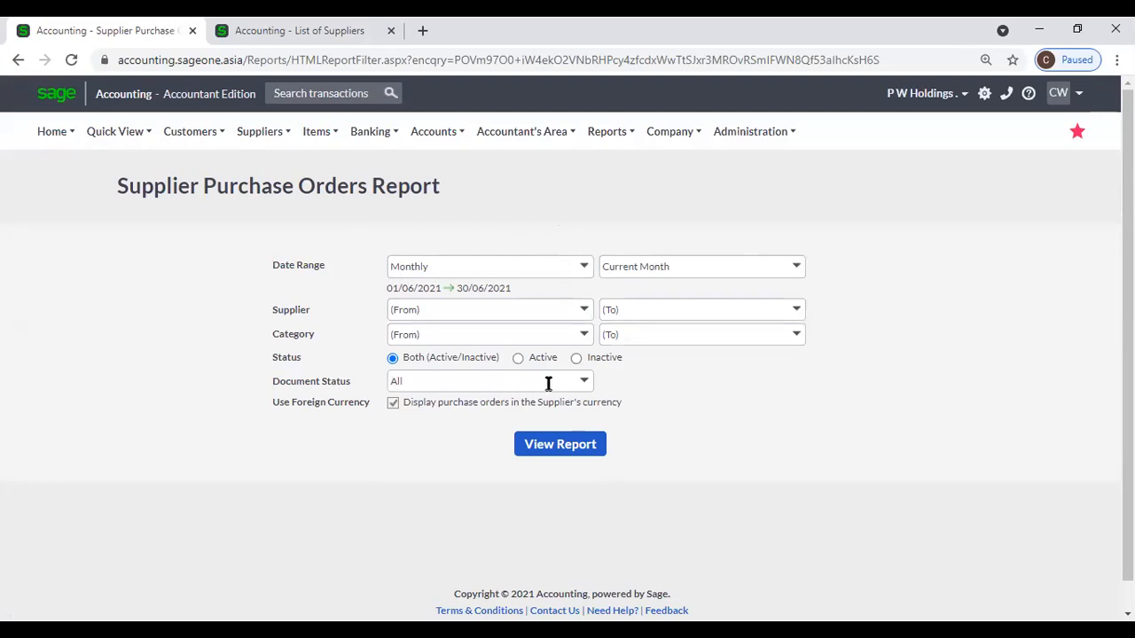
pyautogui.click(584, 383)
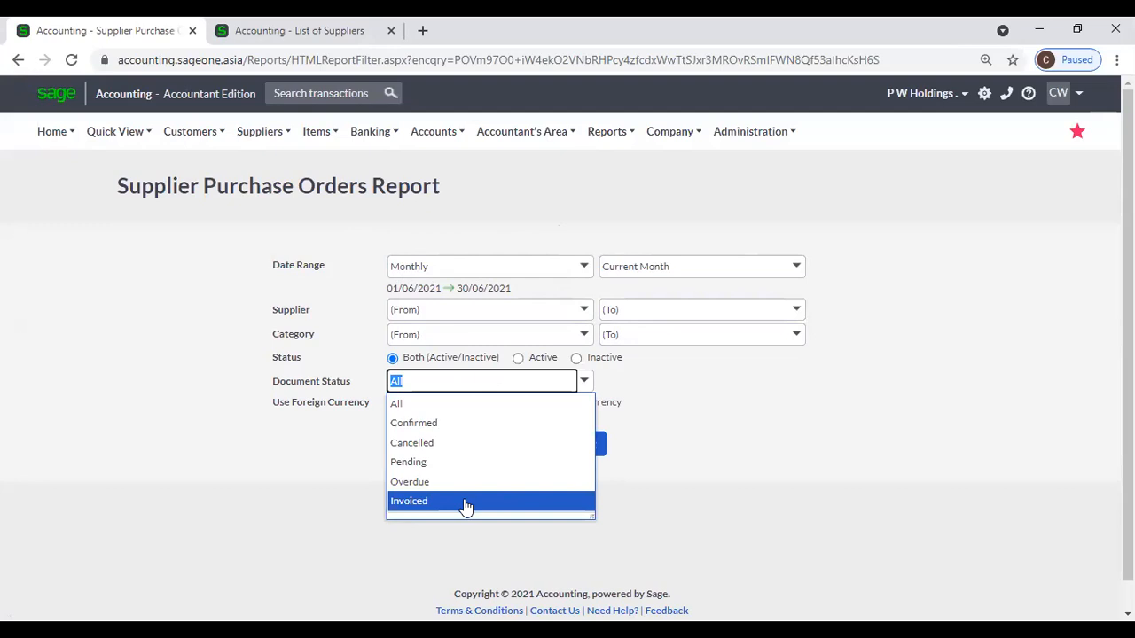
pyautogui.click(804, 468)
# In the second tab, open the supplier purchase orders list and scroll through the 27 orders.
pyautogui.click(281, 45)
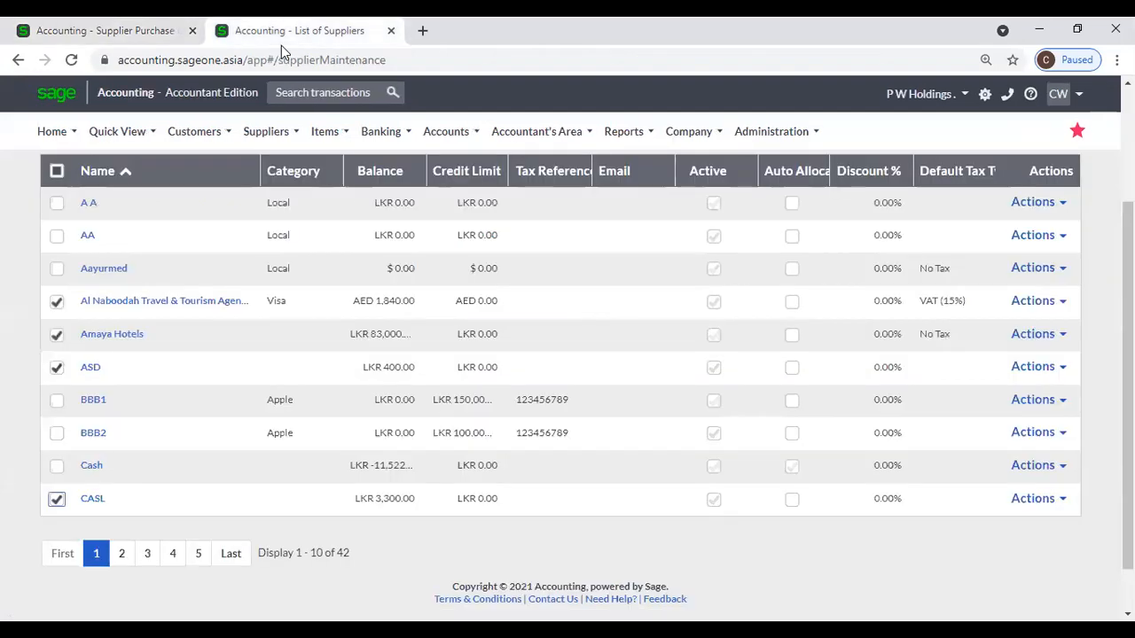
pyautogui.moveTo(293, 223)
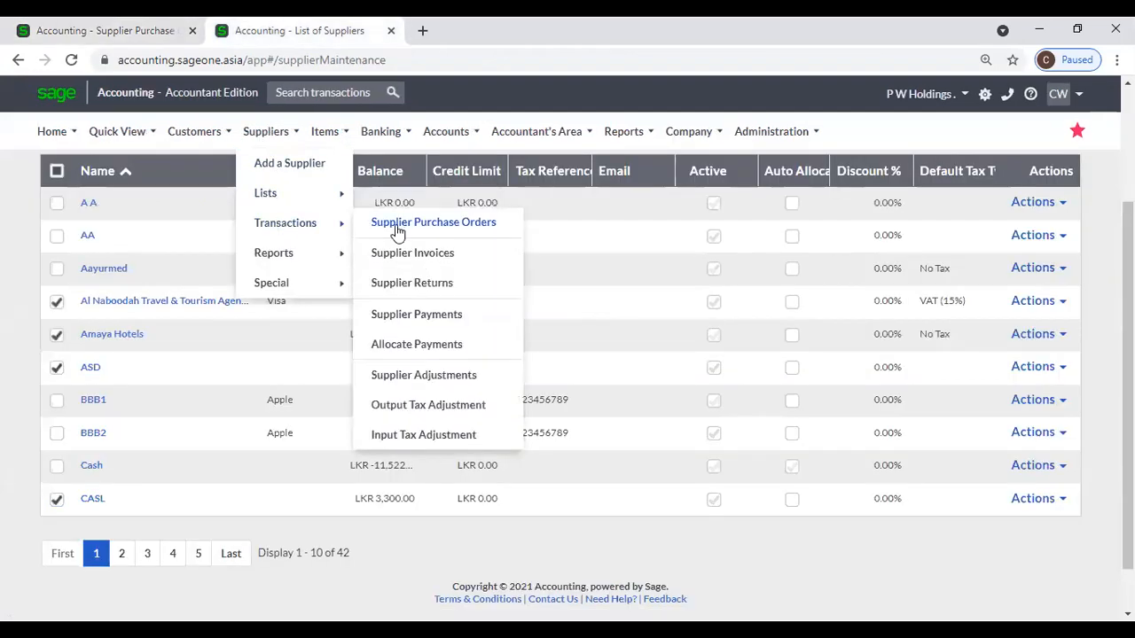
pyautogui.click(367, 224)
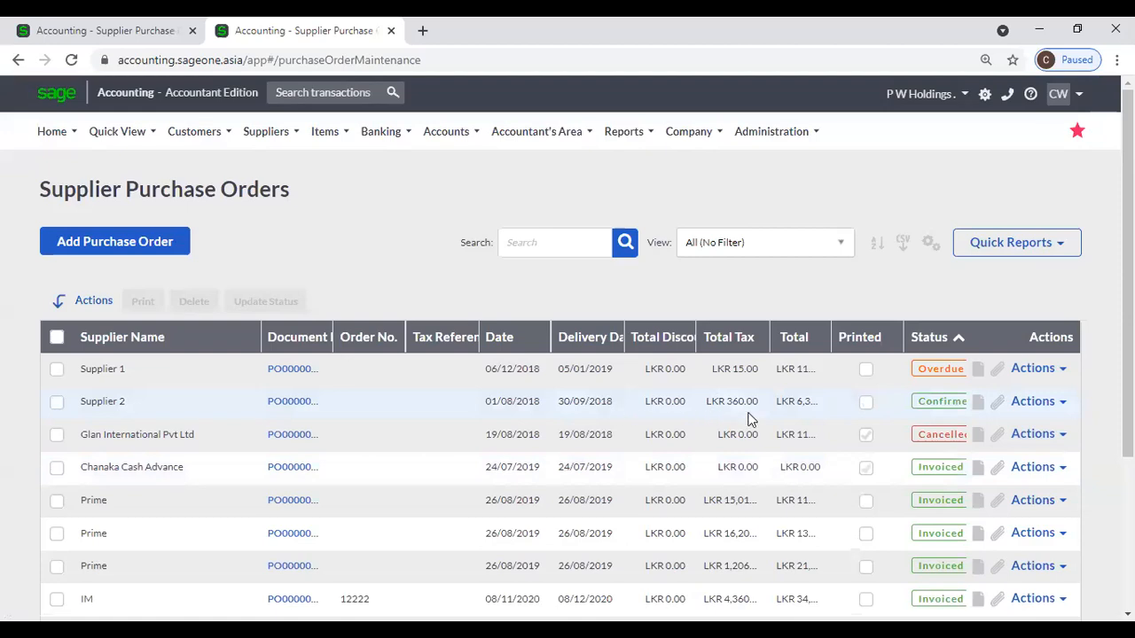
pyautogui.scroll(-1, 953, 434)
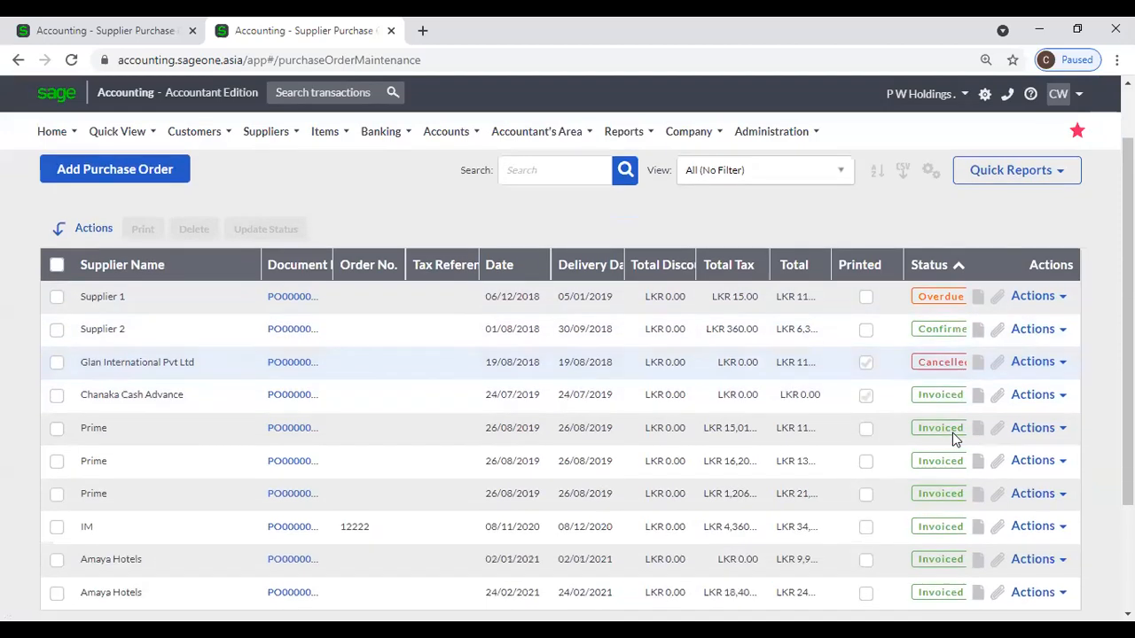
pyautogui.scroll(-2, 954, 434)
pyautogui.scroll(2, 942, 398)
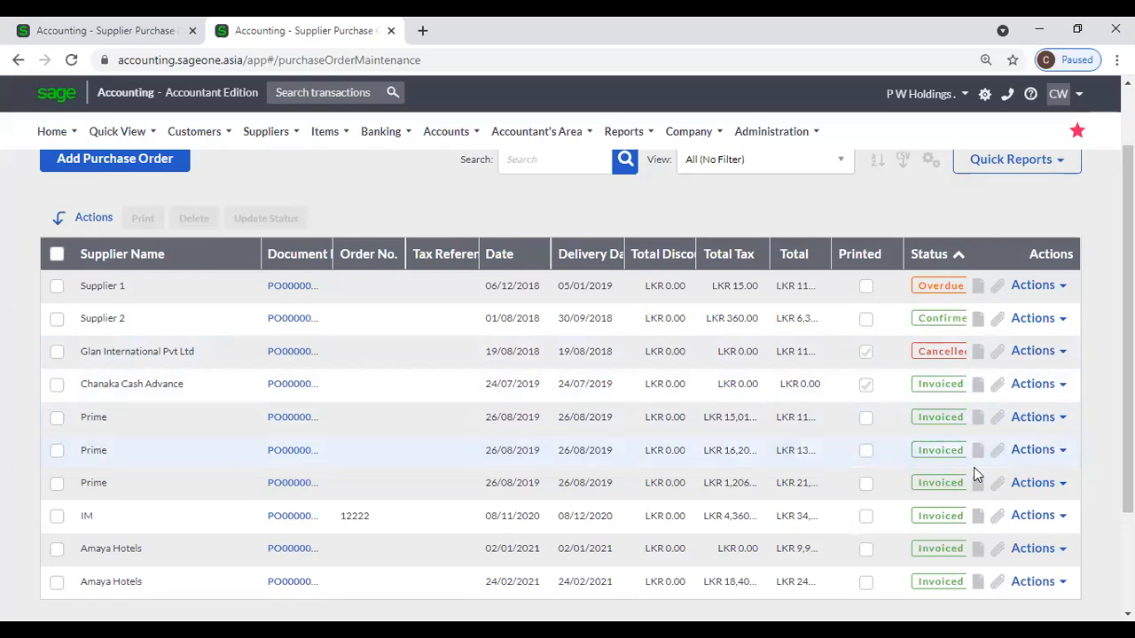
pyautogui.scroll(-2, 944, 418)
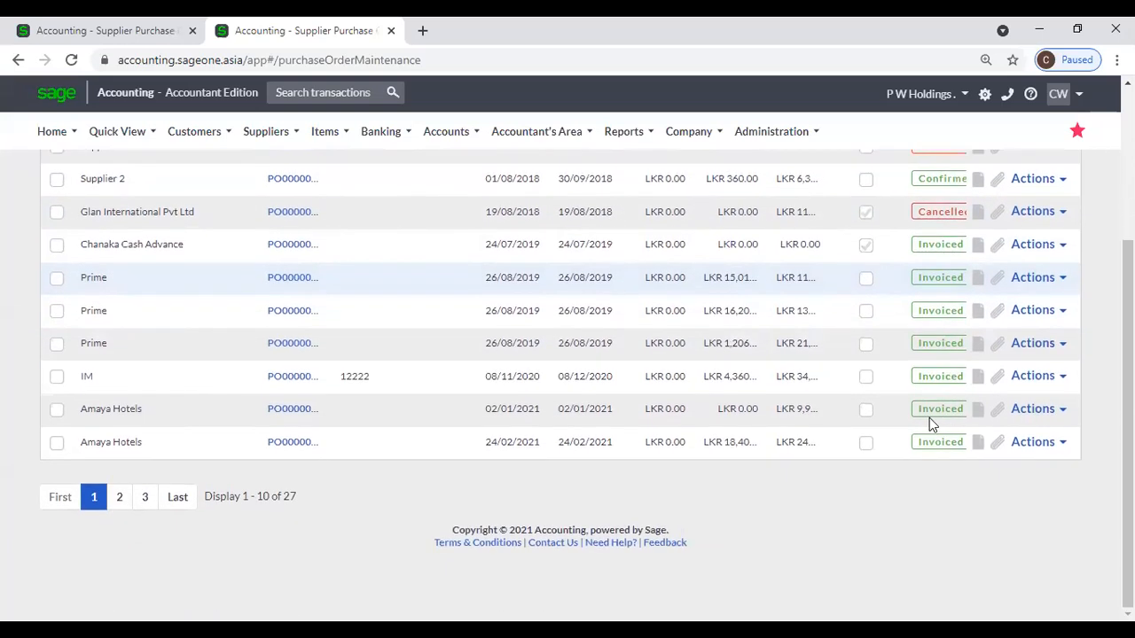
# Back in the report settings, keep Document Status at All and view the purchase orders report.
pyautogui.click(75, 30)
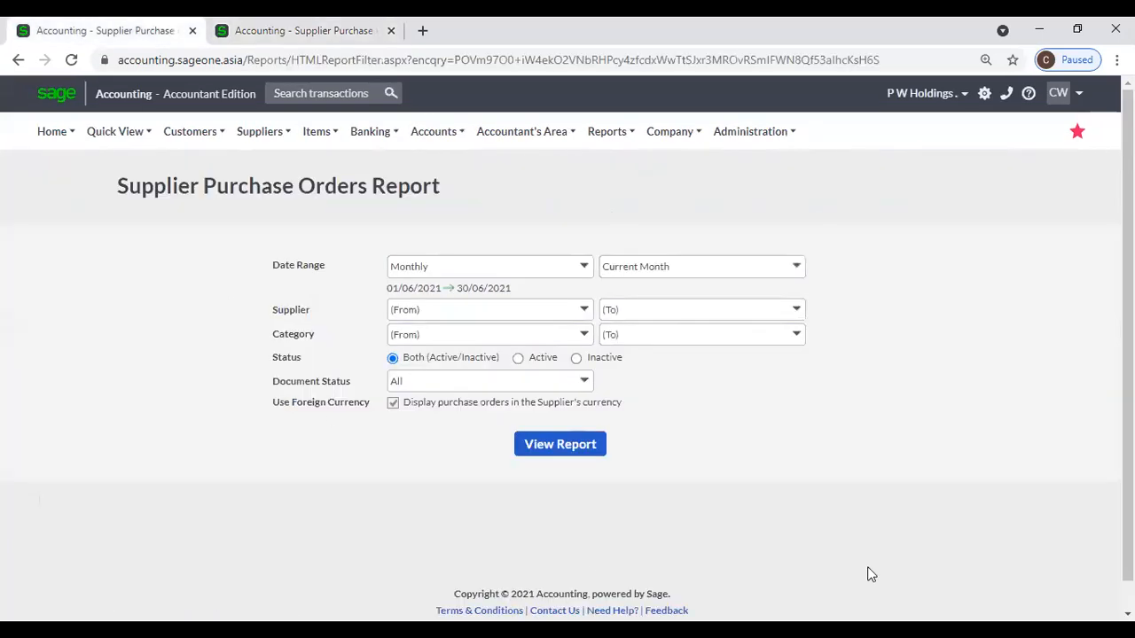
pyautogui.click(581, 382)
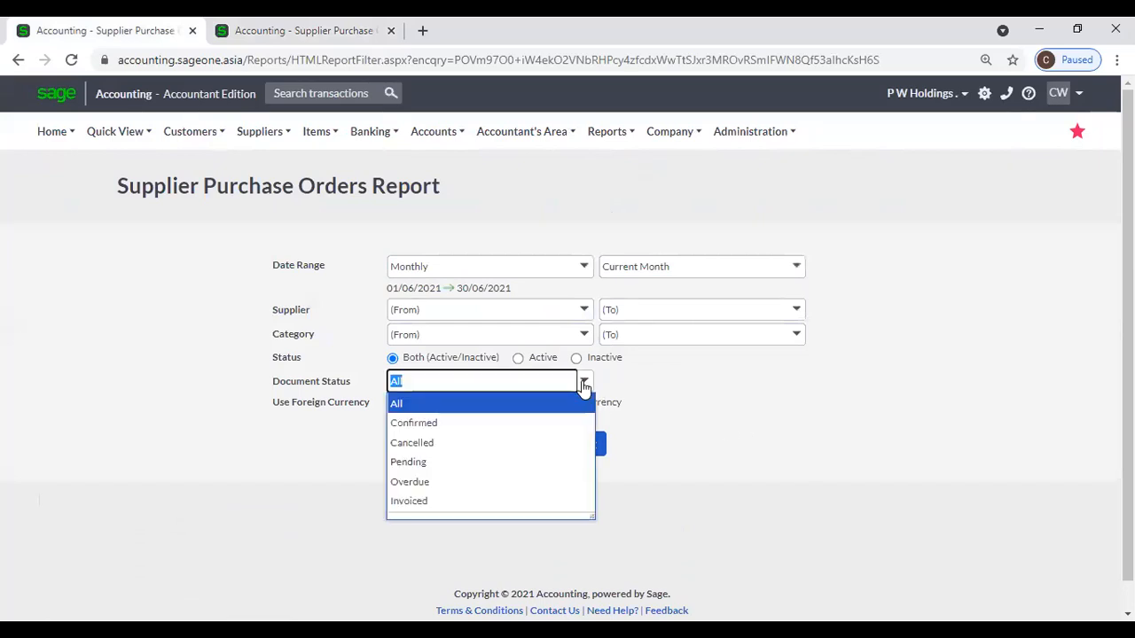
pyautogui.click(686, 390)
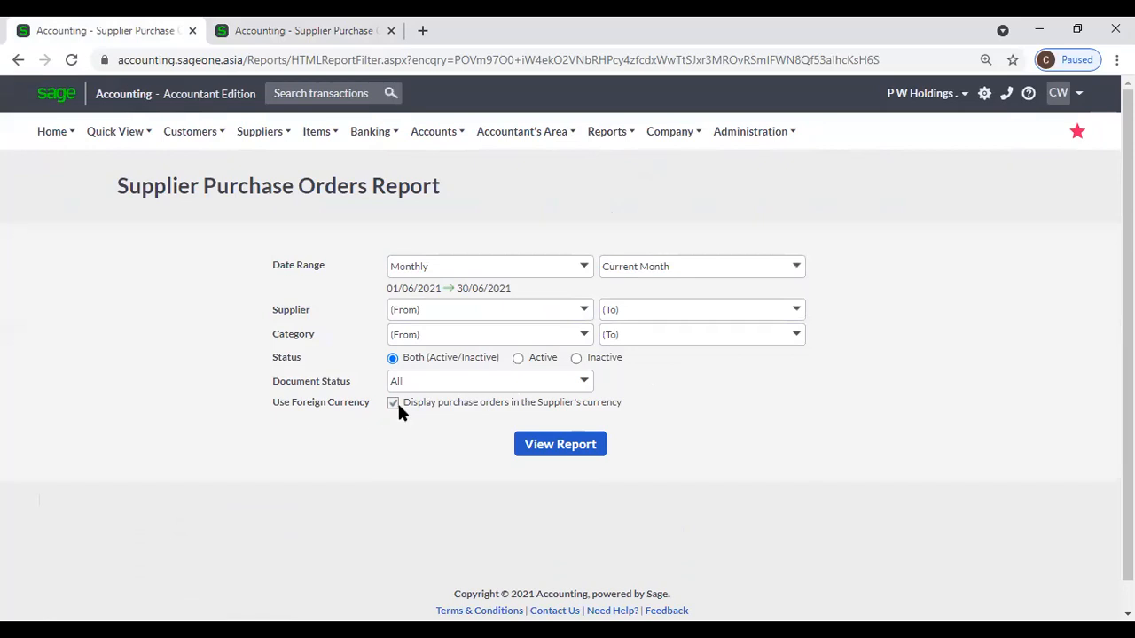
pyautogui.click(534, 447)
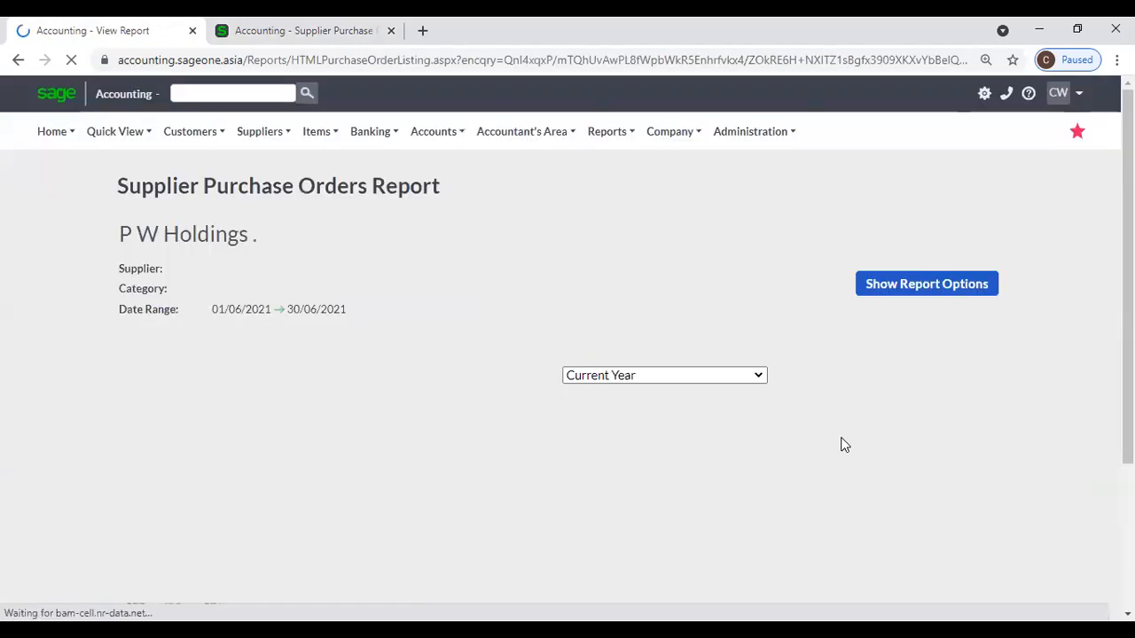
# Rerun the report for the Yearly range 01/04/2021–31/03/2022, showing orders PO0000023–PO0000027.
pyautogui.click(892, 293)
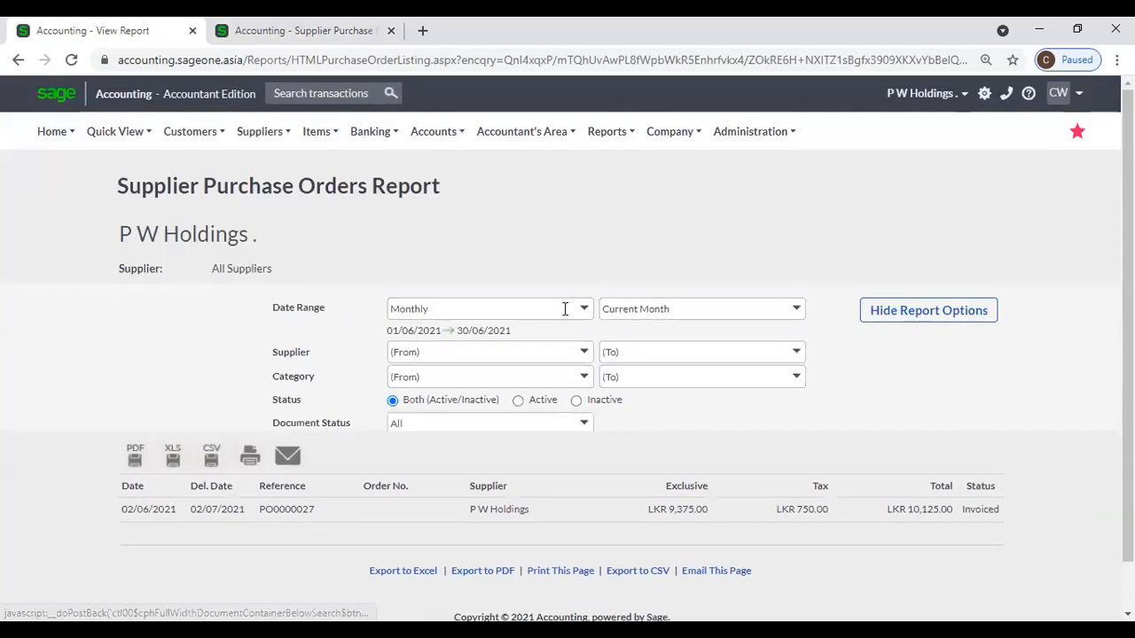
pyautogui.click(588, 289)
pyautogui.click(492, 347)
pyautogui.click(570, 453)
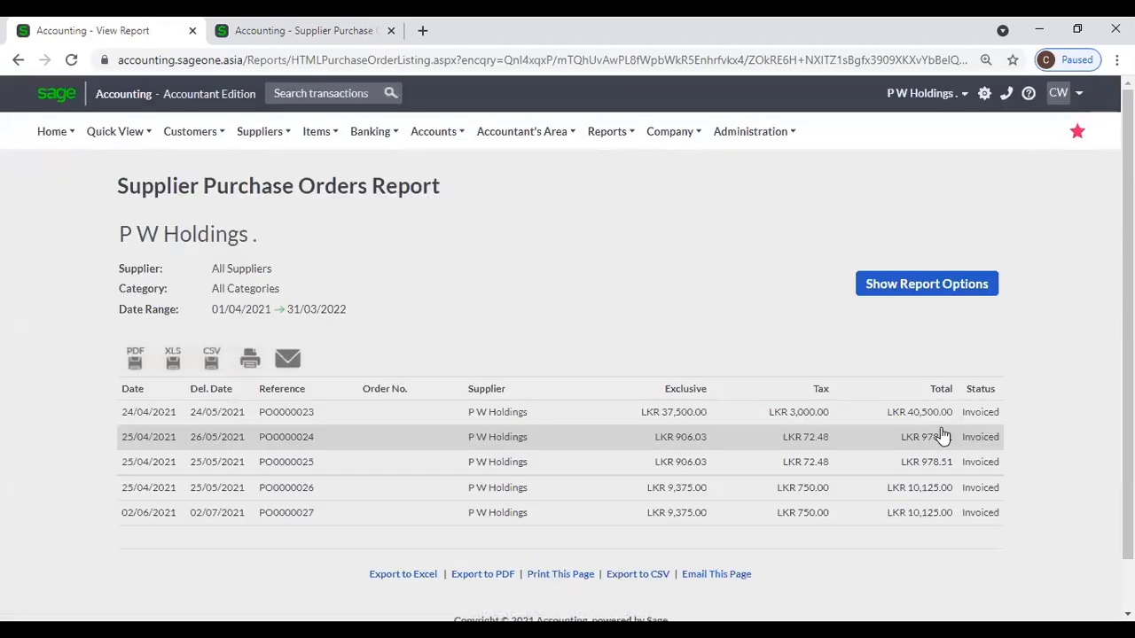
# Rerun the purchase orders report for All dates, 01/04/2017–31/03/2023, and scroll through it.
pyautogui.click(882, 293)
pyautogui.click(578, 293)
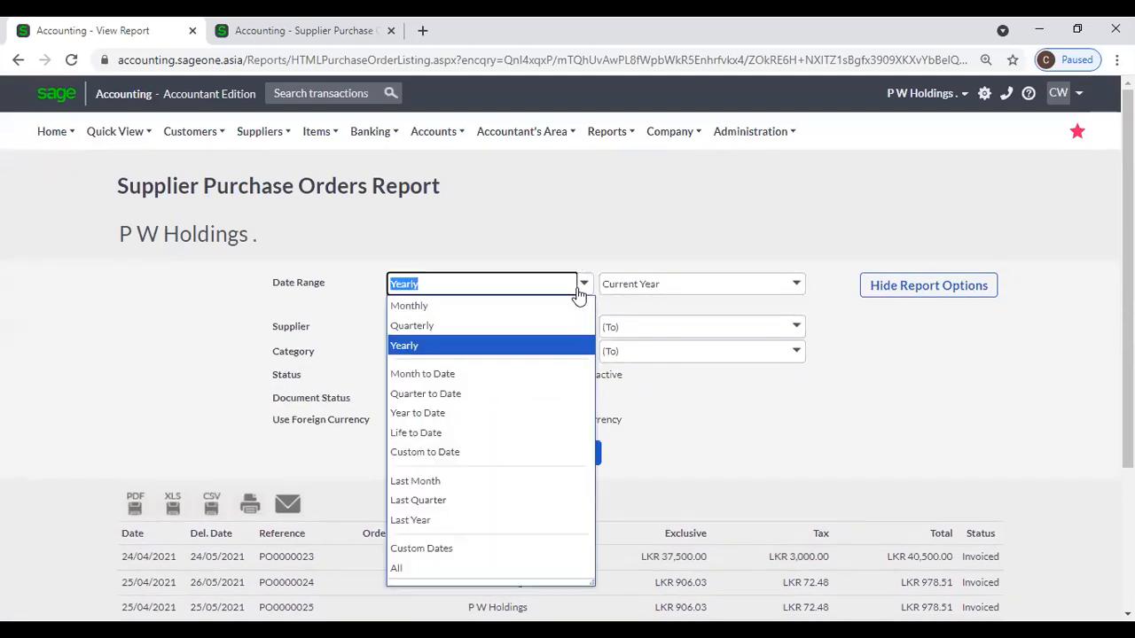
pyautogui.click(443, 567)
pyautogui.click(576, 454)
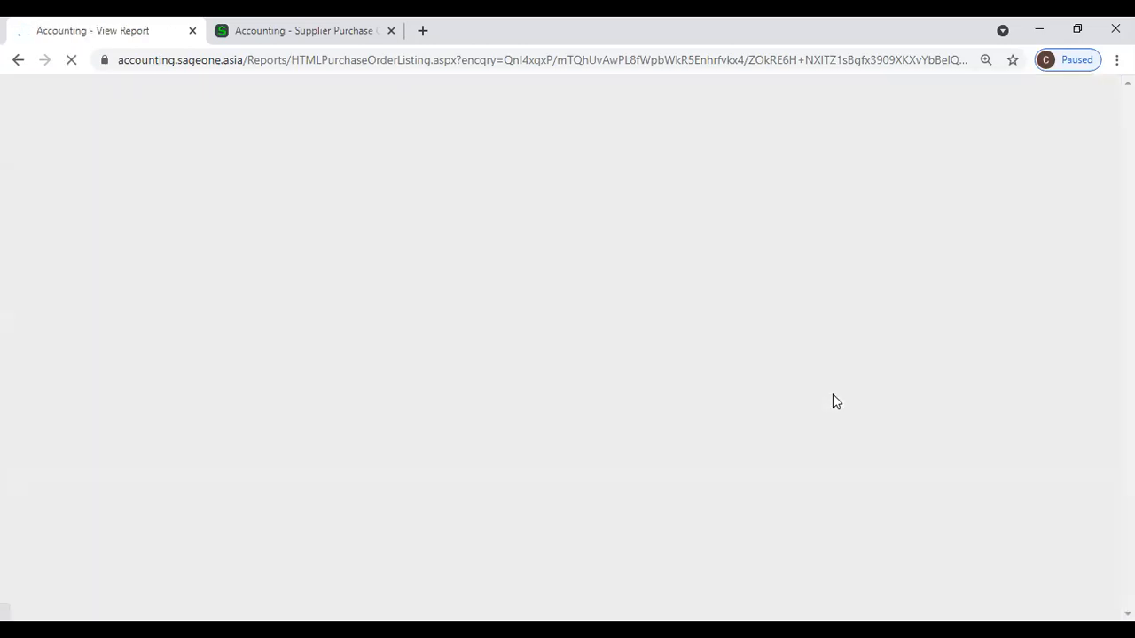
pyautogui.scroll(-1, 832, 396)
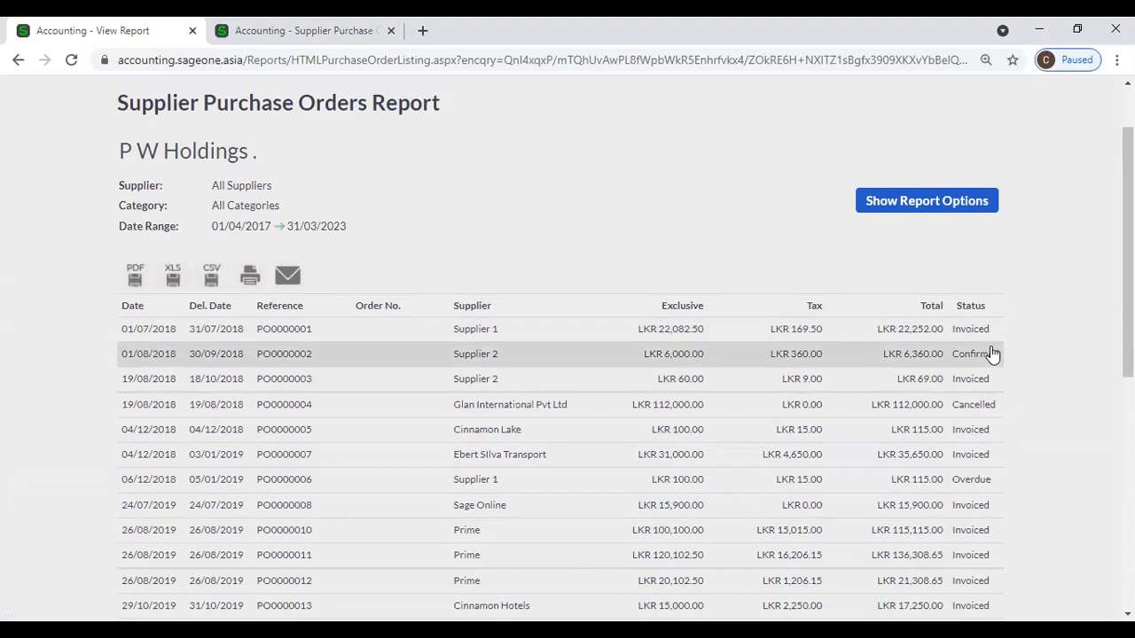
pyautogui.scroll(-6, 989, 354)
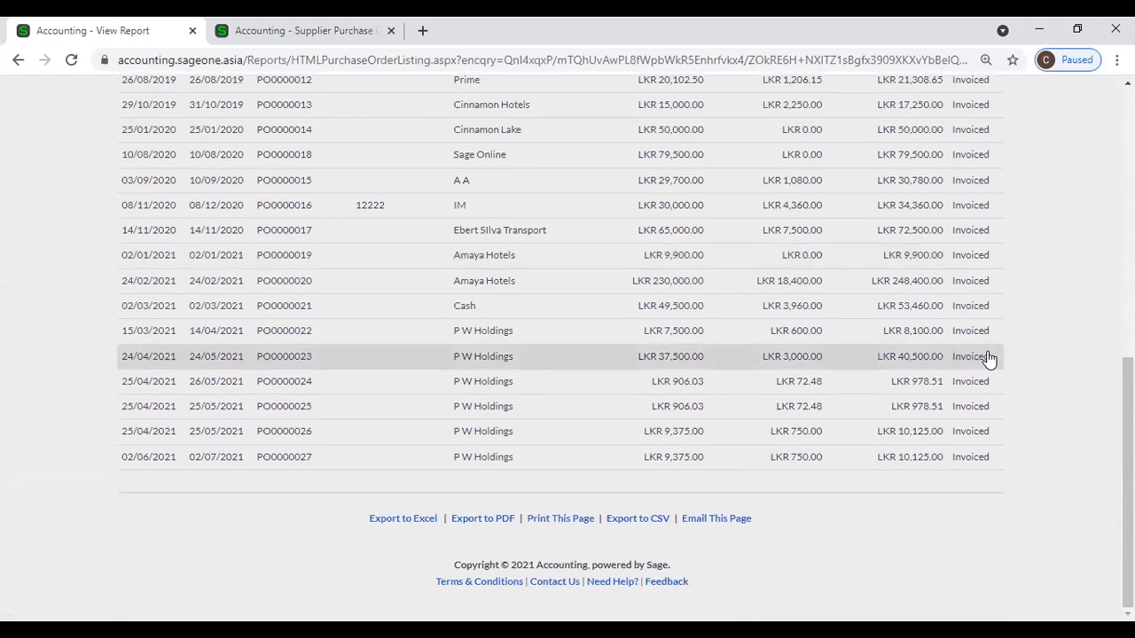
pyautogui.scroll(5, 989, 356)
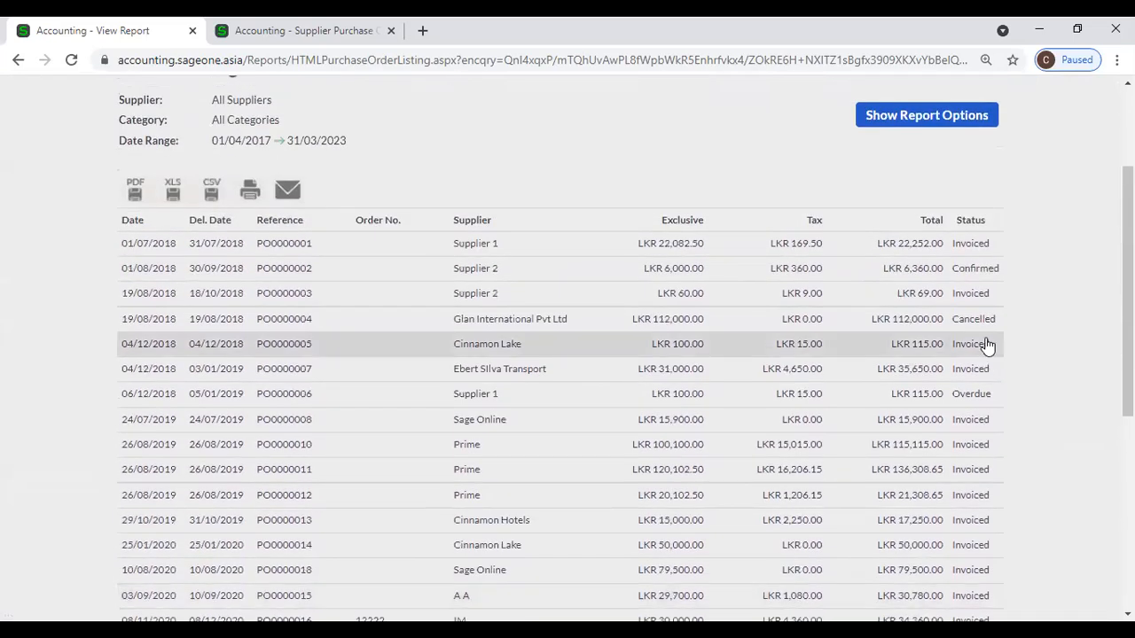
# Turn off showing orders in the supplier's currency, rerun, and review the LKR 1,132,150.32 total.
pyautogui.click(931, 118)
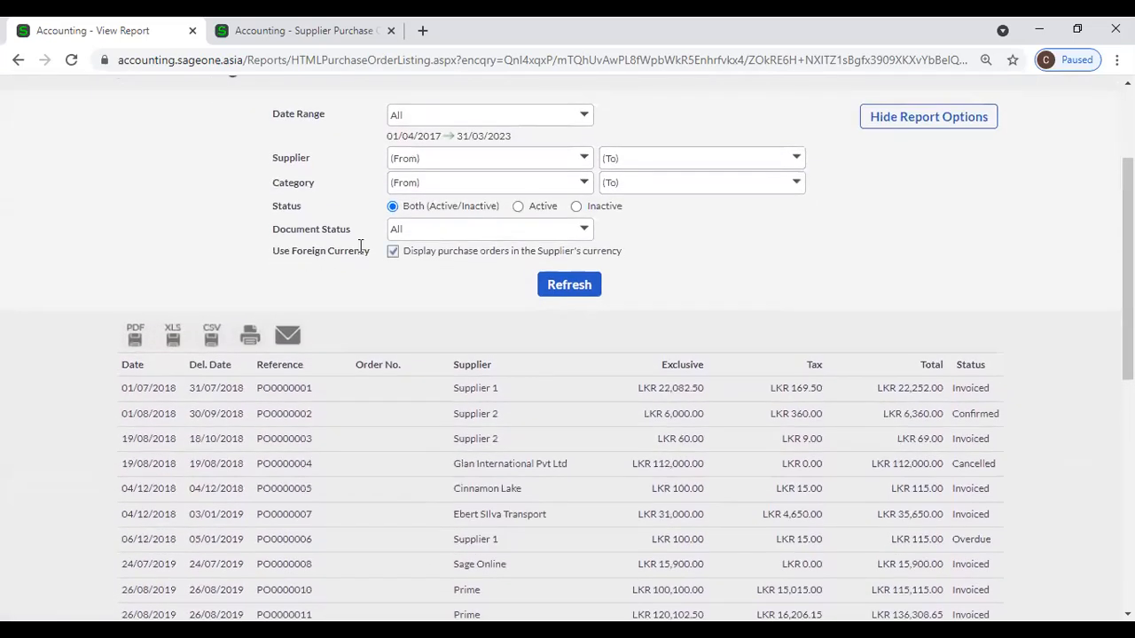
pyautogui.click(393, 251)
pyautogui.click(557, 285)
pyautogui.scroll(-5, 807, 283)
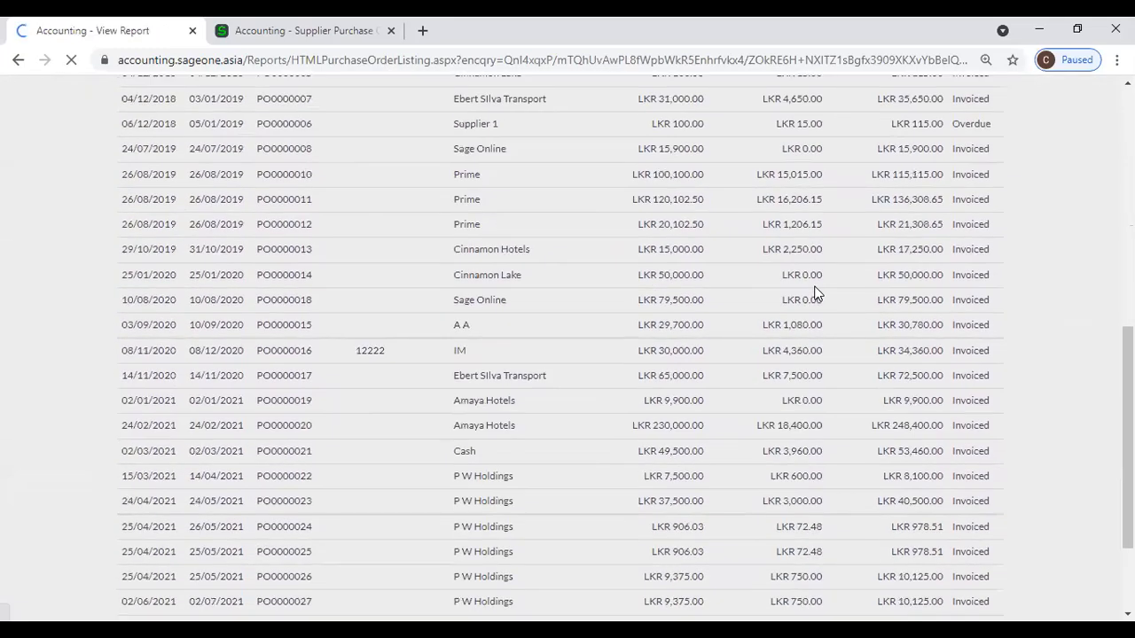
pyautogui.scroll(-7, 815, 293)
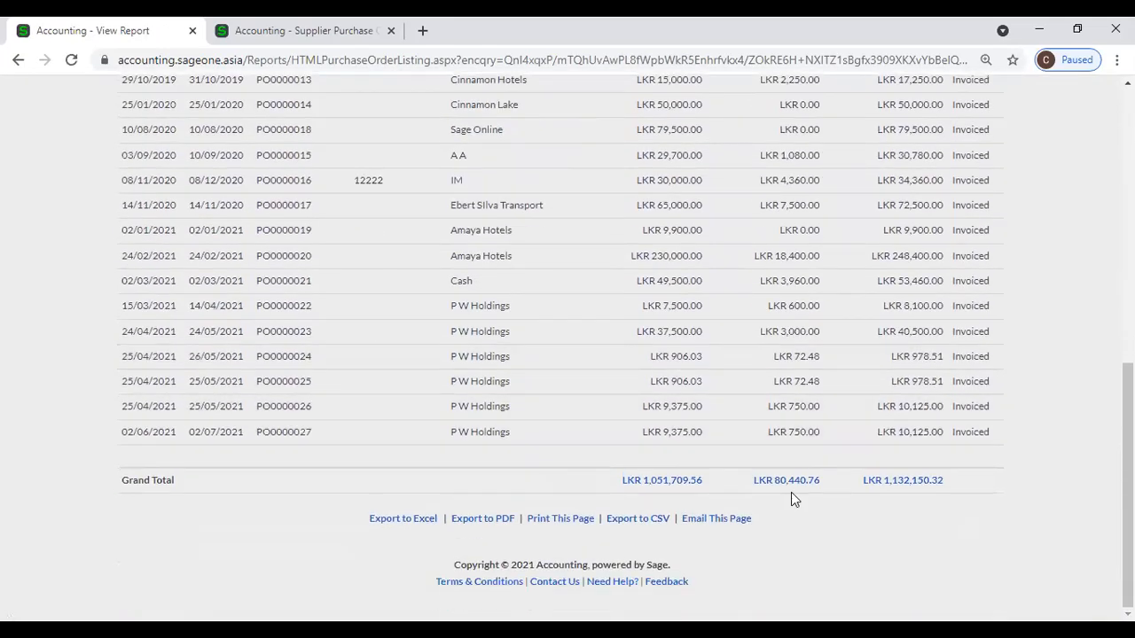
pyautogui.scroll(3, 967, 522)
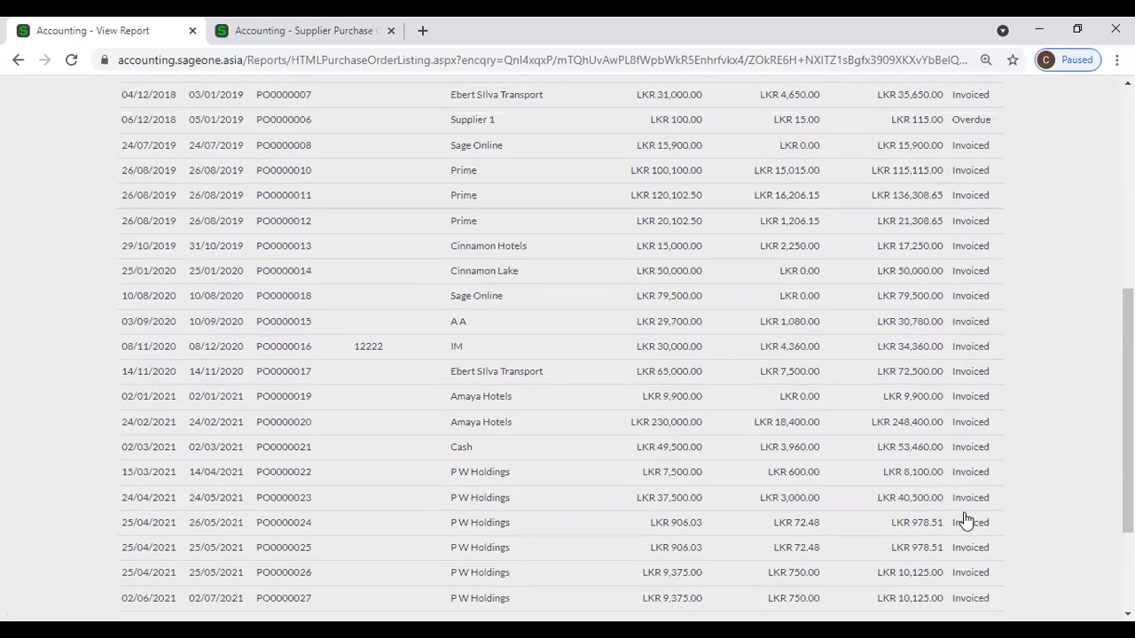
pyautogui.scroll(5, 953, 521)
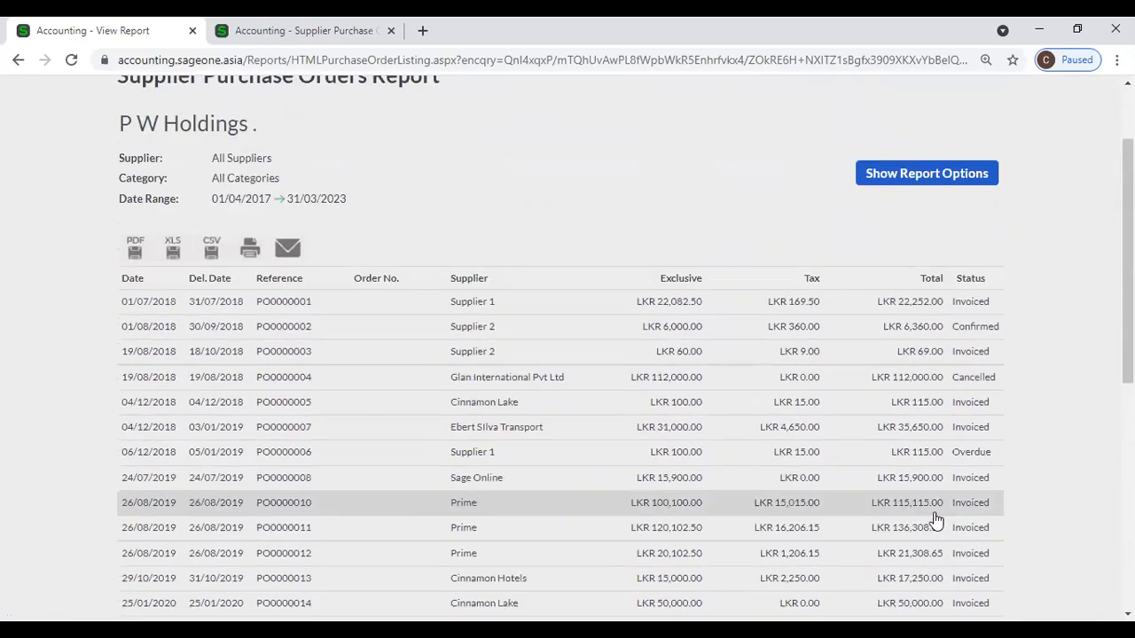
pyautogui.scroll(2, 935, 519)
# Filter the report to Pending orders, which returns no data, and reopen the document status list.
pyautogui.click(879, 261)
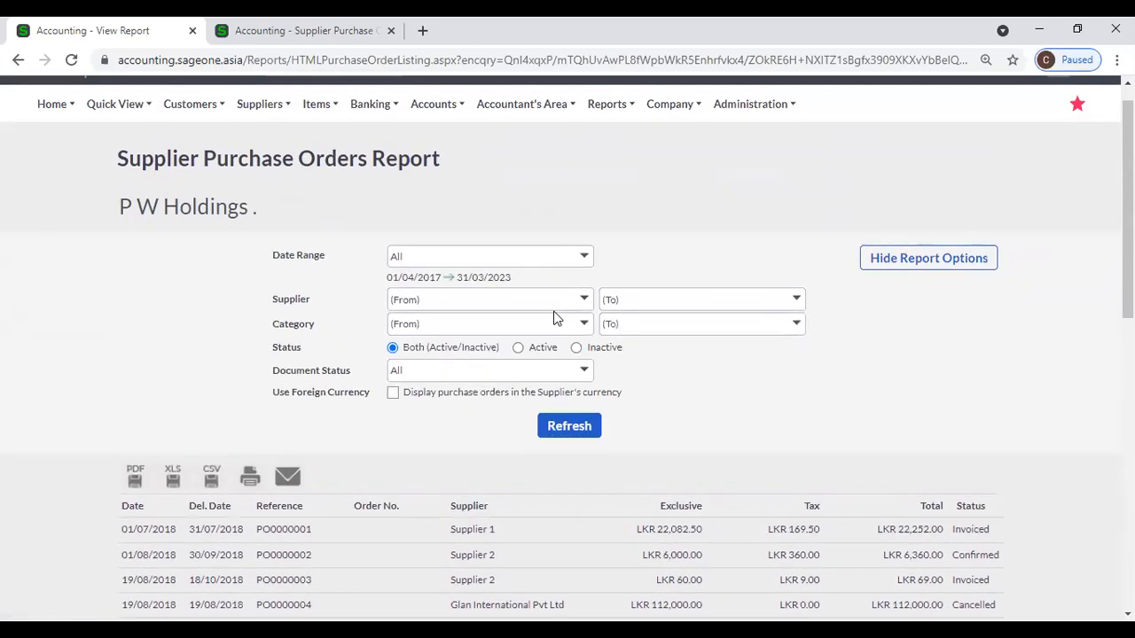
pyautogui.click(584, 374)
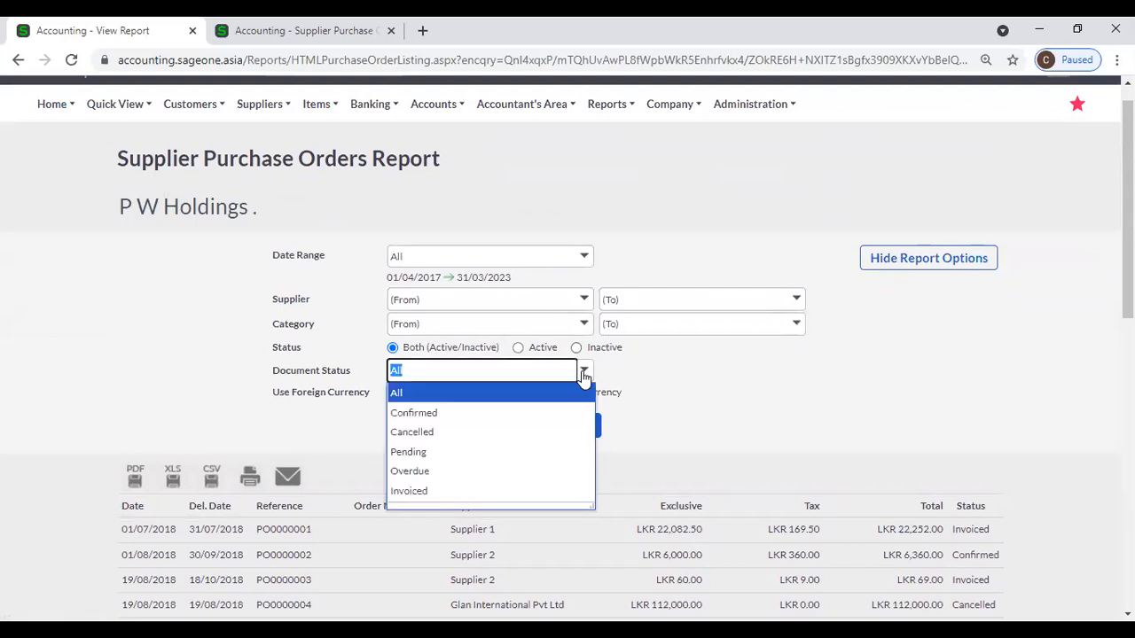
pyautogui.click(532, 452)
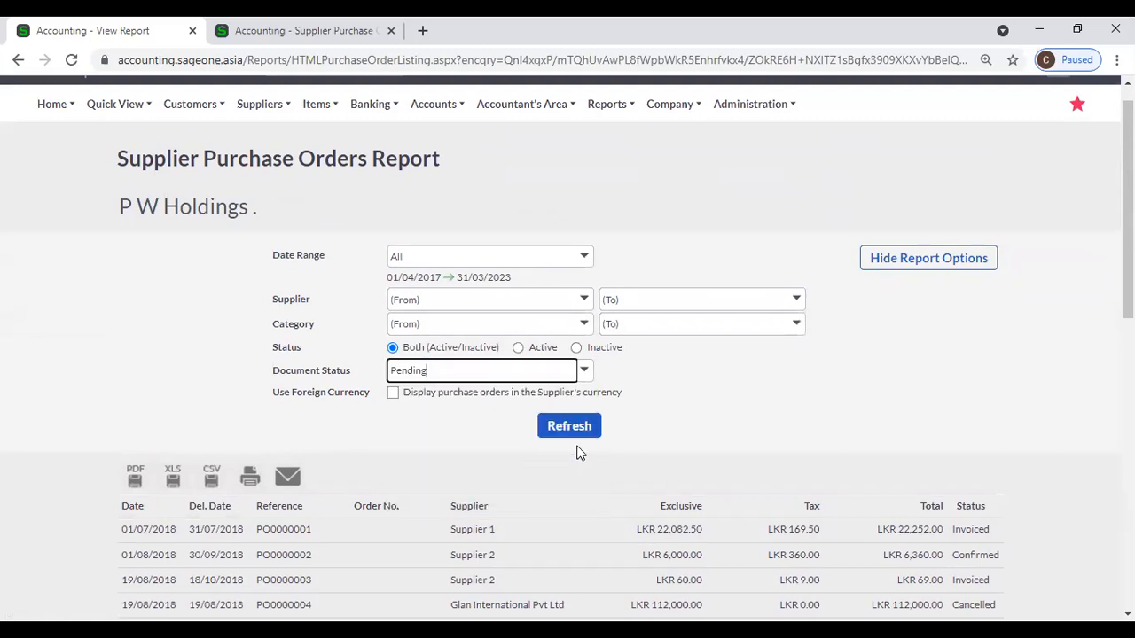
pyautogui.click(569, 426)
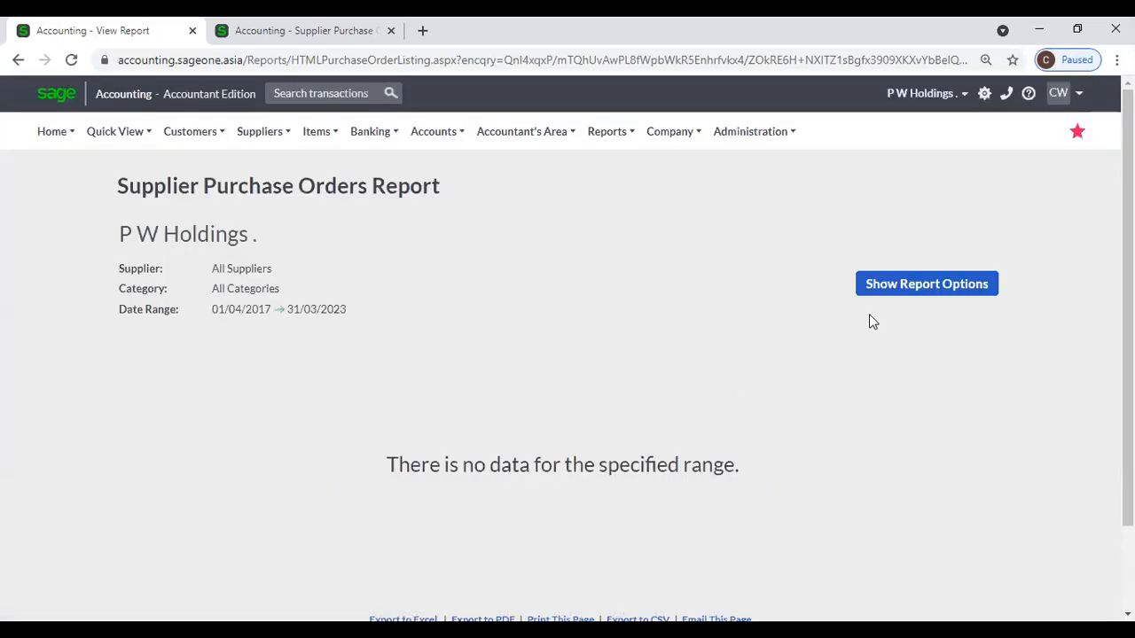
pyautogui.click(894, 284)
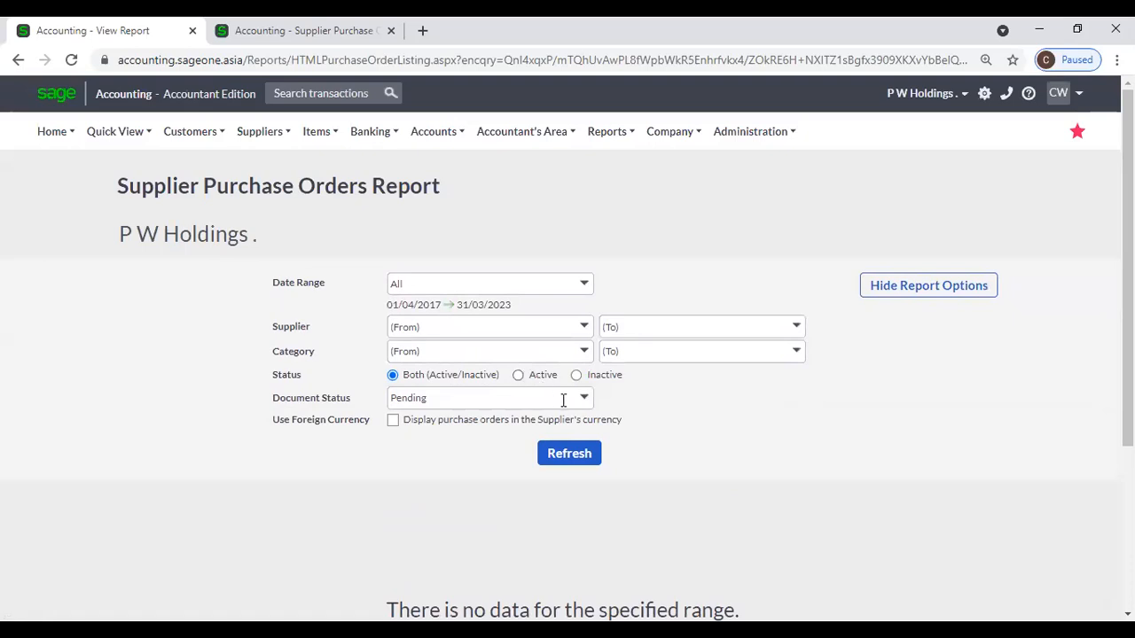
pyautogui.click(582, 398)
# Filter the report to Overdue, leaving PO0000006 at LKR 115.00, then reload Supplier Purchase Orders.
pyautogui.click(464, 504)
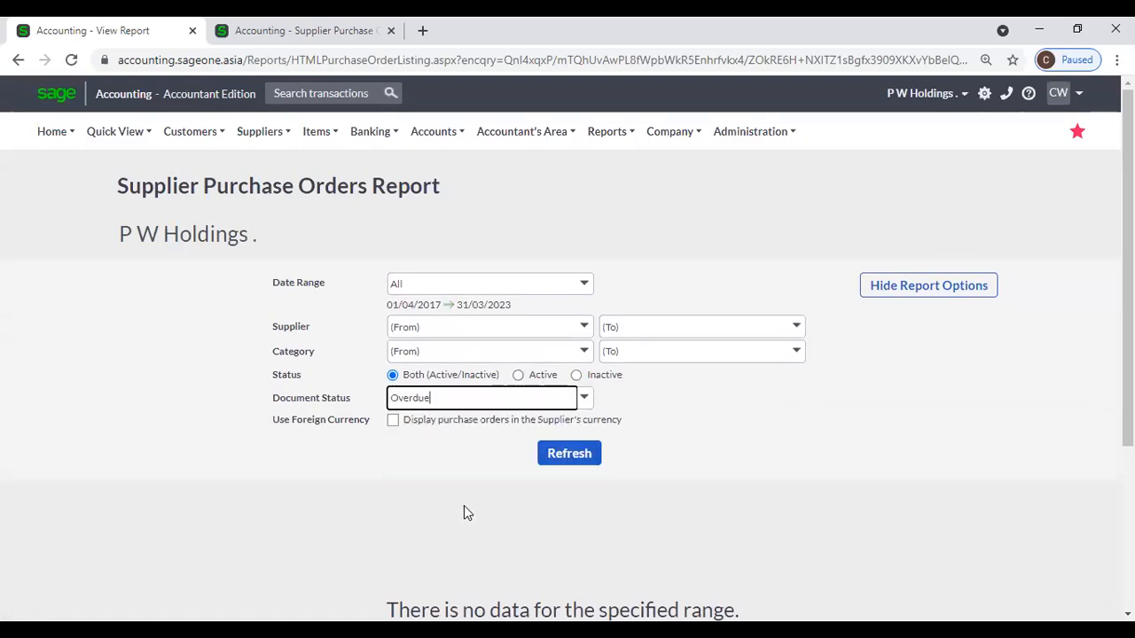
pyautogui.click(554, 455)
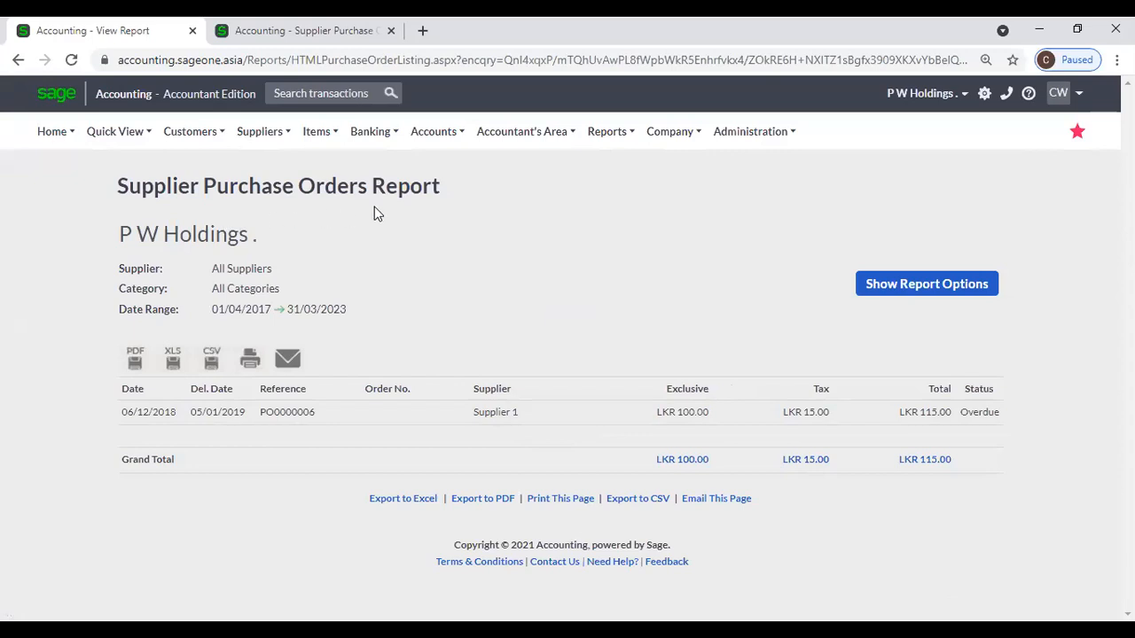
pyautogui.moveTo(258, 142)
pyautogui.moveTo(275, 228)
pyautogui.moveTo(277, 249)
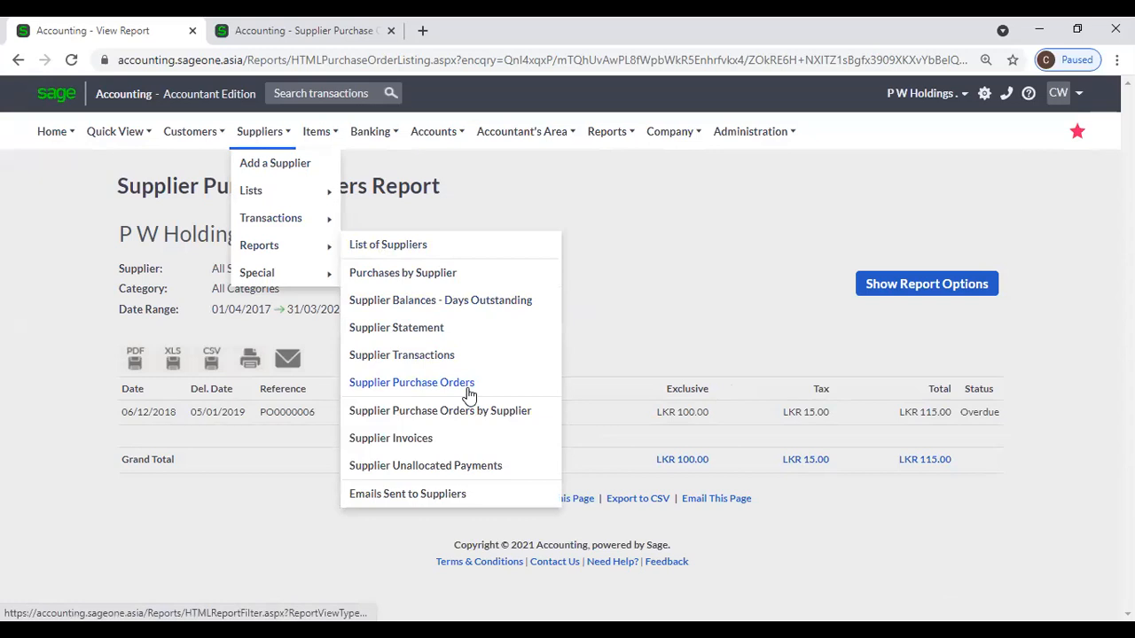
pyautogui.click(500, 378)
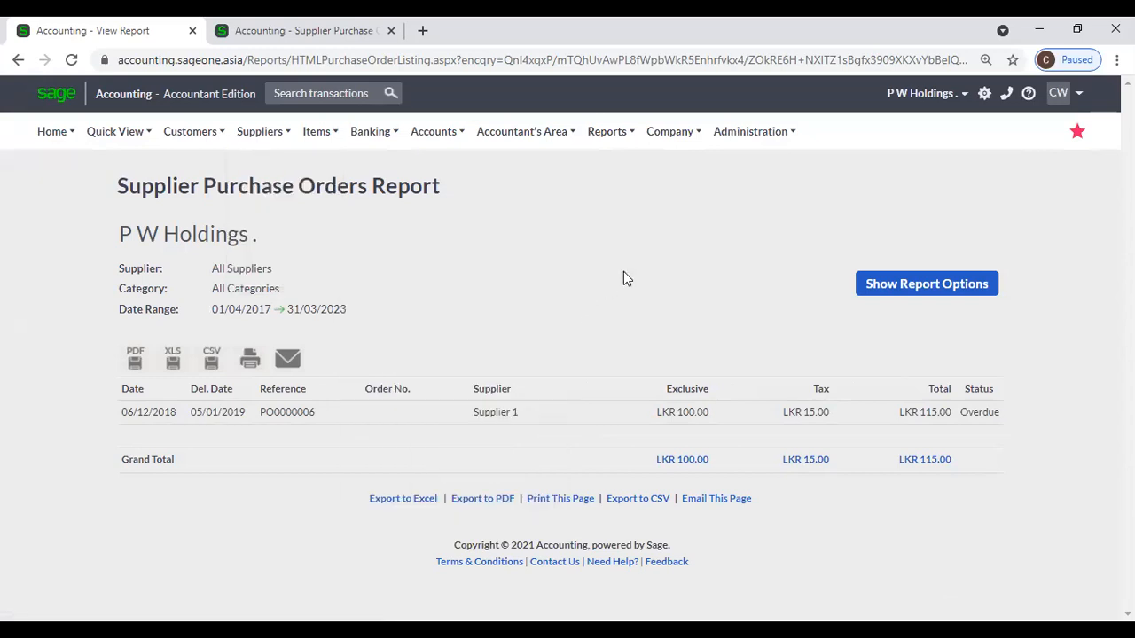
# Point at Supplier Purchase Orders in the Suppliers > Reports submenu.
pyautogui.moveTo(301, 138)
pyautogui.moveTo(259, 133)
pyautogui.moveTo(292, 248)
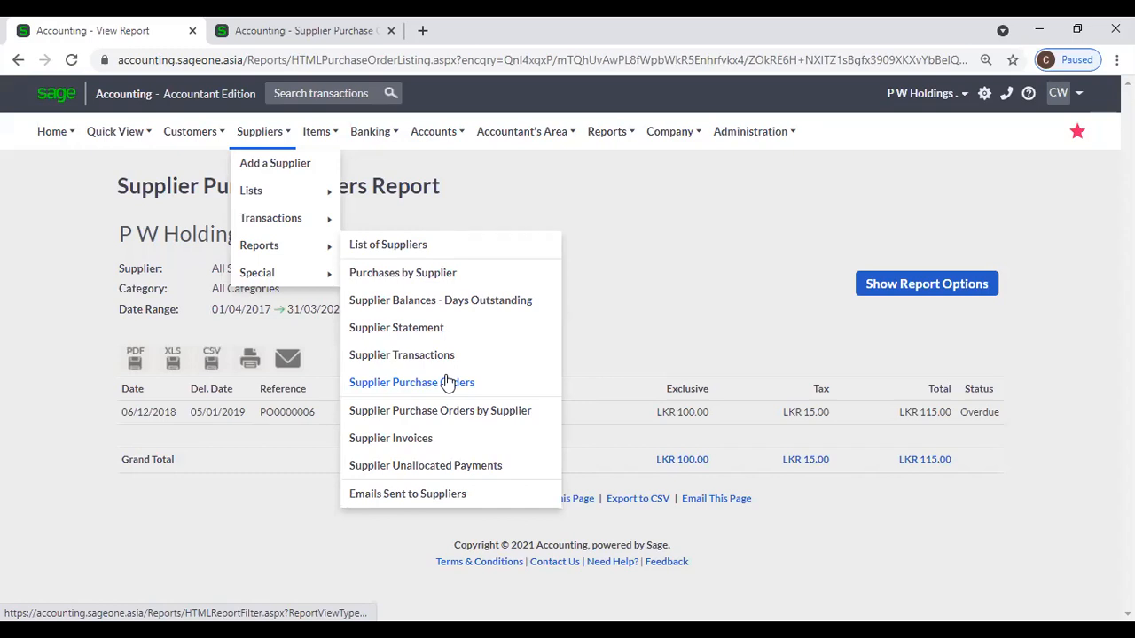
# Reopen the Supplier Purchase Orders report and rerun it for All dates, 01/04/2017–31/03/2023.
pyautogui.click(447, 382)
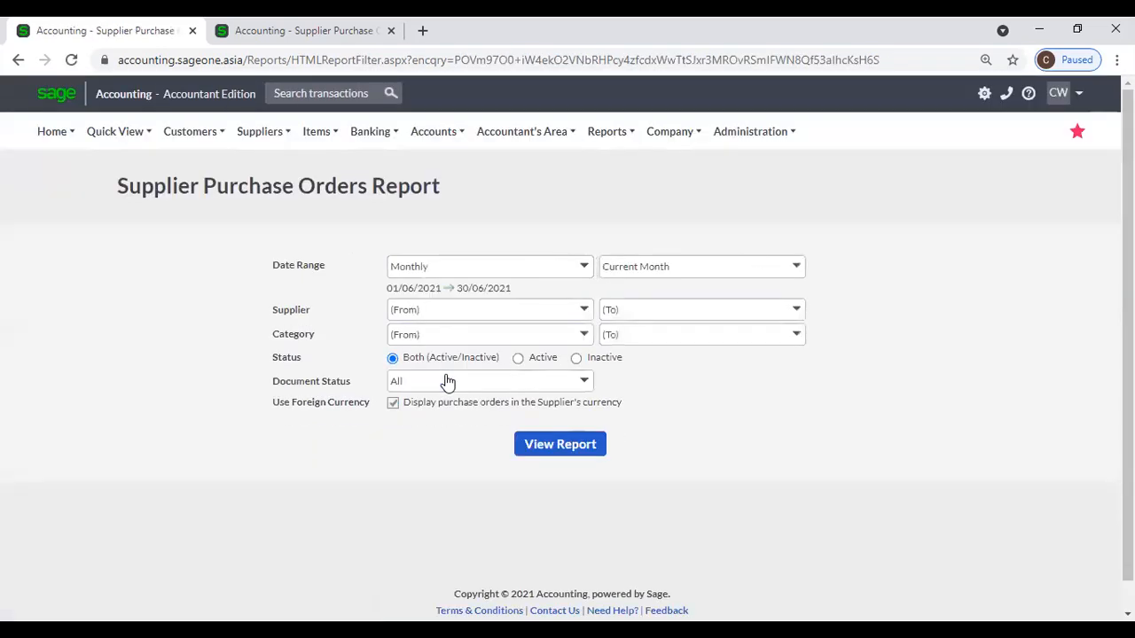
pyautogui.click(547, 447)
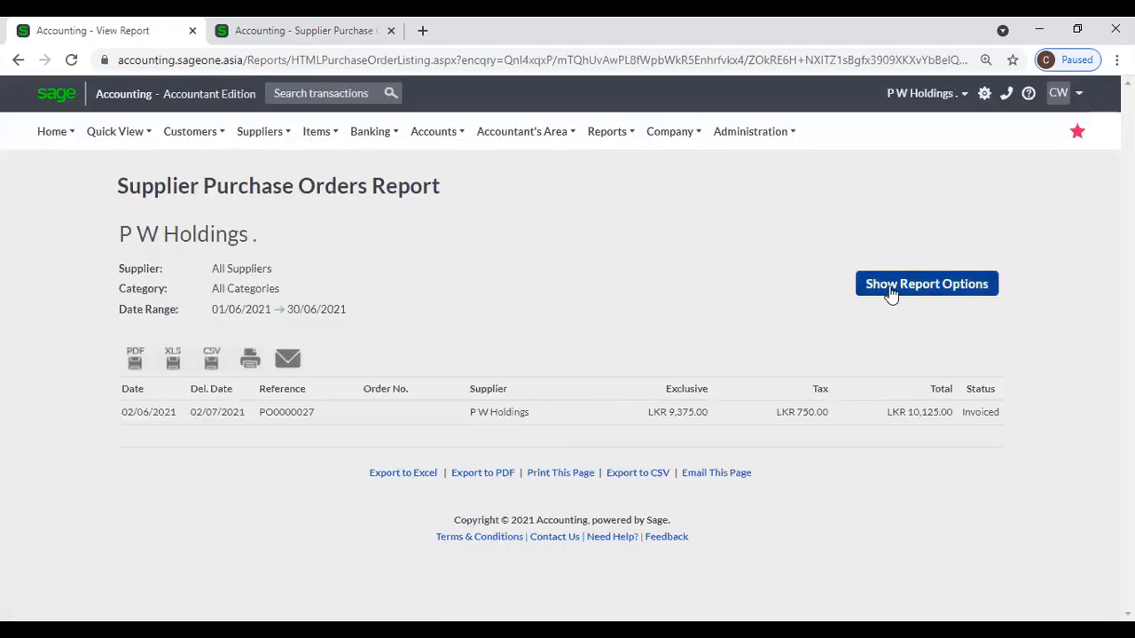
pyautogui.click(889, 290)
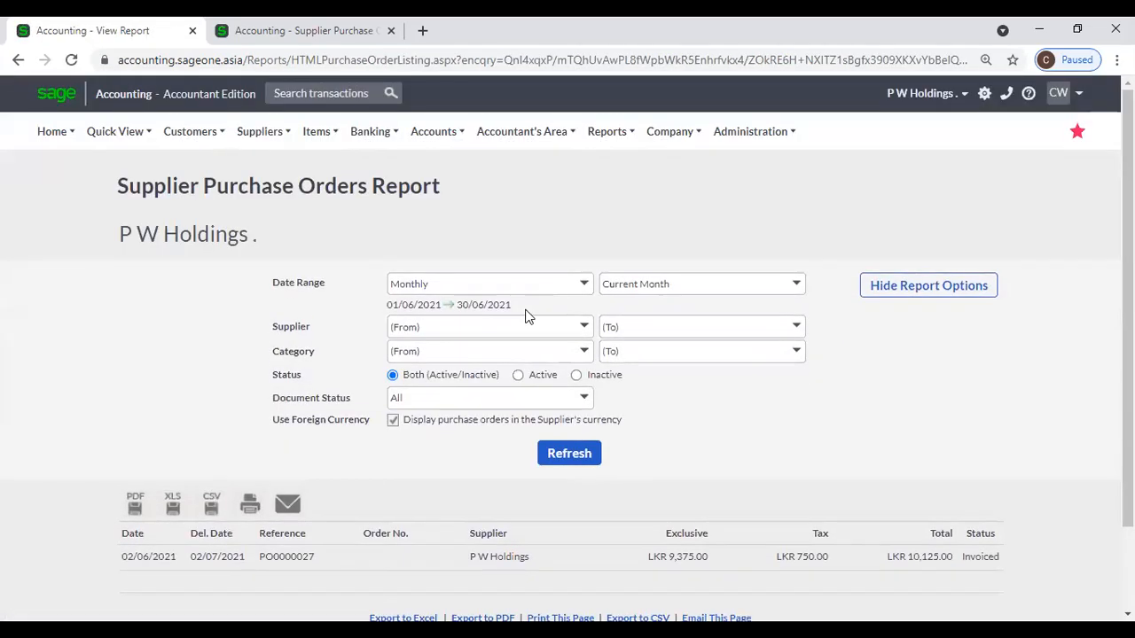
pyautogui.click(583, 284)
pyautogui.click(418, 568)
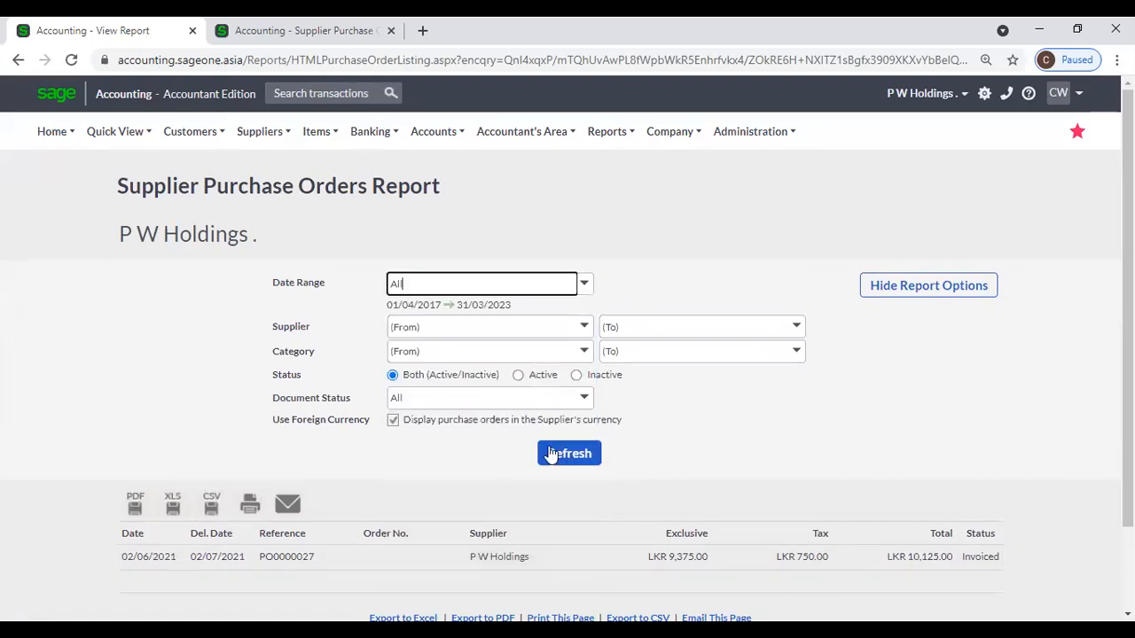
pyautogui.click(564, 454)
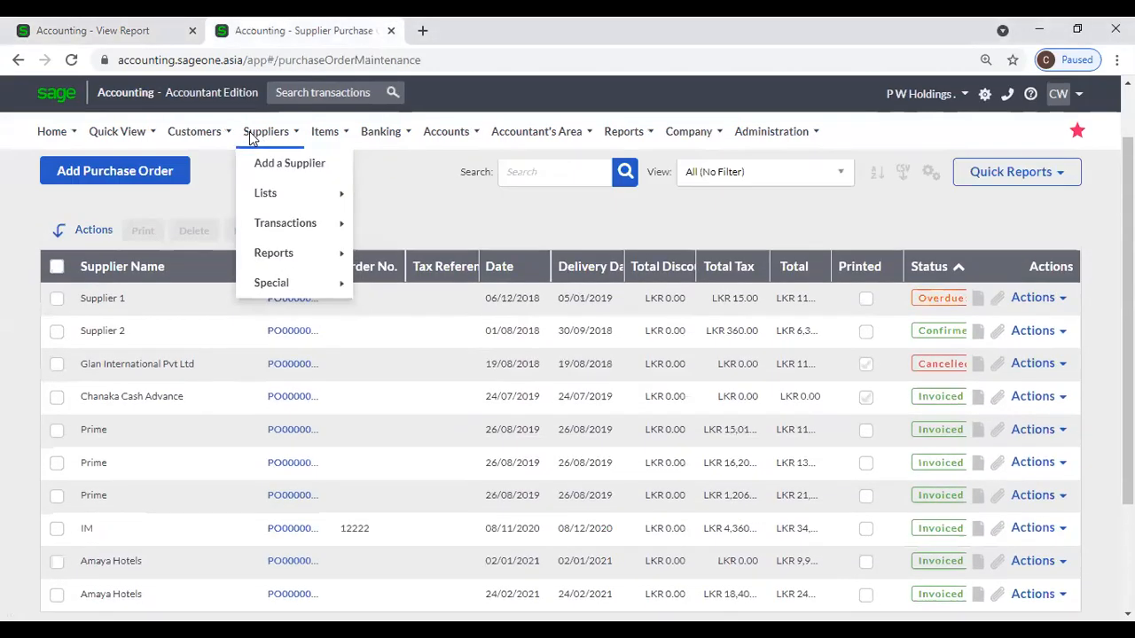
pyautogui.moveTo(264, 234)
pyautogui.moveTo(271, 257)
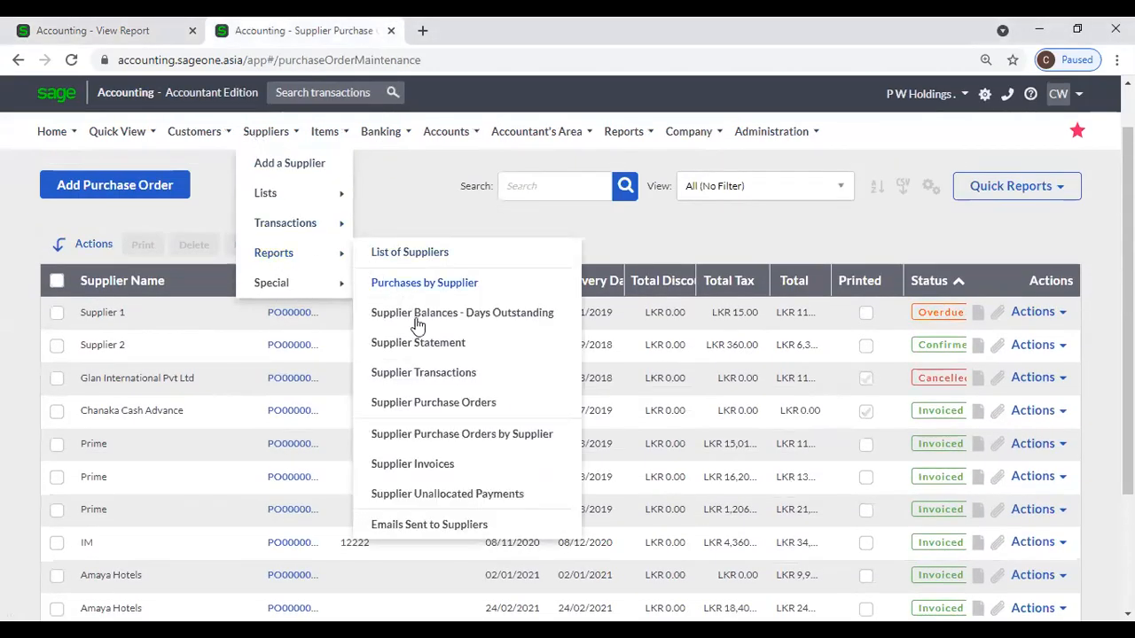
# Open the Purchase Orders by Supplier settings and scroll through the other tab's purchase orders report.
pyautogui.click(494, 434)
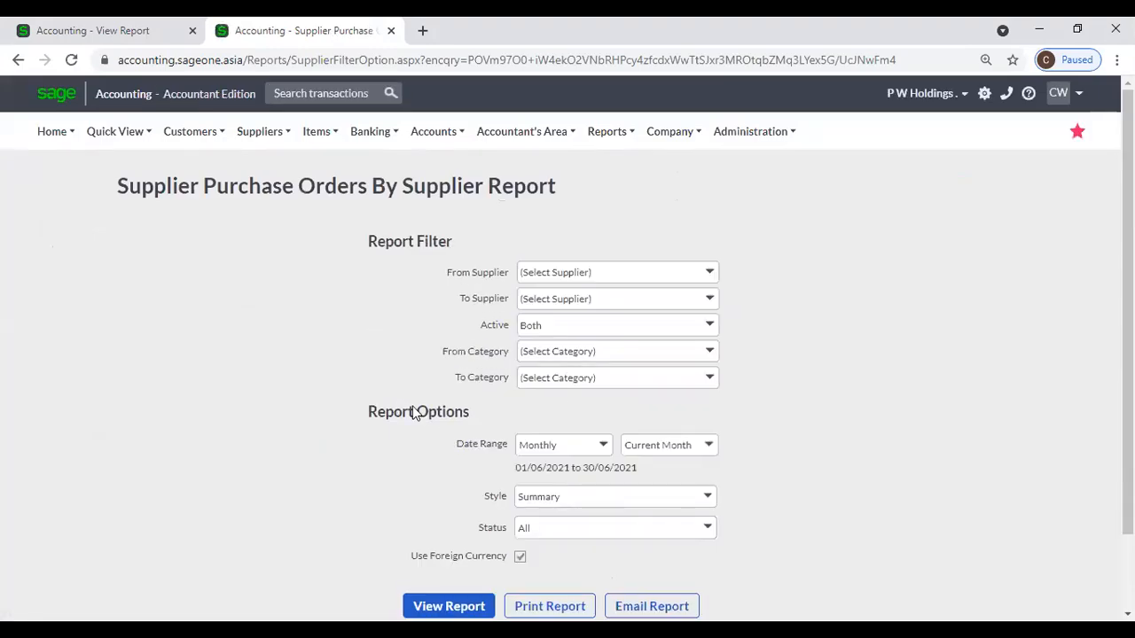
pyautogui.click(124, 28)
pyautogui.moveTo(130, 215)
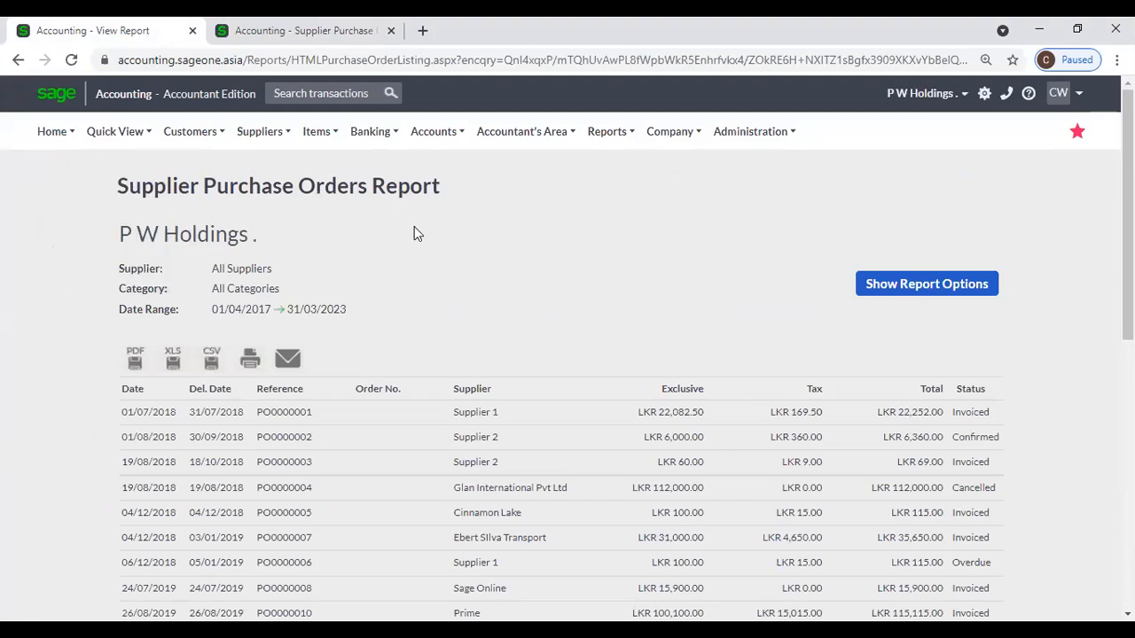
pyautogui.scroll(-1, 414, 233)
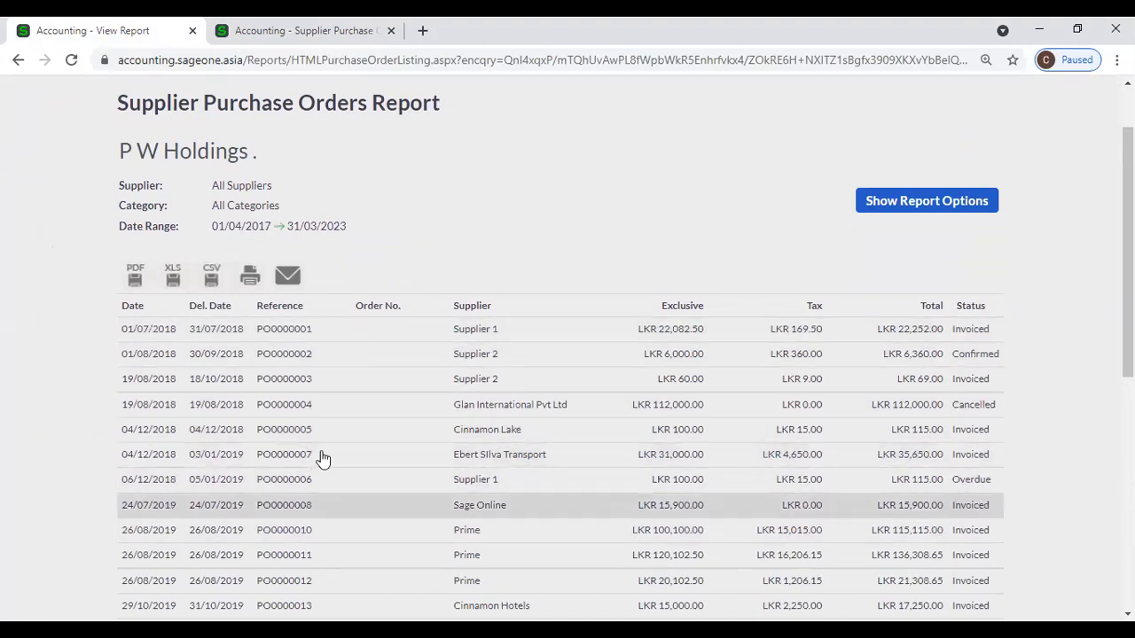
# Run the Supplier Purchase Orders By Supplier report with the date range set to All.
pyautogui.click(266, 30)
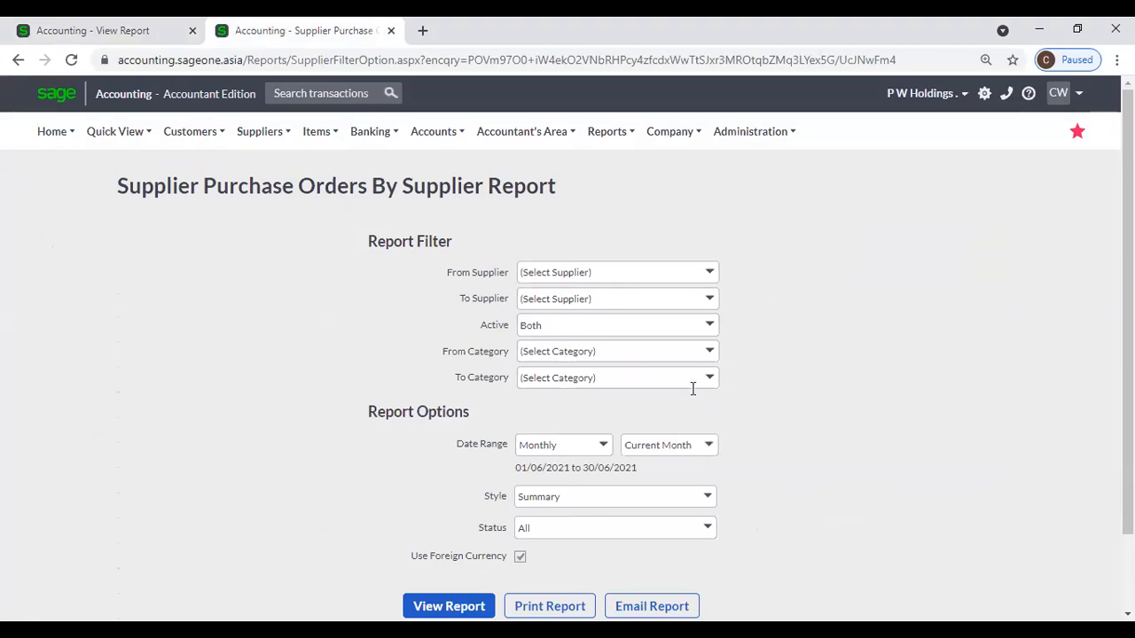
pyautogui.click(601, 445)
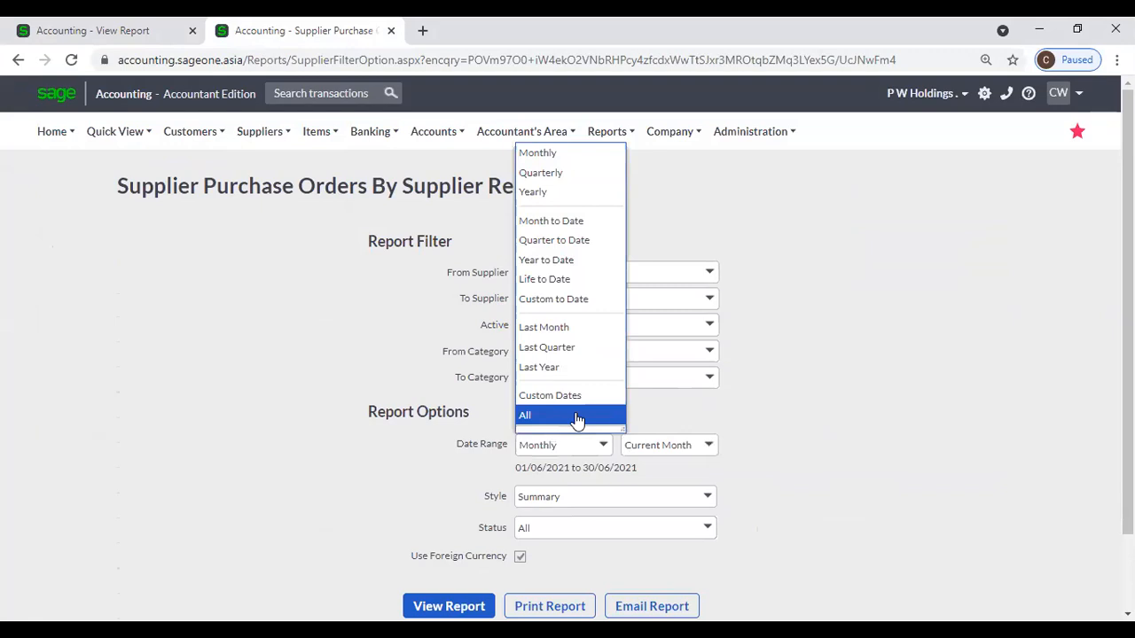
pyautogui.click(576, 417)
pyautogui.scroll(-1, 434, 489)
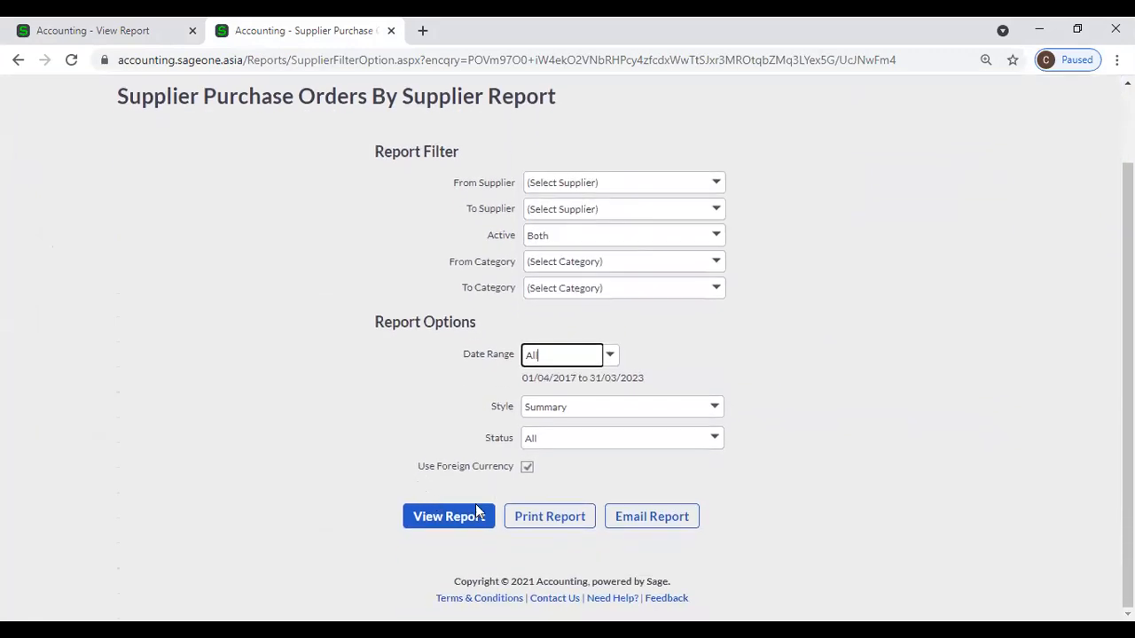
pyautogui.click(453, 520)
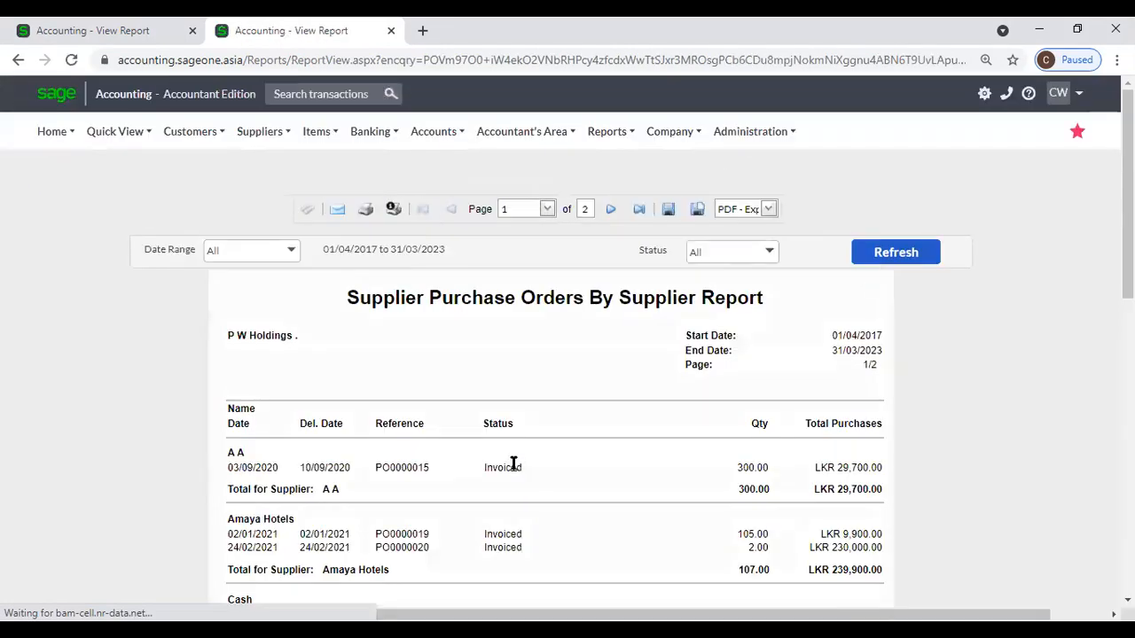
pyautogui.scroll(-3, 513, 463)
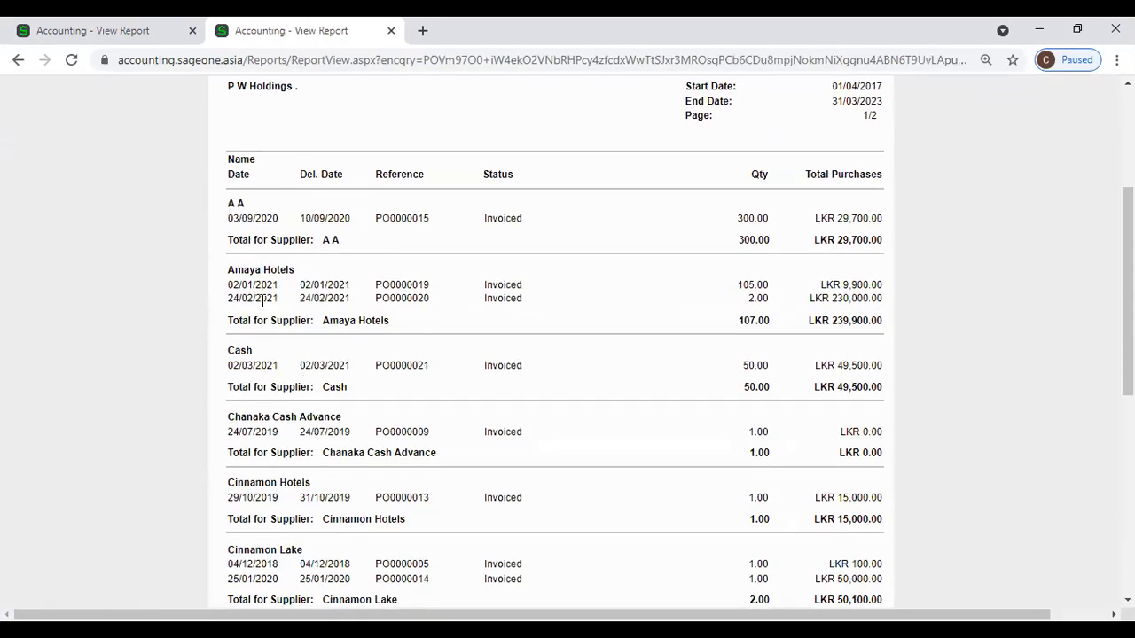
pyautogui.scroll(-2, 259, 350)
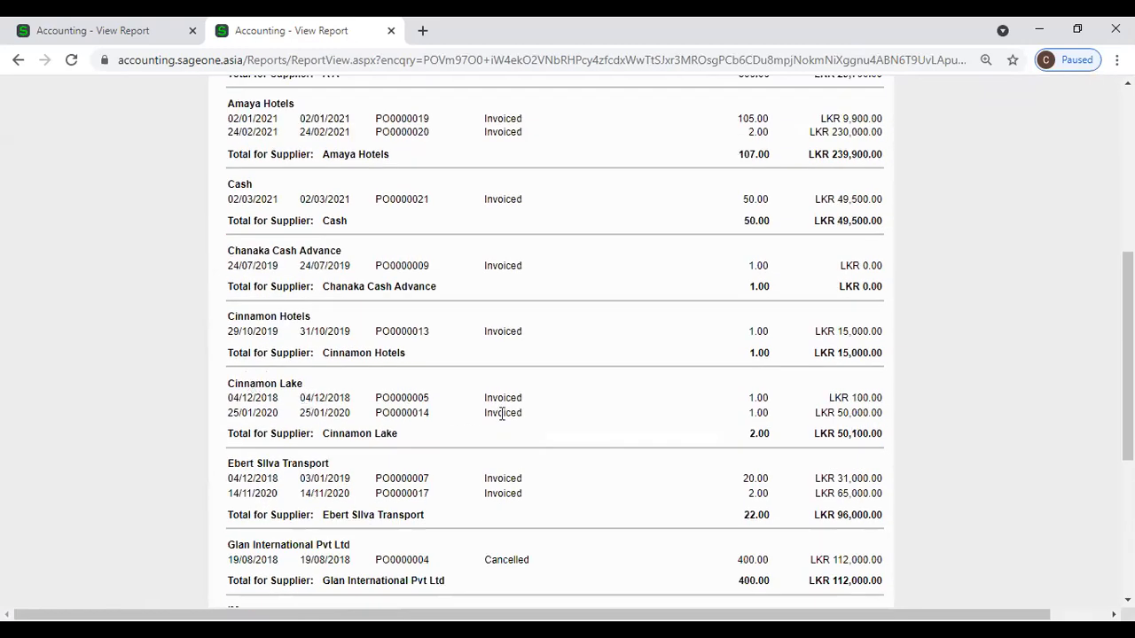
pyautogui.click(108, 36)
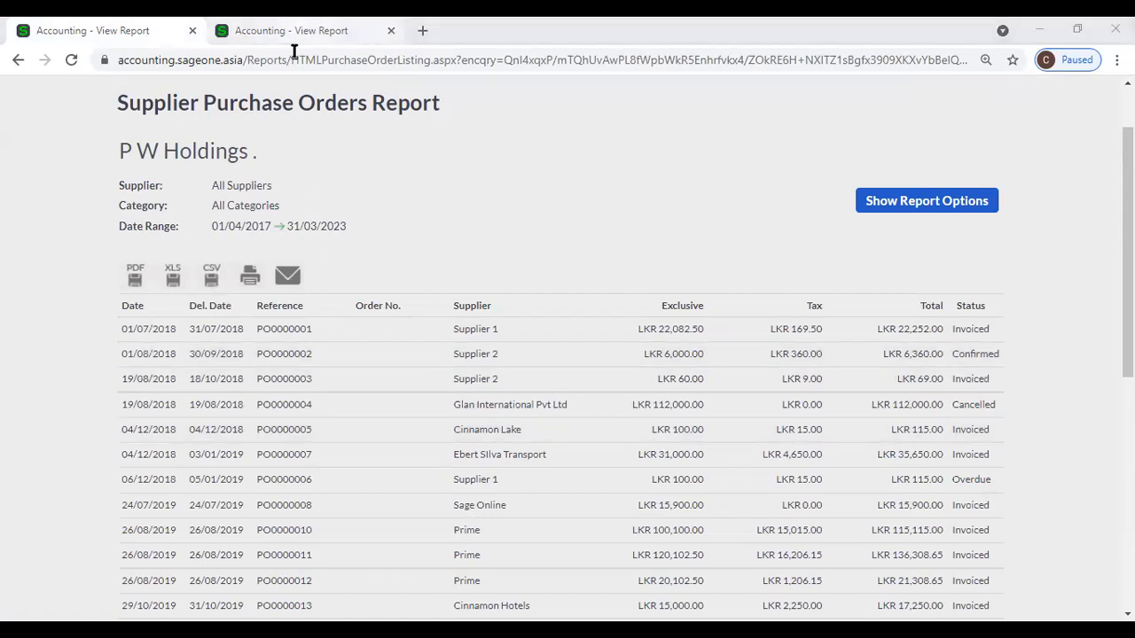
pyautogui.hotkey('ctrl', 'Tab')
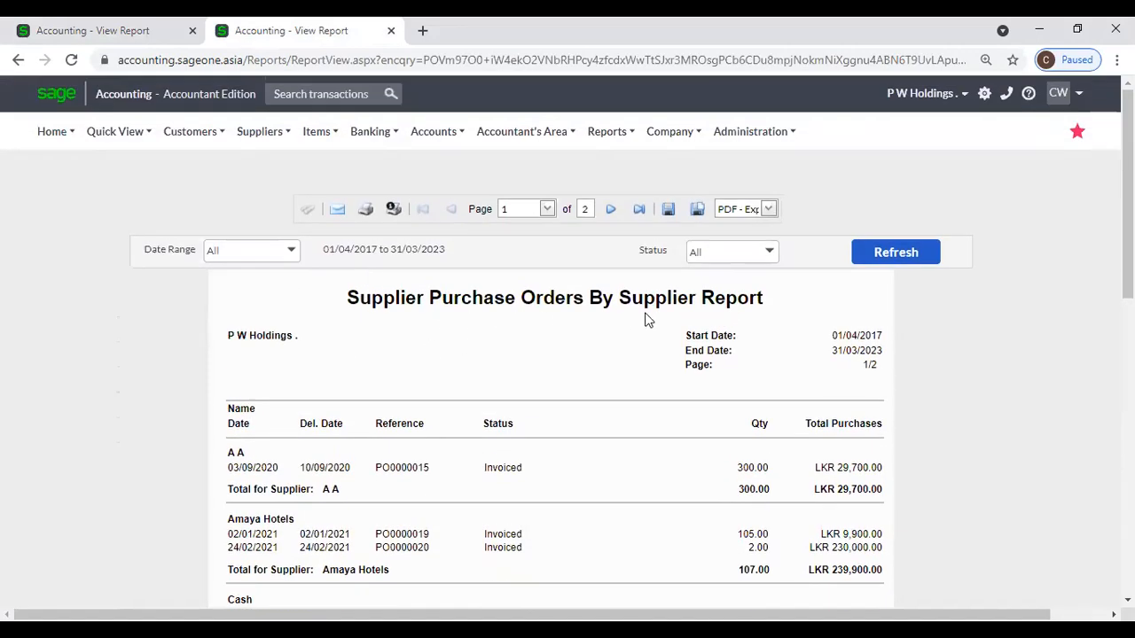
# Run the Supplier Purchase Orders by Supplier report for All dates in Summary style.
pyautogui.click(260, 133)
pyautogui.moveTo(284, 247)
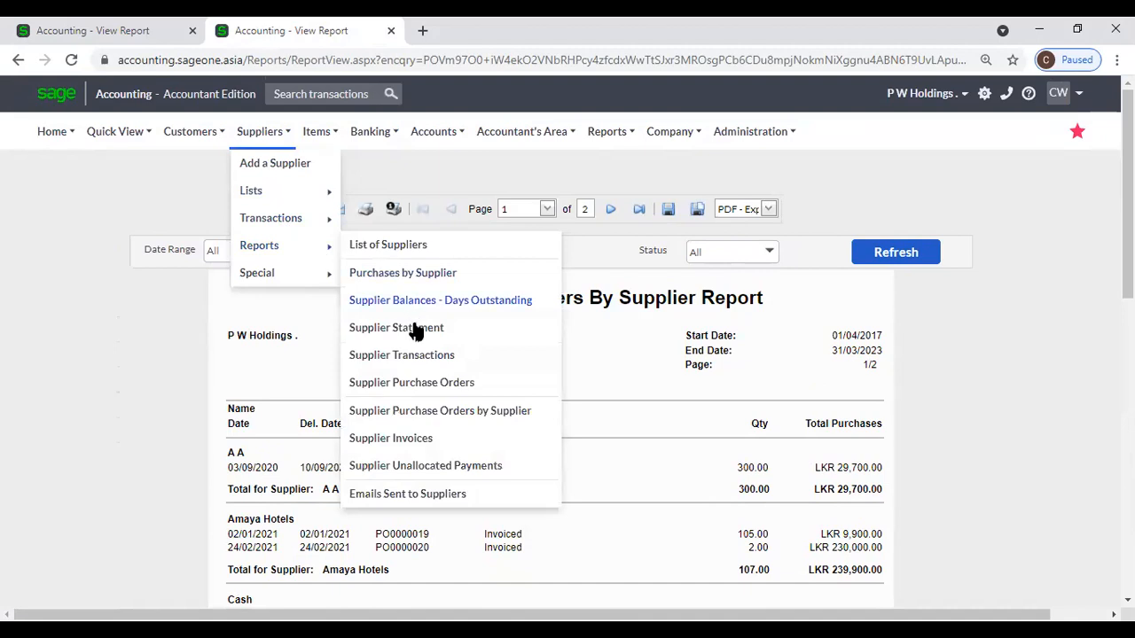
pyautogui.click(434, 413)
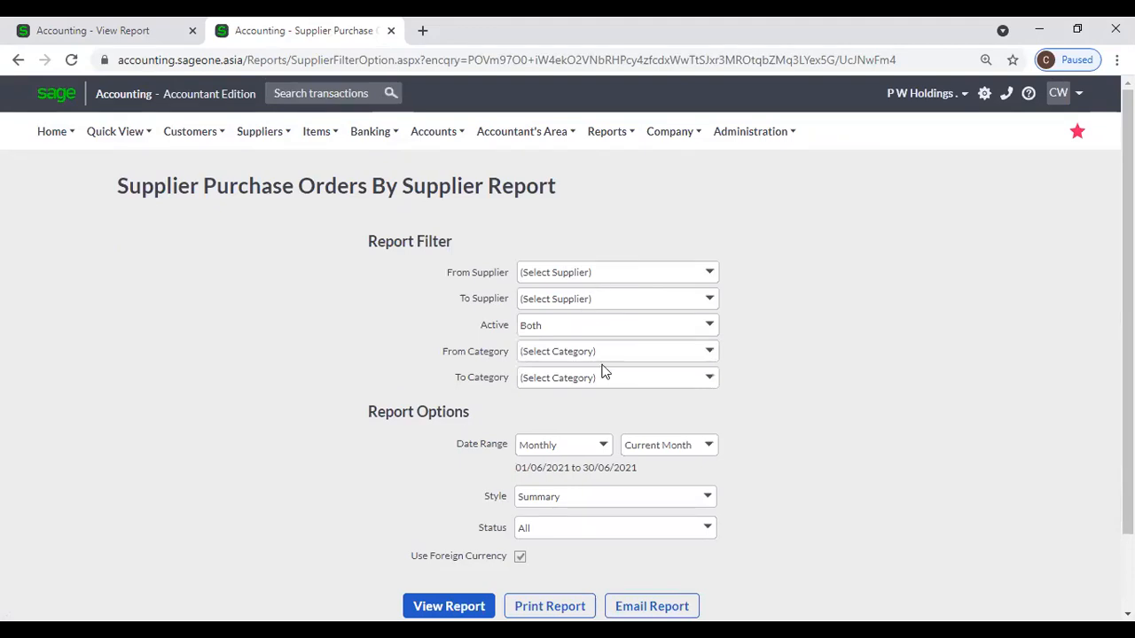
pyautogui.scroll(-1, 683, 346)
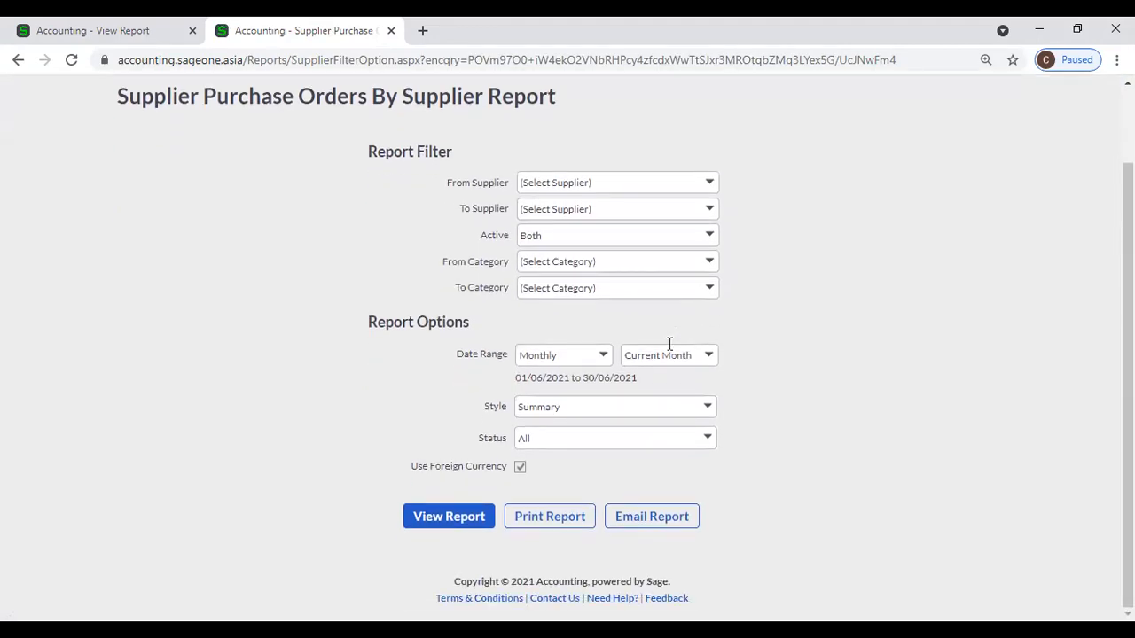
pyautogui.click(605, 358)
pyautogui.scroll(-1, 578, 327)
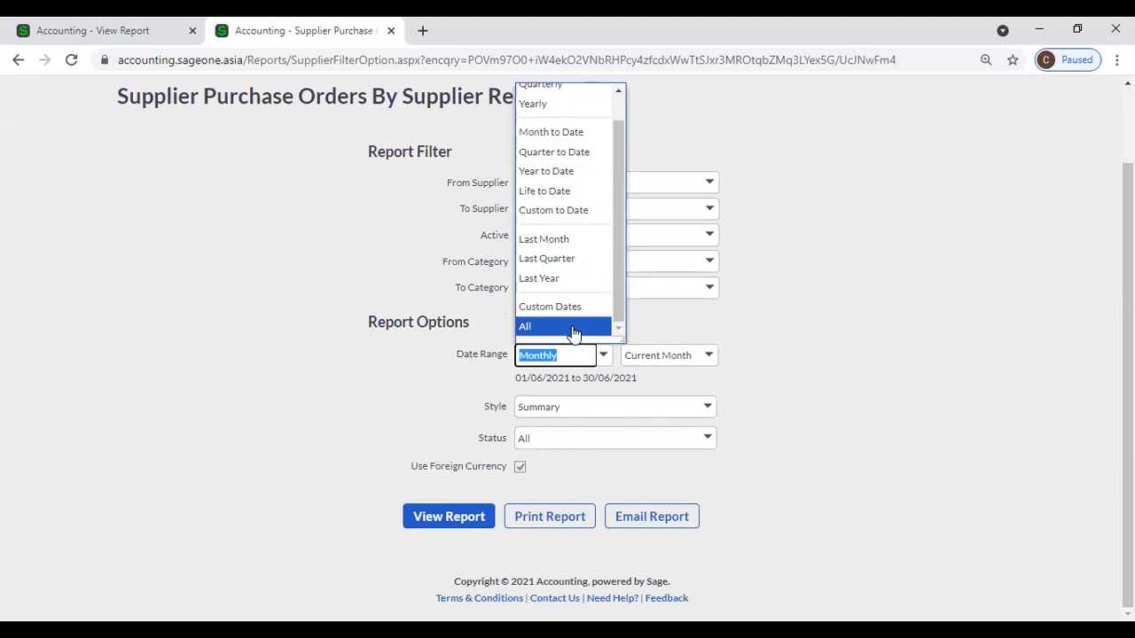
pyautogui.click(572, 328)
pyautogui.click(720, 411)
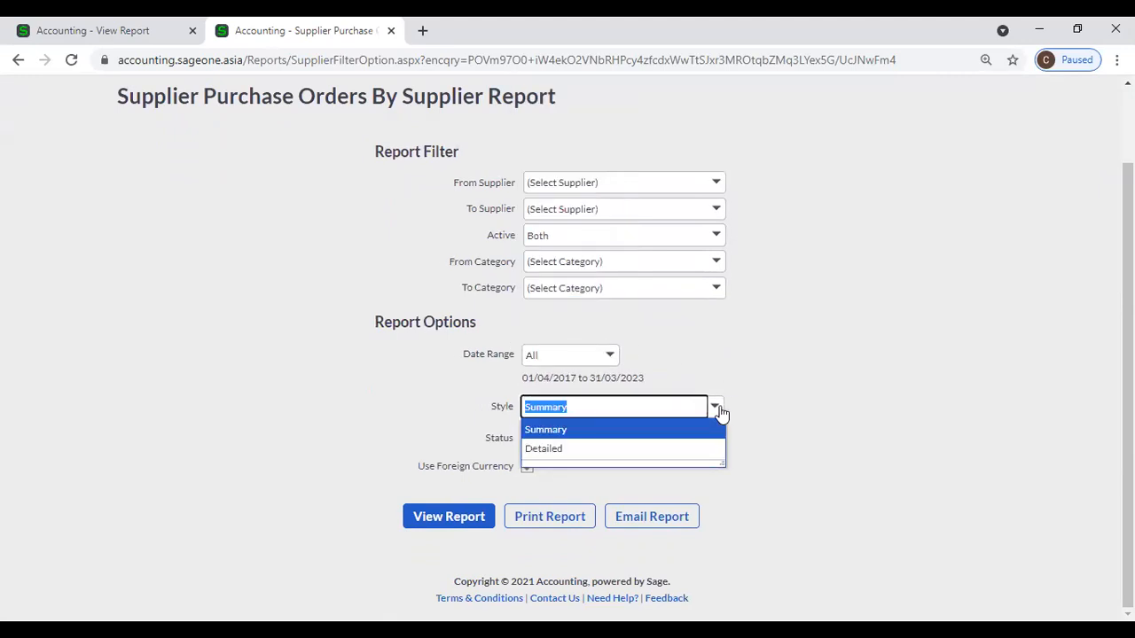
pyautogui.click(769, 403)
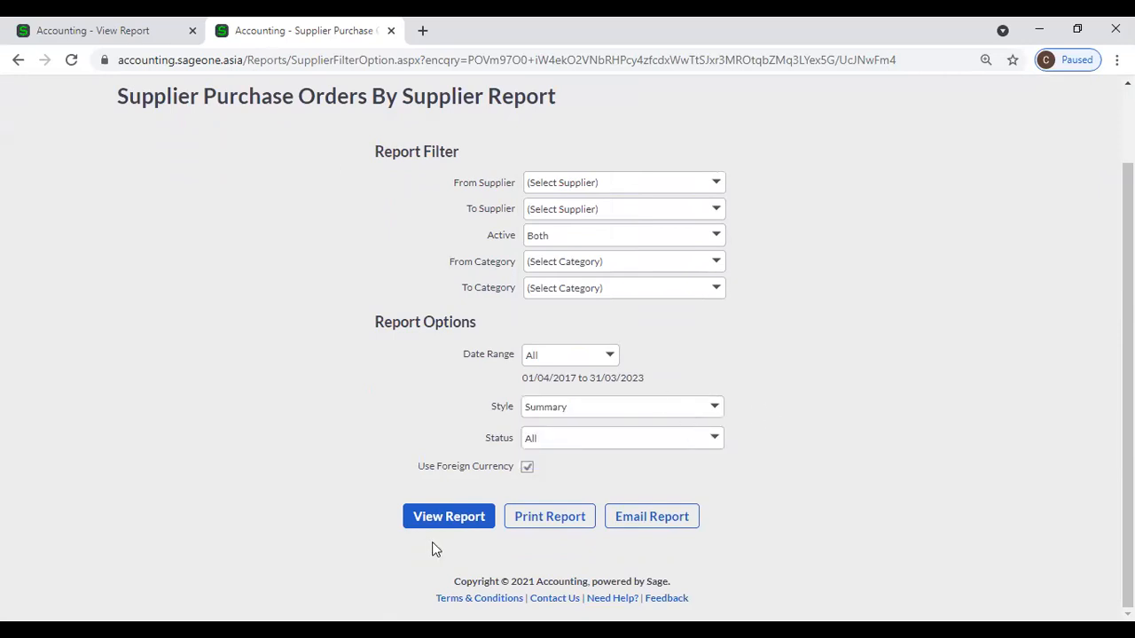
pyautogui.click(464, 517)
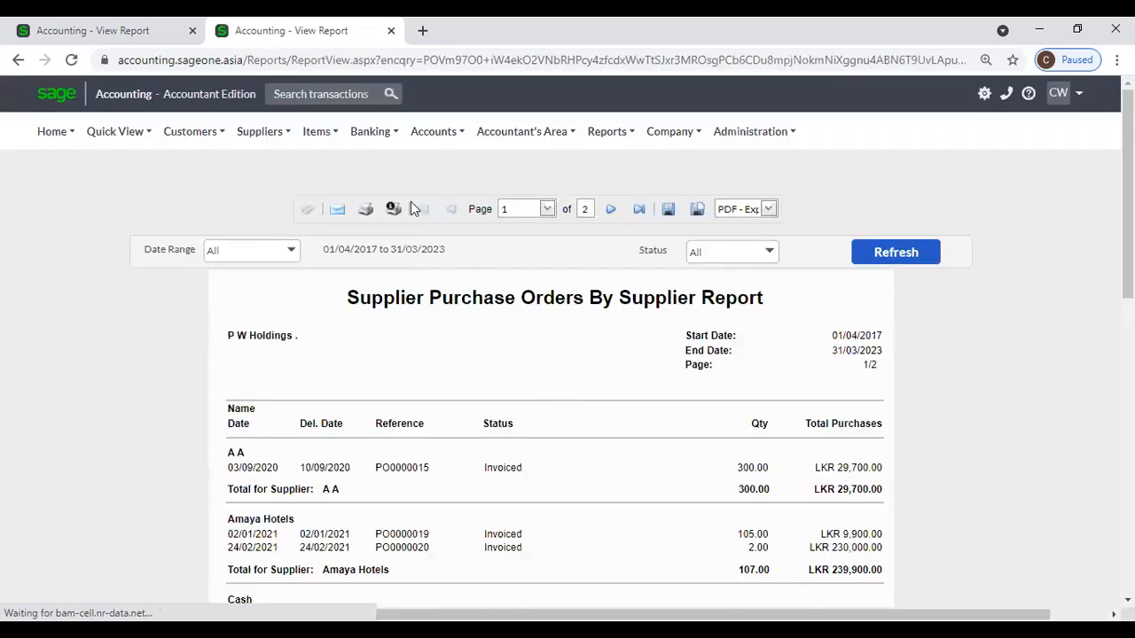
pyautogui.scroll(-2, 464, 398)
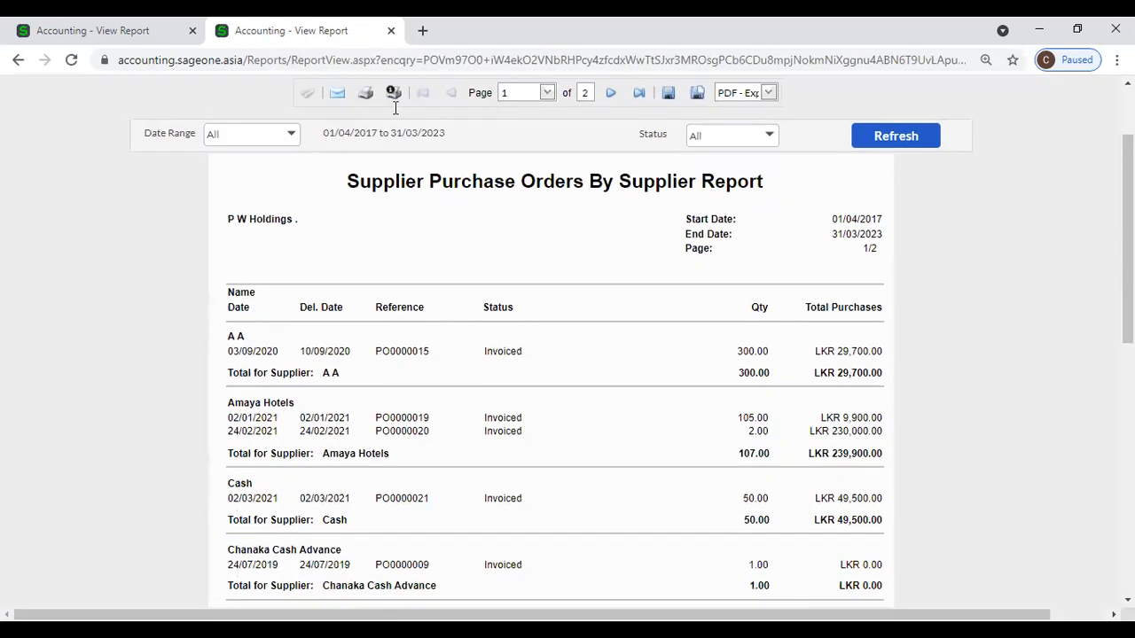
# Duplicate the summary report into a second browser tab.
pyautogui.rightClick(293, 32)
pyautogui.click(331, 151)
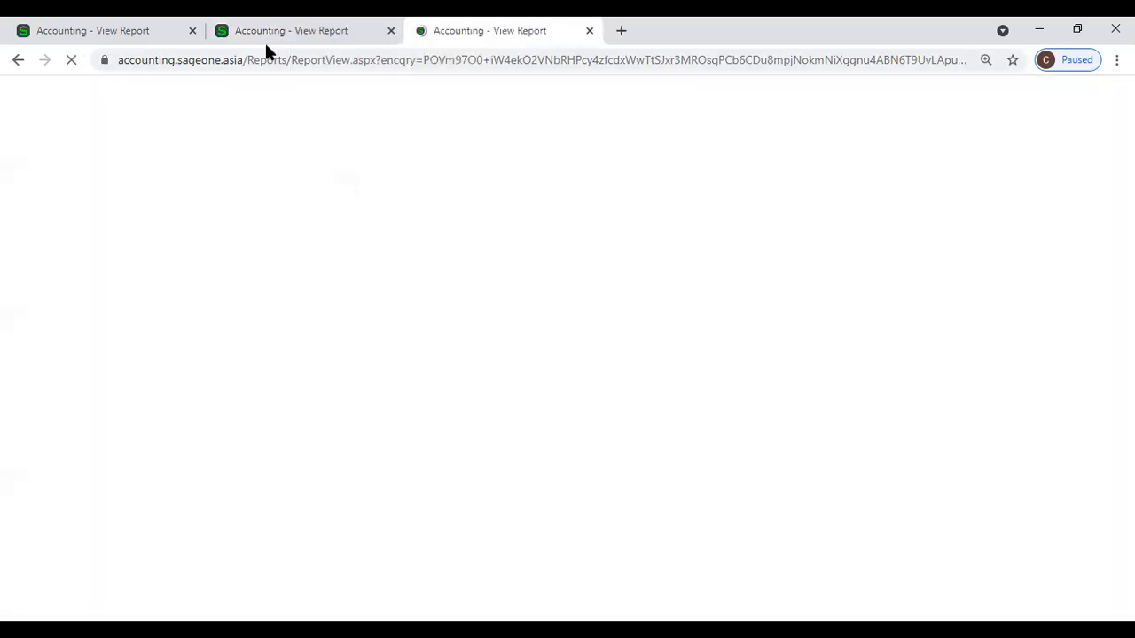
pyautogui.click(264, 40)
# Rerun the Purchase Orders by Supplier report for All dates in Detailed style.
pyautogui.scroll(2, 463, 180)
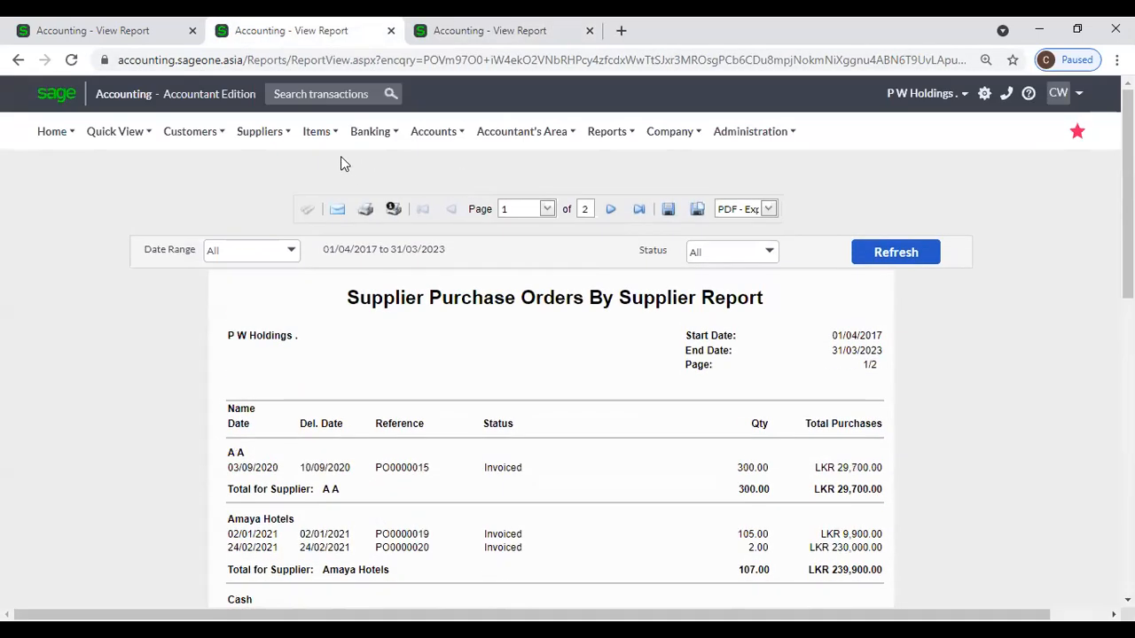
pyautogui.moveTo(326, 145)
pyautogui.moveTo(262, 133)
pyautogui.moveTo(292, 246)
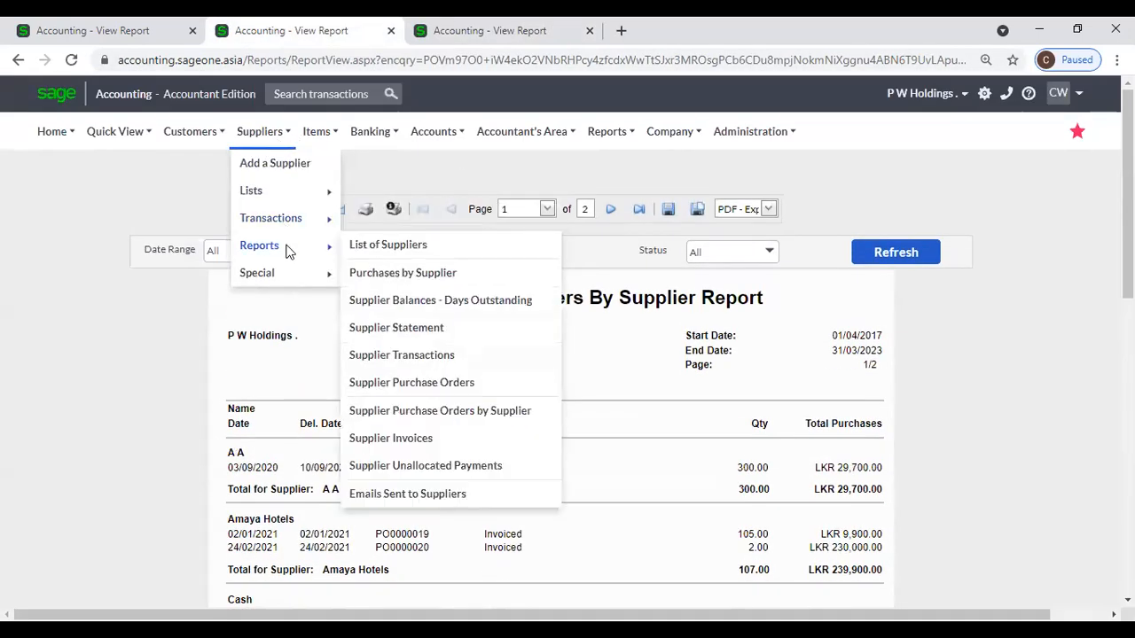
pyautogui.click(456, 412)
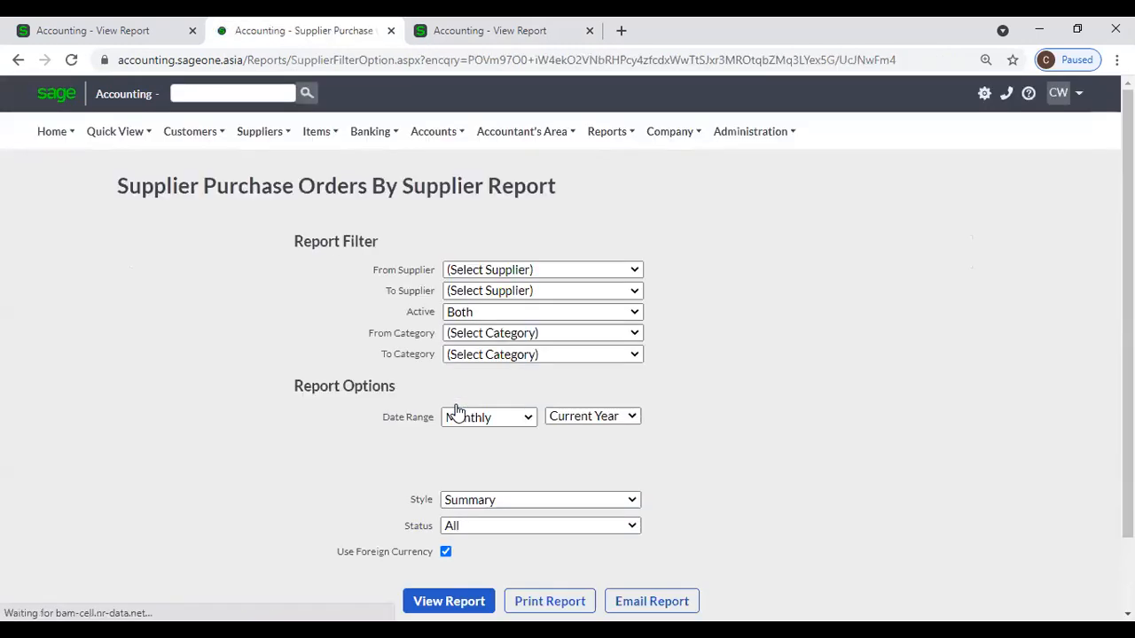
pyautogui.click(609, 445)
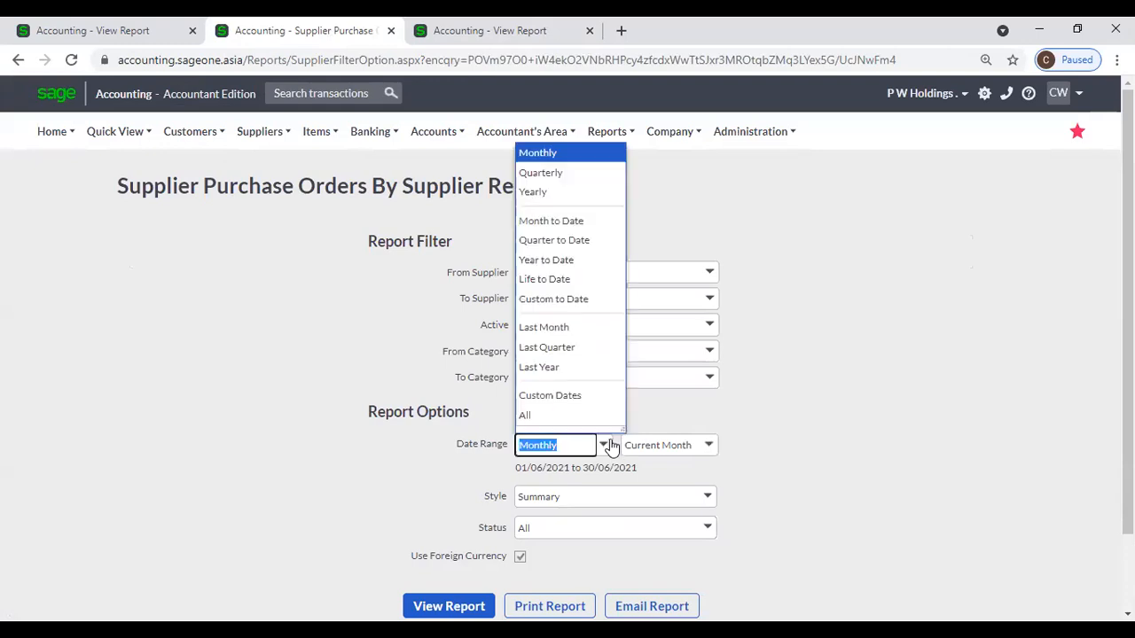
pyautogui.click(583, 416)
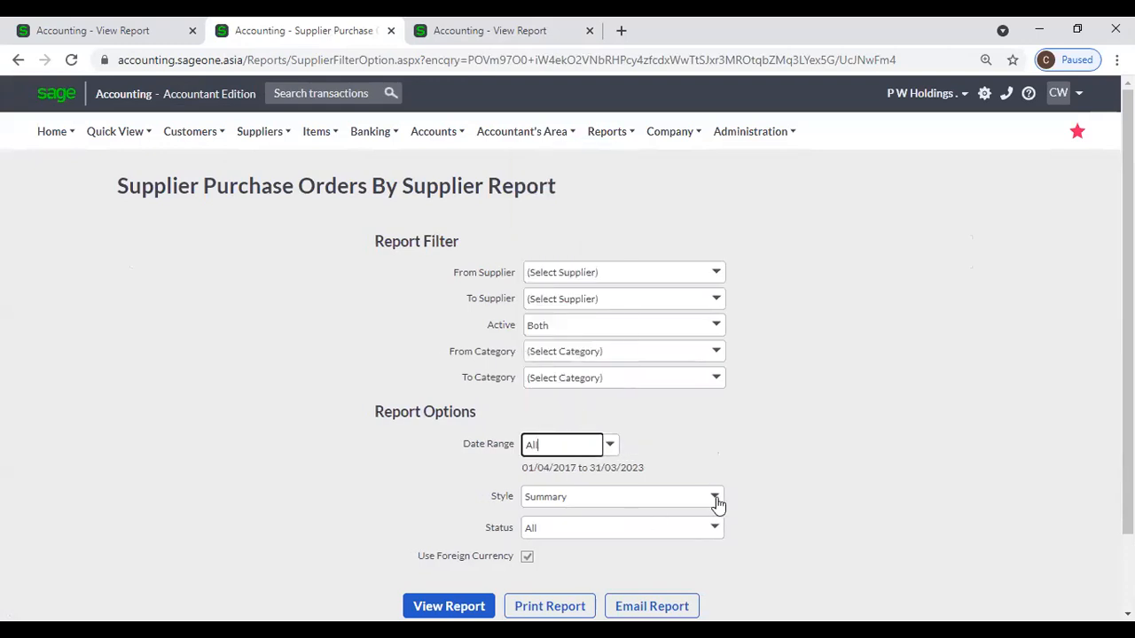
pyautogui.click(714, 497)
pyautogui.click(615, 538)
pyautogui.scroll(-1, 749, 467)
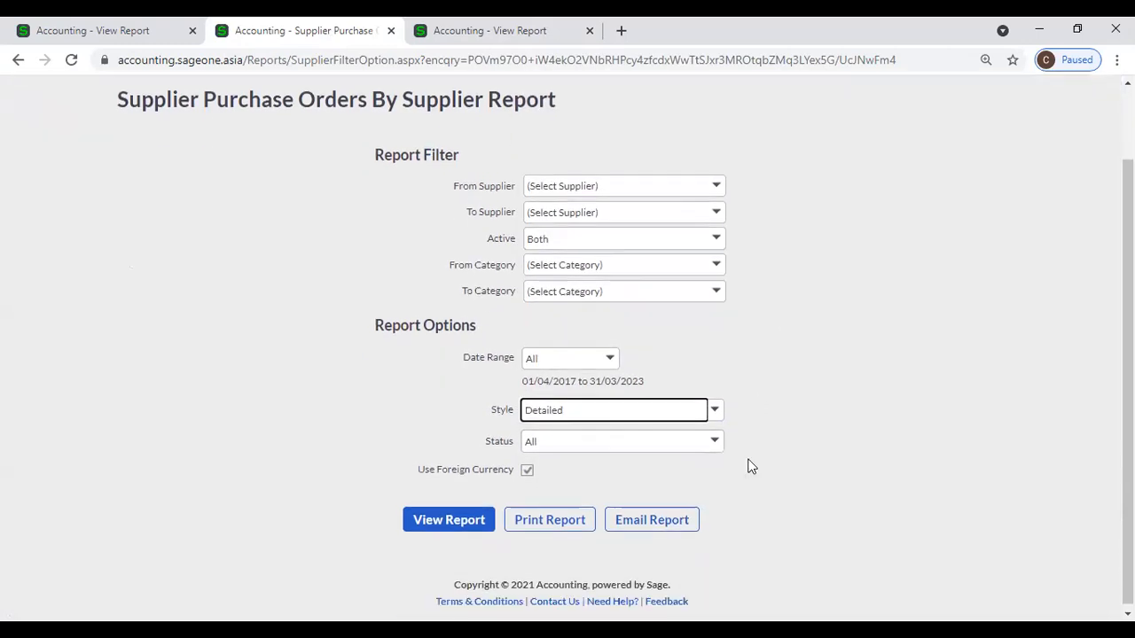
pyautogui.click(434, 520)
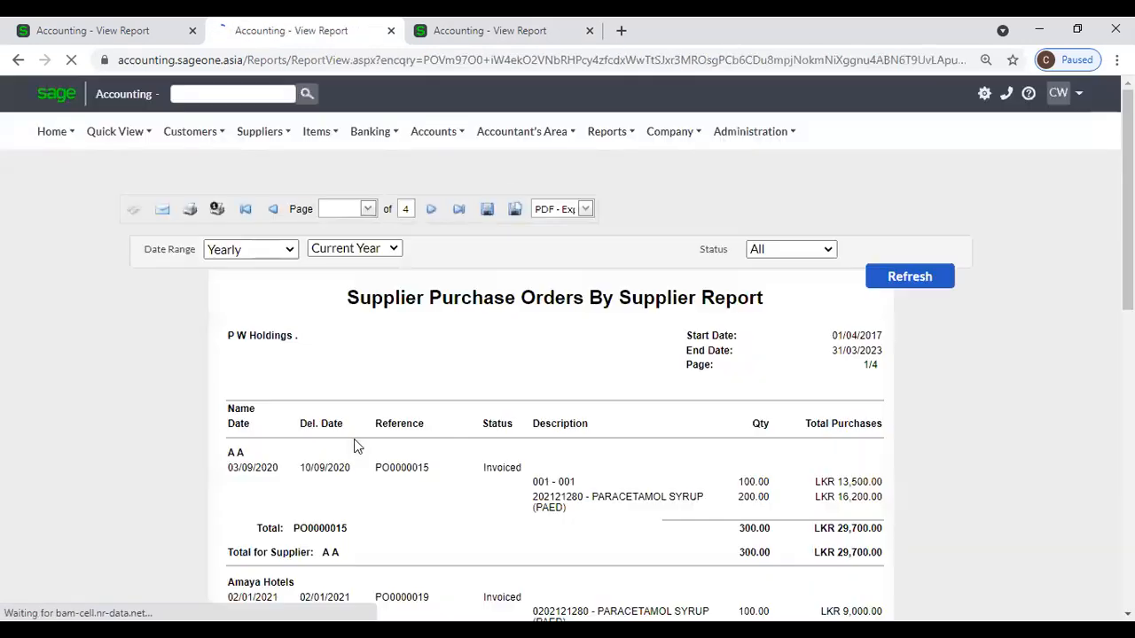
# Compare the summary copy with the 4-page detailed purchase orders report.
pyautogui.scroll(-3, 354, 446)
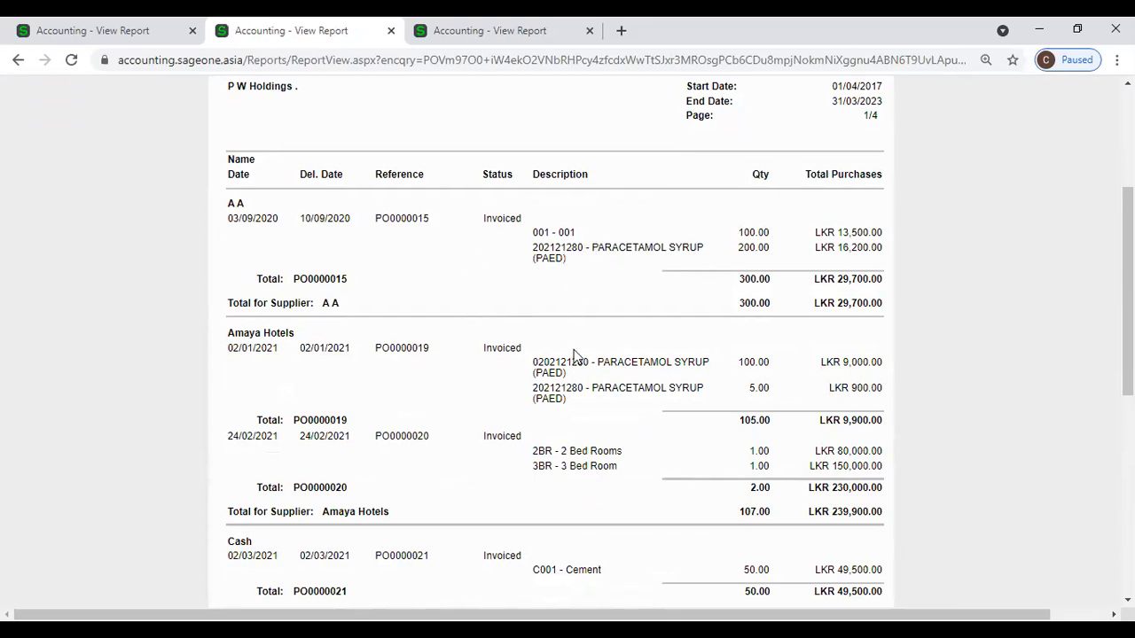
pyautogui.click(424, 42)
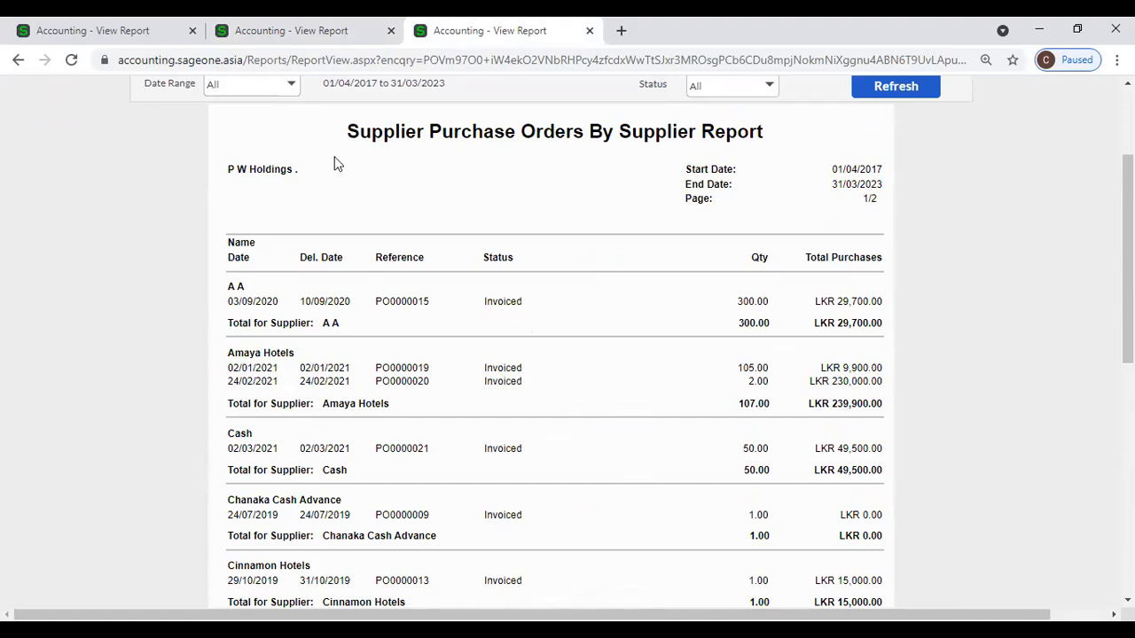
pyautogui.click(330, 40)
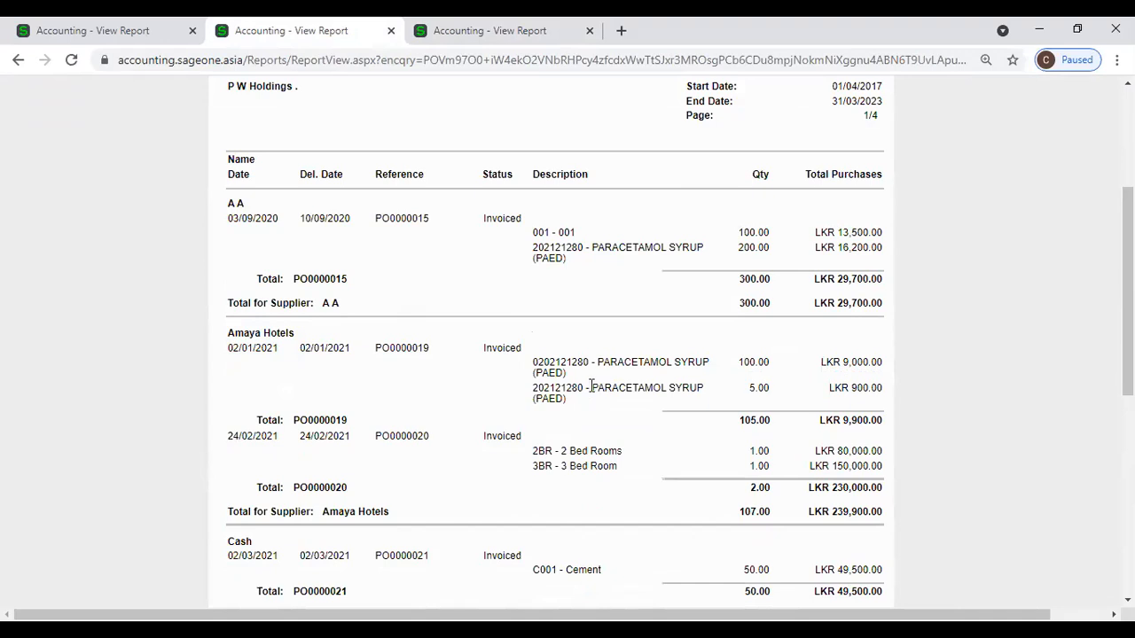
pyautogui.scroll(2, 266, 192)
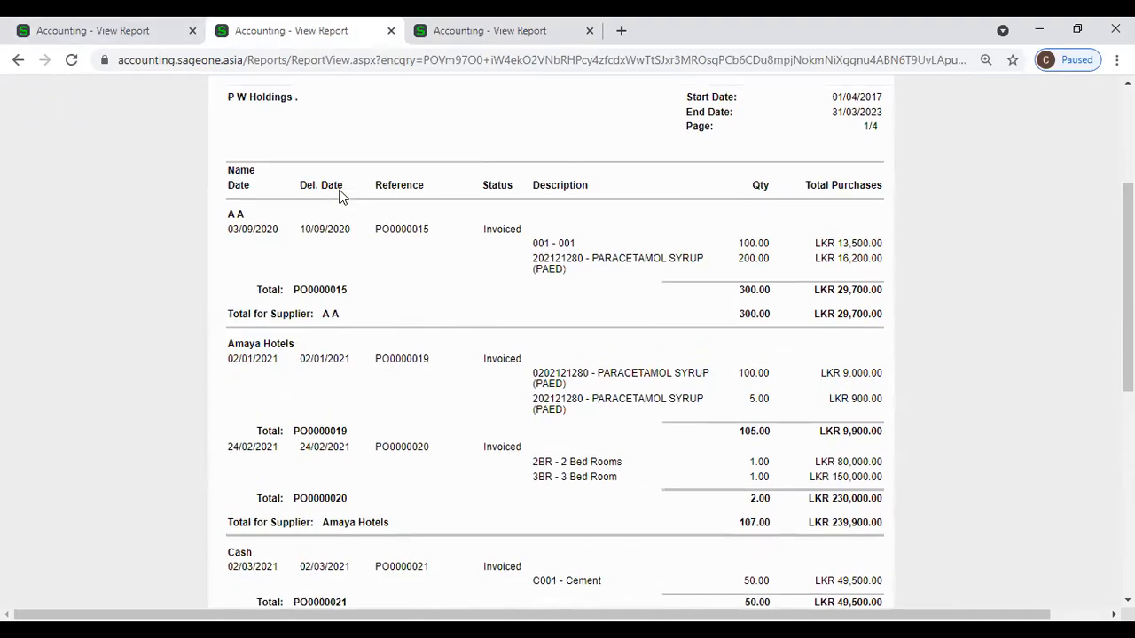
# Reopen the Purchase Orders by Supplier setup, reviewing Status choices but keeping All.
pyautogui.scroll(1, 297, 118)
pyautogui.click(290, 124)
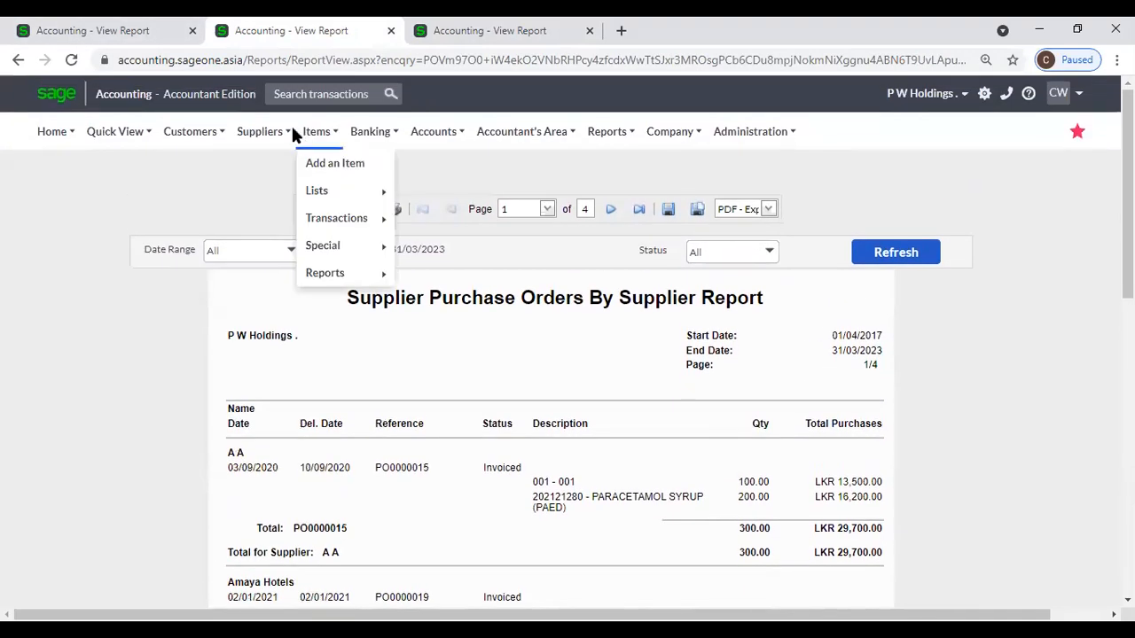
pyautogui.moveTo(278, 251)
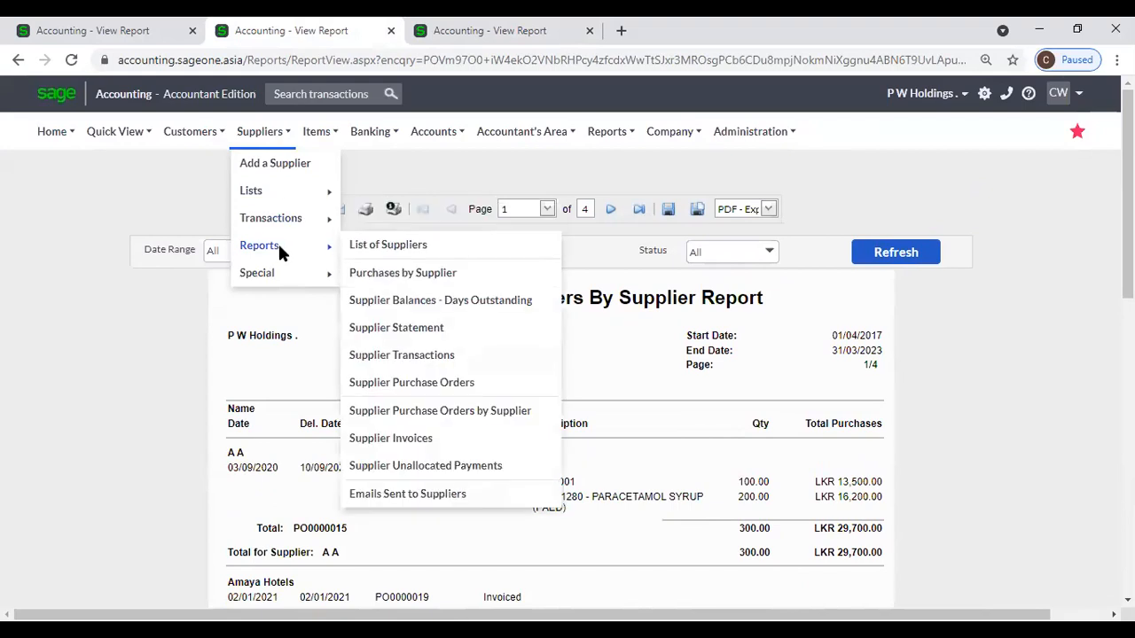
pyautogui.click(443, 411)
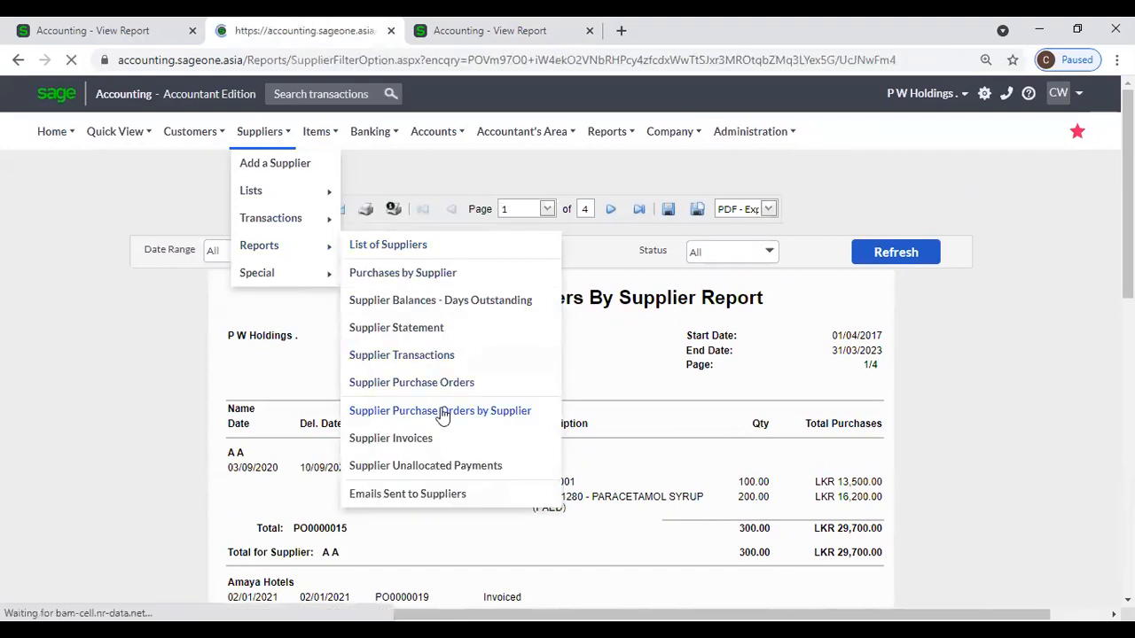
pyautogui.scroll(-1, 479, 375)
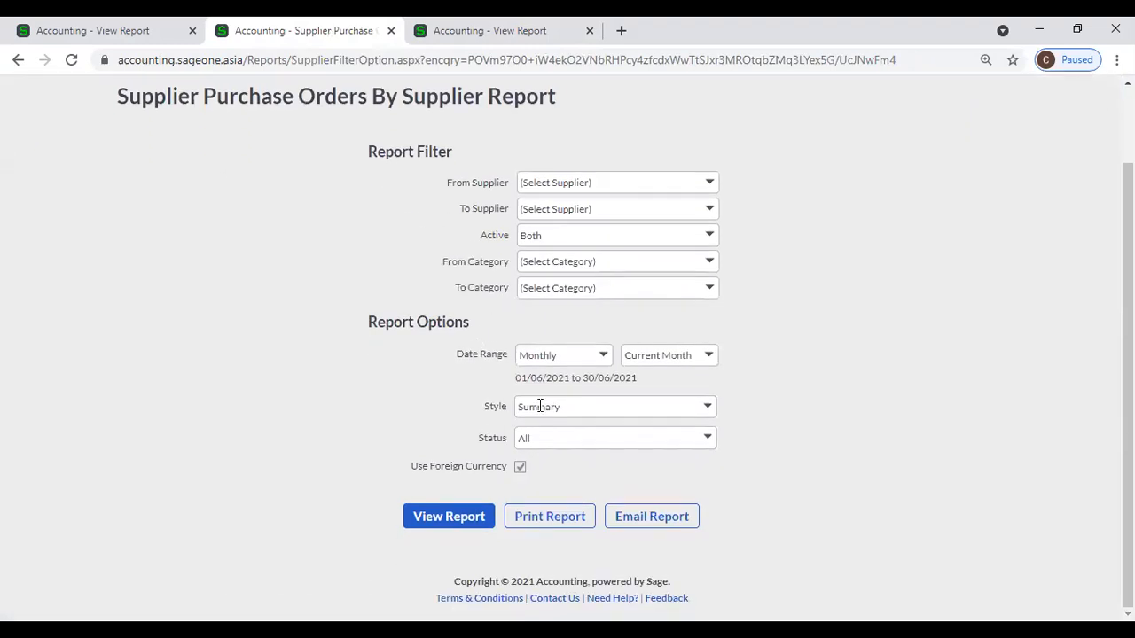
pyautogui.click(709, 440)
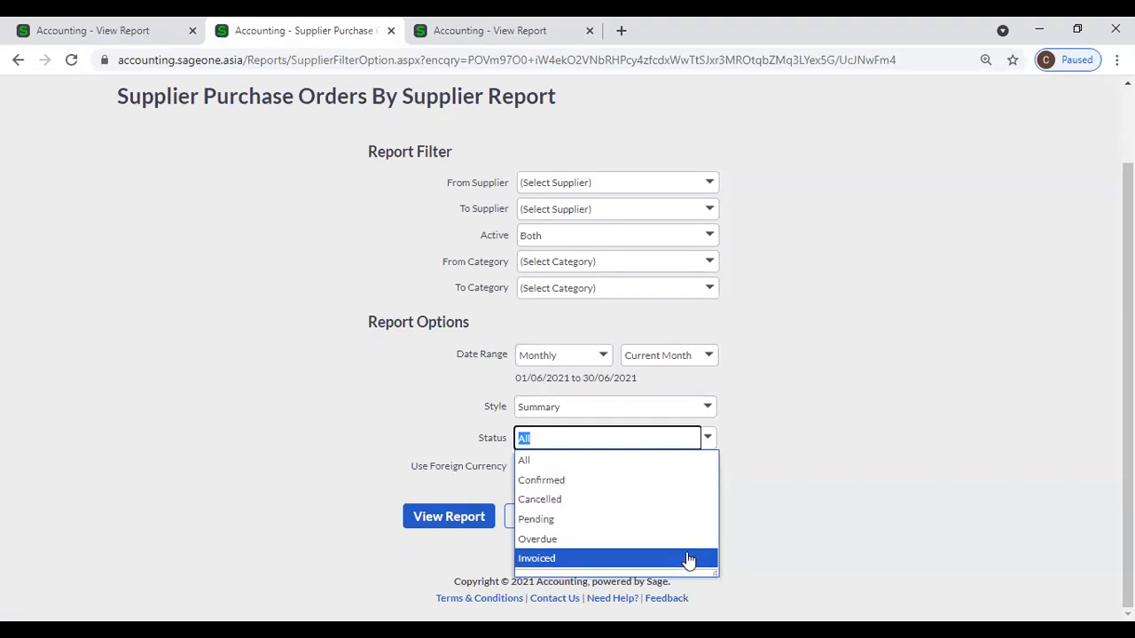
pyautogui.click(767, 503)
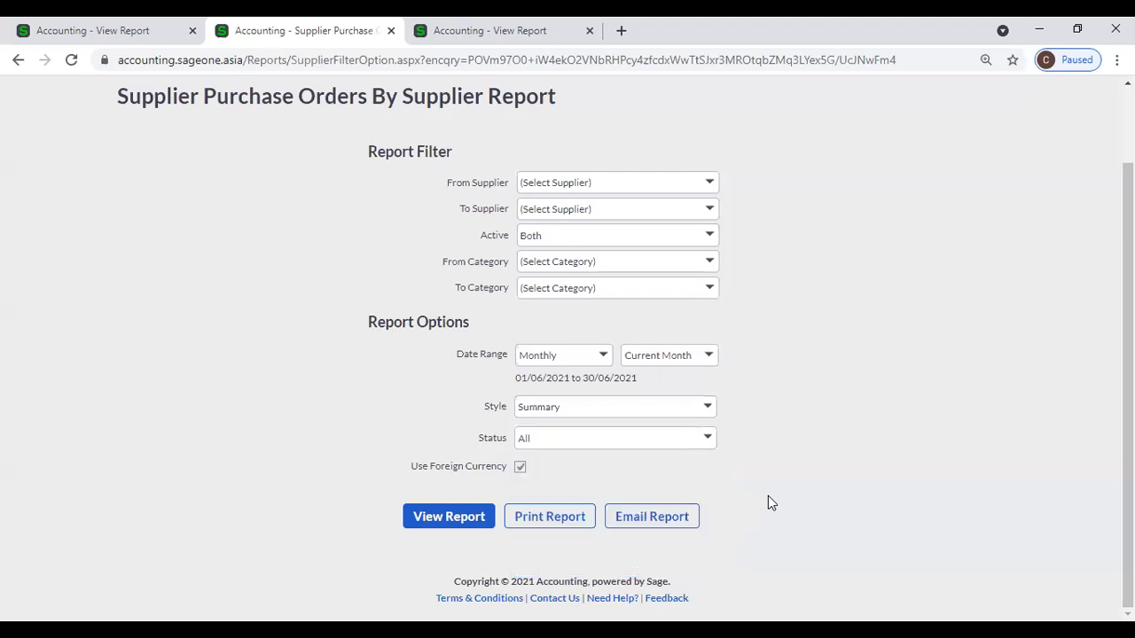
pyautogui.click(708, 449)
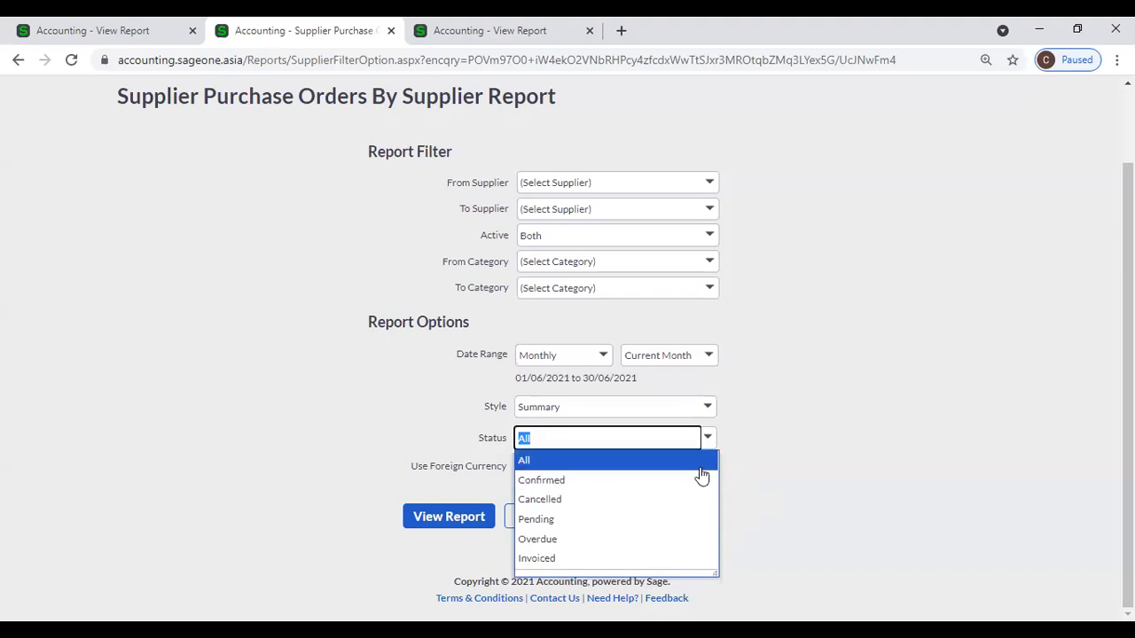
pyautogui.click(806, 414)
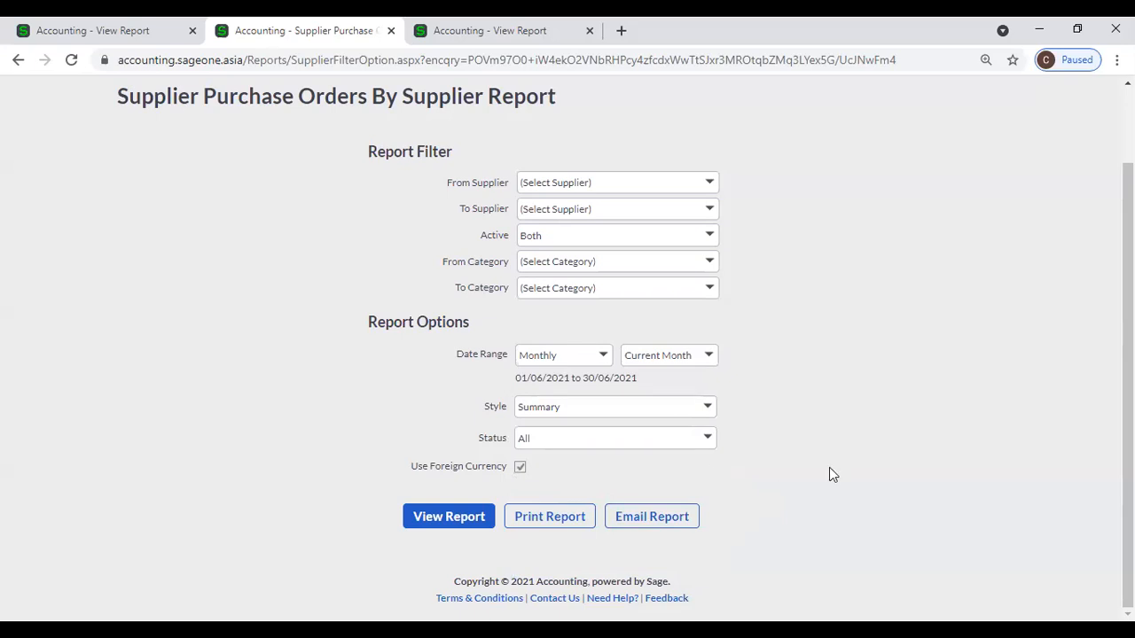
pyautogui.scroll(1, 304, 410)
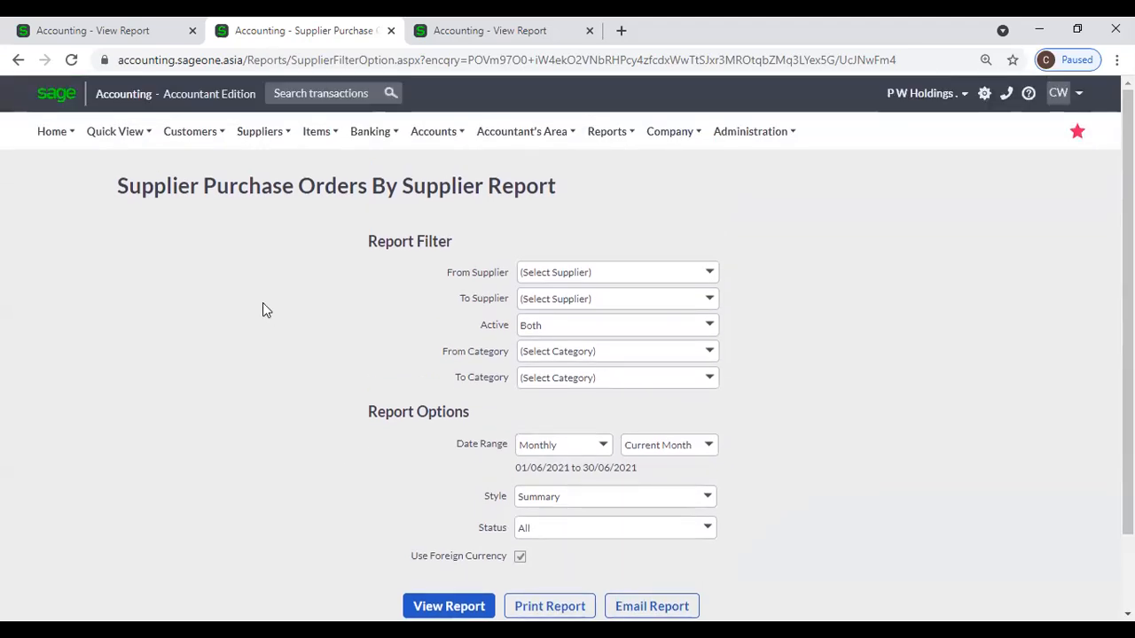
# Look through the Purchase Orders report and summary copy, ending on the By Supplier setup tab.
pyautogui.click(127, 37)
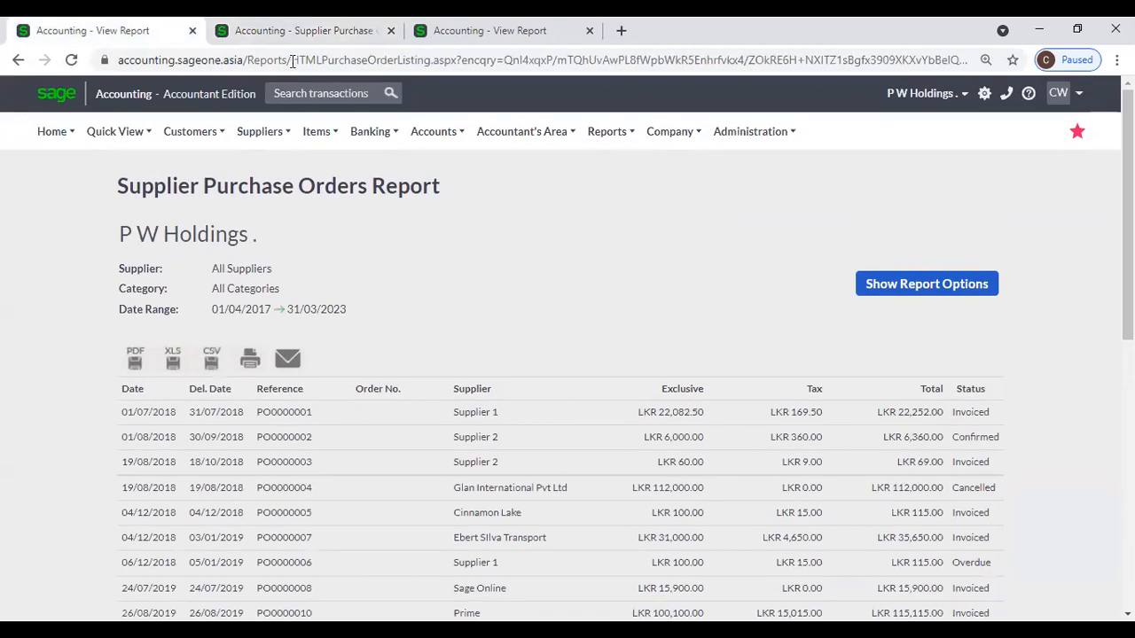
pyautogui.click(301, 31)
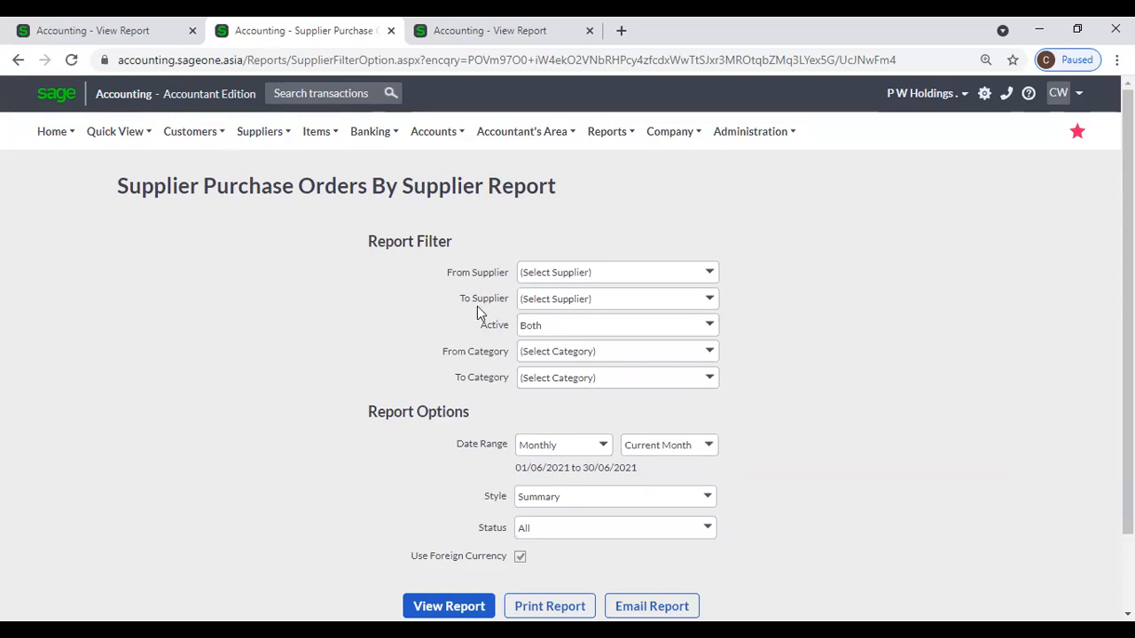
pyautogui.click(451, 33)
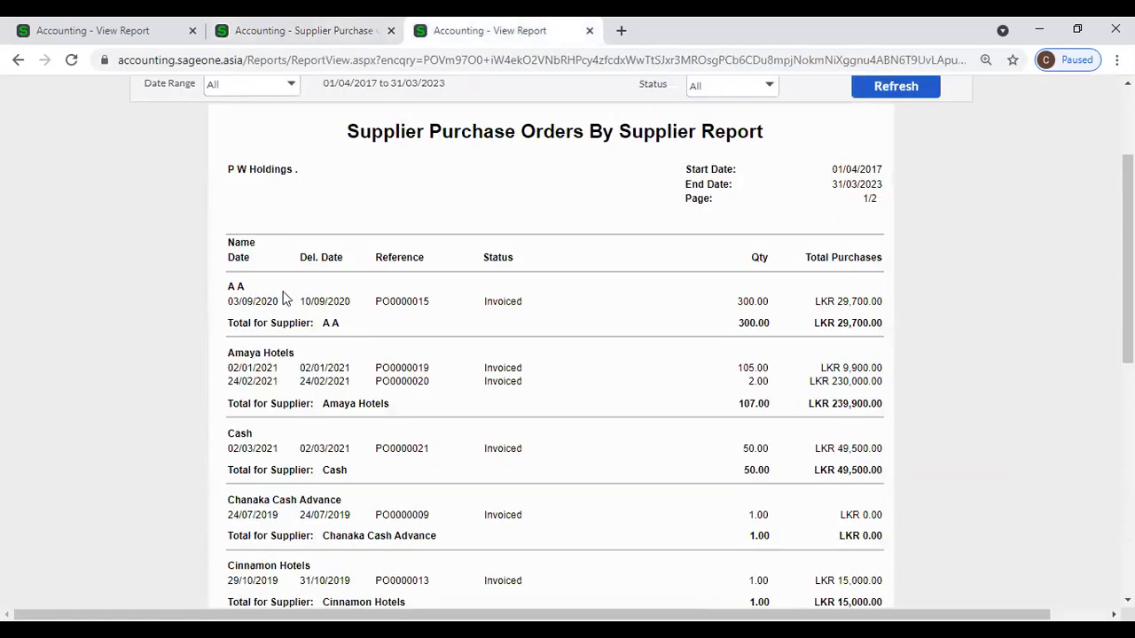
pyautogui.scroll(-1, 288, 350)
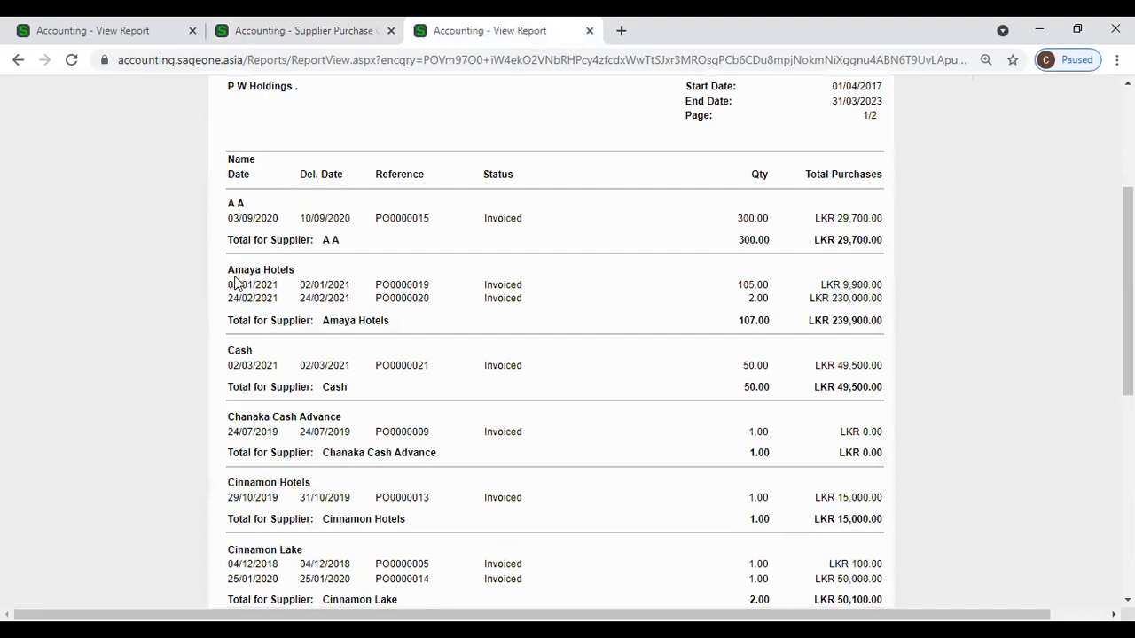
pyautogui.click(100, 29)
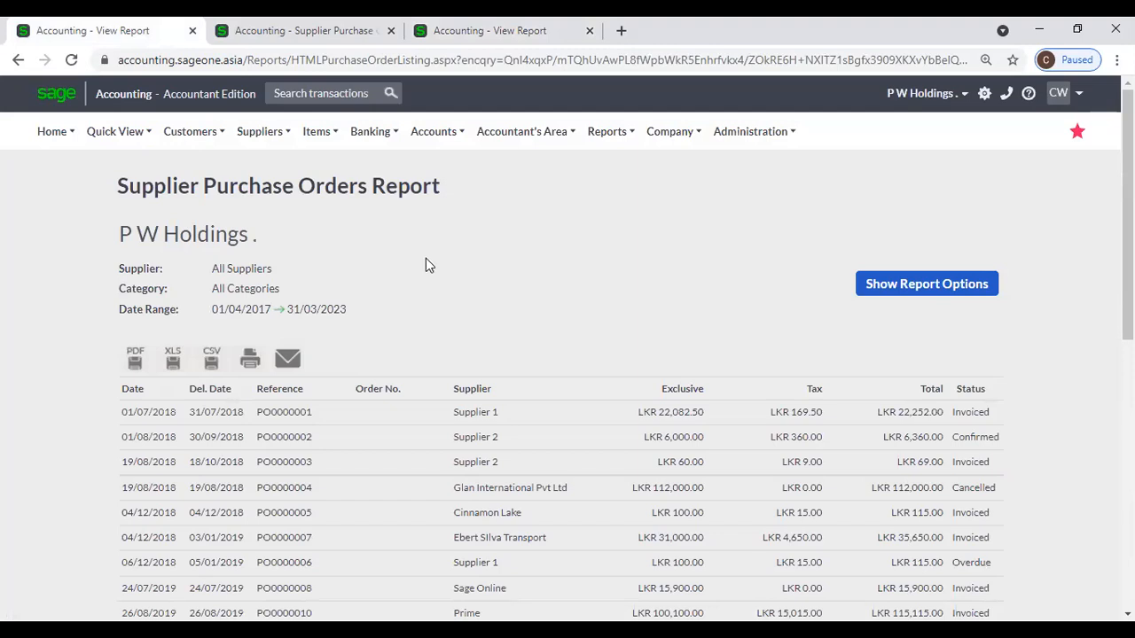
pyautogui.scroll(-2, 395, 277)
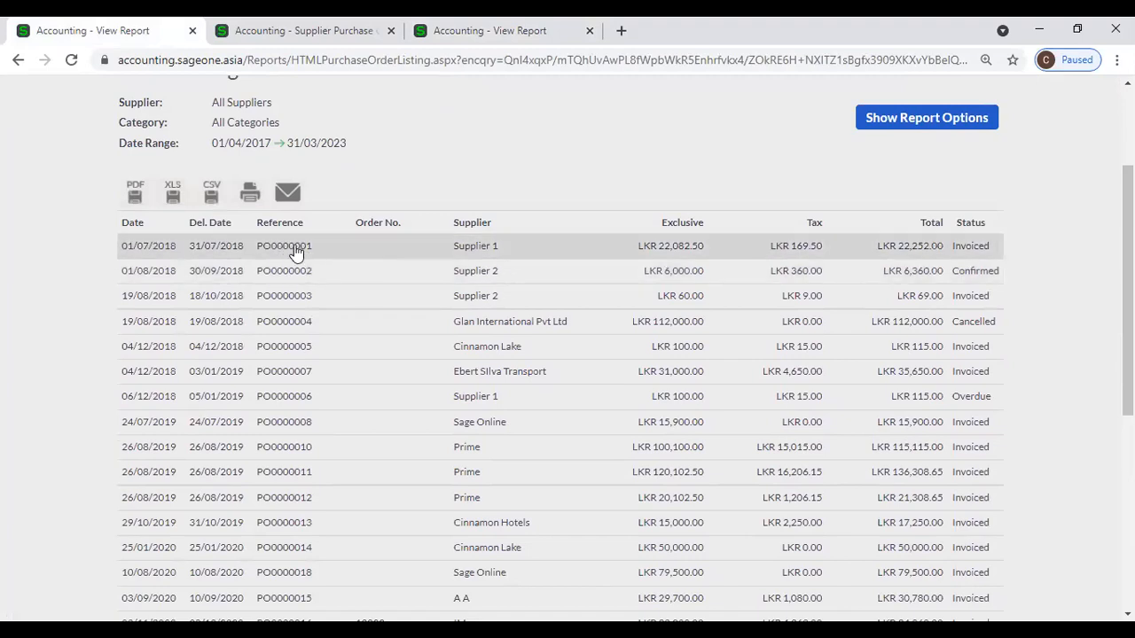
pyautogui.scroll(2, 300, 363)
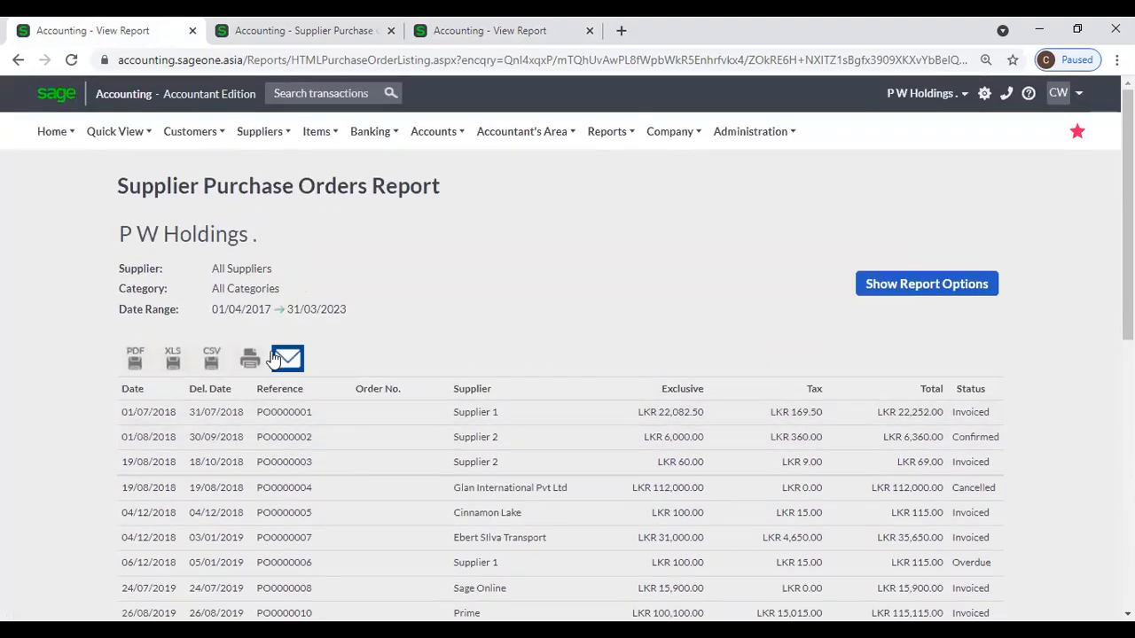
pyautogui.click(301, 31)
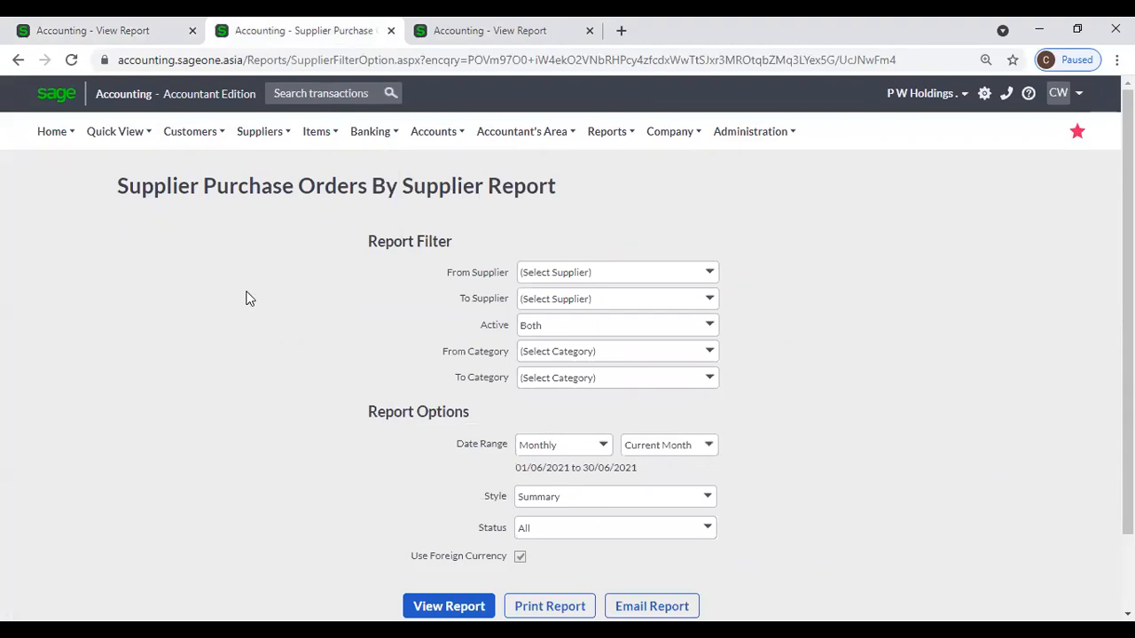
# Show the Suppliers > Reports submenu listing the supplier reports.
pyautogui.moveTo(264, 142)
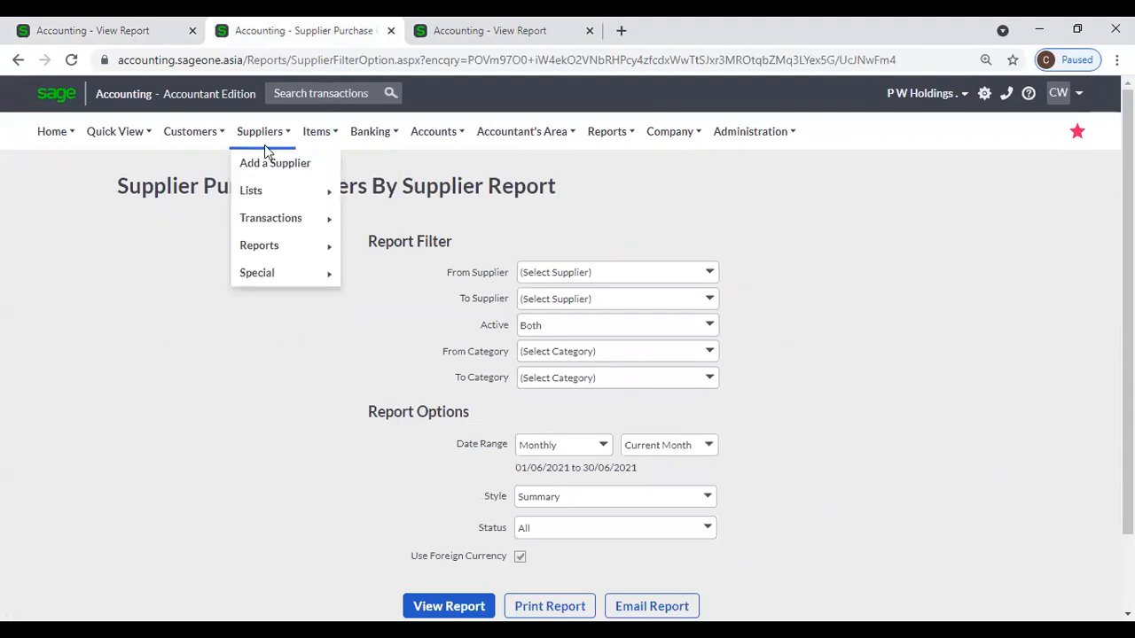
pyautogui.moveTo(281, 243)
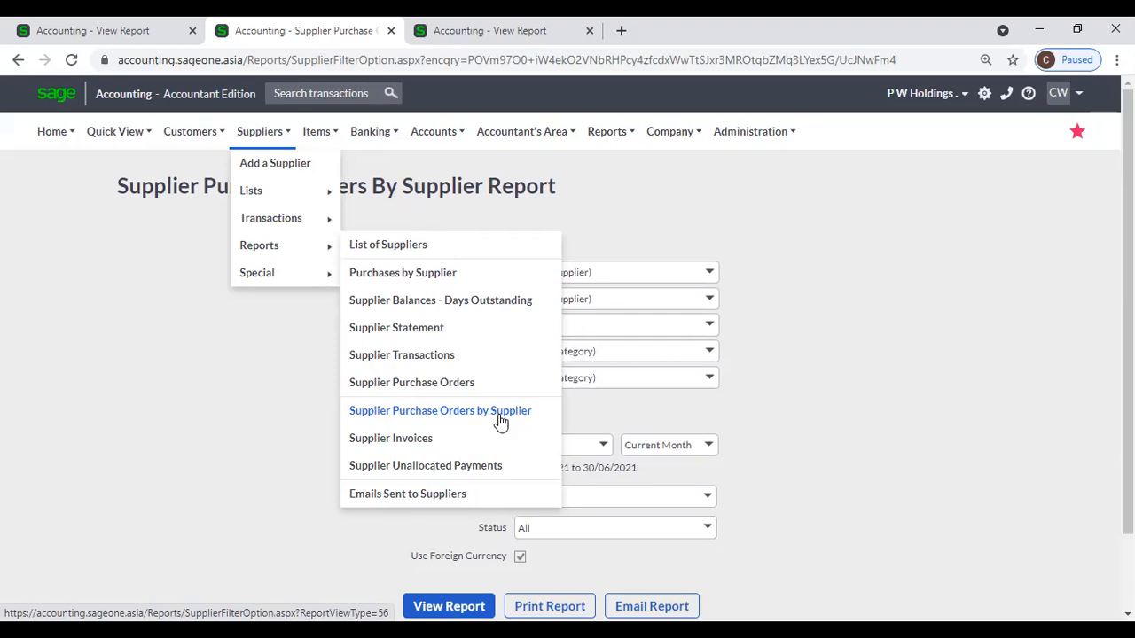
# Run the Supplier Invoices report for the Yearly period 01/04/2021–31/03/2022, closing the old report tab.
pyautogui.click(455, 444)
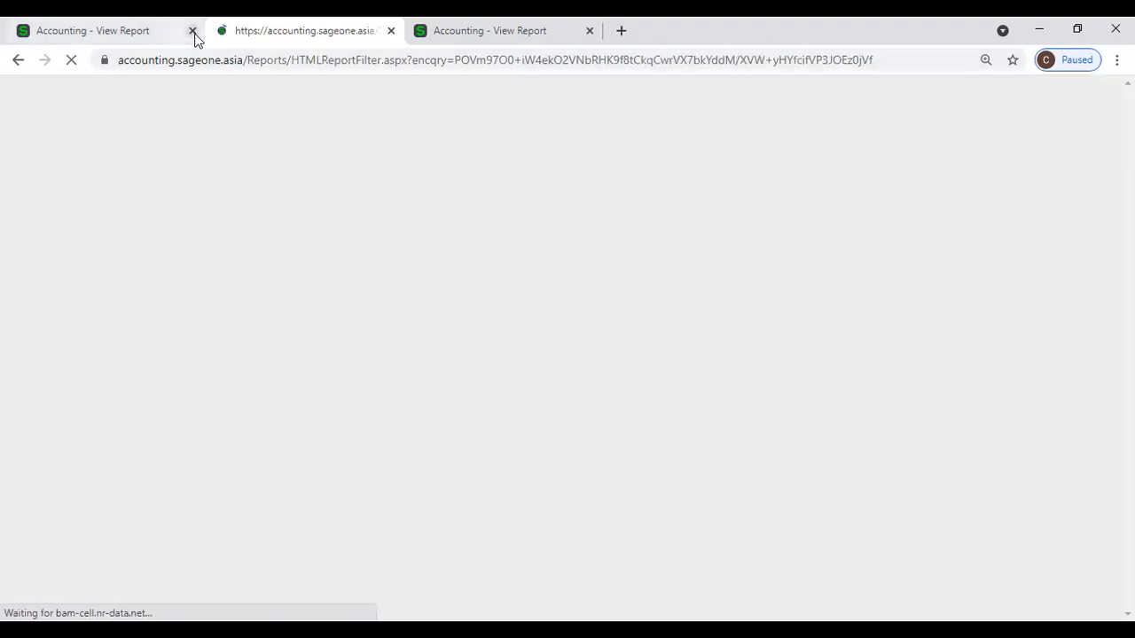
pyautogui.click(192, 30)
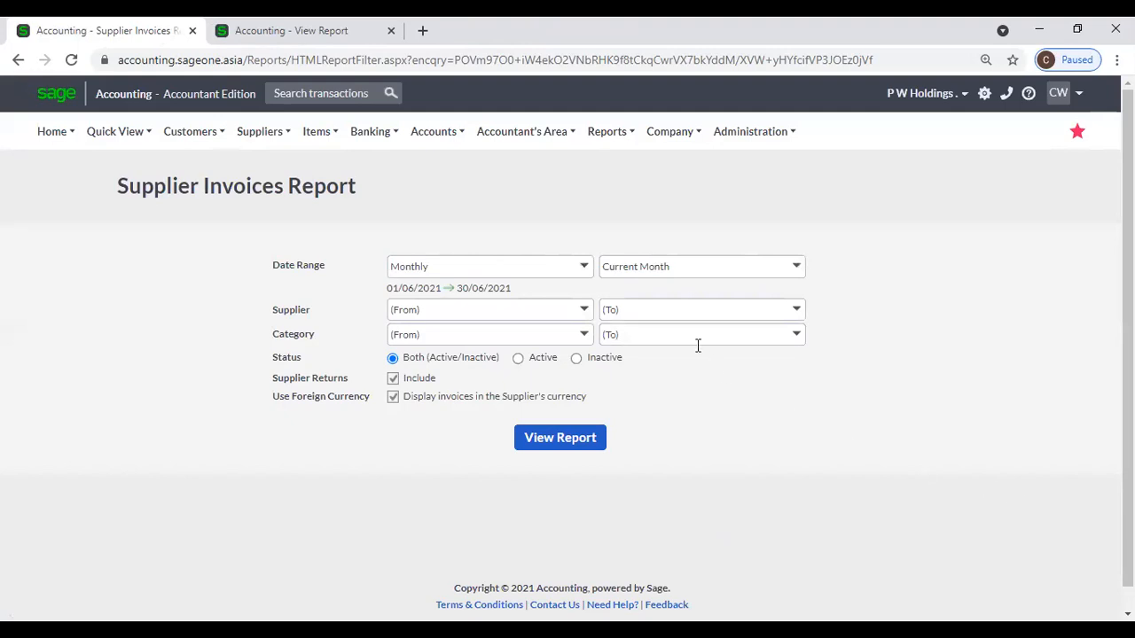
pyautogui.click(585, 270)
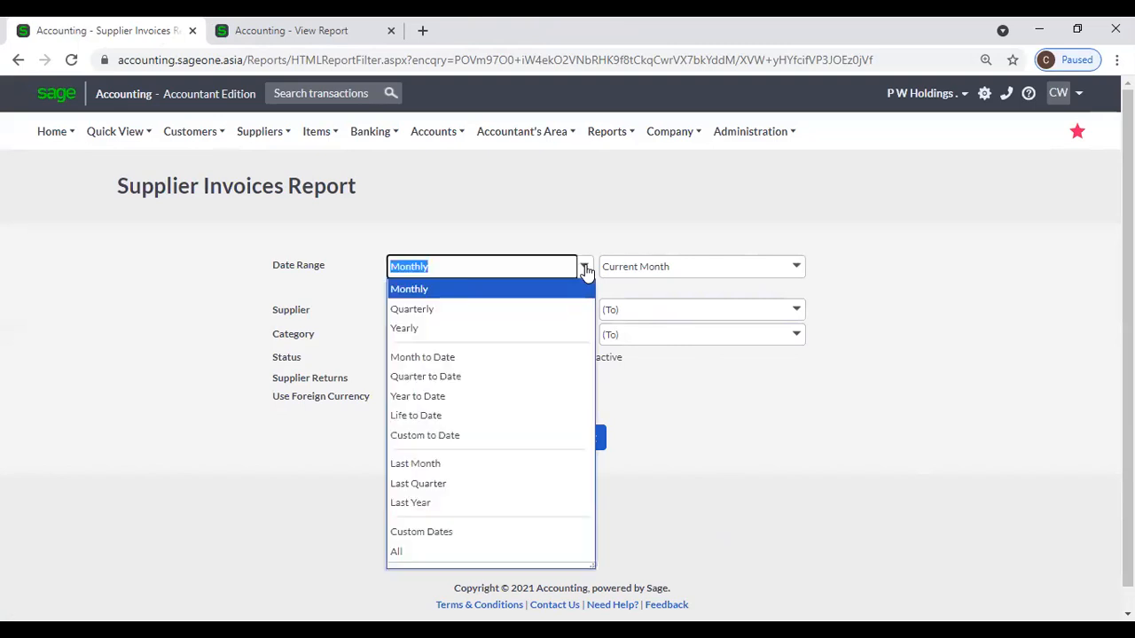
pyautogui.click(540, 327)
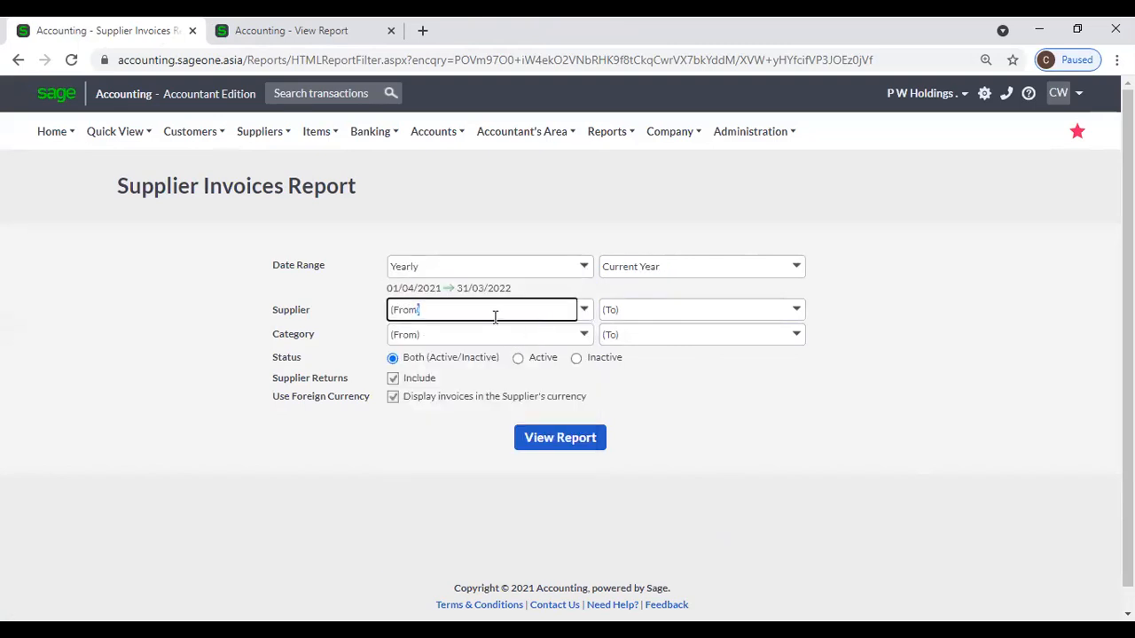
pyautogui.click(585, 337)
pyautogui.click(771, 416)
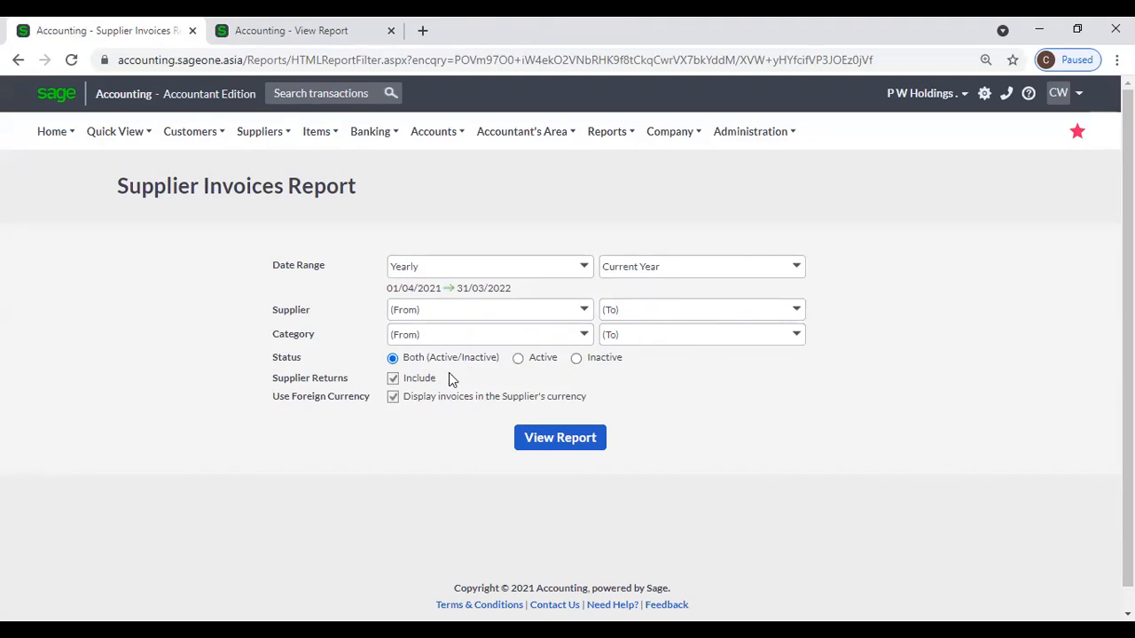
pyautogui.scroll(-1, 448, 379)
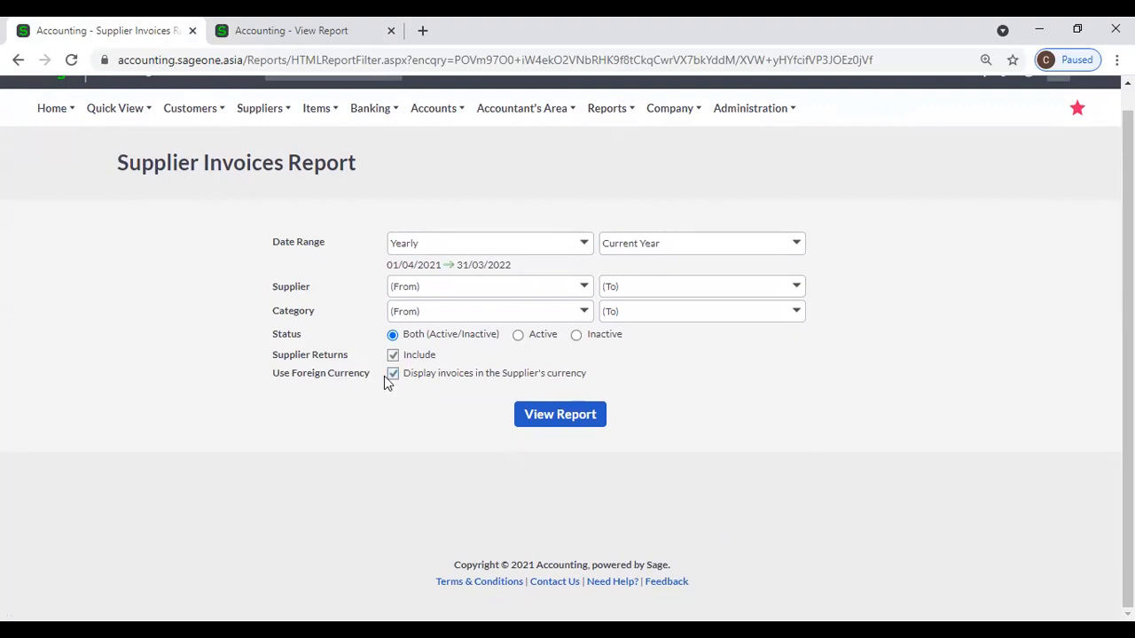
pyautogui.click(537, 426)
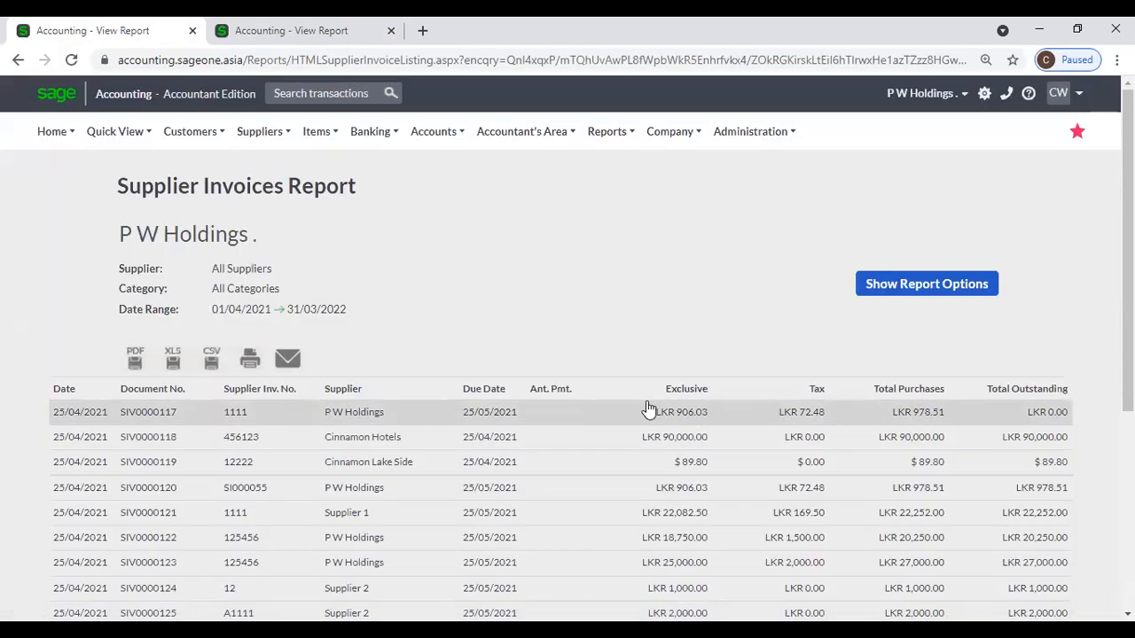
# Scroll through the Supplier Invoices report to review its invoices.
pyautogui.scroll(-1, 650, 407)
pyautogui.scroll(1, 650, 407)
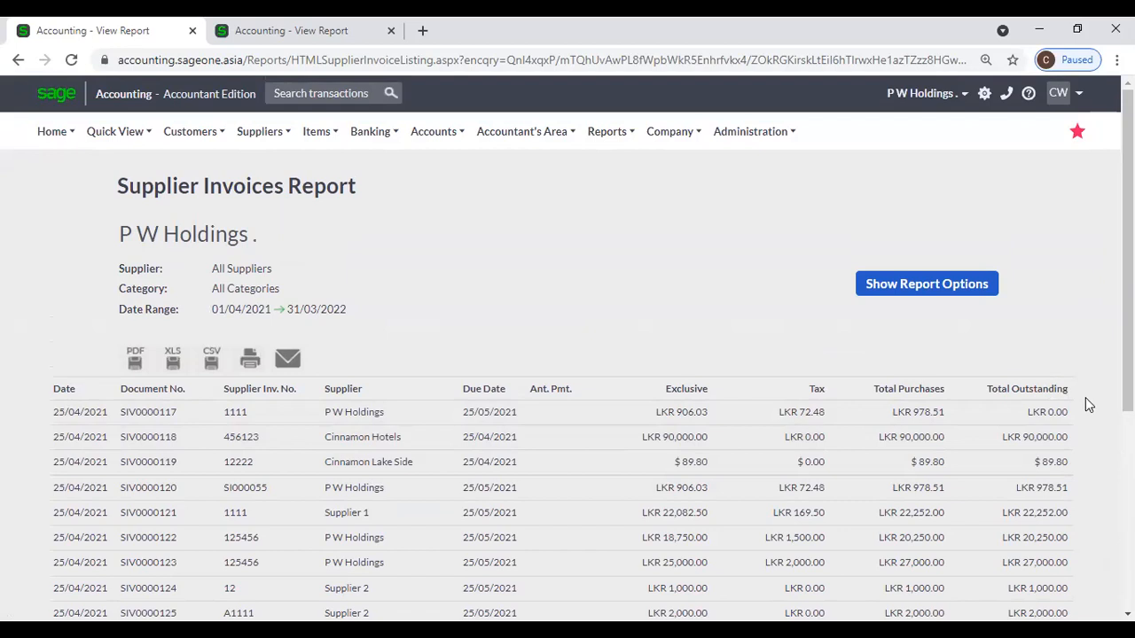
pyautogui.scroll(-2, 1067, 412)
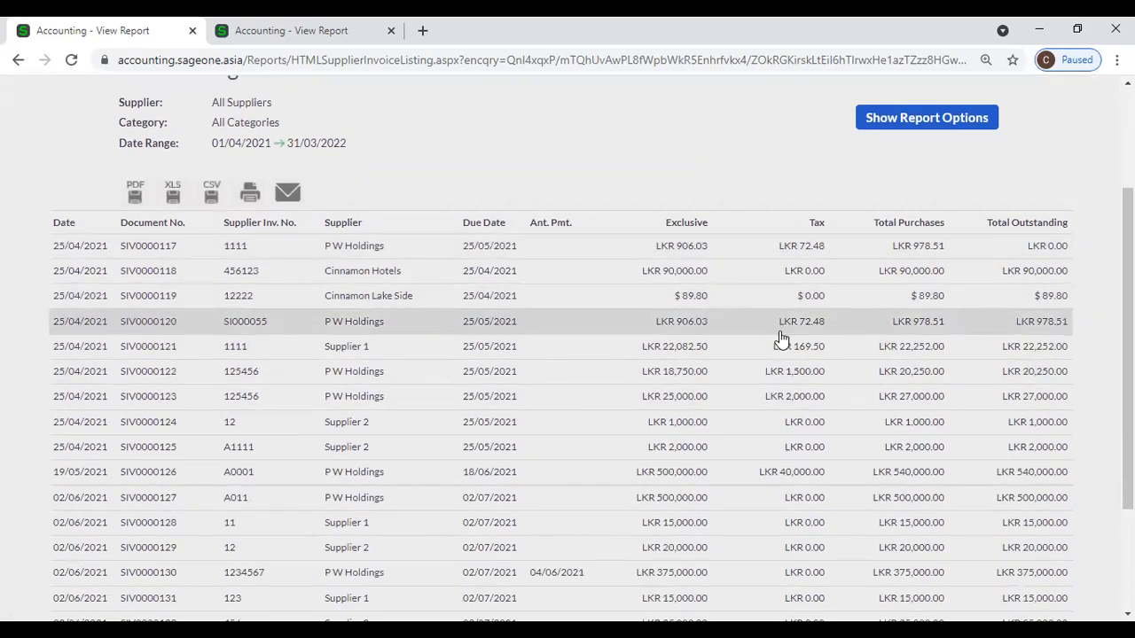
pyautogui.scroll(1, 830, 473)
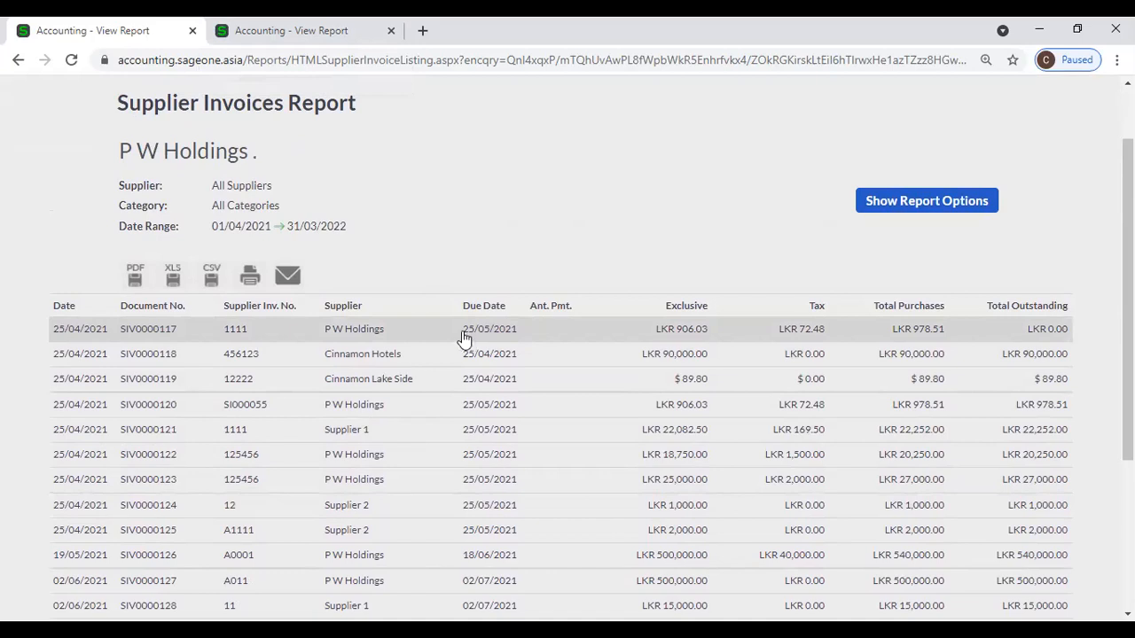
# In the second tab, start a blank new supplier from Suppliers > Add a Supplier.
pyautogui.click(289, 35)
pyautogui.scroll(3, 339, 150)
pyautogui.click(264, 133)
pyautogui.click(260, 169)
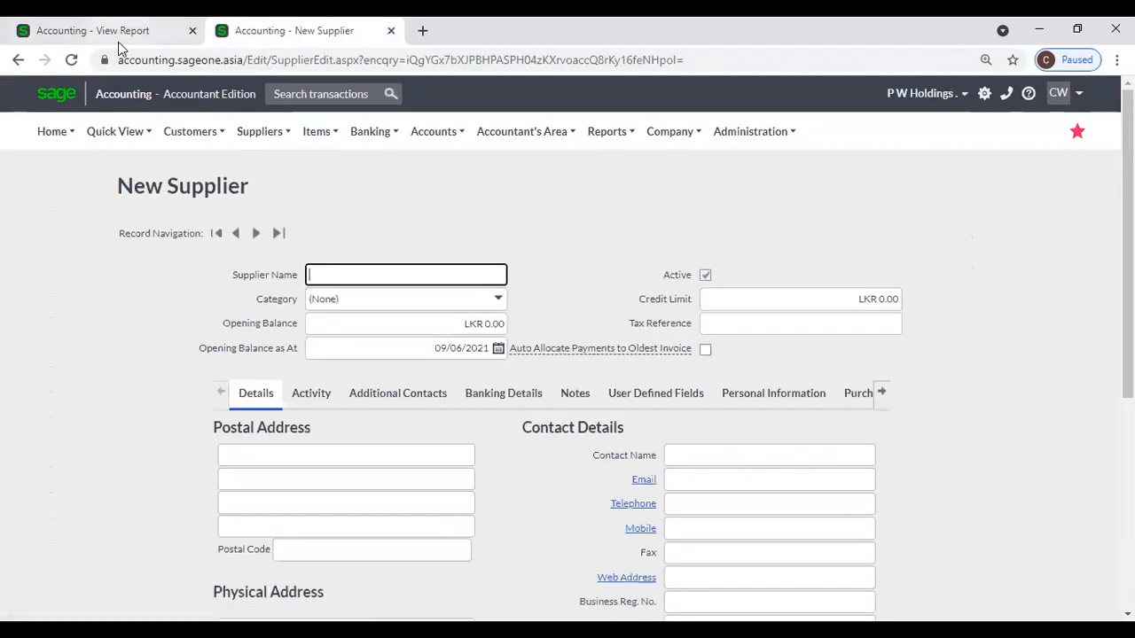
# Open P W Holdings' supplier record by filtering the supplier list on 'P'.
pyautogui.click(120, 35)
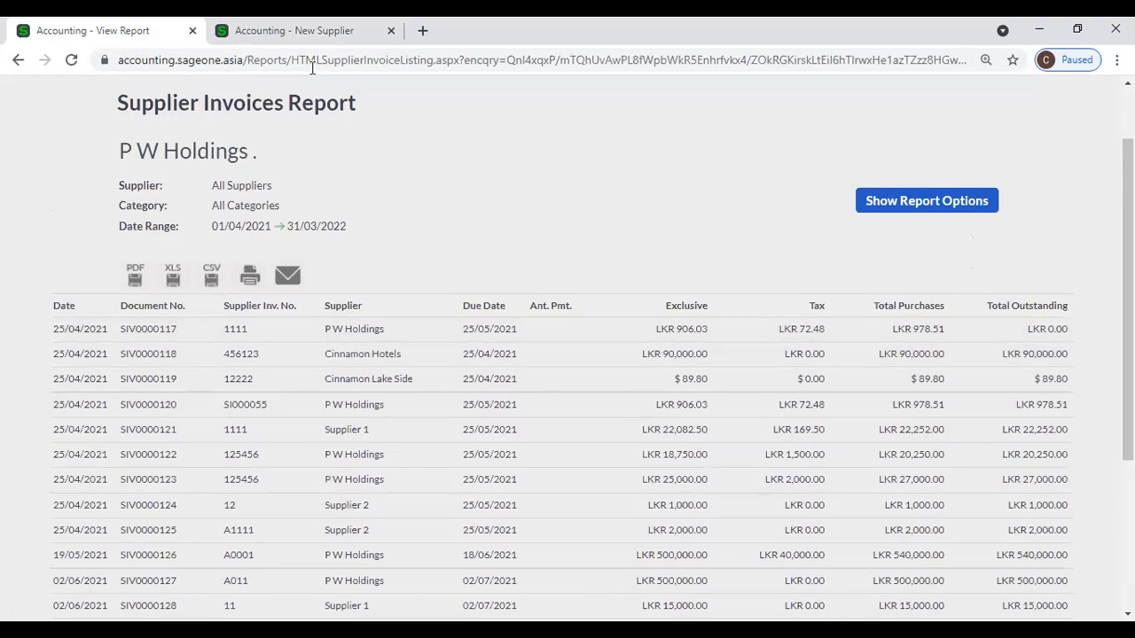
pyautogui.click(301, 34)
pyautogui.moveTo(260, 131)
pyautogui.moveTo(248, 190)
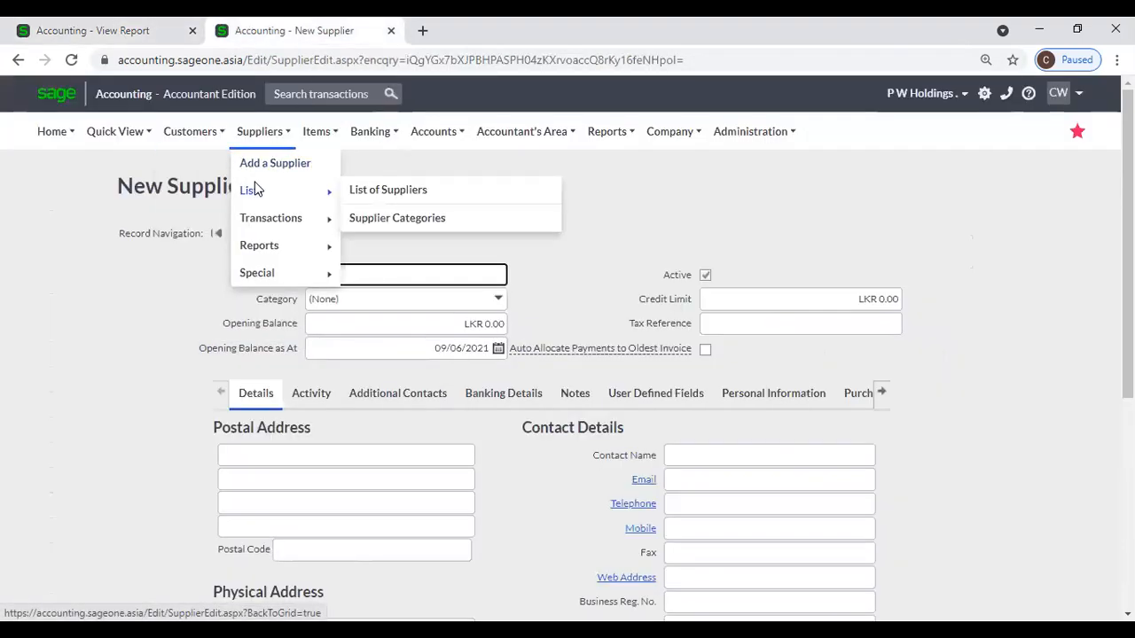
pyautogui.click(407, 190)
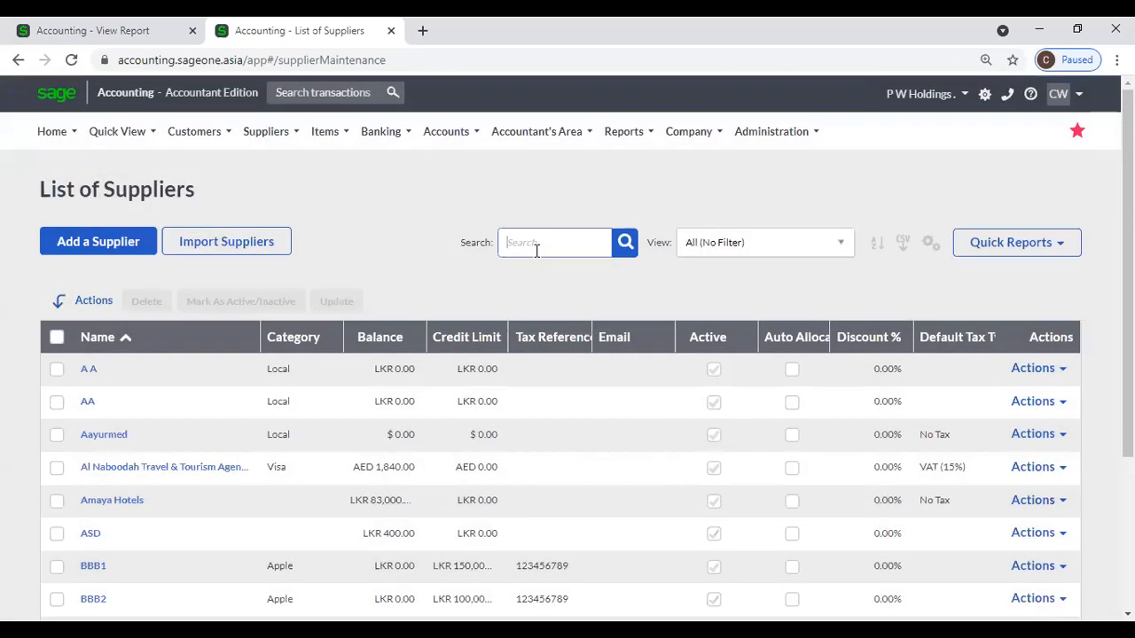
pyautogui.write('P W')
pyautogui.press('Return')
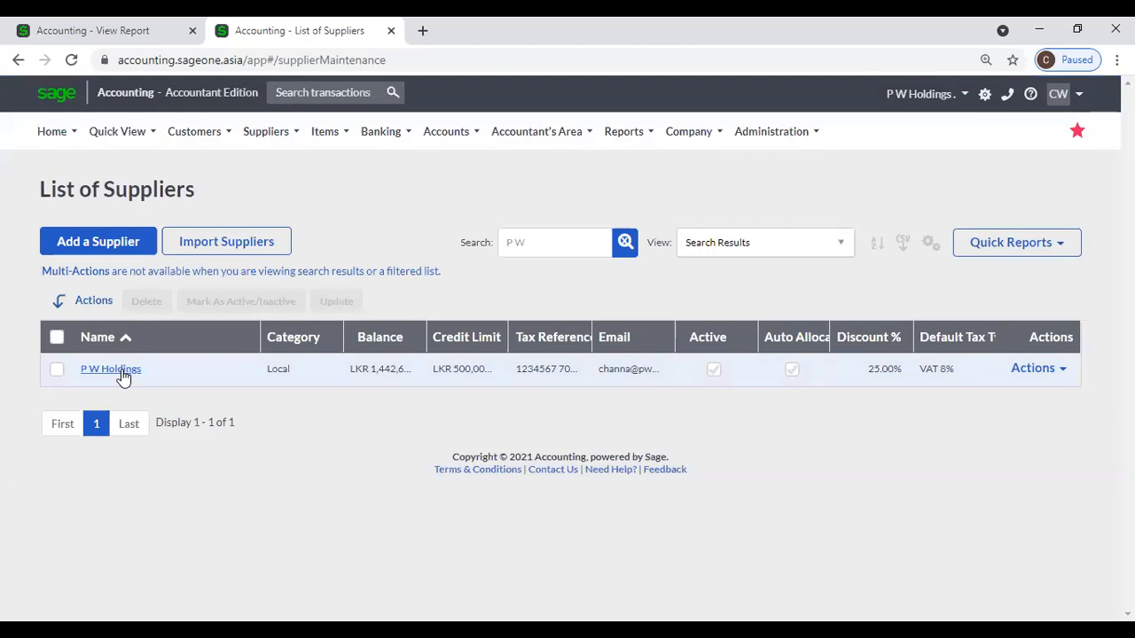
pyautogui.click(122, 370)
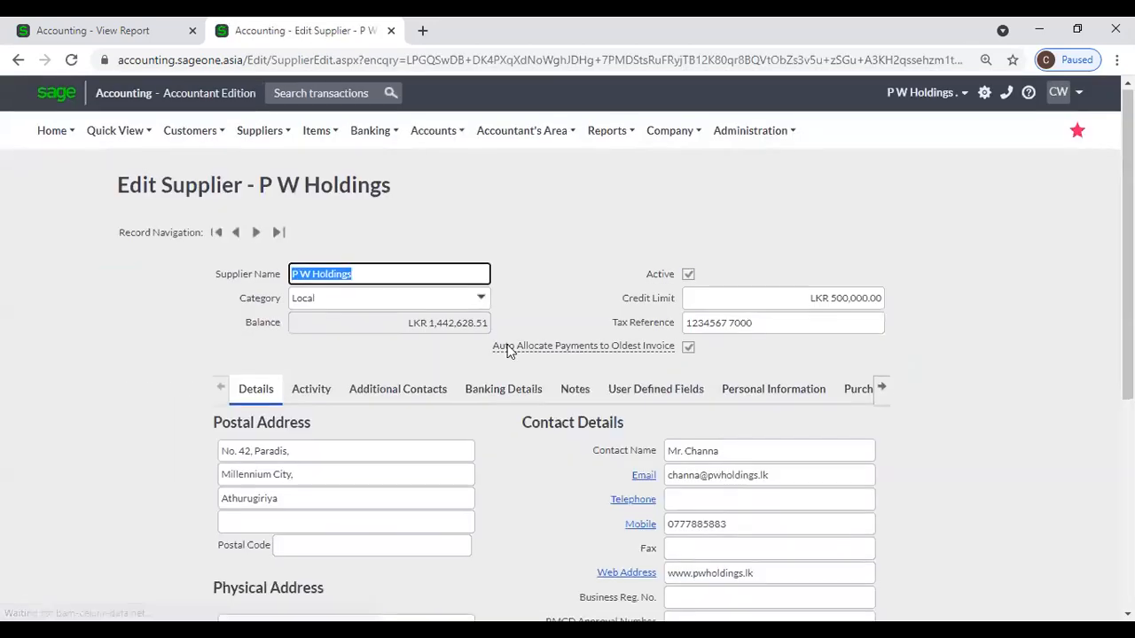
# Check the Supplier Invoices report, where P W Holdings' first invoice shows LKR 0.00 outstanding.
pyautogui.scroll(-4, 521, 366)
pyautogui.click(131, 32)
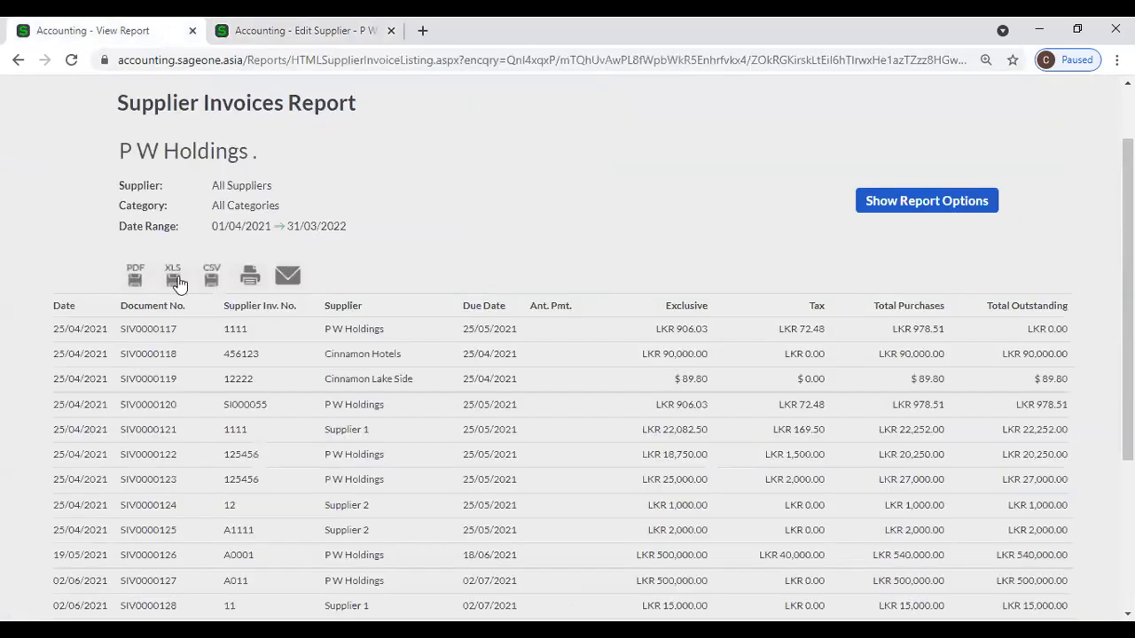
pyautogui.scroll(2, 69, 373)
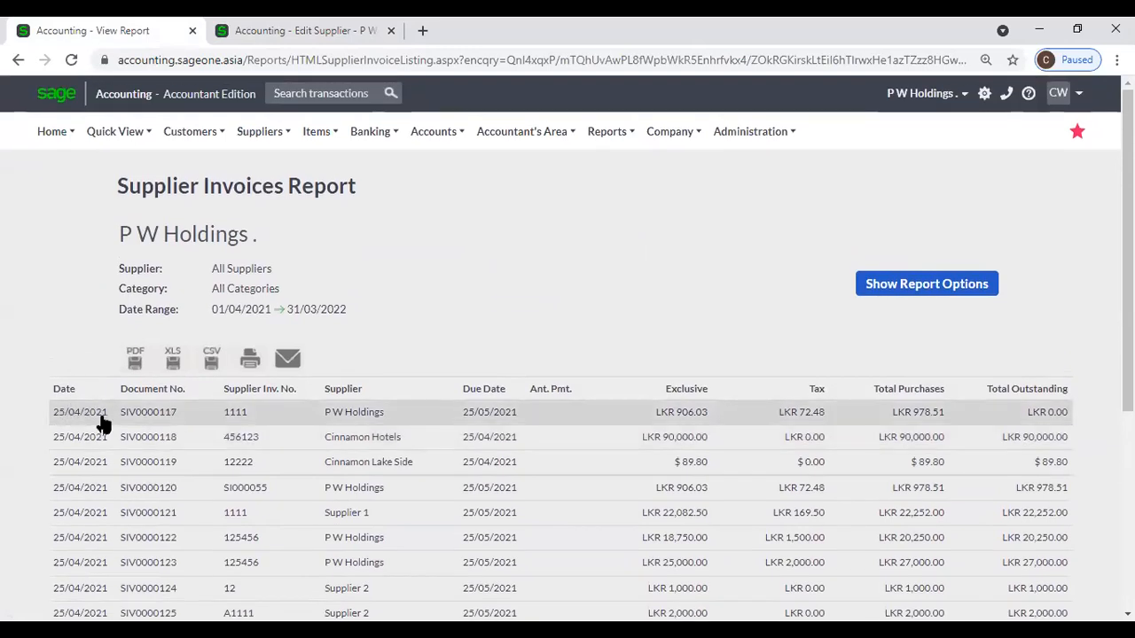
pyautogui.click(286, 33)
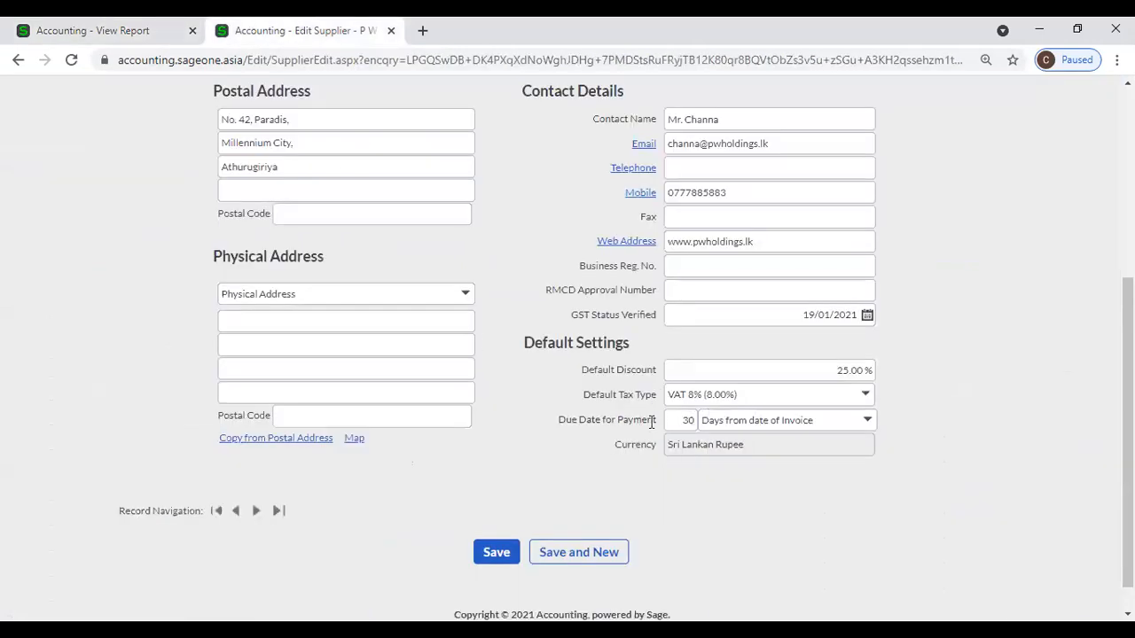
pyautogui.scroll(3, 602, 427)
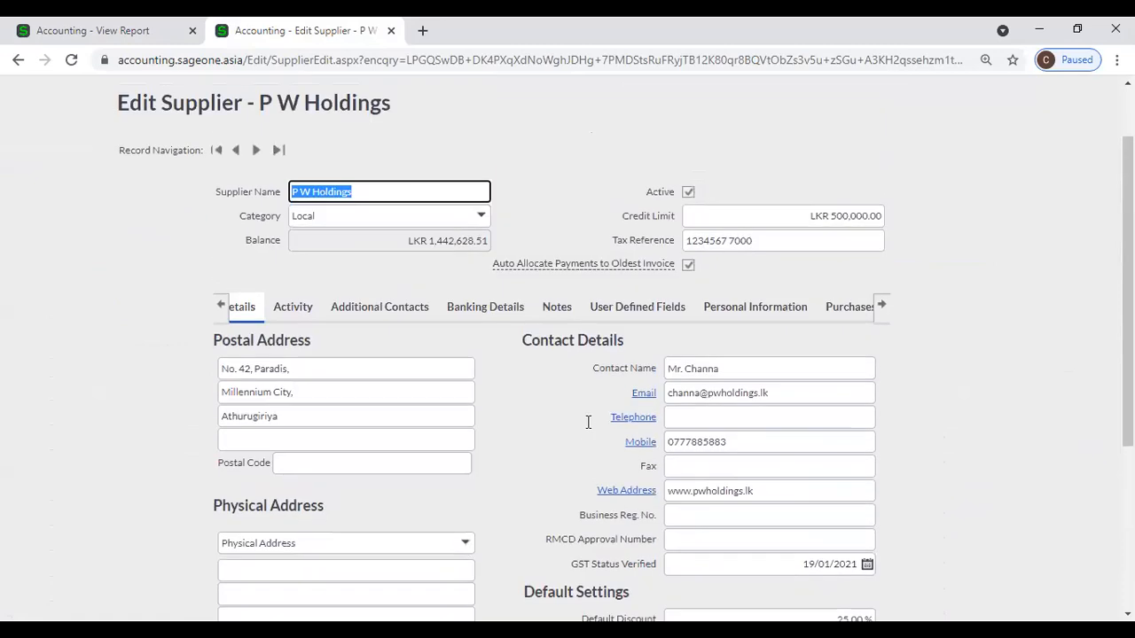
pyautogui.click(124, 30)
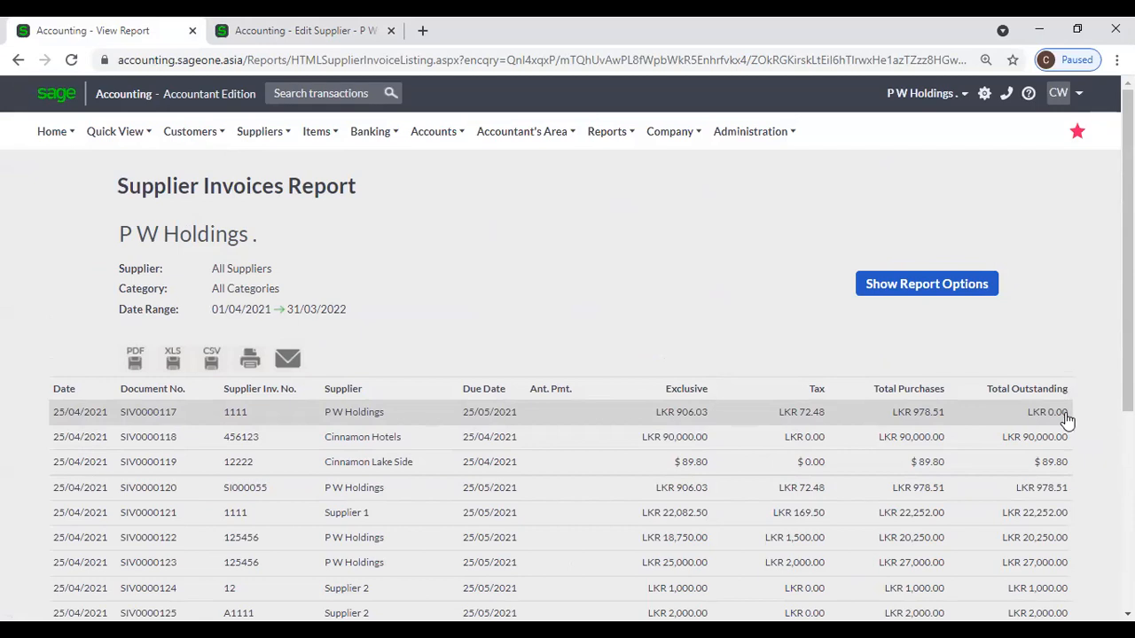
pyautogui.scroll(-1, 1068, 420)
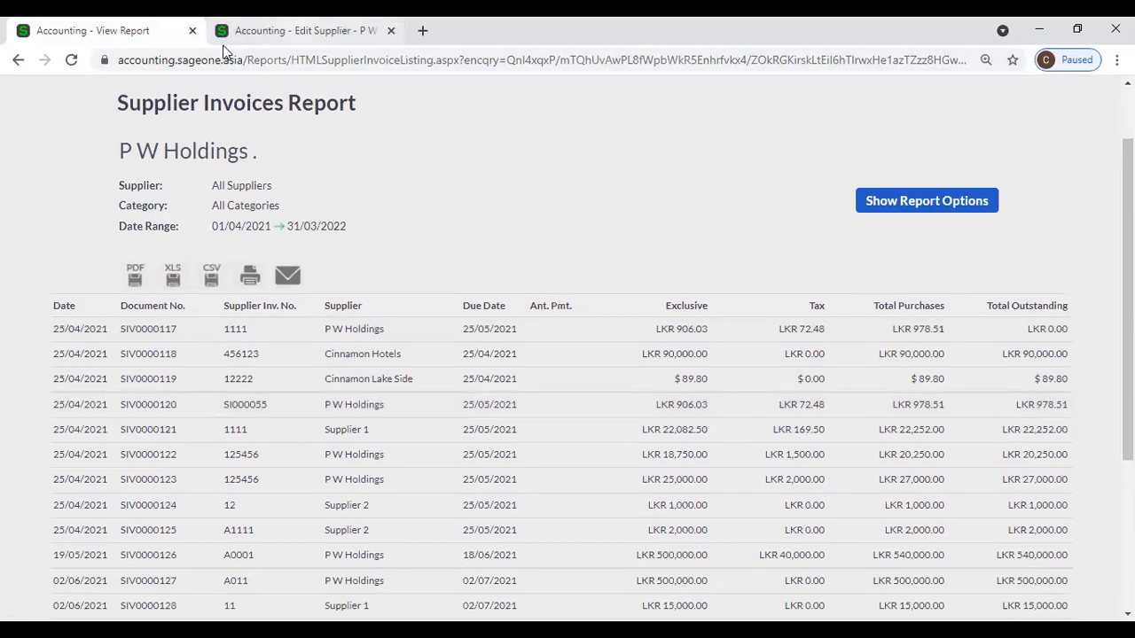
# Return to the P W Holdings record and bring up the Suppliers > Transactions menu.
pyautogui.click(266, 30)
pyautogui.scroll(1, 226, 140)
pyautogui.moveTo(226, 140)
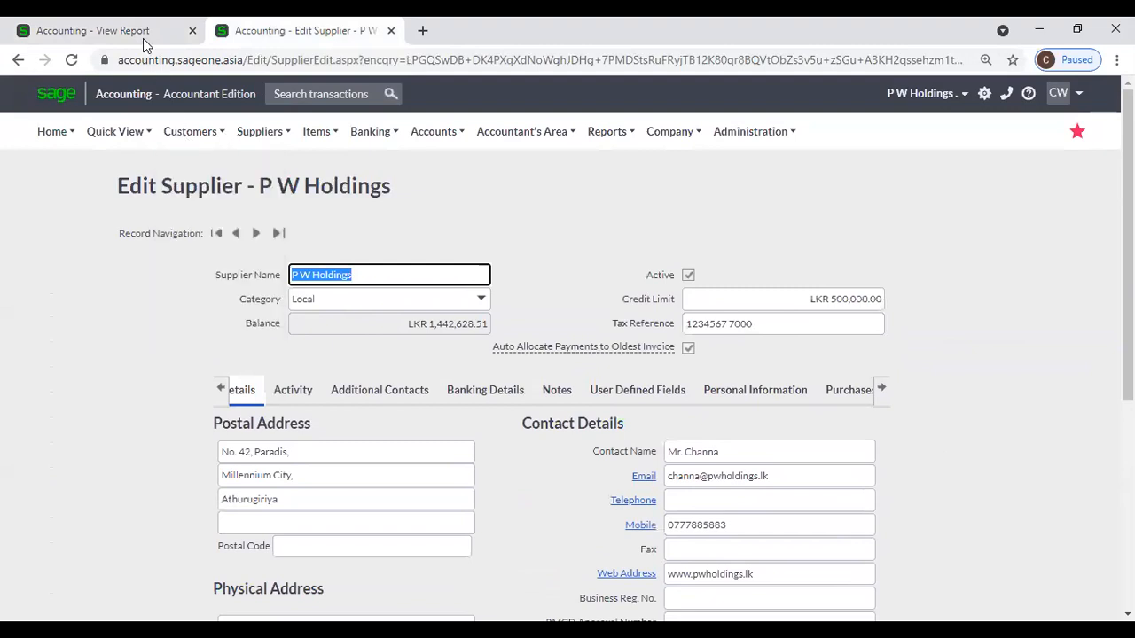
pyautogui.click(142, 36)
pyautogui.click(266, 32)
pyautogui.moveTo(259, 133)
pyautogui.moveTo(271, 219)
pyautogui.click(433, 253)
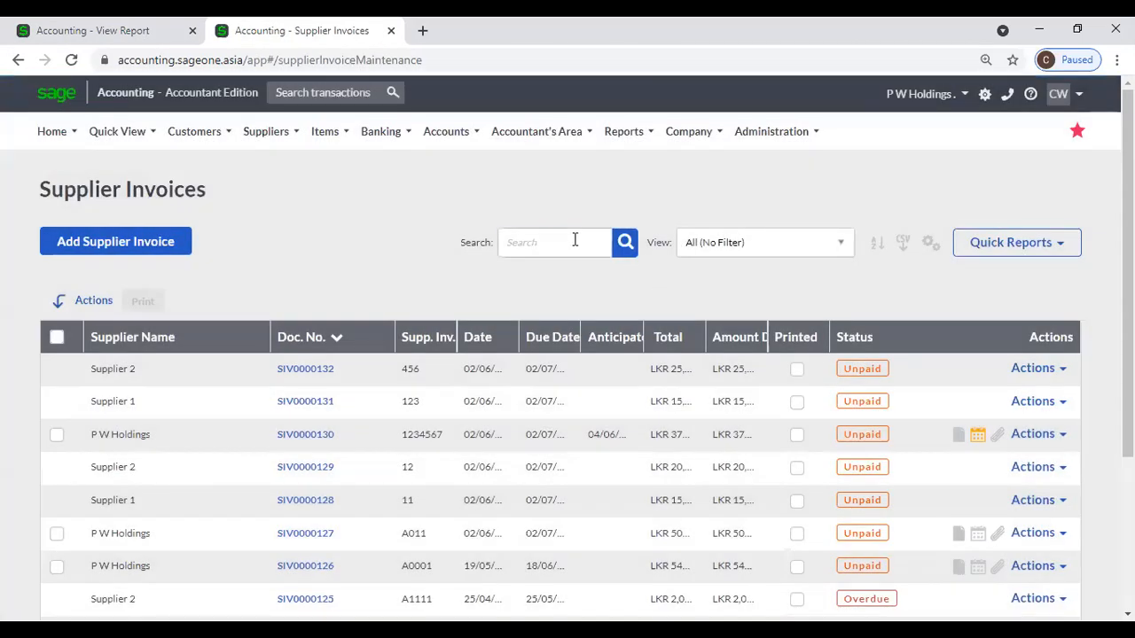
pyautogui.click(575, 239)
pyautogui.write('117')
pyautogui.press('Return')
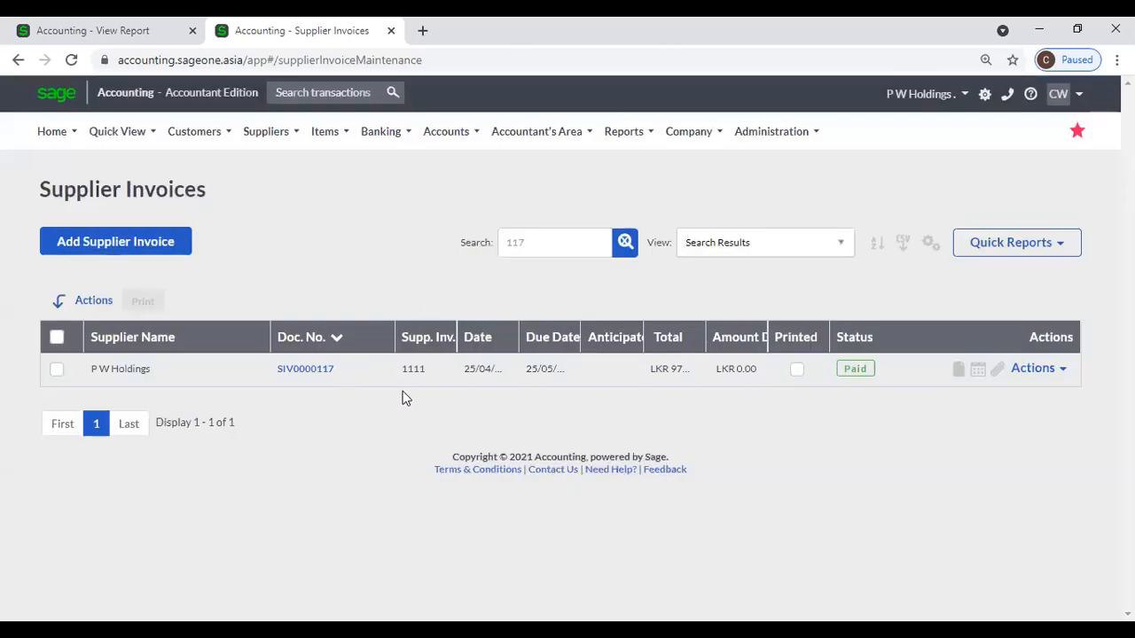
pyautogui.click(132, 32)
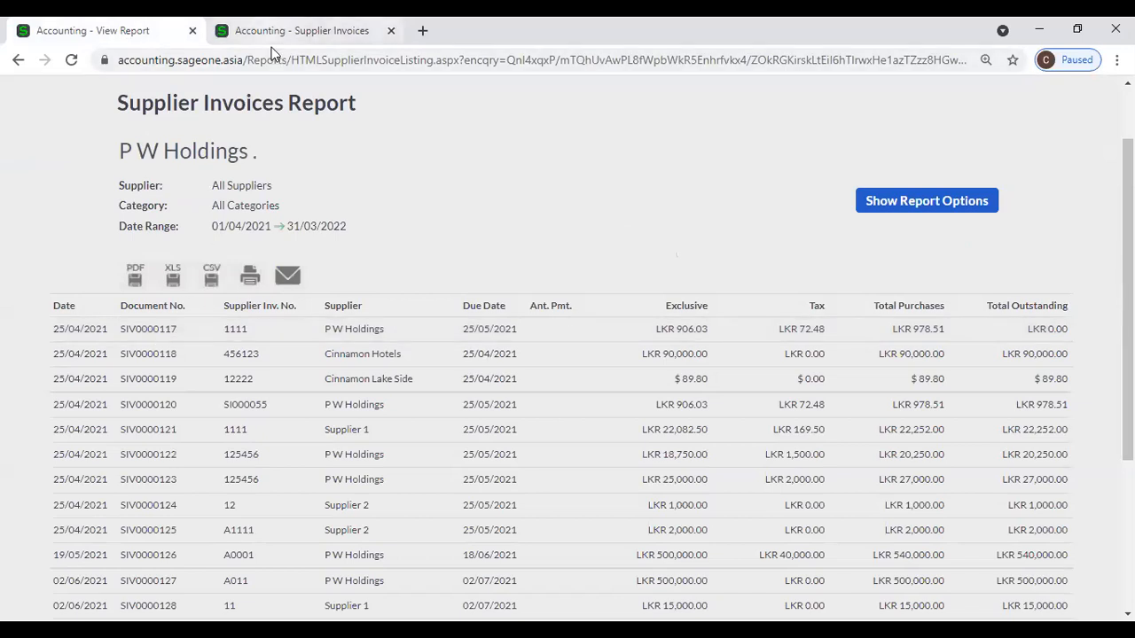
pyautogui.click(292, 30)
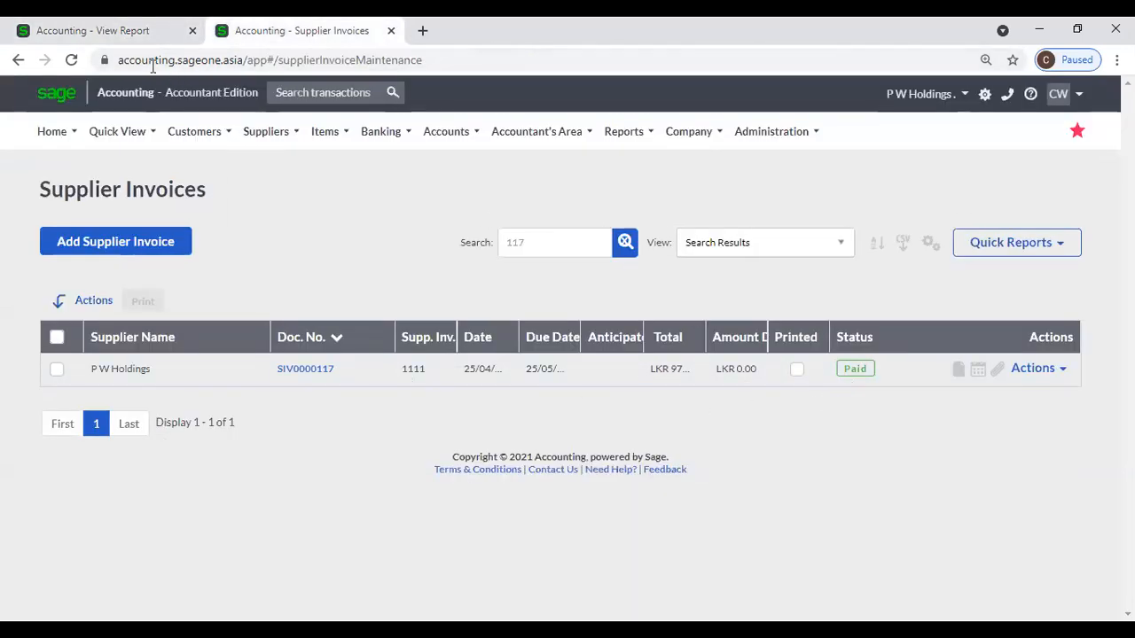
pyautogui.click(127, 33)
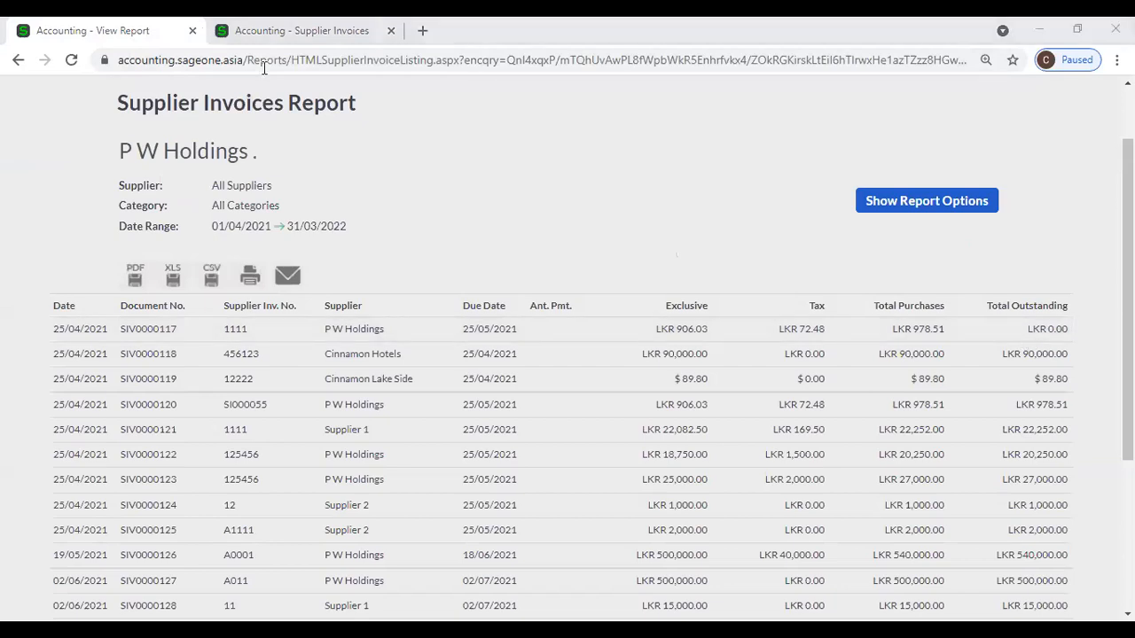
pyautogui.click(298, 39)
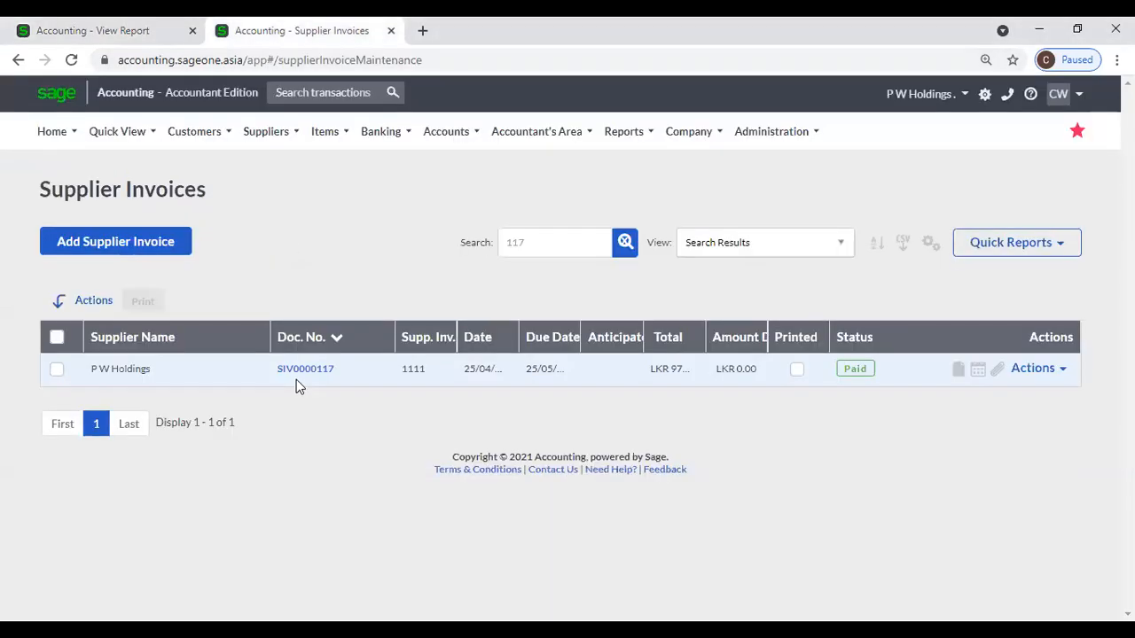
pyautogui.click(297, 369)
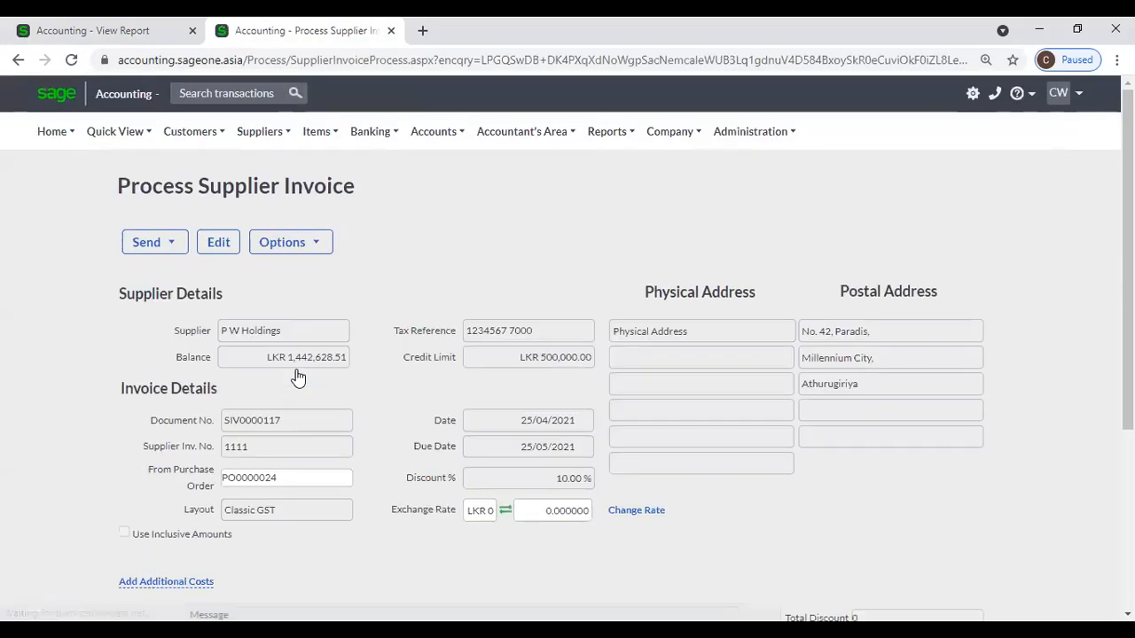
pyautogui.click(280, 249)
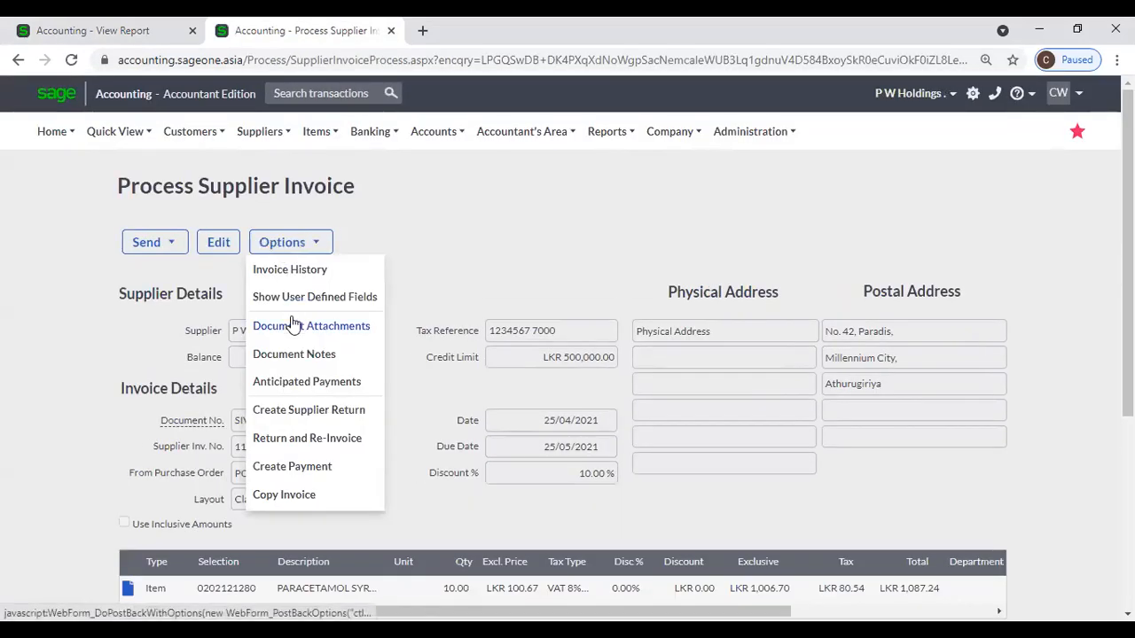
pyautogui.click(77, 28)
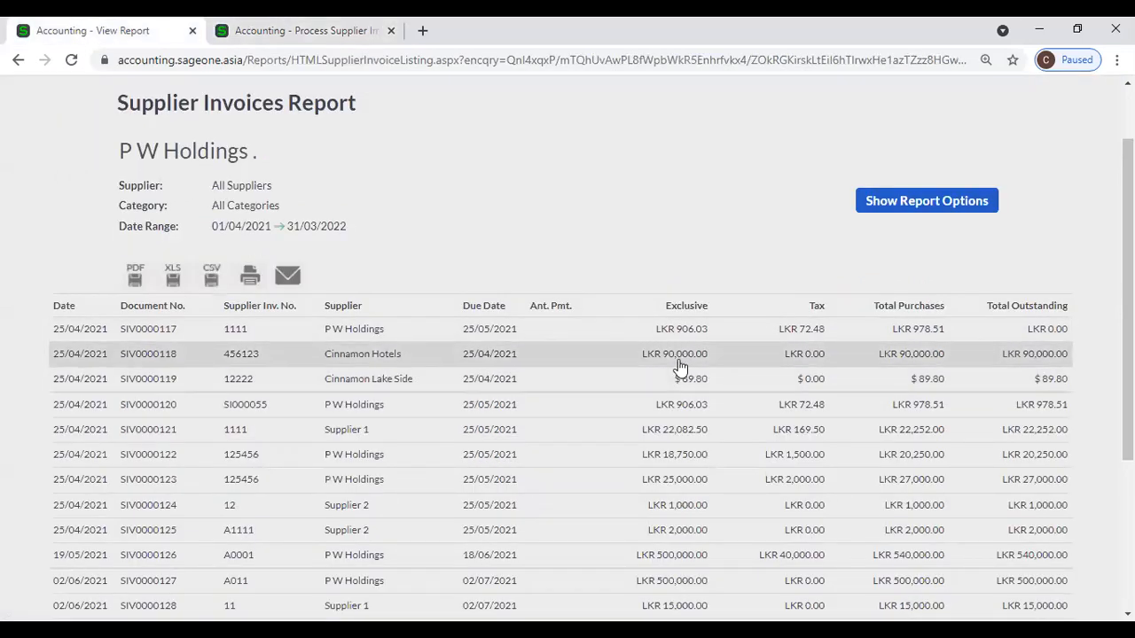
pyautogui.click(253, 30)
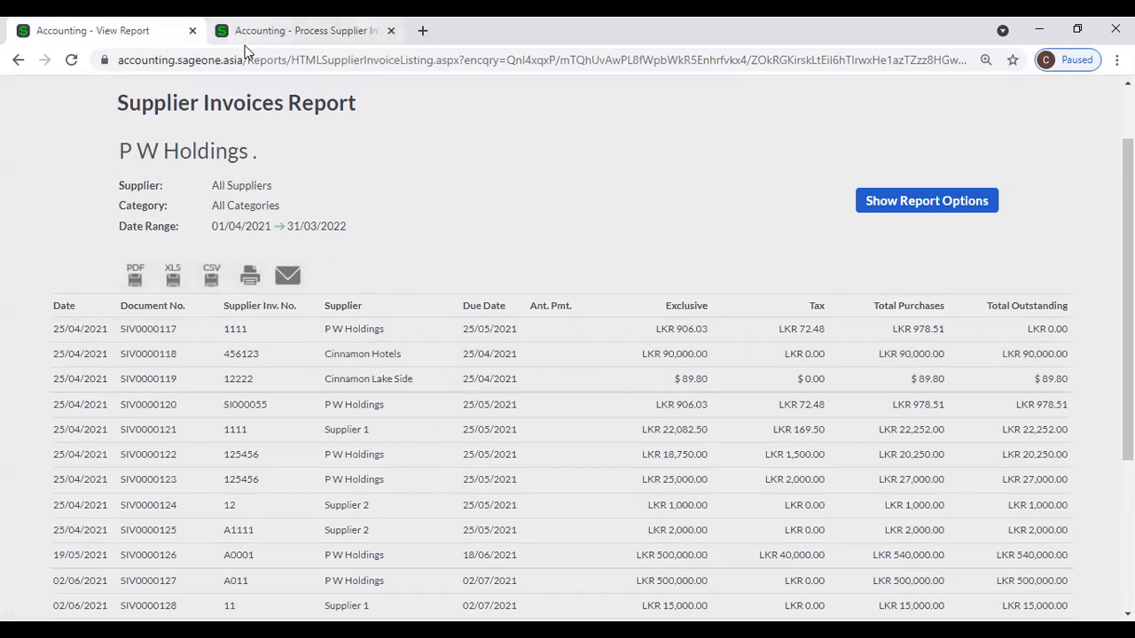
pyautogui.click(18, 60)
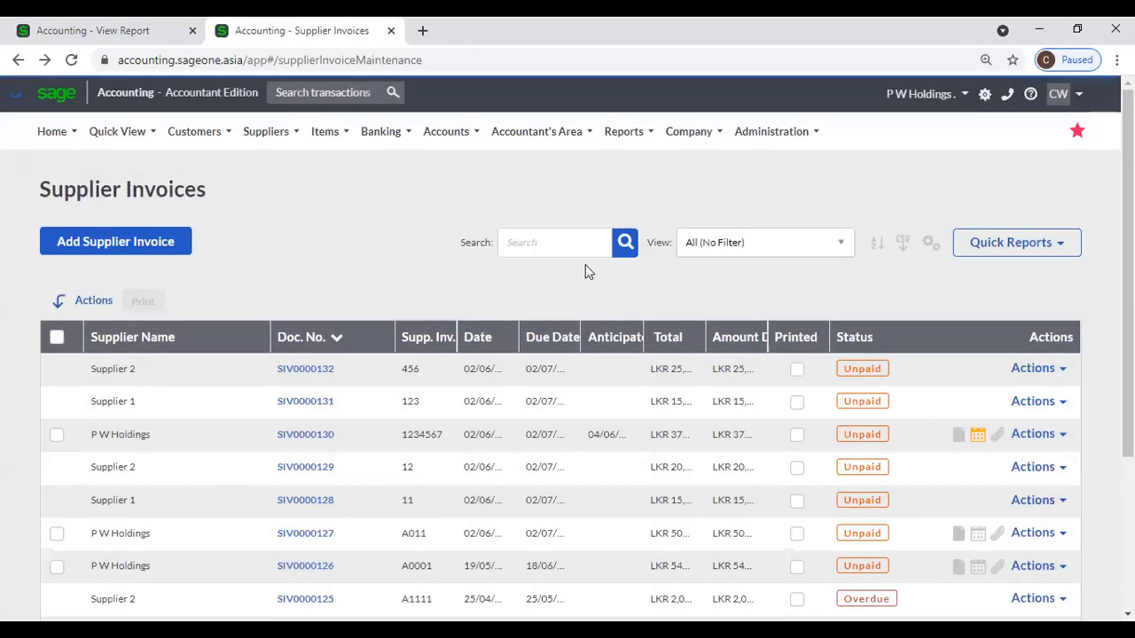
# Search for 118 and open Cinnamon Hotels invoice SIV0000118.
pyautogui.click(578, 243)
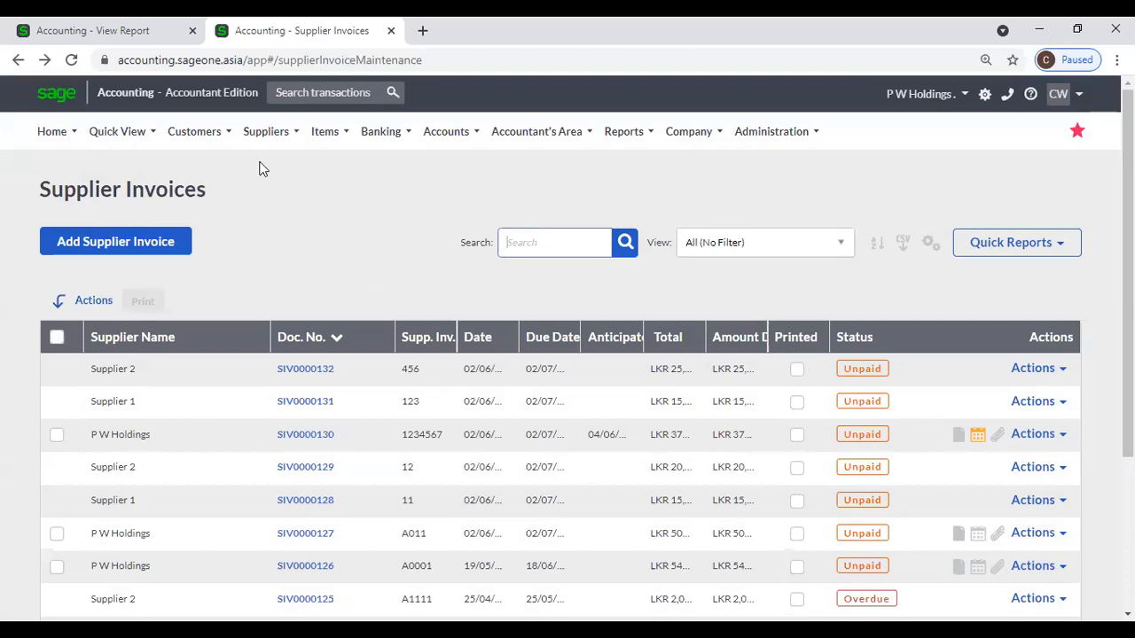
pyautogui.write('118')
pyautogui.press('Return')
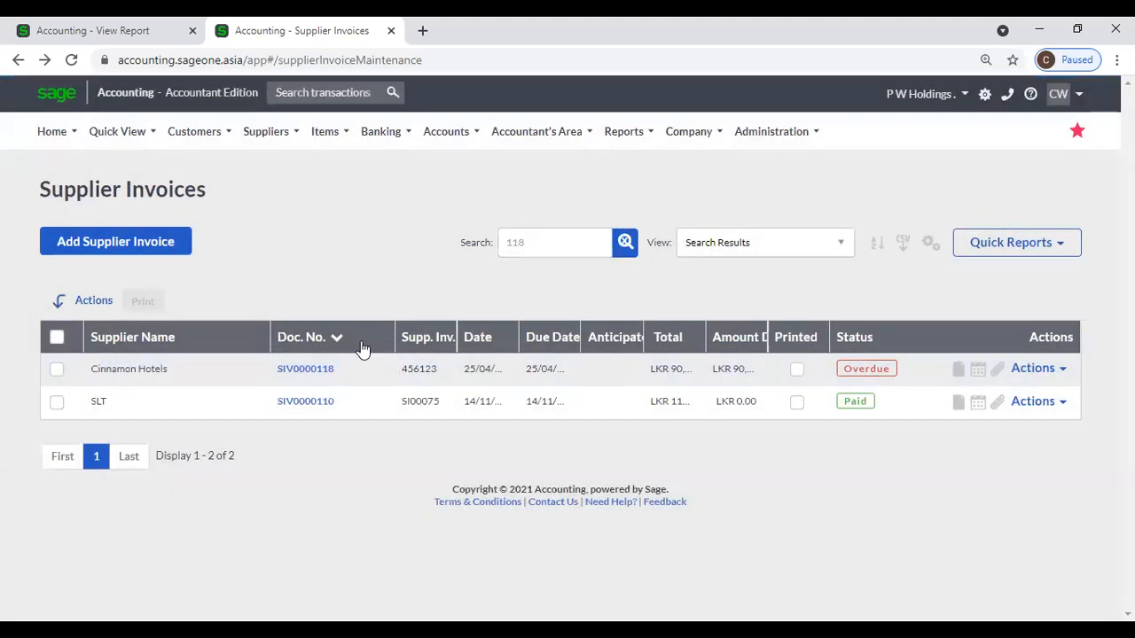
pyautogui.click(321, 377)
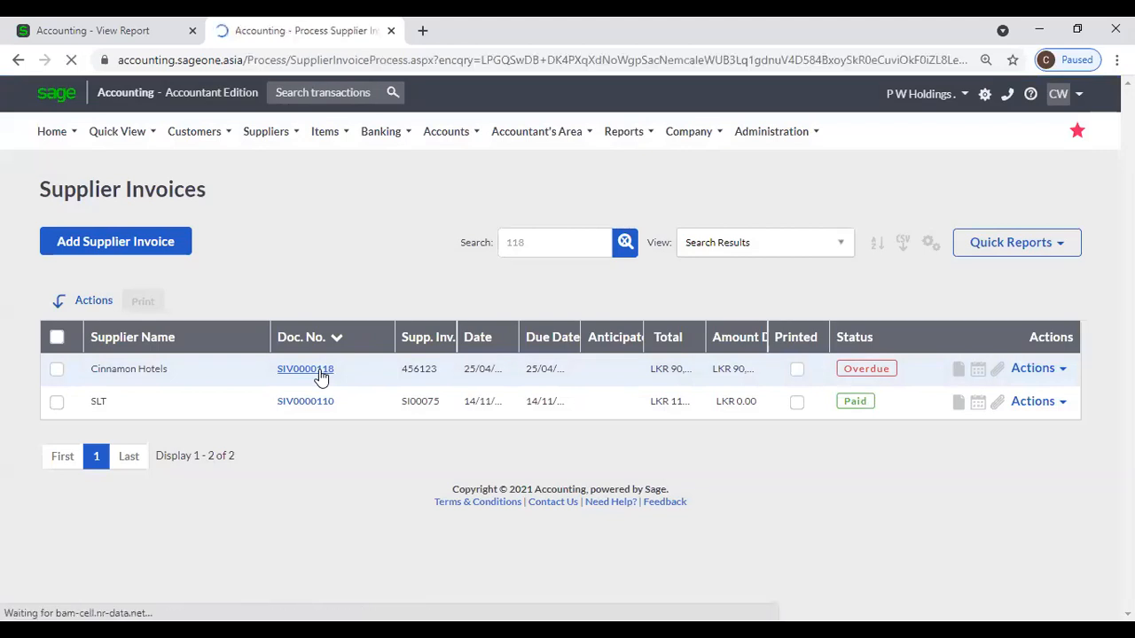
# Add an anticipated payment dated 16/06/2021 with the note 'Payment' to the invoice.
pyautogui.click(295, 246)
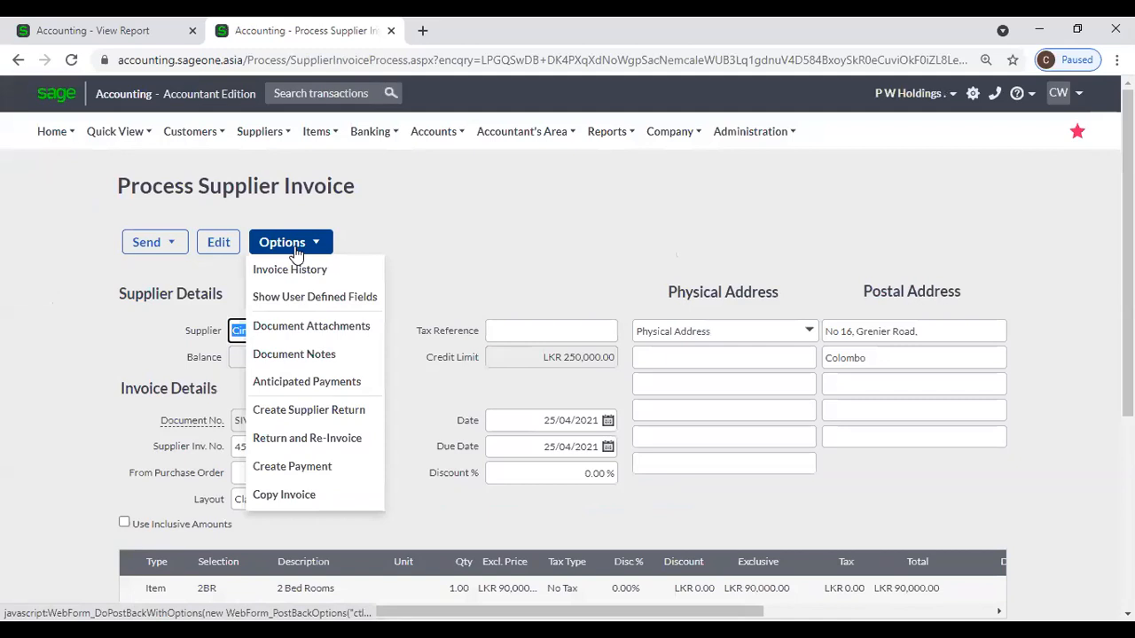
pyautogui.click(301, 383)
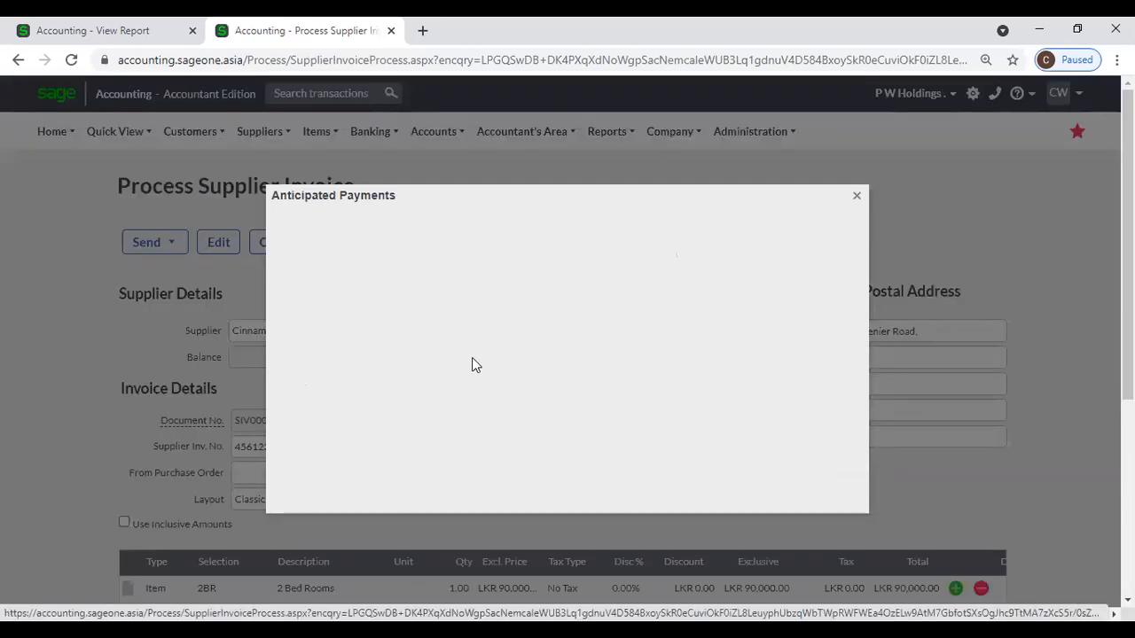
pyautogui.click(521, 406)
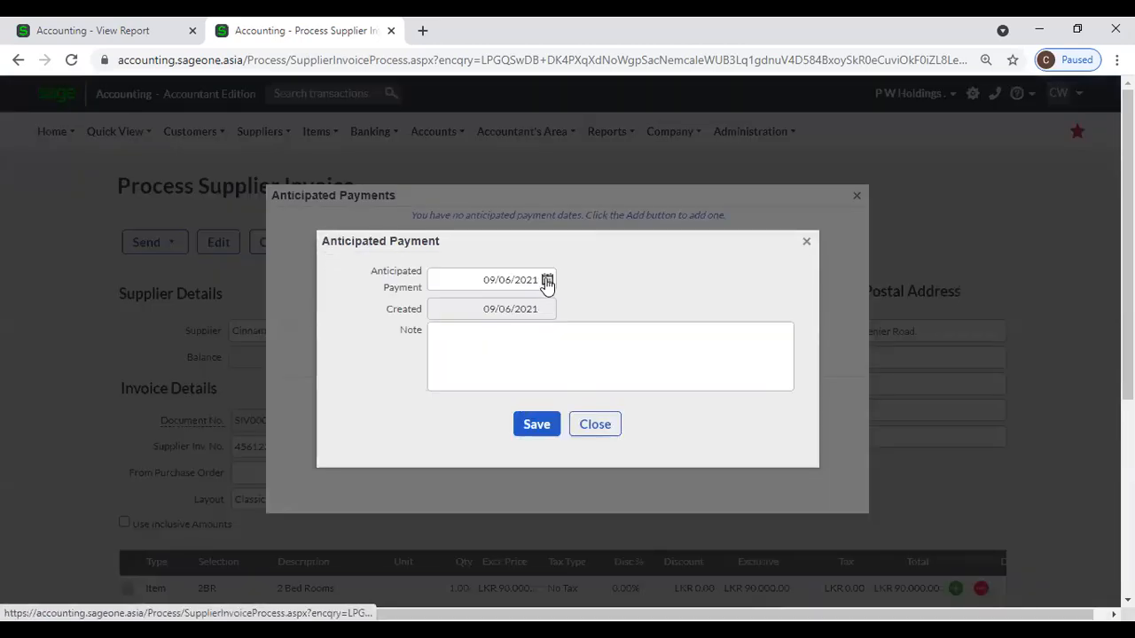
pyautogui.click(547, 280)
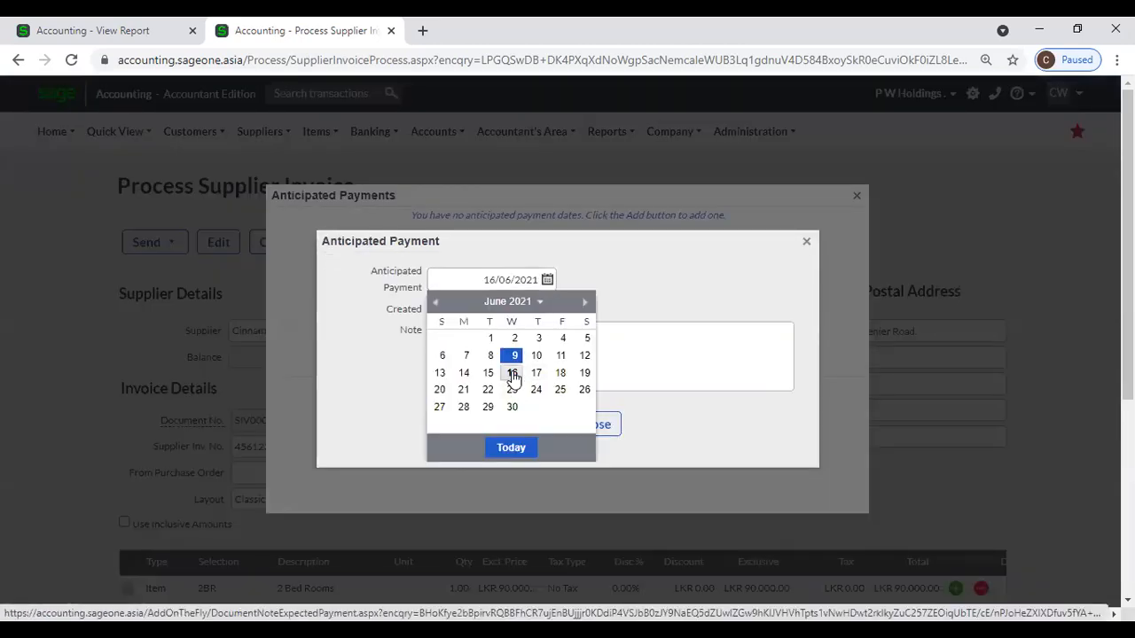
pyautogui.click(512, 372)
pyautogui.click(496, 326)
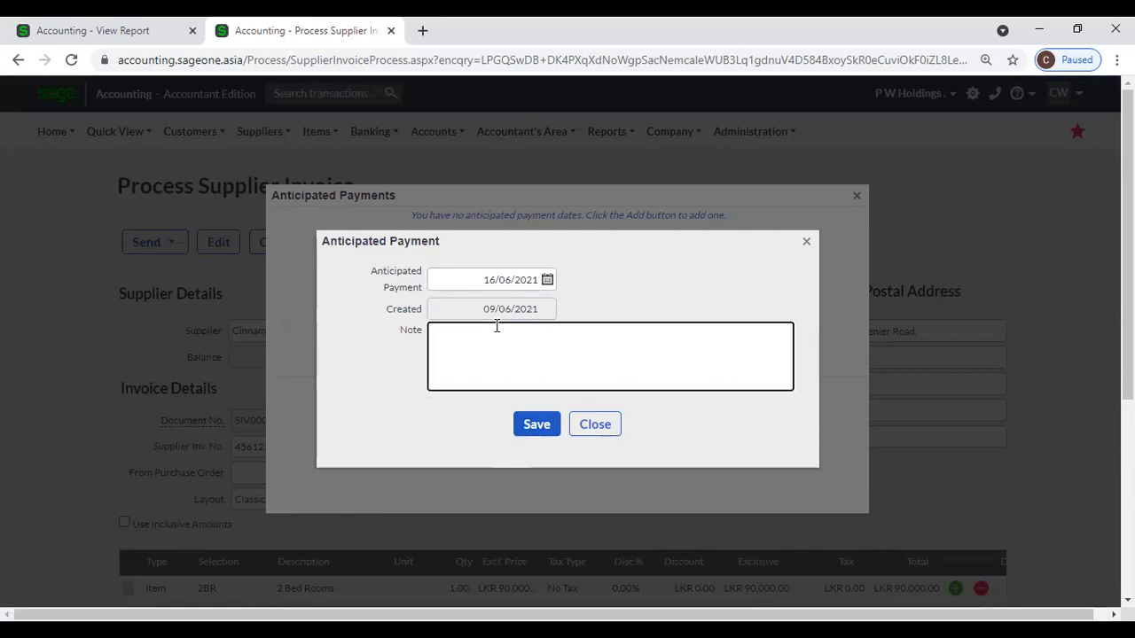
pyautogui.write('Payment')
pyautogui.click(514, 426)
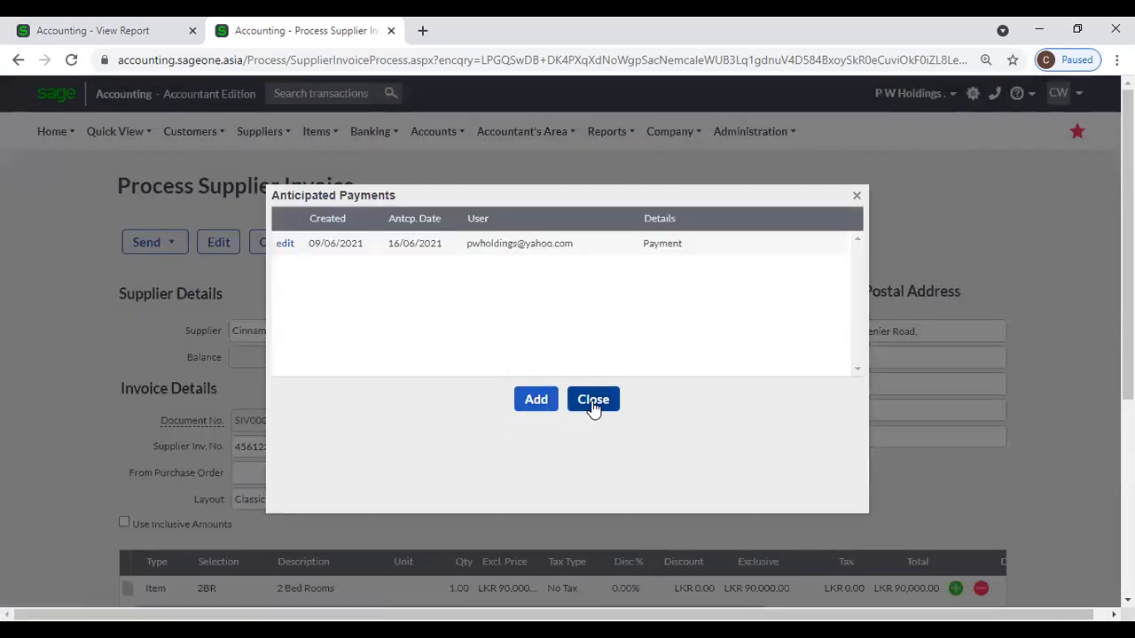
pyautogui.click(593, 401)
# Reload the Supplier Invoices Report and refresh it with Use Foreign Currency off, showing LKR amounts.
pyautogui.click(48, 32)
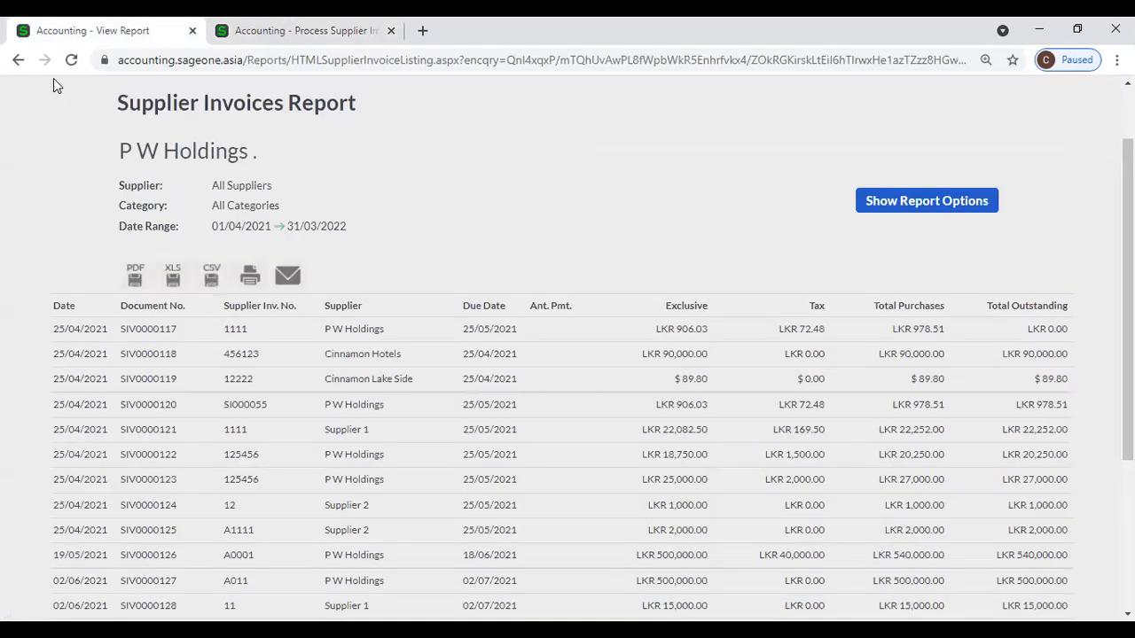
pyautogui.click(74, 64)
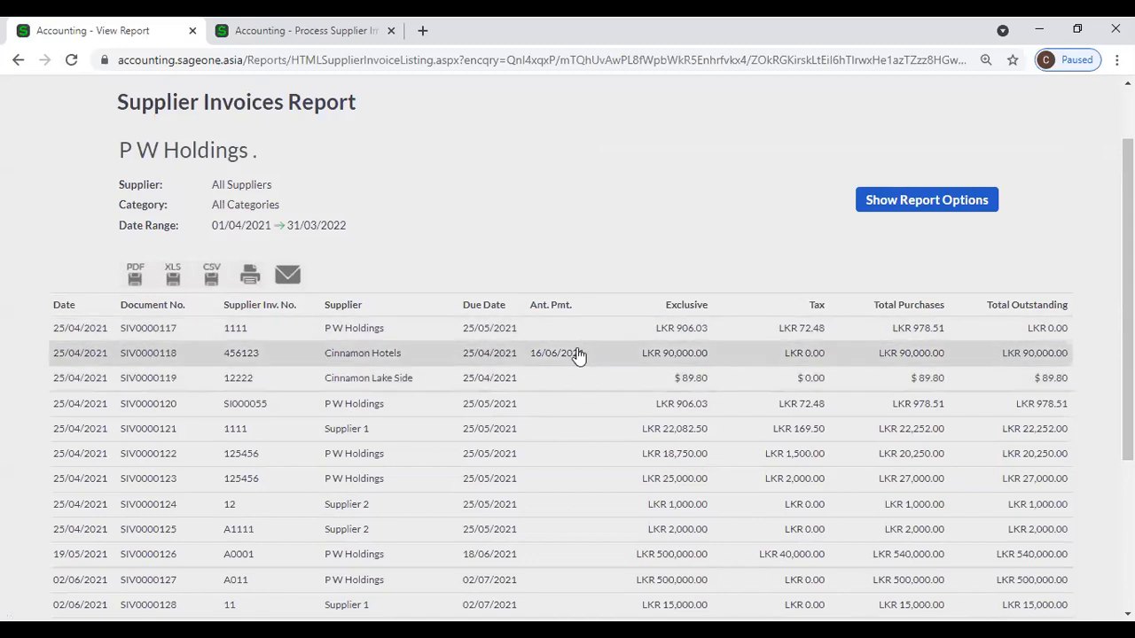
pyautogui.scroll(-3, 612, 395)
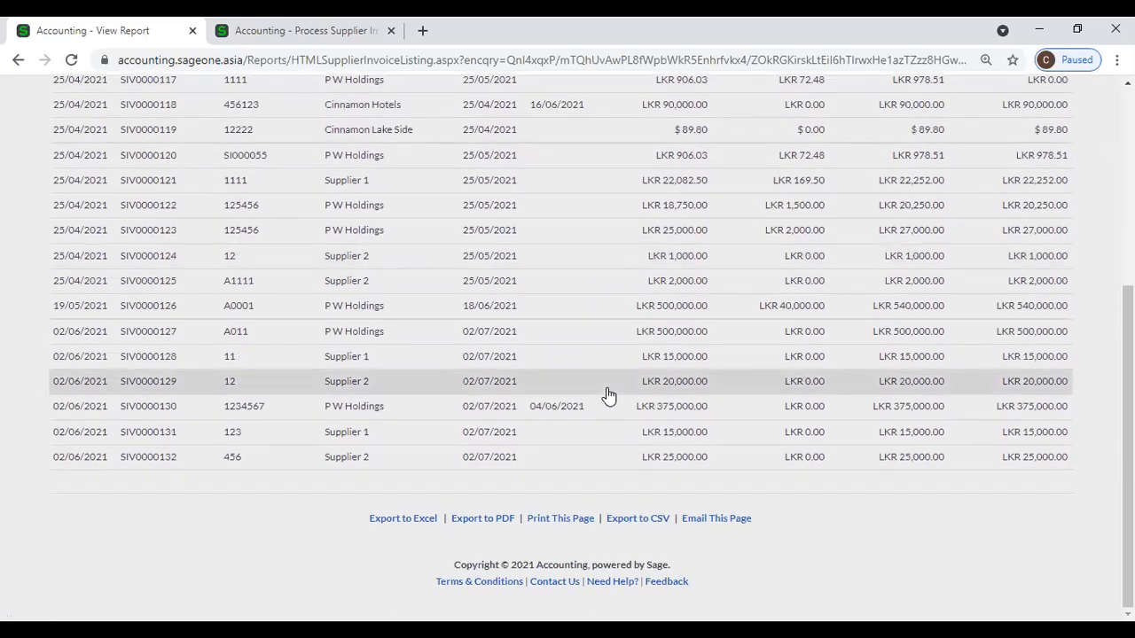
pyautogui.scroll(5, 605, 391)
pyautogui.click(988, 286)
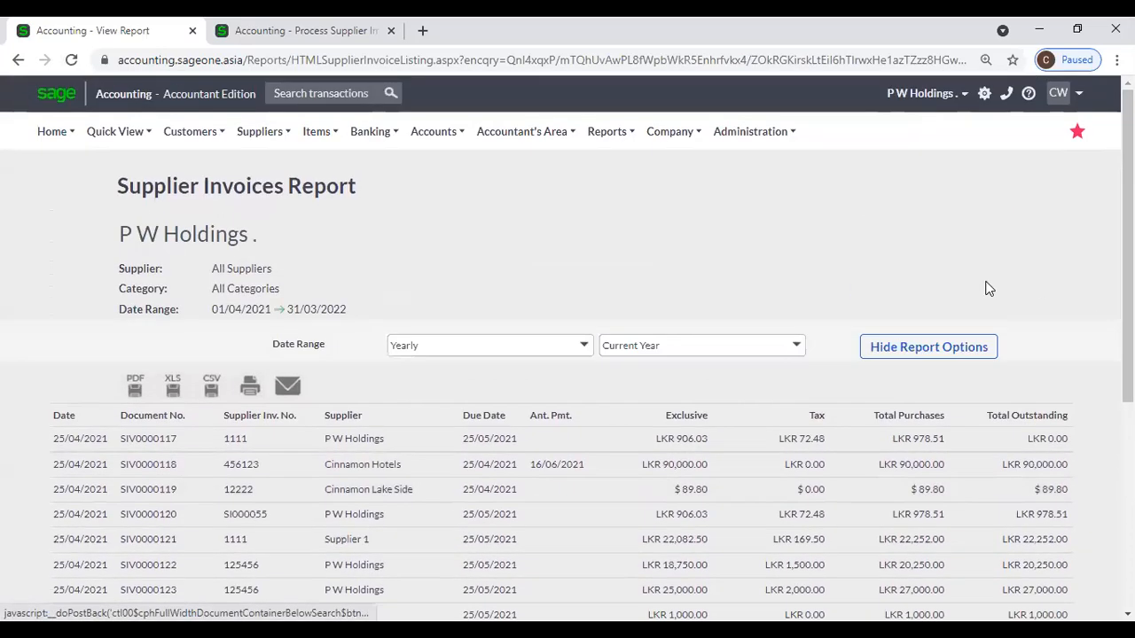
pyautogui.click(392, 413)
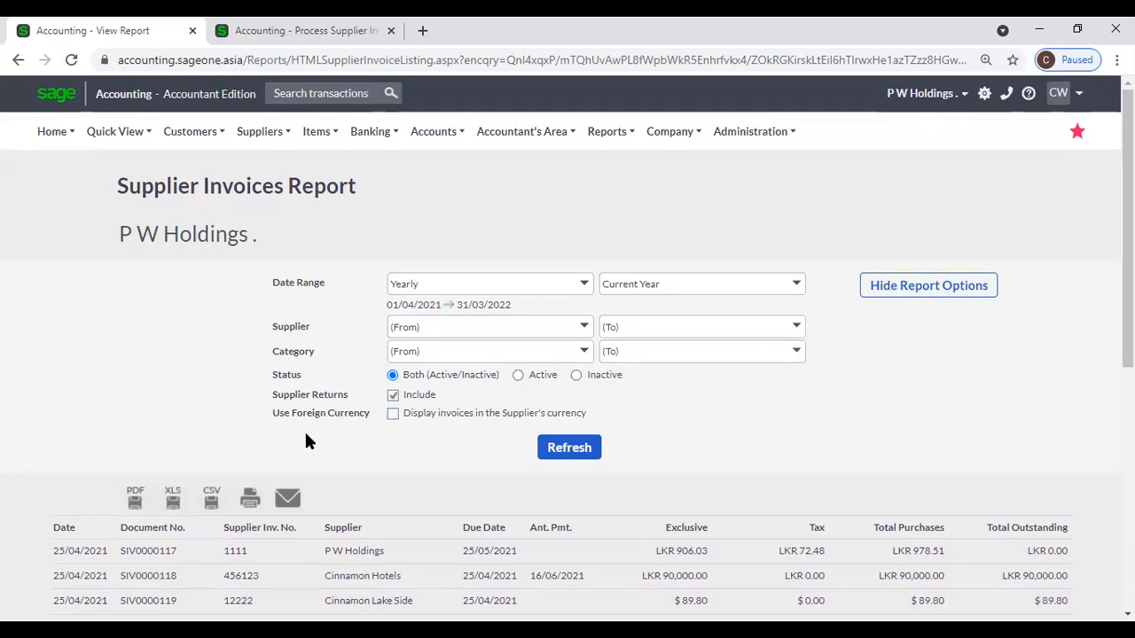
pyautogui.click(572, 451)
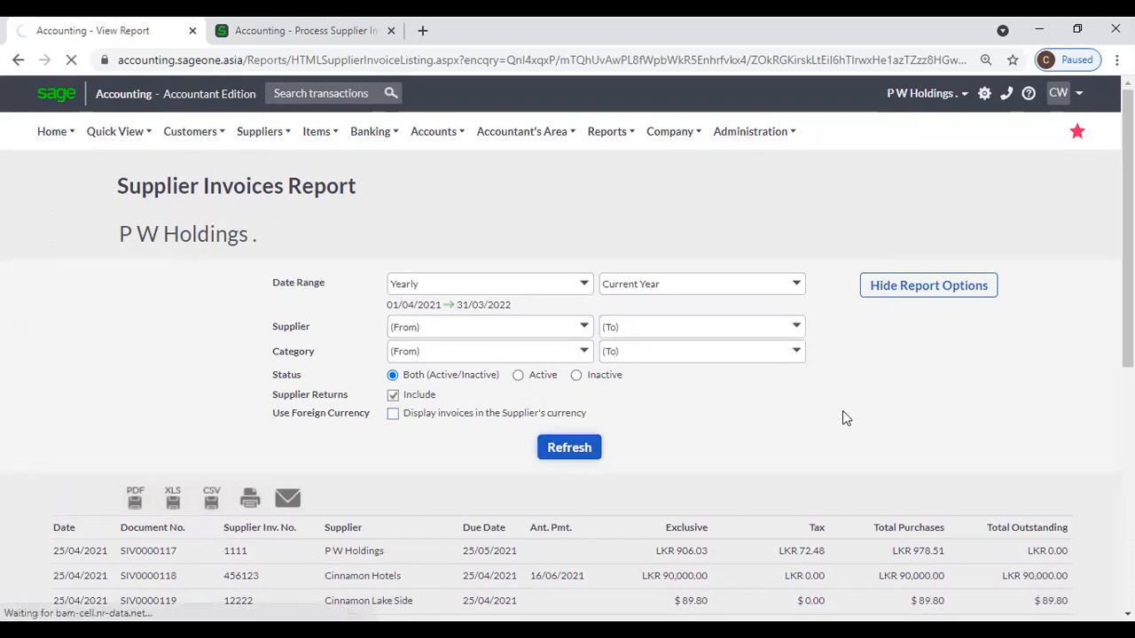
pyautogui.scroll(-1, 840, 411)
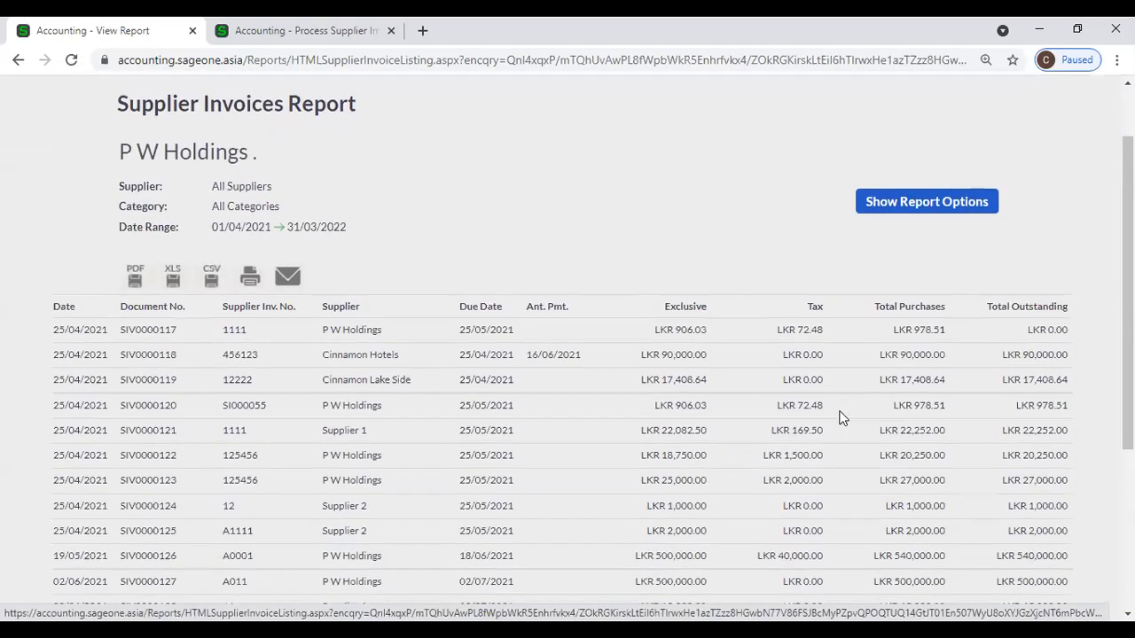
pyautogui.scroll(-4, 842, 417)
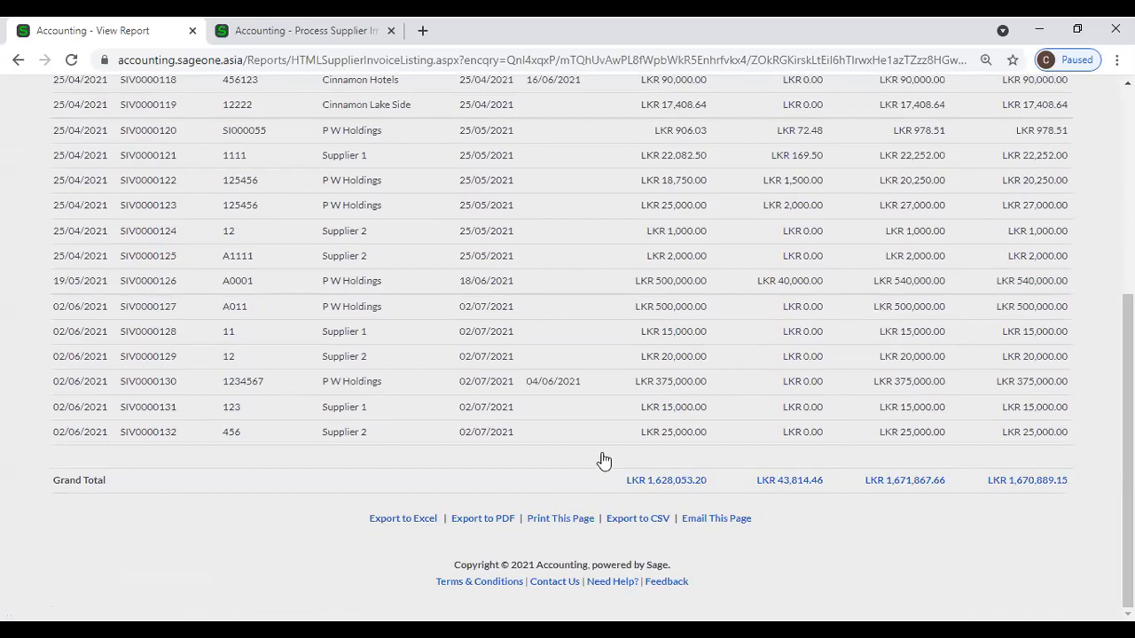
pyautogui.scroll(2, 461, 417)
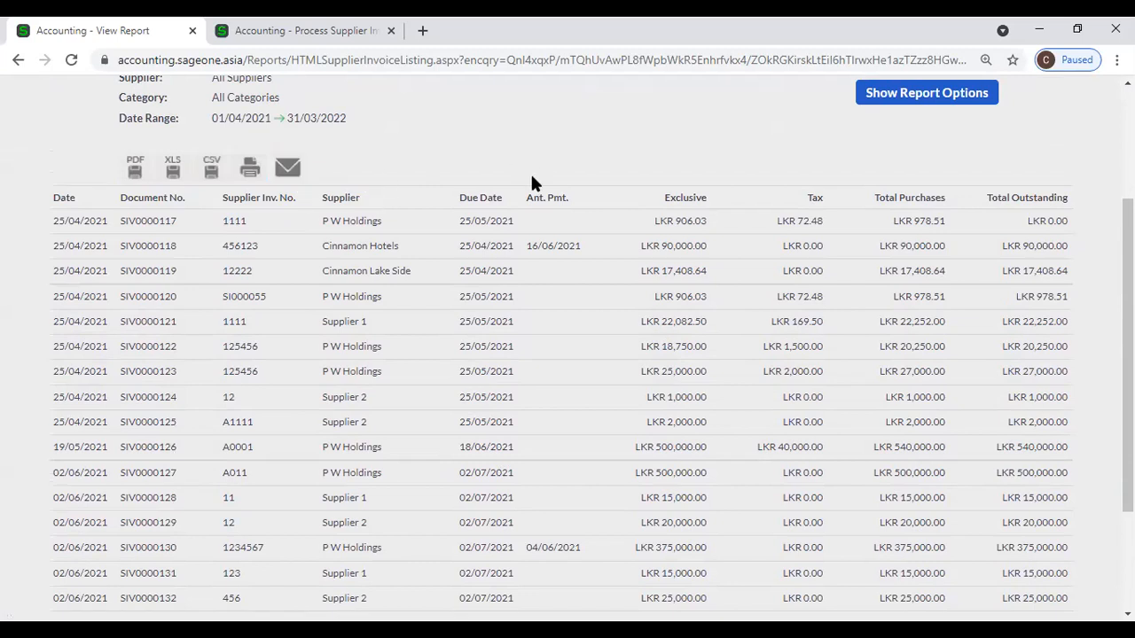
pyautogui.scroll(2, 531, 172)
# Review SIV0000118's LKR 90,000.00 outstanding, then show the Suppliers > Transactions submenu.
pyautogui.moveTo(264, 110)
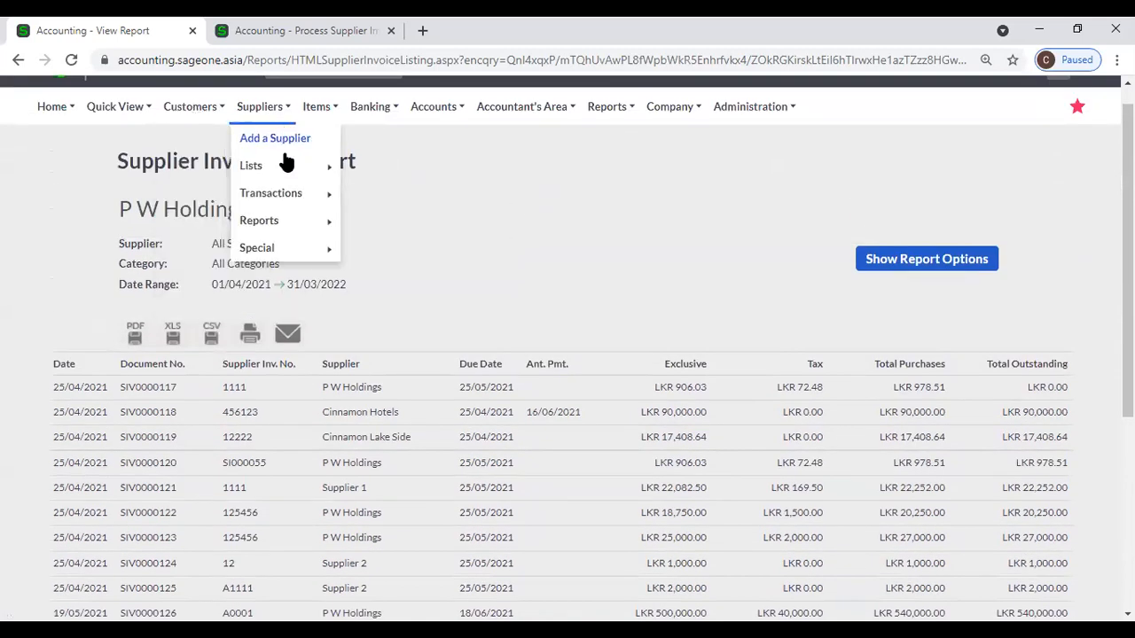
pyautogui.moveTo(293, 226)
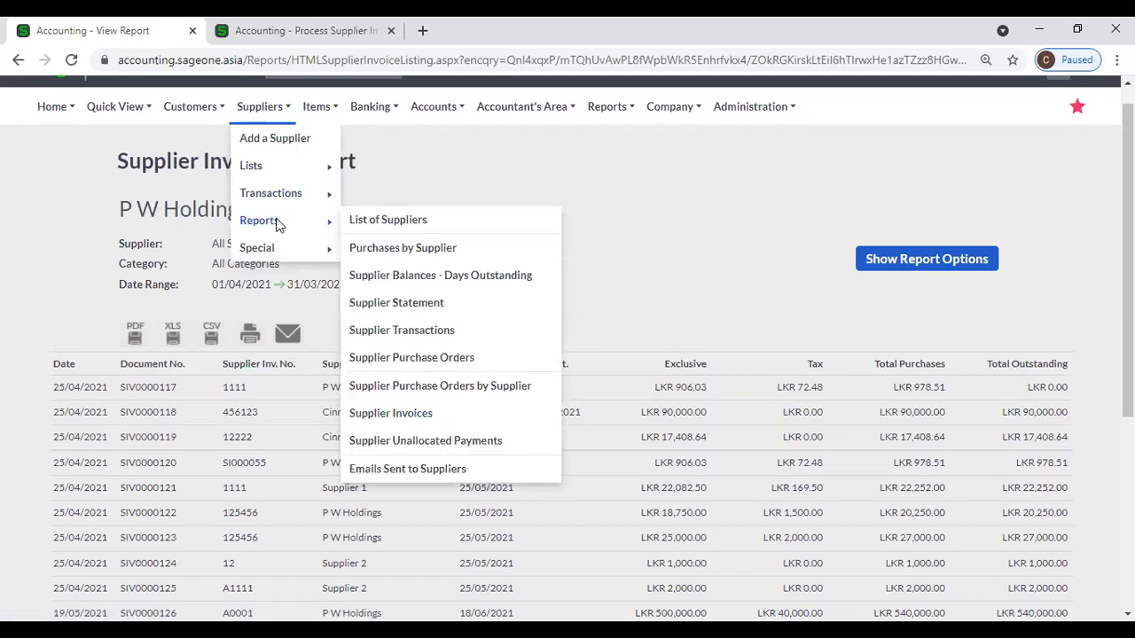
pyautogui.moveTo(277, 198)
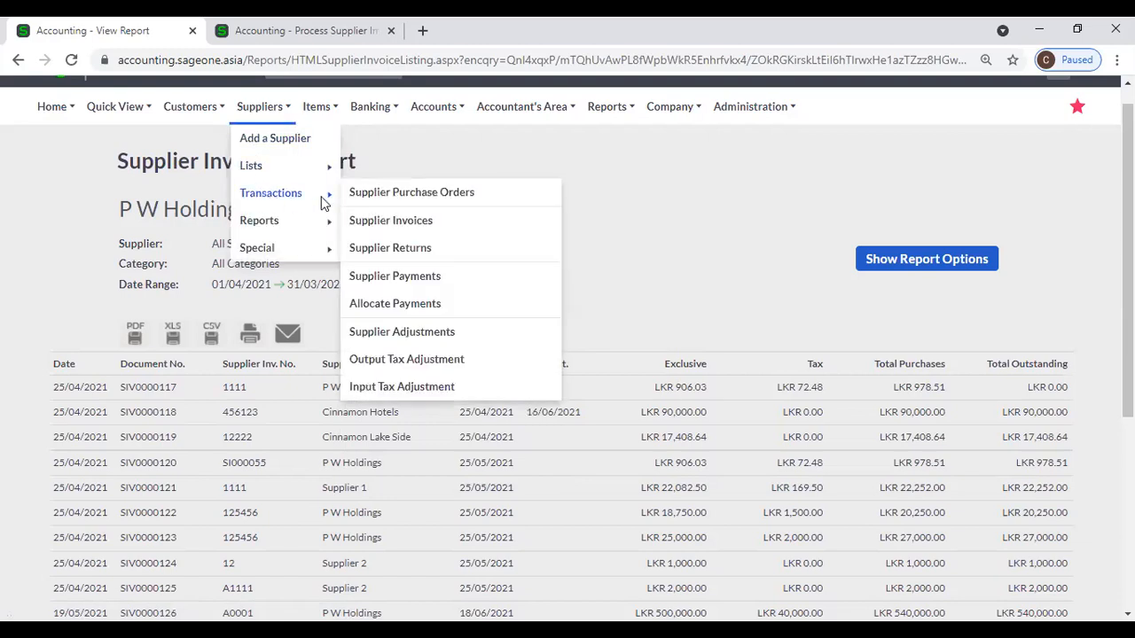
# Open Supplier Purchase Orders and review its Customise Grid columns and View filters, leaving them unchanged.
pyautogui.click(380, 201)
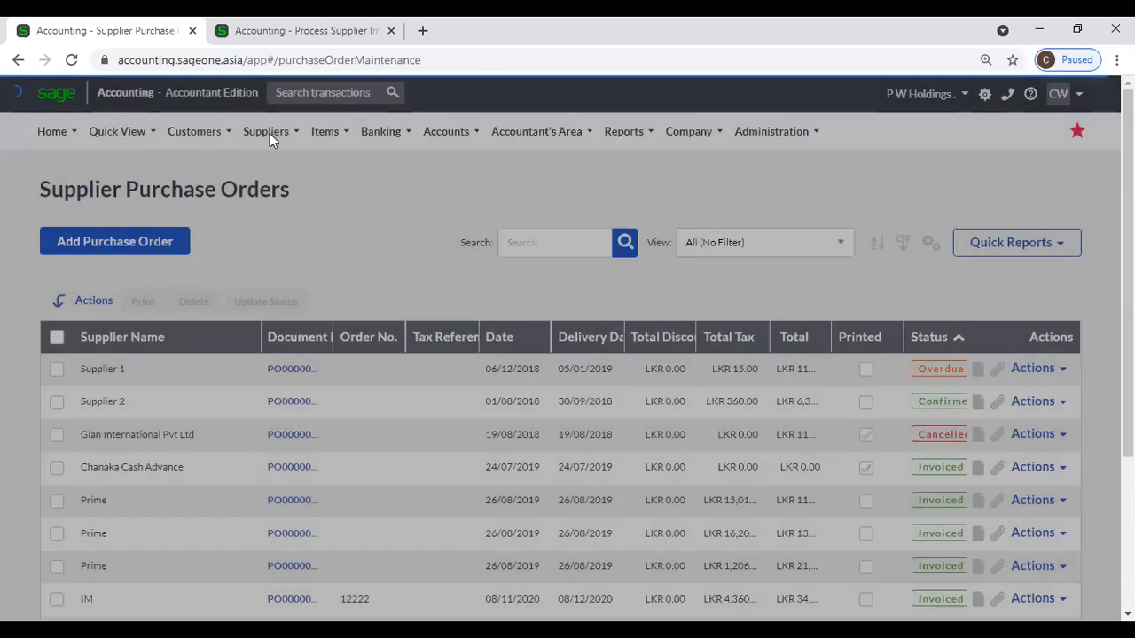
pyautogui.click(269, 133)
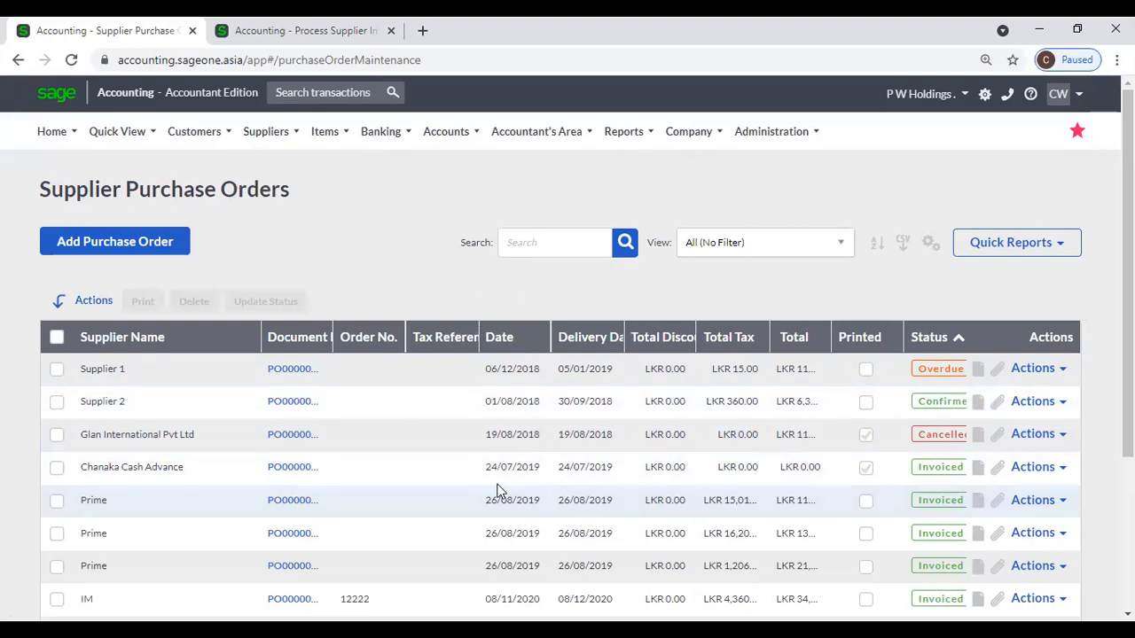
pyautogui.click(931, 248)
pyautogui.click(892, 274)
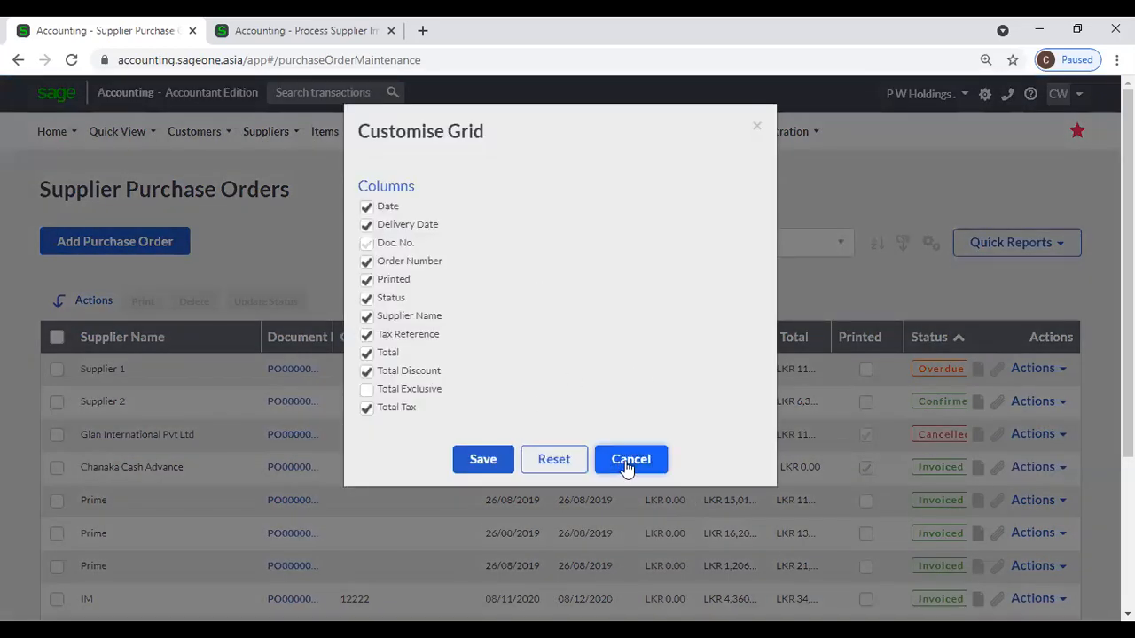
pyautogui.click(629, 462)
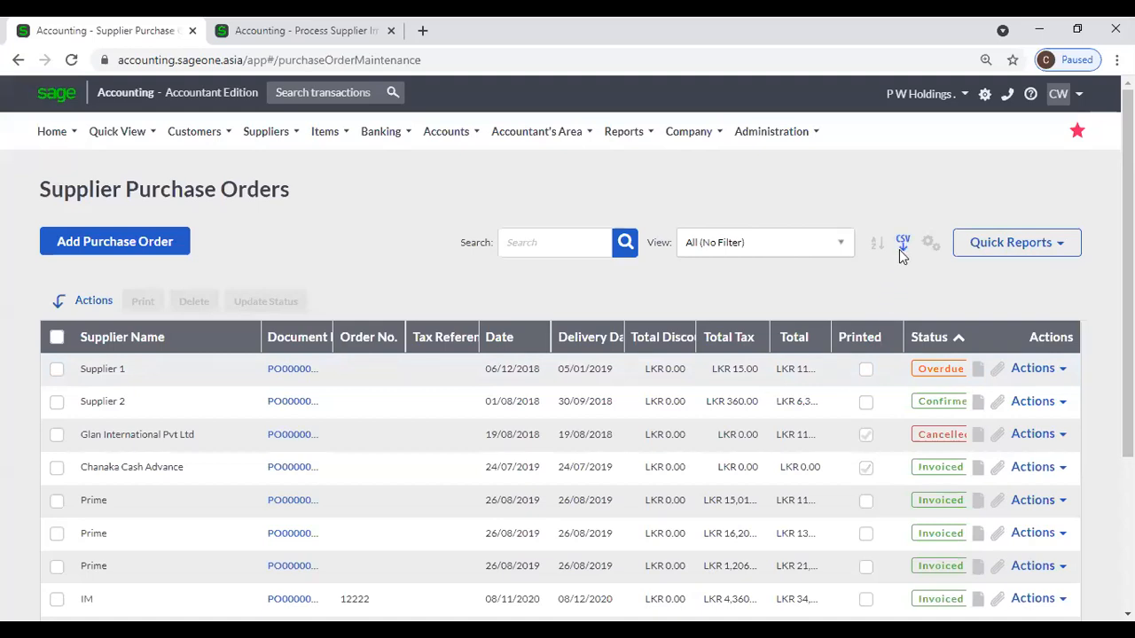
pyautogui.click(820, 244)
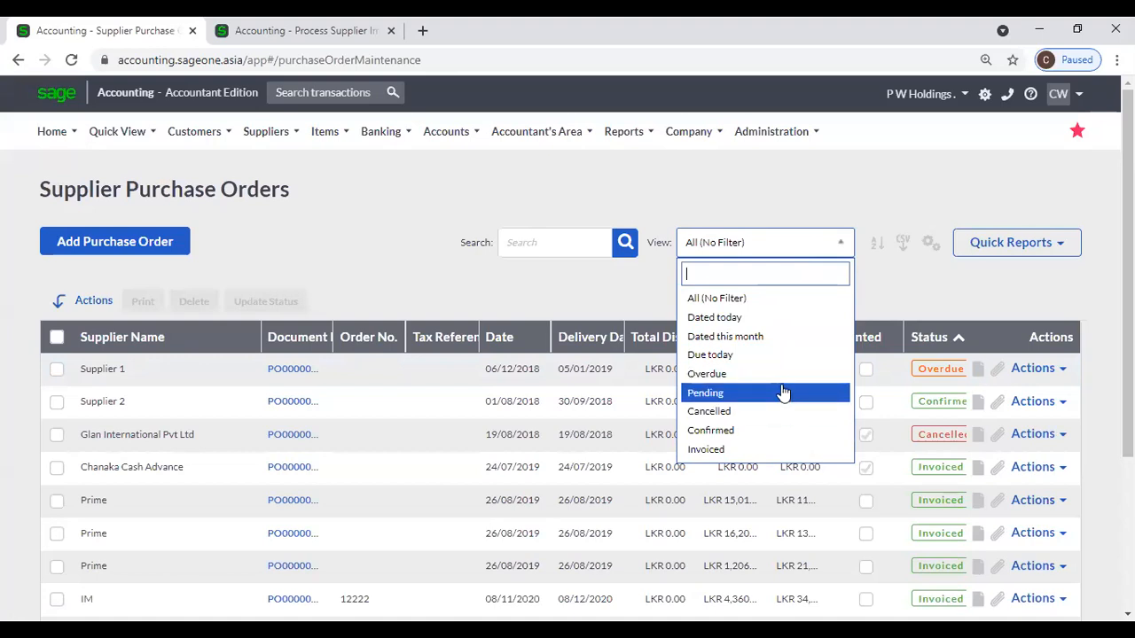
pyautogui.click(392, 242)
# Show the Supplier Invoices list, with SIV0000132 newest and SIV0000125 overdue.
pyautogui.moveTo(249, 131)
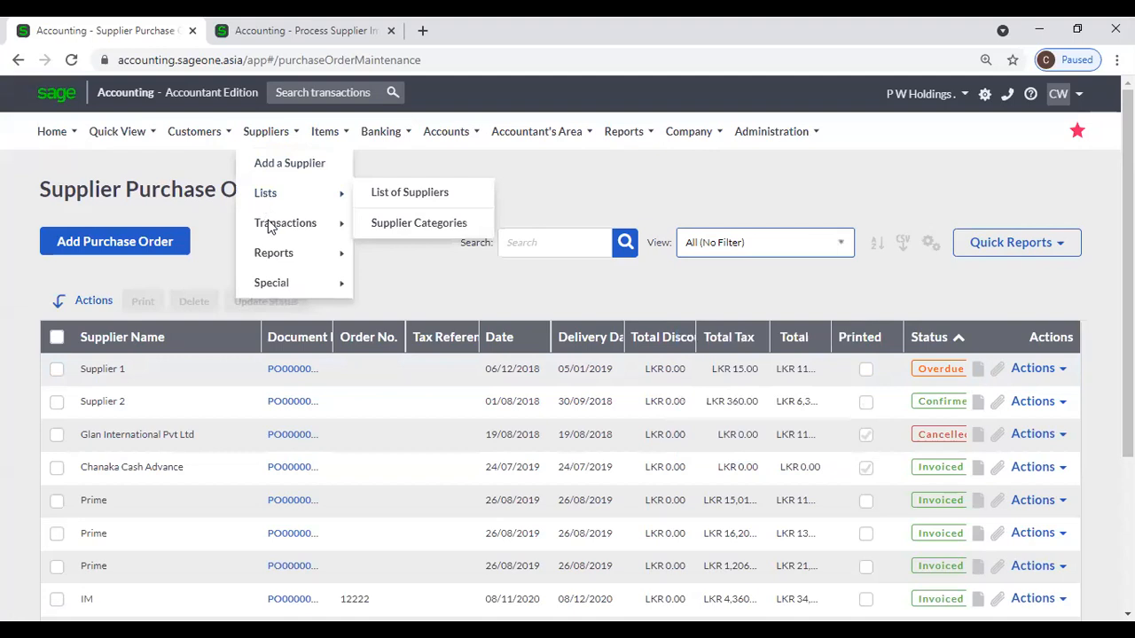
pyautogui.moveTo(350, 247)
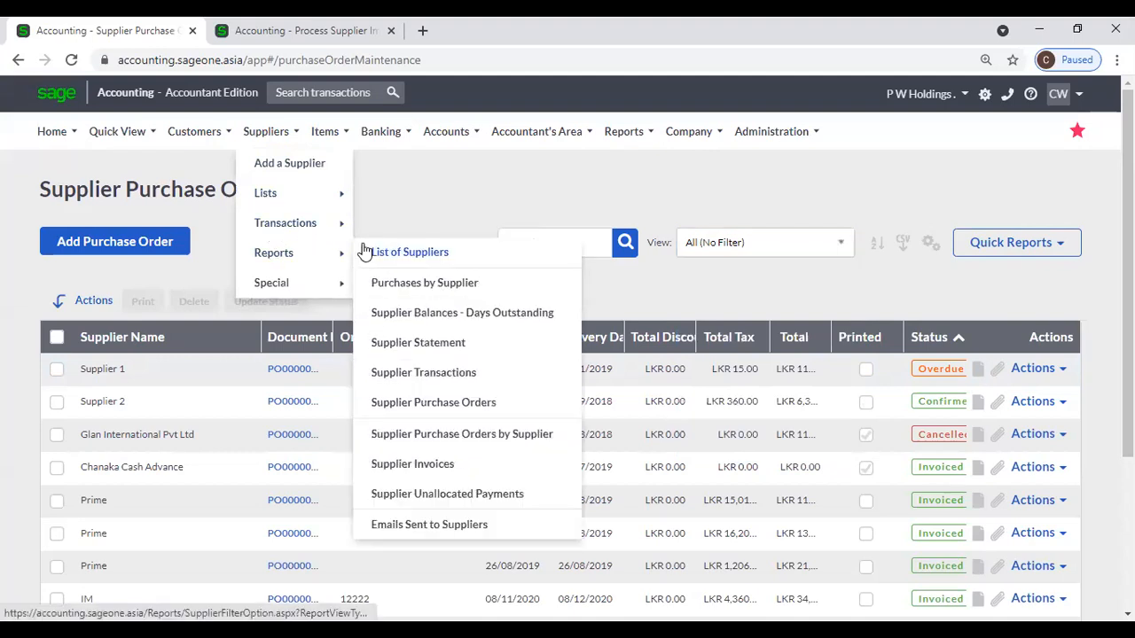
pyautogui.moveTo(299, 228)
pyautogui.click(392, 257)
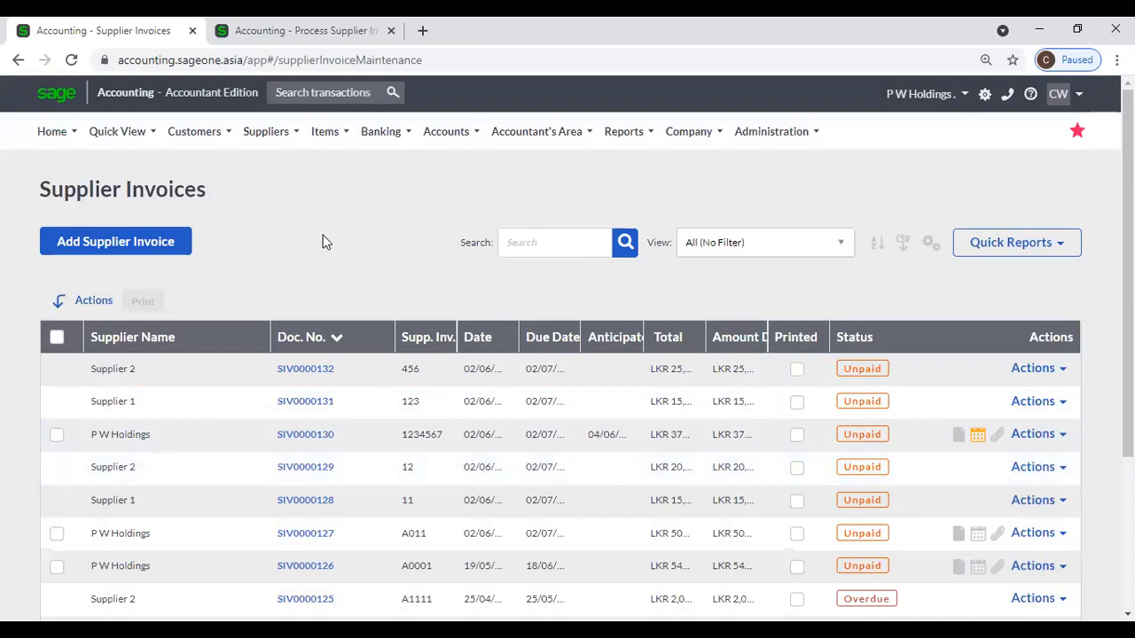
pyautogui.click(279, 133)
pyautogui.moveTo(274, 254)
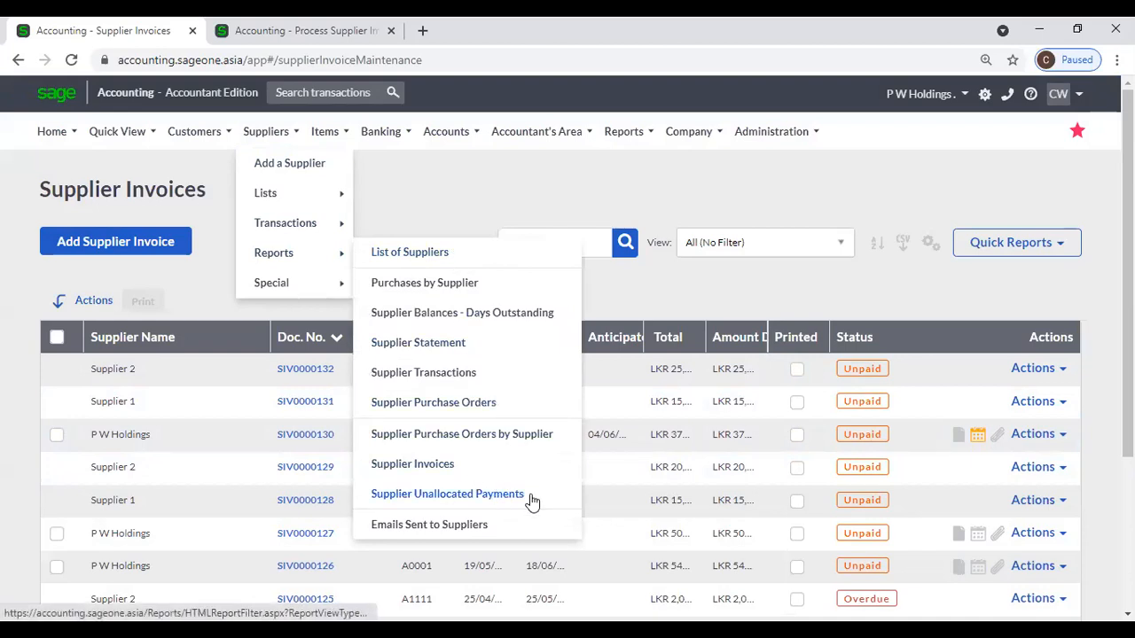
# Open the Supplier Unallocated Payments report options page.
pyautogui.click(497, 494)
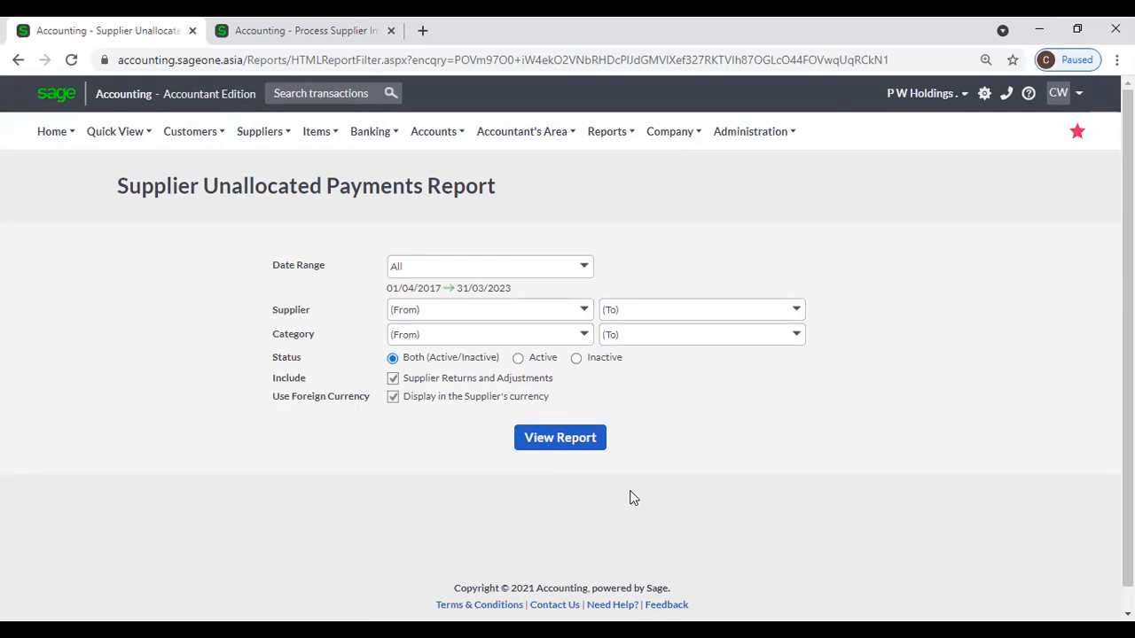
# In the second tab, run the Detailed Supplier Balances - Days Outstanding report.
pyautogui.click(321, 34)
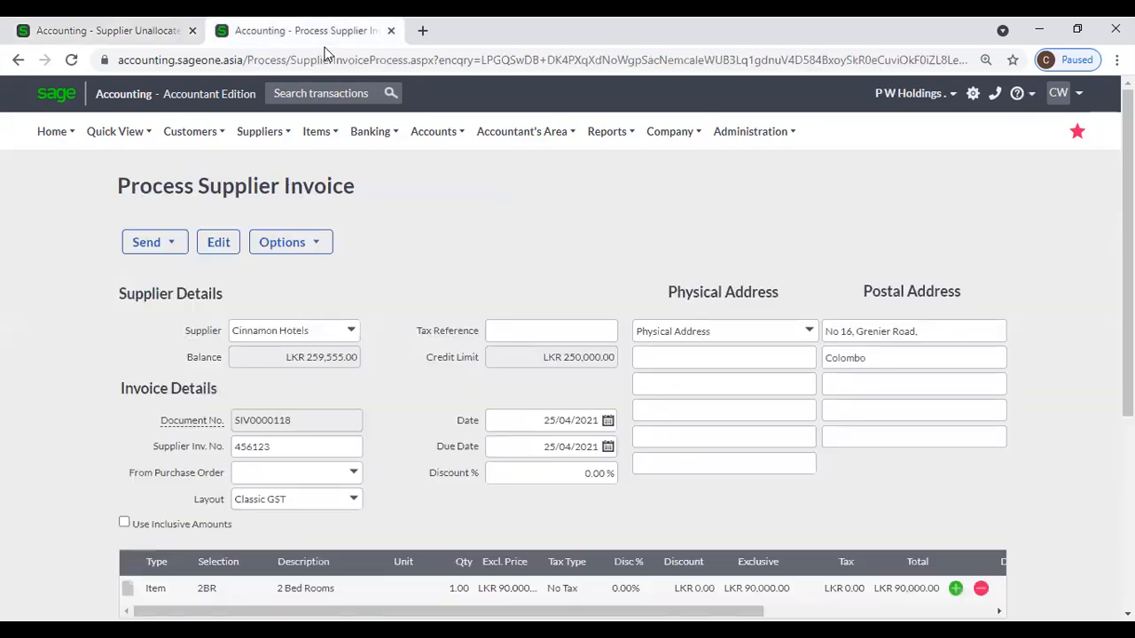
pyautogui.click(266, 133)
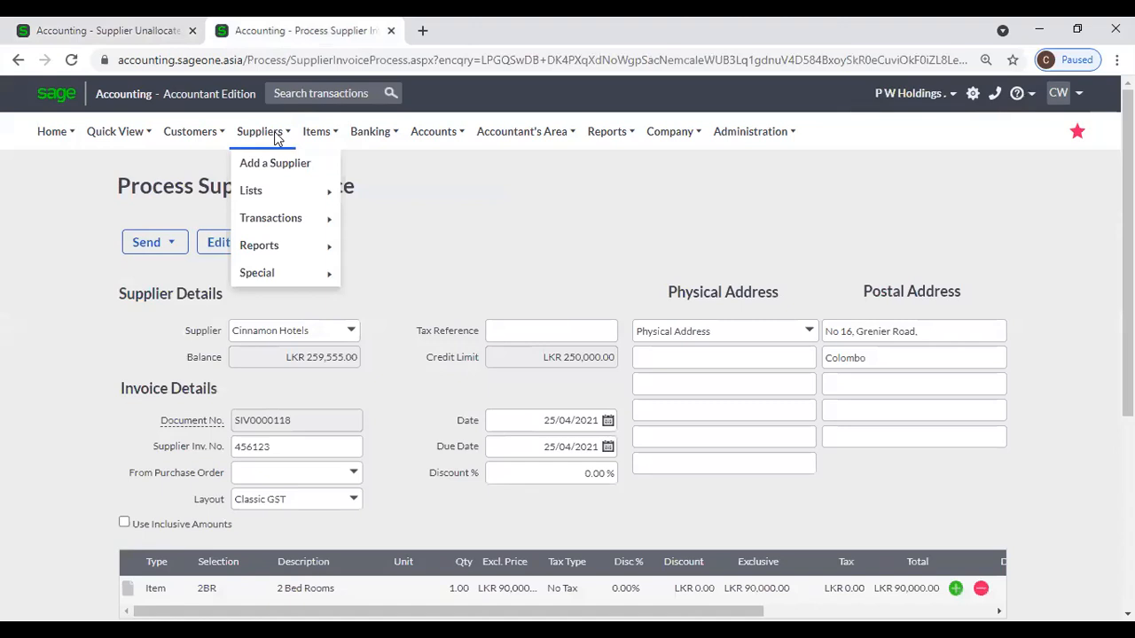
pyautogui.moveTo(288, 224)
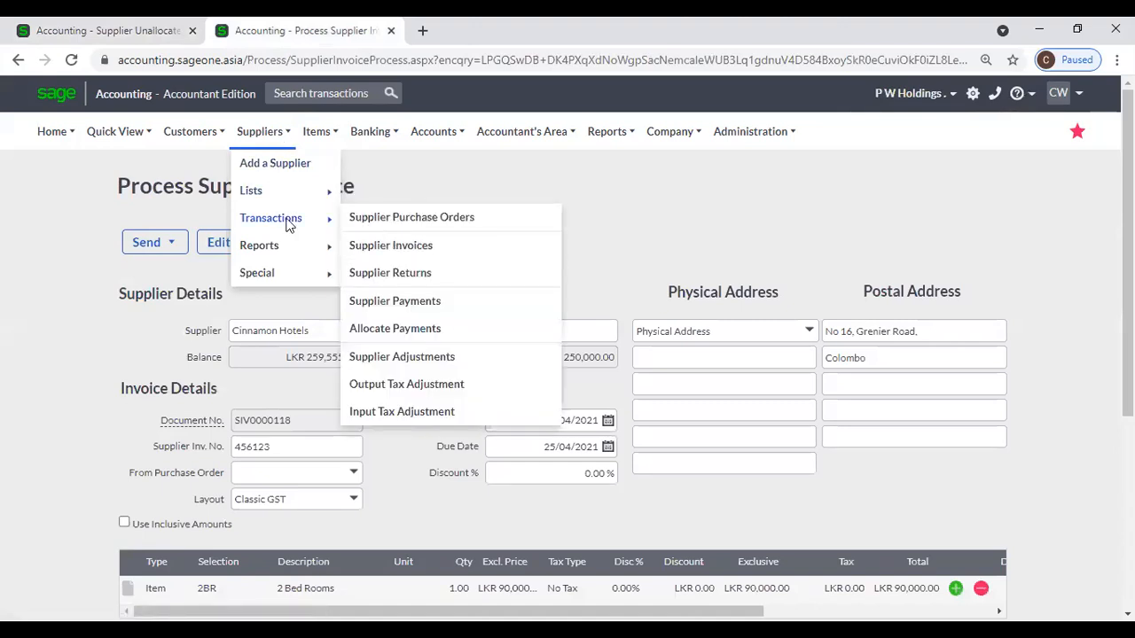
pyautogui.moveTo(292, 250)
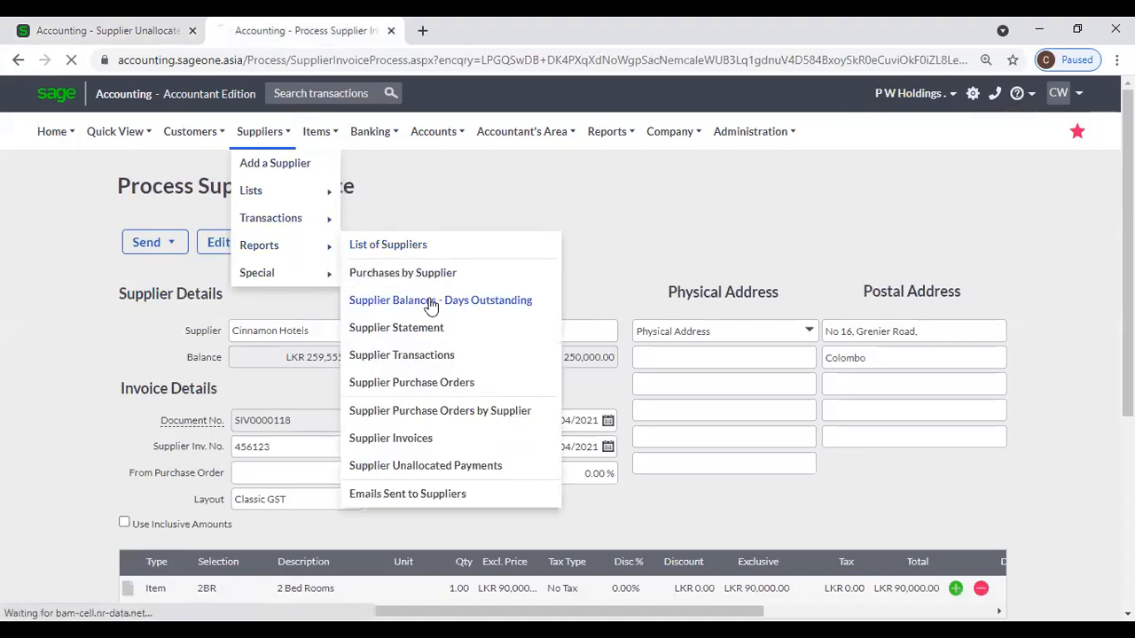
pyautogui.click(430, 302)
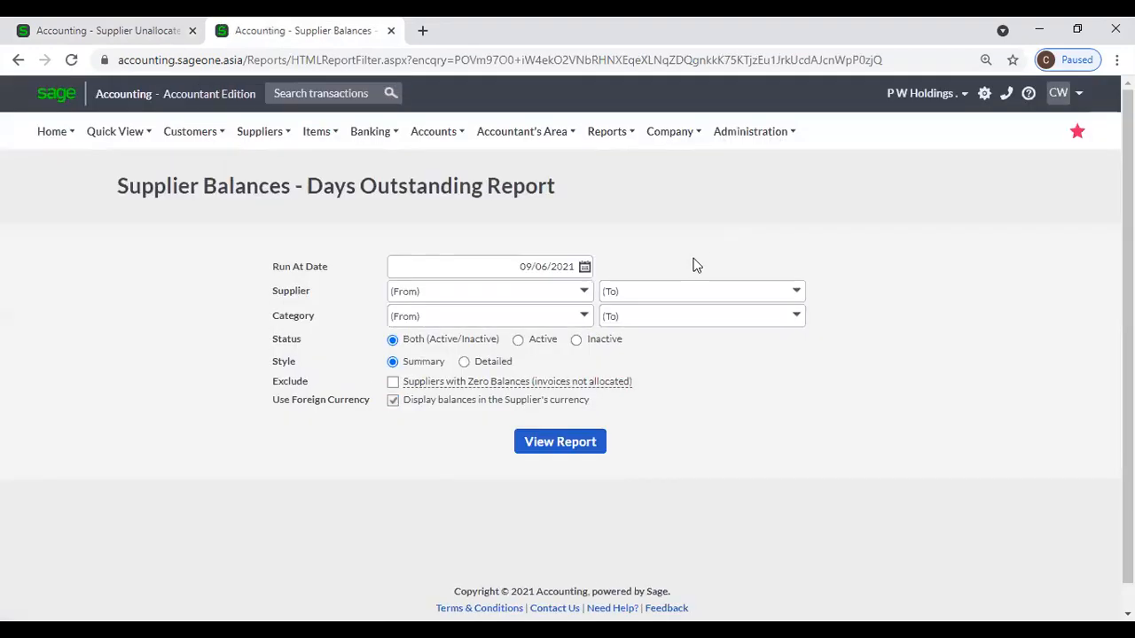
pyautogui.click(464, 361)
pyautogui.click(564, 441)
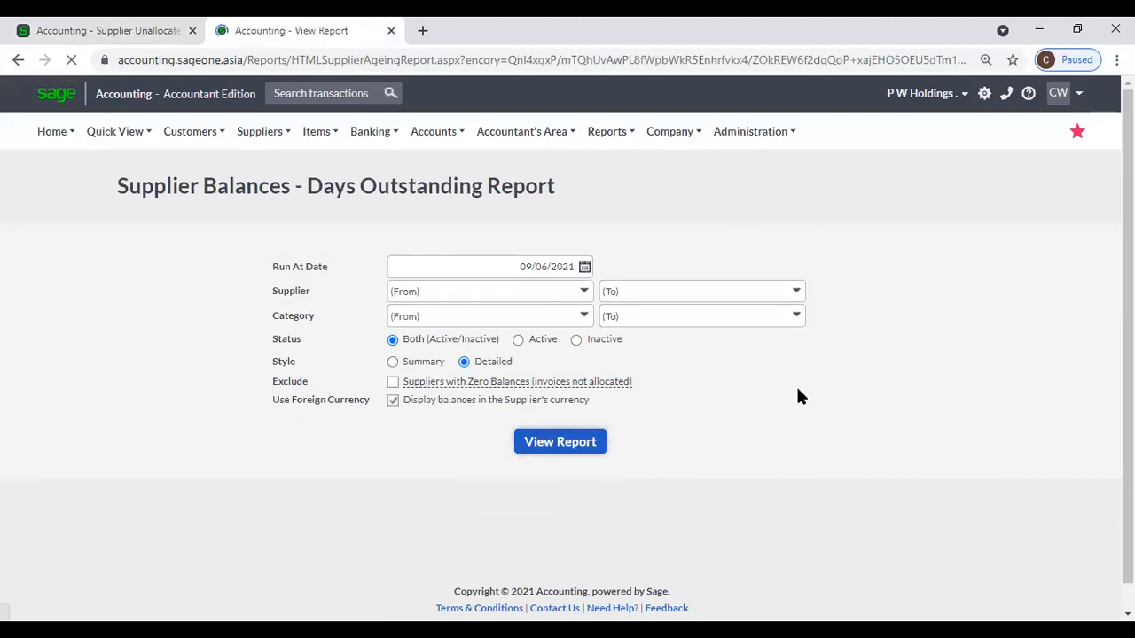
pyautogui.scroll(-2, 764, 387)
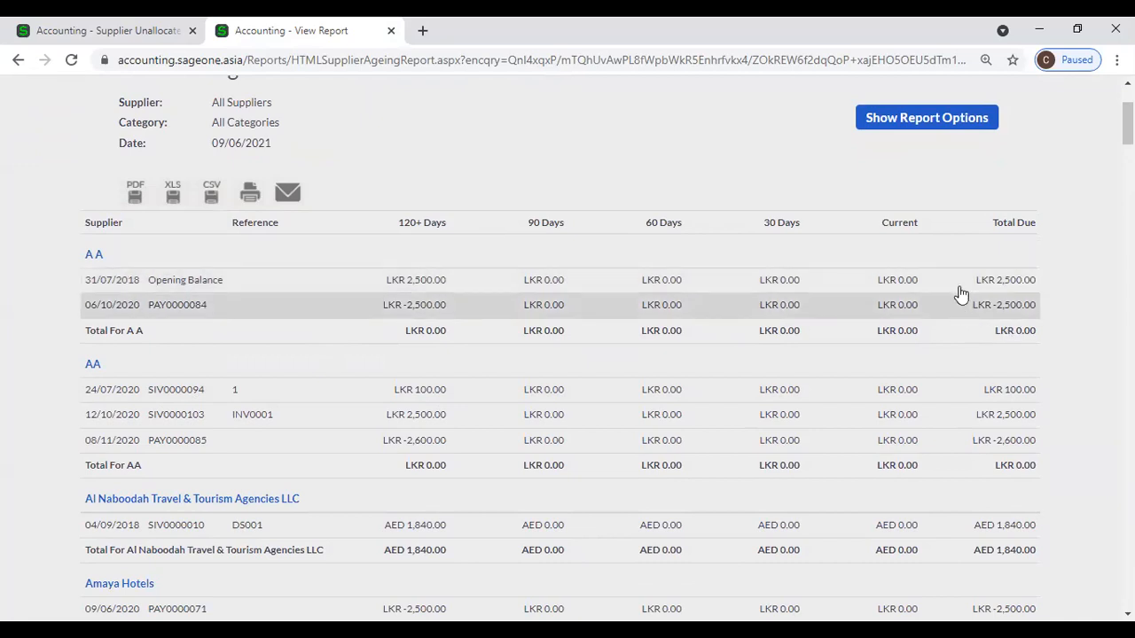
pyautogui.scroll(-2, 958, 289)
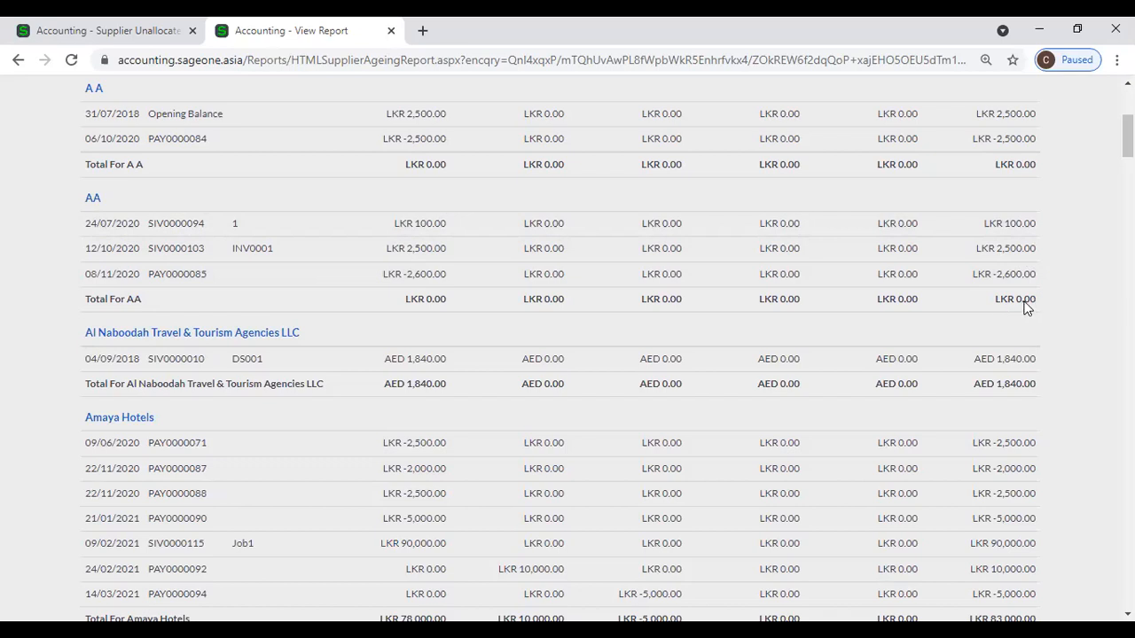
pyautogui.scroll(1, 1021, 299)
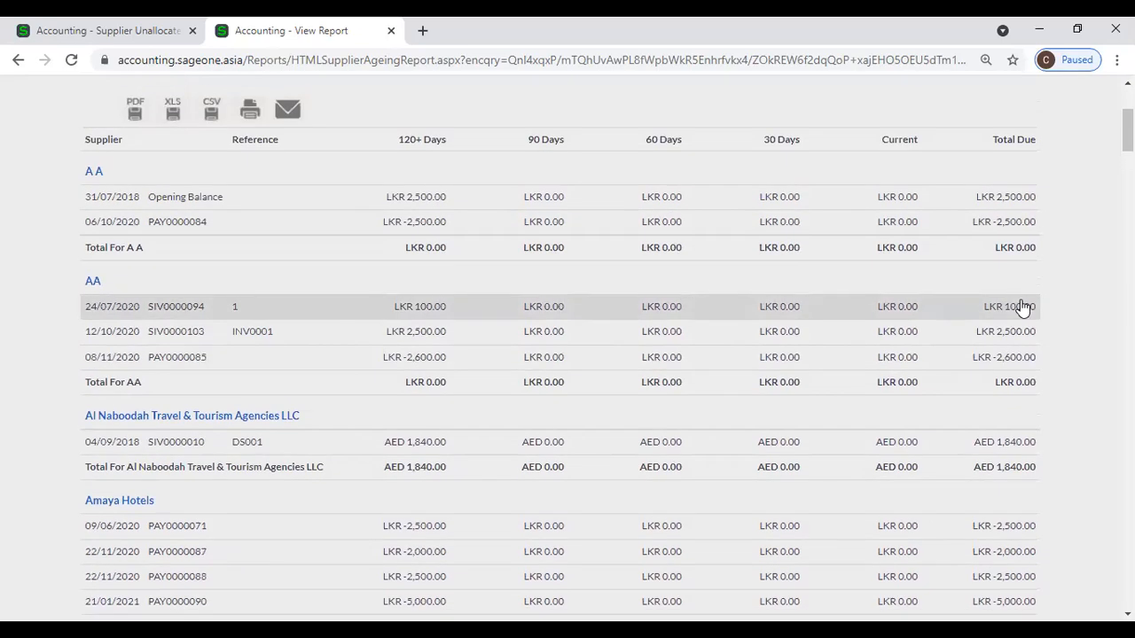
# Return to the first tab with the Supplier Unallocated Payments Report options.
pyautogui.click(137, 32)
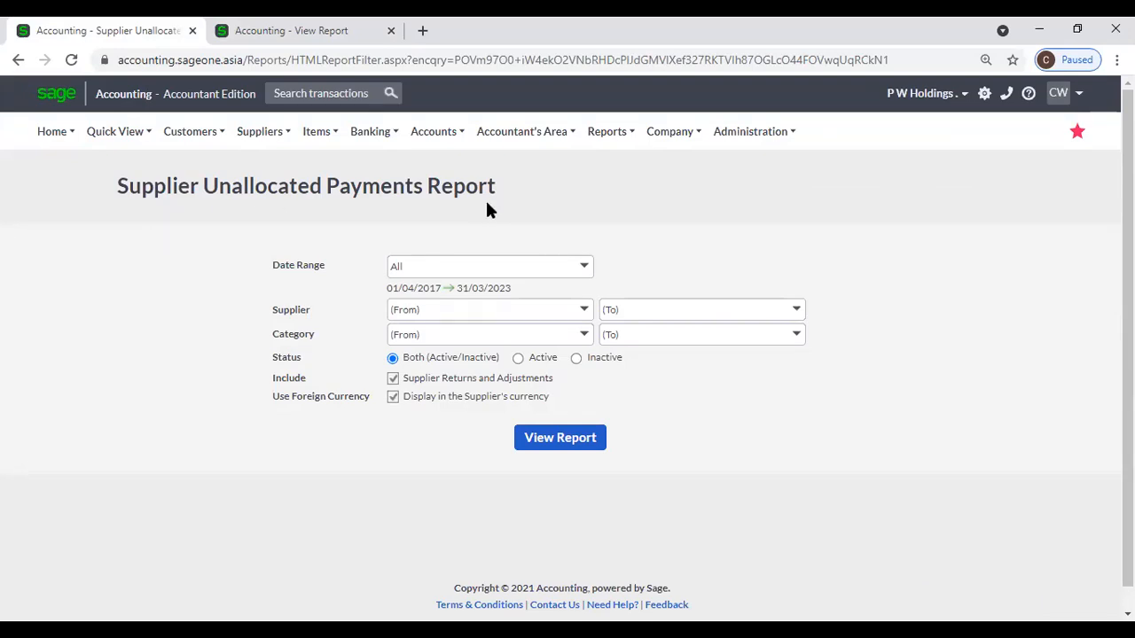
pyautogui.moveTo(245, 138)
pyautogui.moveTo(271, 245)
# Run the Supplier Unallocated Payments Report, showing A A's LKR 2,500 payment still unallocated.
pyautogui.click(548, 444)
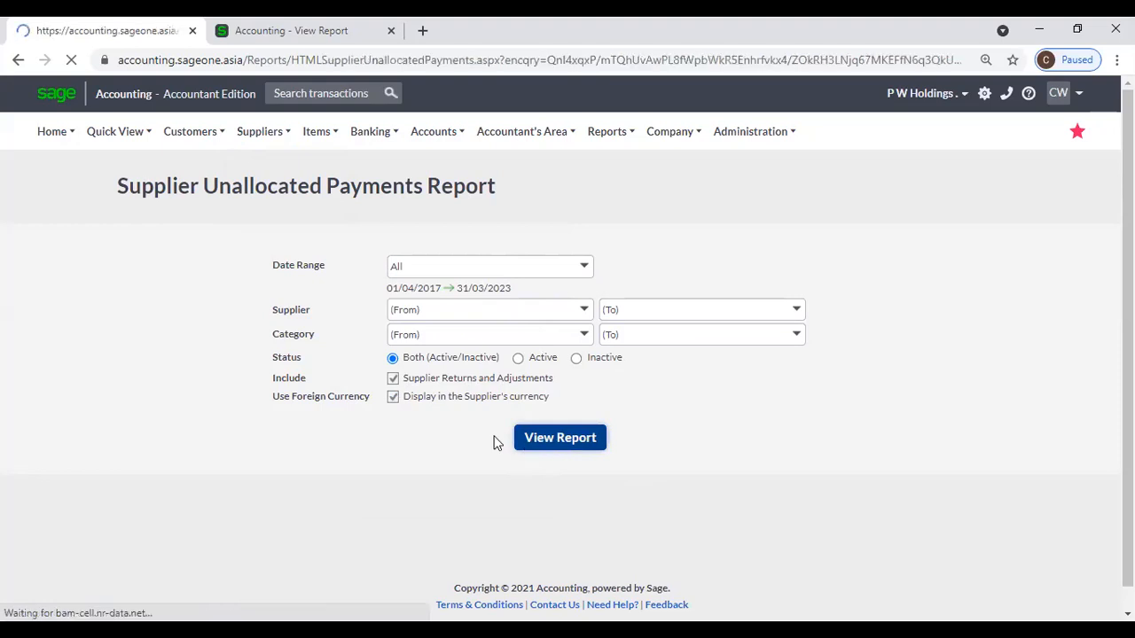
pyautogui.scroll(-1, 476, 325)
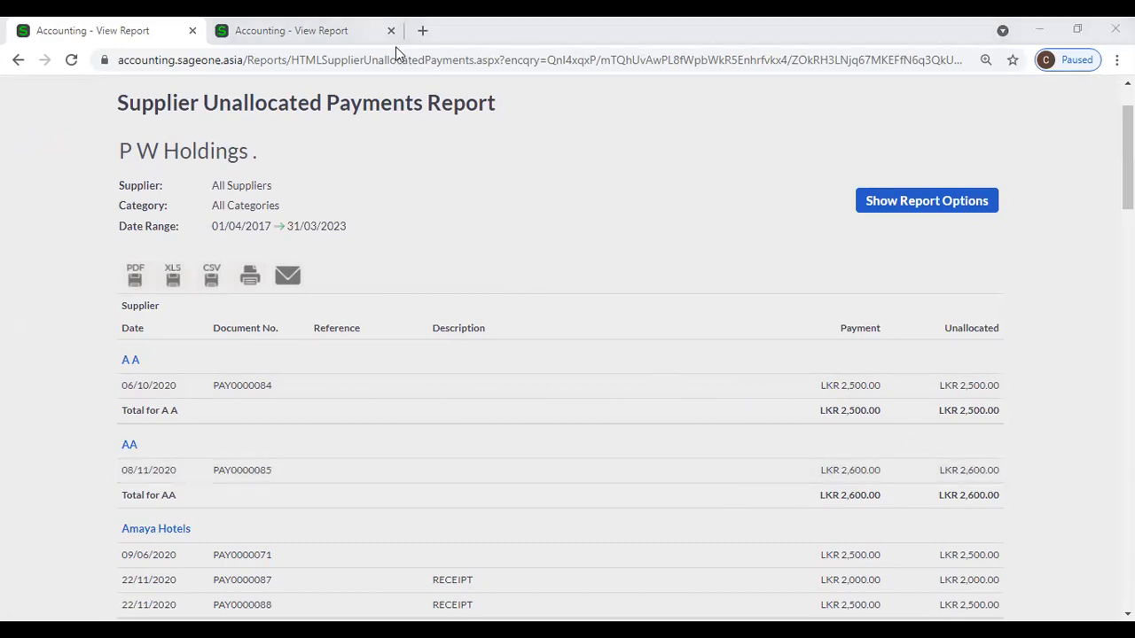
pyautogui.click(346, 32)
pyautogui.click(93, 27)
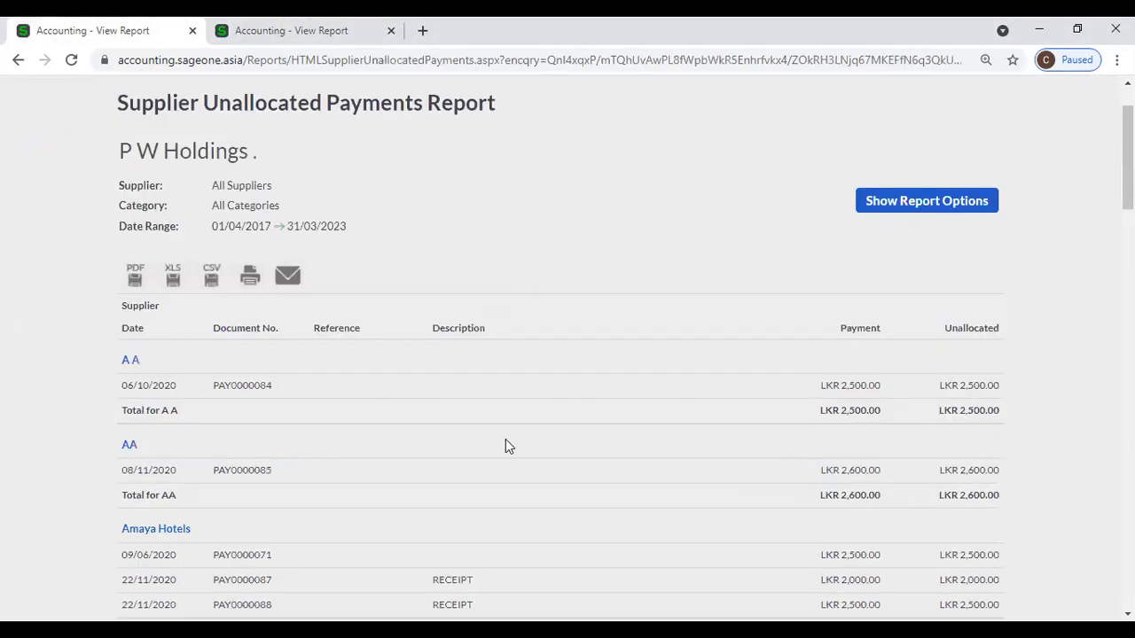
# Duplicate the report's browser tab.
pyautogui.rightClick(123, 34)
pyautogui.click(196, 156)
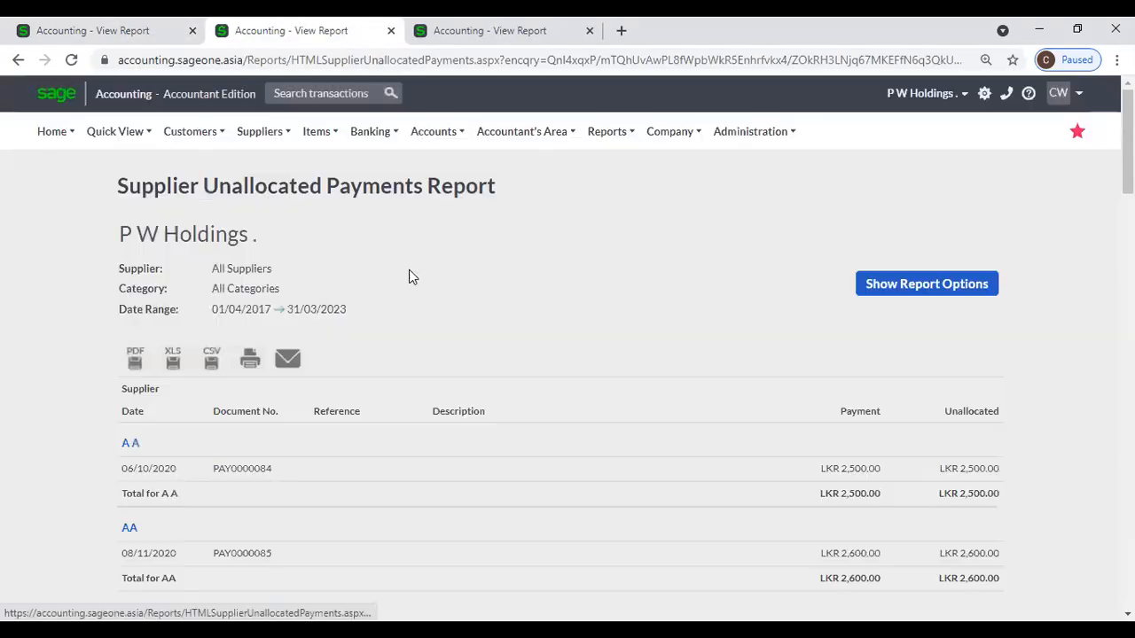
pyautogui.click(256, 141)
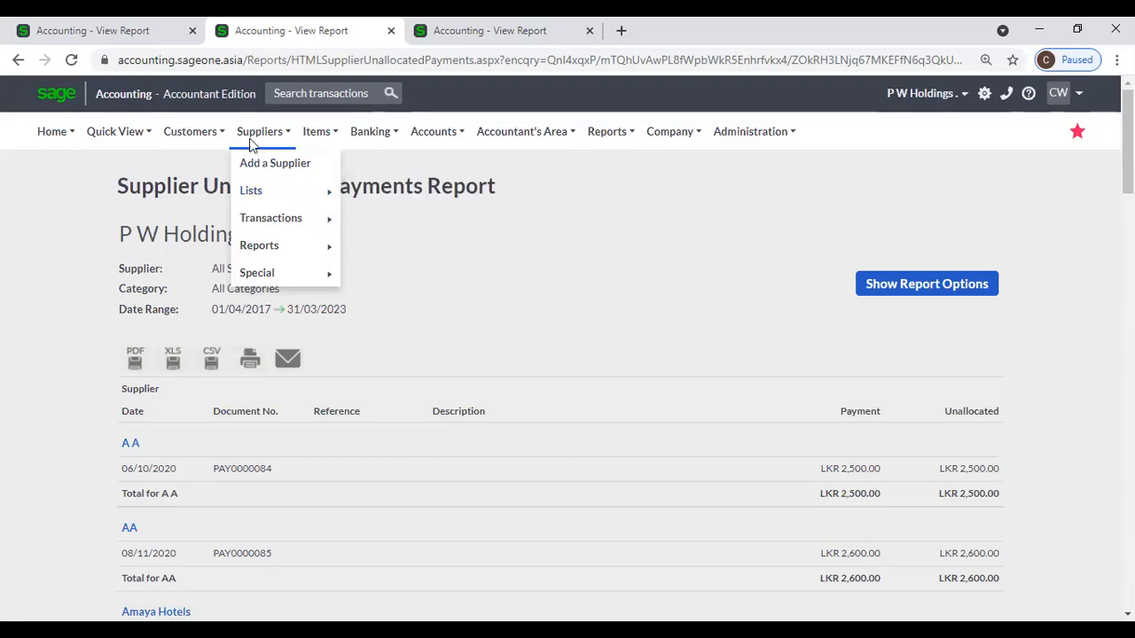
pyautogui.moveTo(243, 218)
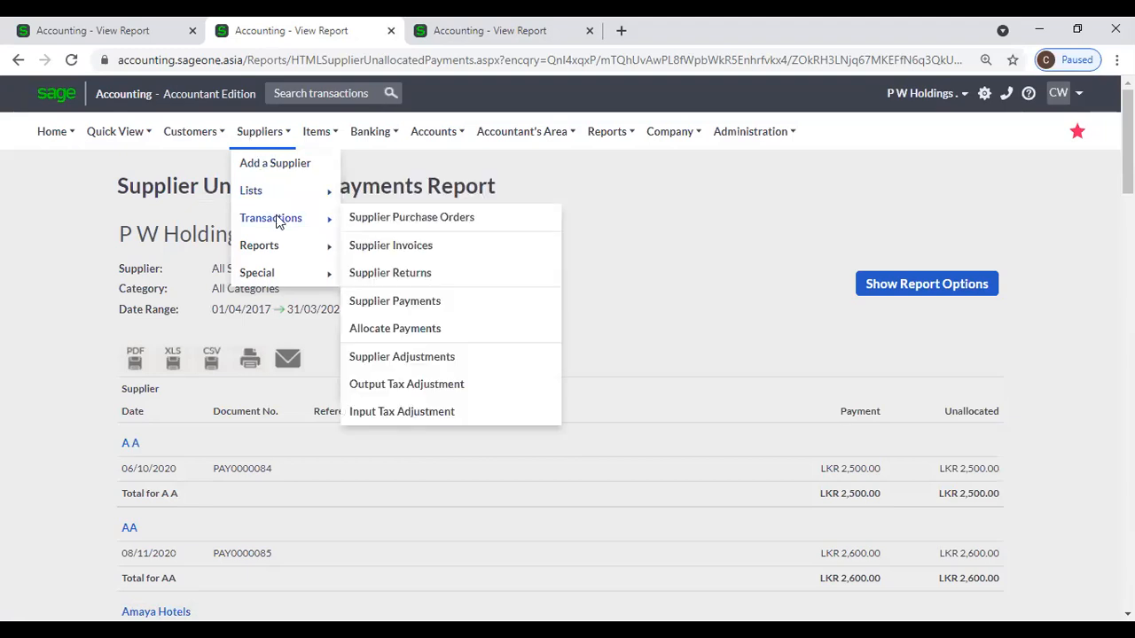
# Allocate A A's payment PAY0000084 to its LKR 2,500.00 Opening Balance and save.
pyautogui.click(435, 328)
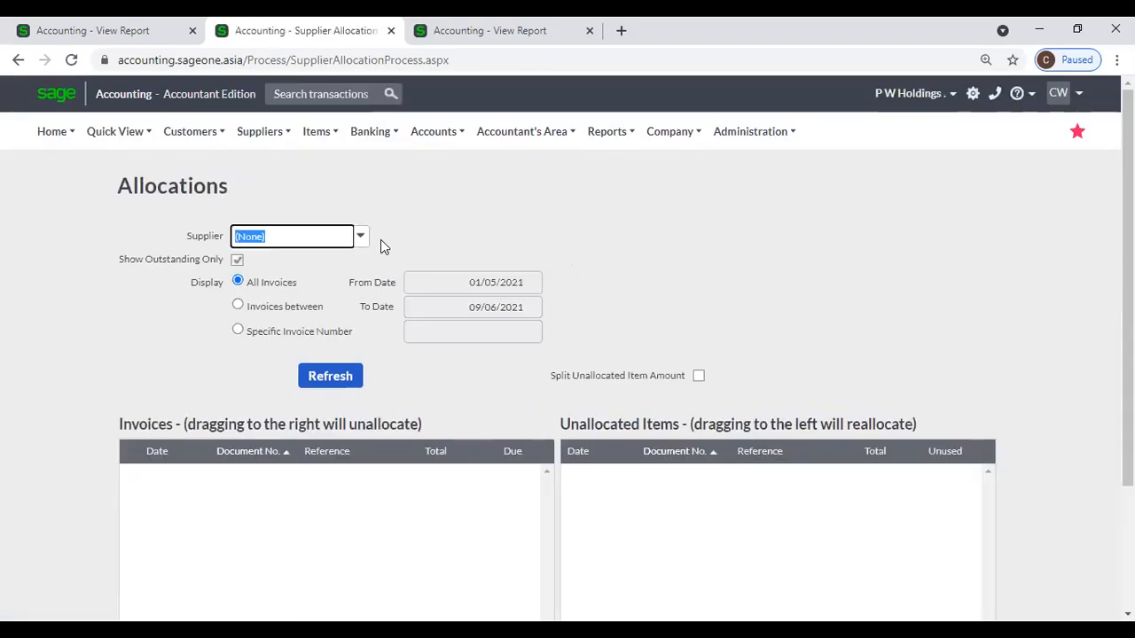
pyautogui.write('A A')
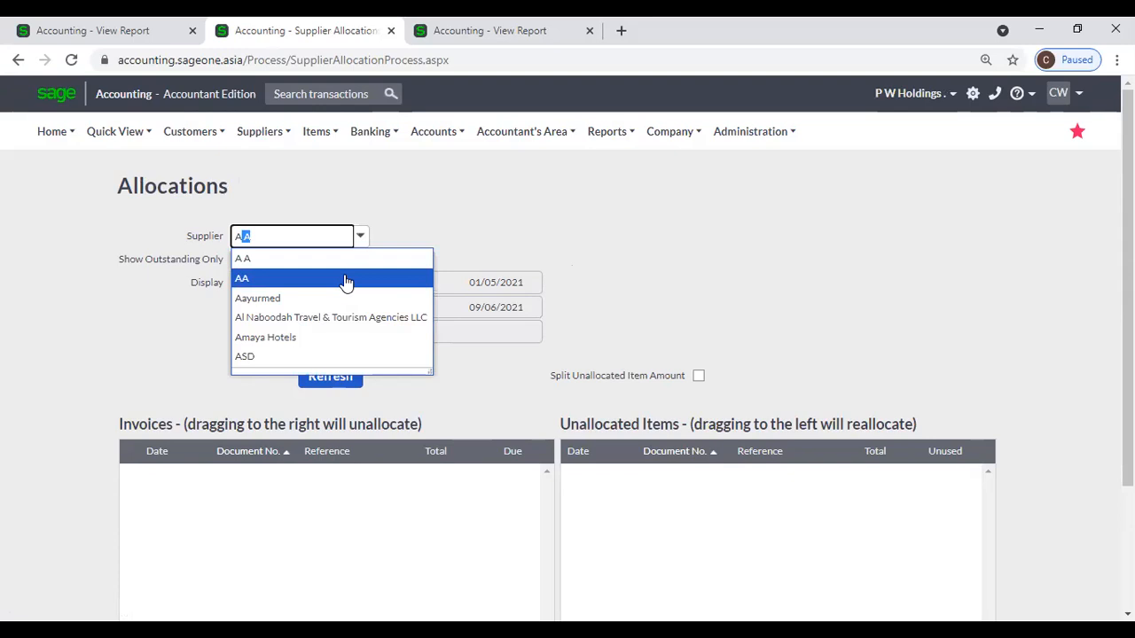
pyautogui.click(343, 262)
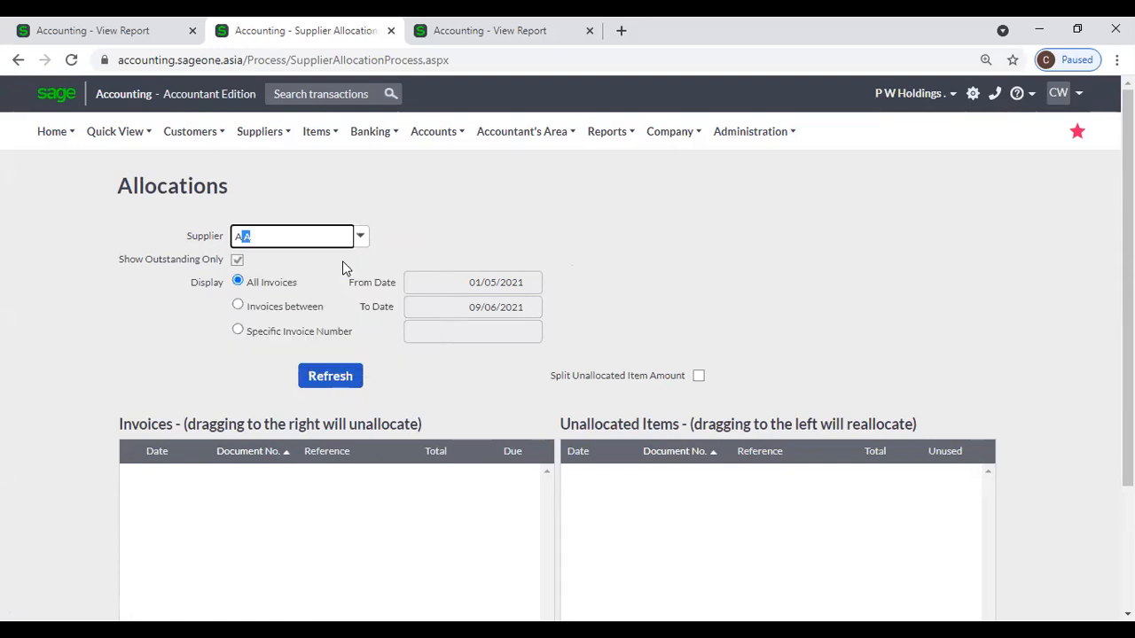
pyautogui.click(344, 379)
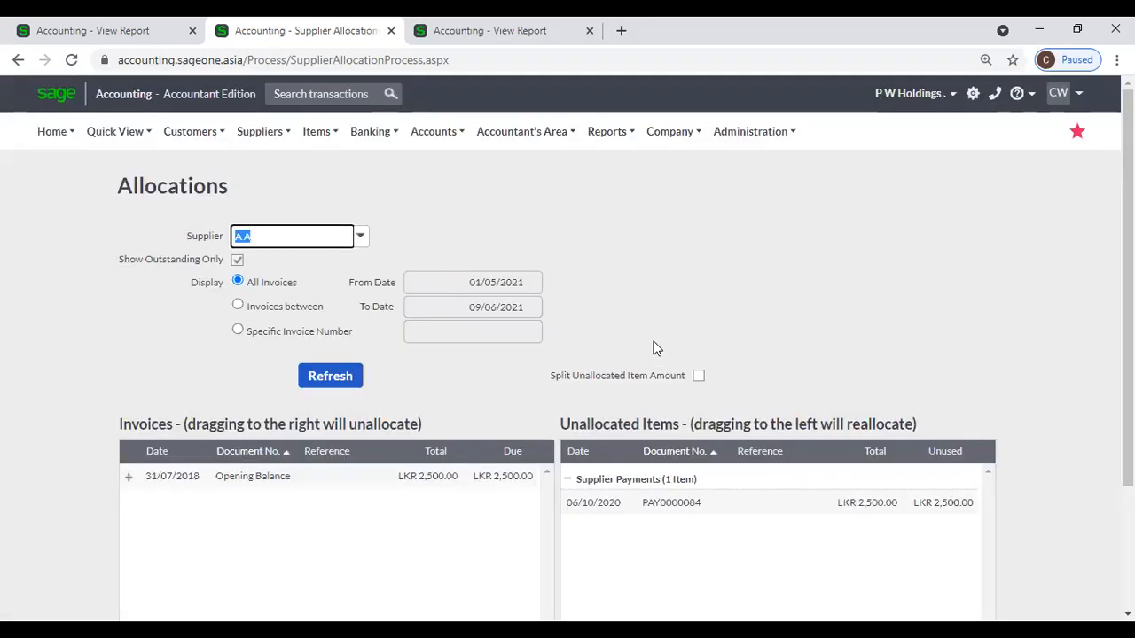
pyautogui.scroll(-3, 698, 452)
pyautogui.moveTo(606, 340); pyautogui.dragTo(473, 314)
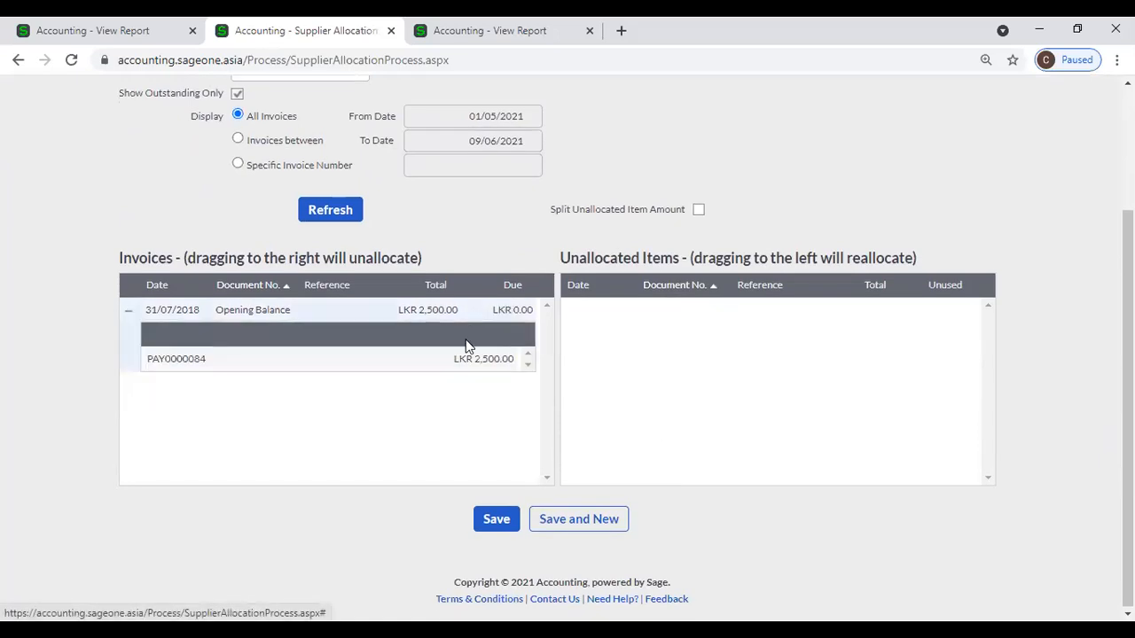
pyautogui.click(491, 521)
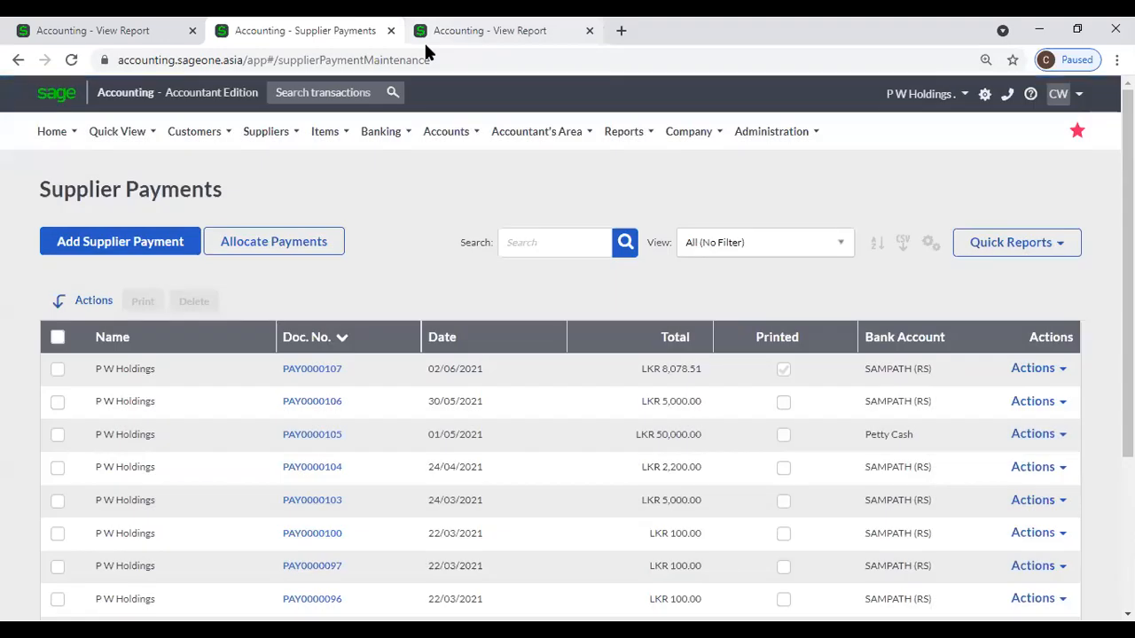
# Reload the Supplier Ageing report tab so A A no longer appears.
pyautogui.click(424, 41)
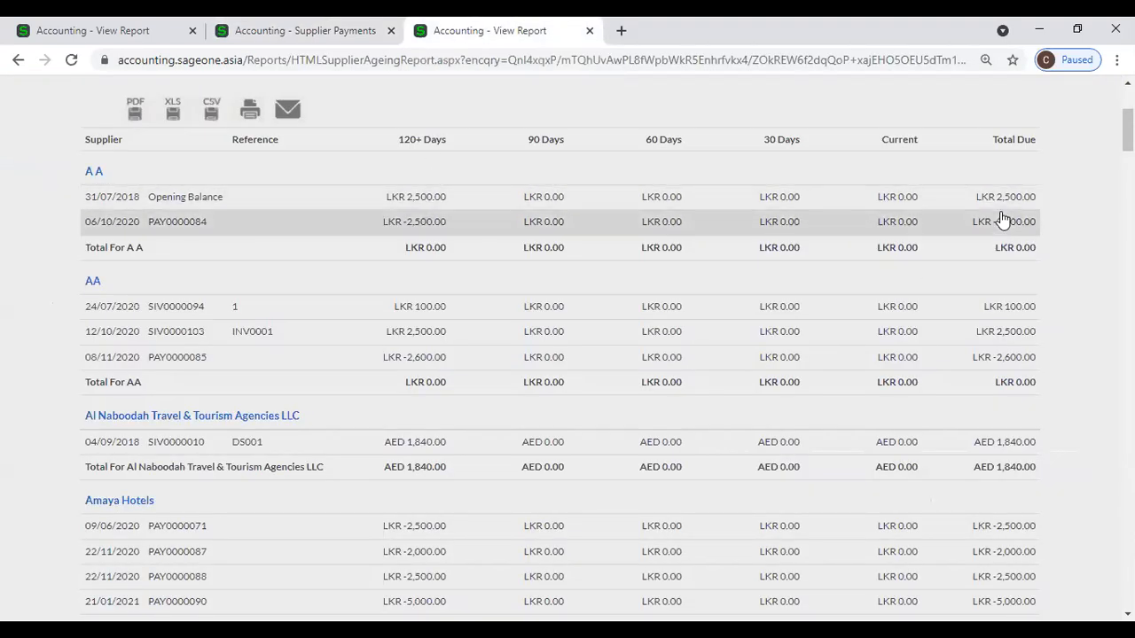
pyautogui.click(72, 61)
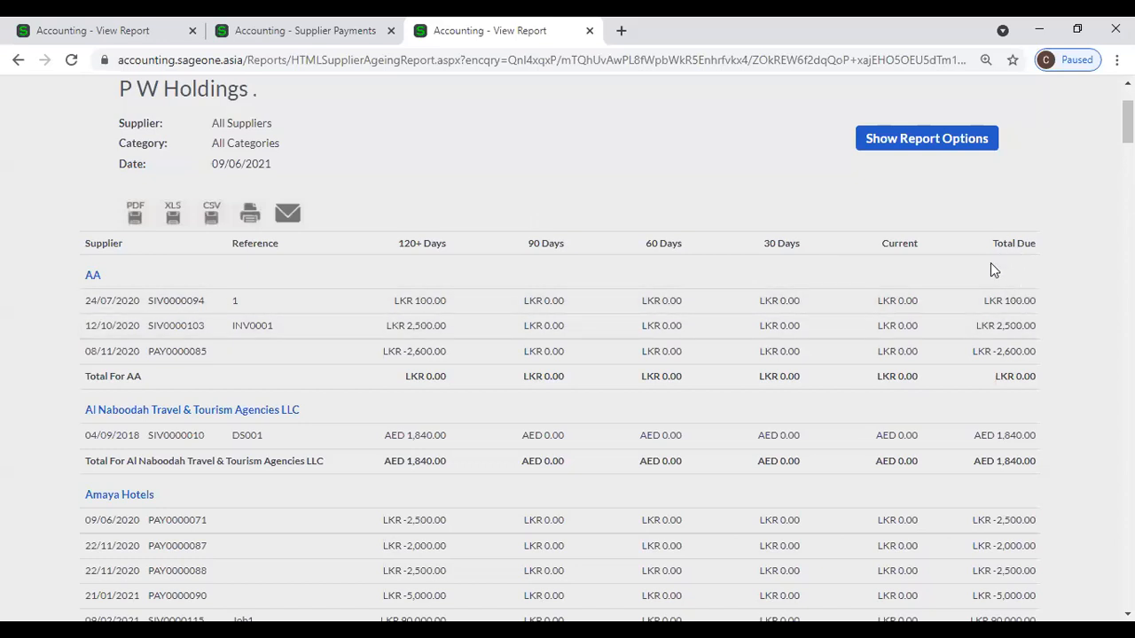
pyautogui.click(300, 34)
# Reload the Unallocated Payments report, now showing only PAY0000085 for LKR 2,600.00.
pyautogui.click(149, 32)
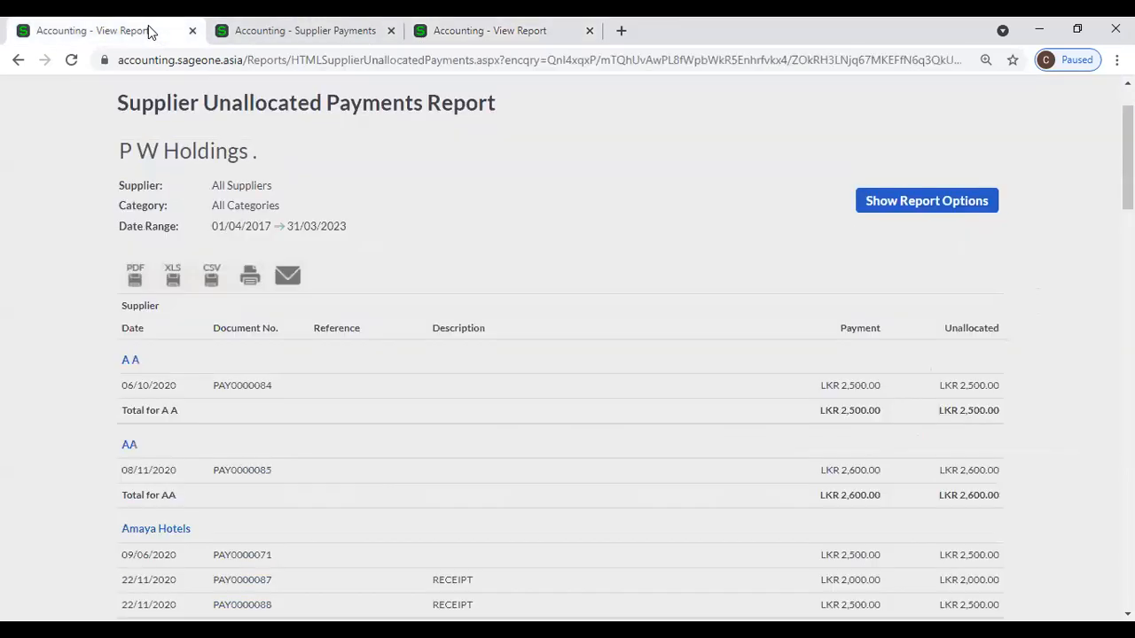
pyautogui.click(70, 61)
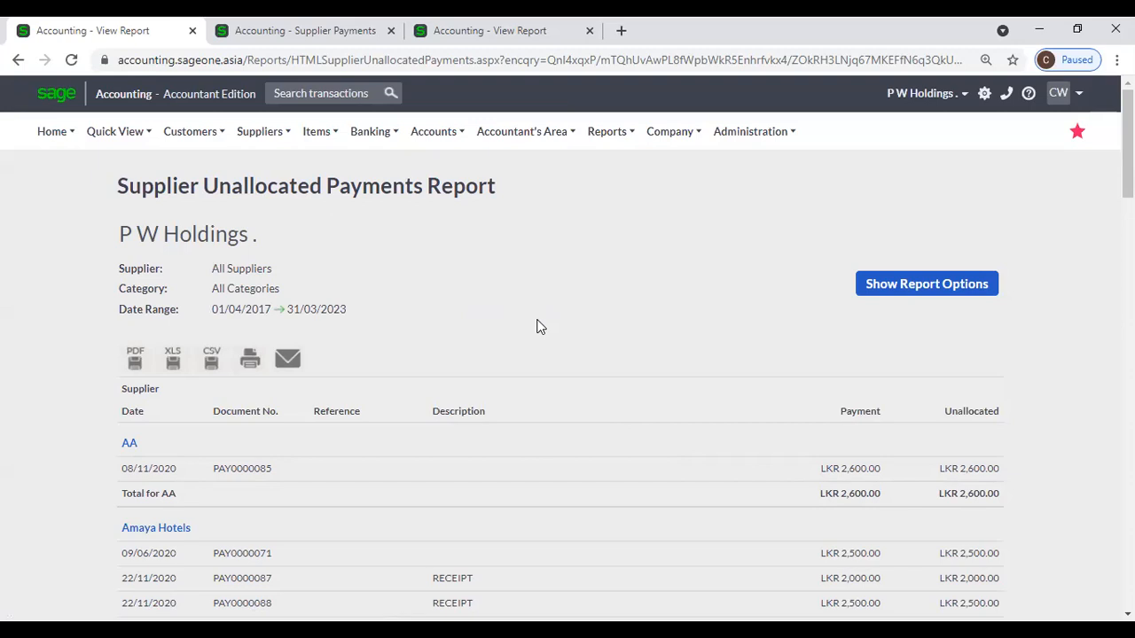
pyautogui.scroll(-2, 551, 327)
pyautogui.scroll(2, 552, 327)
pyautogui.moveTo(264, 132)
pyautogui.scroll(-2, 699, 378)
pyautogui.scroll(2, 690, 372)
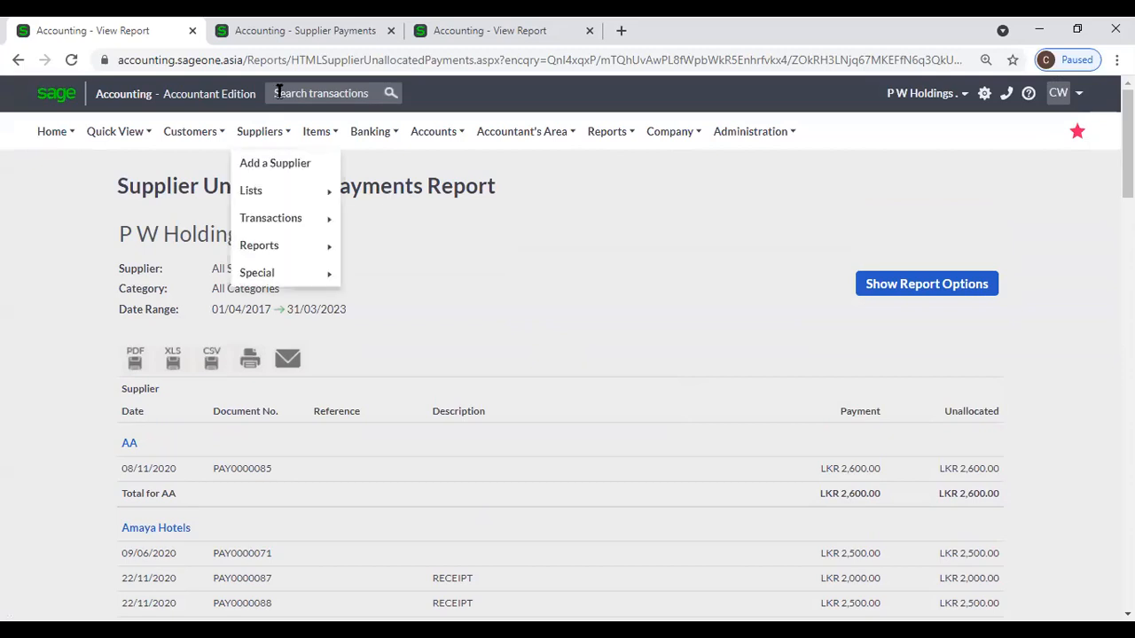
# Load supplier A A's allocations, including already settled invoices.
pyautogui.click(277, 40)
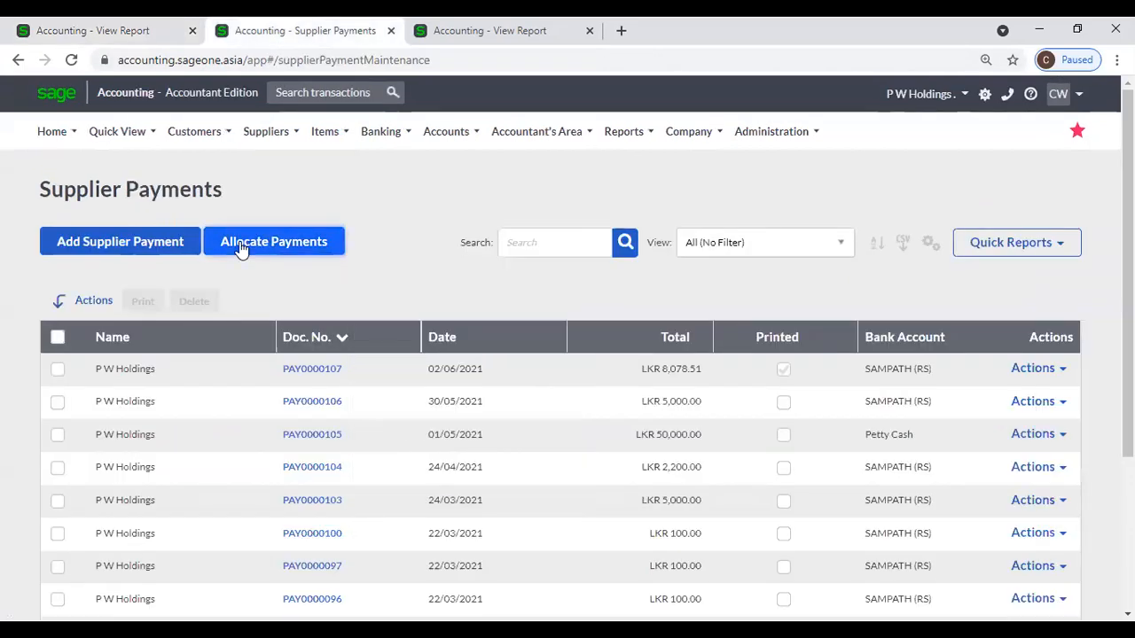
pyautogui.click(242, 245)
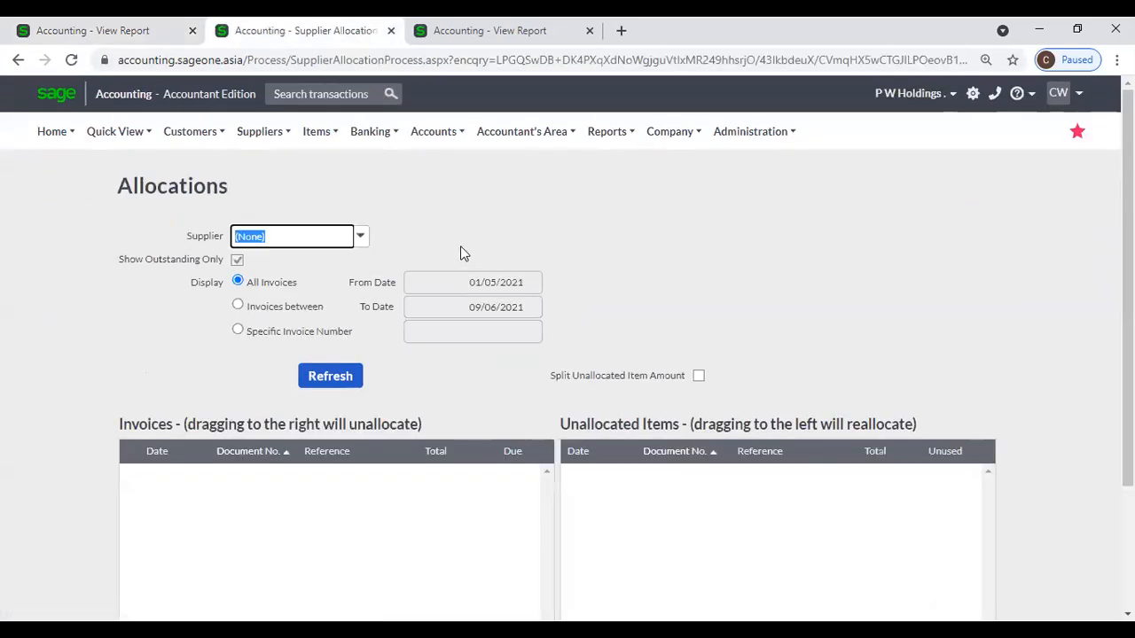
pyautogui.write('AA')
pyautogui.click(236, 259)
pyautogui.click(335, 376)
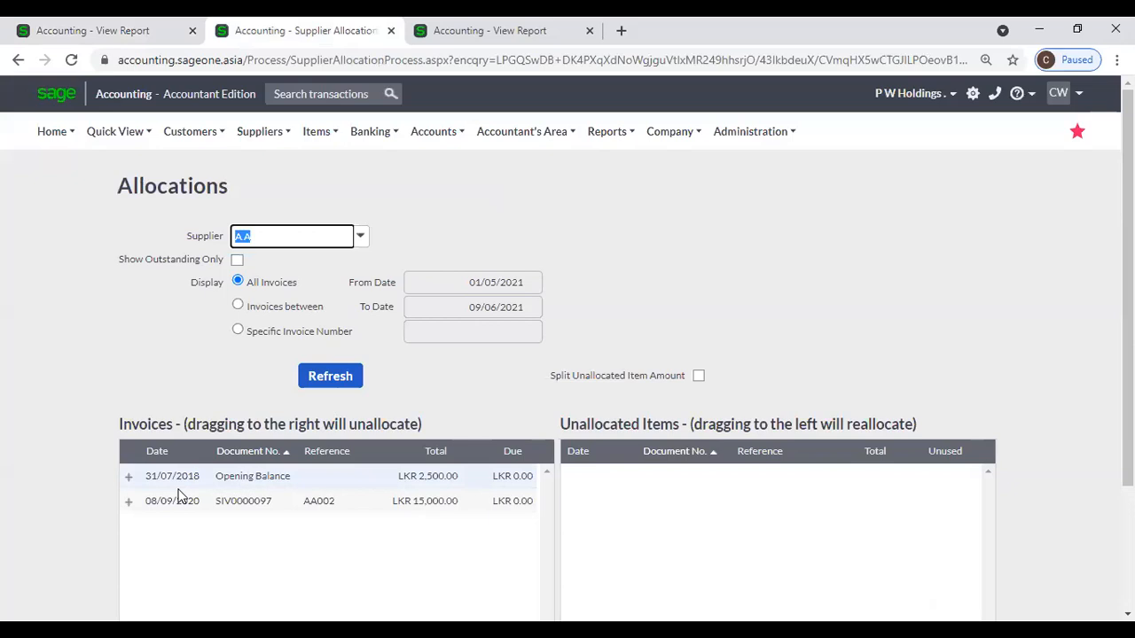
# Move PAY0000084 and PAY0000081 back to Unallocated Items and save.
pyautogui.click(129, 501)
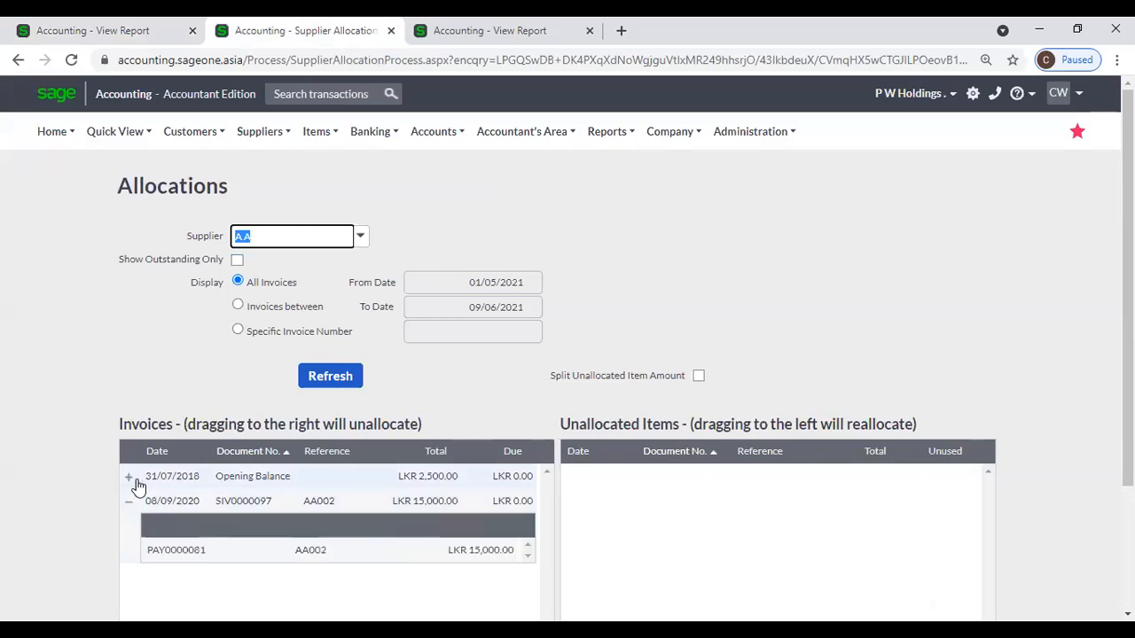
pyautogui.click(129, 477)
pyautogui.scroll(-2, 329, 438)
pyautogui.moveTo(304, 368); pyautogui.dragTo(647, 368)
pyautogui.moveTo(689, 425); pyautogui.dragTo(690, 425)
pyautogui.click(497, 518)
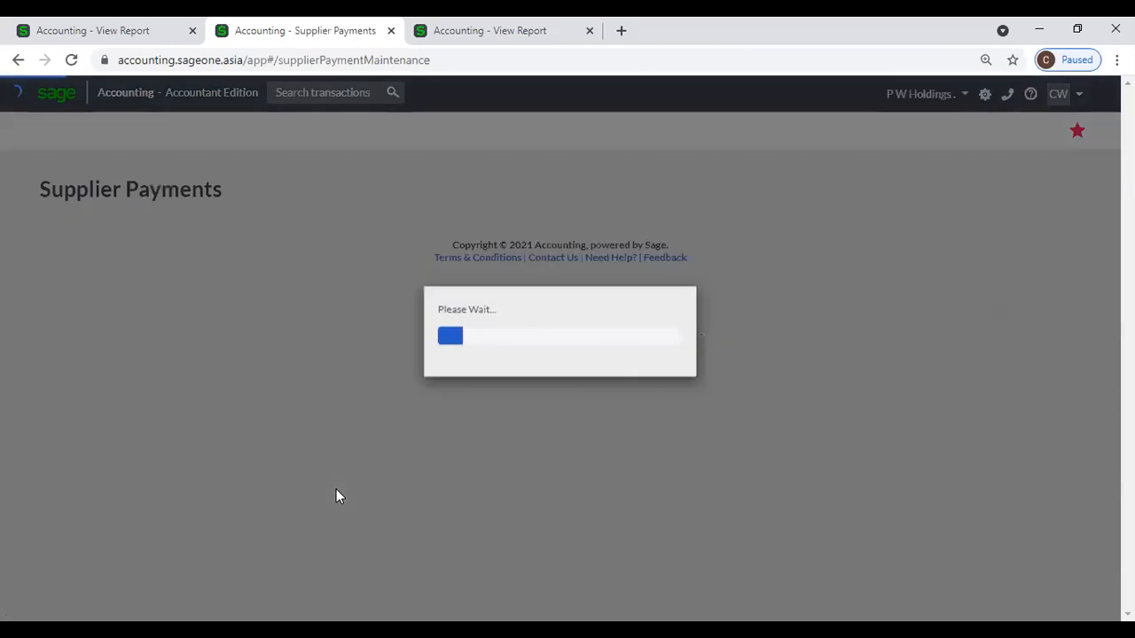
# Open supplier A A's record from Suppliers > Lists > List of Suppliers.
pyautogui.click(255, 133)
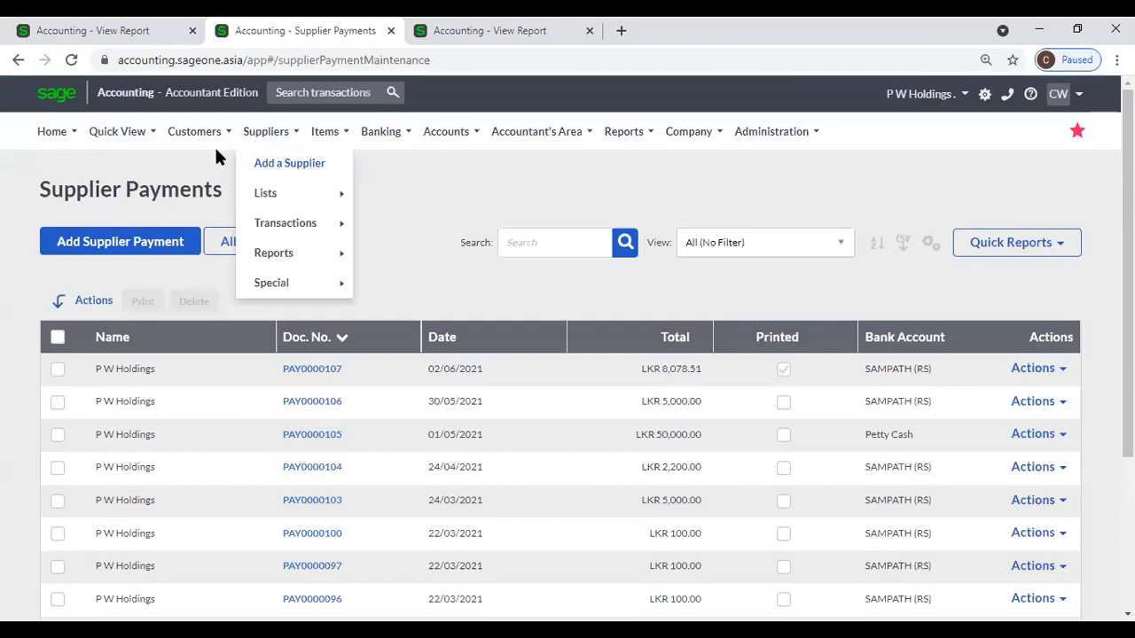
pyautogui.click(195, 131)
pyautogui.moveTo(213, 224)
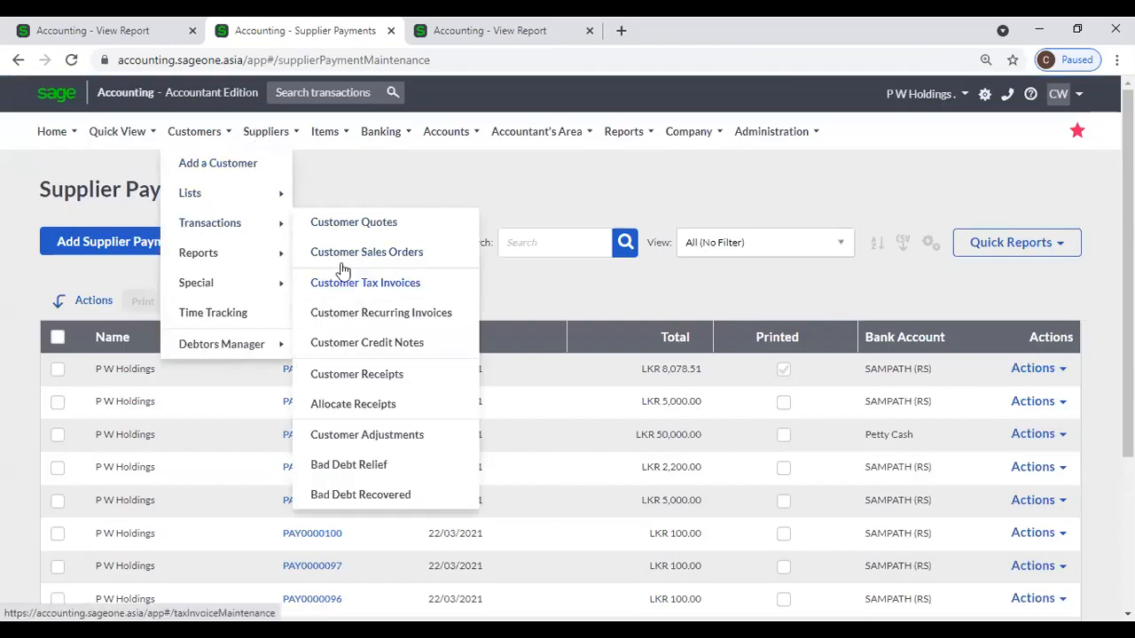
pyautogui.click(266, 131)
pyautogui.moveTo(276, 199)
pyautogui.click(387, 193)
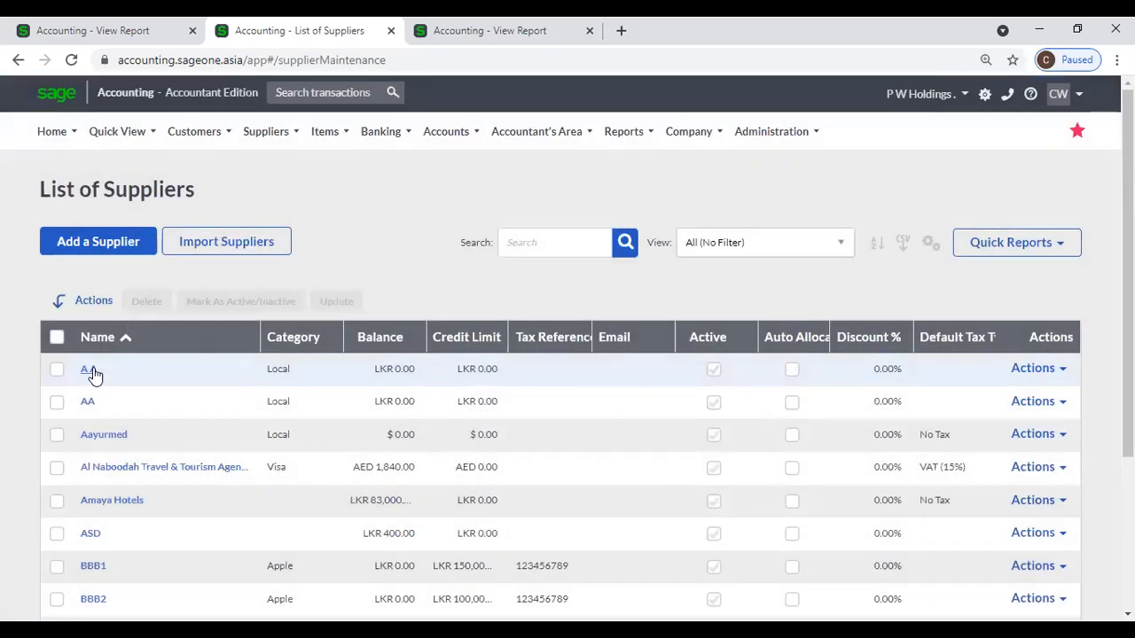
pyautogui.click(86, 369)
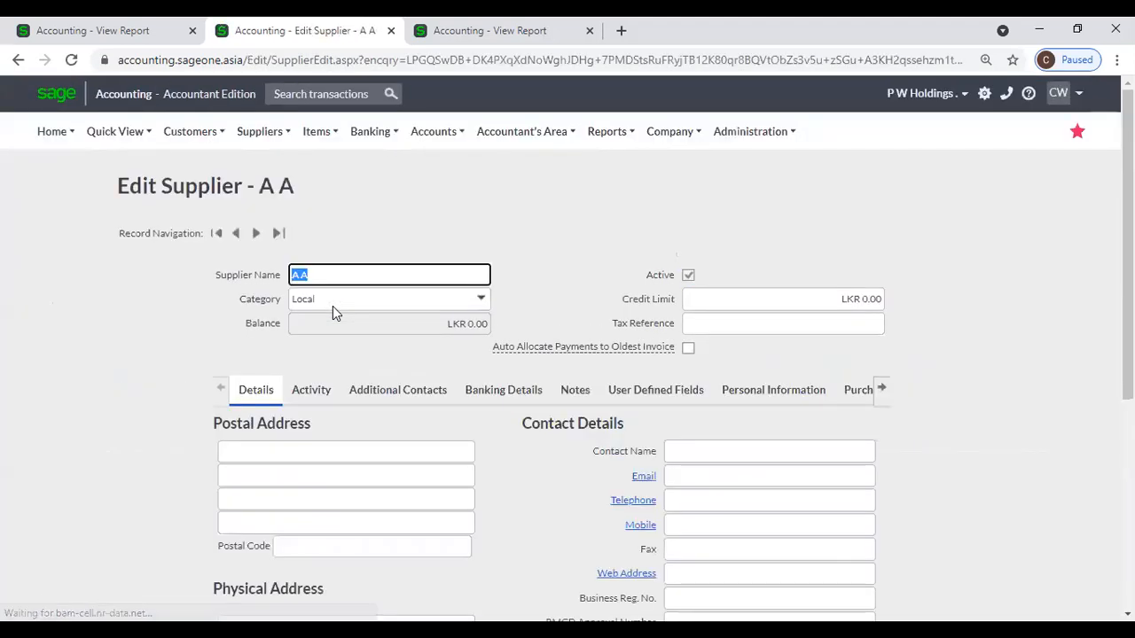
# Change the Supplier Name from A A to Adle and save the record.
pyautogui.click(312, 274)
pyautogui.press('BackSpace')
pyautogui.press('BackSpace')
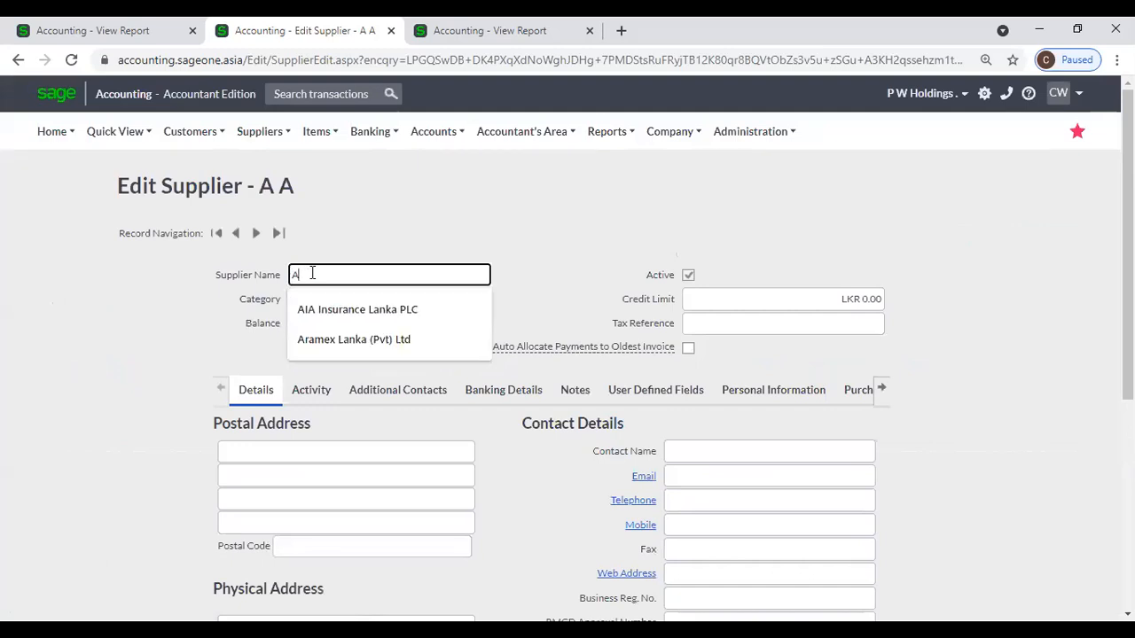
pyautogui.write('dle')
pyautogui.scroll(-3, 407, 472)
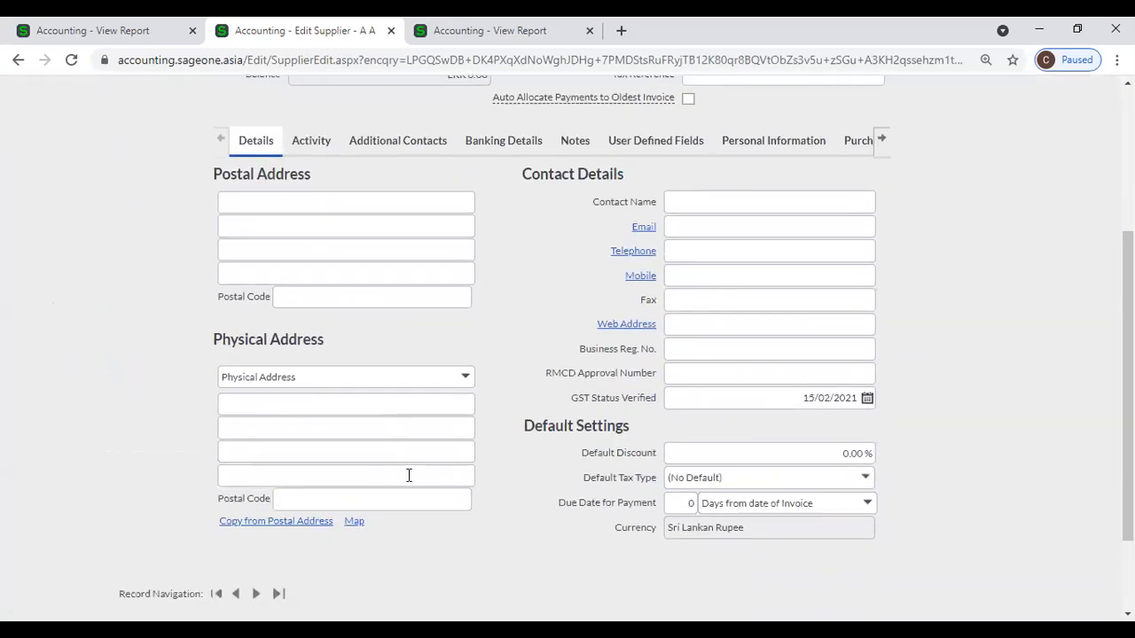
pyautogui.scroll(-2, 568, 529)
pyautogui.click(499, 518)
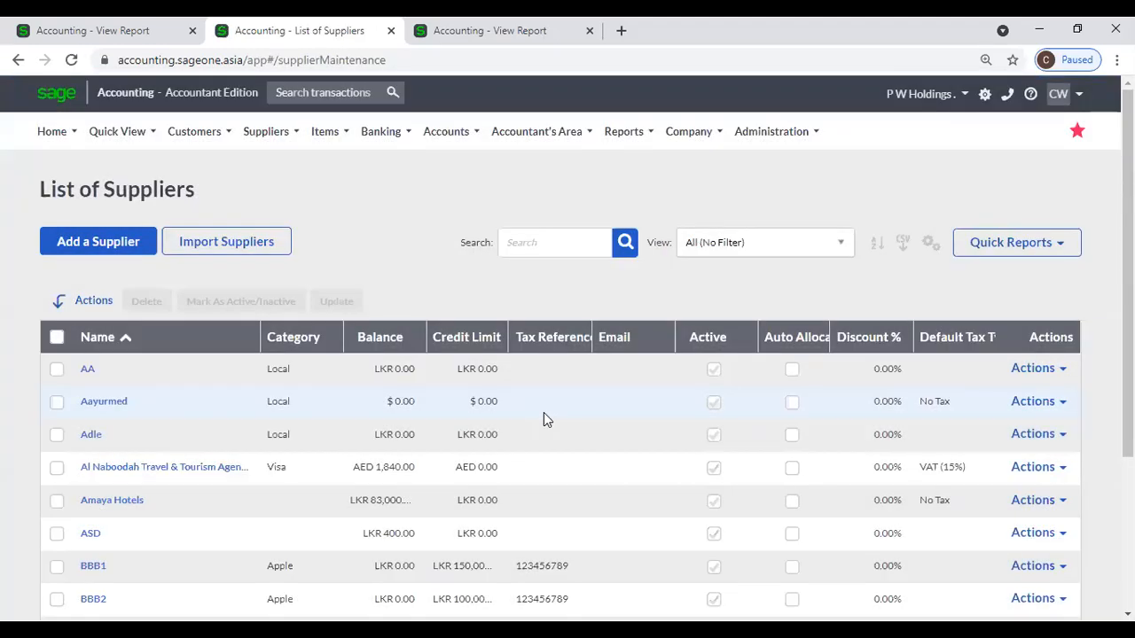
# Return to the Supplier Unallocated Payments Report tab and show the Suppliers > Reports submenu.
pyautogui.click(135, 33)
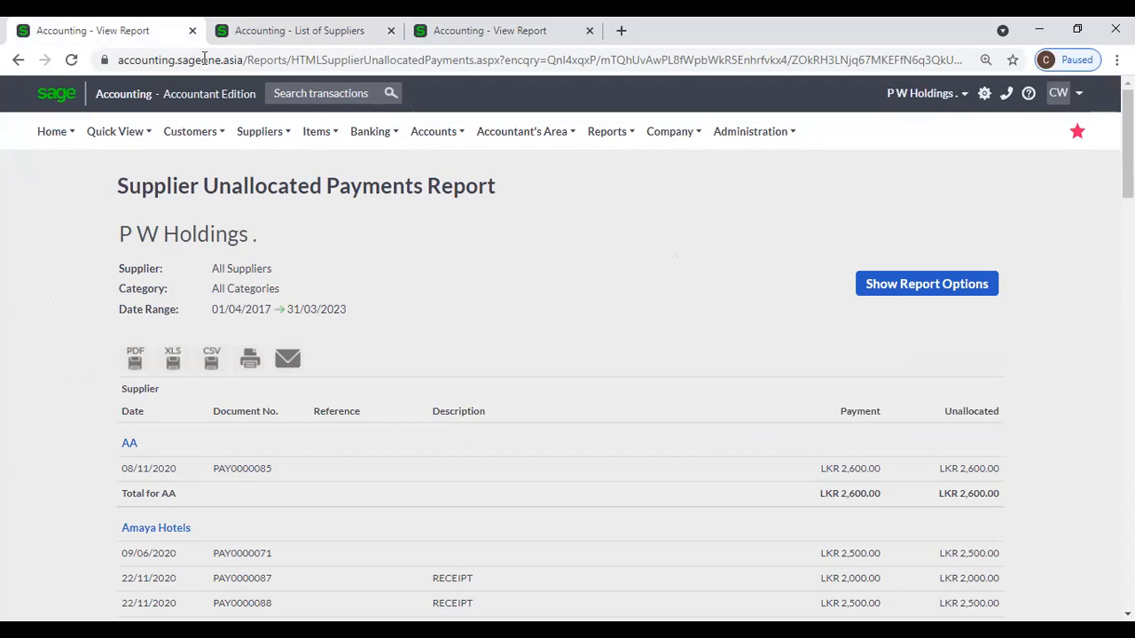
pyautogui.click(1092, 415)
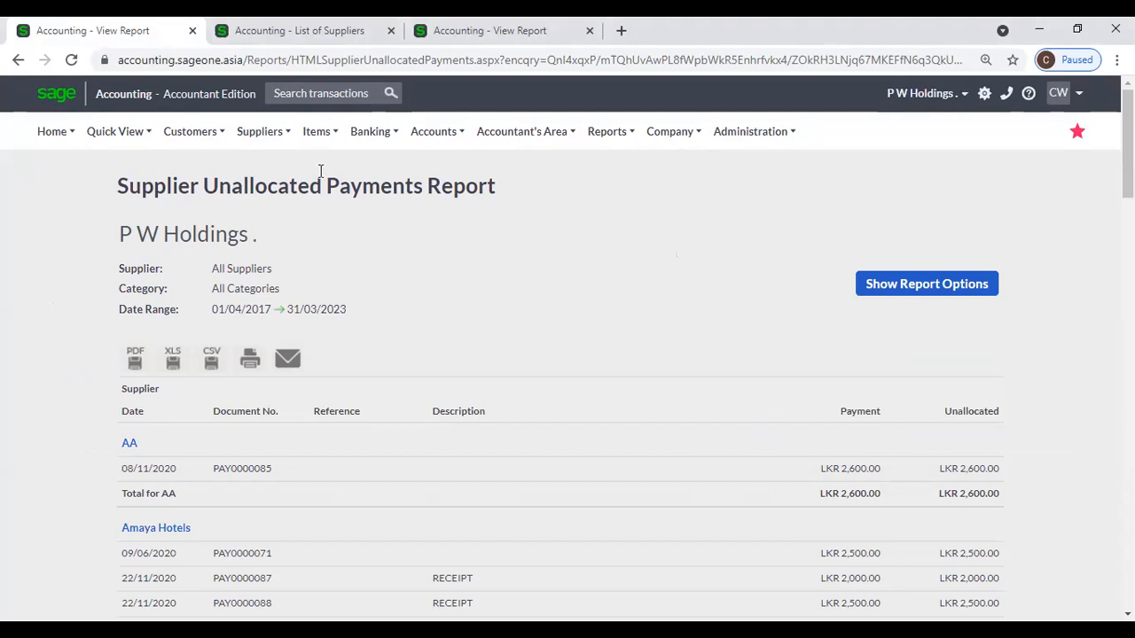
pyautogui.moveTo(260, 131)
pyautogui.moveTo(274, 255)
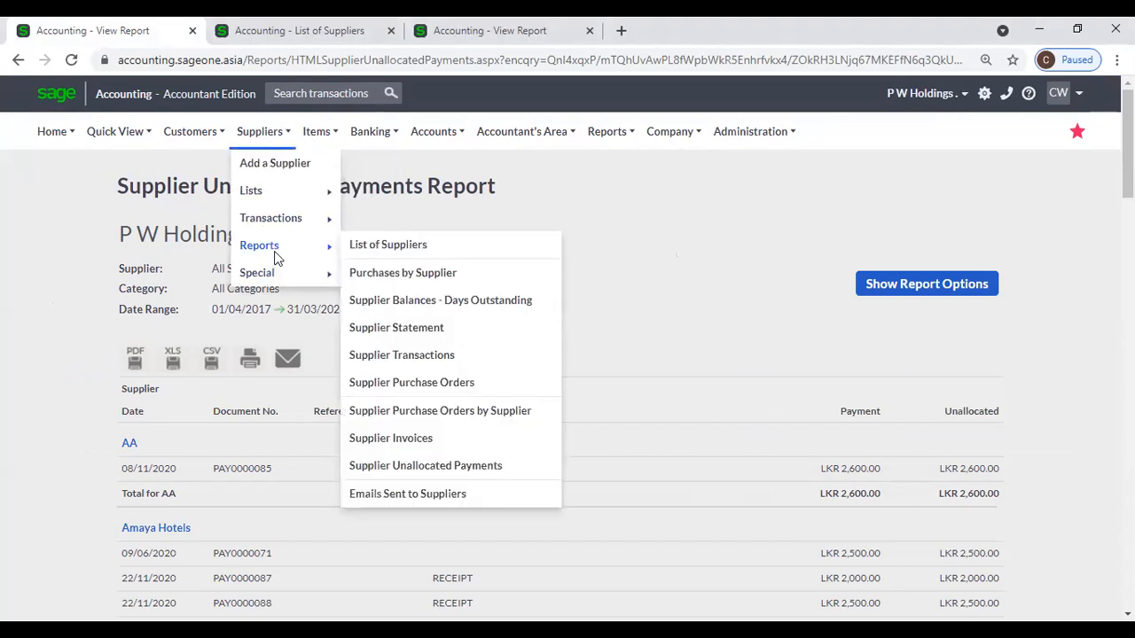
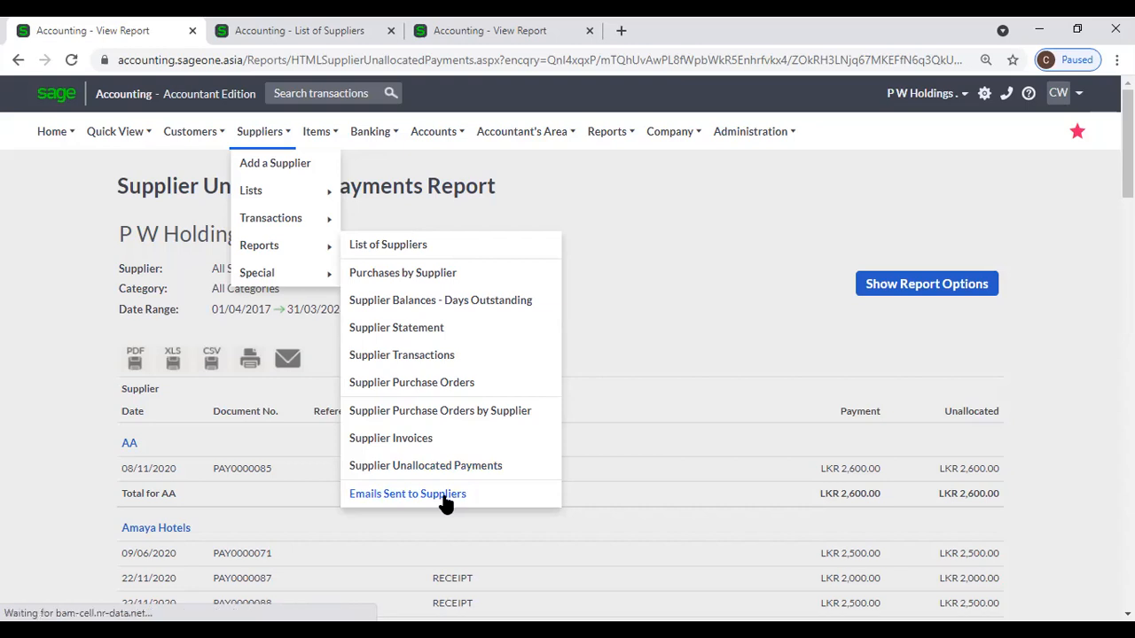
# Run the Emails Sent to Suppliers report with the Date Range set to All.
pyautogui.click(430, 498)
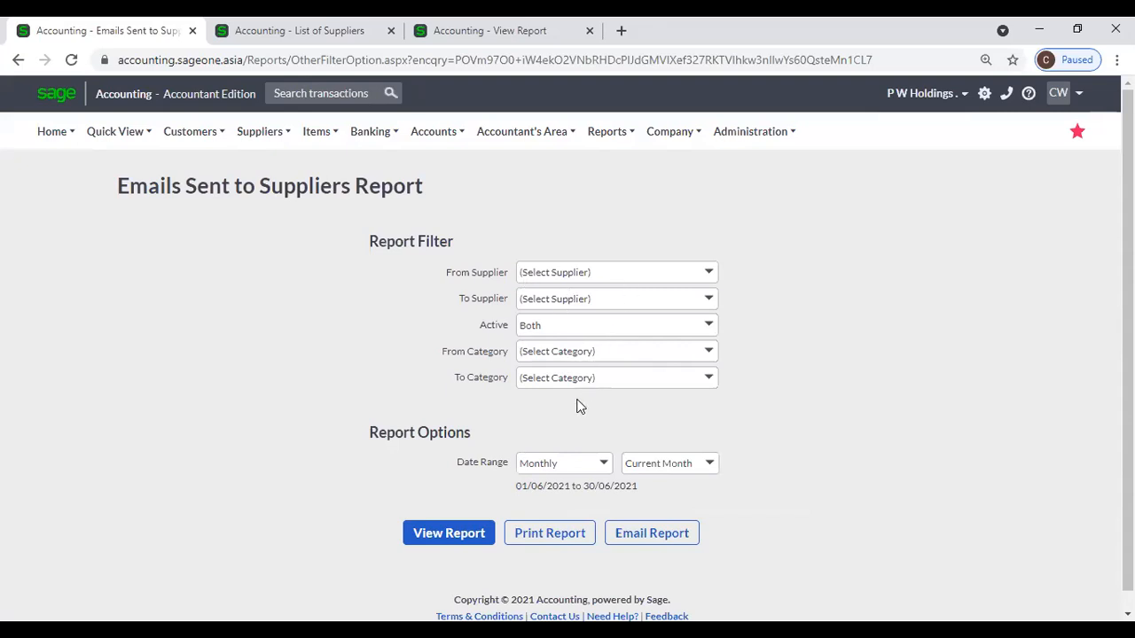
pyautogui.click(601, 463)
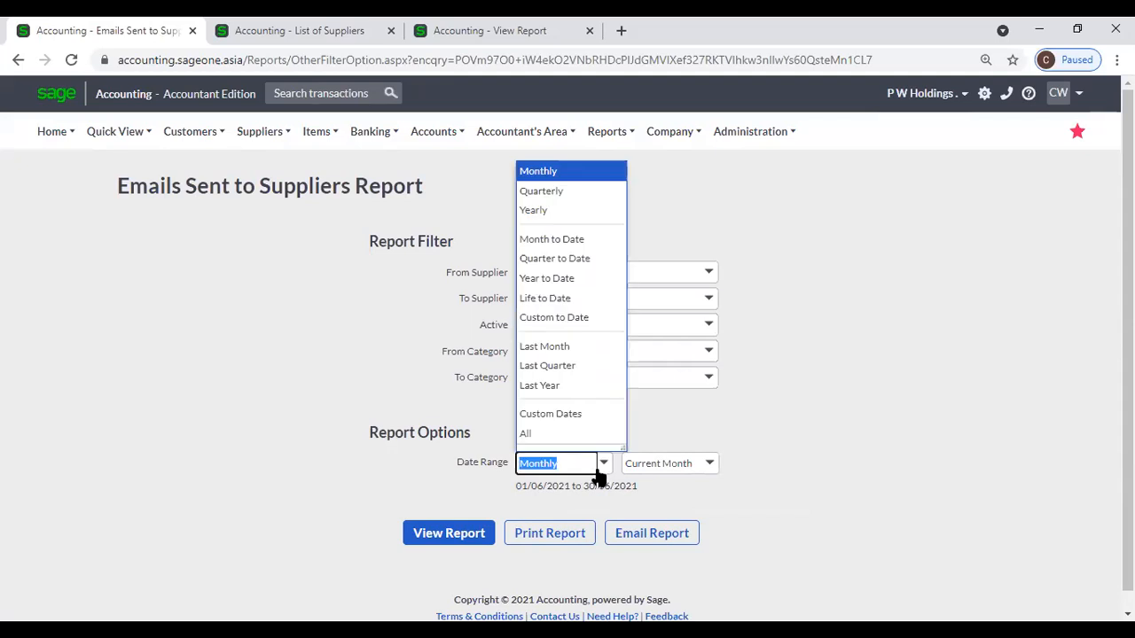
pyautogui.click(549, 434)
pyautogui.click(468, 530)
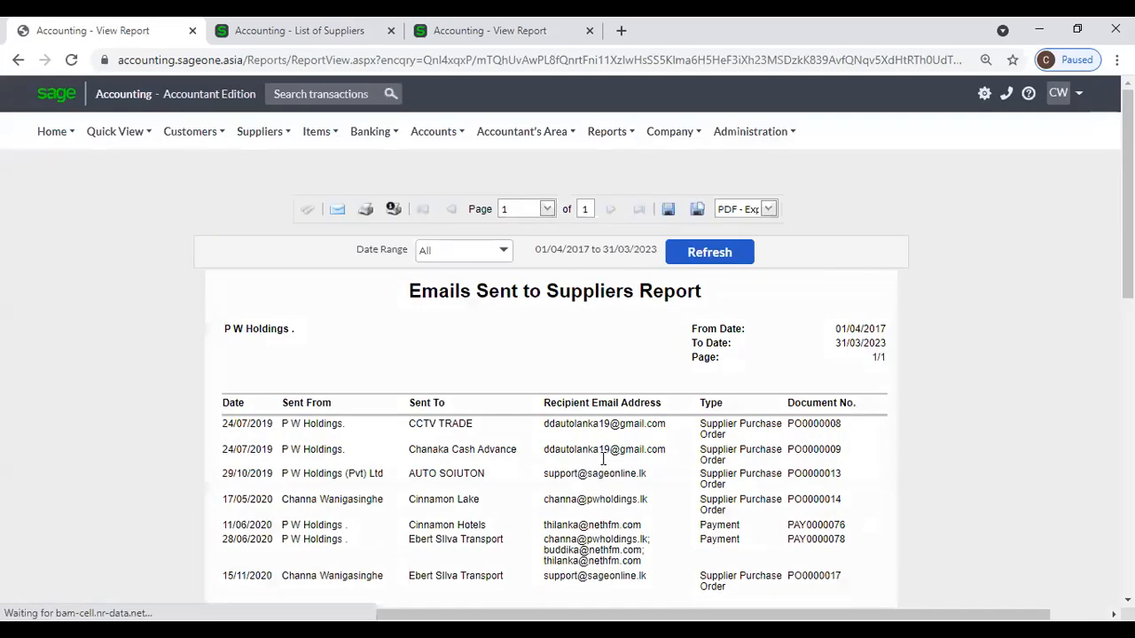
# Scroll through the emailed documents, then return to the List of Suppliers tab.
pyautogui.scroll(-1, 611, 455)
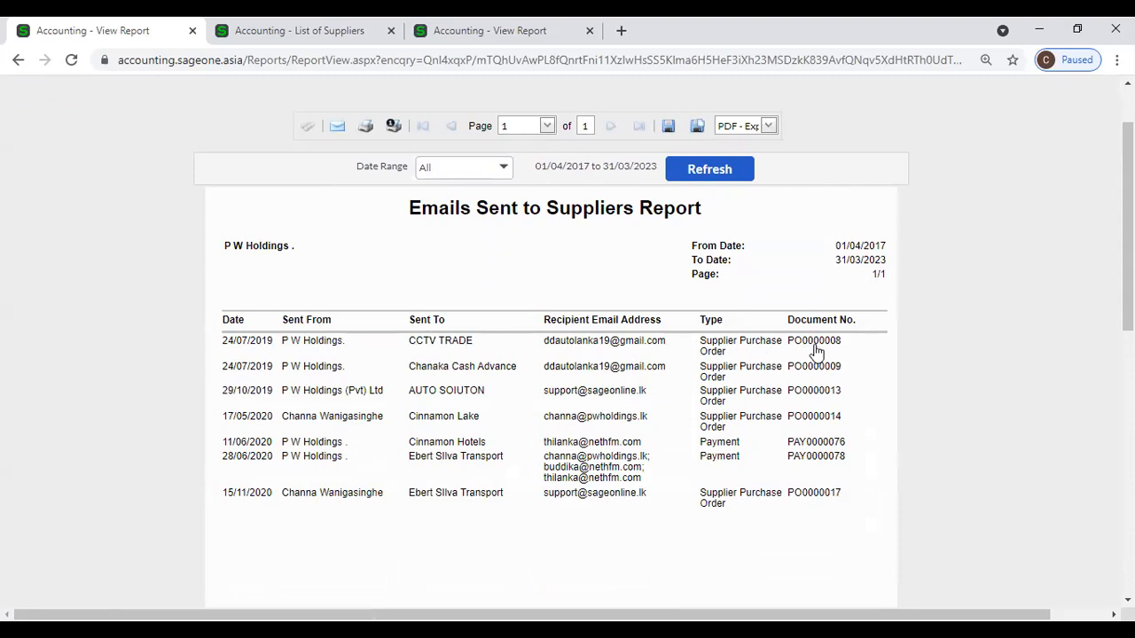
pyautogui.scroll(-1, 816, 355)
pyautogui.scroll(2, 753, 357)
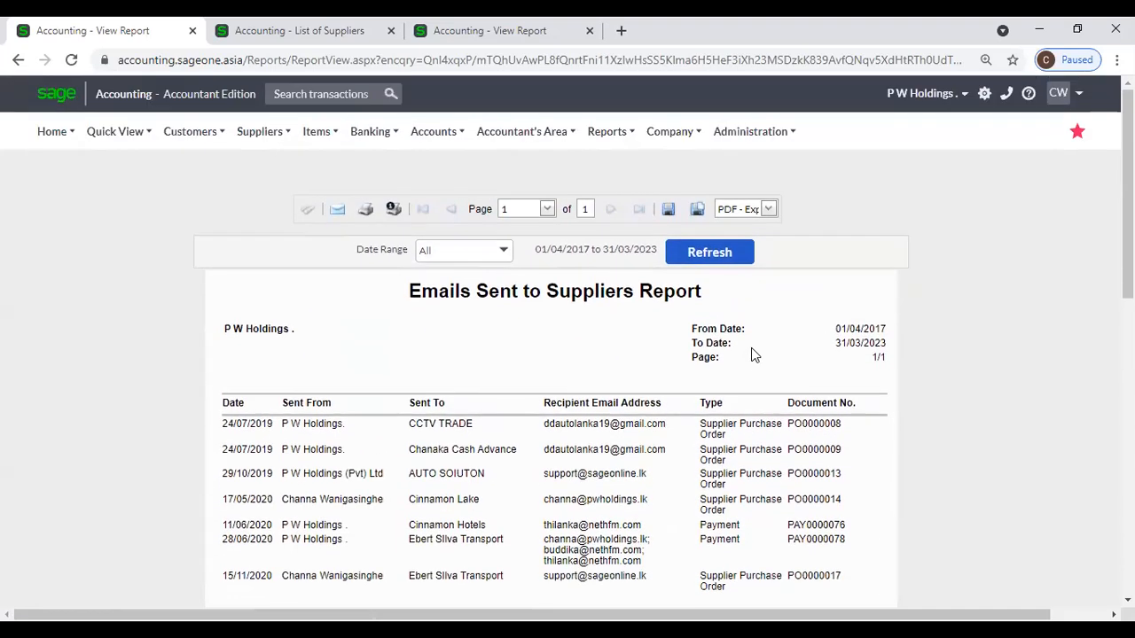
pyautogui.click(293, 30)
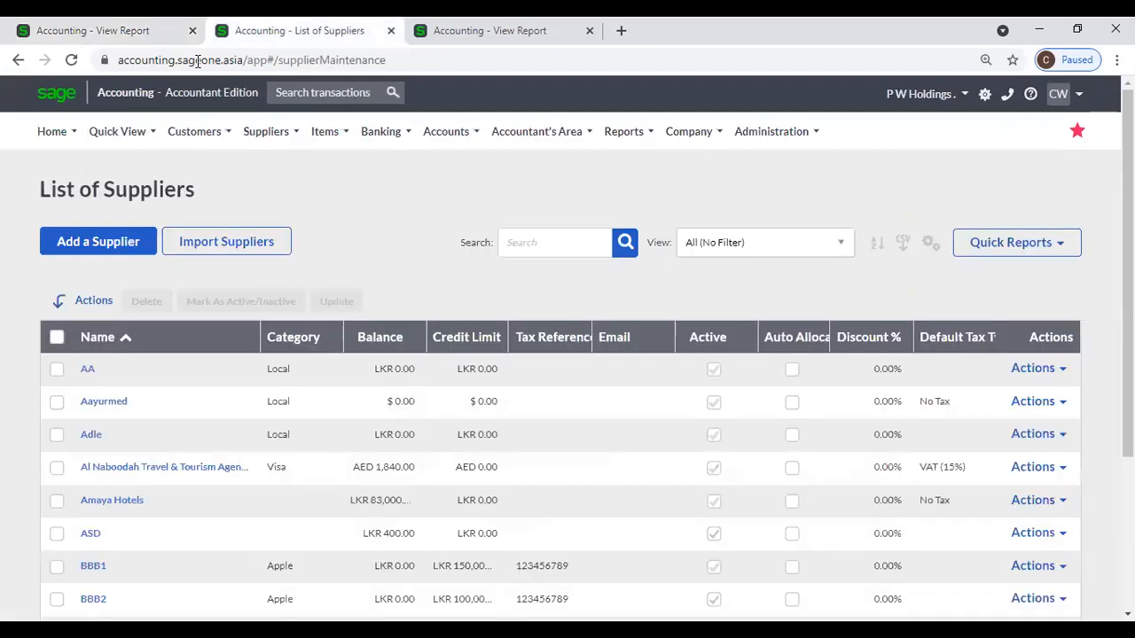
# Generate the Purchases by Supplier report for June 2021, showing LKR875,000.00 for P W Holdings.
pyautogui.moveTo(252, 153)
pyautogui.moveTo(271, 252)
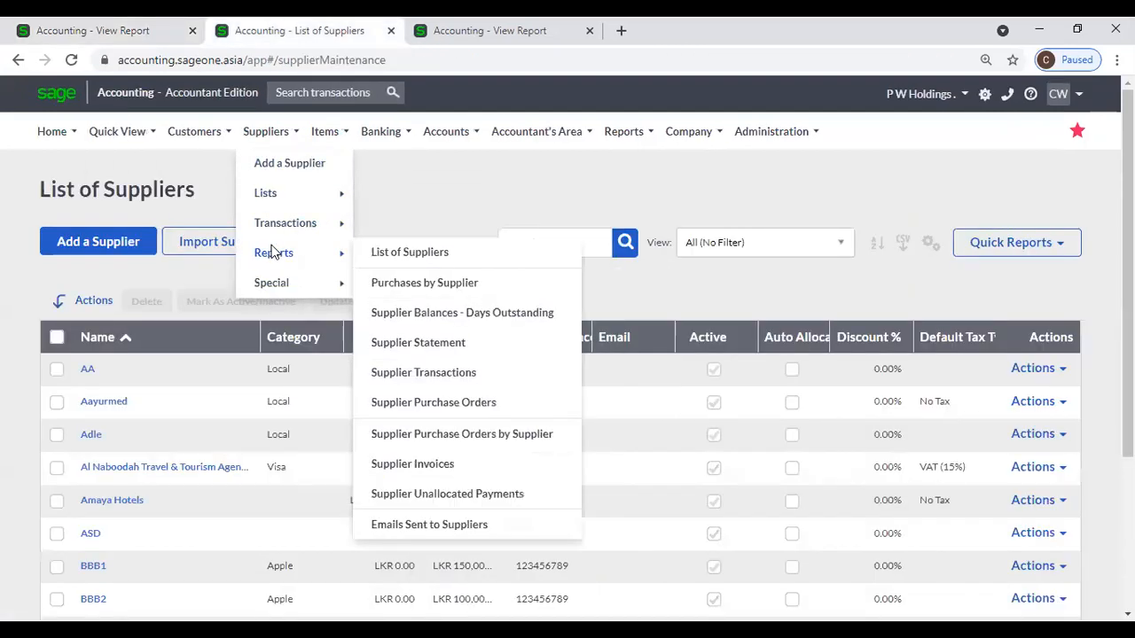
pyautogui.click(432, 283)
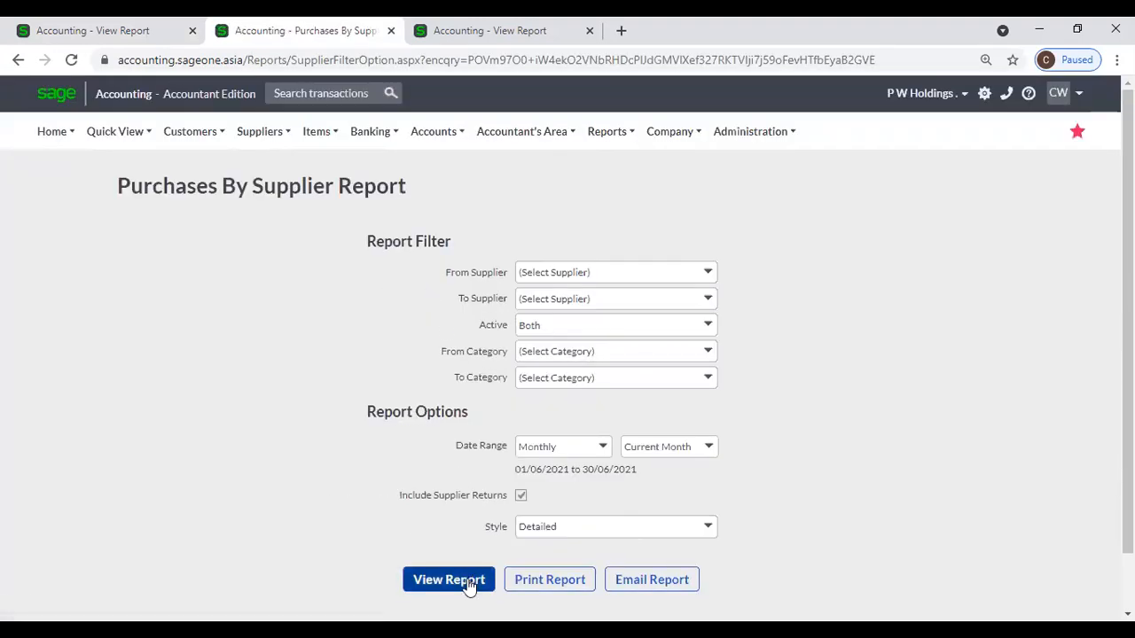
pyautogui.click(470, 581)
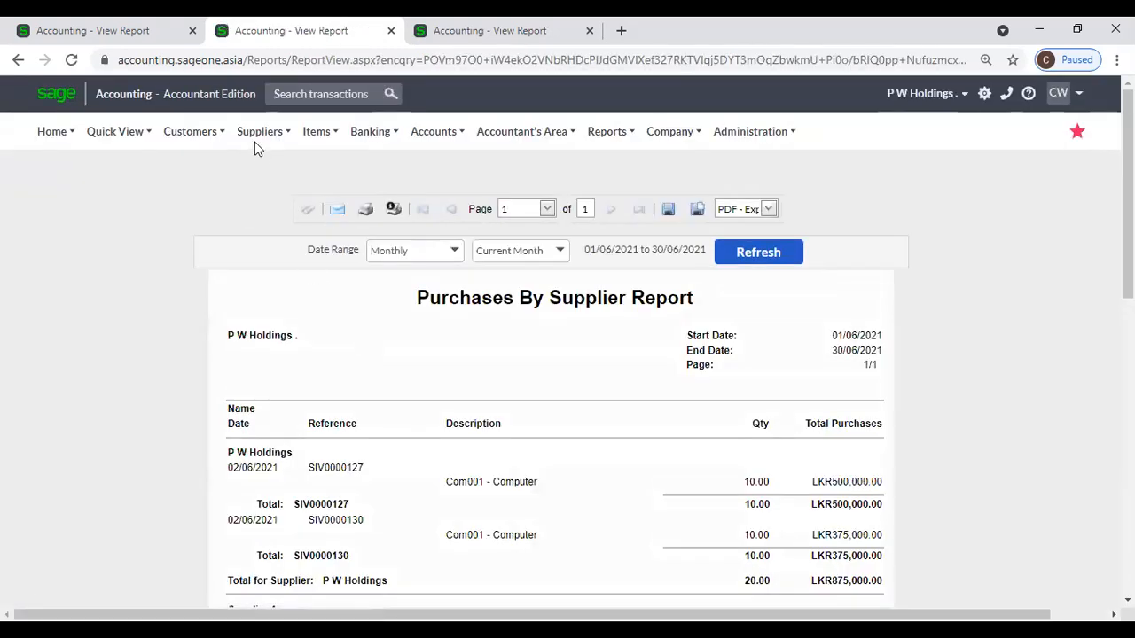
# Bring up the Supplier Invoices report options from Suppliers > Reports.
pyautogui.moveTo(254, 142)
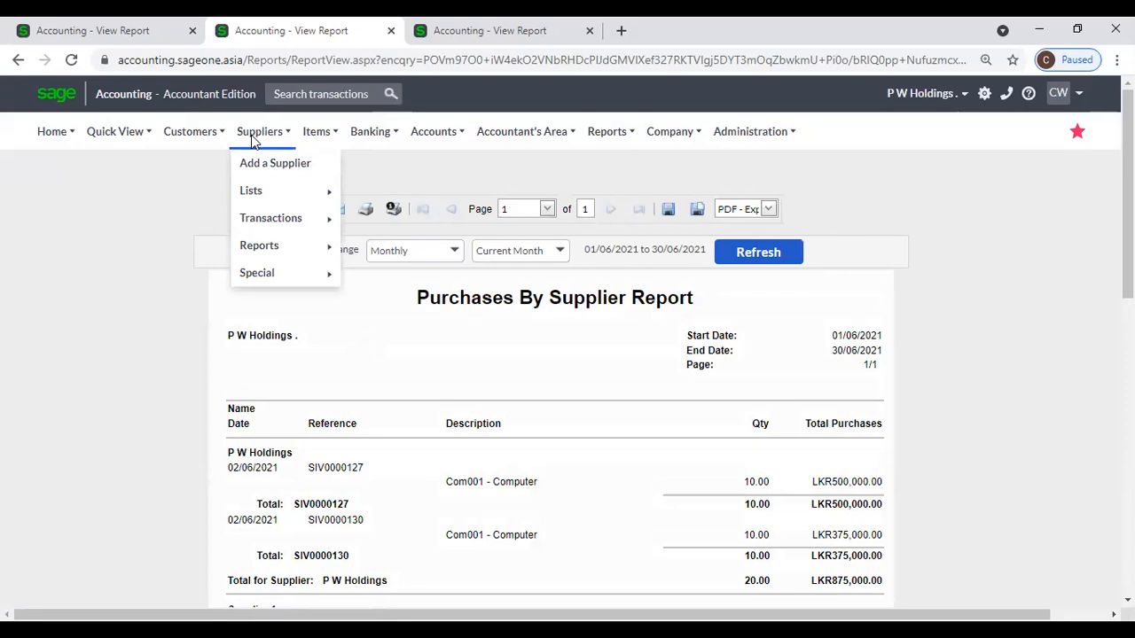
pyautogui.moveTo(278, 246)
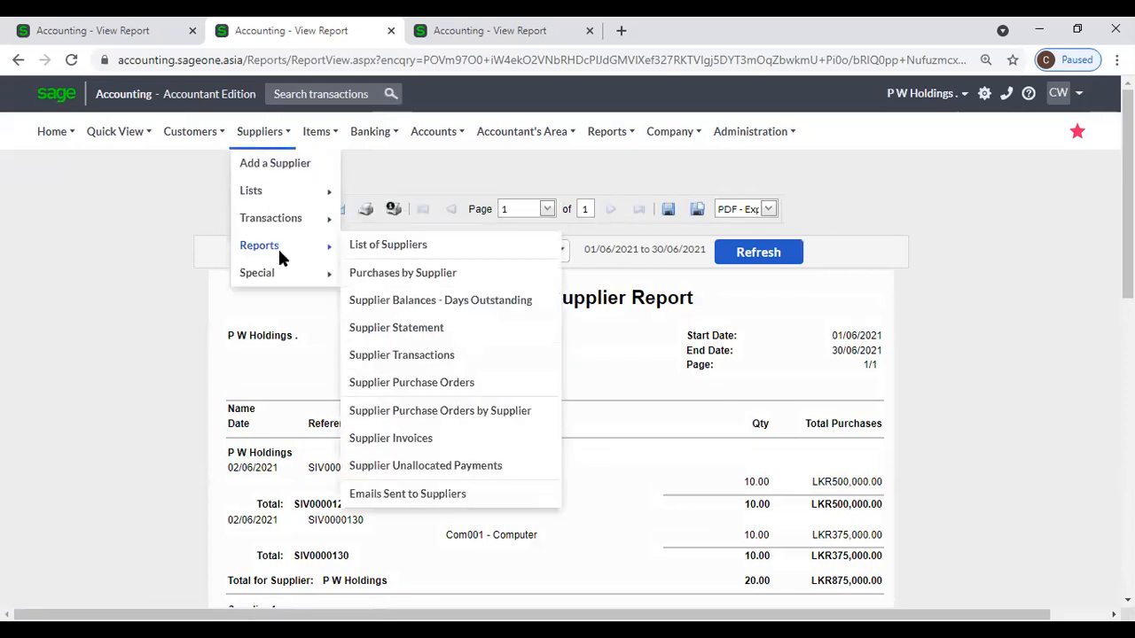
pyautogui.click(401, 446)
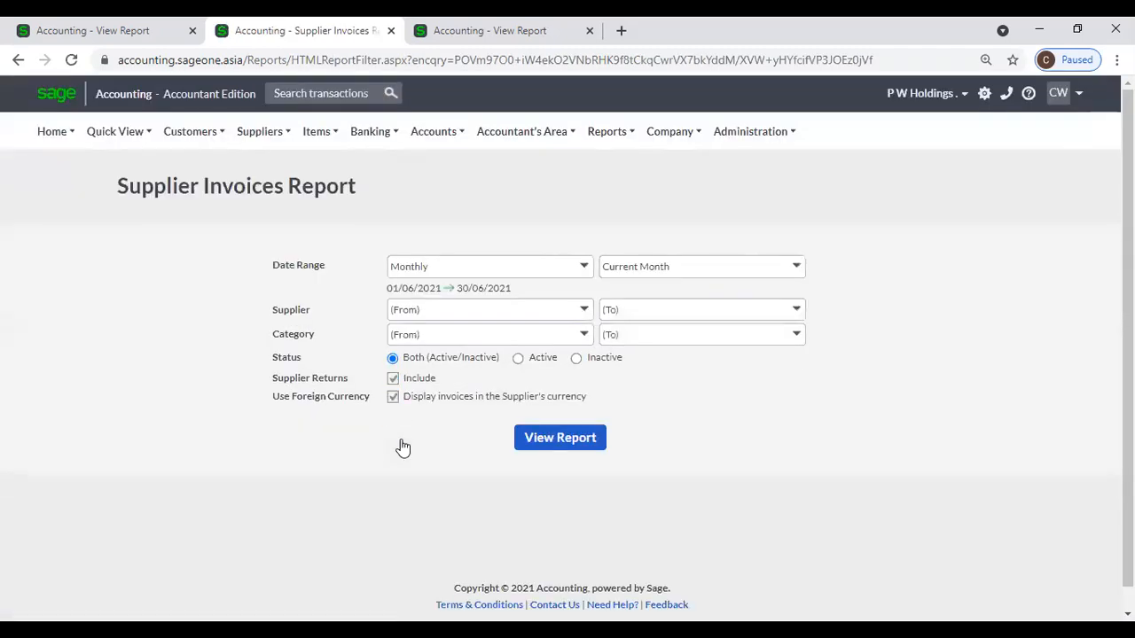
# Generate the Supplier Invoices report and open invoice SIV0000127 for processing.
pyautogui.click(532, 437)
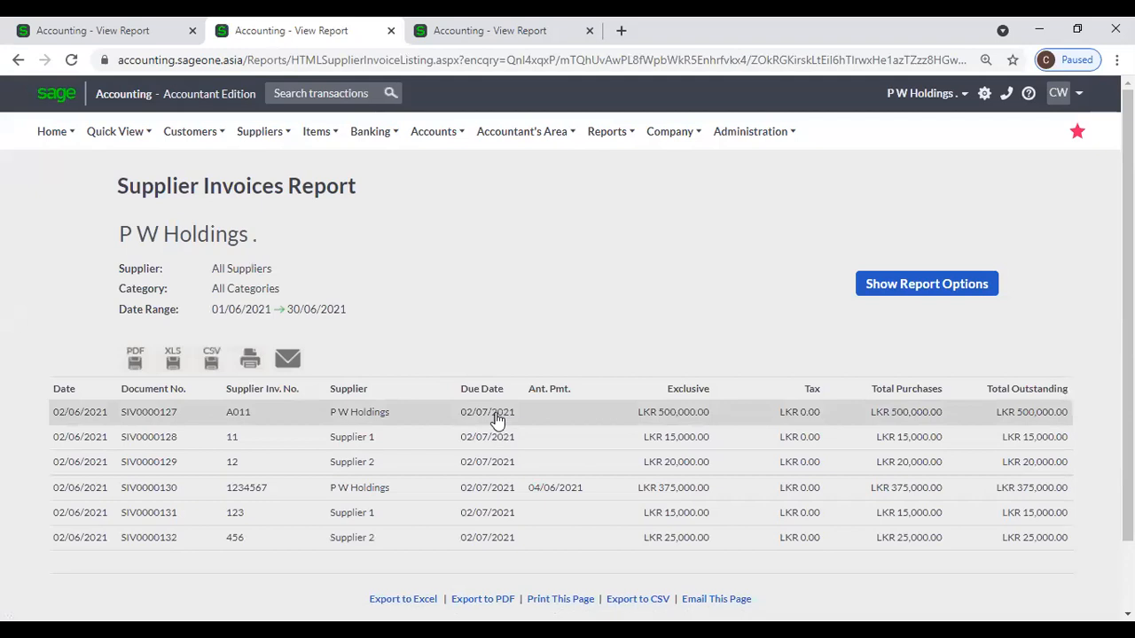
pyautogui.click(497, 420)
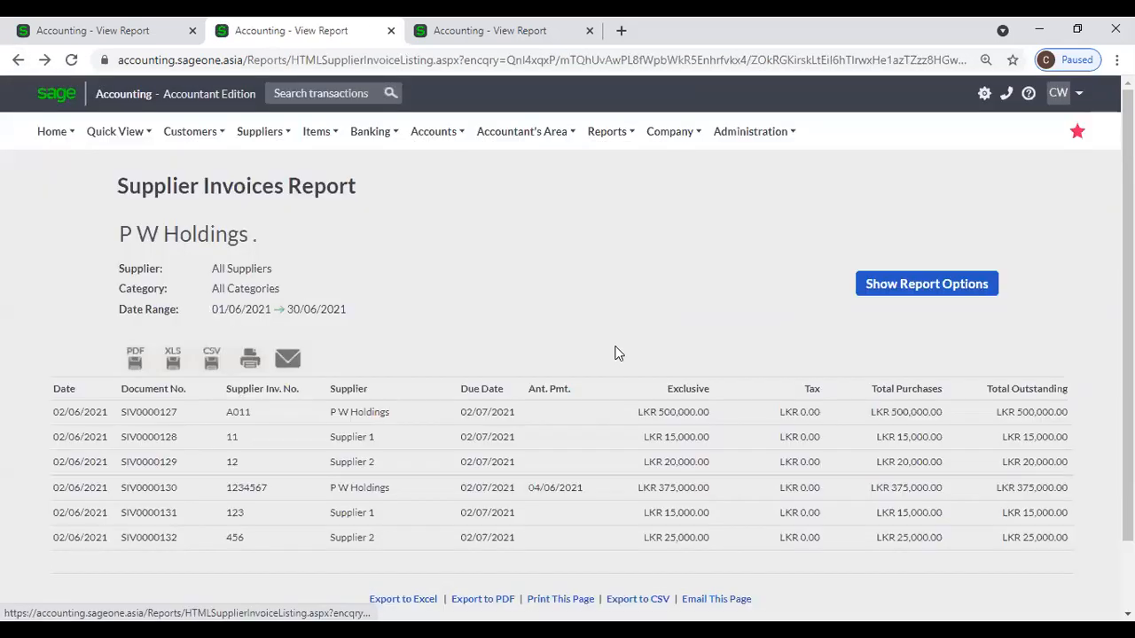
pyautogui.click(478, 414)
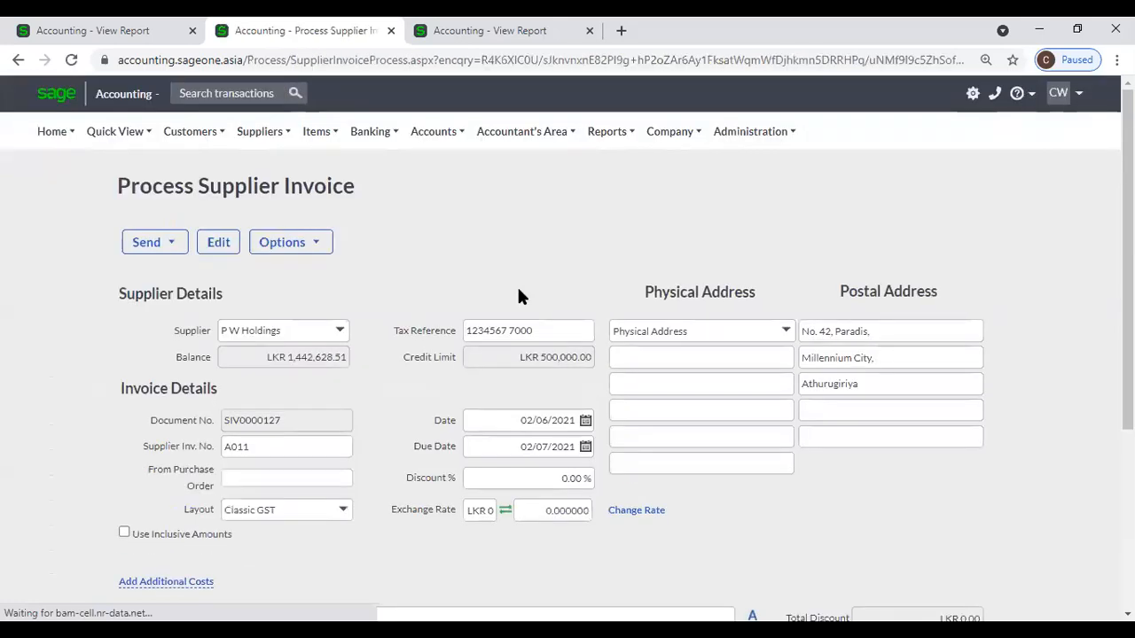
# Review purchase order PO0000008 (LKR 15,900.00 for SBCC) from the Emails Sent report, then close its tab.
pyautogui.click(118, 35)
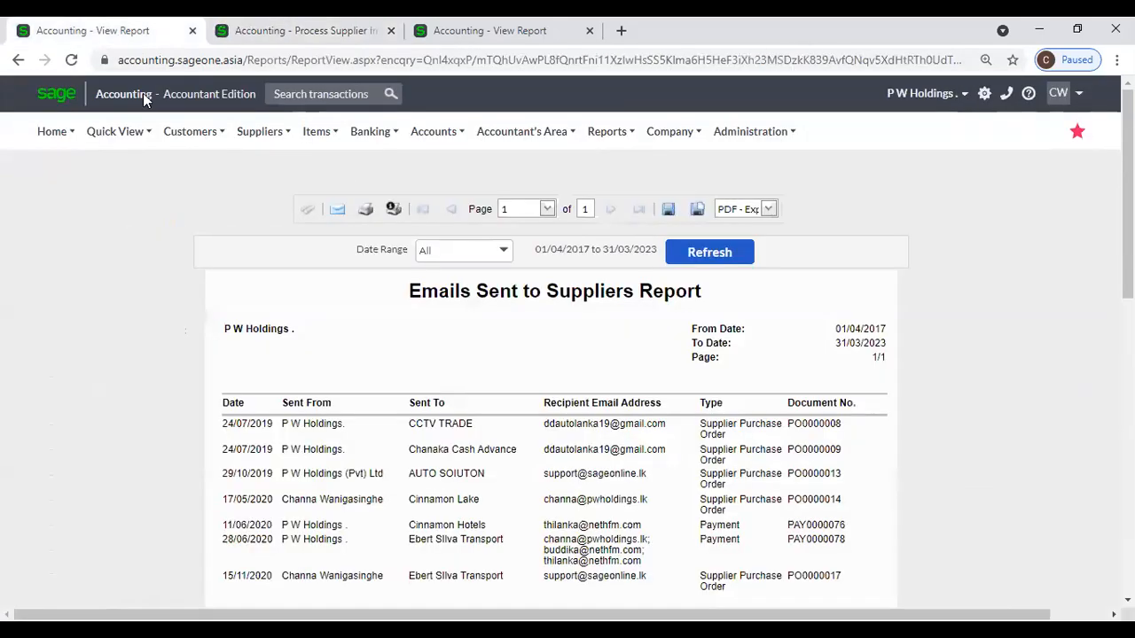
pyautogui.click(321, 427)
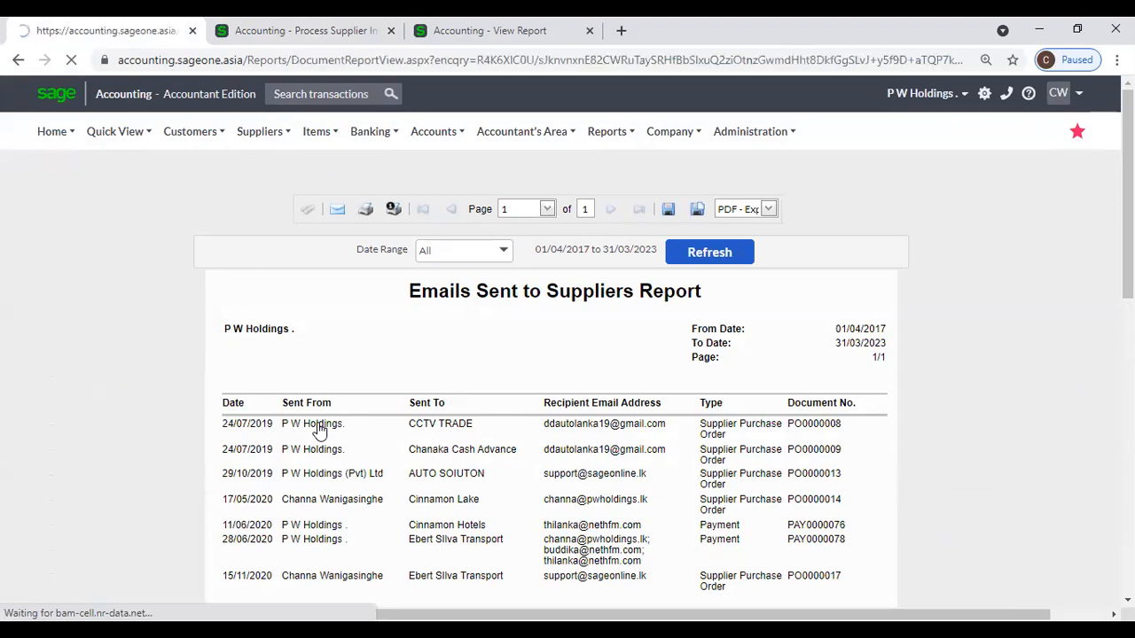
pyautogui.scroll(-5, 374, 387)
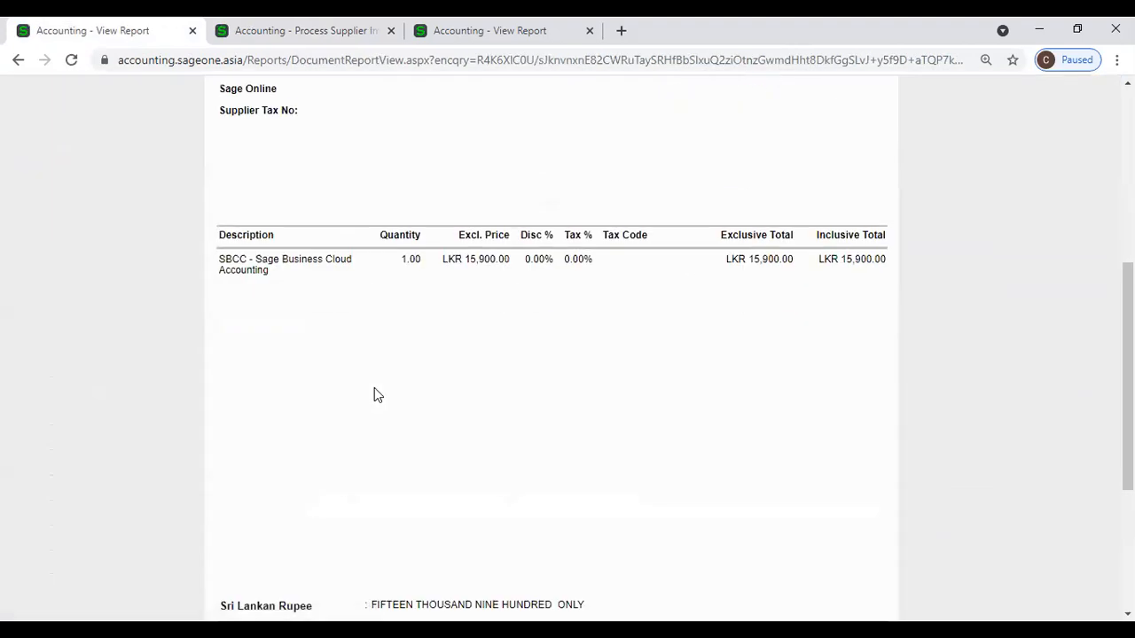
pyautogui.scroll(4, 374, 388)
pyautogui.scroll(1, 374, 394)
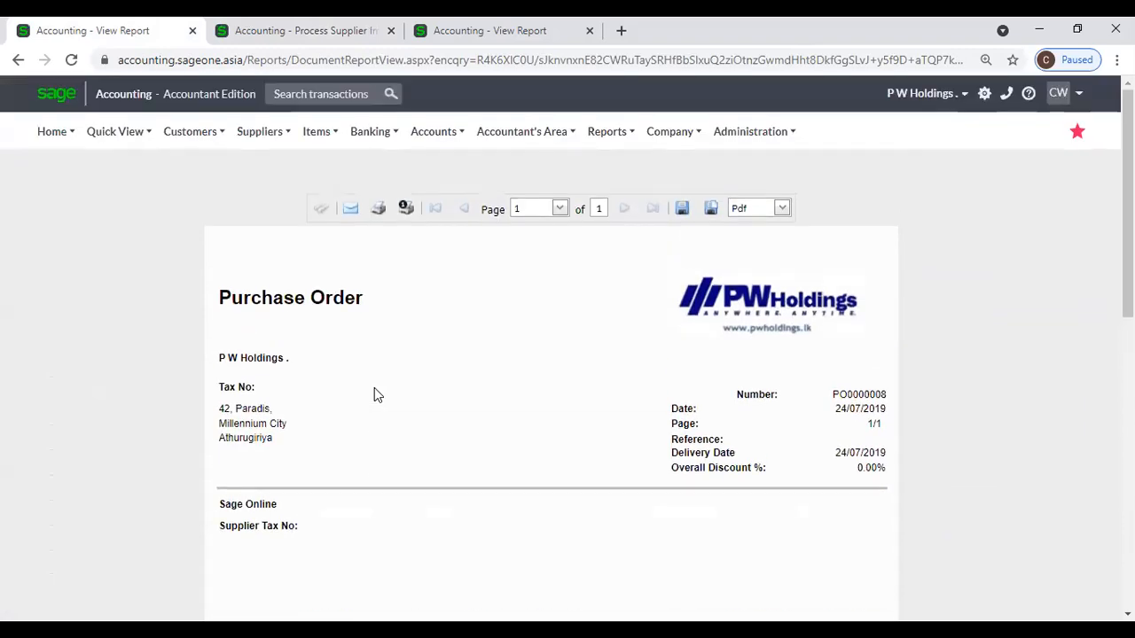
pyautogui.click(192, 30)
# Close the Process Supplier Invoice tab and view invoice SIV0000094 (LKR 100.00) from the ageing report.
pyautogui.click(193, 30)
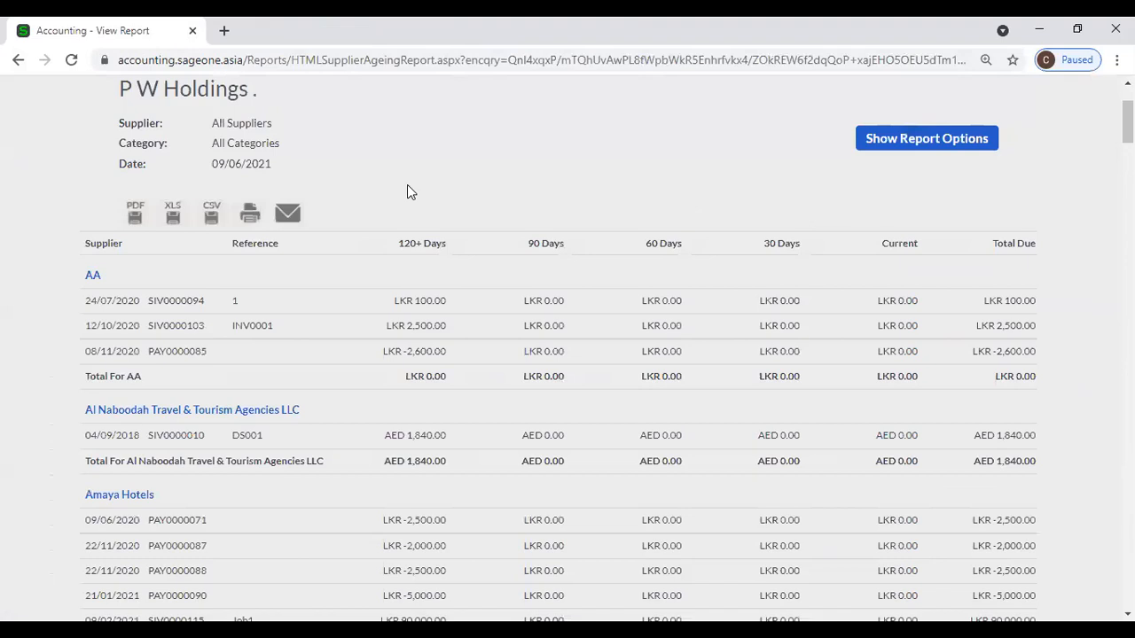
pyautogui.click(441, 303)
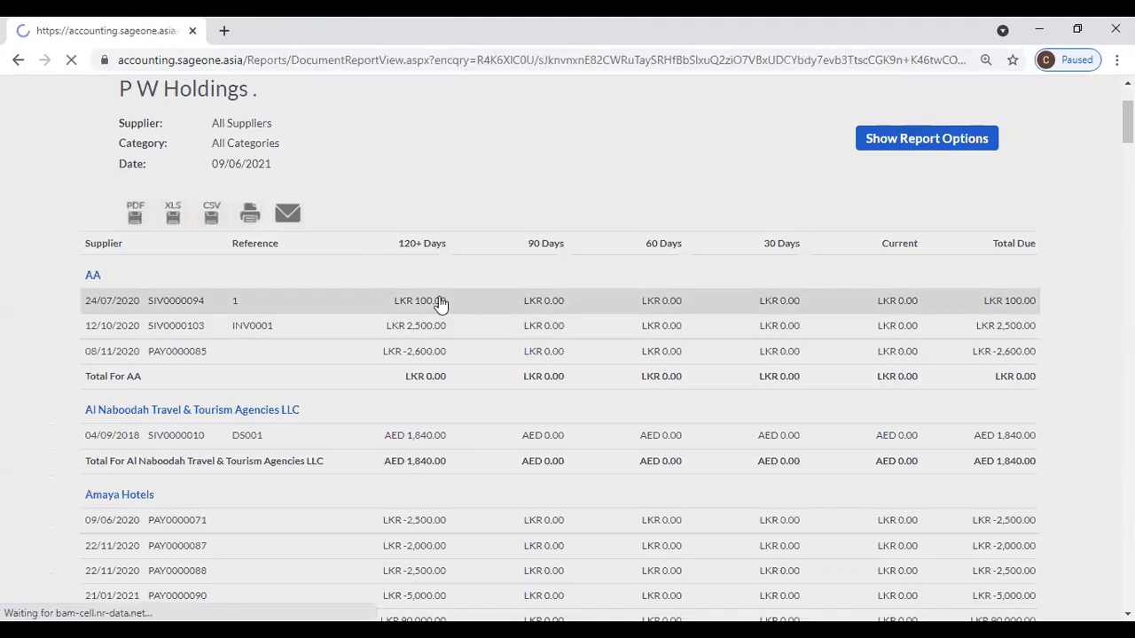
pyautogui.scroll(-2, 441, 303)
pyautogui.scroll(-1, 441, 304)
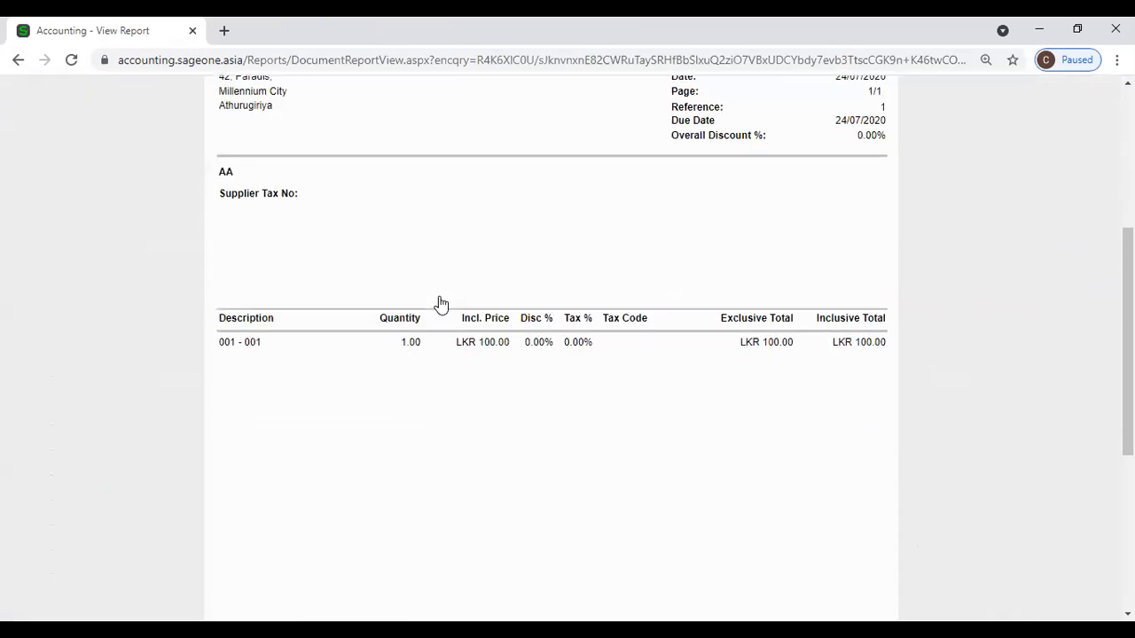
pyautogui.scroll(4, 441, 303)
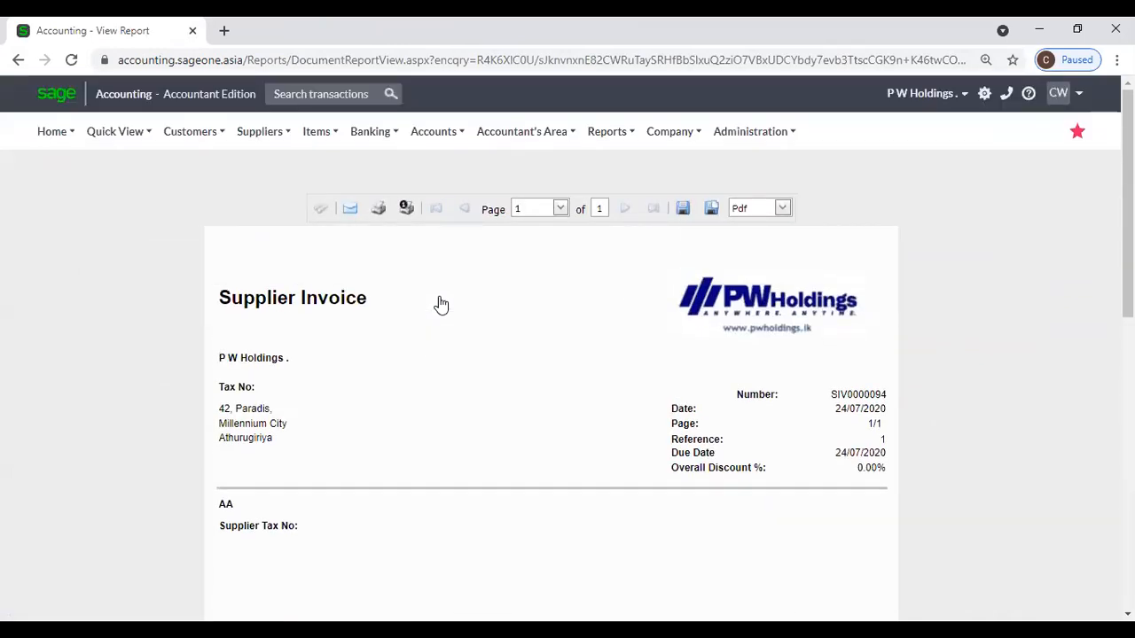
pyautogui.click(257, 133)
pyautogui.moveTo(274, 274)
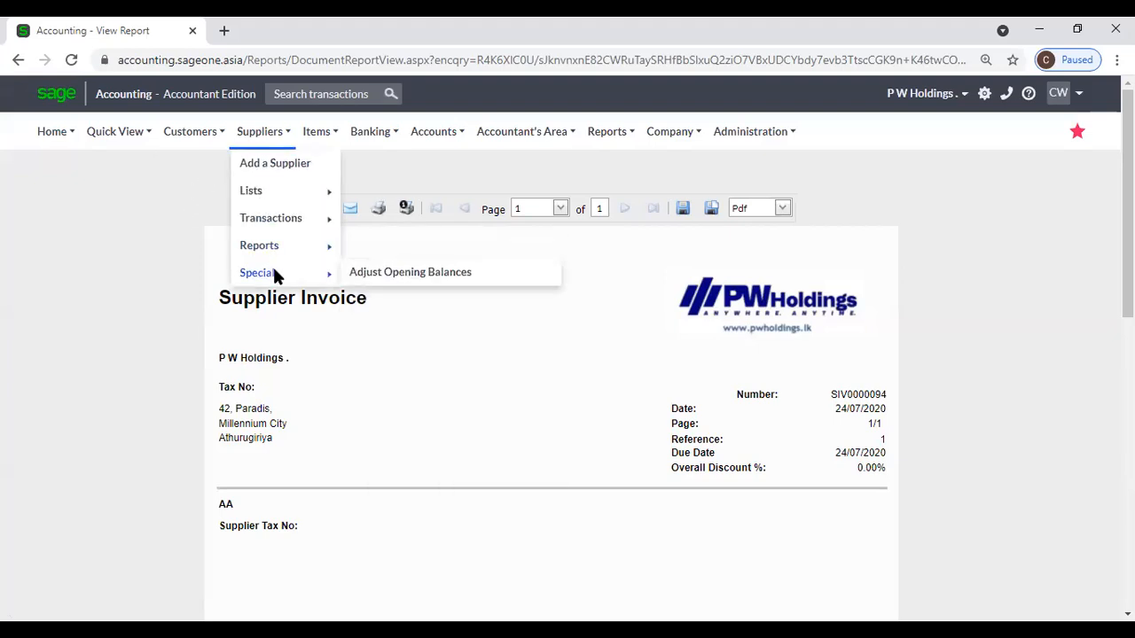
# Open Adjust Supplier Opening Balances and duplicate it into a second browser tab.
pyautogui.click(381, 273)
pyautogui.rightClick(102, 36)
pyautogui.click(155, 158)
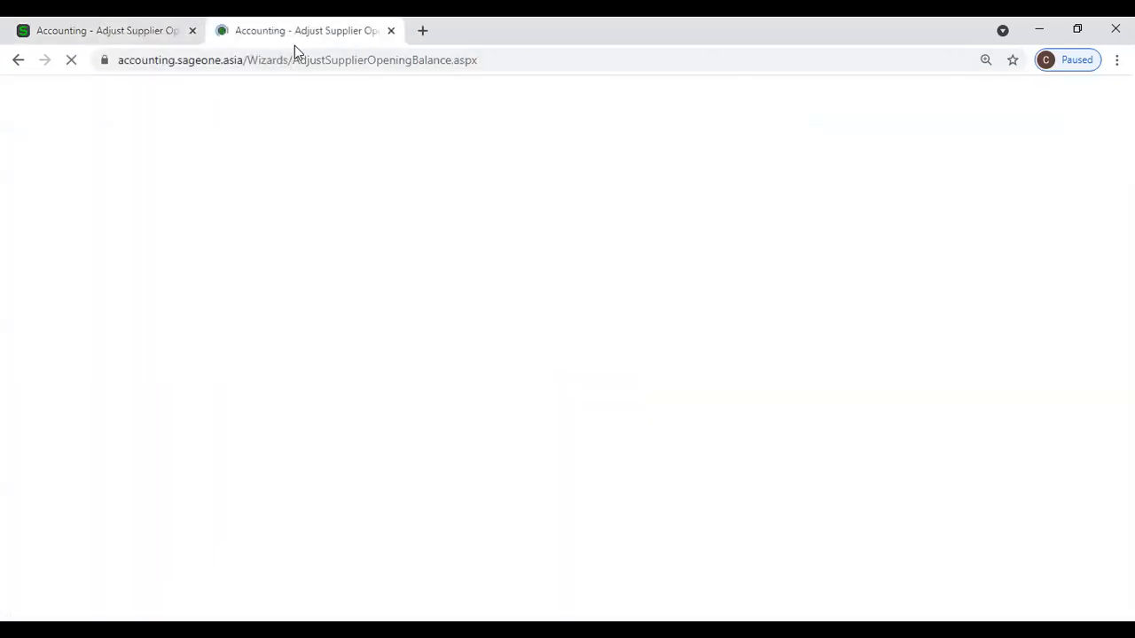
# Start a blank New Supplier form in the duplicate tab, then go back to the opening balances tab.
pyautogui.moveTo(263, 131)
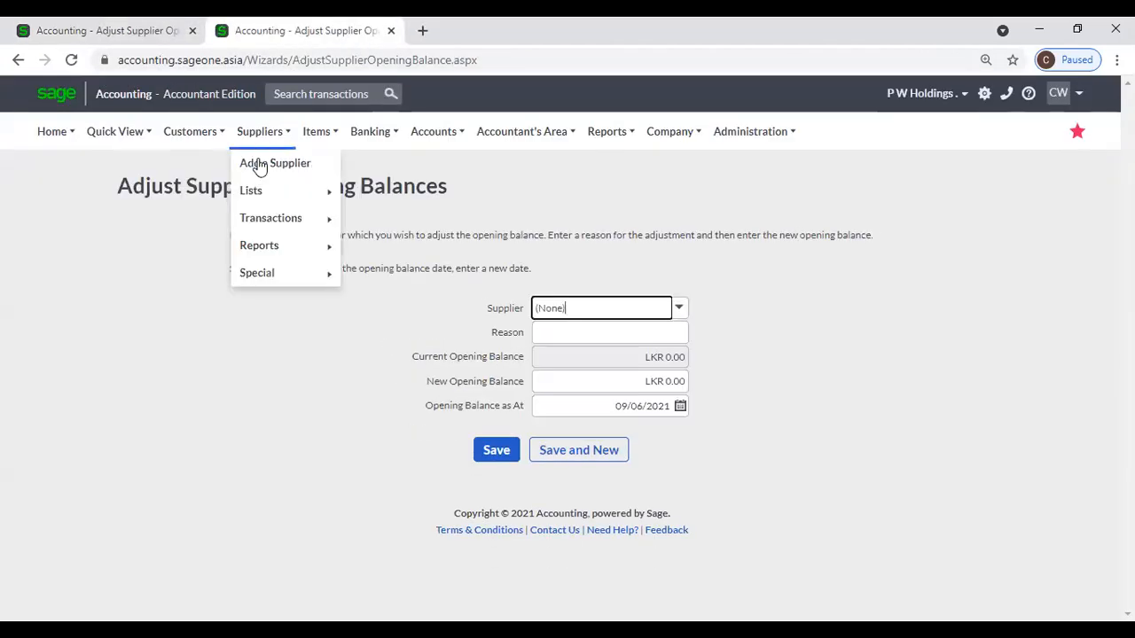
pyautogui.click(259, 167)
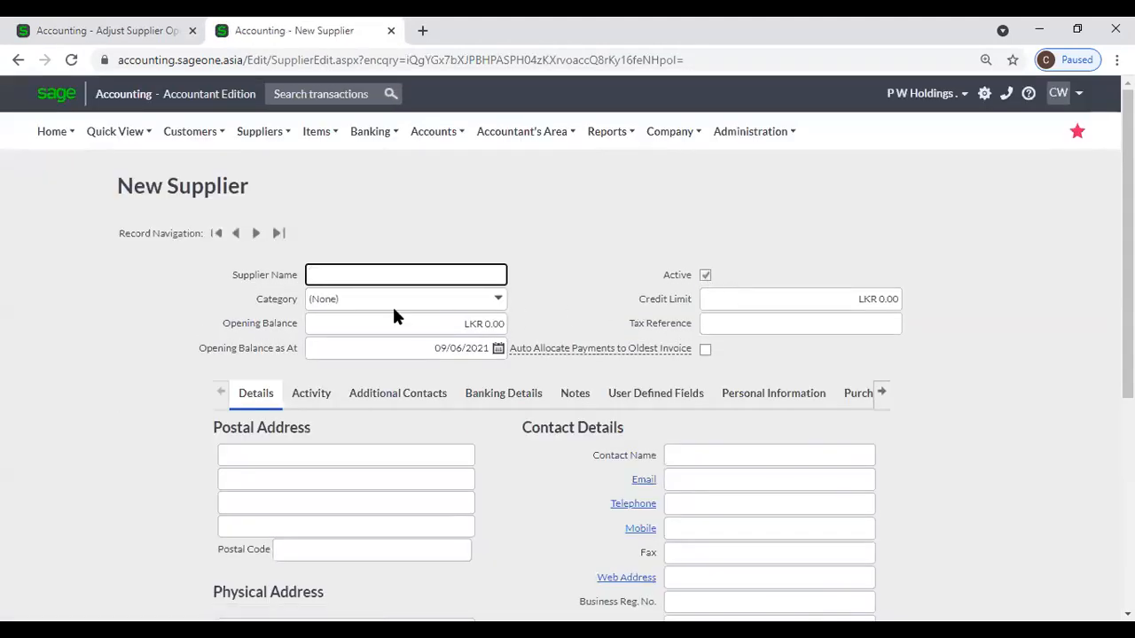
pyautogui.click(364, 325)
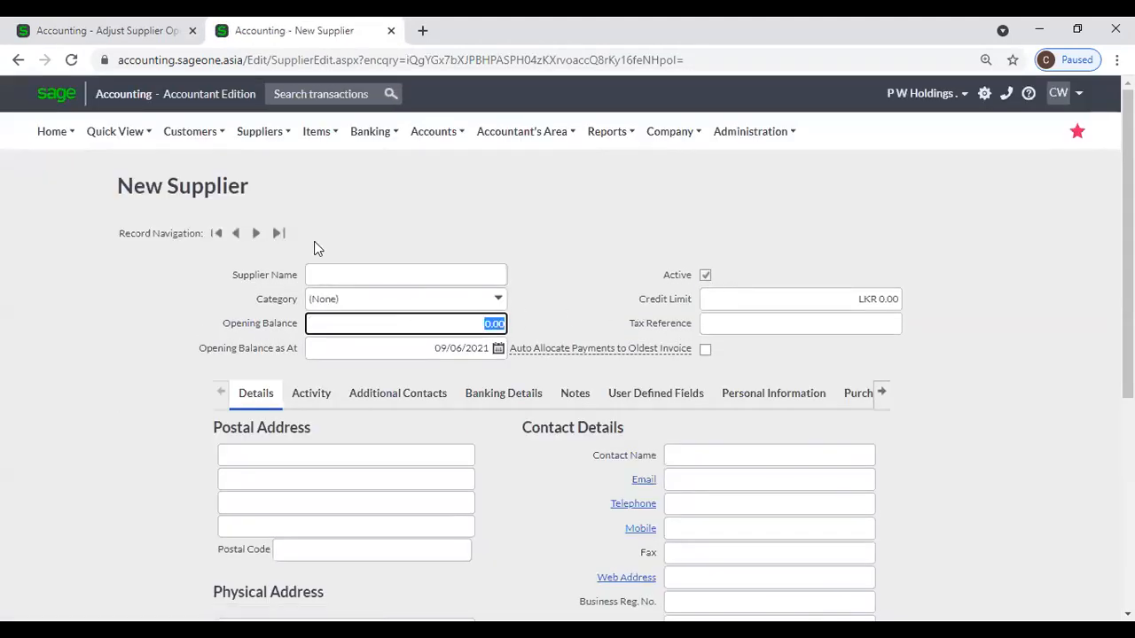
pyautogui.click(98, 32)
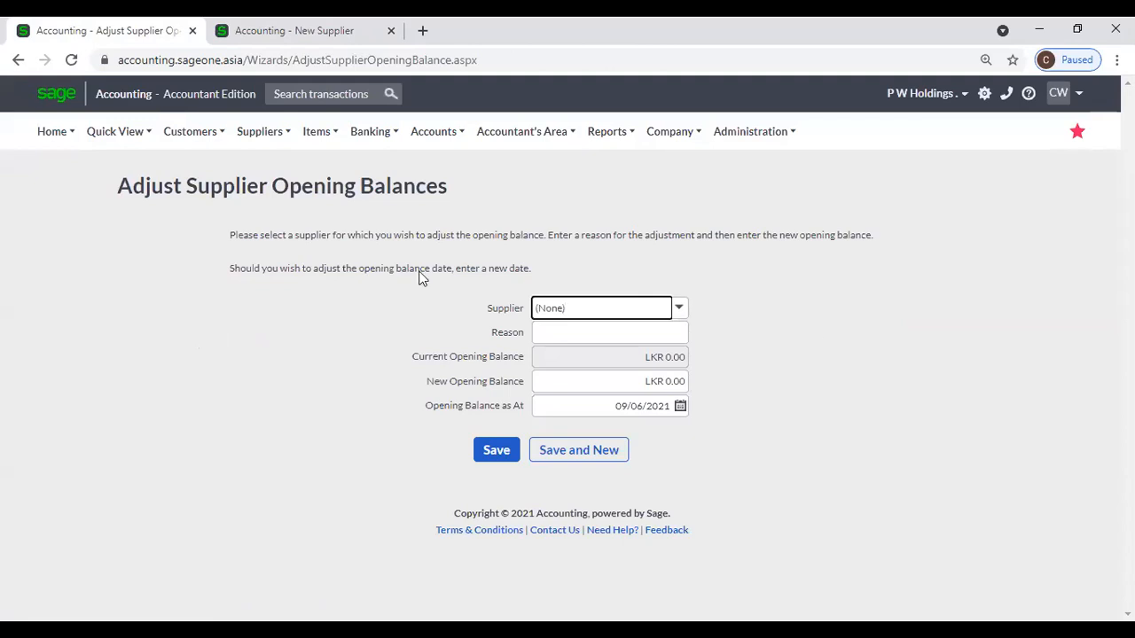
# Reopen Adjust Opening Balances and select supplier AA with the reason OPB Change.
pyautogui.click(261, 146)
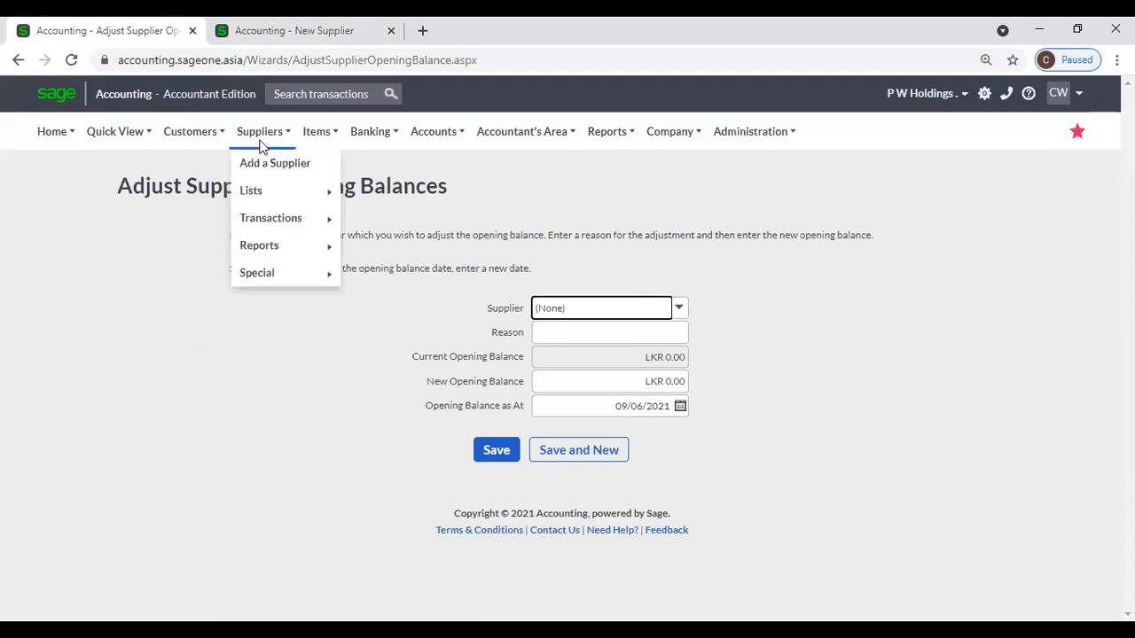
pyautogui.moveTo(277, 272)
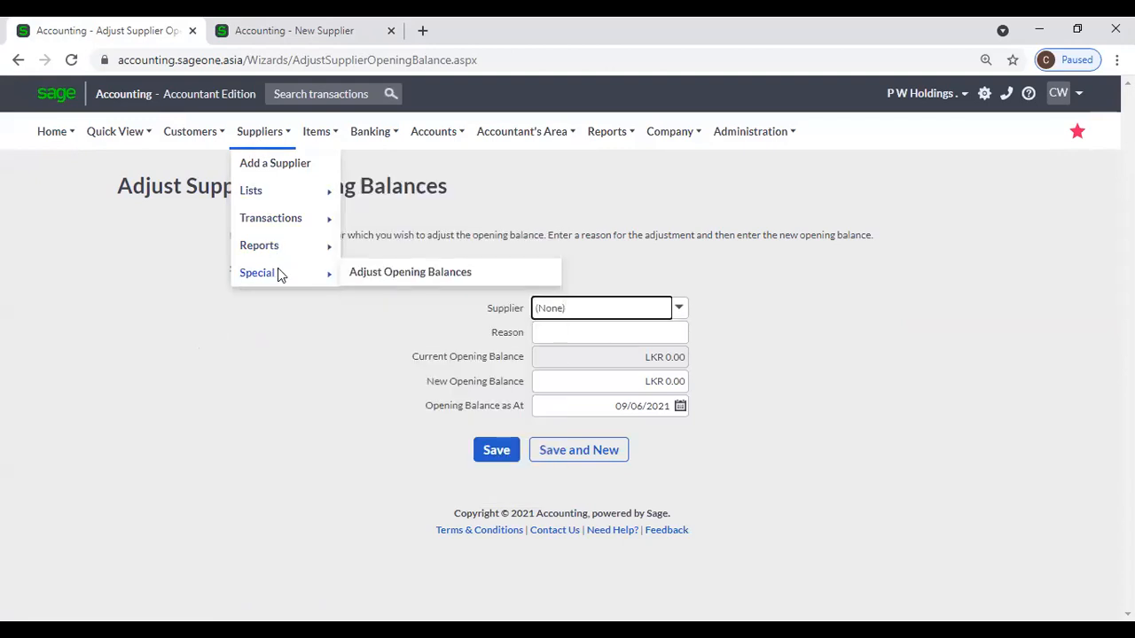
pyautogui.click(373, 274)
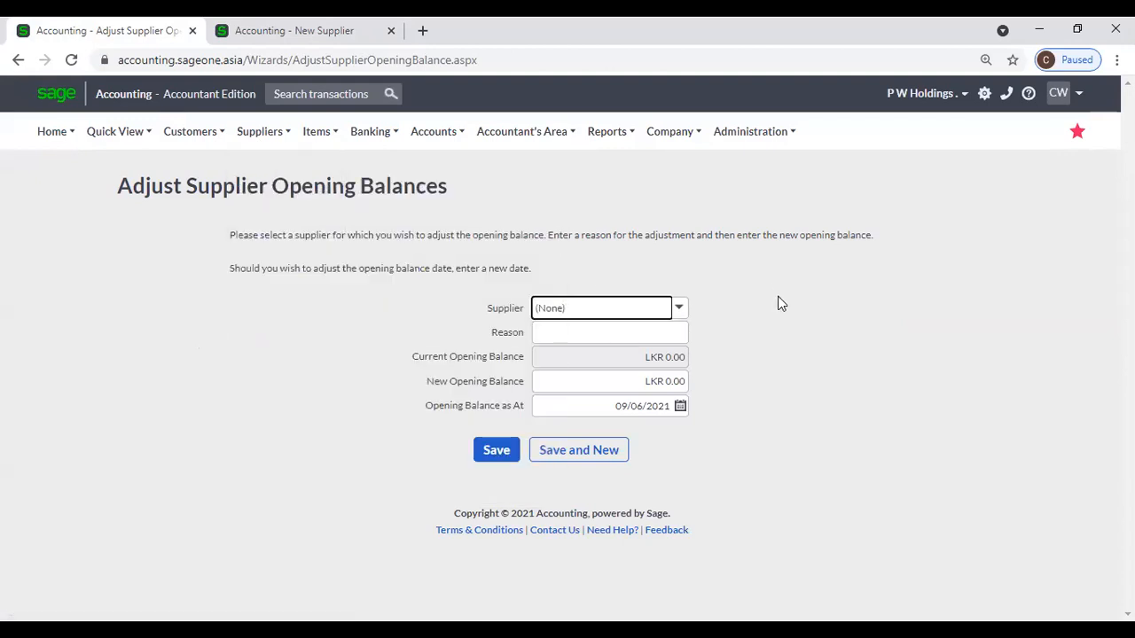
pyautogui.click(679, 309)
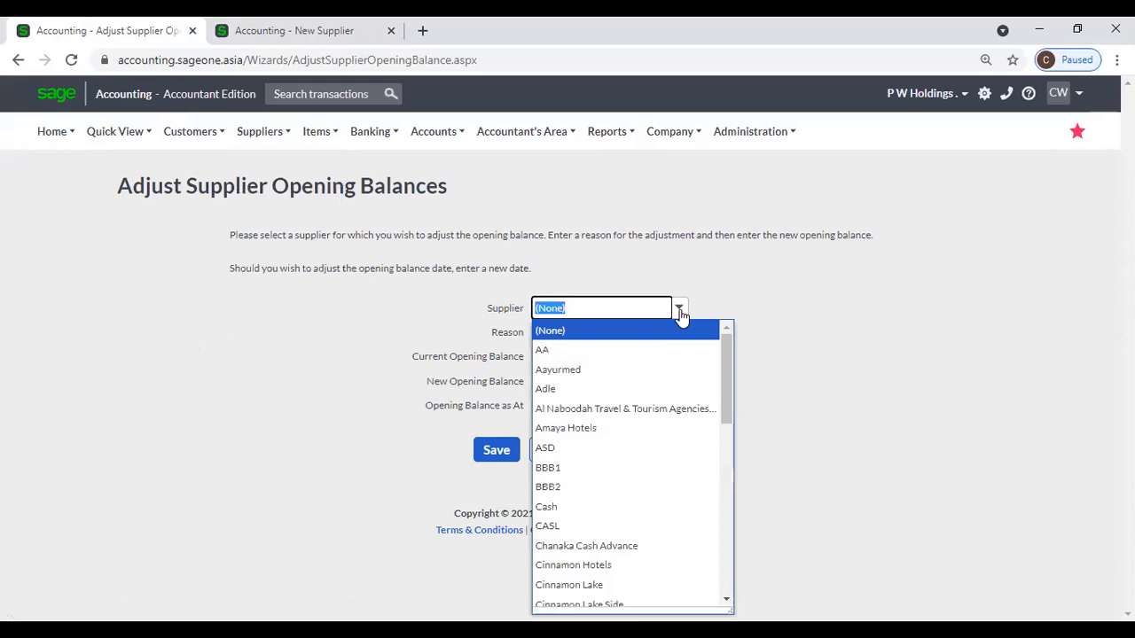
pyautogui.click(676, 350)
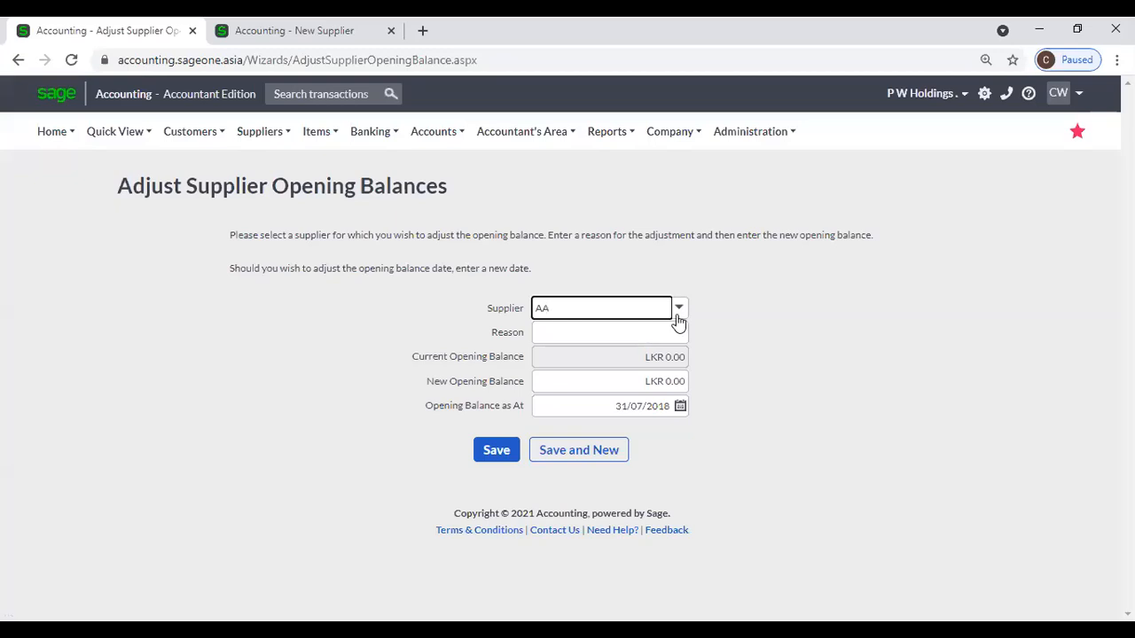
pyautogui.click(666, 331)
pyautogui.click(635, 356)
# Switch the supplier to Adle, reason OPB Change, and raise the new opening balance to 12,500.00.
pyautogui.click(678, 308)
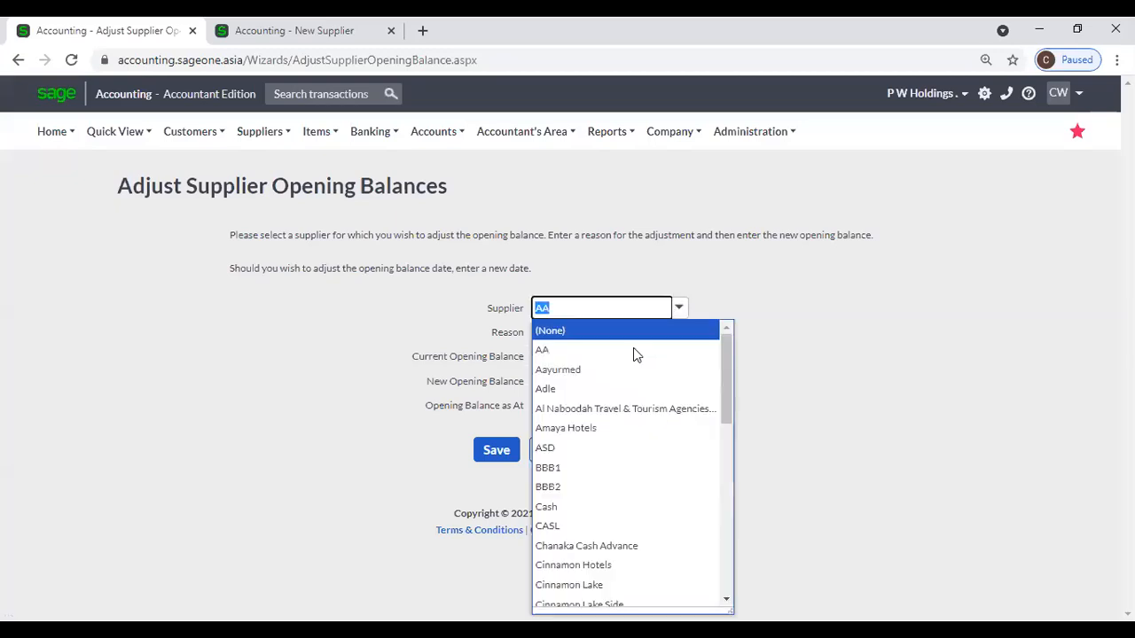
pyautogui.click(618, 390)
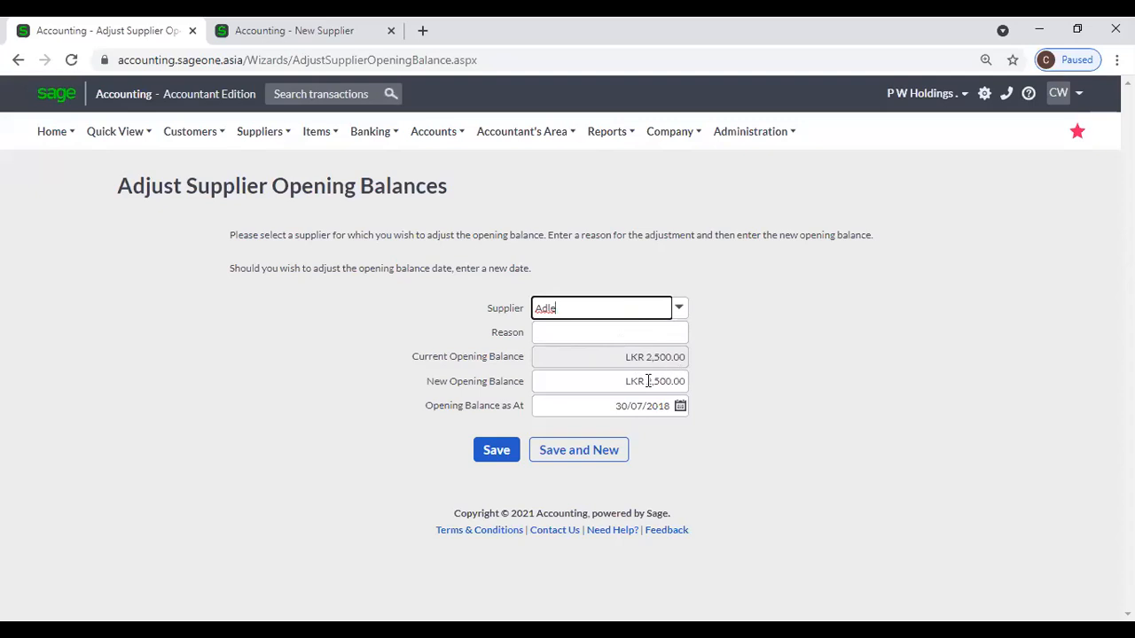
pyautogui.click(601, 333)
pyautogui.click(604, 371)
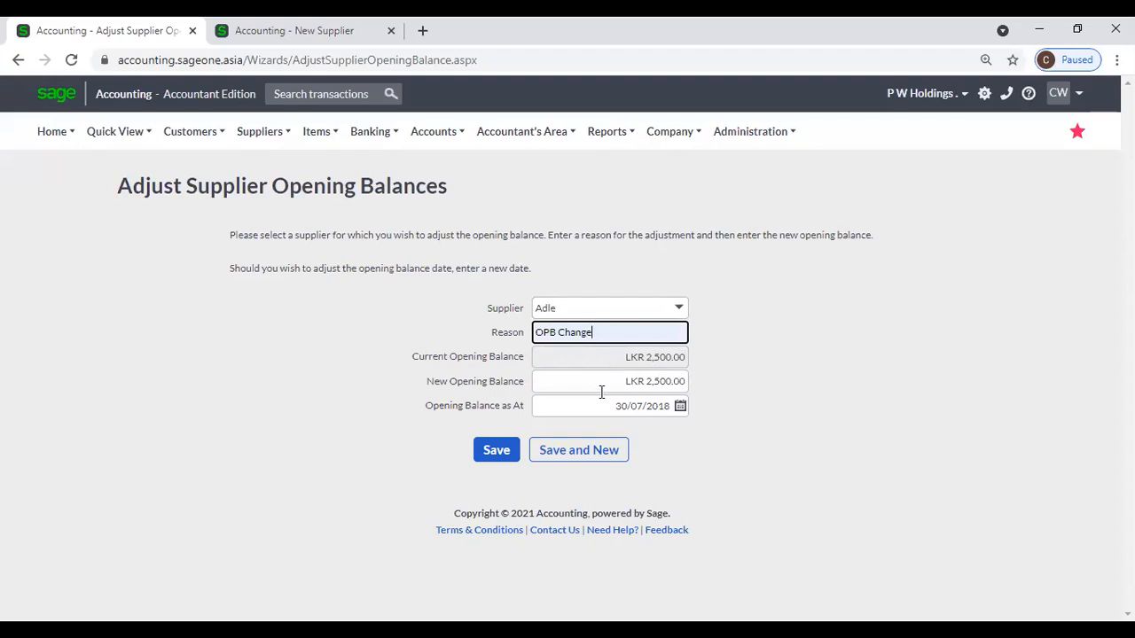
pyautogui.click(599, 385)
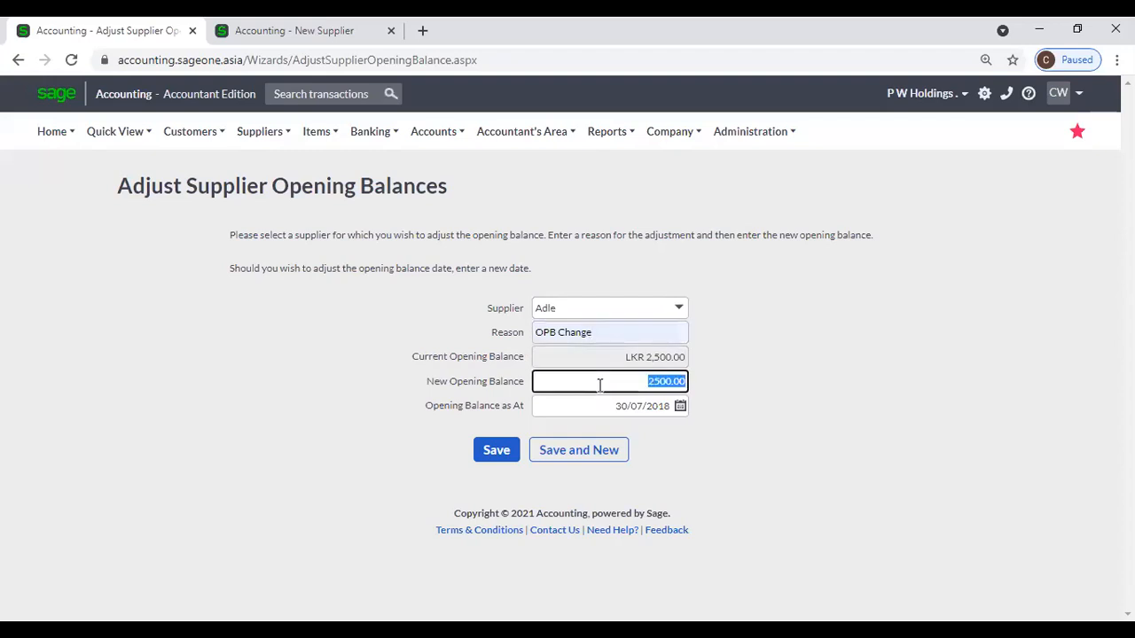
pyautogui.click(599, 385)
pyautogui.click(792, 393)
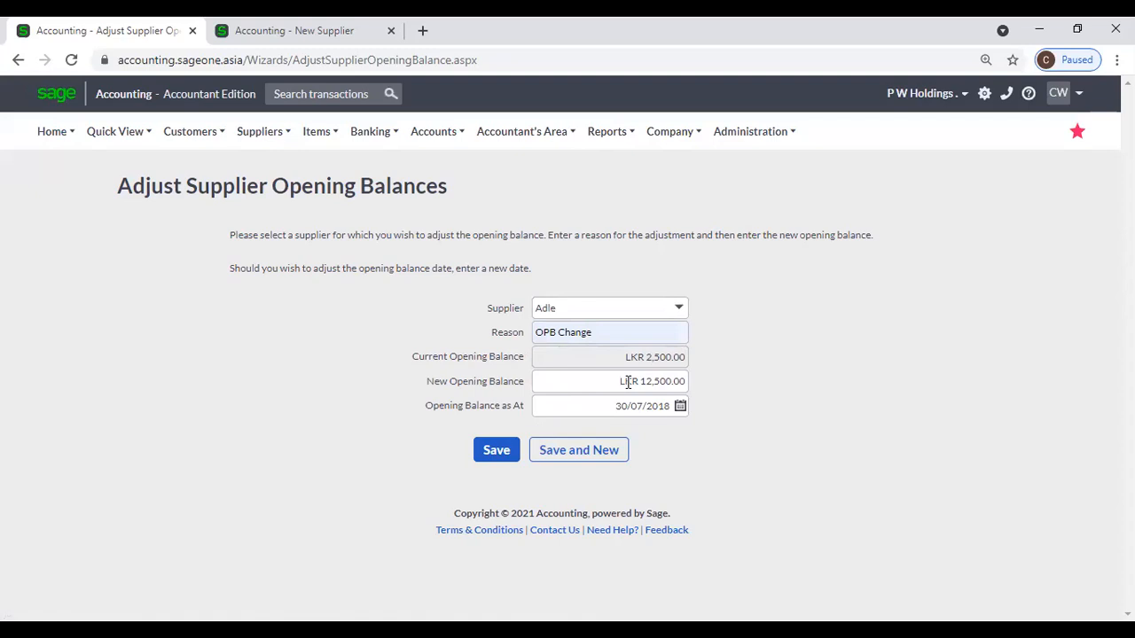
pyautogui.click(270, 138)
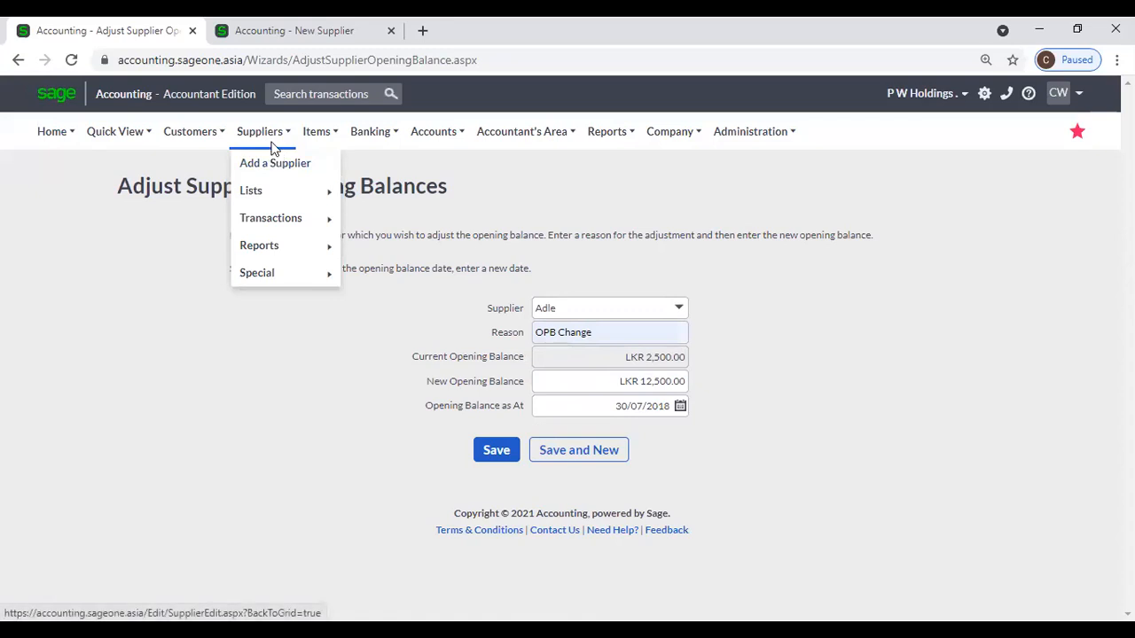
# Open Company > Change Company Settings to show P W Holdings' company details.
pyautogui.moveTo(278, 273)
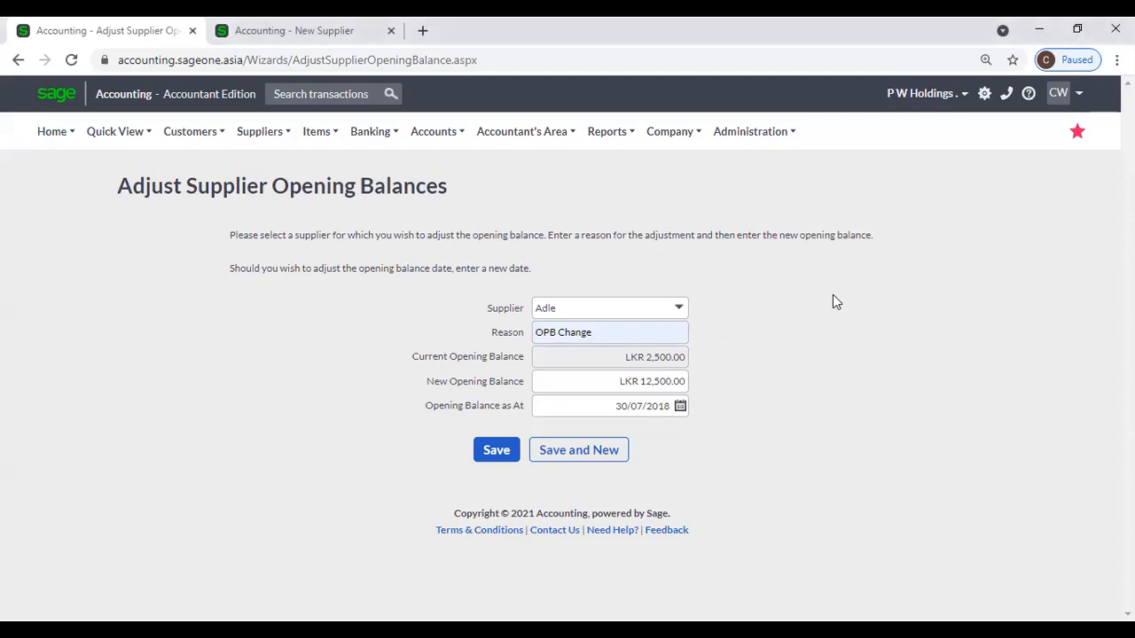
pyautogui.click(657, 137)
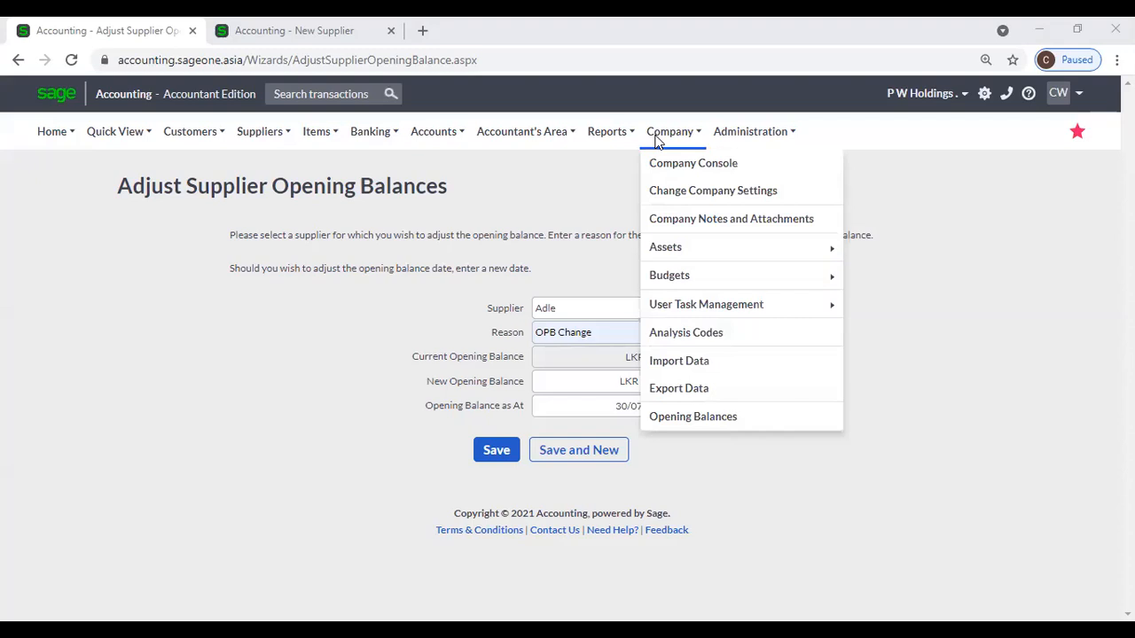
pyautogui.click(676, 195)
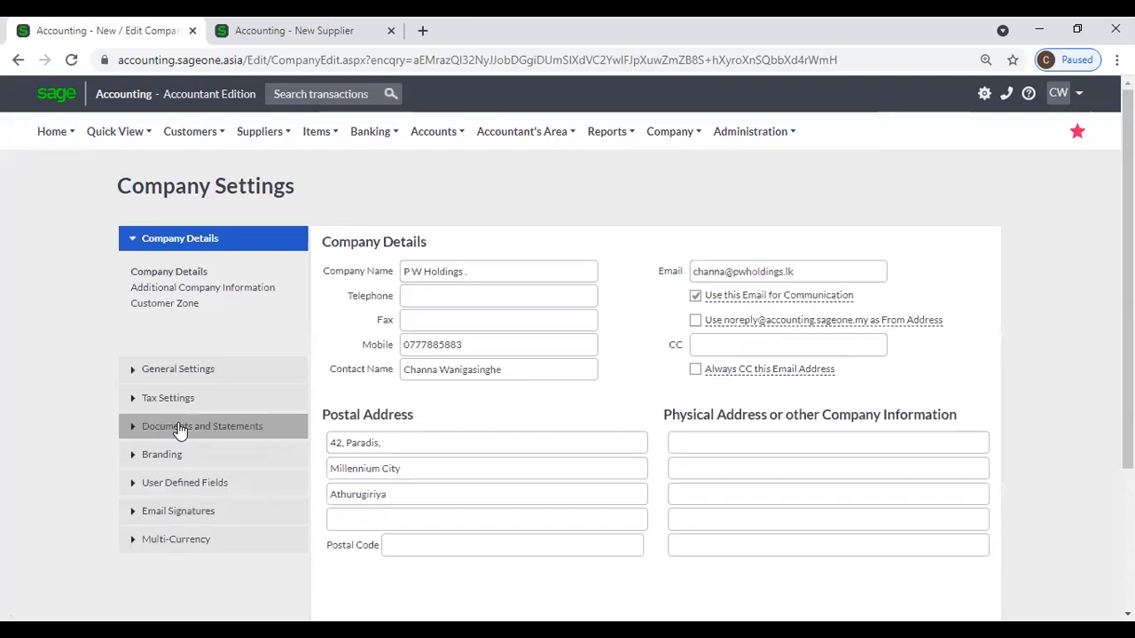
# Show the Invoice and Statement Layouts: Tax Invoice uses PWHoldings, Purchase Order uses Cleanline PO.
pyautogui.click(180, 430)
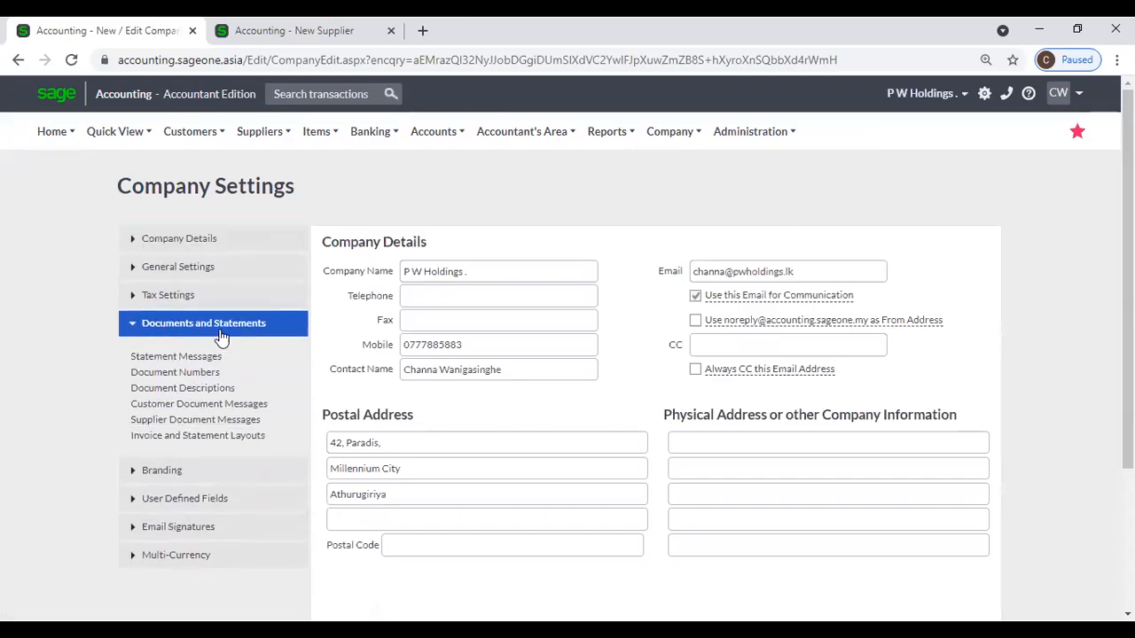
pyautogui.click(245, 437)
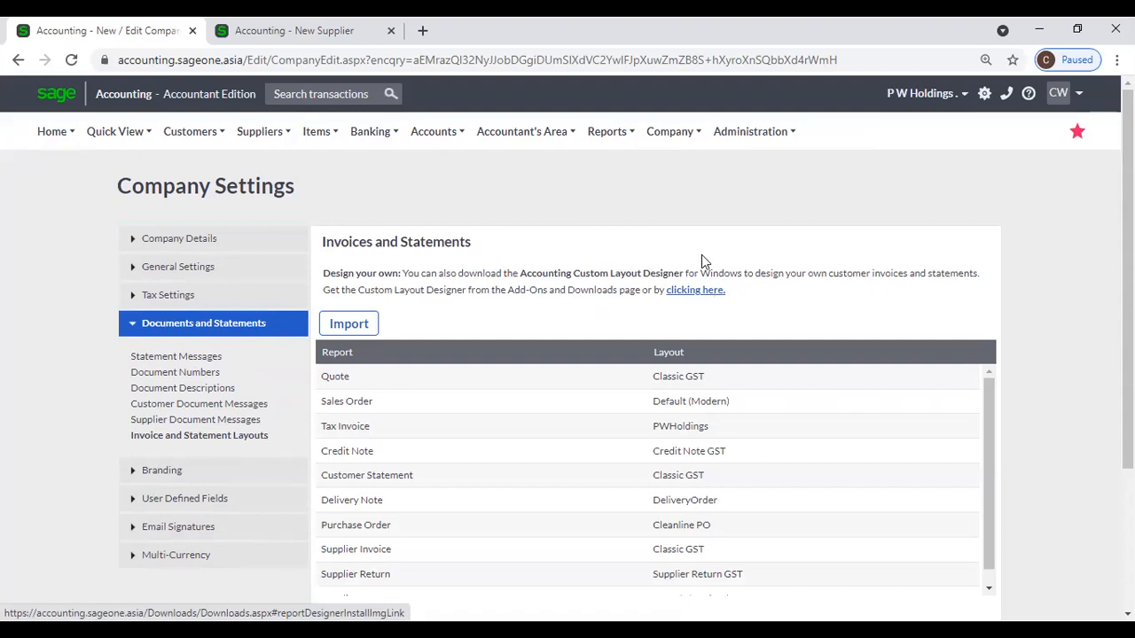
pyautogui.click(669, 135)
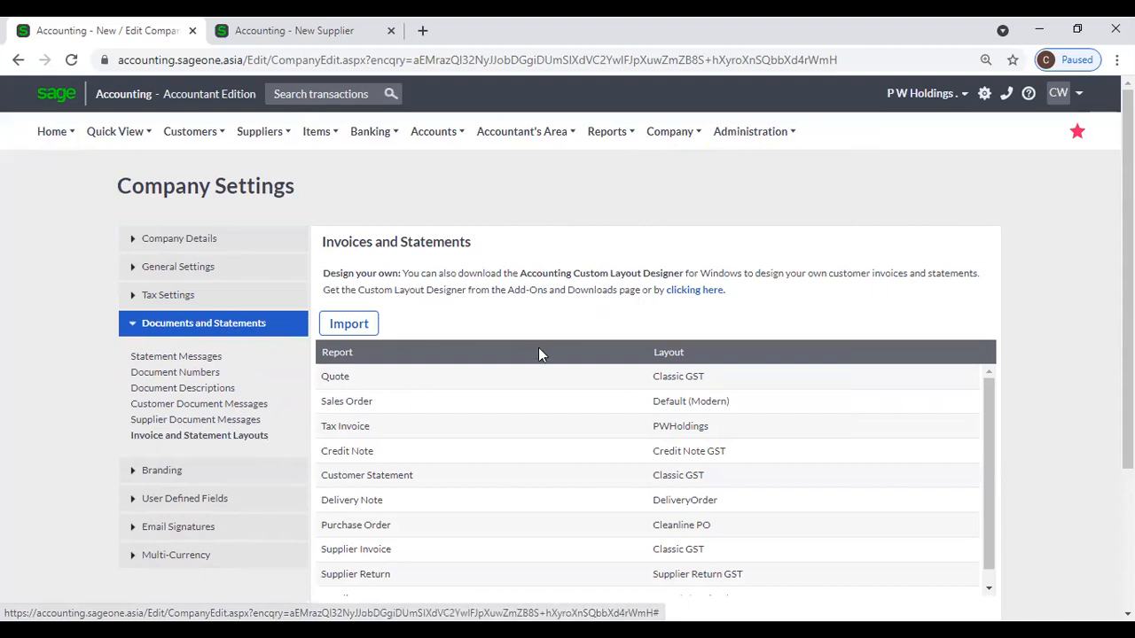
pyautogui.click(696, 292)
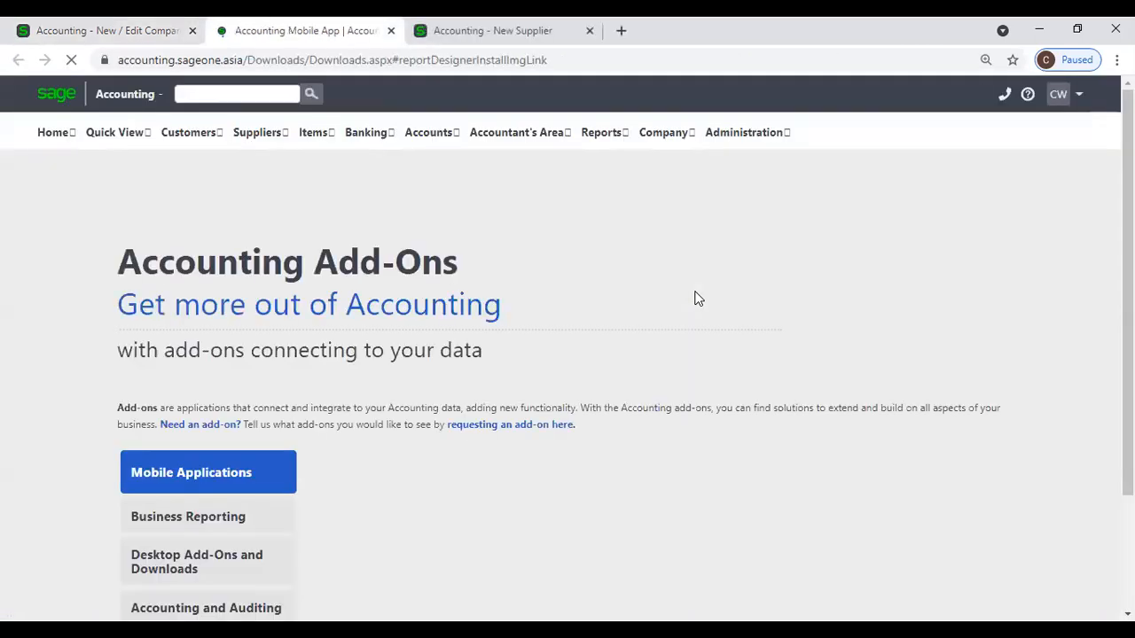
pyautogui.scroll(-2, 668, 308)
pyautogui.scroll(1, 620, 301)
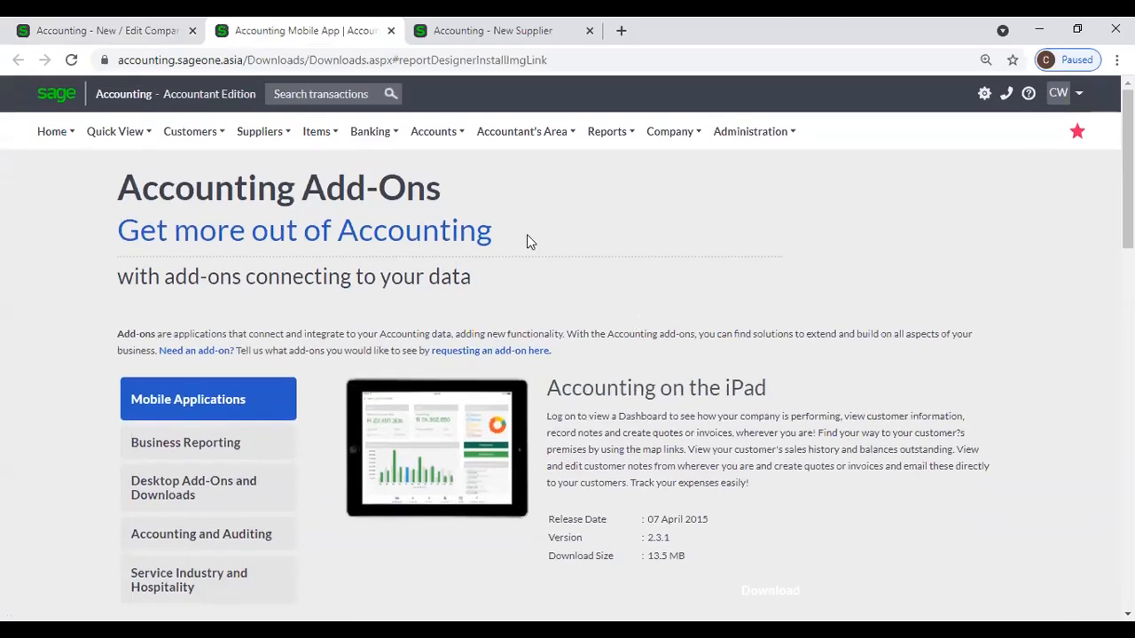
pyautogui.click(205, 503)
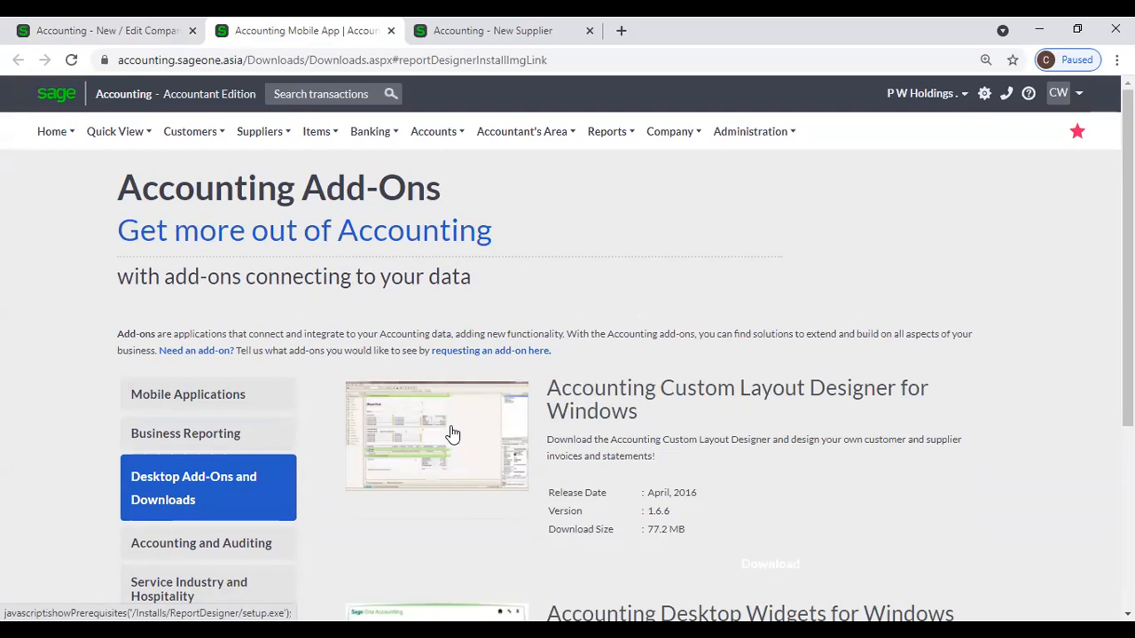
pyautogui.scroll(-1, 450, 433)
pyautogui.scroll(1, 450, 433)
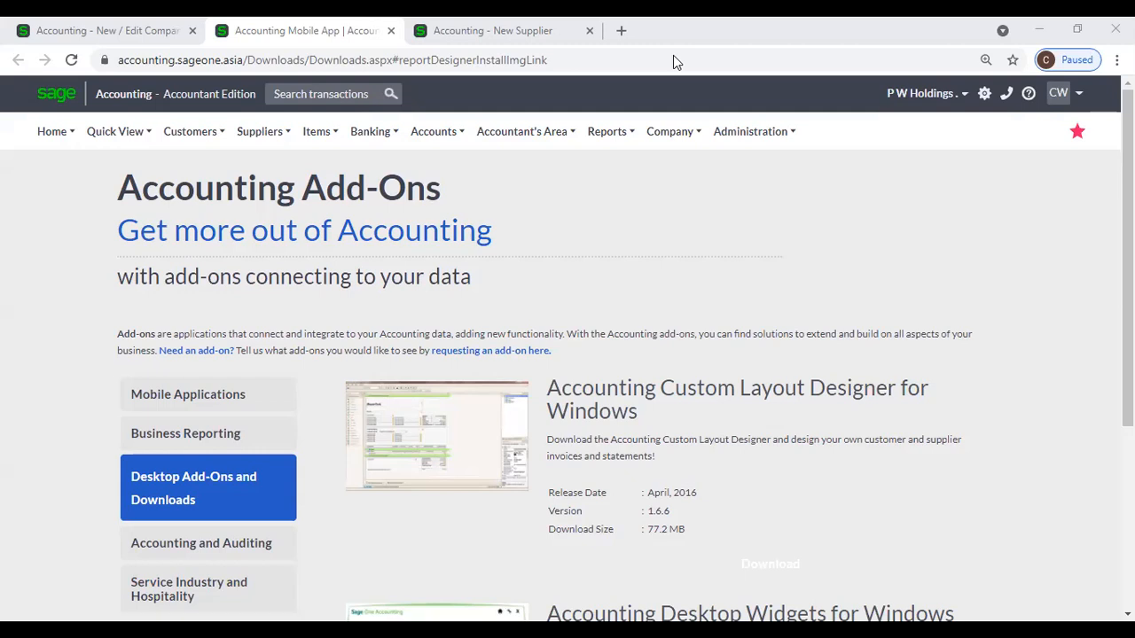
# Focus the browser showing the Custom Layout Designer for Windows 1.6.6 download page.
pyautogui.click(789, 175)
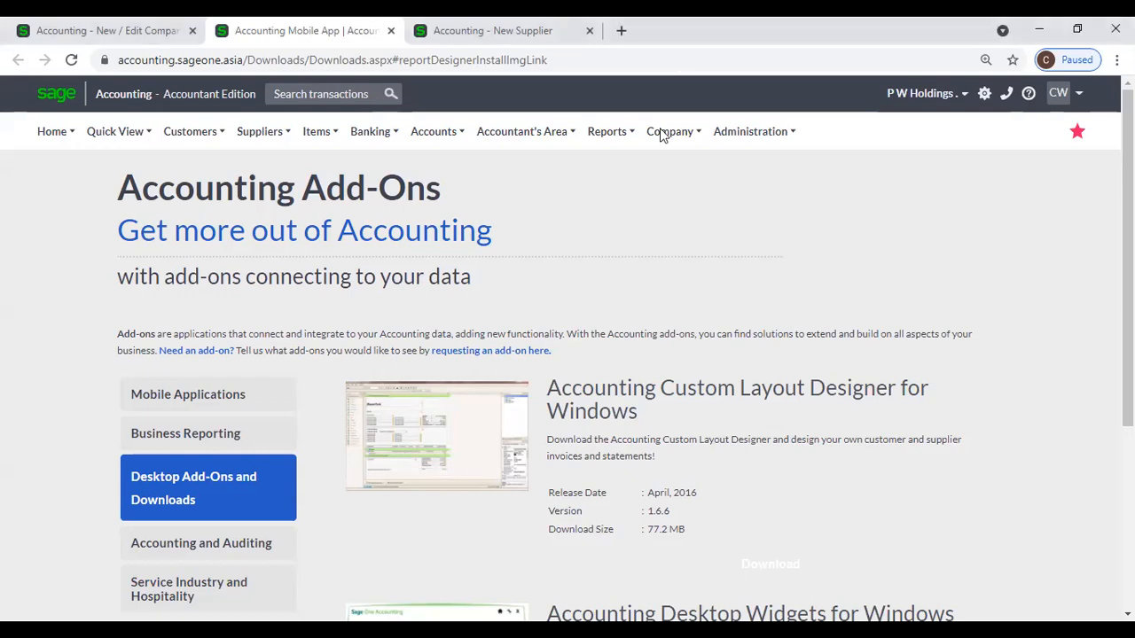
# Close the Add-Ons and New Supplier tabs and collapse the Documents and Statements settings.
pyautogui.click(391, 30)
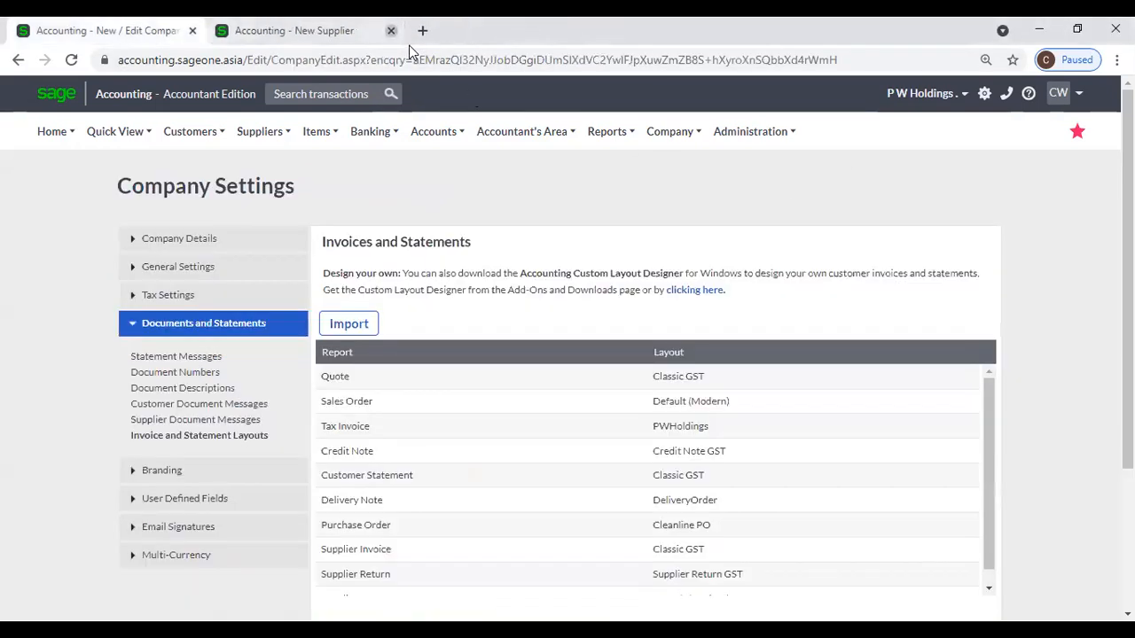
pyautogui.click(391, 31)
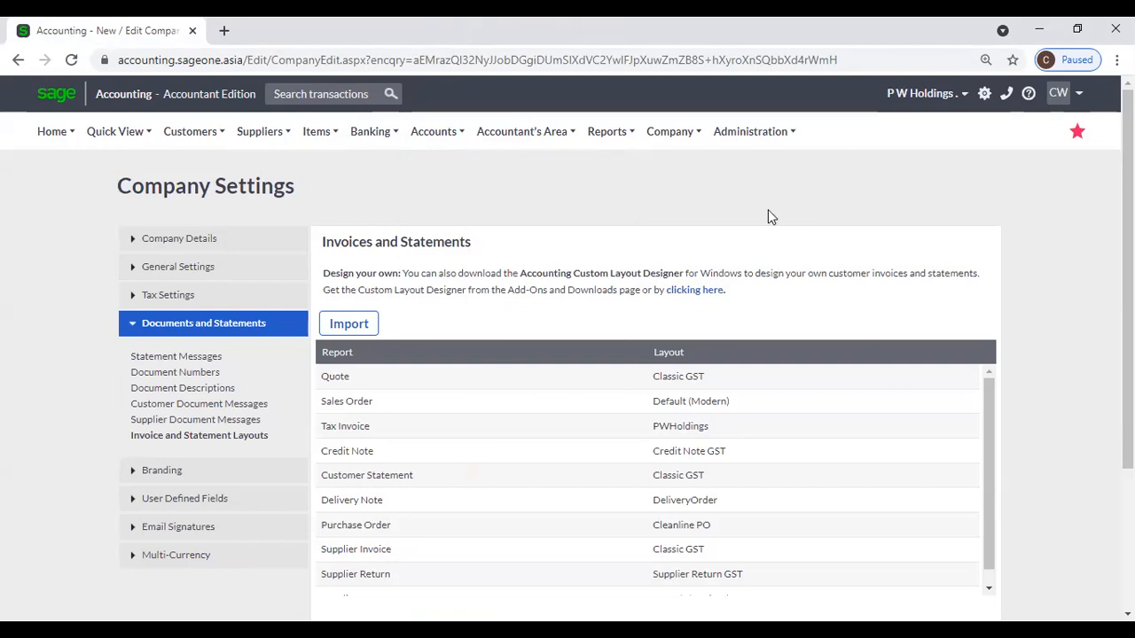
pyautogui.click(261, 135)
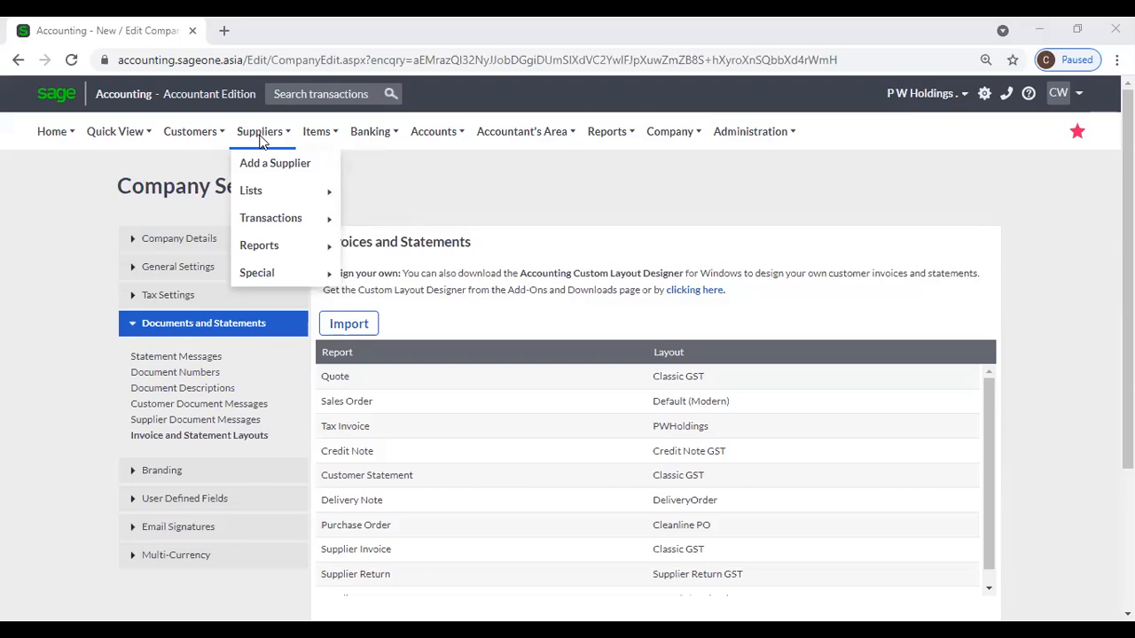
pyautogui.click(128, 323)
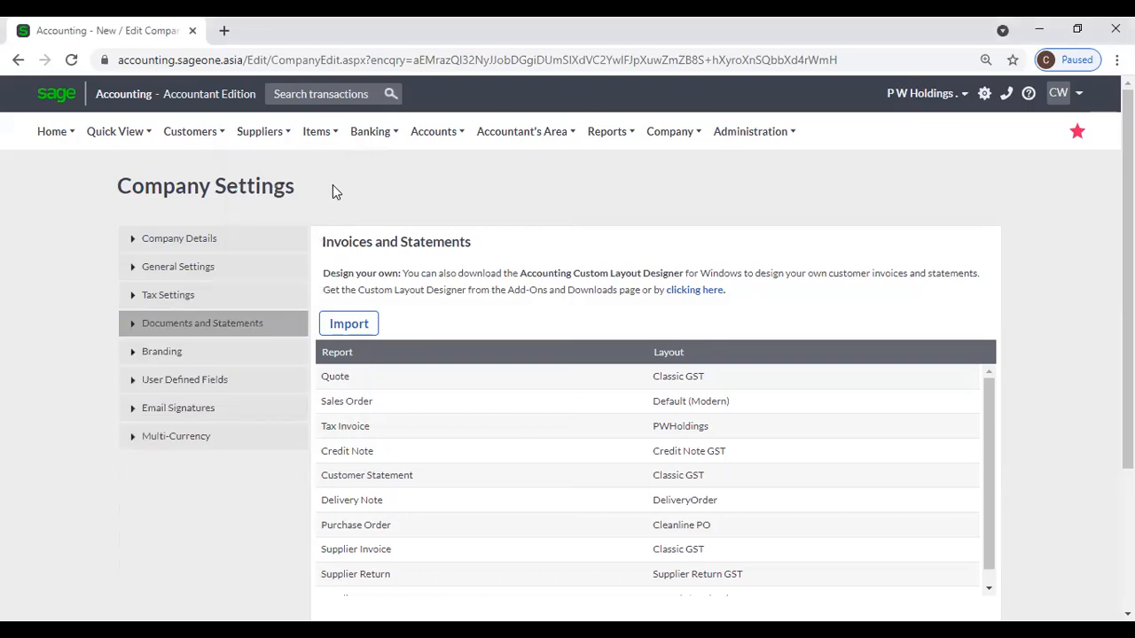
# Switch to Excel's Book2 with RUH Computers' Dell Laptop purchase and selling prices.
pyautogui.moveTo(211, 140)
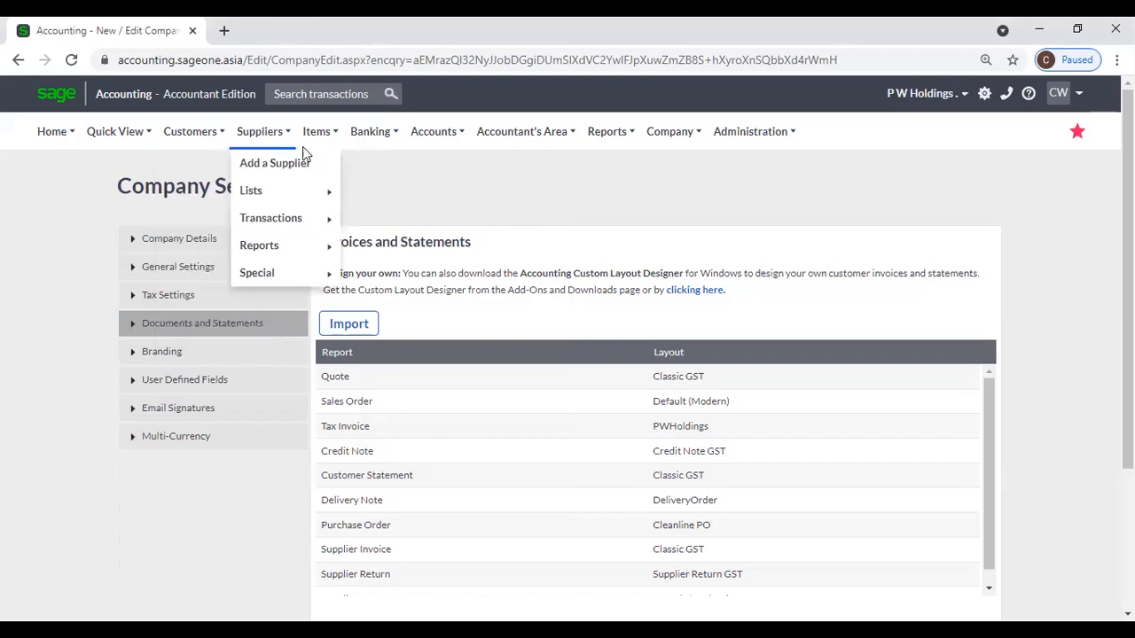
pyautogui.hotkey('alt', 'Tab')
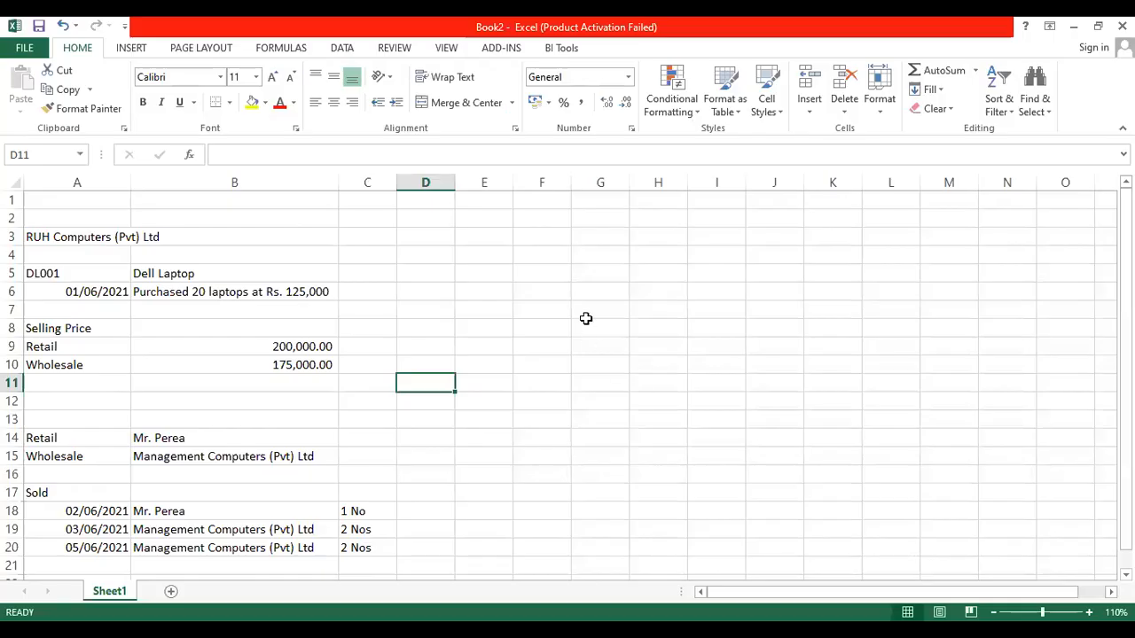
pyautogui.click(585, 324)
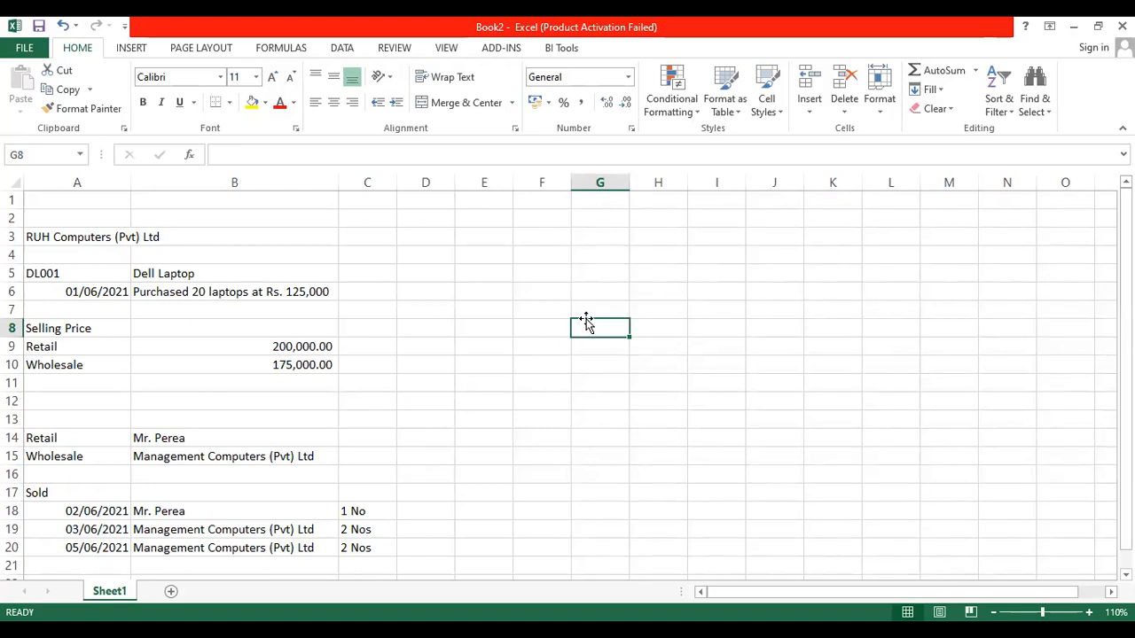
pyautogui.click(68, 234)
pyautogui.click(449, 240)
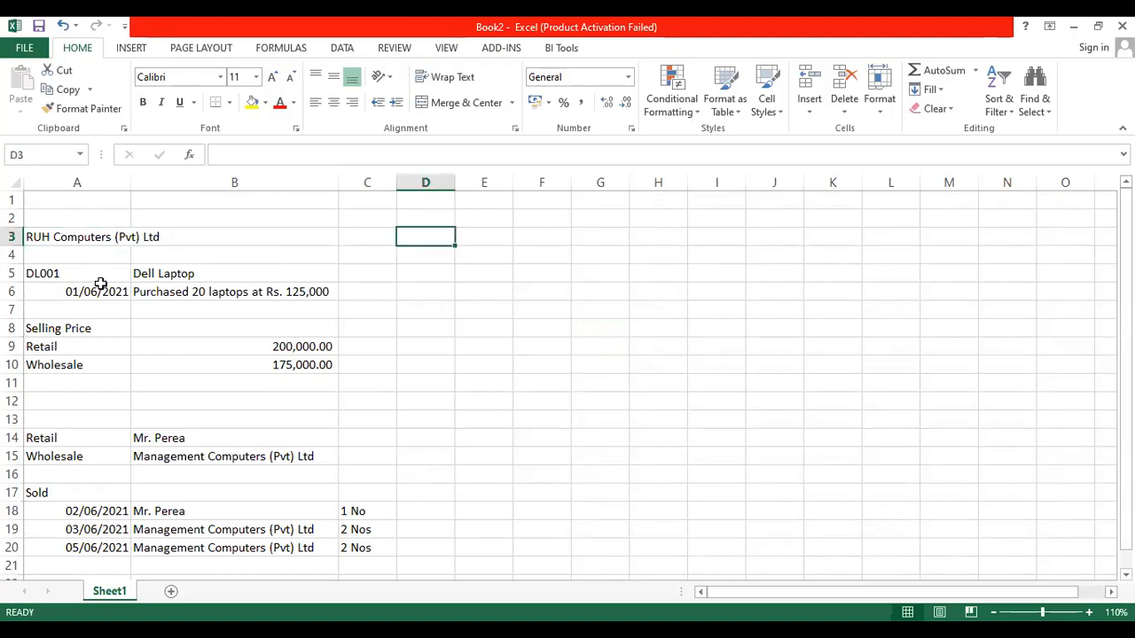
pyautogui.moveTo(97, 275); pyautogui.dragTo(177, 274)
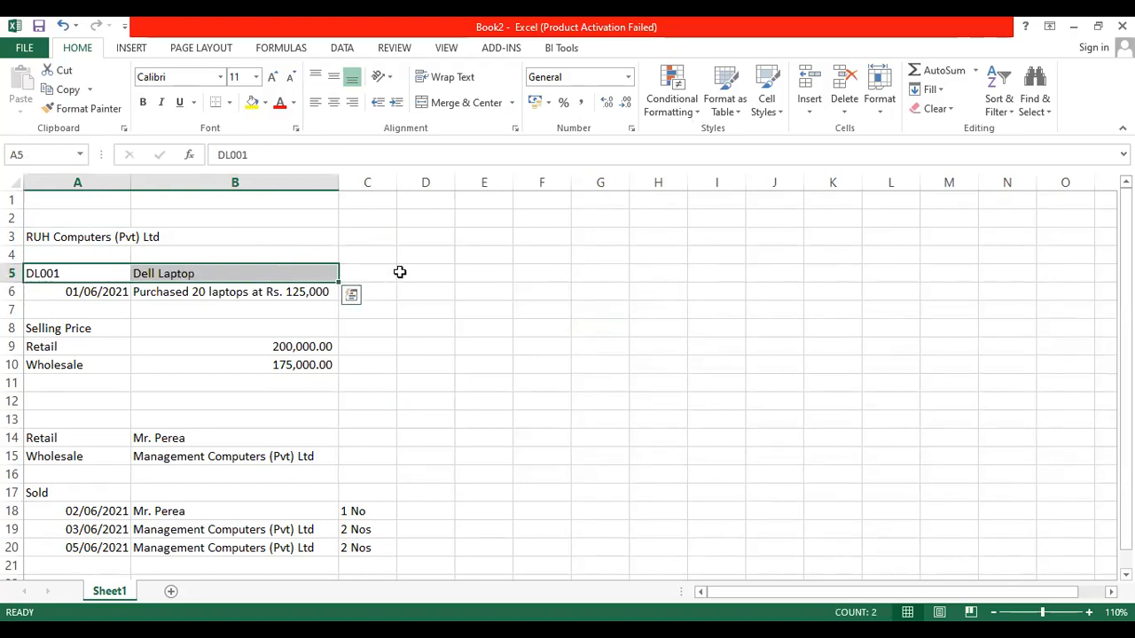
pyautogui.click(309, 276)
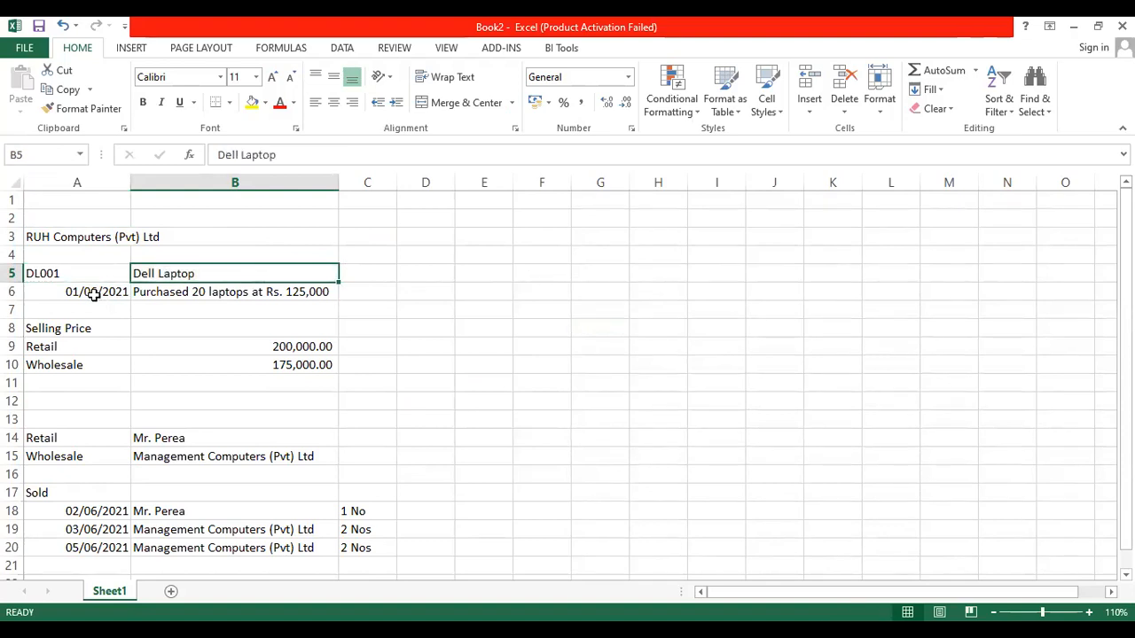
pyautogui.moveTo(94, 295); pyautogui.dragTo(202, 295)
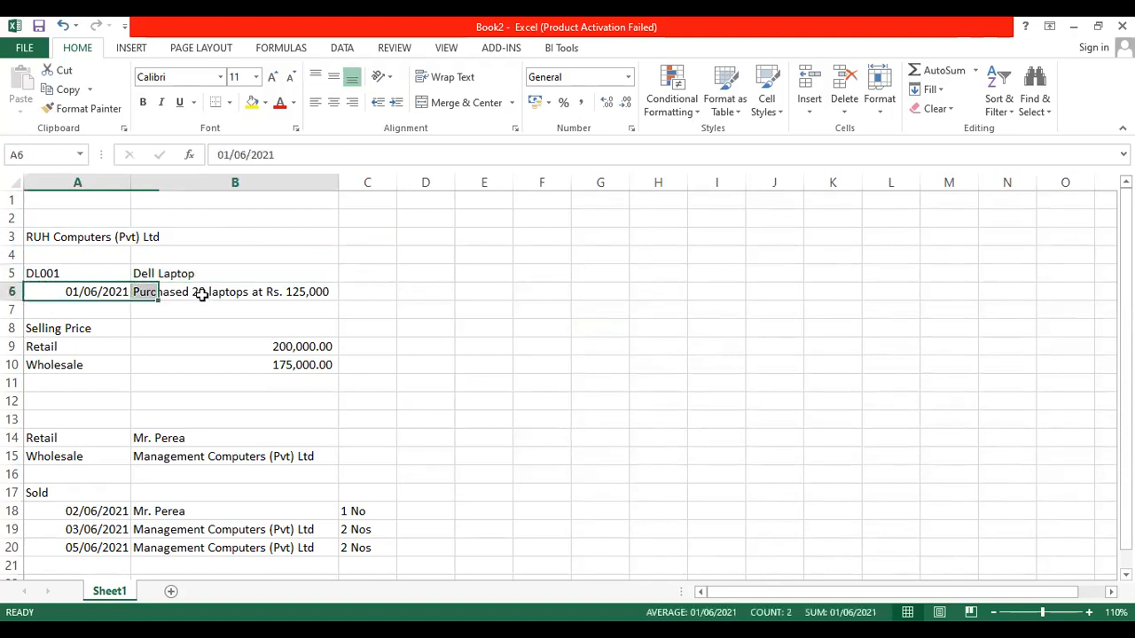
pyautogui.click(456, 293)
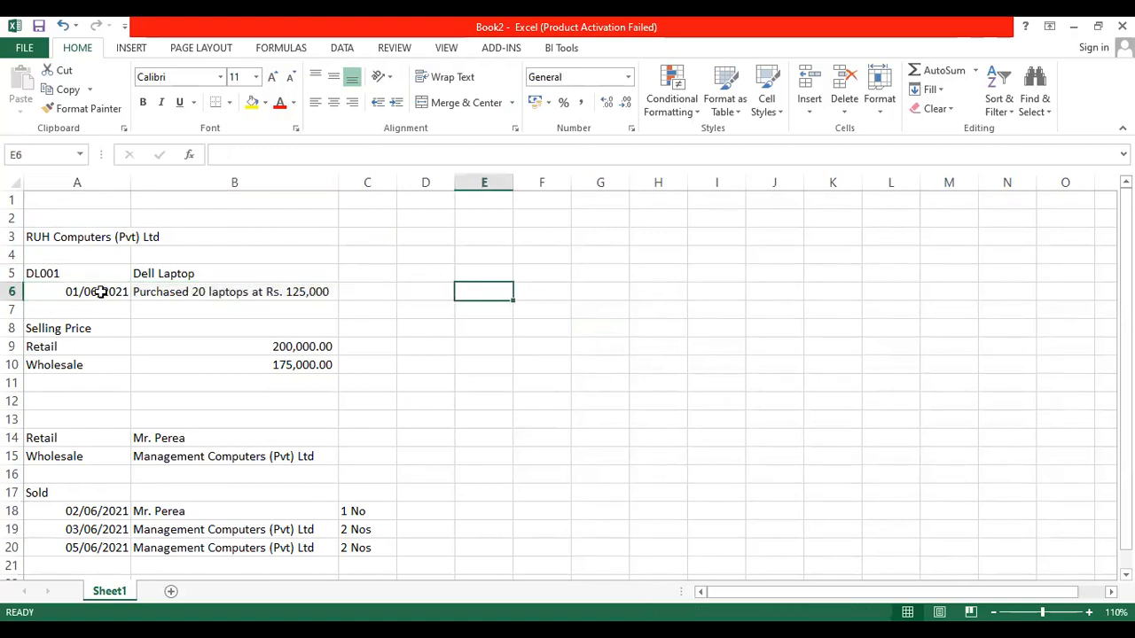
pyautogui.click(105, 290)
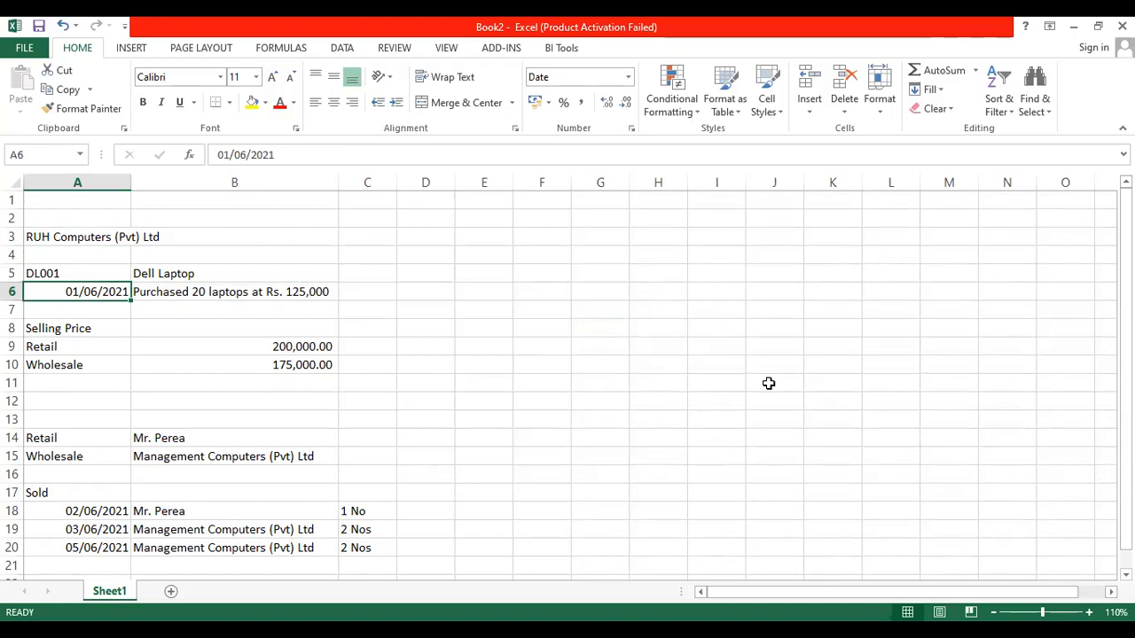
pyautogui.click(165, 292)
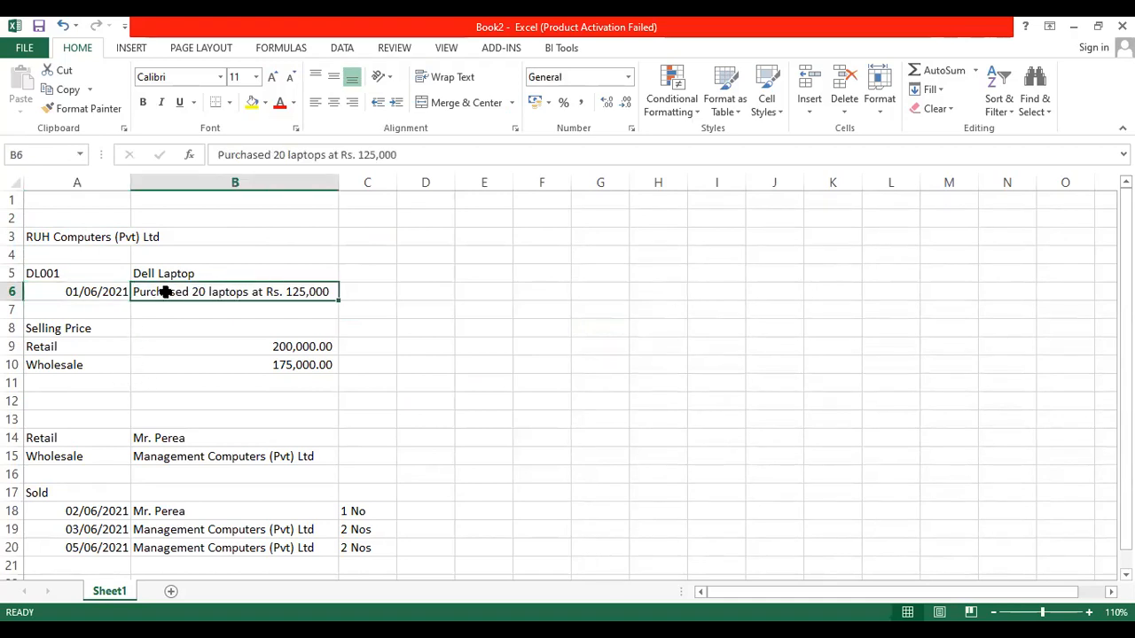
pyautogui.click(511, 295)
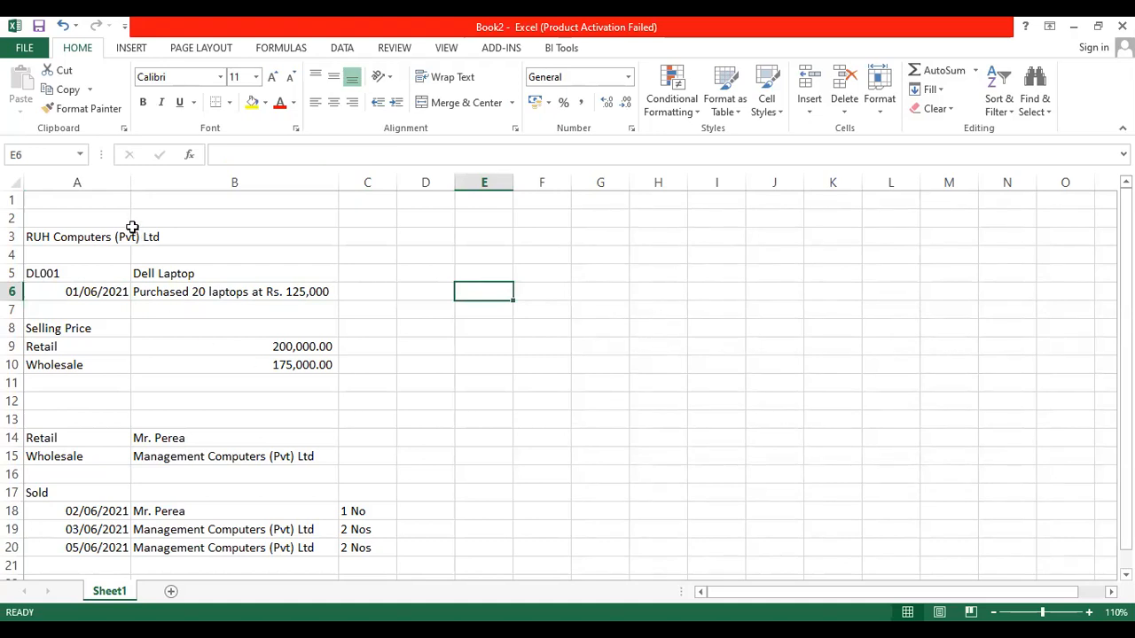
pyautogui.click(55, 233)
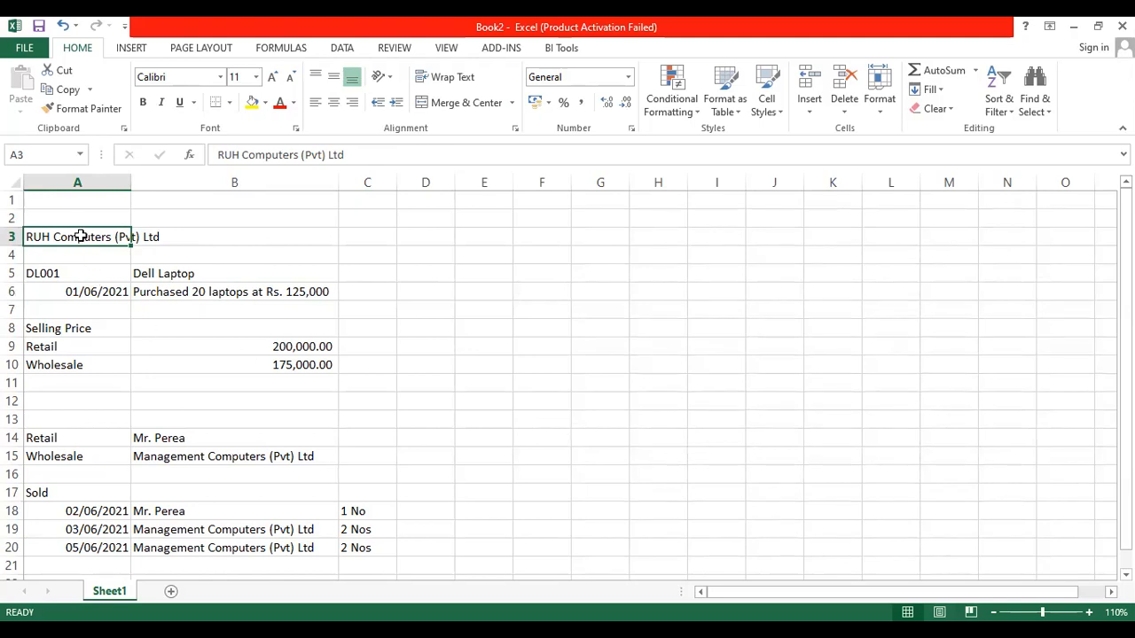
pyautogui.moveTo(76, 233); pyautogui.dragTo(302, 294)
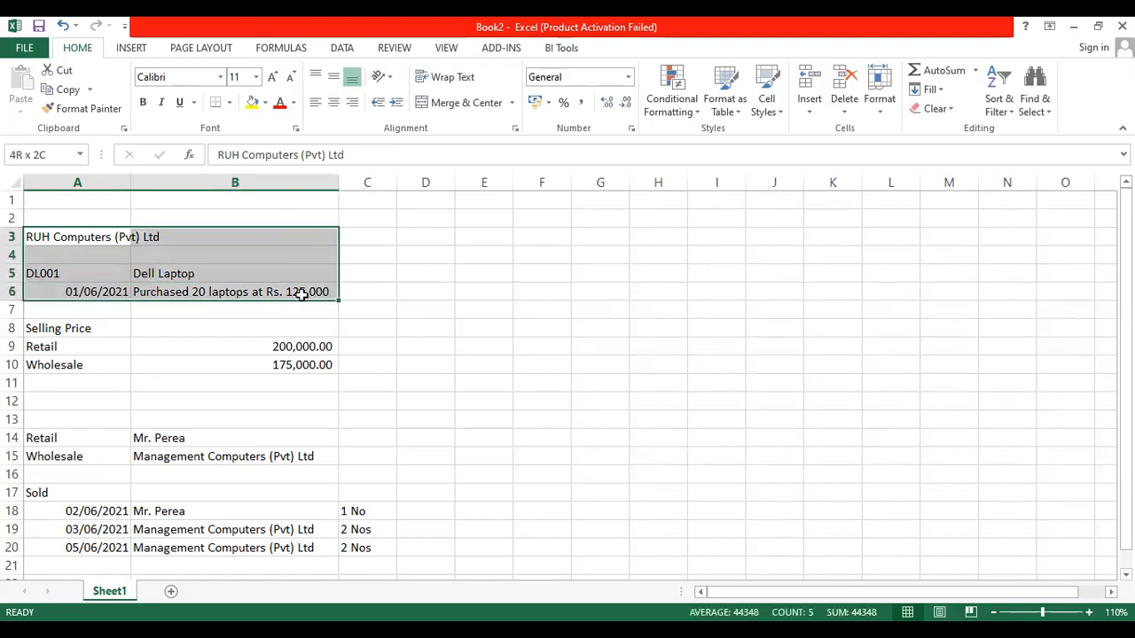
pyautogui.click(492, 306)
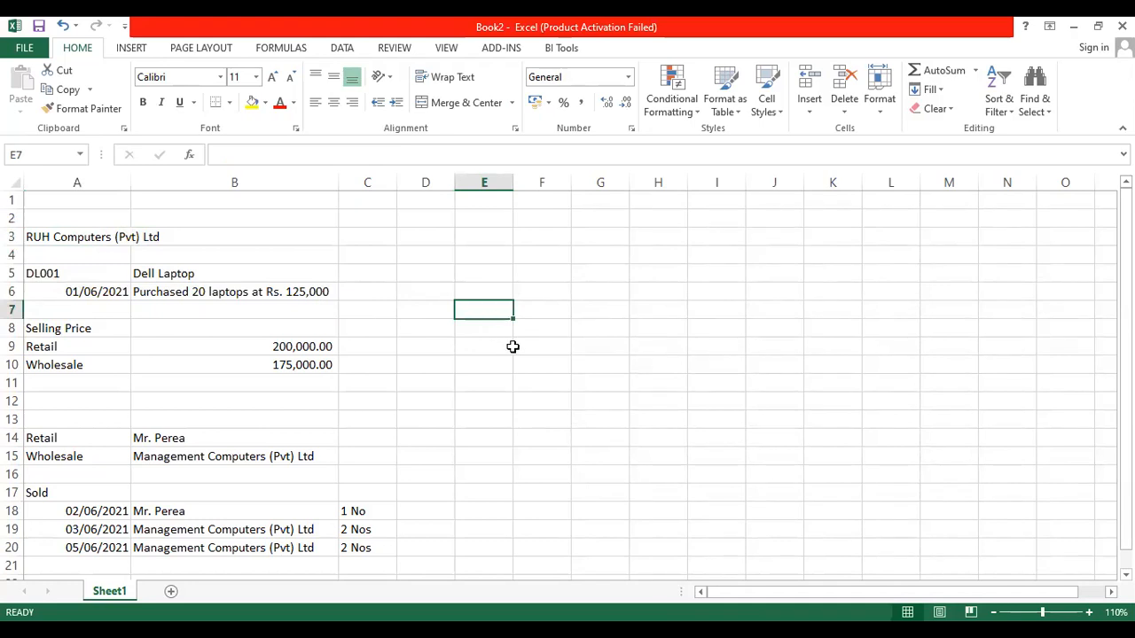
pyautogui.click(9, 437)
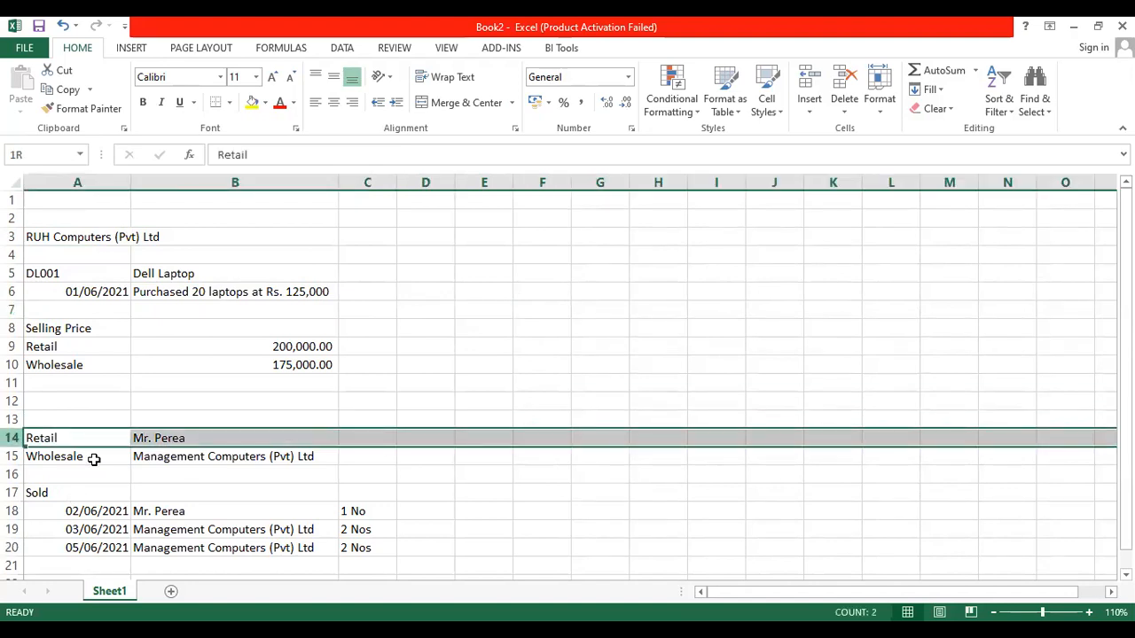
pyautogui.moveTo(72, 499); pyautogui.dragTo(80, 548)
# Hide rows 14–20 in Book2, leaving the Dell Laptop Retail and Wholesale selling prices visible.
pyautogui.rightClick(111, 426)
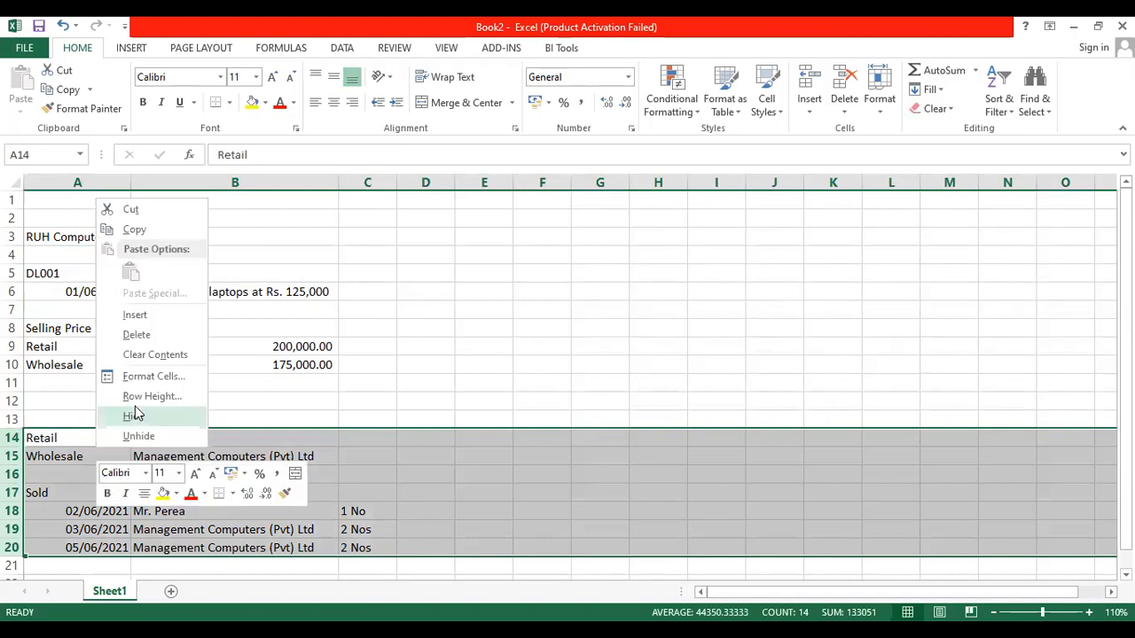
pyautogui.click(133, 413)
pyautogui.click(514, 367)
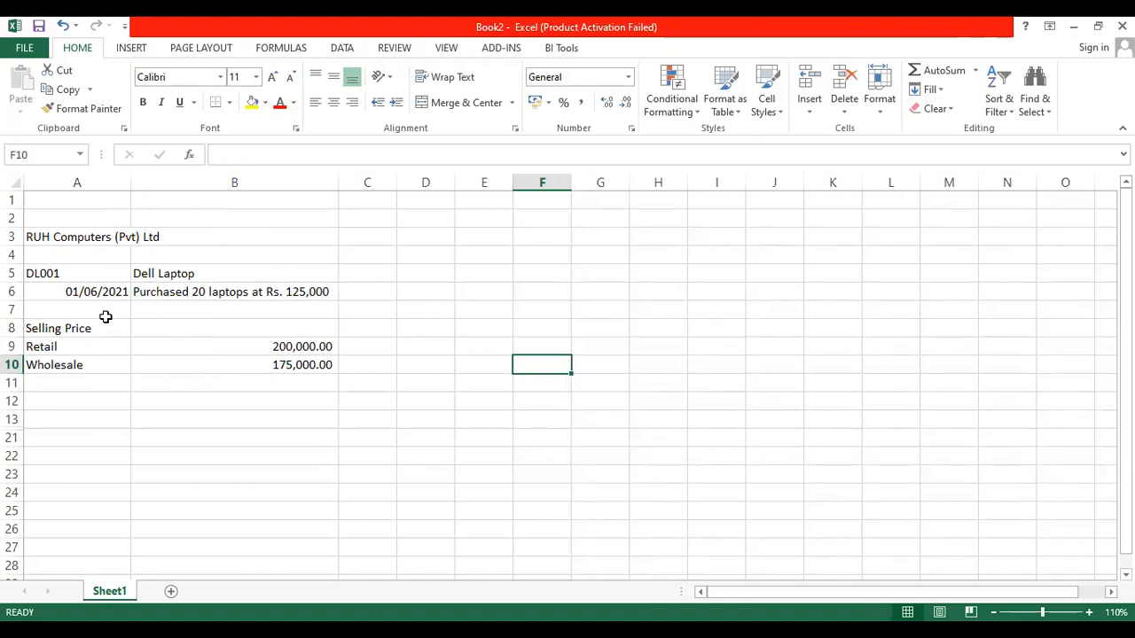
pyautogui.click(556, 416)
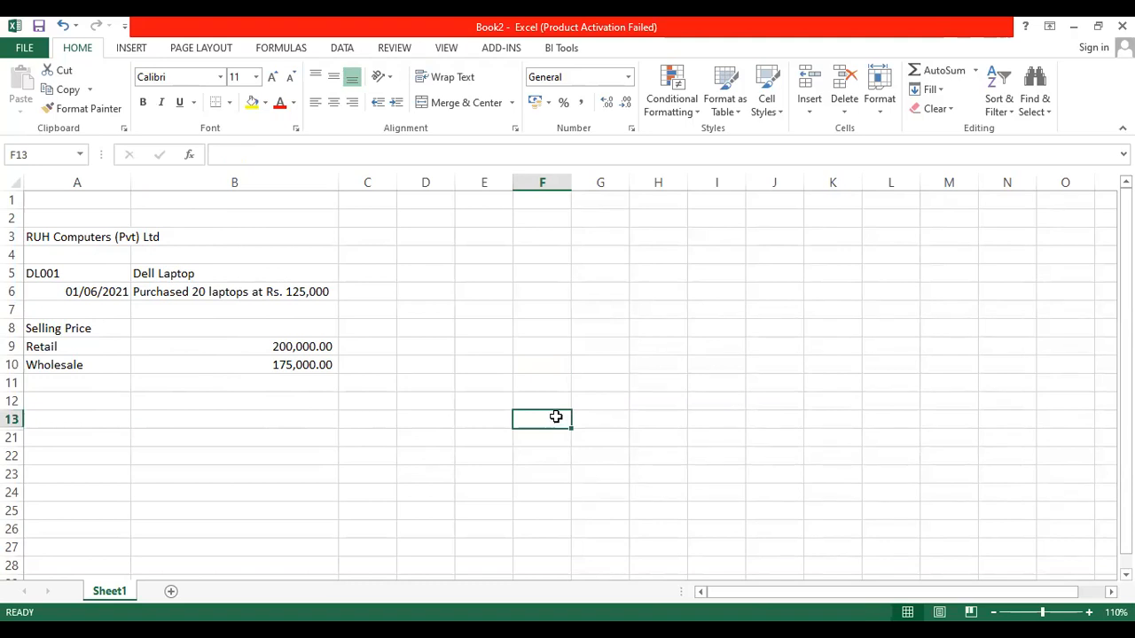
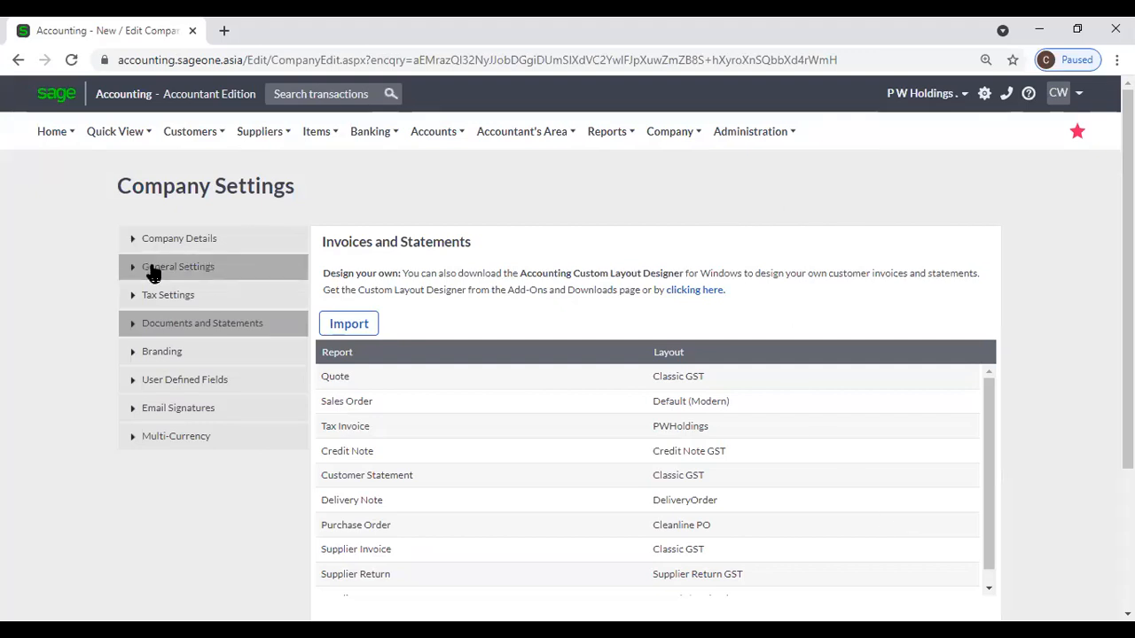
# Start a blank New Supplier form and scroll through its address, contact and default settings fields.
pyautogui.click(244, 140)
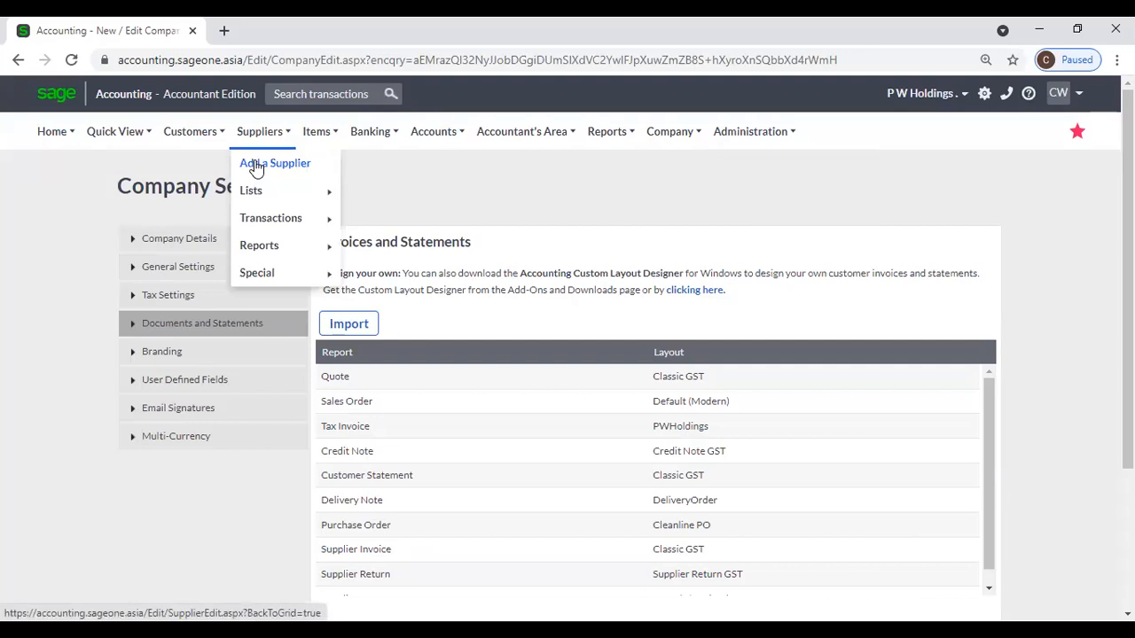
pyautogui.click(255, 165)
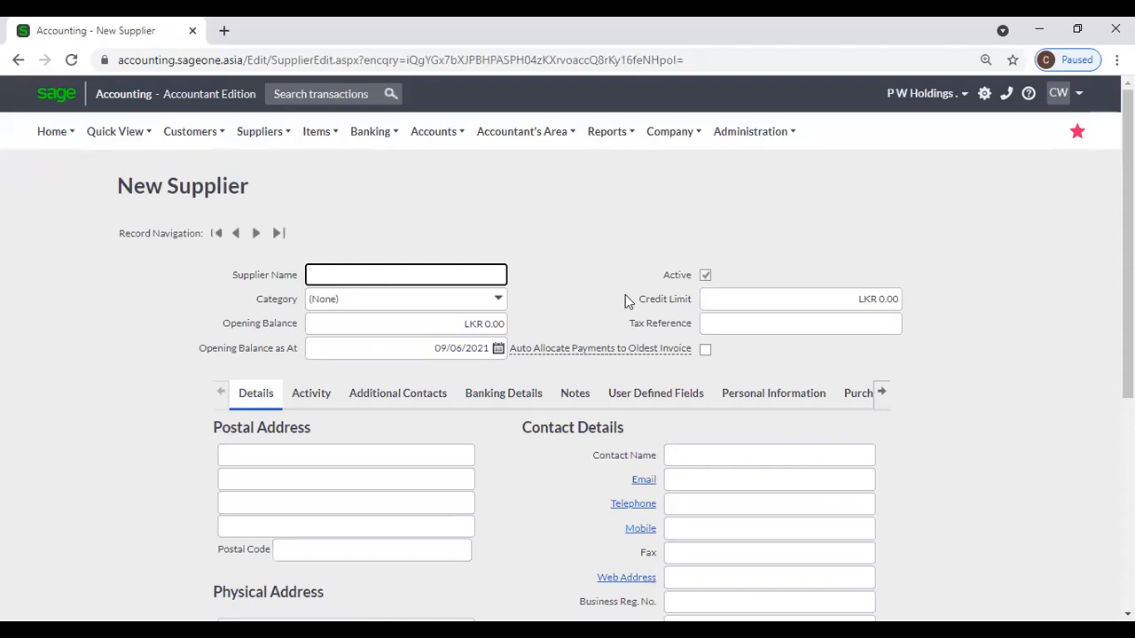
pyautogui.scroll(-2, 625, 304)
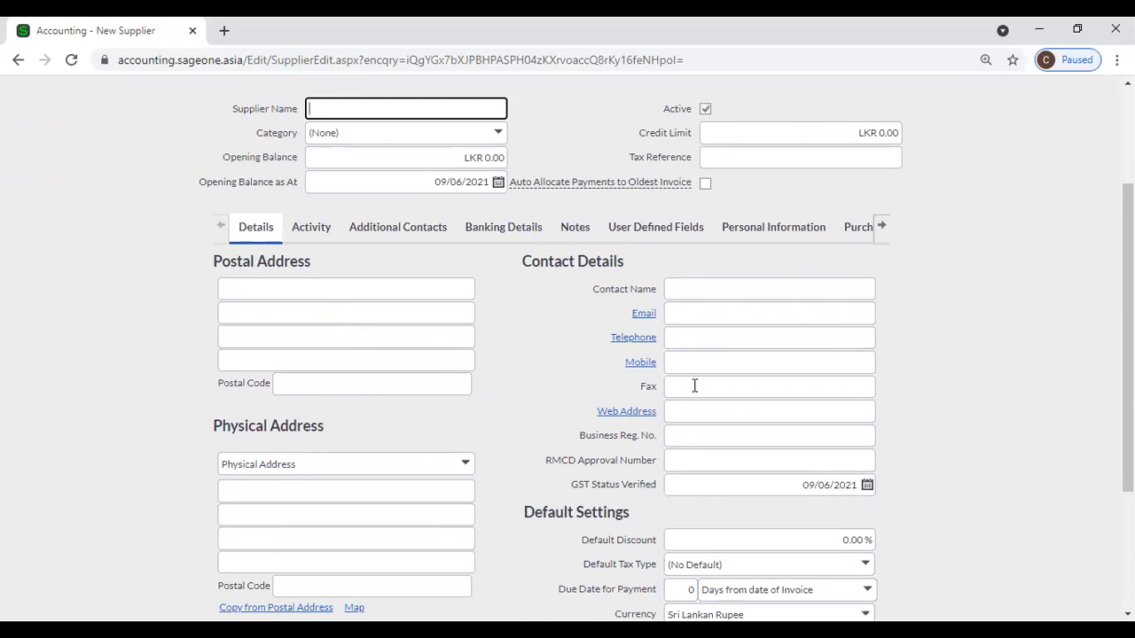
pyautogui.scroll(-2, 694, 386)
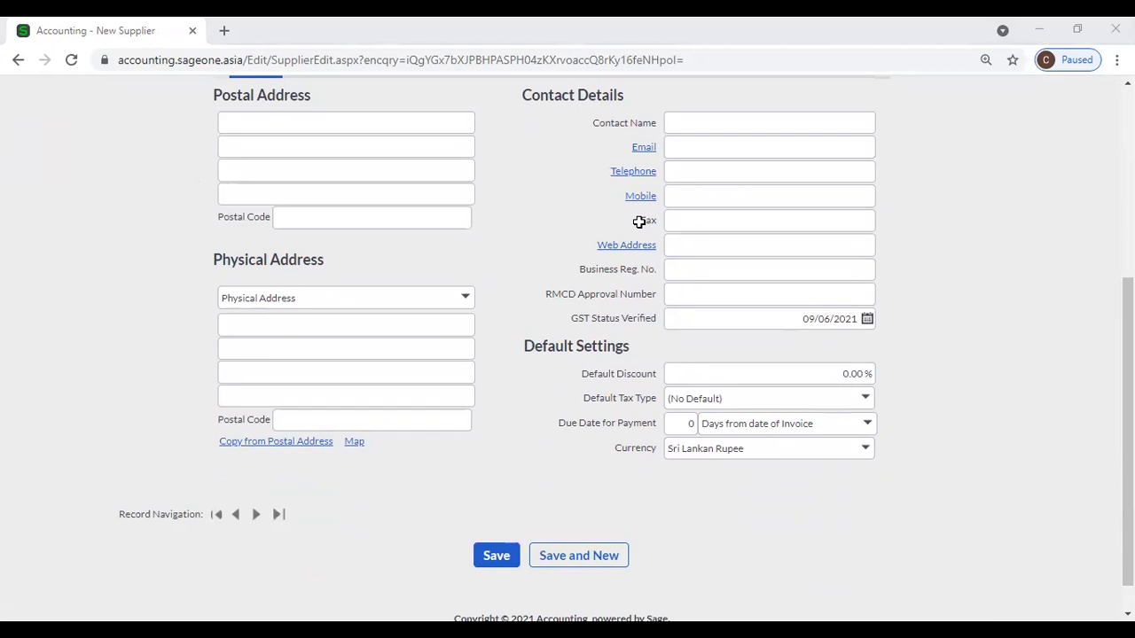
pyautogui.hotkey('alt', 'Tab')
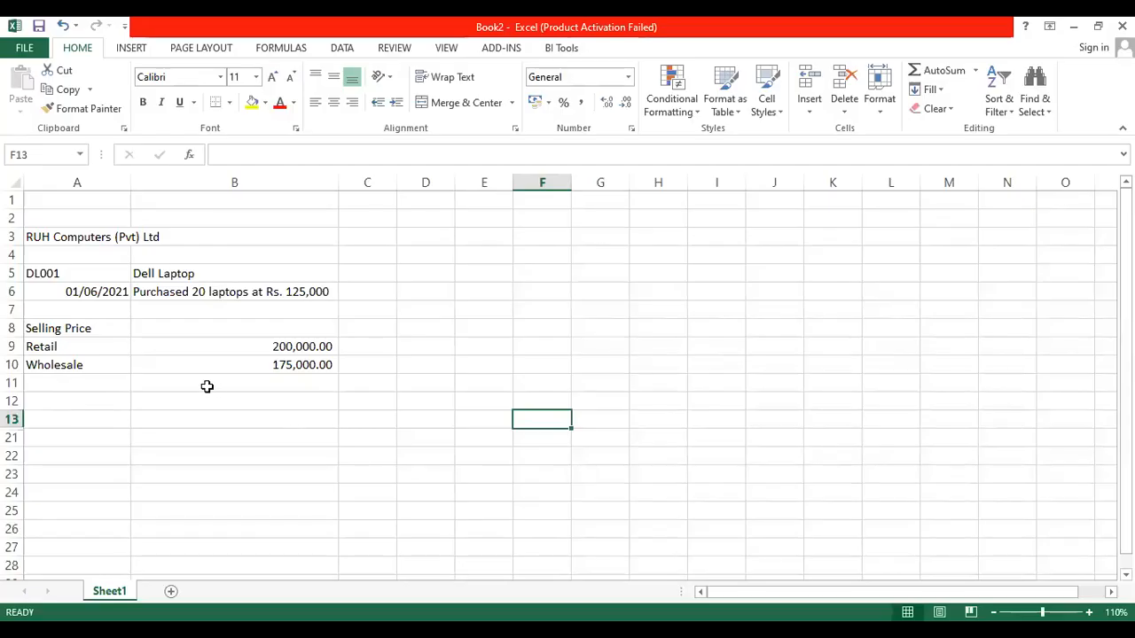
# Check item code DL001 and description Dell Laptop in Excel, then return to the supplier form.
pyautogui.click(77, 277)
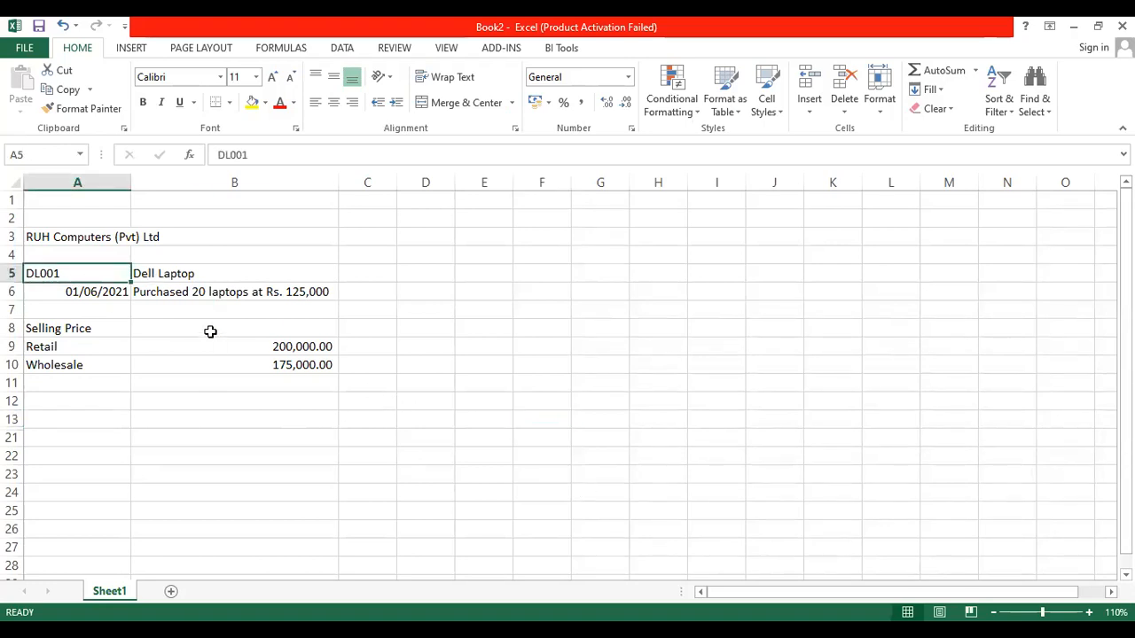
pyautogui.click(202, 276)
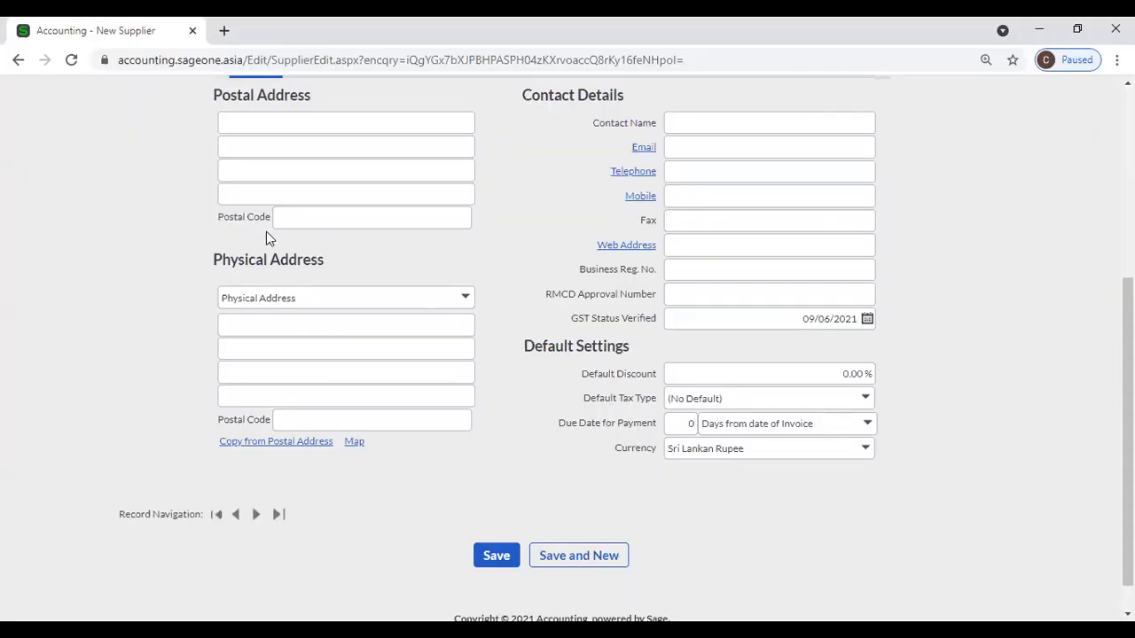
pyautogui.scroll(5, 266, 230)
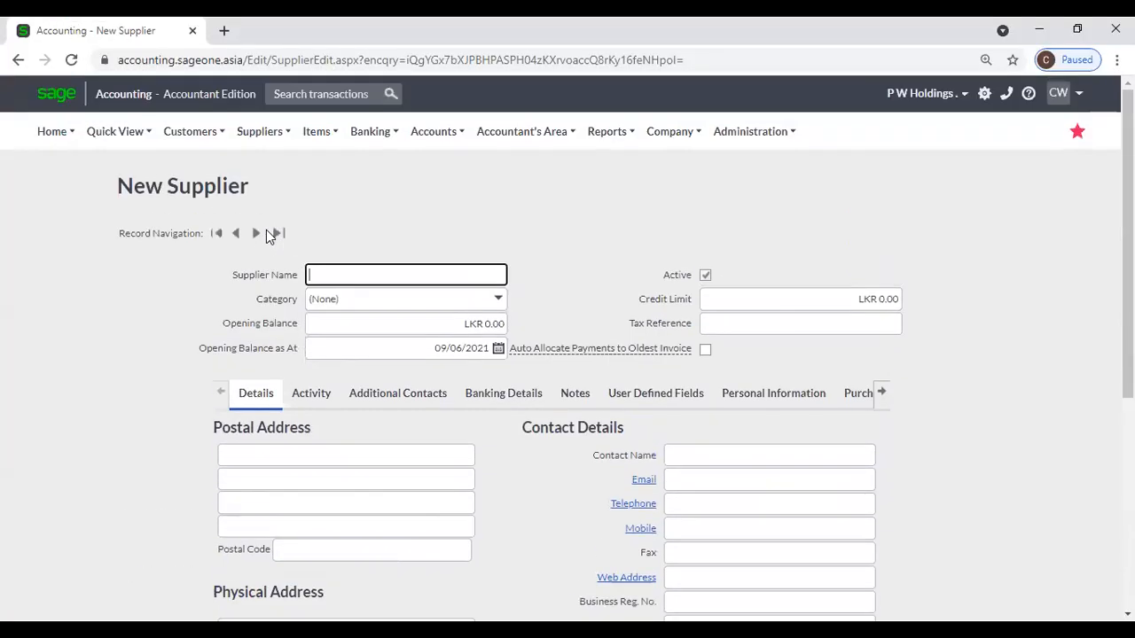
# Start a blank New Item form with Physical type and default Sales and Cost of Sales accounts.
pyautogui.moveTo(309, 144)
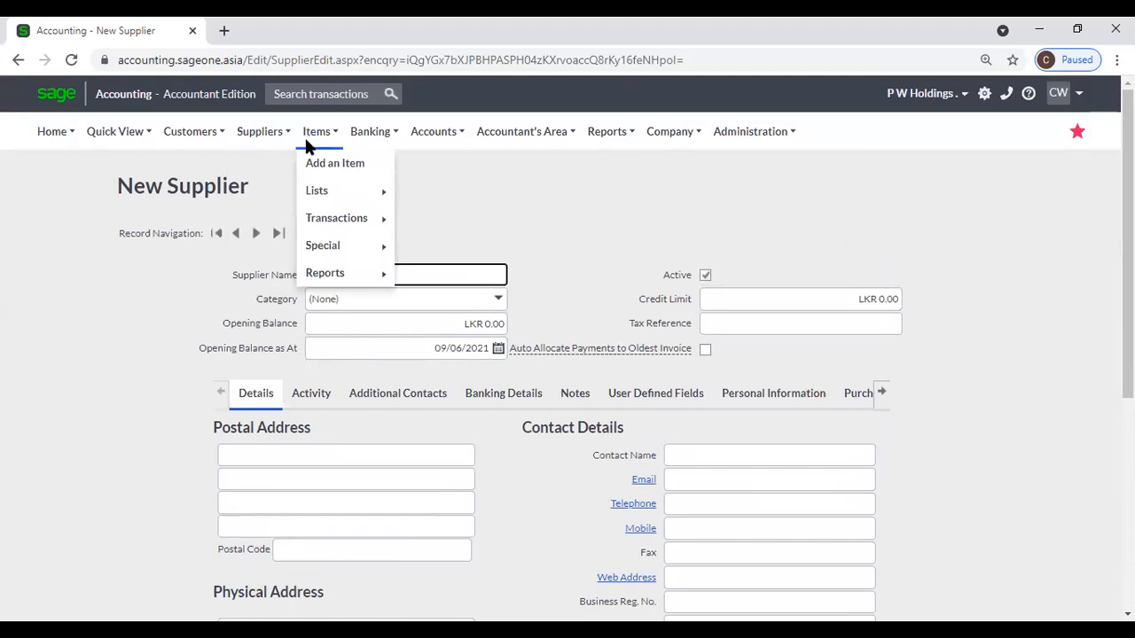
pyautogui.click(317, 164)
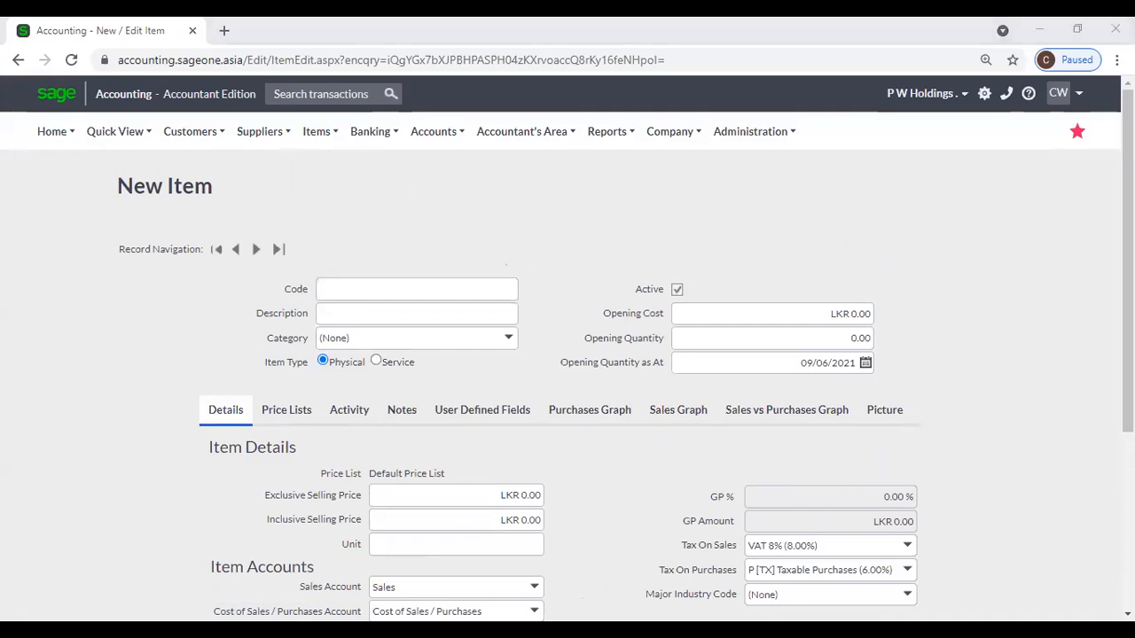
pyautogui.hotkey('alt', 'Tab')
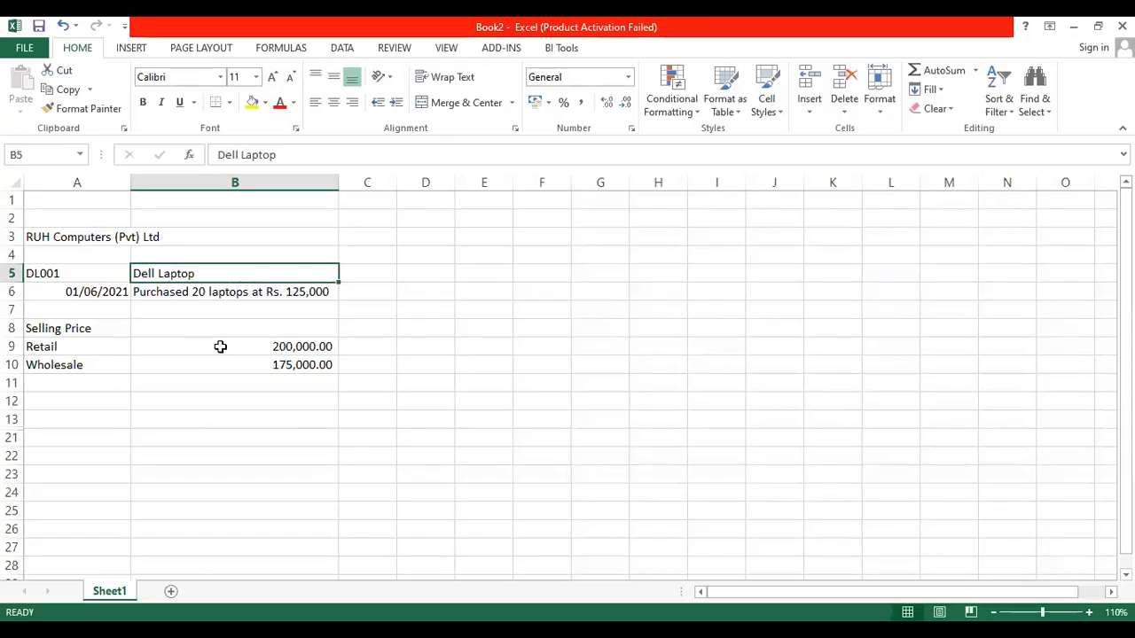
# Read the Dell Laptop's Retail 200,000.00 and Wholesale 175,000.00 selling prices in Excel.
pyautogui.click(44, 329)
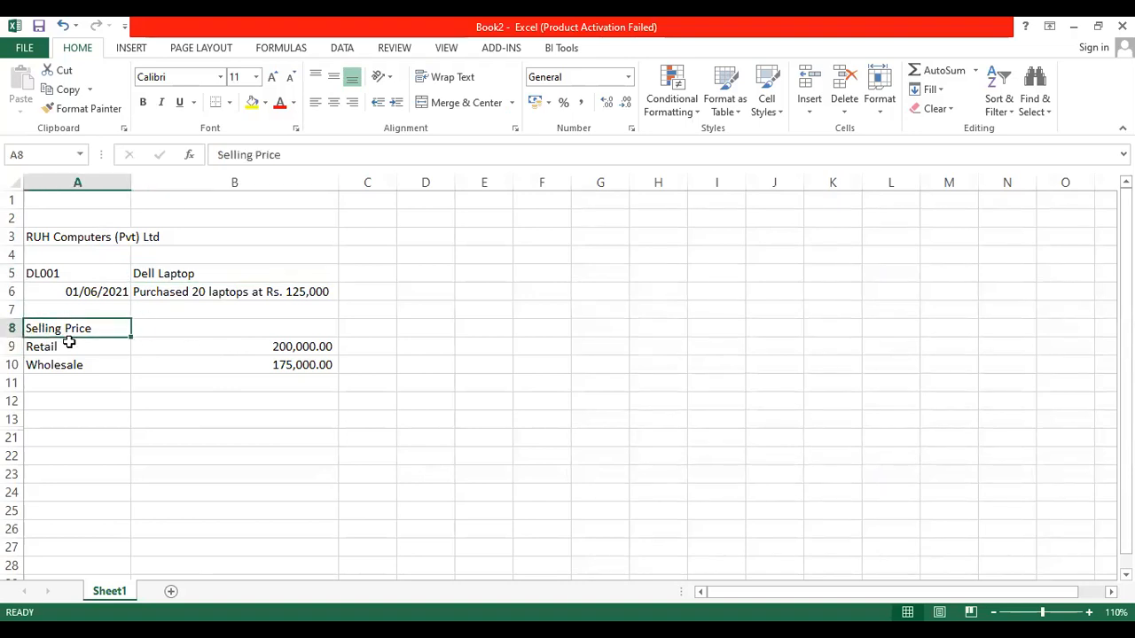
pyautogui.click(75, 347)
pyautogui.click(206, 349)
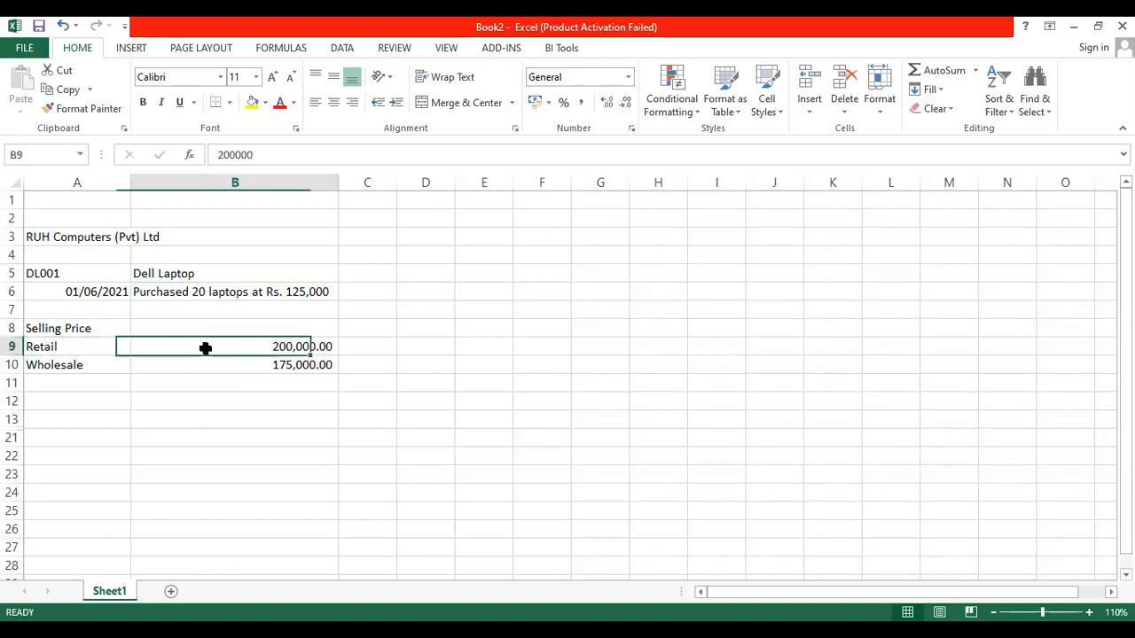
pyautogui.click(81, 364)
pyautogui.click(224, 363)
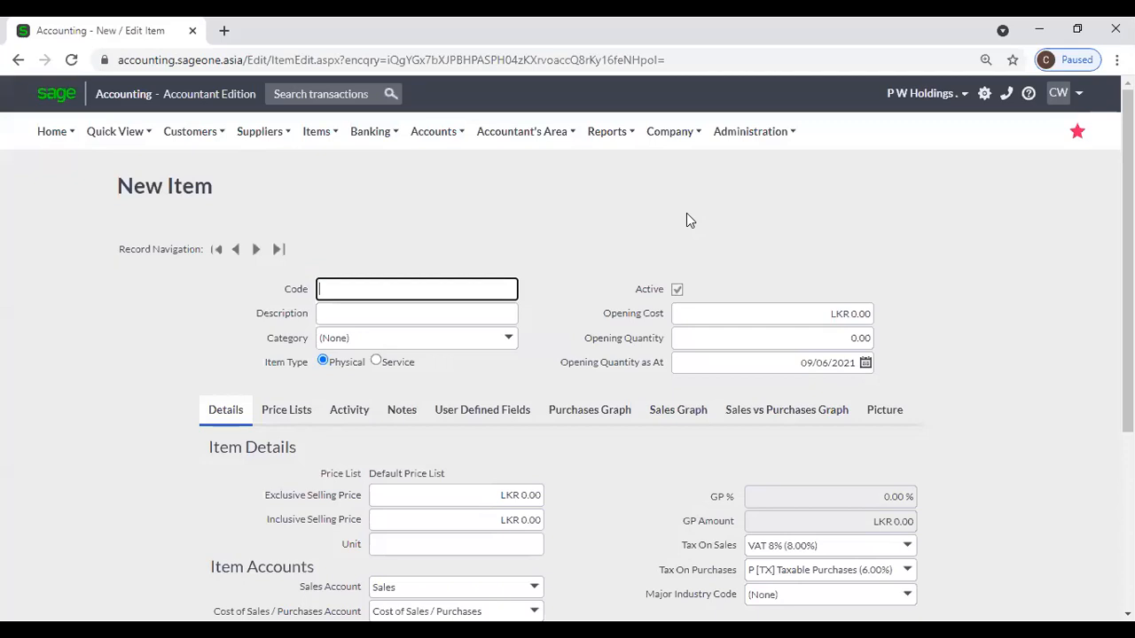
pyautogui.click(674, 132)
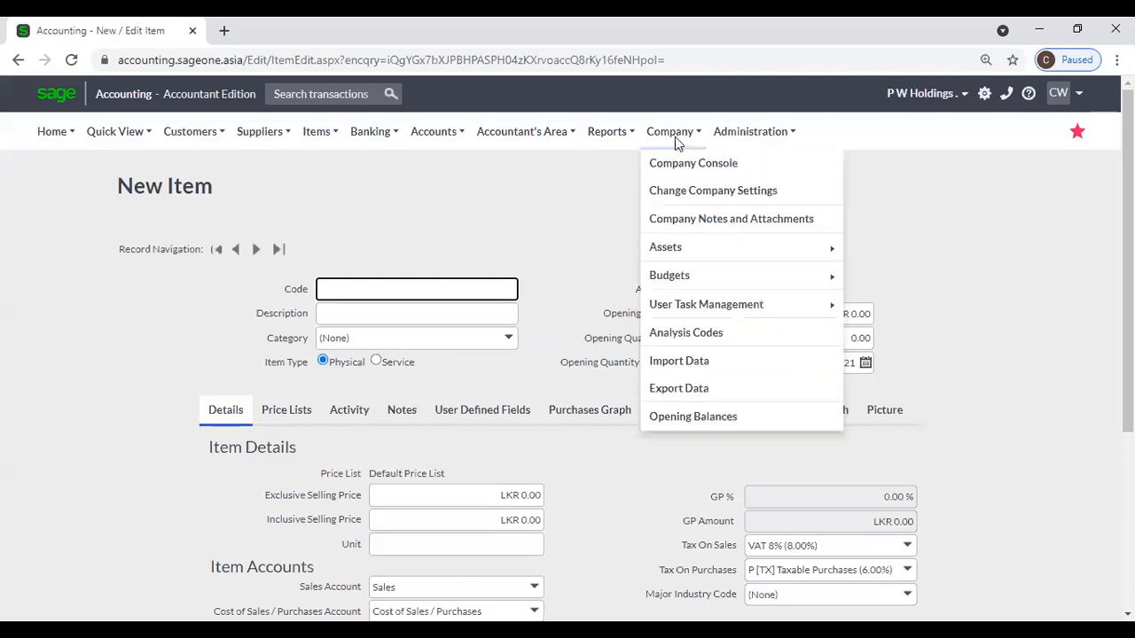
# Show Item Settings in Company Settings, listing Default, Student, Retail, Distributor and Wholesale price lists.
pyautogui.click(687, 194)
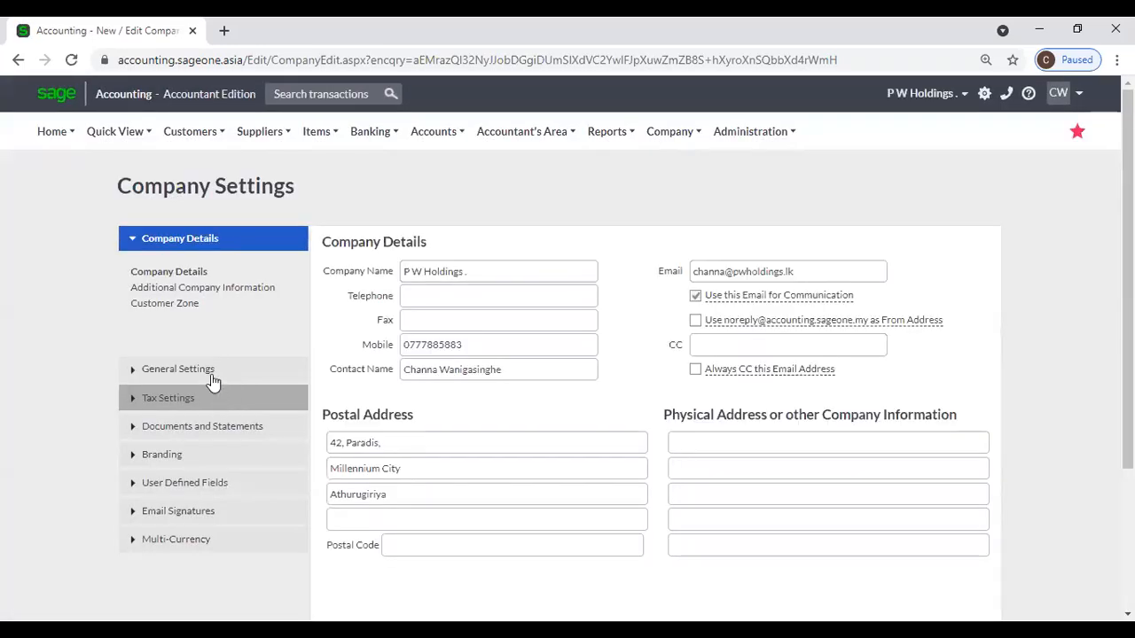
pyautogui.click(211, 372)
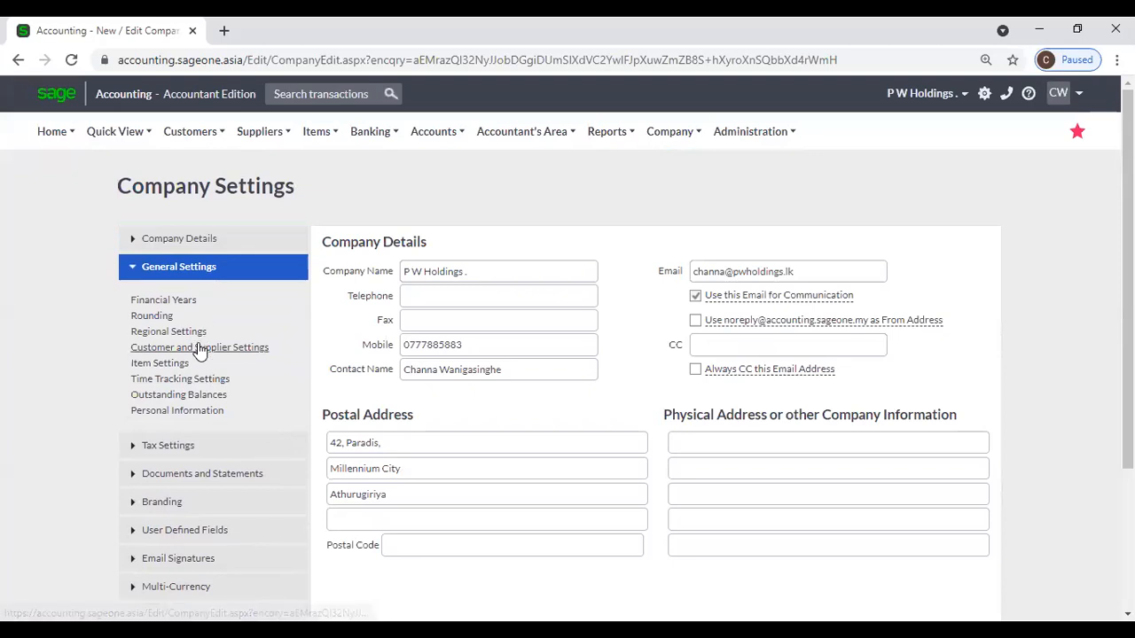
pyautogui.click(178, 364)
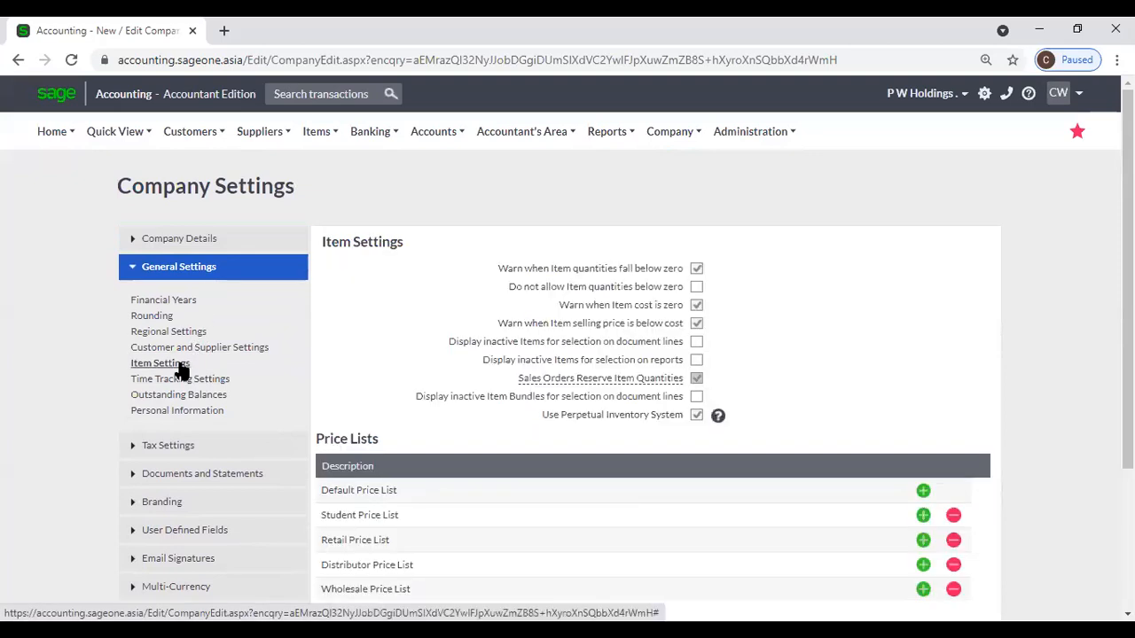
pyautogui.scroll(-1, 379, 461)
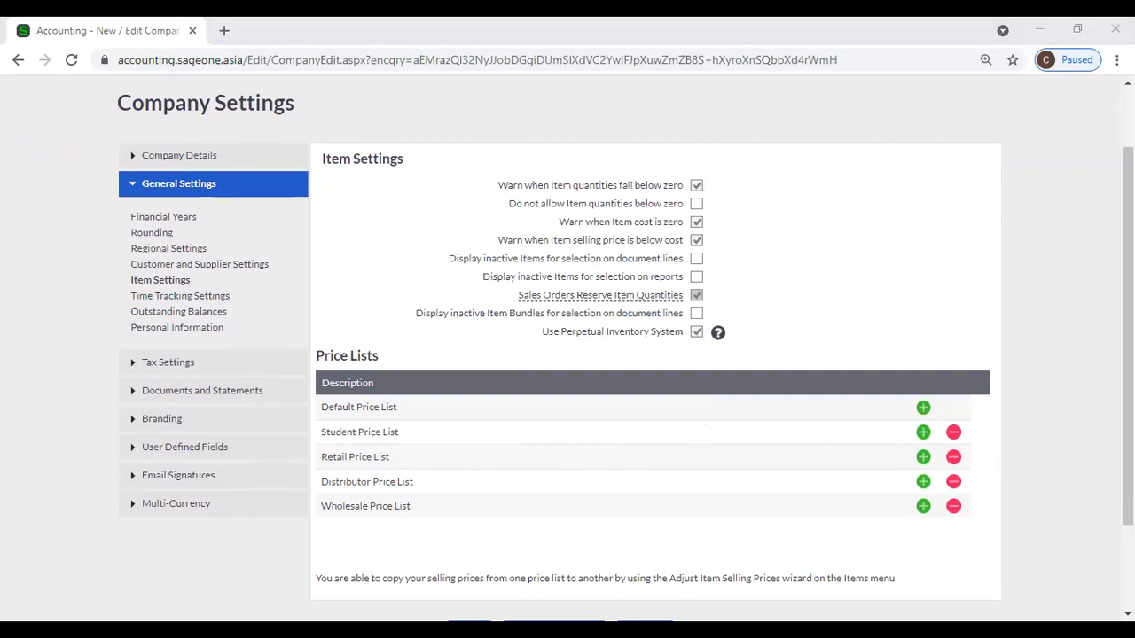
pyautogui.scroll(2, 621, 378)
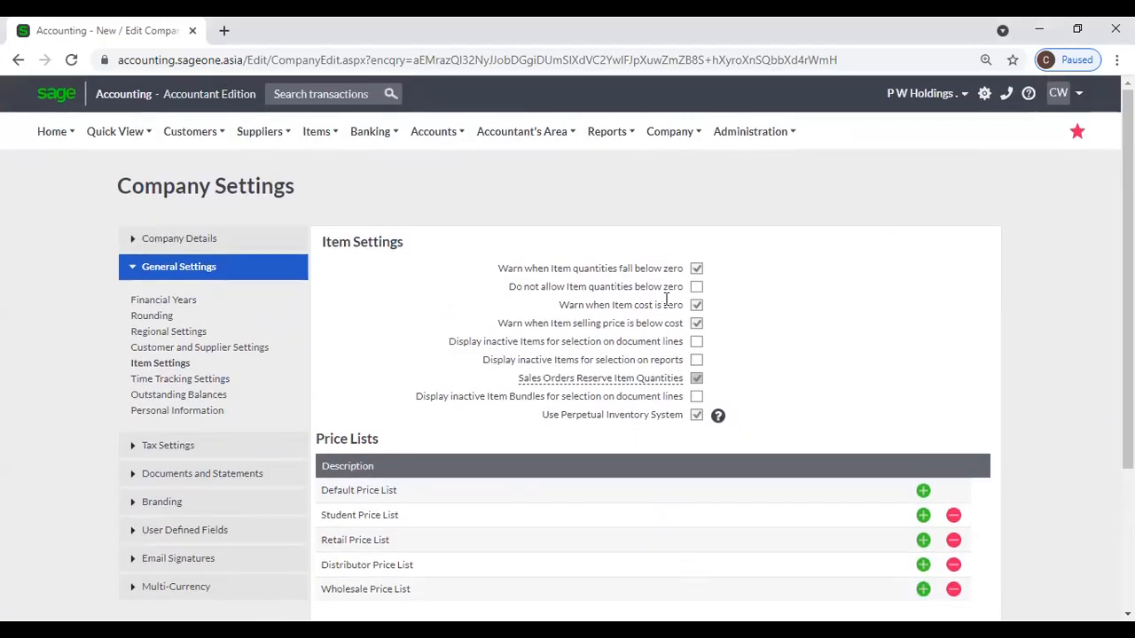
pyautogui.moveTo(319, 133)
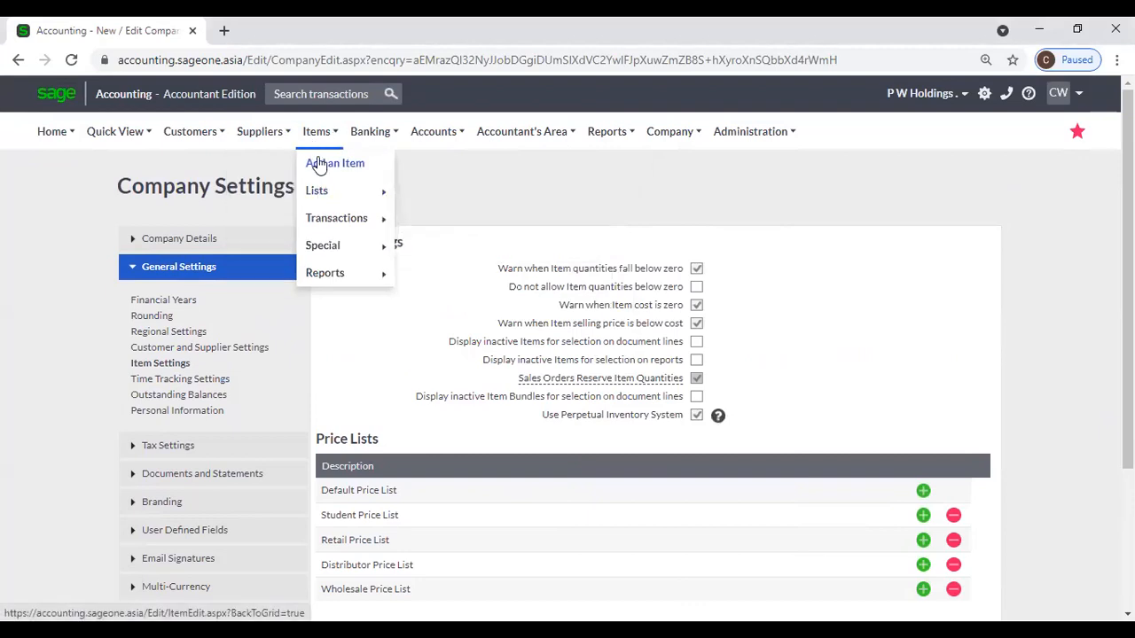
# Start a new item and check that all five price lists show LKR 0.00 selling prices.
pyautogui.click(319, 166)
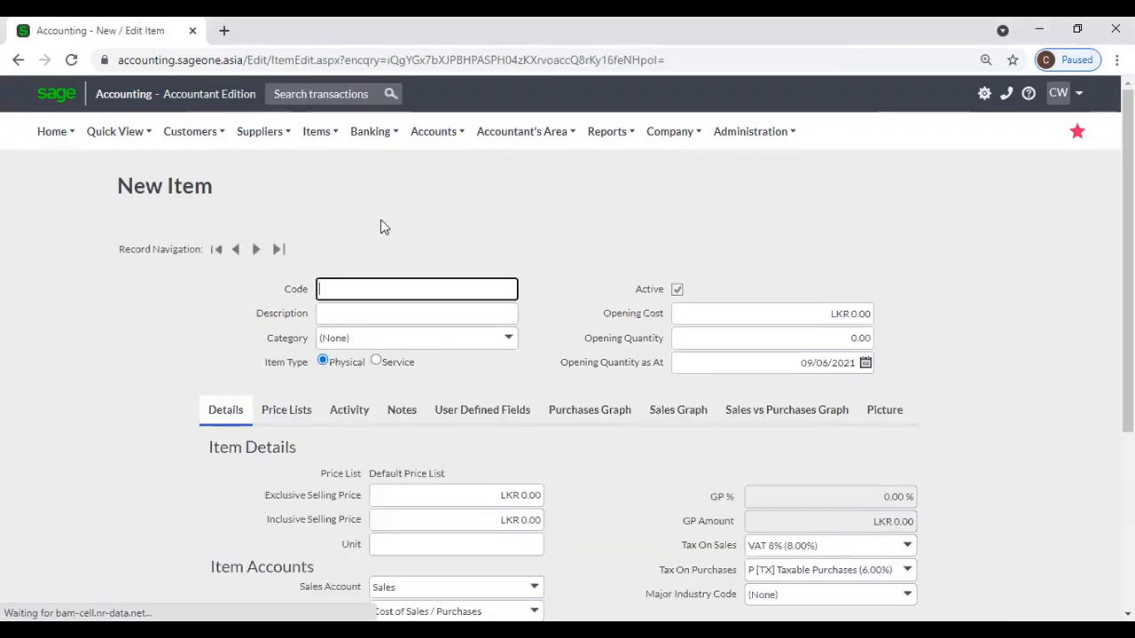
pyautogui.click(285, 416)
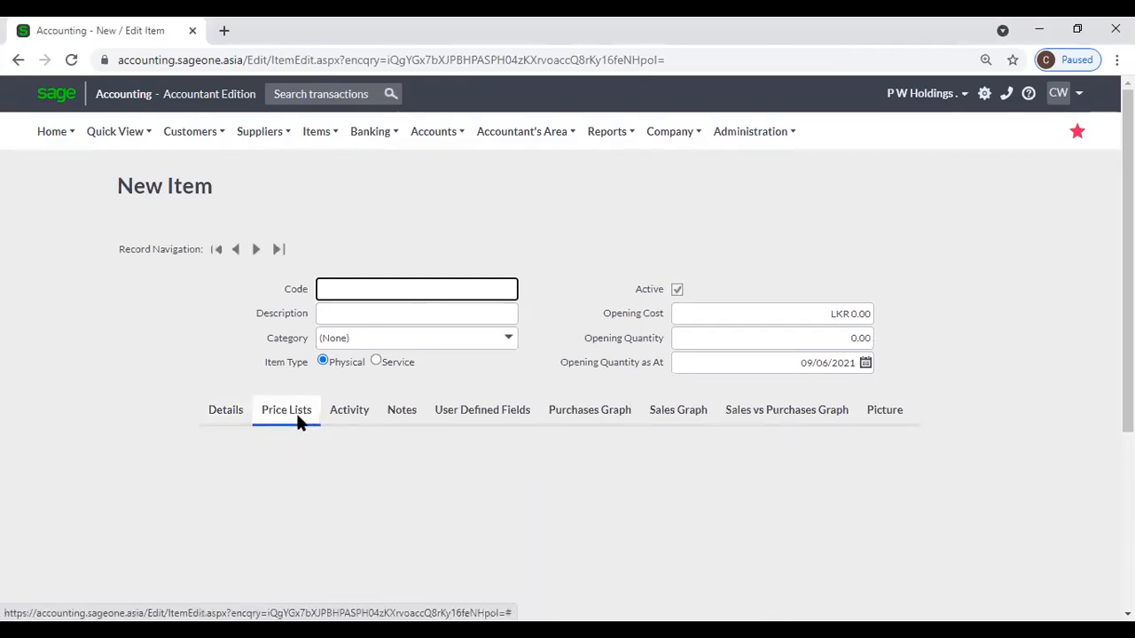
pyautogui.scroll(-1, 297, 418)
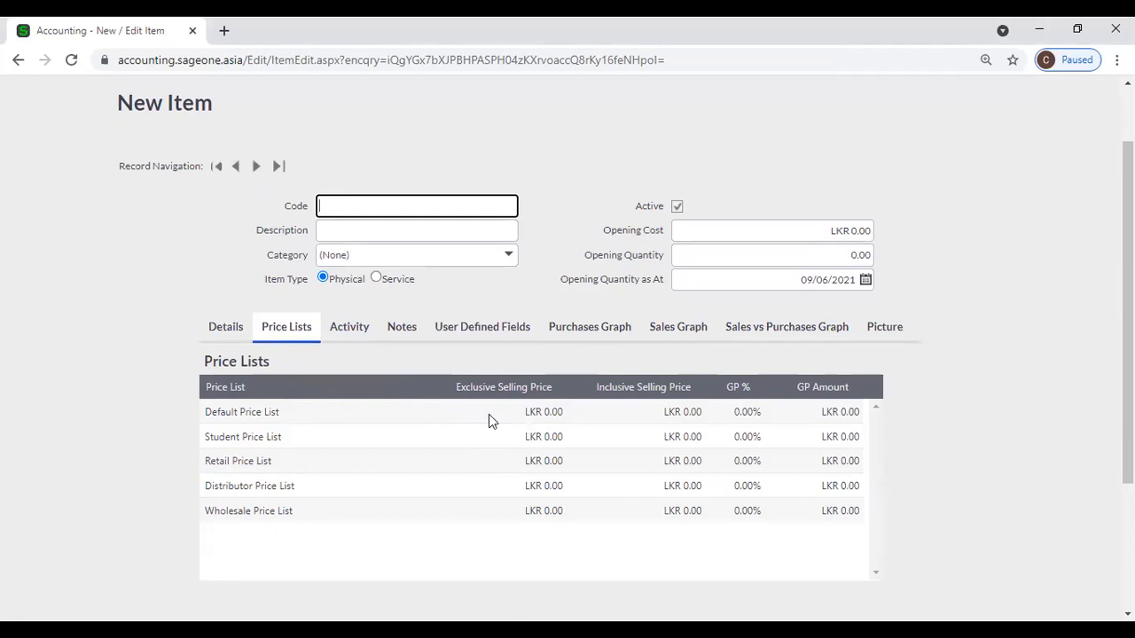
pyautogui.scroll(2, 550, 310)
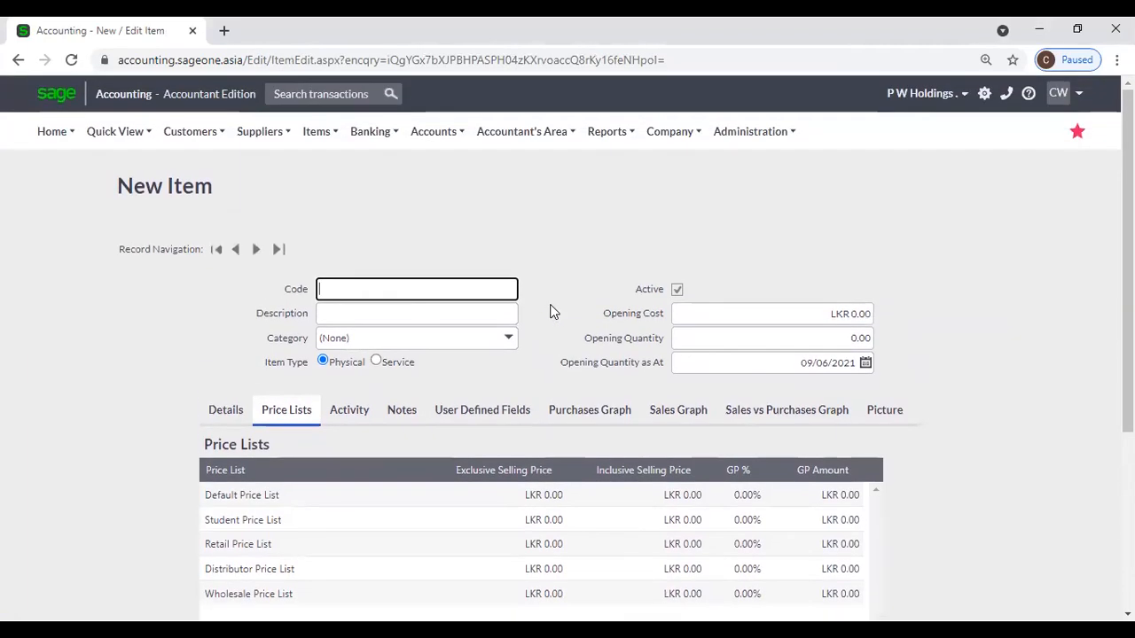
pyautogui.click(232, 415)
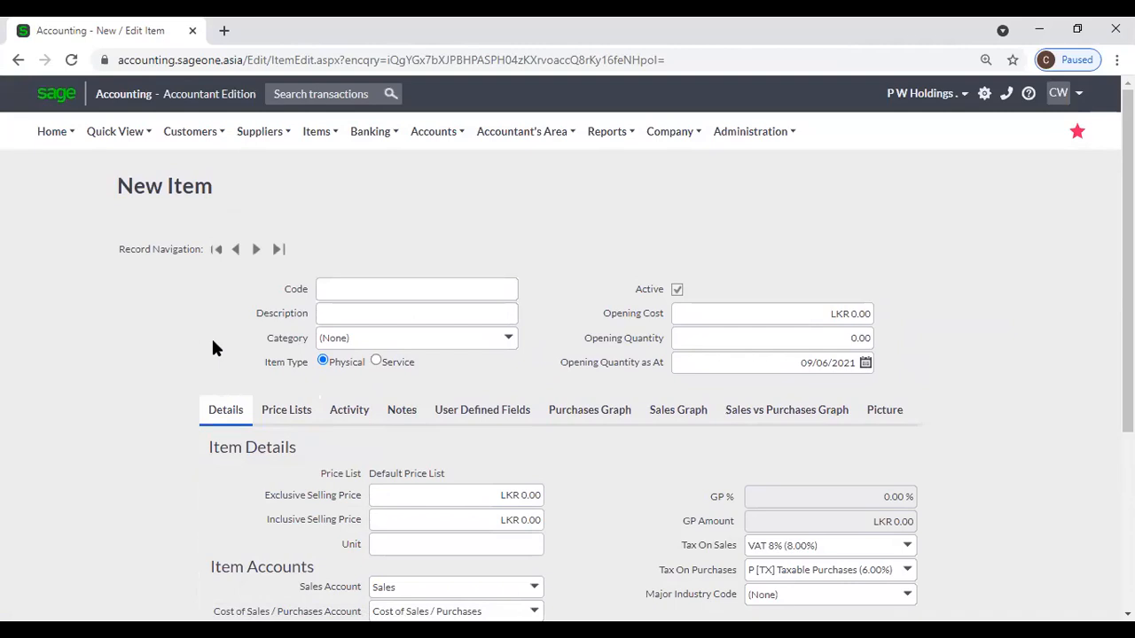
pyautogui.click(253, 134)
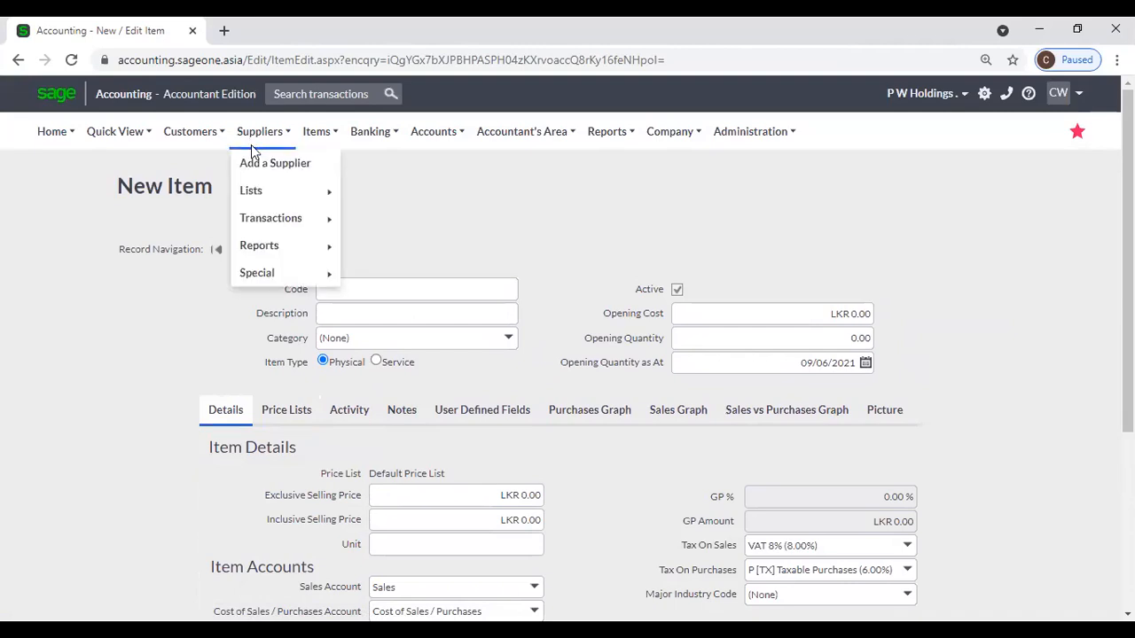
# Start a new supplier invoice from the invoice list, leaving the supplier as (None).
pyautogui.moveTo(271, 222)
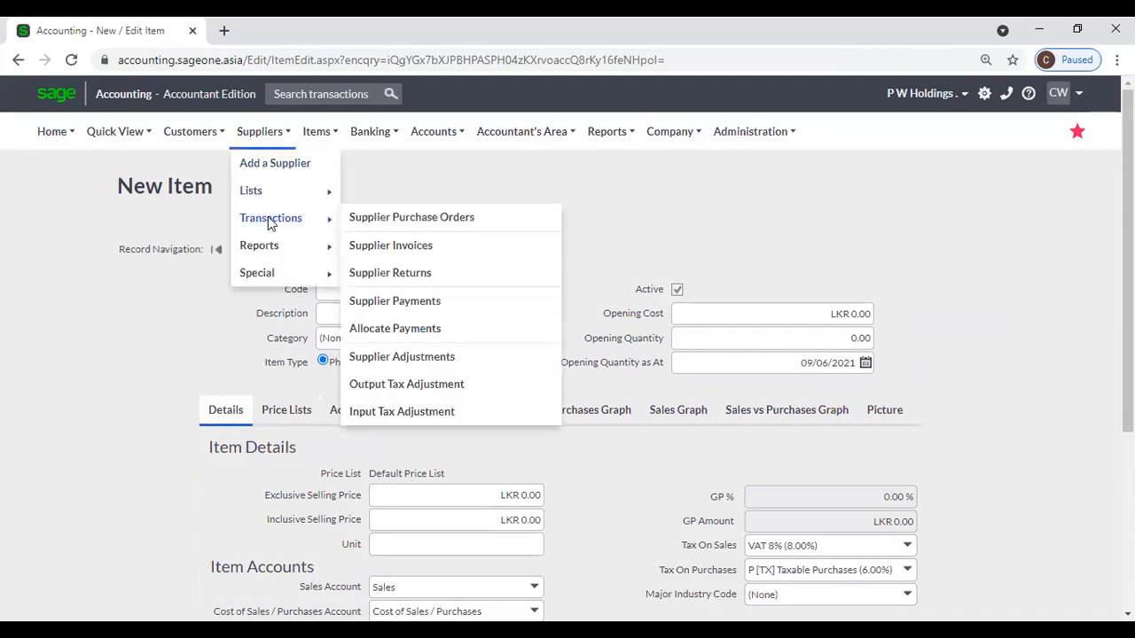
pyautogui.click(413, 245)
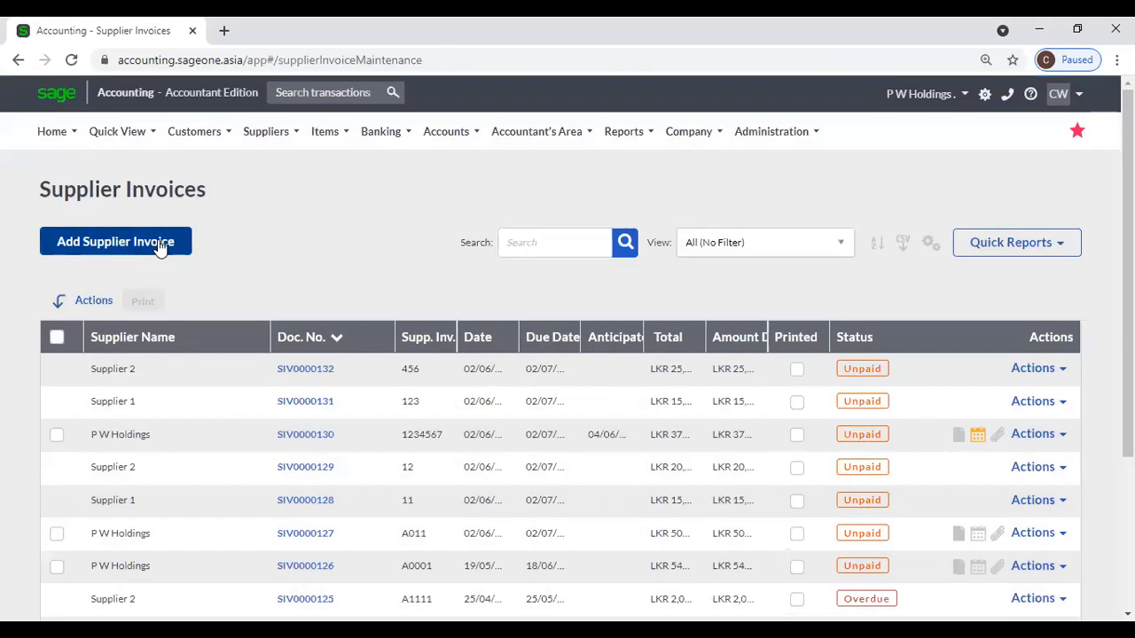
pyautogui.click(156, 246)
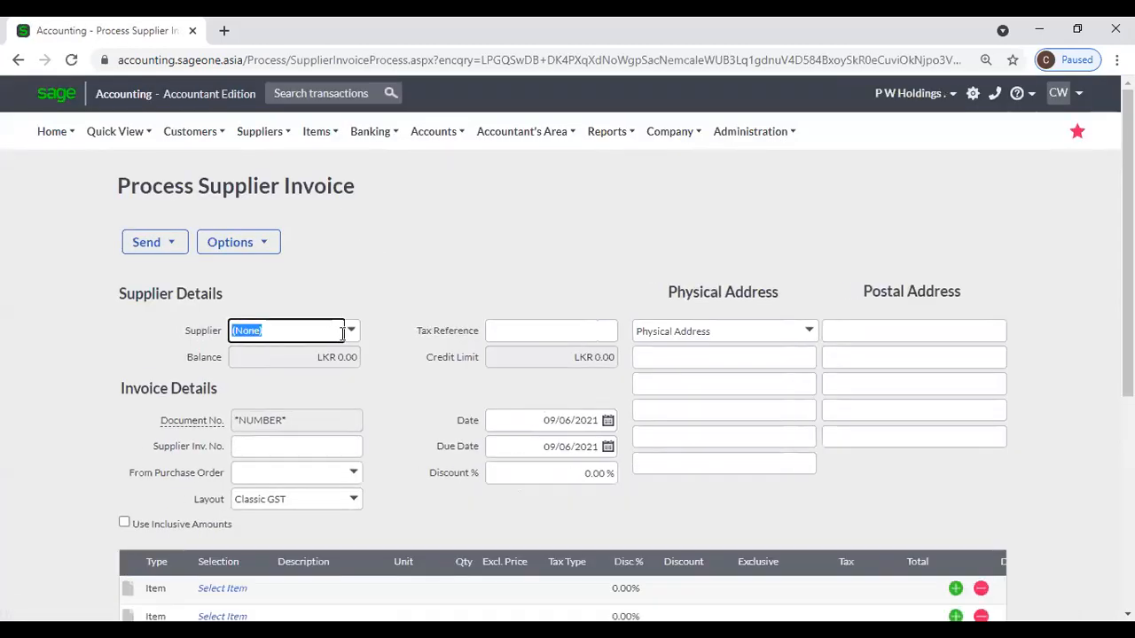
pyautogui.click(352, 331)
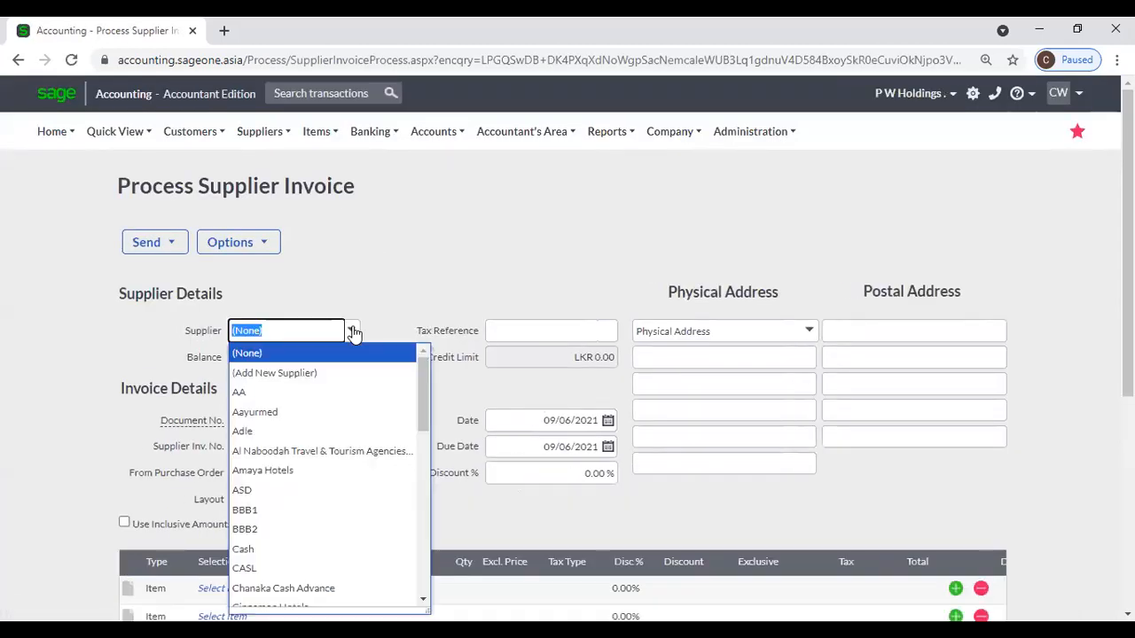
pyautogui.click(359, 258)
pyautogui.scroll(-2, 361, 271)
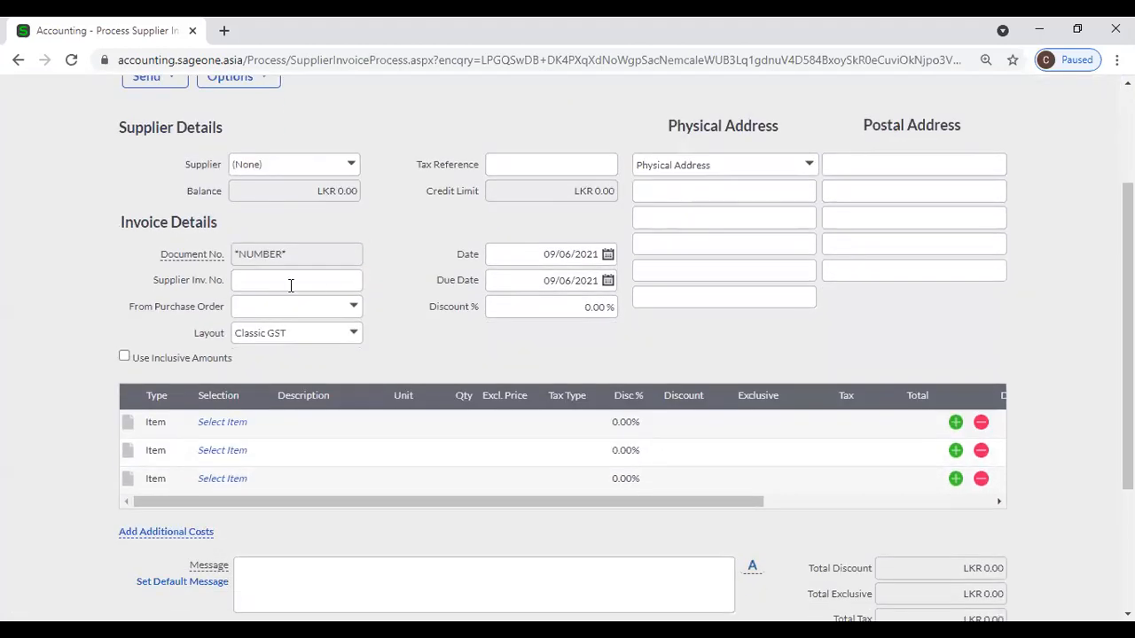
pyautogui.click(291, 280)
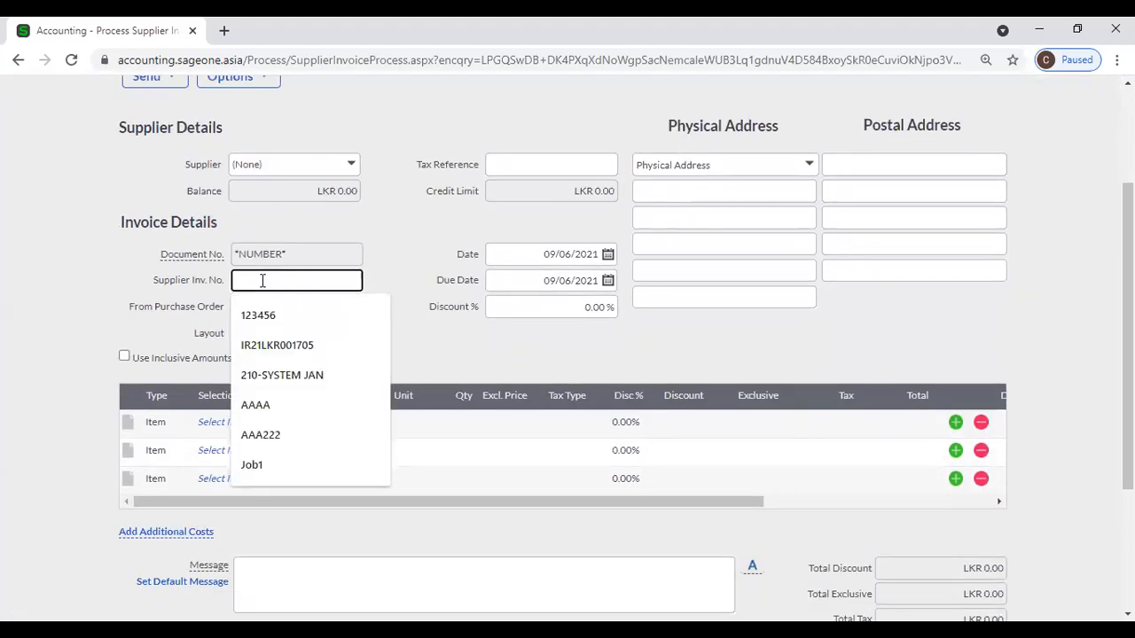
pyautogui.click(417, 239)
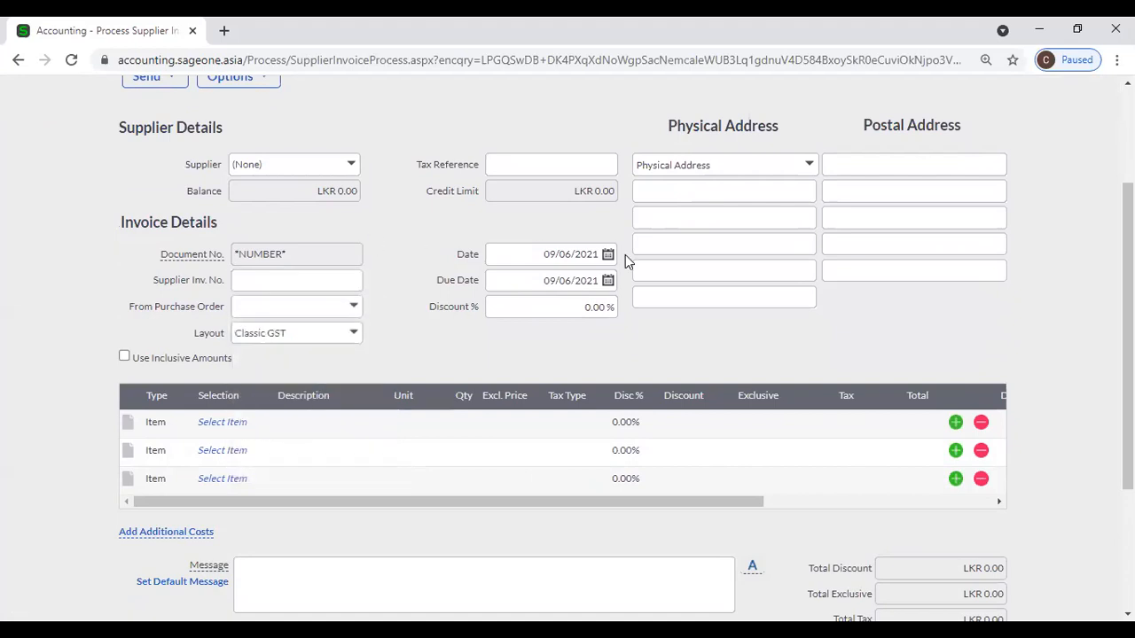
# Set the invoice date to 01/06/2021, leave the first line's item, quantity and price empty, and save.
pyautogui.click(608, 255)
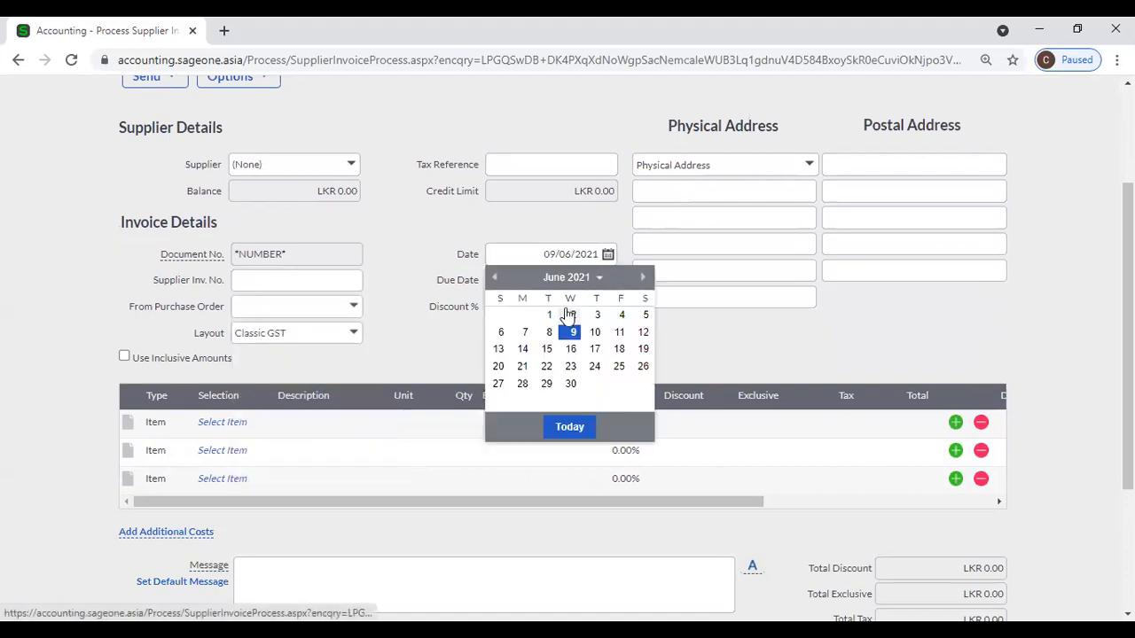
pyautogui.click(547, 316)
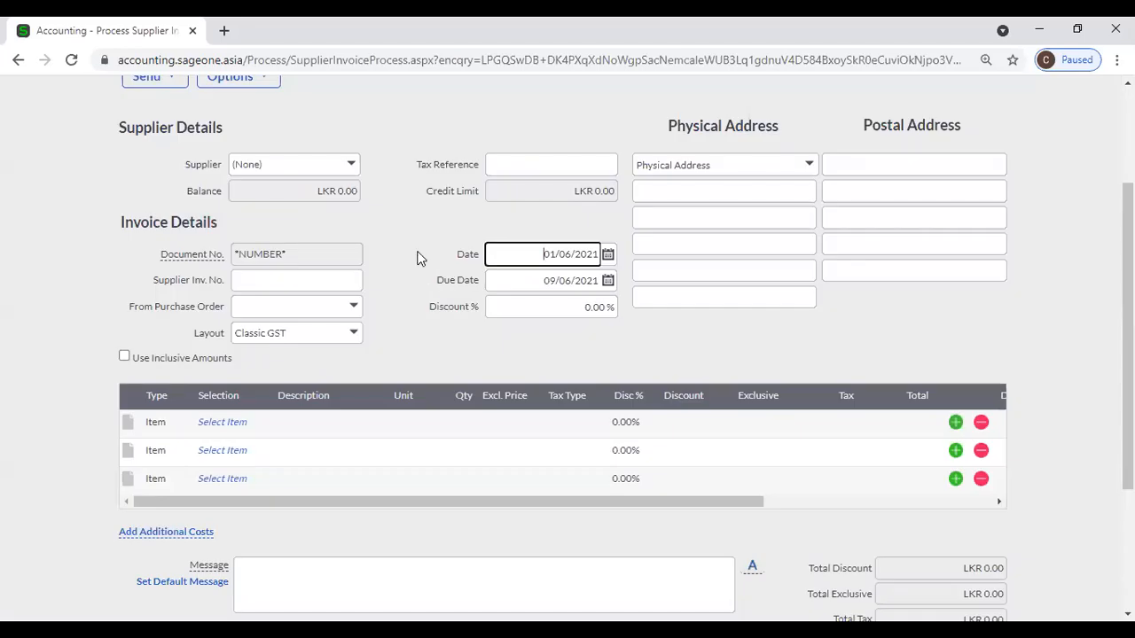
pyautogui.click(223, 422)
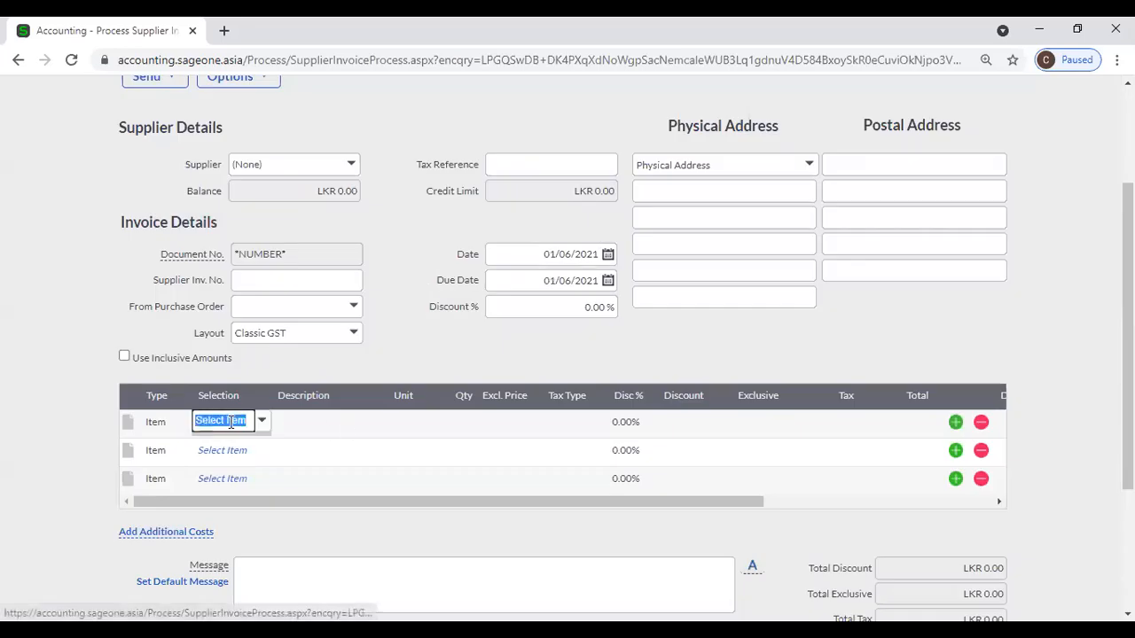
pyautogui.click(261, 423)
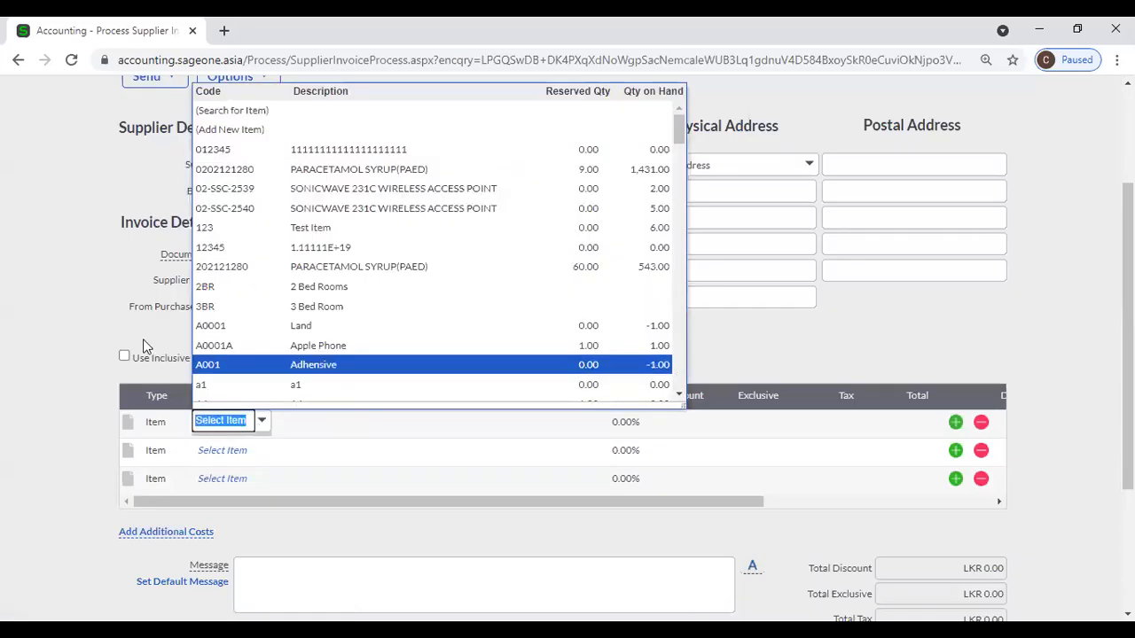
pyautogui.click(89, 326)
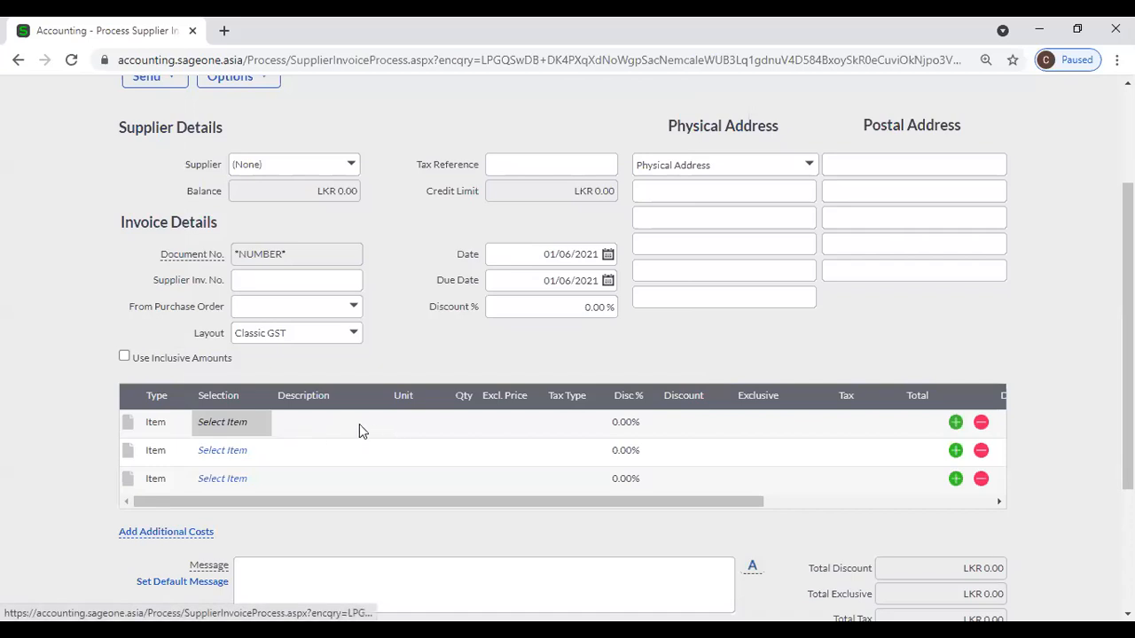
pyautogui.click(463, 423)
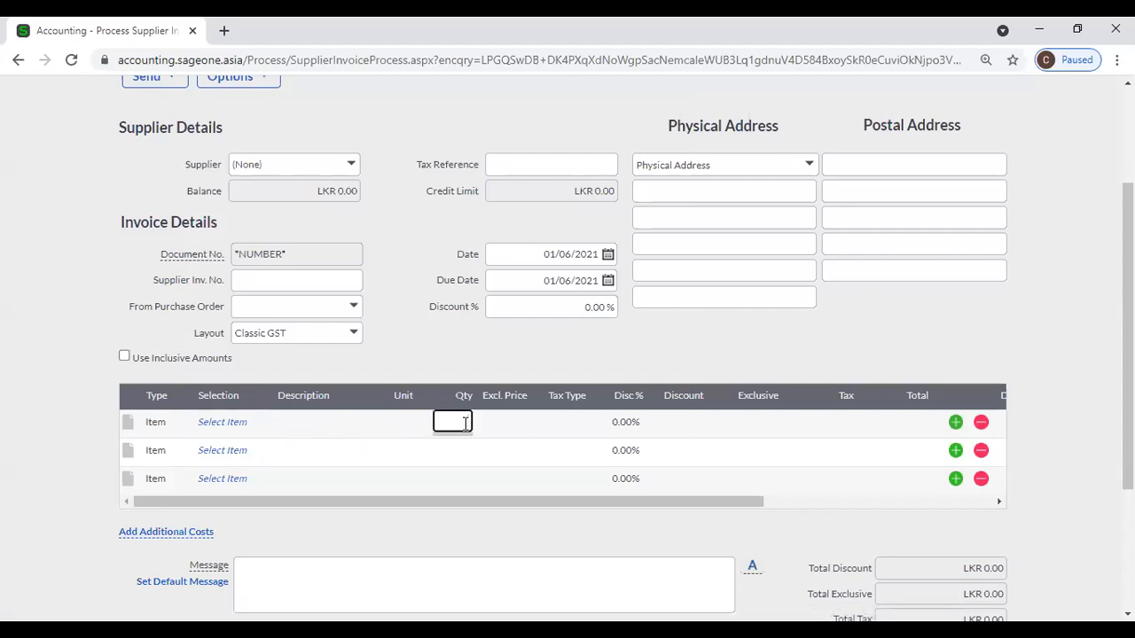
pyautogui.click(500, 423)
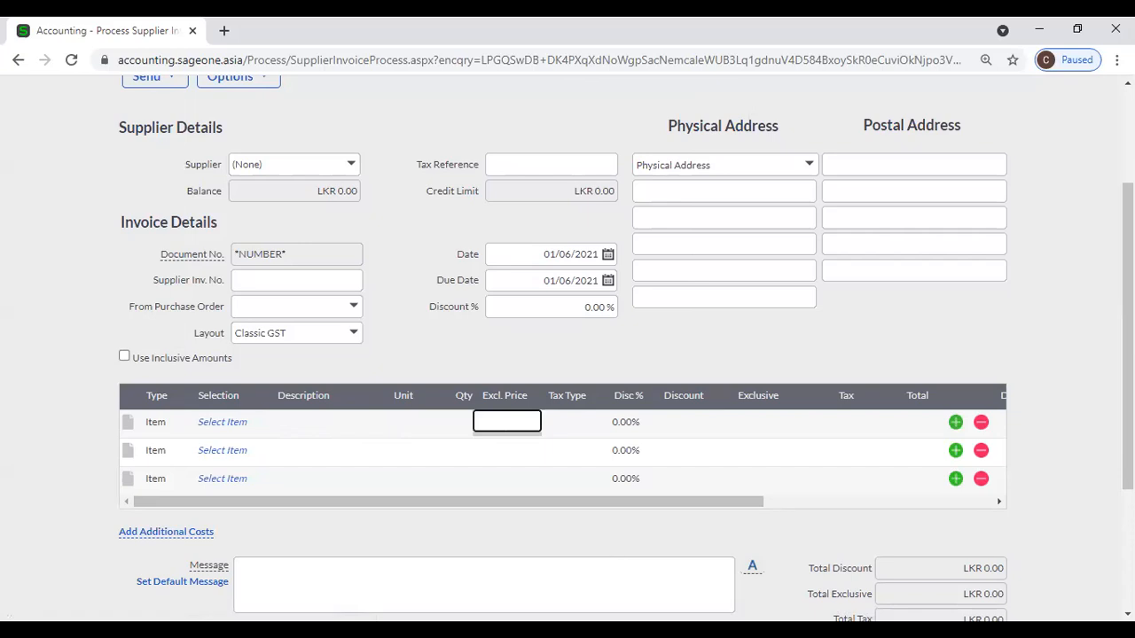
pyautogui.scroll(-3, 640, 391)
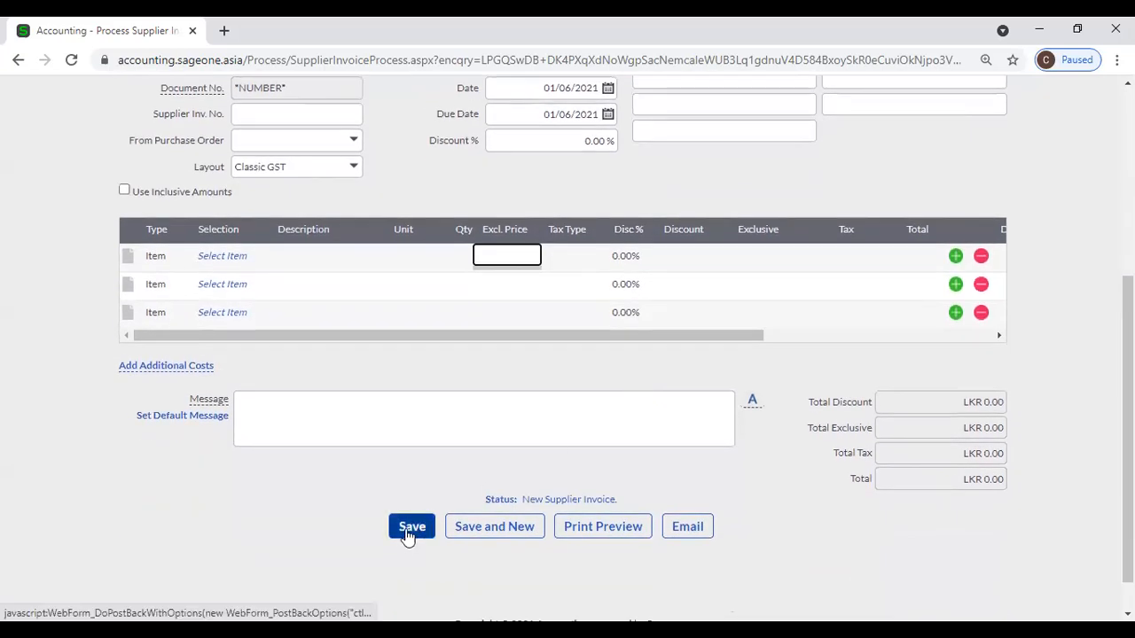
pyautogui.click(409, 528)
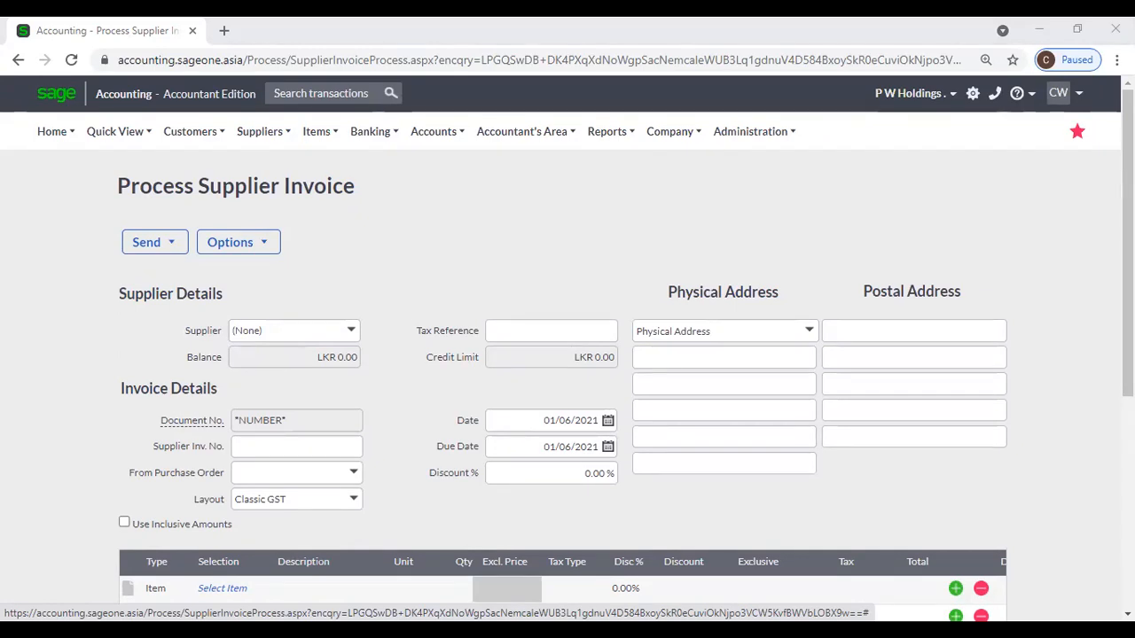
# Leave the unsaved invoice for the Supplier Balances - Days Outstanding report, keeping Supplier From unchanged.
pyautogui.click(397, 279)
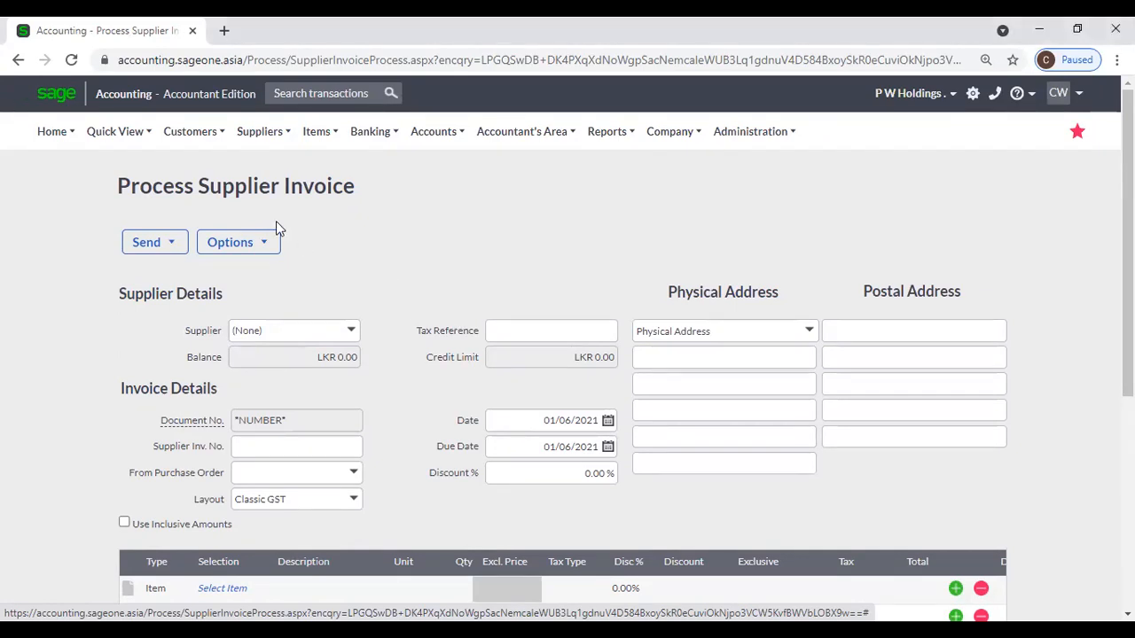
pyautogui.moveTo(254, 142)
pyautogui.moveTo(284, 245)
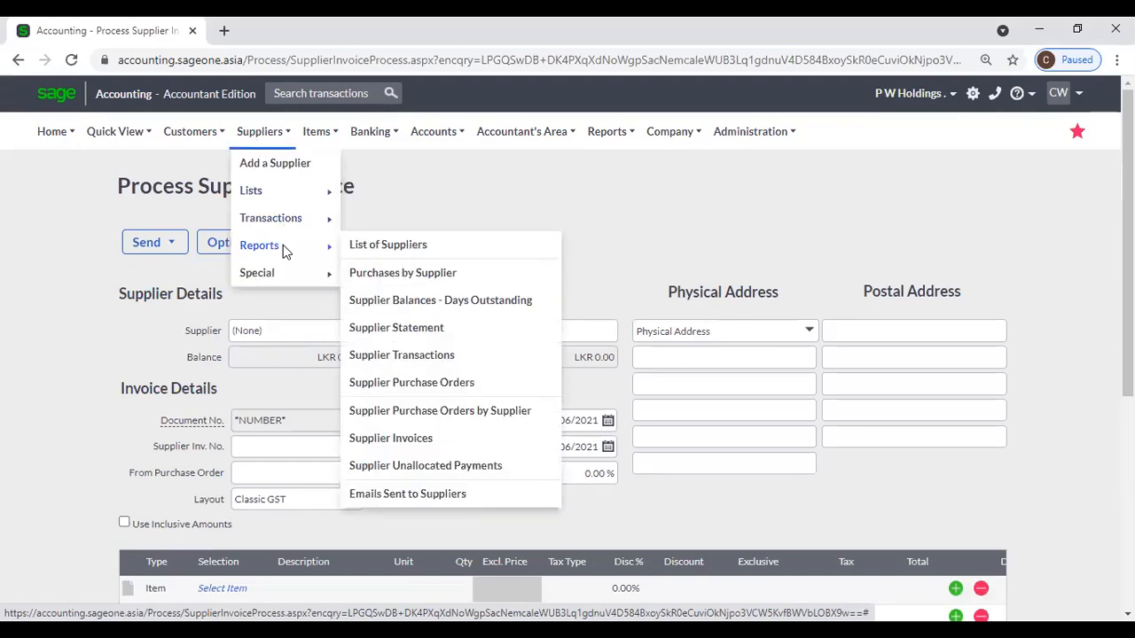
pyautogui.click(457, 301)
pyautogui.click(623, 159)
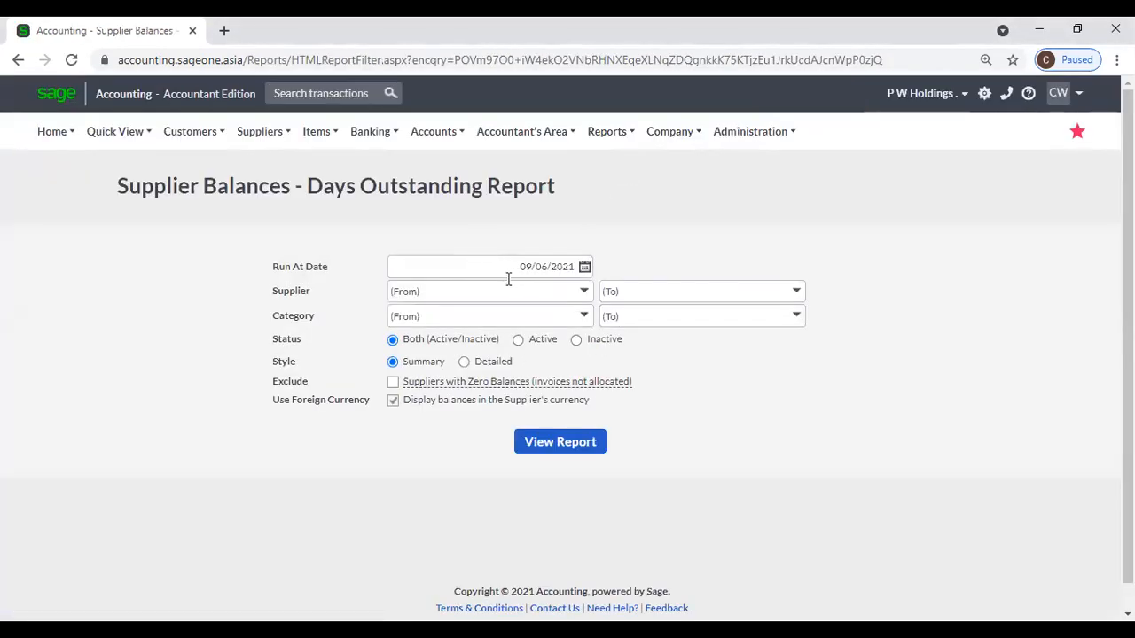
pyautogui.click(583, 291)
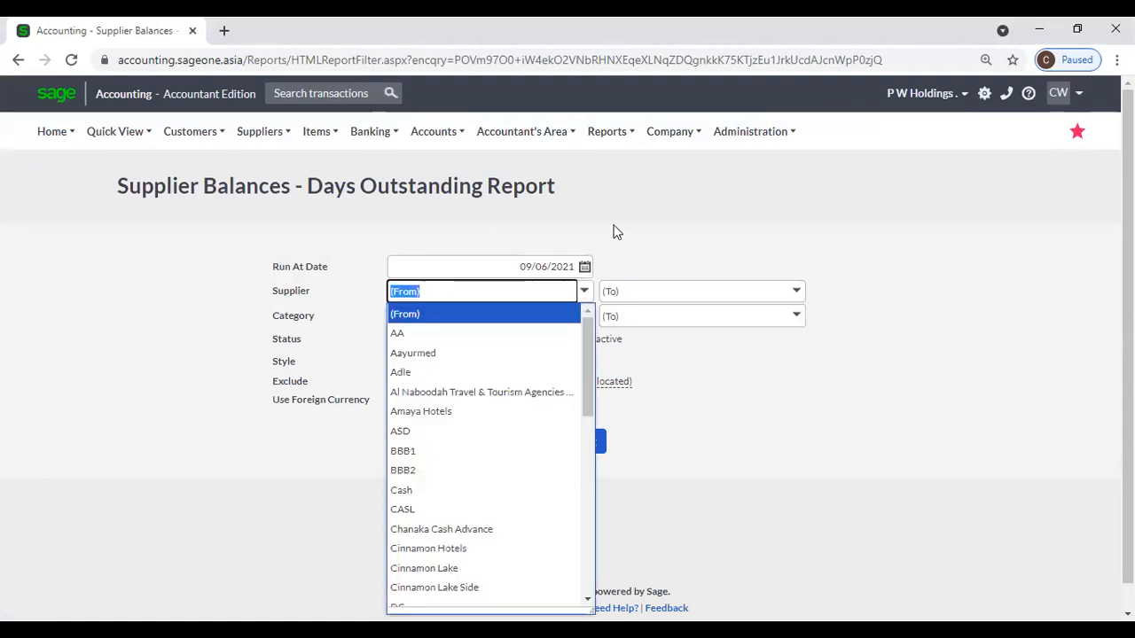
pyautogui.click(617, 232)
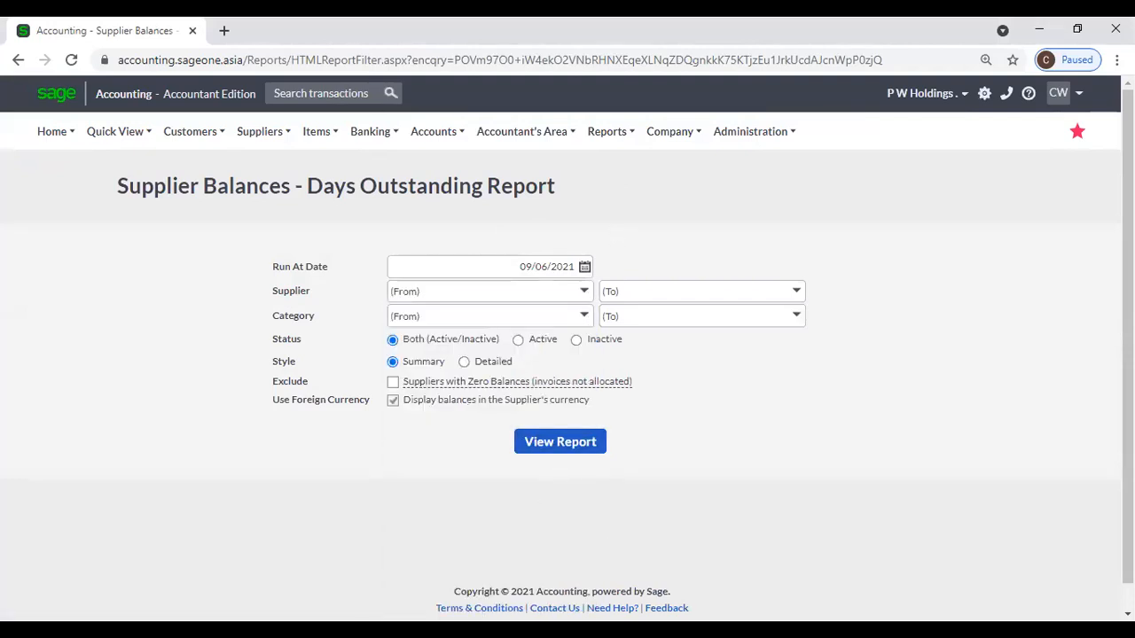
pyautogui.click(700, 629)
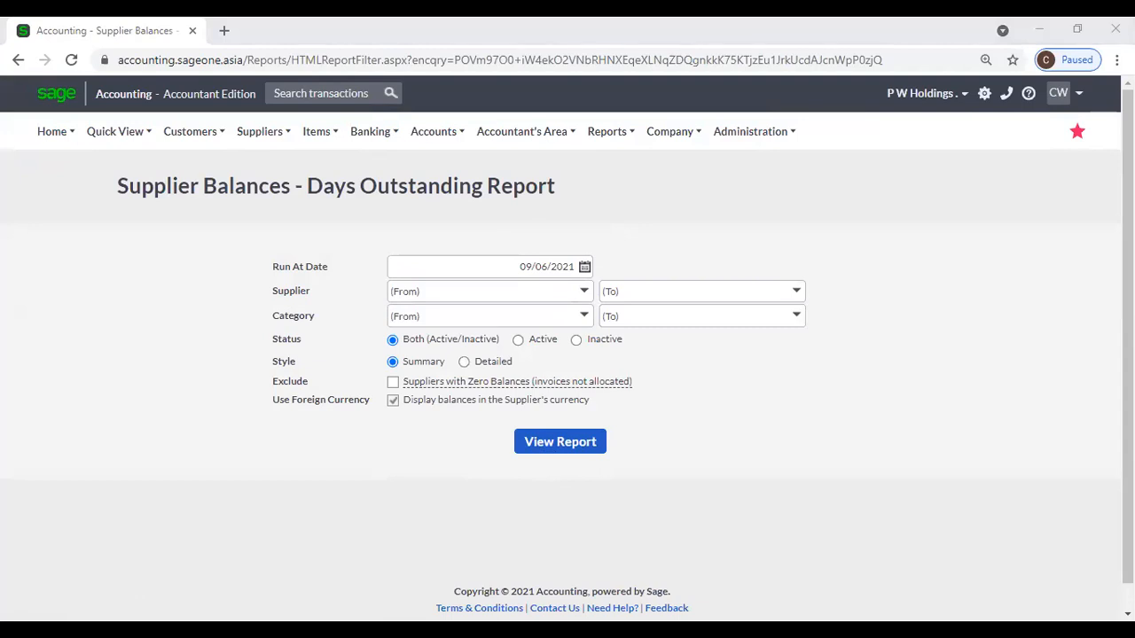
pyautogui.click(635, 558)
pyautogui.click(674, 630)
pyautogui.click(660, 516)
pyautogui.moveTo(312, 140)
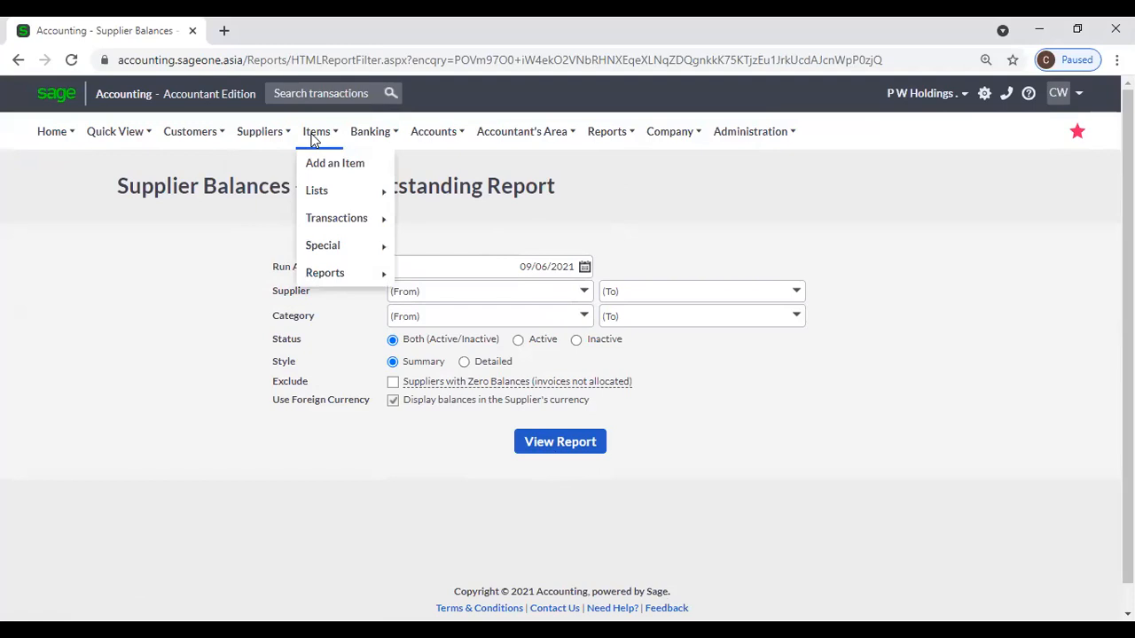
pyautogui.moveTo(334, 284)
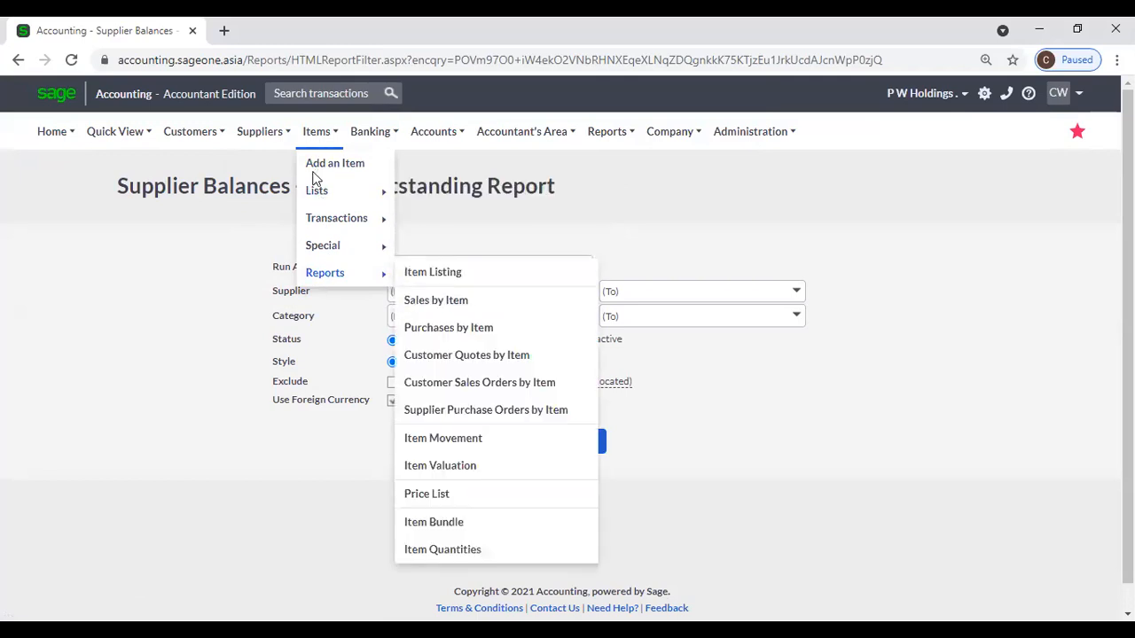
pyautogui.click(465, 469)
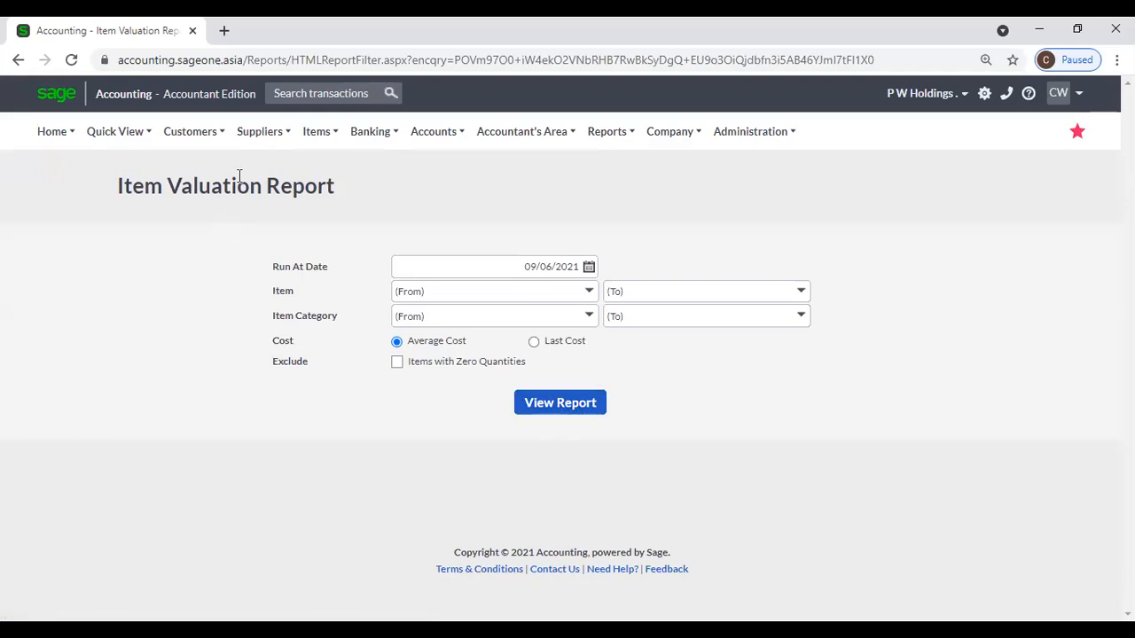
pyautogui.moveTo(265, 252)
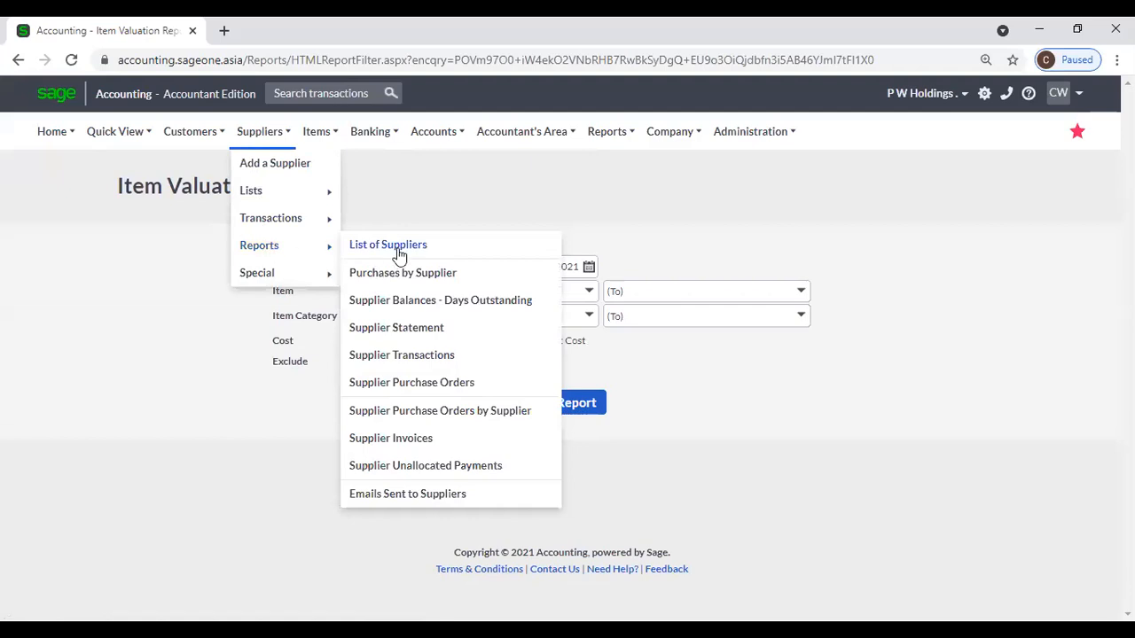
pyautogui.click(479, 308)
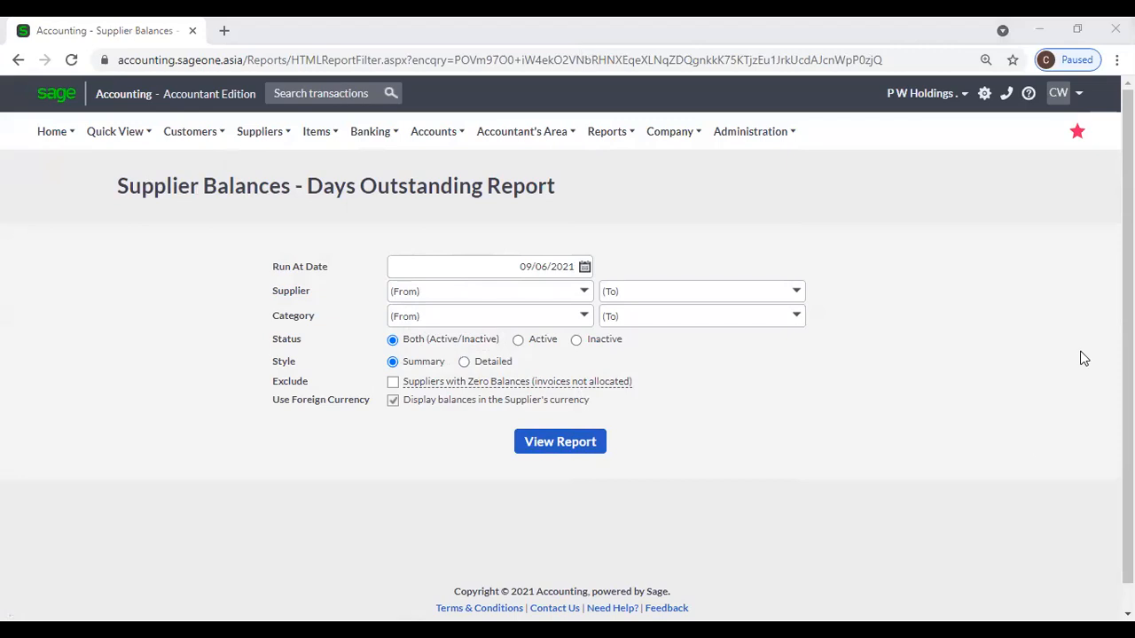
pyautogui.click(981, 543)
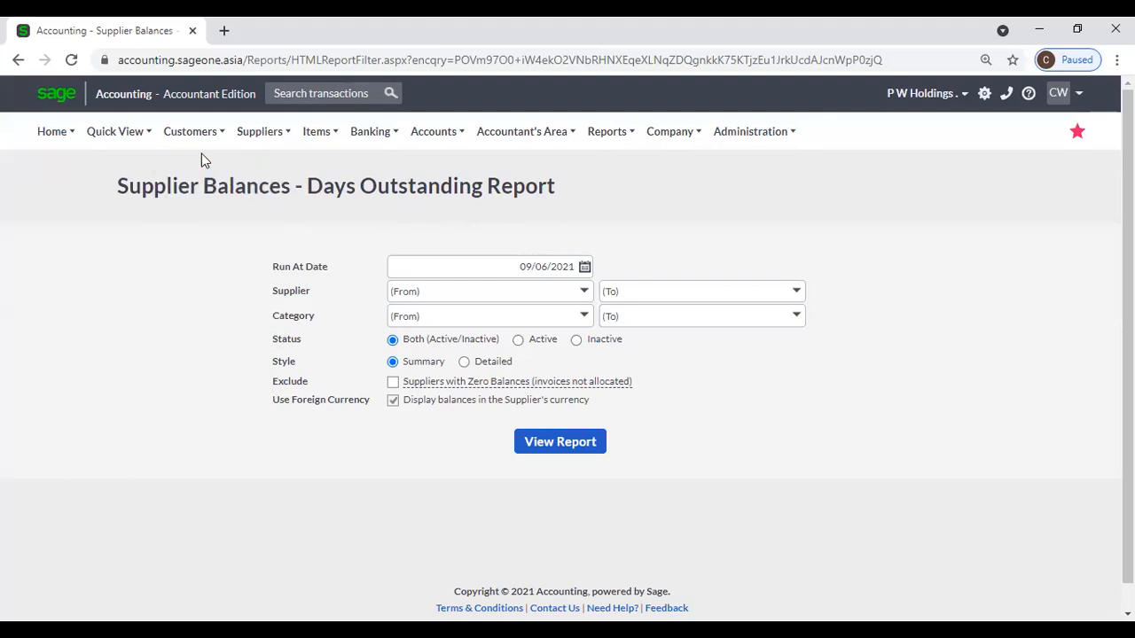
# Start a blank New Customer form with LKR 0.00 opening balance dated 09/06/2021 and Active ticked.
pyautogui.moveTo(173, 145)
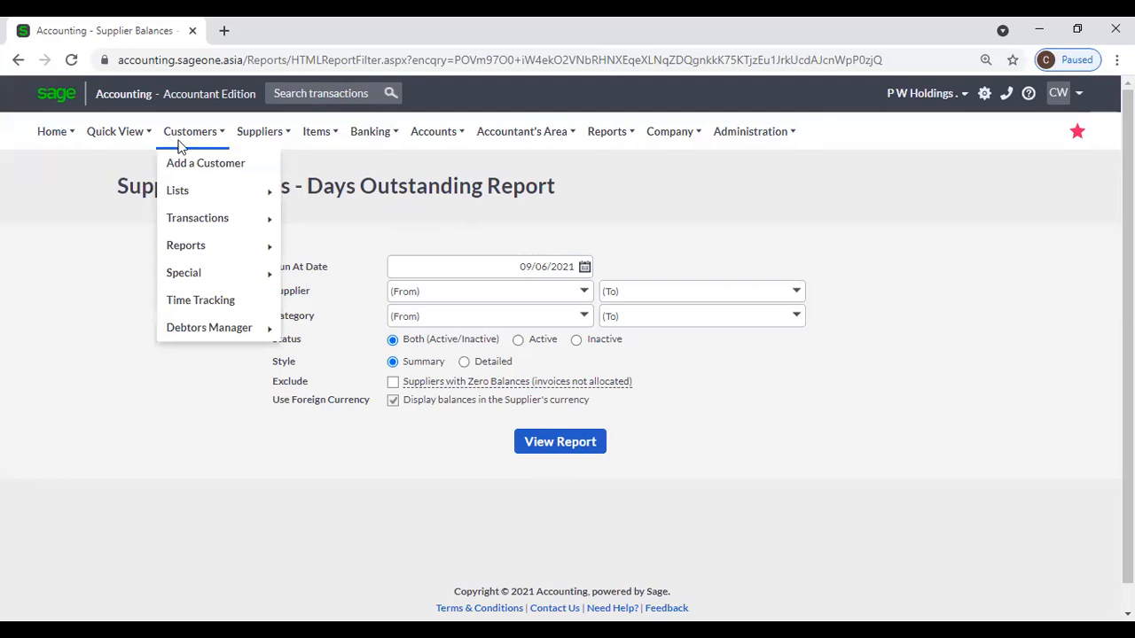
pyautogui.click(196, 167)
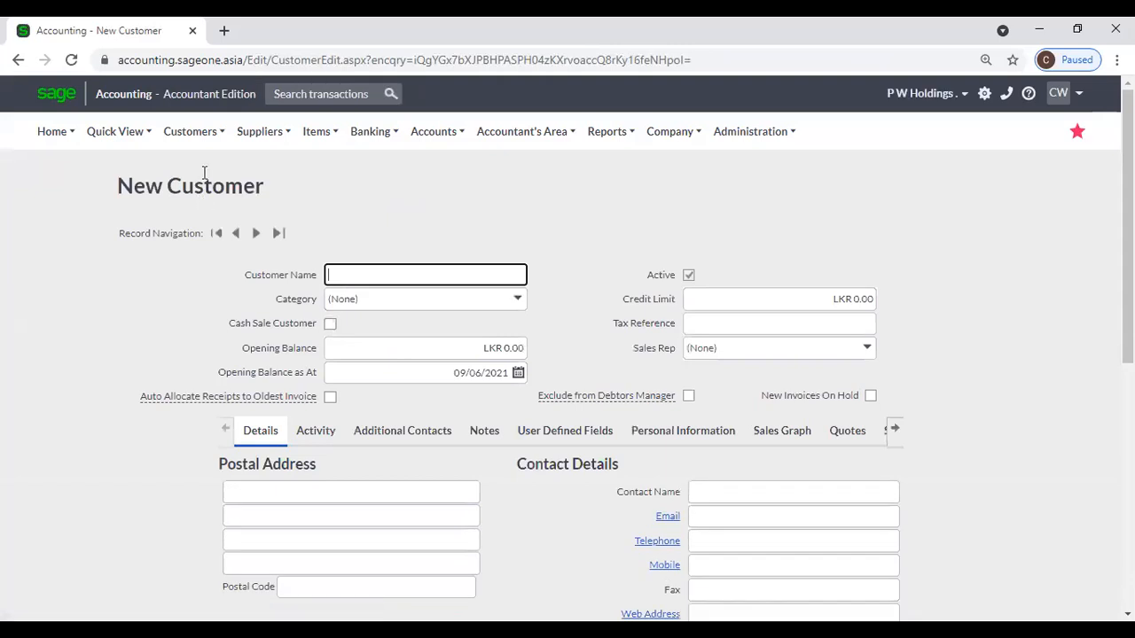
pyautogui.moveTo(190, 140)
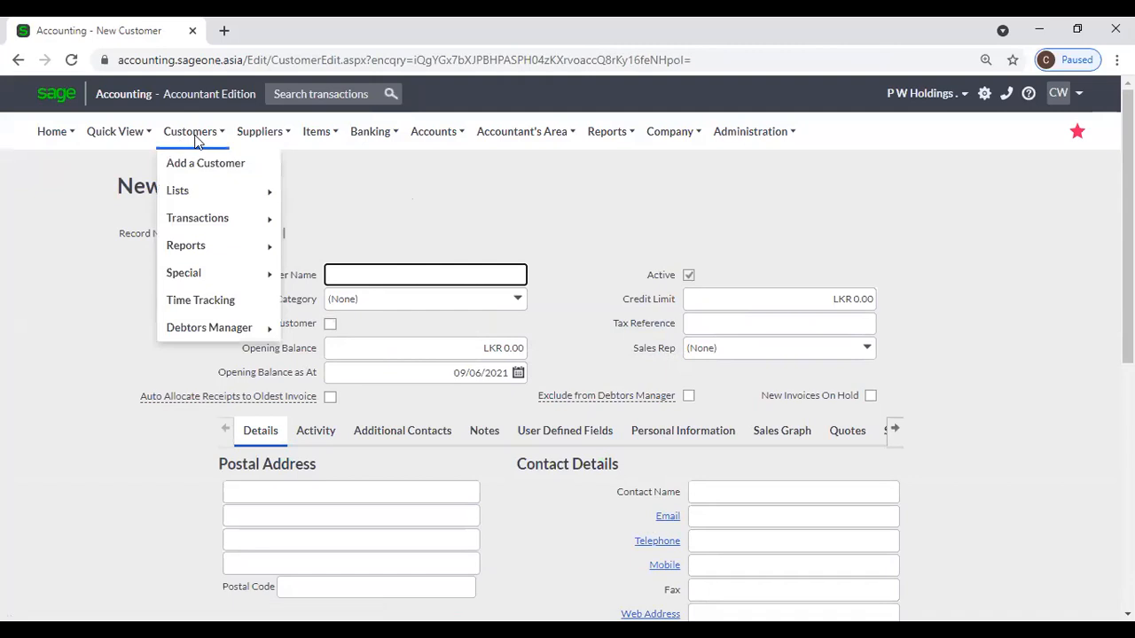
# Start a blank New Sales Rep form from the sales rep list, then show the Customers Lists submenu.
pyautogui.moveTo(208, 199)
pyautogui.click(379, 222)
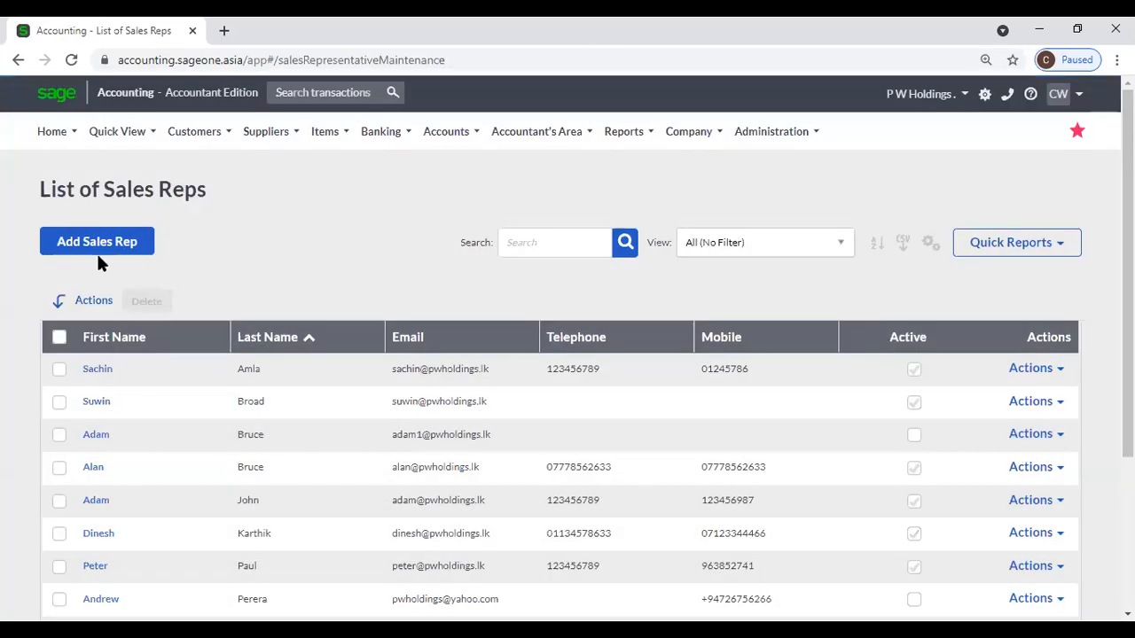
pyautogui.click(89, 254)
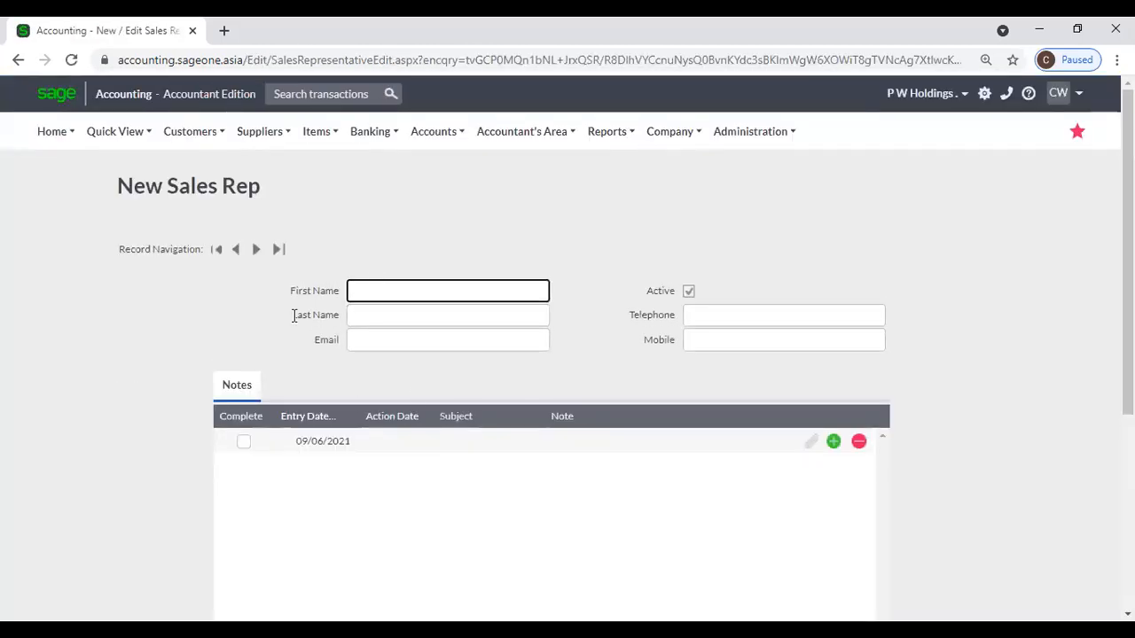
pyautogui.click(196, 138)
pyautogui.moveTo(195, 191)
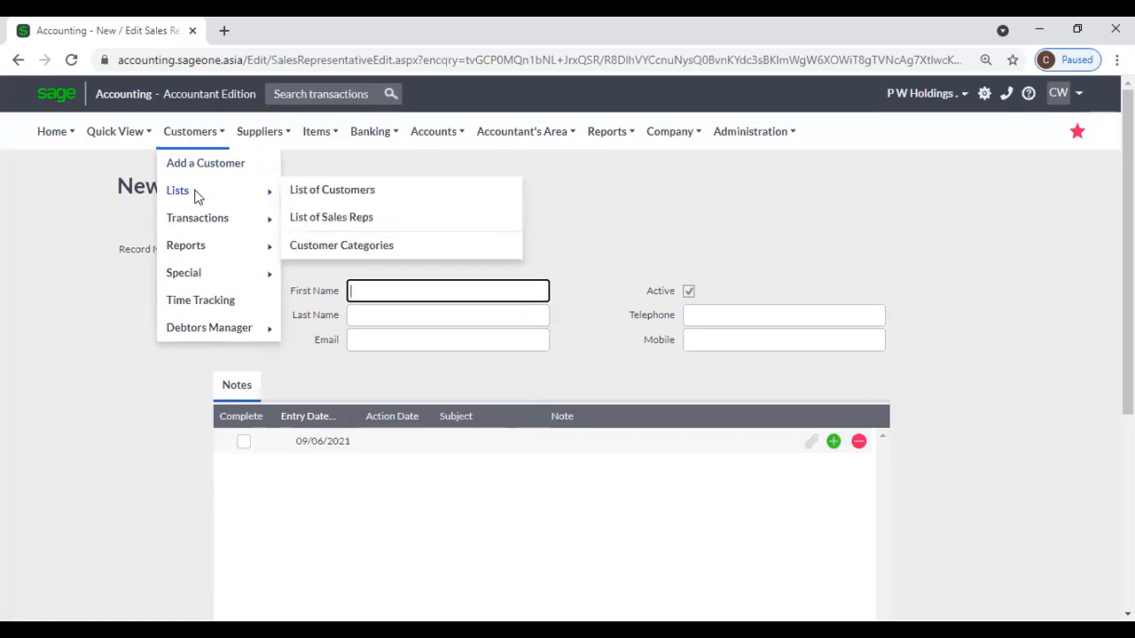
# Open a blank New Customer Category form, then switch to Excel and select B14's retail customer name.
pyautogui.click(387, 250)
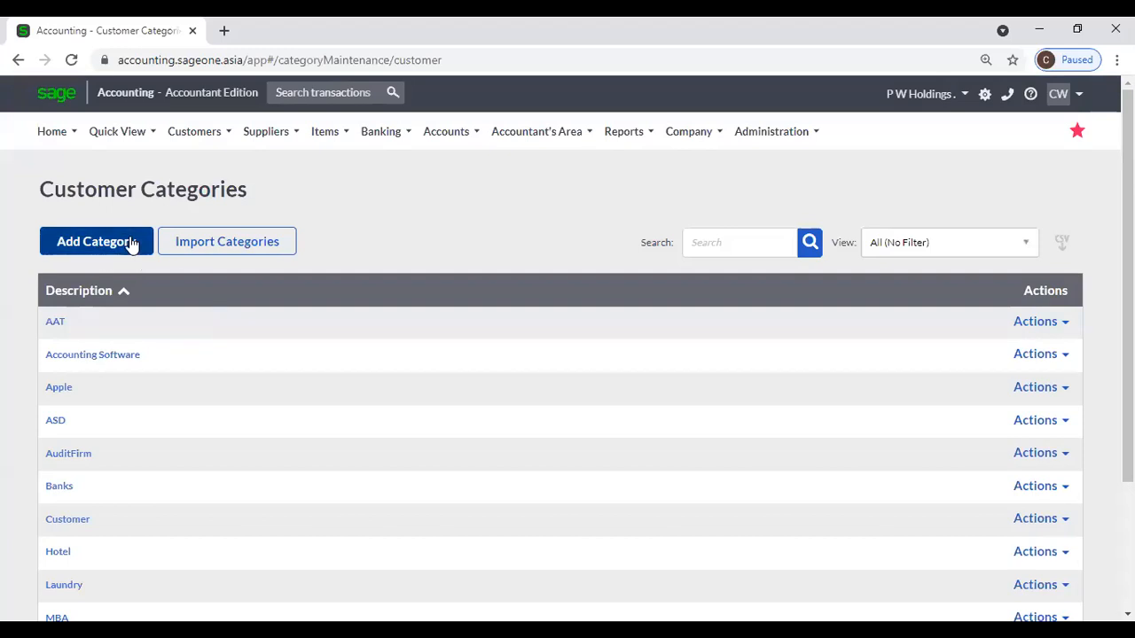
pyautogui.click(132, 244)
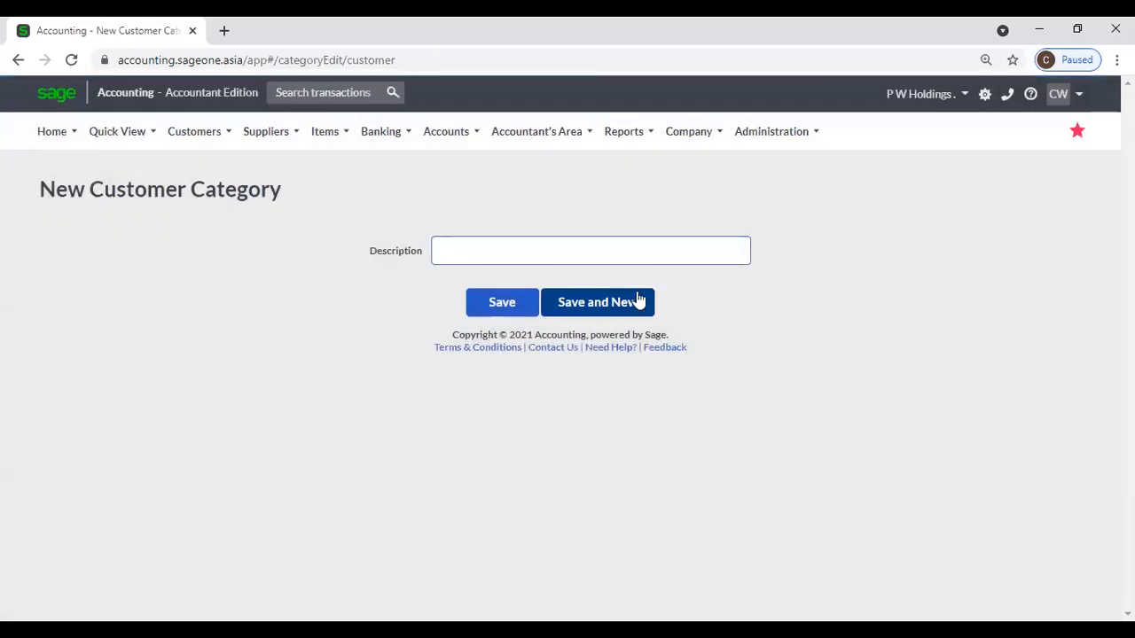
pyautogui.click(754, 630)
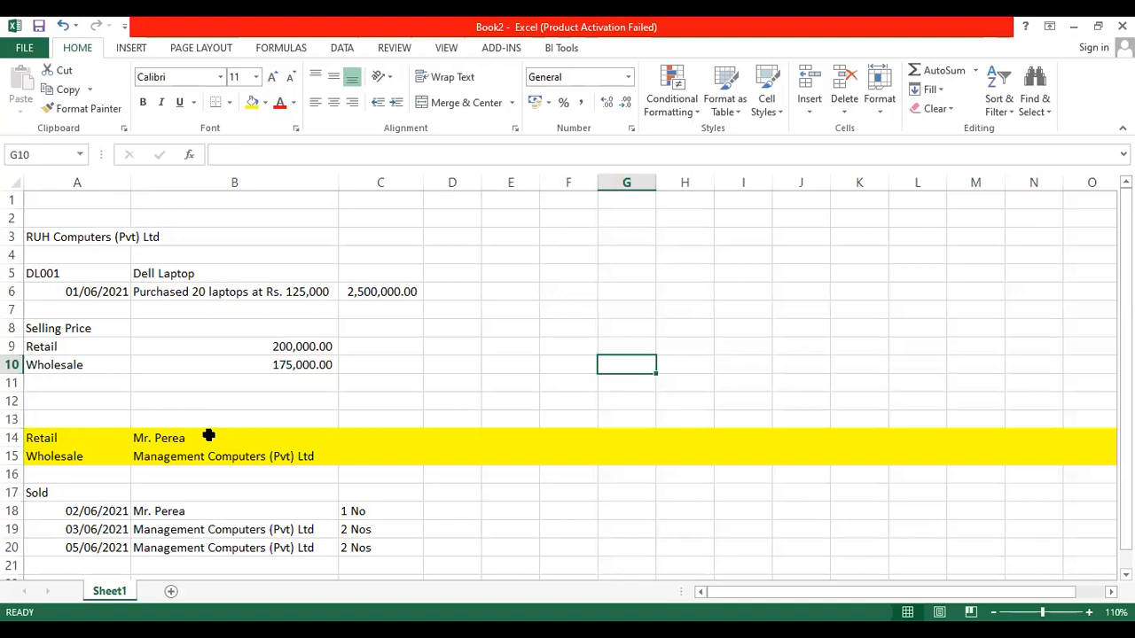
pyautogui.click(209, 435)
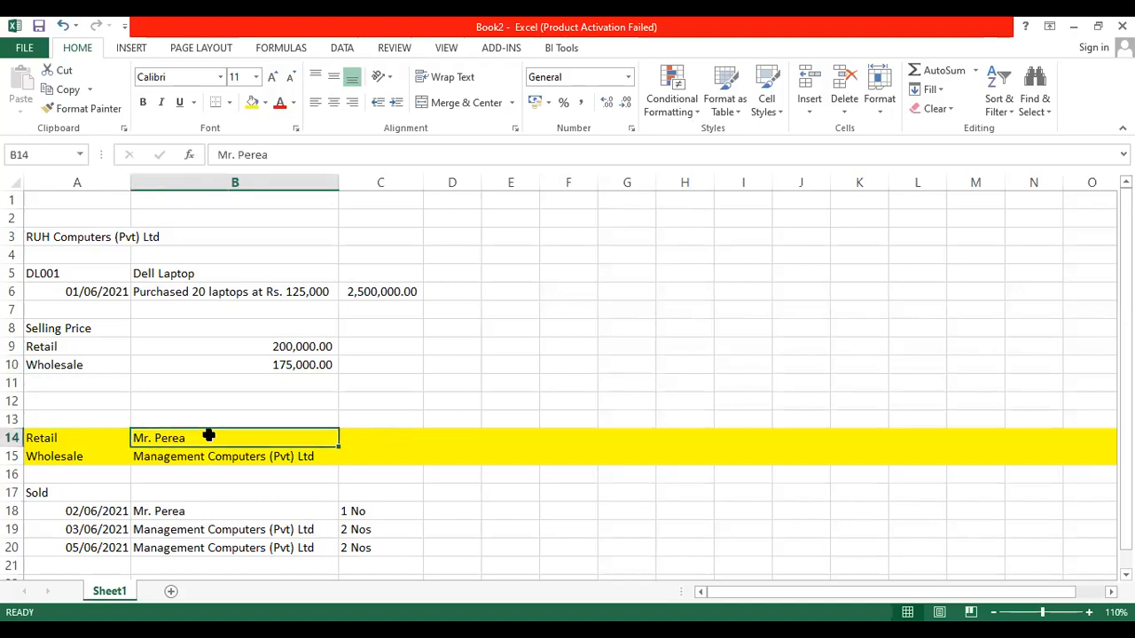
# Correct the retail customer name in B14 by inserting the missing 'r'.
pyautogui.click(257, 454)
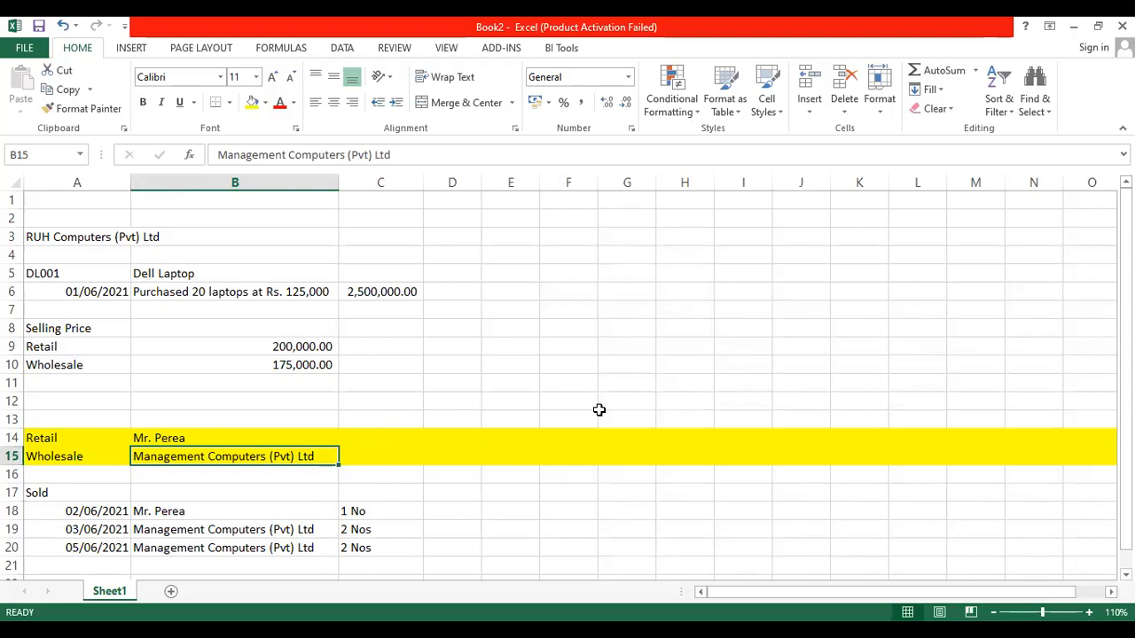
pyautogui.click(280, 434)
pyautogui.doubleClick(281, 434)
pyautogui.press('Left')
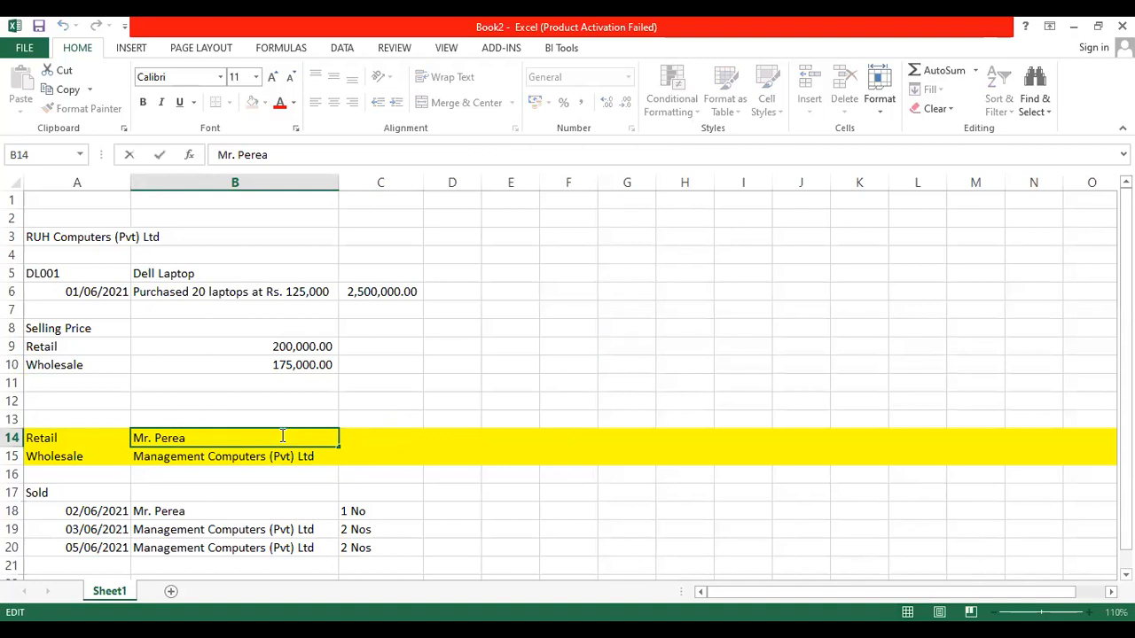
pyautogui.write('r')
pyautogui.press('Return')
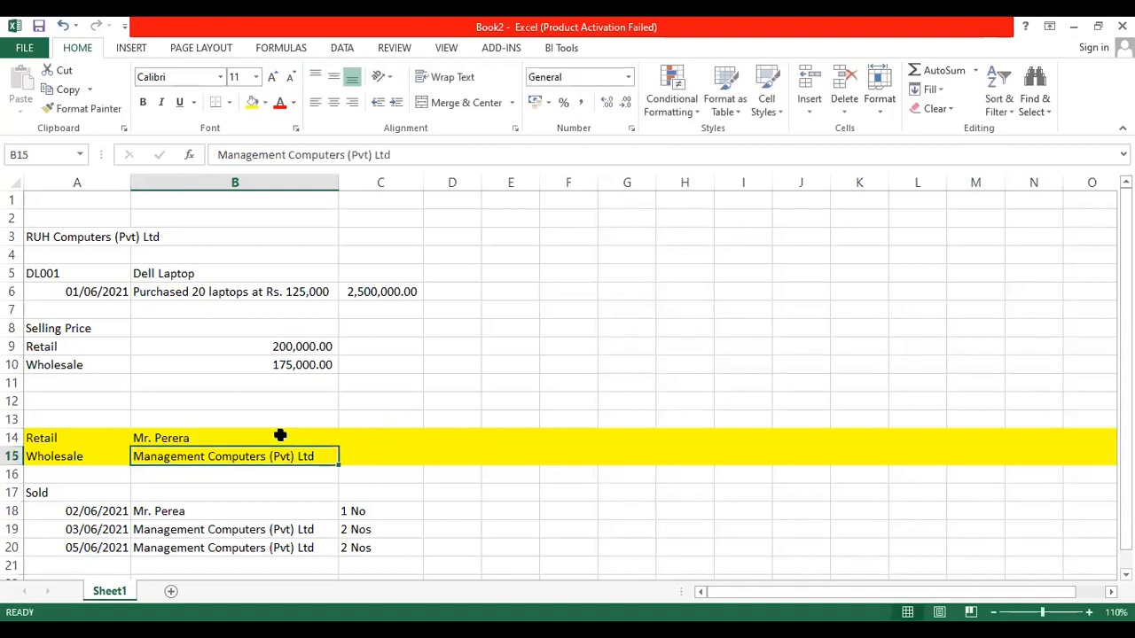
# Copy the corrected name from B14 into B18 under Sold.
pyautogui.click(280, 435)
pyautogui.hotkey('ctrl', 'c')
pyautogui.press('Down')
pyautogui.press('Down')
pyautogui.press('Down')
pyautogui.press('Down')
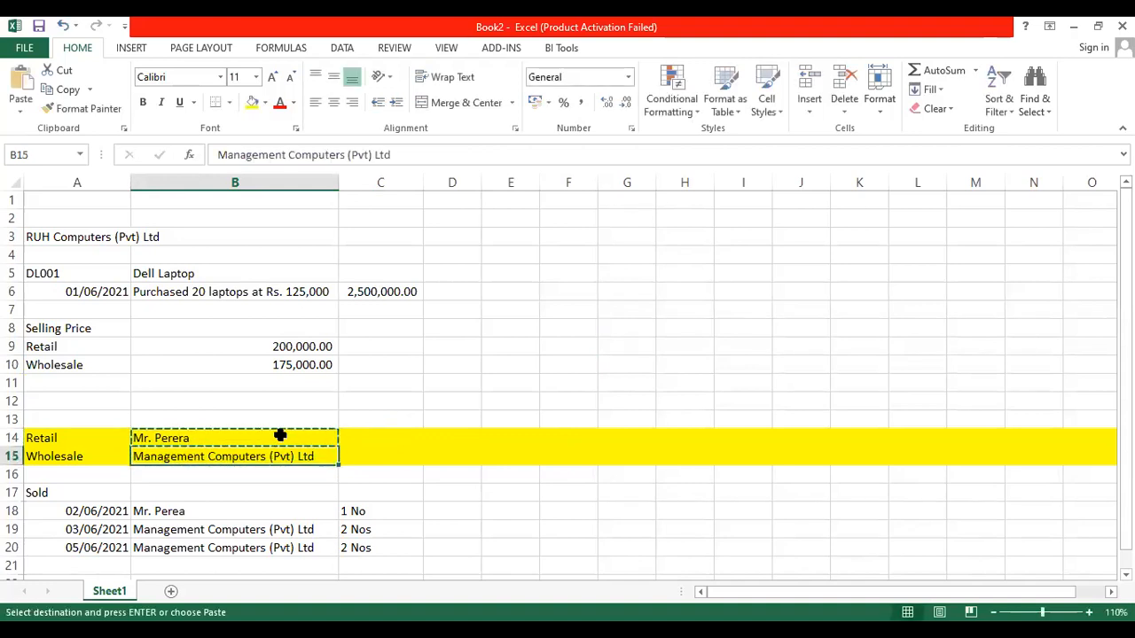
pyautogui.press('Return')
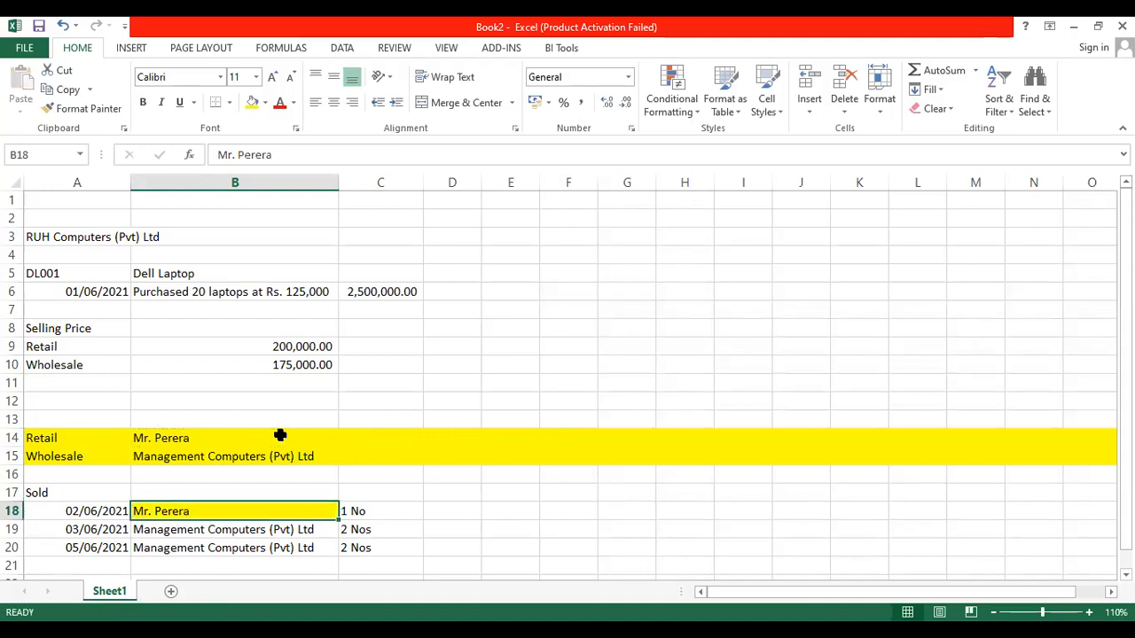
# Format-paint B17's plain formatting onto B18 to remove its yellow fill.
pyautogui.click(294, 488)
pyautogui.click(98, 111)
pyautogui.click(203, 514)
pyautogui.click(544, 518)
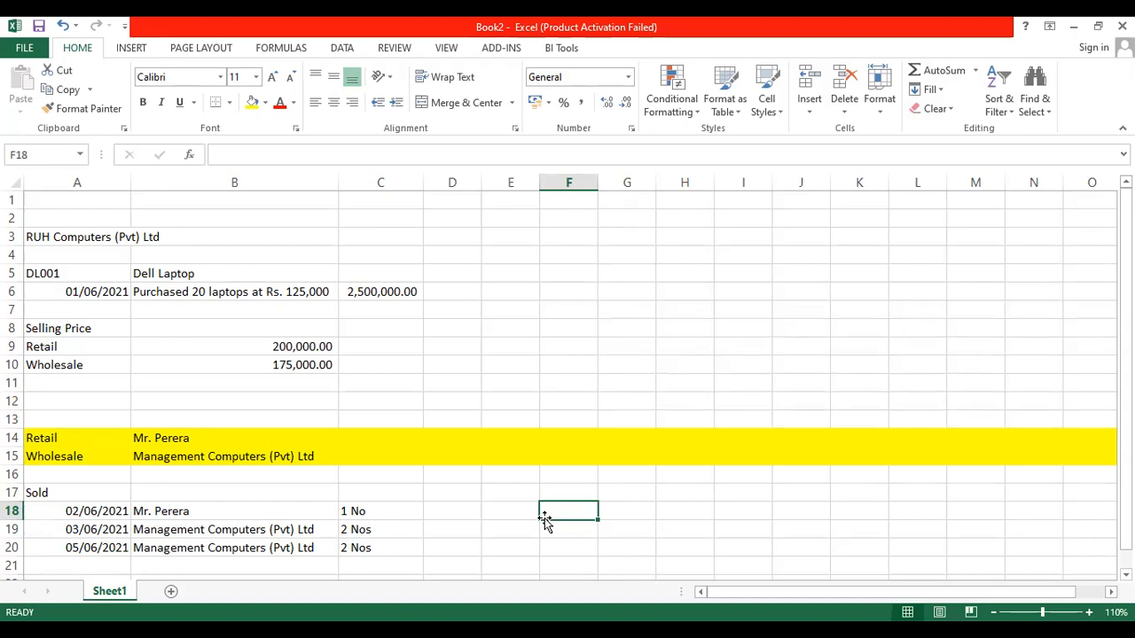
pyautogui.click(107, 433)
pyautogui.moveTo(106, 432); pyautogui.dragTo(129, 451)
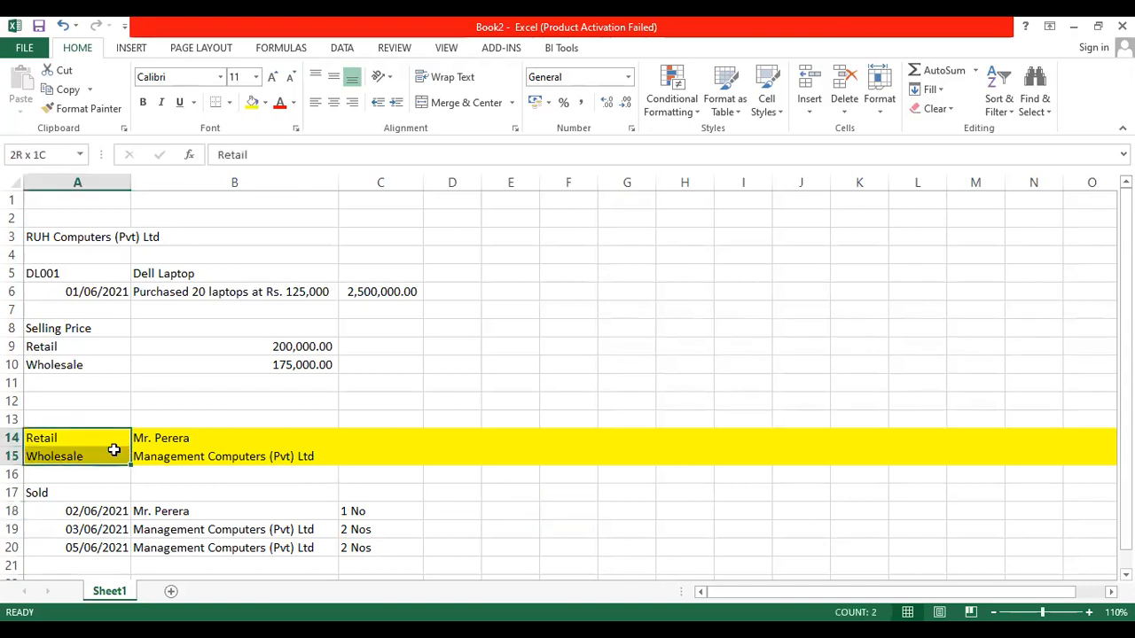
pyautogui.click(462, 441)
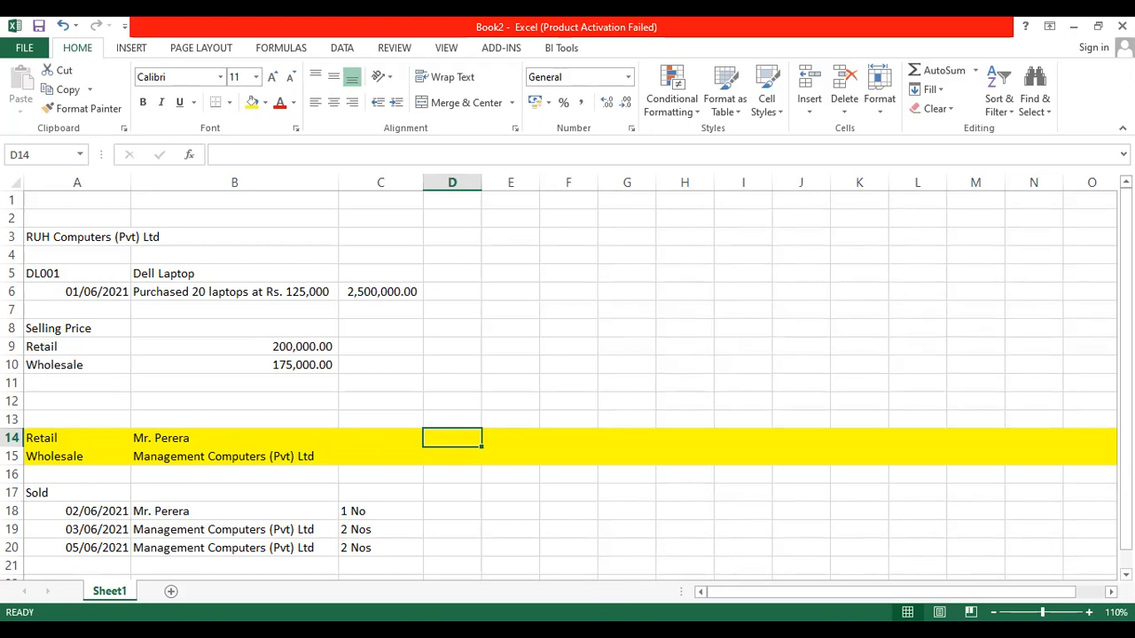
pyautogui.hotkey('alt', 'Tab')
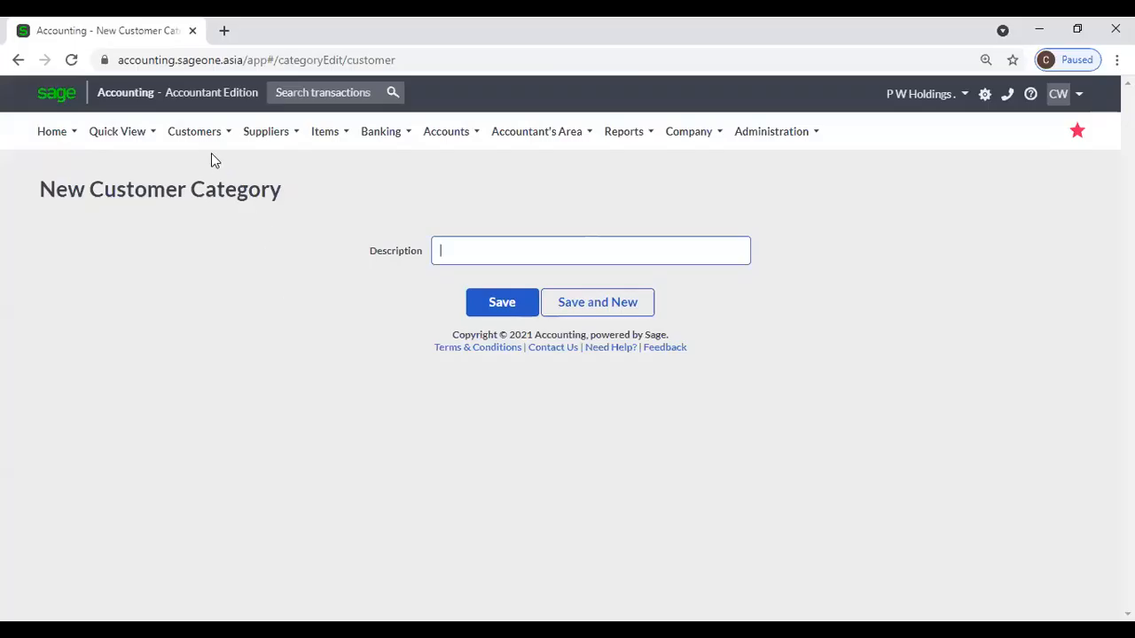
# Show the Customer Quotes list from Customers > Transactions, listing quotes like QUO0000078.
pyautogui.click(194, 133)
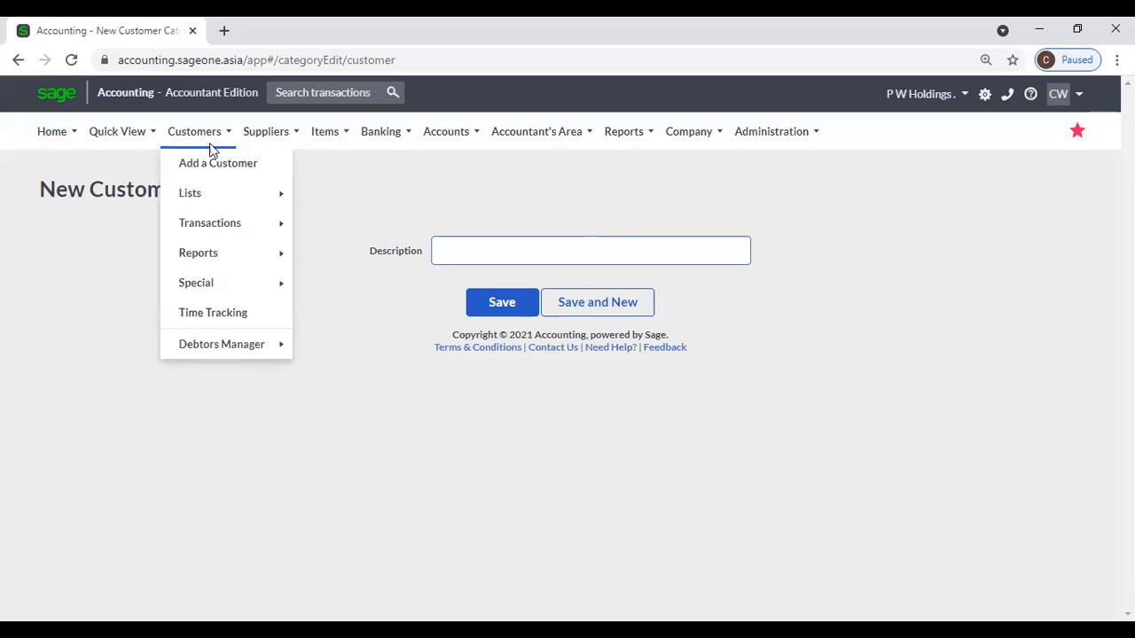
pyautogui.moveTo(220, 202)
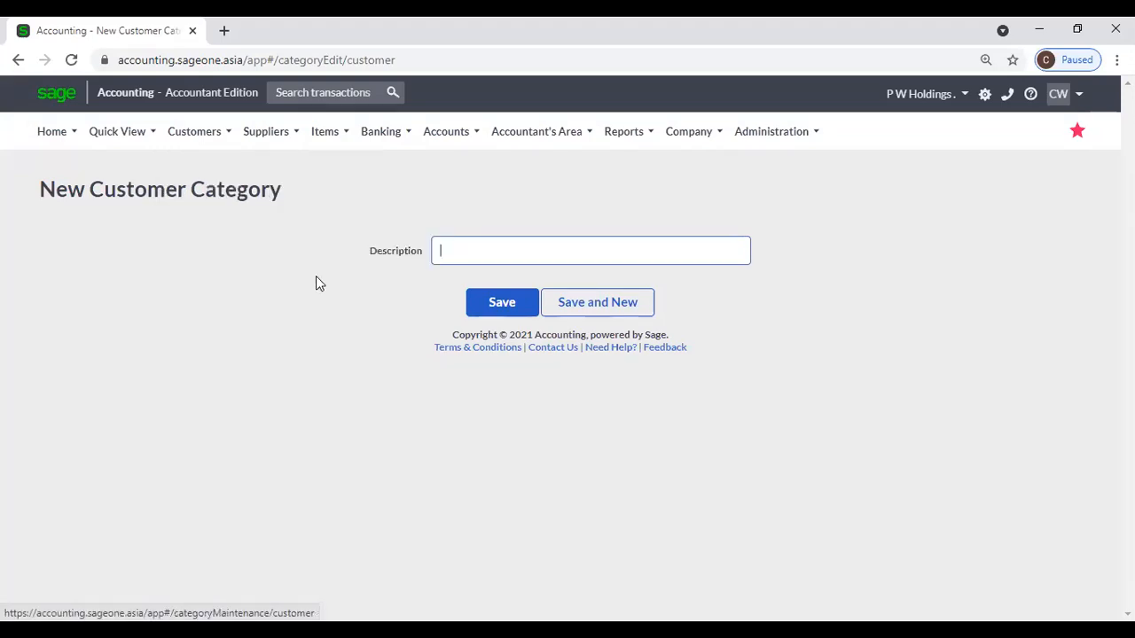
pyautogui.moveTo(203, 149)
pyautogui.moveTo(224, 238)
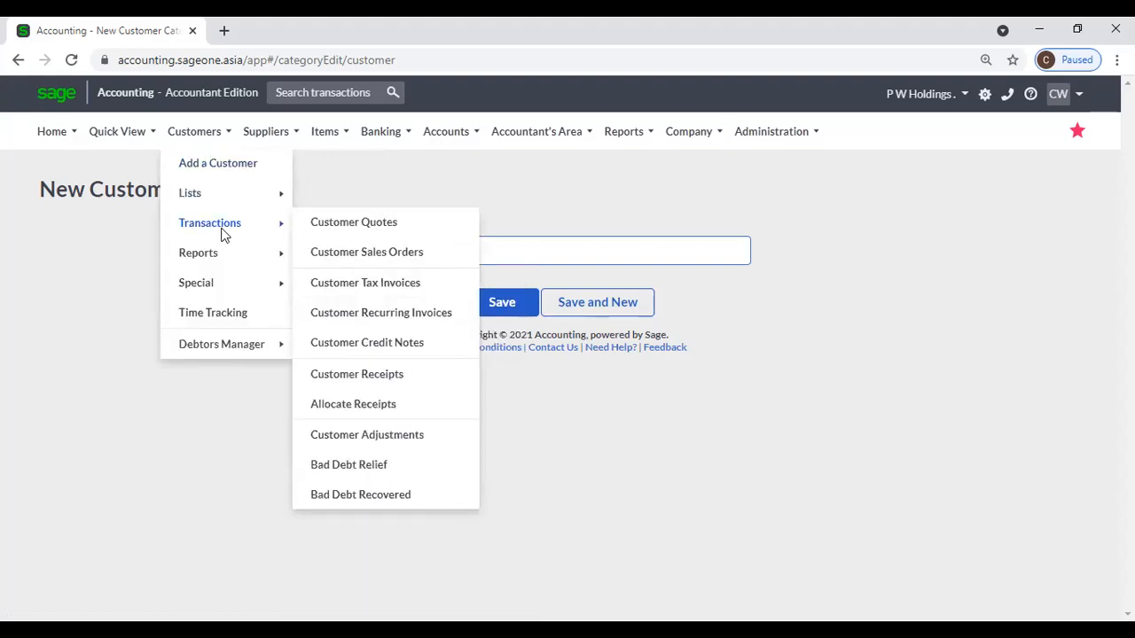
pyautogui.click(321, 231)
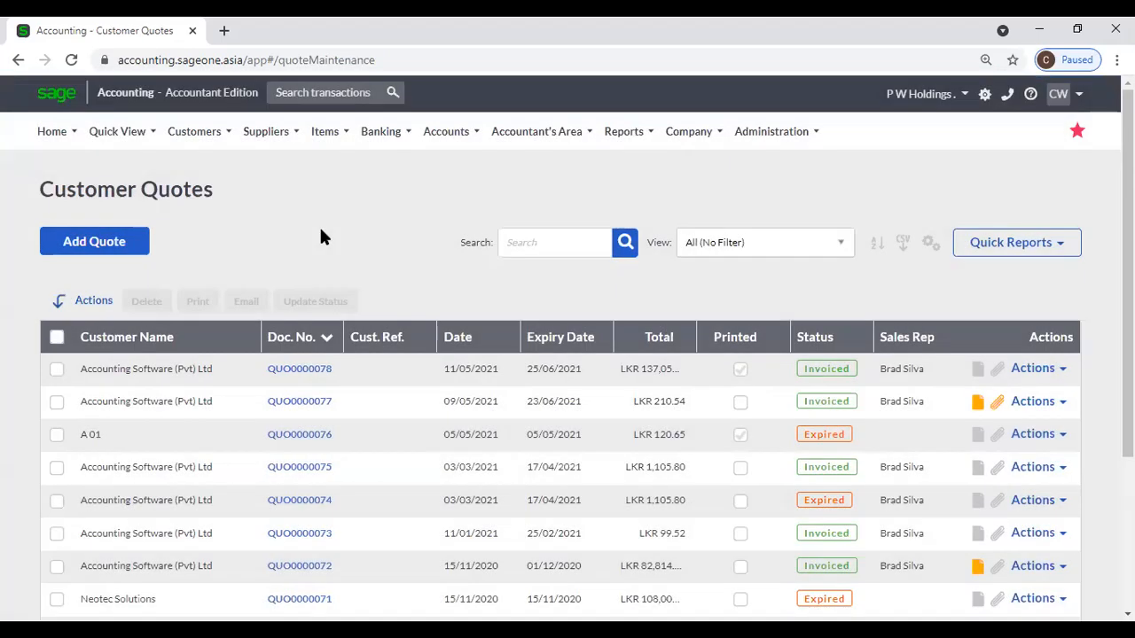
# Start a new customer quote with Accounting Software (Pvt) Ltd as the customer.
pyautogui.click(196, 149)
pyautogui.click(121, 250)
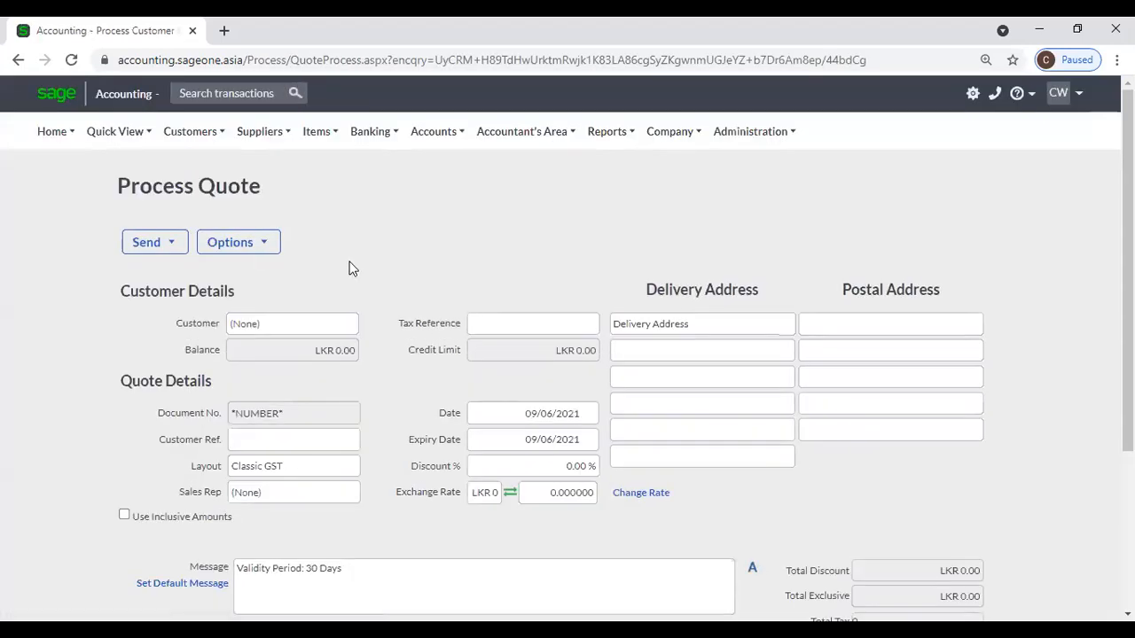
pyautogui.click(362, 325)
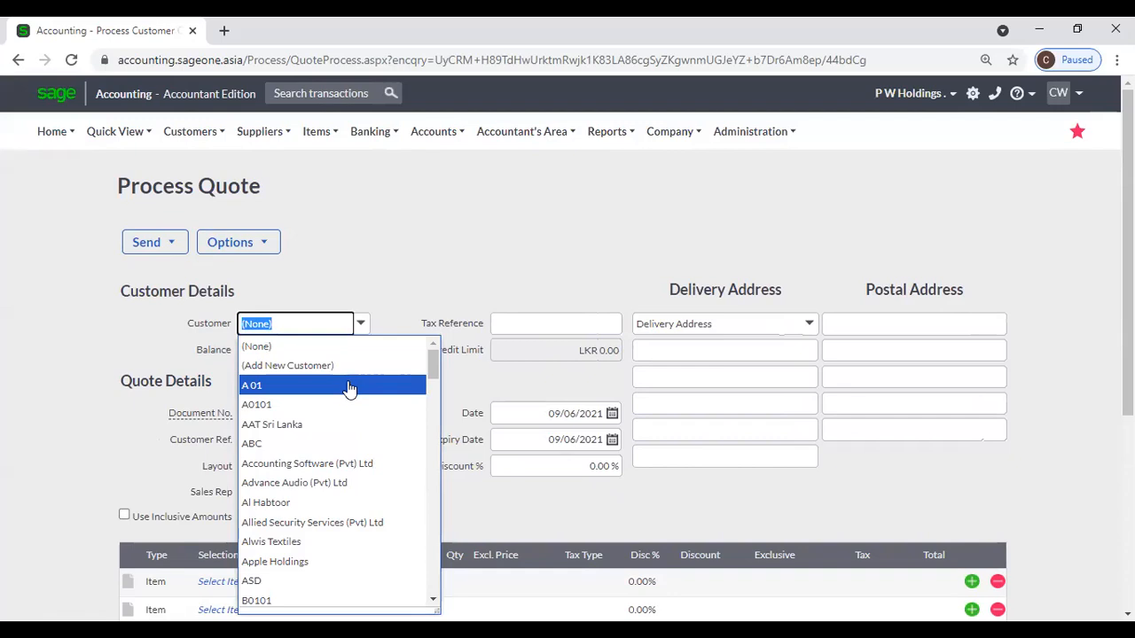
pyautogui.click(353, 464)
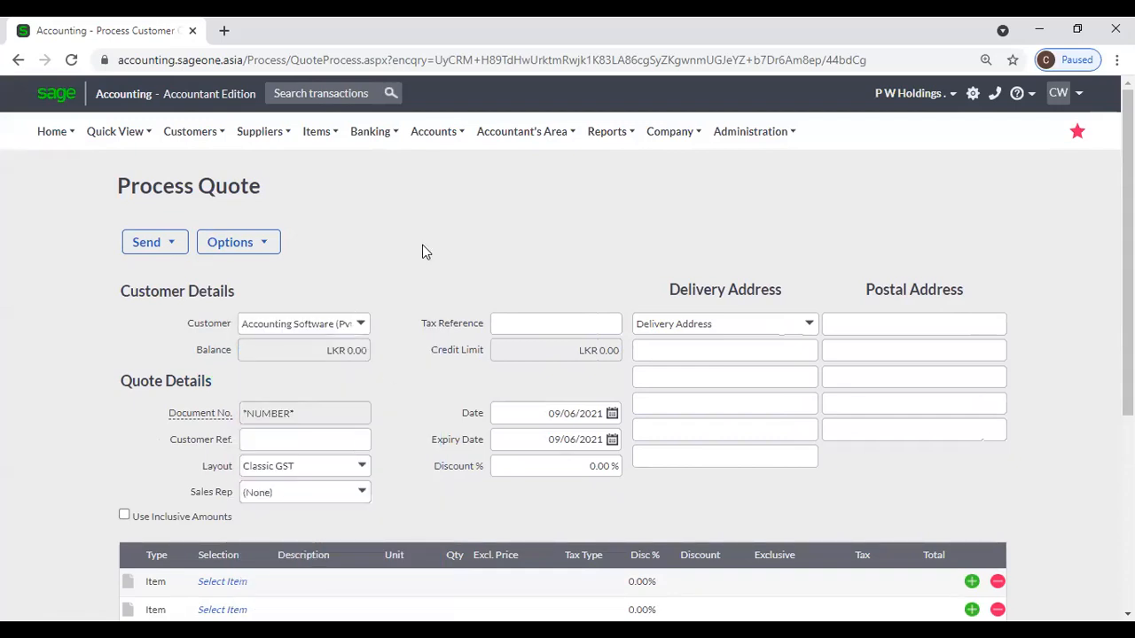
# Assign the sales rep on the quote from the Sales Rep list.
pyautogui.scroll(-2, 435, 306)
pyautogui.scroll(1, 435, 304)
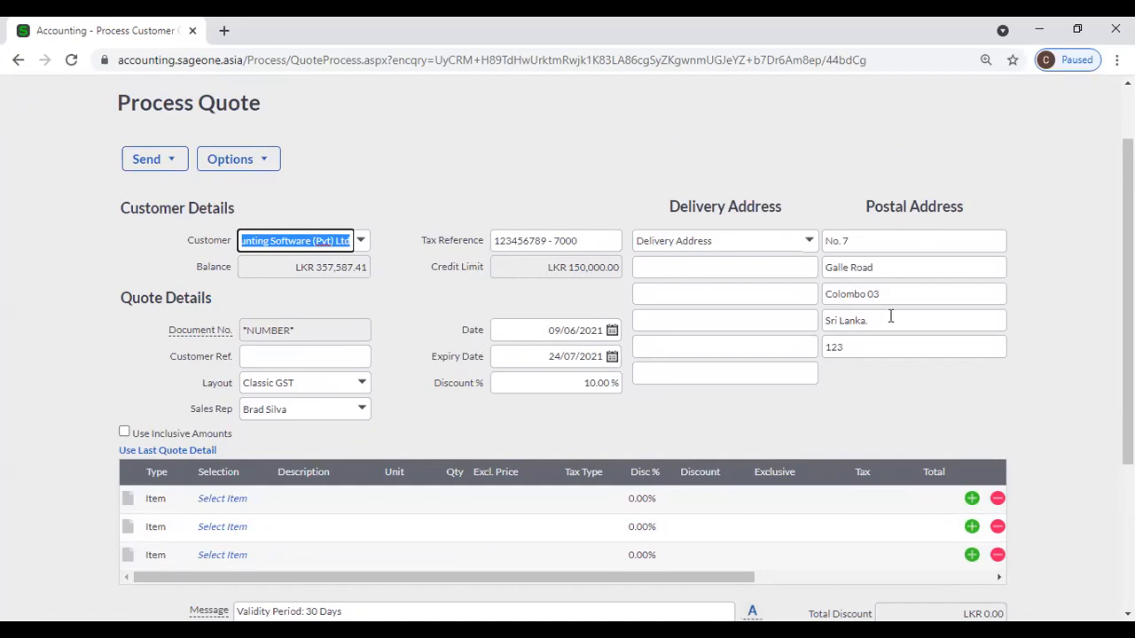
pyautogui.scroll(-1, 410, 325)
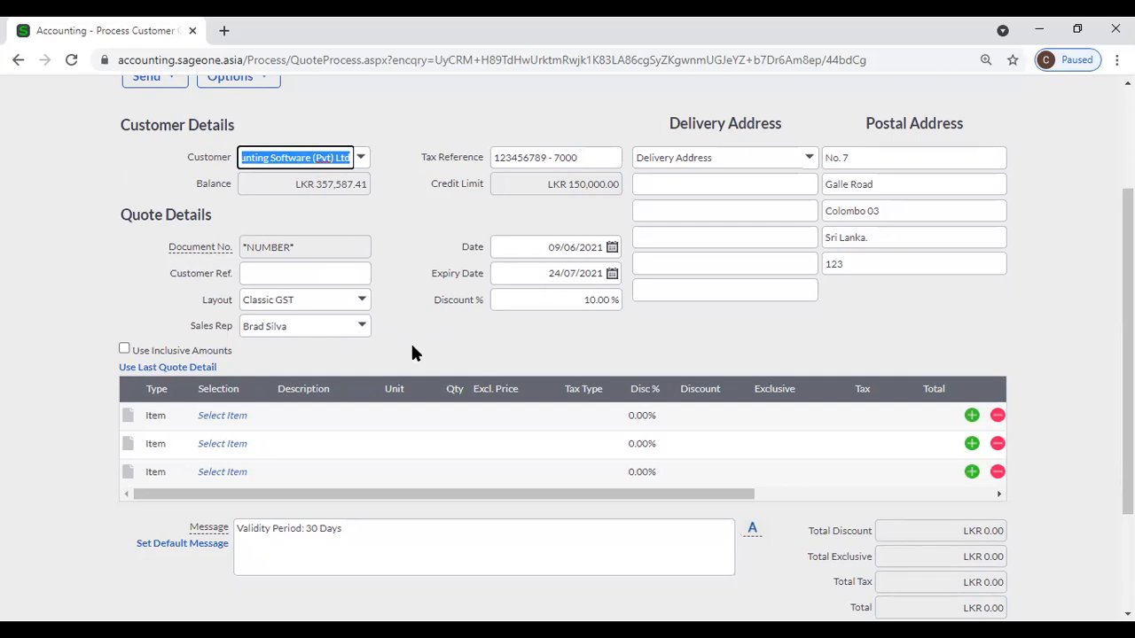
pyautogui.click(362, 328)
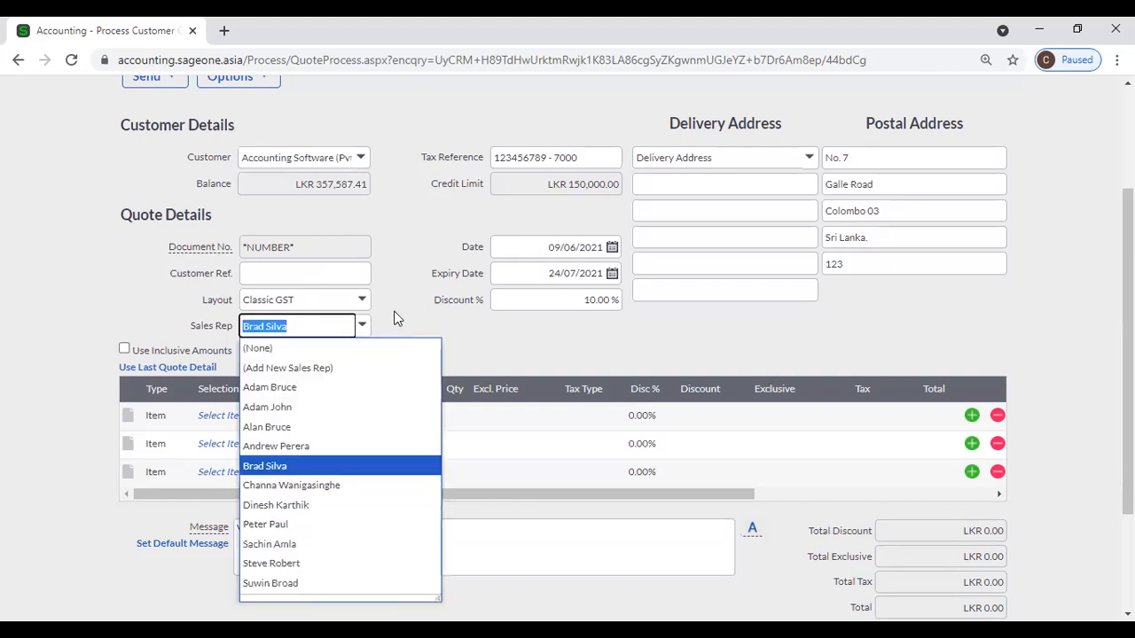
pyautogui.click(397, 317)
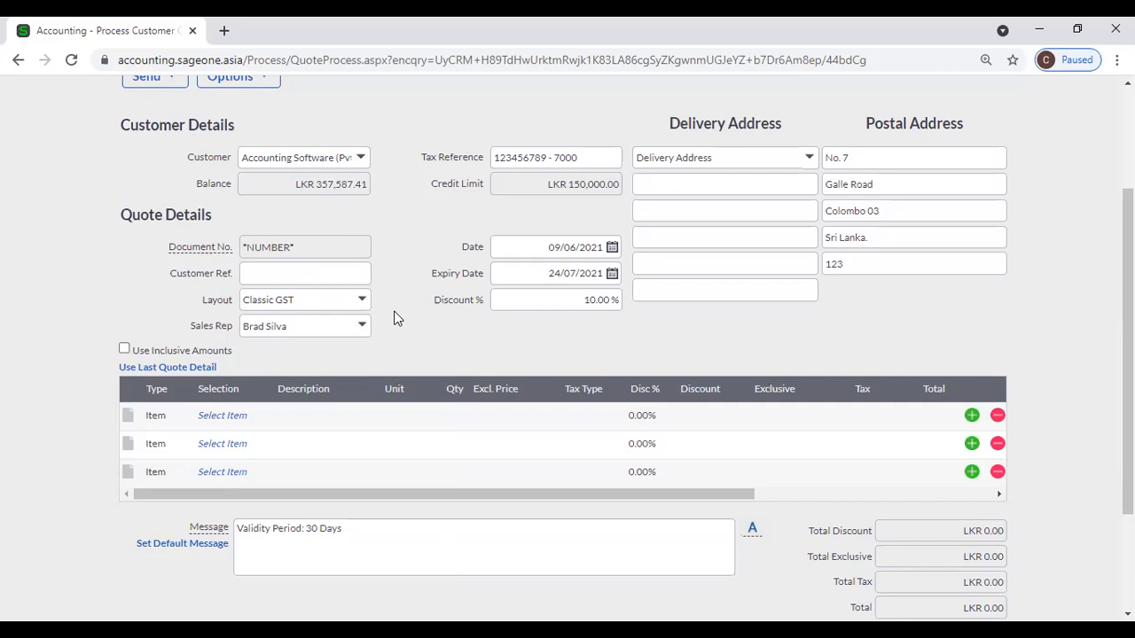
# Duplicate the quote tab and check the next Quotation number QUO0000079 in Document Numbers.
pyautogui.rightClick(110, 26)
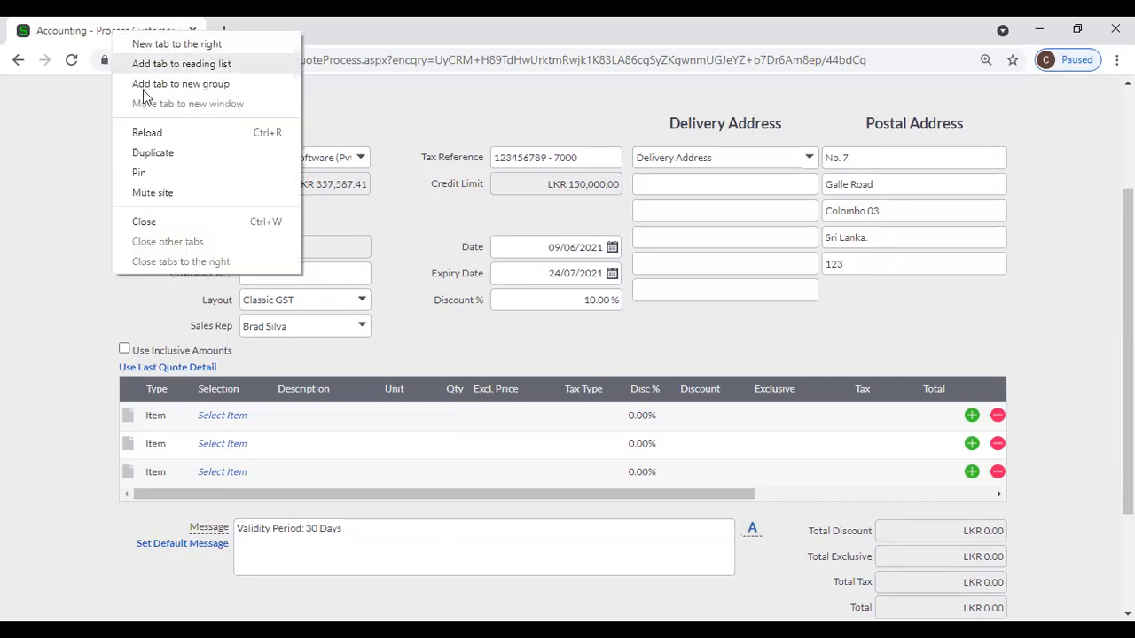
pyautogui.click(154, 155)
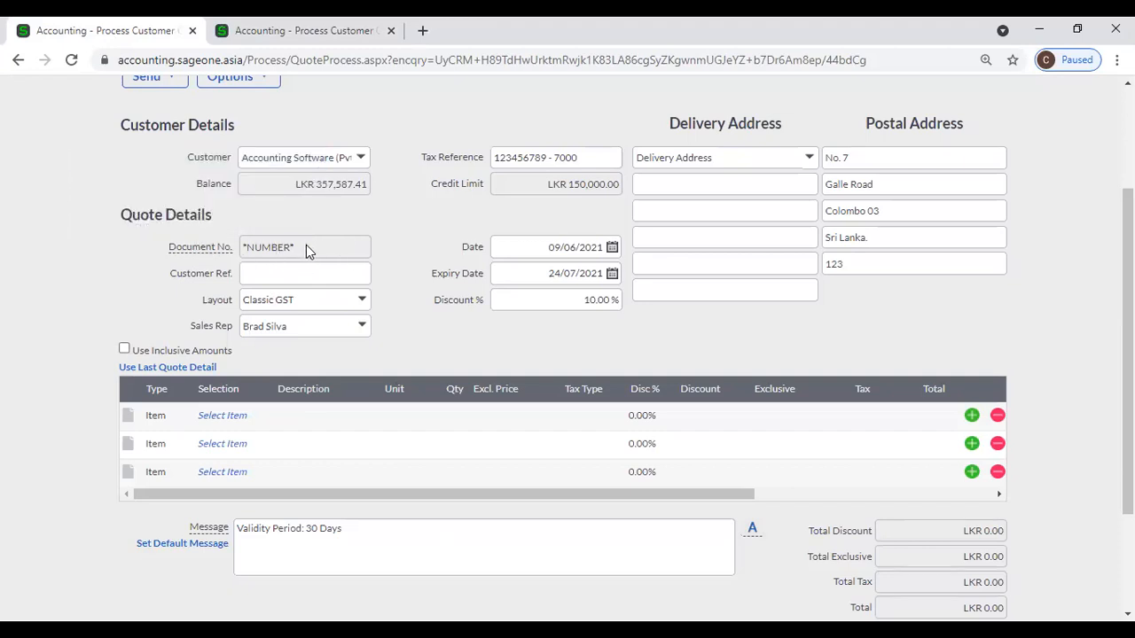
pyautogui.click(325, 34)
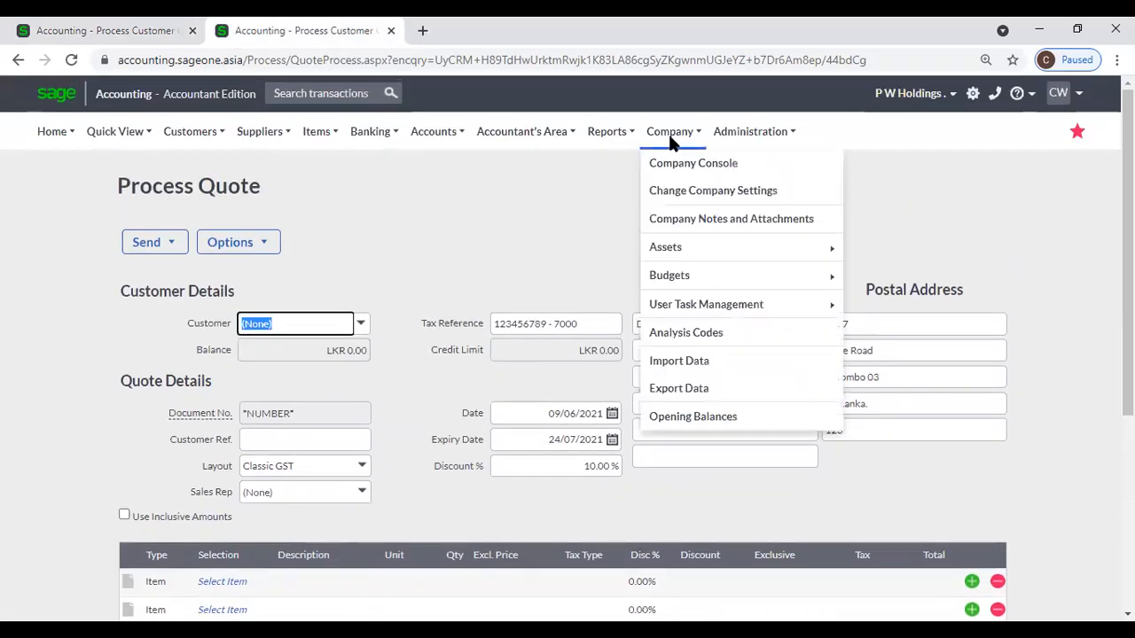
pyautogui.click(694, 192)
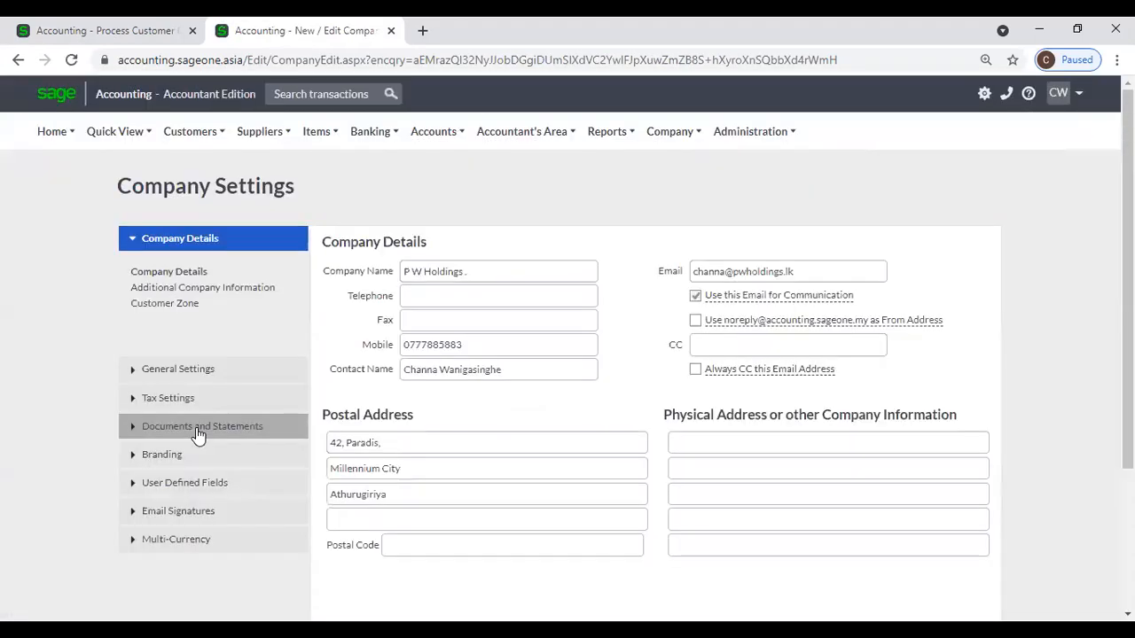
pyautogui.click(198, 427)
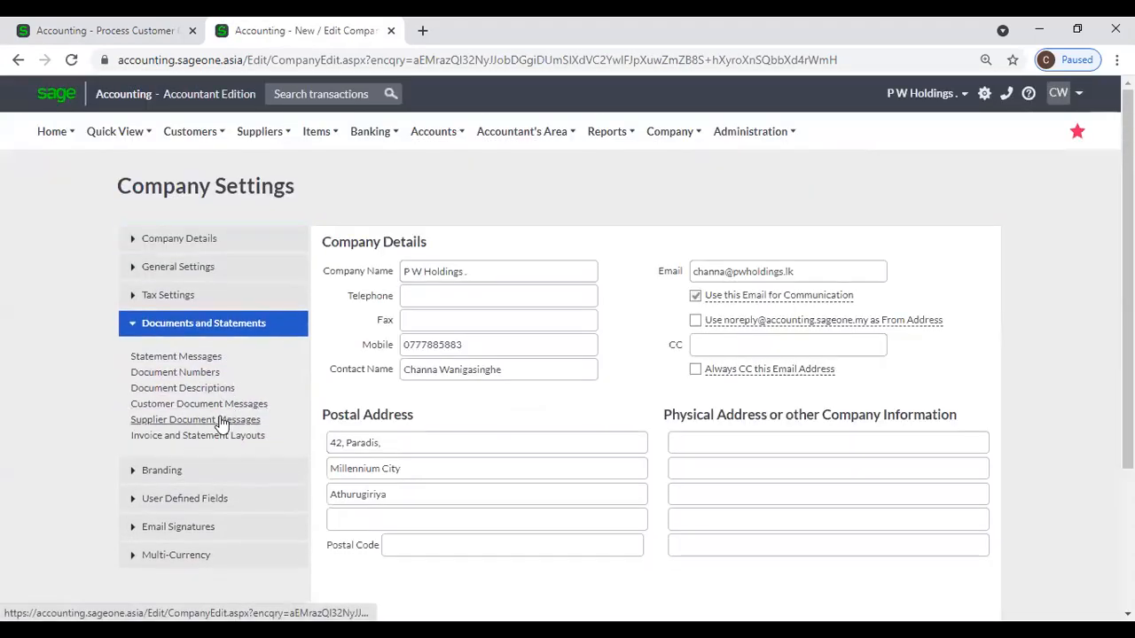
pyautogui.click(213, 376)
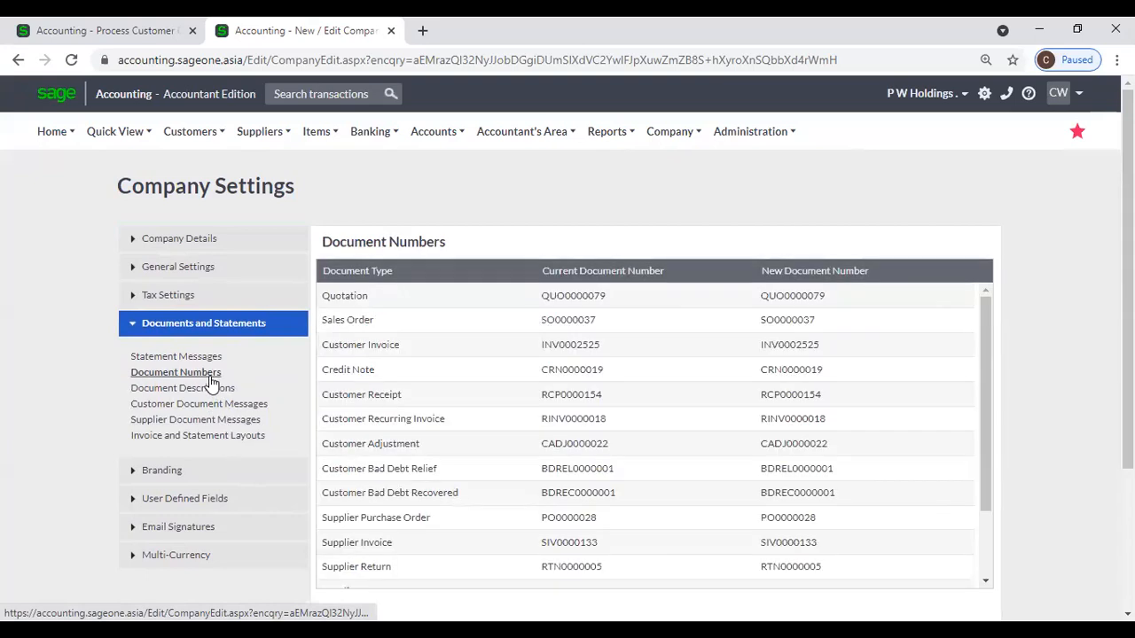
pyautogui.click(831, 293)
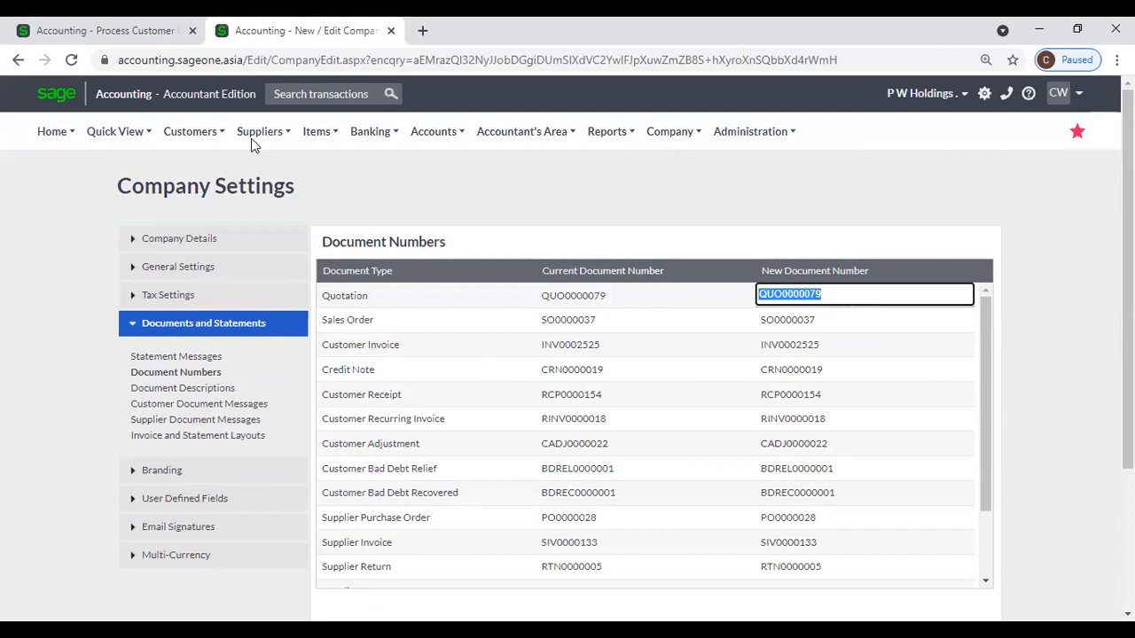
# Briefly revisit the quote, then start a new customer from the duplicated tab.
pyautogui.click(119, 30)
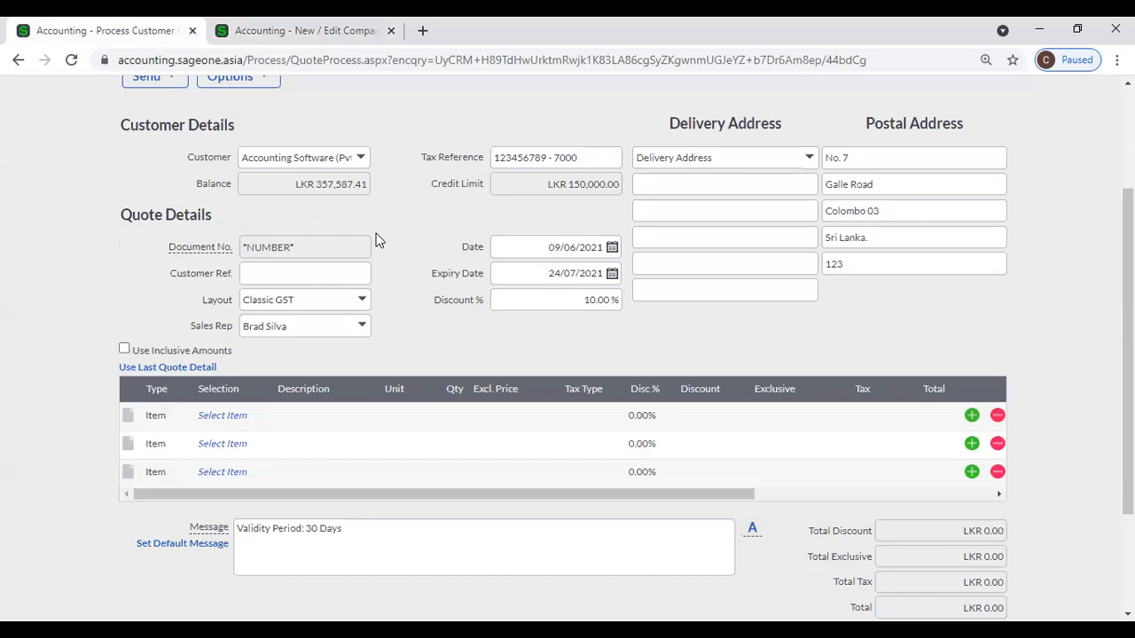
pyautogui.scroll(2, 374, 239)
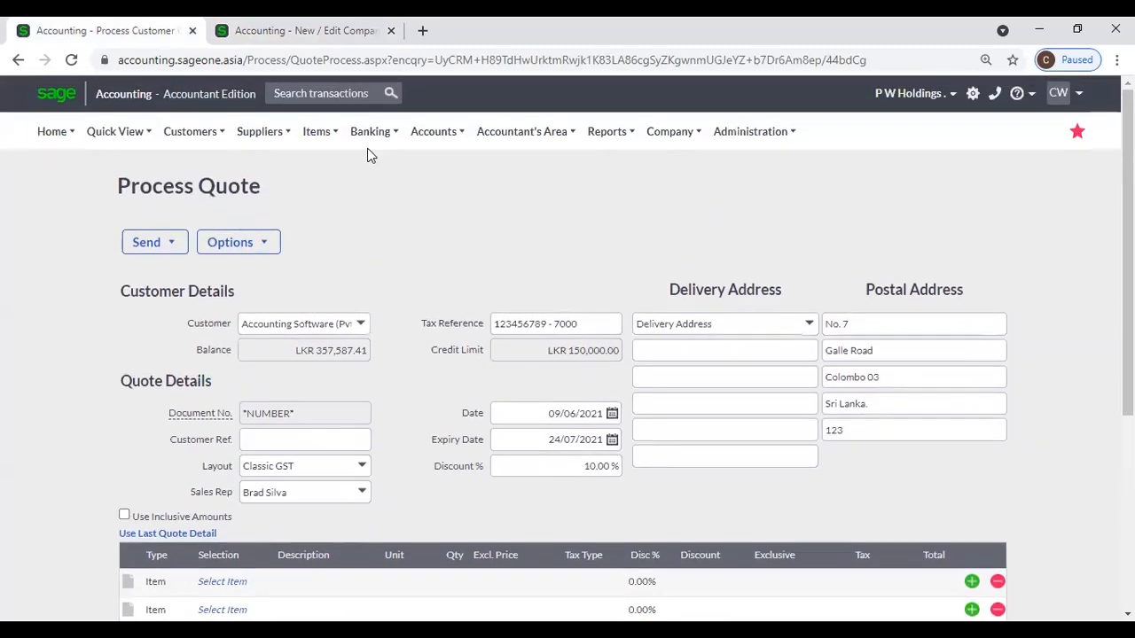
pyautogui.click(301, 30)
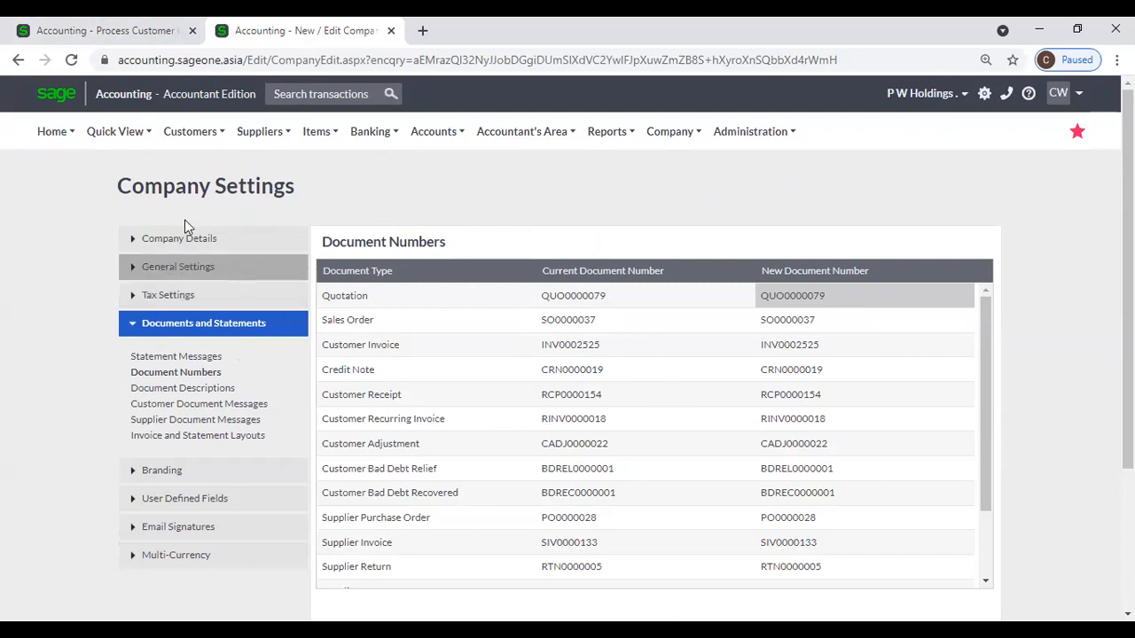
pyautogui.click(190, 131)
pyautogui.click(200, 163)
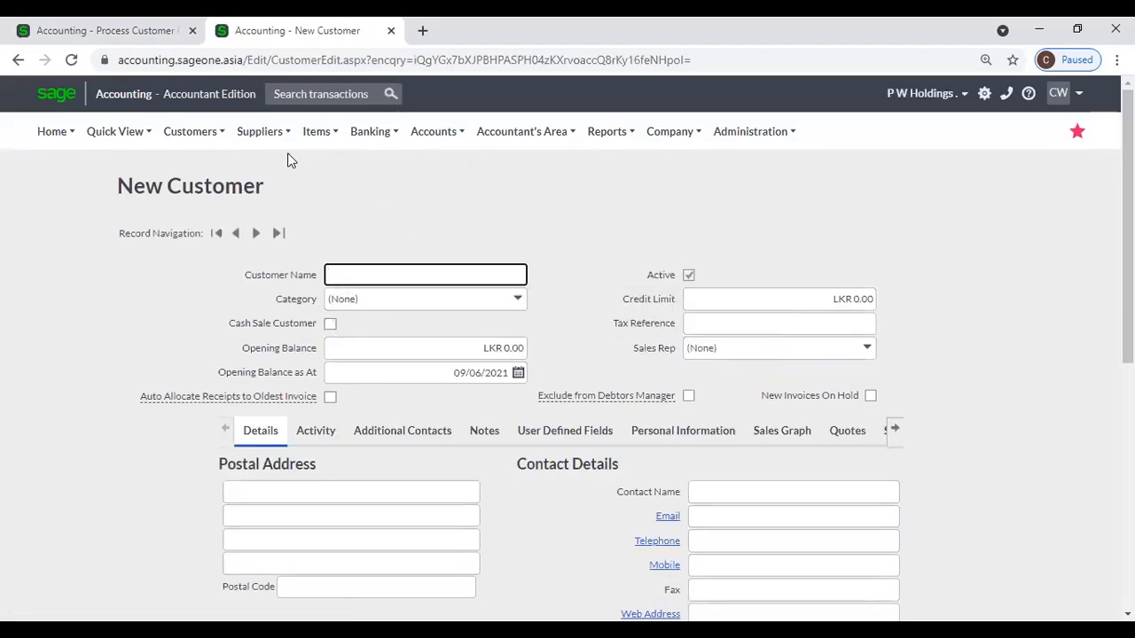
# Choose a sales rep on the new customer form and return to the quote tab.
pyautogui.moveTo(190, 133)
pyautogui.moveTo(191, 192)
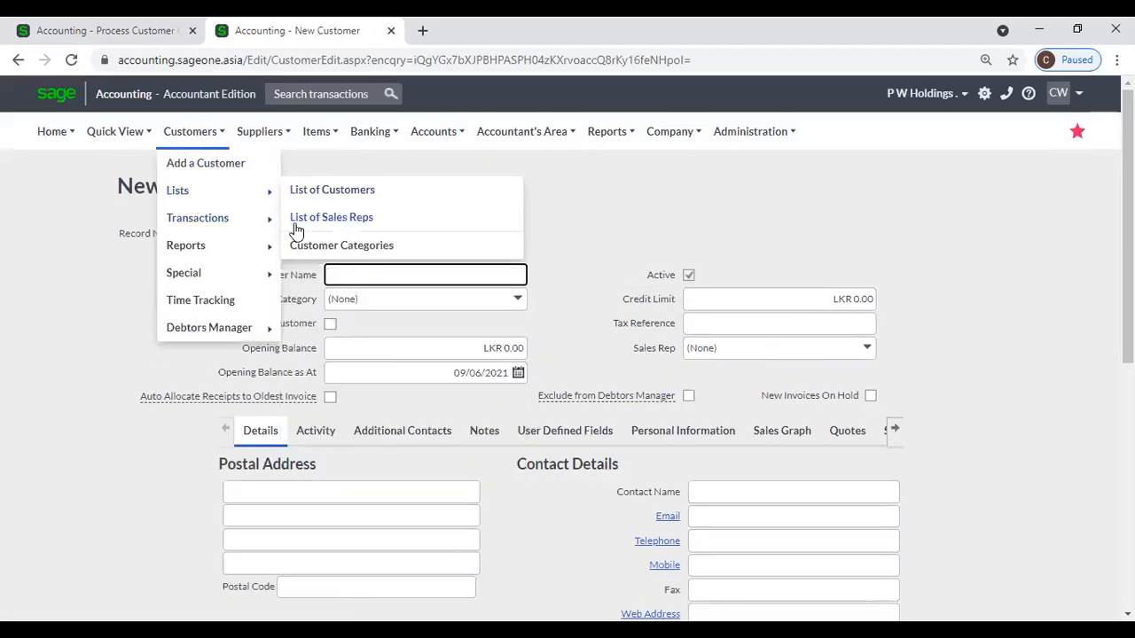
pyautogui.click(867, 344)
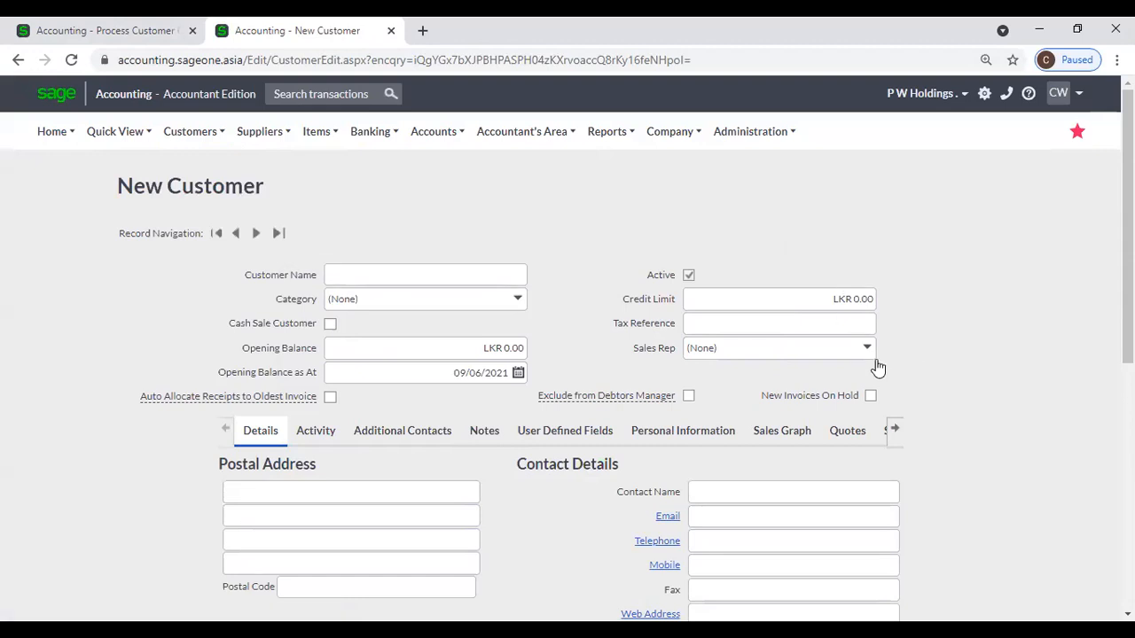
pyautogui.click(867, 355)
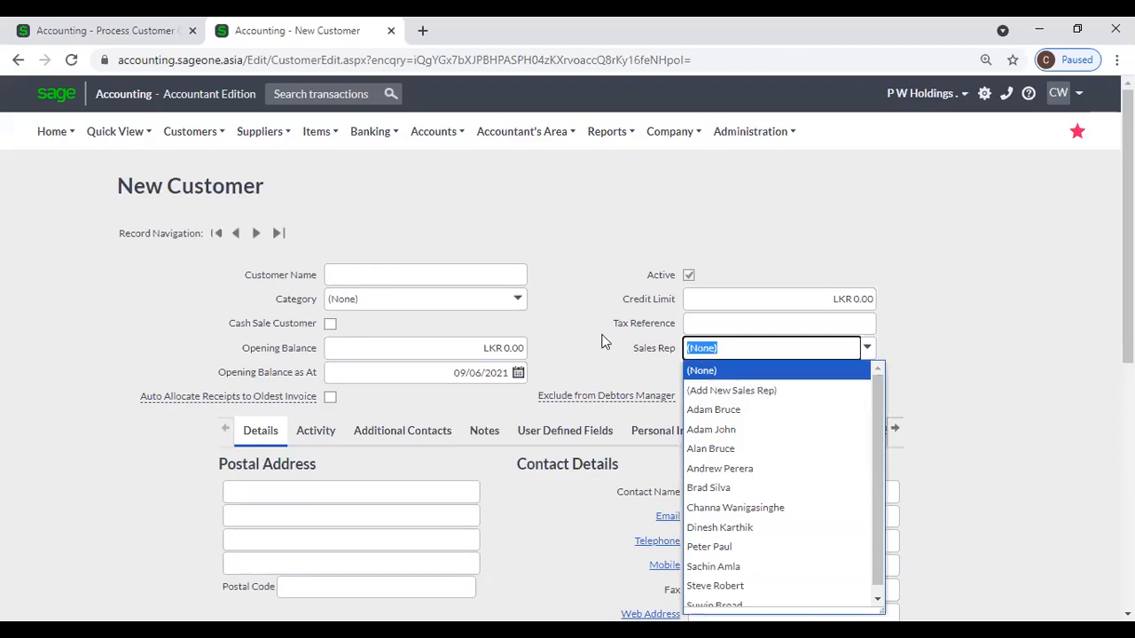
pyautogui.click(566, 220)
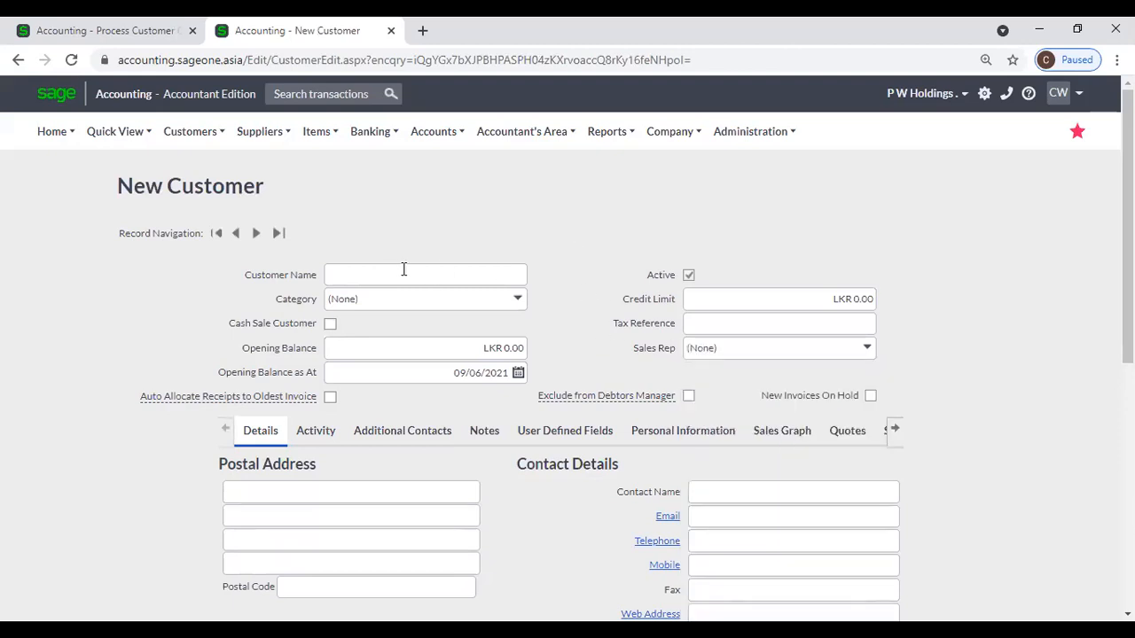
pyautogui.click(867, 347)
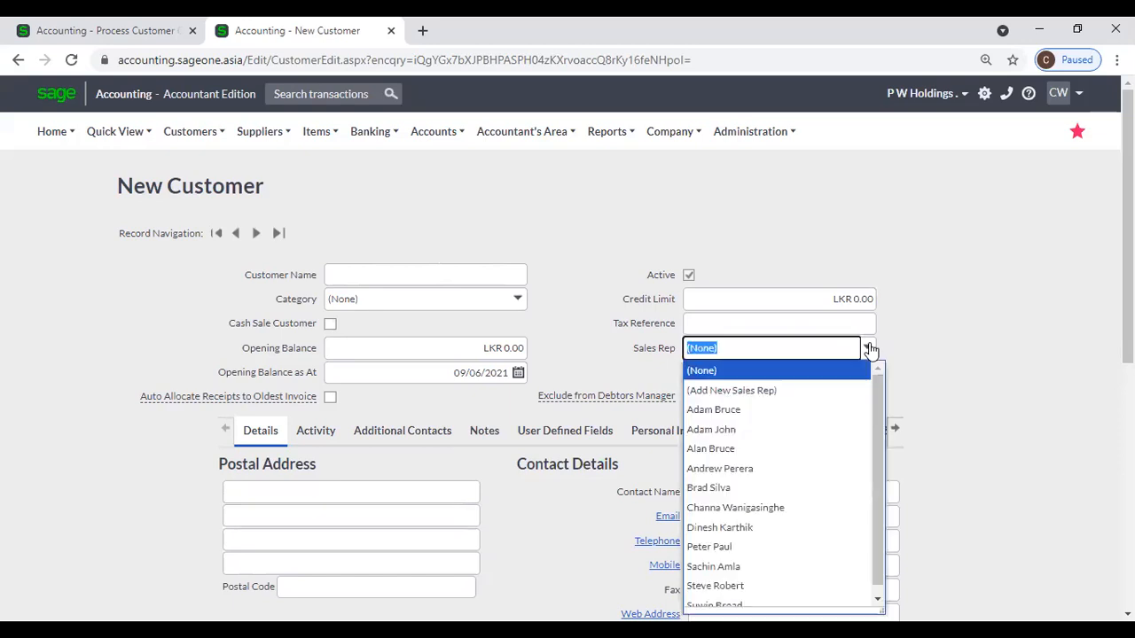
pyautogui.click(789, 487)
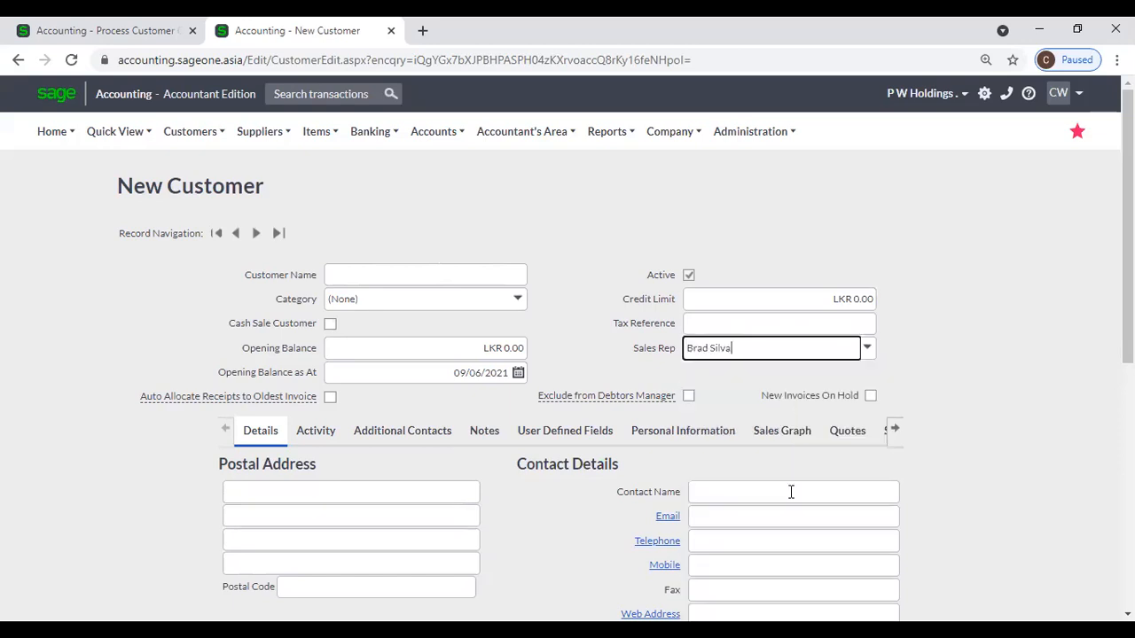
pyautogui.click(66, 26)
pyautogui.scroll(-1, 410, 382)
pyautogui.click(289, 357)
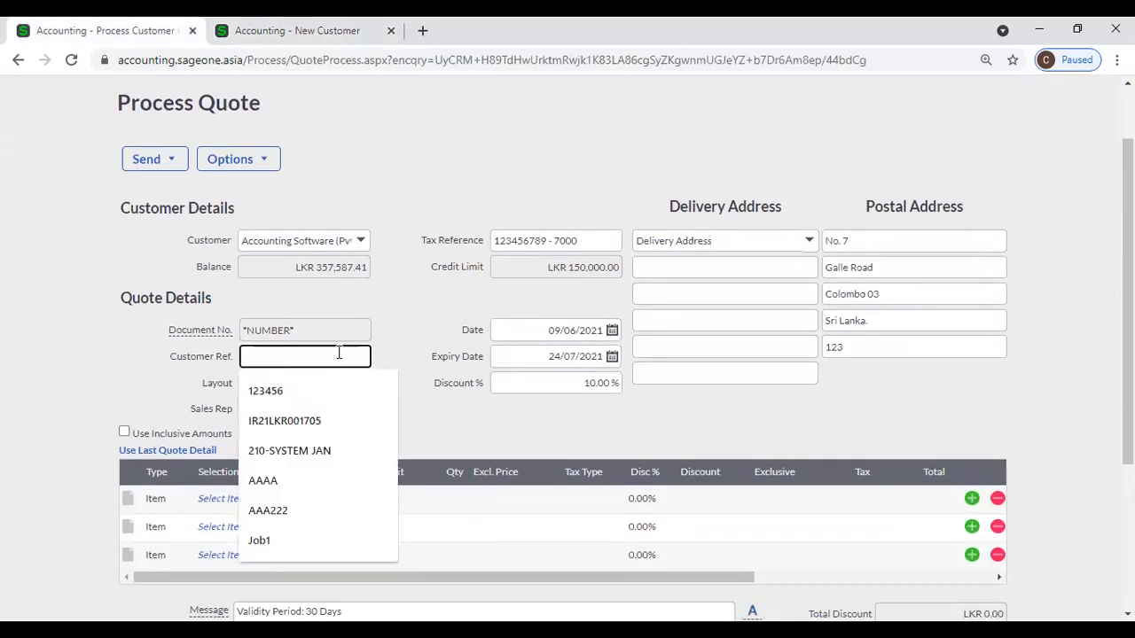
pyautogui.click(395, 327)
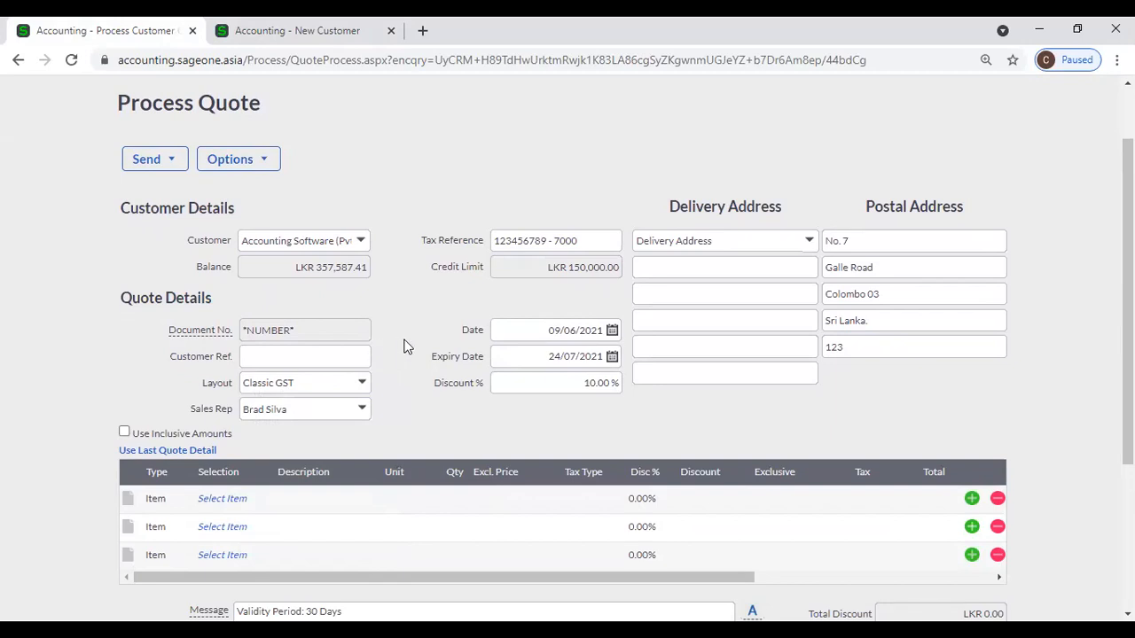
pyautogui.click(282, 356)
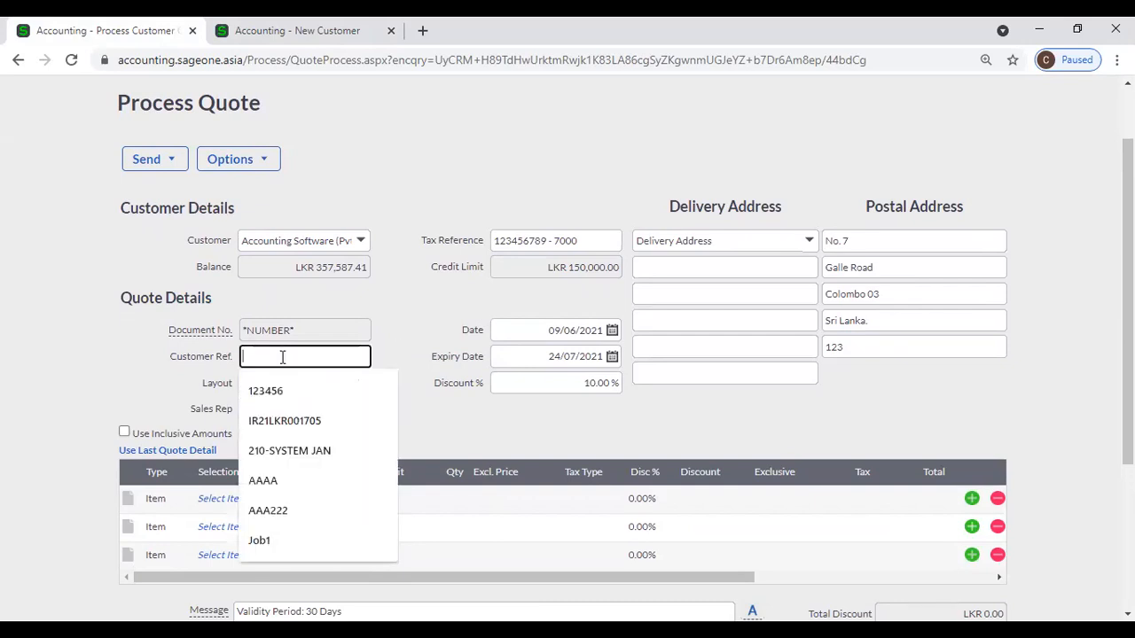
pyautogui.click(394, 332)
pyautogui.scroll(-2, 393, 332)
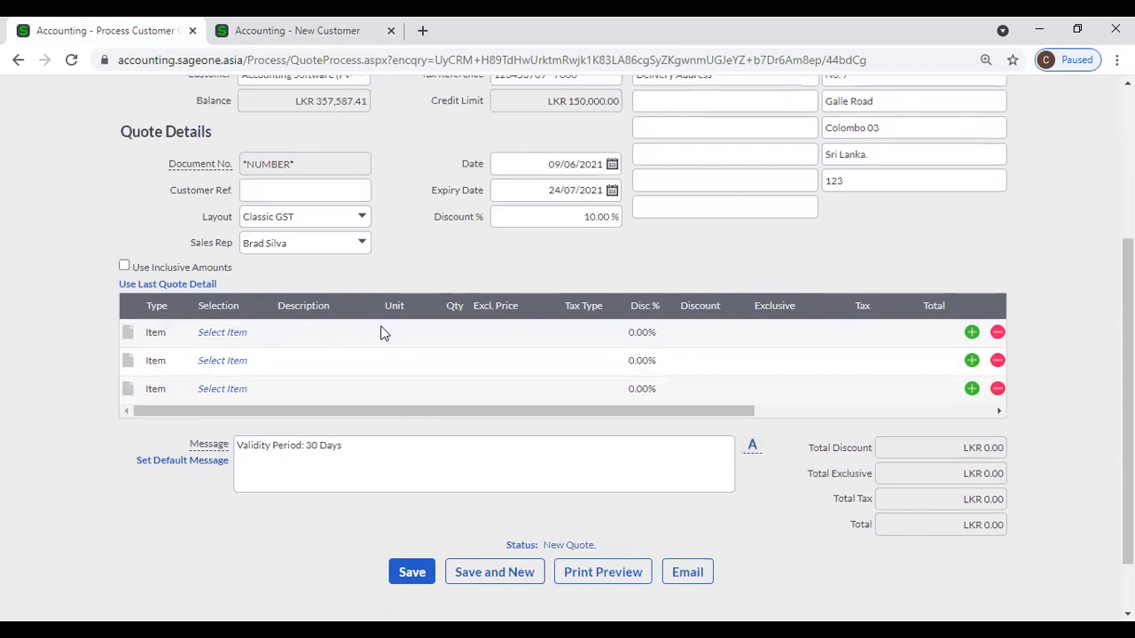
pyautogui.click(229, 332)
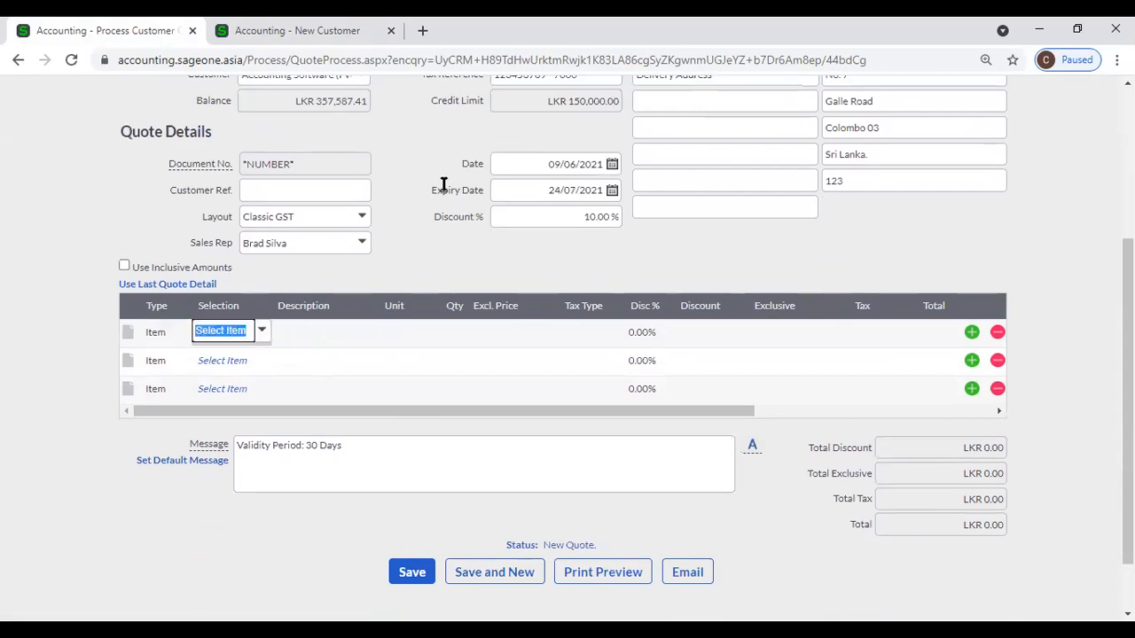
pyautogui.scroll(1, 330, 235)
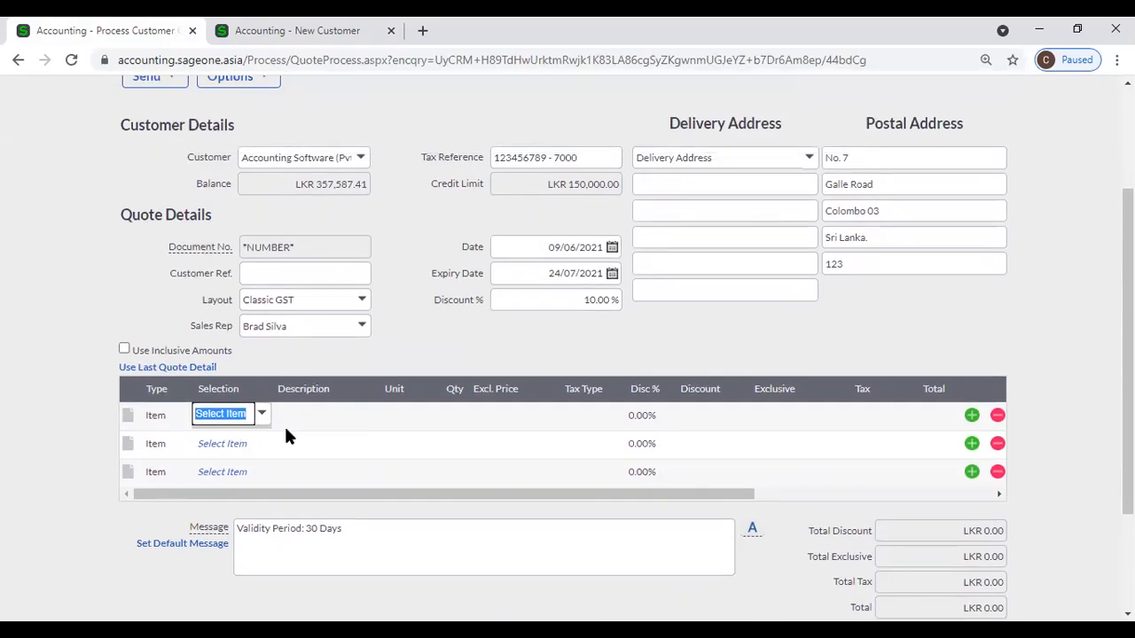
pyautogui.click(425, 319)
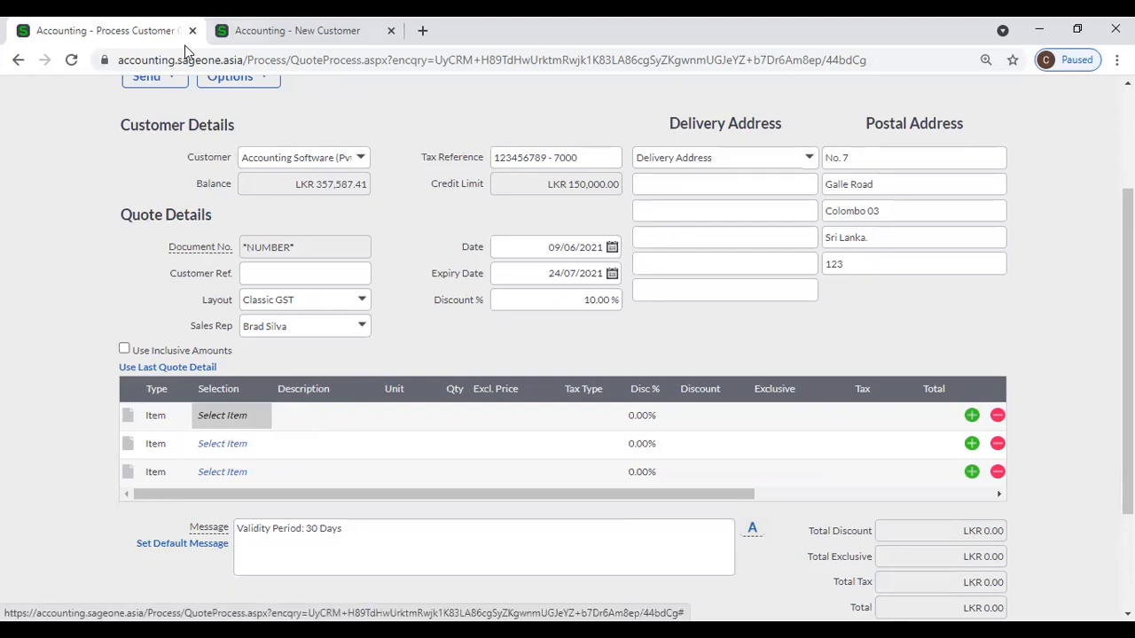
pyautogui.click(293, 31)
pyautogui.scroll(-5, 679, 482)
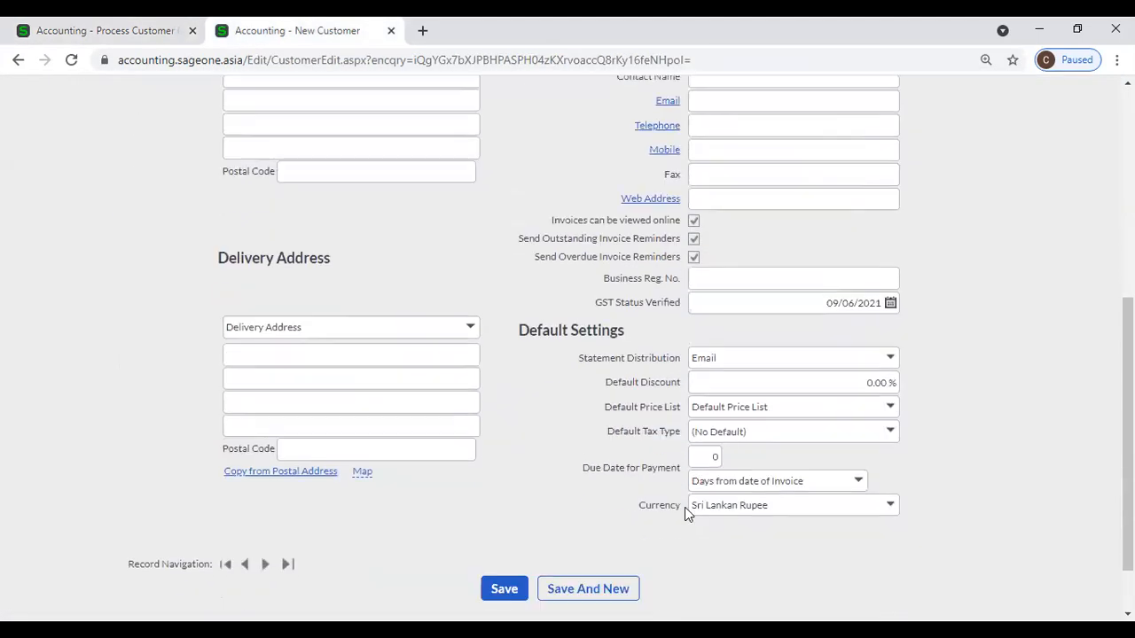
pyautogui.click(155, 29)
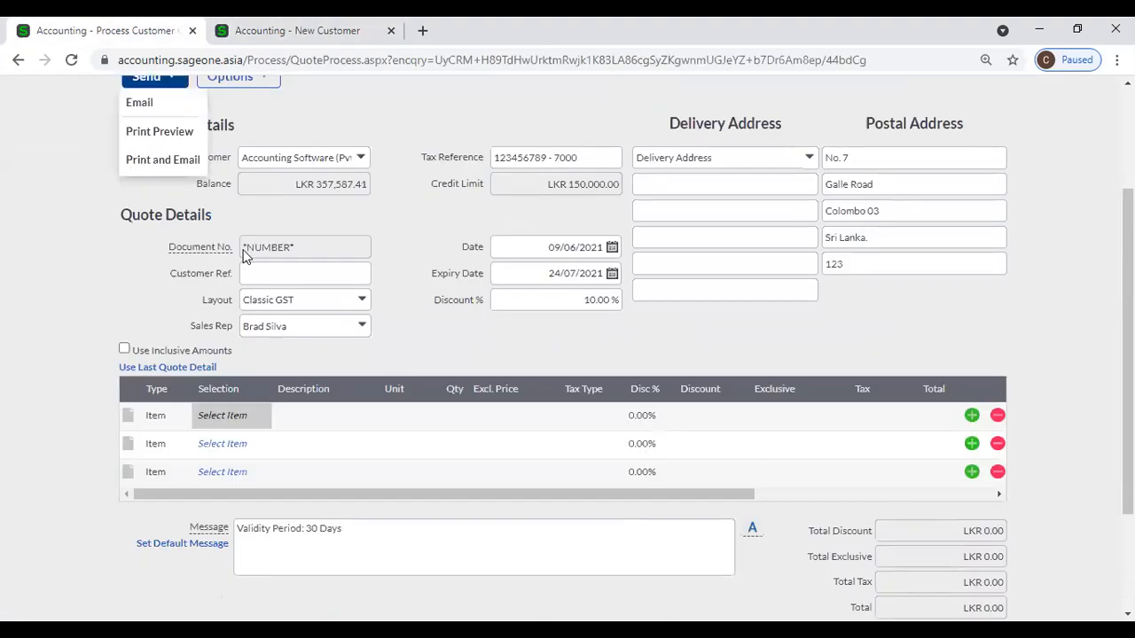
pyautogui.click(559, 274)
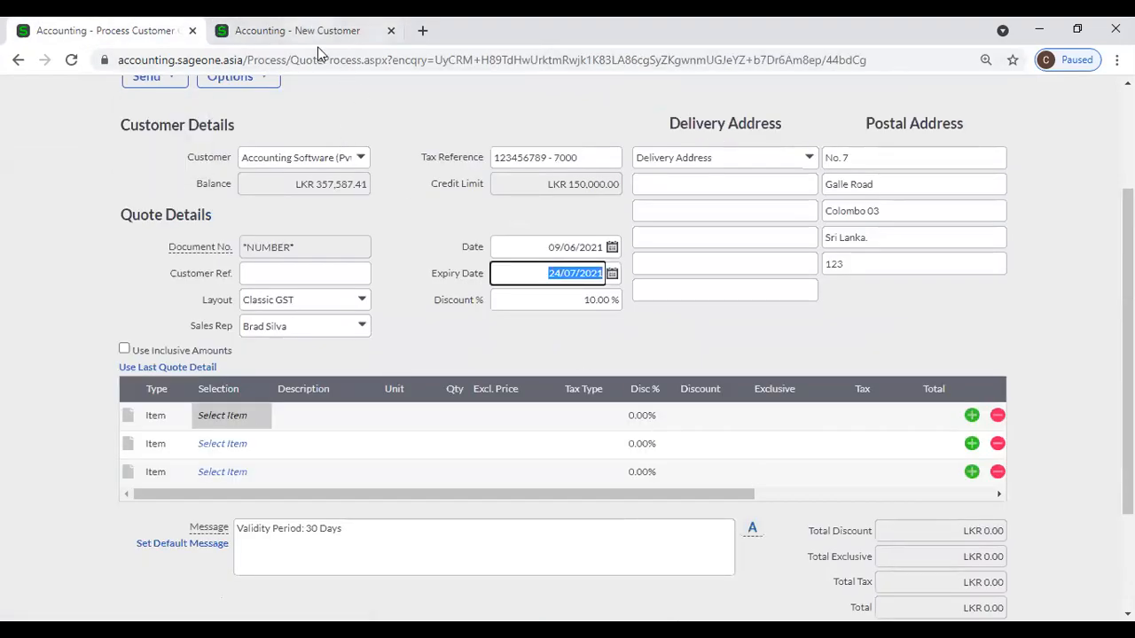
pyautogui.scroll(3, 307, 190)
pyautogui.click(190, 131)
pyautogui.moveTo(198, 216)
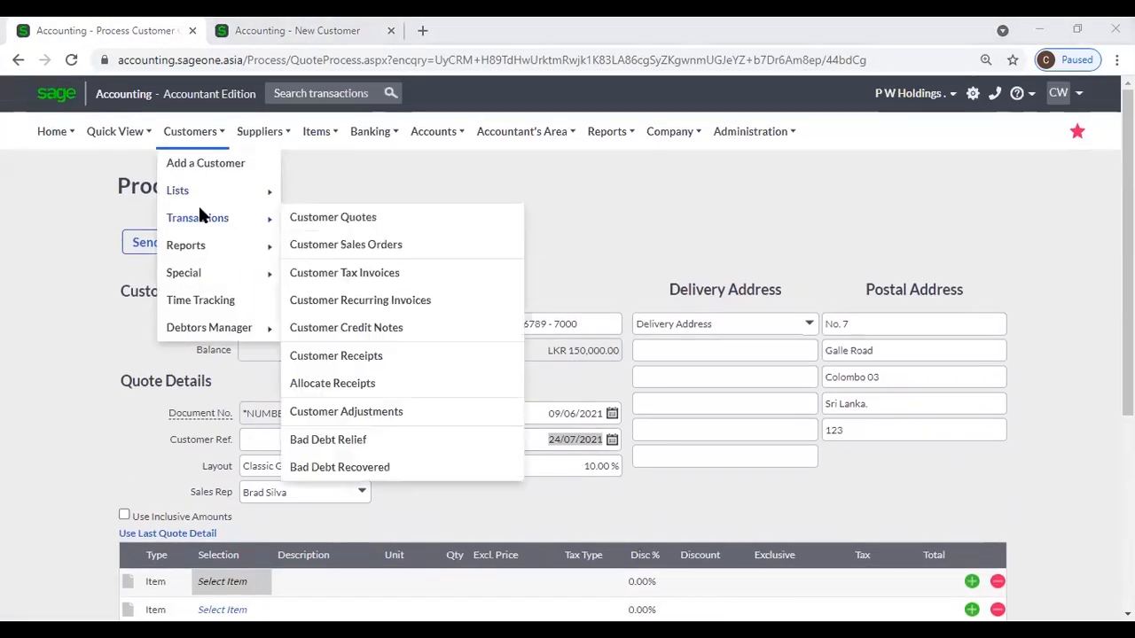
# Leave the unsaved quote via List of Customers and open Accounting Software (Pvt) Ltd's record.
pyautogui.moveTo(200, 192)
pyautogui.click(337, 191)
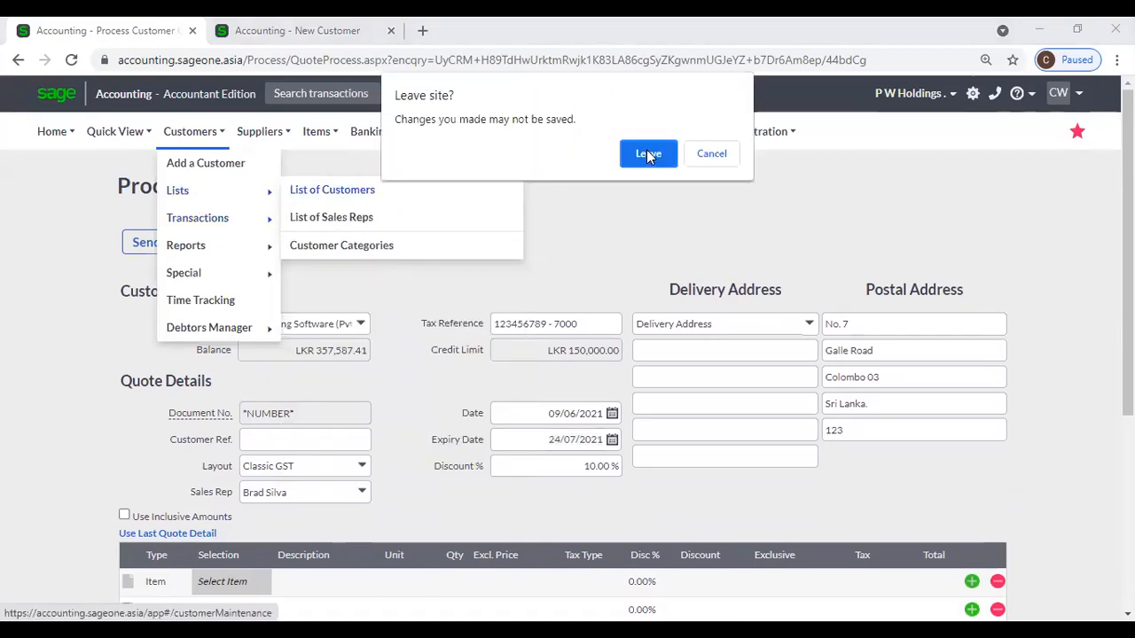
pyautogui.click(646, 152)
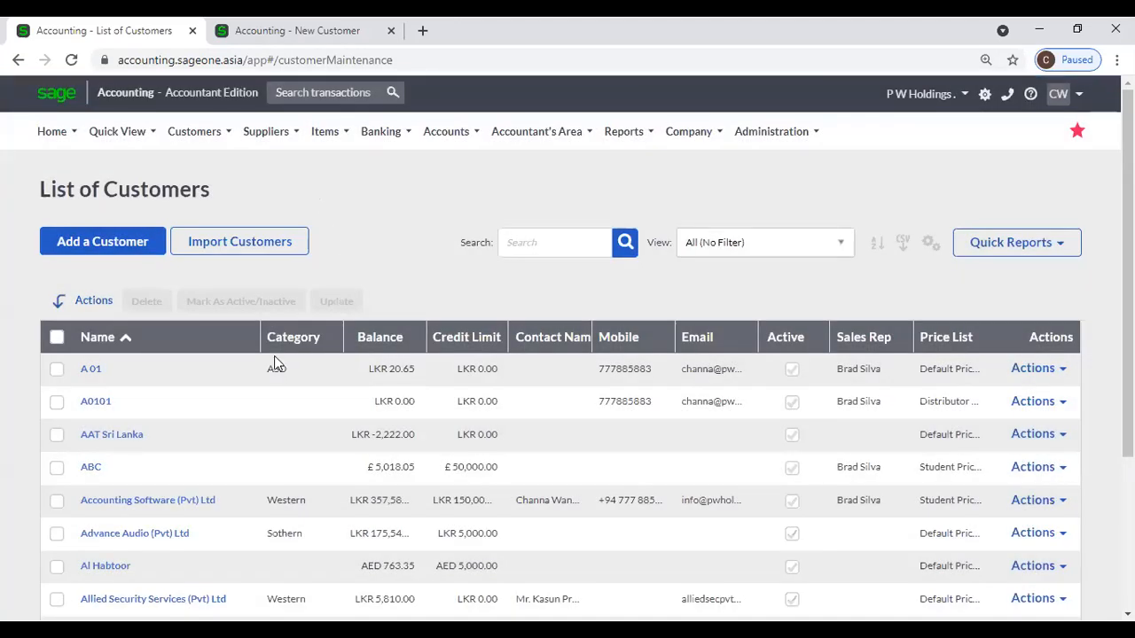
pyautogui.click(172, 501)
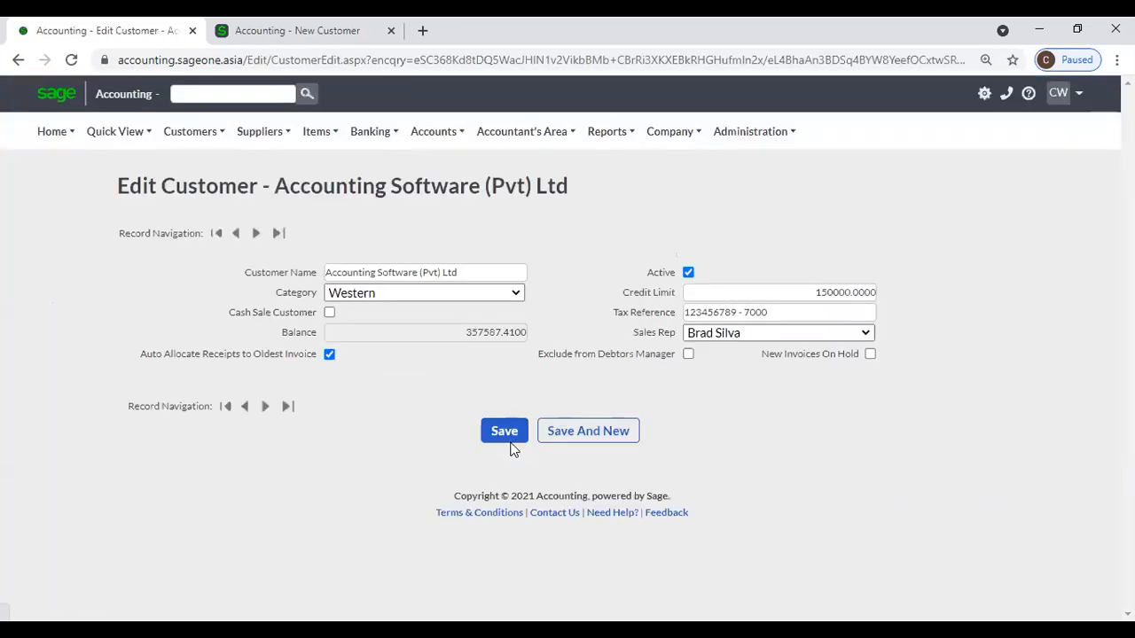
pyautogui.scroll(-4, 594, 479)
# Open a blank new quote from the Customer Quotes list.
pyautogui.scroll(-1, 593, 479)
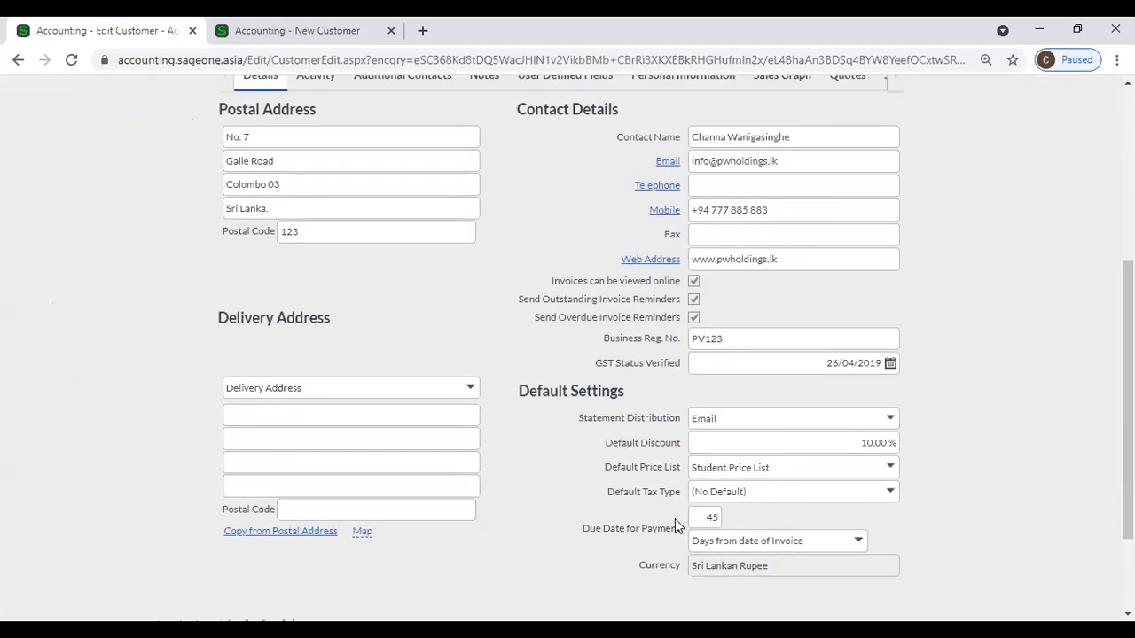
pyautogui.click(301, 30)
pyautogui.scroll(5, 209, 213)
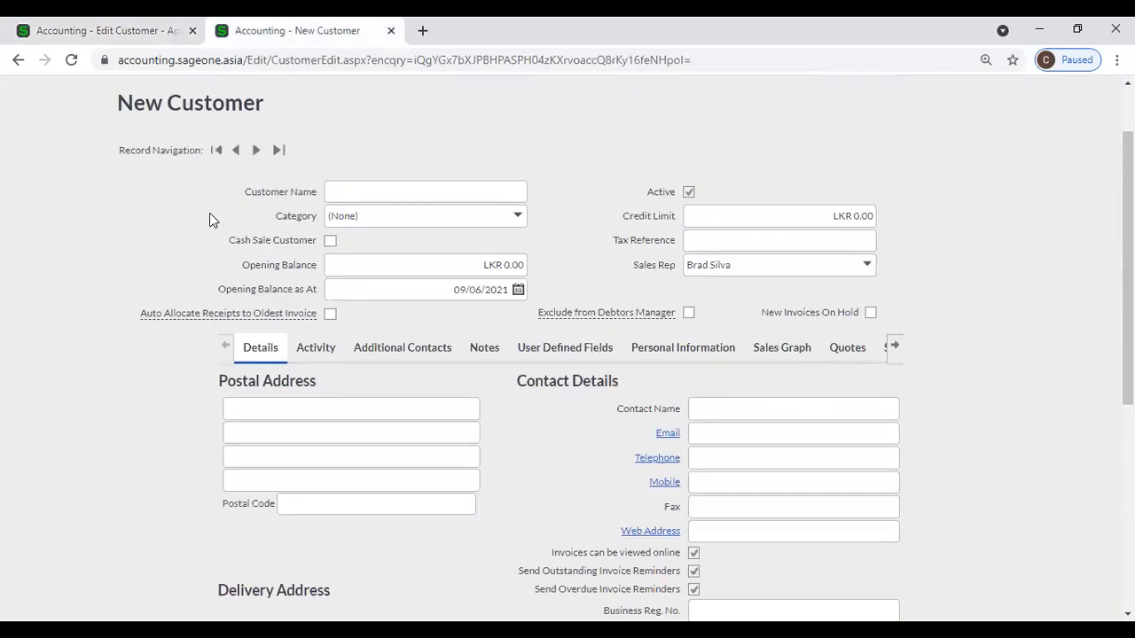
pyautogui.click(193, 131)
pyautogui.moveTo(209, 227)
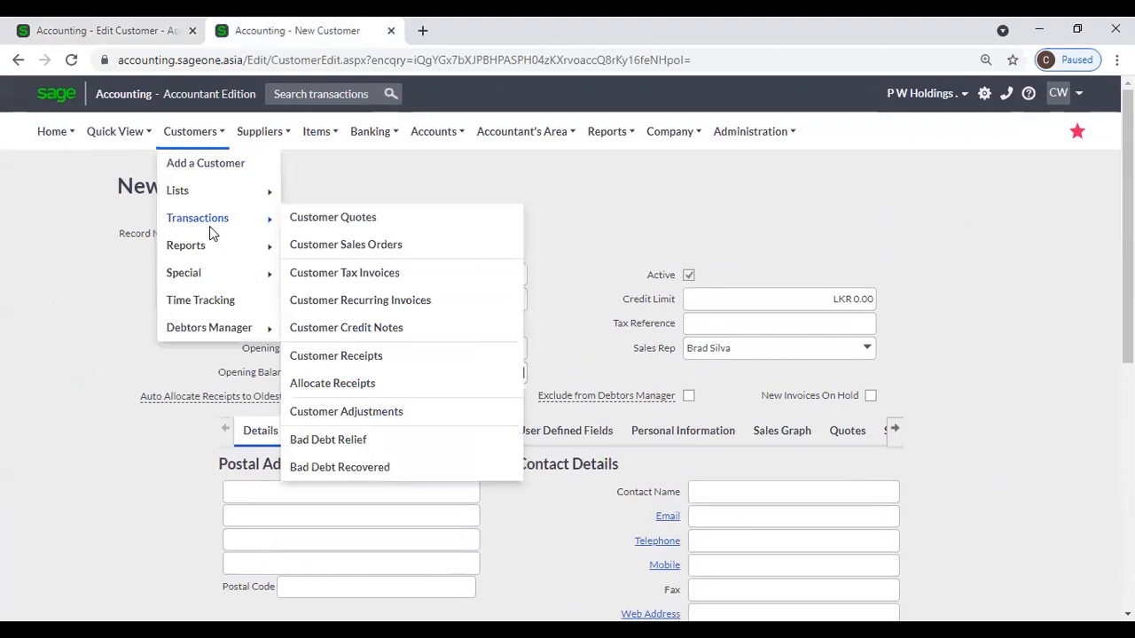
pyautogui.click(362, 227)
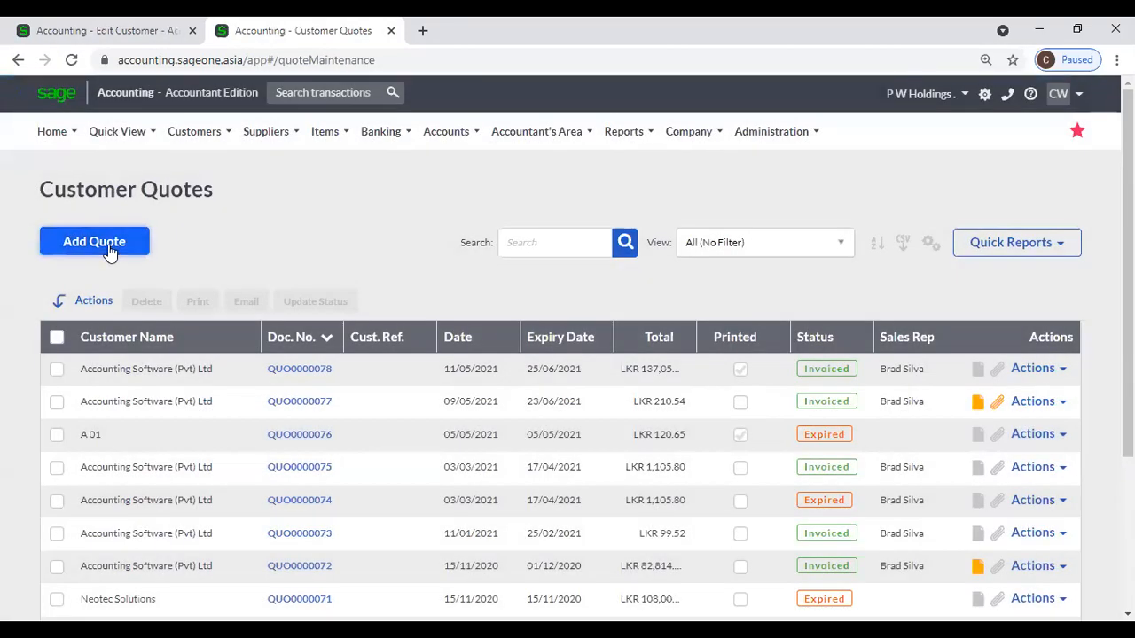
pyautogui.click(110, 248)
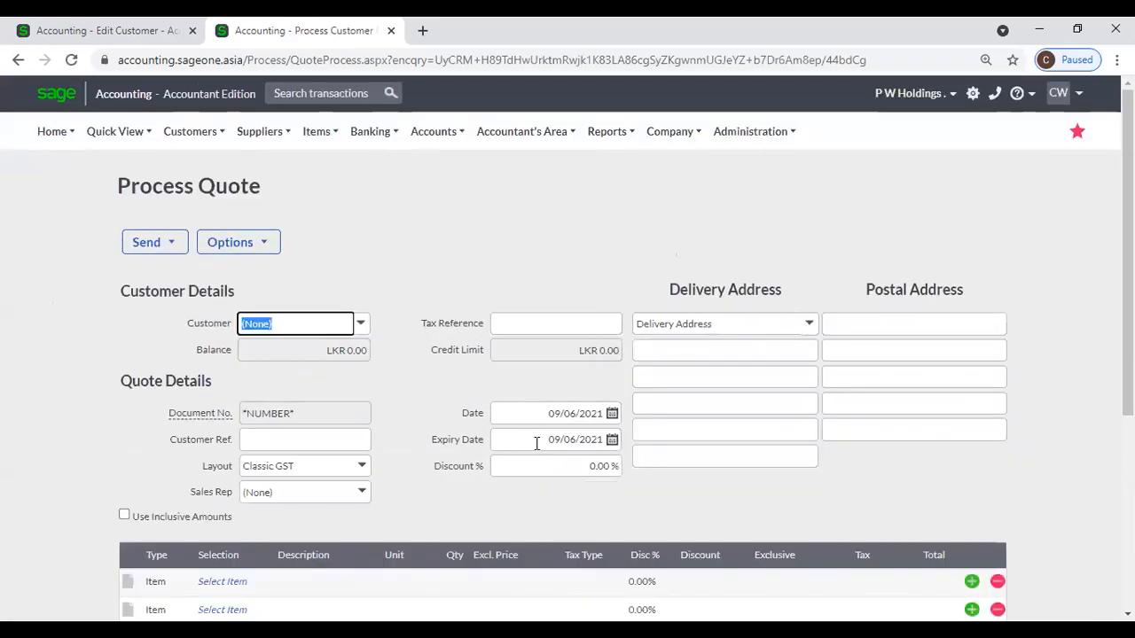
# Select Accounting Software (Pvt) Ltd as customer, auto-filling 10% discount and 24/07/2021 expiry.
pyautogui.click(610, 443)
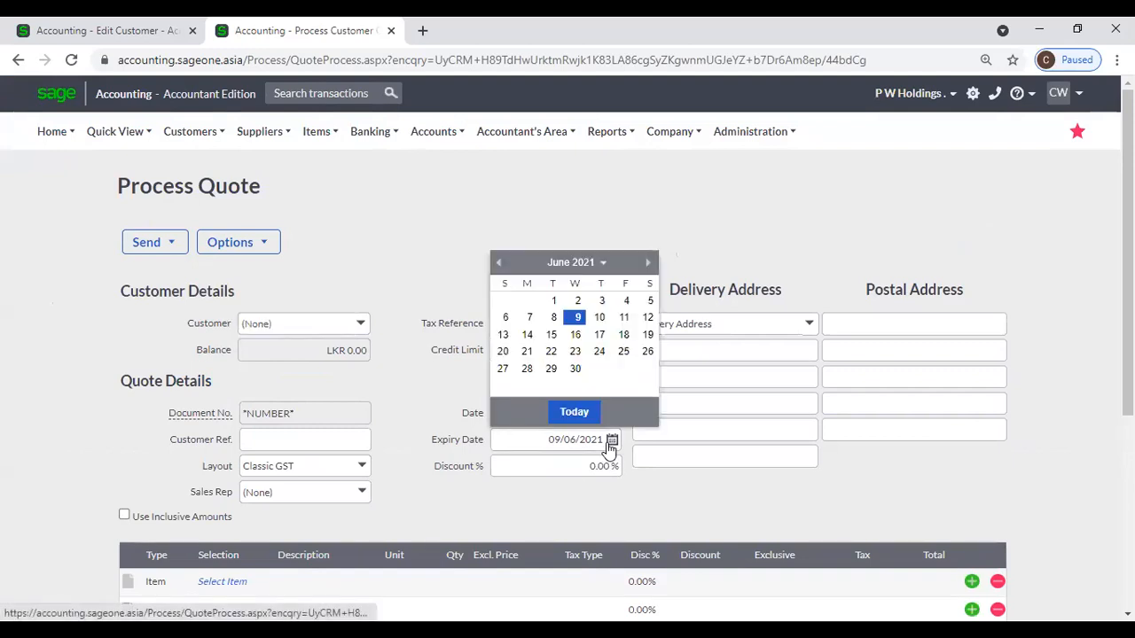
pyautogui.click(490, 206)
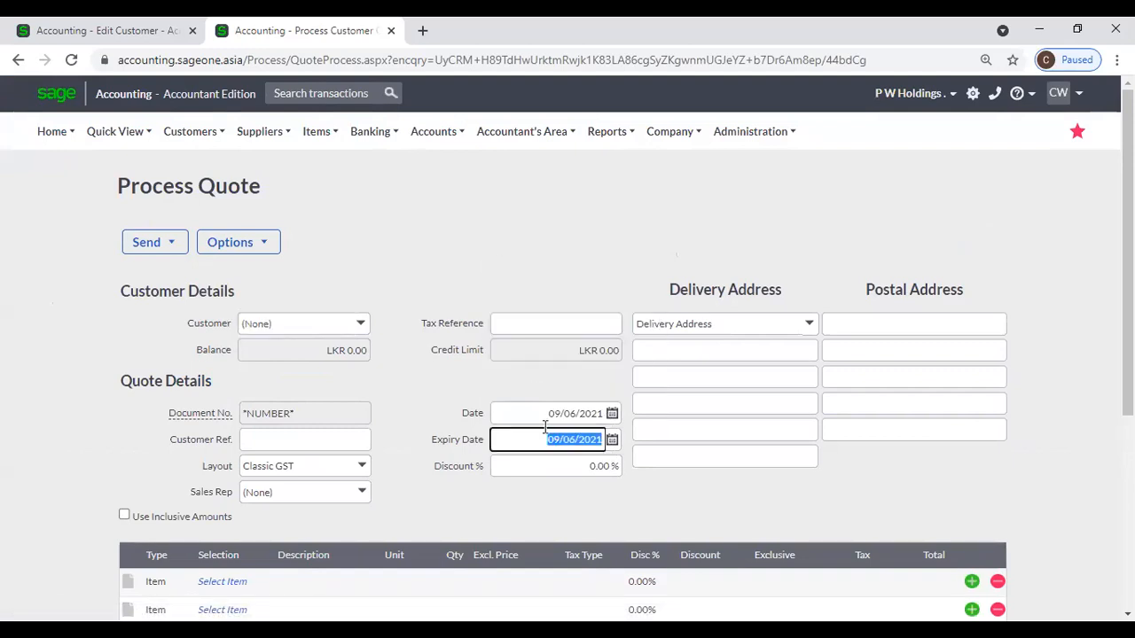
pyautogui.click(361, 326)
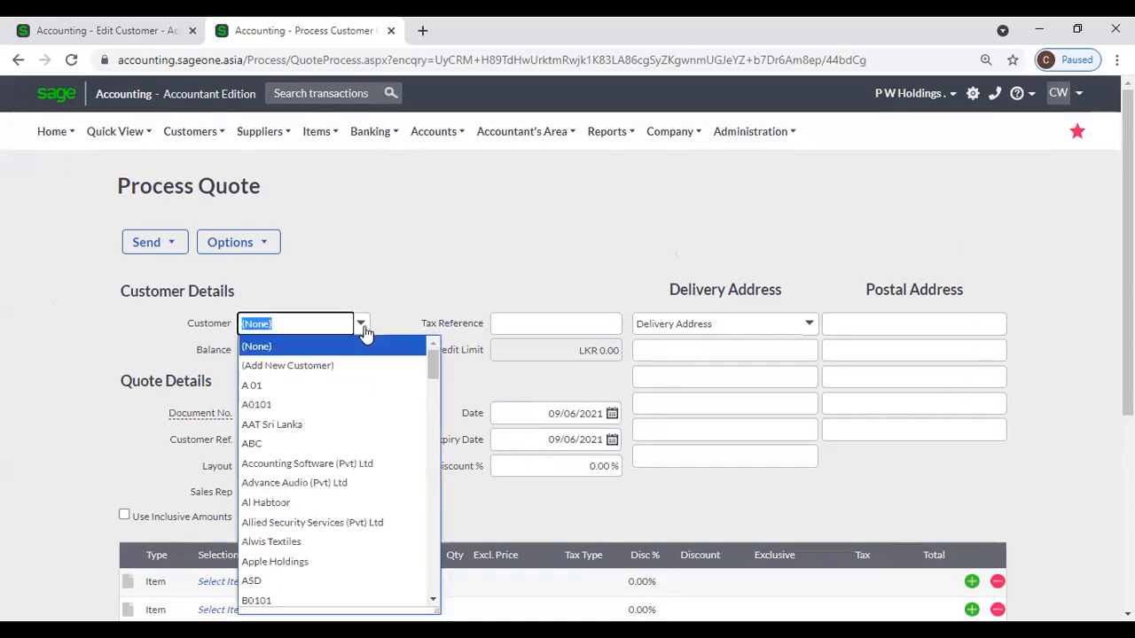
pyautogui.click(340, 463)
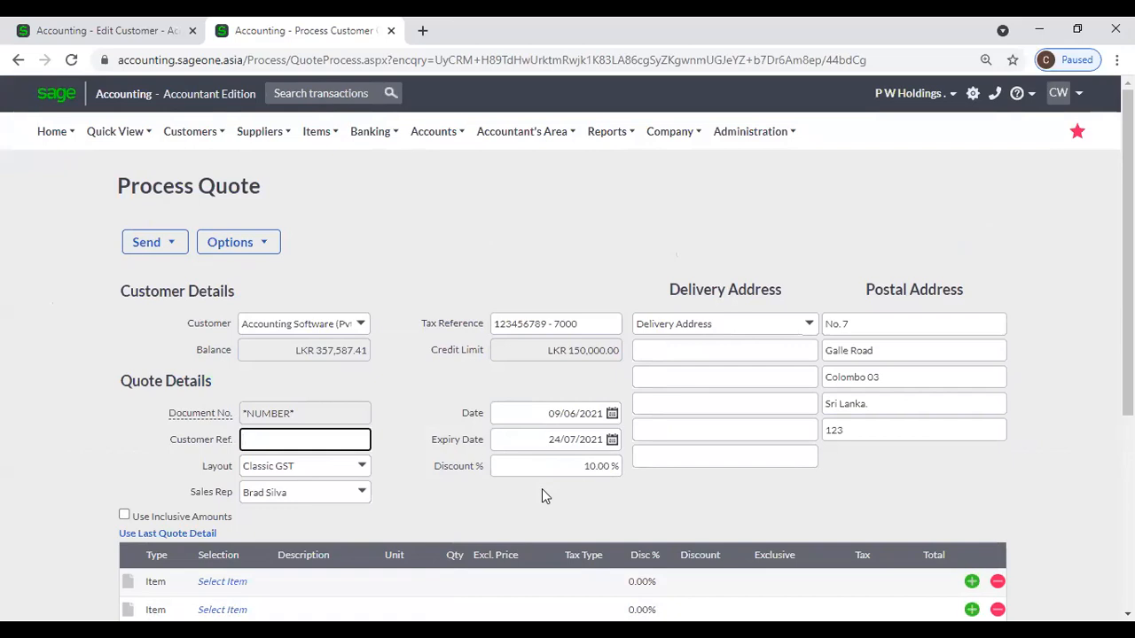
pyautogui.click(103, 29)
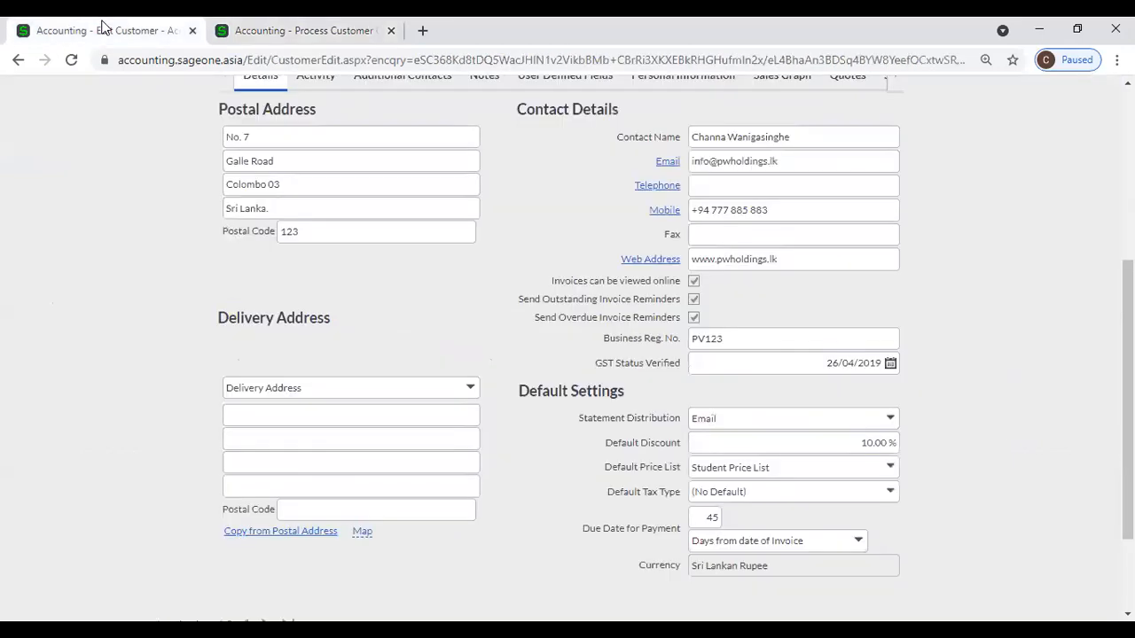
pyautogui.scroll(-3, 829, 461)
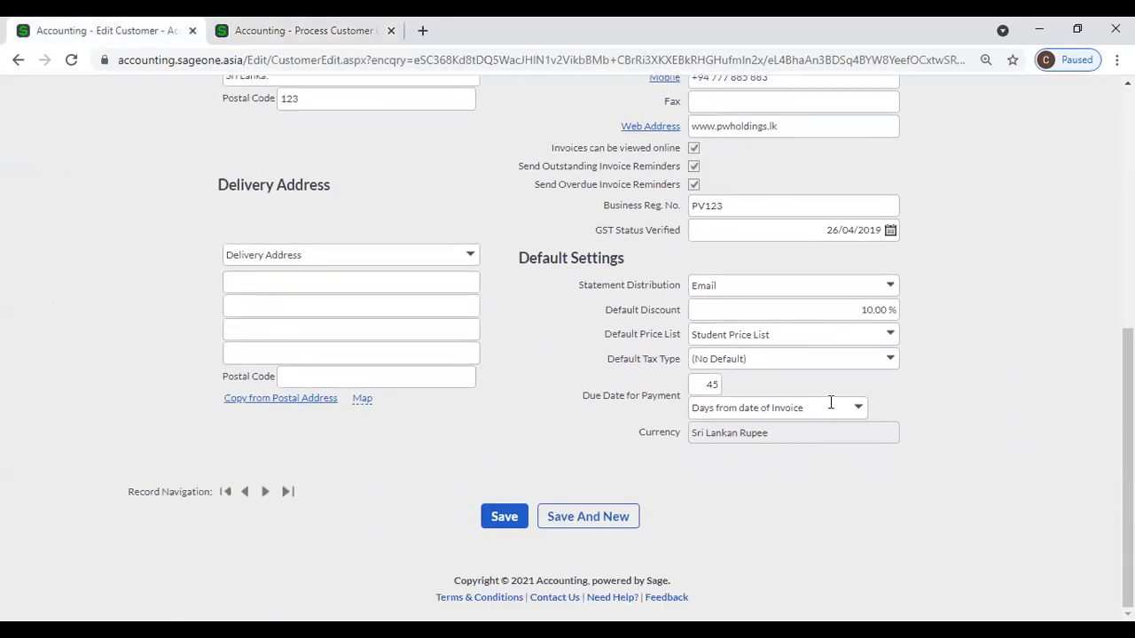
pyautogui.click(283, 36)
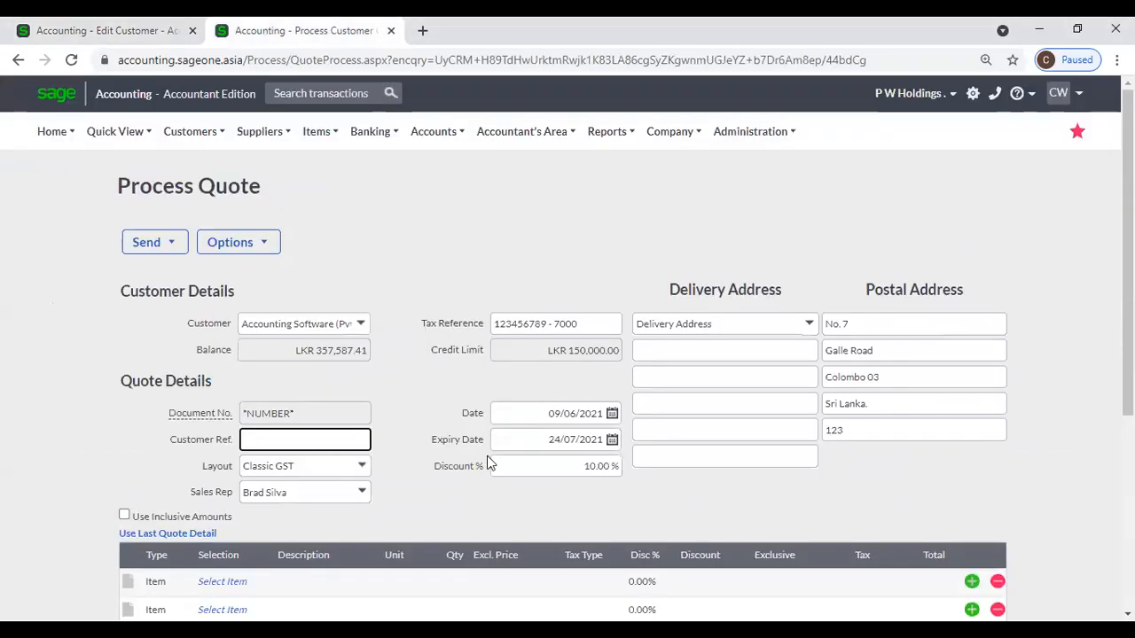
pyautogui.click(542, 471)
pyautogui.click(765, 488)
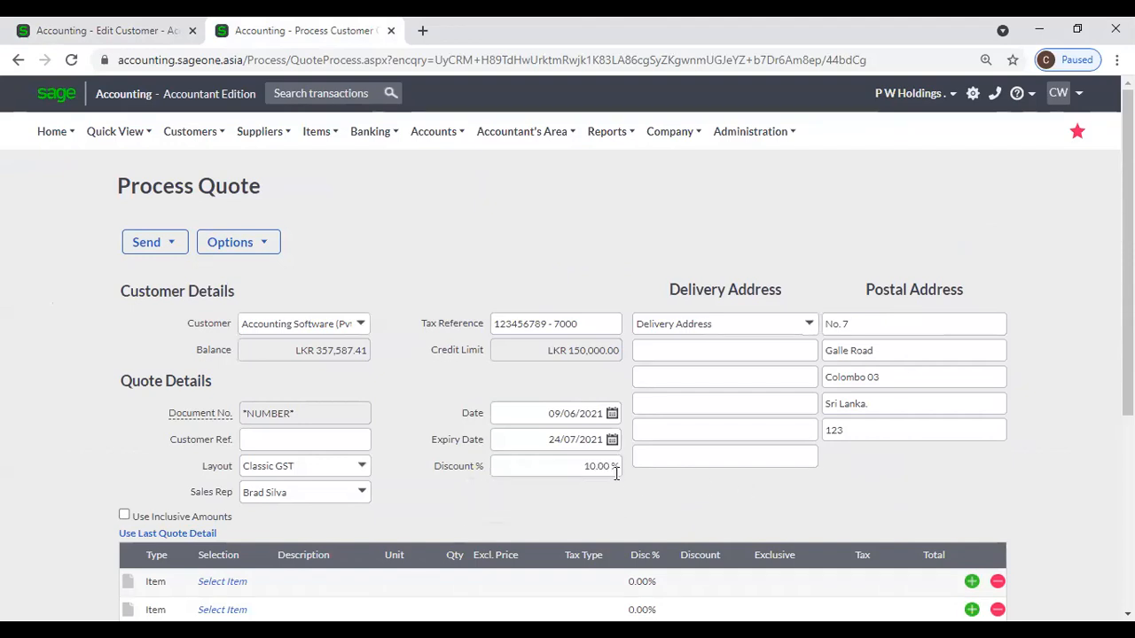
pyautogui.scroll(-1, 614, 474)
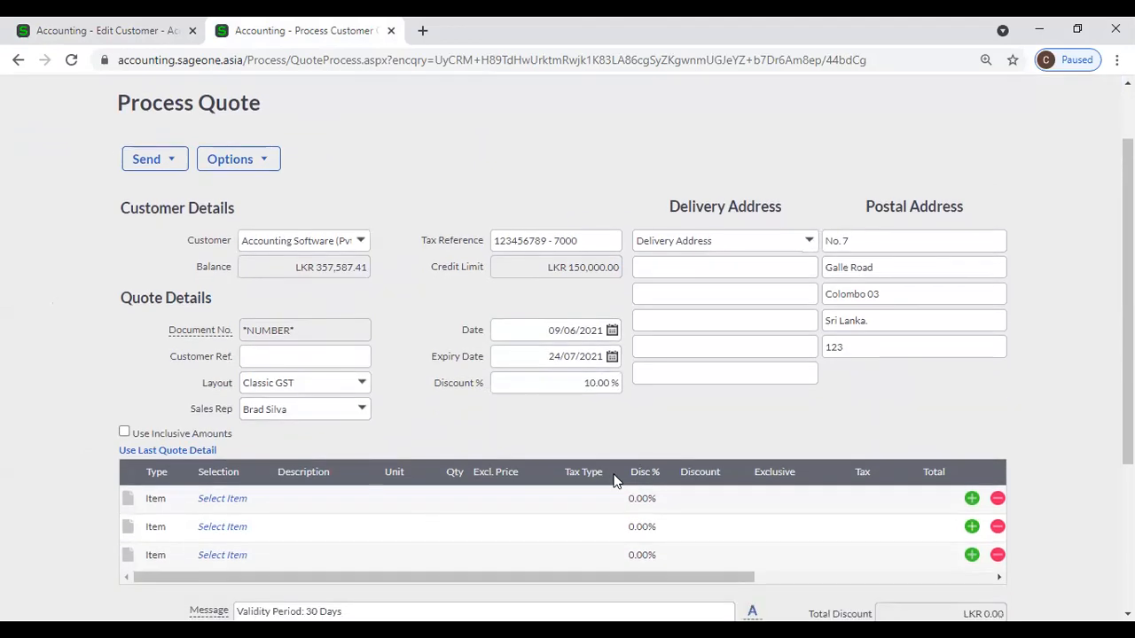
pyautogui.click(54, 27)
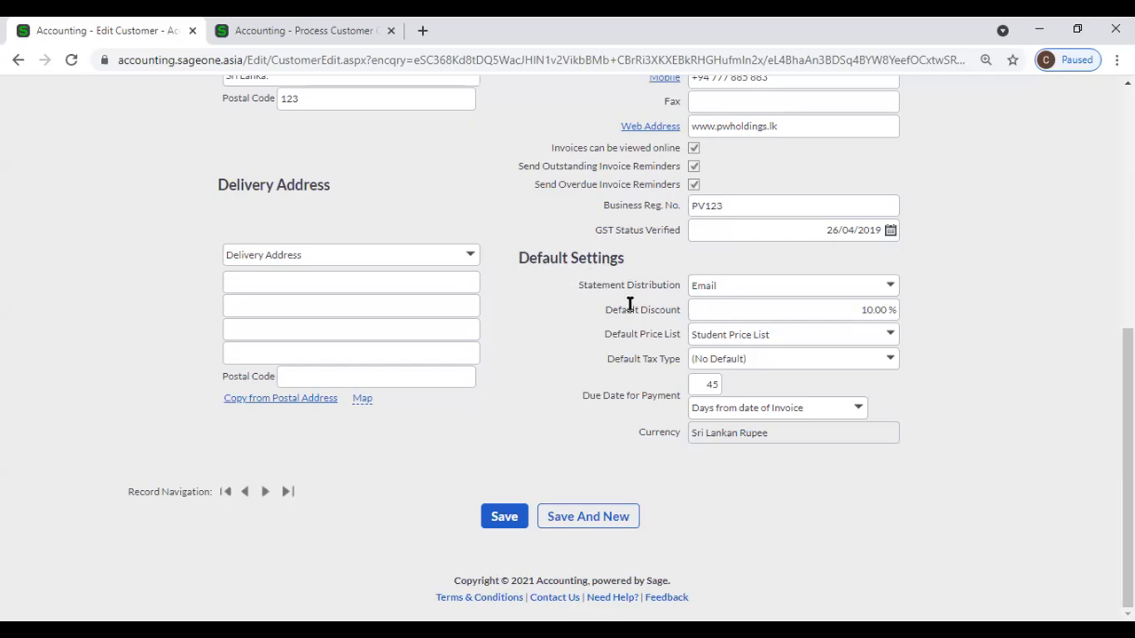
pyautogui.click(297, 30)
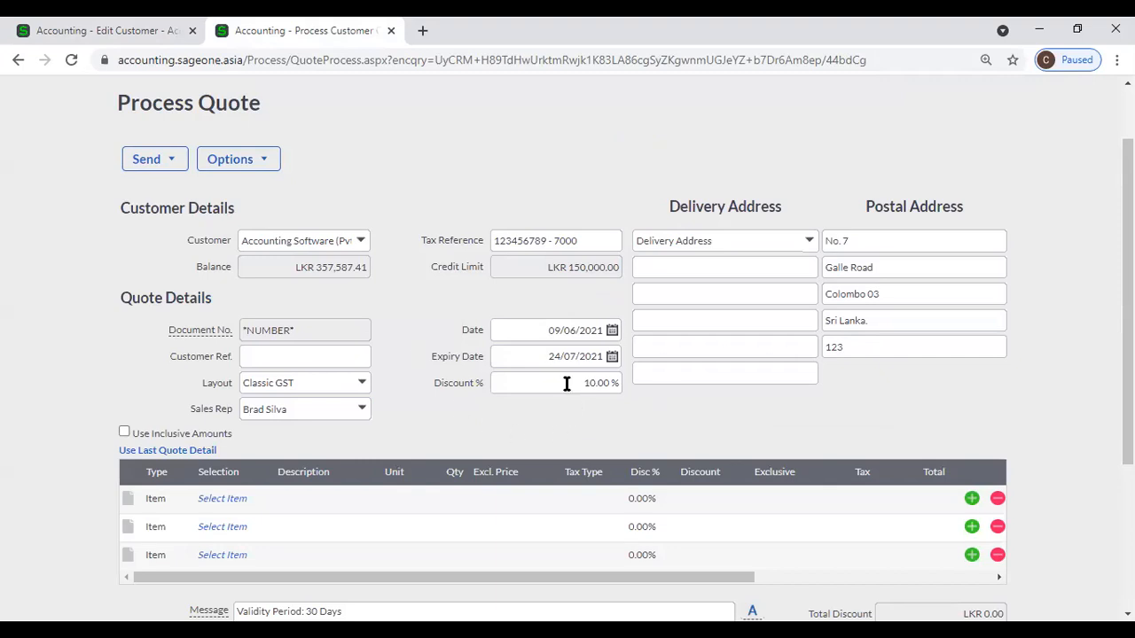
# Put A0001A Apple Phone on the first line, accepting quantity 1 and LKR 75,000 price.
pyautogui.scroll(-1, 420, 382)
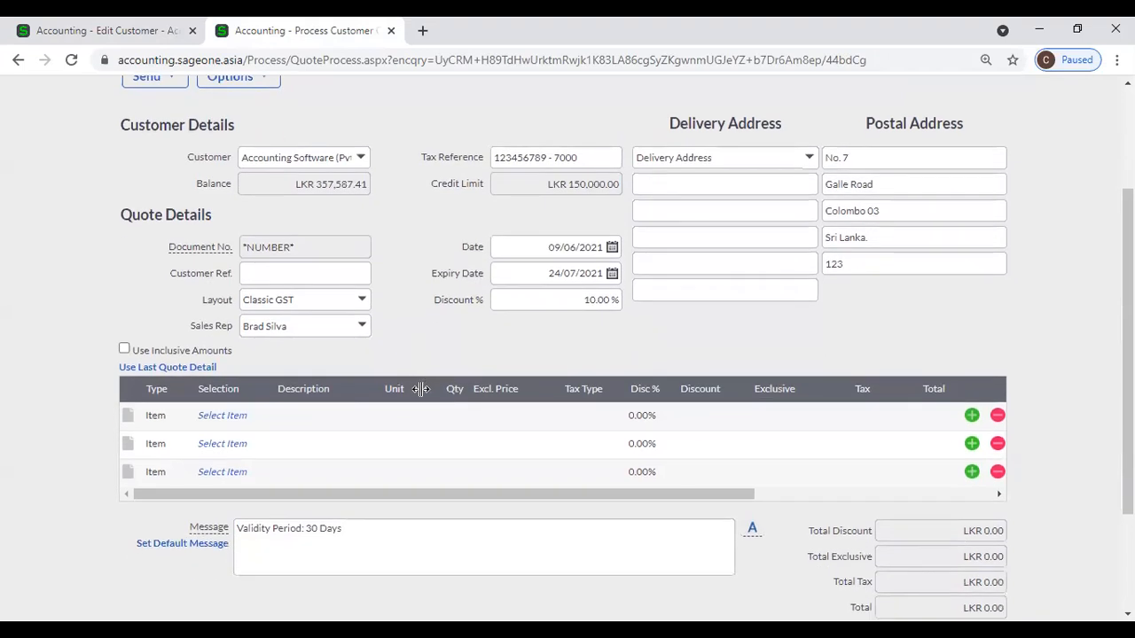
pyautogui.click(232, 424)
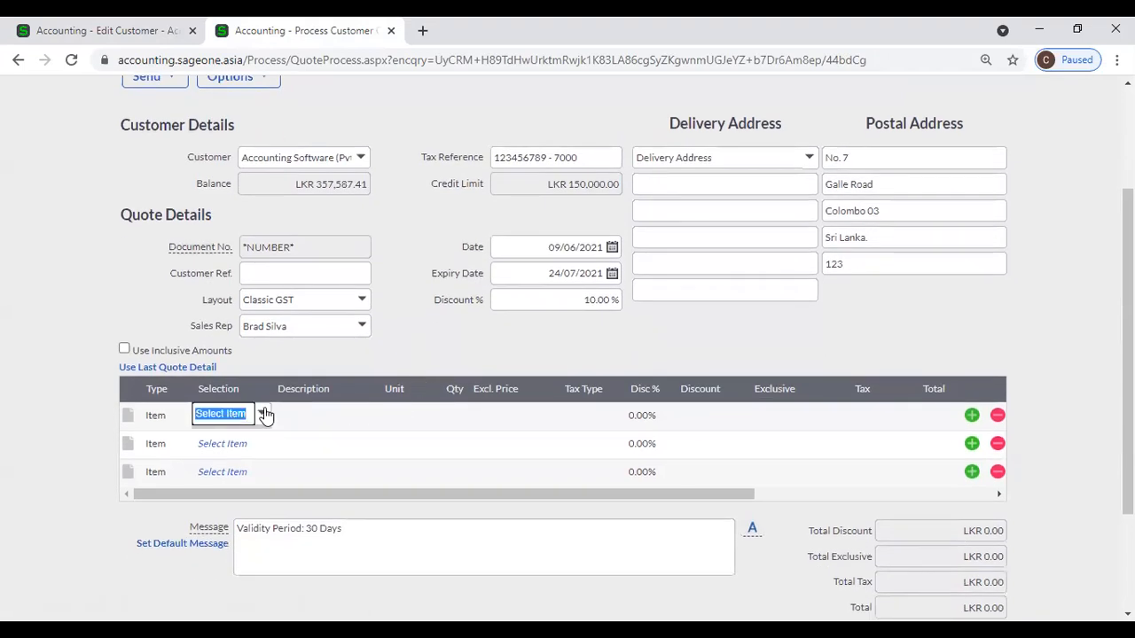
pyautogui.click(263, 414)
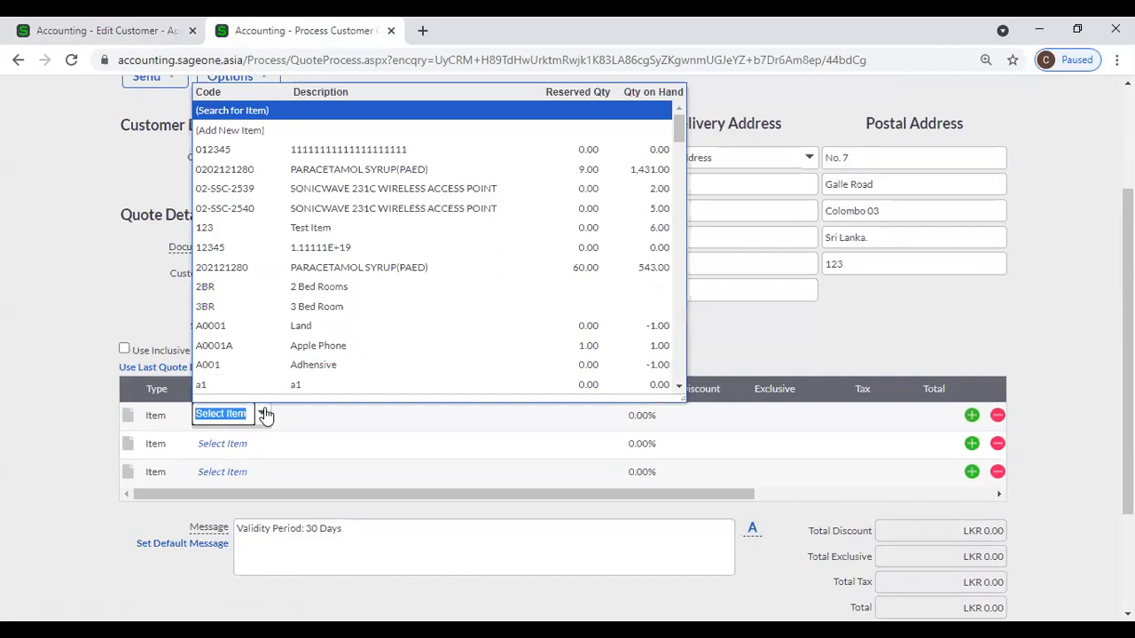
pyautogui.click(325, 353)
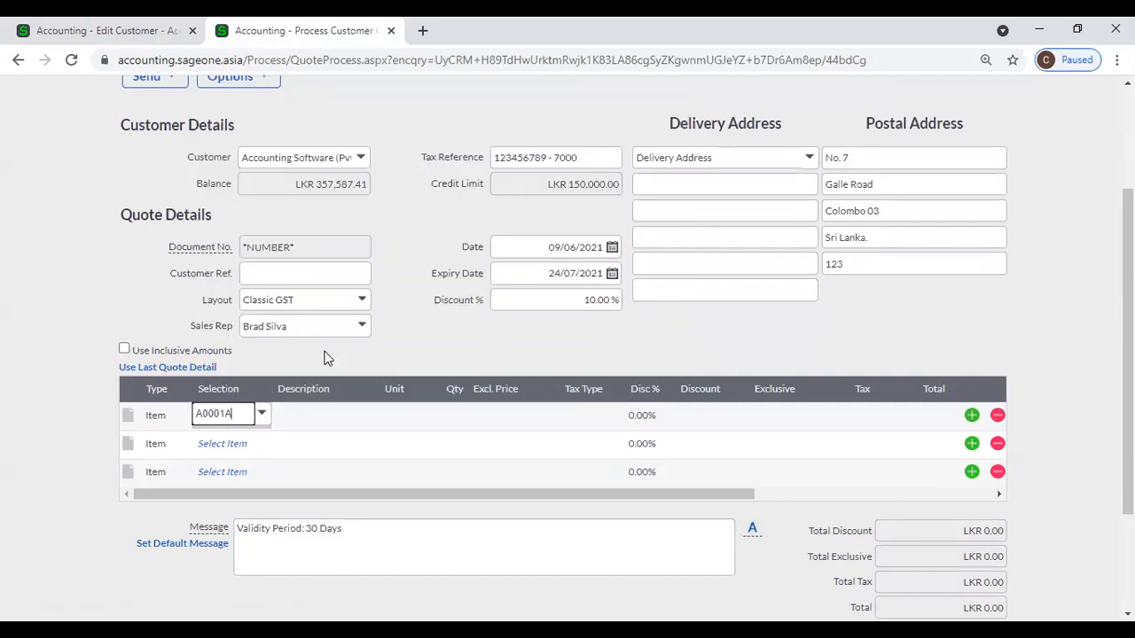
pyautogui.press('Tab')
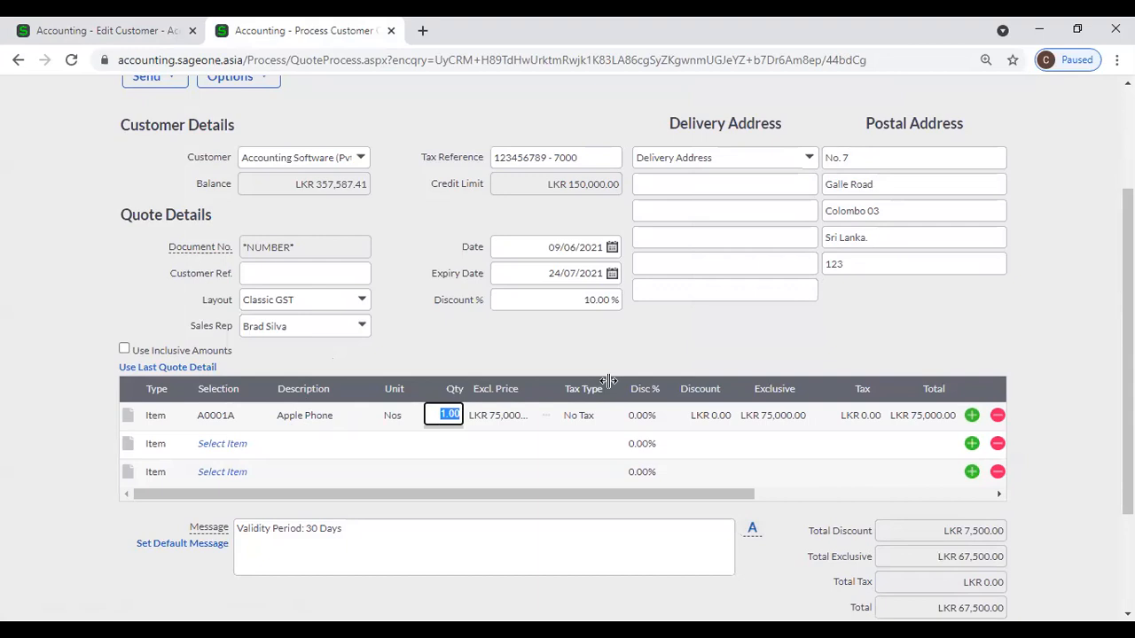
pyautogui.press('Tab')
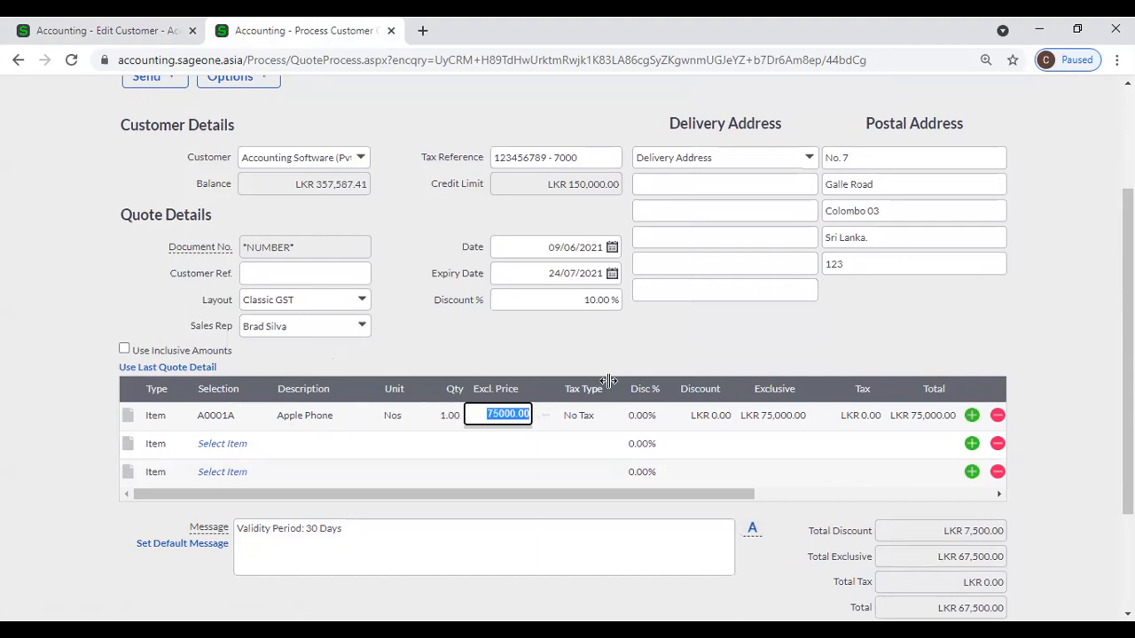
pyautogui.press('Tab')
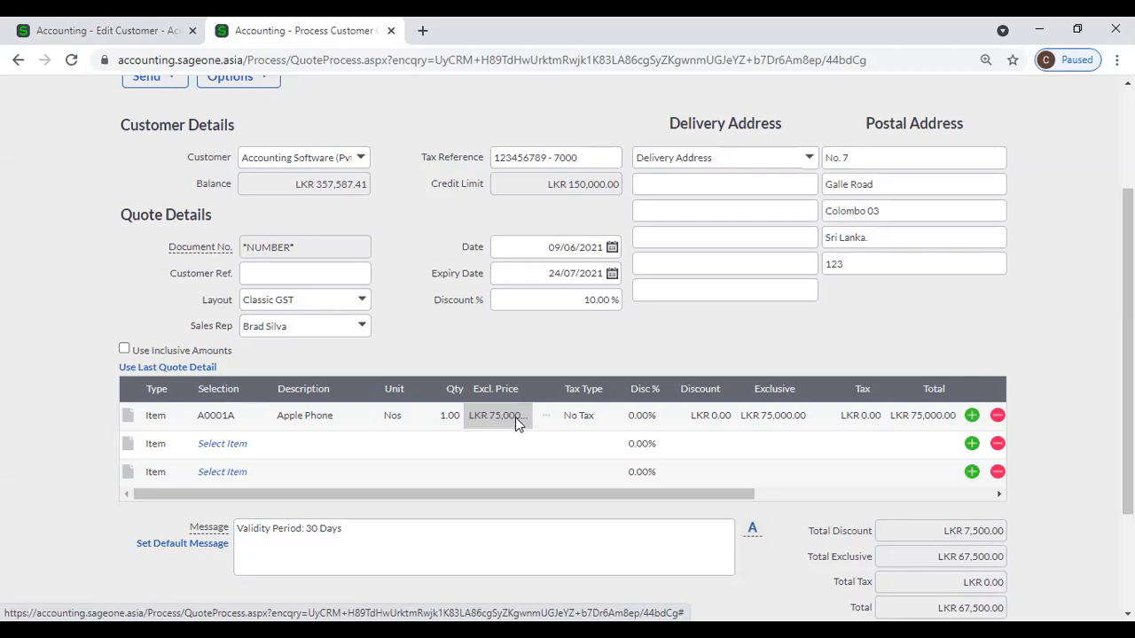
# Reopen and widen the stock item list to review it, keeping Apple Phone selected.
pyautogui.click(232, 419)
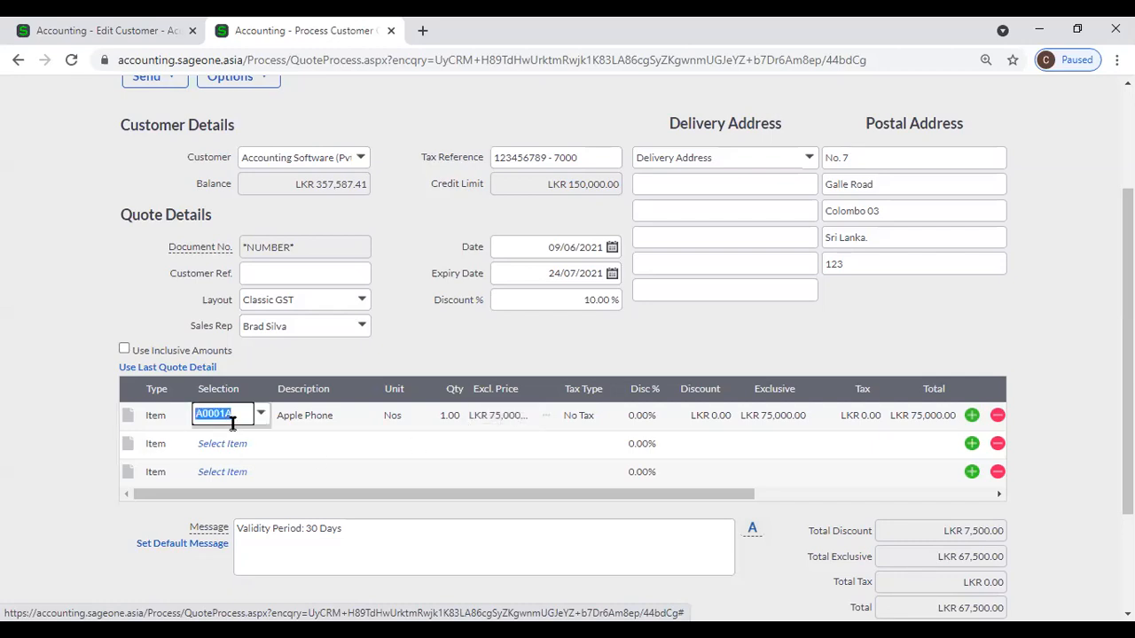
pyautogui.click(260, 417)
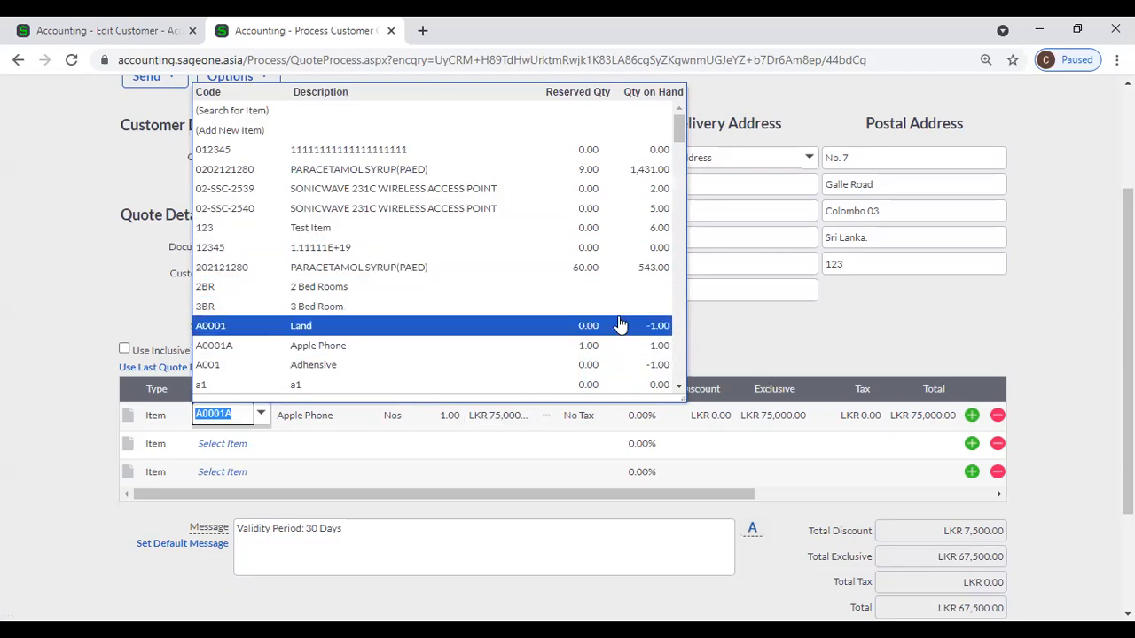
pyautogui.moveTo(683, 398); pyautogui.dragTo(737, 399)
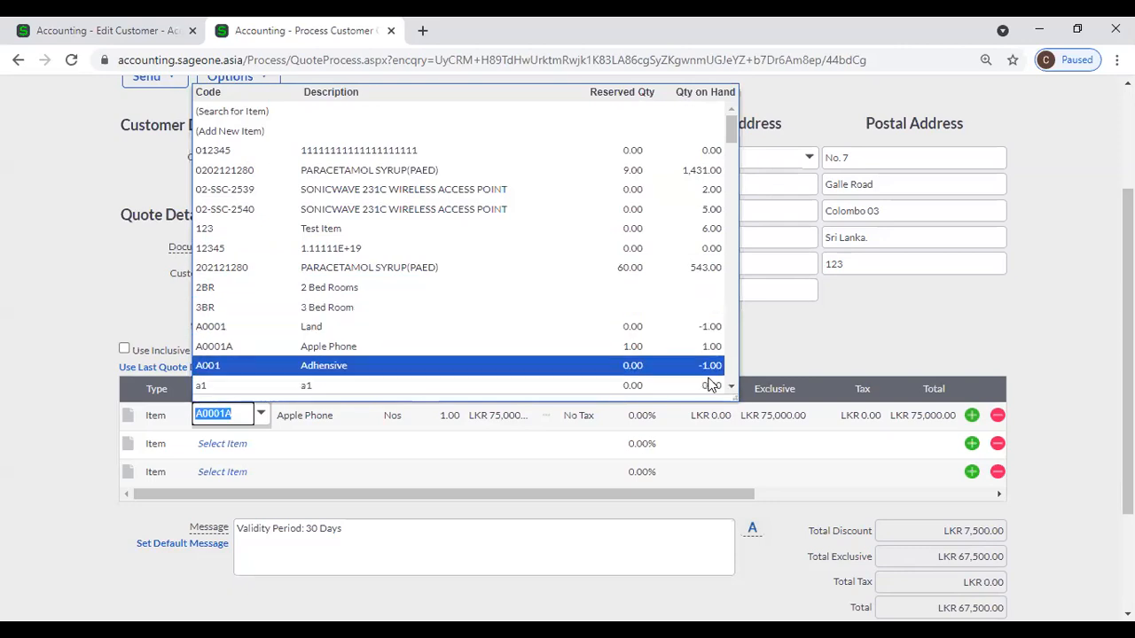
pyautogui.moveTo(732, 397); pyautogui.dragTo(650, 399)
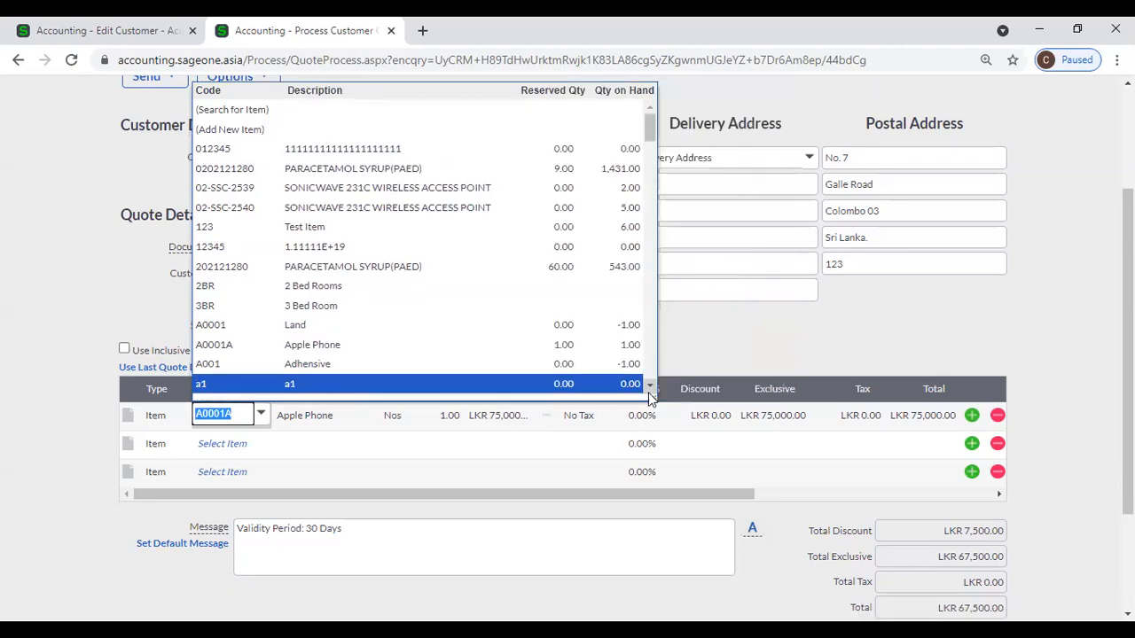
pyautogui.click(762, 341)
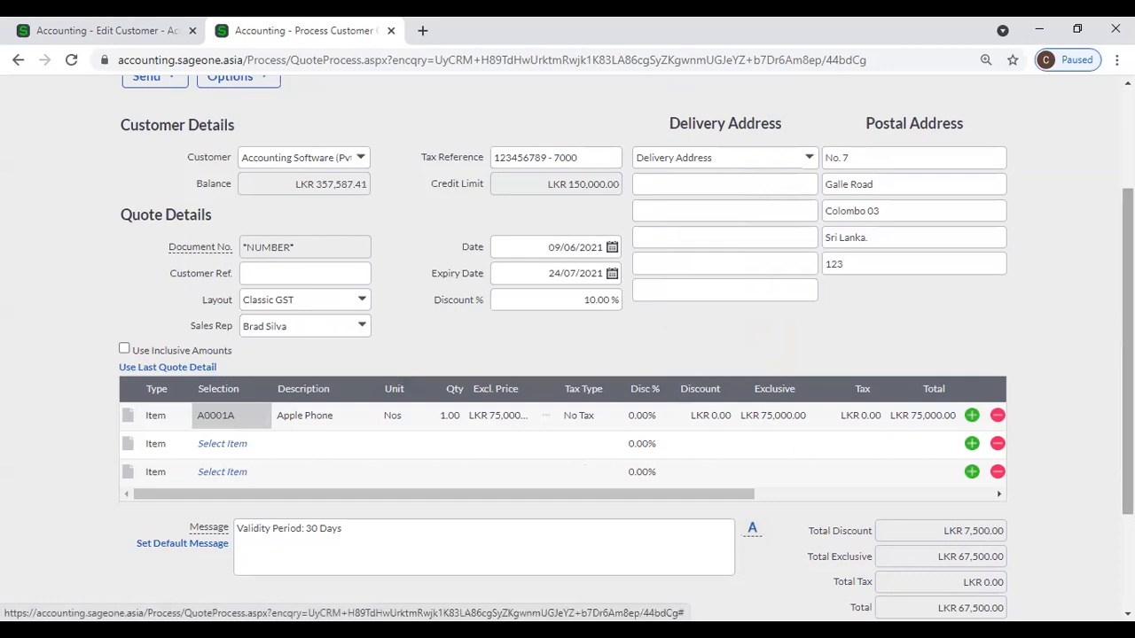
pyautogui.click(972, 471)
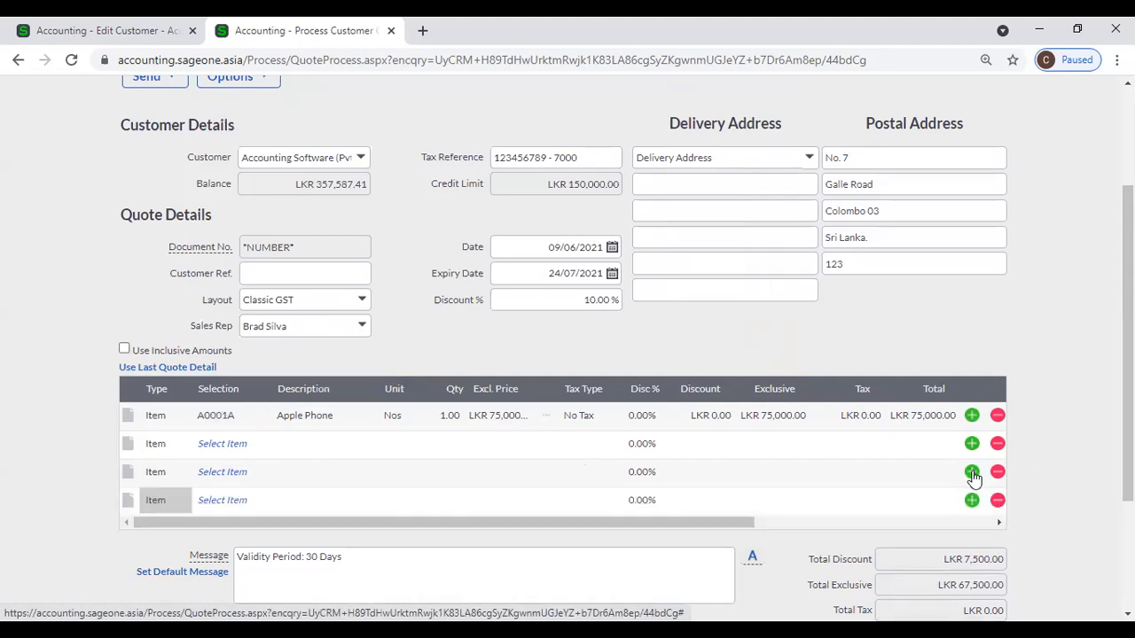
pyautogui.click(971, 473)
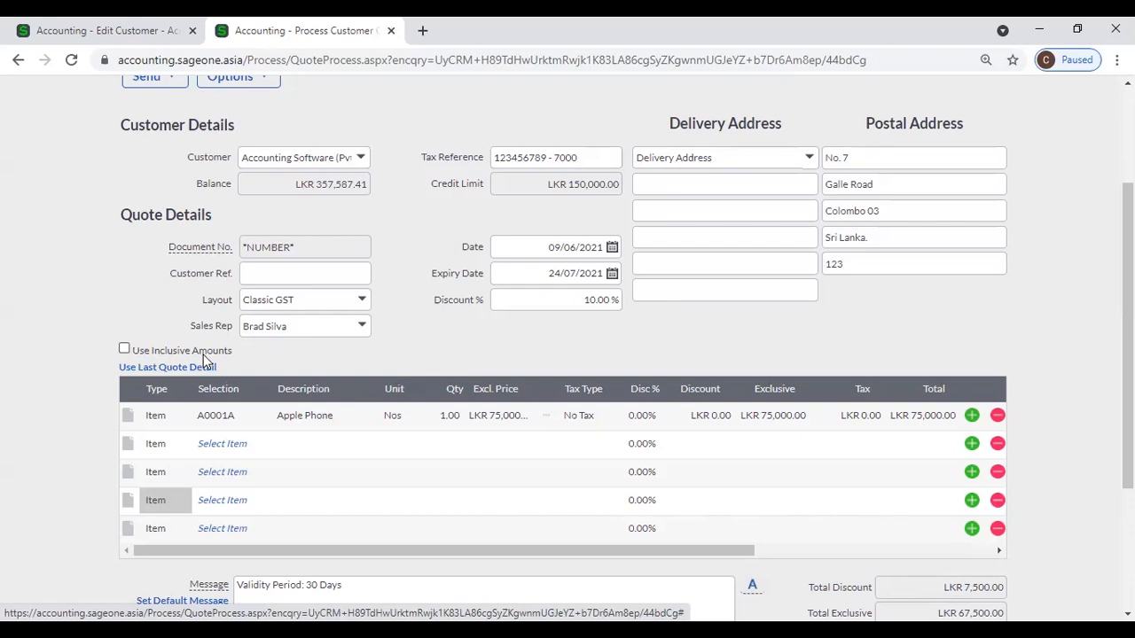
pyautogui.click(572, 416)
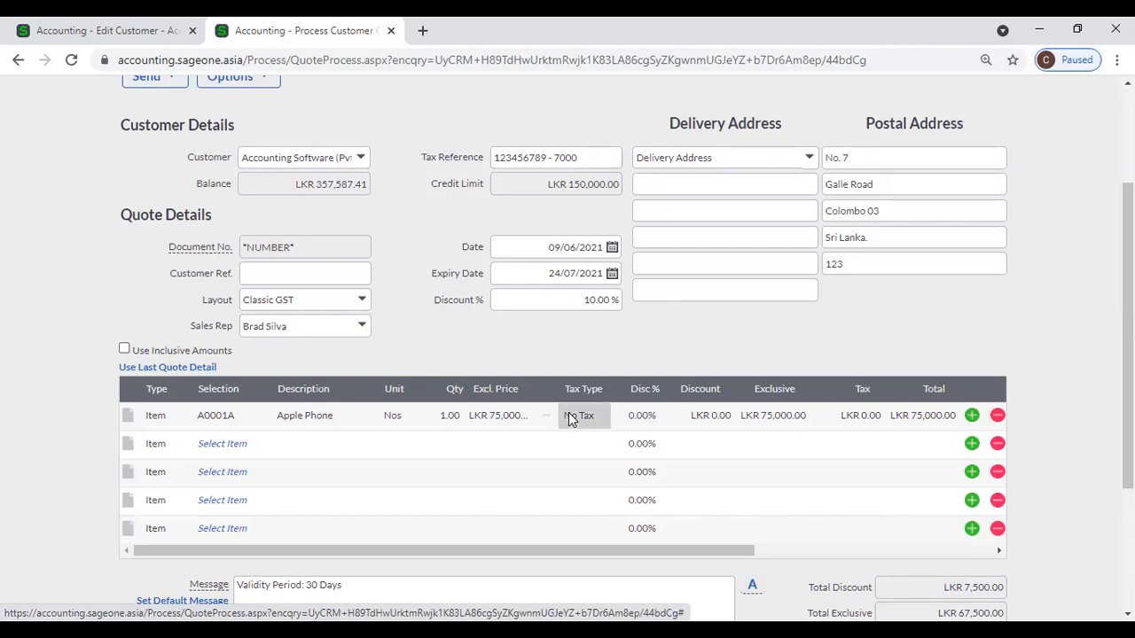
pyautogui.click(610, 424)
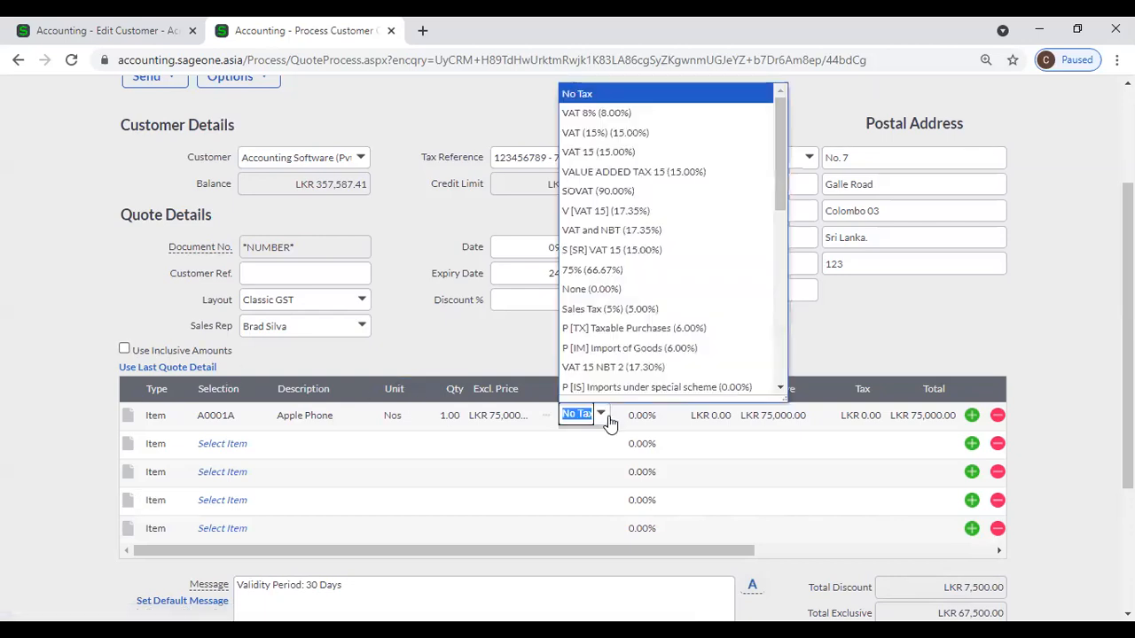
pyautogui.click(608, 114)
pyautogui.press('Tab')
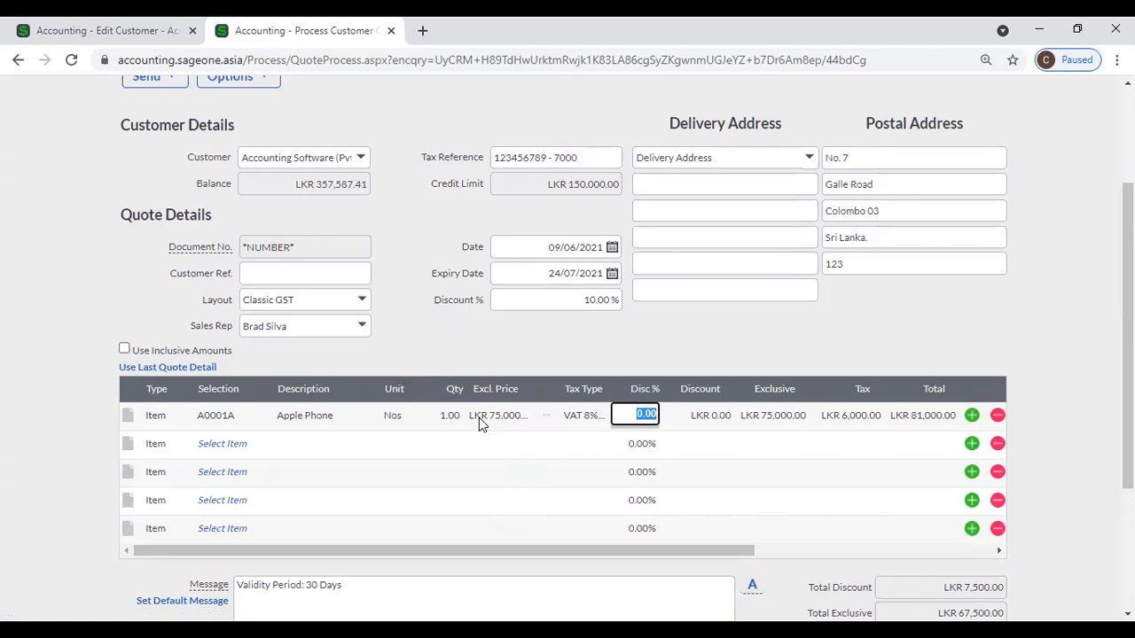
pyautogui.click(125, 351)
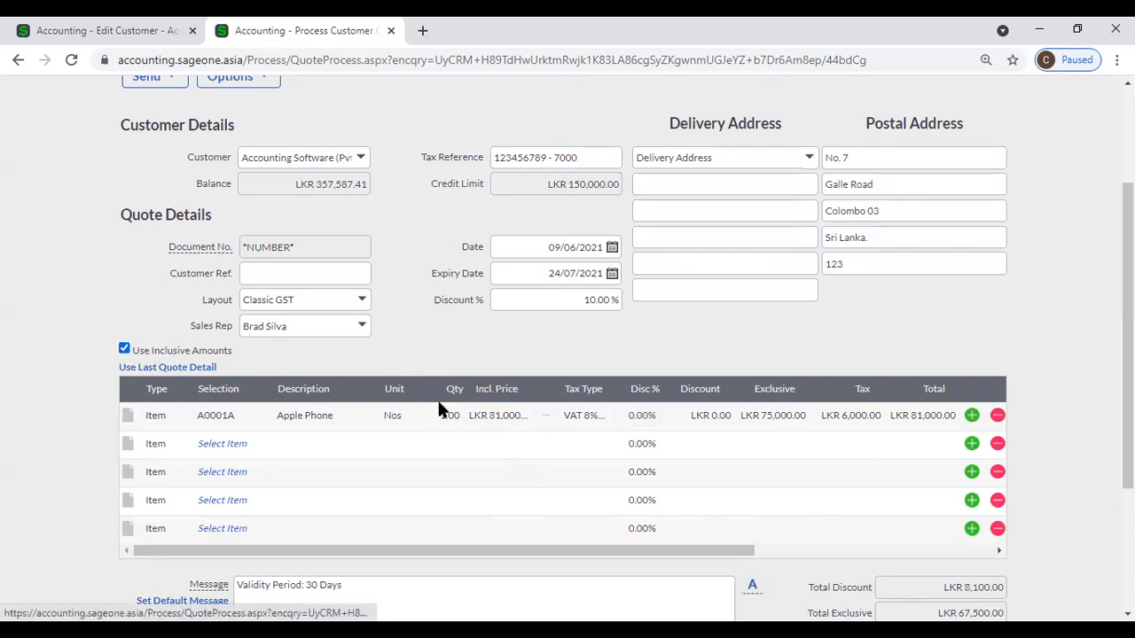
pyautogui.click(124, 350)
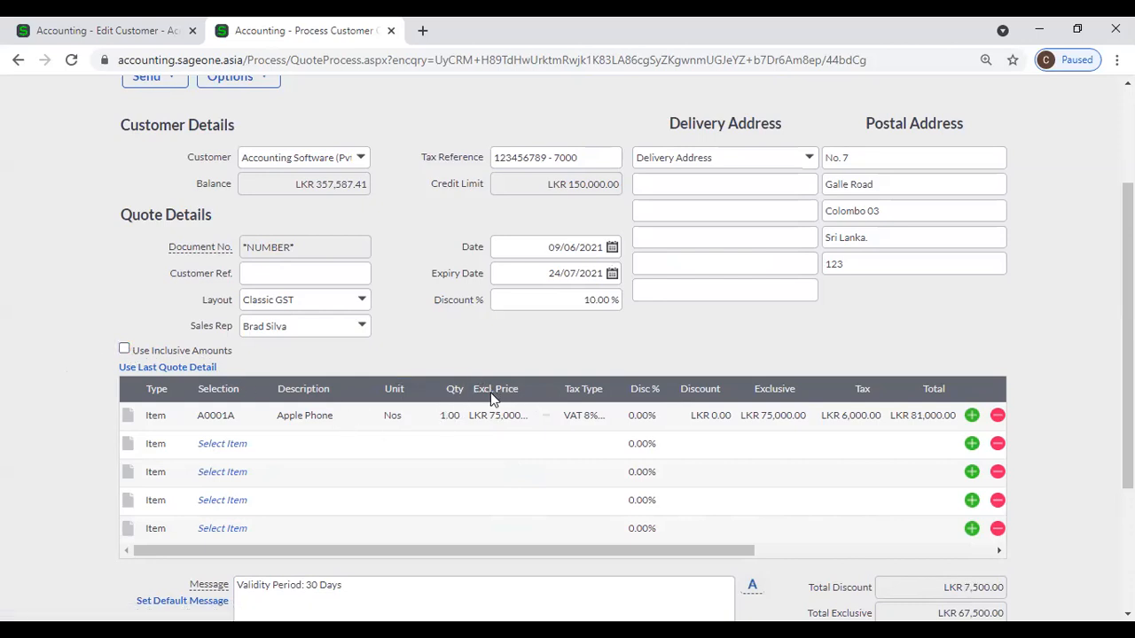
pyautogui.click(124, 350)
# Add the note 'Warranty 2 Year' under the Apple Phone line, fixing the misspelling.
pyautogui.click(129, 420)
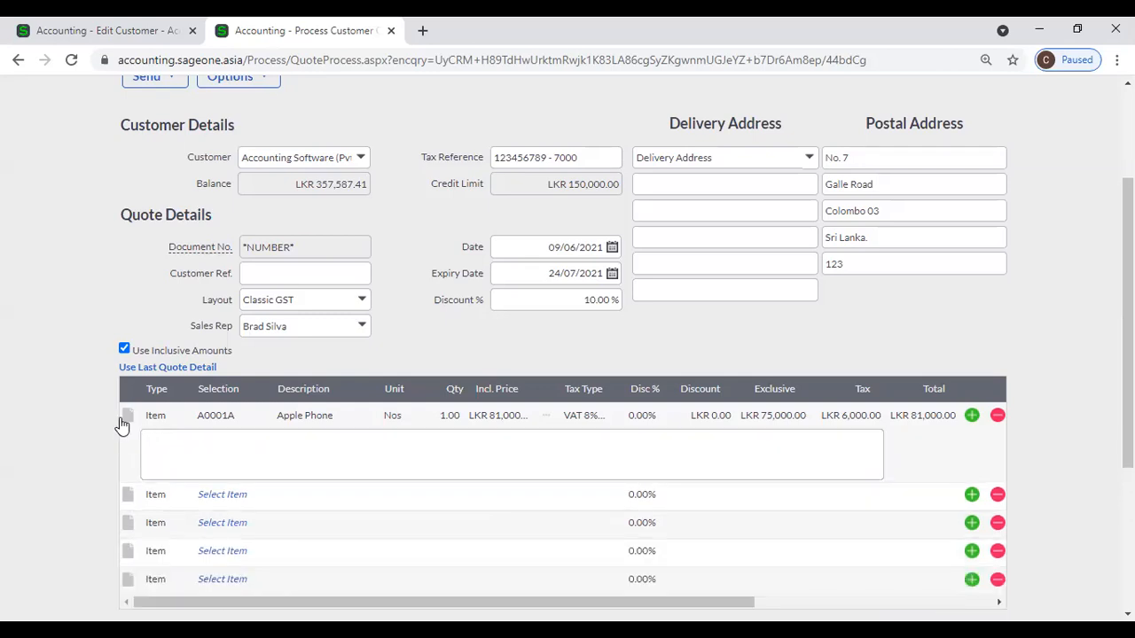
pyautogui.click(128, 420)
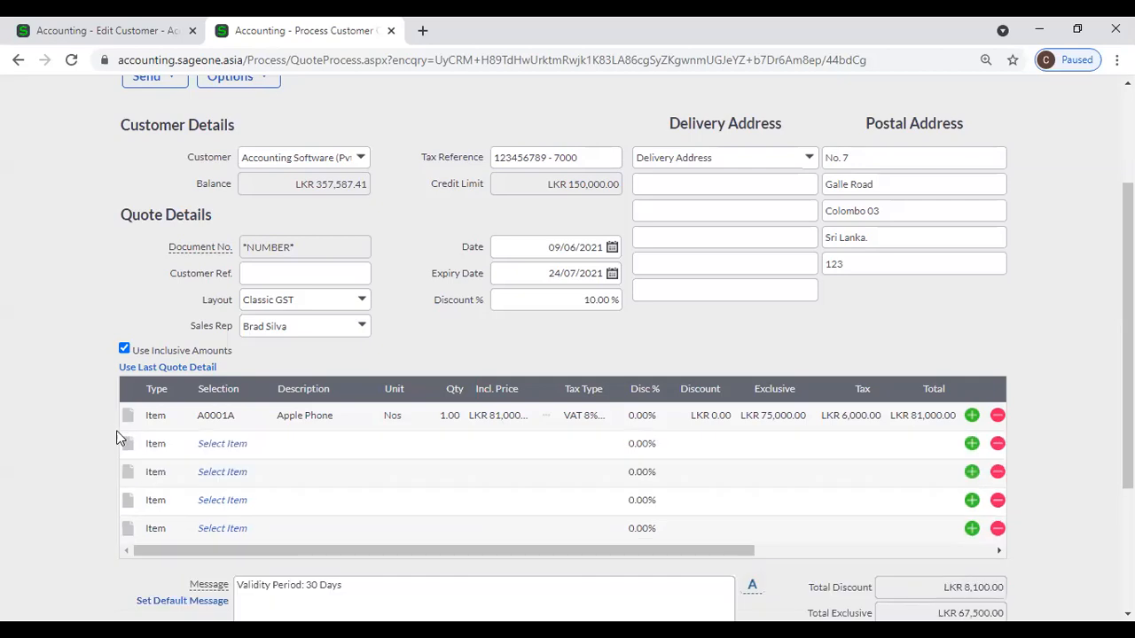
pyautogui.click(130, 420)
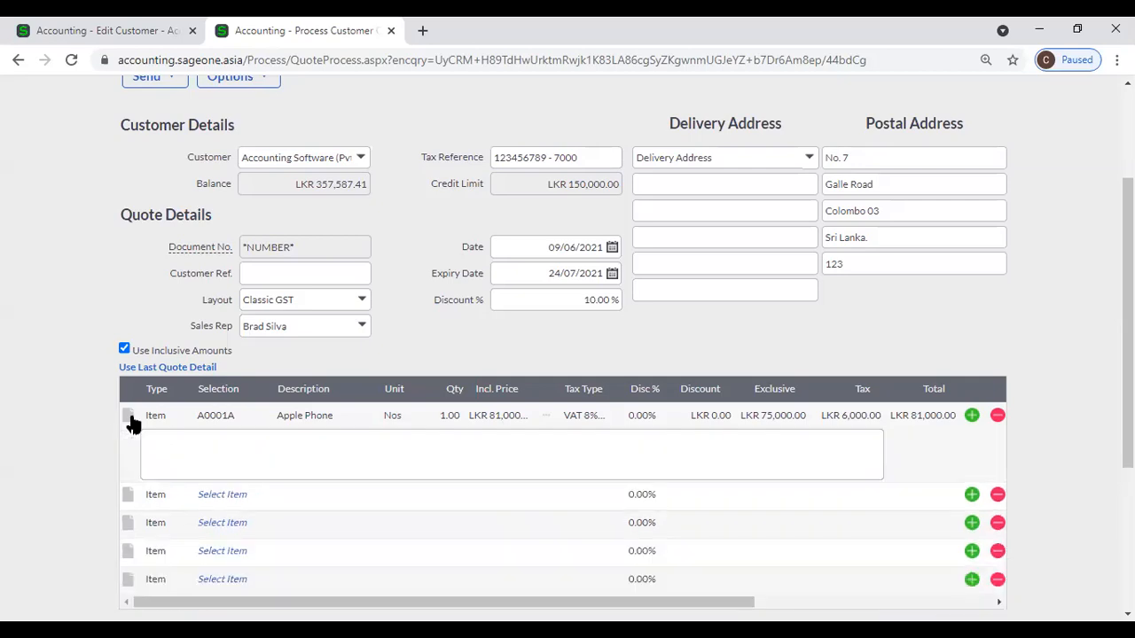
pyautogui.click(171, 447)
pyautogui.write('Wa')
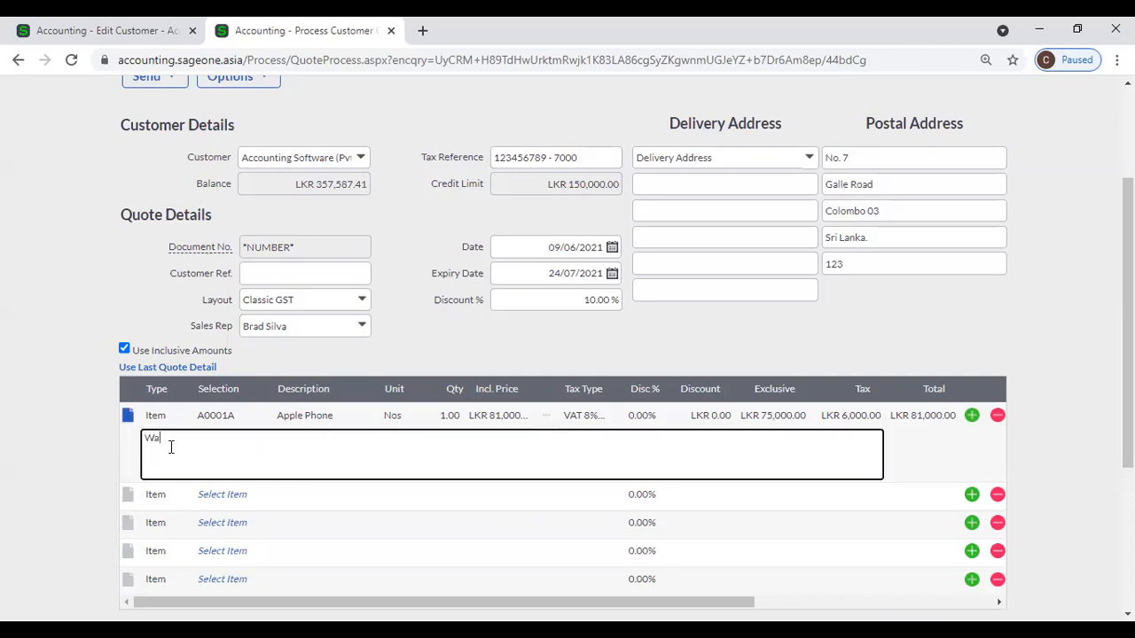
pyautogui.write('rrany 2 Year')
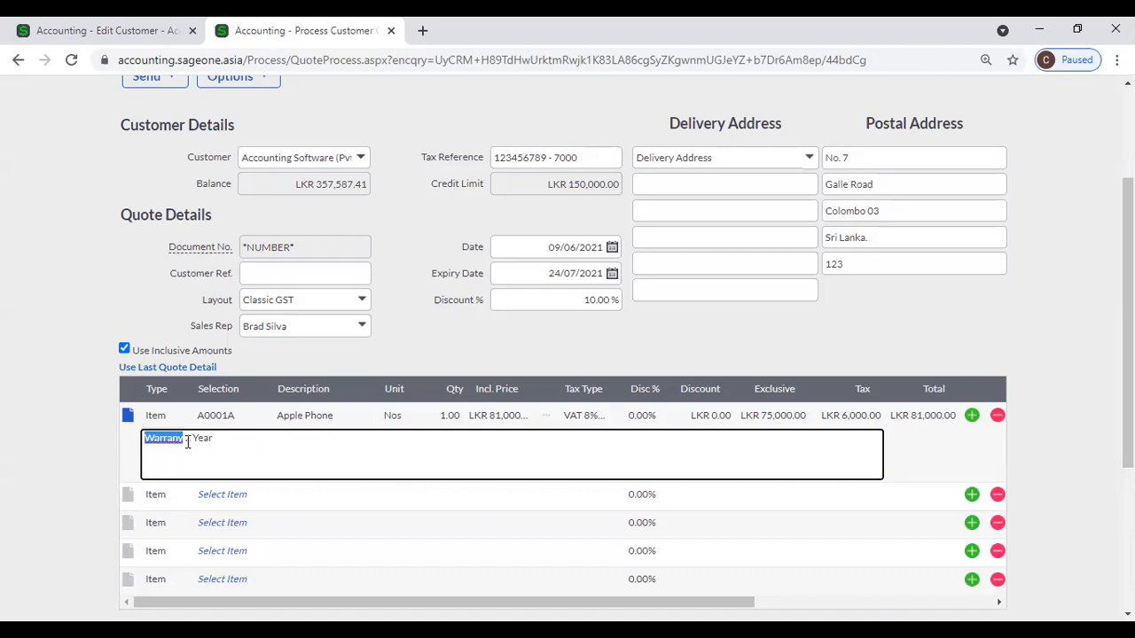
pyautogui.rightClick(176, 438)
pyautogui.click(222, 221)
pyautogui.click(405, 346)
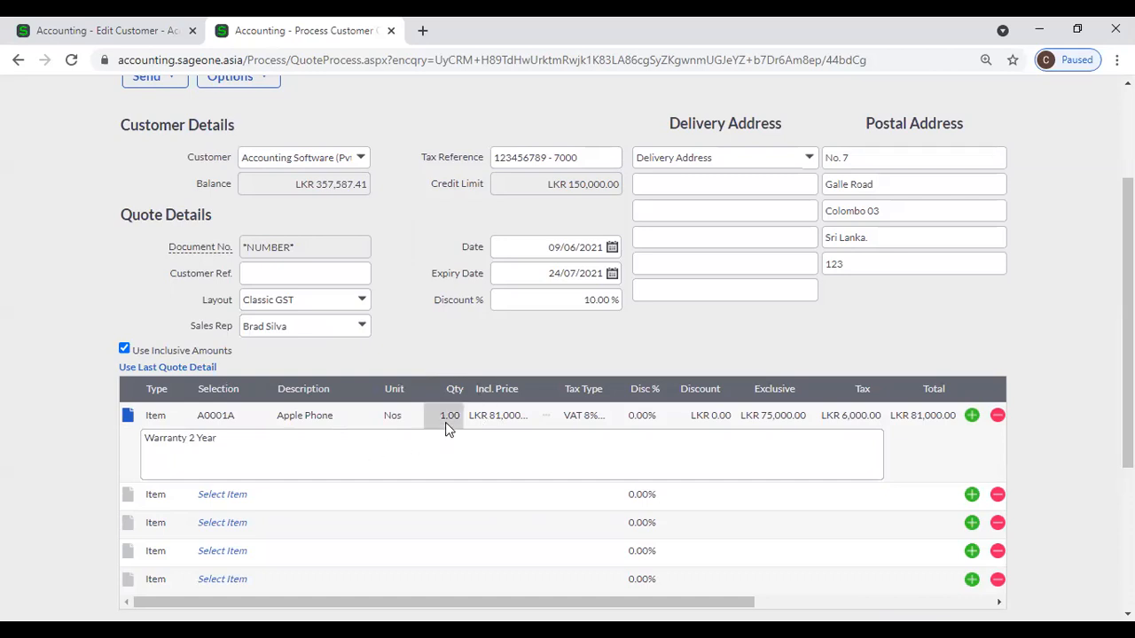
# Set the Apple Phone line's quantity to 2, bringing the quote total to LKR 145,800.00.
pyautogui.write('2')
pyautogui.press('Tab')
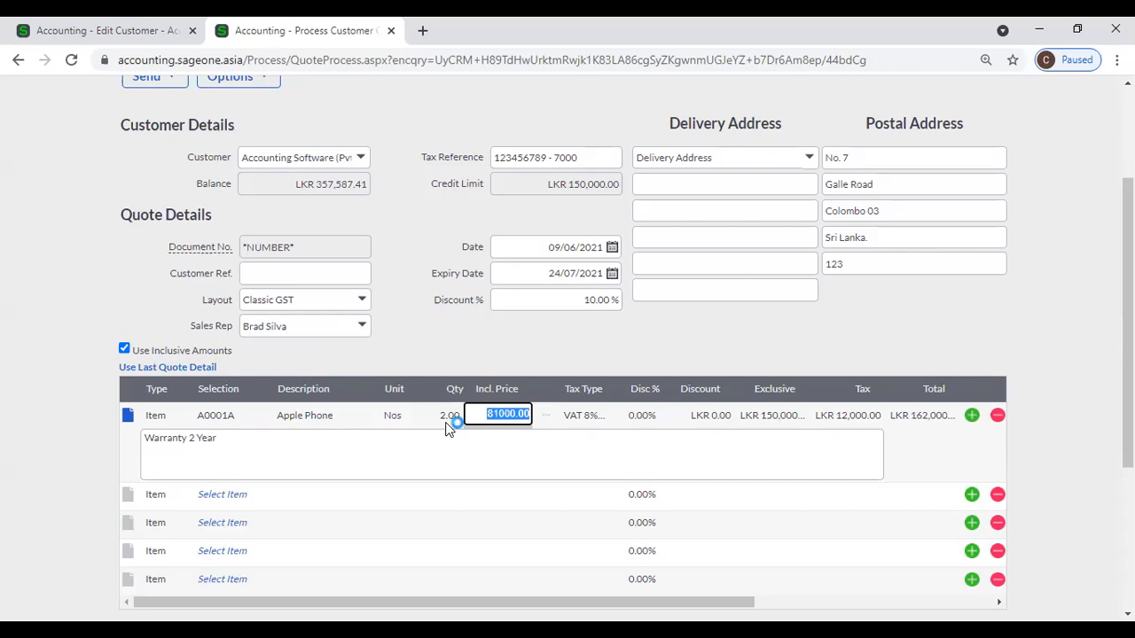
pyautogui.click(725, 359)
pyautogui.scroll(-2, 725, 363)
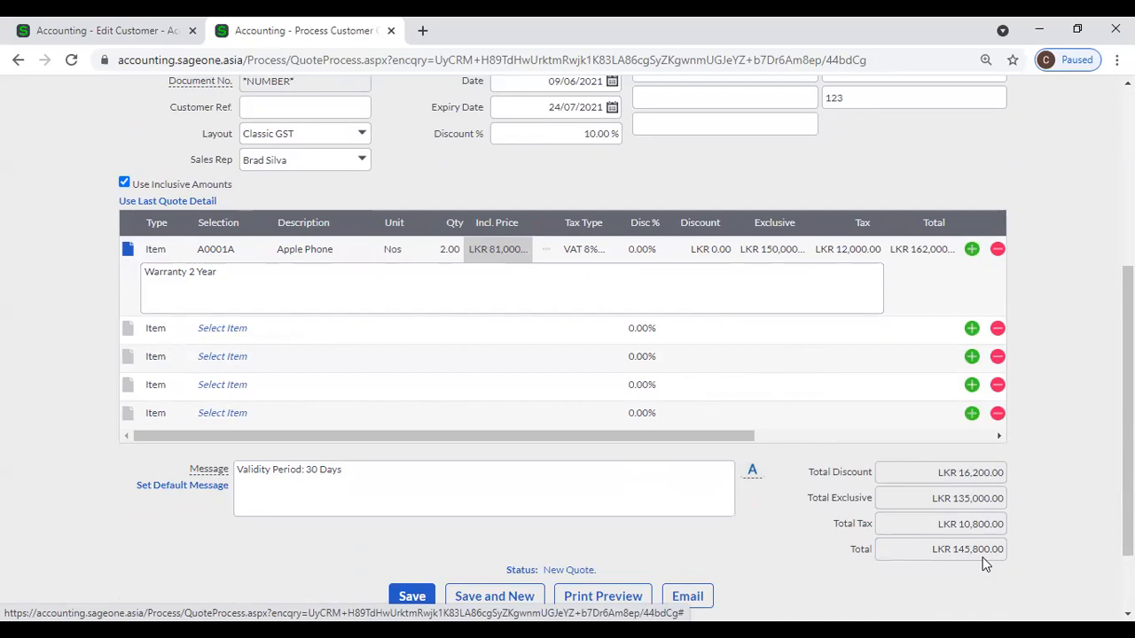
pyautogui.scroll(1, 984, 561)
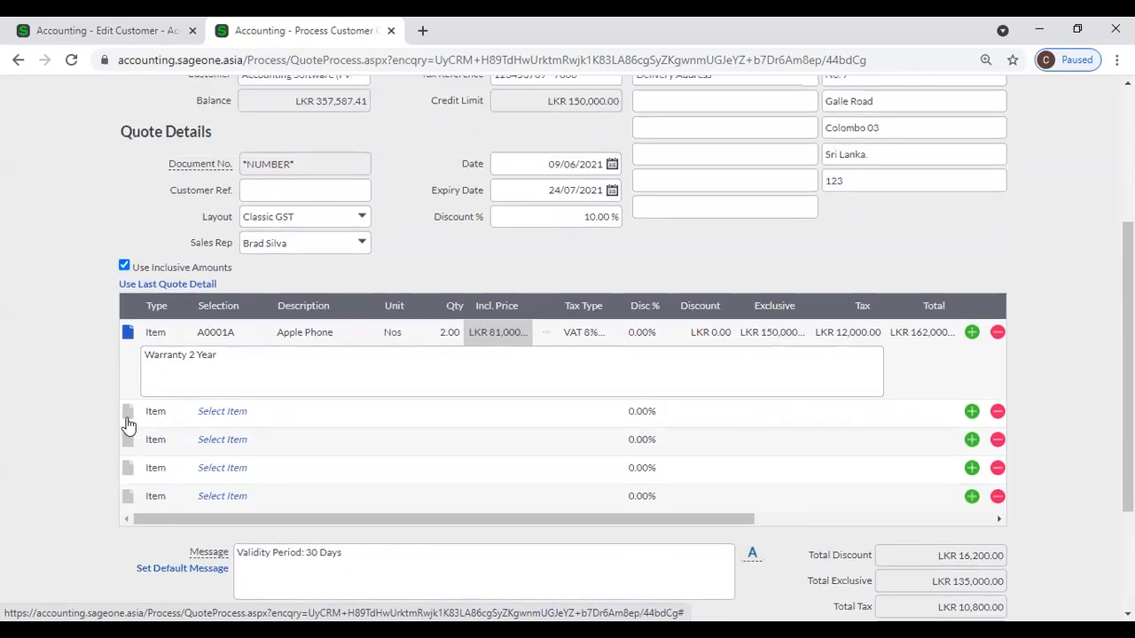
pyautogui.scroll(-2, 178, 467)
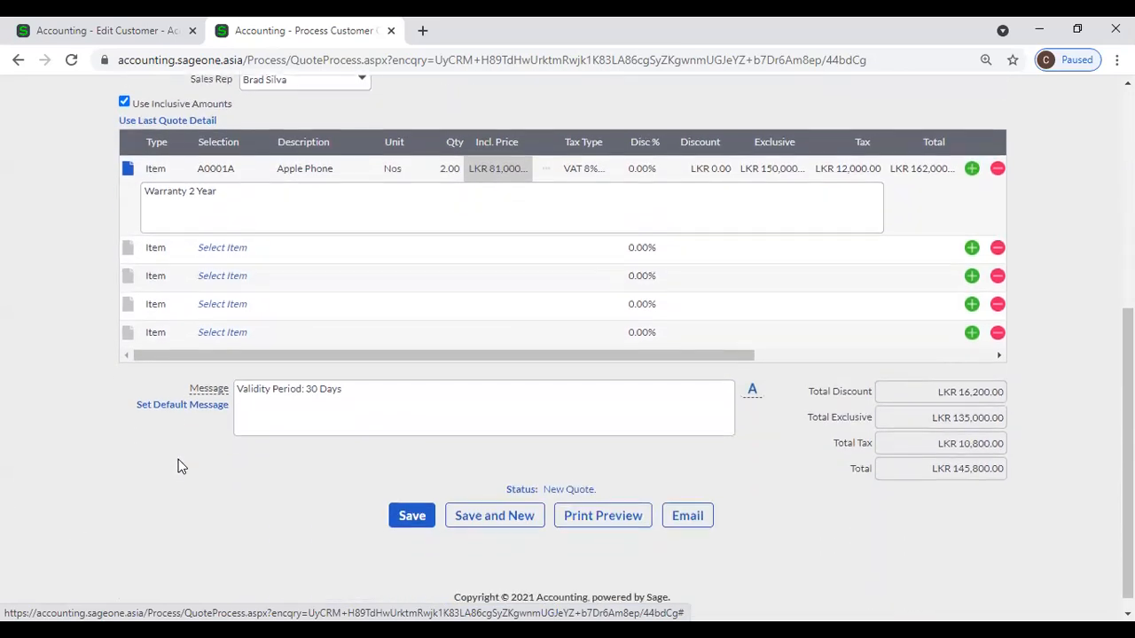
pyautogui.tripleClick(458, 412)
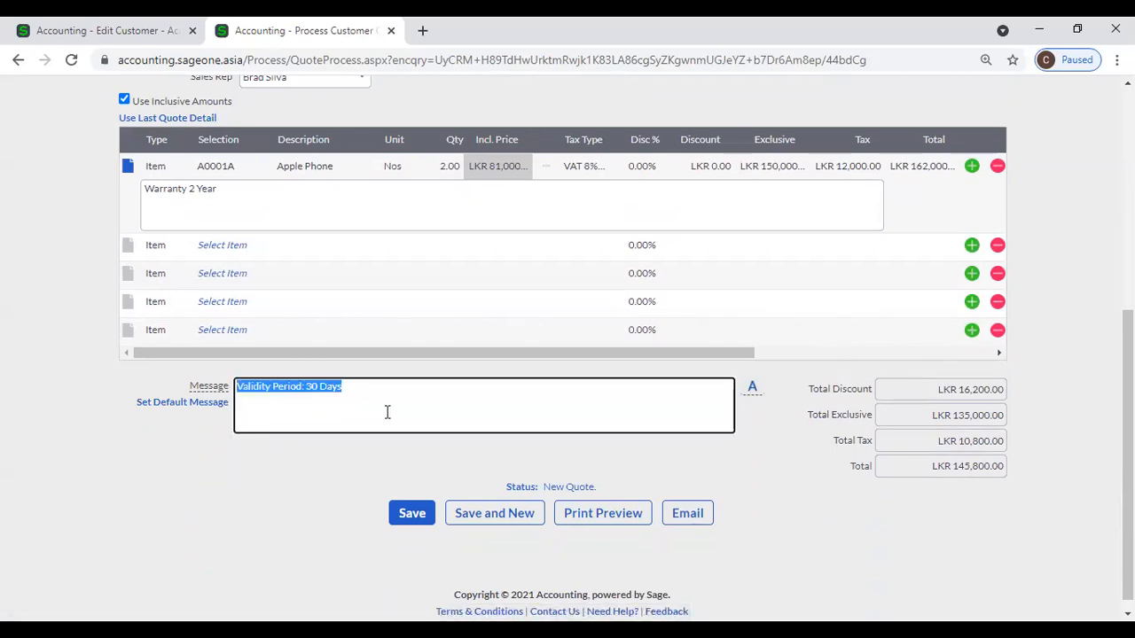
pyautogui.scroll(1, 402, 413)
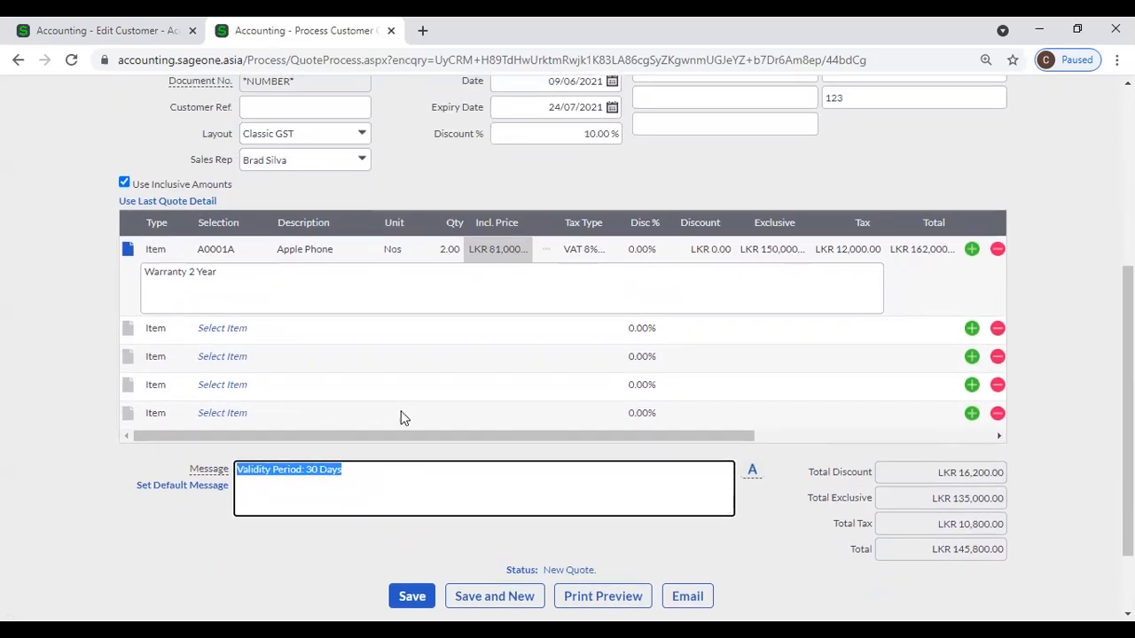
pyautogui.scroll(-1, 402, 418)
pyautogui.scroll(3, 402, 417)
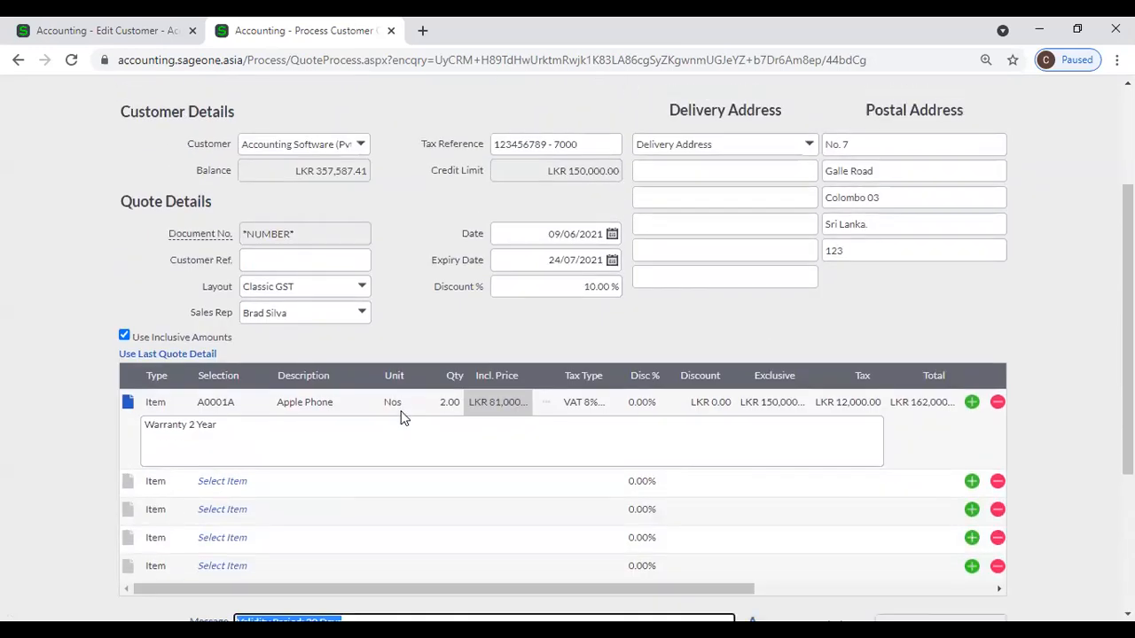
pyautogui.scroll(-2, 401, 424)
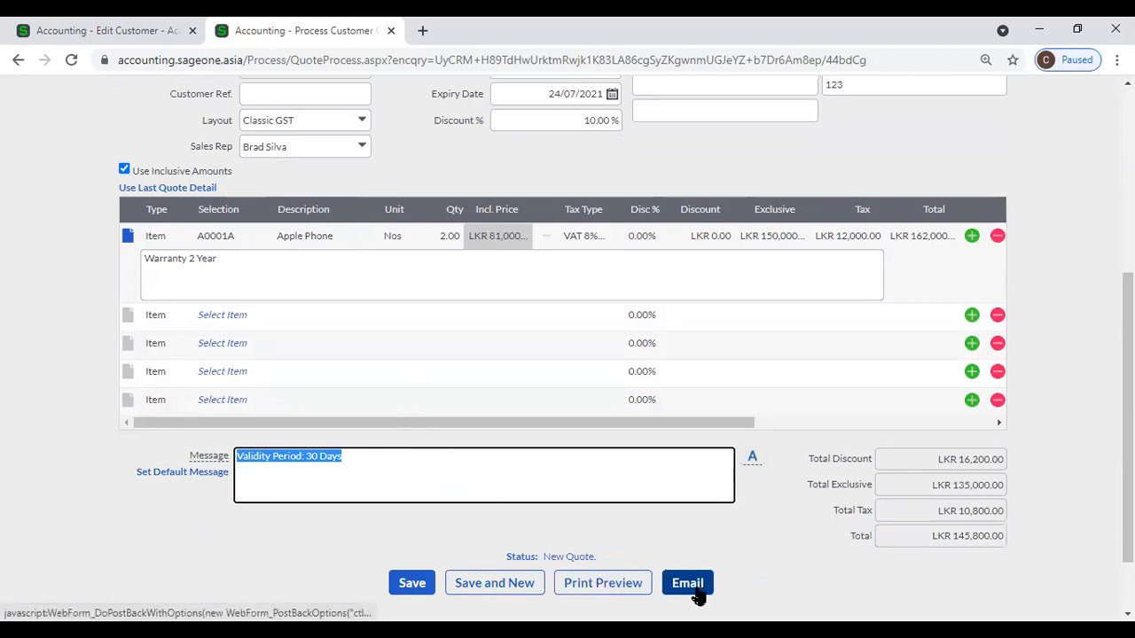
pyautogui.click(666, 582)
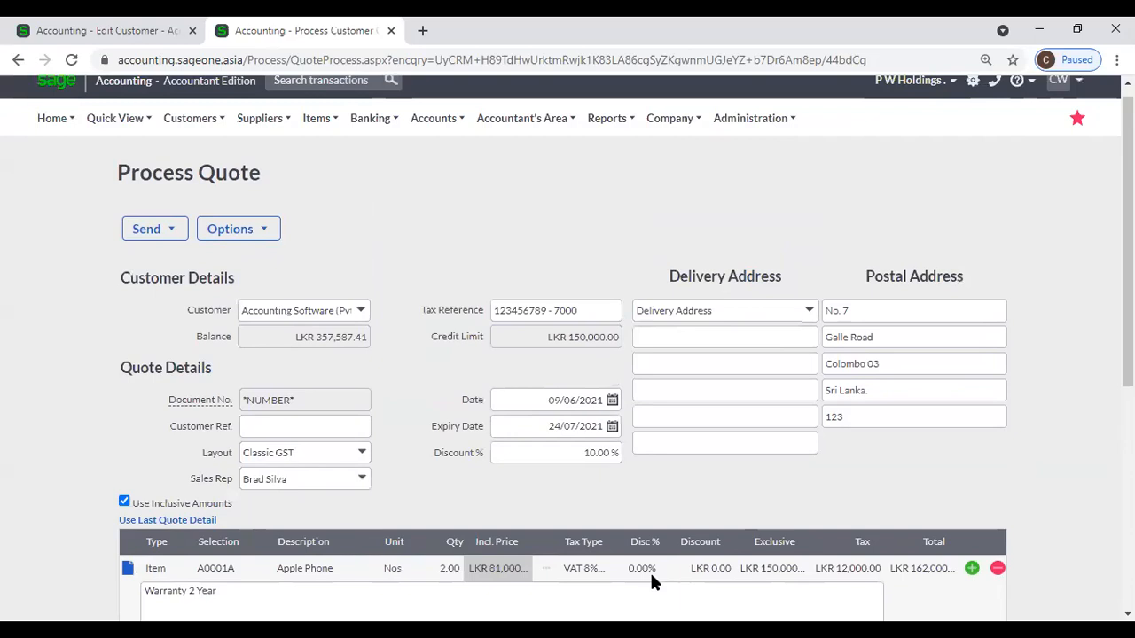
pyautogui.scroll(-3, 175, 527)
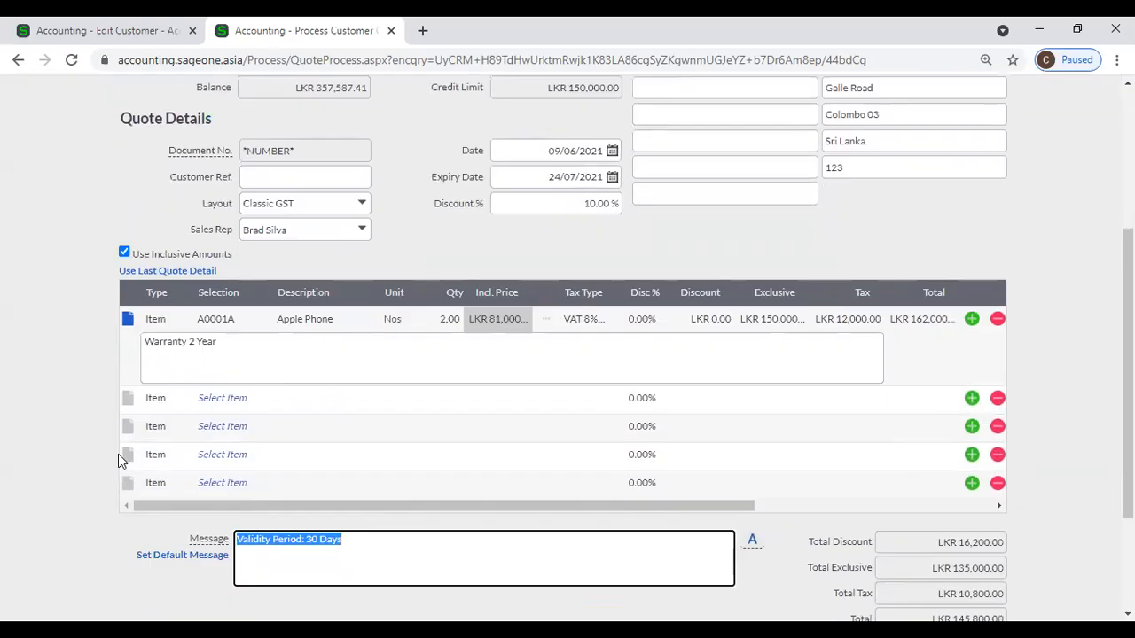
pyautogui.click(127, 321)
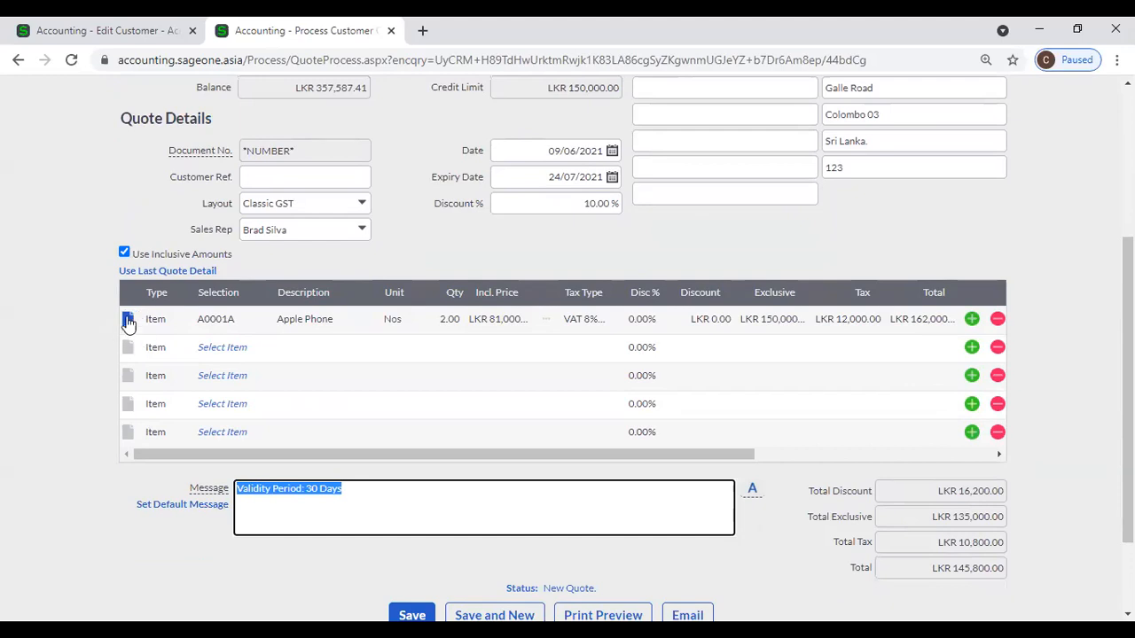
pyautogui.click(381, 499)
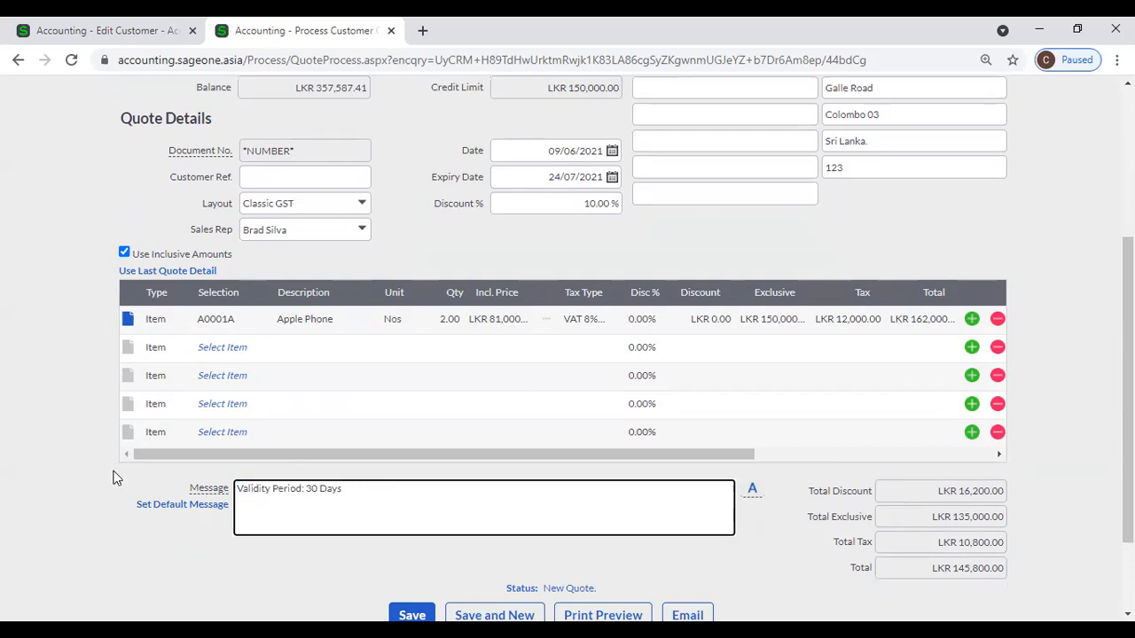
pyautogui.scroll(1, 113, 479)
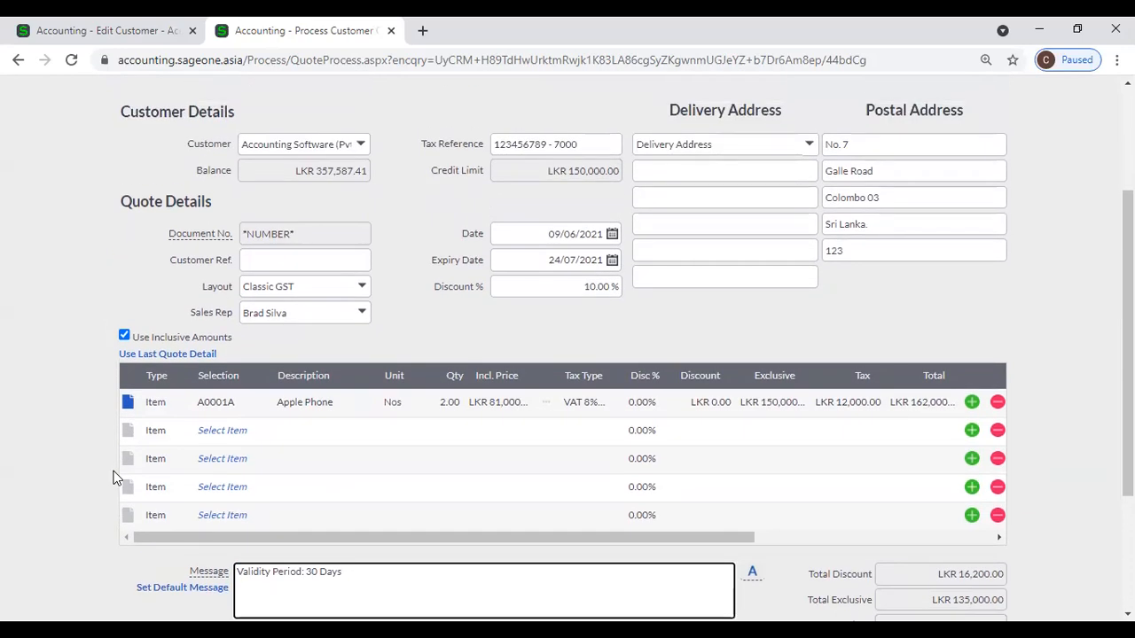
pyautogui.scroll(1, 113, 479)
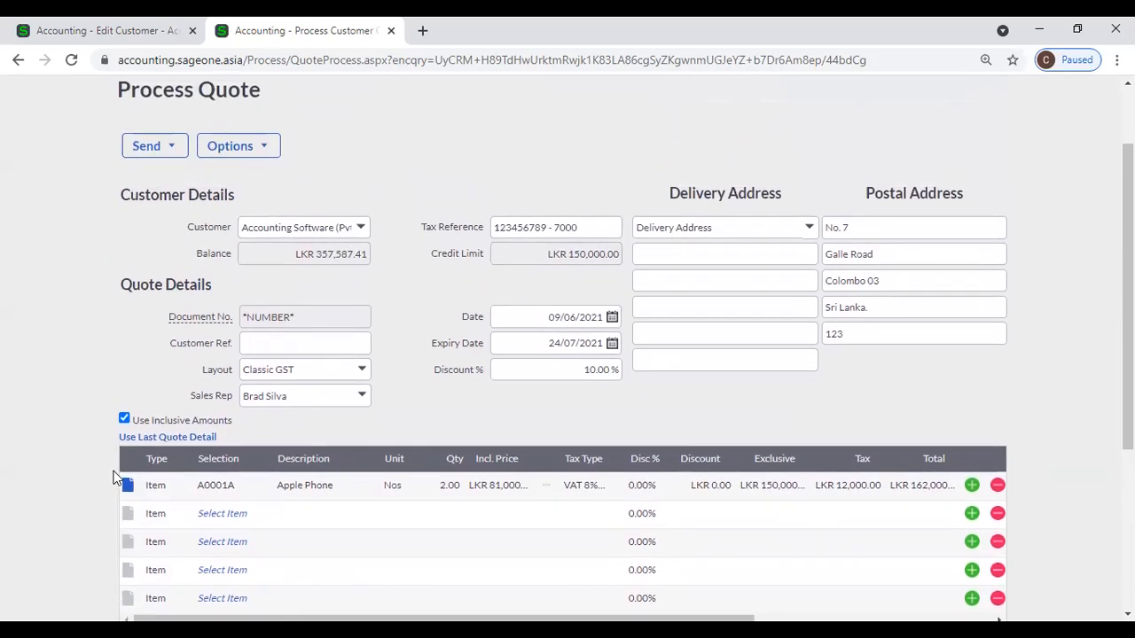
pyautogui.scroll(1, 113, 478)
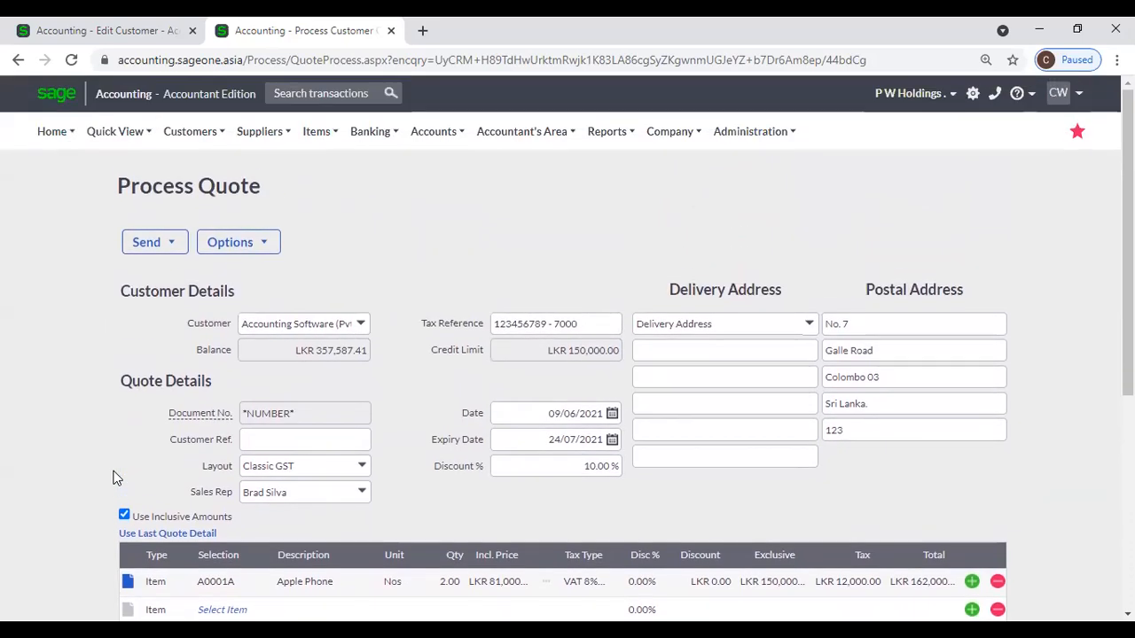
pyautogui.moveTo(191, 133)
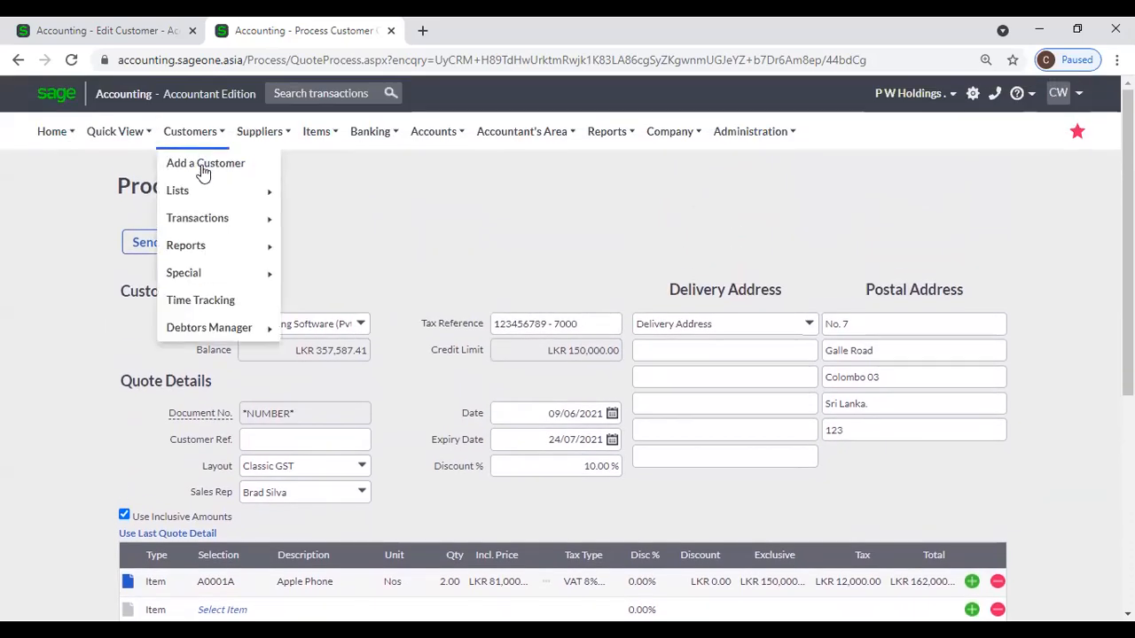
pyautogui.moveTo(220, 220)
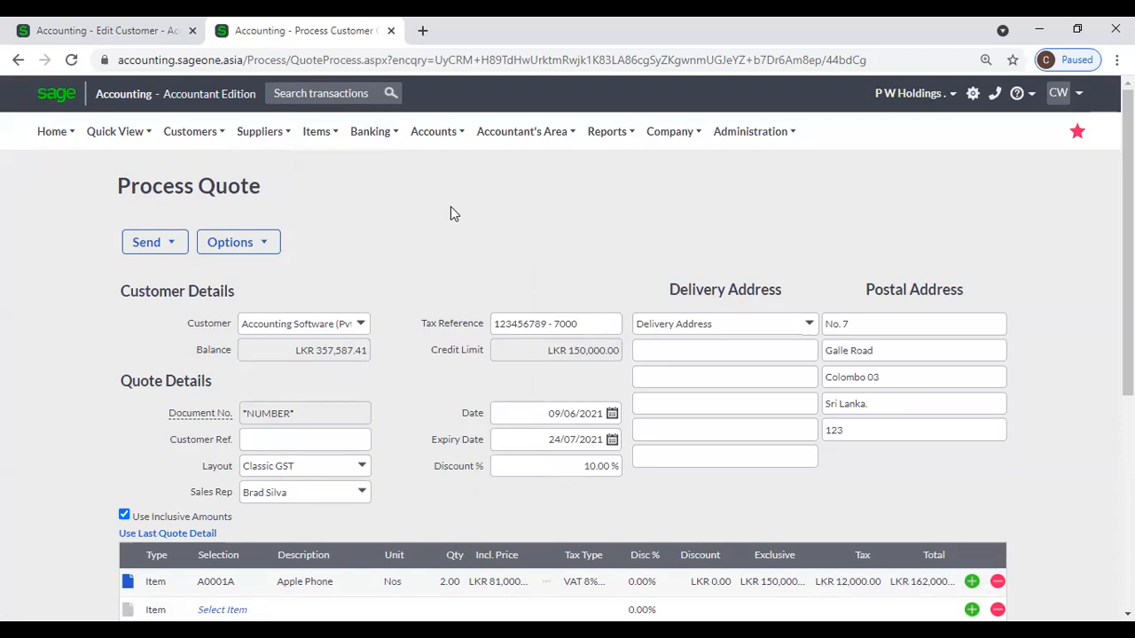
# Return to the Customer Quotes list, discarding the unsaved quote.
pyautogui.click(195, 144)
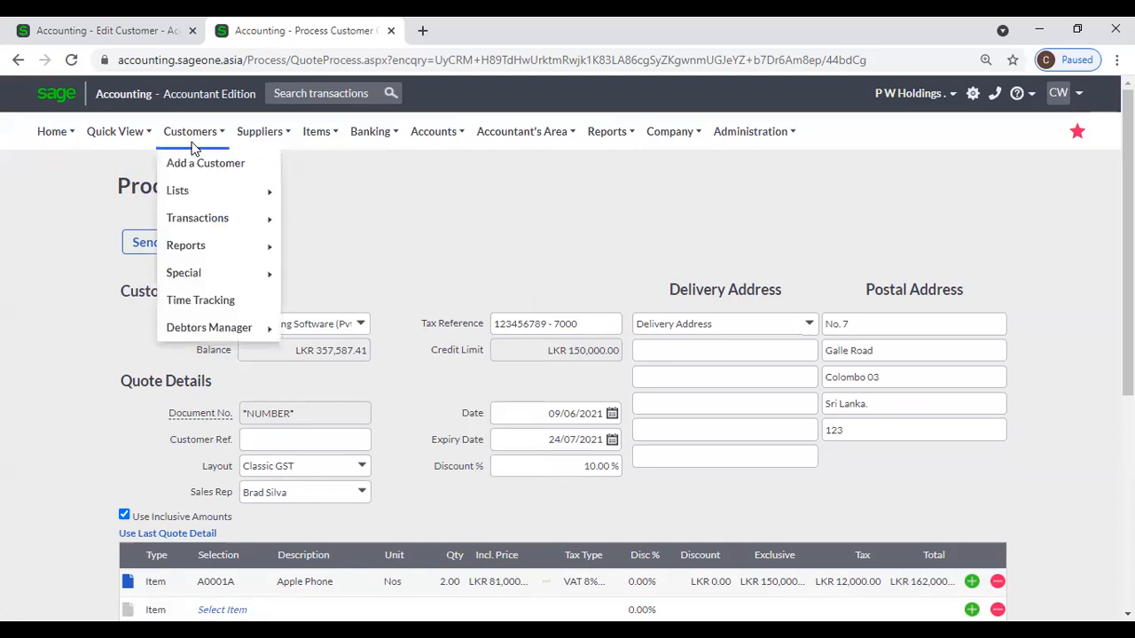
pyautogui.moveTo(223, 219)
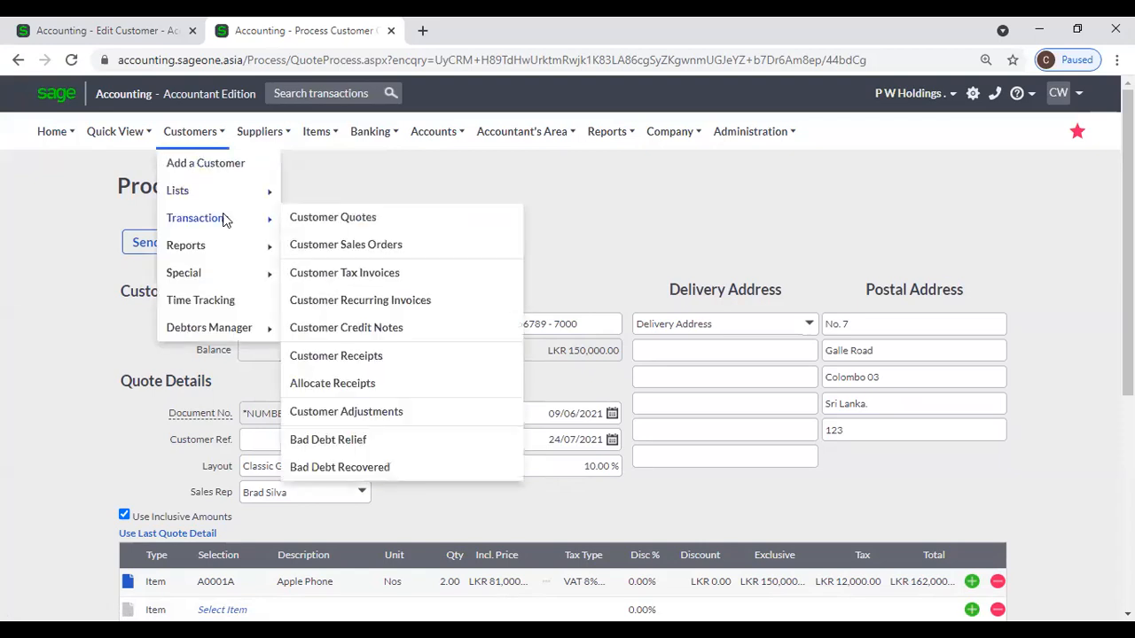
pyautogui.click(324, 221)
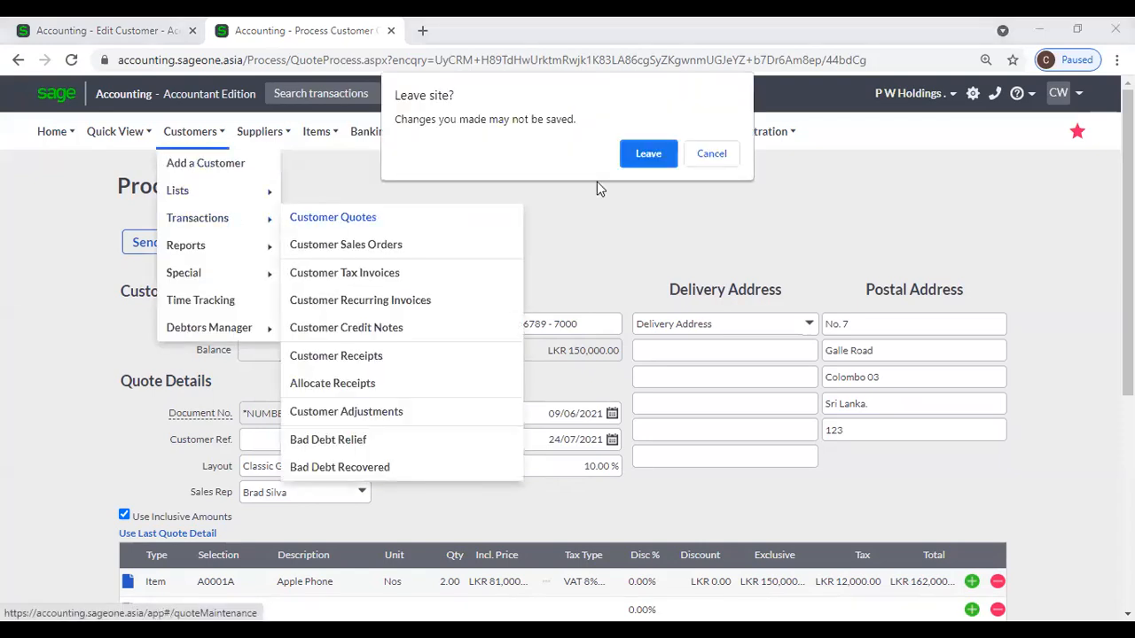
pyautogui.click(648, 152)
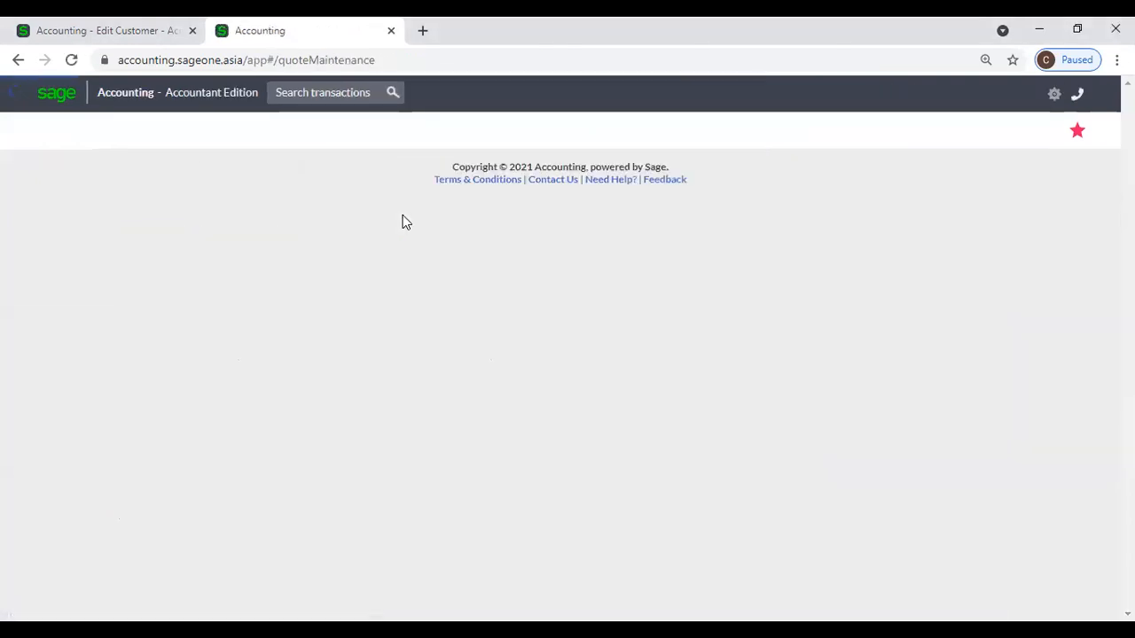
pyautogui.scroll(-1, 402, 227)
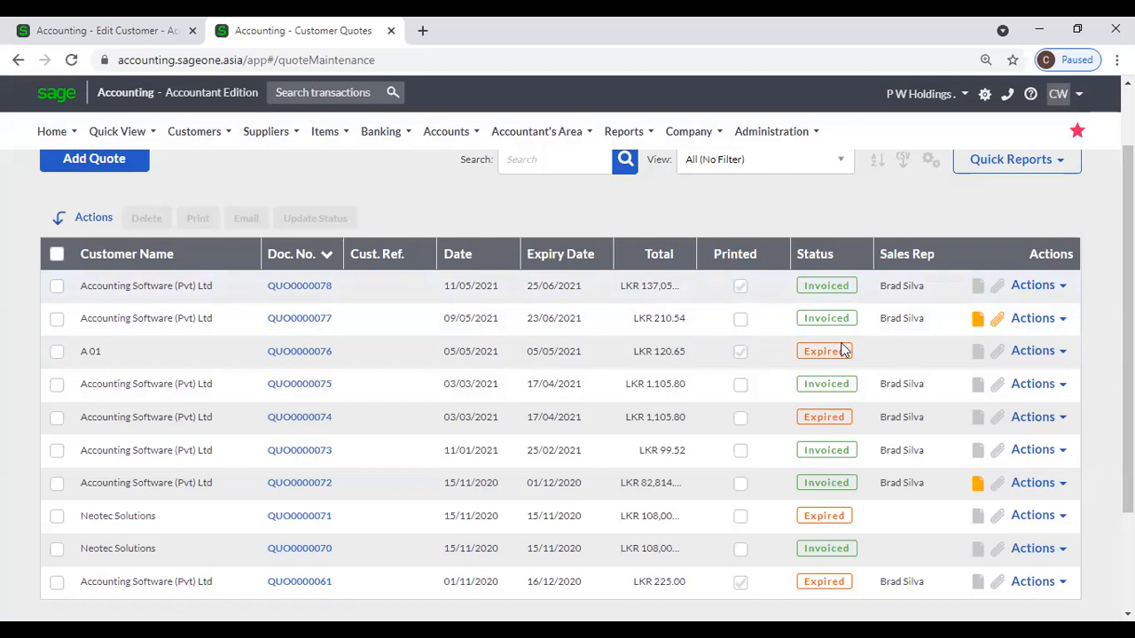
# Sort the customer quotes list by status.
pyautogui.scroll(-2, 855, 408)
pyautogui.scroll(1, 849, 399)
pyautogui.click(823, 209)
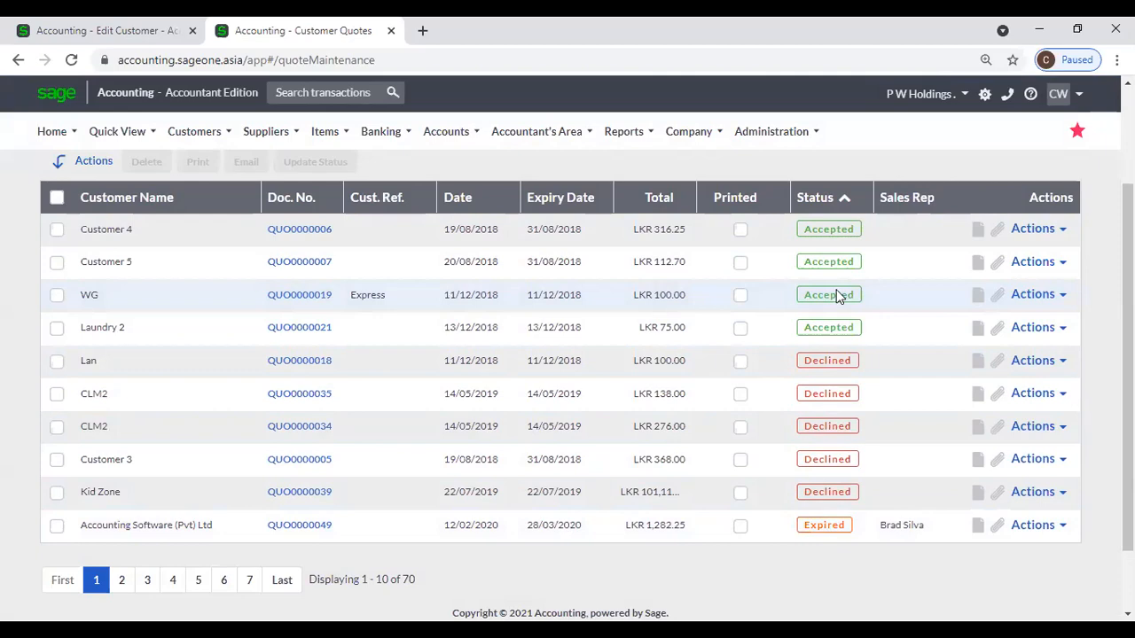
# Page through quote pages 2, 3 and 4 to the last page of invoiced quotes.
pyautogui.click(116, 586)
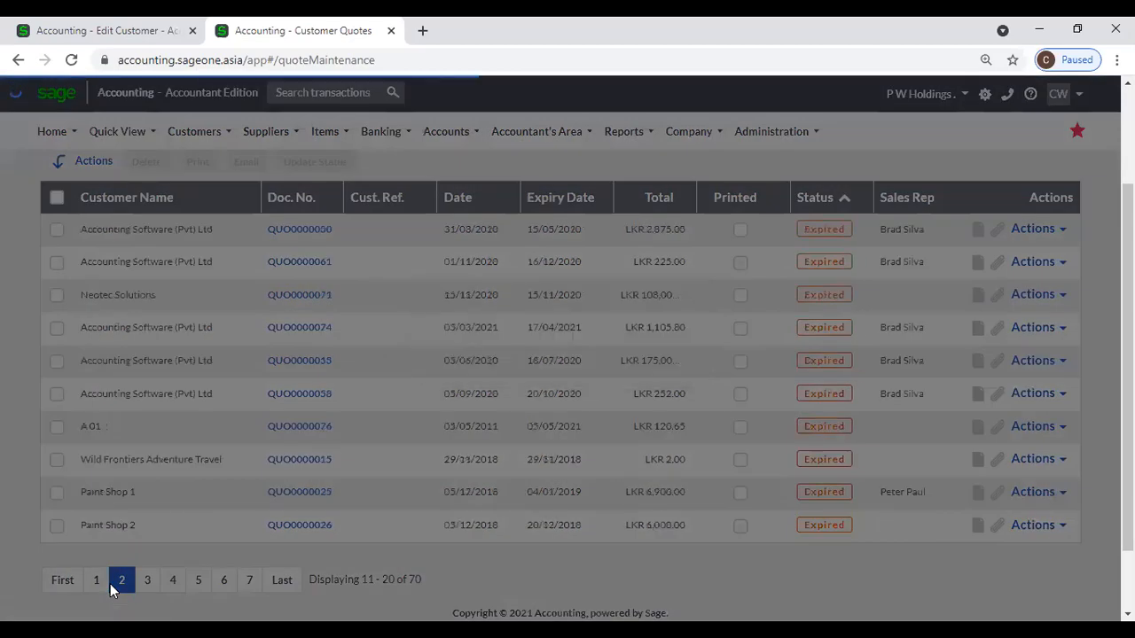
pyautogui.click(147, 581)
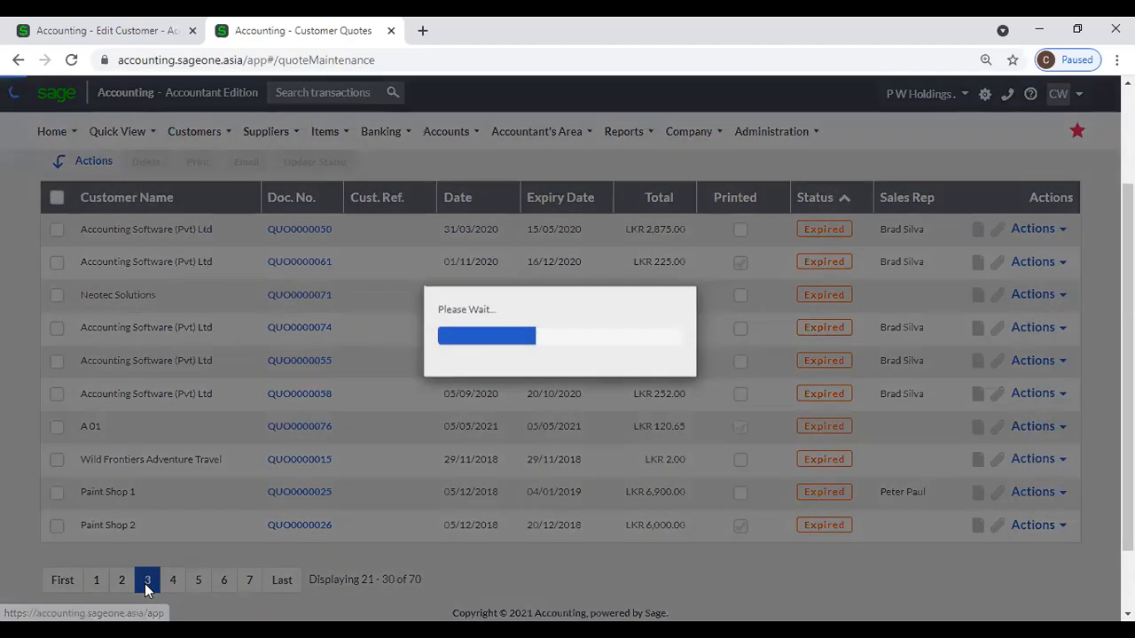
pyautogui.click(172, 586)
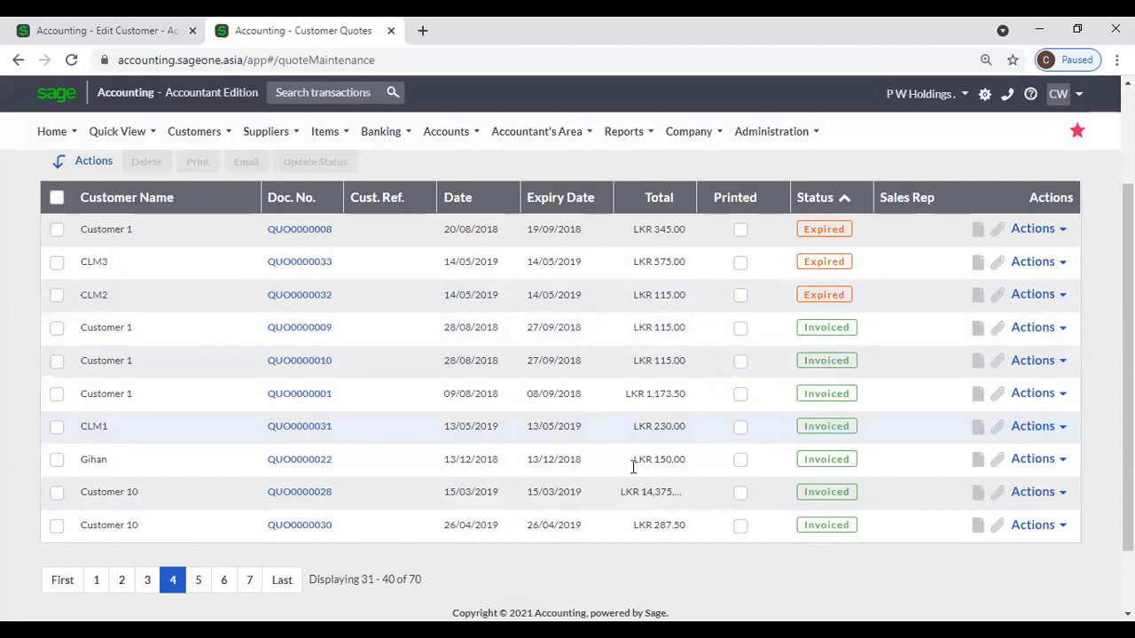
pyautogui.click(279, 580)
pyautogui.scroll(2, 652, 456)
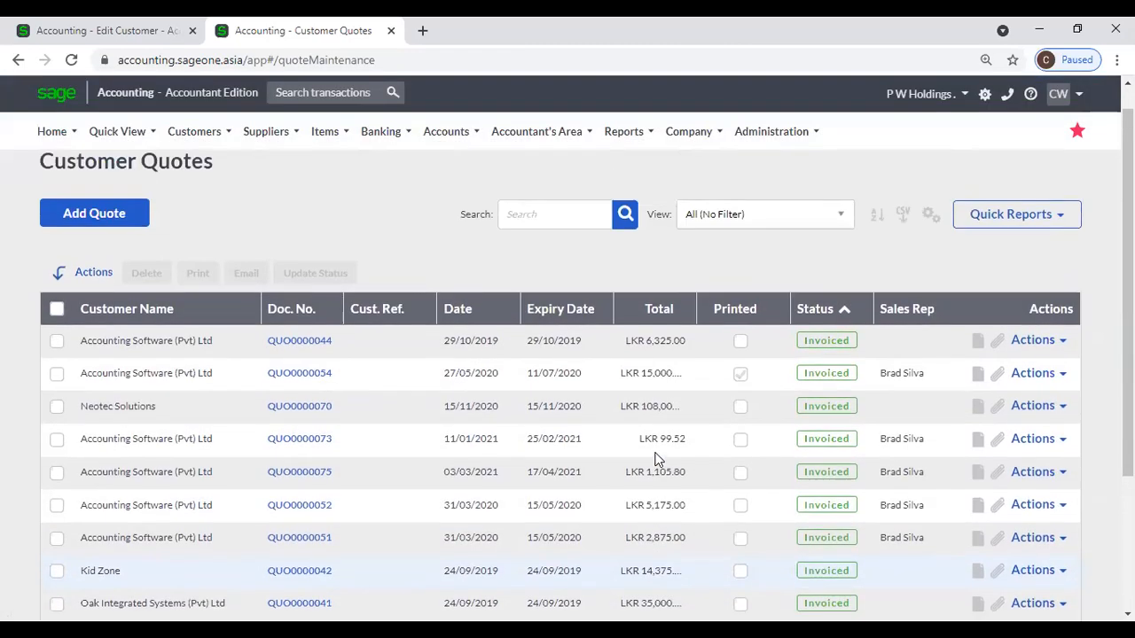
pyautogui.scroll(1, 656, 458)
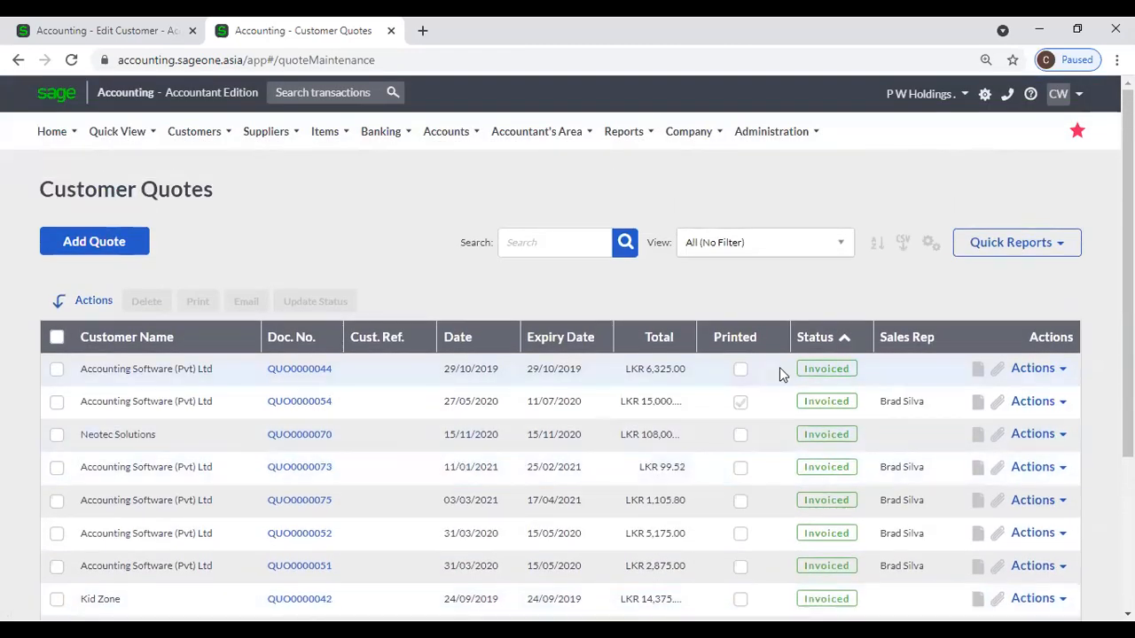
# Look at the Customise Grid column choices and View filters, leaving the list unchanged.
pyautogui.click(930, 243)
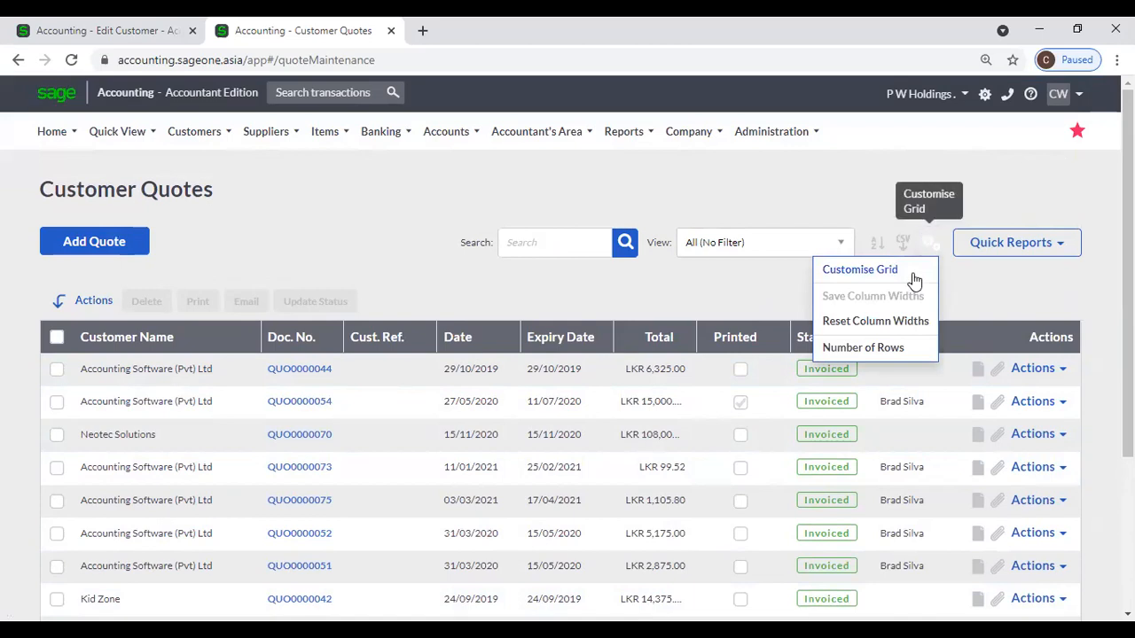
pyautogui.click(912, 275)
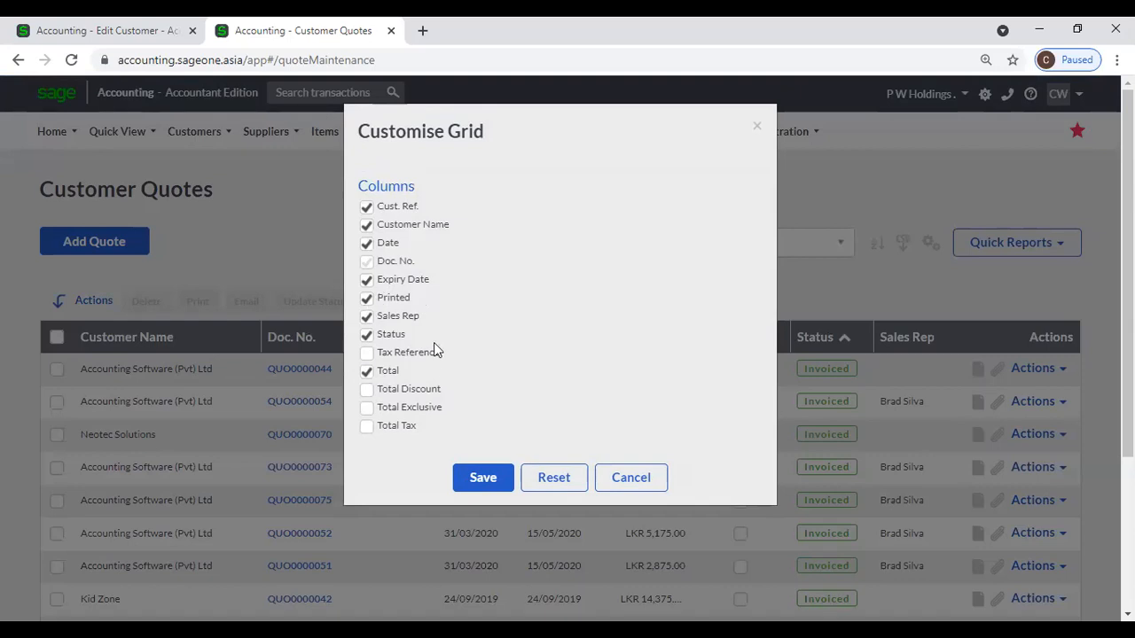
pyautogui.click(625, 475)
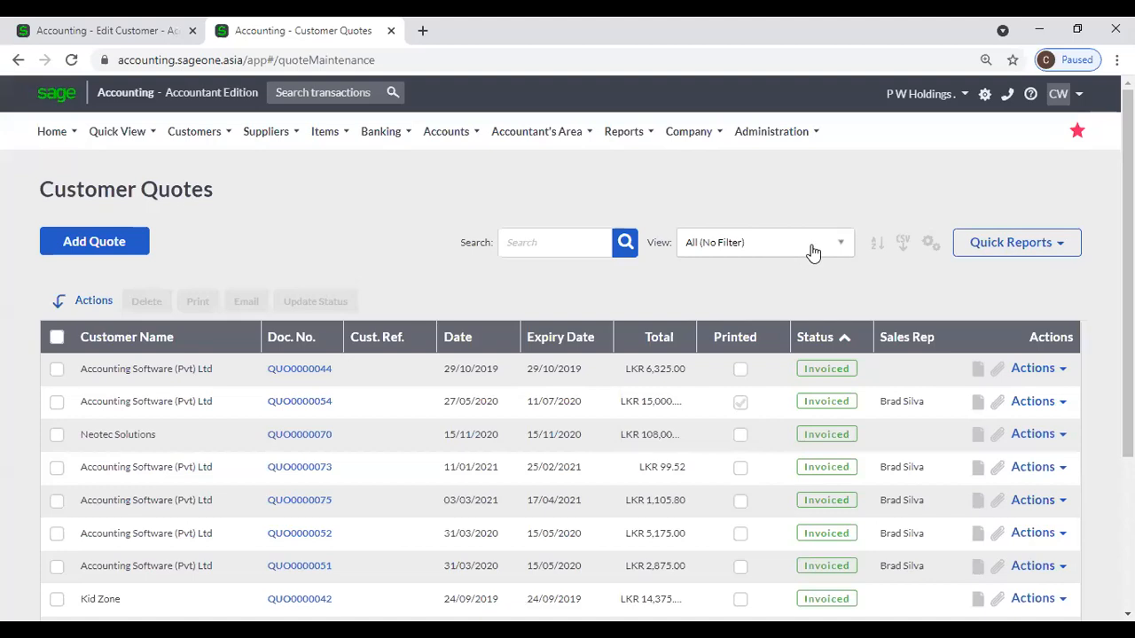
pyautogui.click(811, 249)
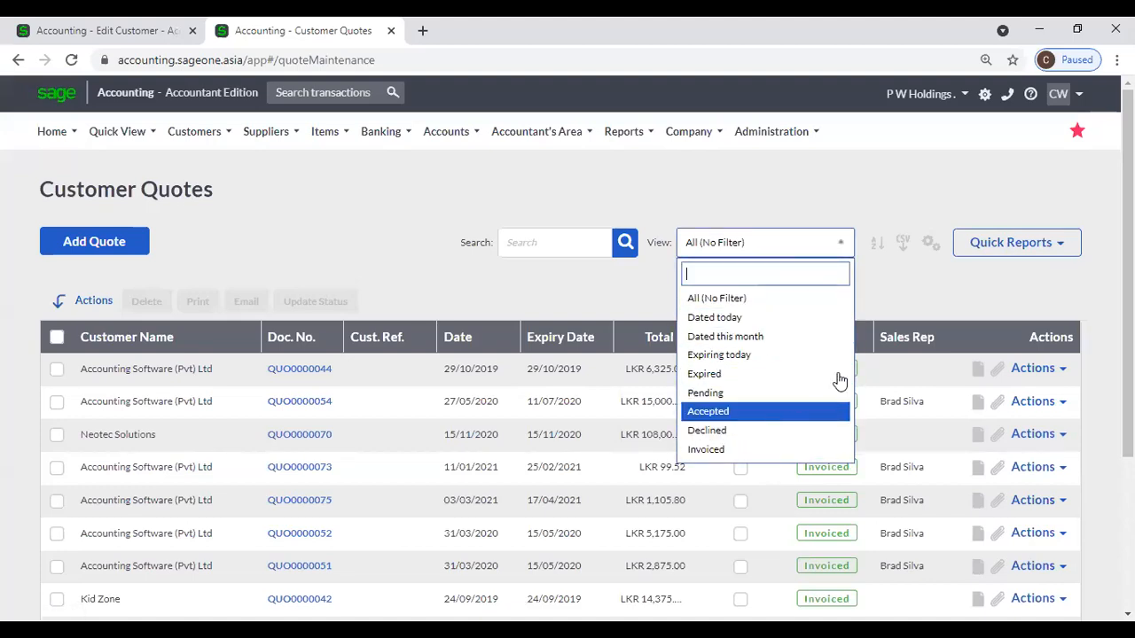
pyautogui.click(906, 302)
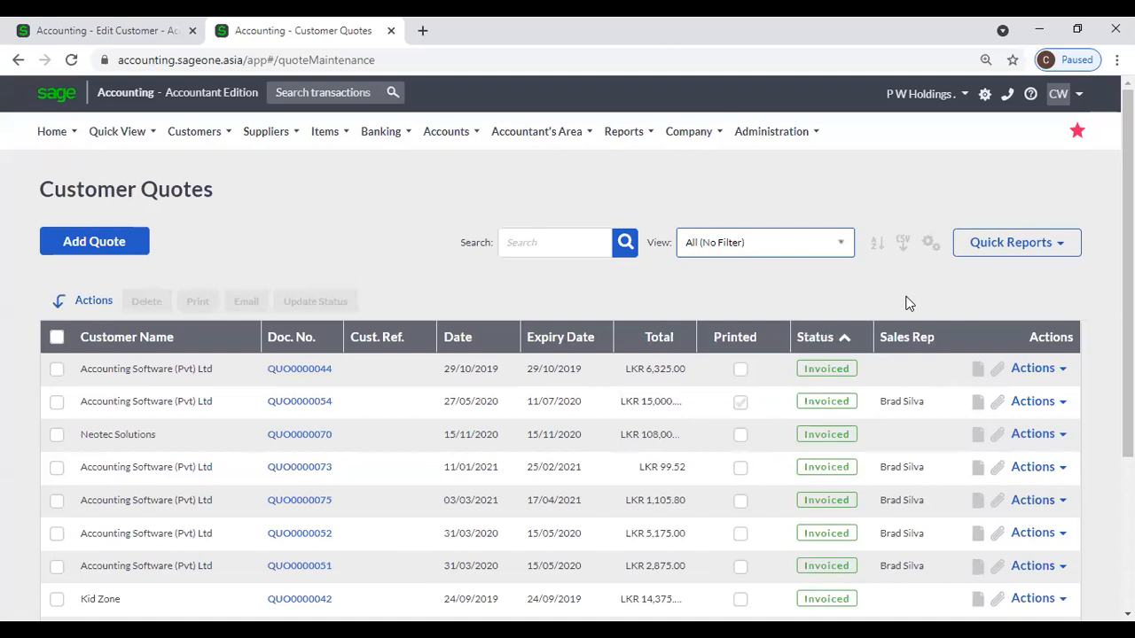
# Search the quotes for 'A', review the matches, then clear the search.
pyautogui.click(546, 249)
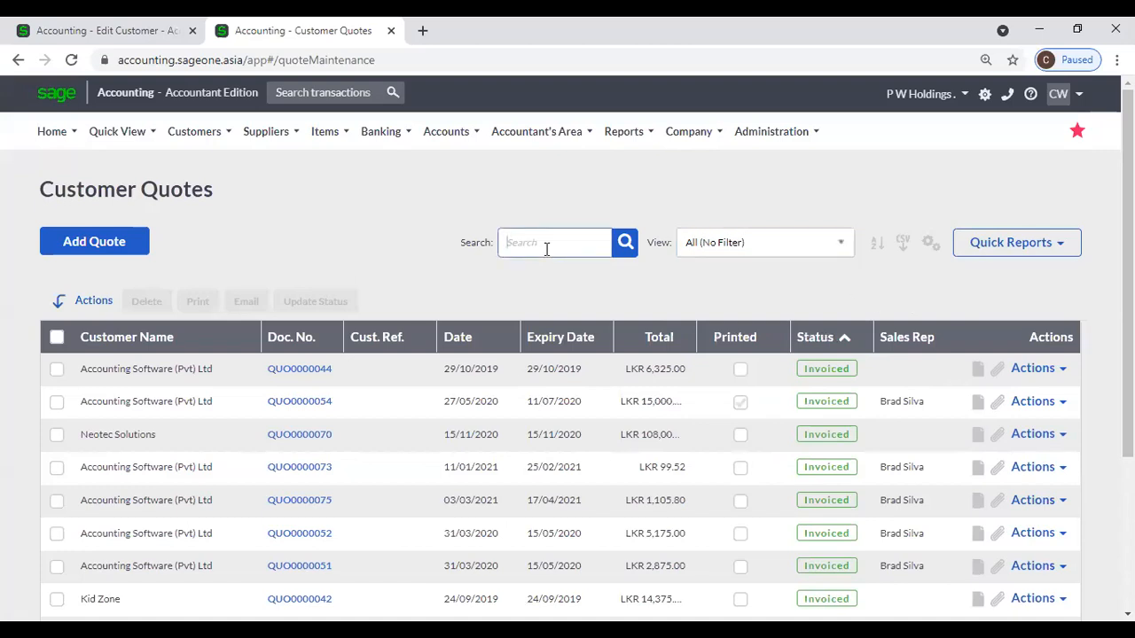
pyautogui.write('Ac')
pyautogui.press('Return')
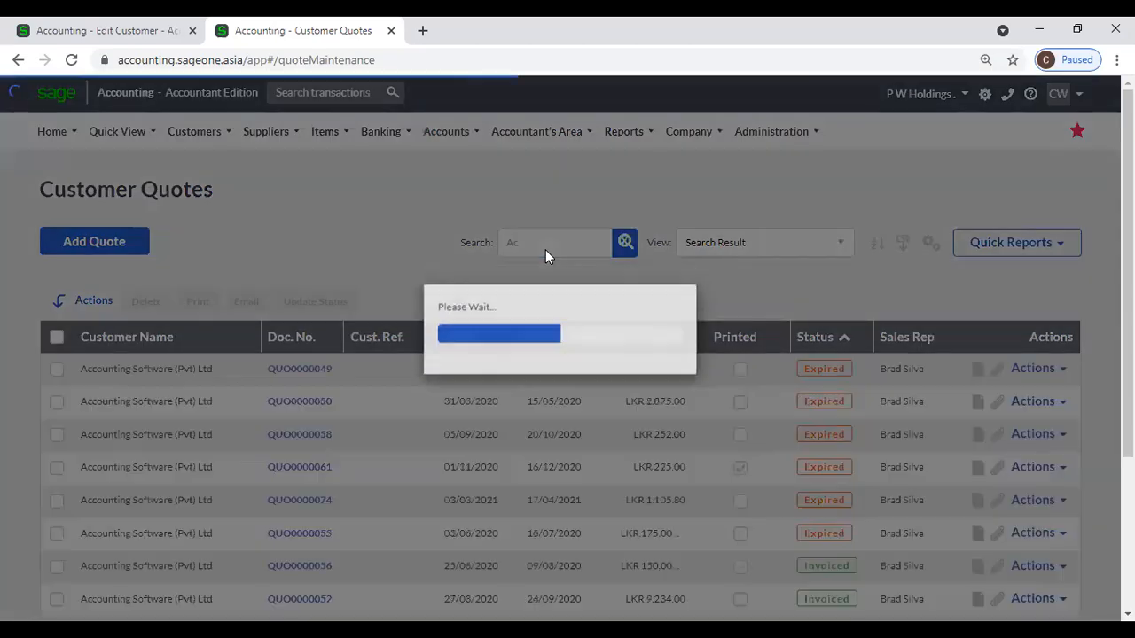
pyautogui.scroll(-3, 342, 412)
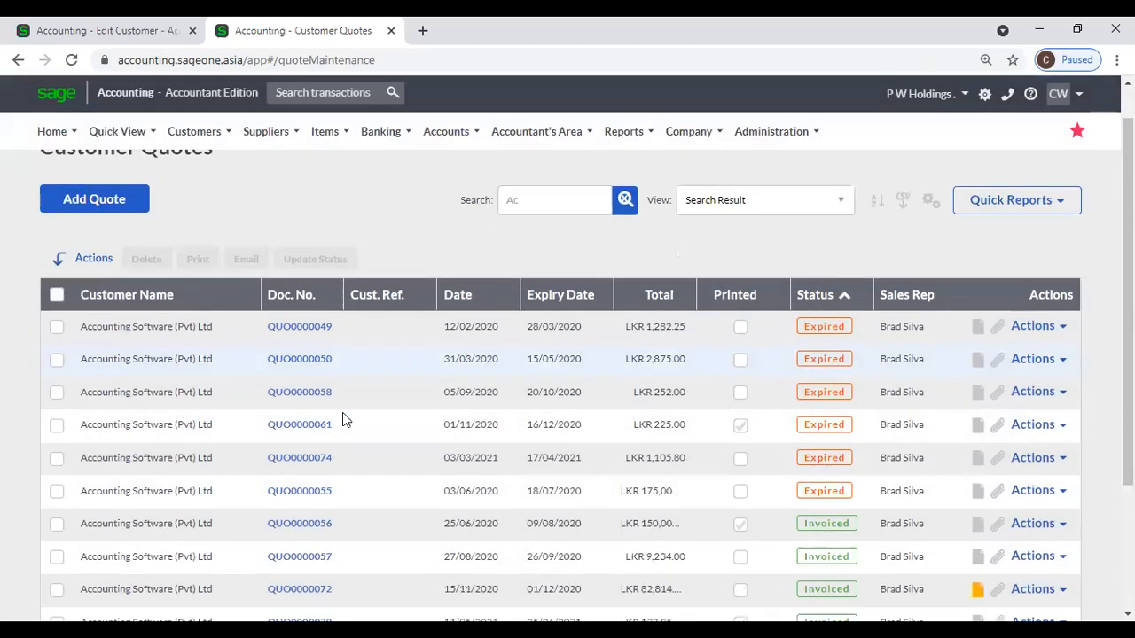
pyautogui.scroll(2, 343, 412)
pyautogui.scroll(1, 342, 412)
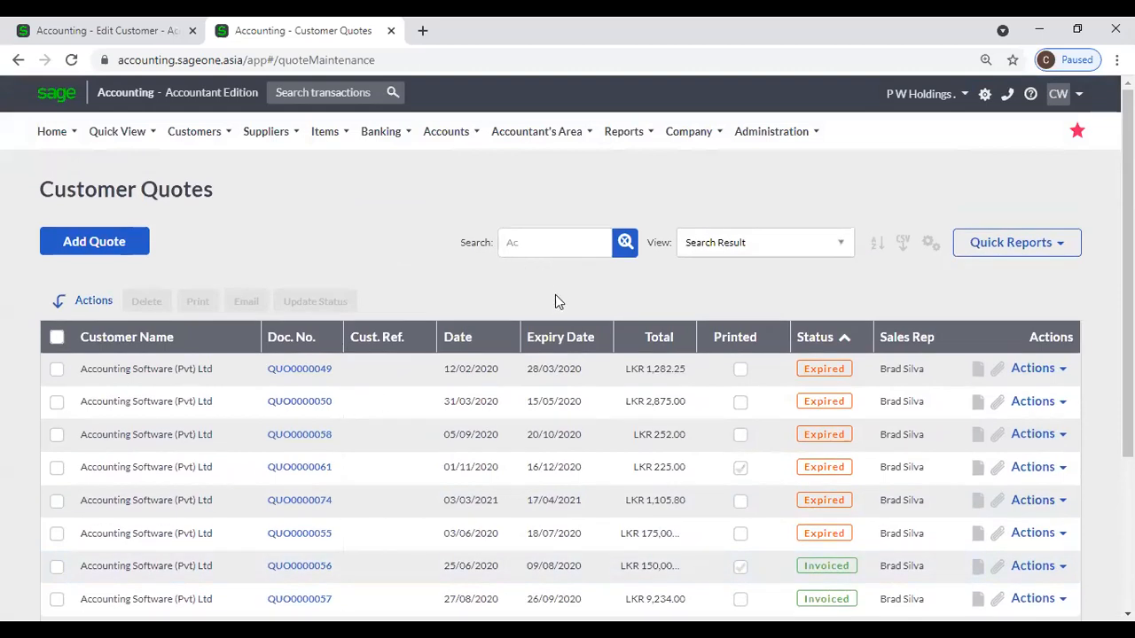
pyautogui.click(625, 243)
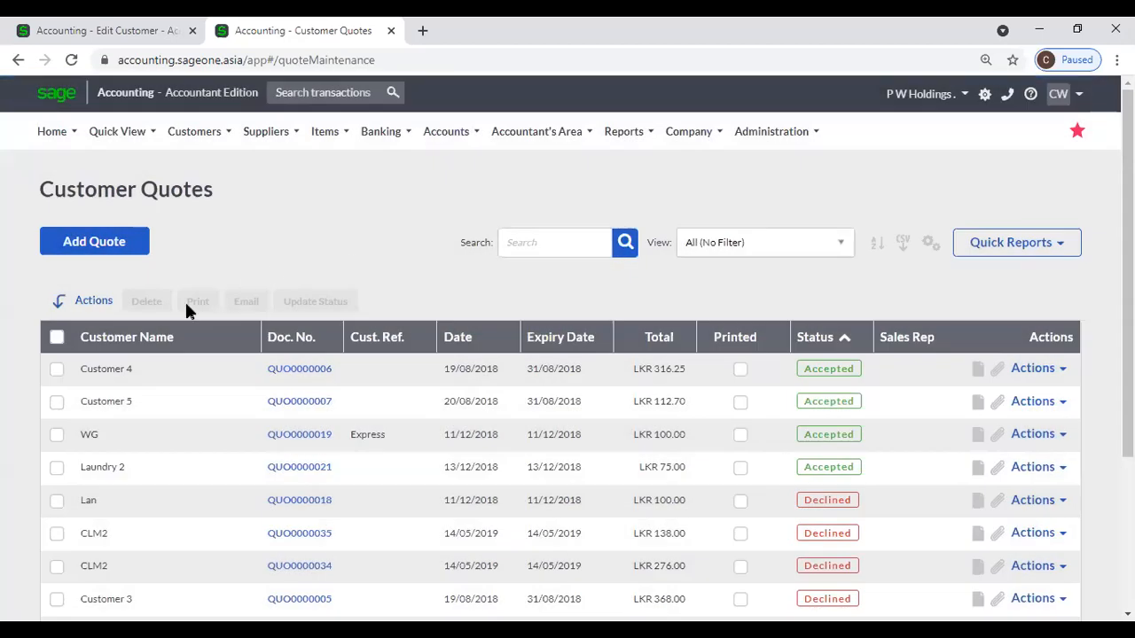
# Sort quotes by Doc. No. newest first and open quote QUO0000078.
pyautogui.click(285, 340)
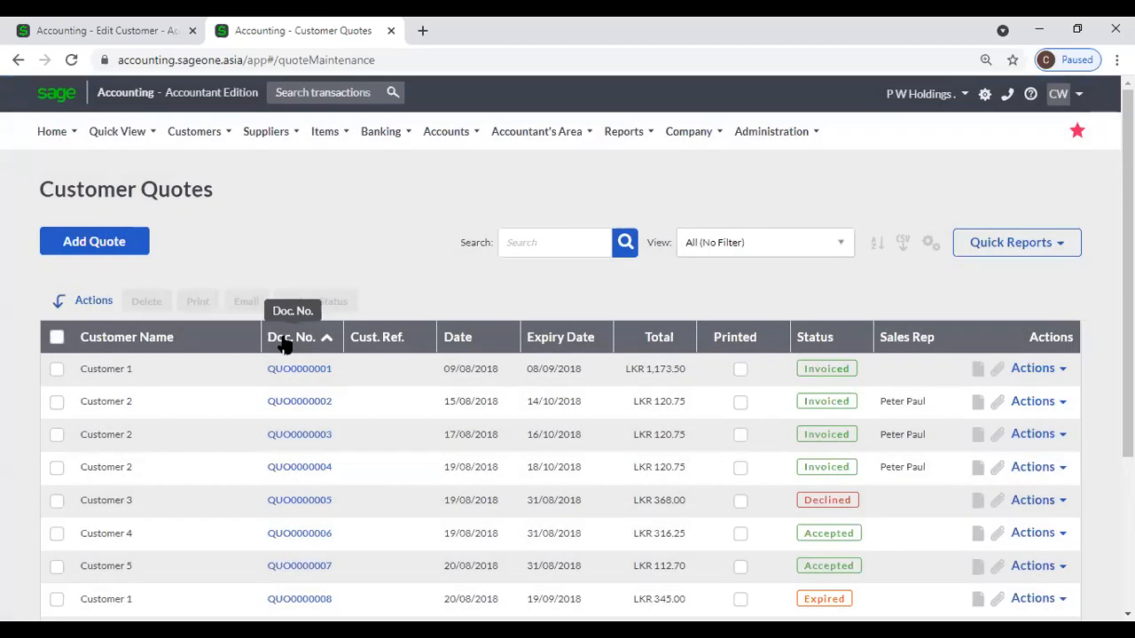
pyautogui.click(286, 343)
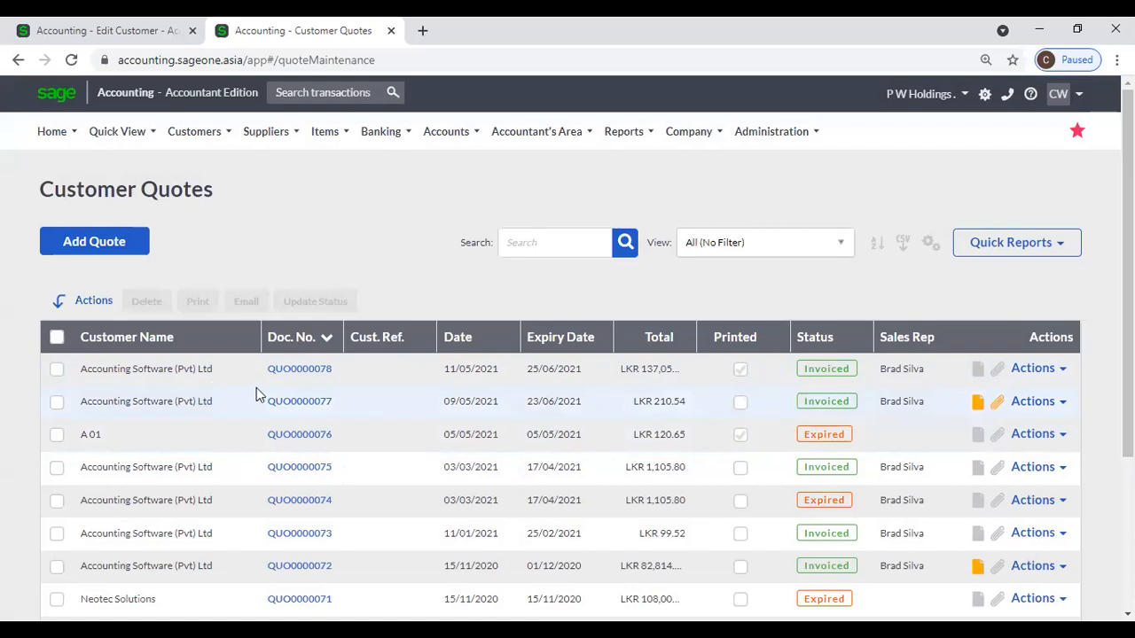
pyautogui.click(287, 373)
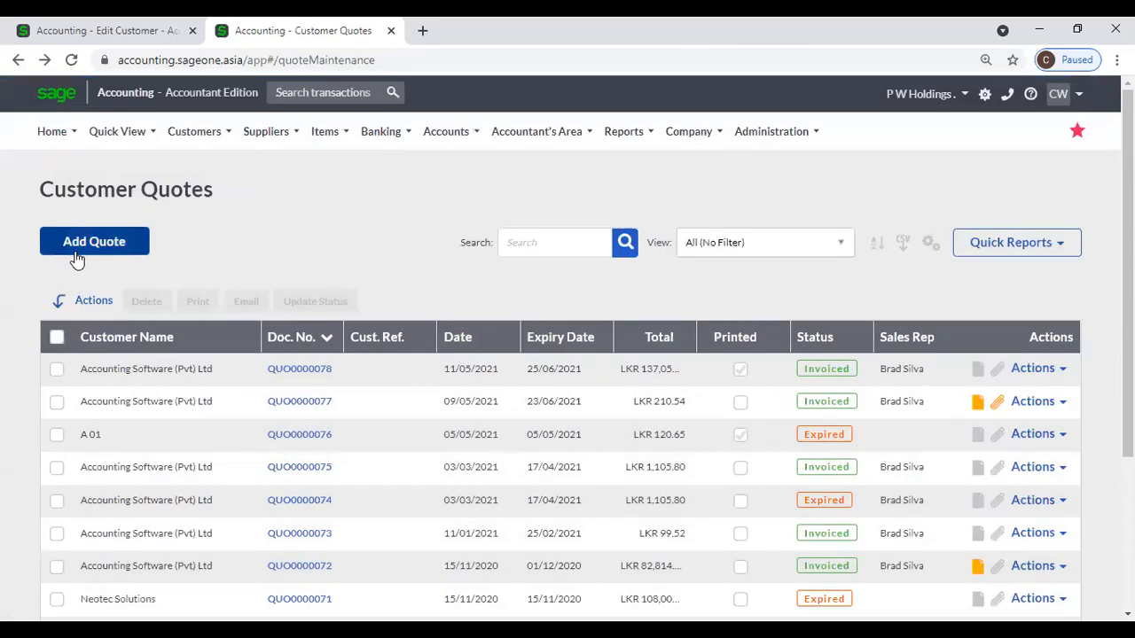
# Start a new quote for customer Accounting Software (Pvt) Ltd.
pyautogui.click(79, 252)
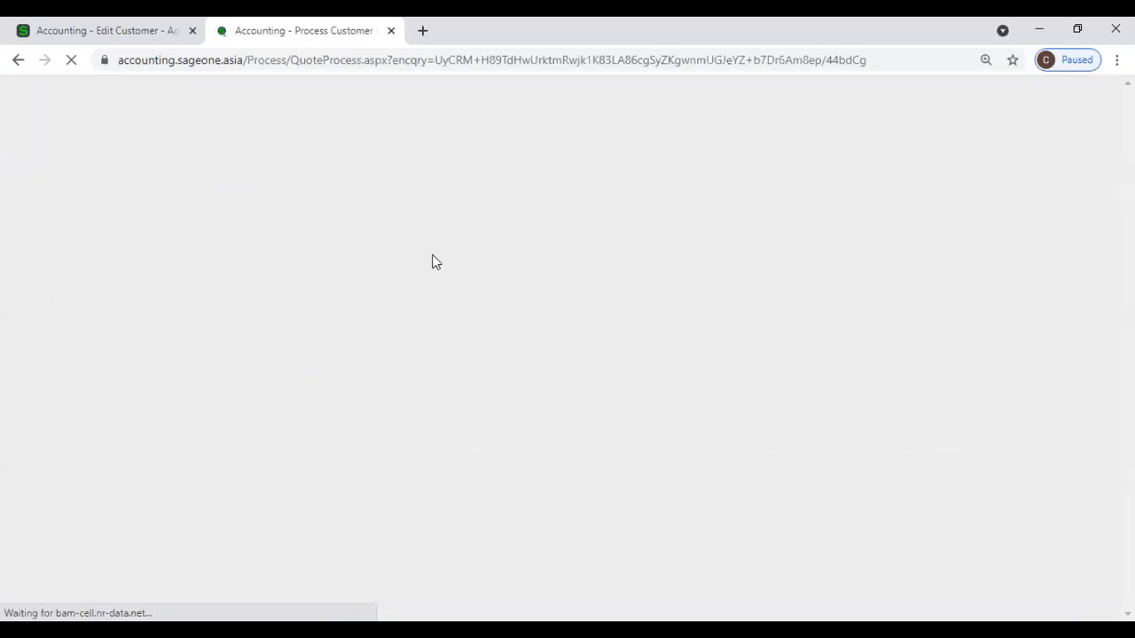
pyautogui.click(360, 325)
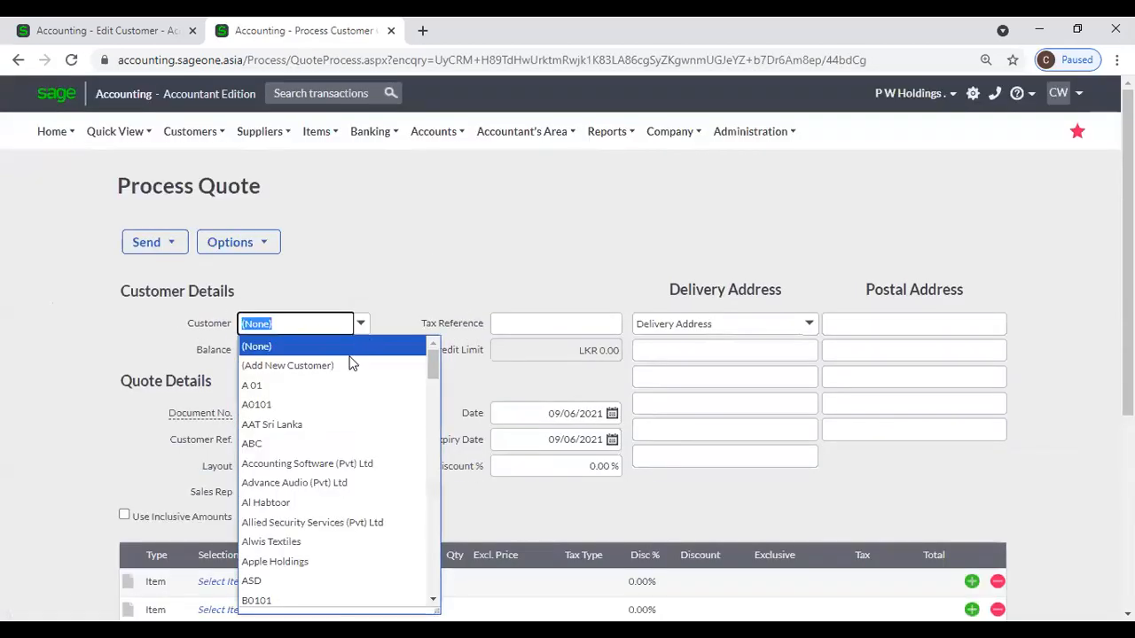
pyautogui.click(327, 464)
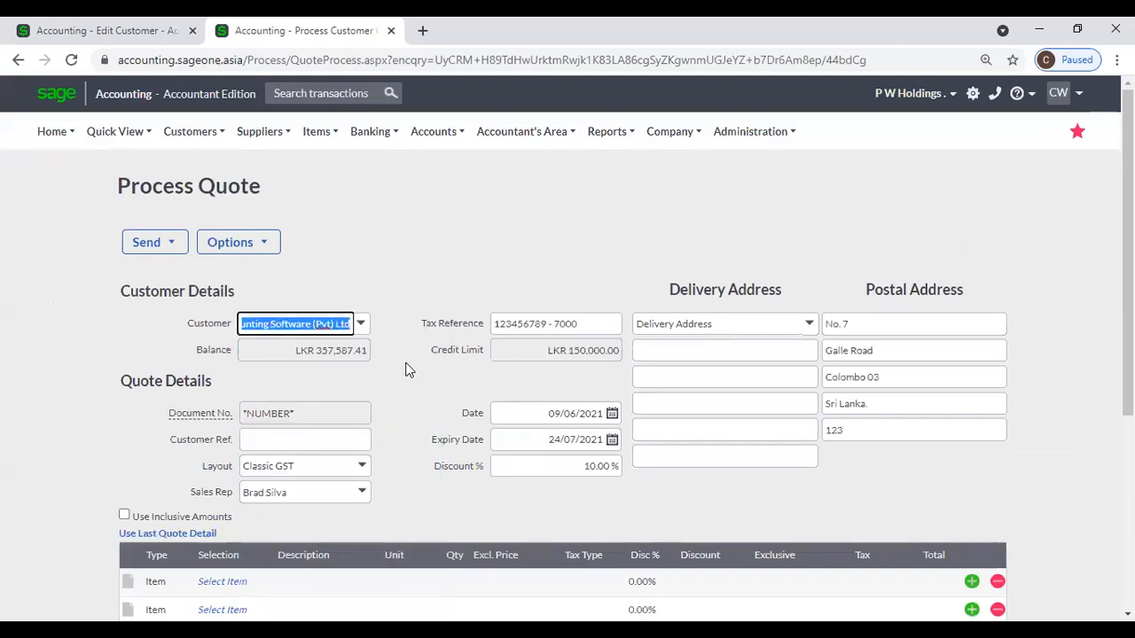
pyautogui.scroll(-2, 406, 370)
# Add item 02-SSC-2540 on the first line, giving a LKR 13,466.25 total.
pyautogui.click(253, 419)
pyautogui.click(262, 414)
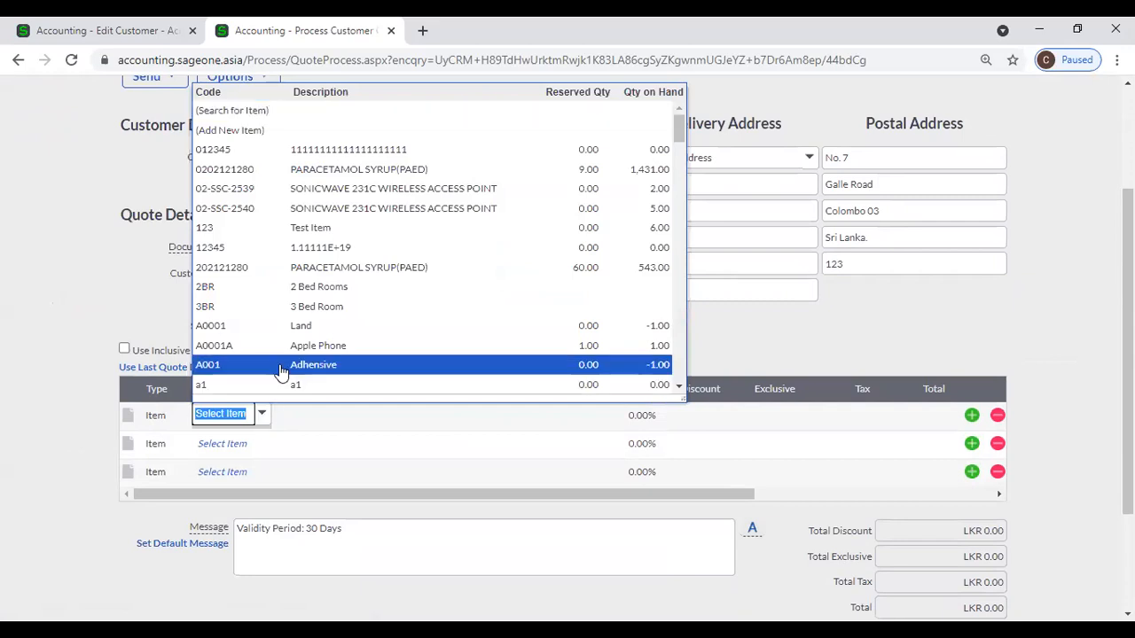
pyautogui.click(299, 216)
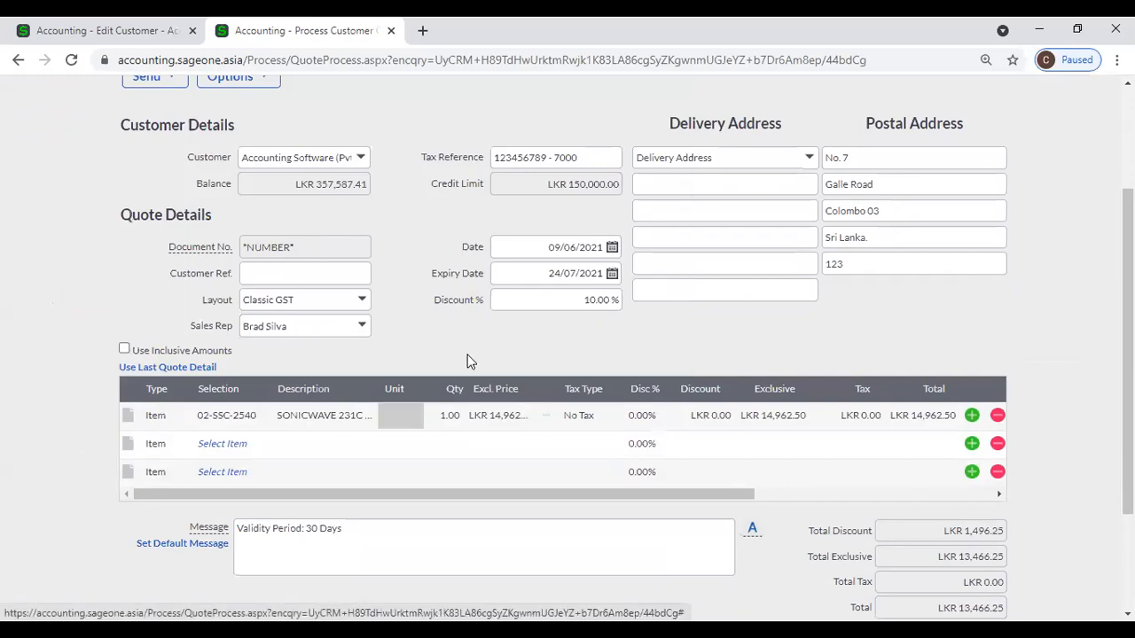
pyautogui.scroll(1, 470, 362)
pyautogui.scroll(-3, 415, 301)
pyautogui.scroll(4, 408, 318)
pyautogui.click(270, 252)
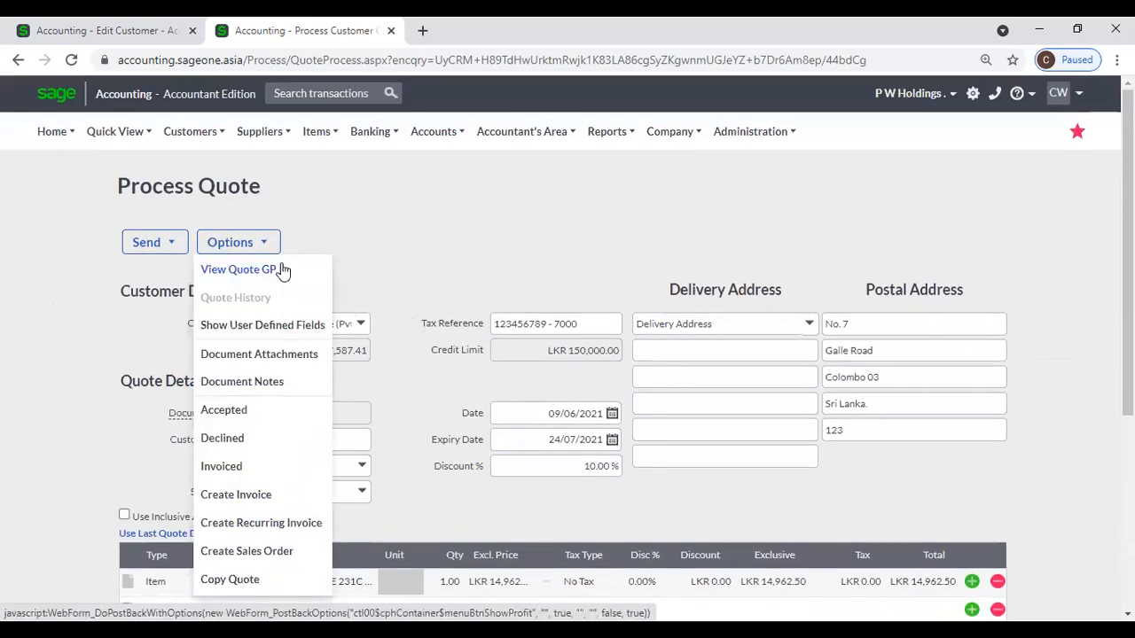
pyautogui.scroll(-5, 479, 444)
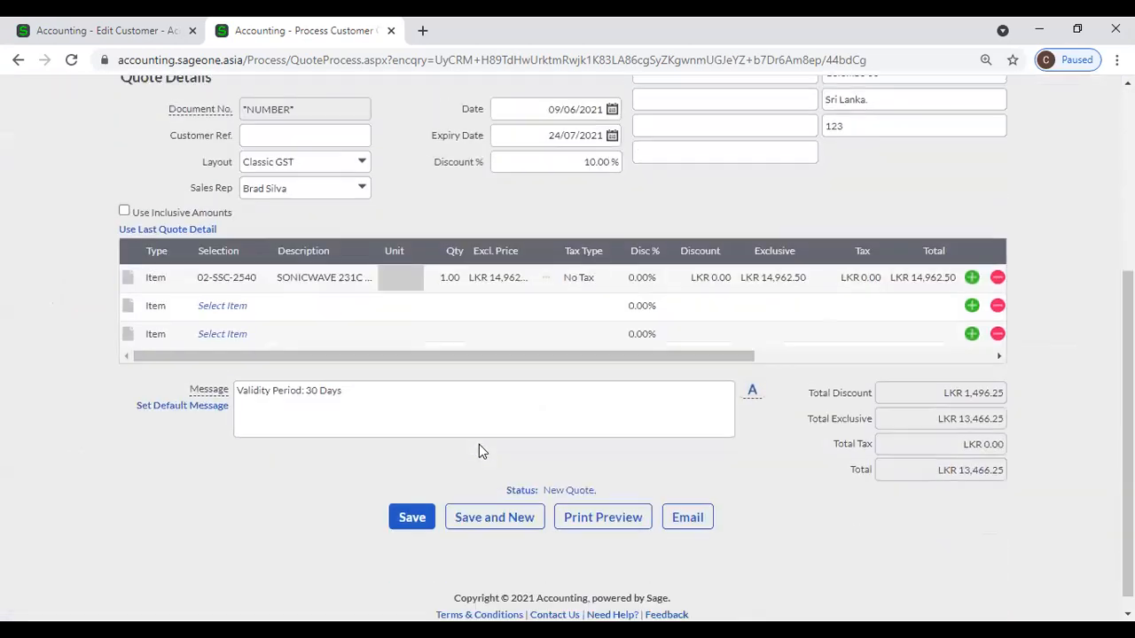
# Review the quote's 25.93% gross profit, then return to the Edit Customer tab.
pyautogui.scroll(4, 266, 266)
pyautogui.click(244, 173)
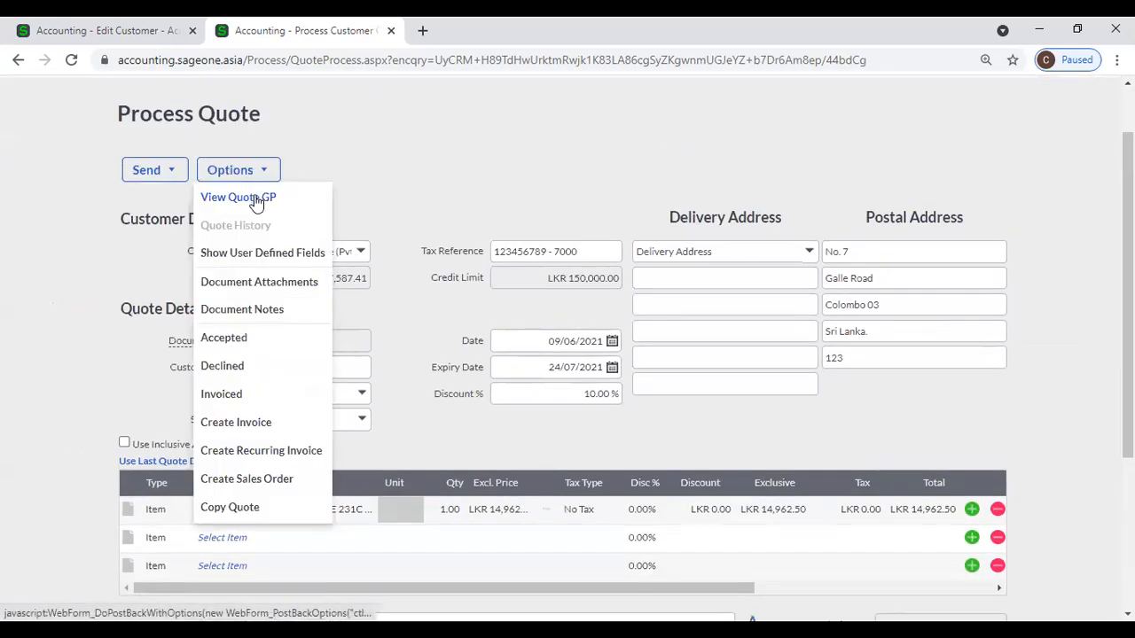
pyautogui.click(266, 198)
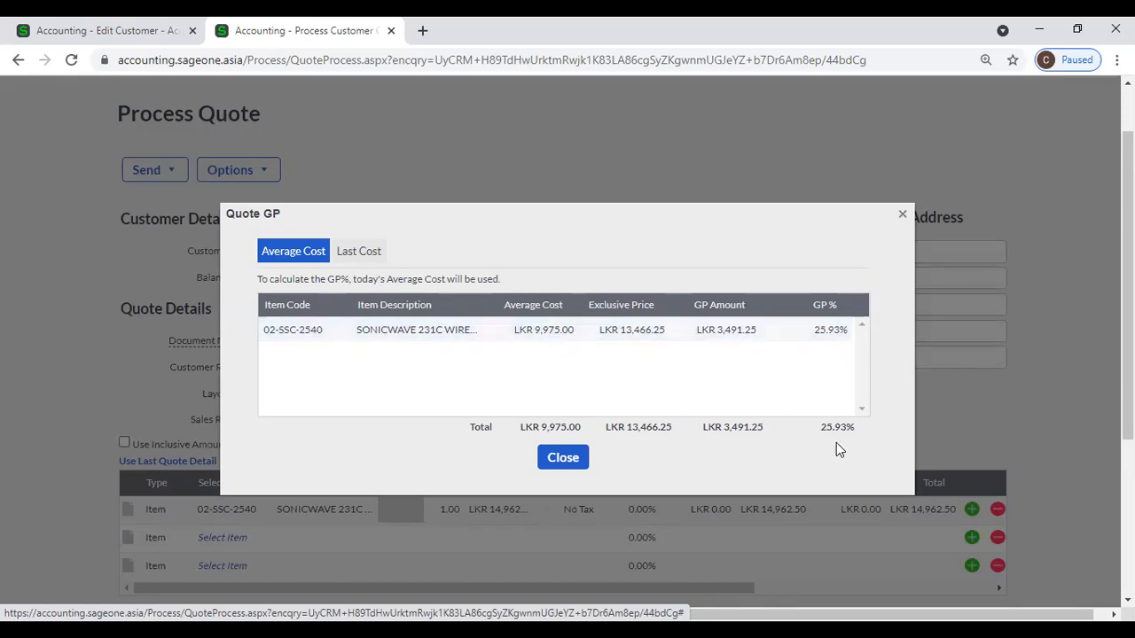
pyautogui.click(562, 458)
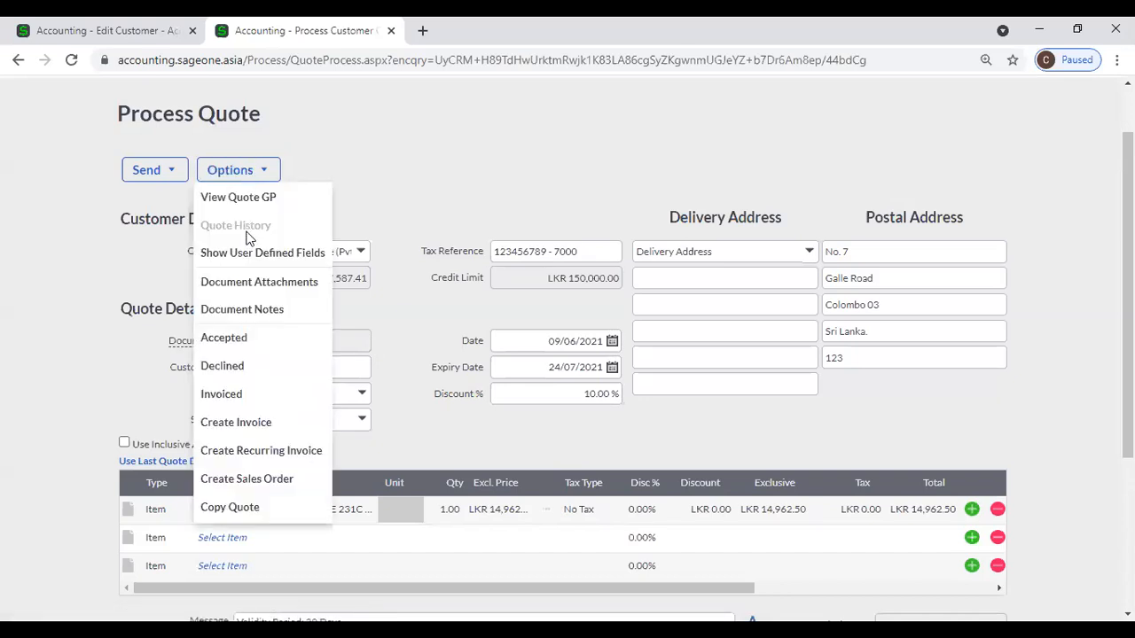
pyautogui.click(128, 35)
pyautogui.scroll(5, 177, 141)
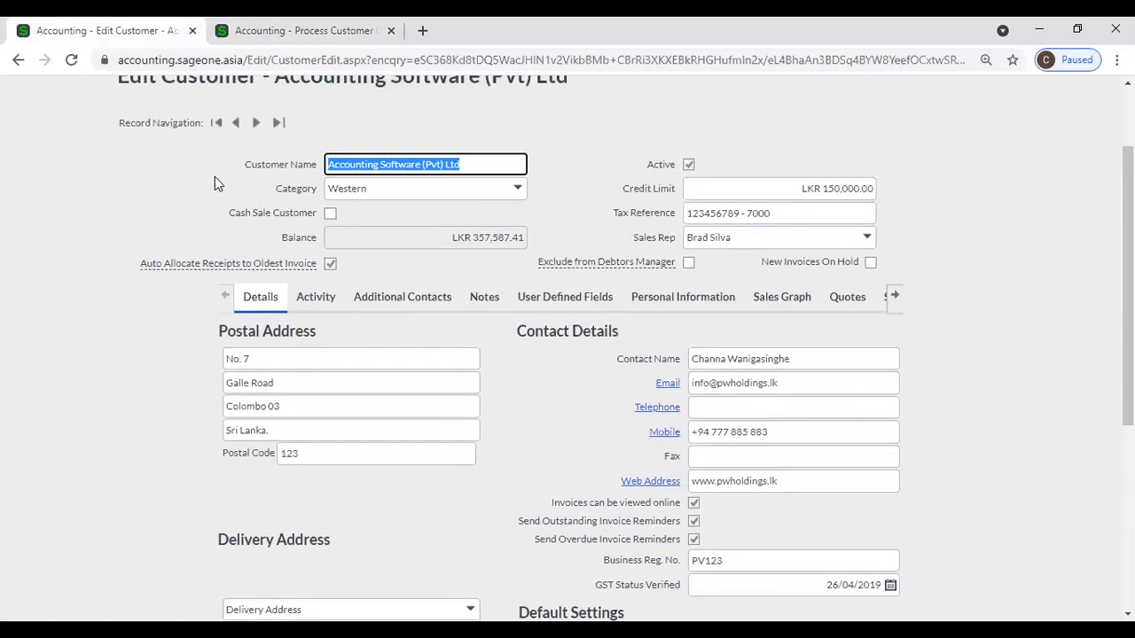
pyautogui.moveTo(189, 131)
pyautogui.moveTo(199, 218)
pyautogui.click(321, 227)
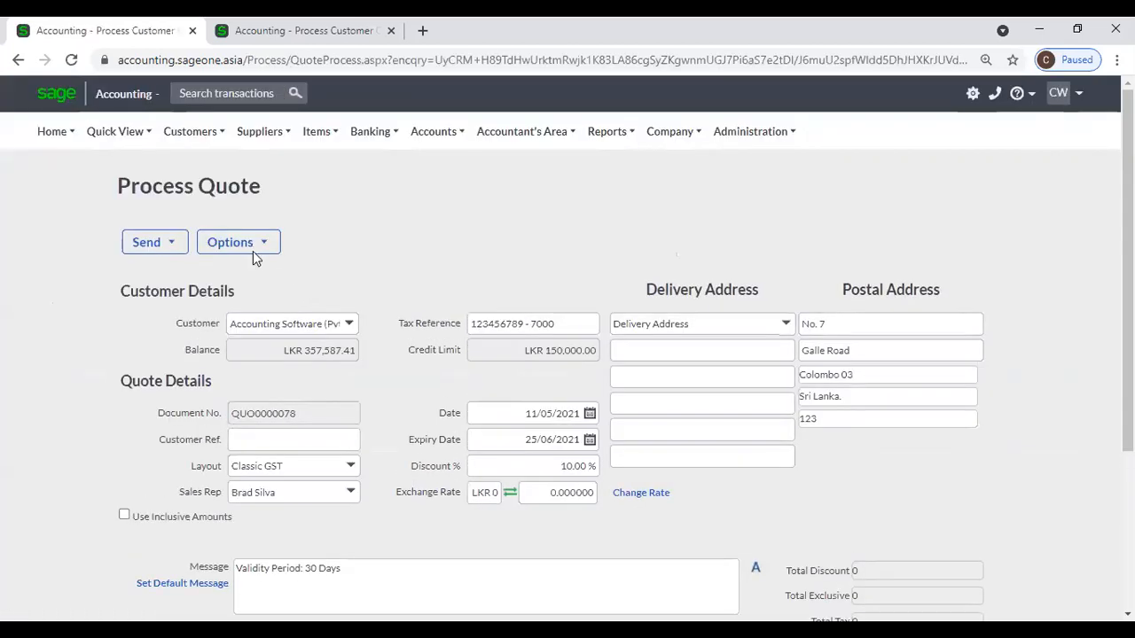
pyautogui.click(253, 246)
pyautogui.click(254, 296)
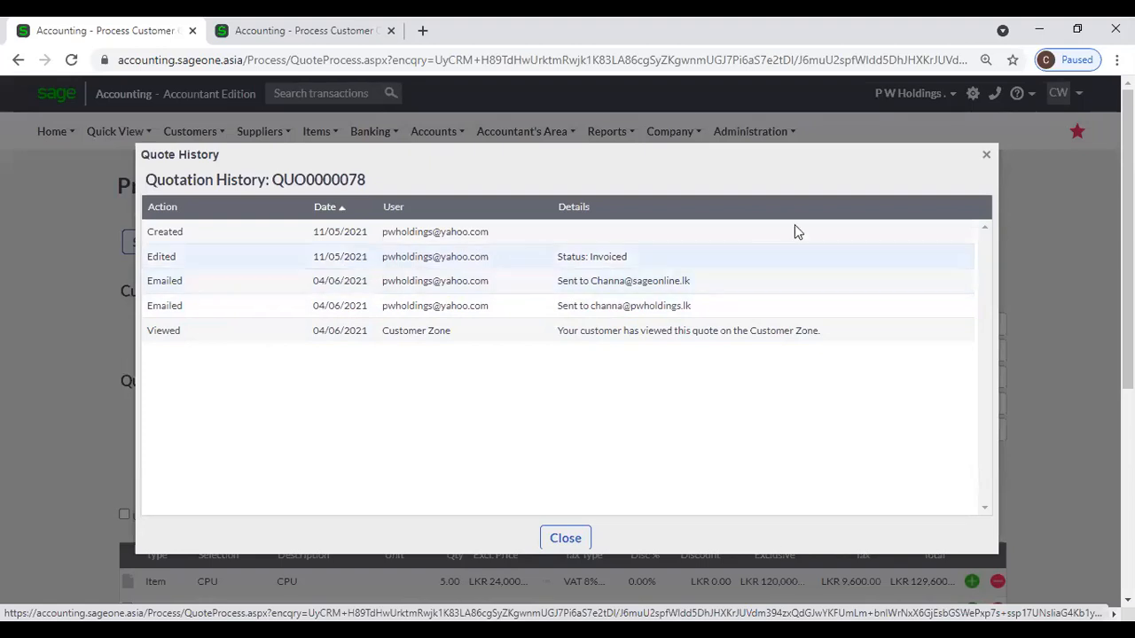
pyautogui.click(985, 156)
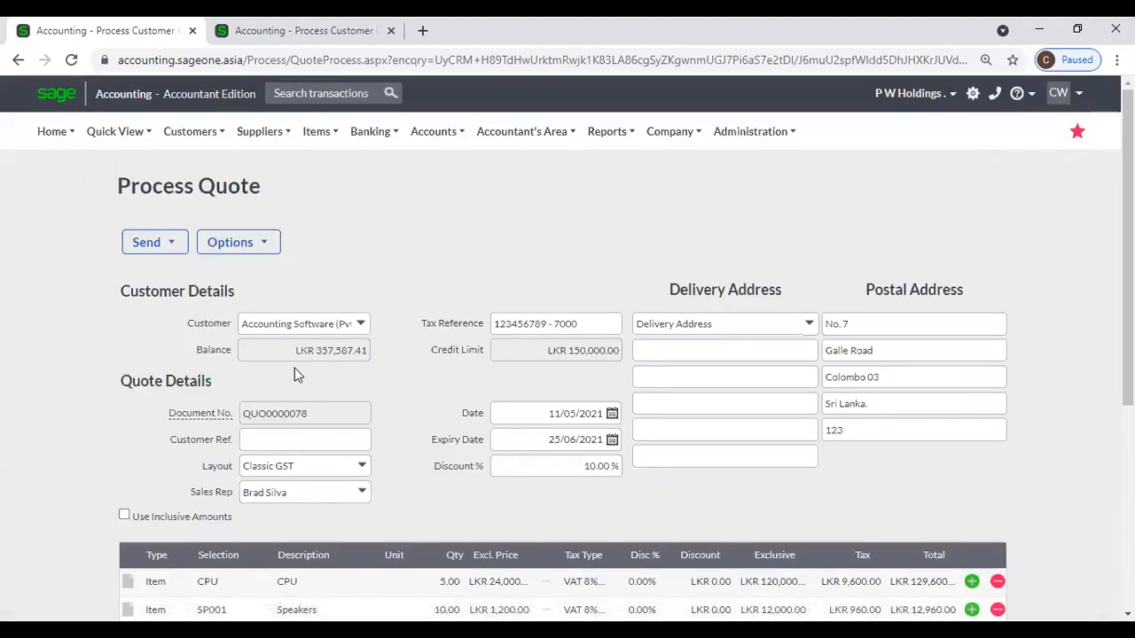
# Open quote QUO0000072 from the Customer Quotes list and review its Quote History.
pyautogui.click(15, 59)
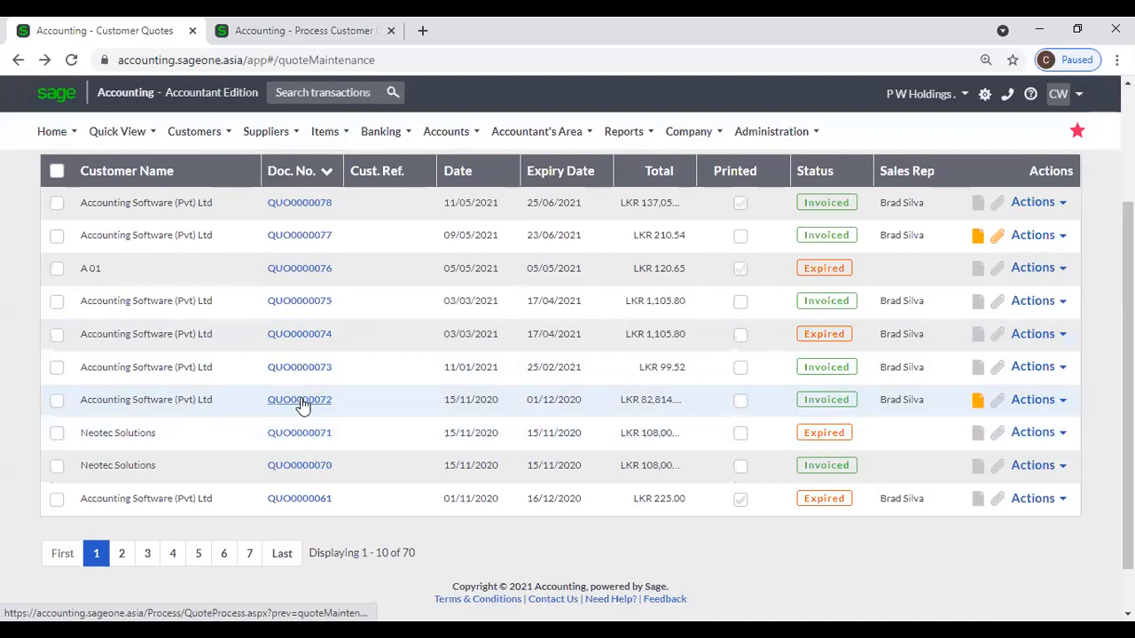
pyautogui.click(302, 402)
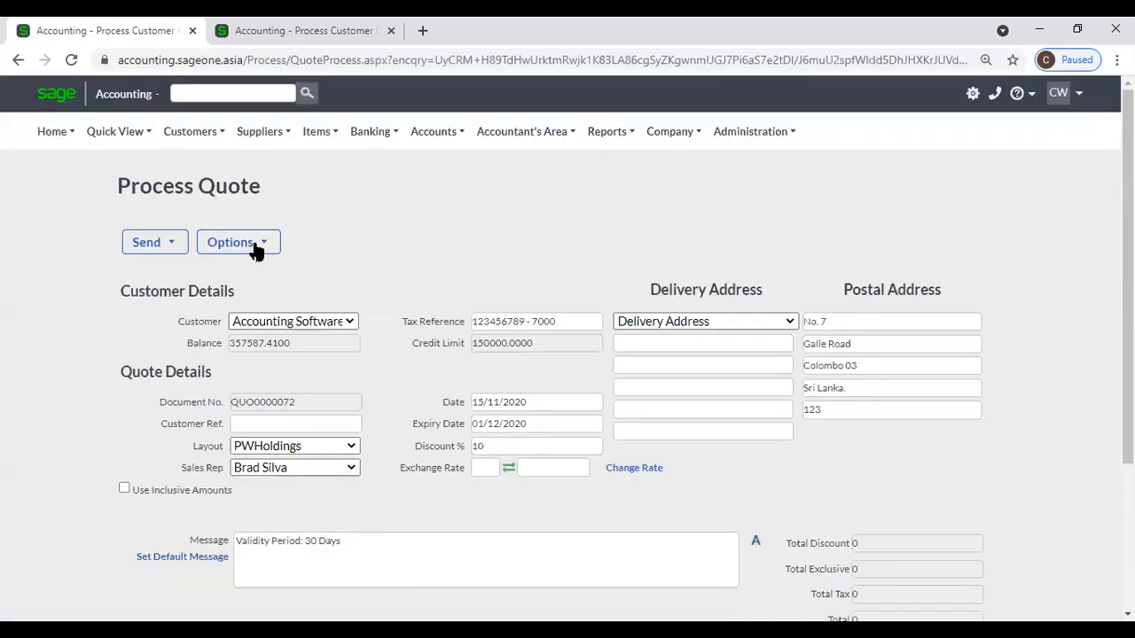
pyautogui.click(256, 245)
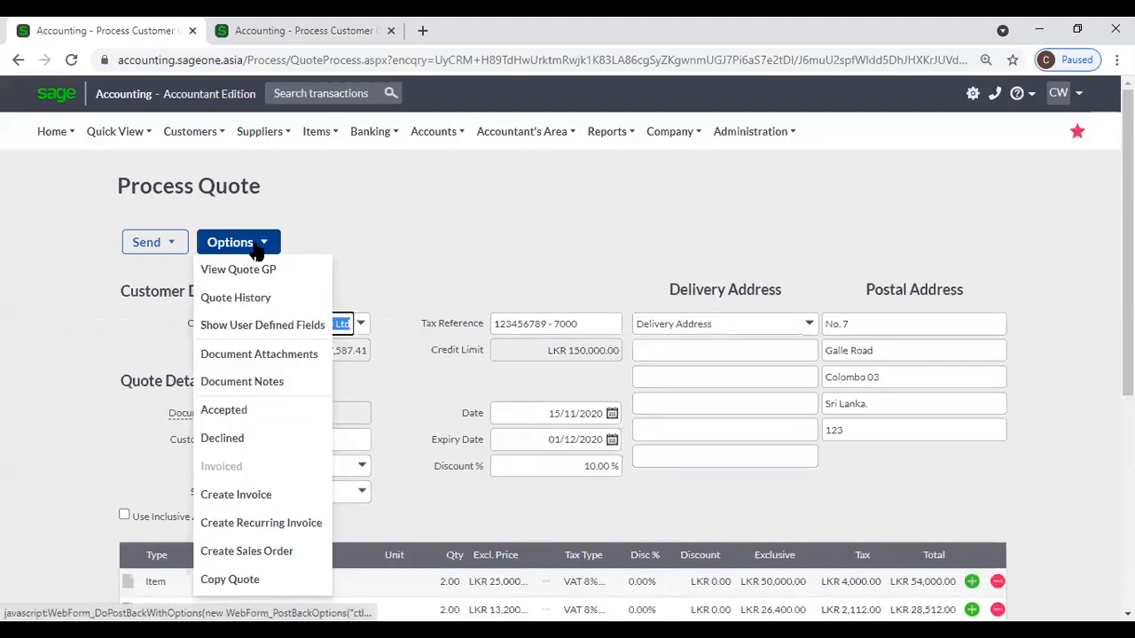
pyautogui.click(256, 296)
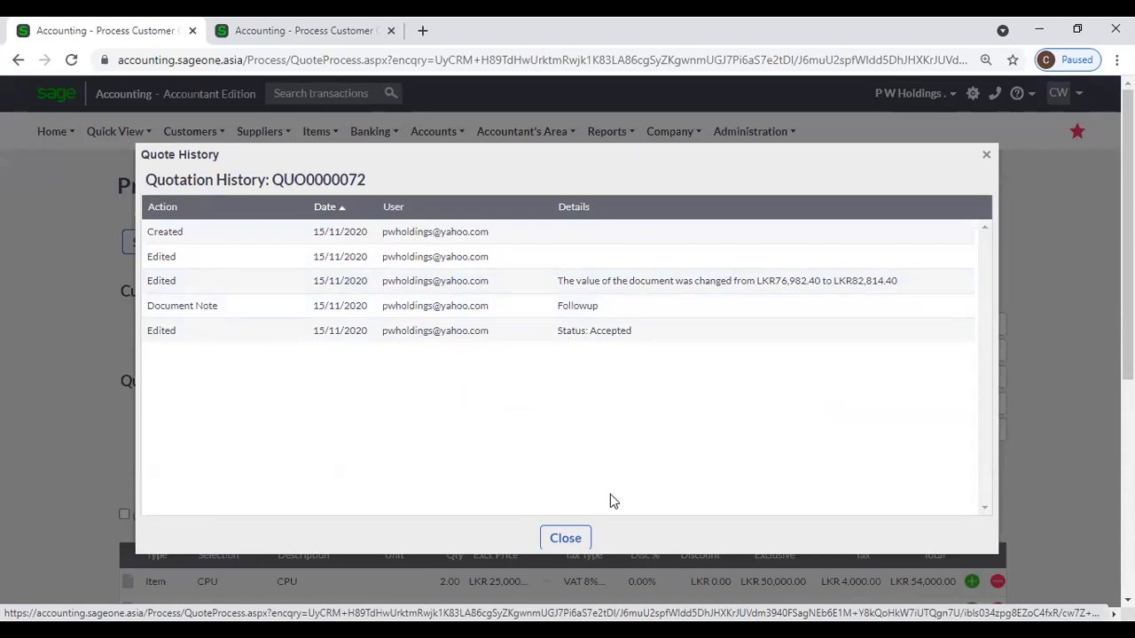
pyautogui.click(982, 157)
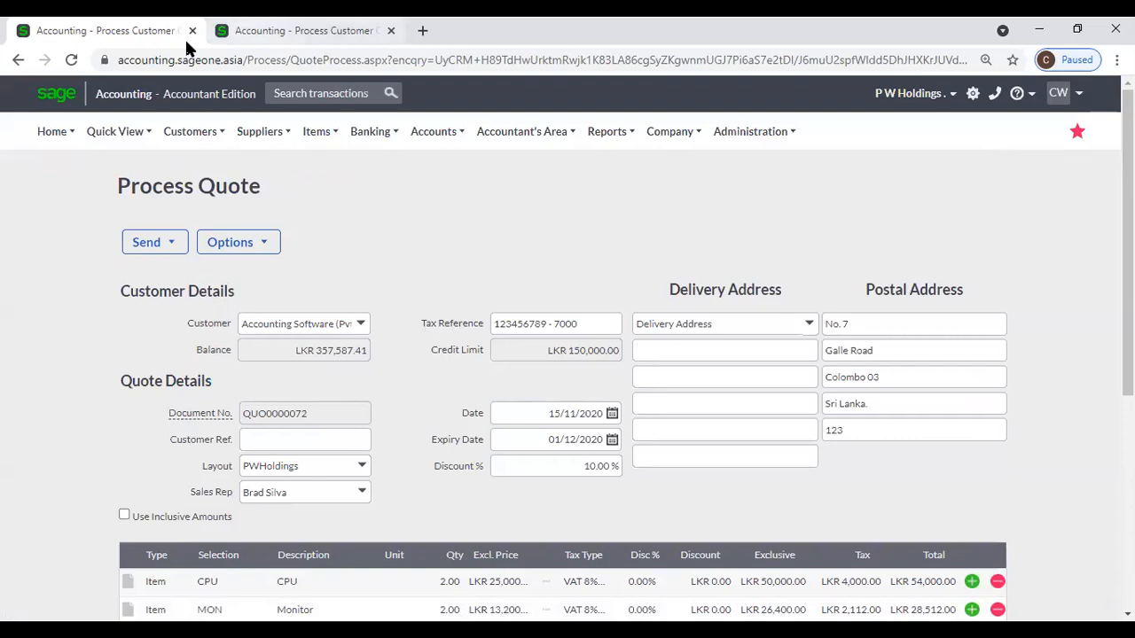
# Save the new unsaved quote as QUO0000079.
pyautogui.hotkey('ctrl', 'Tab')
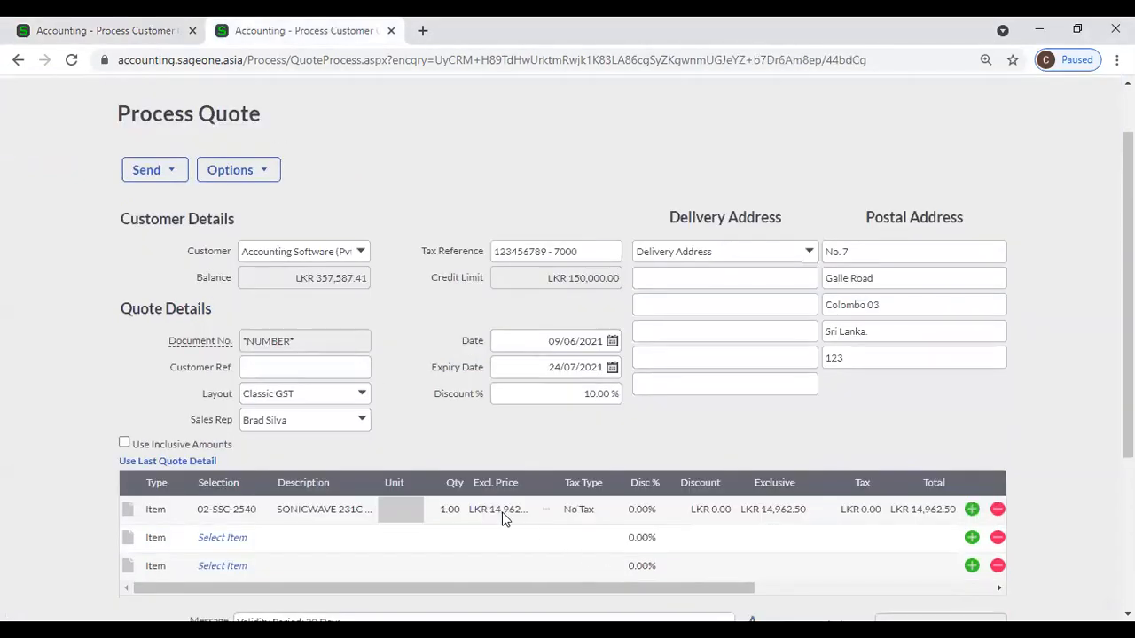
pyautogui.scroll(-3, 444, 505)
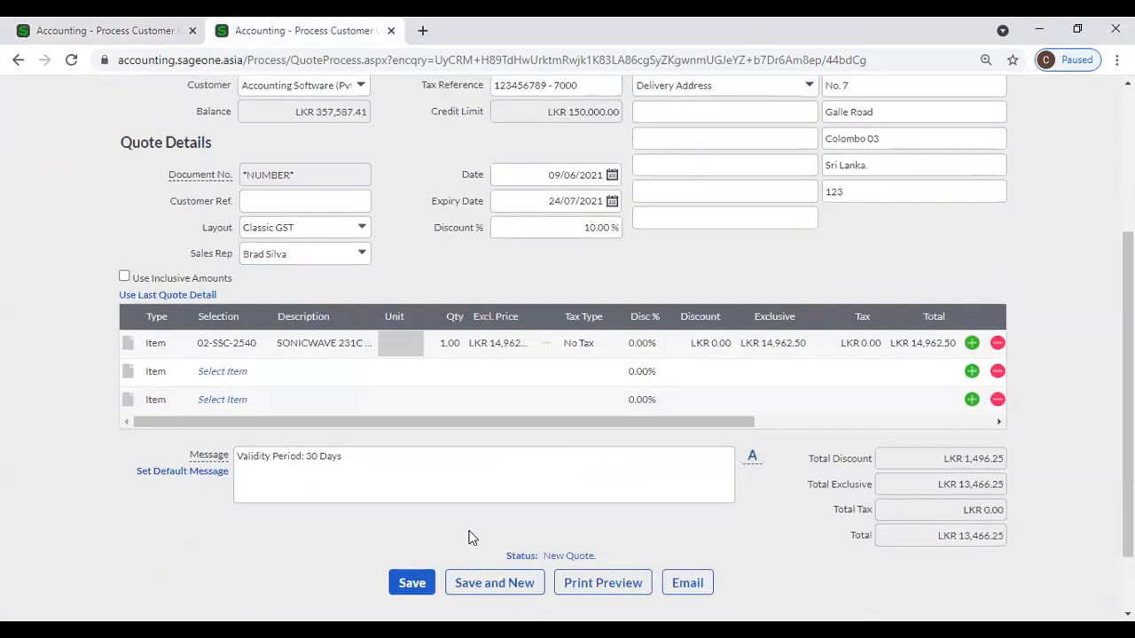
pyautogui.click(405, 583)
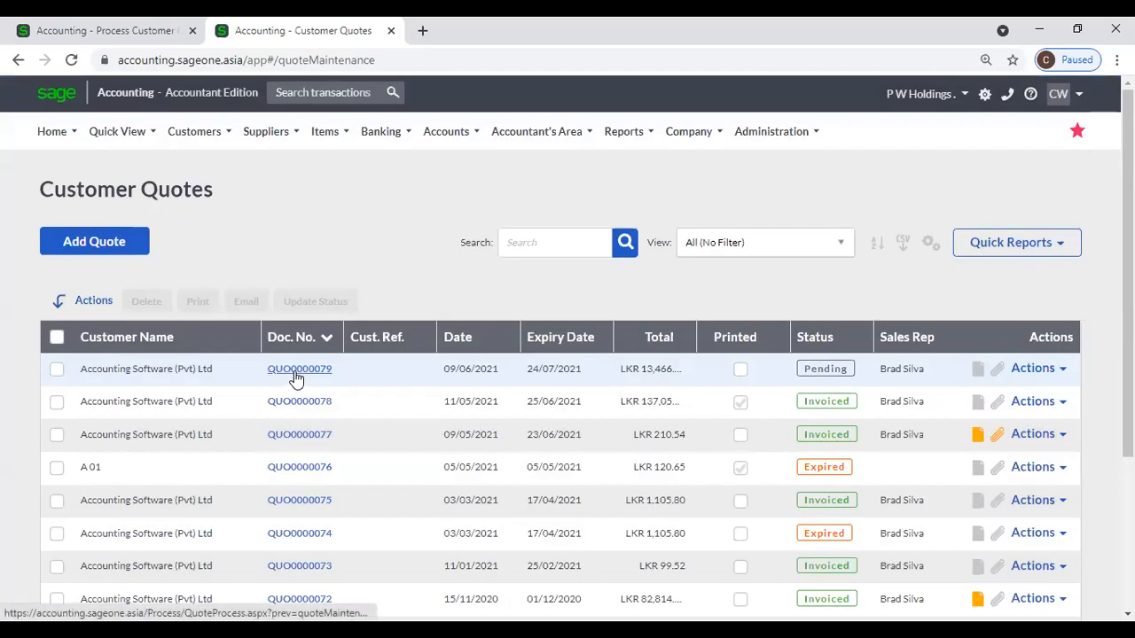
# Change the 02-SSC-2540 Excl. Price to 15000 and save, totalling LKR 13,500.
pyautogui.click(297, 376)
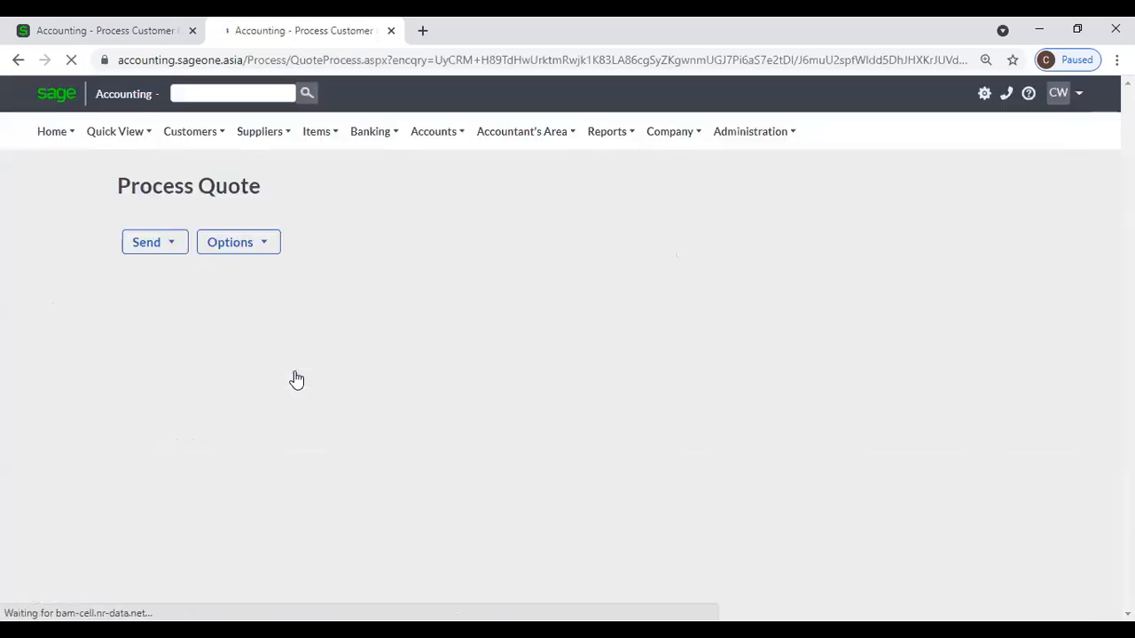
pyautogui.scroll(-3, 577, 437)
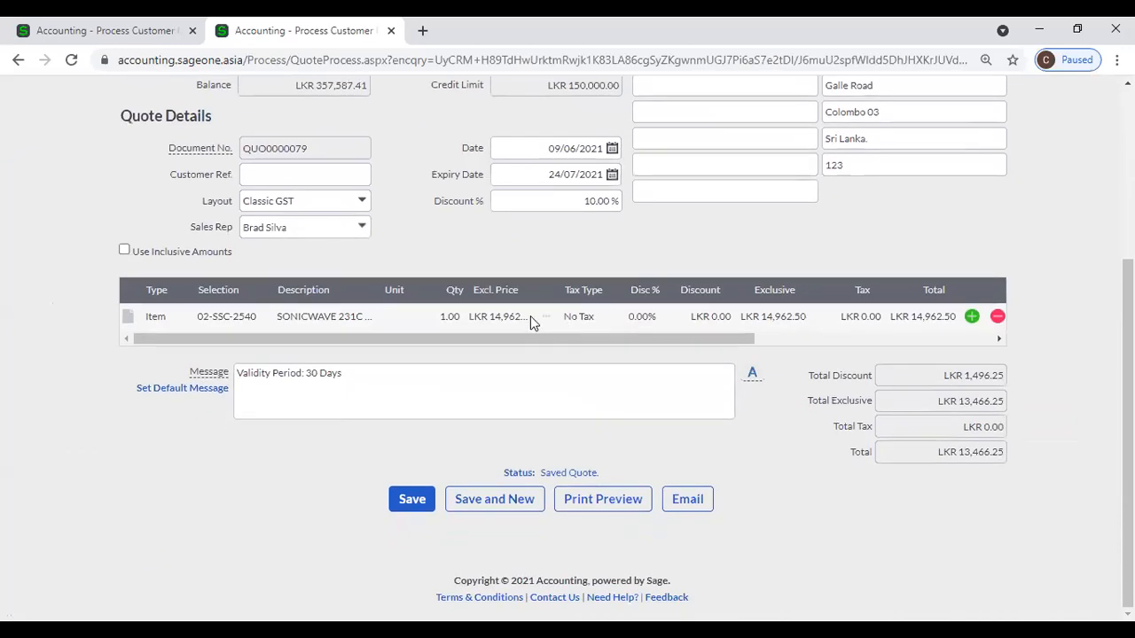
pyautogui.click(530, 316)
pyautogui.write('15000')
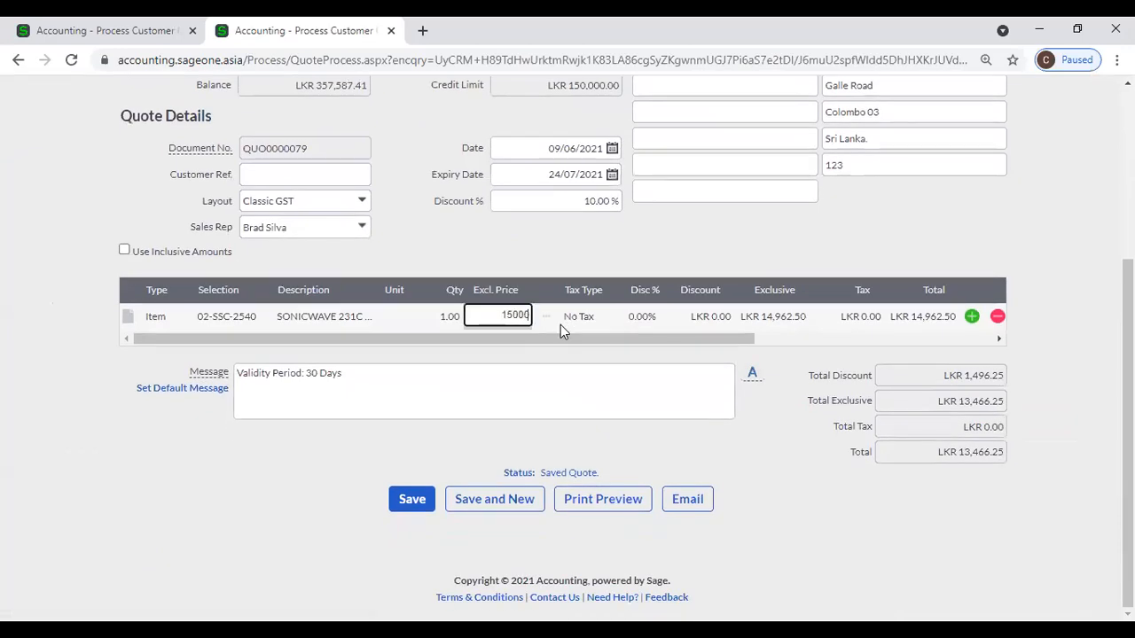
pyautogui.press('Tab')
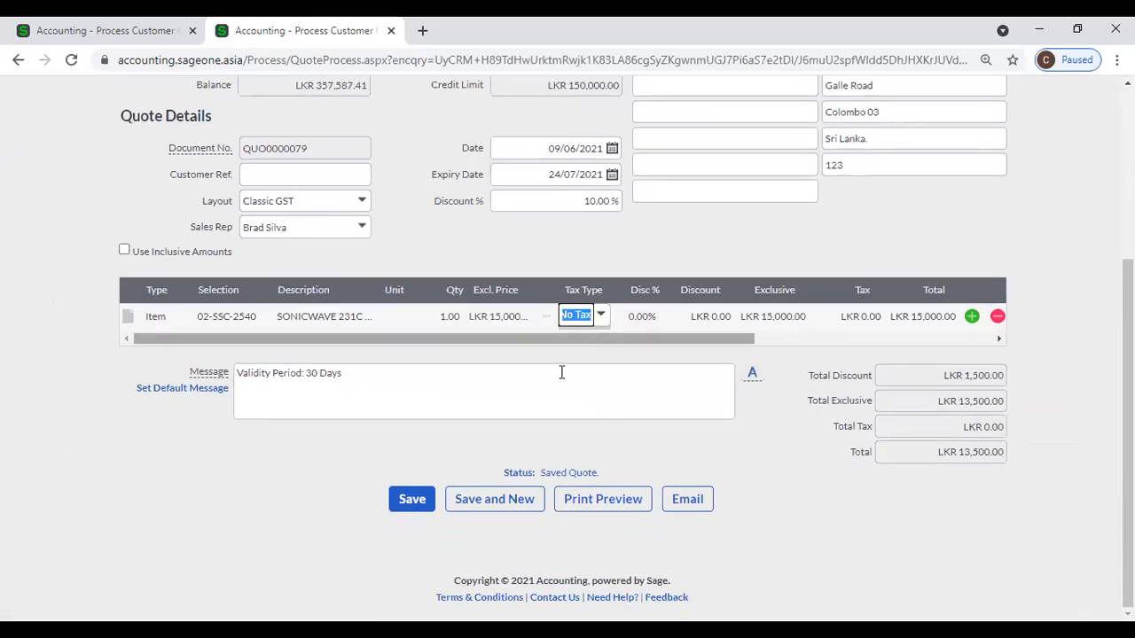
pyautogui.click(410, 503)
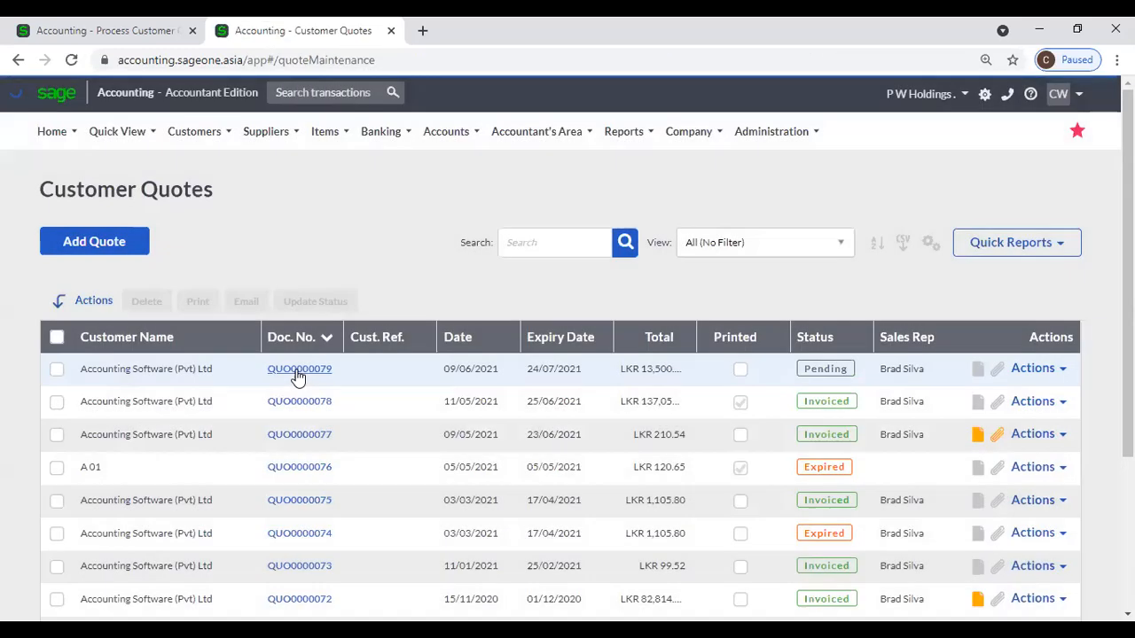
# Read QUO0000079's Quote History Edited entry showing LKR13,466.25 changed to LKR13,500.00.
pyautogui.click(298, 370)
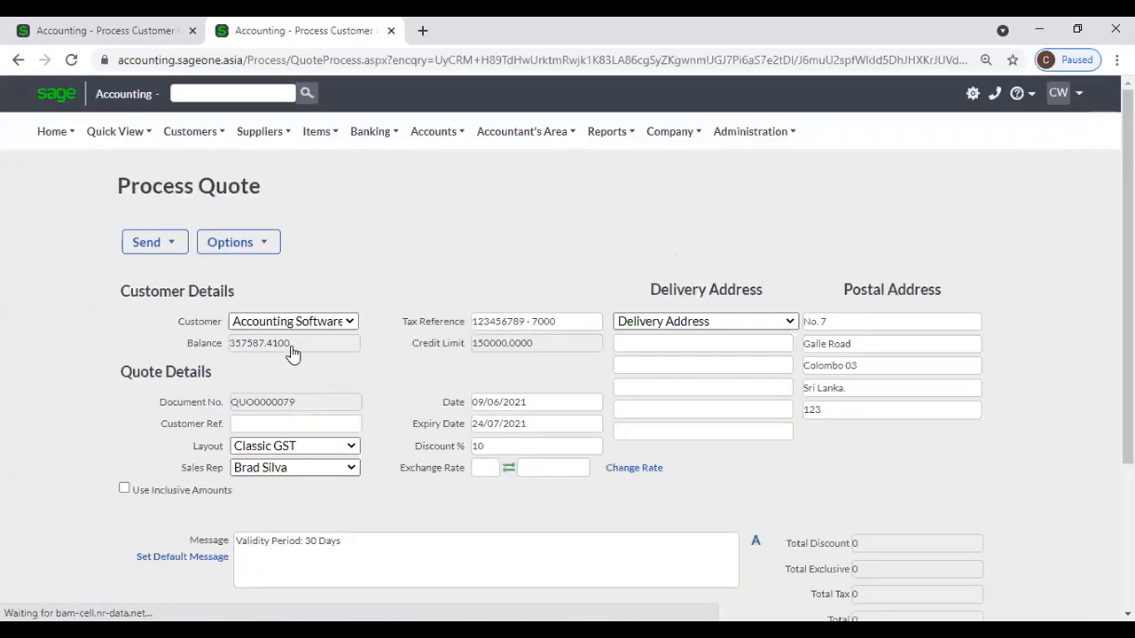
pyautogui.click(264, 256)
pyautogui.click(259, 294)
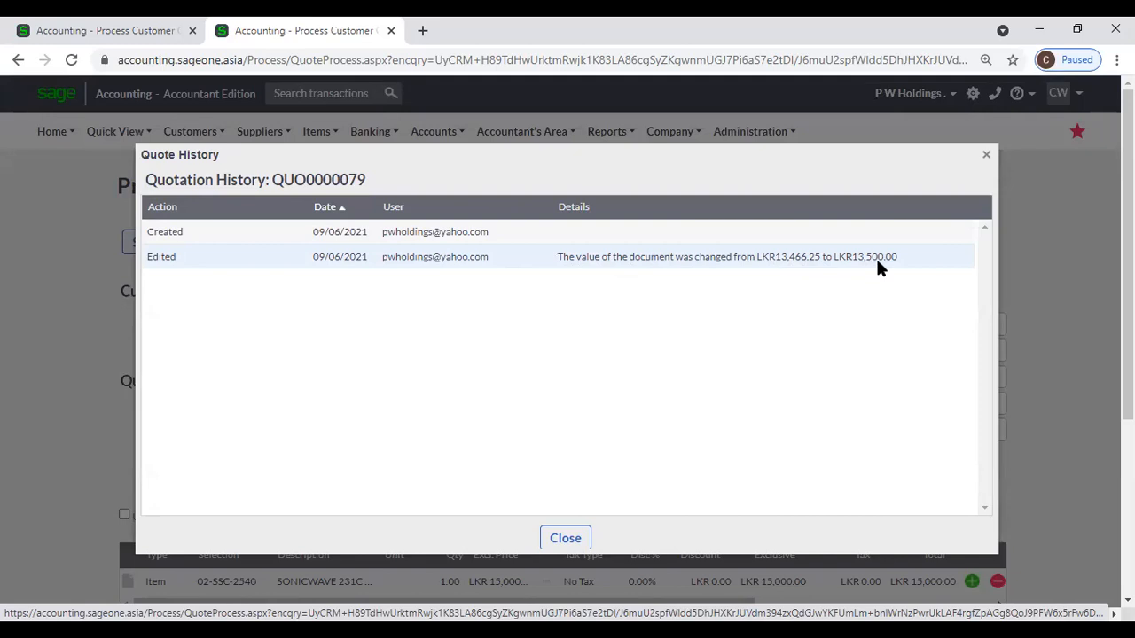
pyautogui.click(990, 156)
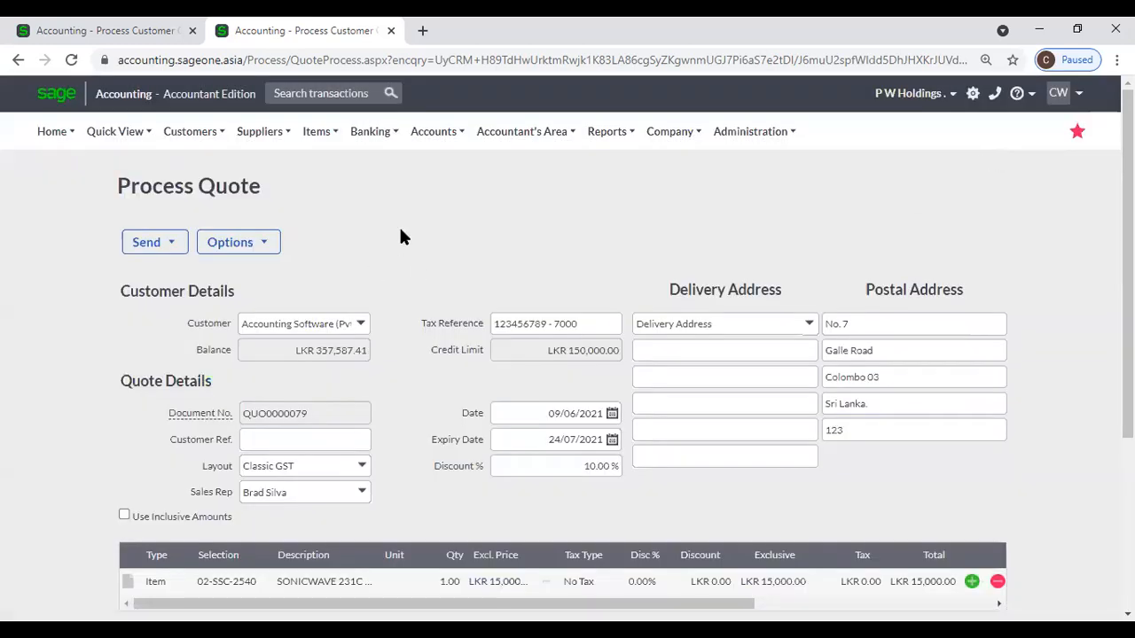
pyautogui.scroll(-2, 400, 236)
pyautogui.scroll(2, 236, 142)
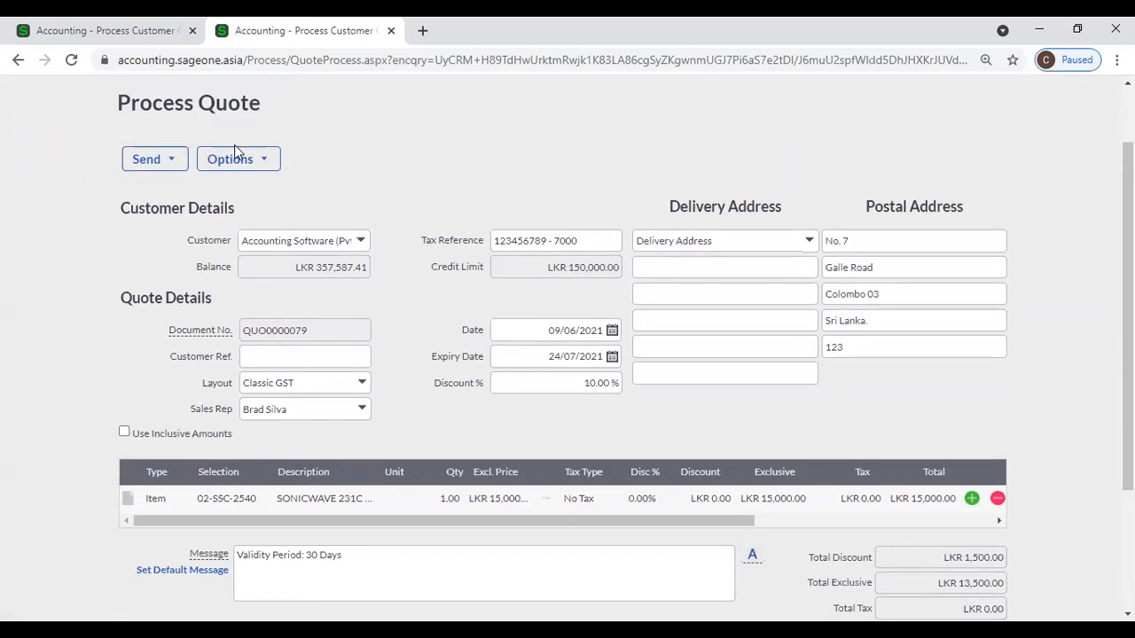
pyautogui.click(236, 159)
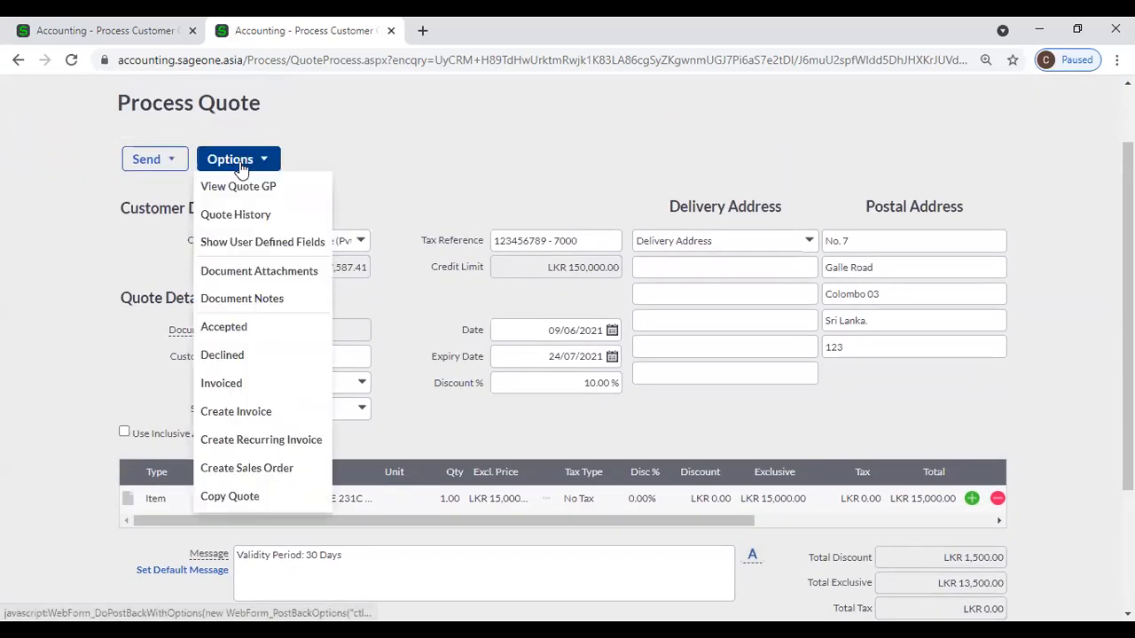
pyautogui.click(252, 244)
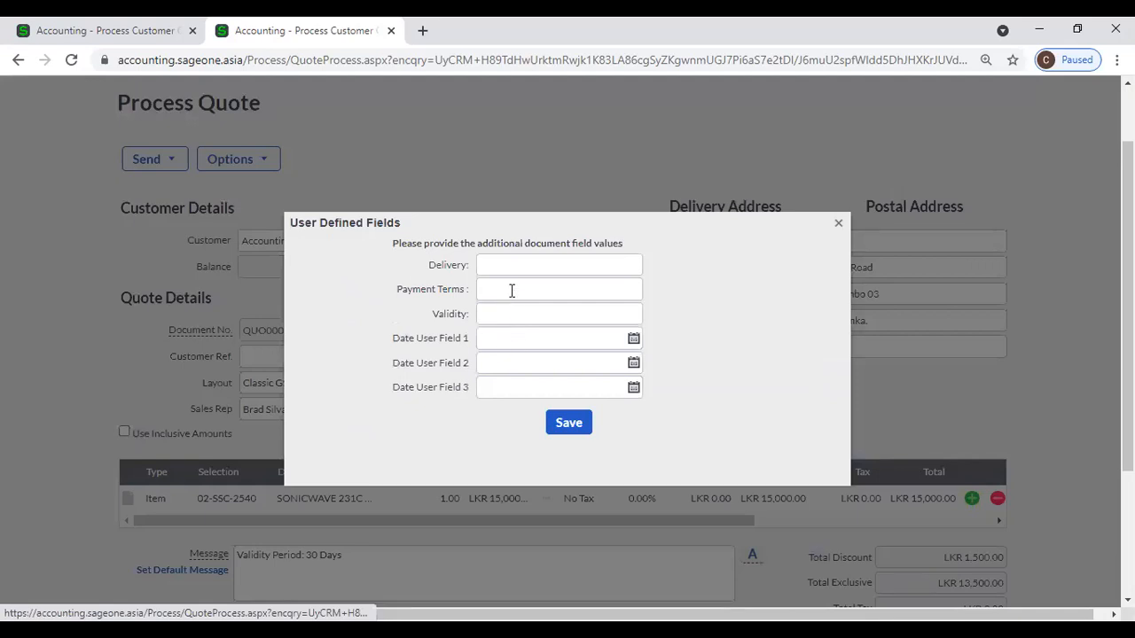
pyautogui.click(564, 427)
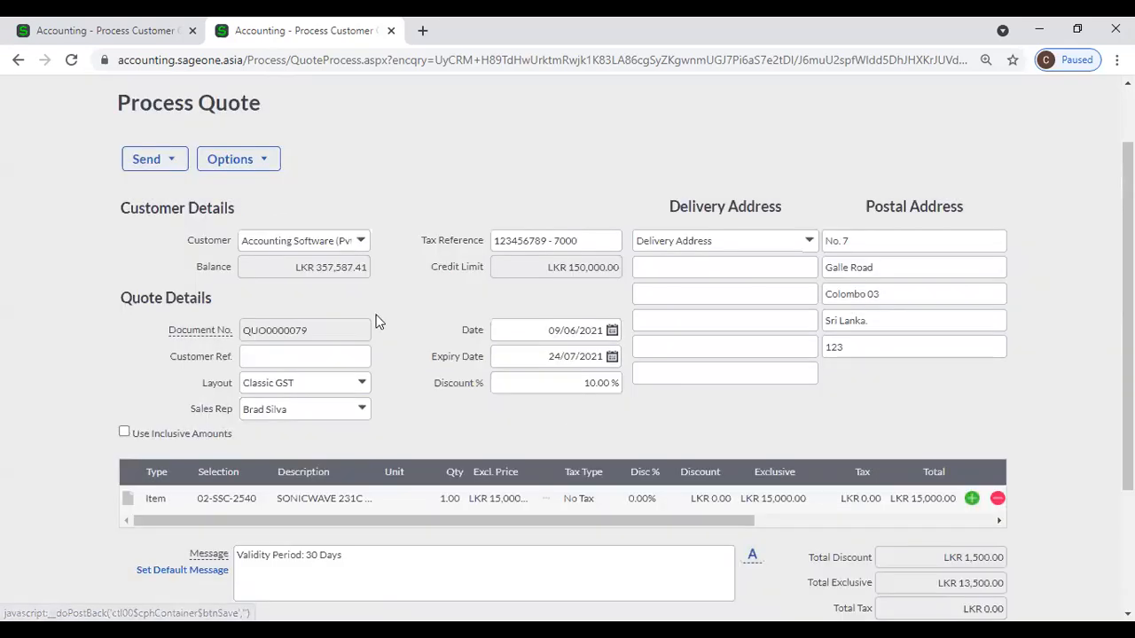
pyautogui.click(235, 160)
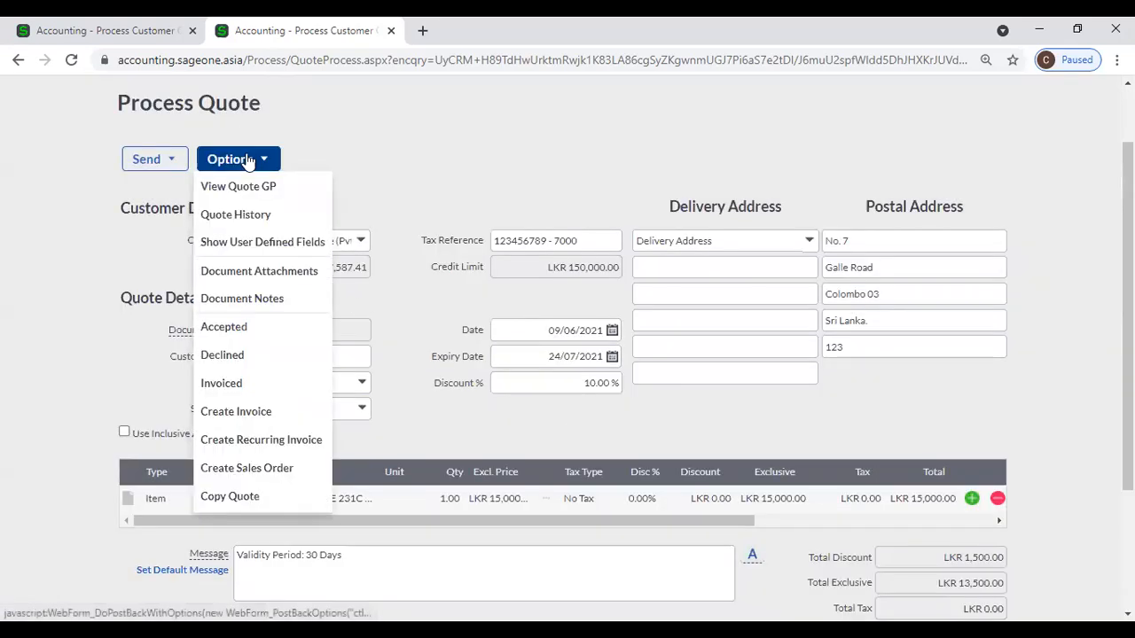
pyautogui.click(277, 276)
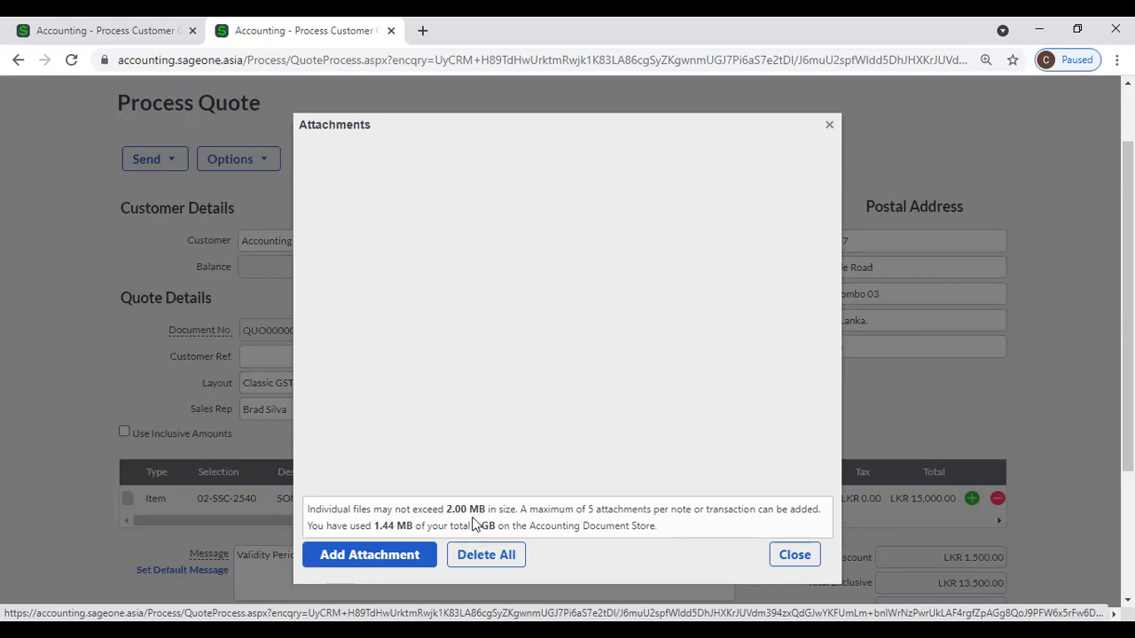
pyautogui.click(789, 556)
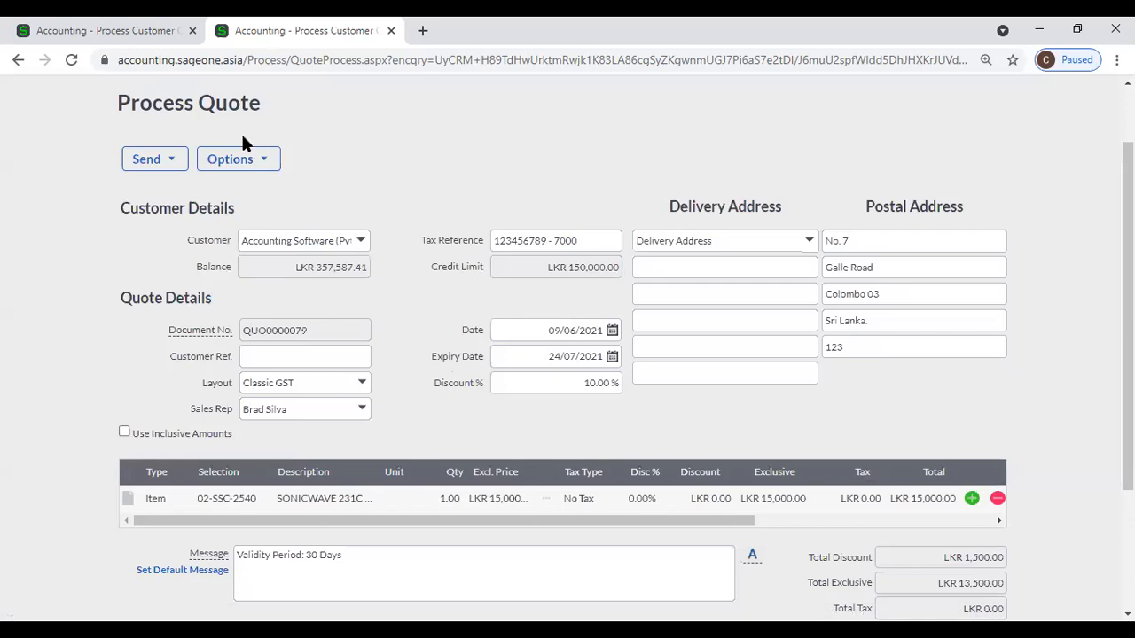
pyautogui.click(238, 158)
# Start a new document note on the quote, then visit the dashboard in the other tab.
pyautogui.click(259, 303)
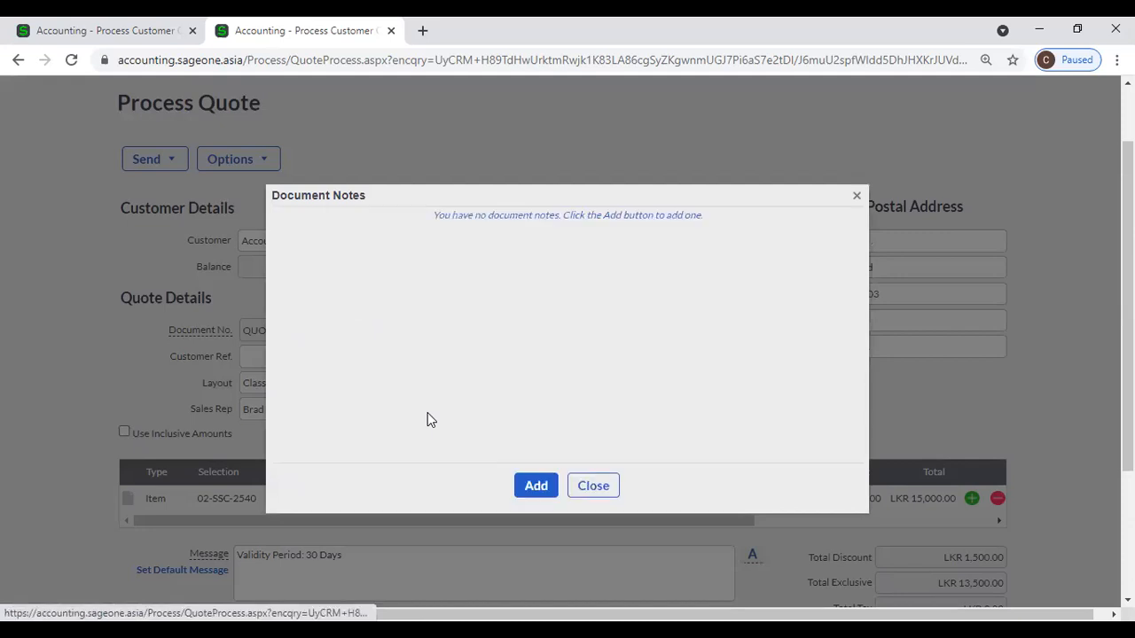
pyautogui.click(535, 487)
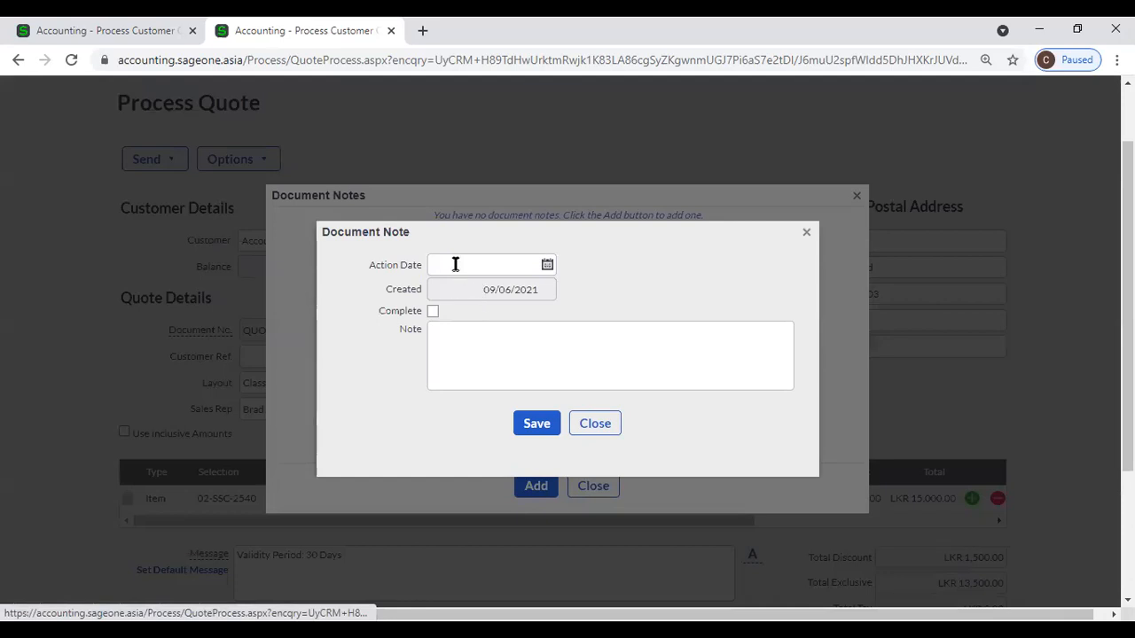
pyautogui.click(454, 264)
pyautogui.click(81, 30)
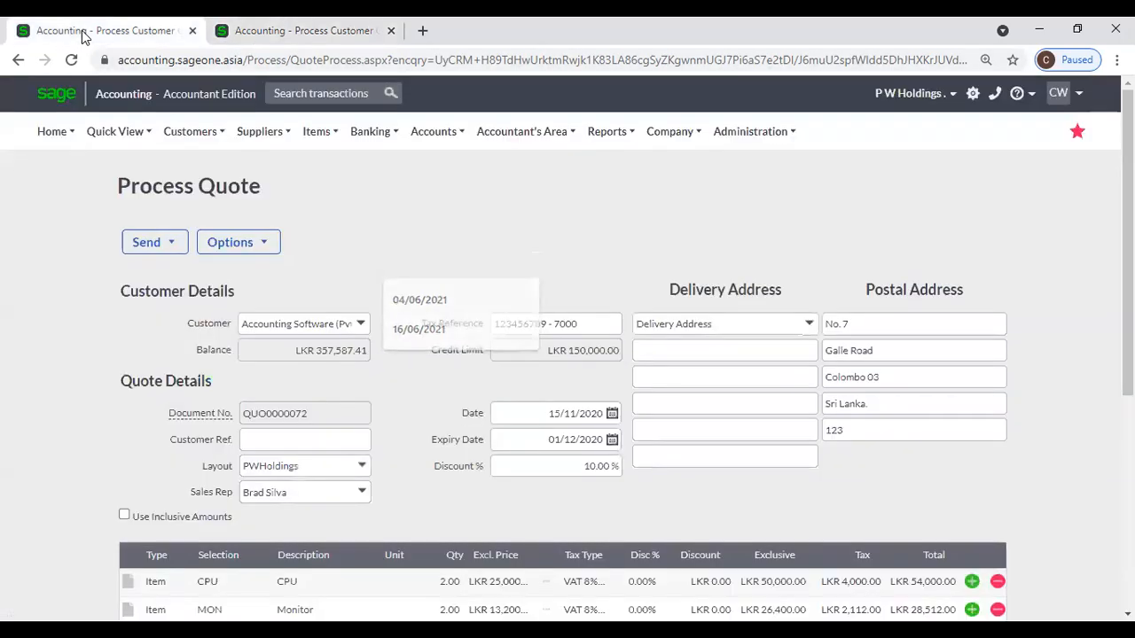
pyautogui.moveTo(53, 133)
pyautogui.click(71, 168)
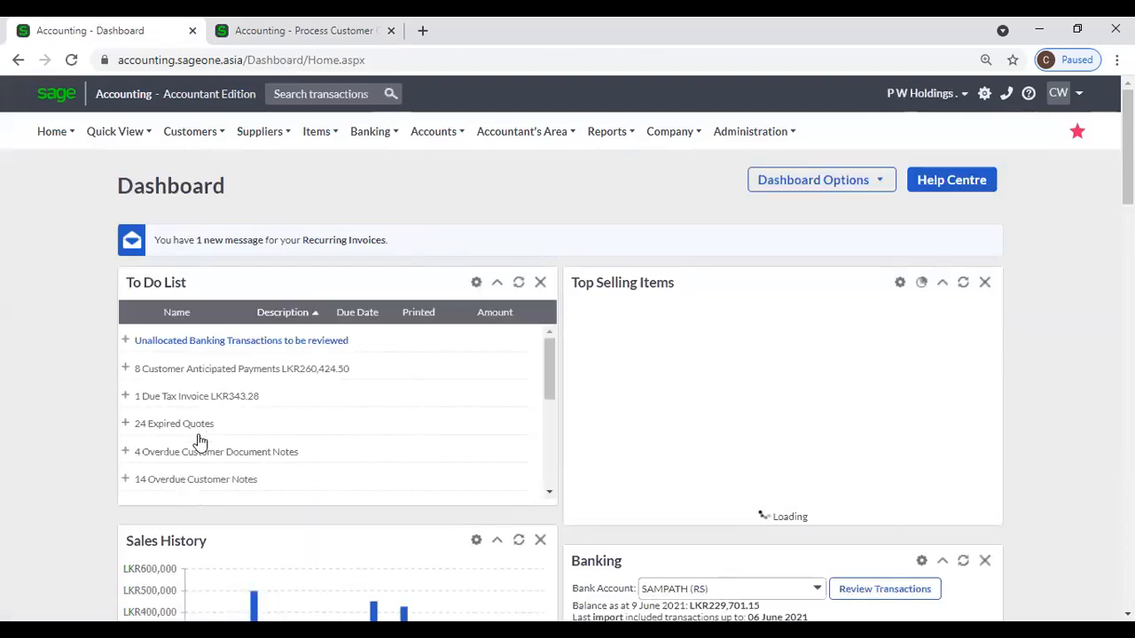
# Back on the quote, close the Document Note and Document Notes dialogs without adding a note.
pyautogui.click(208, 24)
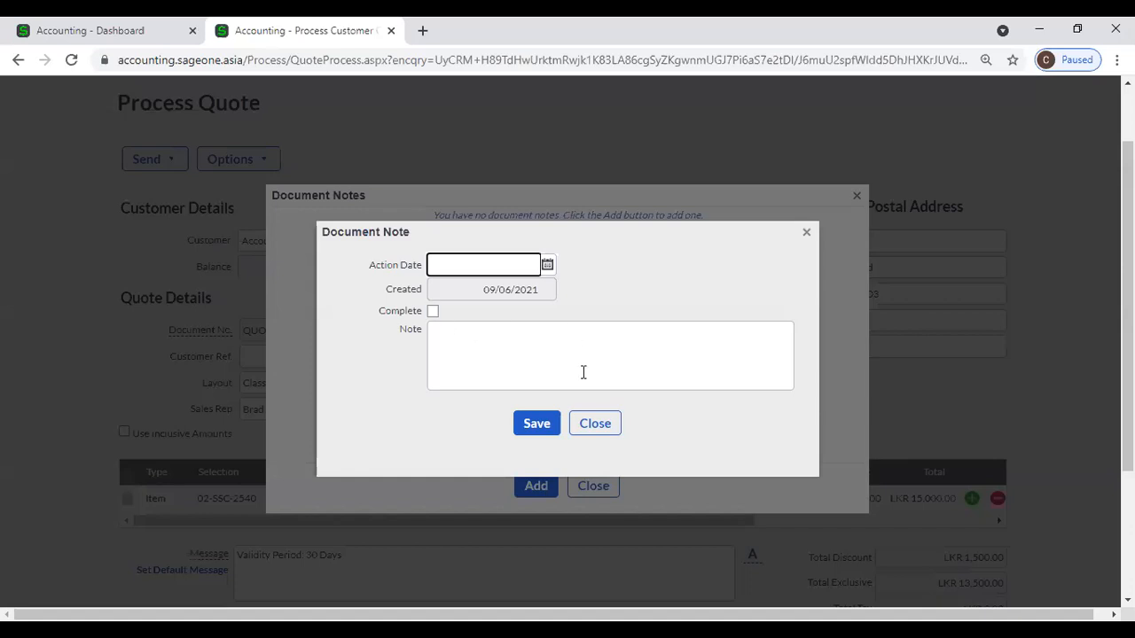
pyautogui.click(597, 423)
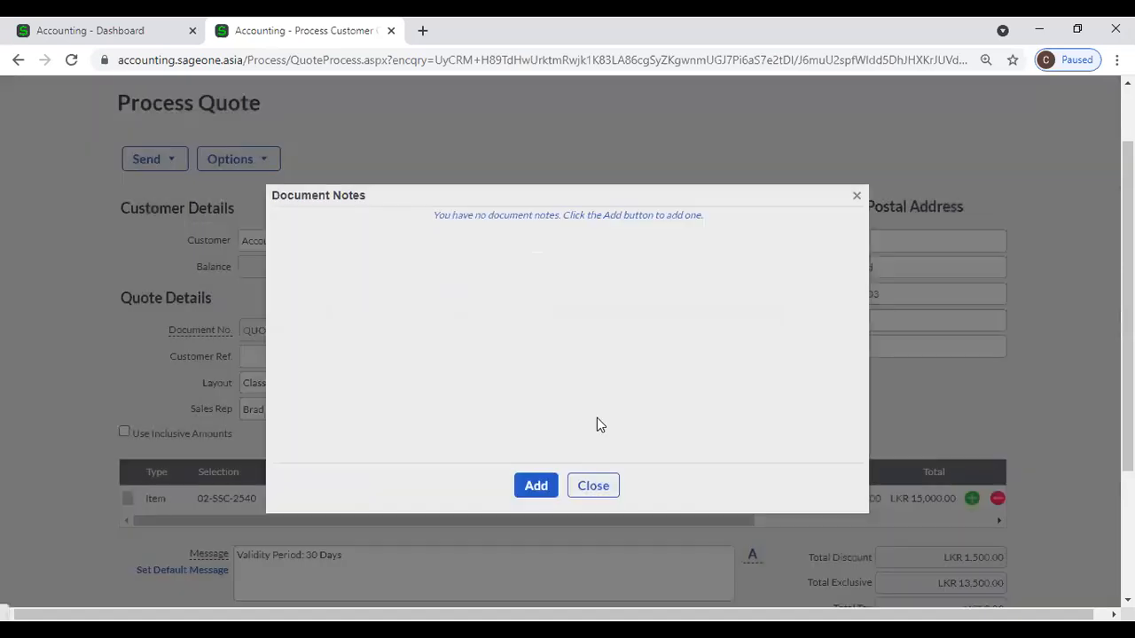
pyautogui.click(593, 486)
pyautogui.click(236, 159)
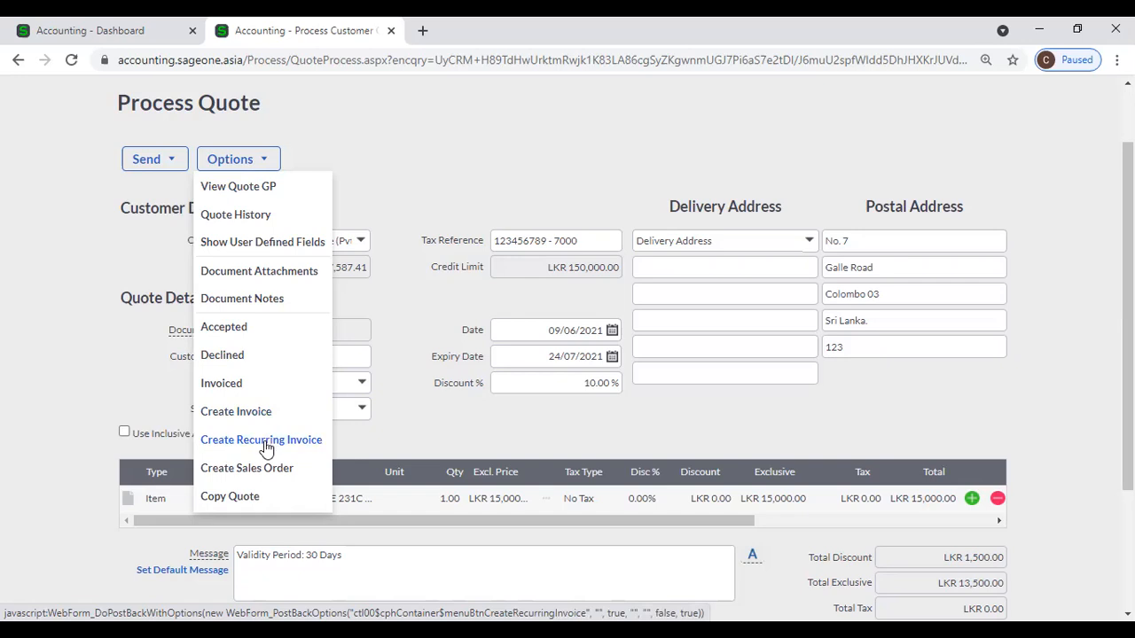
# From the dashboard, open Customer Recurring Invoices and add a new recurring invoice.
pyautogui.click(128, 33)
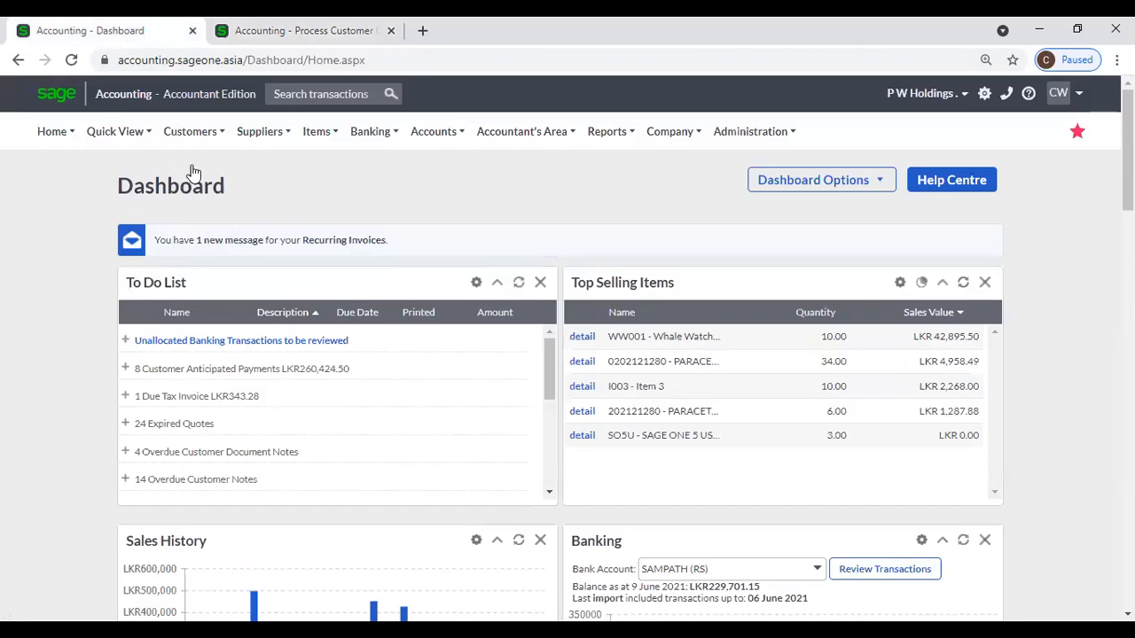
pyautogui.moveTo(182, 149)
pyautogui.moveTo(268, 246)
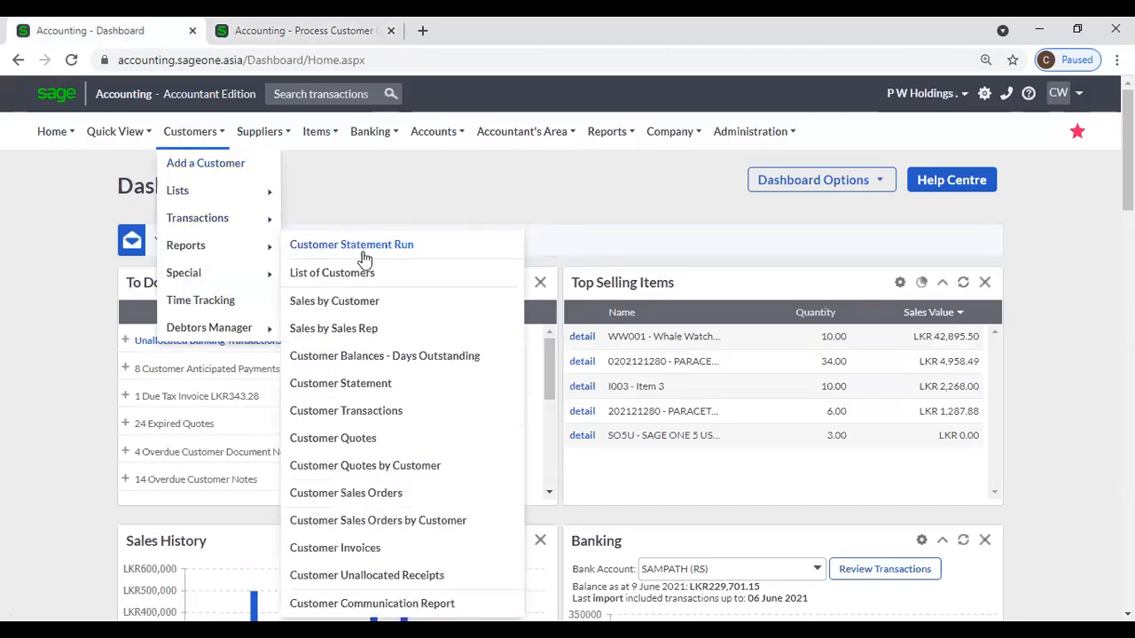
pyautogui.moveTo(269, 218)
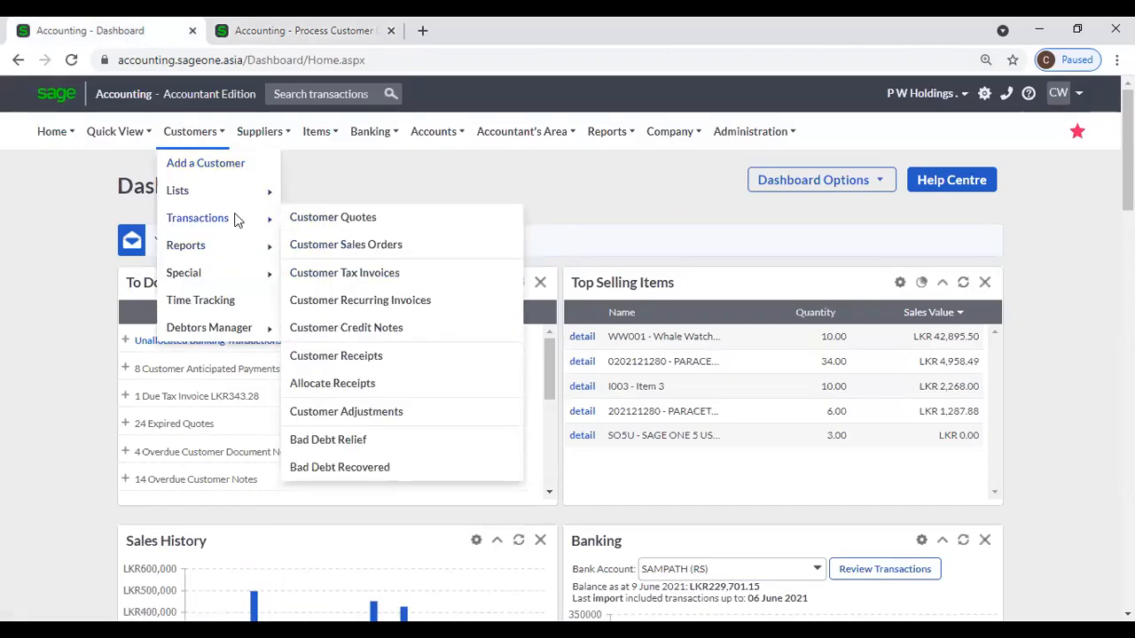
pyautogui.click(355, 295)
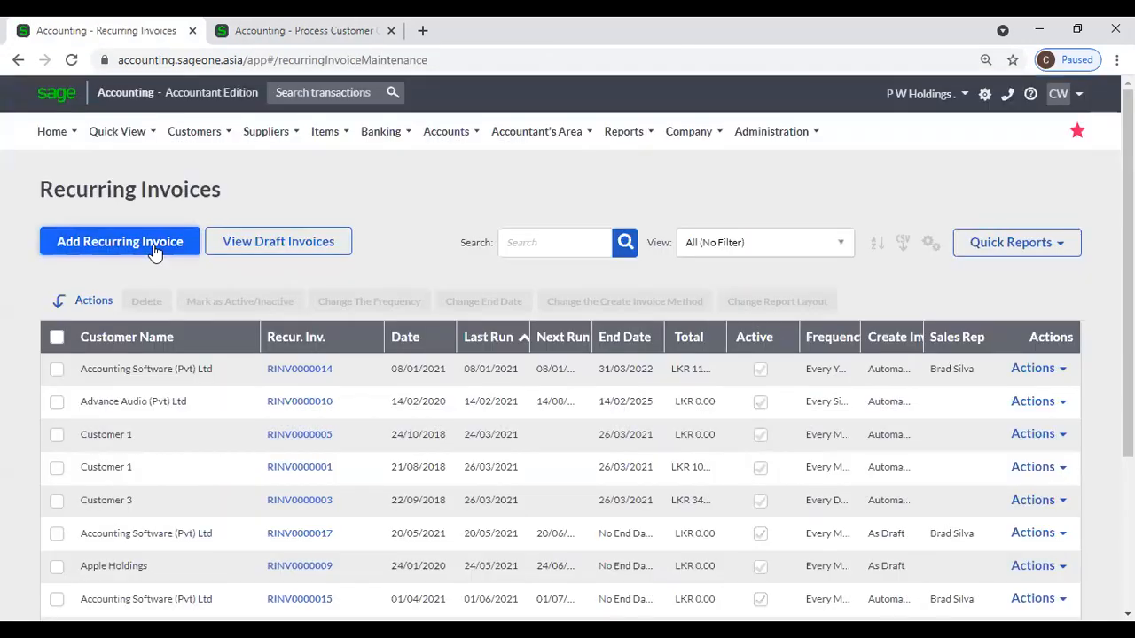
pyautogui.click(153, 252)
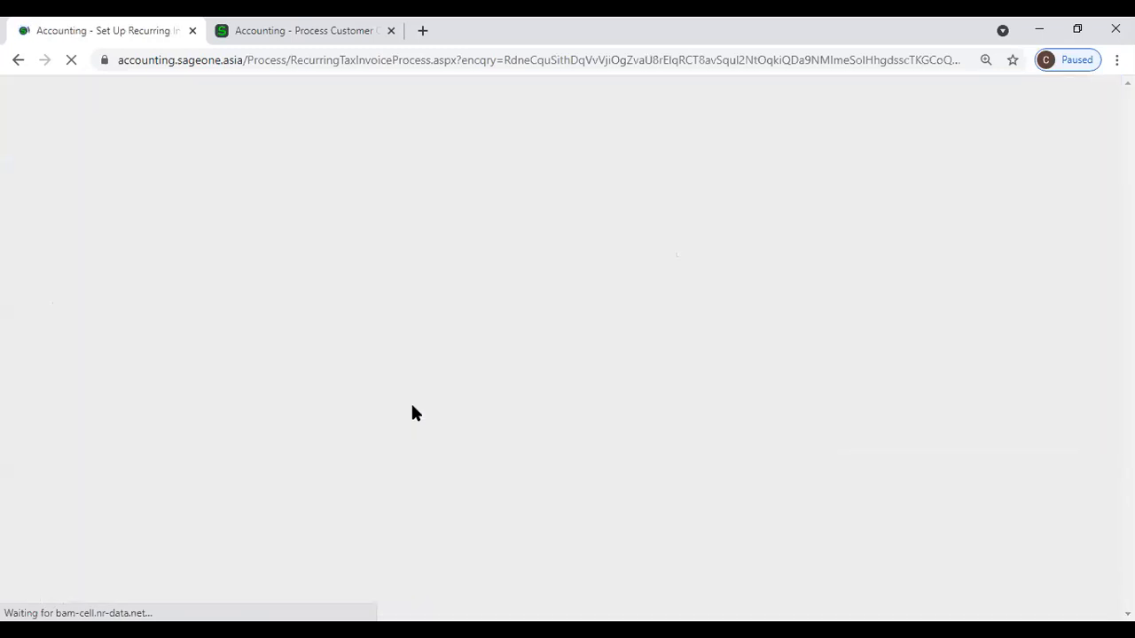
# Check the 10/06/2021 Start Date and Frequency options, leaving Every Day.
pyautogui.scroll(-1, 470, 403)
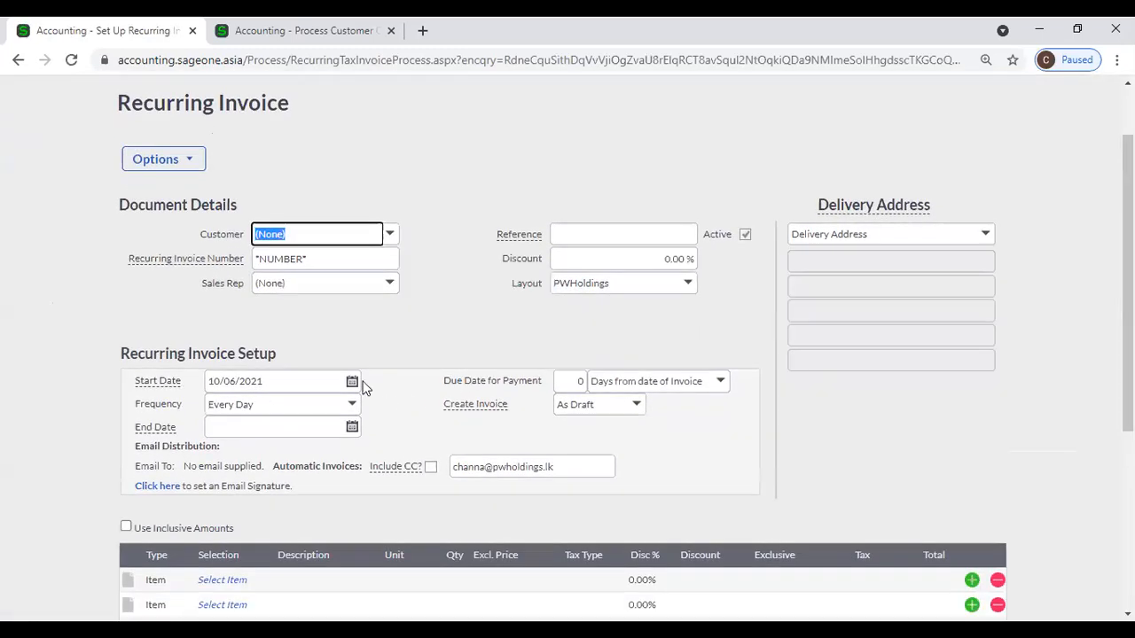
pyautogui.click(354, 382)
pyautogui.click(374, 365)
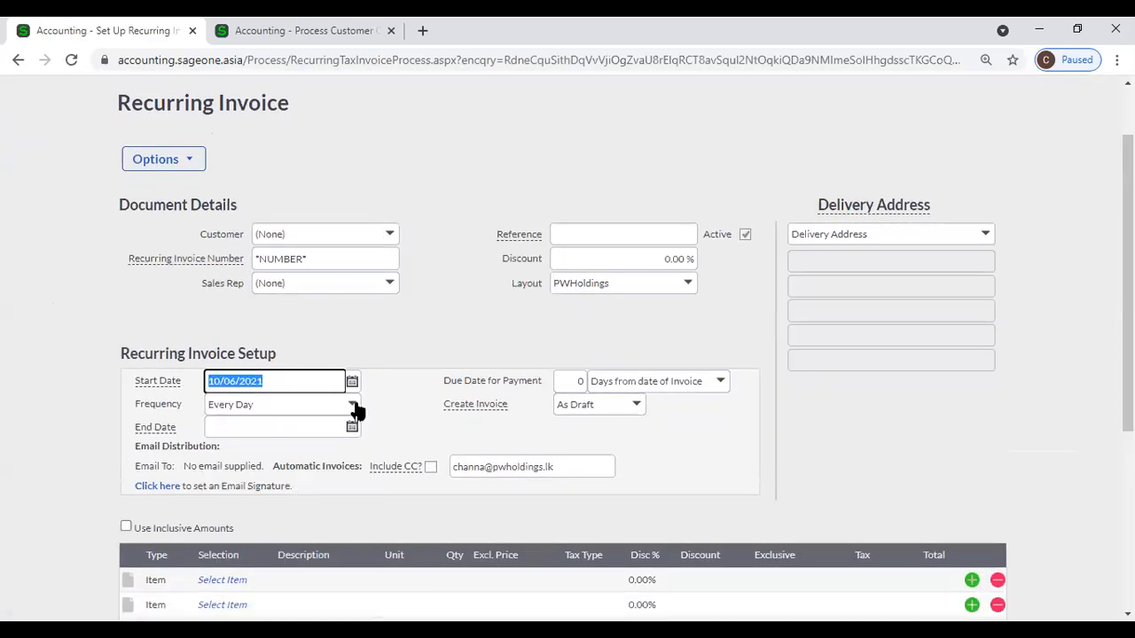
pyautogui.click(352, 404)
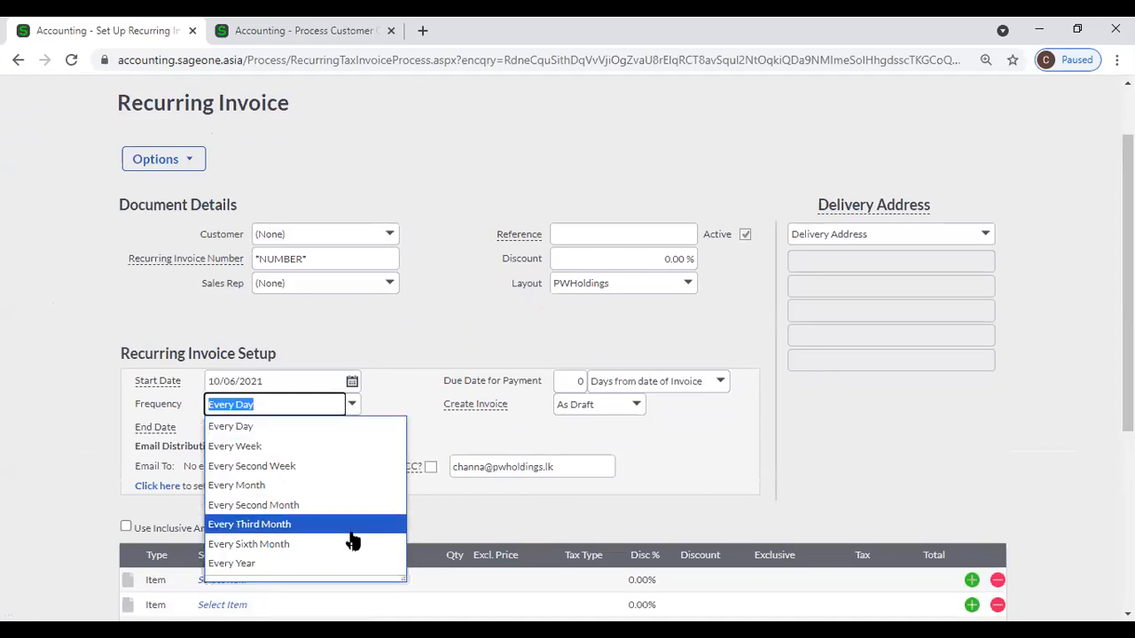
pyautogui.click(406, 371)
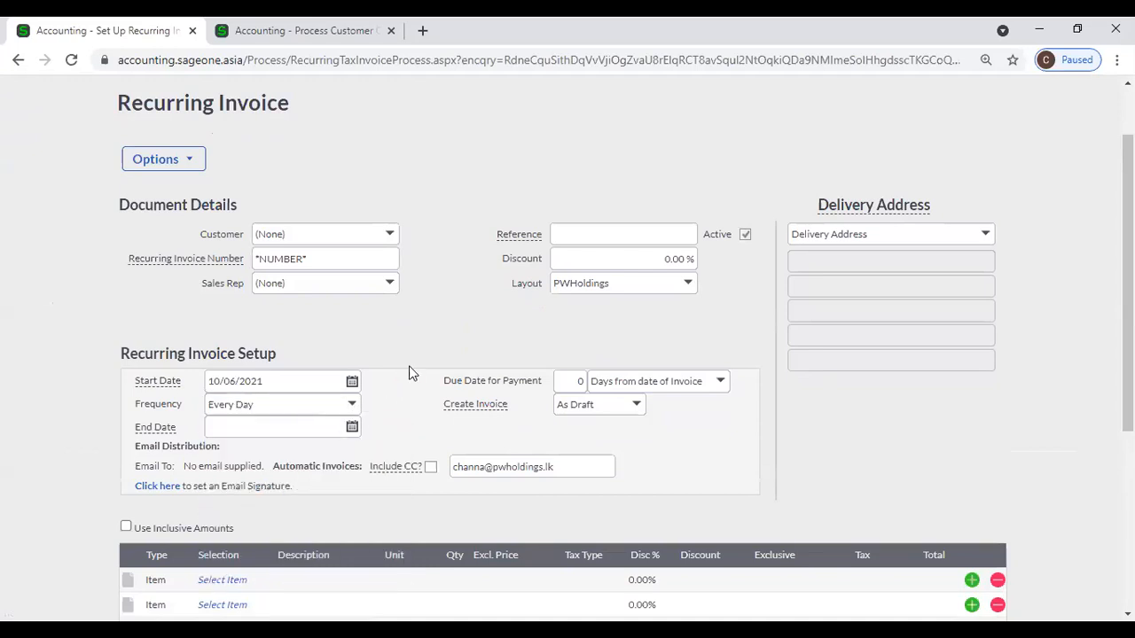
pyautogui.scroll(-1, 411, 372)
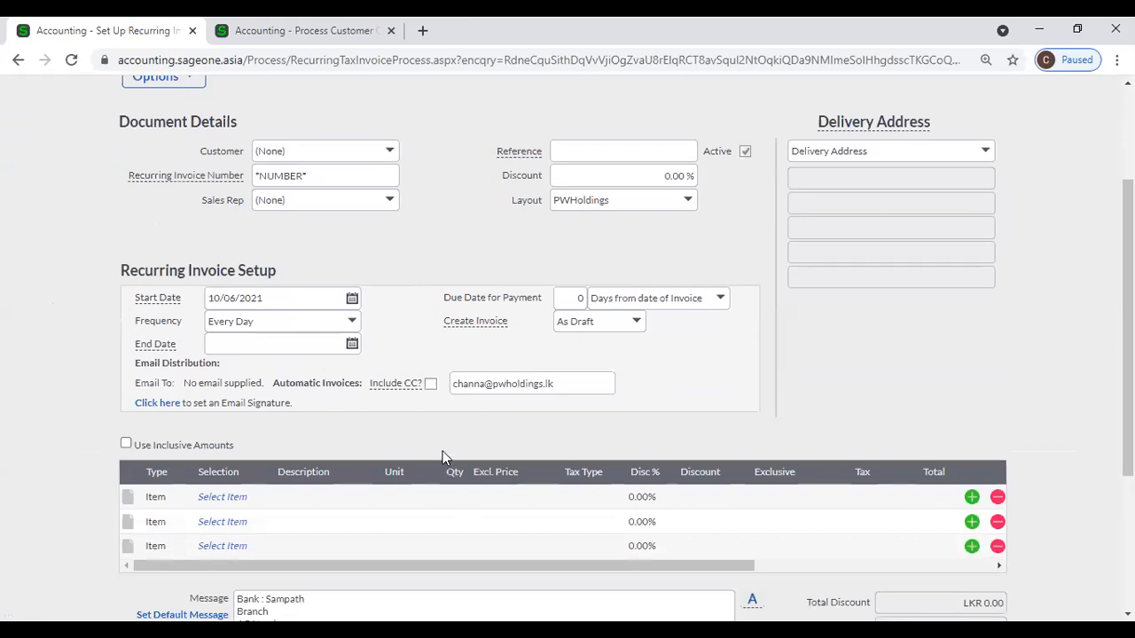
# Return to quote QUO0000079 and review its Options menu.
pyautogui.click(300, 30)
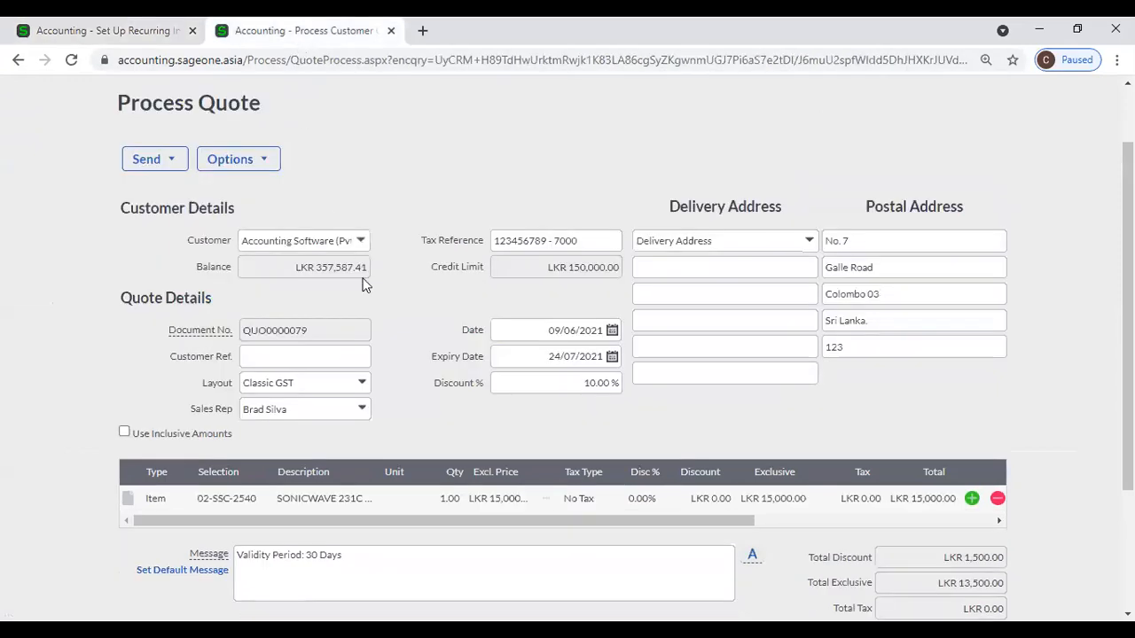
pyautogui.click(252, 166)
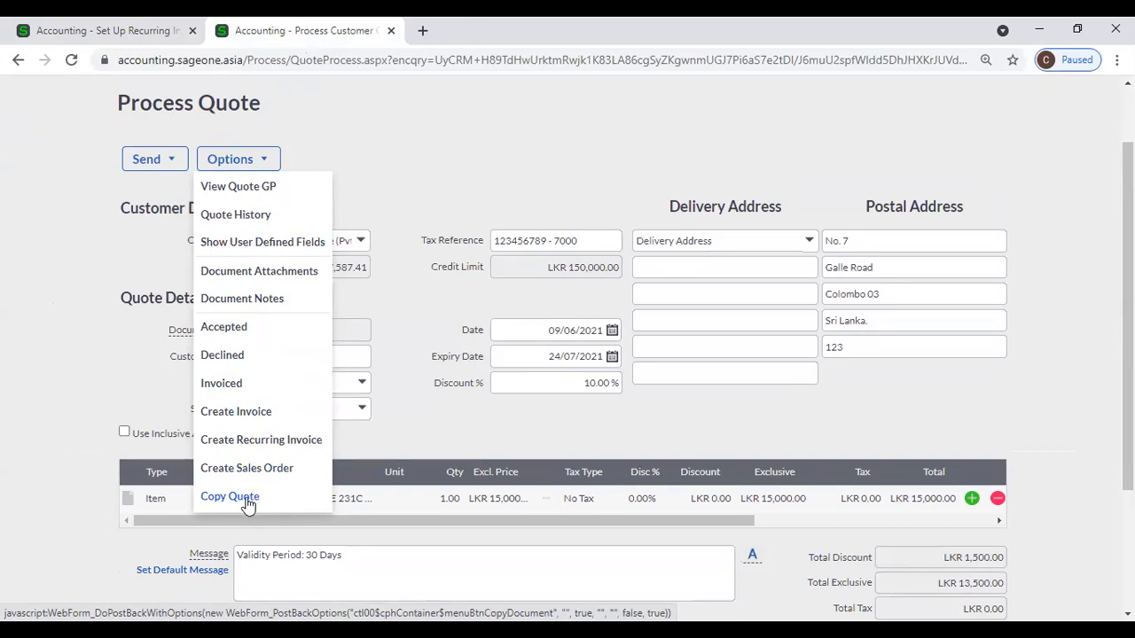
pyautogui.scroll(1, 426, 442)
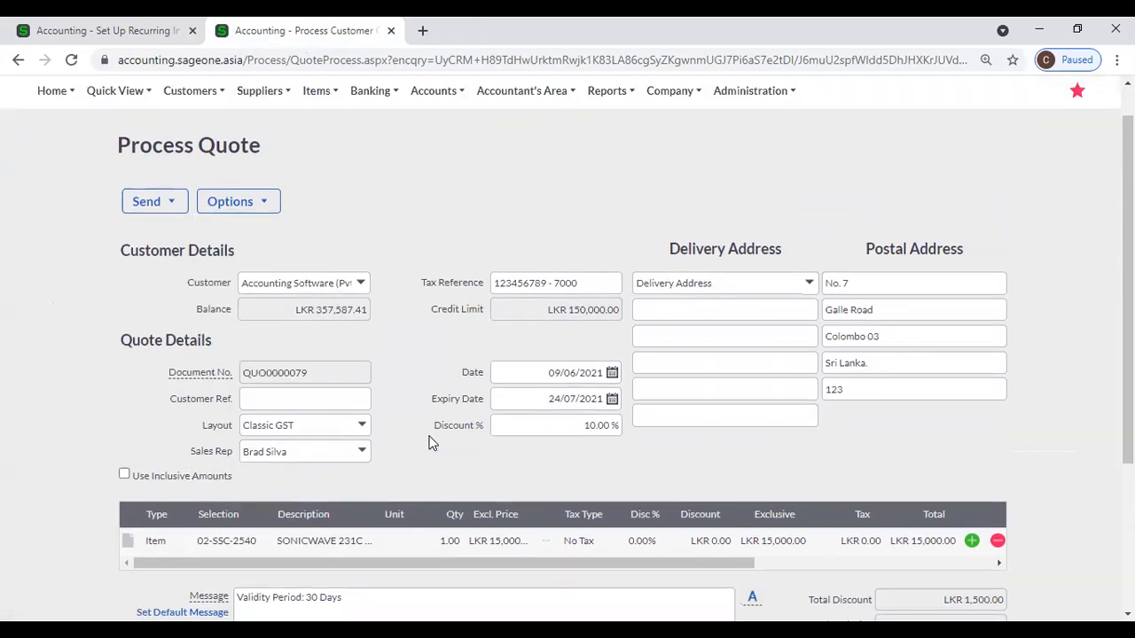
pyautogui.scroll(-3, 381, 412)
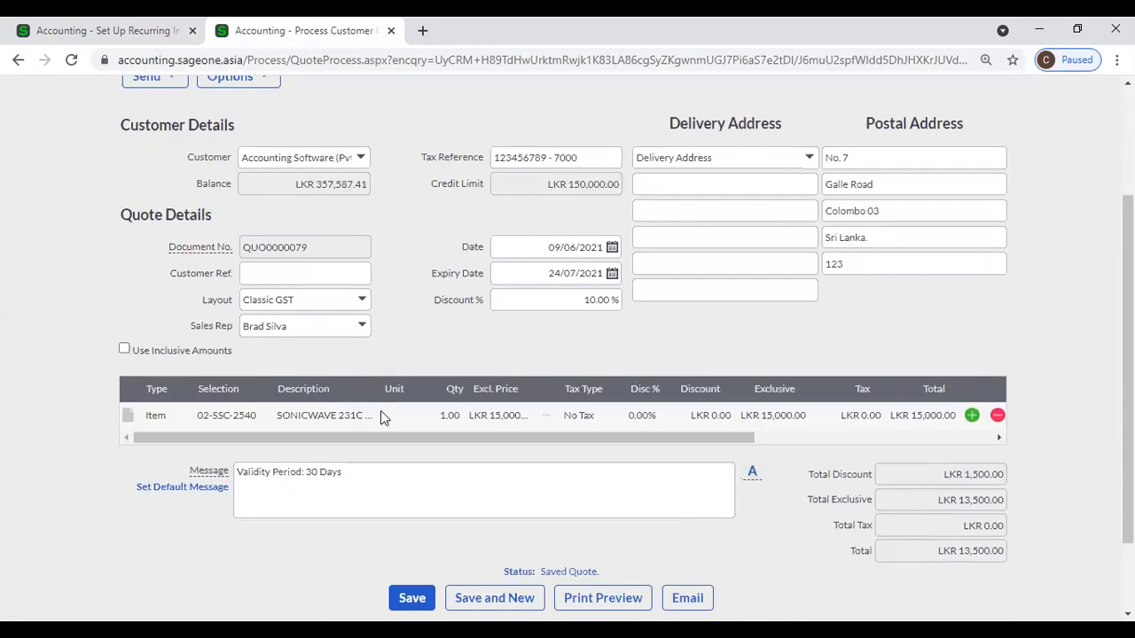
# Check the line's Department categories without choosing one, then save the quote.
pyautogui.moveTo(625, 343); pyautogui.dragTo(907, 329)
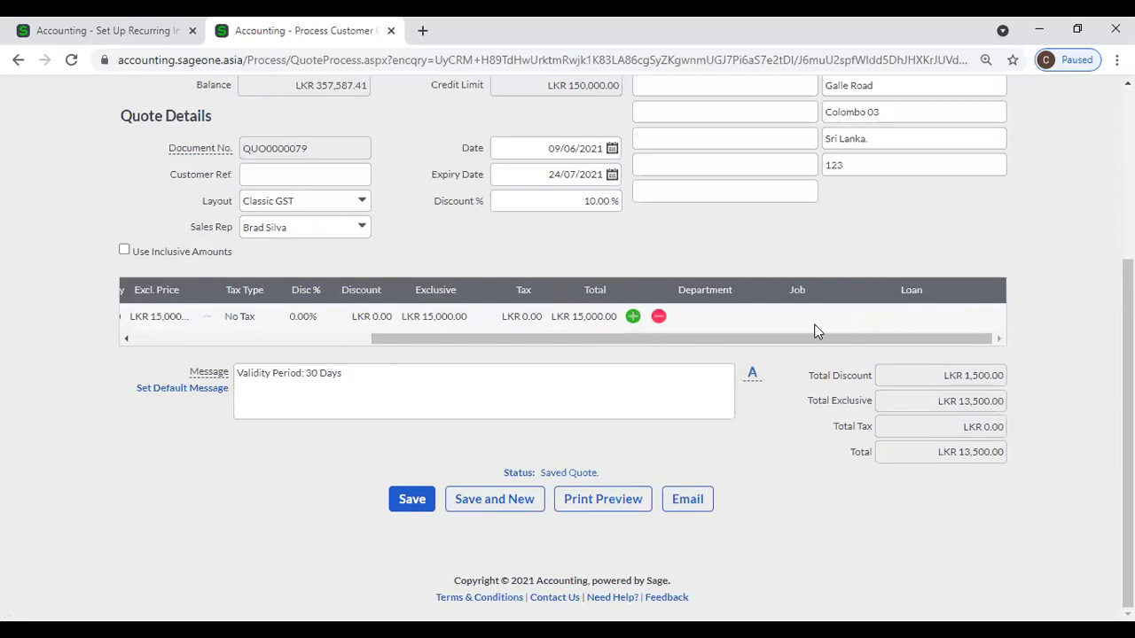
pyautogui.click(710, 311)
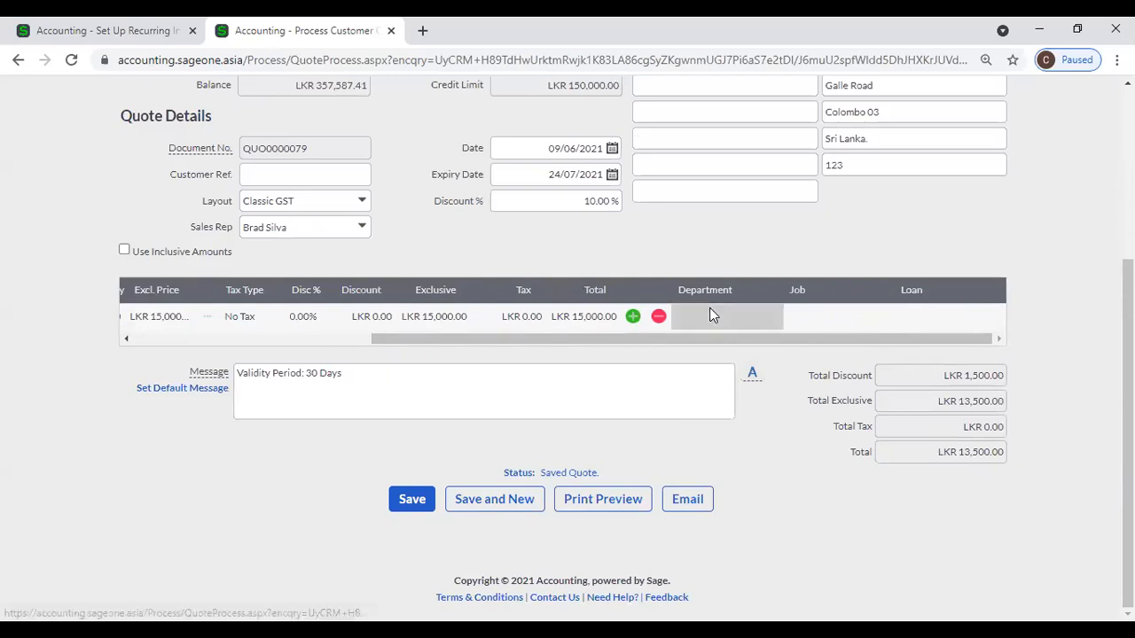
pyautogui.click(774, 318)
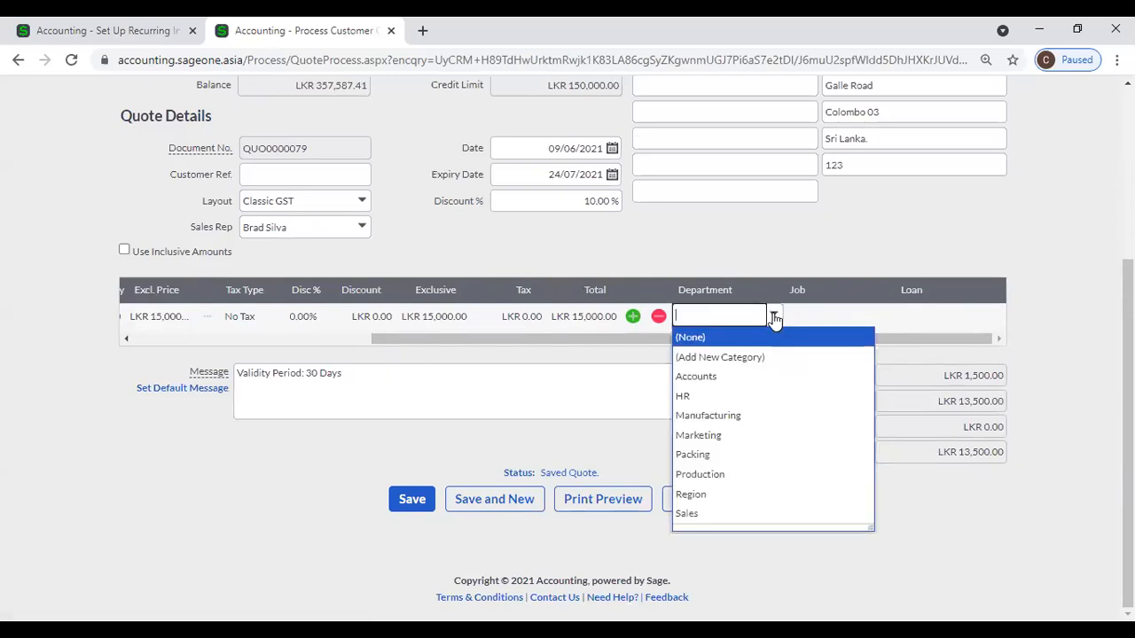
pyautogui.click(738, 249)
pyautogui.moveTo(669, 343); pyautogui.dragTo(396, 338)
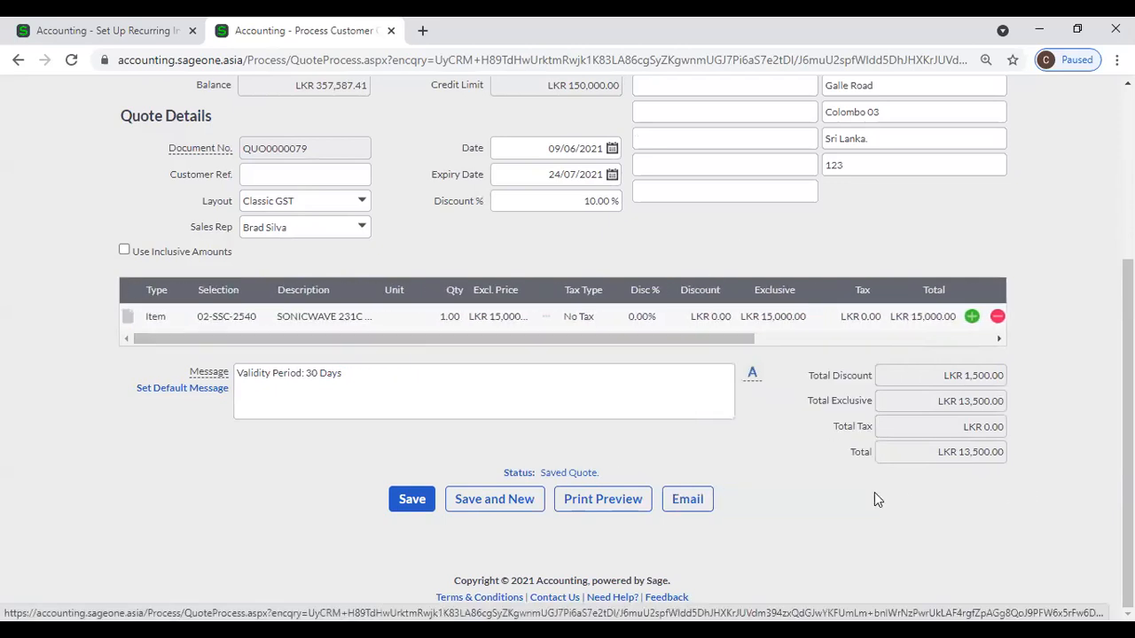
pyautogui.scroll(1, 874, 494)
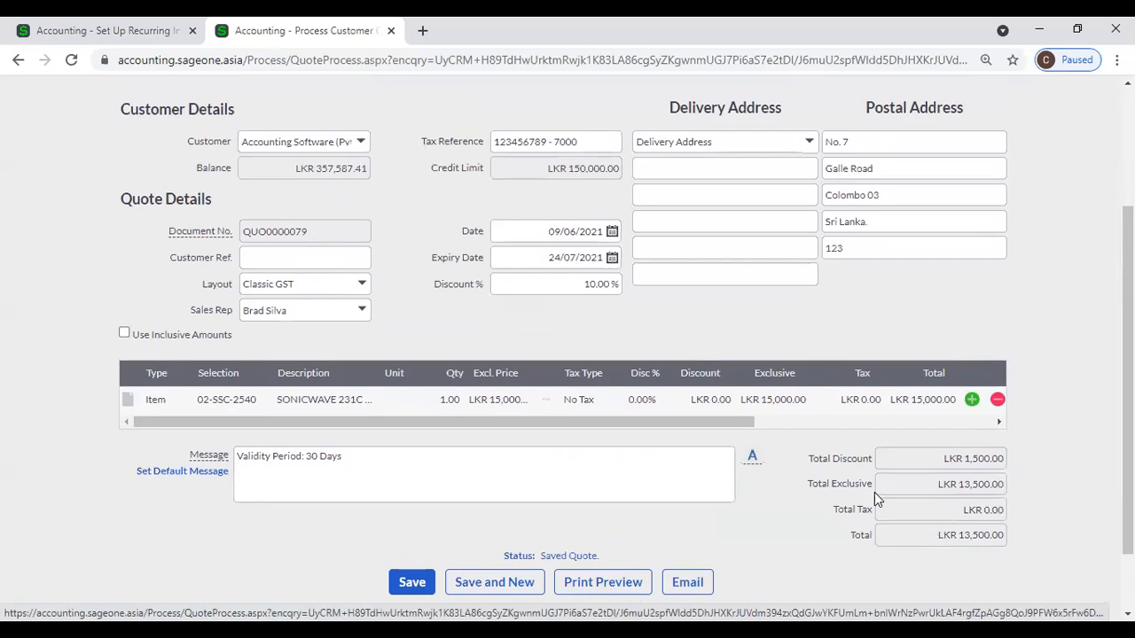
pyautogui.scroll(2, 875, 494)
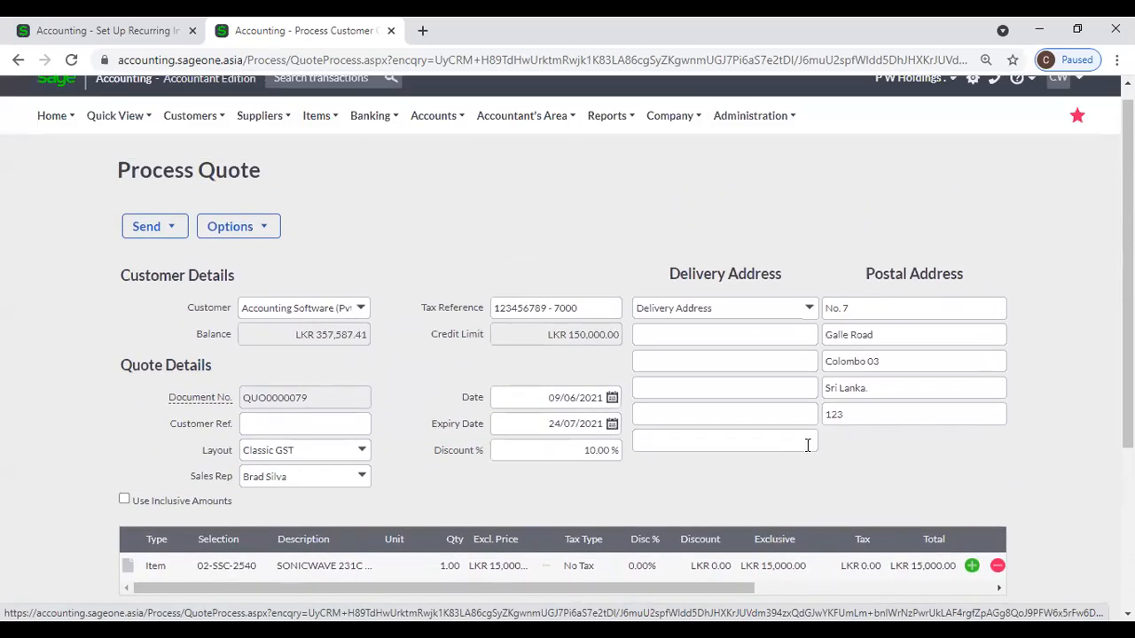
pyautogui.scroll(-3, 362, 461)
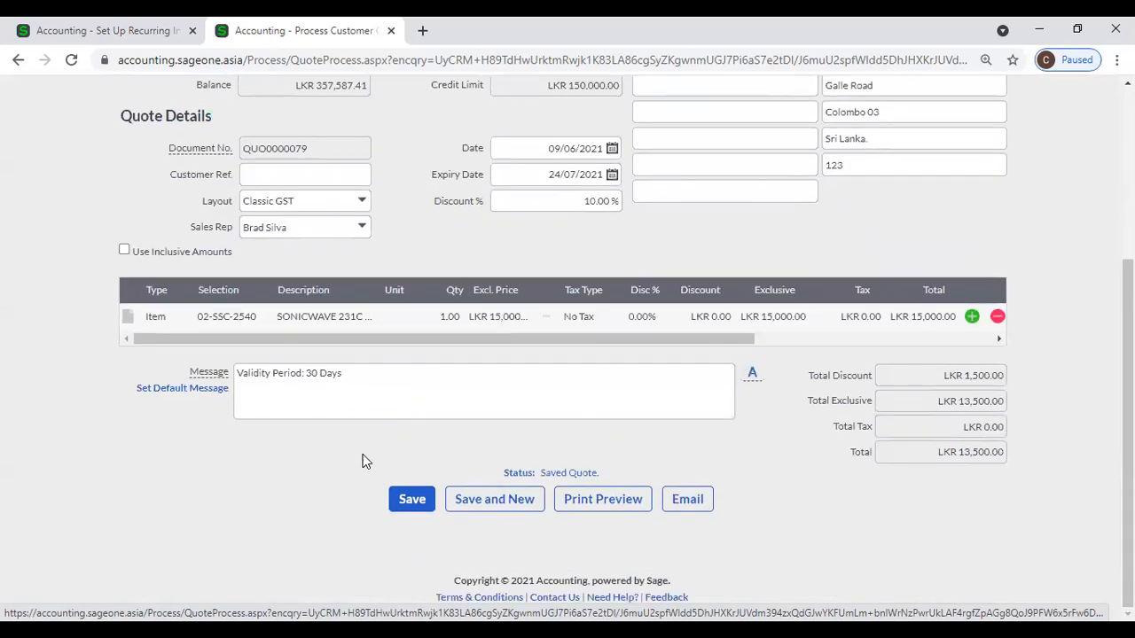
pyautogui.click(411, 499)
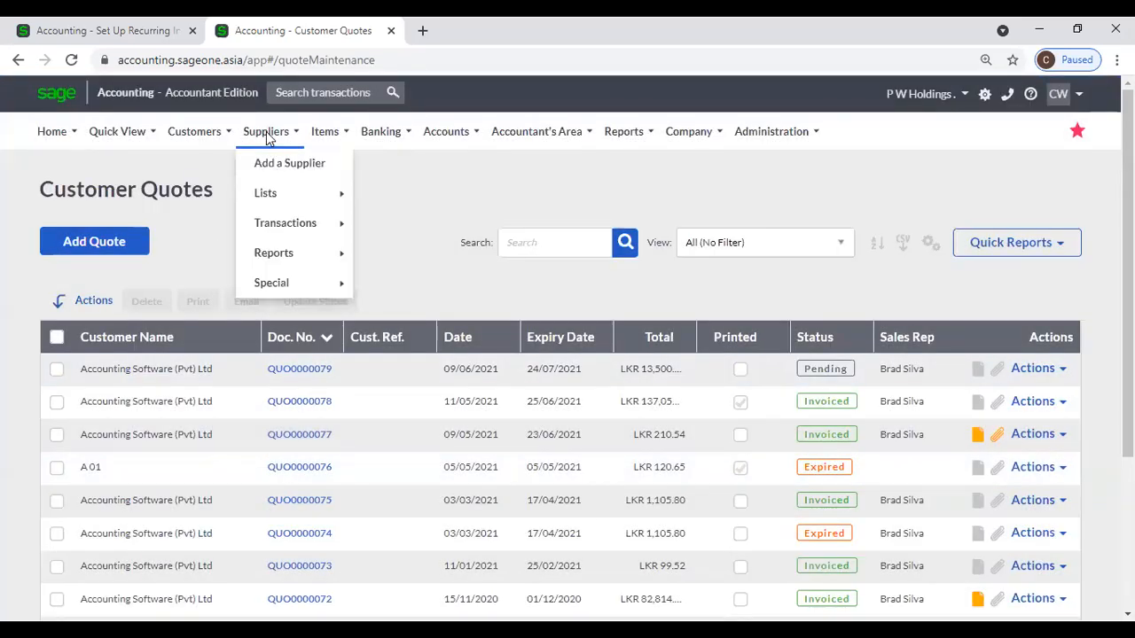
# Add a sales order for Accounting Software (Pvt) Ltd, auto-filling 10.00% discount and 24/07/2021 delivery date.
pyautogui.moveTo(197, 133)
pyautogui.moveTo(219, 226)
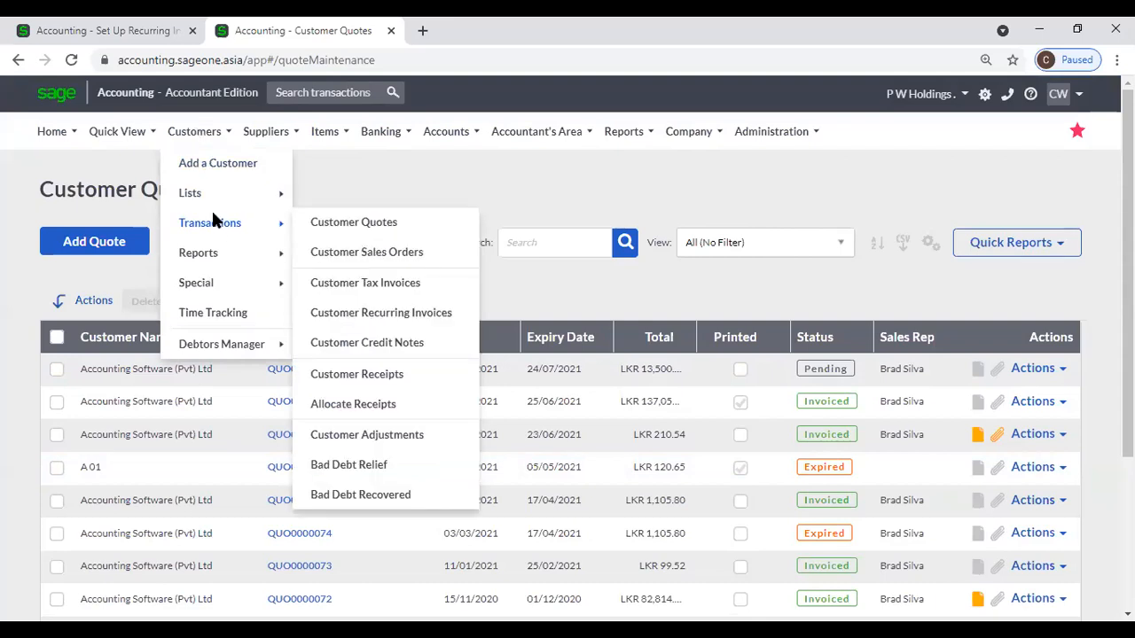
pyautogui.click(412, 253)
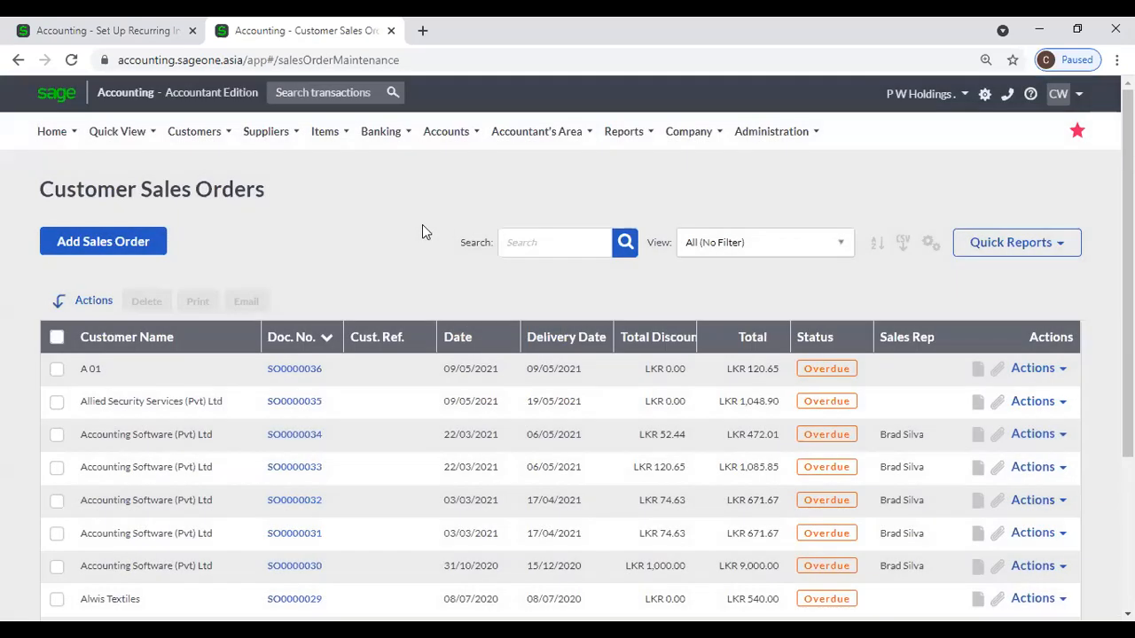
pyautogui.click(152, 247)
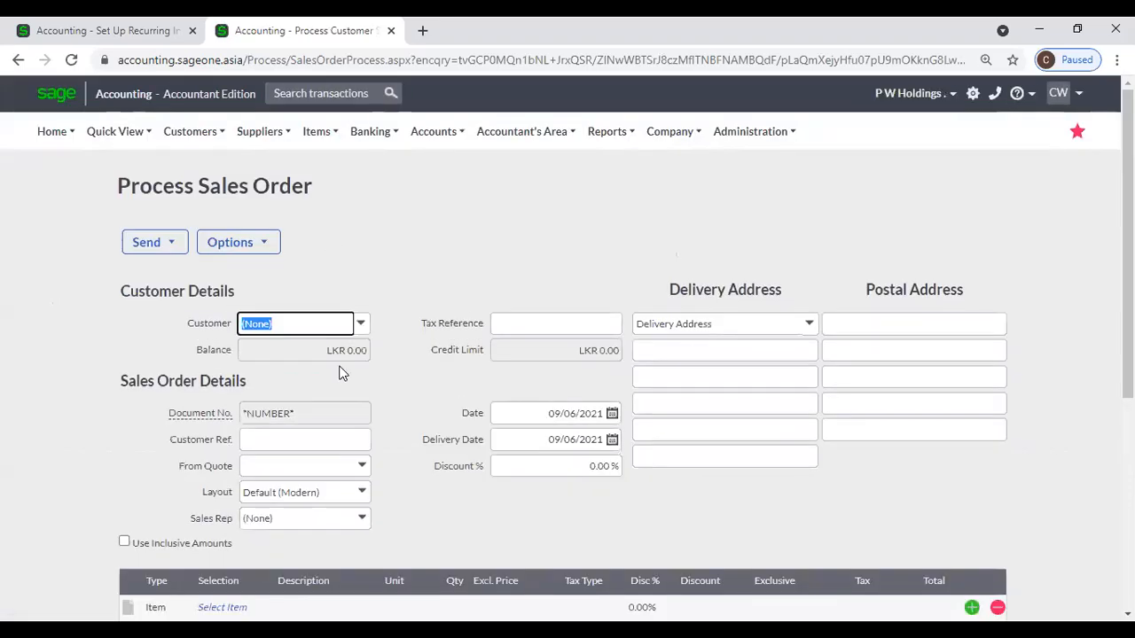
pyautogui.click(361, 324)
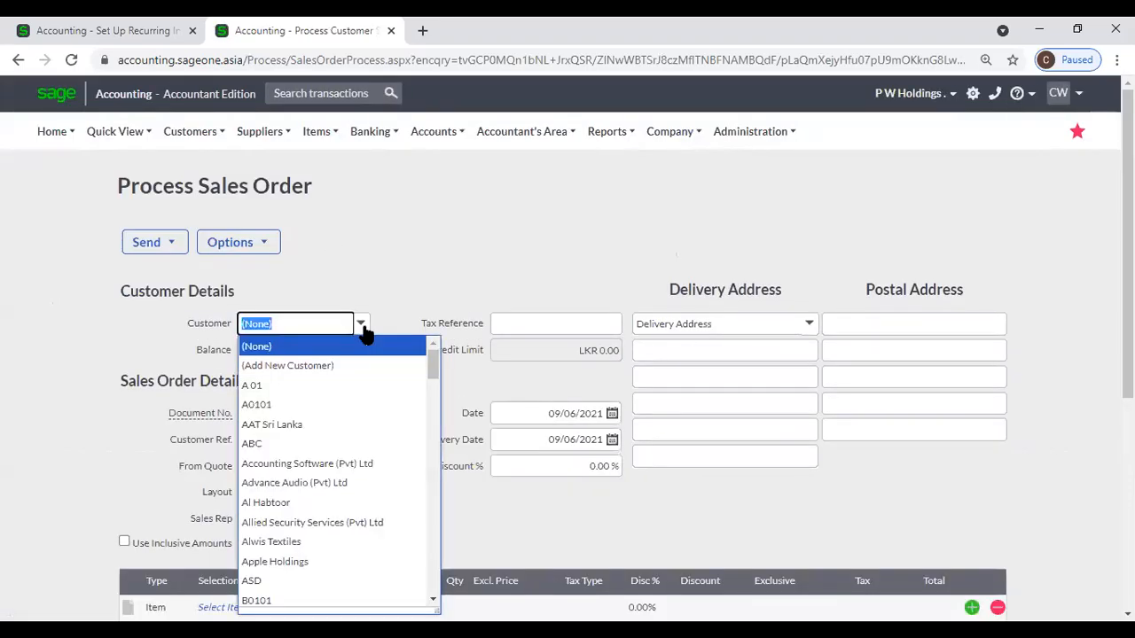
pyautogui.click(355, 464)
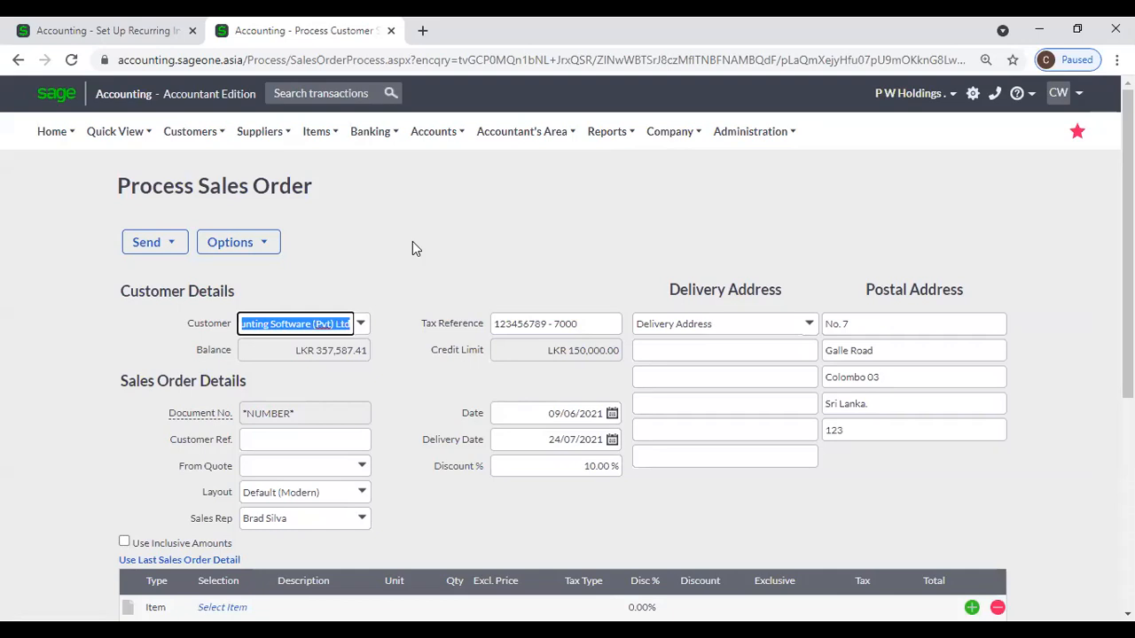
# Review the Item Settings and price lists under General Settings in Company Settings.
pyautogui.click(89, 30)
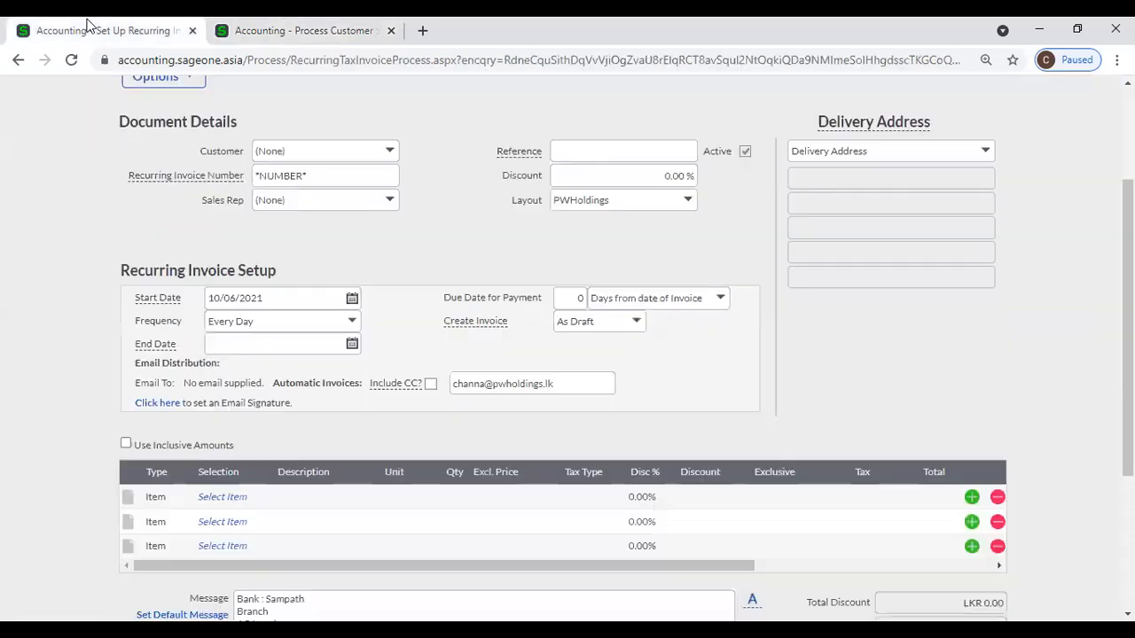
pyautogui.scroll(2, 721, 118)
pyautogui.click(670, 131)
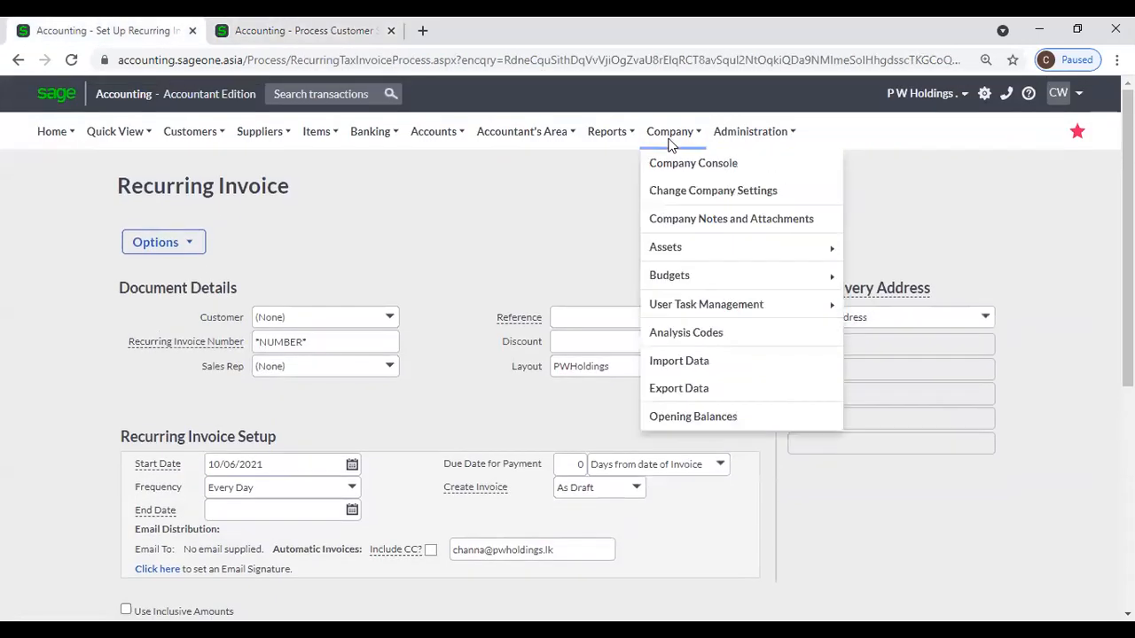
pyautogui.click(677, 201)
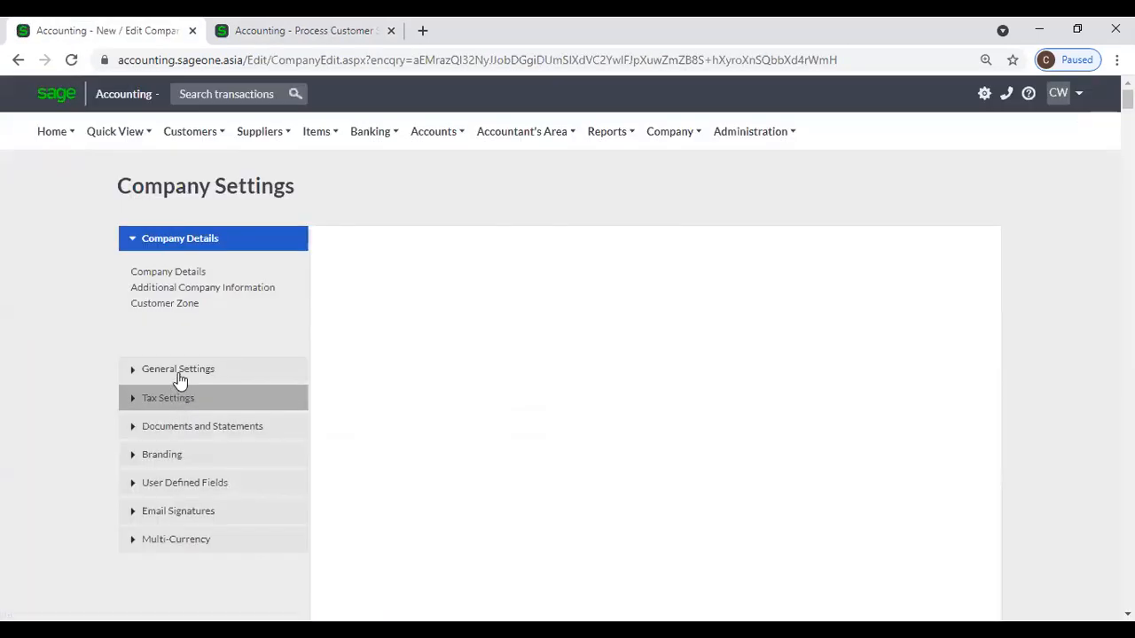
pyautogui.click(180, 376)
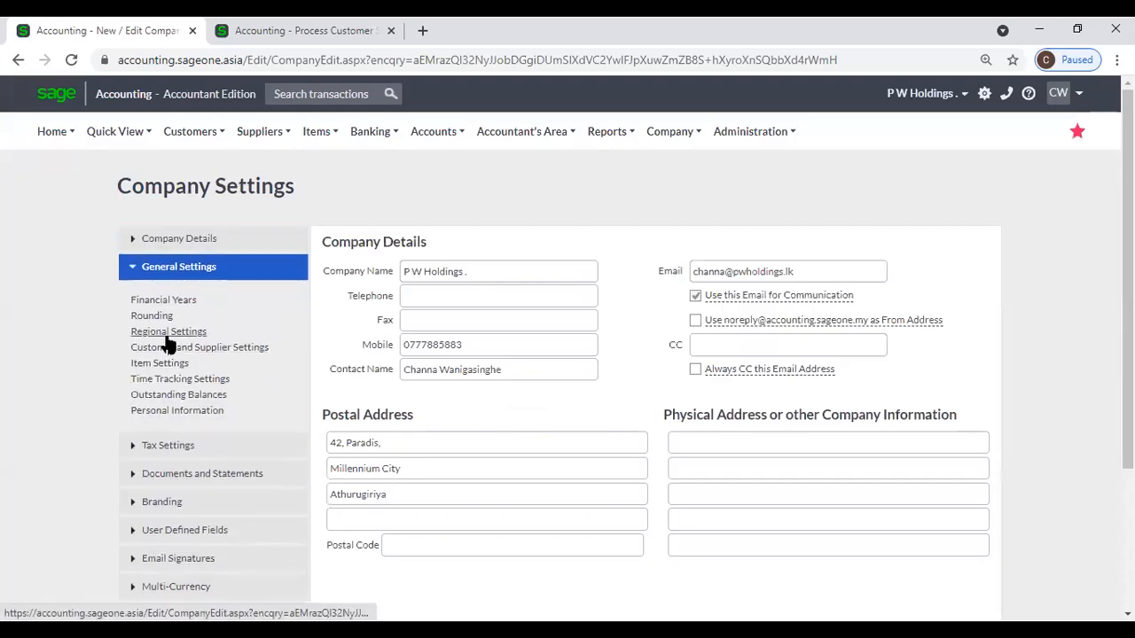
pyautogui.click(169, 365)
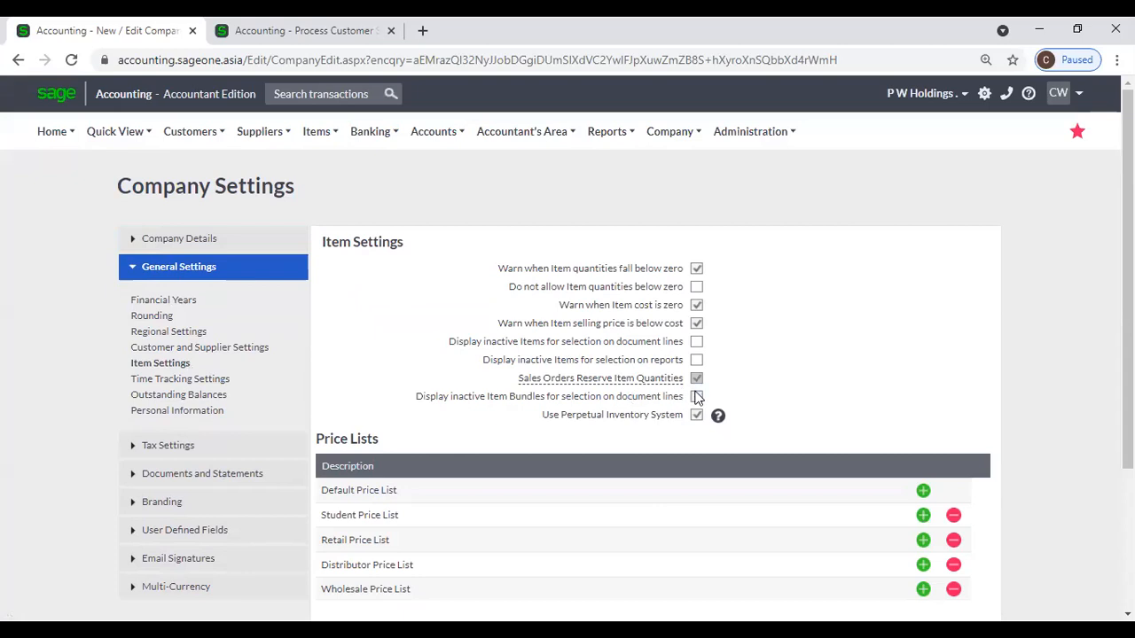
# Back on the sales order, bring up the first line's item selector.
pyautogui.click(257, 32)
pyautogui.click(413, 268)
pyautogui.scroll(-3, 371, 382)
pyautogui.click(246, 360)
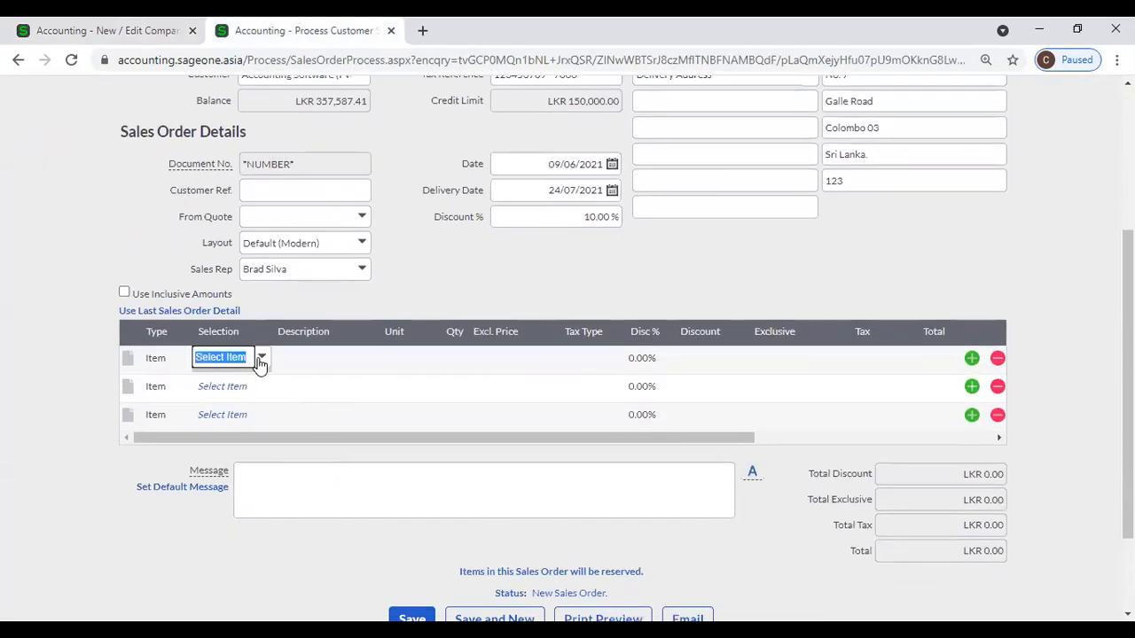
# Choose A0001A Apple Phone for the first line, glancing at Company Settings in between.
pyautogui.click(261, 359)
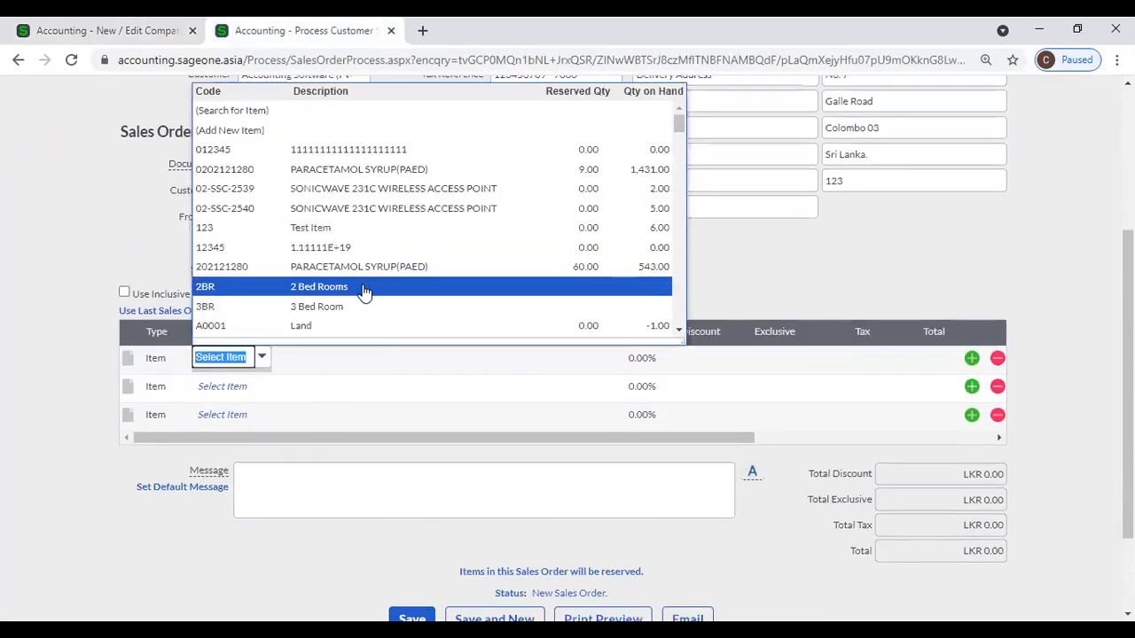
pyautogui.scroll(-2, 363, 293)
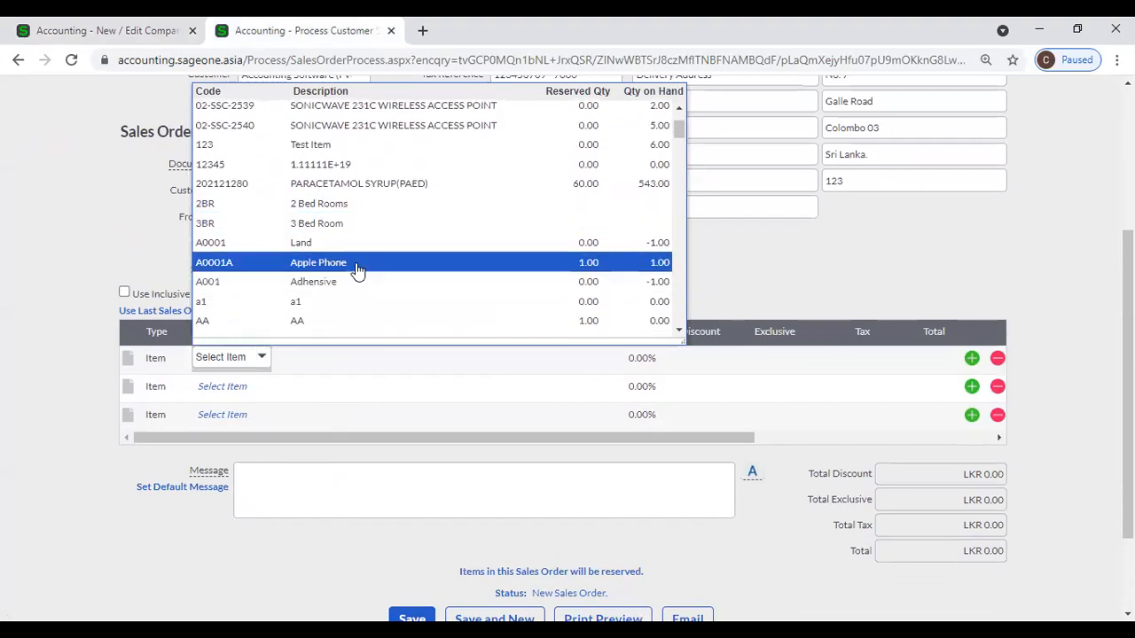
pyautogui.click(358, 271)
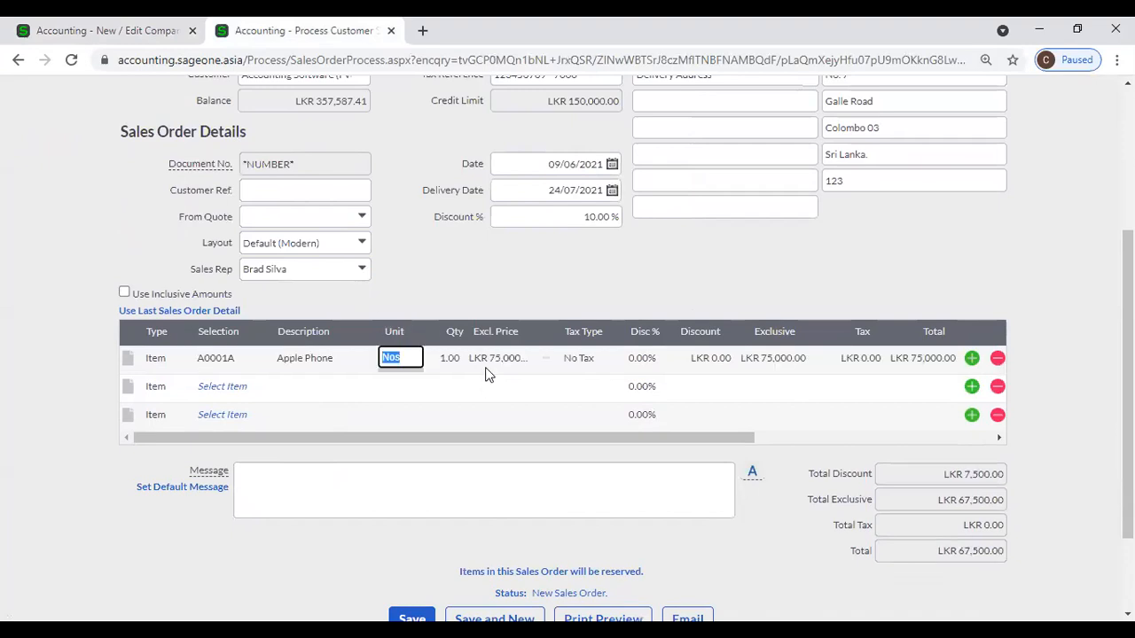
pyautogui.scroll(1, 453, 335)
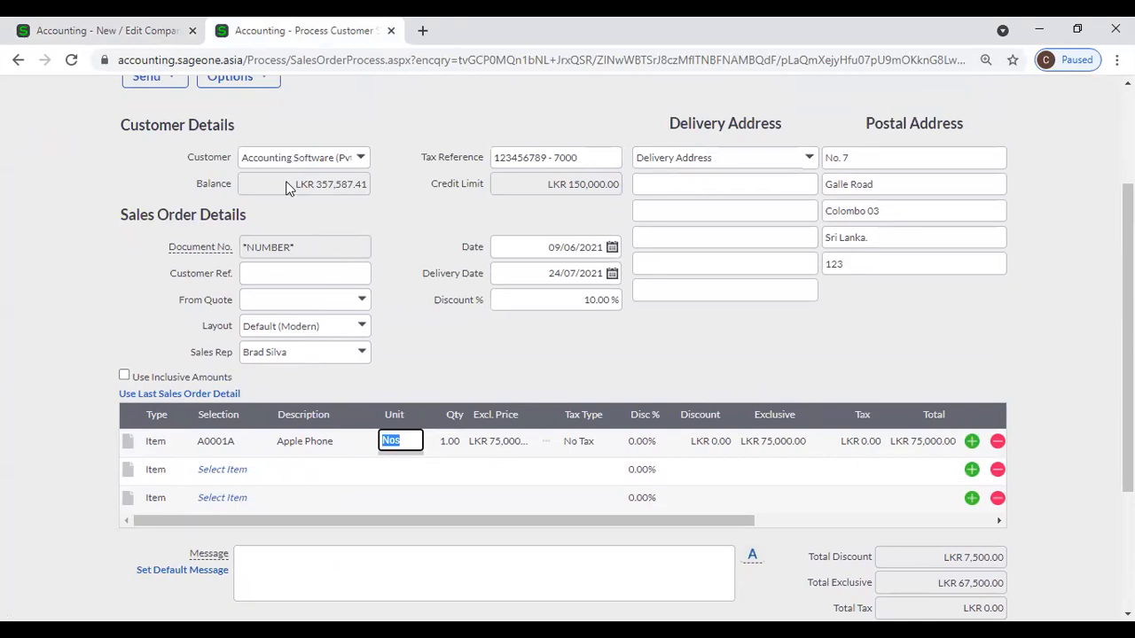
pyautogui.click(84, 31)
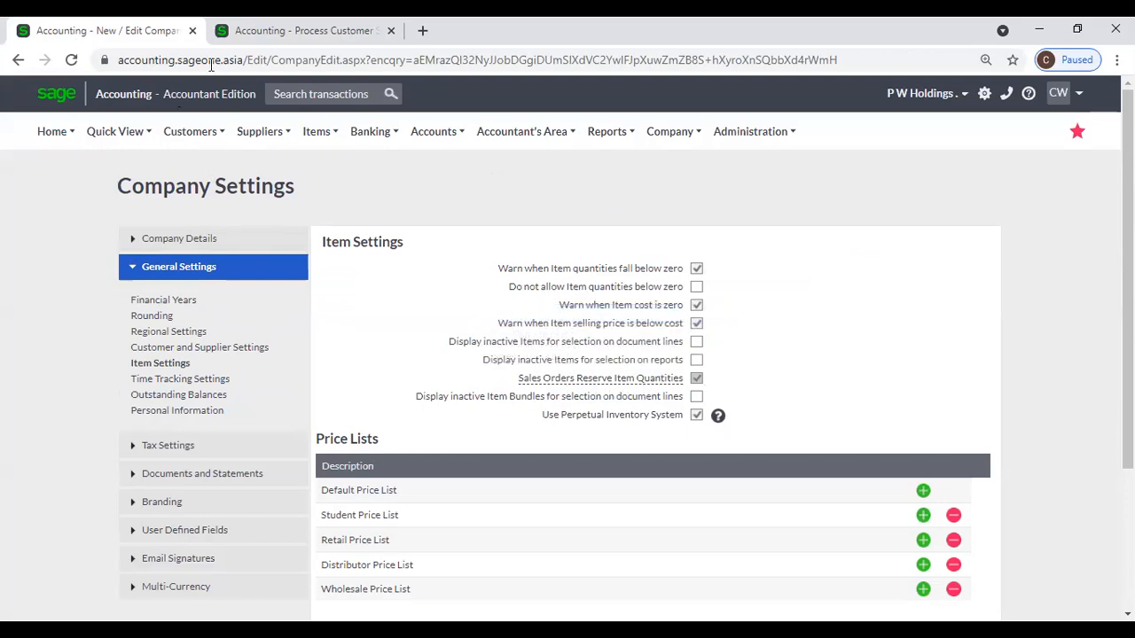
pyautogui.click(266, 30)
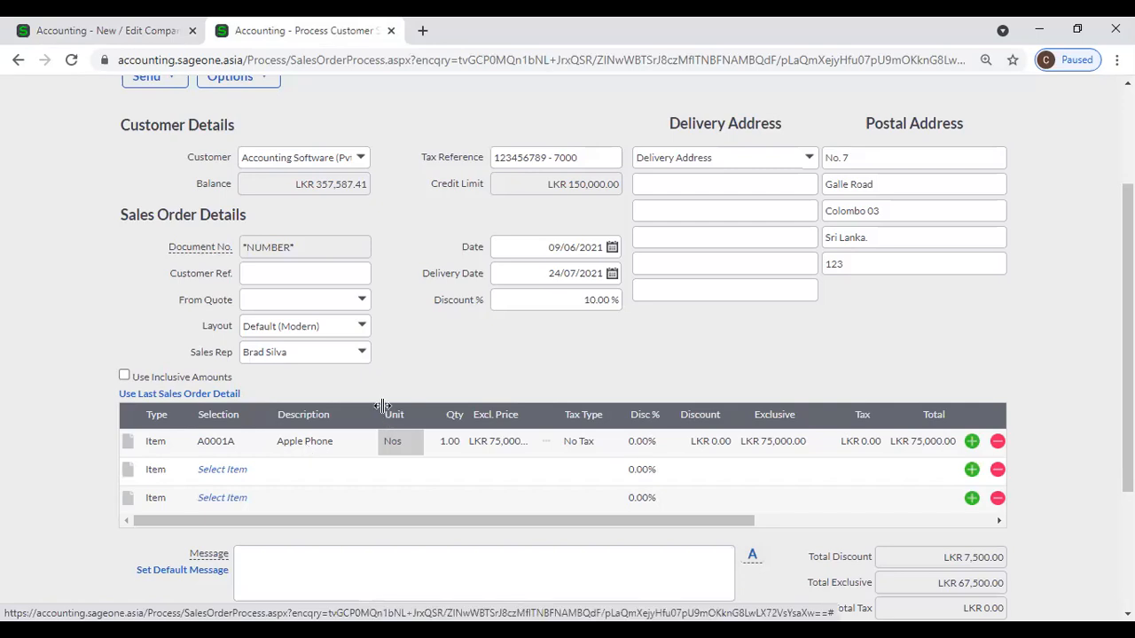
pyautogui.scroll(1, 374, 292)
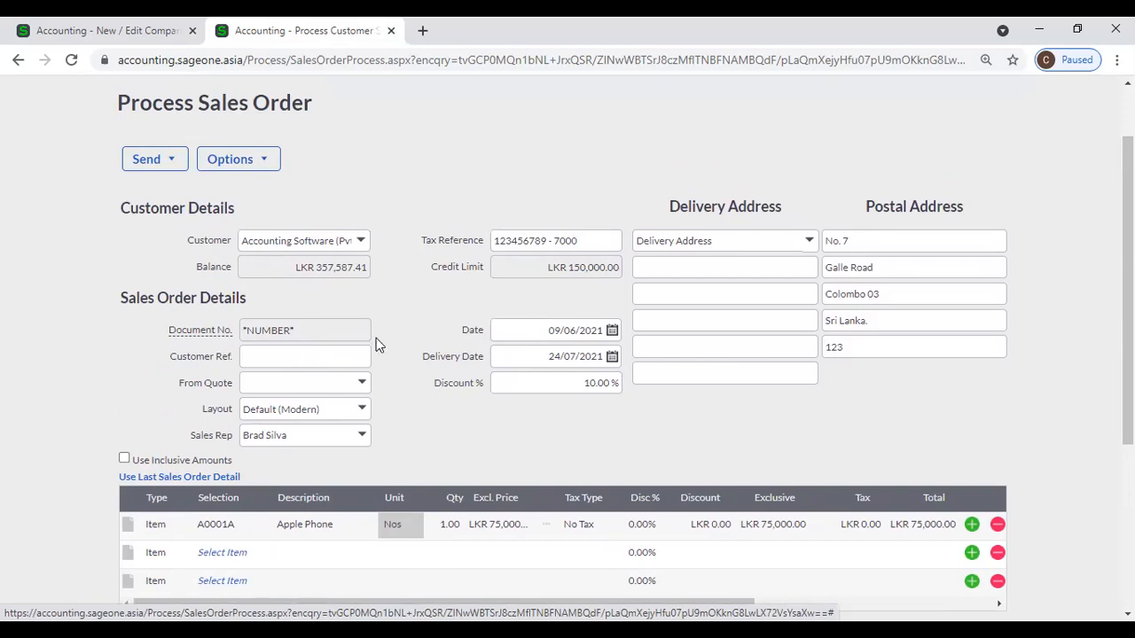
pyautogui.click(238, 529)
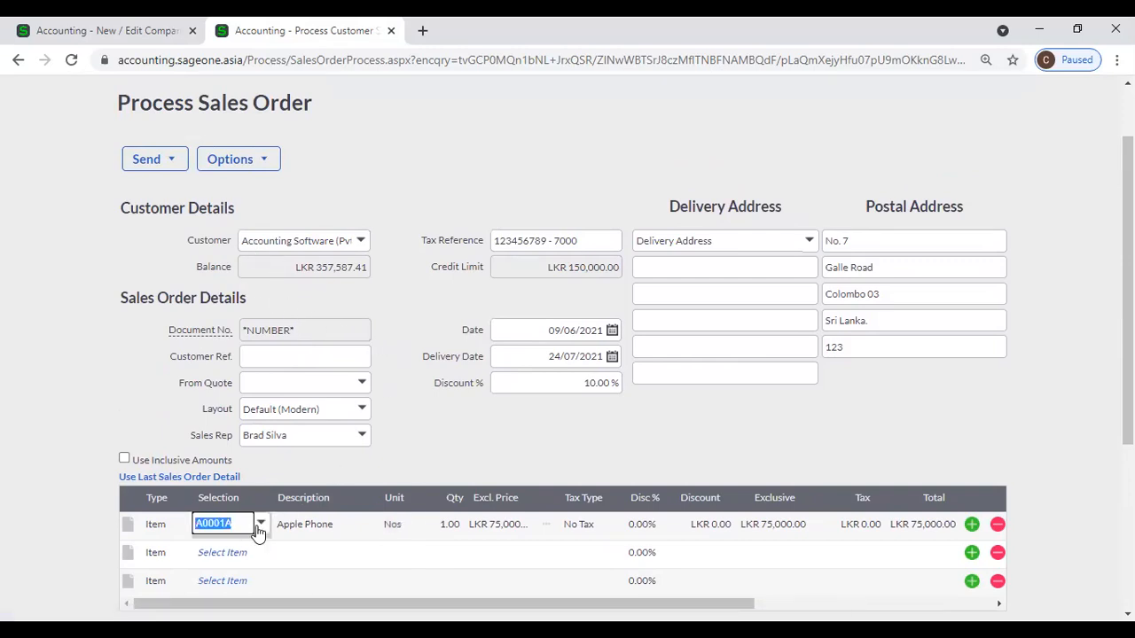
pyautogui.click(258, 528)
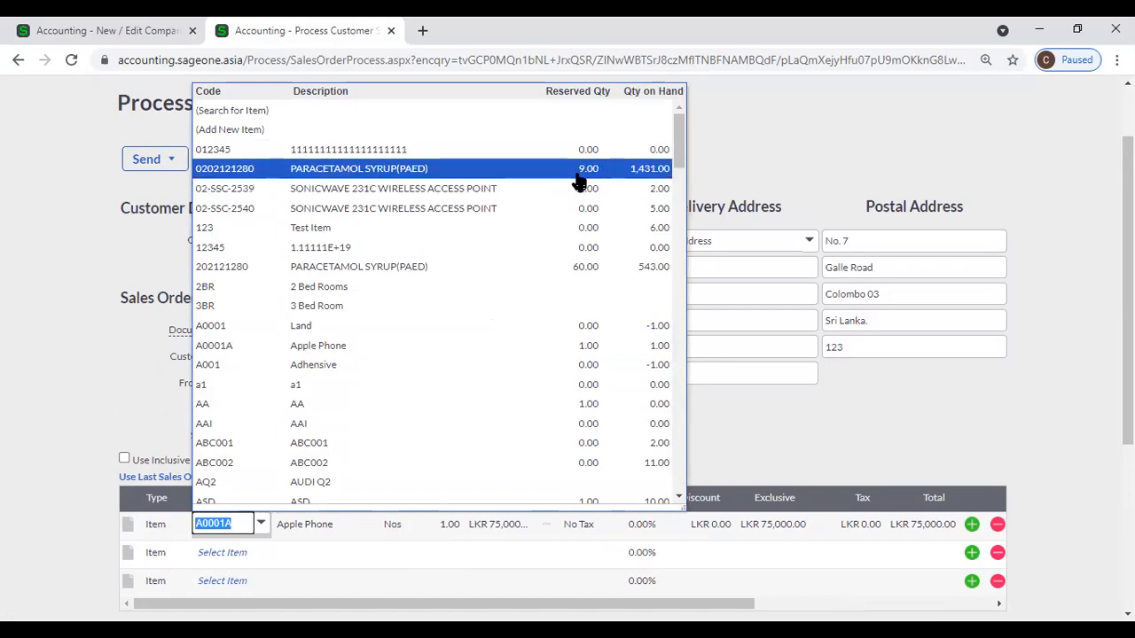
pyautogui.click(781, 153)
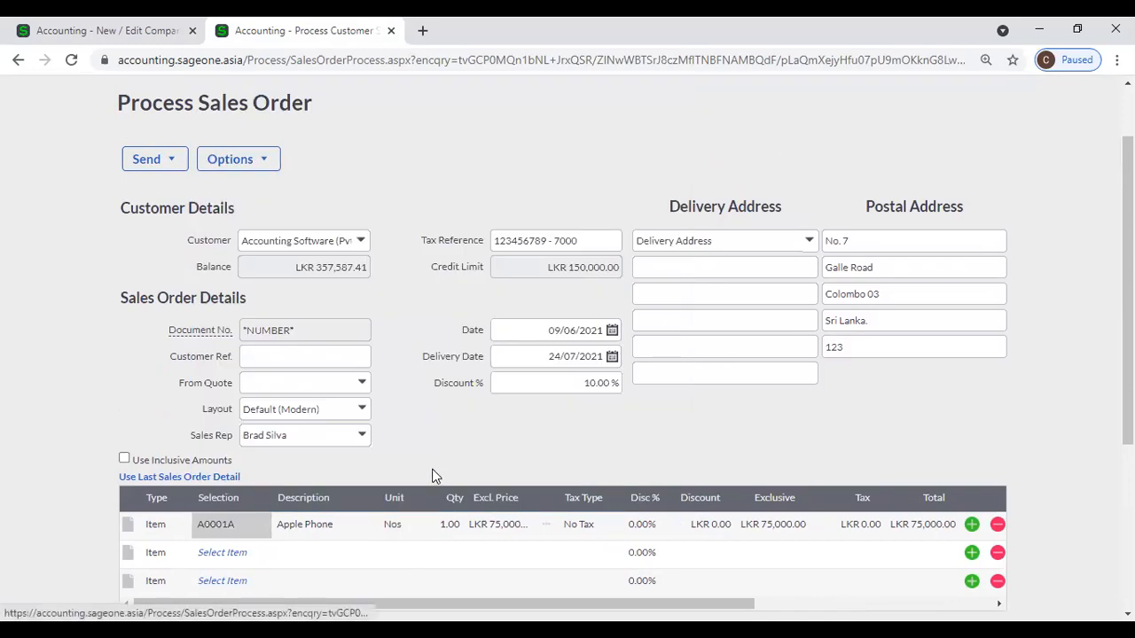
pyautogui.scroll(1, 430, 438)
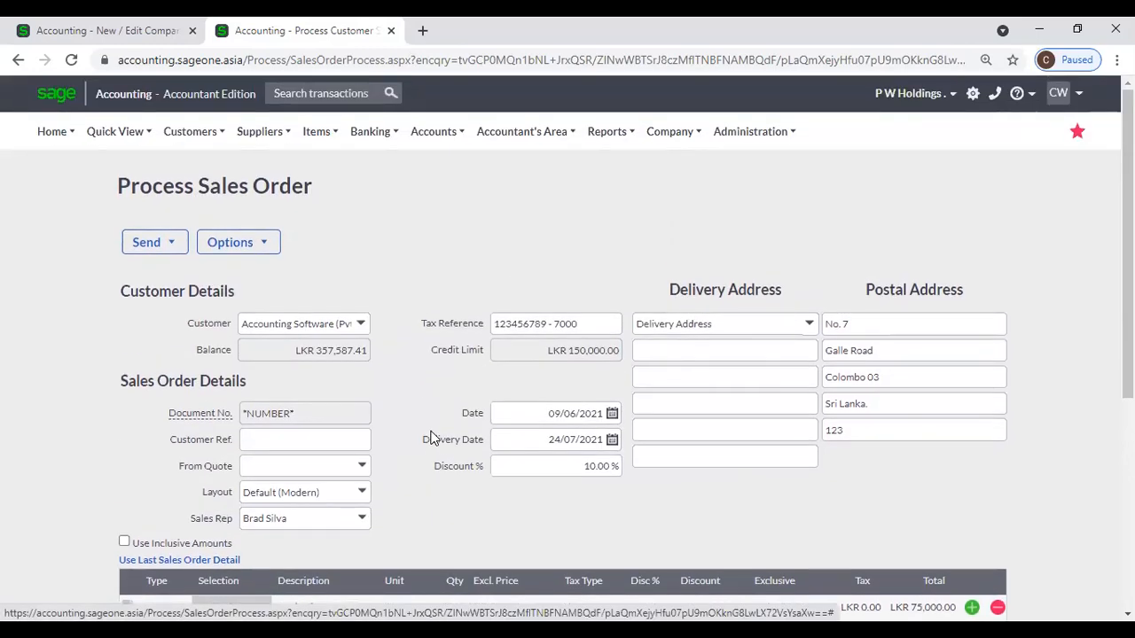
pyautogui.scroll(-1, 430, 438)
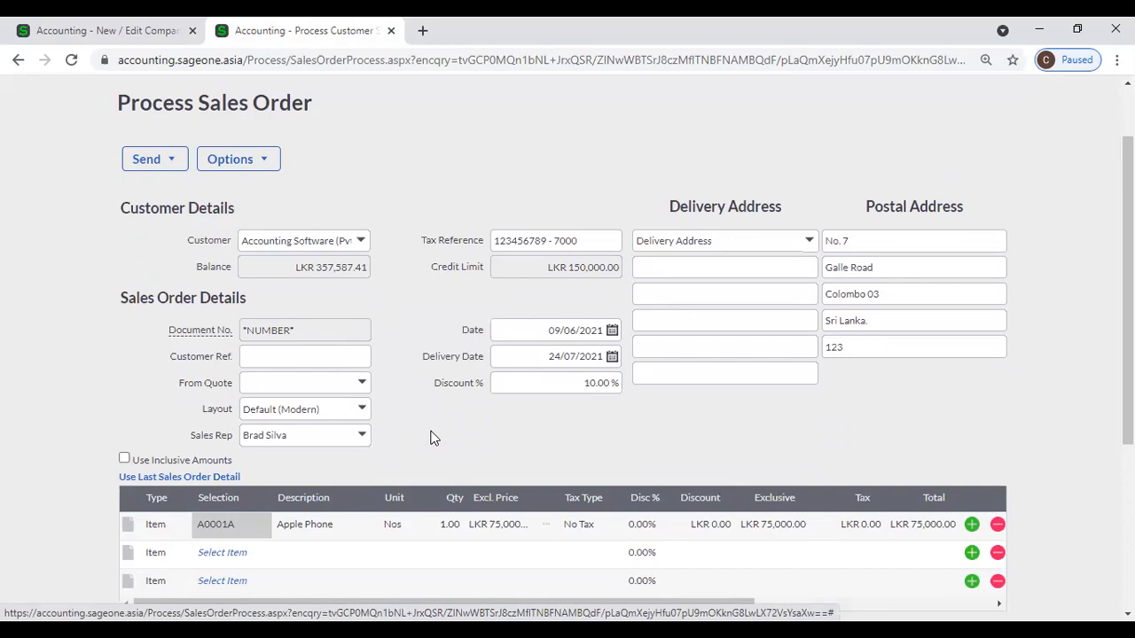
pyautogui.scroll(-1, 430, 438)
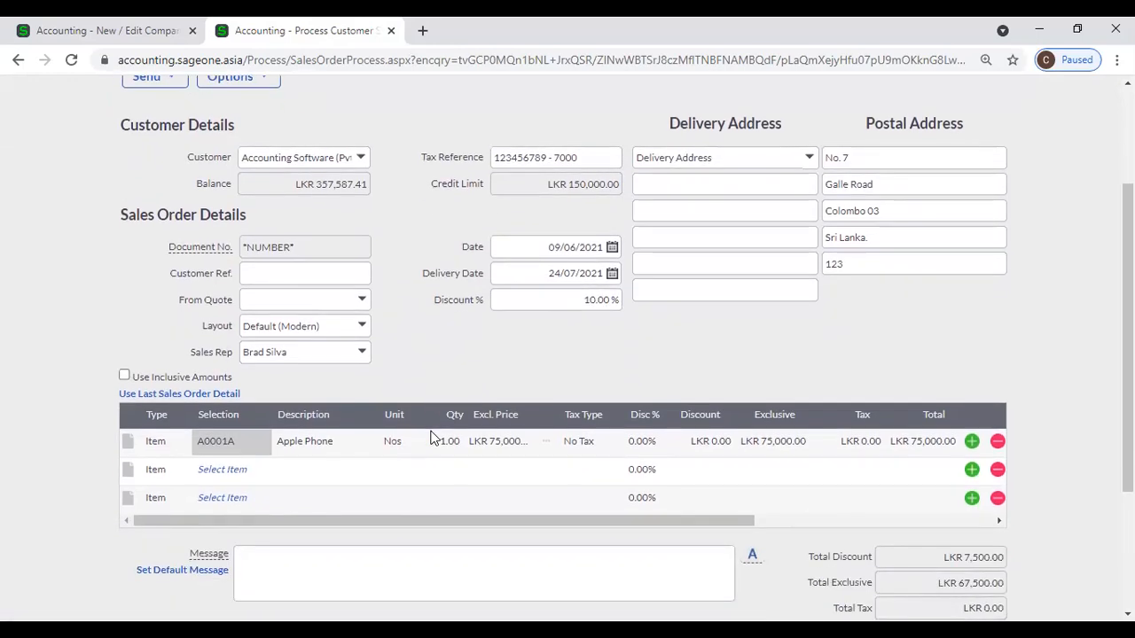
pyautogui.scroll(1, 430, 438)
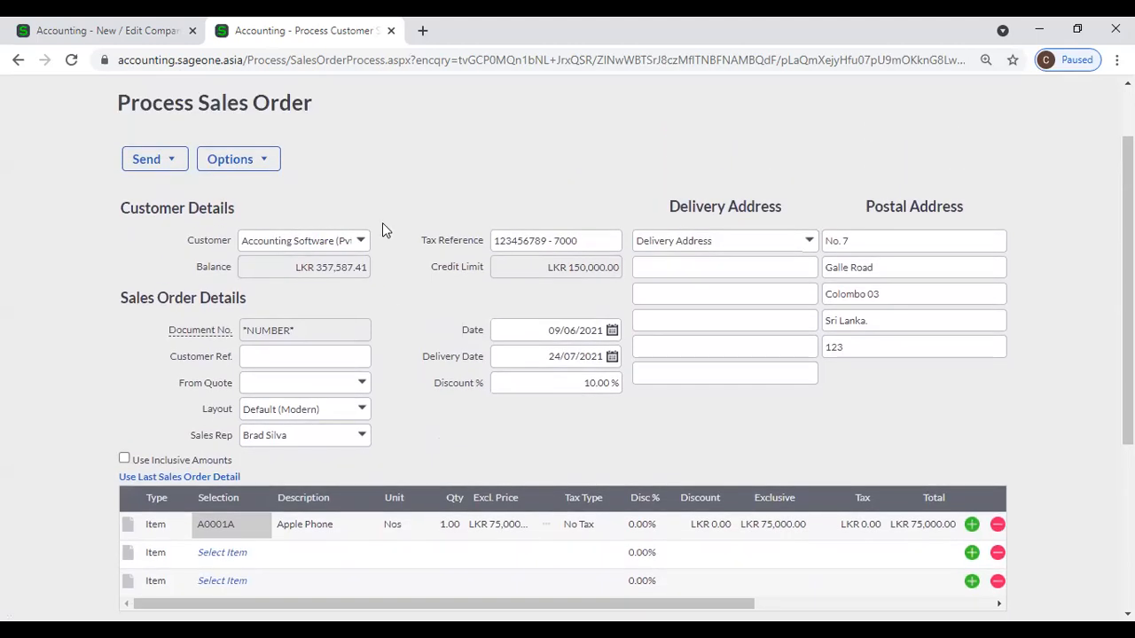
pyautogui.scroll(1, 382, 228)
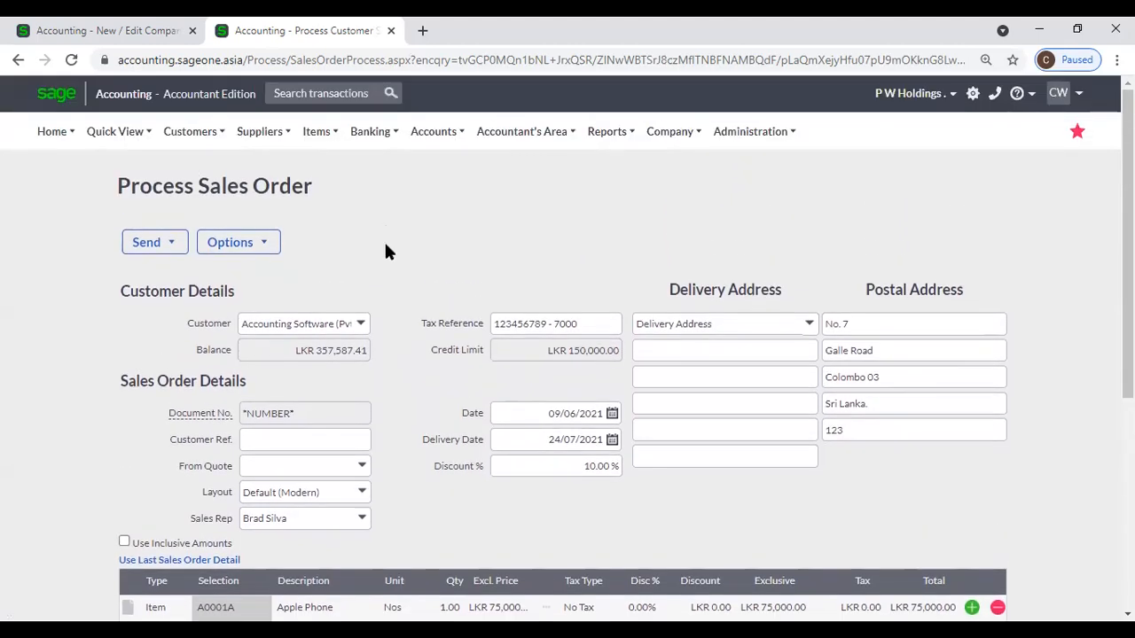
pyautogui.scroll(-2, 386, 250)
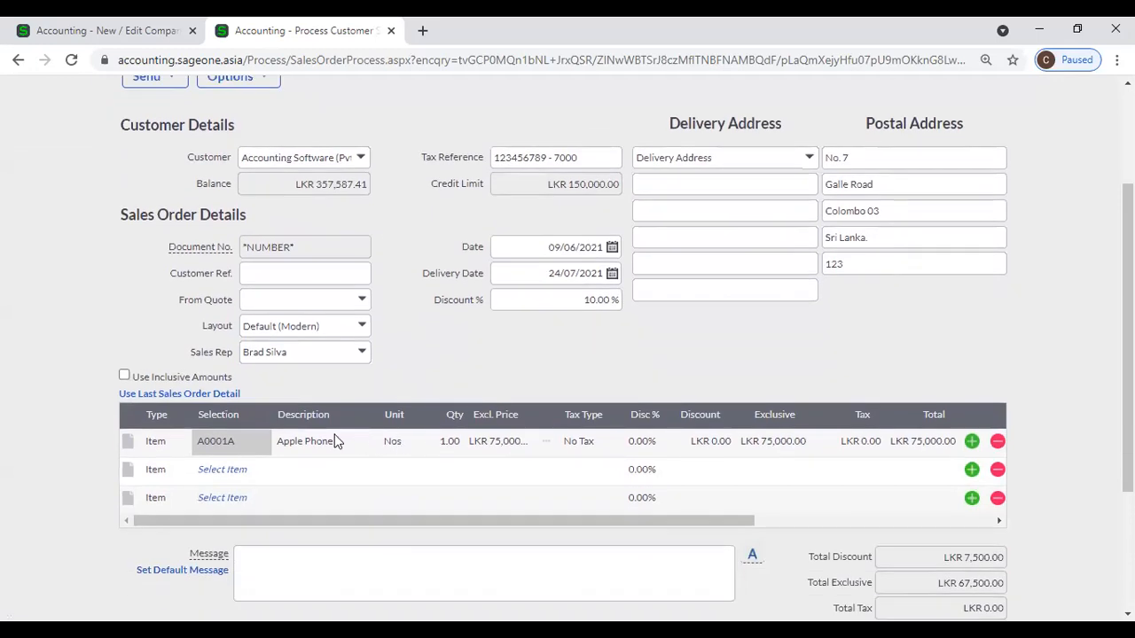
pyautogui.click(257, 440)
pyautogui.click(301, 441)
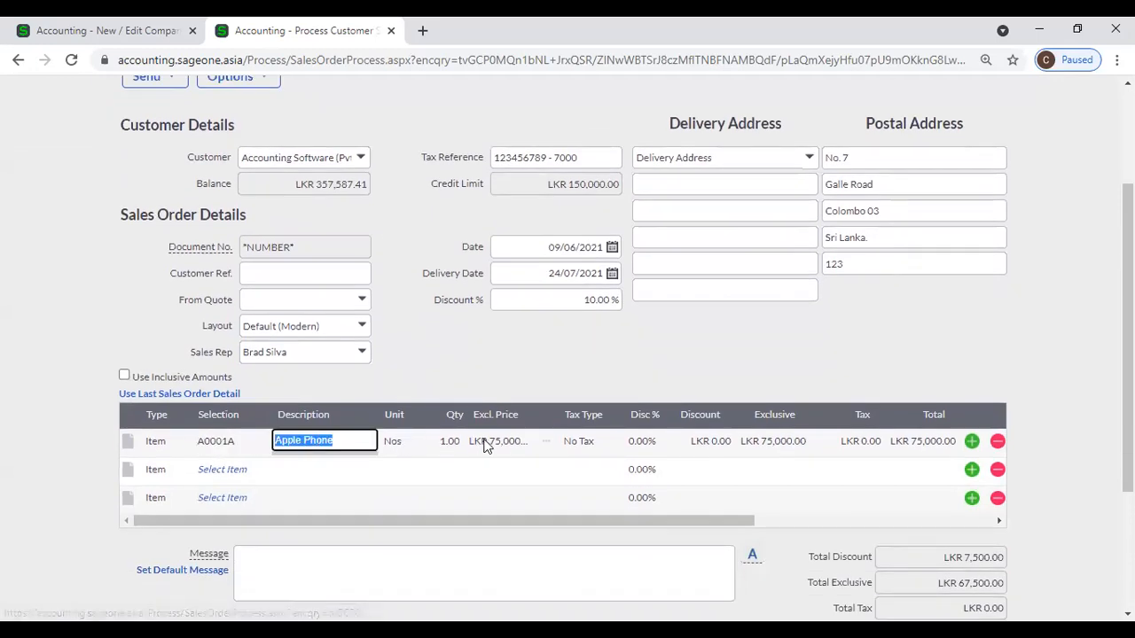
# Fill the order from quote QUO0000079 and remove the Apple Phone line.
pyautogui.click(363, 300)
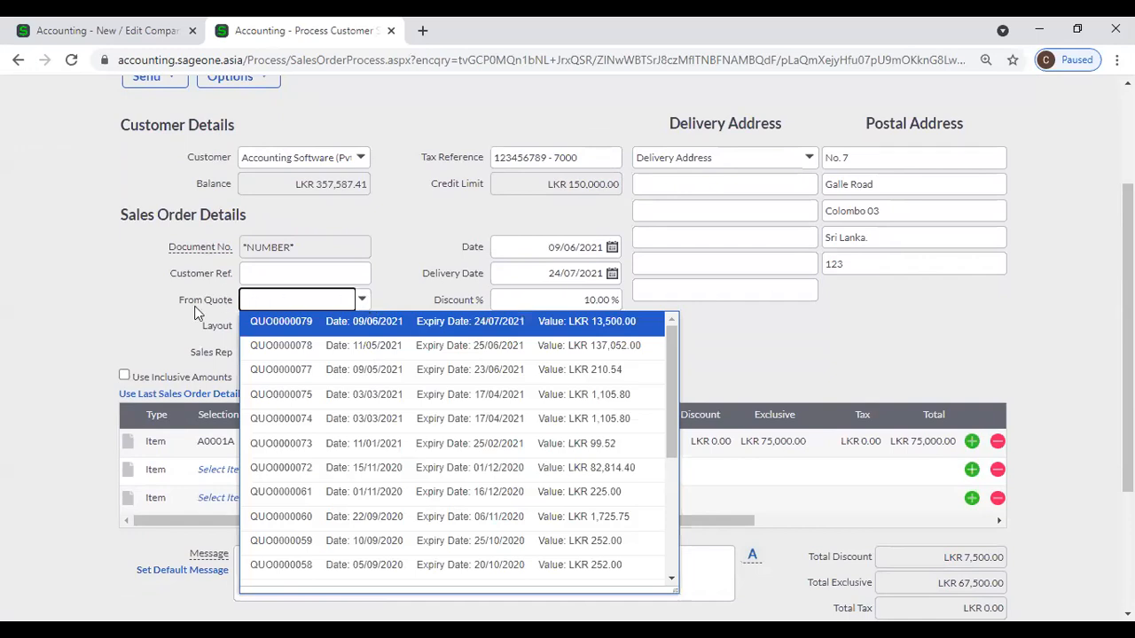
pyautogui.click(375, 323)
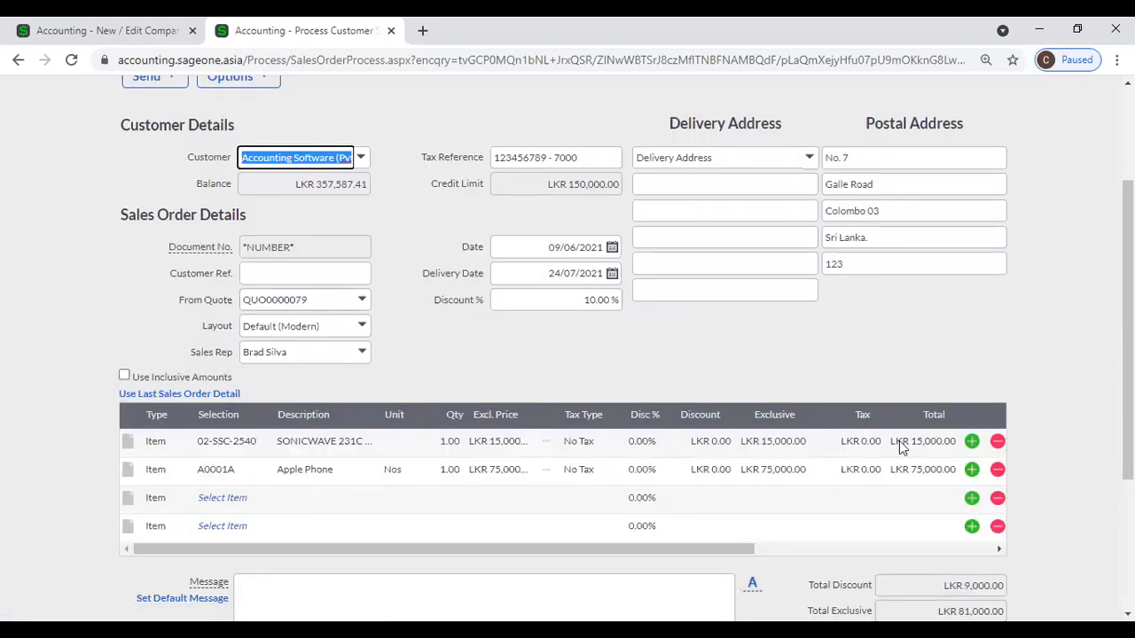
pyautogui.click(997, 470)
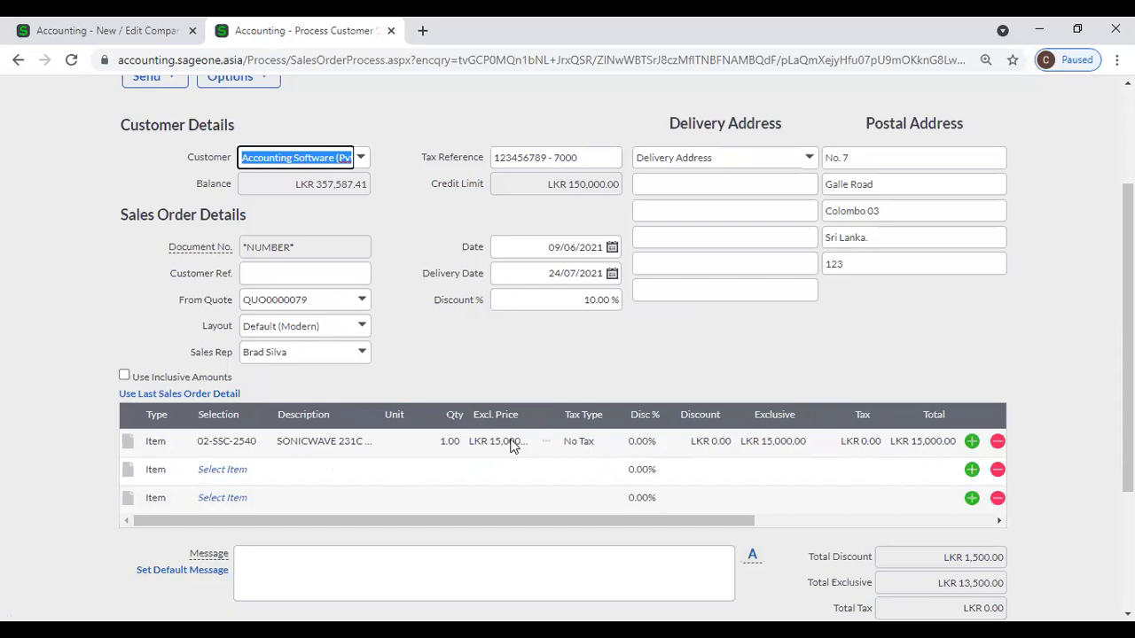
pyautogui.scroll(2, 511, 447)
pyautogui.scroll(-1, 512, 443)
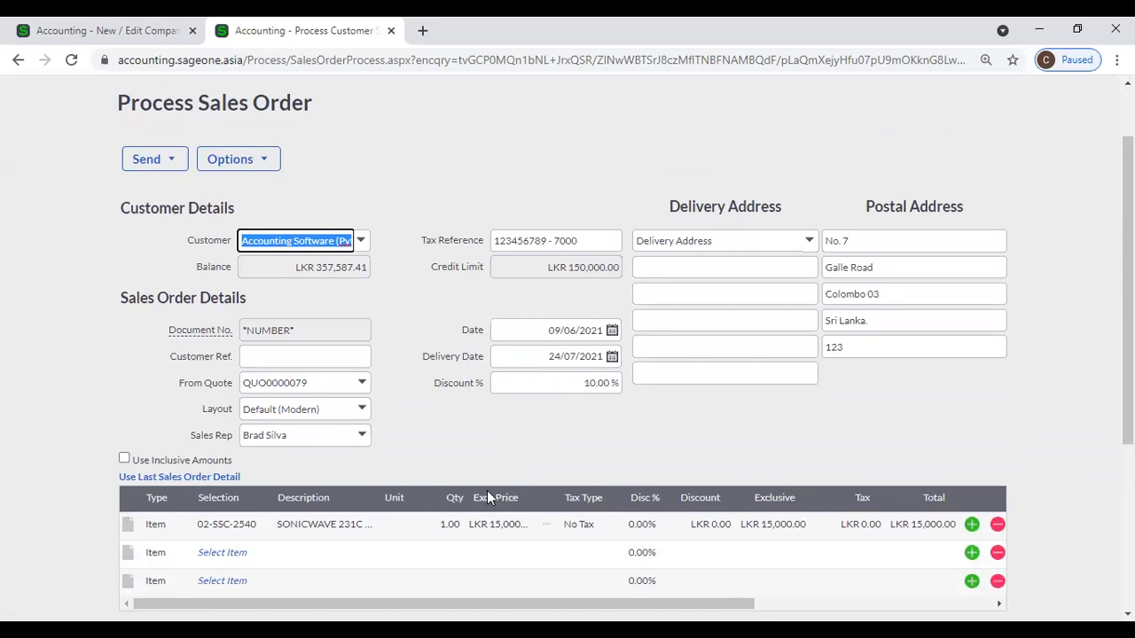
pyautogui.moveTo(507, 604); pyautogui.dragTo(751, 604)
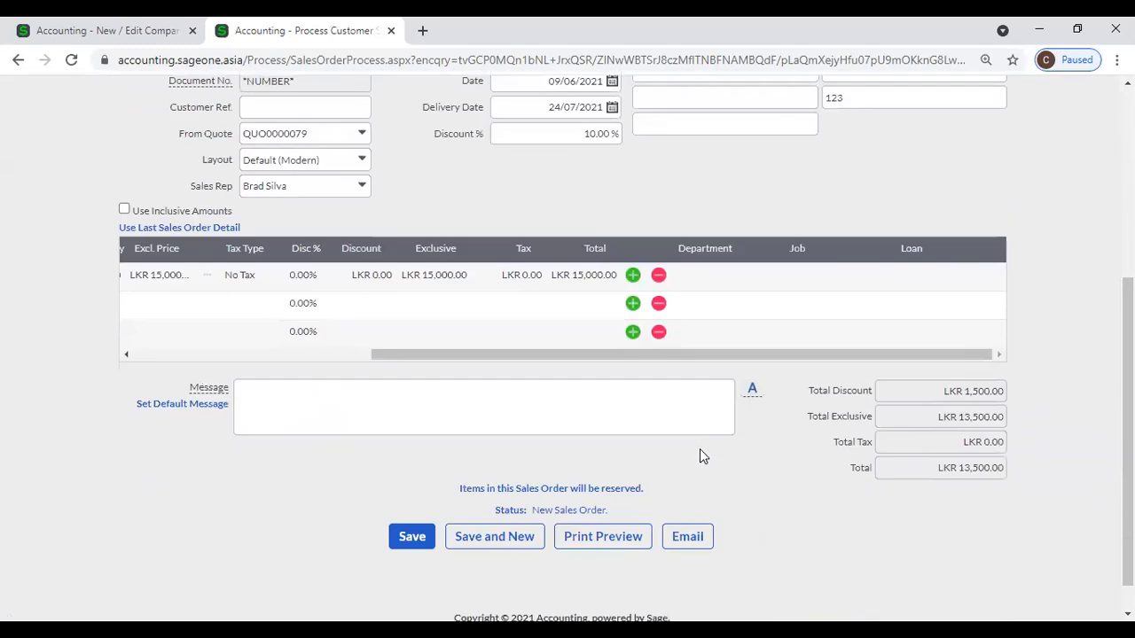
# Look at the department options for the first line.
pyautogui.click(732, 273)
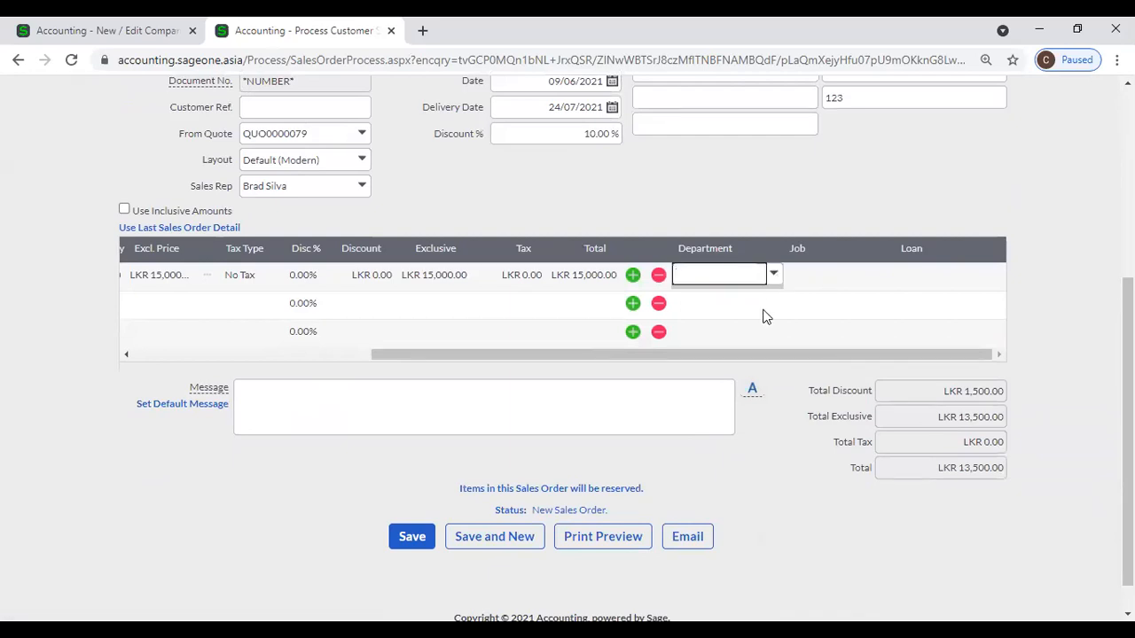
pyautogui.moveTo(753, 355); pyautogui.dragTo(414, 294)
pyautogui.scroll(1, 379, 232)
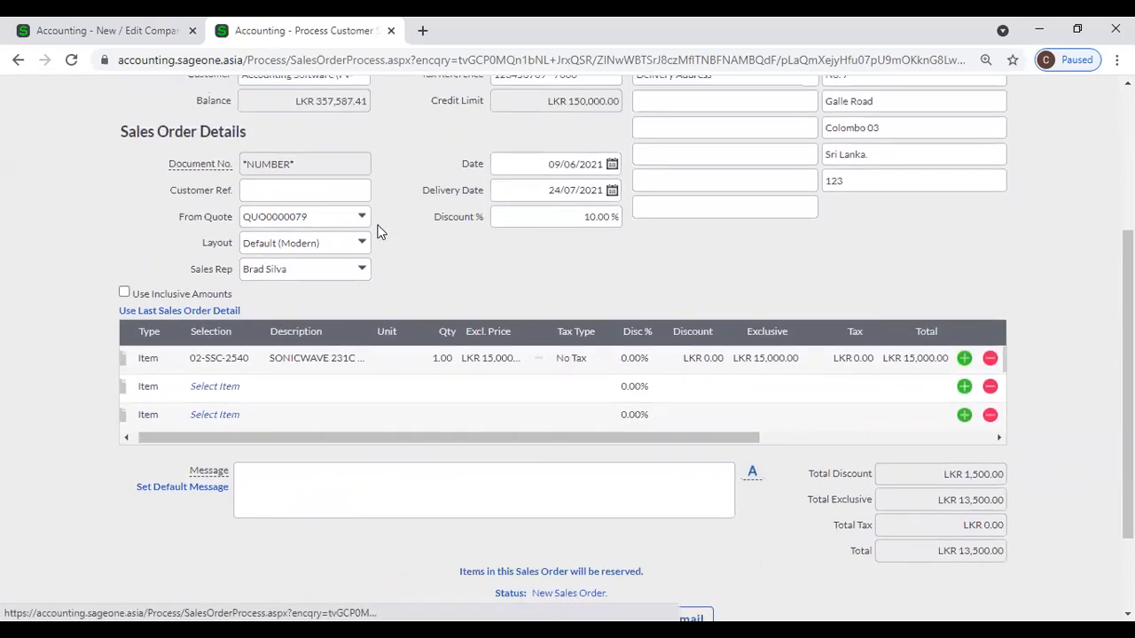
pyautogui.scroll(-1, 383, 282)
# Insert a blank comment line below the SONICWAVE item and click into it.
pyautogui.click(330, 402)
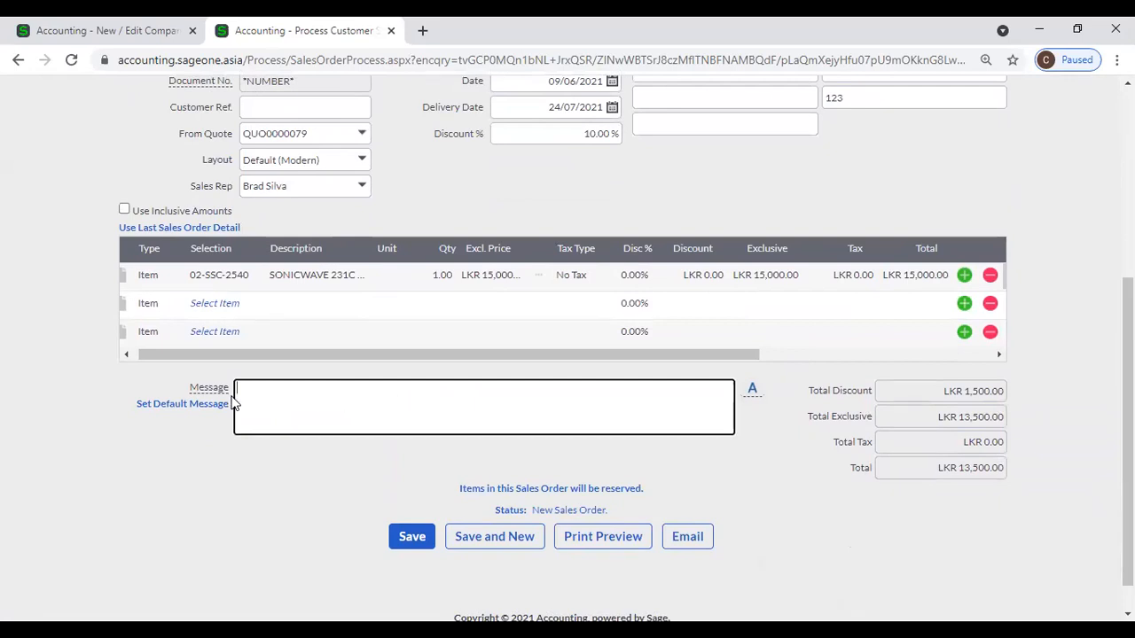
pyautogui.moveTo(190, 360); pyautogui.dragTo(126, 359)
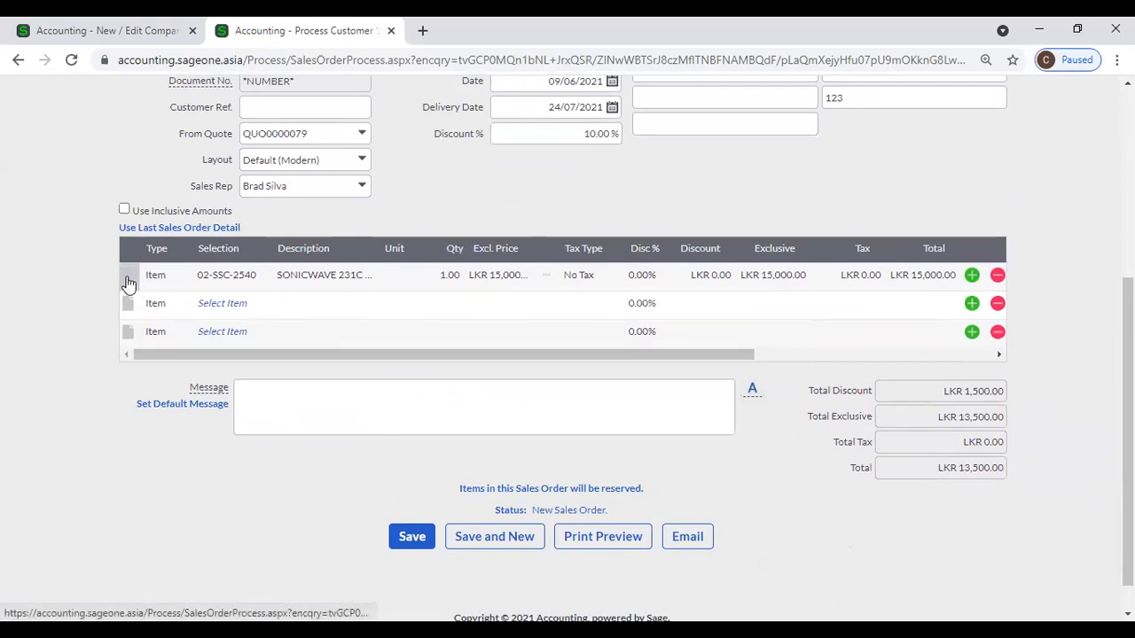
pyautogui.click(127, 279)
pyautogui.click(168, 314)
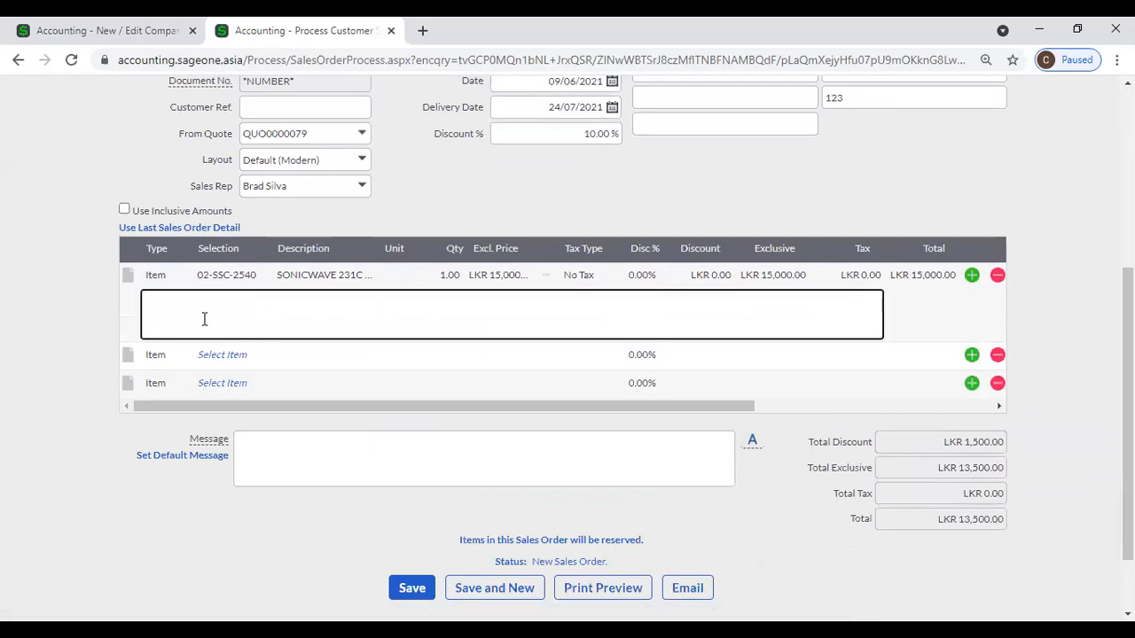
pyautogui.scroll(2, 460, 320)
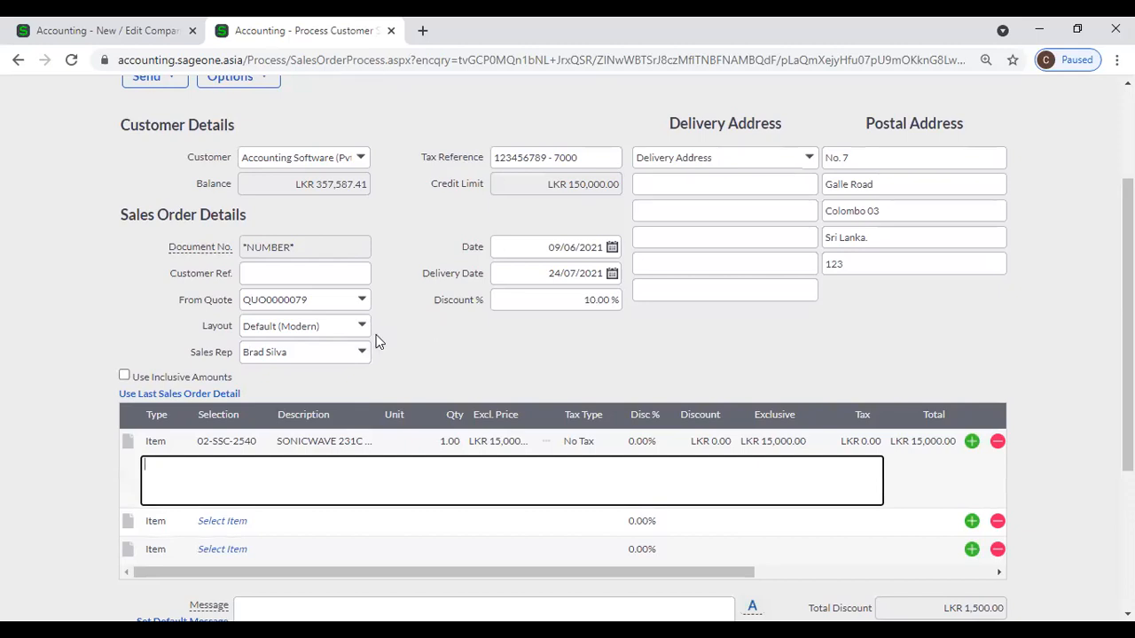
pyautogui.scroll(-2, 411, 338)
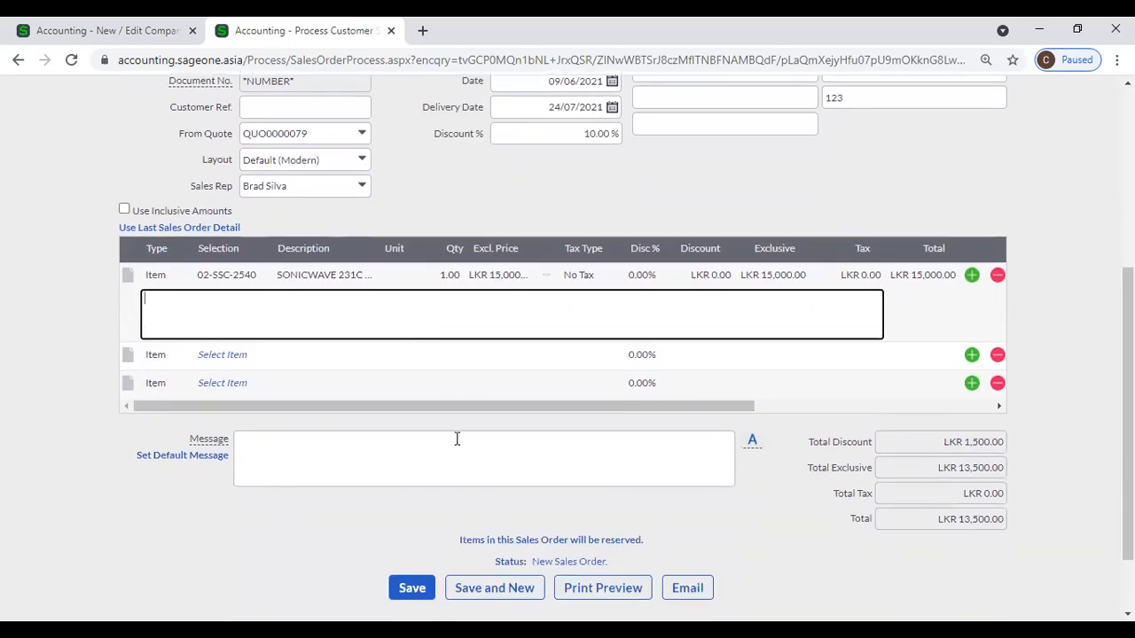
# Preview sales order SO0000037 and scroll through the report with balance due LKR 13,500.00.
pyautogui.click(578, 585)
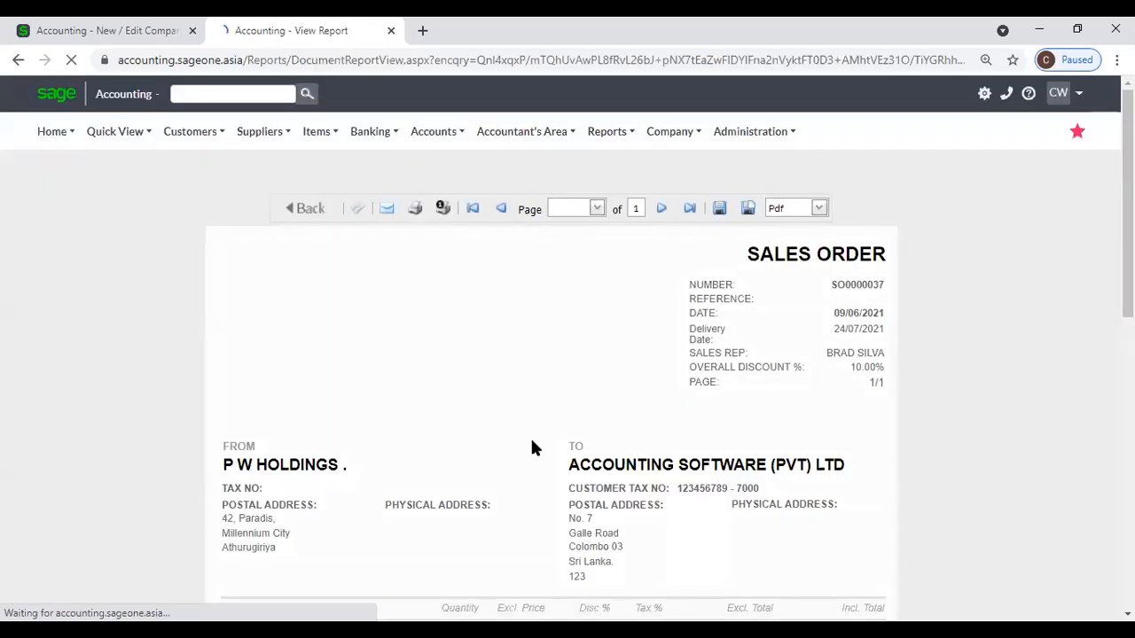
pyautogui.scroll(-3, 523, 415)
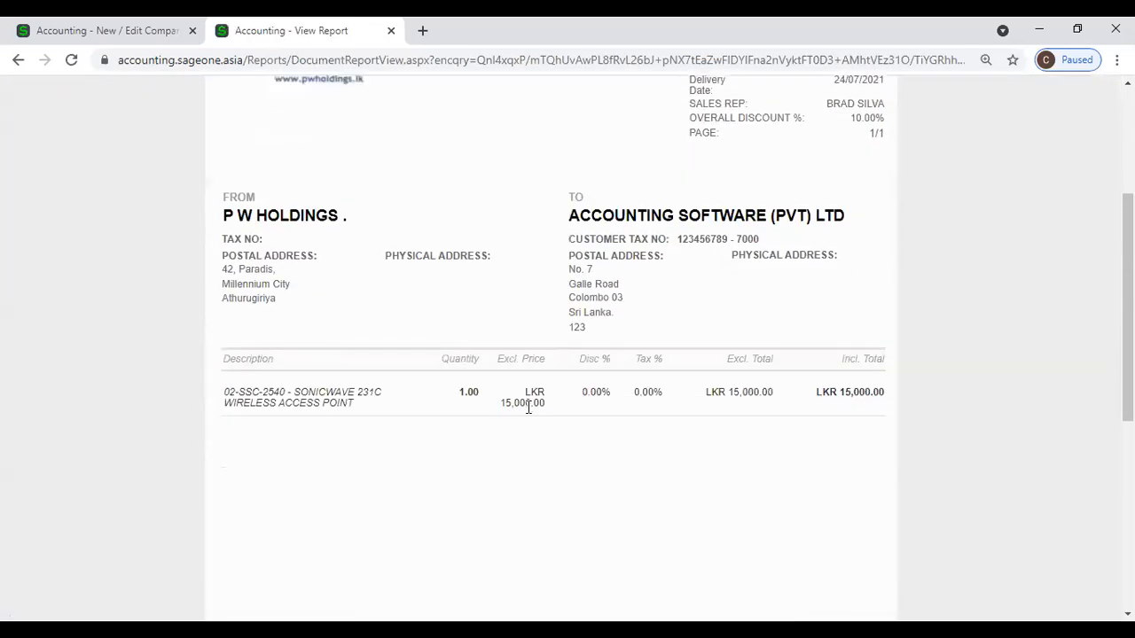
pyautogui.scroll(-3, 528, 407)
pyautogui.scroll(2, 526, 407)
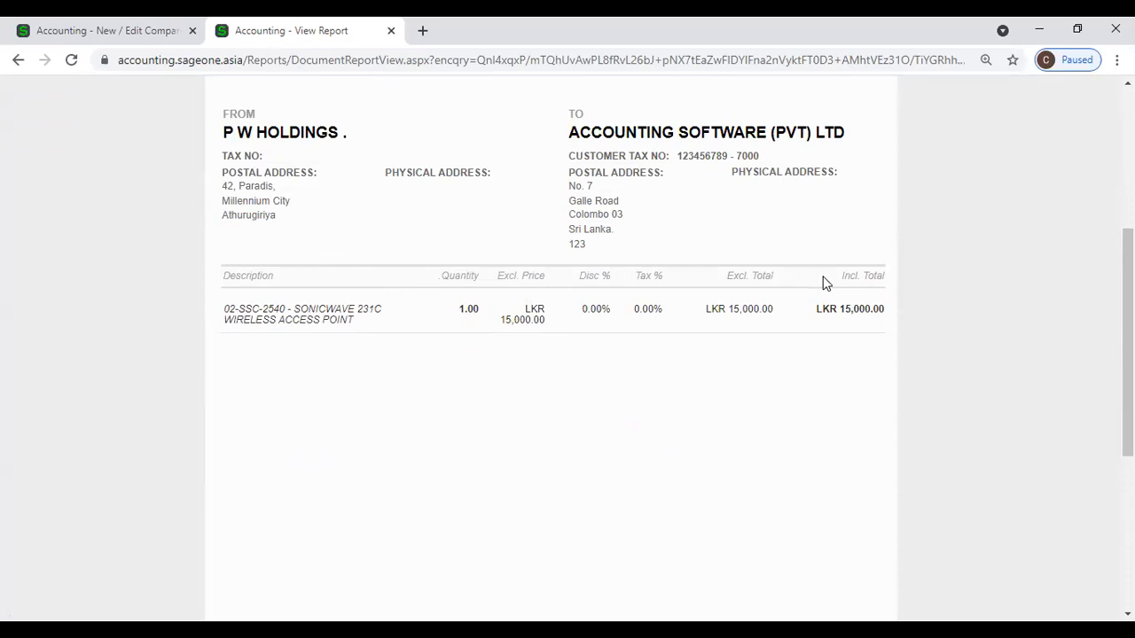
pyautogui.scroll(-6, 823, 282)
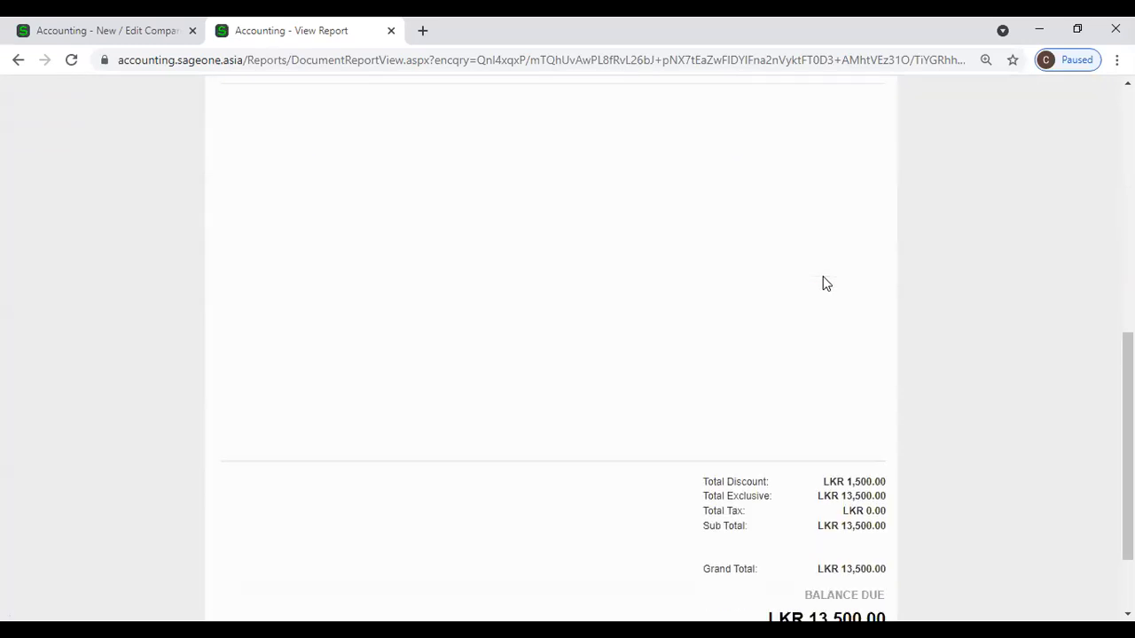
pyautogui.scroll(5, 823, 283)
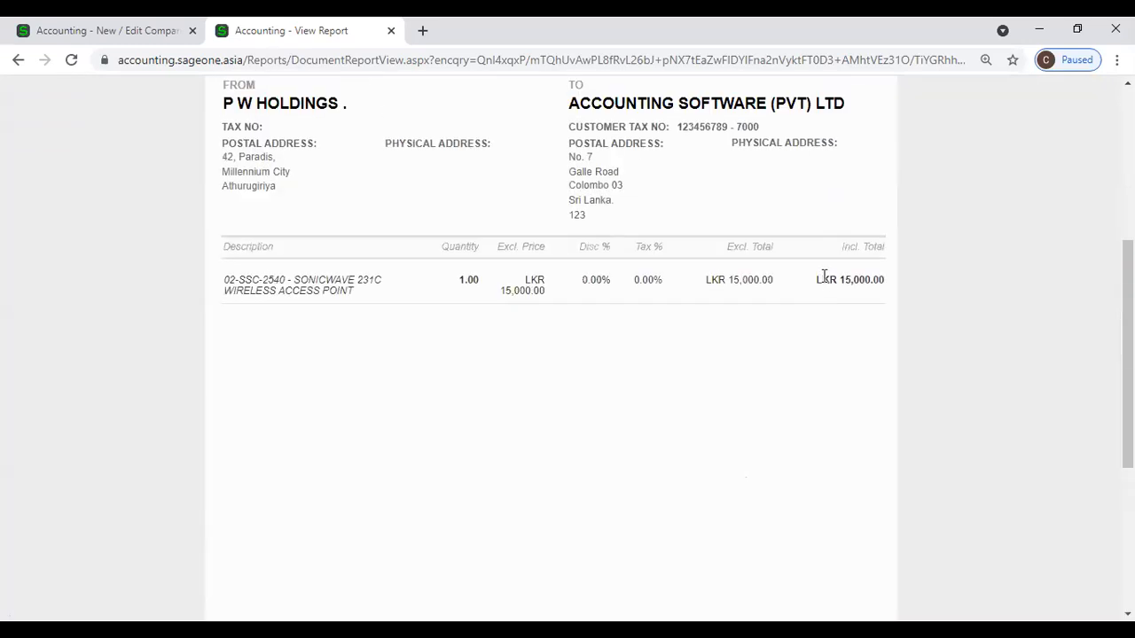
pyautogui.scroll(3, 784, 309)
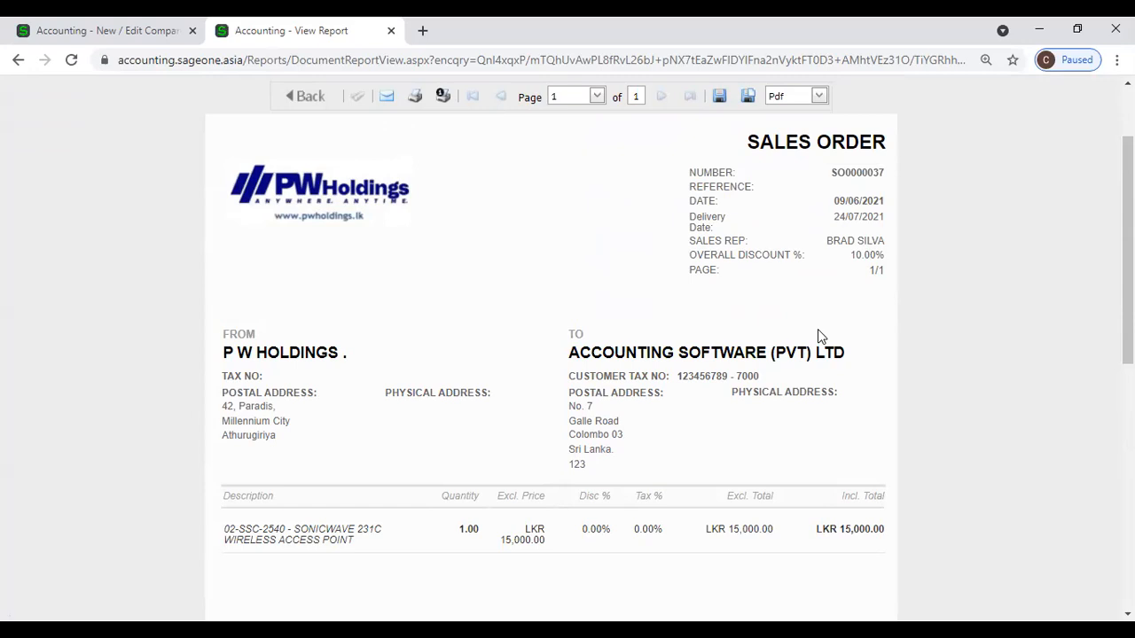
pyautogui.scroll(-3, 818, 335)
pyautogui.scroll(4, 818, 335)
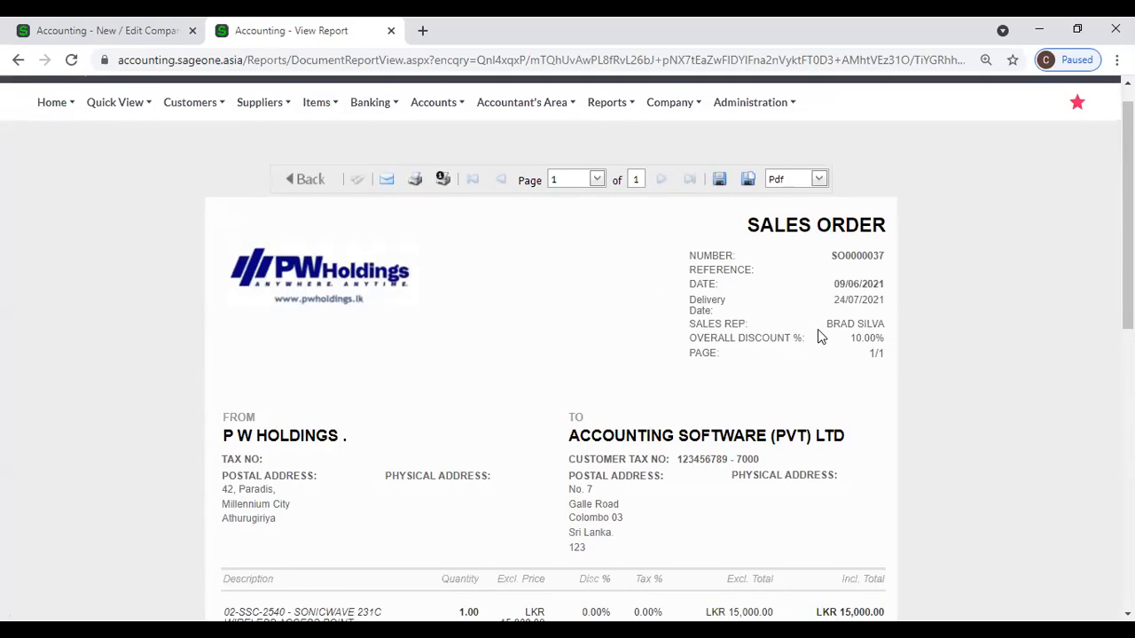
# Go back from the print preview to sales order SO0000037.
pyautogui.click(298, 179)
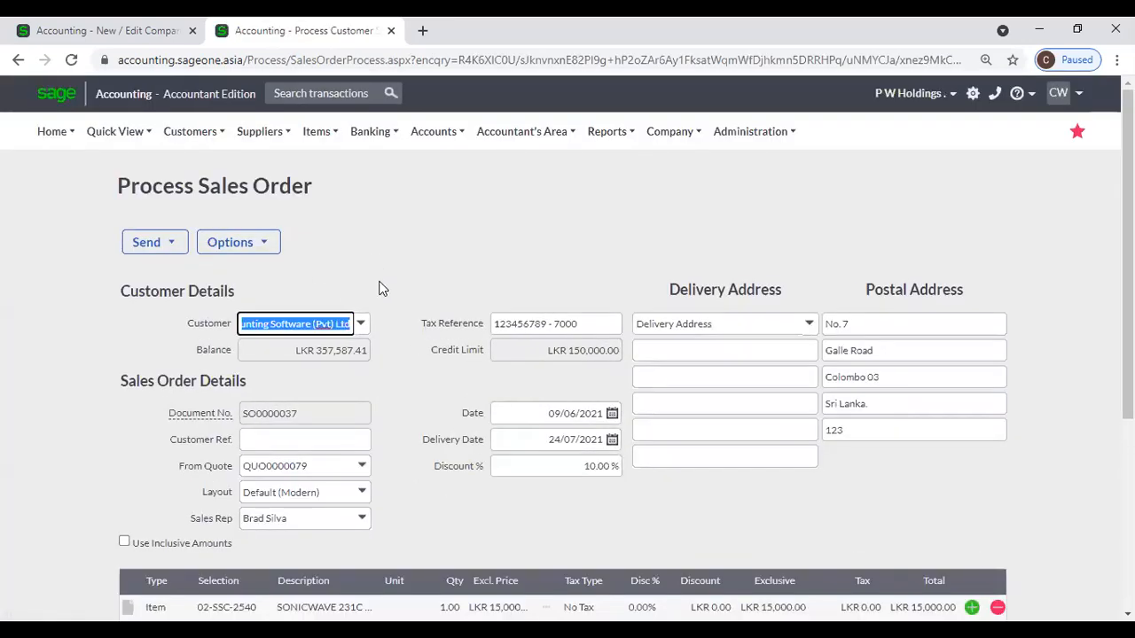
pyautogui.scroll(-2, 383, 291)
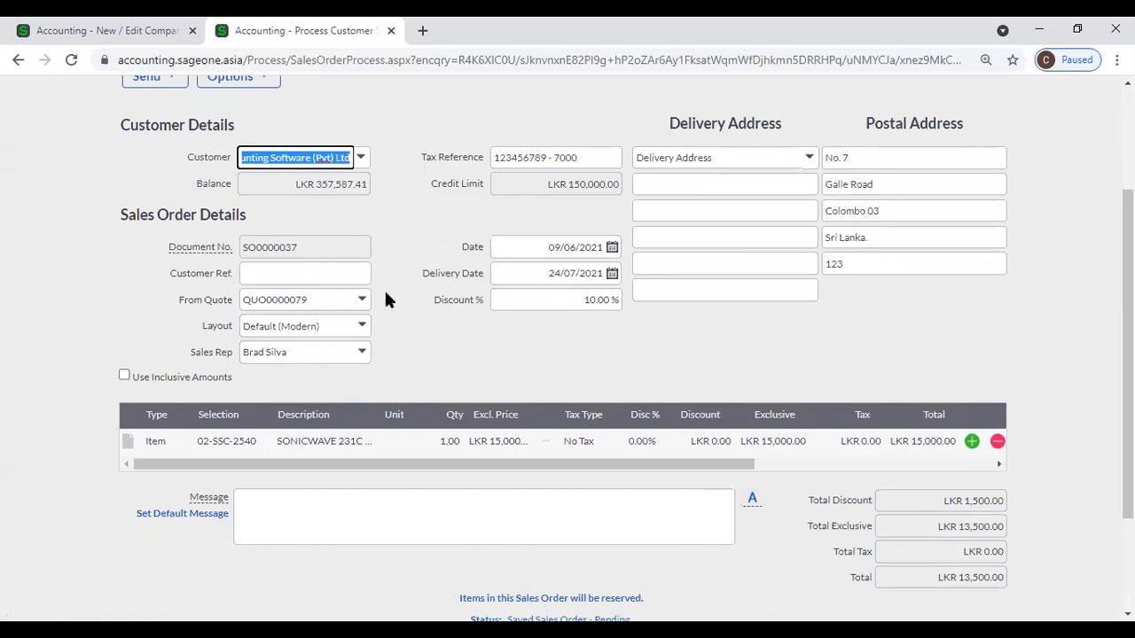
pyautogui.scroll(2, 386, 299)
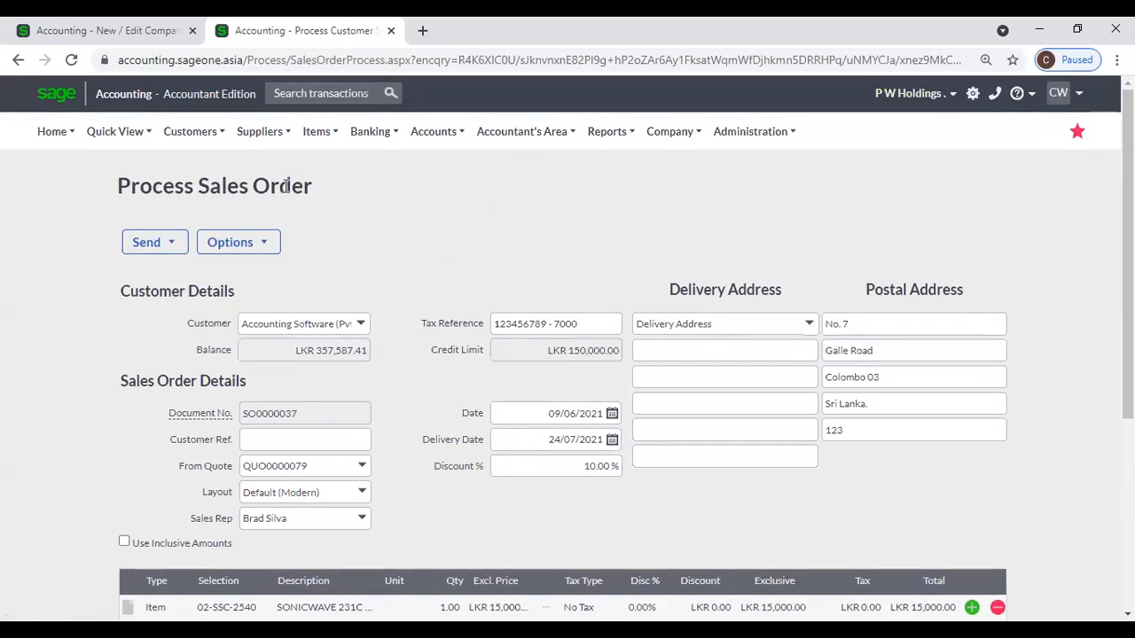
# Bring up the Options menu of sales order SO0000037.
pyautogui.moveTo(213, 137)
pyautogui.moveTo(217, 220)
pyautogui.click(621, 167)
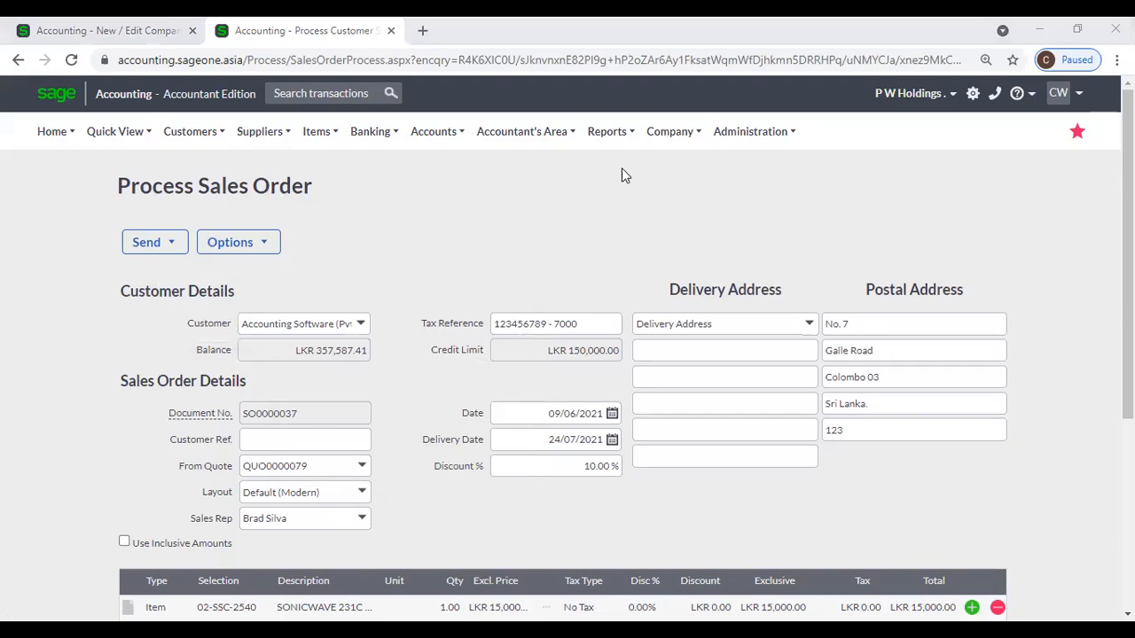
pyautogui.scroll(-1, 645, 229)
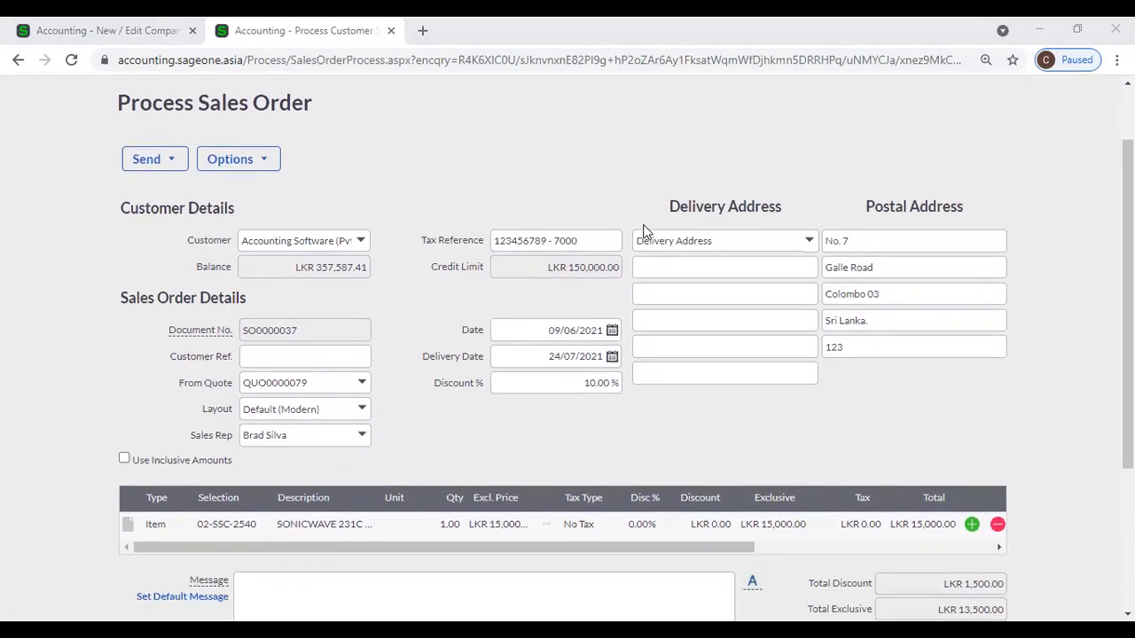
pyautogui.scroll(1, 644, 228)
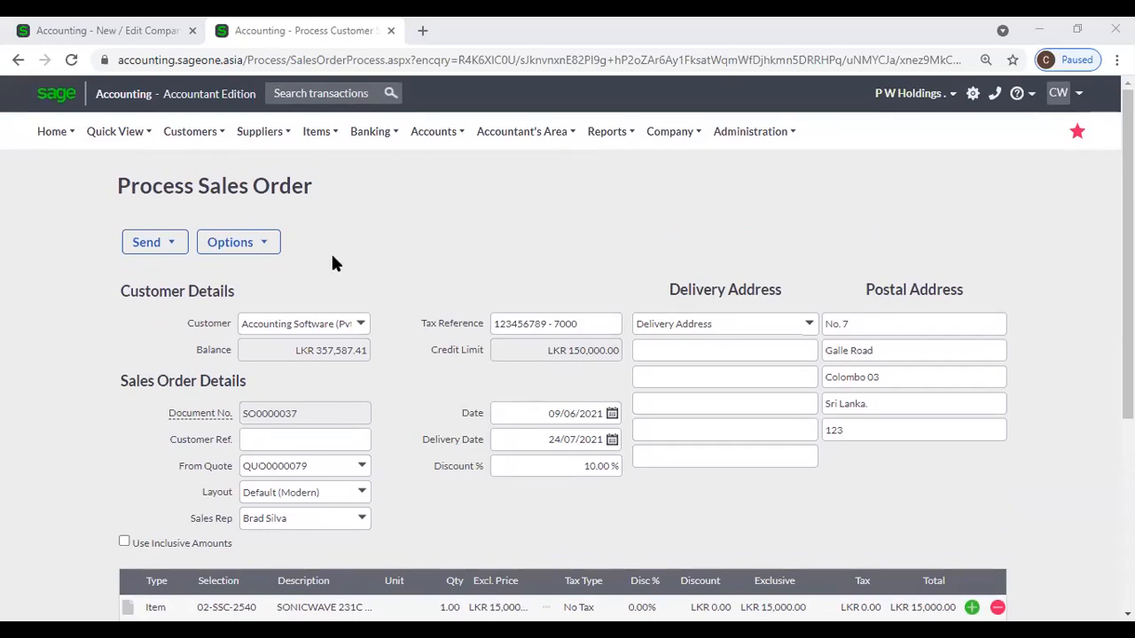
pyautogui.click(257, 253)
pyautogui.click(250, 253)
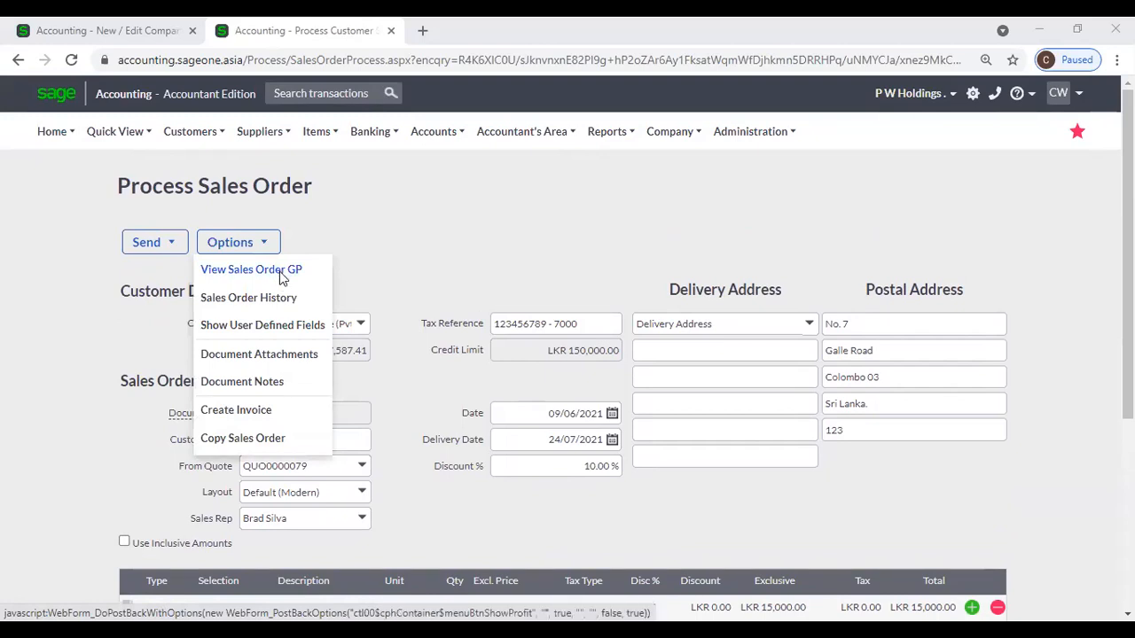
pyautogui.click(280, 277)
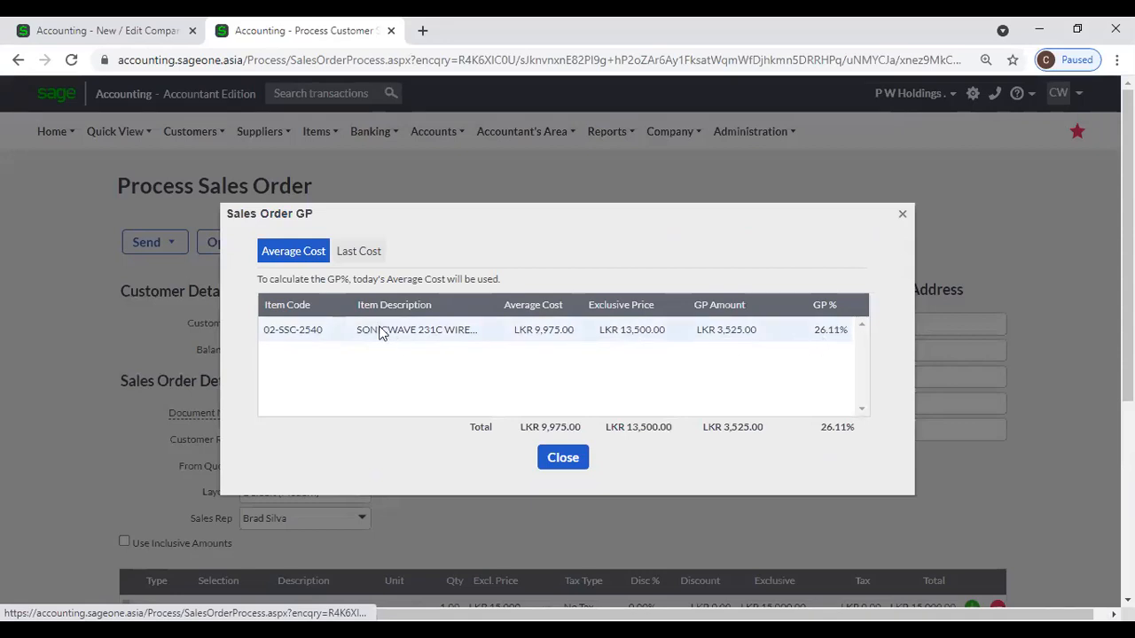
pyautogui.click(373, 260)
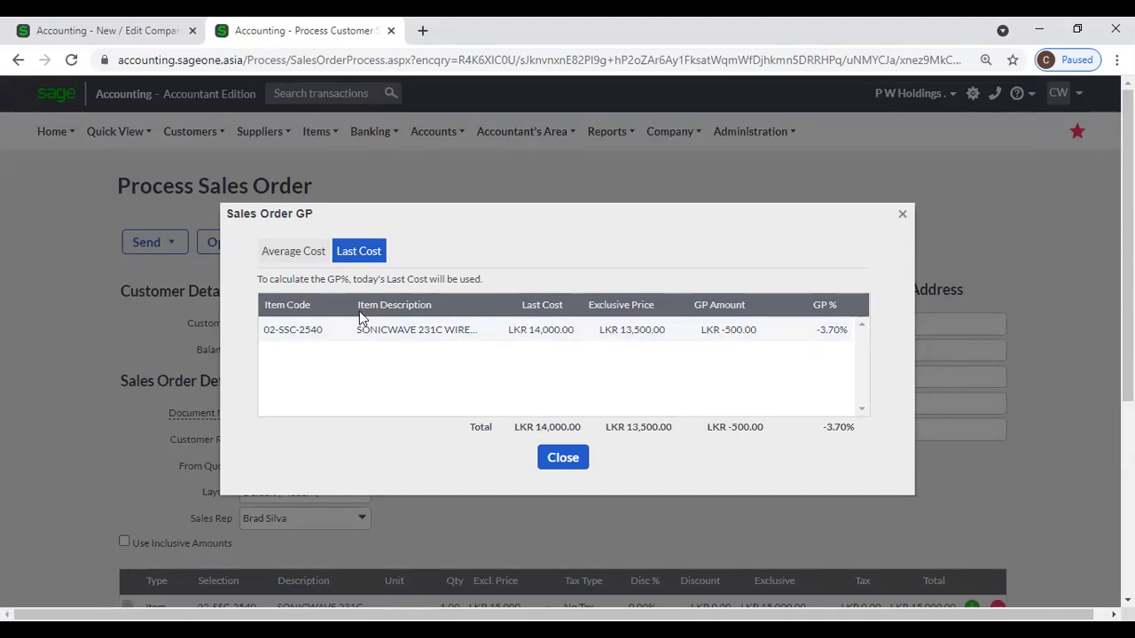
pyautogui.click(275, 253)
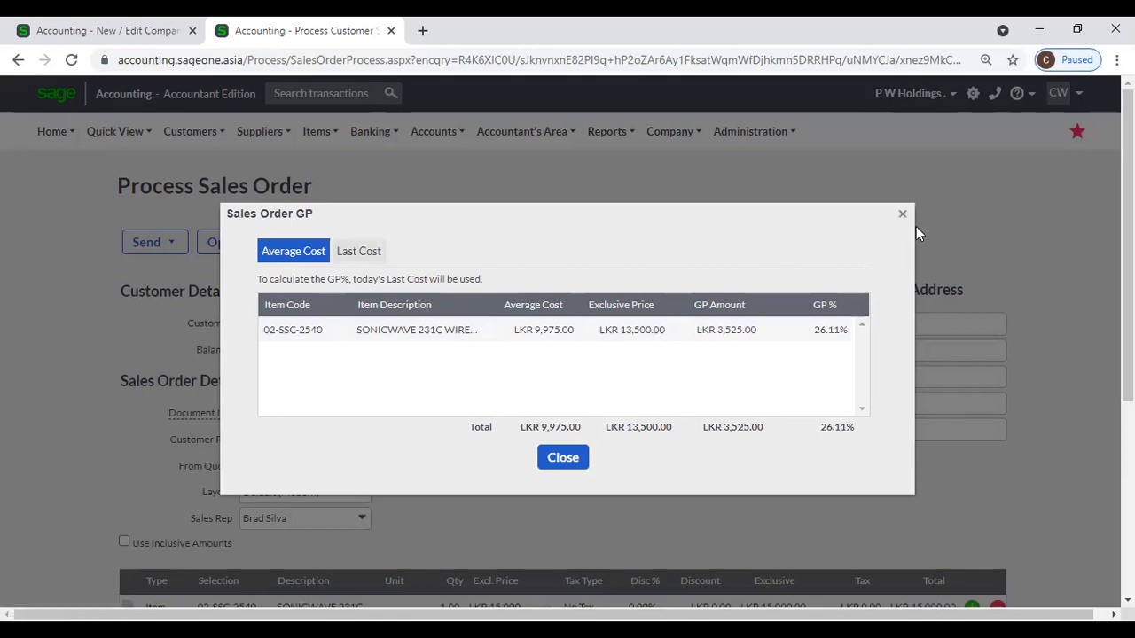
pyautogui.click(901, 214)
pyautogui.click(235, 242)
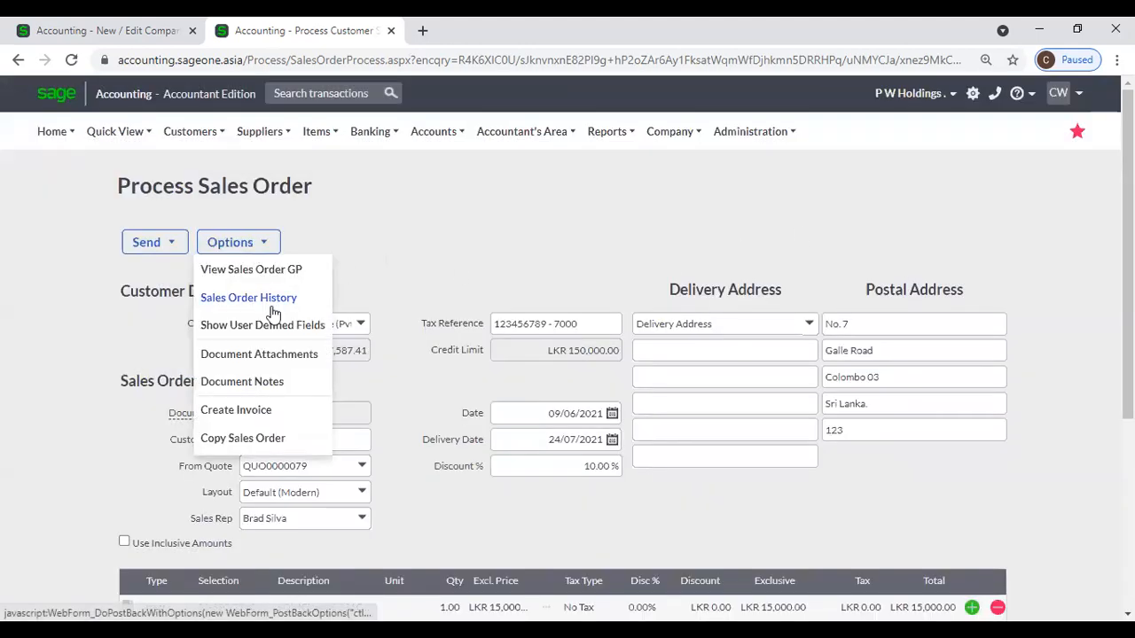
pyautogui.click(248, 298)
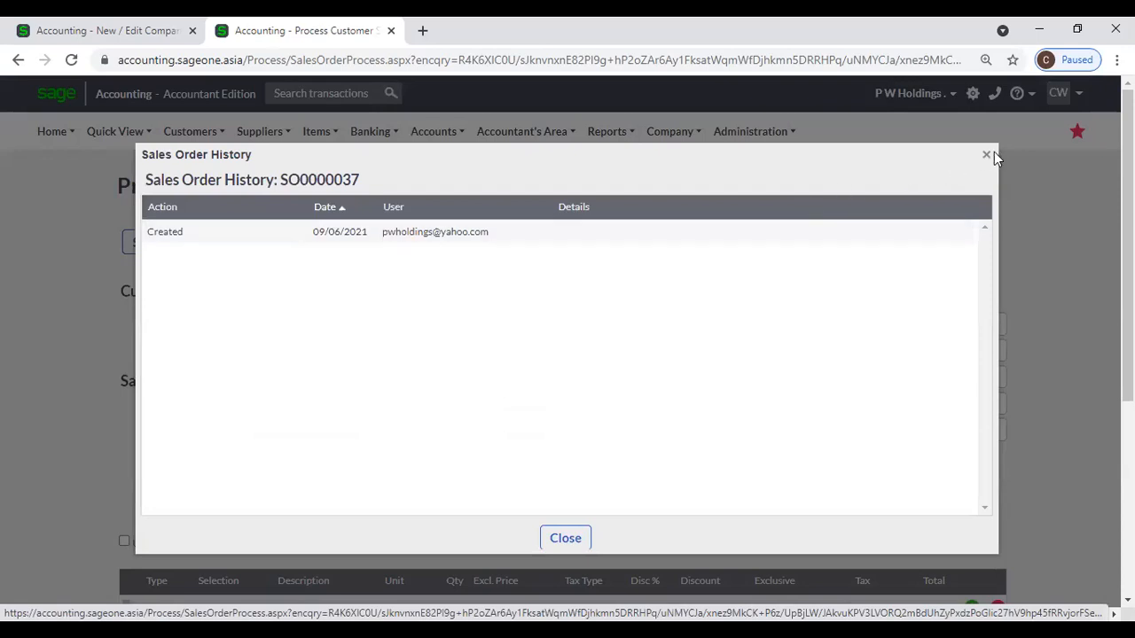
pyautogui.click(985, 155)
pyautogui.click(252, 243)
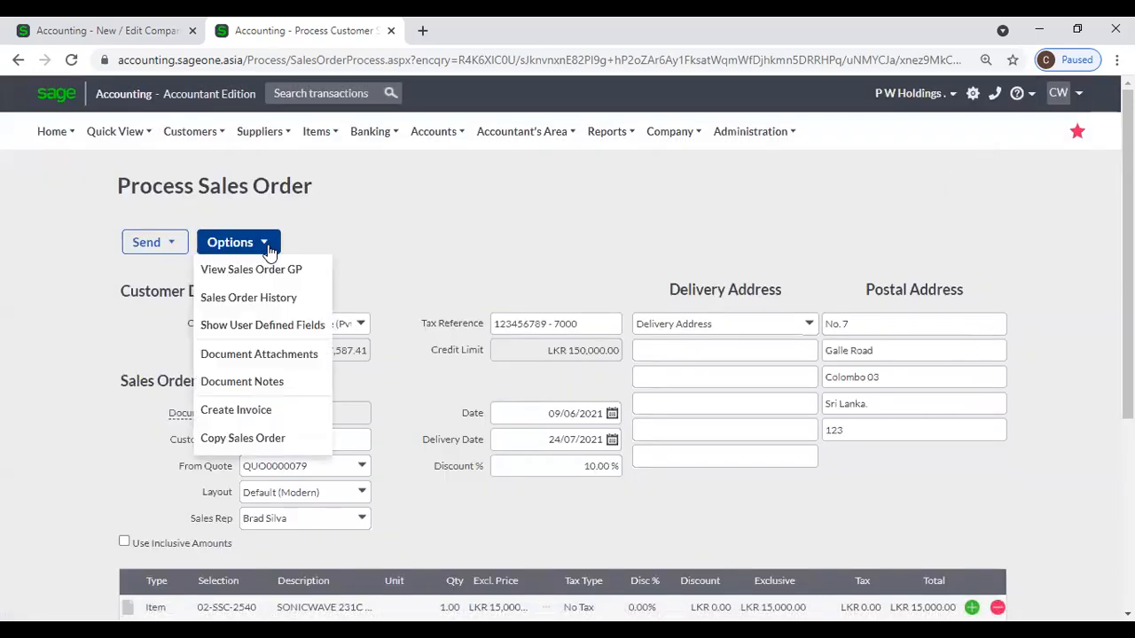
pyautogui.click(272, 324)
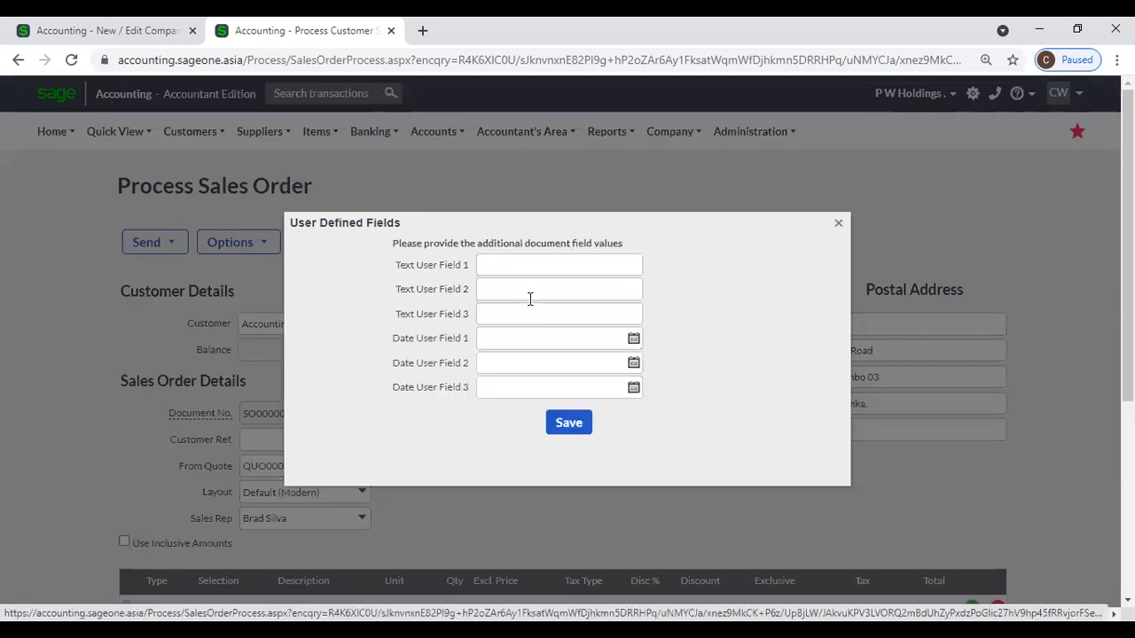
pyautogui.click(837, 223)
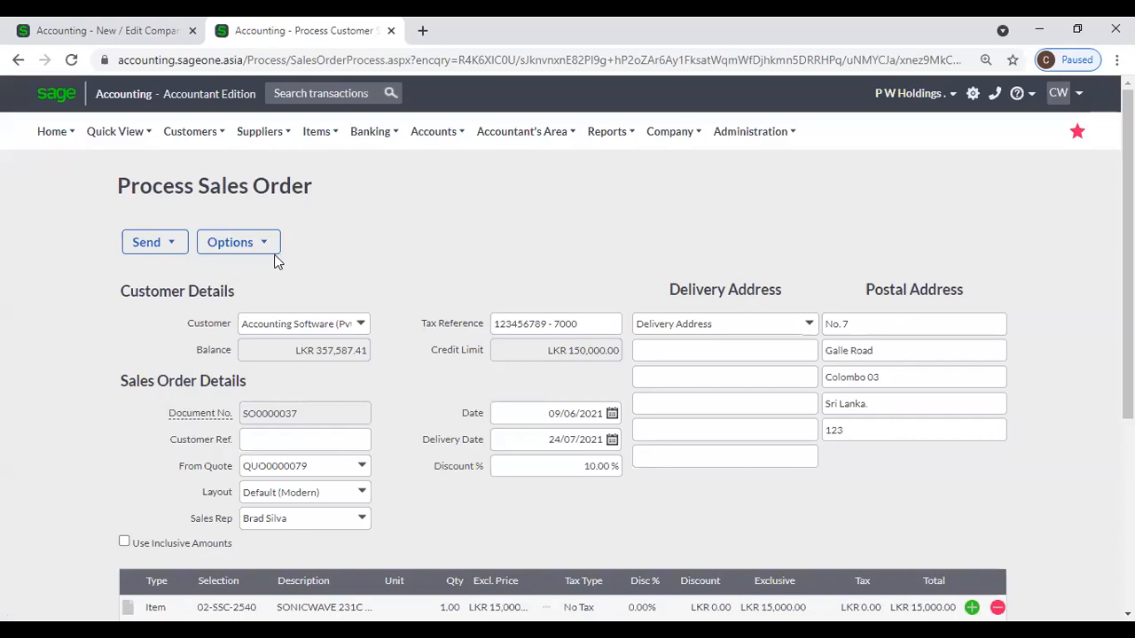
pyautogui.click(271, 248)
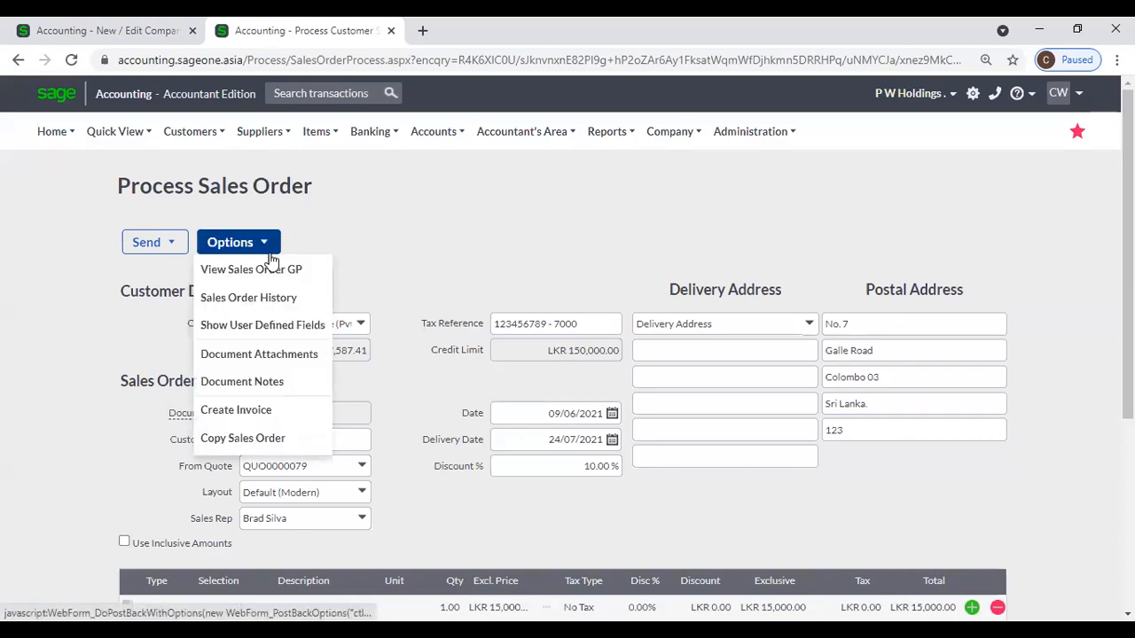
pyautogui.click(287, 359)
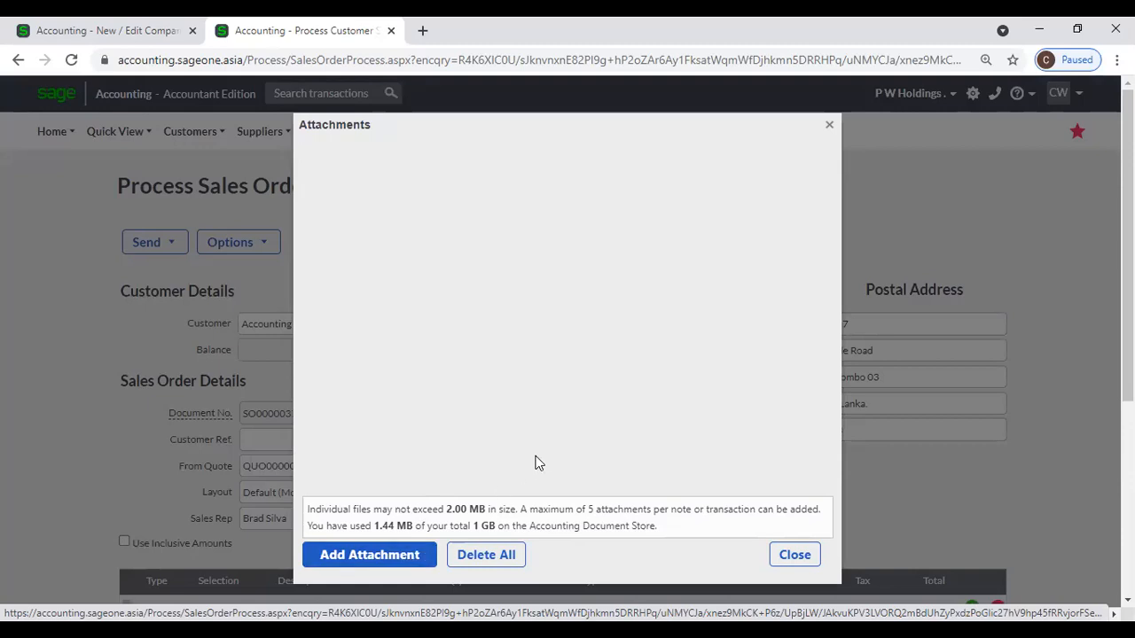
pyautogui.click(827, 127)
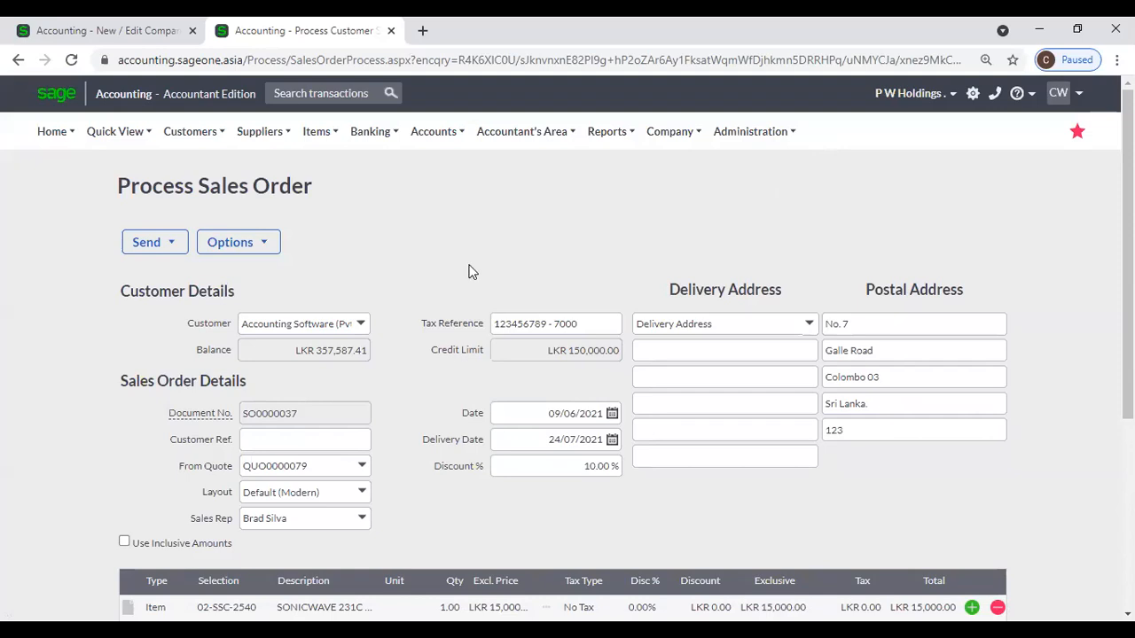
pyautogui.click(273, 250)
# Start a new document note on SO0000037, then switch to the Company Settings page.
pyautogui.click(266, 251)
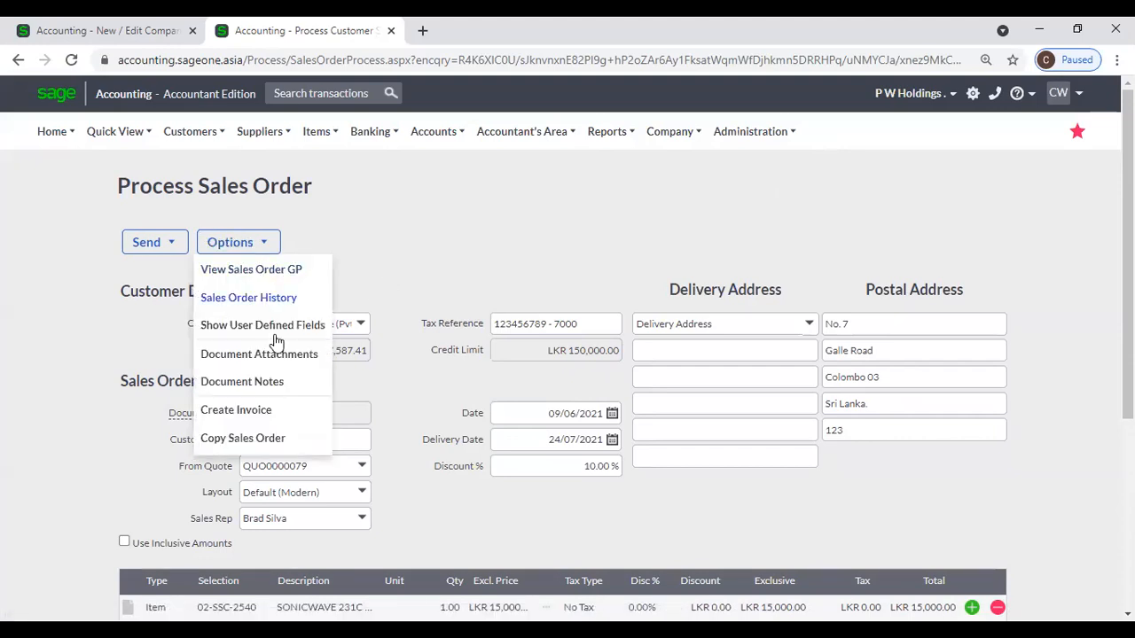
pyautogui.click(261, 388)
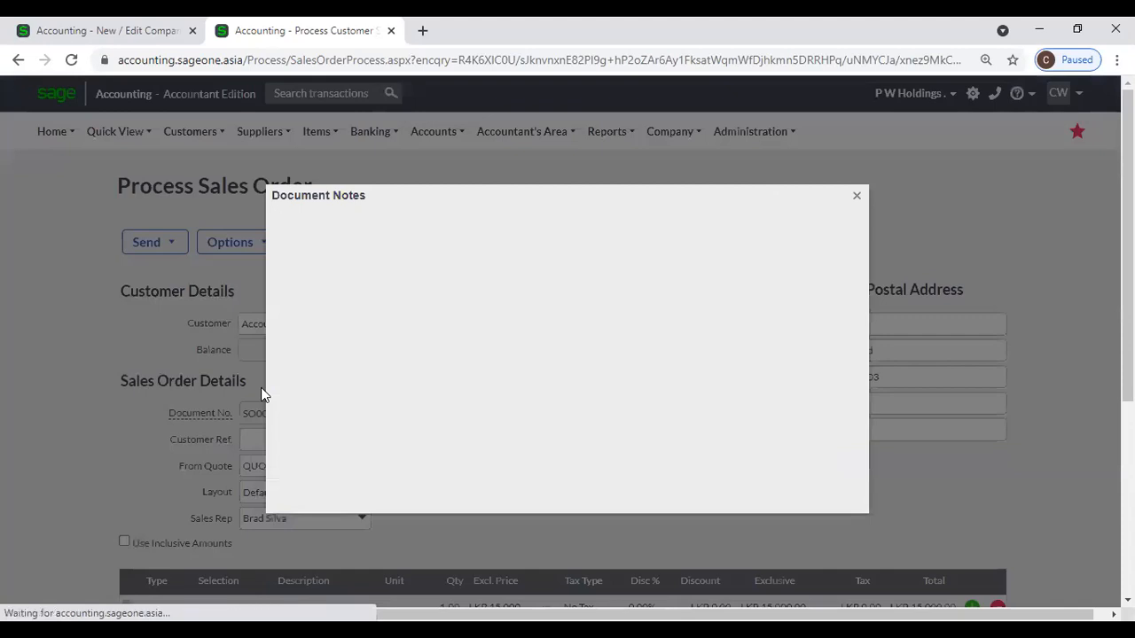
pyautogui.click(542, 494)
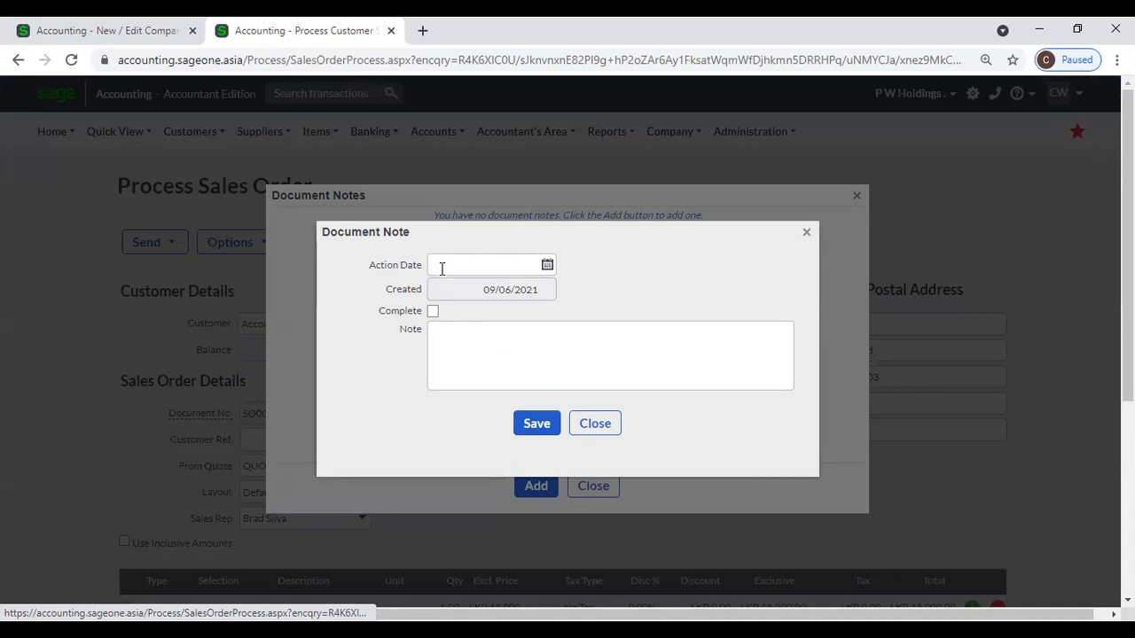
pyautogui.click(131, 29)
# View the four overdue customer document notes on the Dashboard, then return to the note form.
pyautogui.moveTo(71, 137)
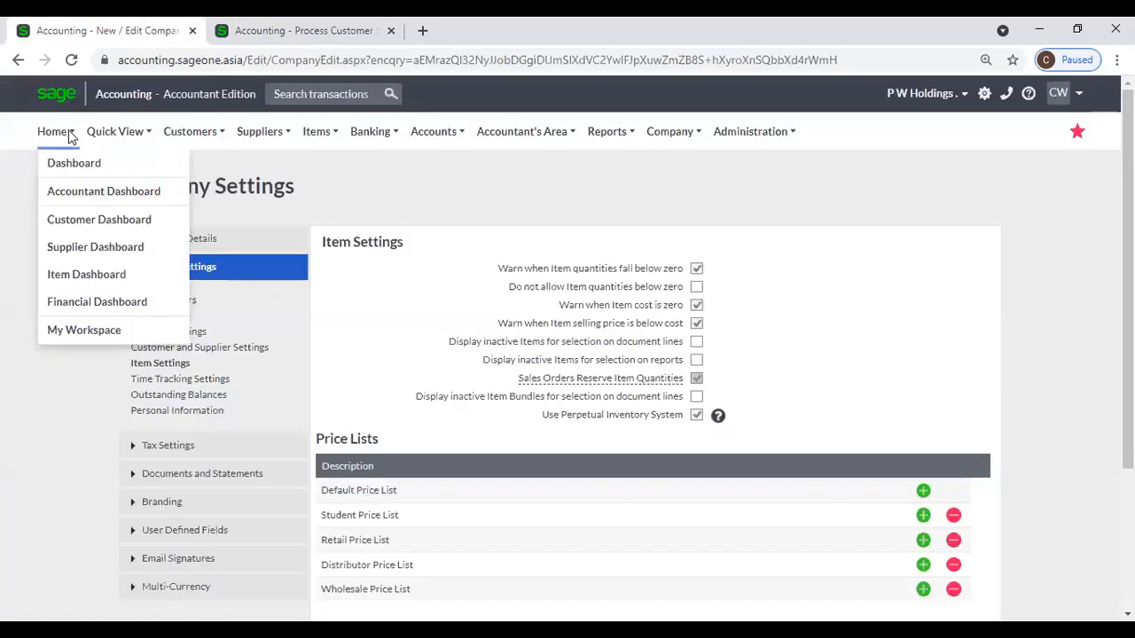
pyautogui.click(71, 172)
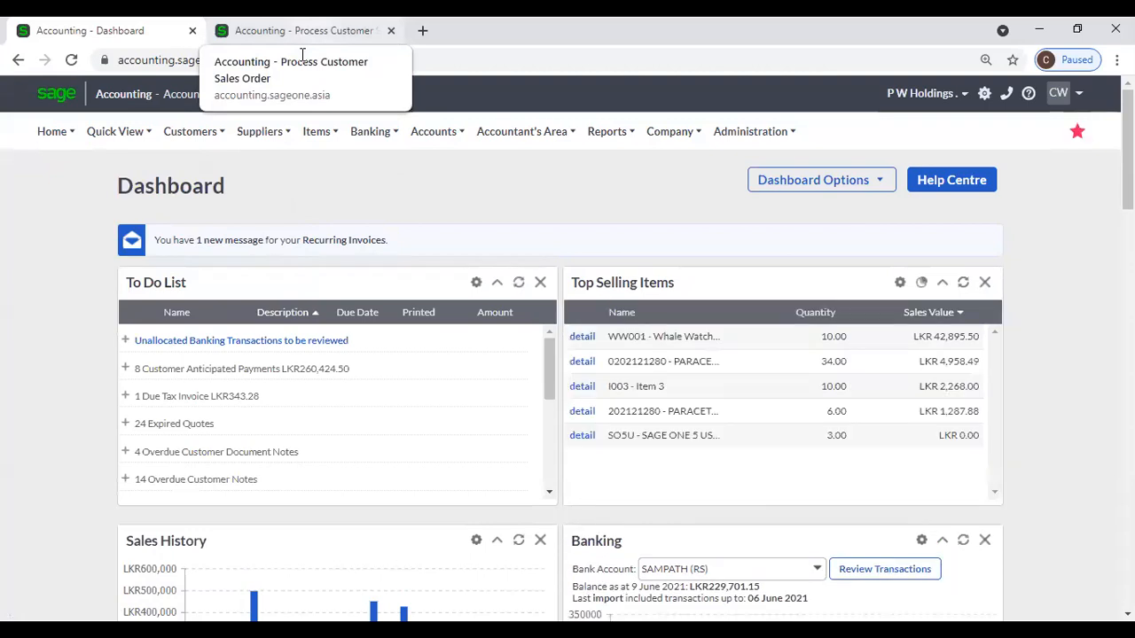
pyautogui.click(141, 453)
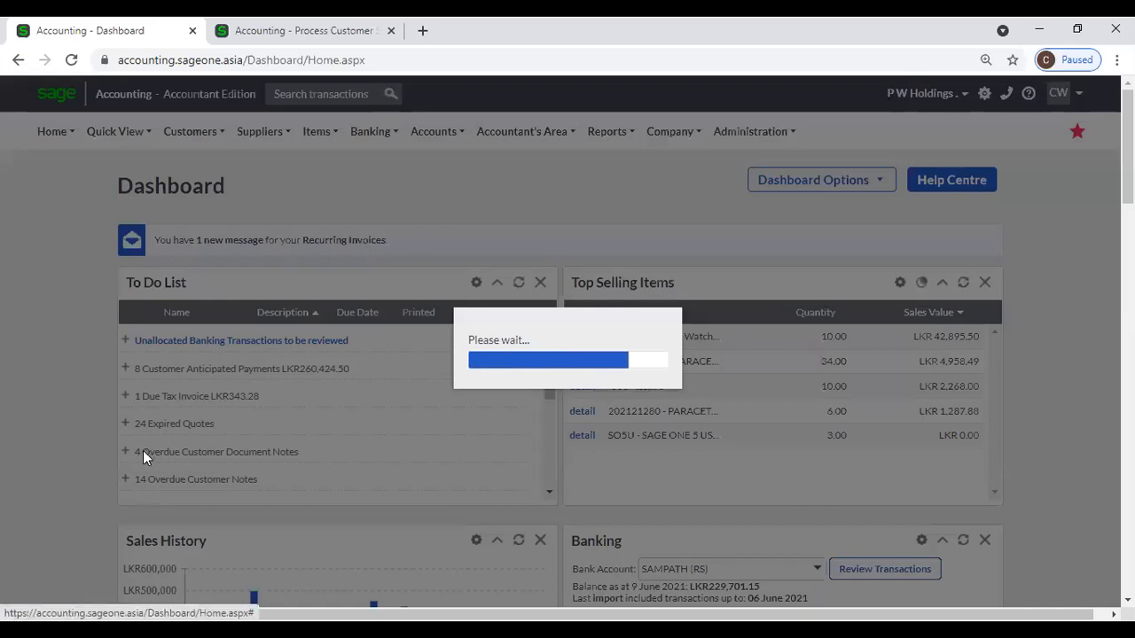
pyautogui.scroll(-1, 145, 457)
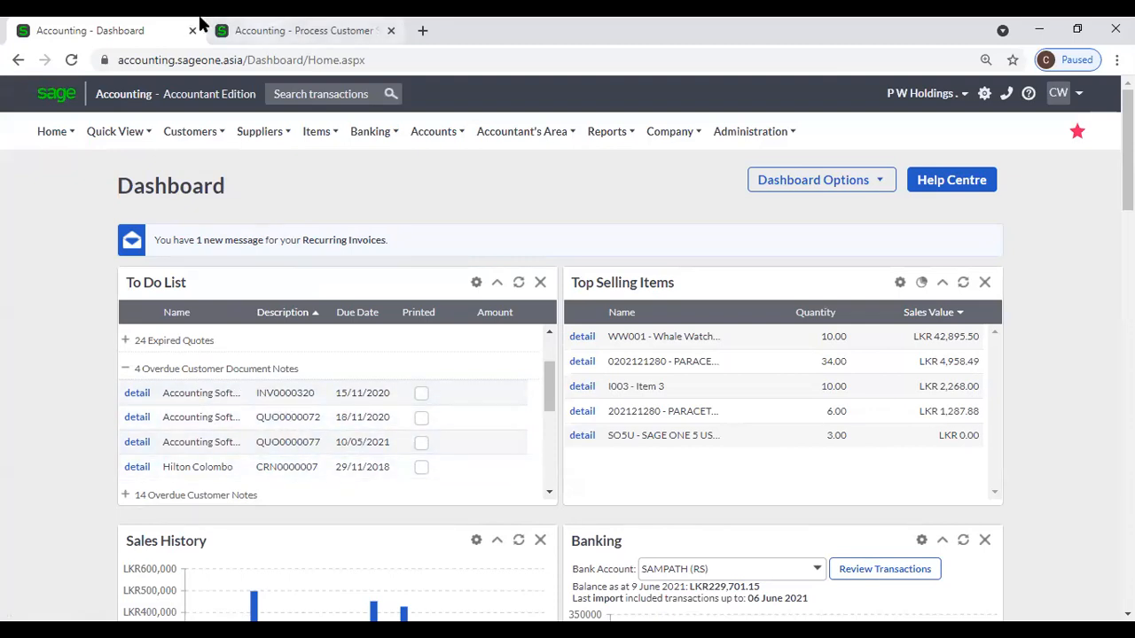
pyautogui.hotkey('ctrl', 'Tab')
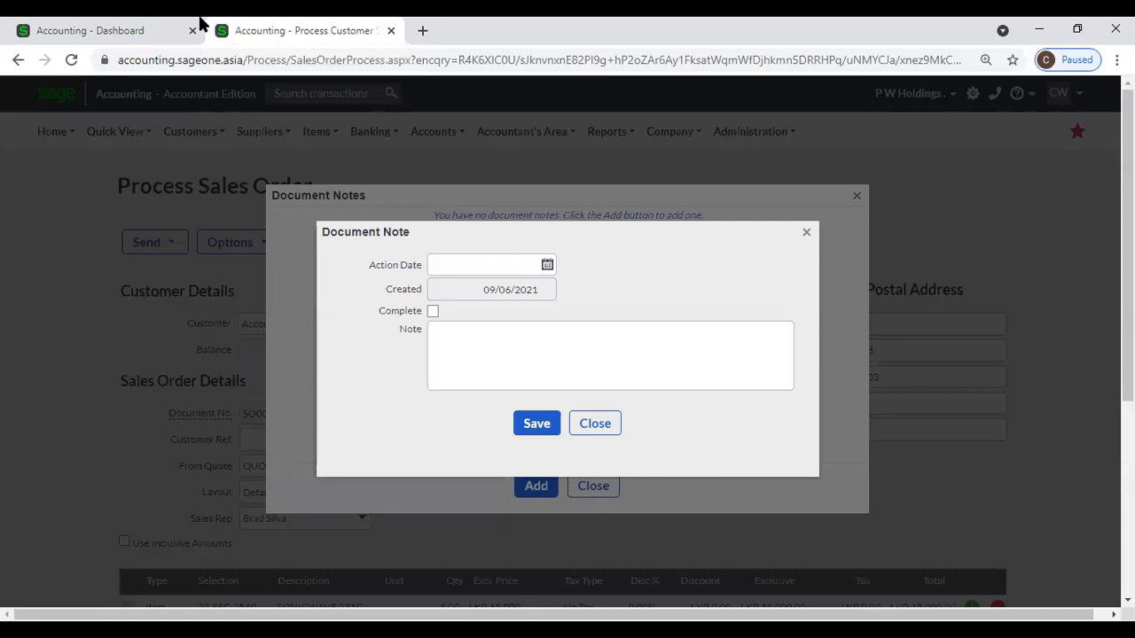
# Discard the unsaved document note, close the Document Notes list, and dismiss the Options menu.
pyautogui.click(594, 426)
pyautogui.click(593, 485)
pyautogui.click(268, 252)
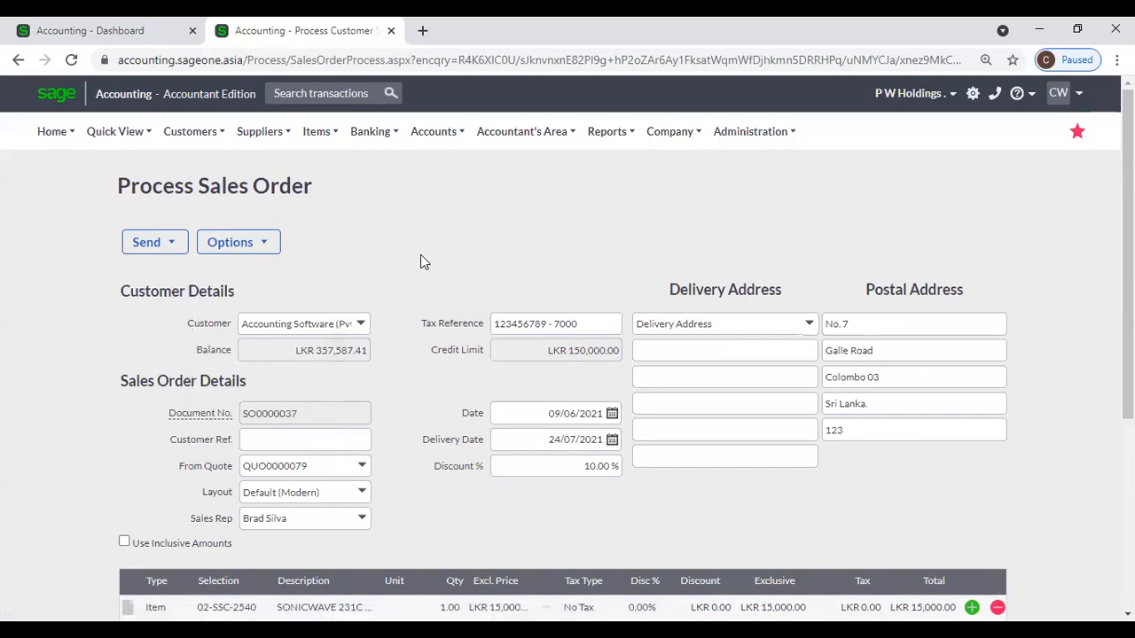
pyautogui.scroll(-1, 383, 266)
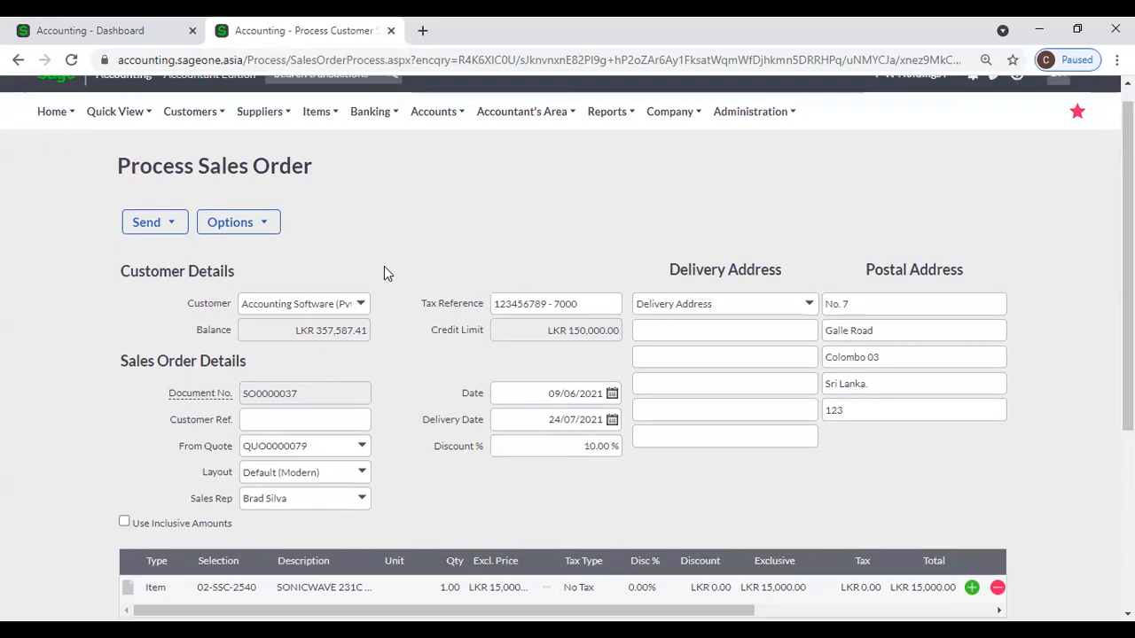
pyautogui.scroll(1, 384, 267)
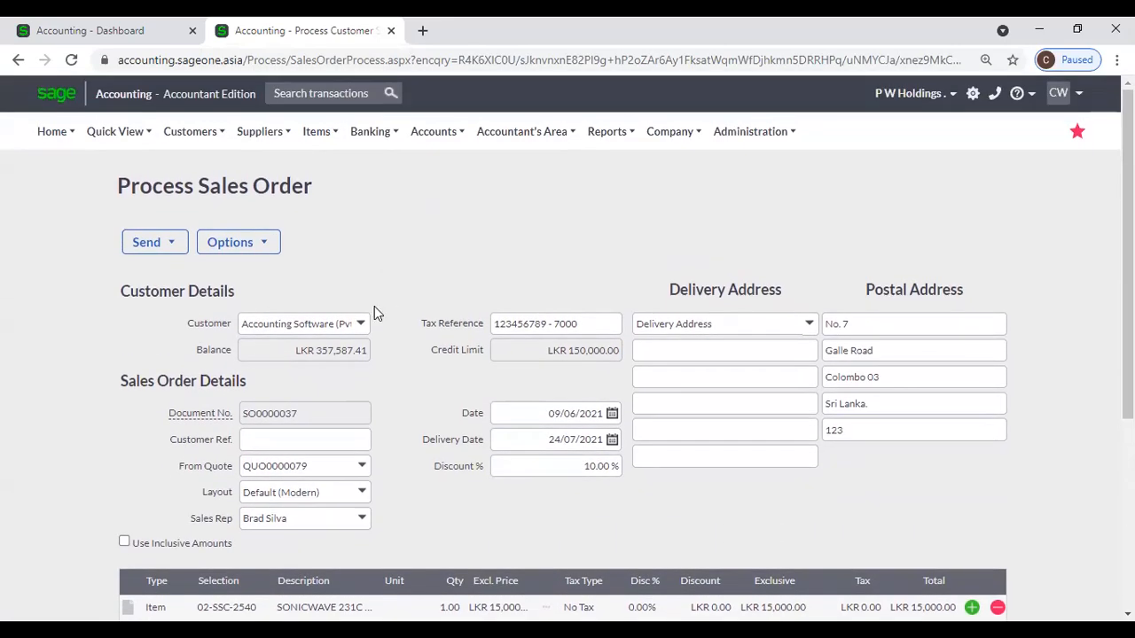
# Go to Customers > Transactions > Customer Sales Orders, showing SO0000037 pending at LKR 13,500.00.
pyautogui.moveTo(213, 146)
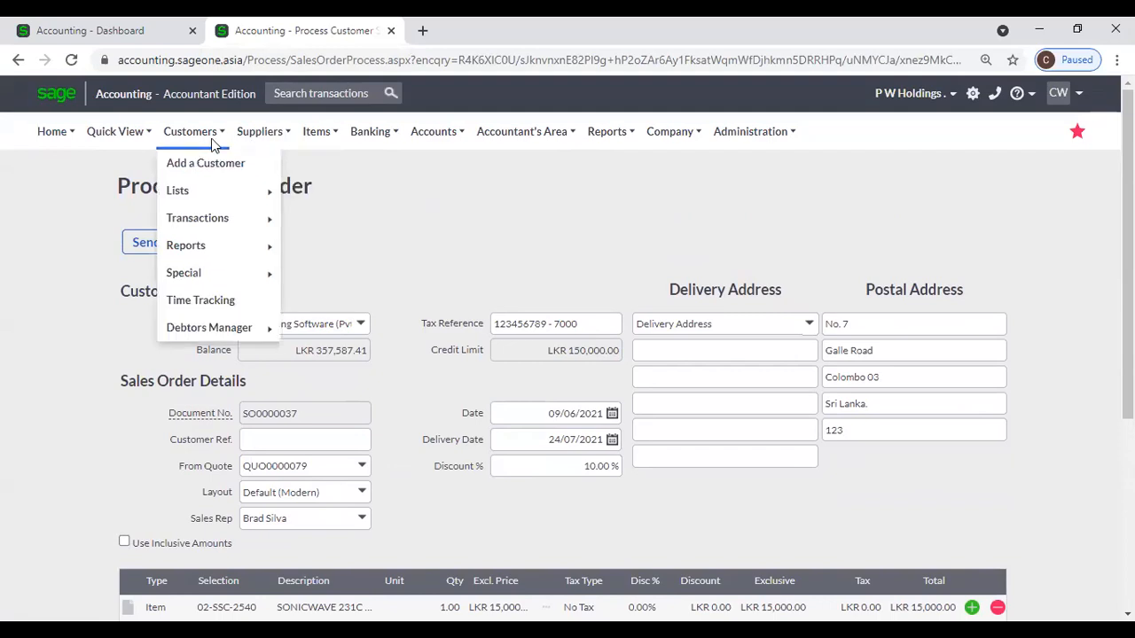
pyautogui.moveTo(213, 221)
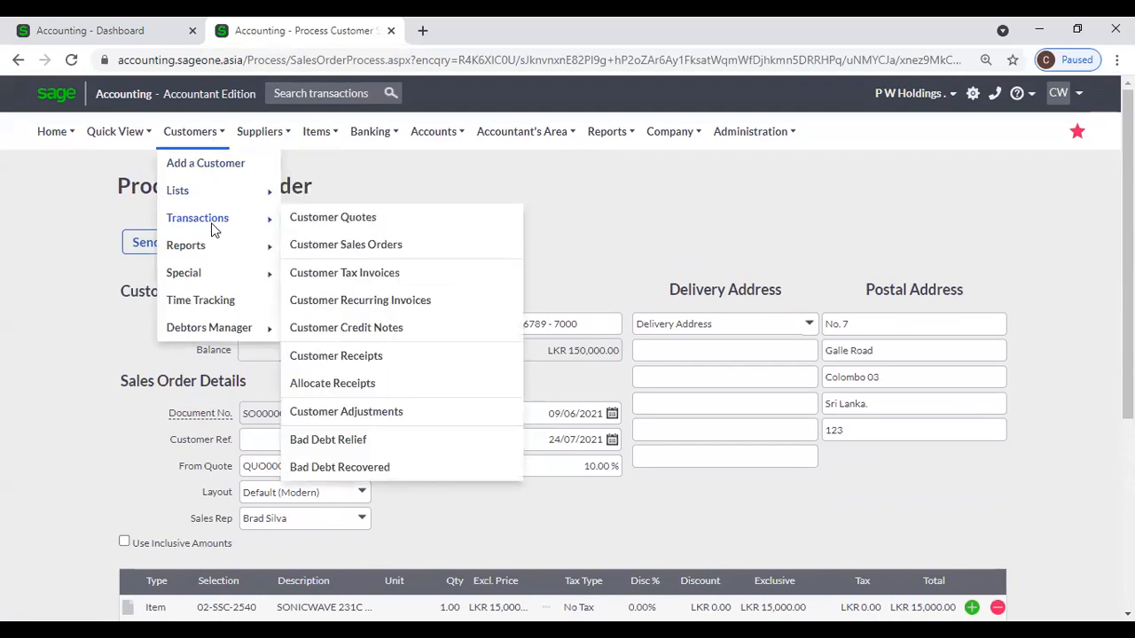
pyautogui.click(330, 247)
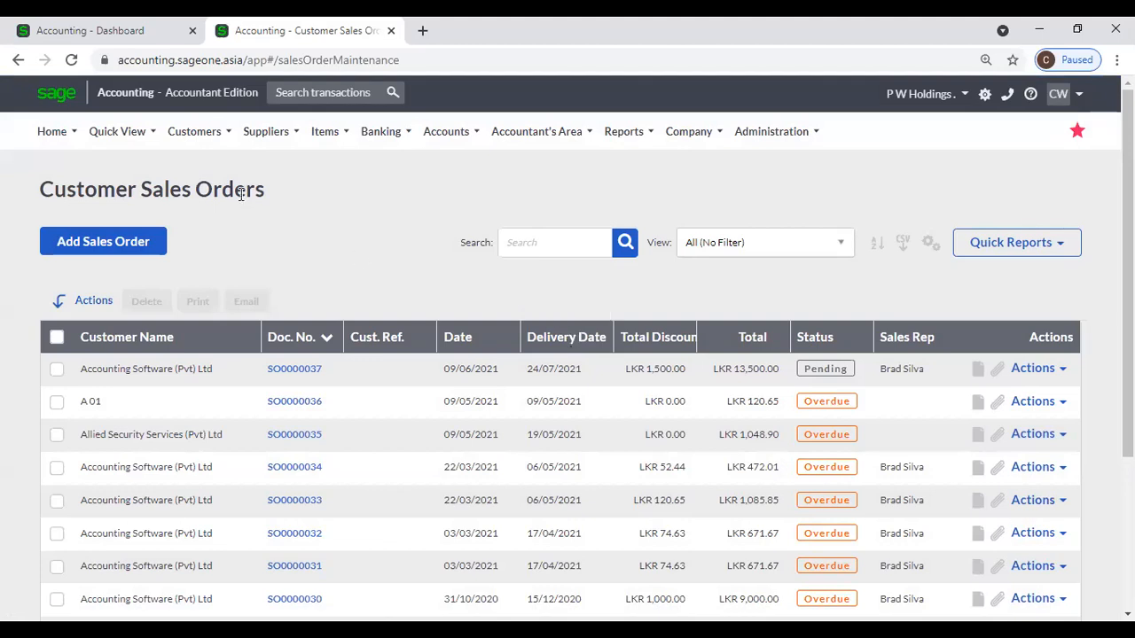
pyautogui.moveTo(195, 140)
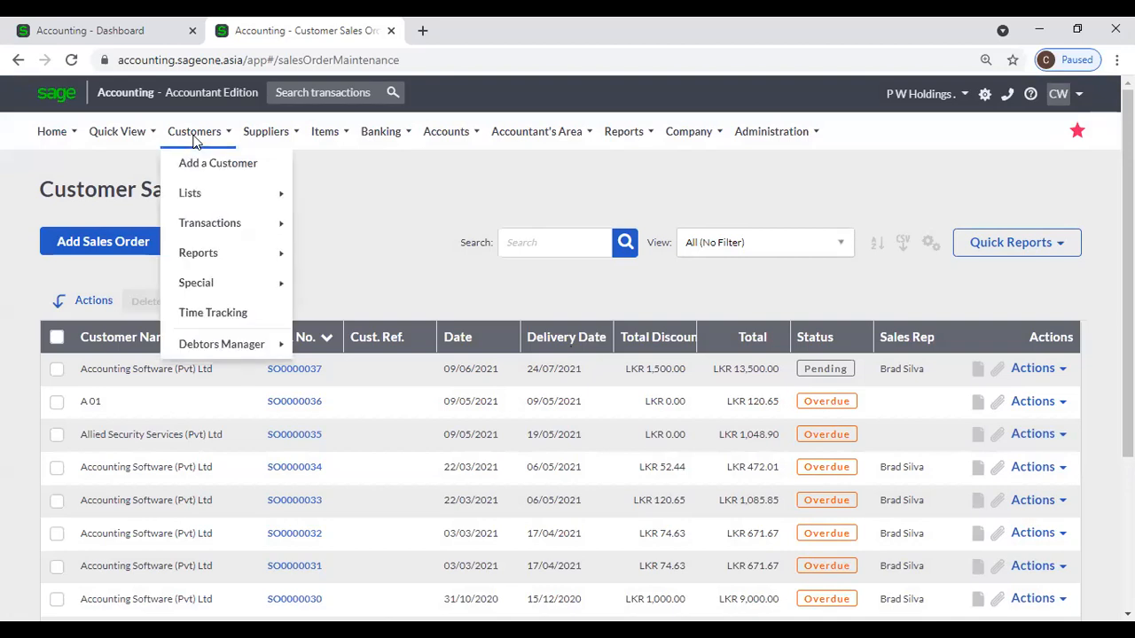
pyautogui.moveTo(185, 222)
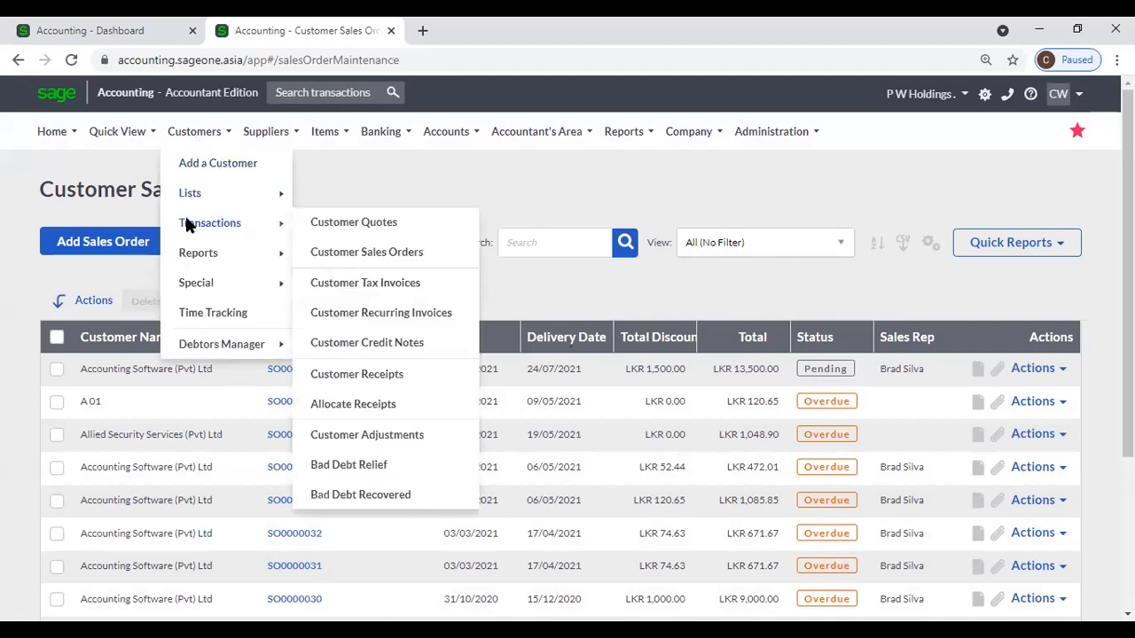
pyautogui.click(386, 258)
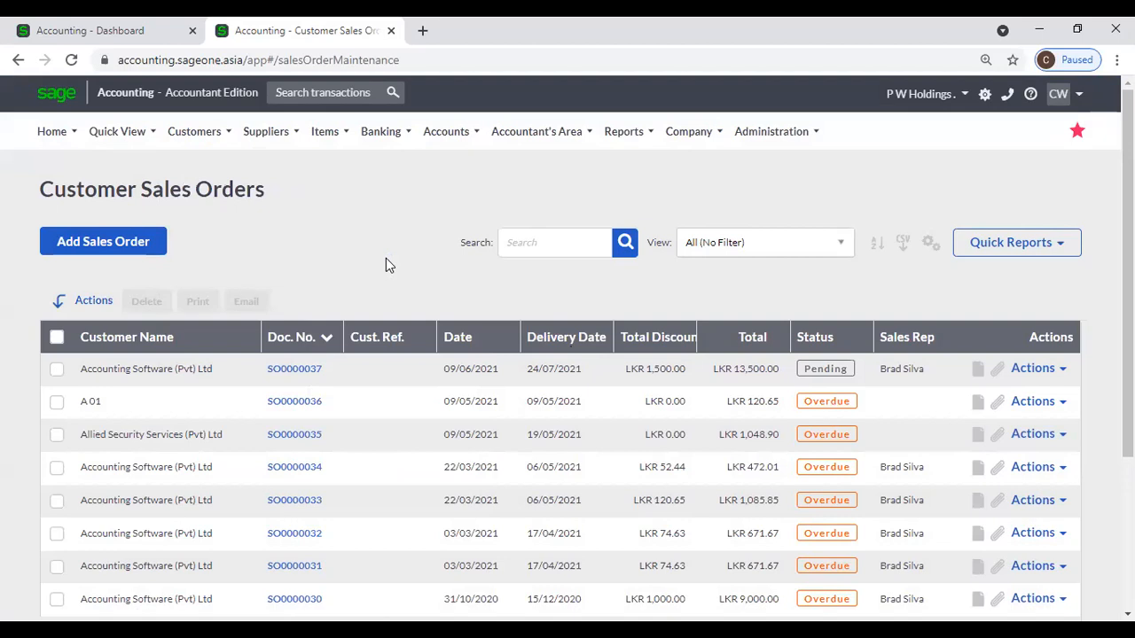
# Add a sales order for Accounting Software (Pvt) Ltd filled from quote QUO0000078, totalling LKR 126,900.00.
pyautogui.click(111, 245)
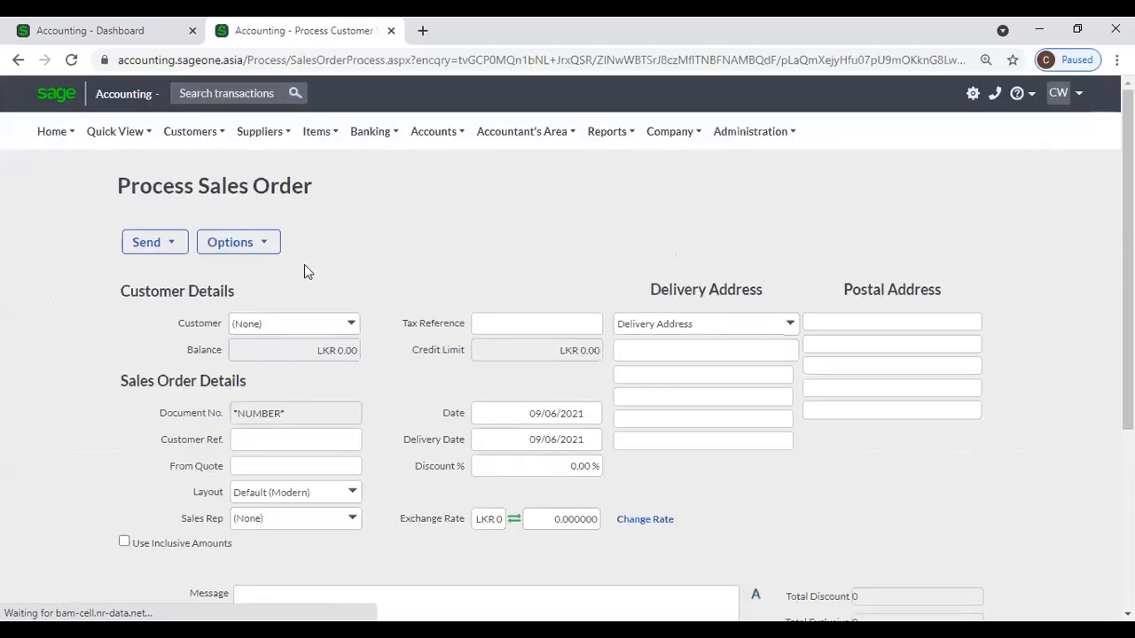
pyautogui.click(361, 325)
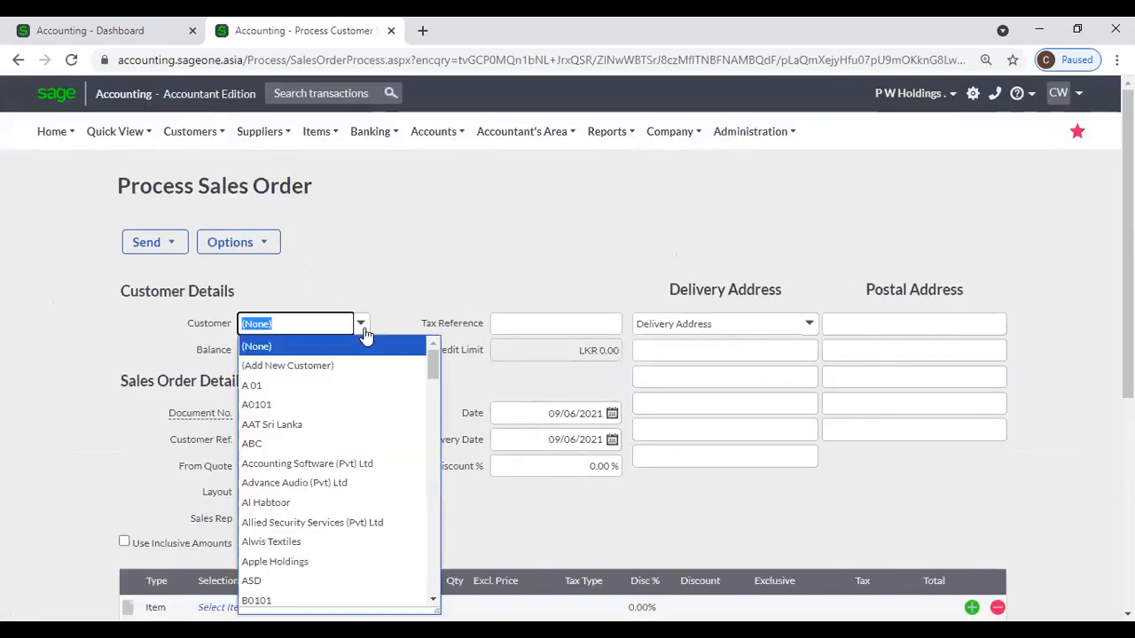
pyautogui.click(346, 462)
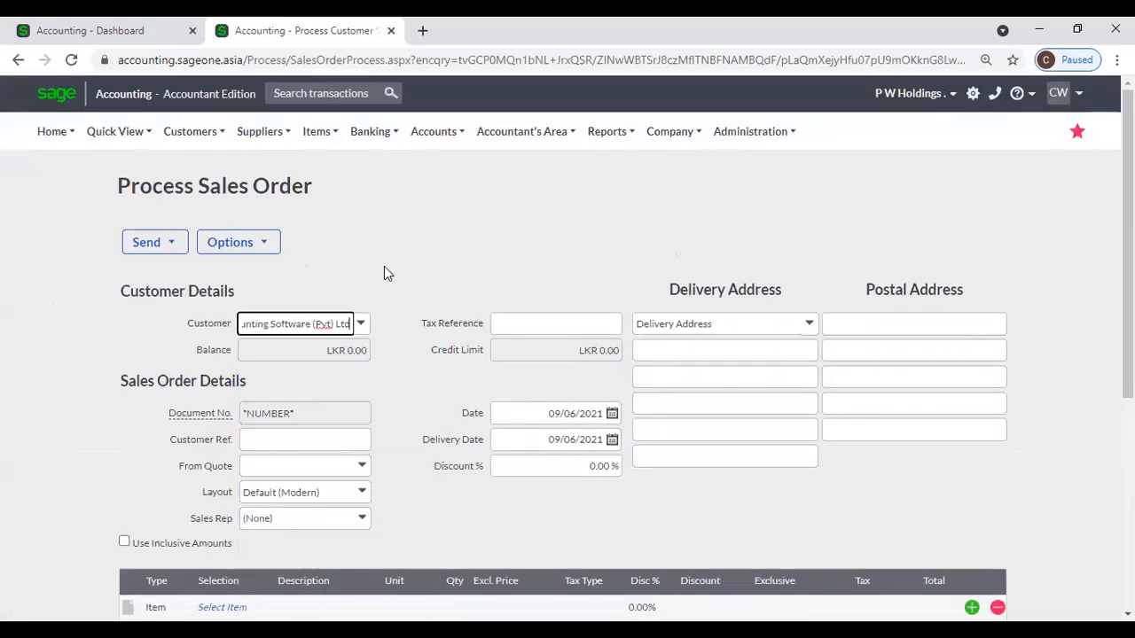
pyautogui.scroll(-1, 337, 399)
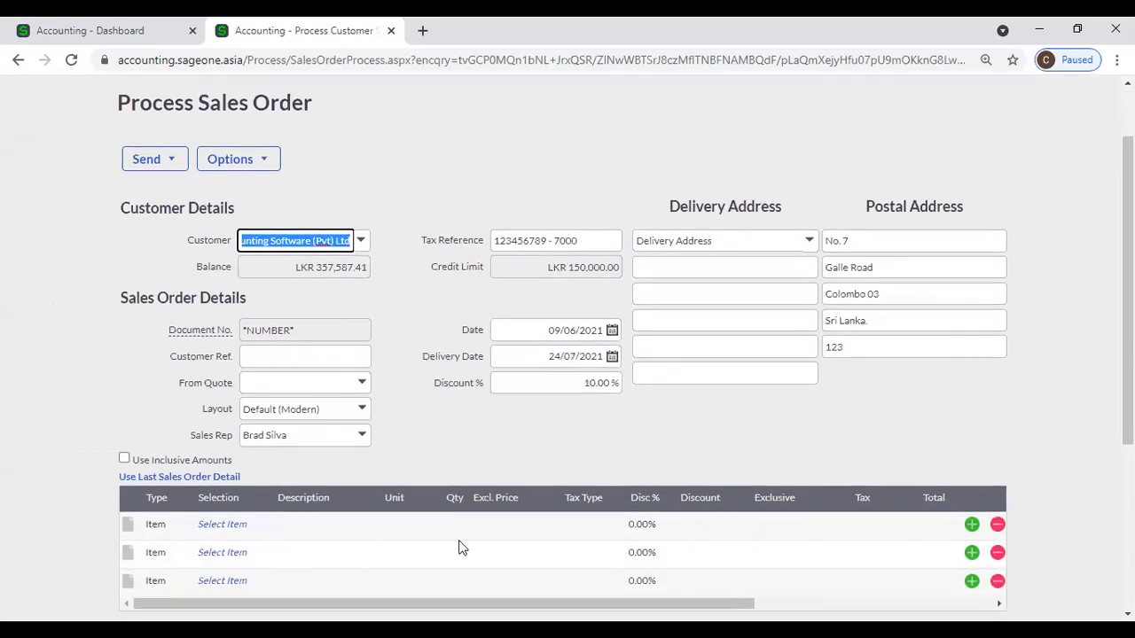
pyautogui.click(362, 383)
pyautogui.click(417, 122)
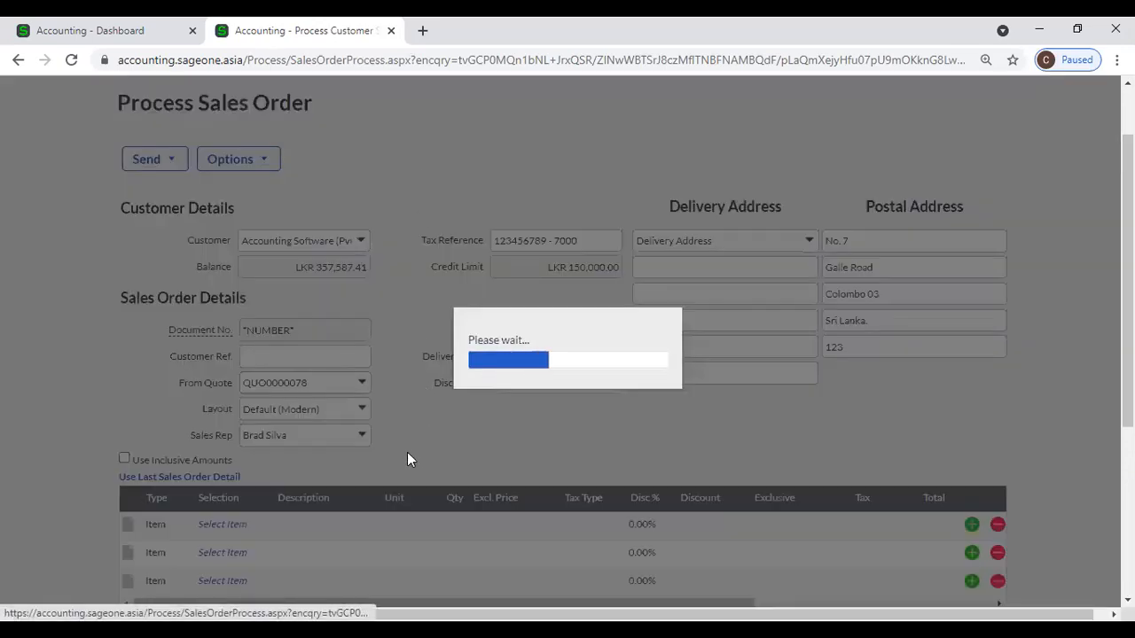
pyautogui.scroll(-2, 401, 439)
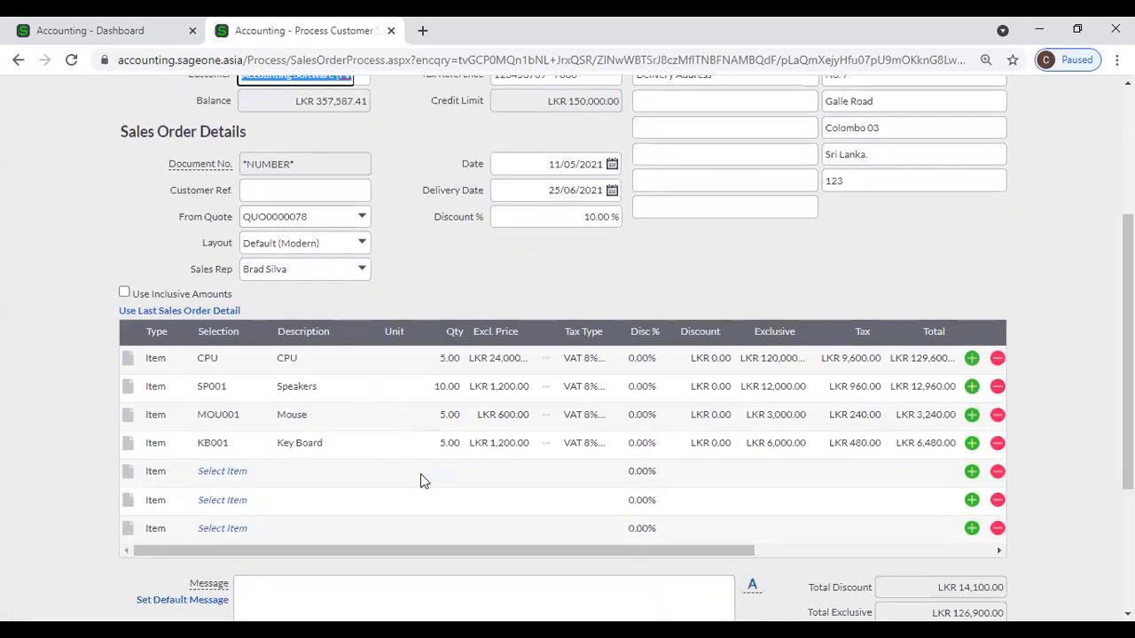
pyautogui.scroll(3, 420, 474)
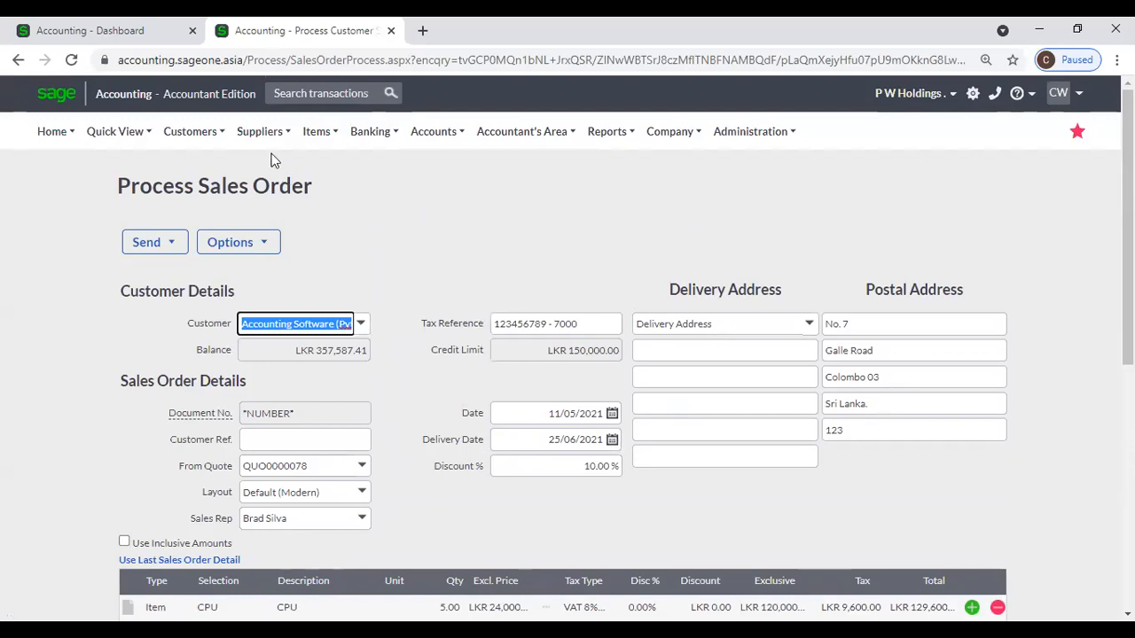
# Leave the unsaved order for the Customer Quotes list and start a sales order from QUO0000079.
pyautogui.moveTo(197, 133)
pyautogui.moveTo(218, 220)
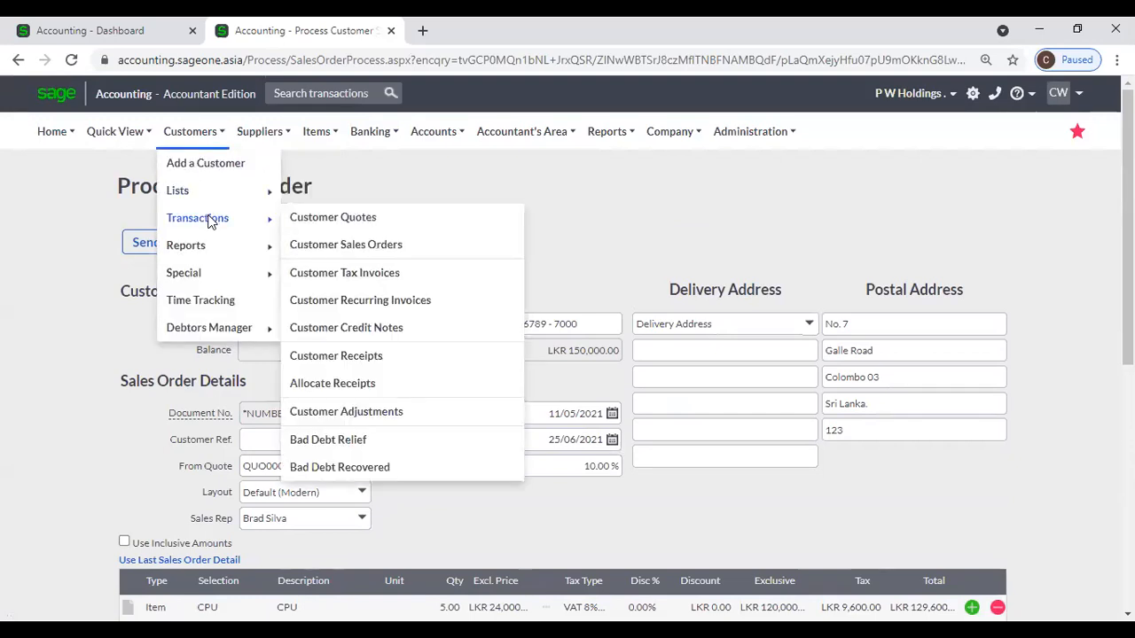
pyautogui.click(335, 219)
pyautogui.click(642, 155)
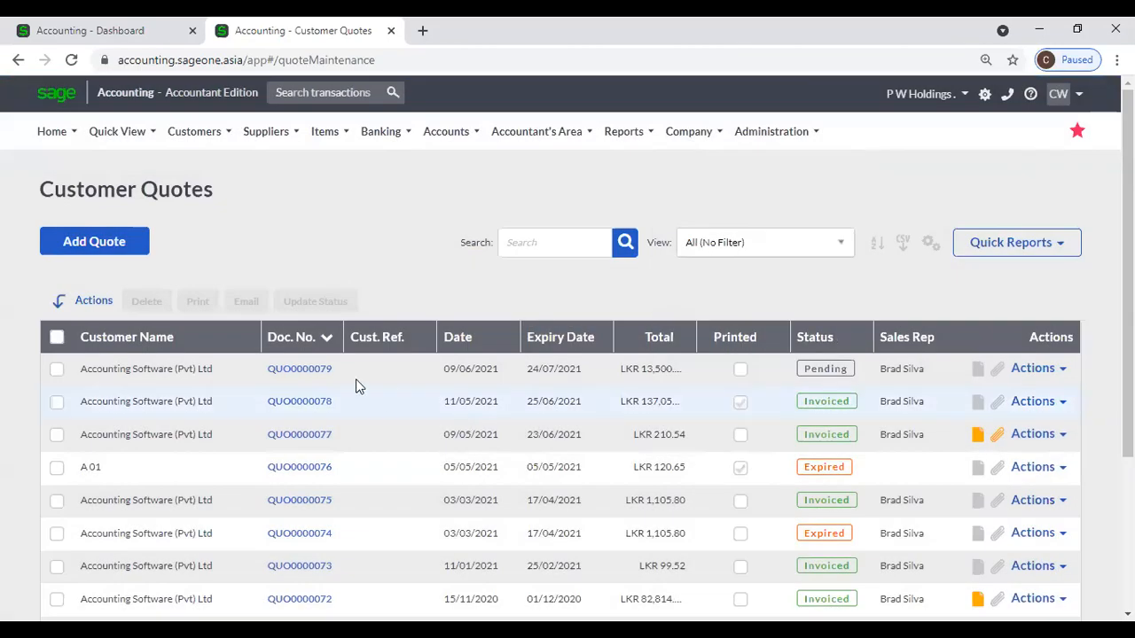
pyautogui.click(1063, 370)
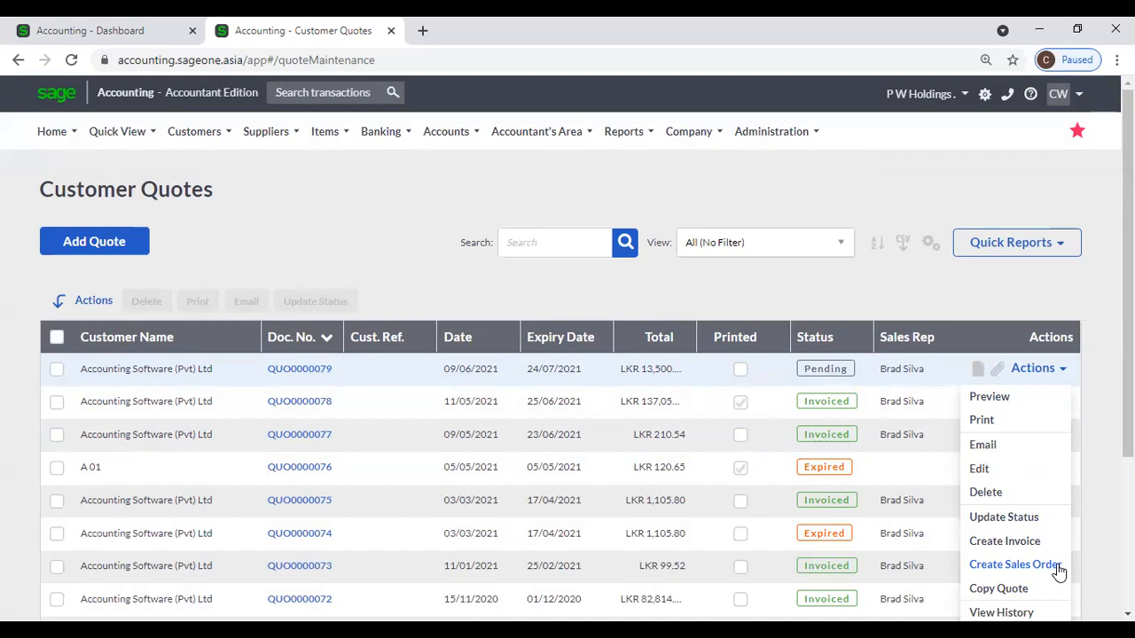
pyautogui.click(1013, 565)
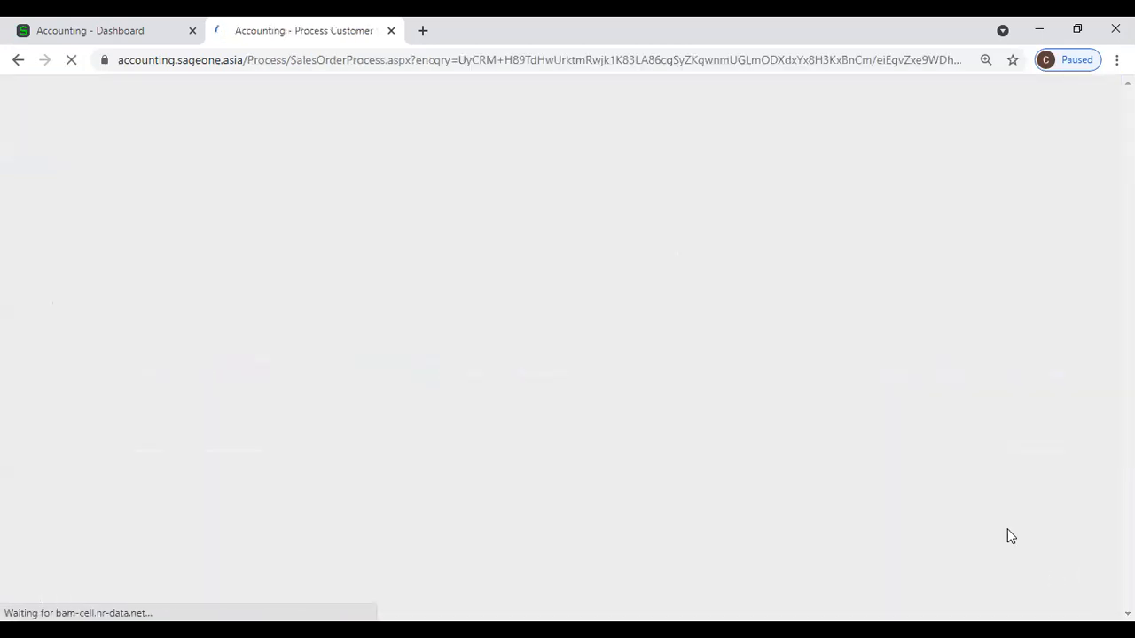
# Abandon that new sales order and return to the Customer Sales Orders list.
pyautogui.click(189, 131)
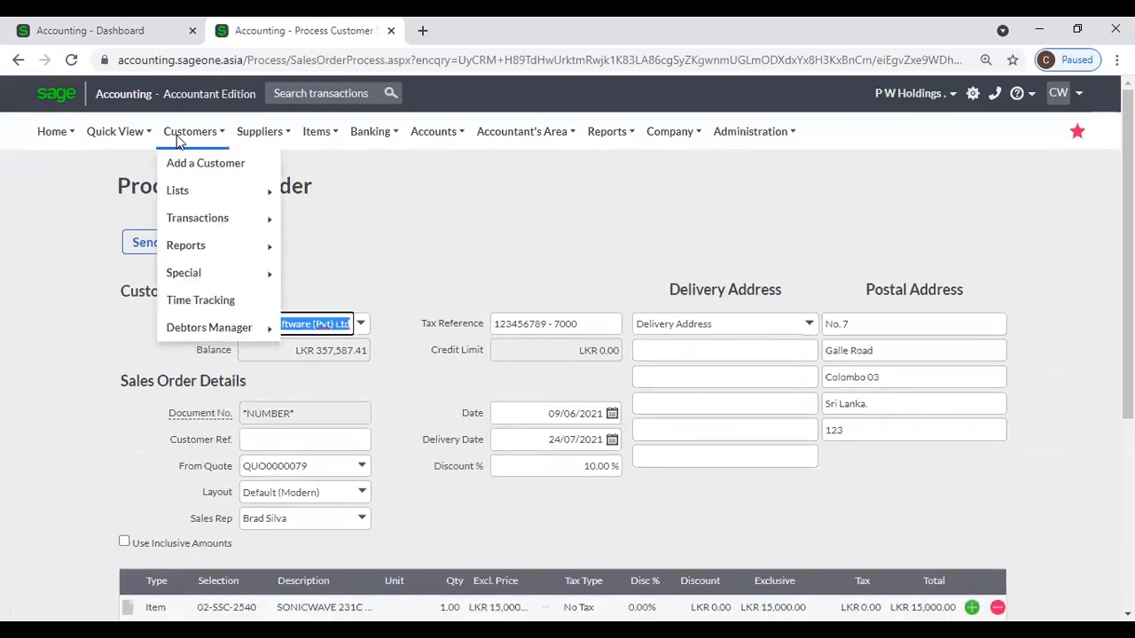
pyautogui.moveTo(213, 218)
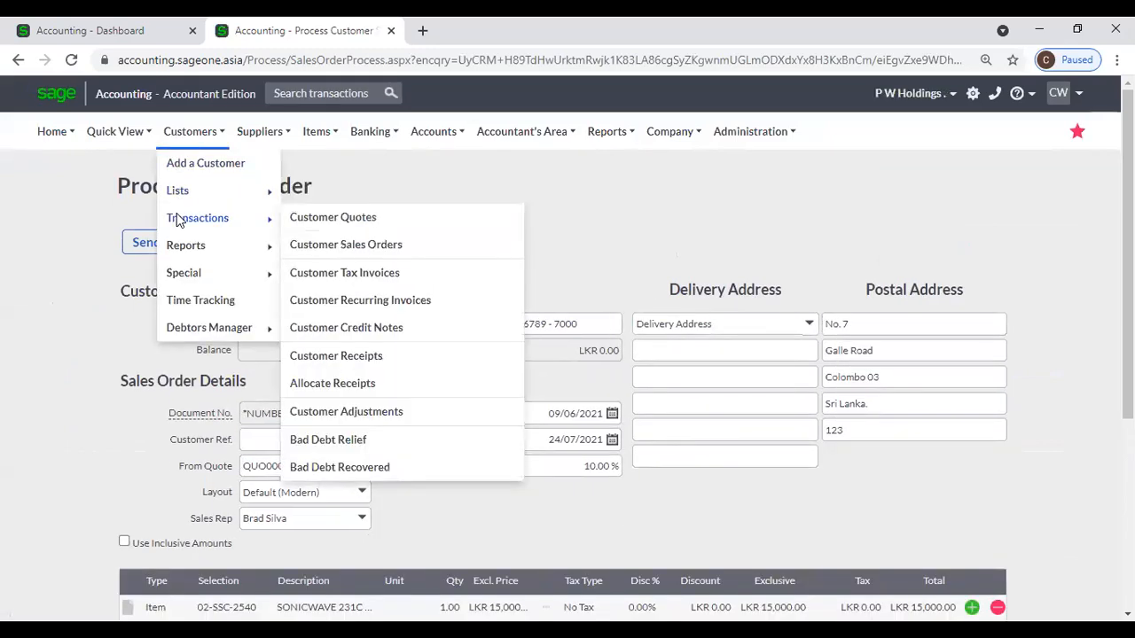
pyautogui.click(332, 253)
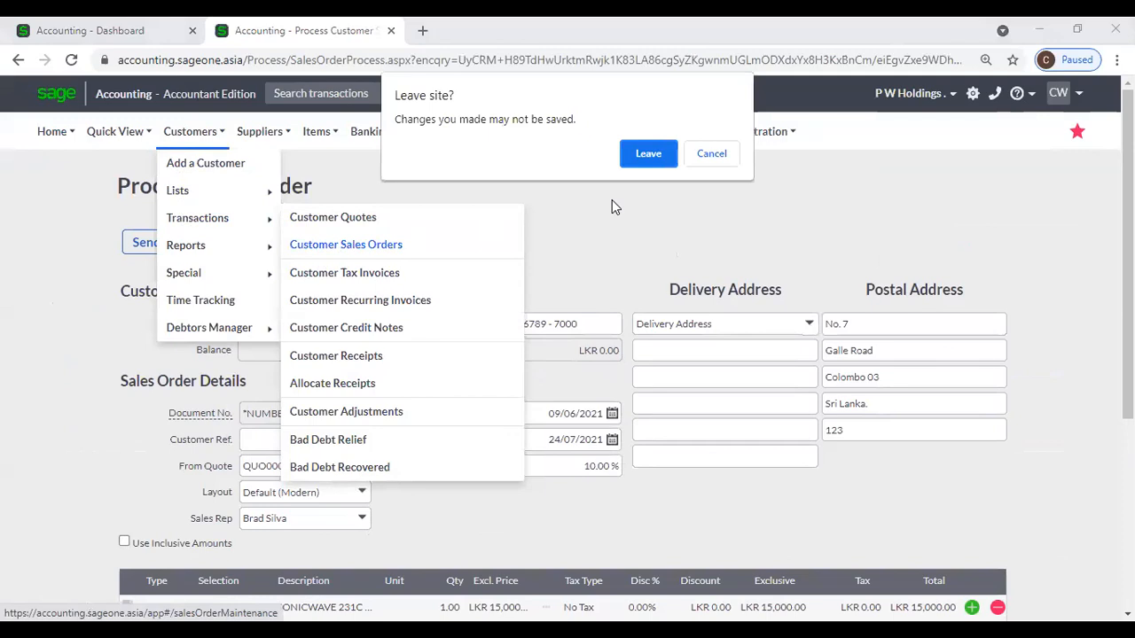
pyautogui.click(646, 156)
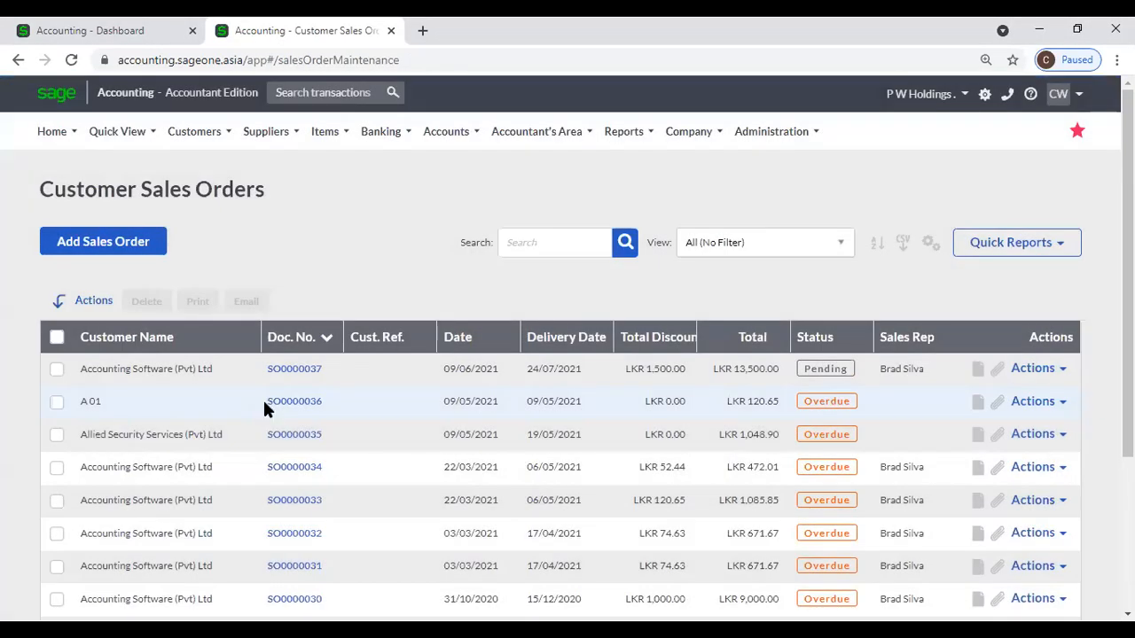
# Go to Customers > Transactions > Customer Quotes.
pyautogui.moveTo(203, 142)
pyautogui.moveTo(222, 224)
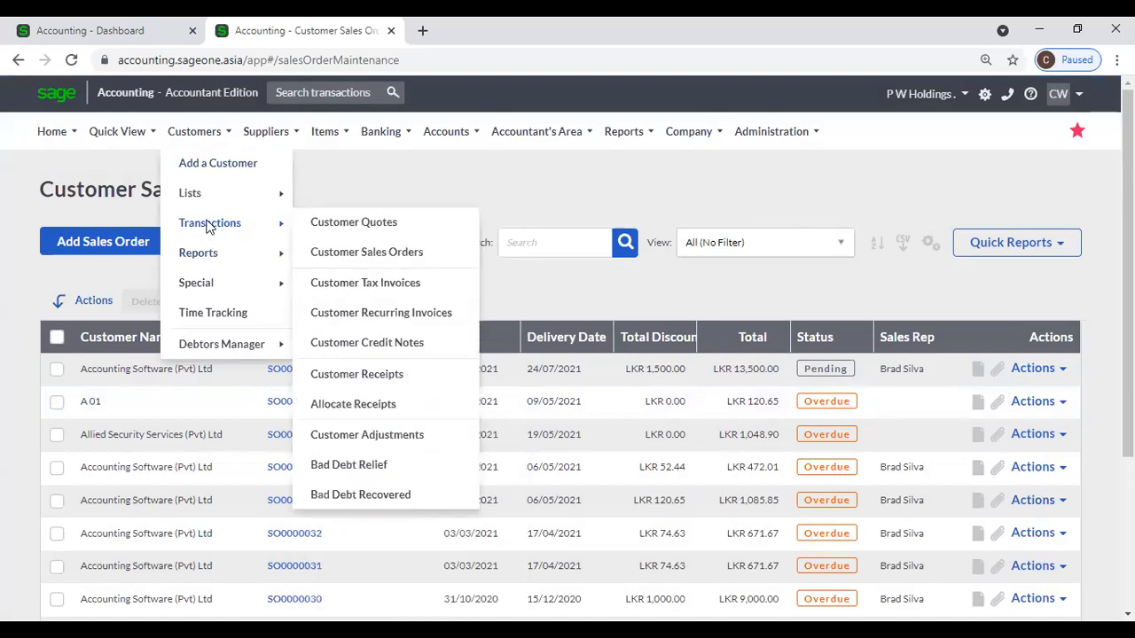
pyautogui.click(336, 222)
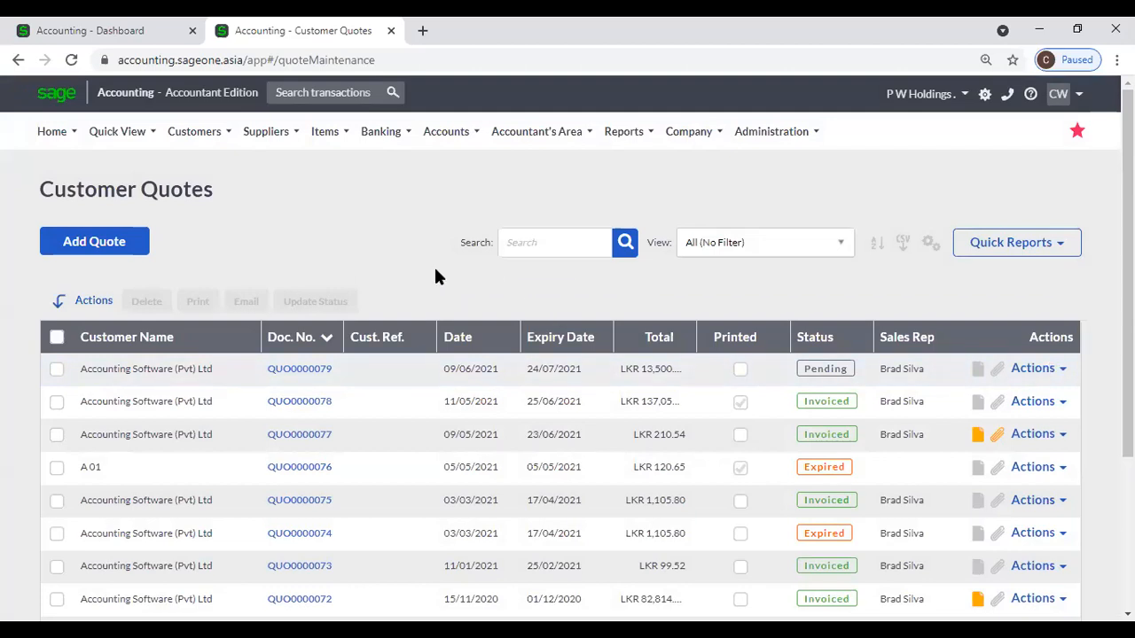
# Minimise Chrome and launch the Accounting Custom Layout Designer from its desktop icon.
pyautogui.click(1043, 29)
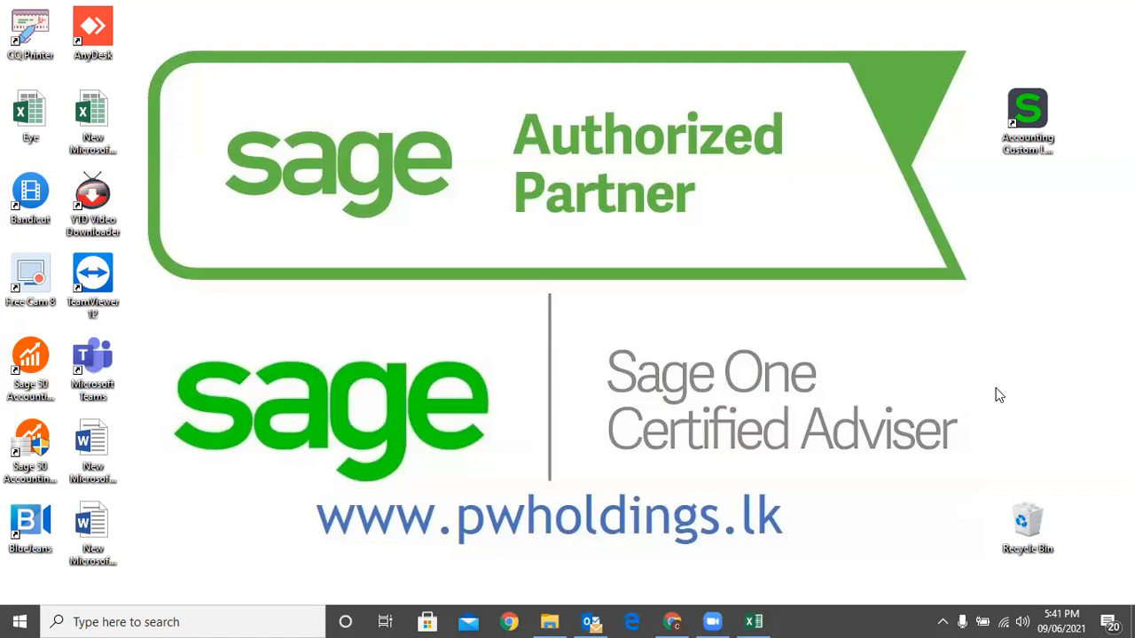
pyautogui.doubleClick(1028, 116)
# Restore Chrome, open quote QUO0000079 and preview it in its current Classic GST layout.
pyautogui.click(672, 621)
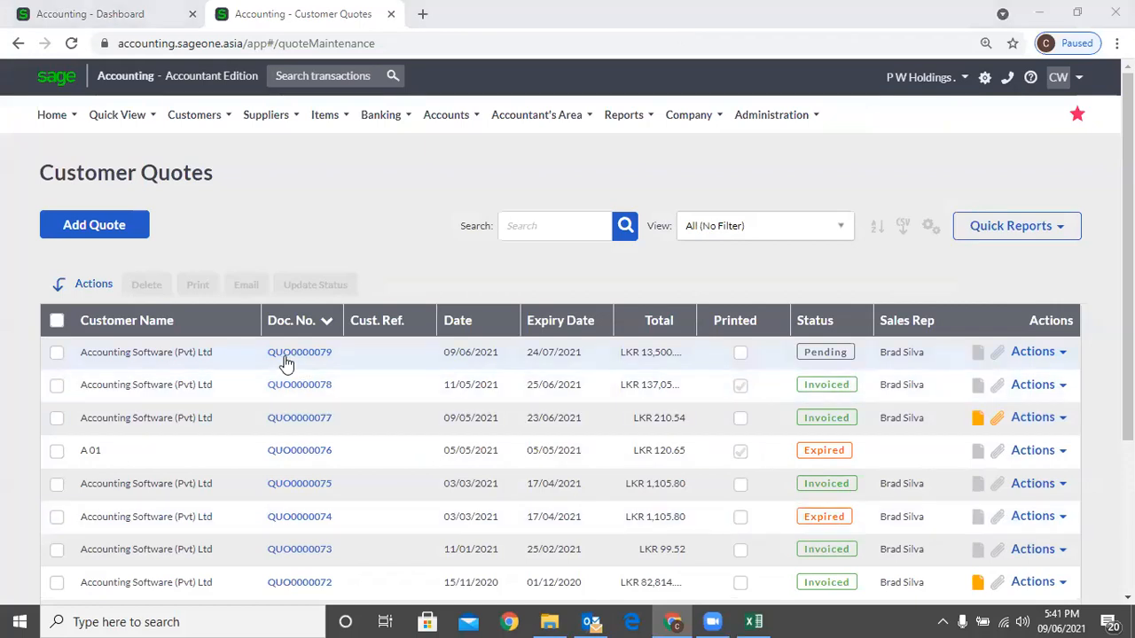
pyautogui.click(1053, 354)
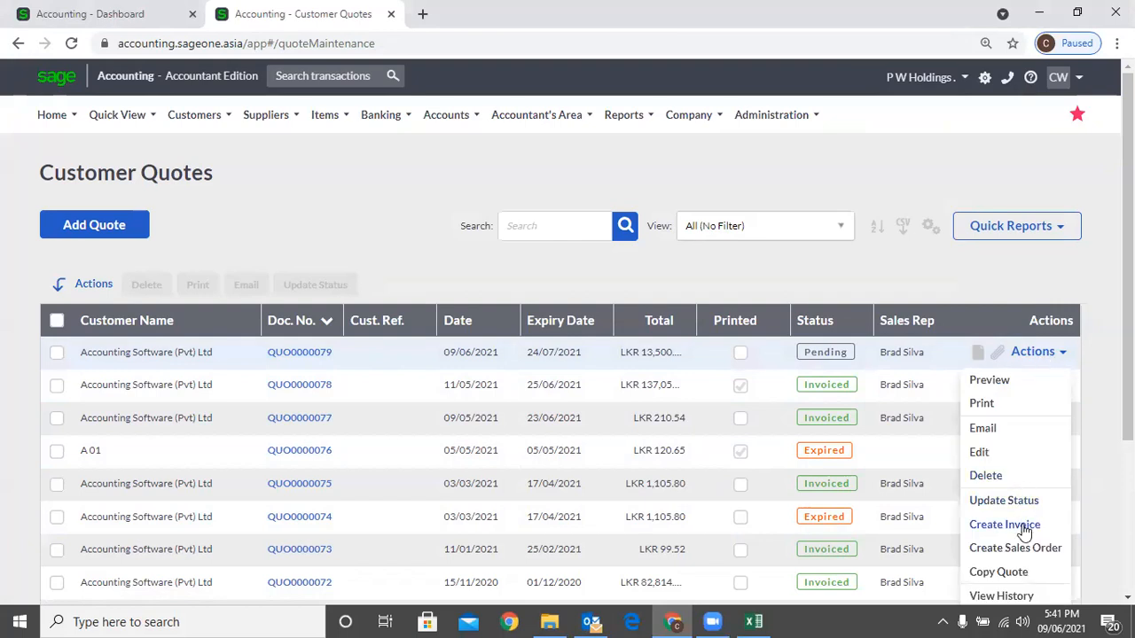
pyautogui.click(271, 357)
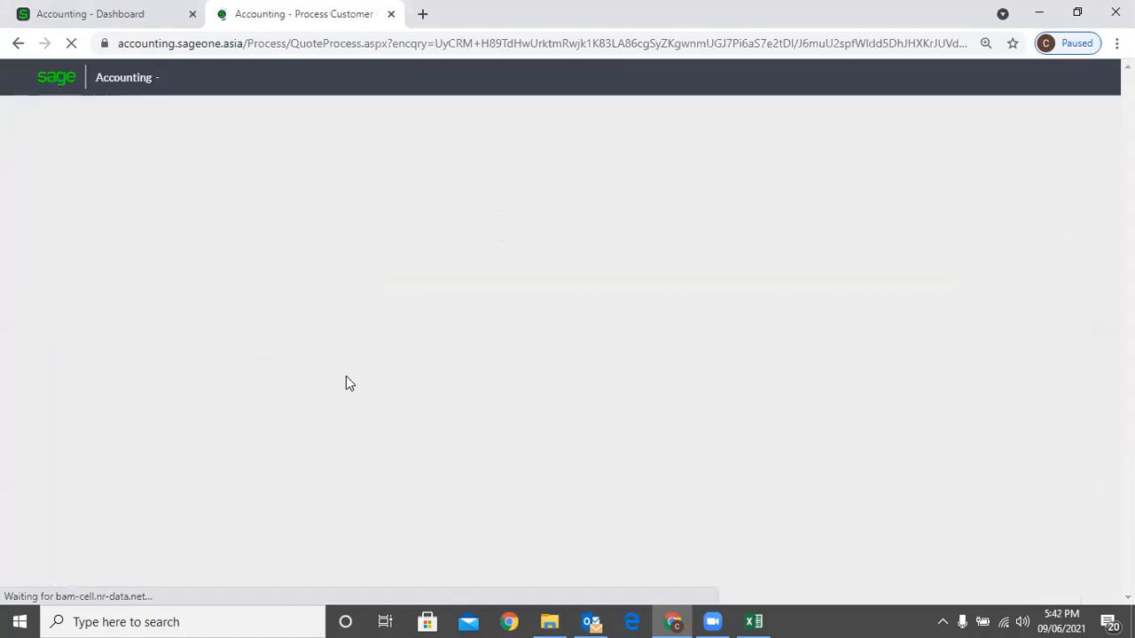
pyautogui.scroll(-2, 342, 372)
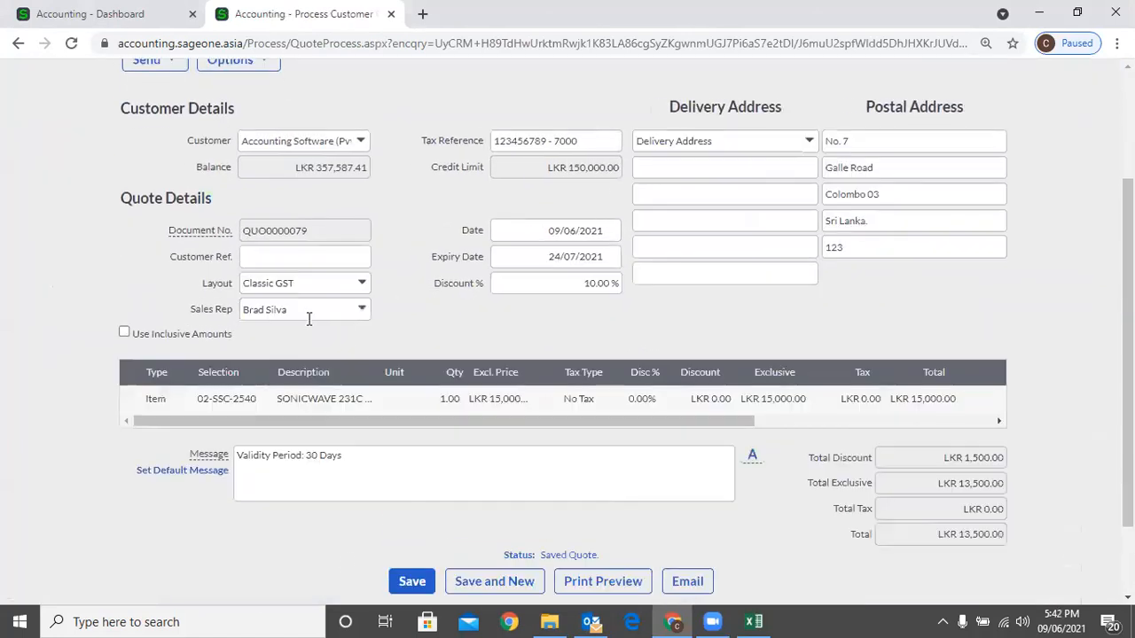
pyautogui.click(362, 283)
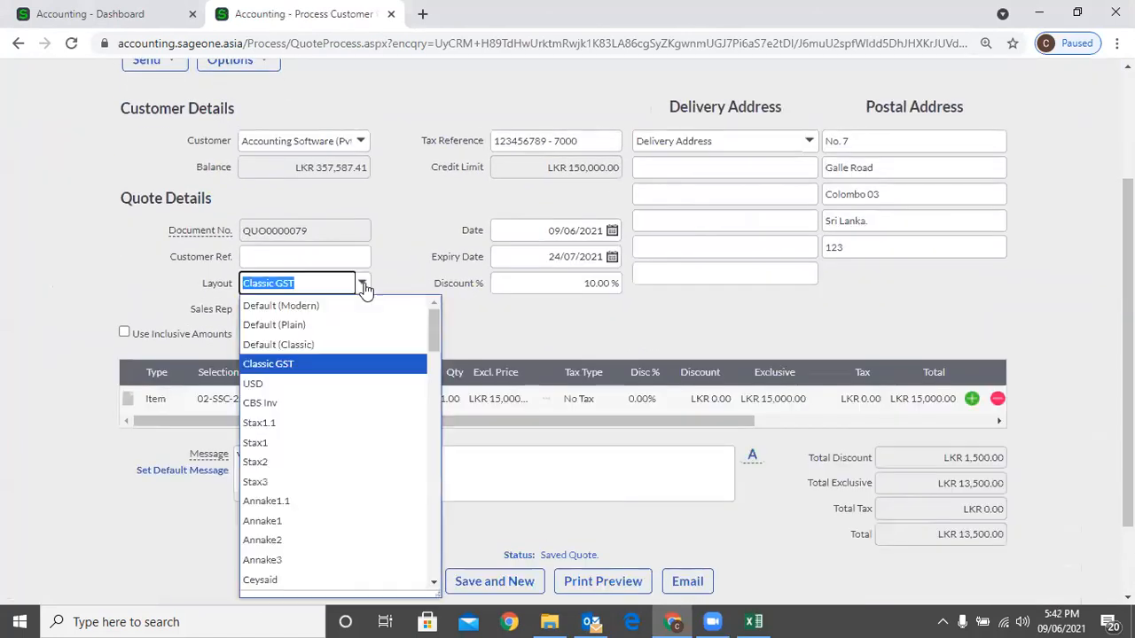
pyautogui.click(372, 368)
pyautogui.scroll(-2, 488, 426)
pyautogui.click(607, 488)
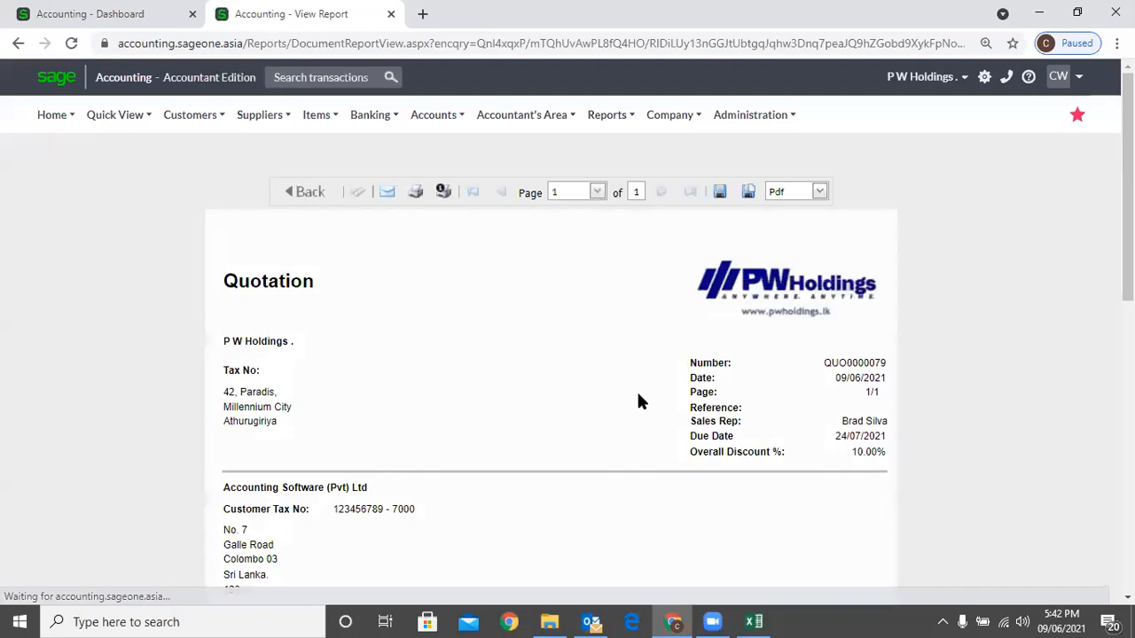
pyautogui.scroll(-2, 657, 409)
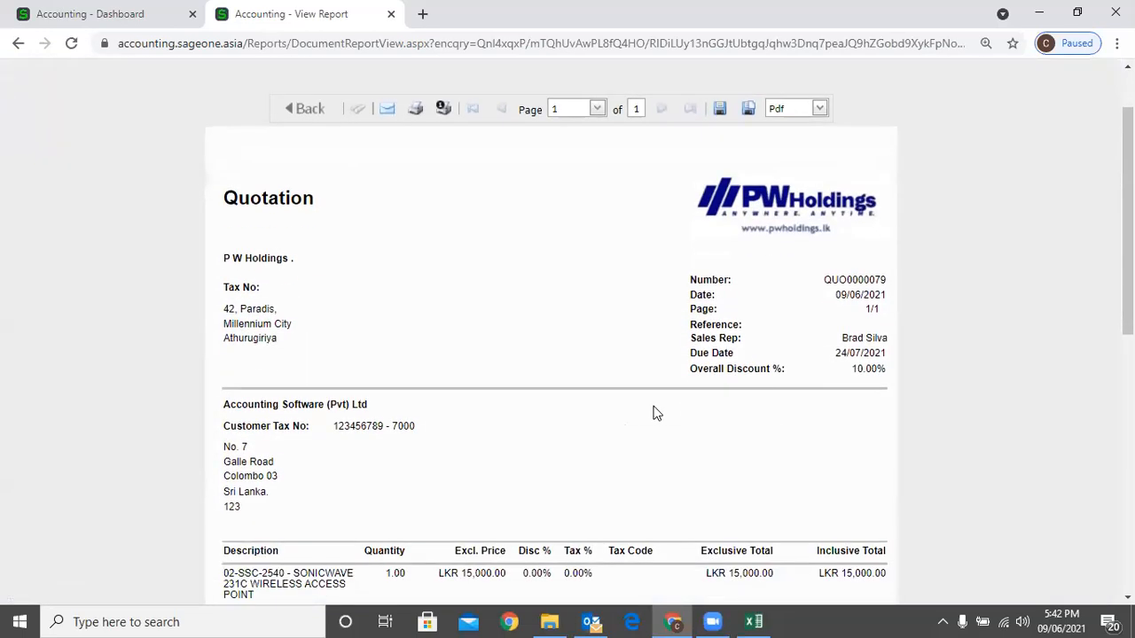
pyautogui.scroll(2, 301, 251)
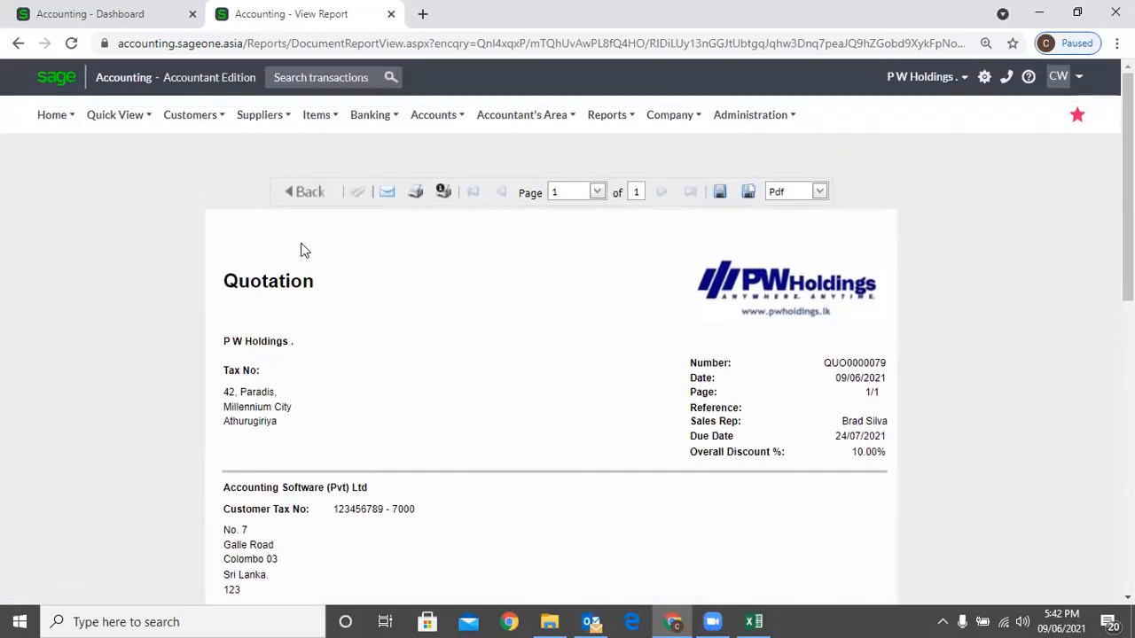
# Switch QUO0000079's layout to Default (Modern) and preview the quotation again.
pyautogui.click(295, 195)
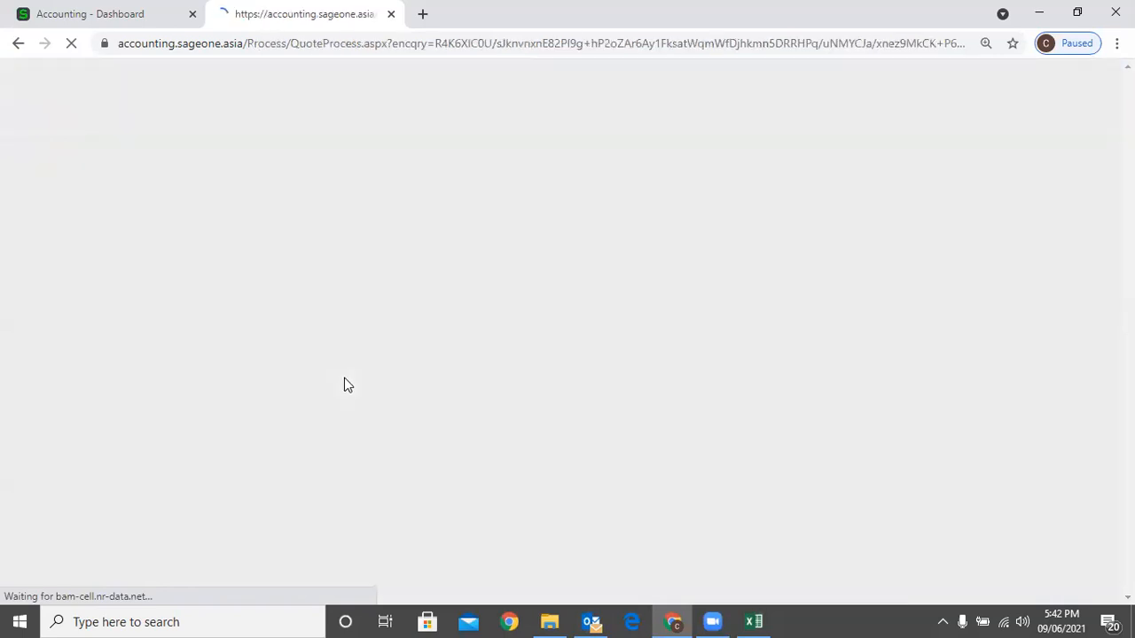
pyautogui.scroll(-2, 442, 405)
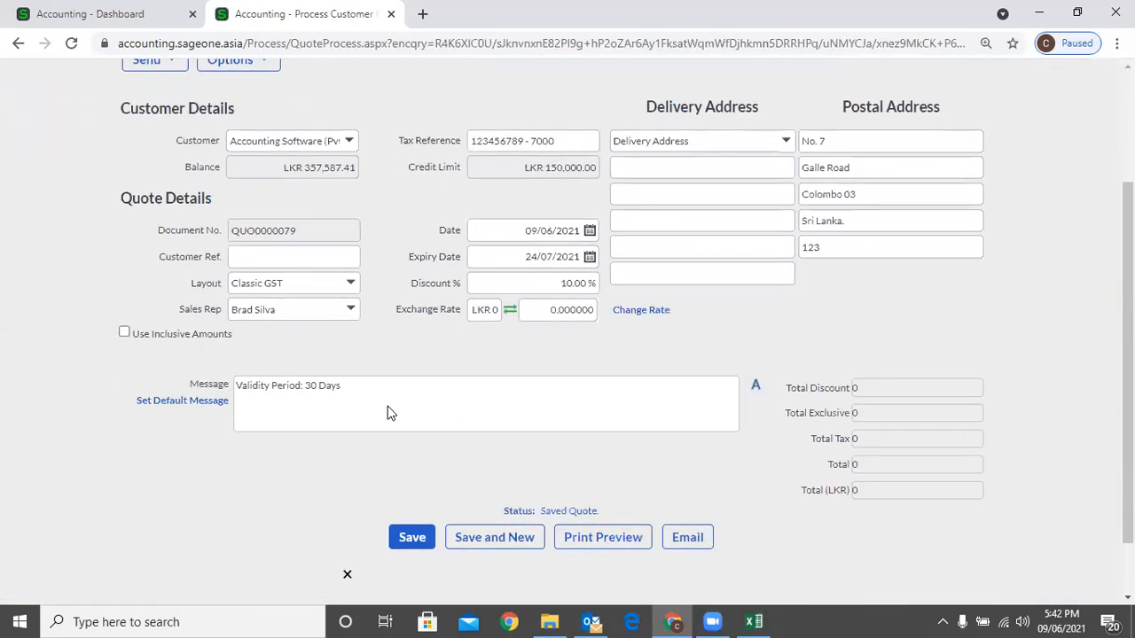
pyautogui.click(361, 282)
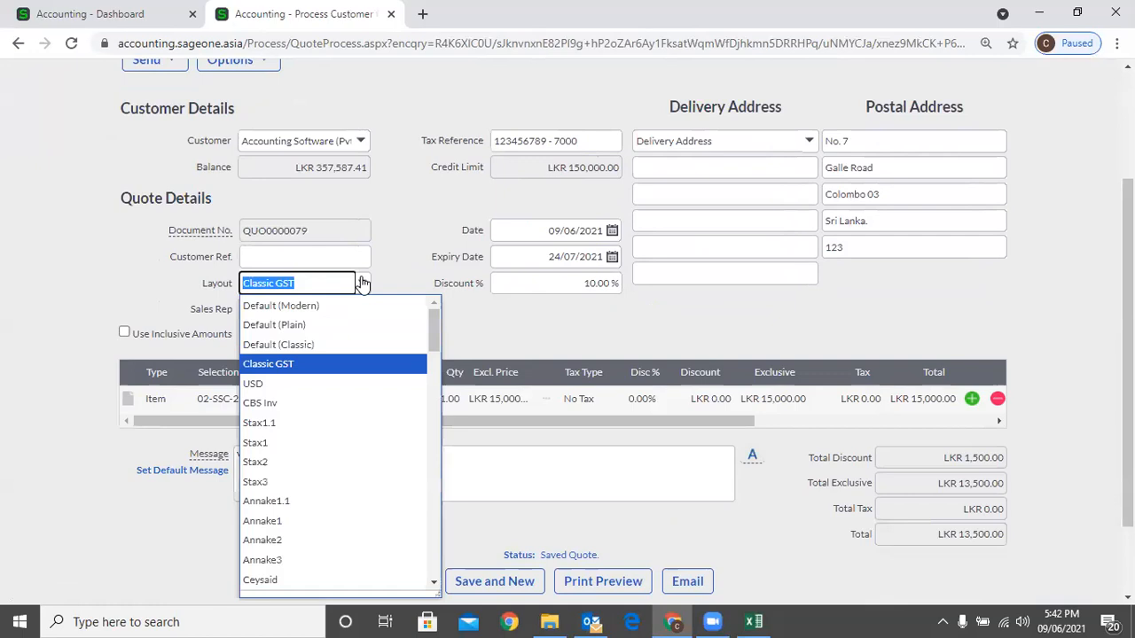
pyautogui.click(324, 306)
pyautogui.scroll(-2, 578, 502)
pyautogui.click(577, 489)
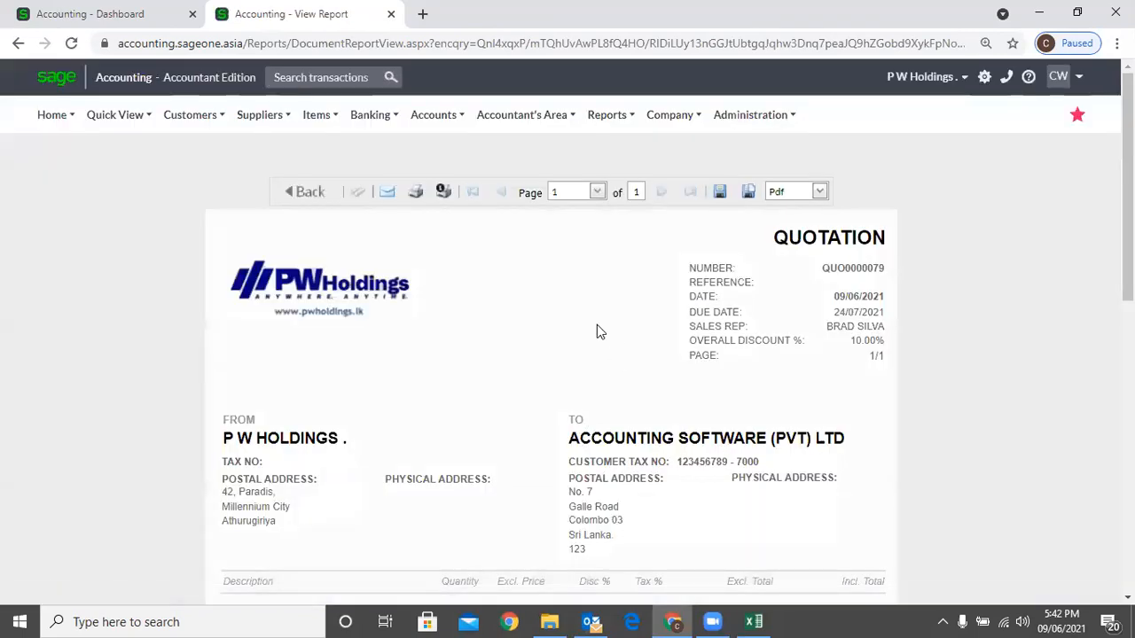
pyautogui.scroll(-3, 528, 323)
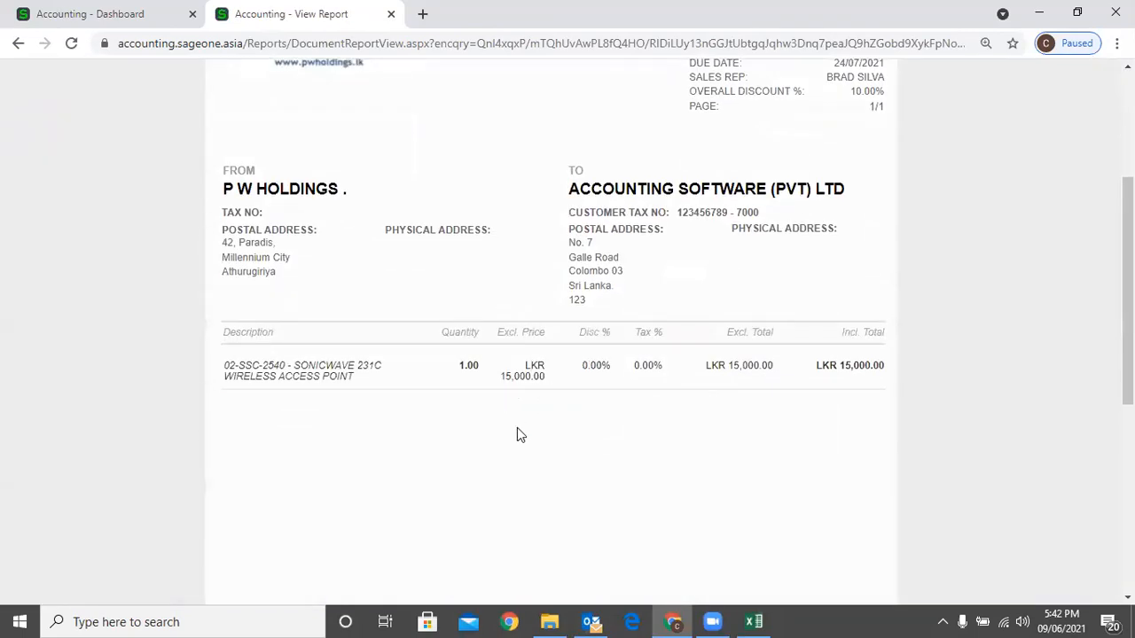
pyautogui.scroll(-2, 555, 423)
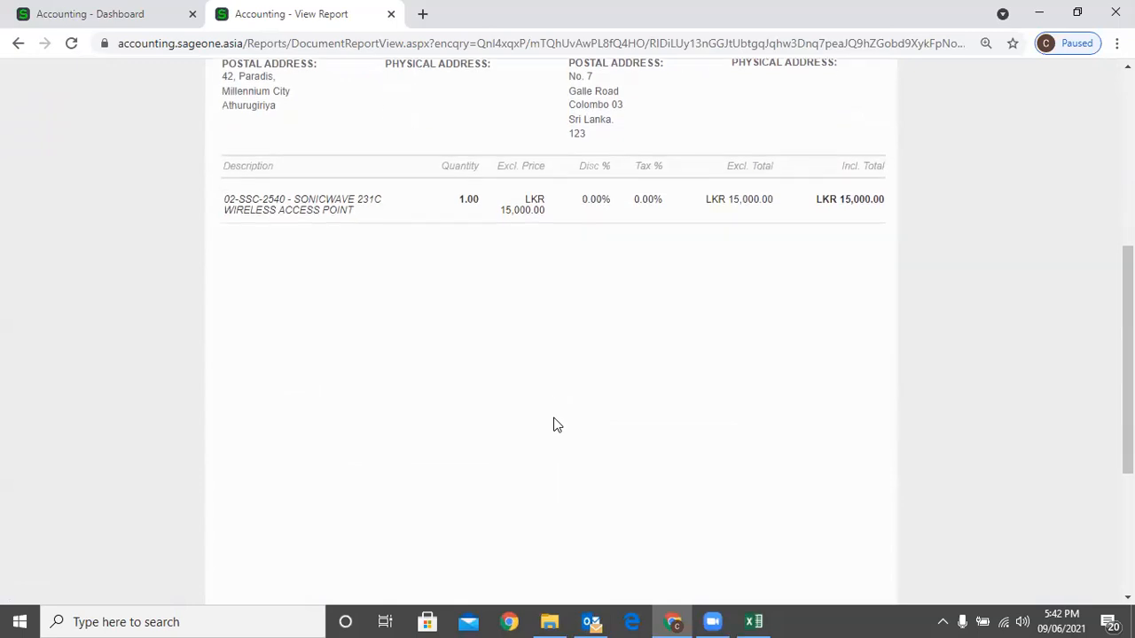
pyautogui.scroll(5, 861, 375)
# Minimise Chrome and start the Accounting Custom Layout Designer from the desktop.
pyautogui.click(1032, 13)
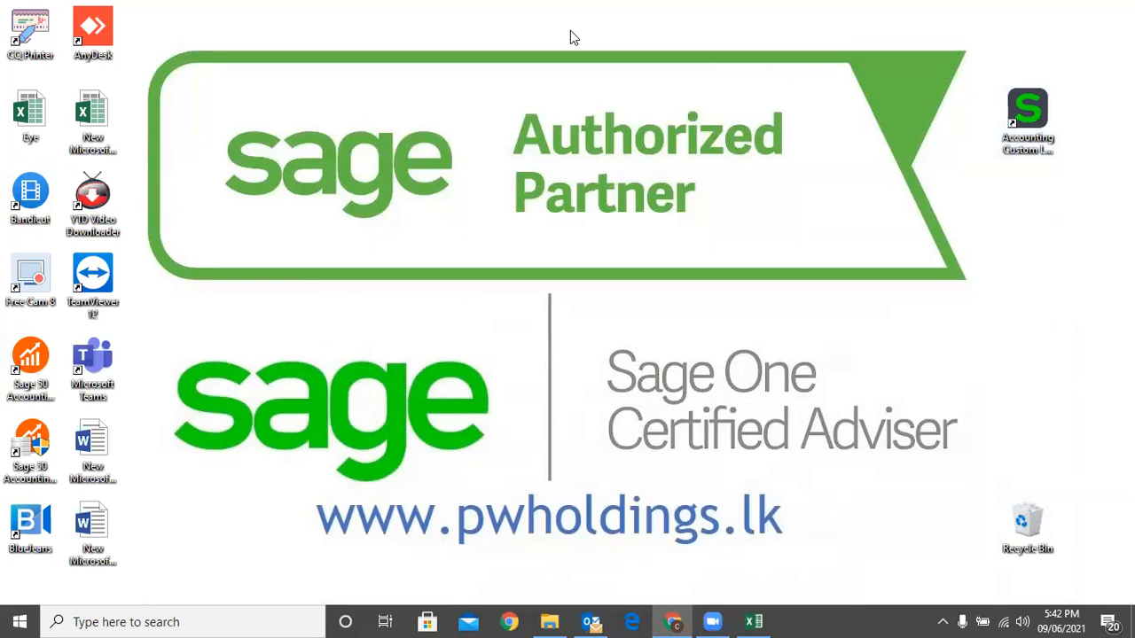
pyautogui.doubleClick(1015, 107)
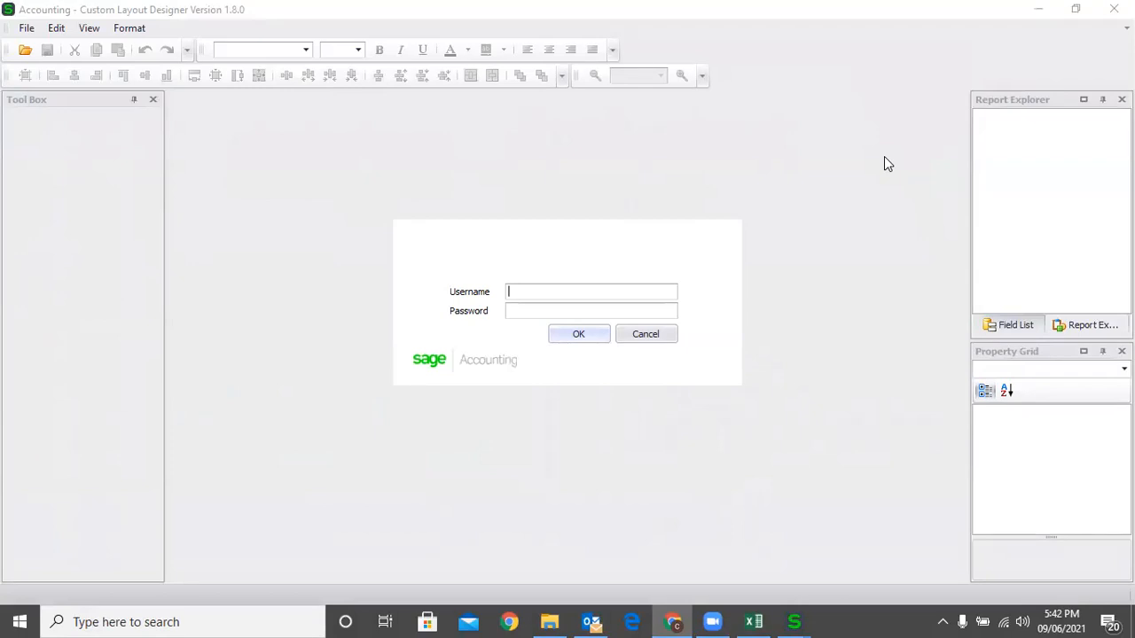
# Log in to the designer with the account e-mail as username and the account password.
pyautogui.click(625, 288)
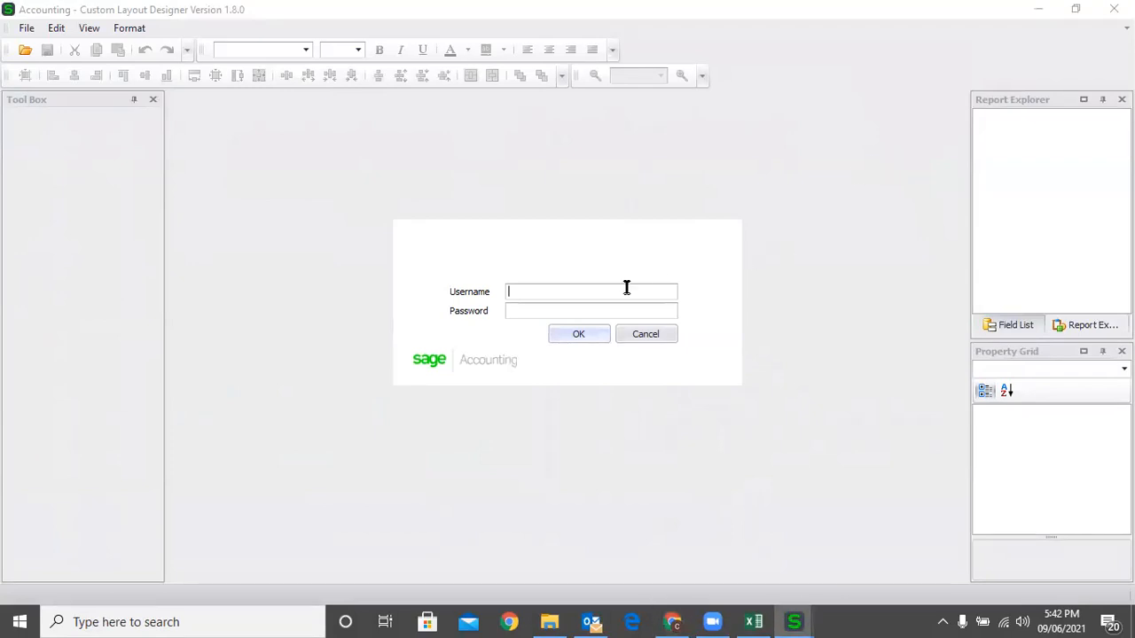
pyautogui.press('Tab')
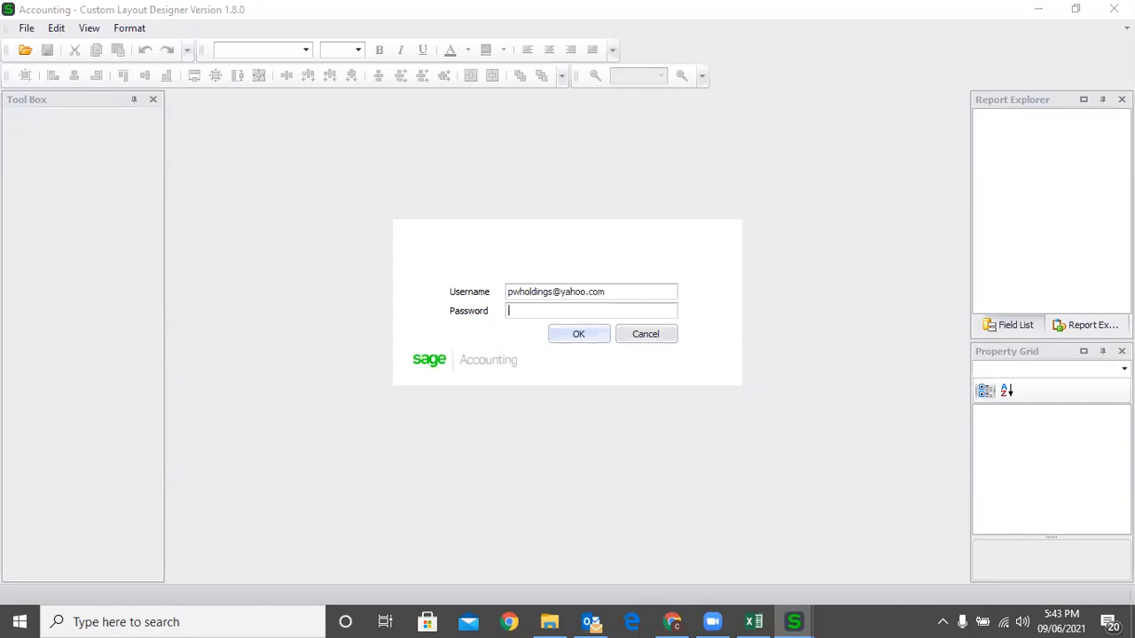
pyautogui.write('***********')
pyautogui.click(585, 335)
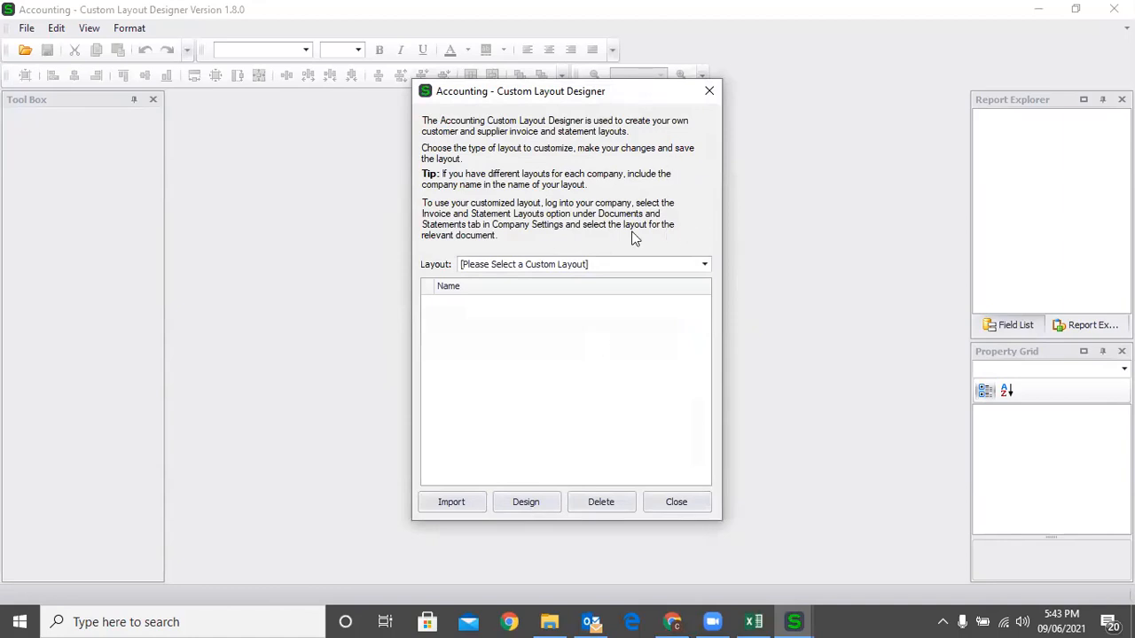
# Choose the 'Quotes / Sales Orders / Tax Invoices / Credit Notes' layout type, then return to Chrome.
pyautogui.click(520, 265)
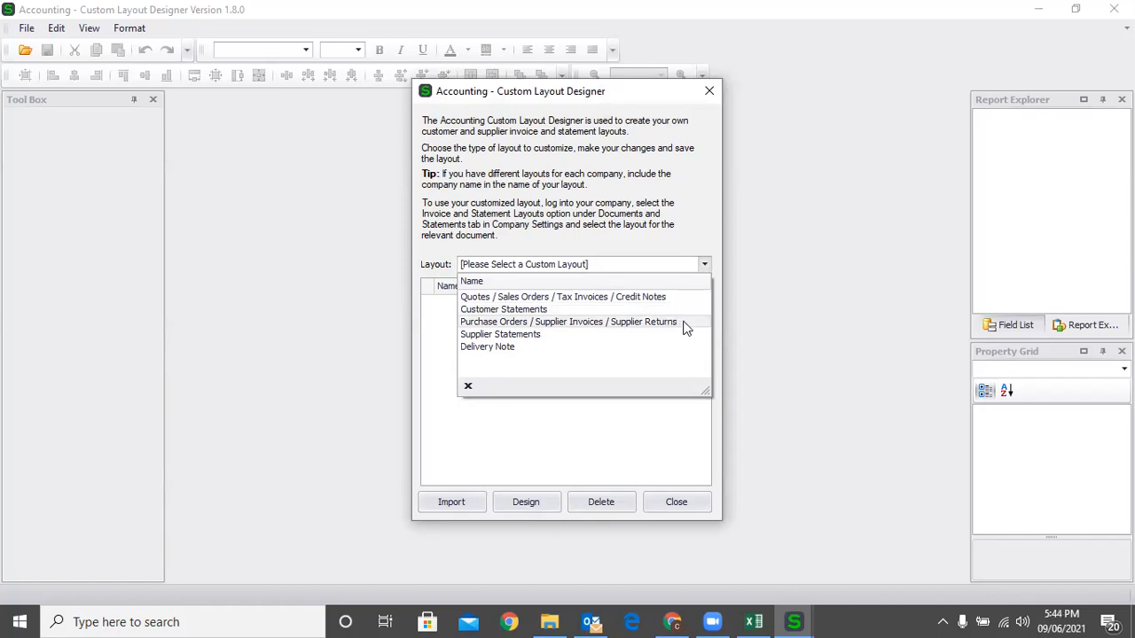
pyautogui.click(610, 301)
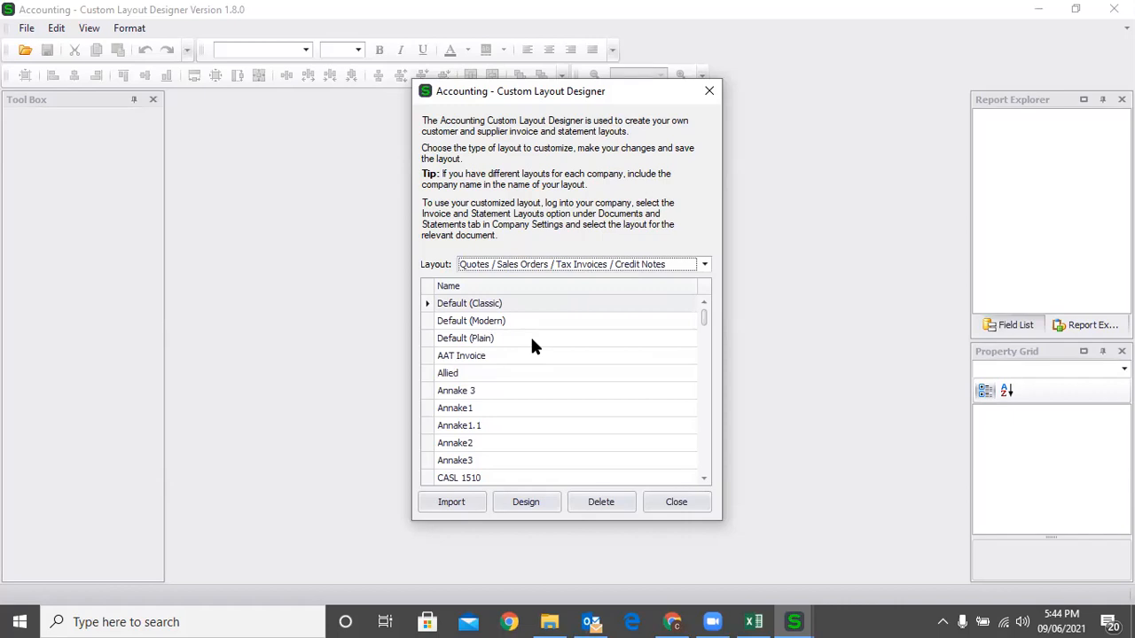
pyautogui.click(672, 622)
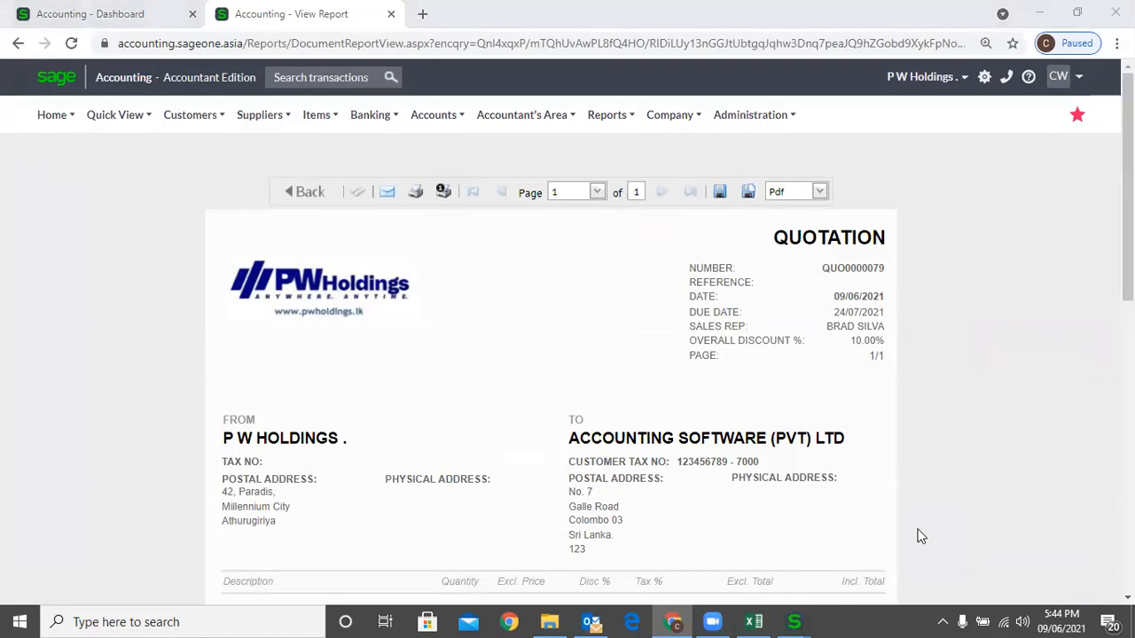
# Go back from the preview to the quote, then bring the Custom Layout Designer window forward.
pyautogui.click(315, 193)
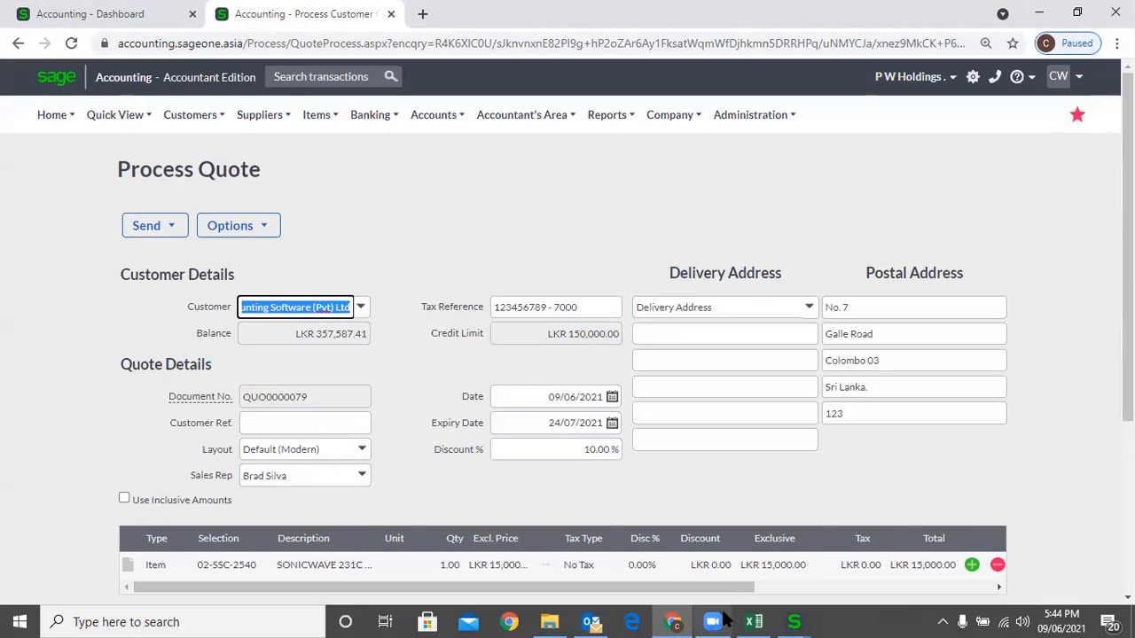
pyautogui.click(795, 621)
pyautogui.click(815, 567)
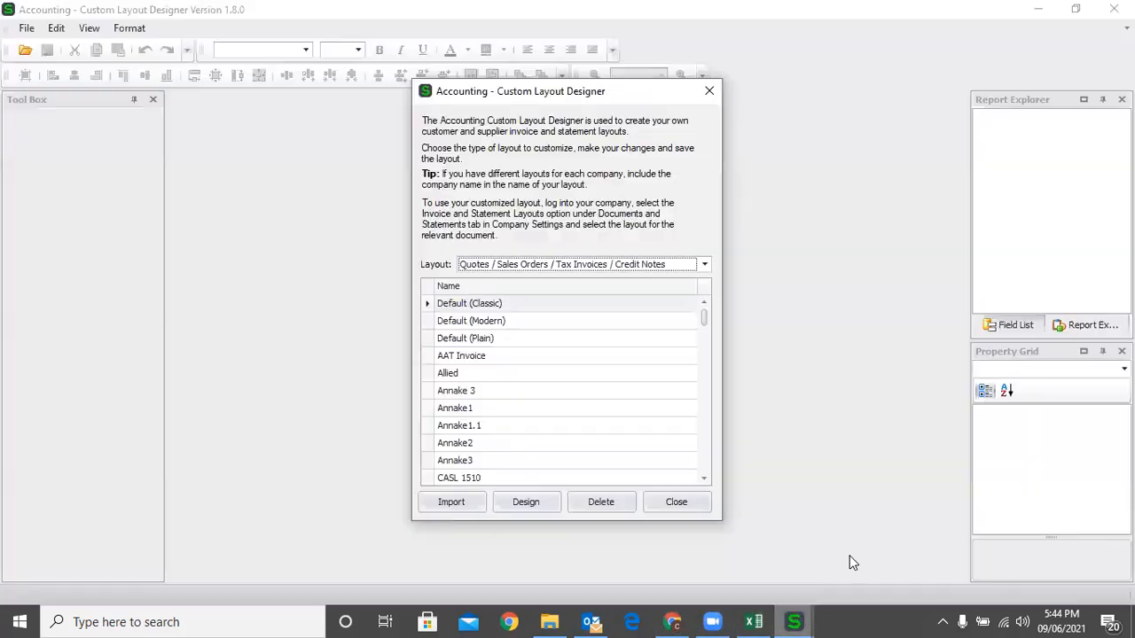
# Select the Default (Modern) quote layout and open it in Design view.
pyautogui.click(595, 41)
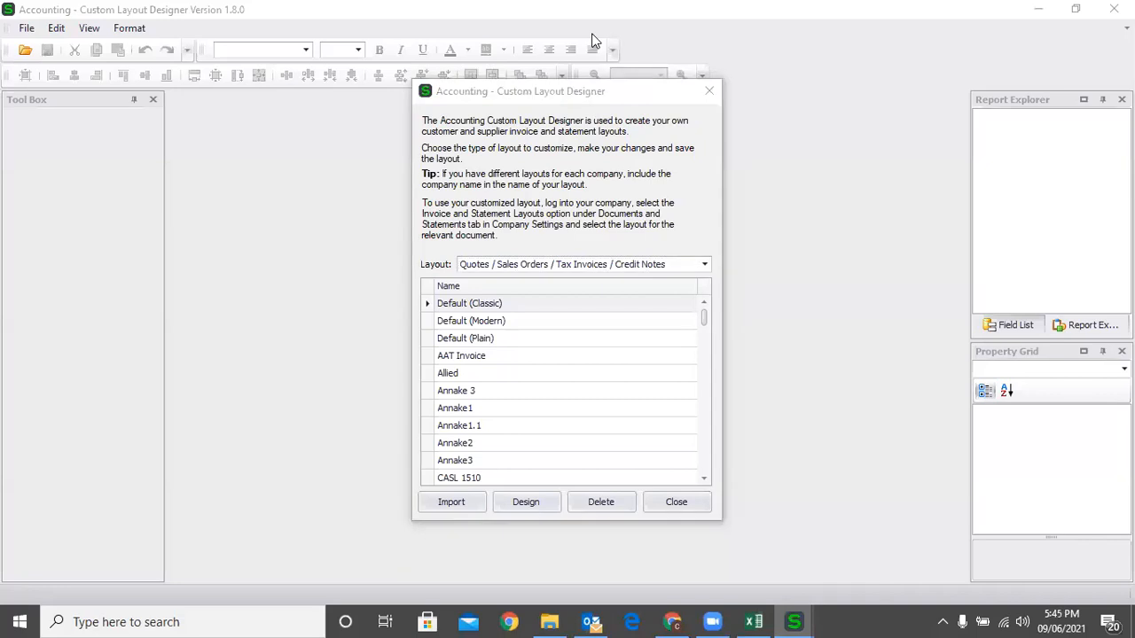
pyautogui.click(514, 316)
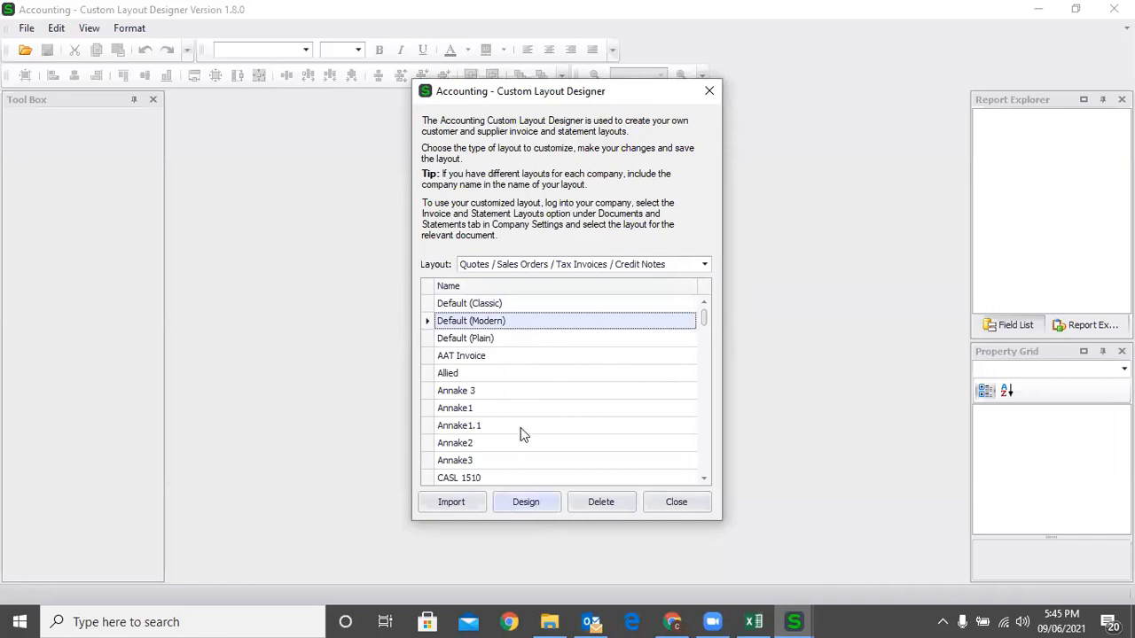
pyautogui.click(542, 504)
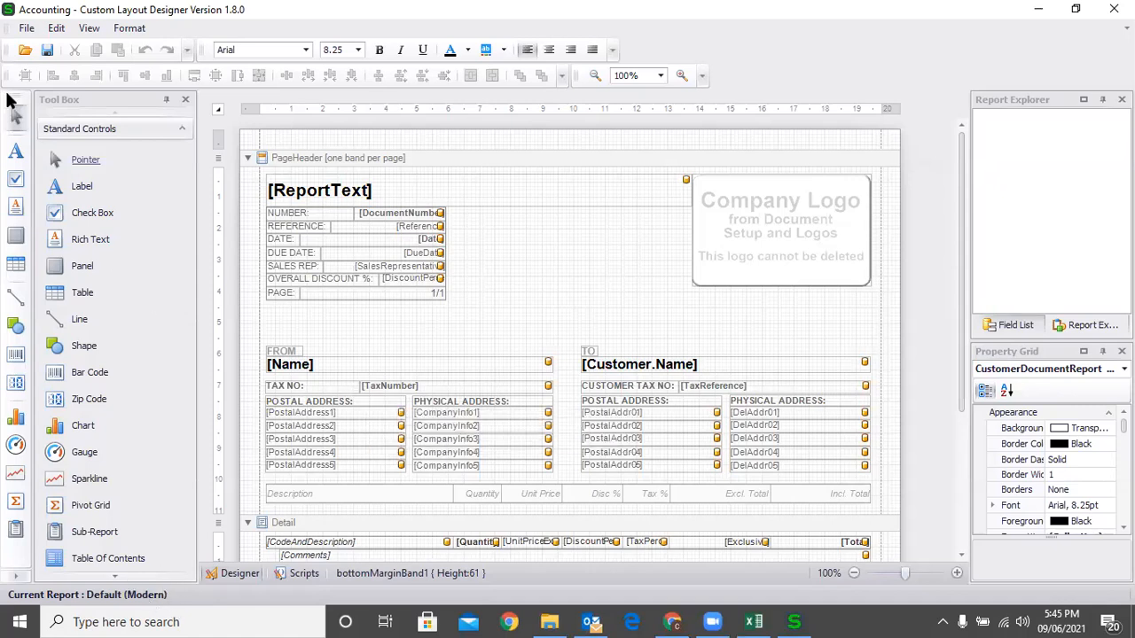
pyautogui.click(26, 30)
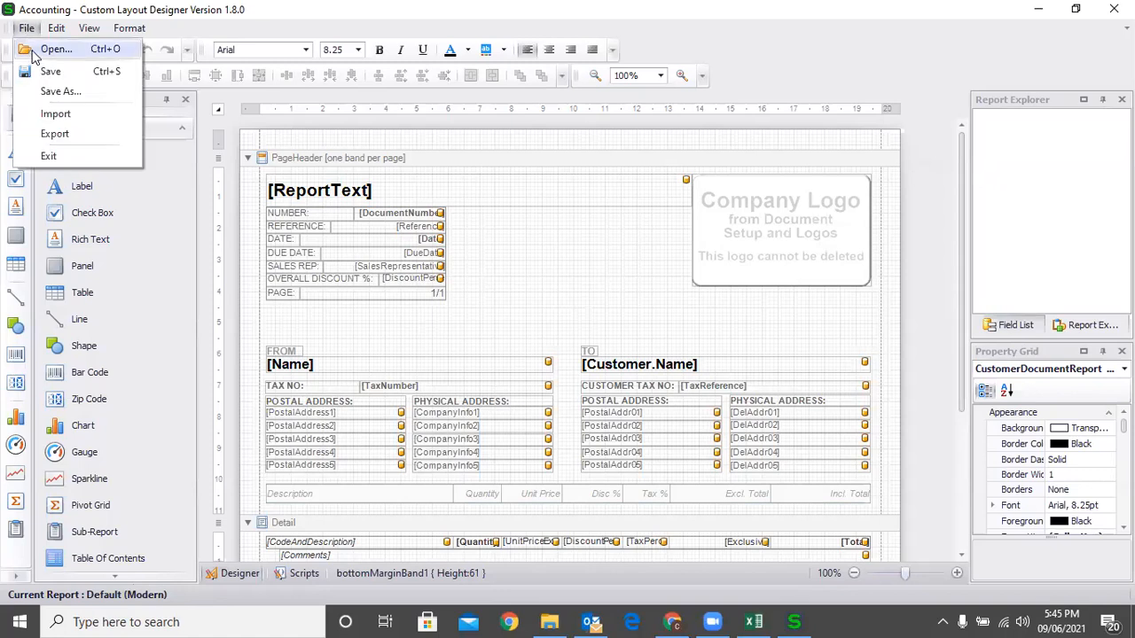
# Save the Default (Modern) layout as a new custom layout named RUH.
pyautogui.click(61, 94)
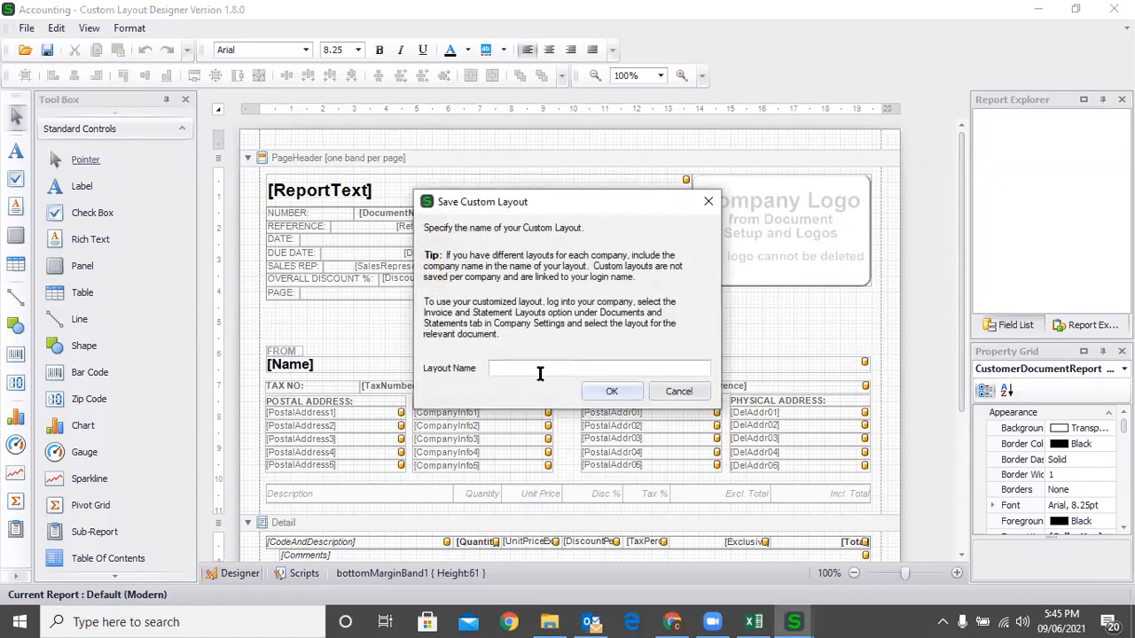
pyautogui.write('RUH')
pyautogui.click(597, 398)
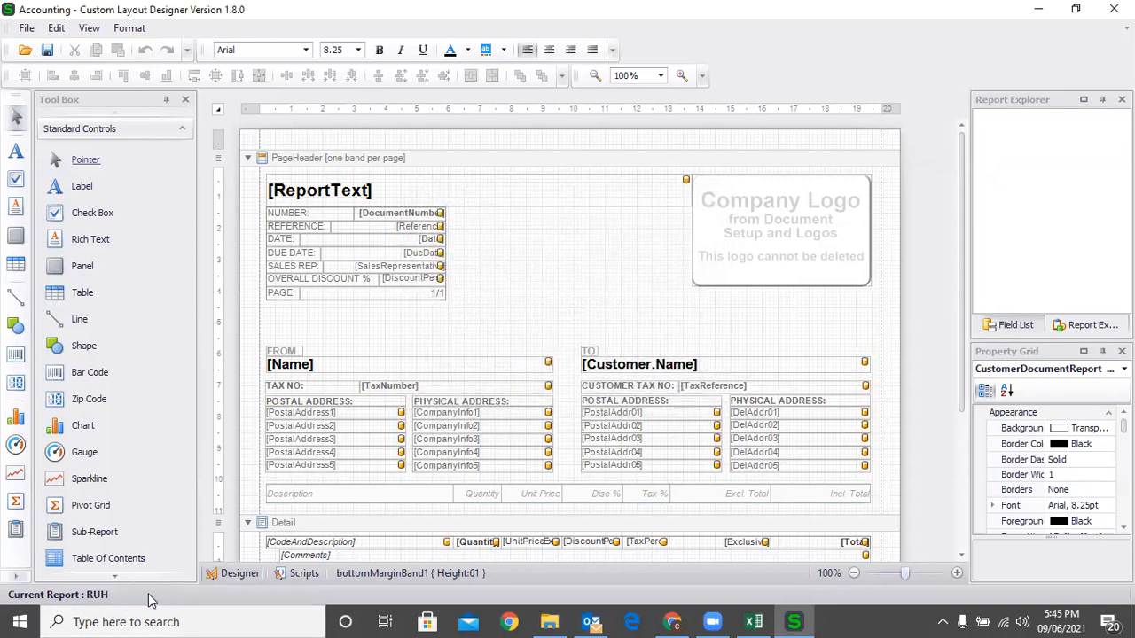
pyautogui.click(597, 260)
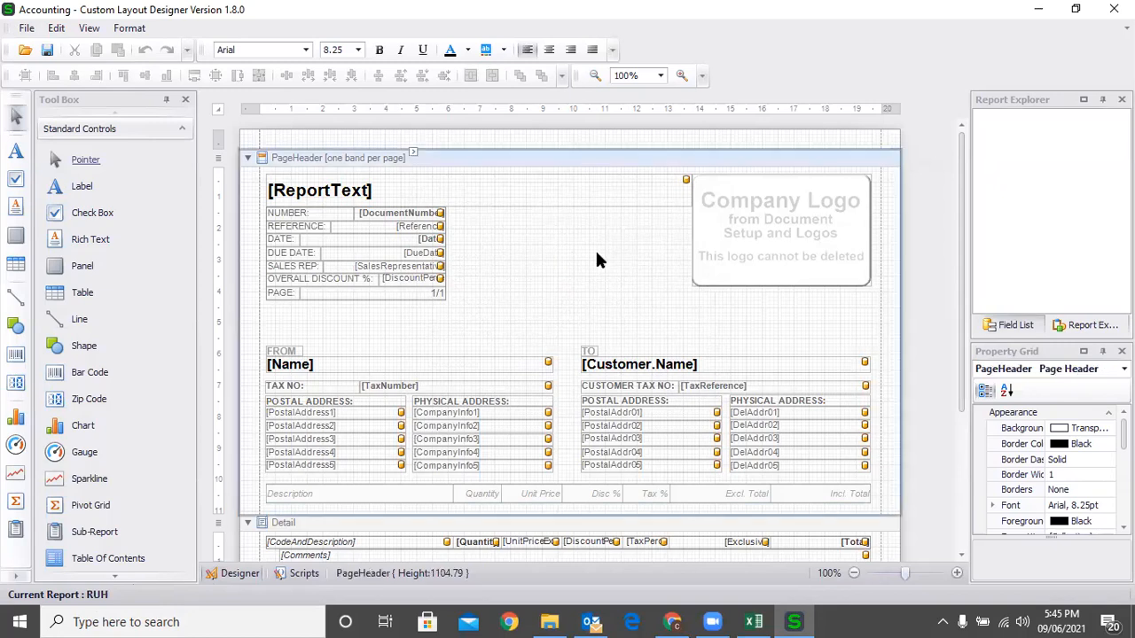
# Narrow the [ReportText] title field from its right edge, checking its font settings without changes.
pyautogui.click(585, 193)
pyautogui.moveTo(699, 194); pyautogui.dragTo(529, 196)
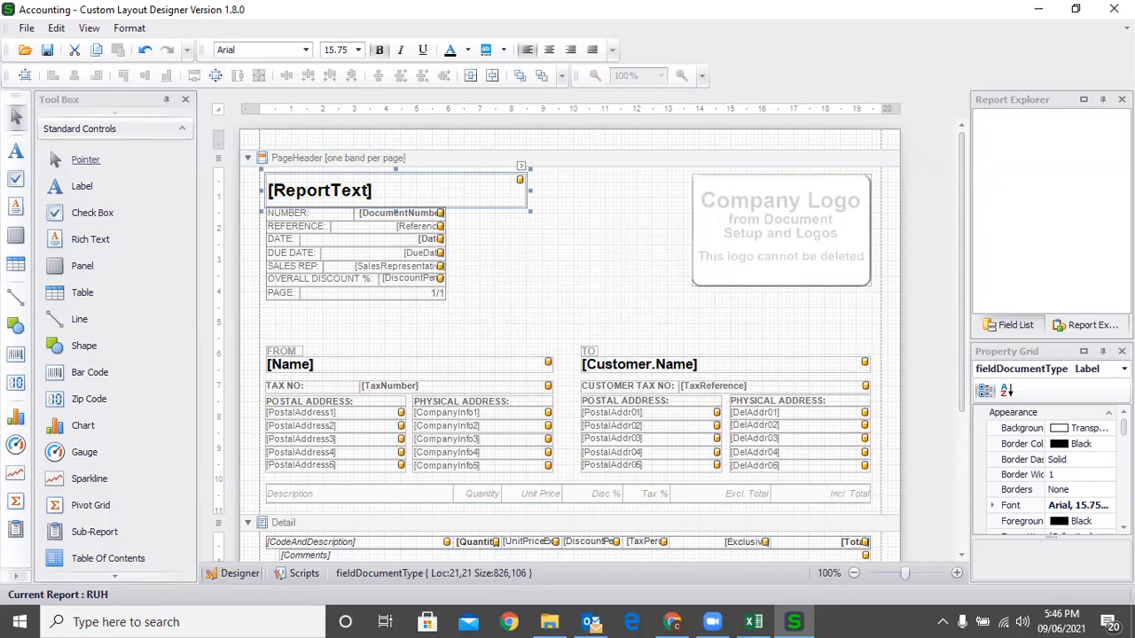
pyautogui.click(1109, 506)
pyautogui.click(1108, 506)
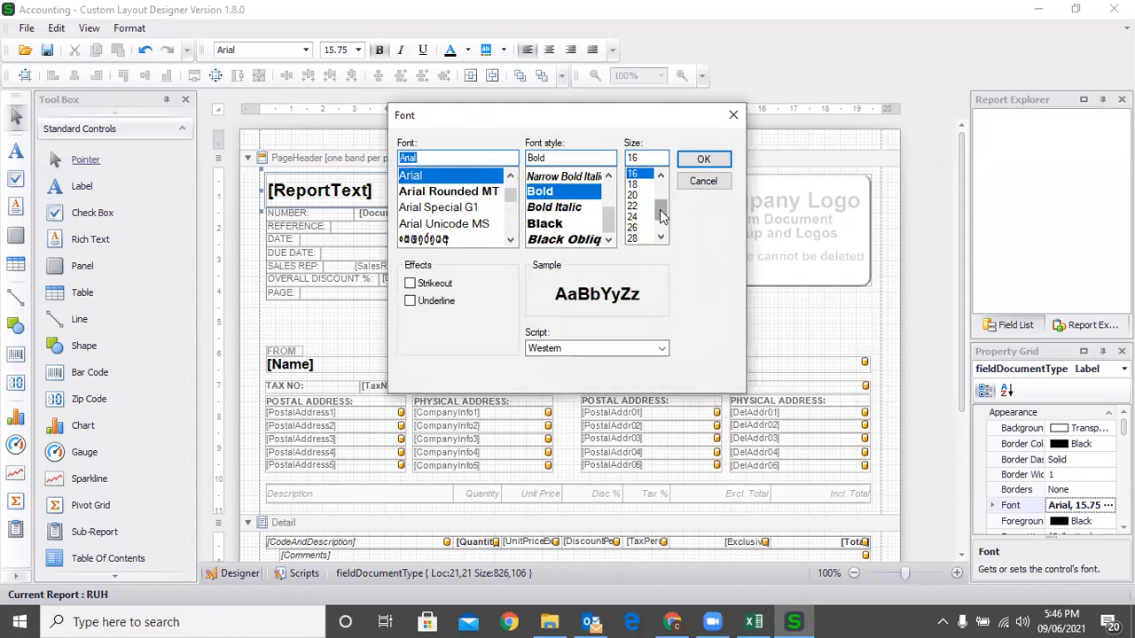
pyautogui.scroll(2, 664, 203)
pyautogui.click(733, 114)
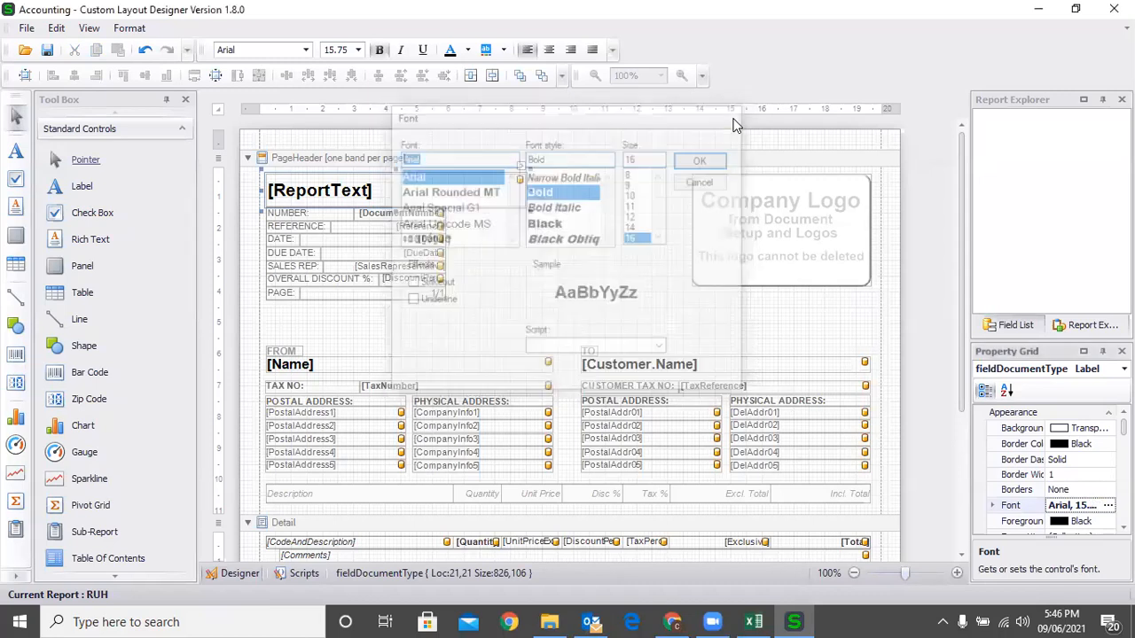
# Widen the [Customer.Name] header field slightly, to about 968 units.
pyautogui.click(618, 317)
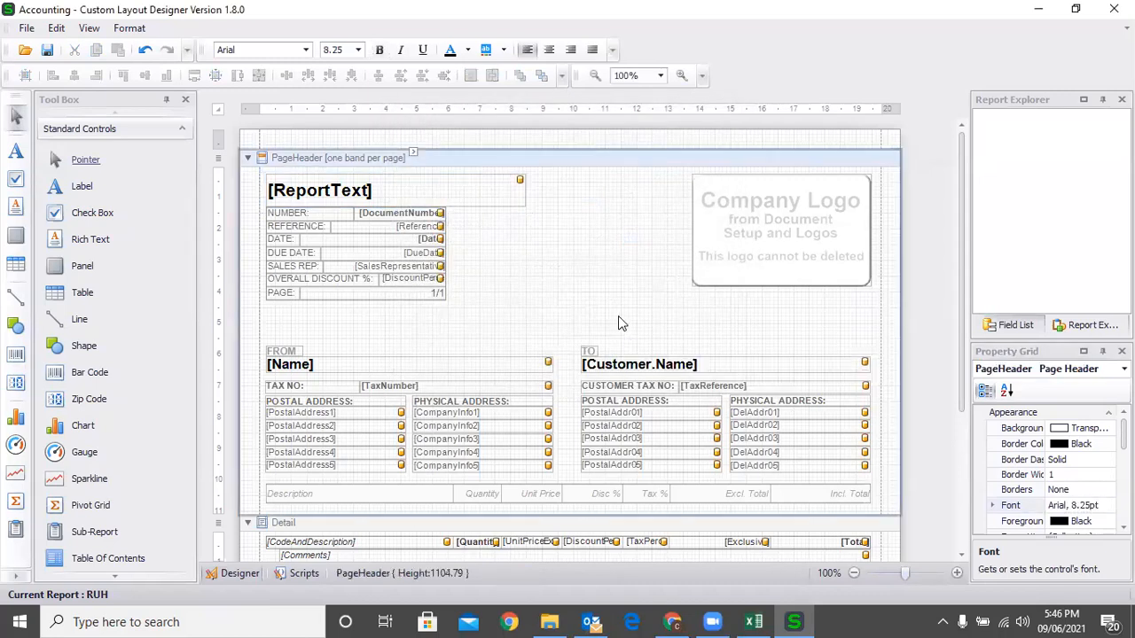
pyautogui.click(646, 365)
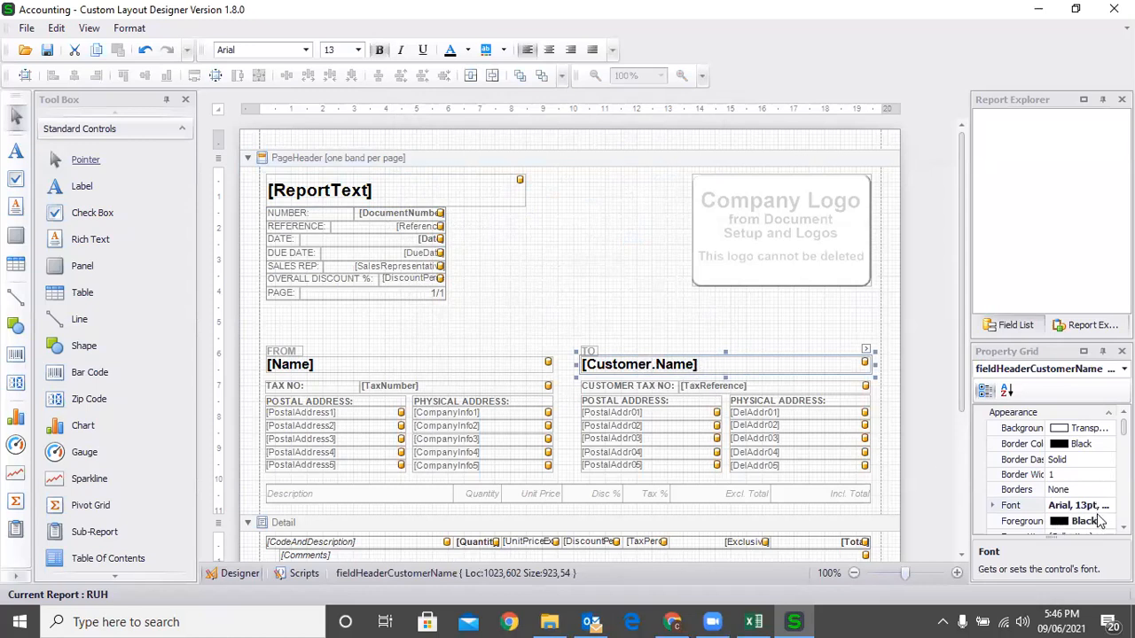
pyautogui.click(708, 338)
pyautogui.click(760, 359)
pyautogui.moveTo(876, 364); pyautogui.dragTo(882, 364)
pyautogui.click(772, 329)
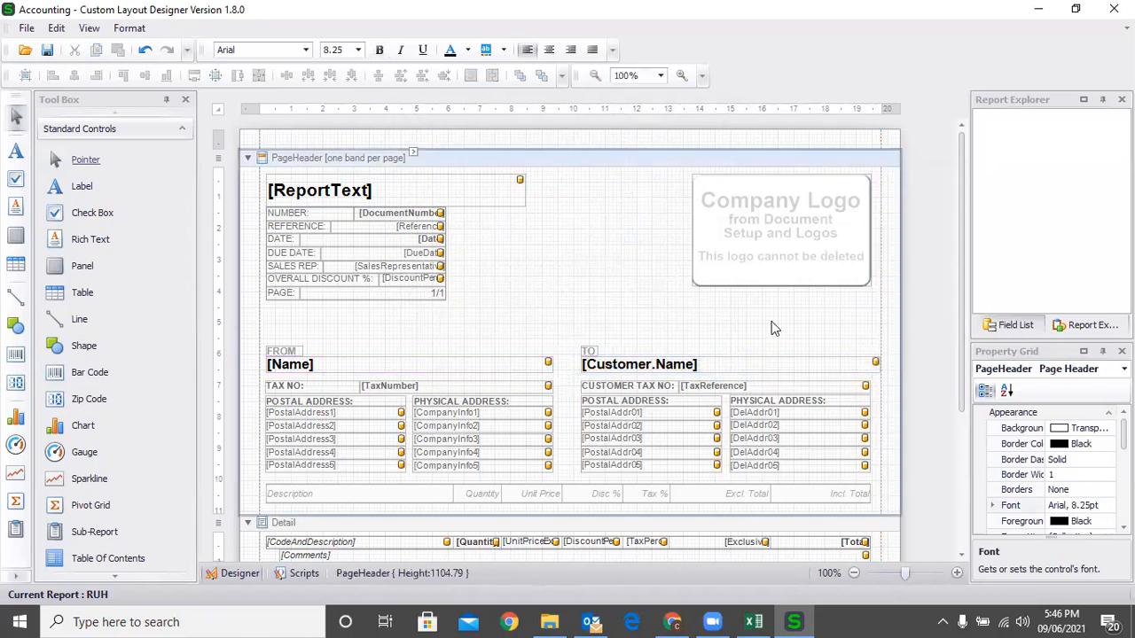
# Add a 'Ruhuna Uni' text label below the Comment box in the page footer.
pyautogui.scroll(-2, 570, 328)
pyautogui.scroll(-2, 570, 328)
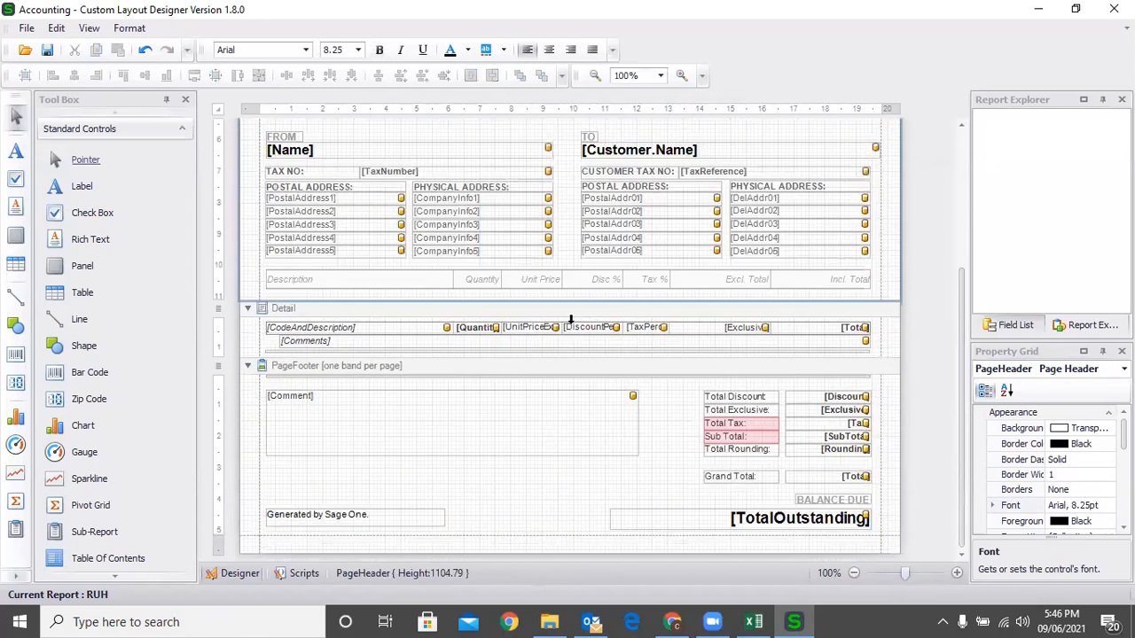
pyautogui.click(481, 484)
pyautogui.click(82, 187)
pyautogui.moveTo(276, 466); pyautogui.dragTo(526, 486)
pyautogui.doubleClick(449, 480)
pyautogui.write('R')
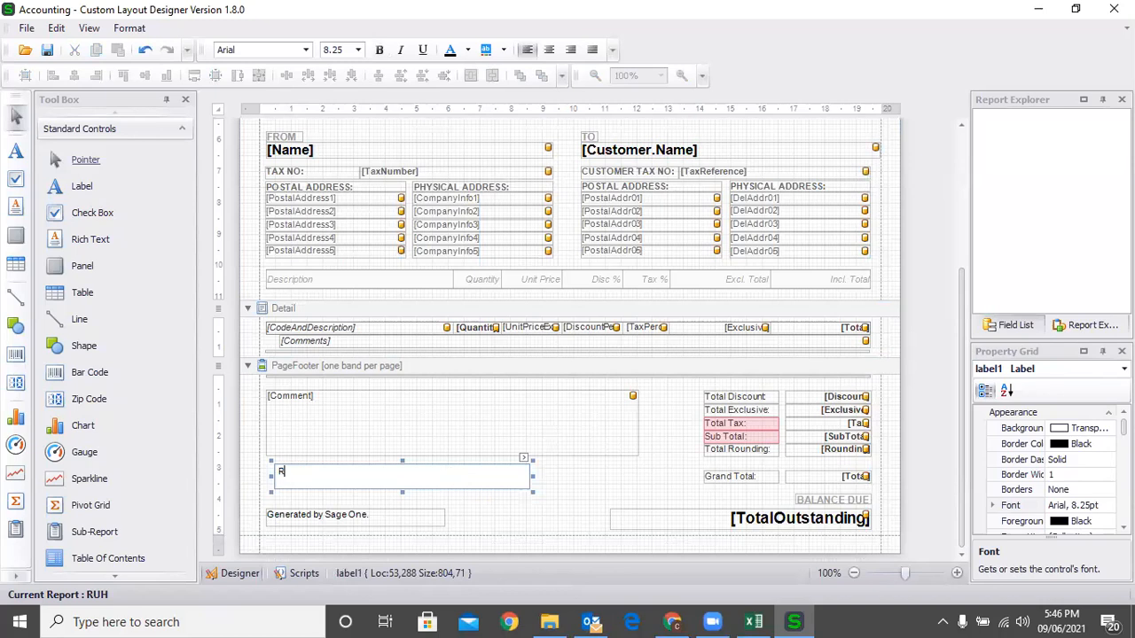
pyautogui.write('uhuna Uni')
pyautogui.click(411, 461)
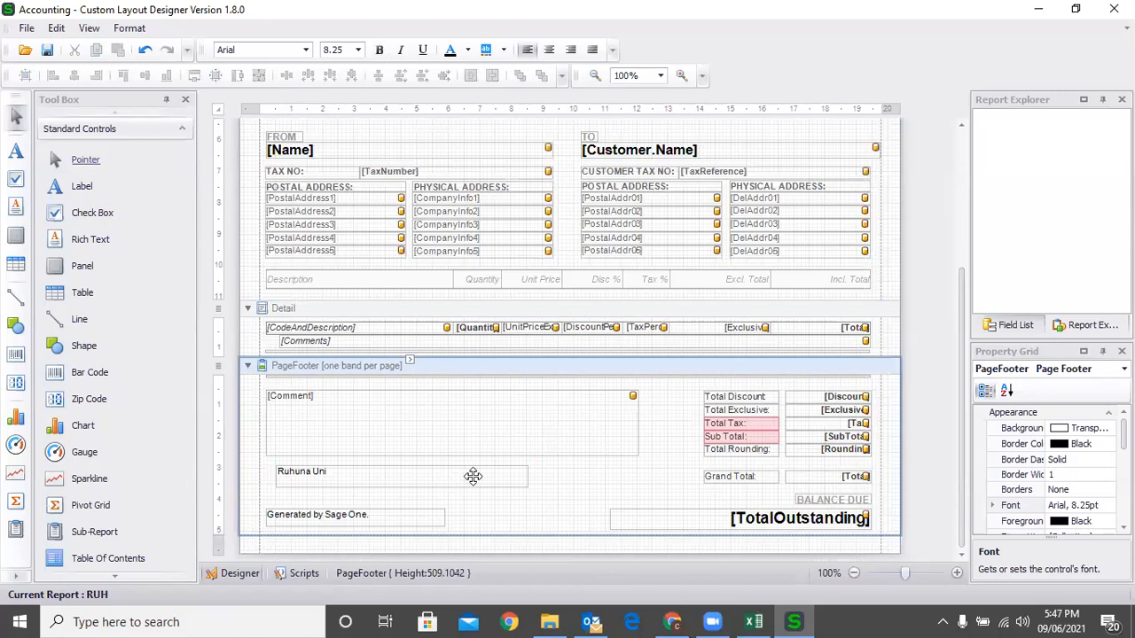
# Save the RUH layout.
pyautogui.scroll(3, 589, 473)
pyautogui.scroll(1, 585, 467)
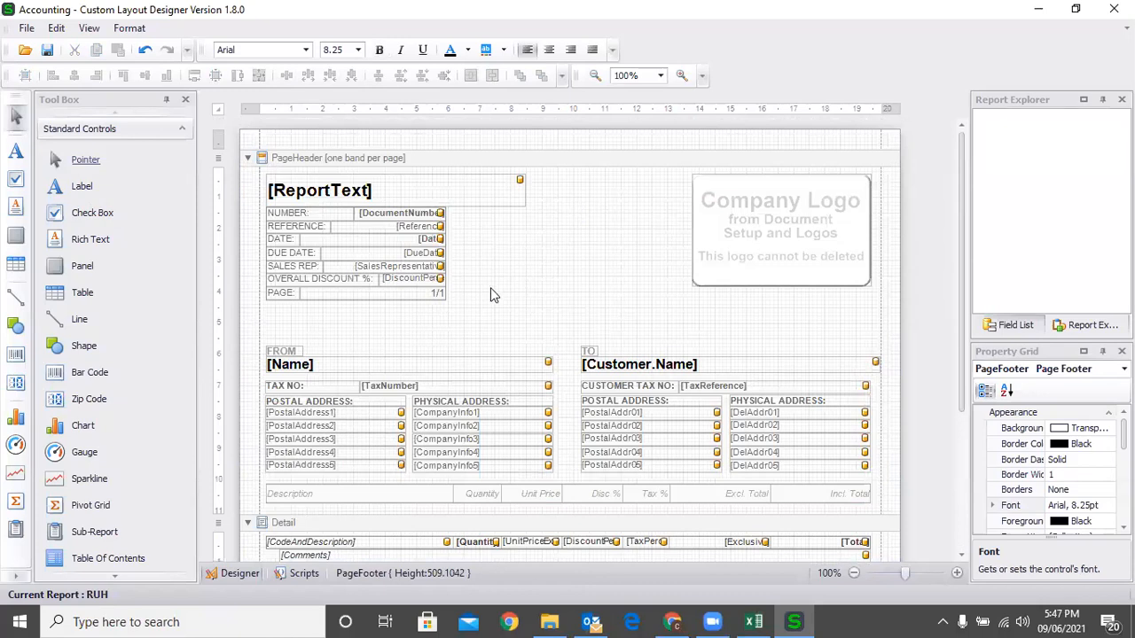
pyautogui.scroll(-4, 559, 279)
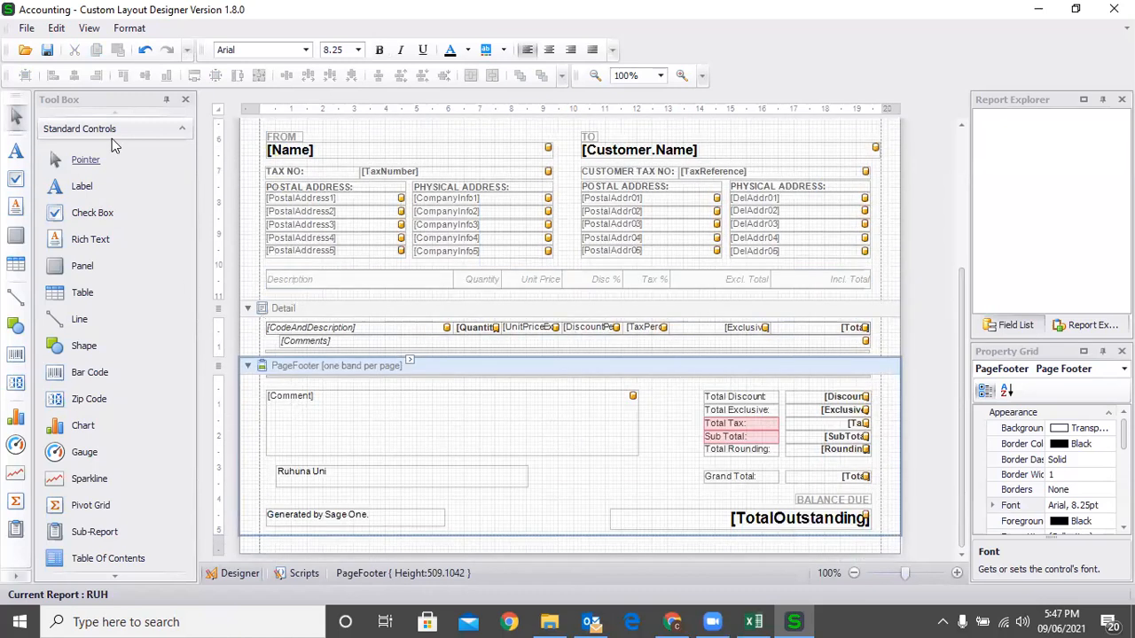
pyautogui.click(45, 53)
# Reload the Process Quote page for QUO0000079 and filter its layout list by 'R'.
pyautogui.click(672, 622)
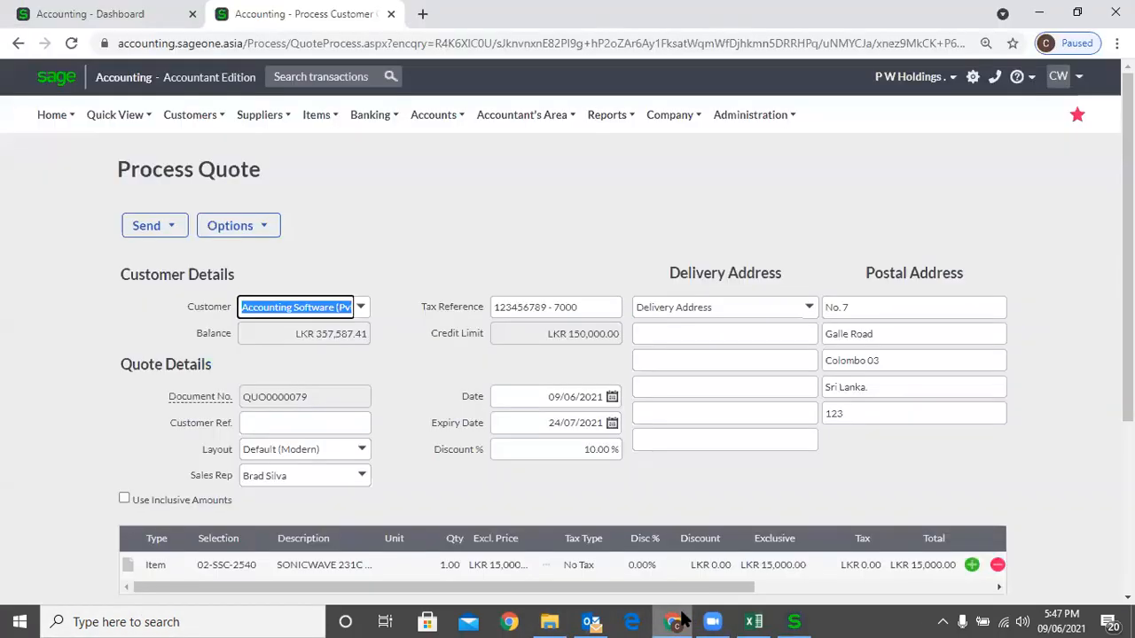
pyautogui.click(70, 42)
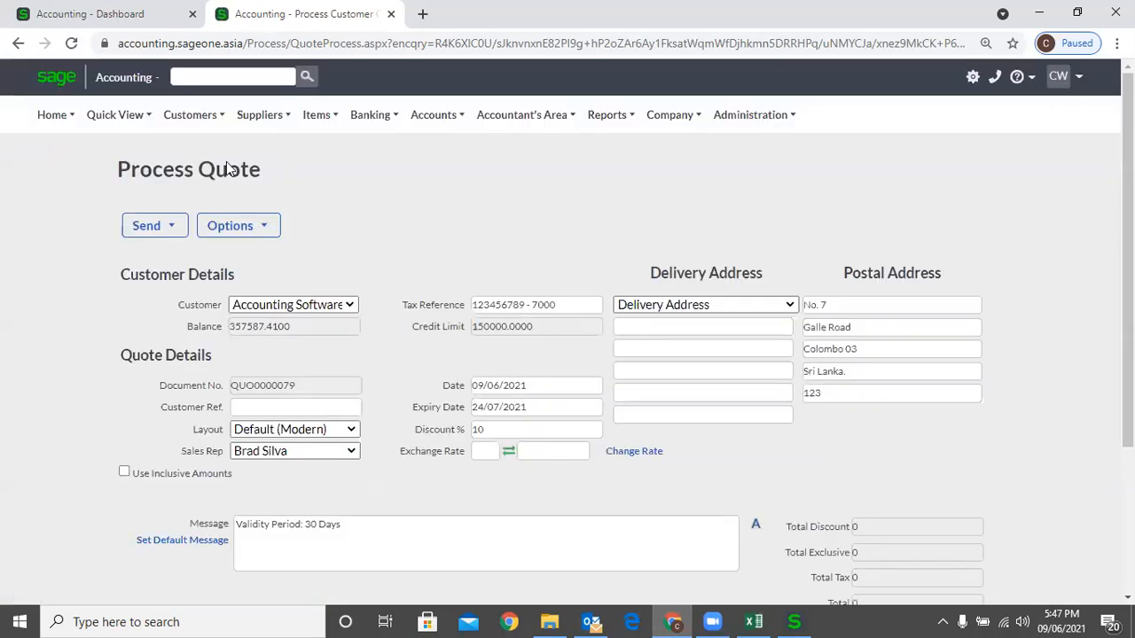
pyautogui.click(368, 450)
pyautogui.write('Ruh Uni')
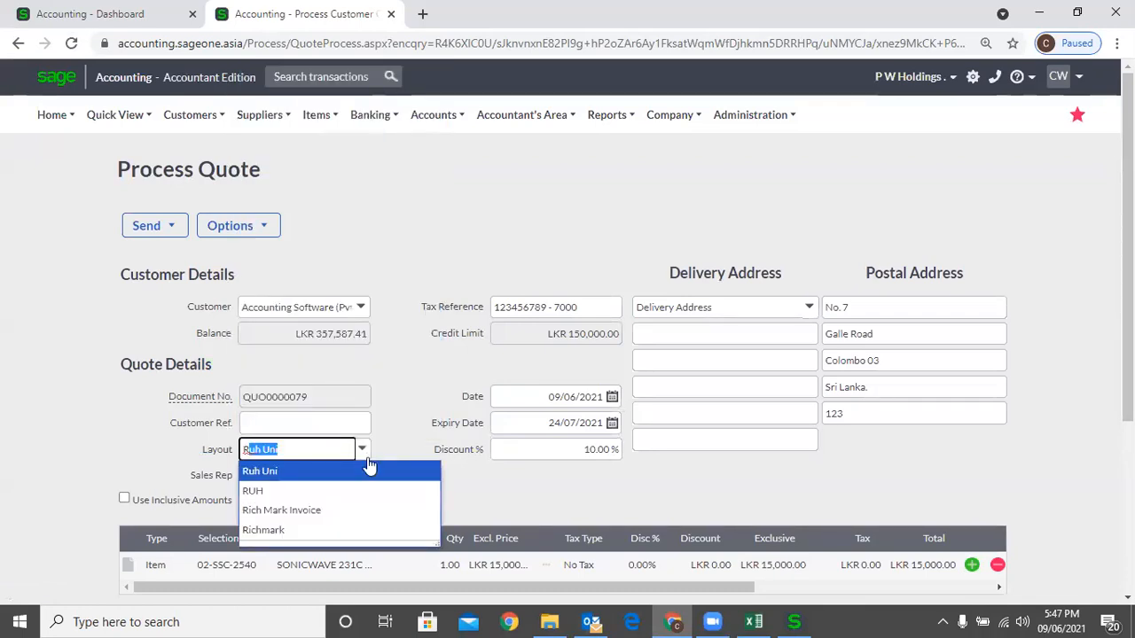
pyautogui.click(375, 473)
pyautogui.click(324, 449)
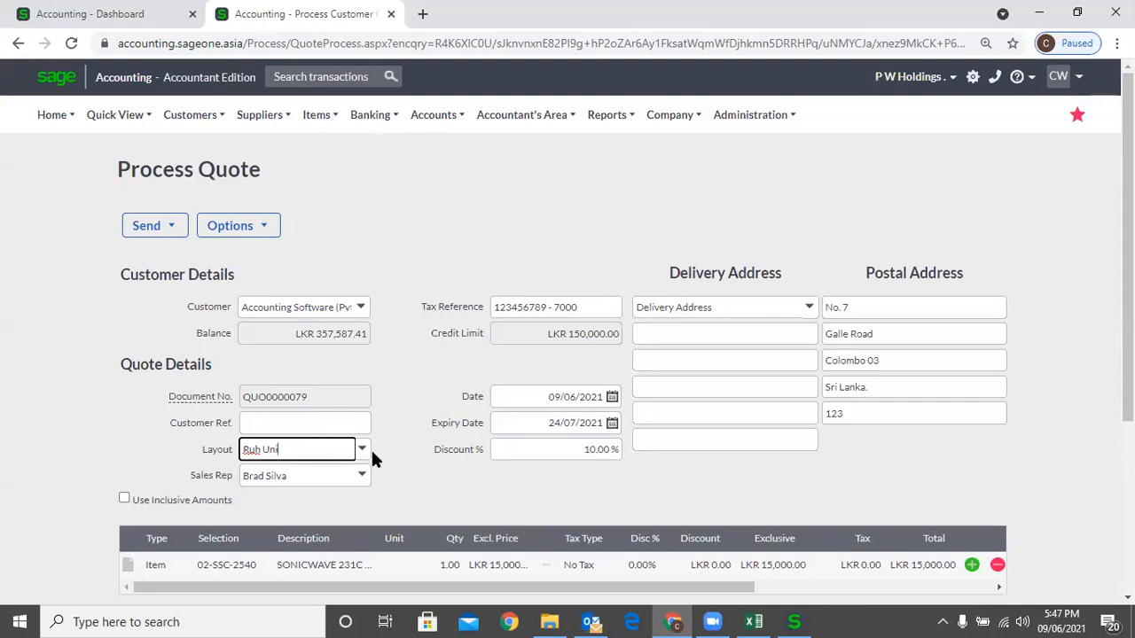
# Browse the quote's layout choices, then return from the layout designer to the quote.
pyautogui.click(365, 452)
pyautogui.press('Down')
pyautogui.press('Down')
pyautogui.press('Down')
pyautogui.press('Up')
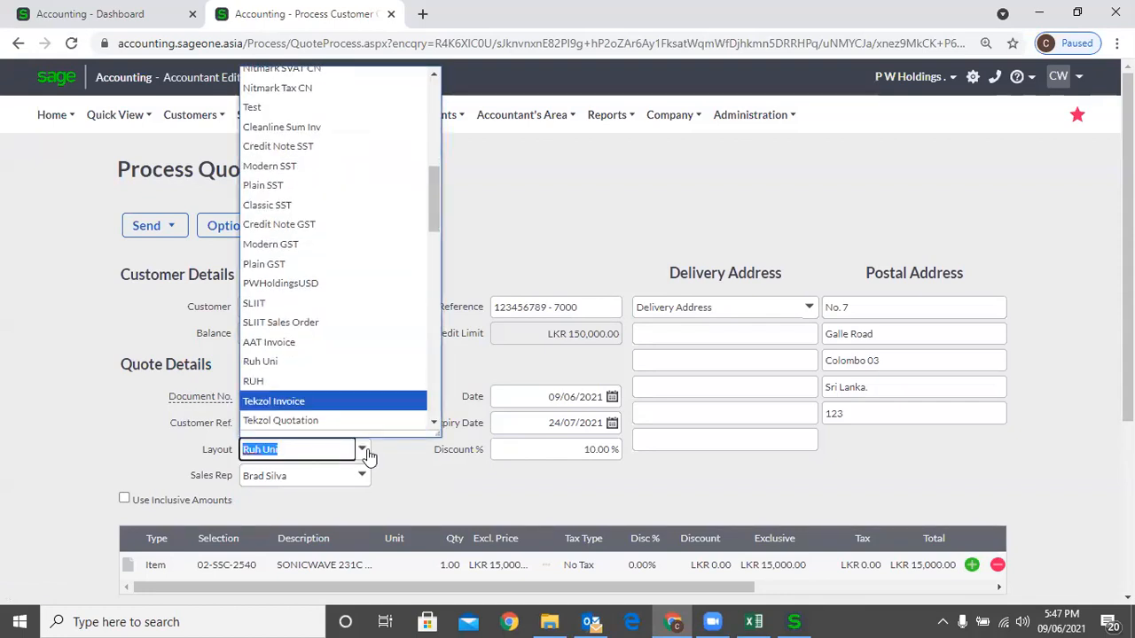
pyautogui.click(503, 200)
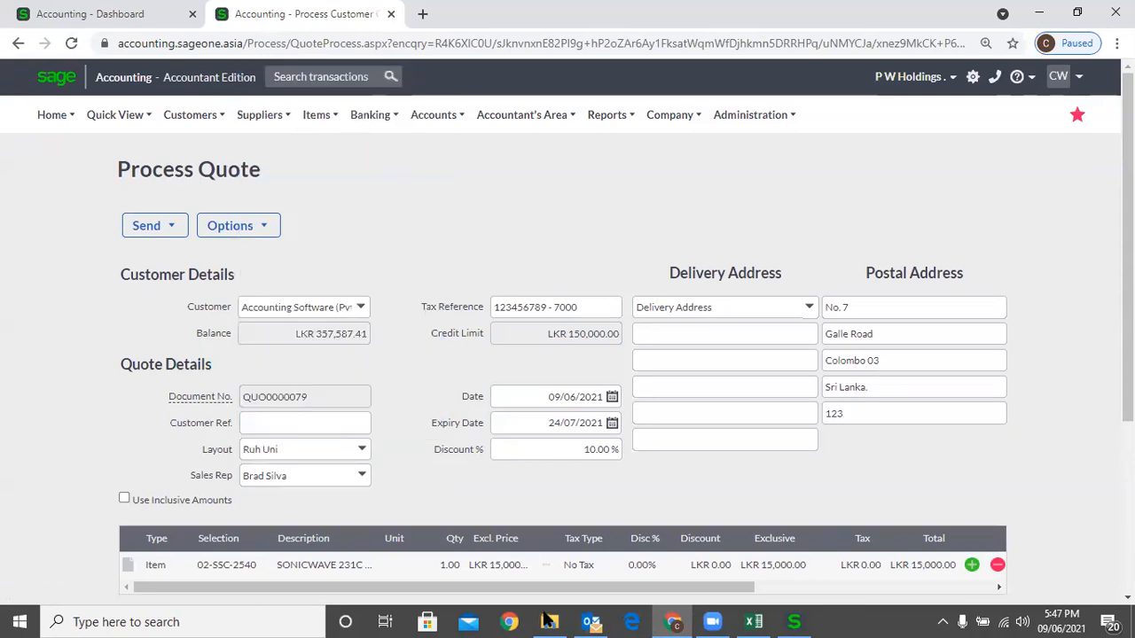
pyautogui.click(794, 622)
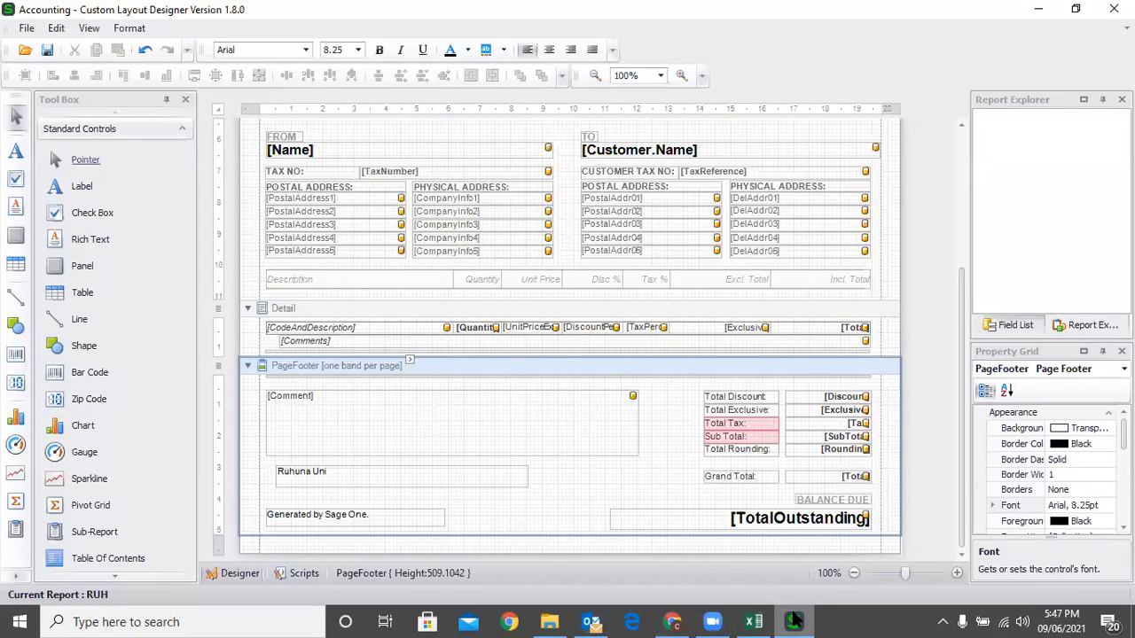
pyautogui.click(793, 621)
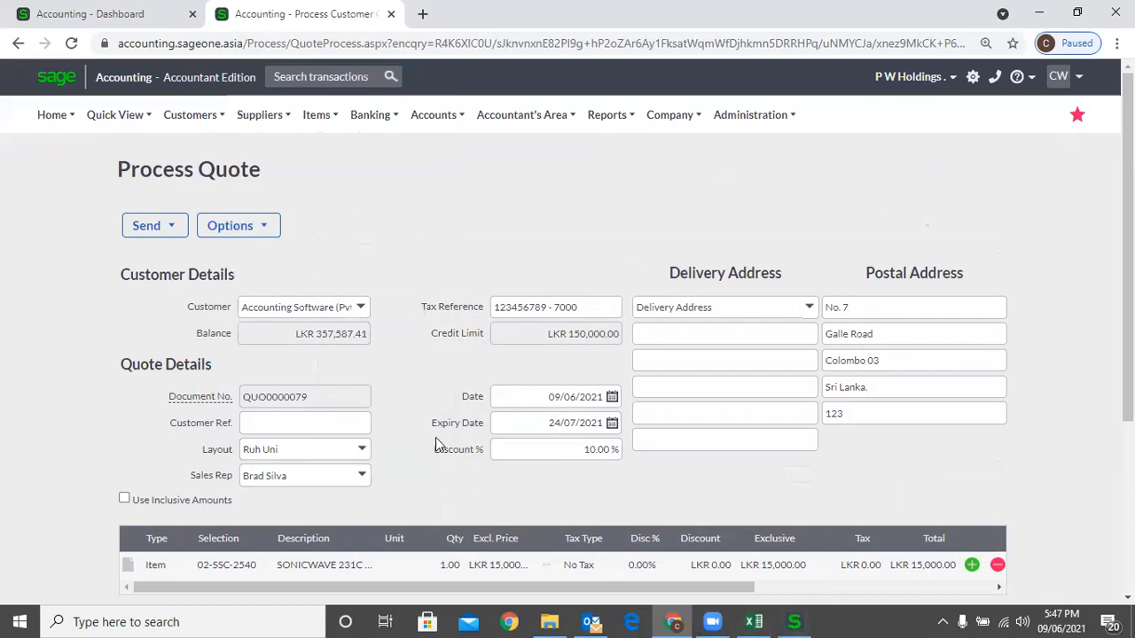
# Choose the RUH layout for quote QUO0000079.
pyautogui.click(363, 449)
pyautogui.scroll(-2, 332, 390)
pyautogui.click(319, 359)
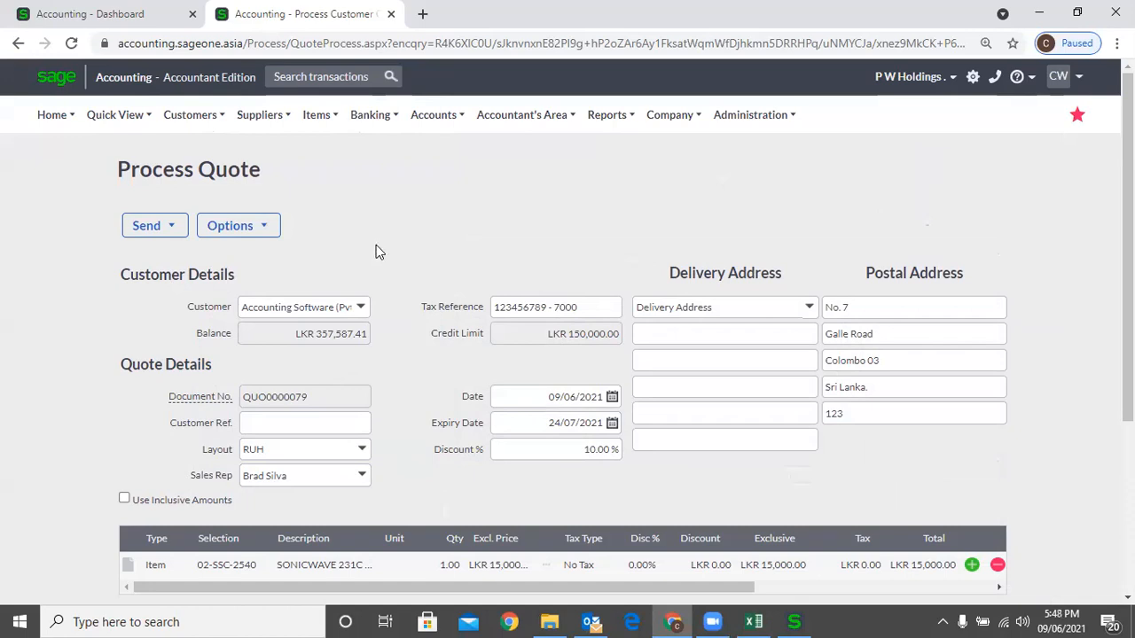
pyautogui.moveTo(204, 123)
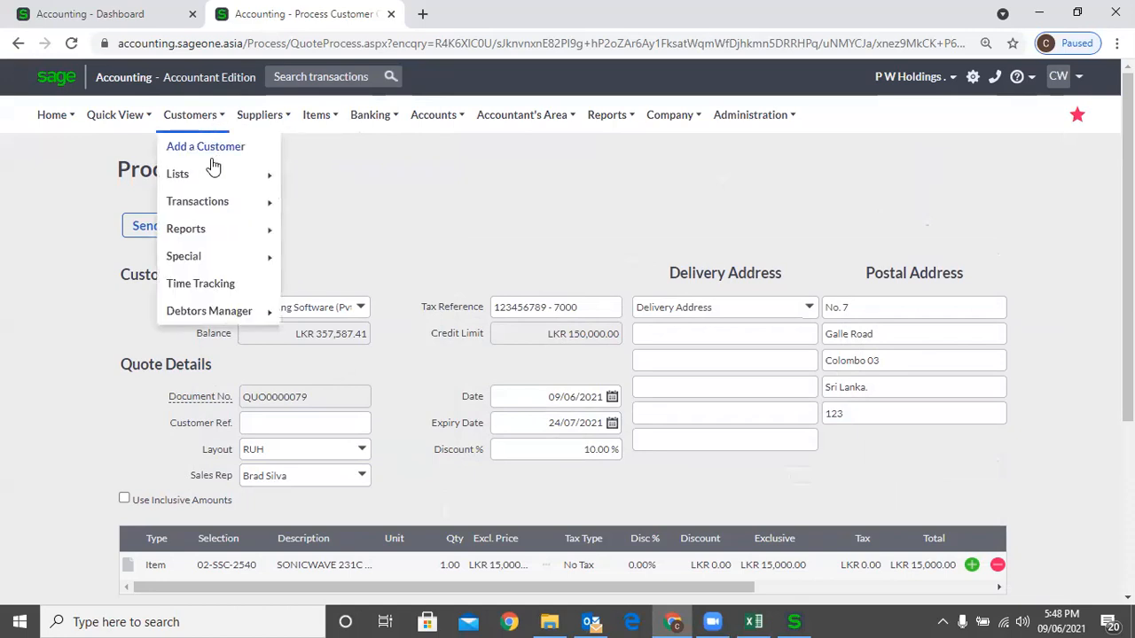
pyautogui.moveTo(223, 205)
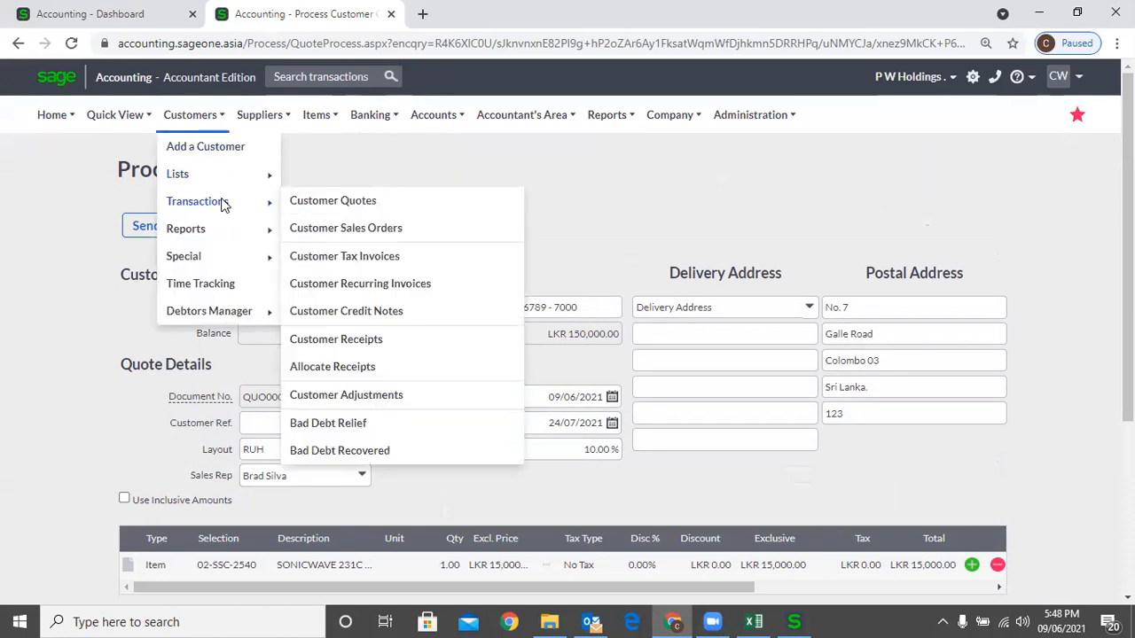